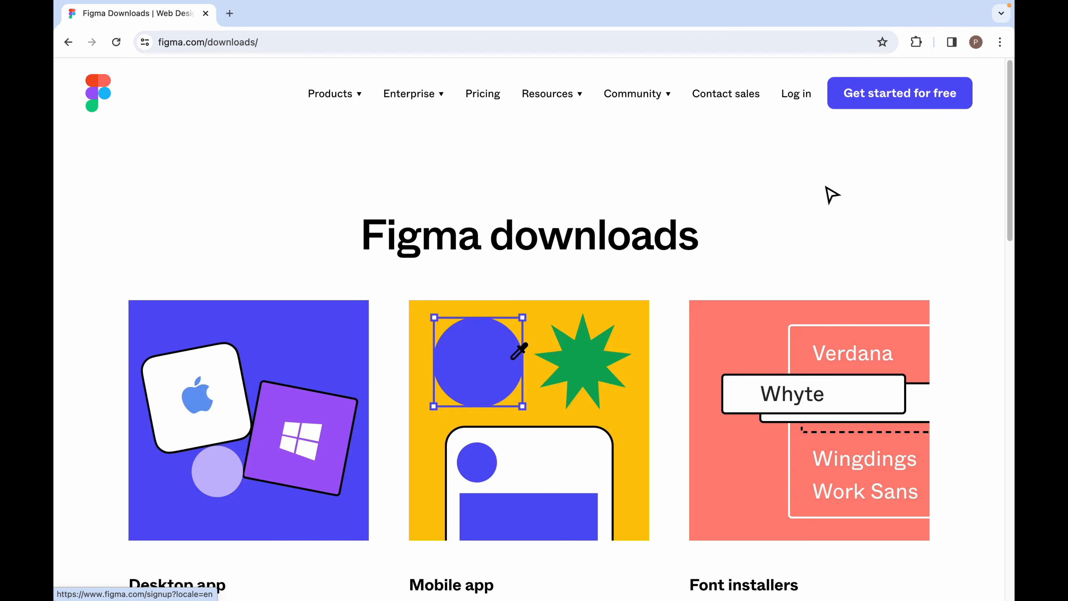
# Step: Look over the desktop, mobile and font installer download options, and open the Figma account log-in
pyautogui.scroll(-5, 824, 198)
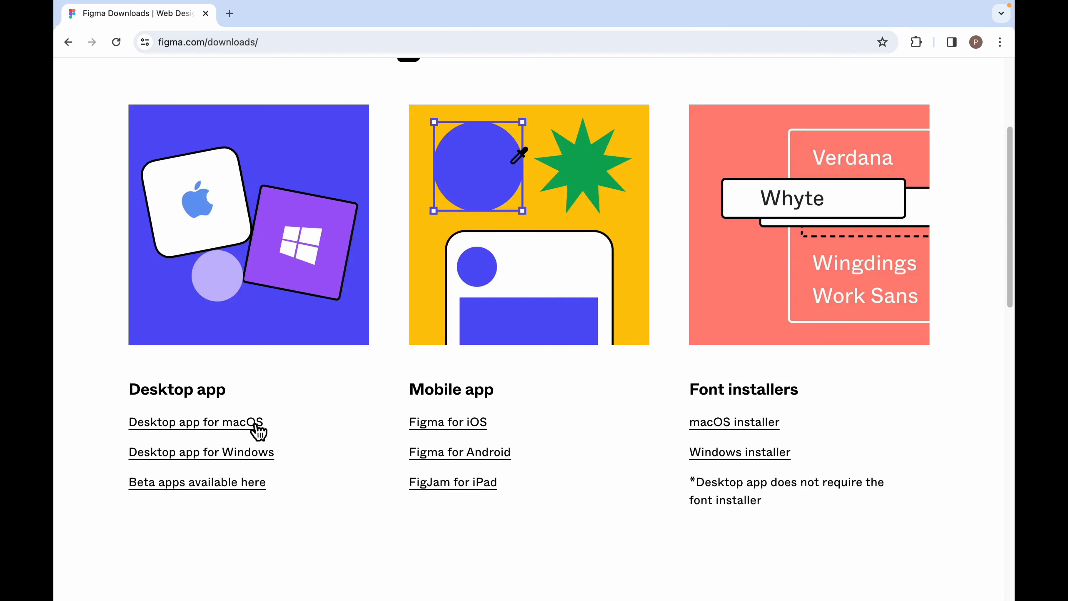
pyautogui.scroll(5, 690, 272)
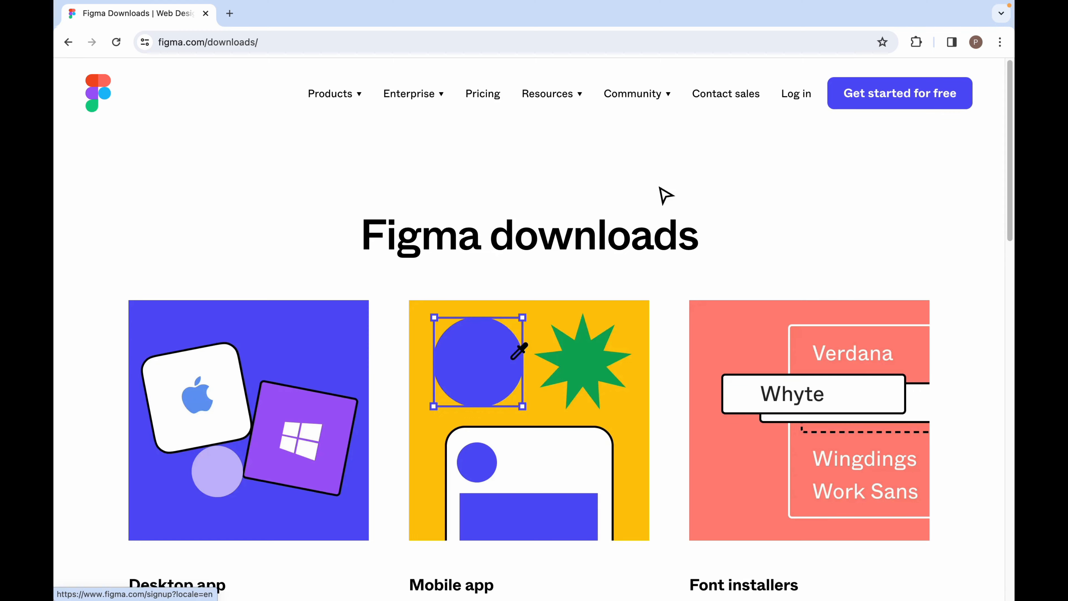
pyautogui.click(859, 108)
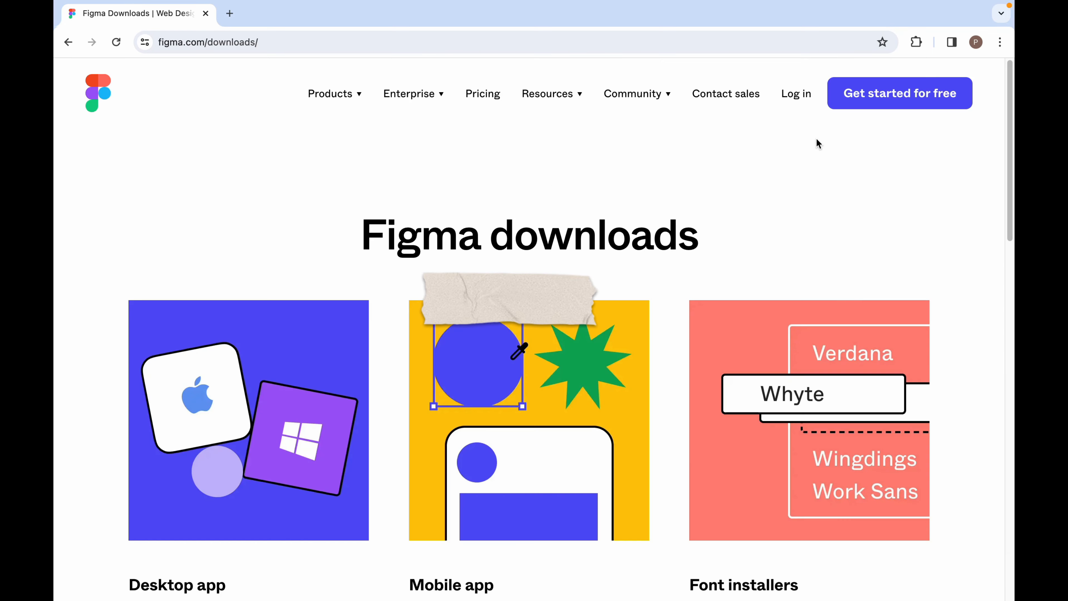
pyautogui.click(804, 104)
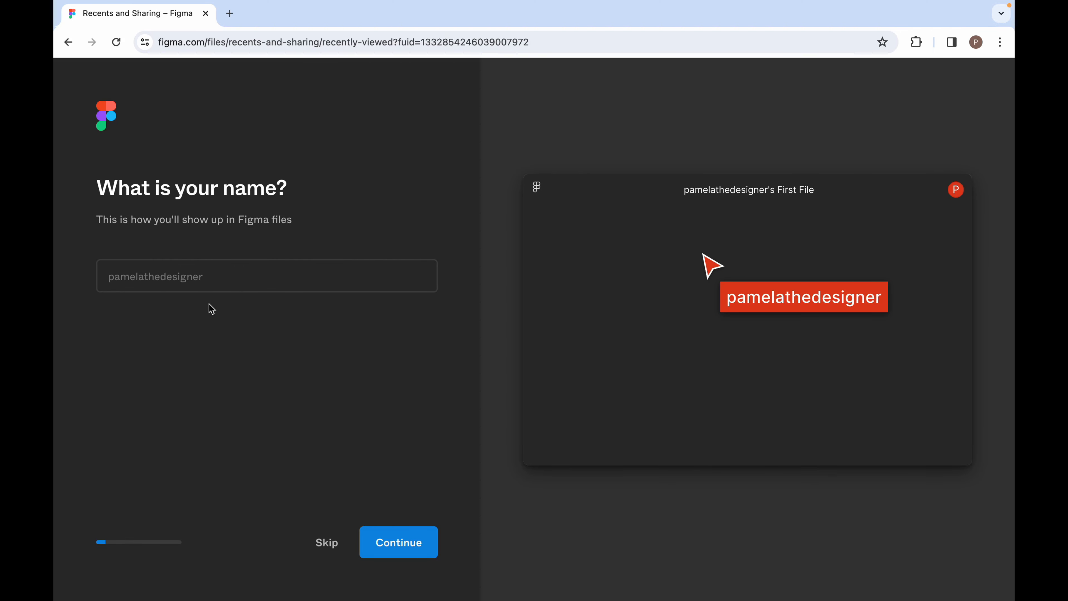
# Step: Accept the suggested display name and describe the work in the onboarding questions as Design and Founder
pyautogui.click(381, 542)
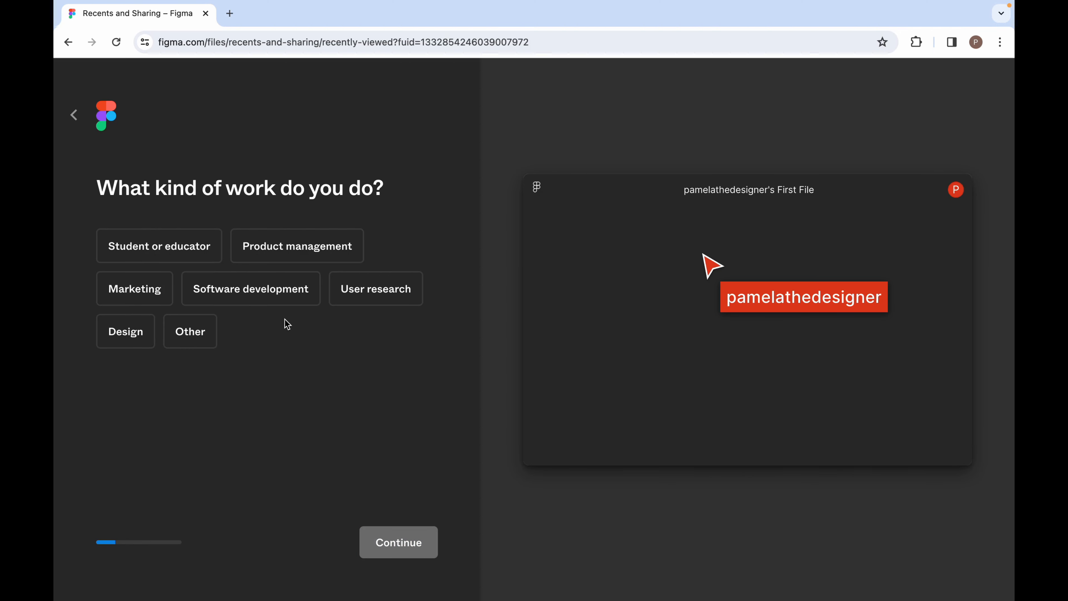
pyautogui.click(143, 332)
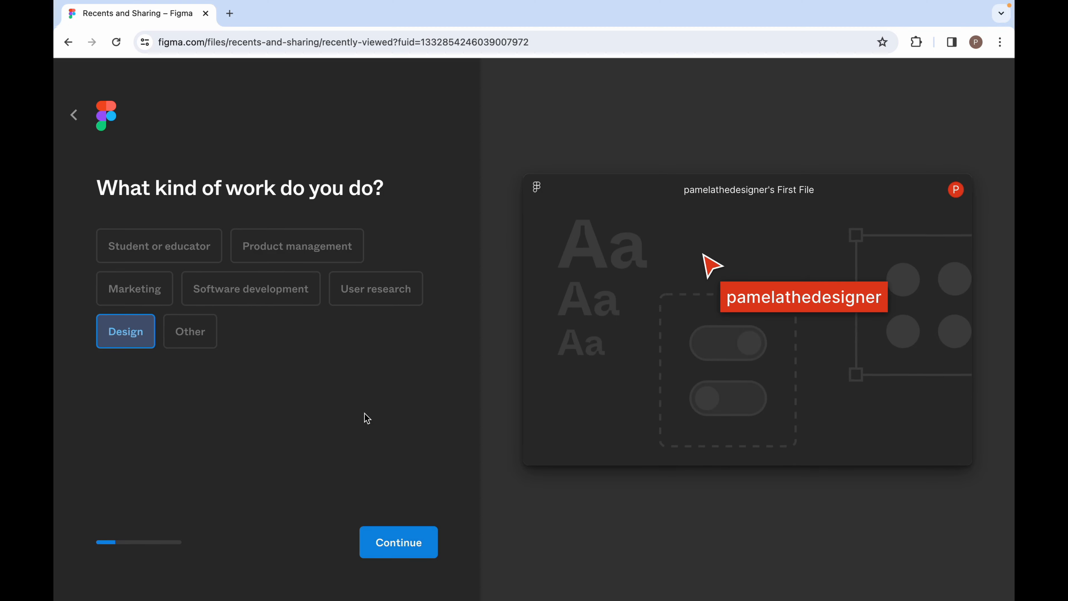
pyautogui.click(402, 540)
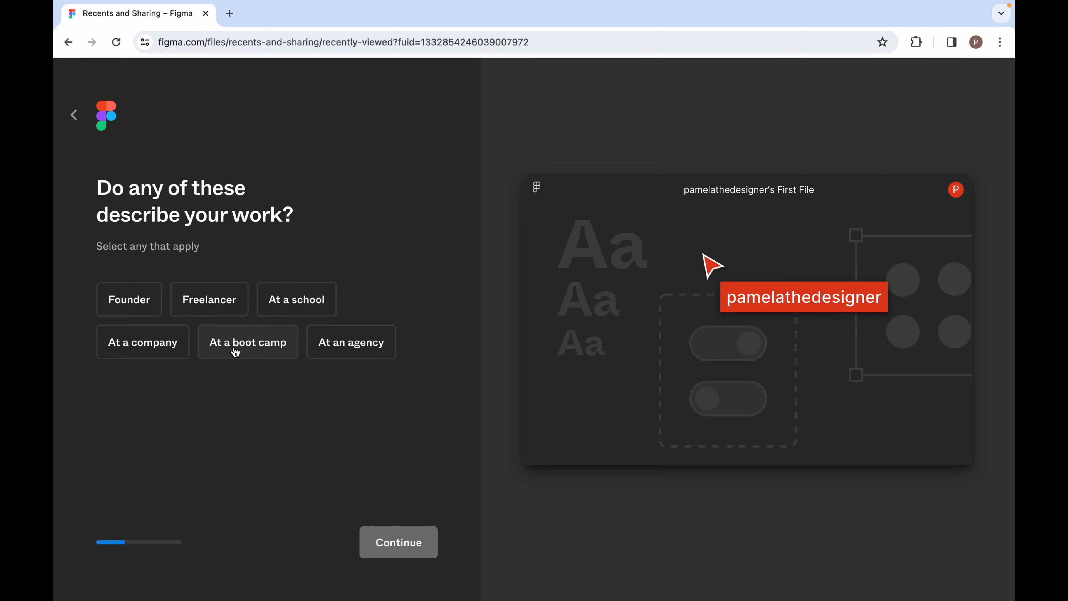
pyautogui.click(124, 307)
pyautogui.click(403, 544)
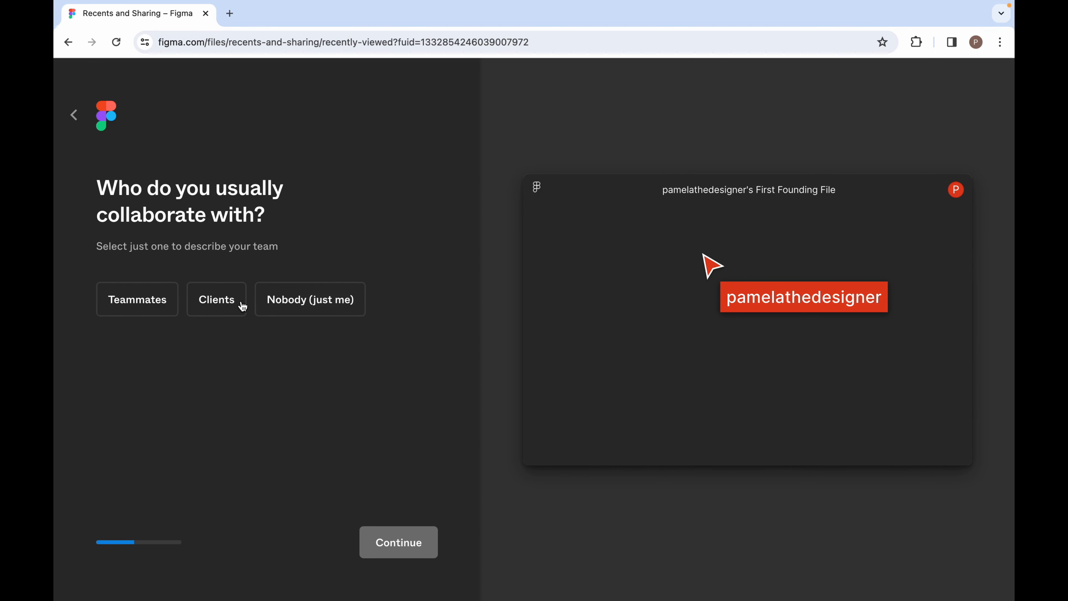
# Step: Choose Clients as the usual collaborators and skip inviting anyone to the team
pyautogui.click(221, 302)
pyautogui.click(398, 542)
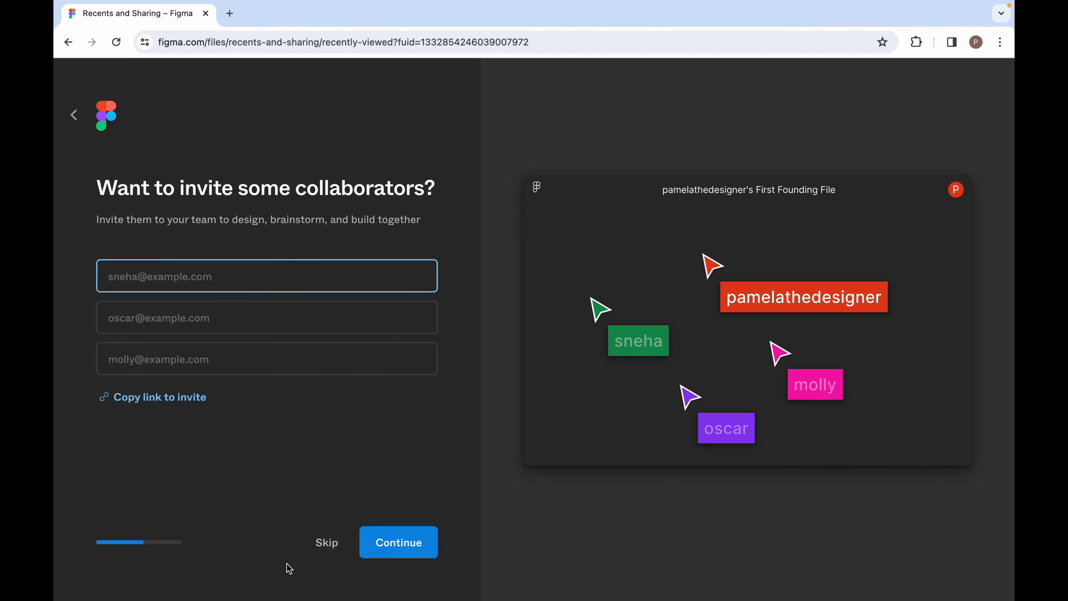
pyautogui.click(320, 543)
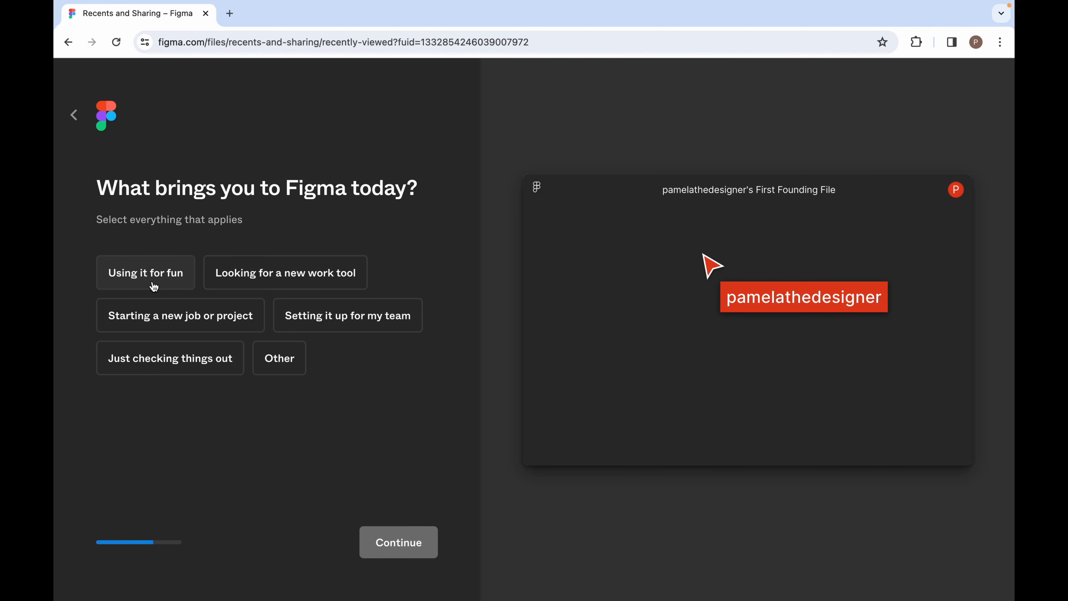
# Step: Answer Other as the reason for coming to Figma and "Yes, many times" for previous use of its products
pyautogui.click(278, 357)
pyautogui.click(397, 542)
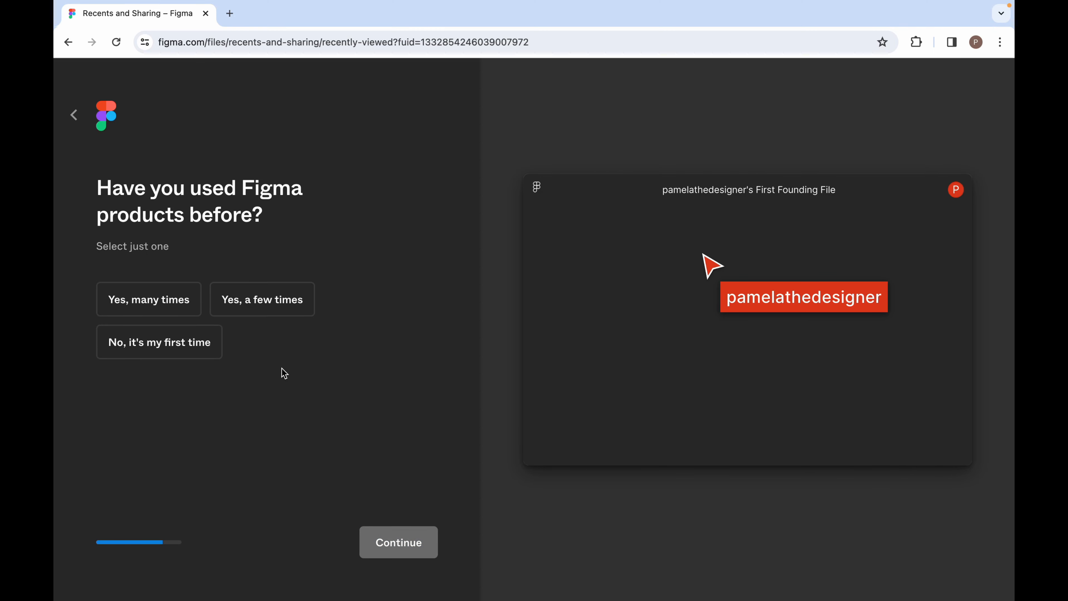
pyautogui.click(183, 306)
pyautogui.click(421, 556)
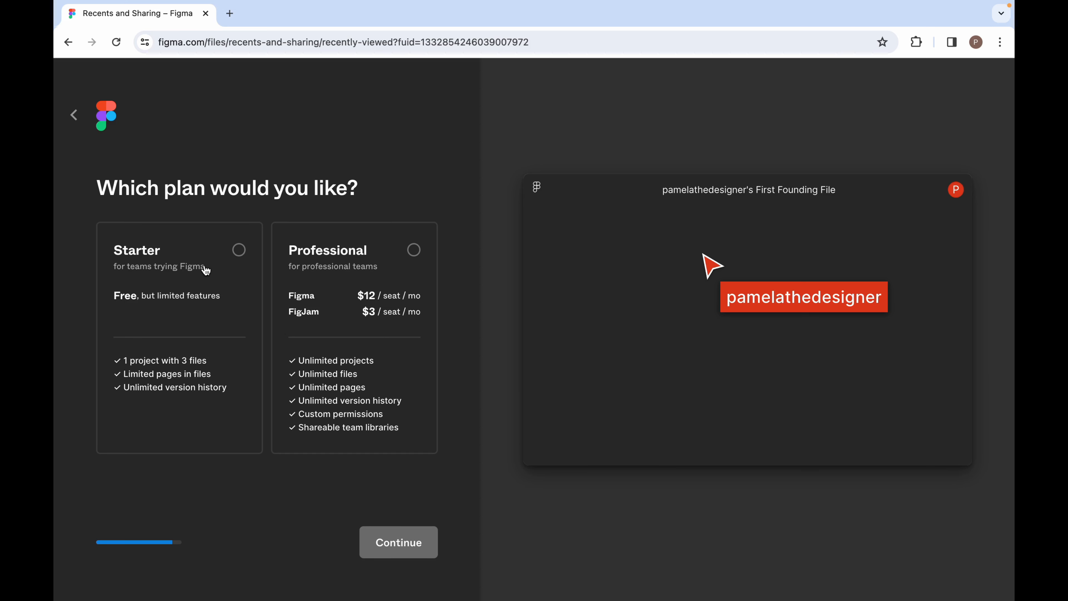
# Step: Choose the free Starter plan and finish the onboarding with Design with Figma as the first activity
pyautogui.click(251, 260)
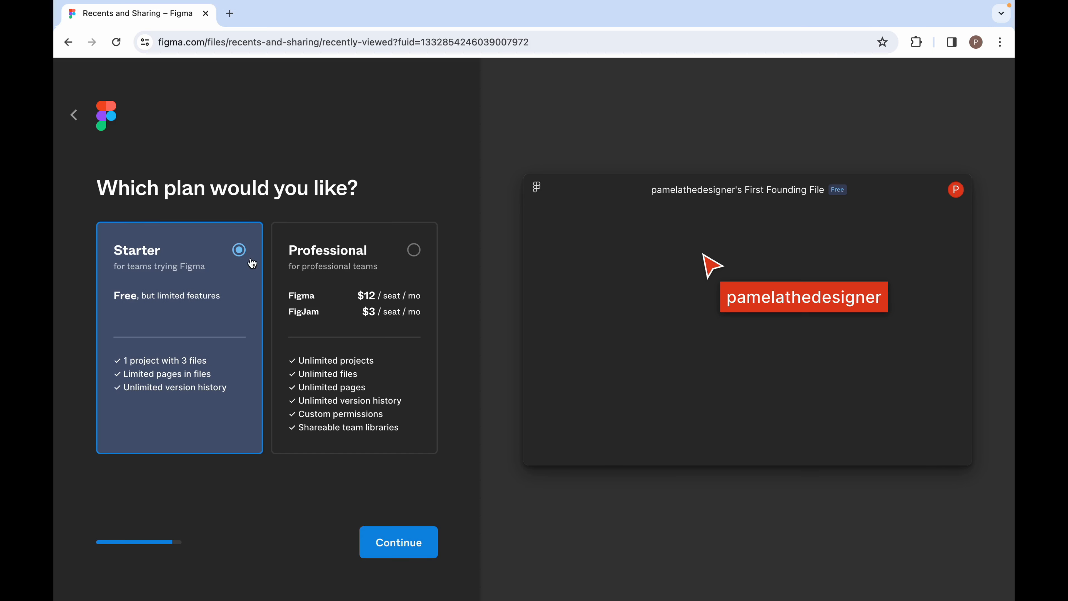
pyautogui.click(403, 545)
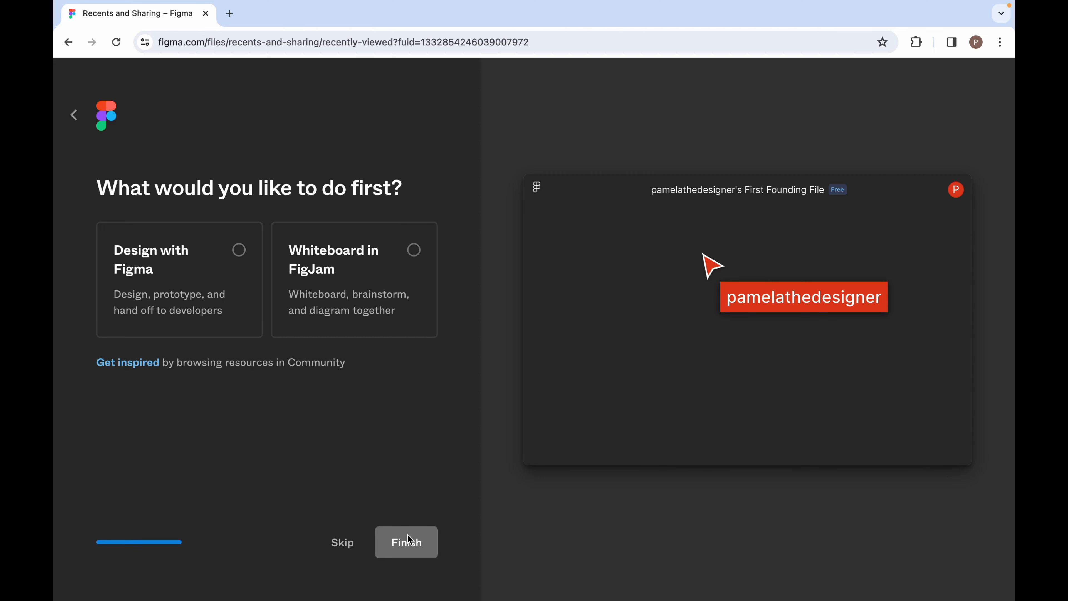
pyautogui.click(166, 262)
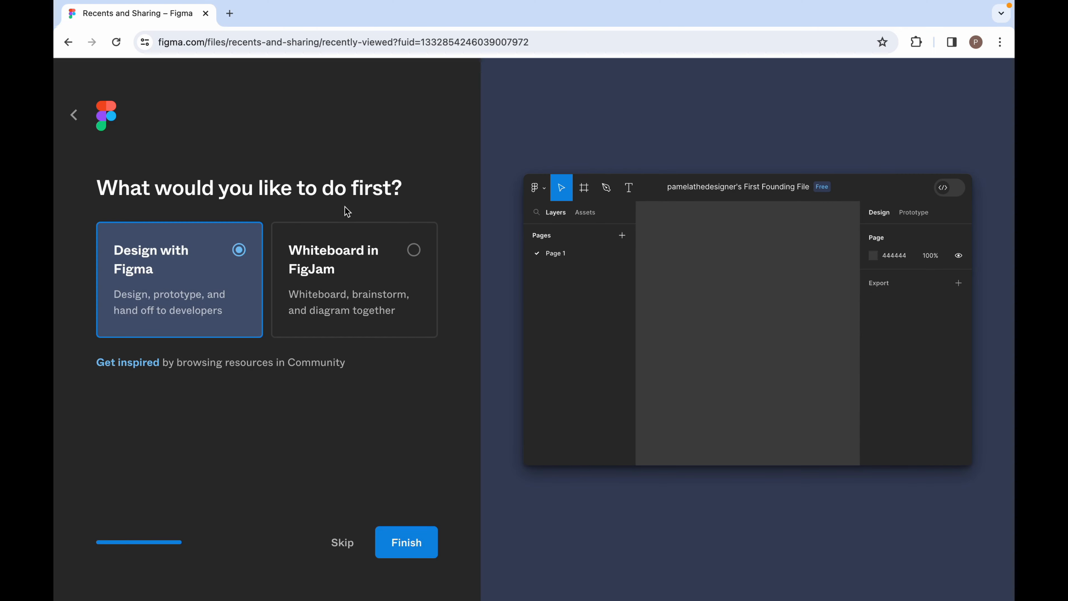
pyautogui.click(406, 543)
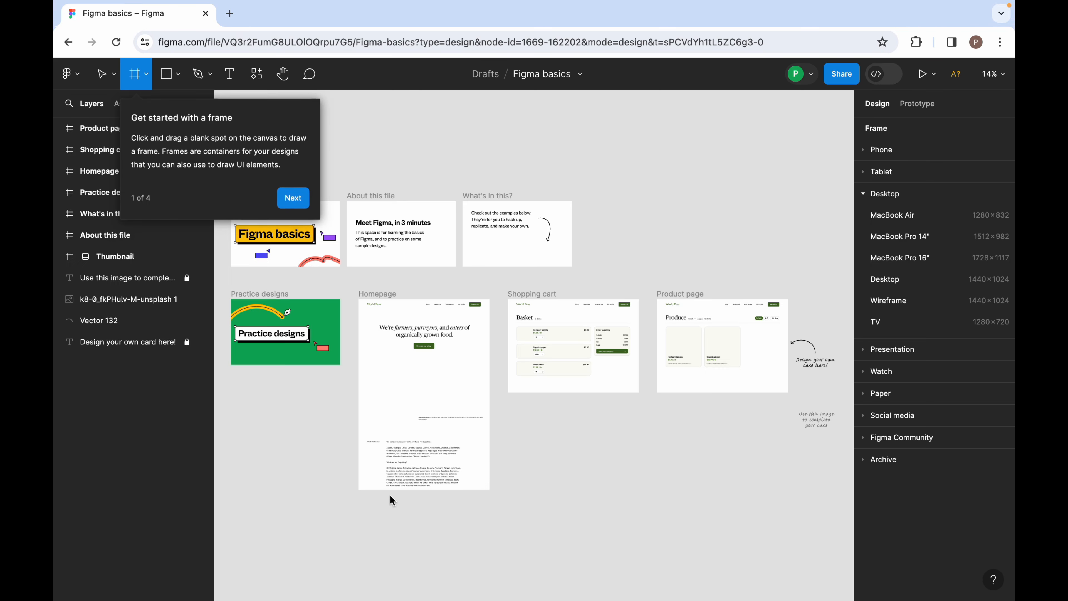
# Step: Go through the frame and text tips of the introductory tour and dismiss it at the formatting tip
pyautogui.click(293, 199)
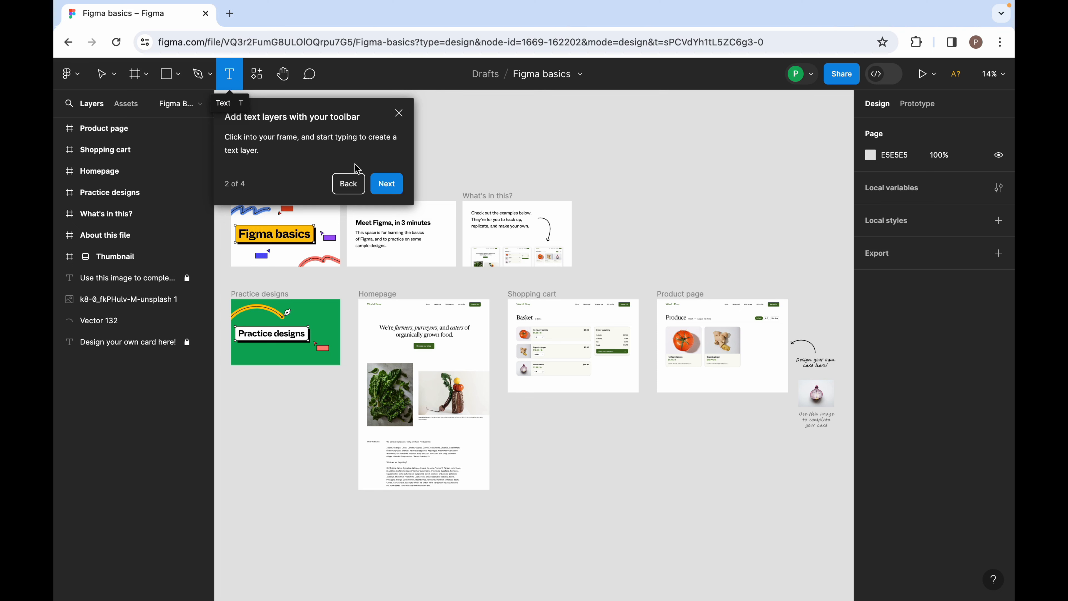
pyautogui.click(388, 186)
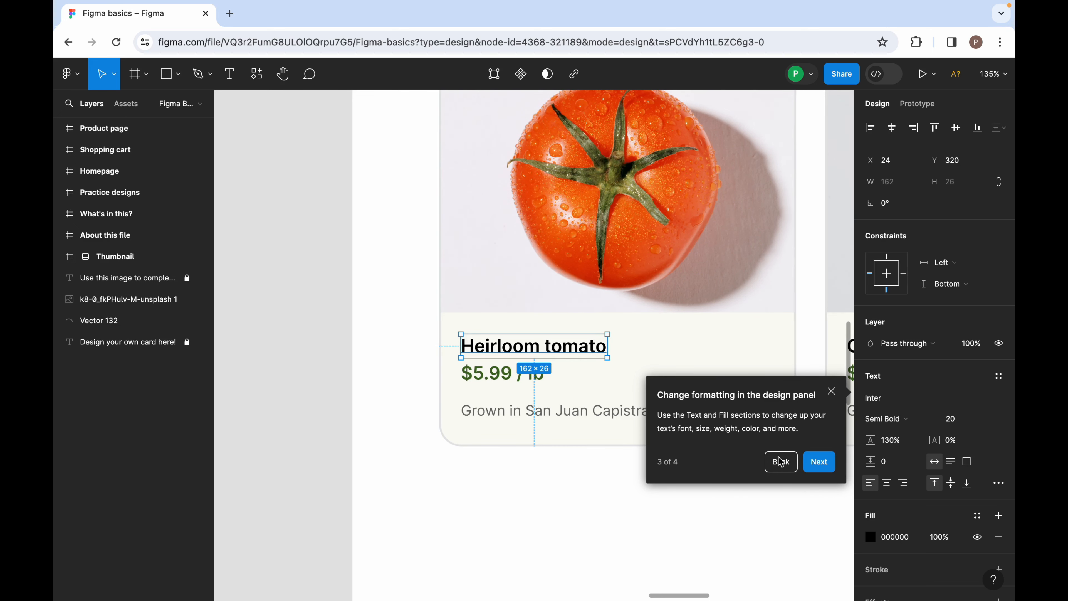
pyautogui.click(831, 390)
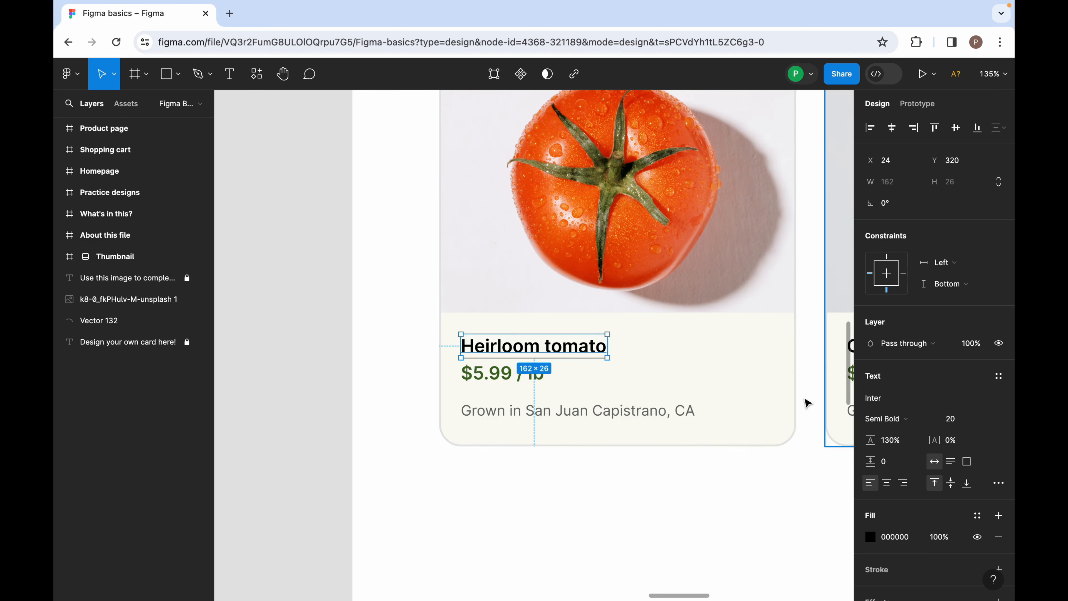
# Step: Examine the sample frames in the Figma basics file, inspect the Homepage design closely and select its frame
pyautogui.scroll(-10, 521, 378)
pyautogui.scroll(-5, 521, 378)
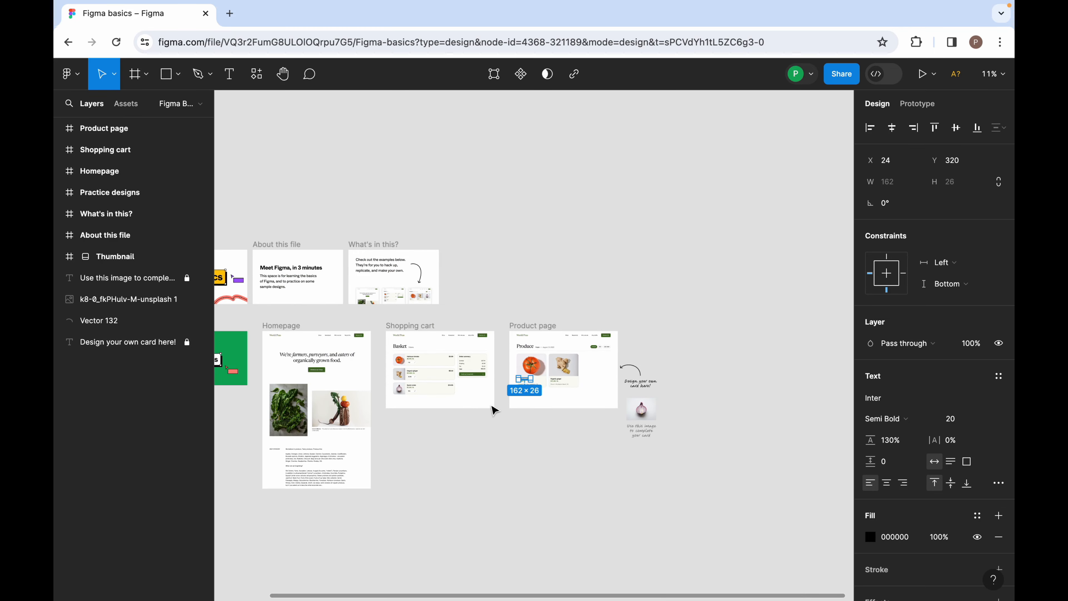
pyautogui.hscroll(-4, 546, 441)
pyautogui.scroll(-2, 546, 441)
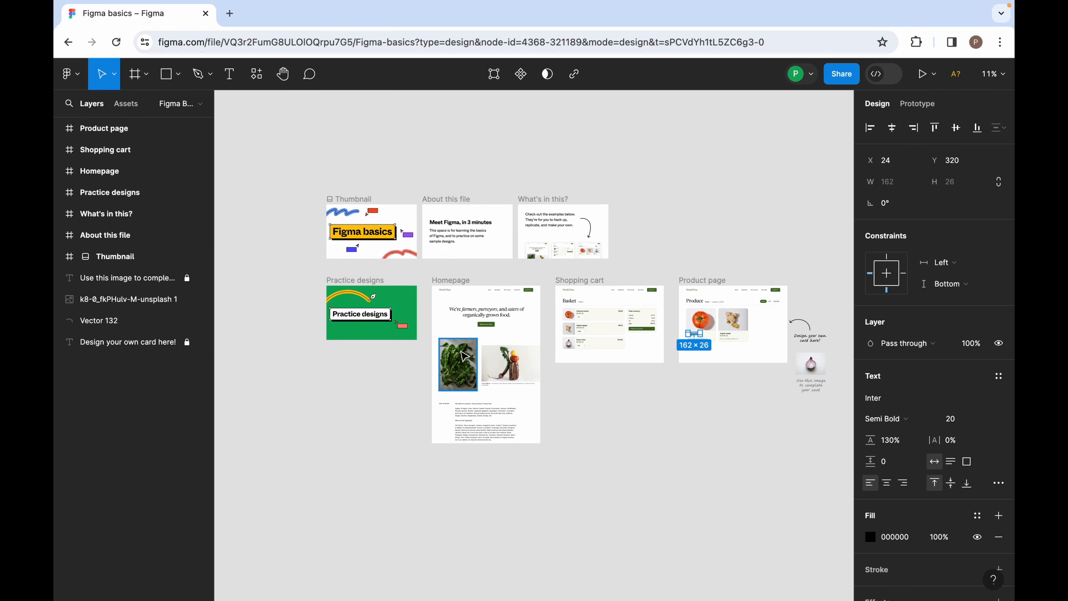
pyautogui.scroll(8, 468, 362)
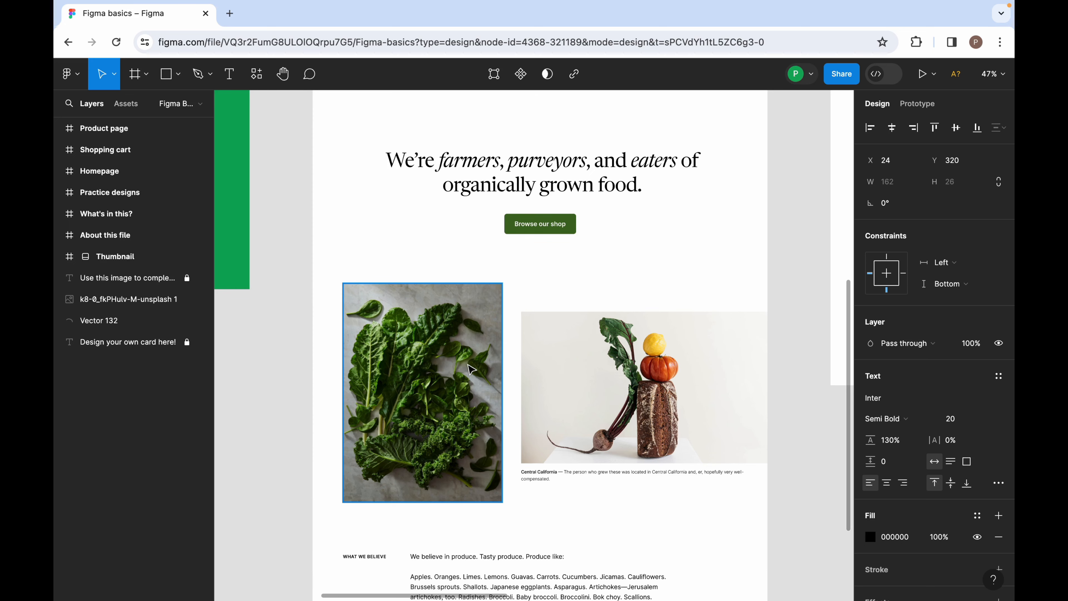
pyautogui.scroll(-6, 462, 384)
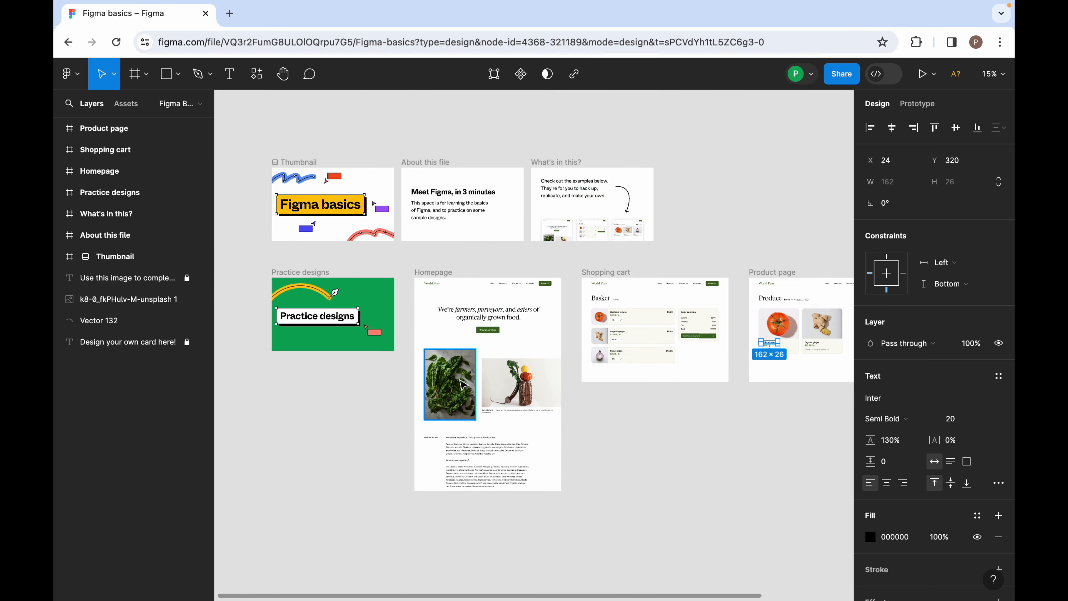
pyautogui.click(437, 276)
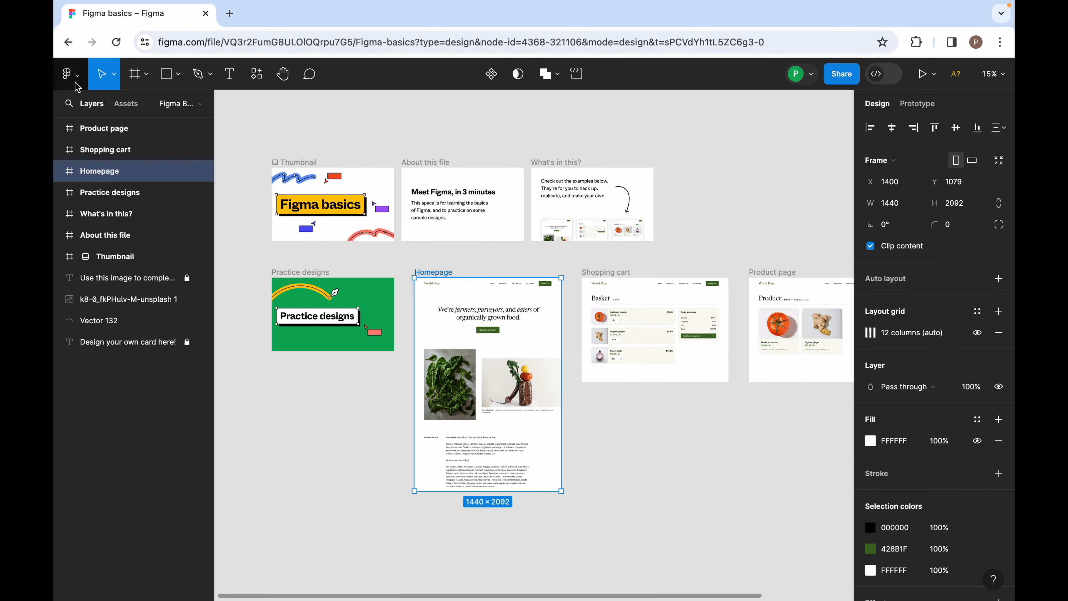
# Step: Return to the file browser and create a new team with the designer's team name, no added collaborators and the Starter plan
pyautogui.click(67, 73)
pyautogui.click(93, 99)
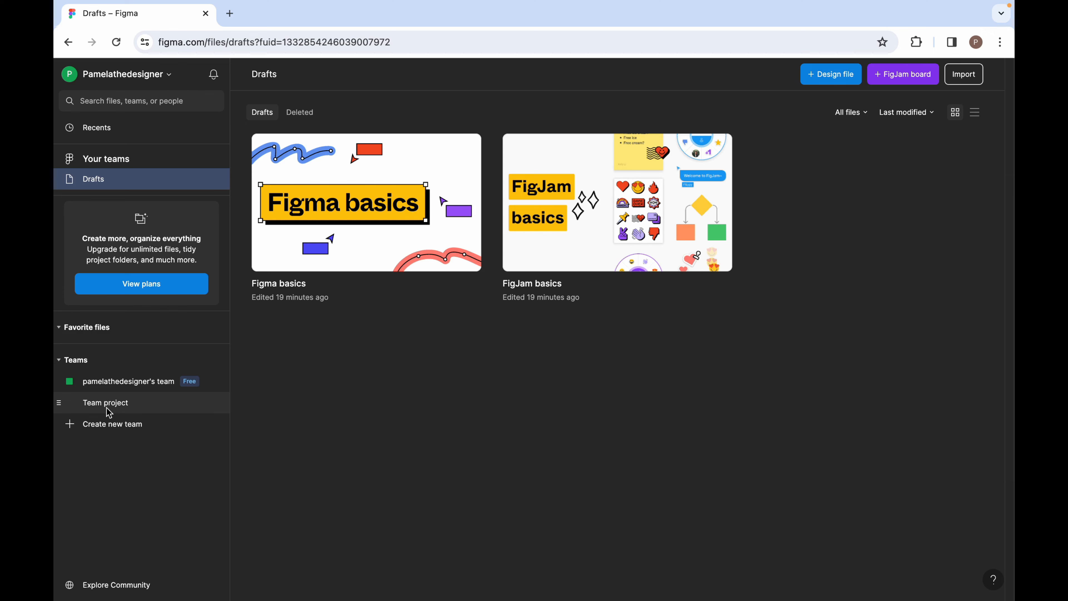
pyautogui.click(129, 428)
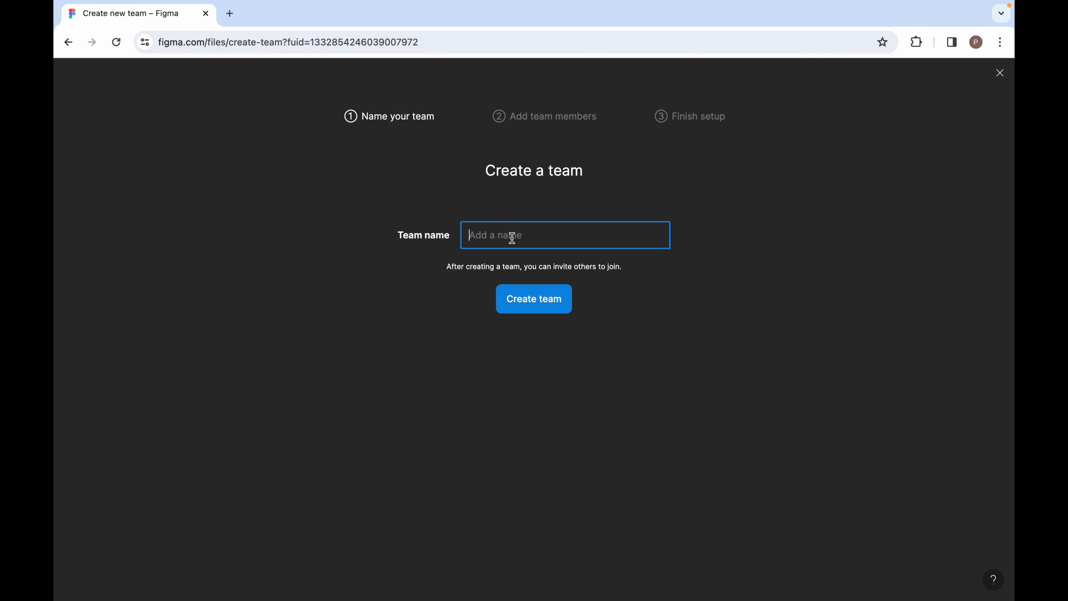
pyautogui.write('Pamela the designer')
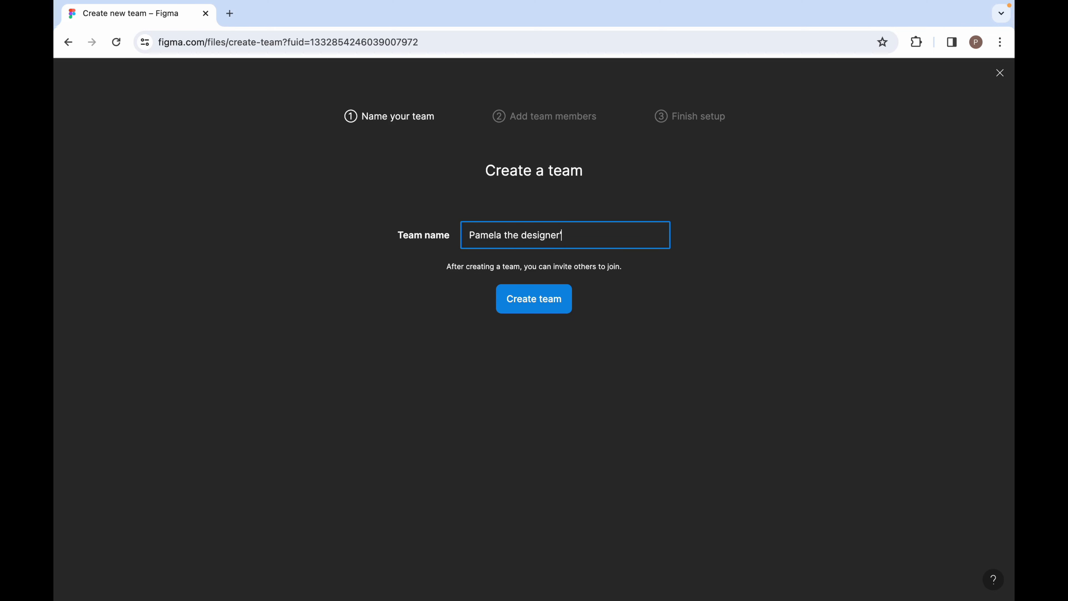
pyautogui.press('Return')
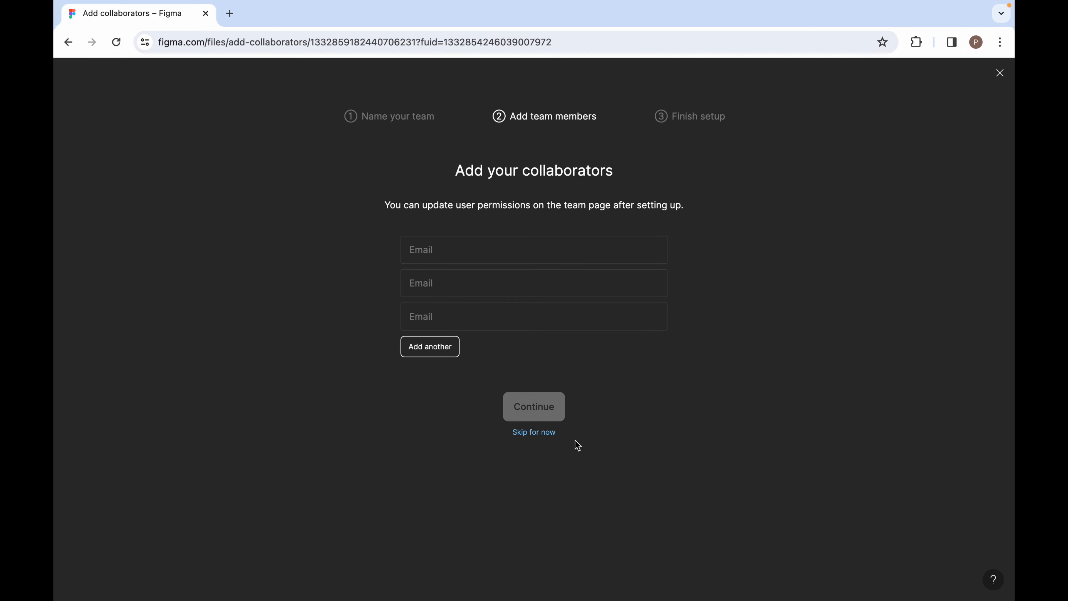
pyautogui.click(540, 433)
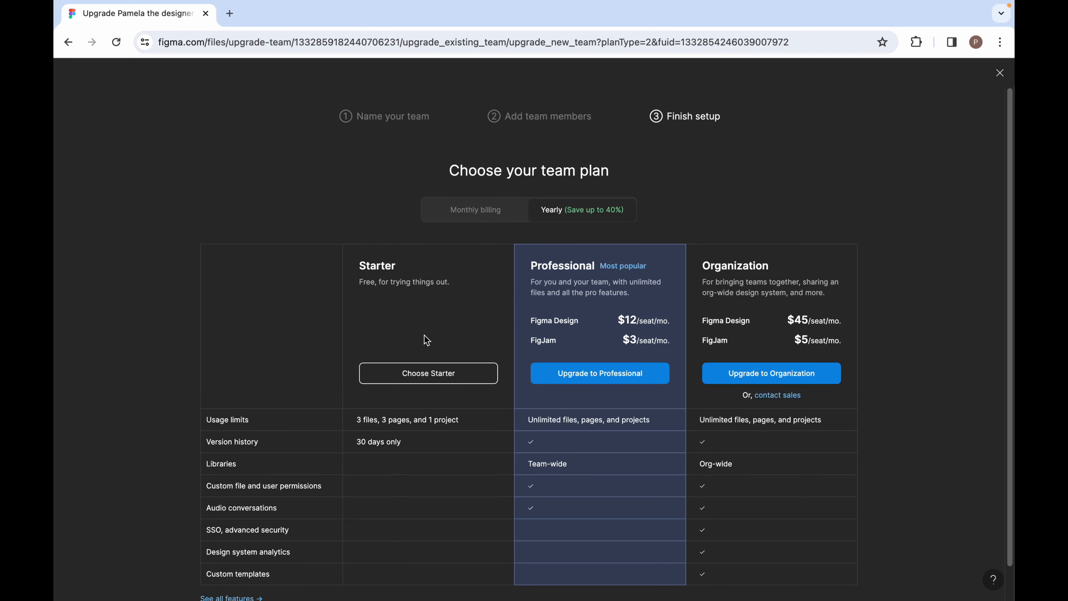
pyautogui.click(429, 369)
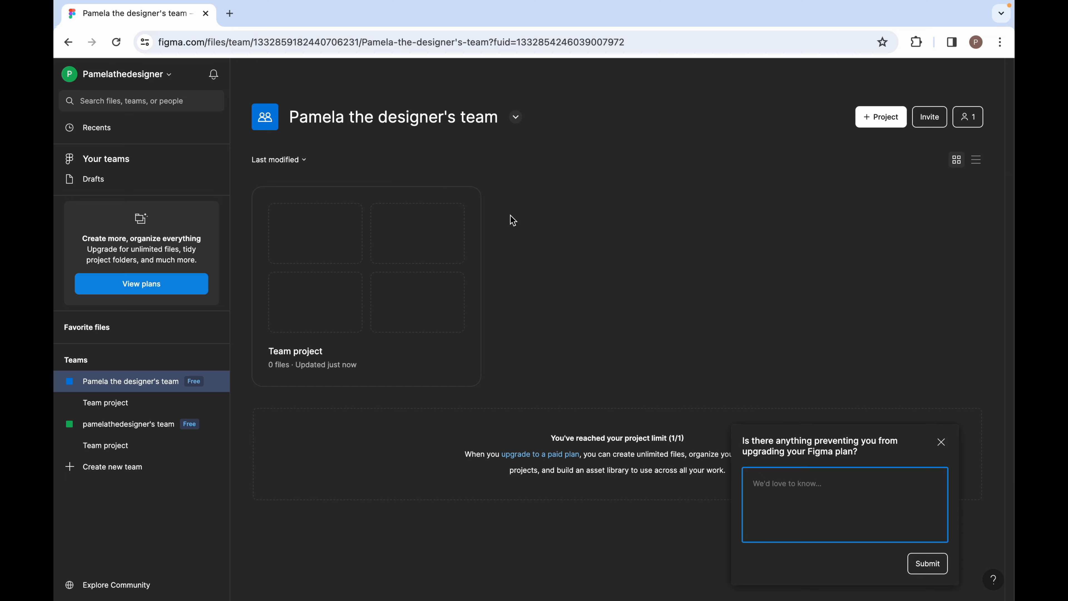
# Step: Look through the recent files and drafts, and create a new design file in the new team's Team project
pyautogui.click(136, 138)
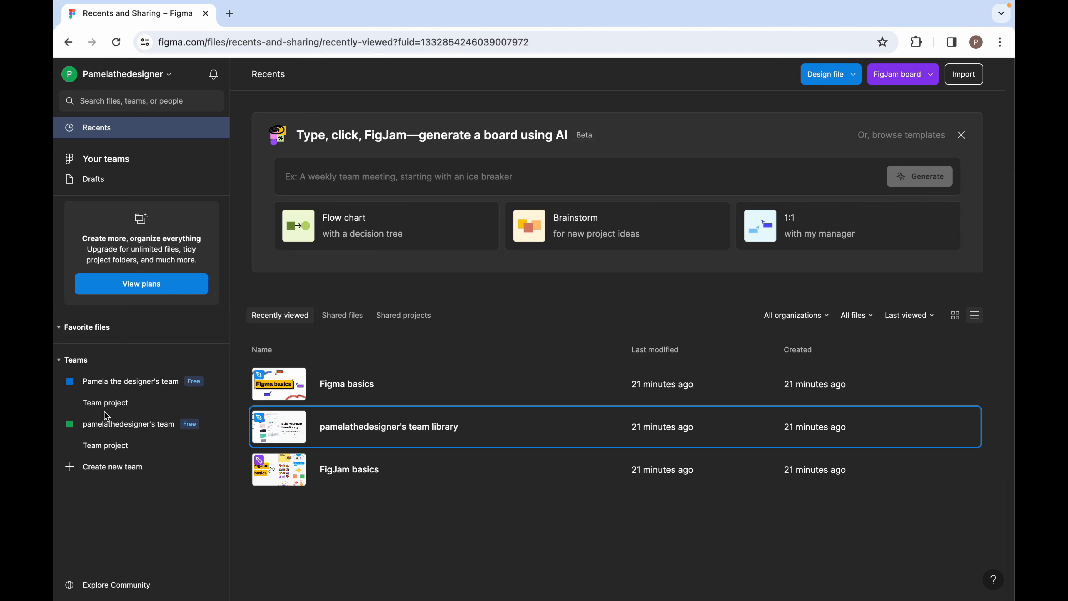
pyautogui.click(106, 179)
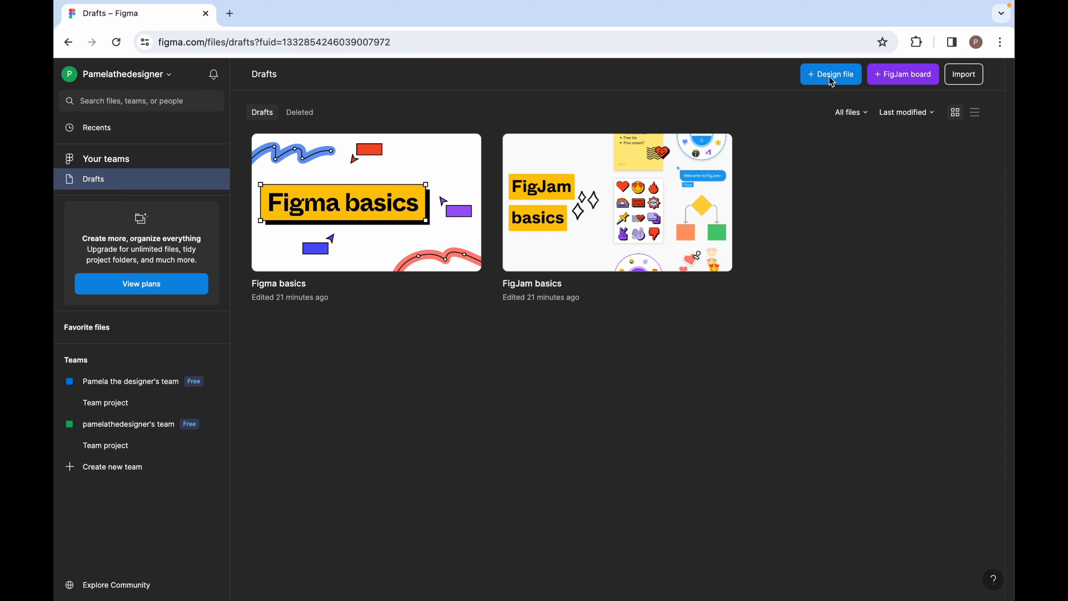
pyautogui.click(134, 410)
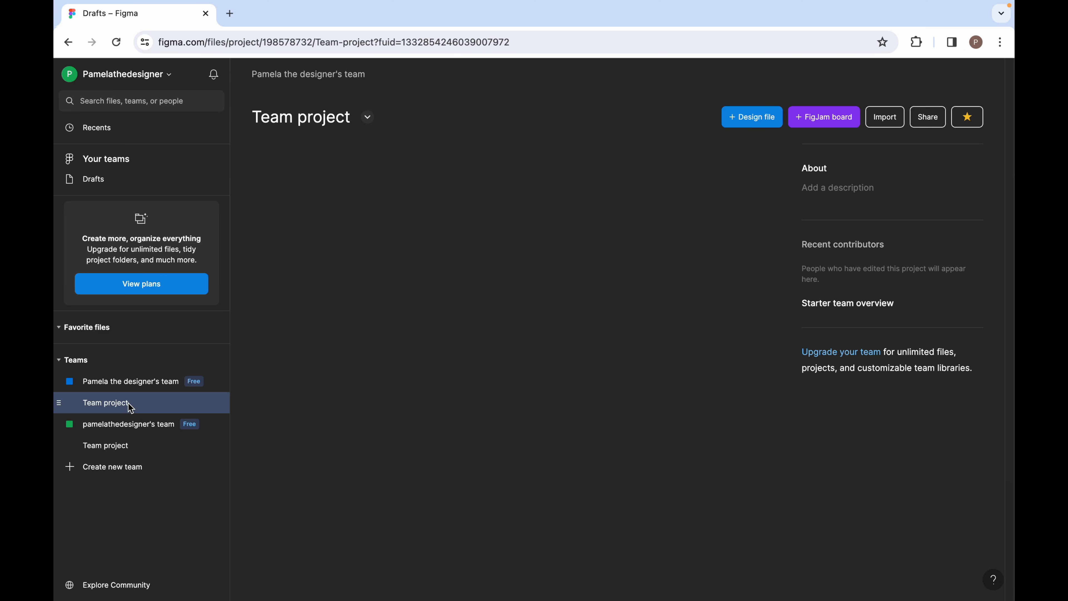
pyautogui.click(739, 116)
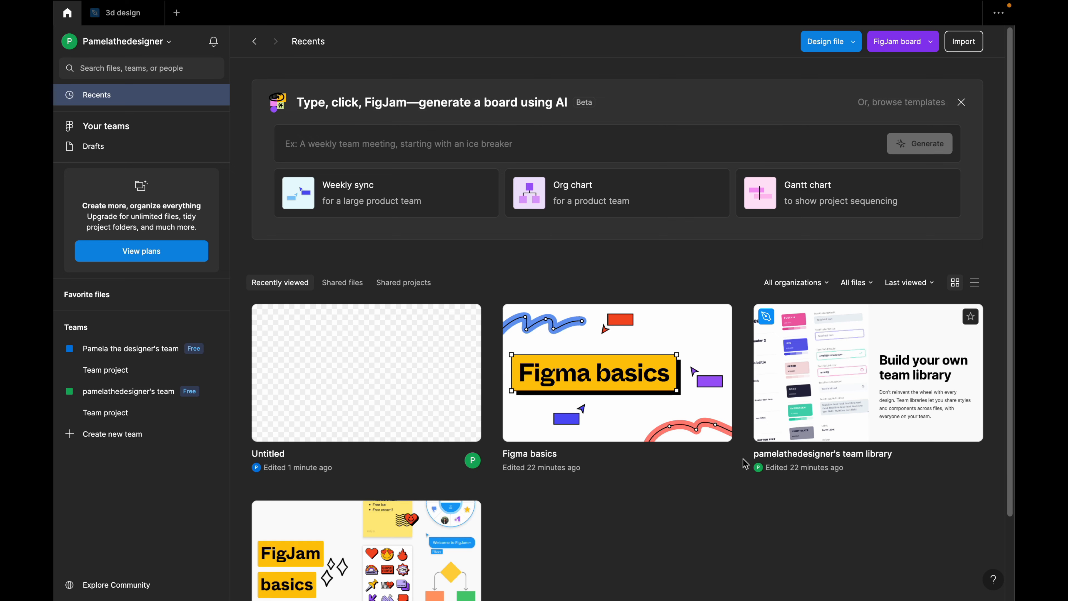
# Step: Switch to the Figma desktop app and open the newly created team's Team project
pyautogui.click(123, 374)
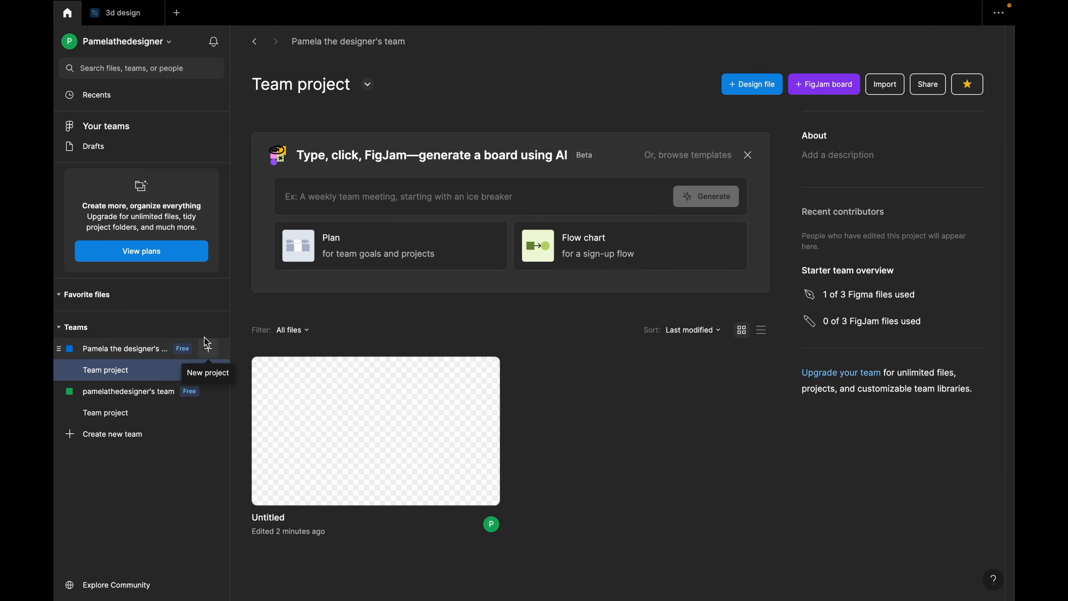
# Step: Create a new design file in the Team project, and place and delete a vertical ruler guide on its canvas
pyautogui.click(755, 87)
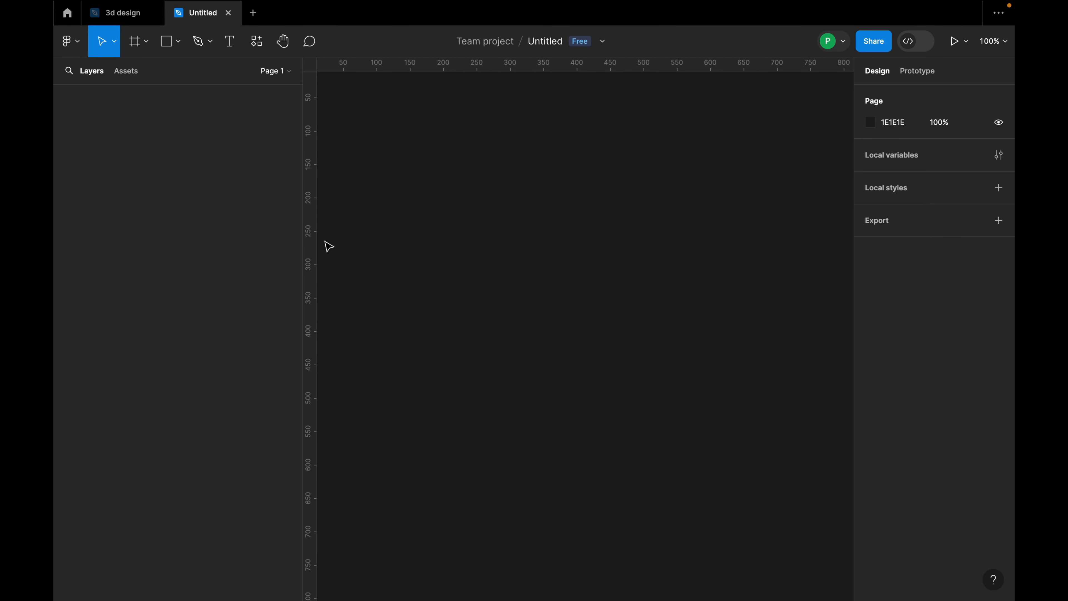
pyautogui.moveTo(314, 234); pyautogui.dragTo(505, 239)
pyautogui.press('Delete')
# Step: Rename the new design file as 30 days UI Design tutorial
pyautogui.click(547, 45)
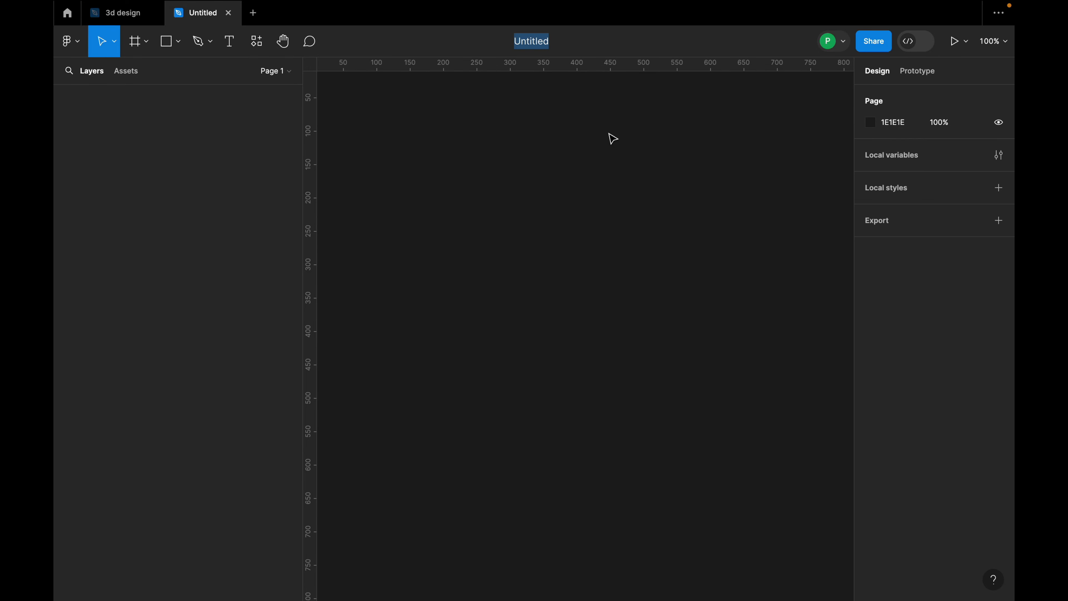
pyautogui.write('T')
pyautogui.write('30 days UI Design t')
pyautogui.write('utorial')
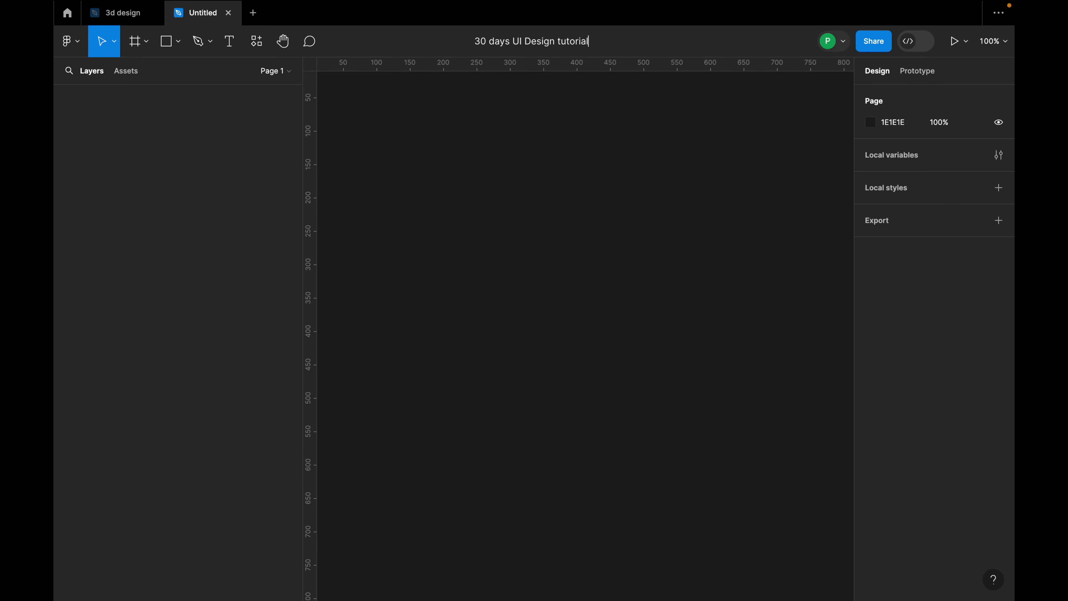
pyautogui.press('Return')
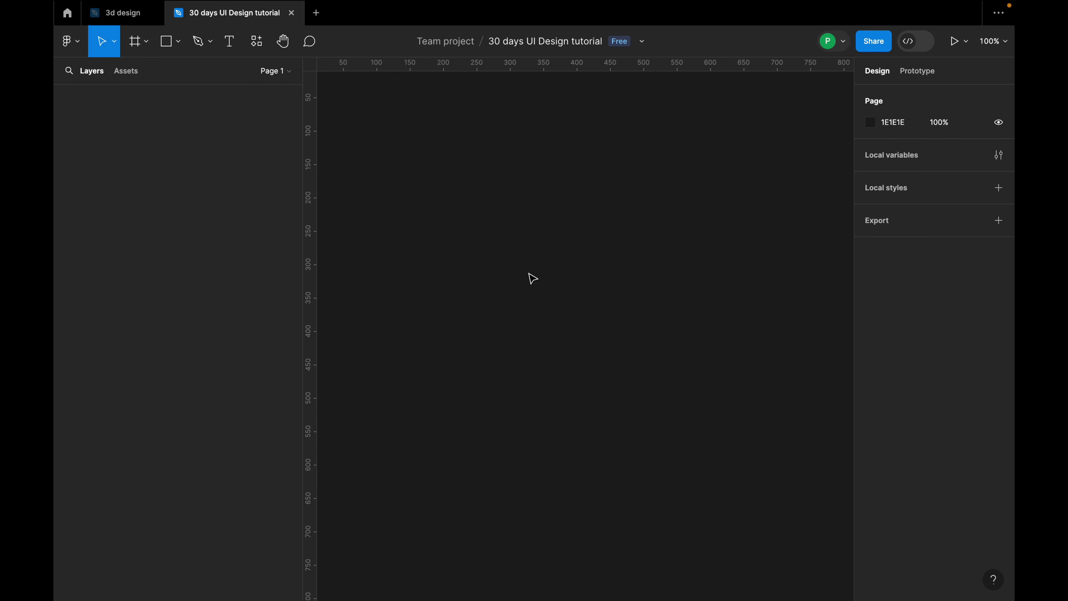
# Step: Search the quick actions for "remove", replace the query with "move" and run the Move command
pyautogui.click(78, 43)
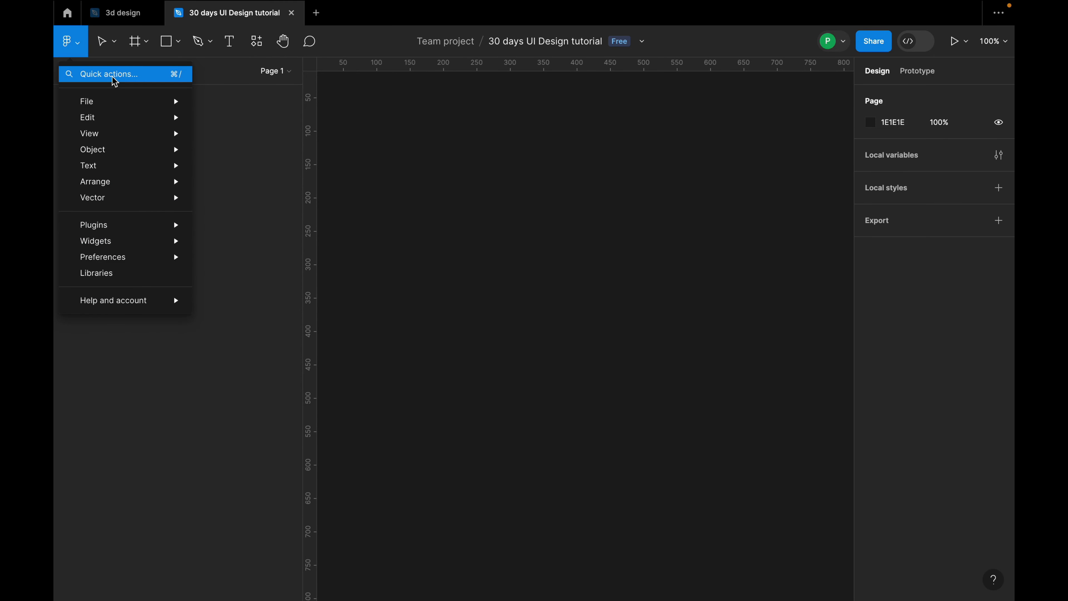
pyautogui.click(114, 78)
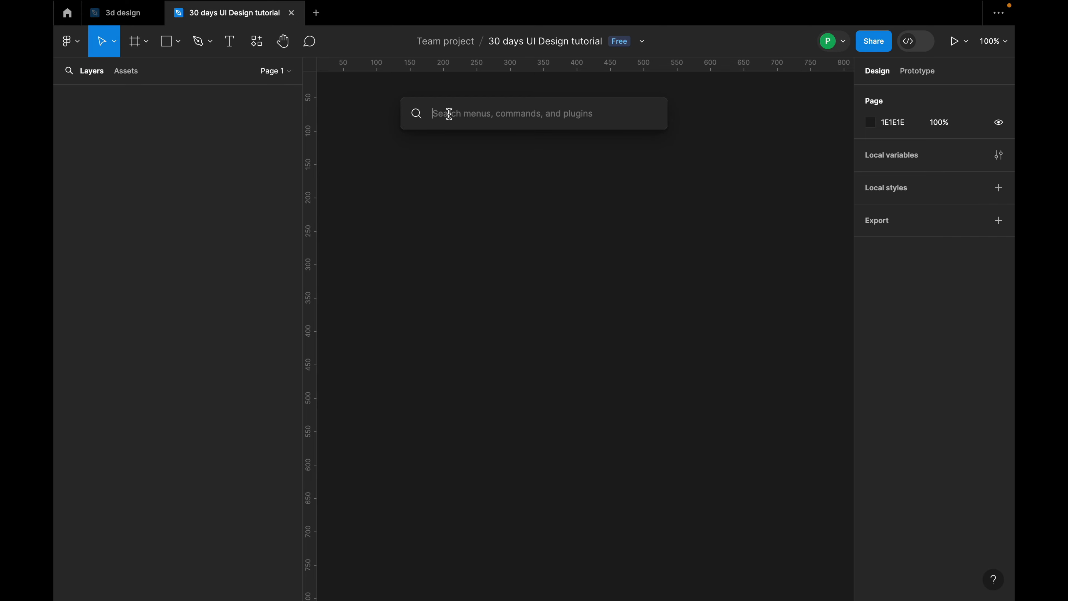
pyautogui.write('remove')
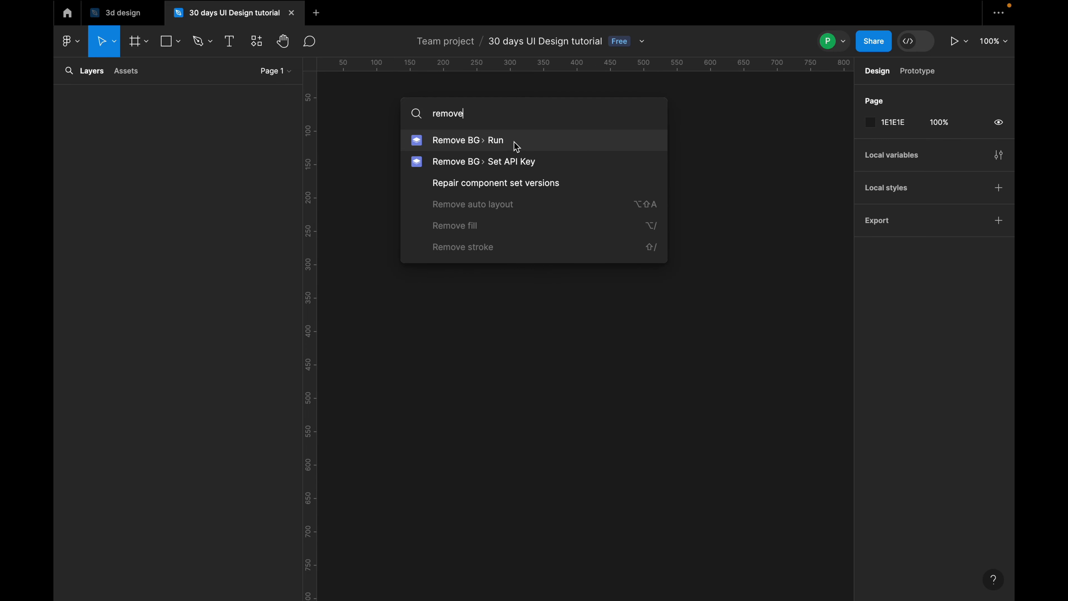
pyautogui.moveTo(472, 114); pyautogui.dragTo(433, 113)
pyautogui.press('BackSpace')
pyautogui.write('move')
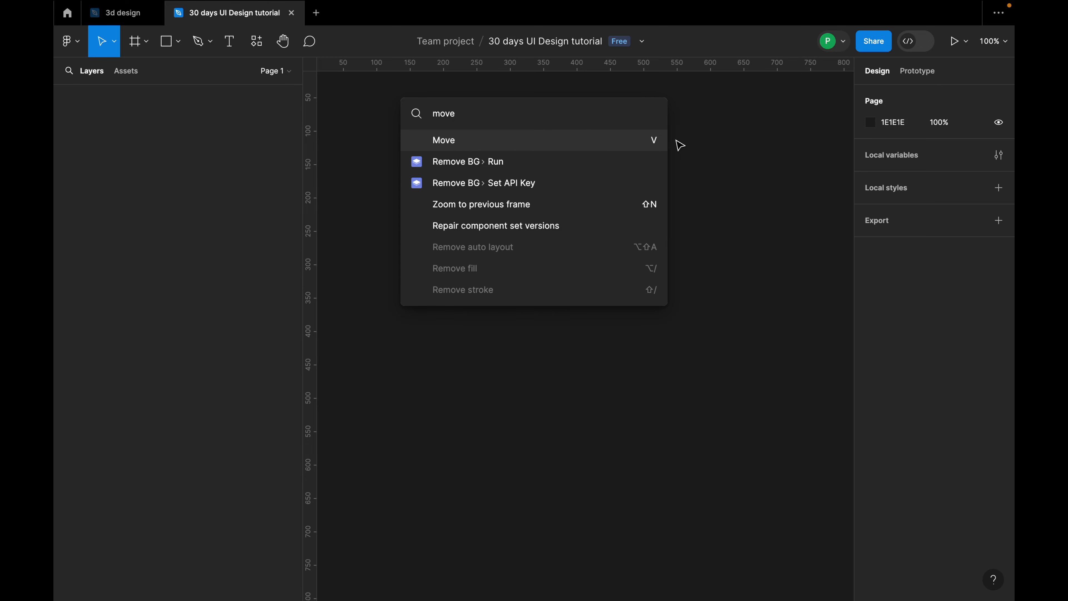
pyautogui.click(655, 143)
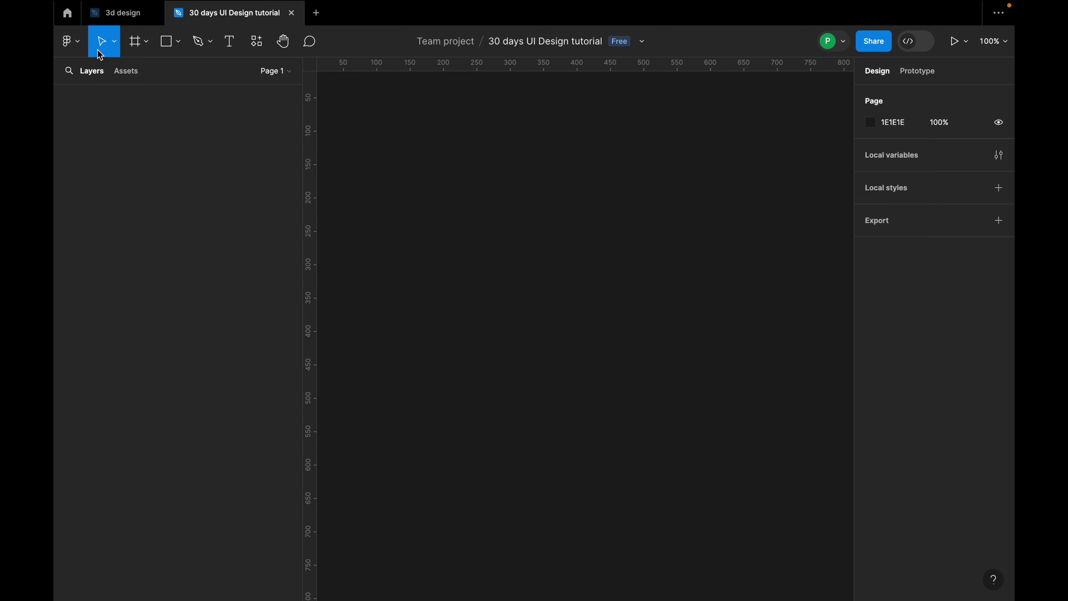
pyautogui.click(72, 42)
pyautogui.moveTo(105, 108)
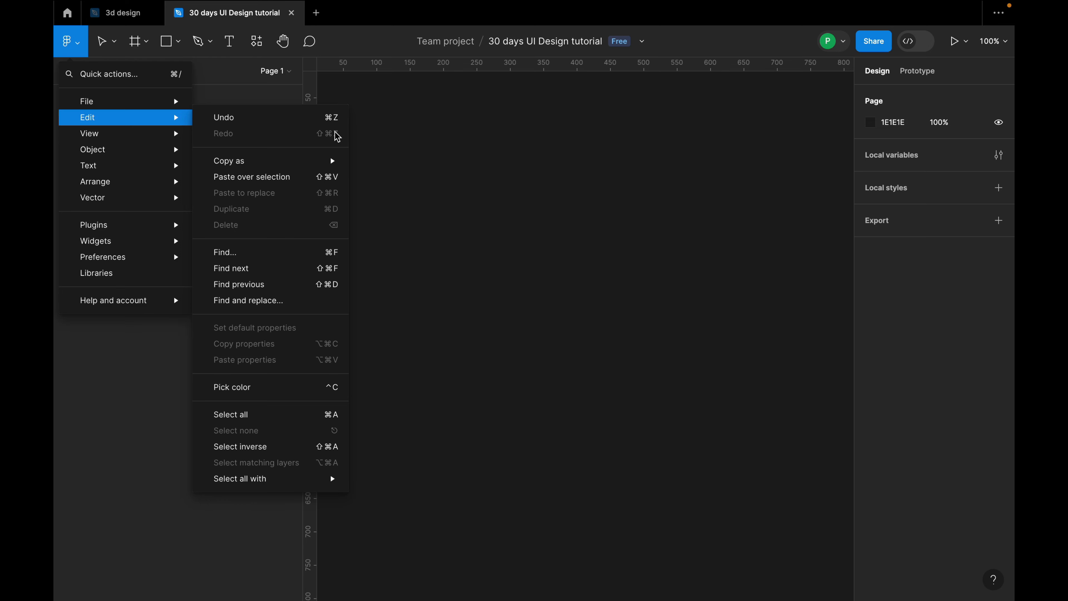
pyautogui.moveTo(334, 166)
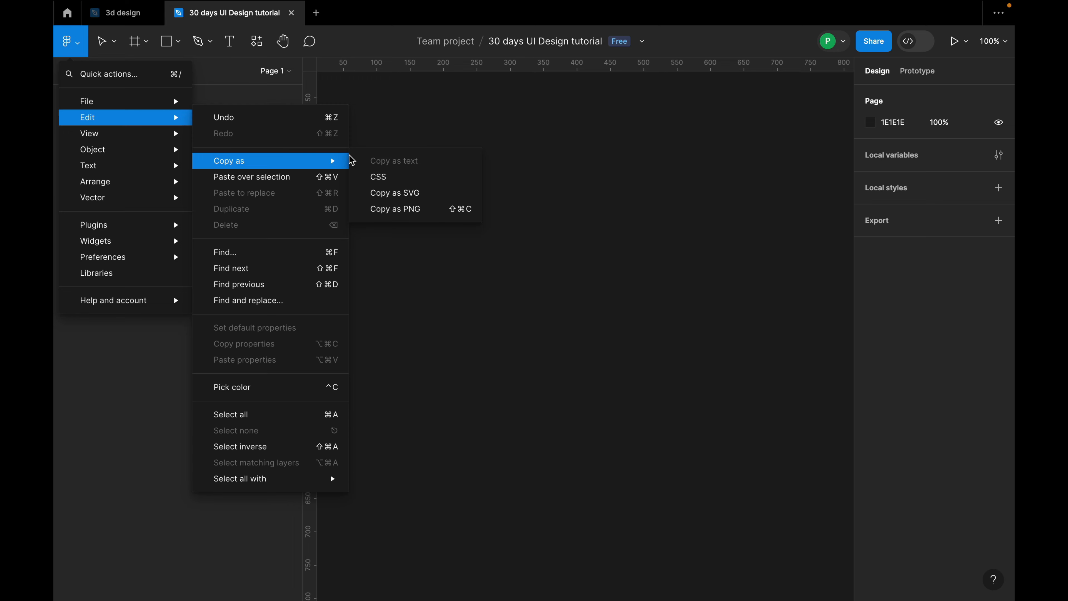
pyautogui.moveTo(152, 137)
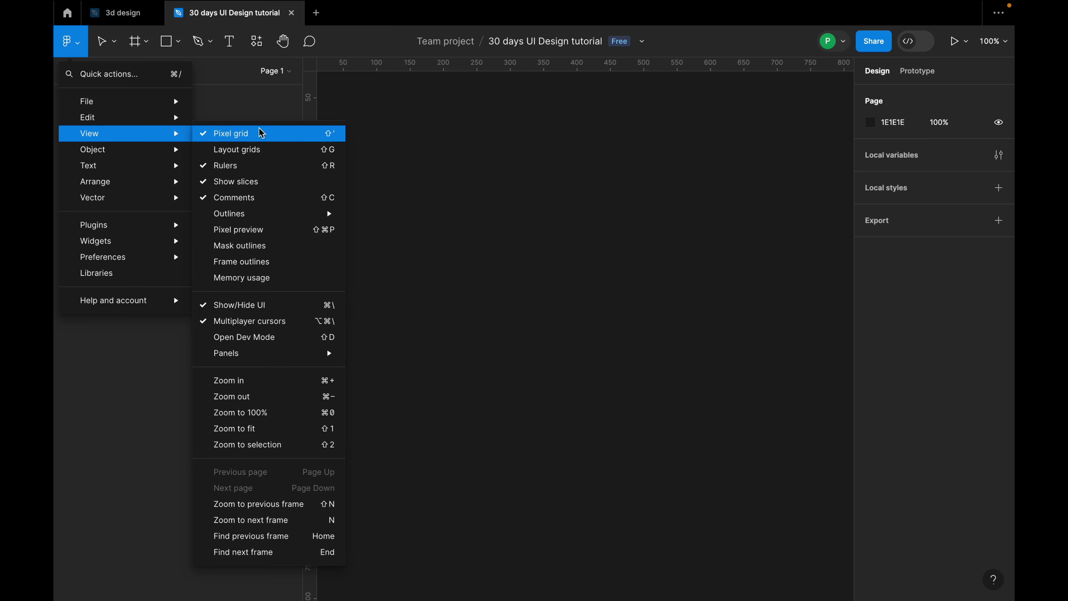
pyautogui.click(441, 145)
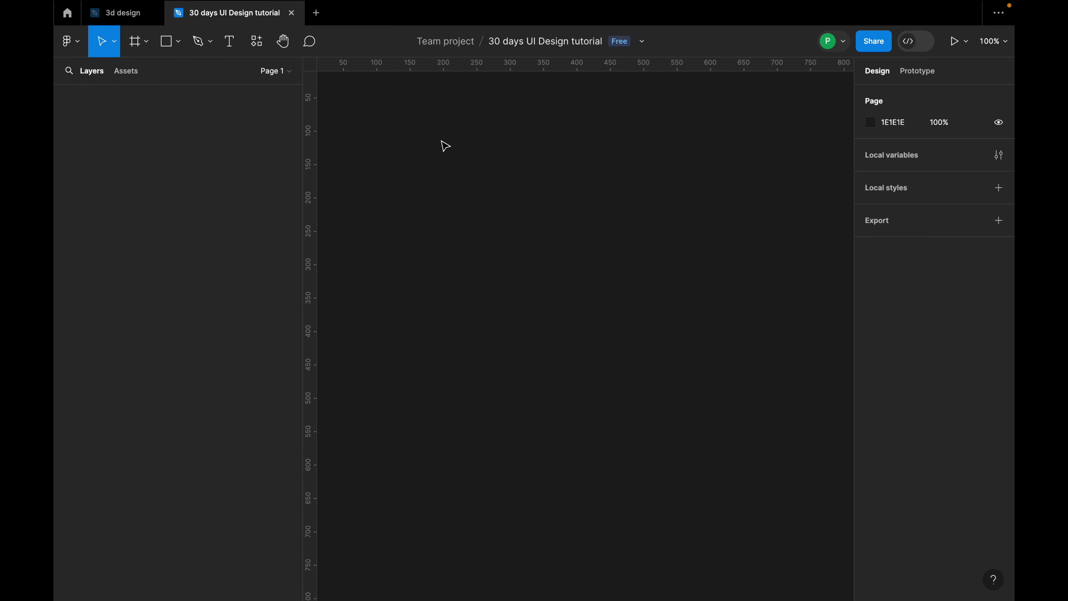
# Step: Hide the editor's interface around the canvas and show it again
pyautogui.rightClick(433, 128)
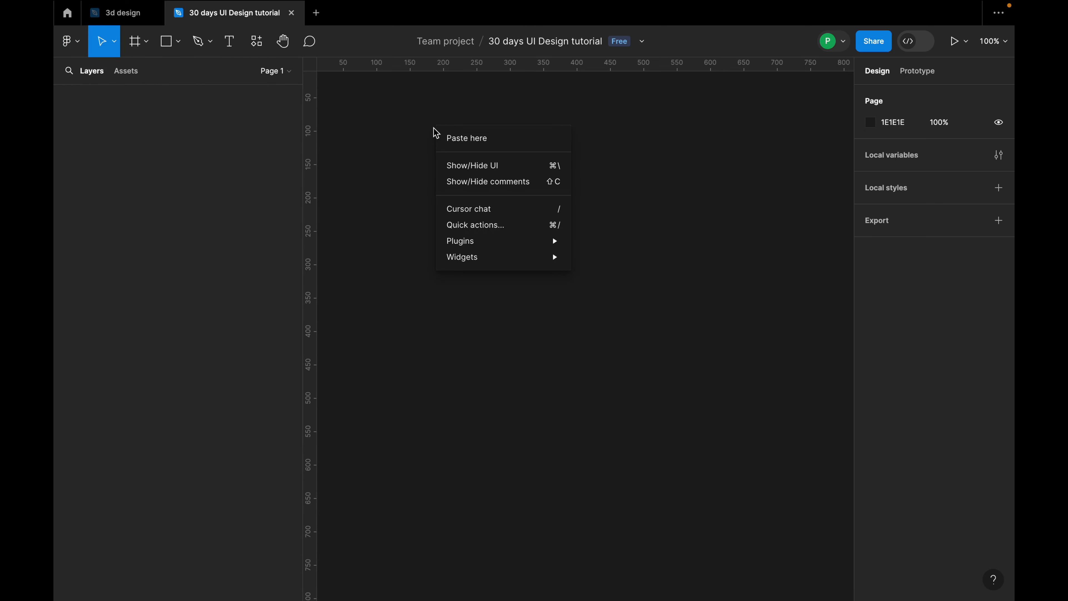
pyautogui.click(486, 166)
pyautogui.rightClick(484, 163)
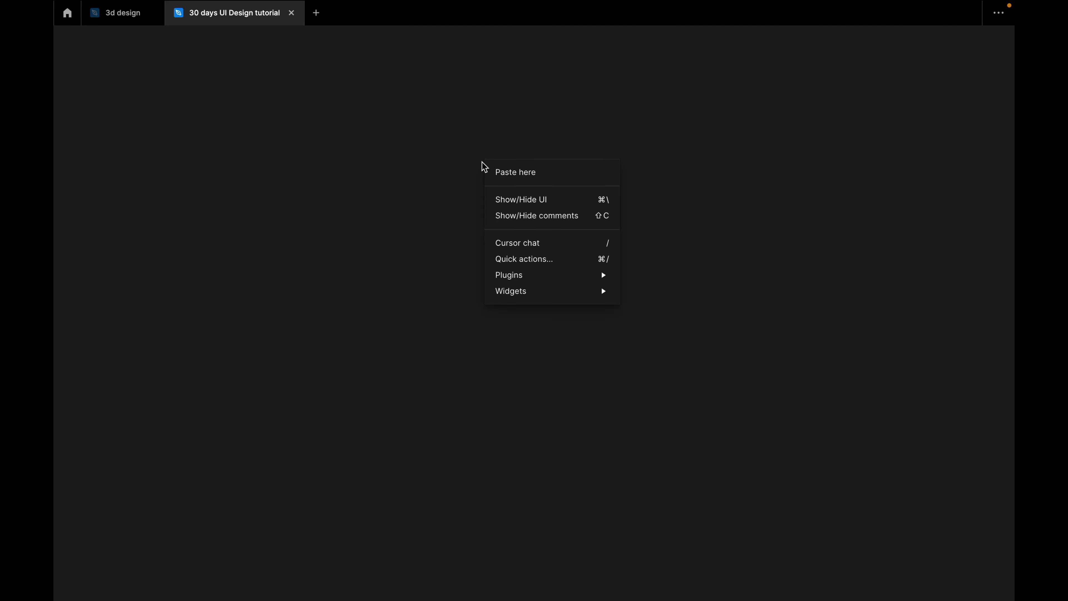
pyautogui.click(520, 198)
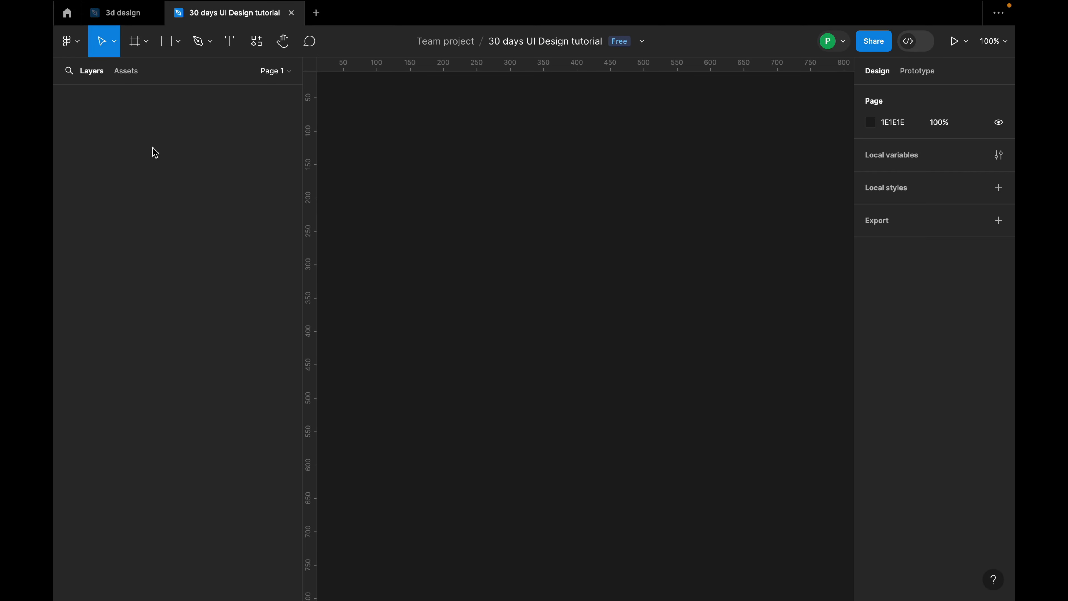
# Step: Examine the main menu's file, object, plugin, widget, preference and library commands, and close it without running any
pyautogui.click(69, 41)
pyautogui.moveTo(94, 108)
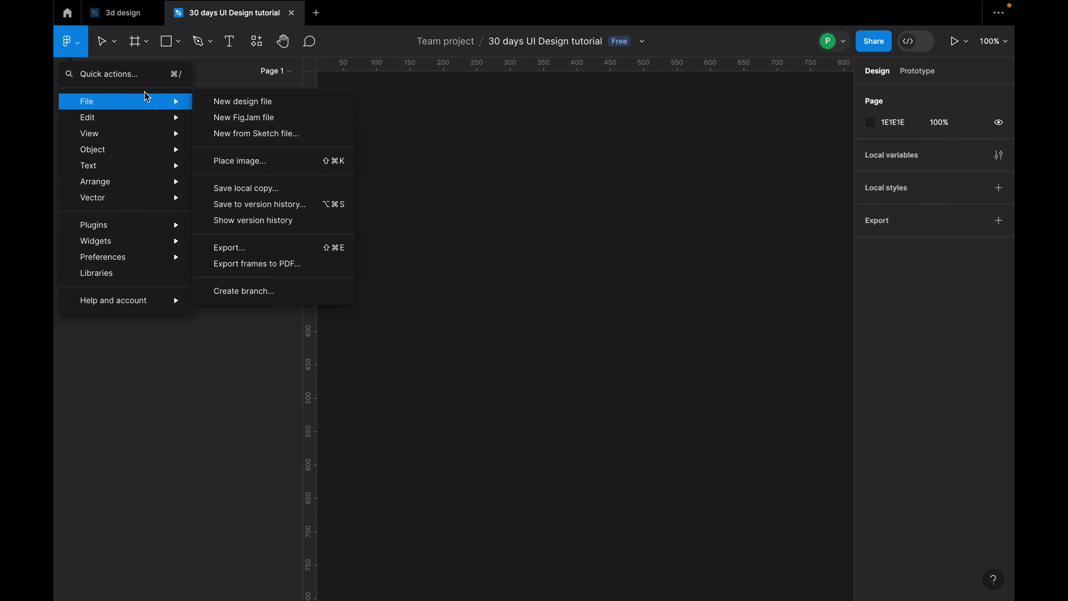
pyautogui.moveTo(135, 305)
pyautogui.moveTo(104, 152)
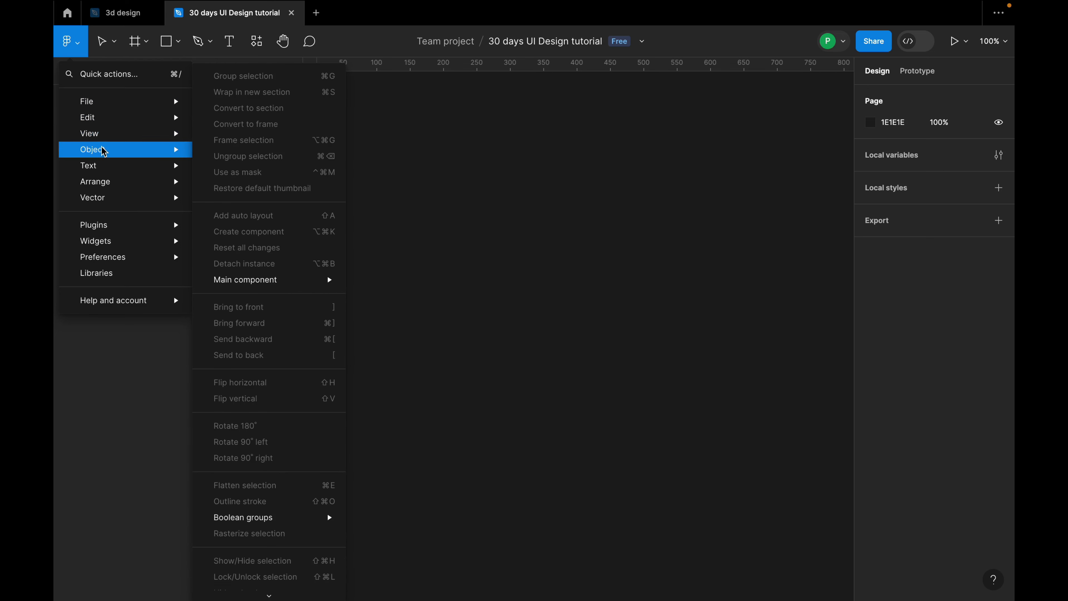
pyautogui.moveTo(139, 226)
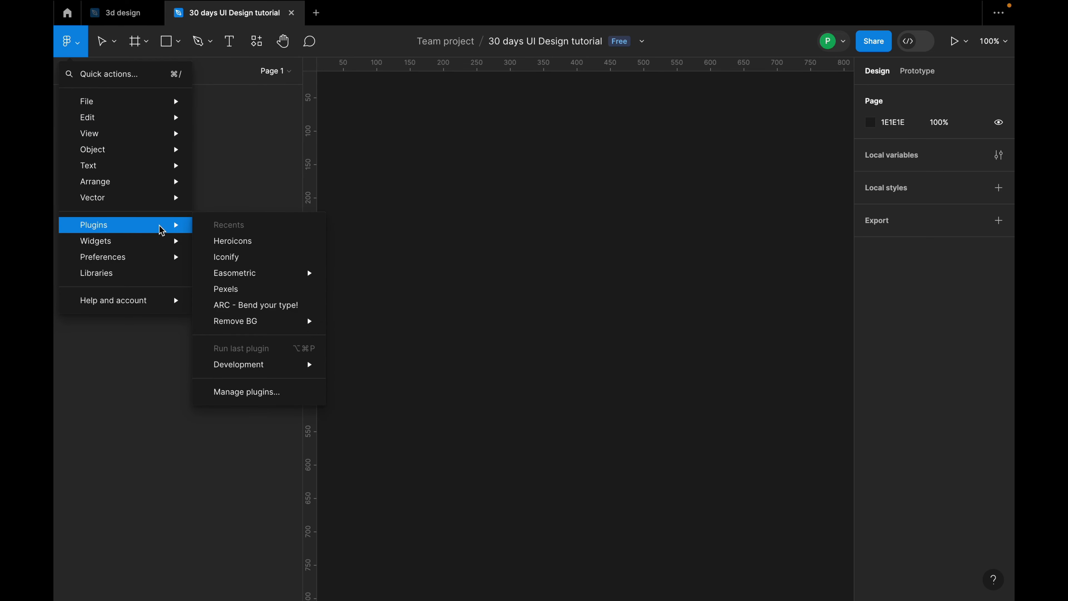
pyautogui.moveTo(166, 240)
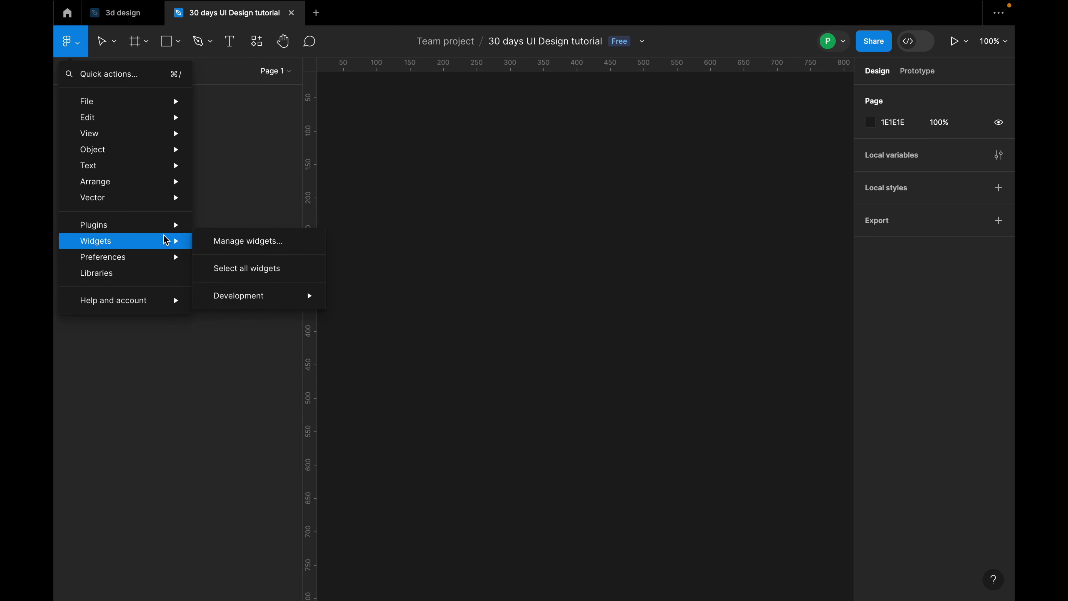
pyautogui.moveTo(164, 259)
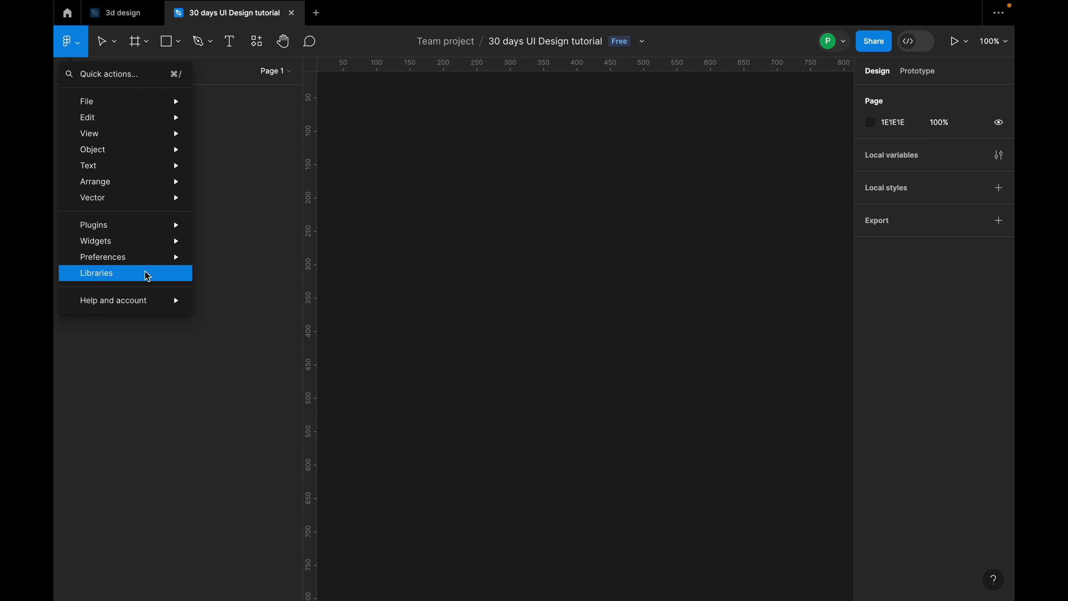
pyautogui.moveTo(112, 201)
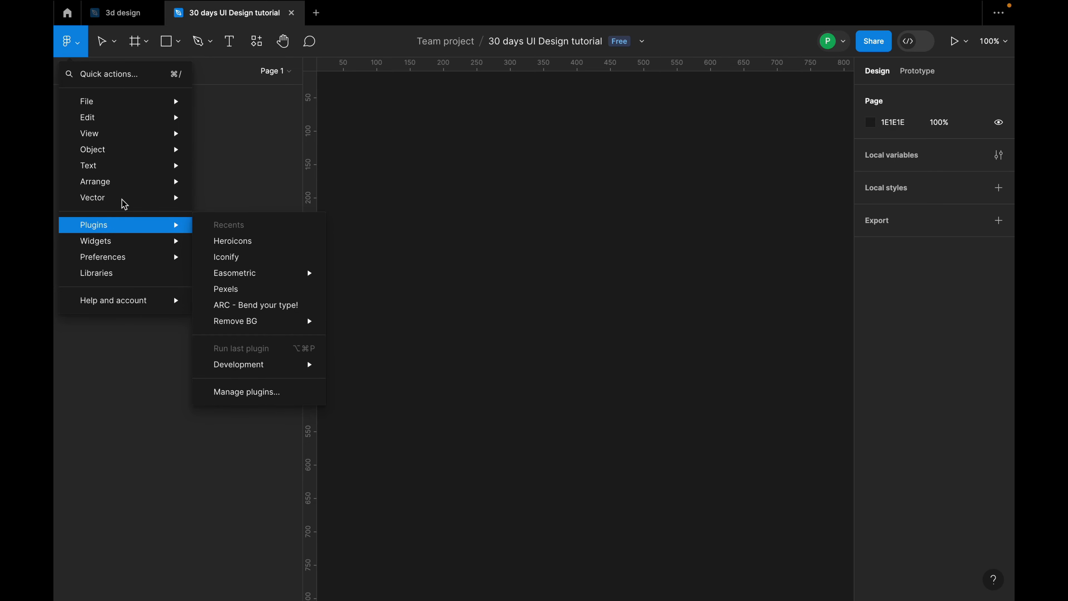
pyautogui.moveTo(181, 100)
pyautogui.click(479, 158)
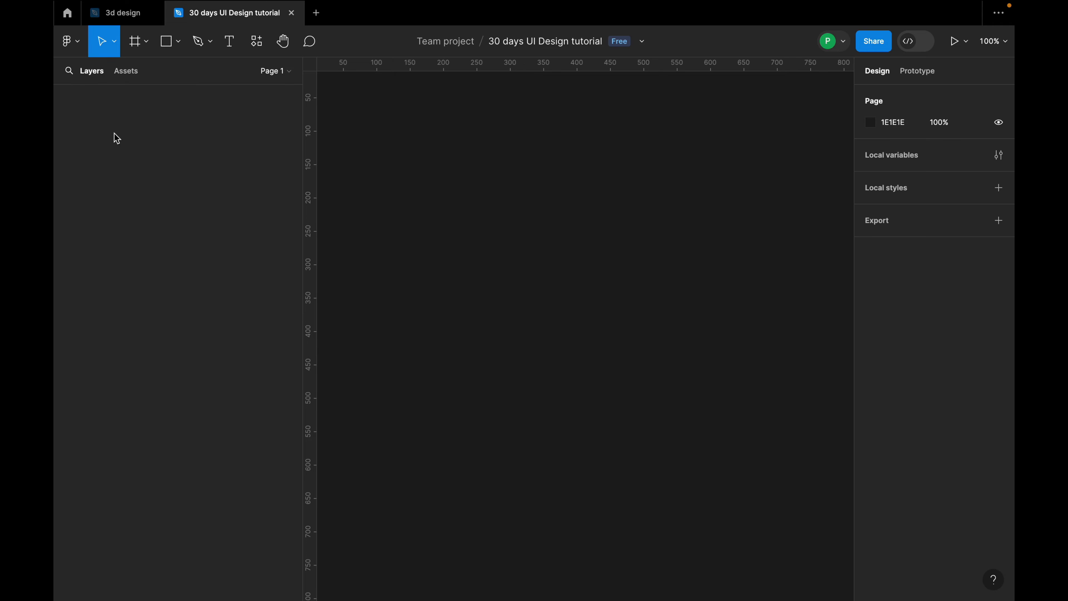
# Step: Draw a rectangle about 283 × 249 on the canvas and move it to about X 128, Y 173
pyautogui.click(176, 41)
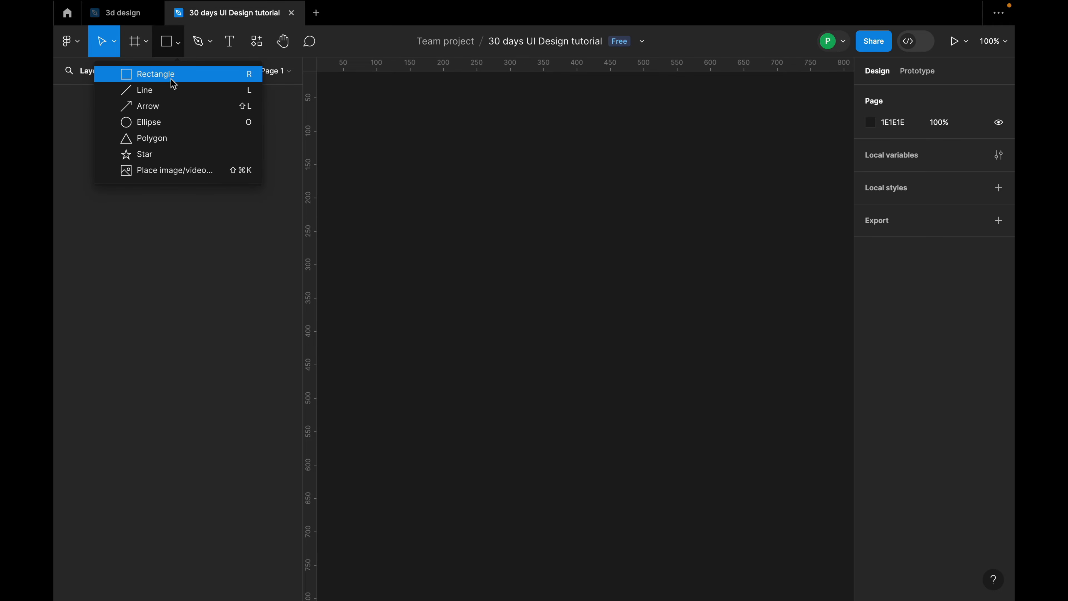
pyautogui.click(171, 78)
pyautogui.moveTo(374, 134); pyautogui.dragTo(565, 300)
pyautogui.moveTo(465, 188)
pyautogui.mouseDown()
pyautogui.moveTo(484, 246)
pyautogui.moveTo(486, 236)
pyautogui.mouseUp()
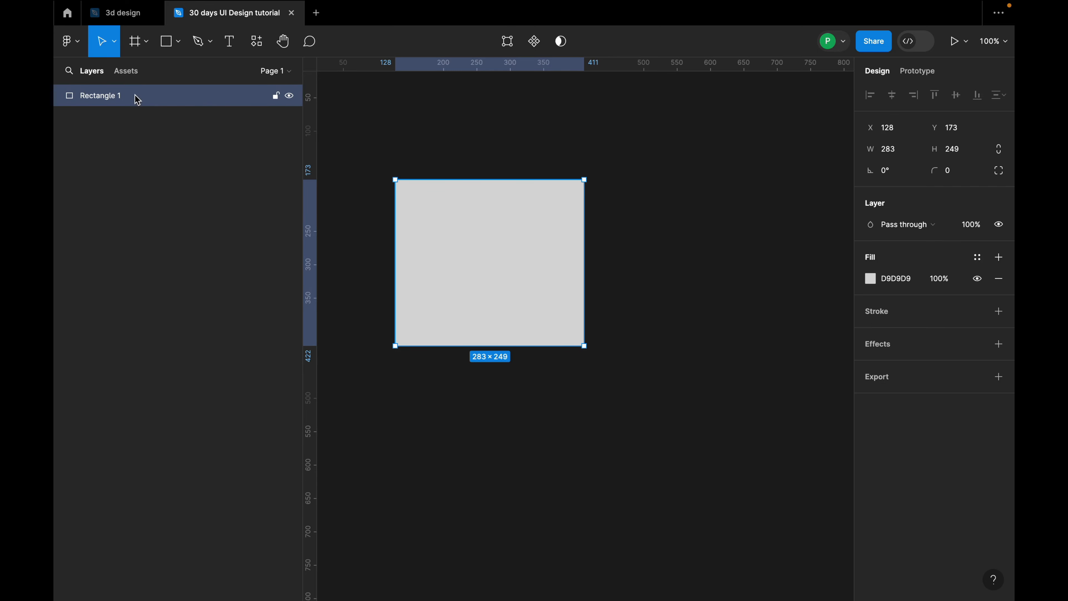
# Step: View the file's assets, move the rectangle to about X 81, Y 87, and return to the layer list
pyautogui.click(134, 77)
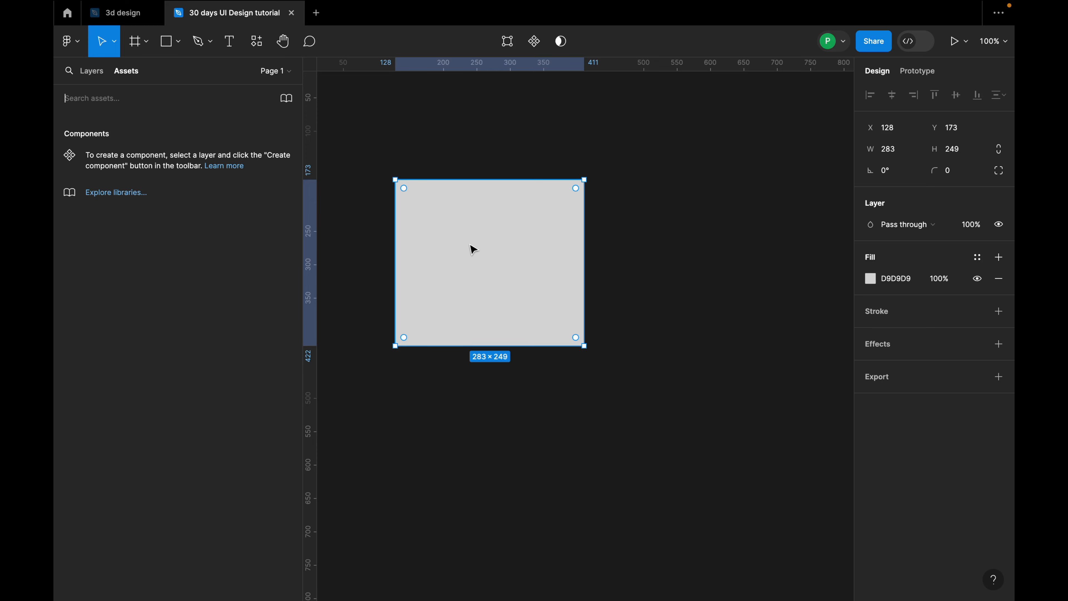
pyautogui.moveTo(462, 248); pyautogui.dragTo(432, 192)
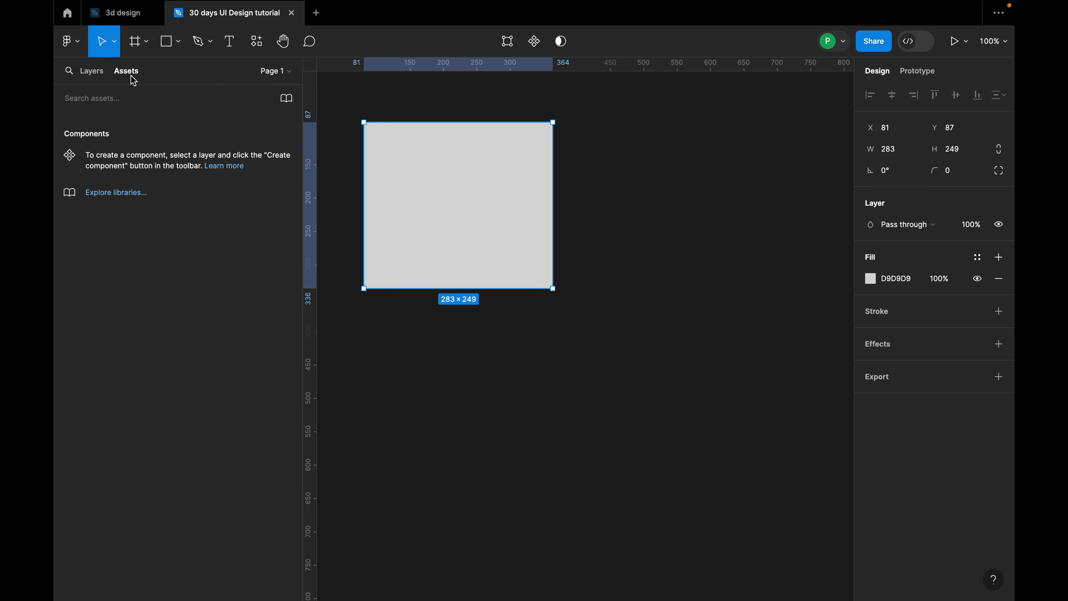
pyautogui.click(92, 73)
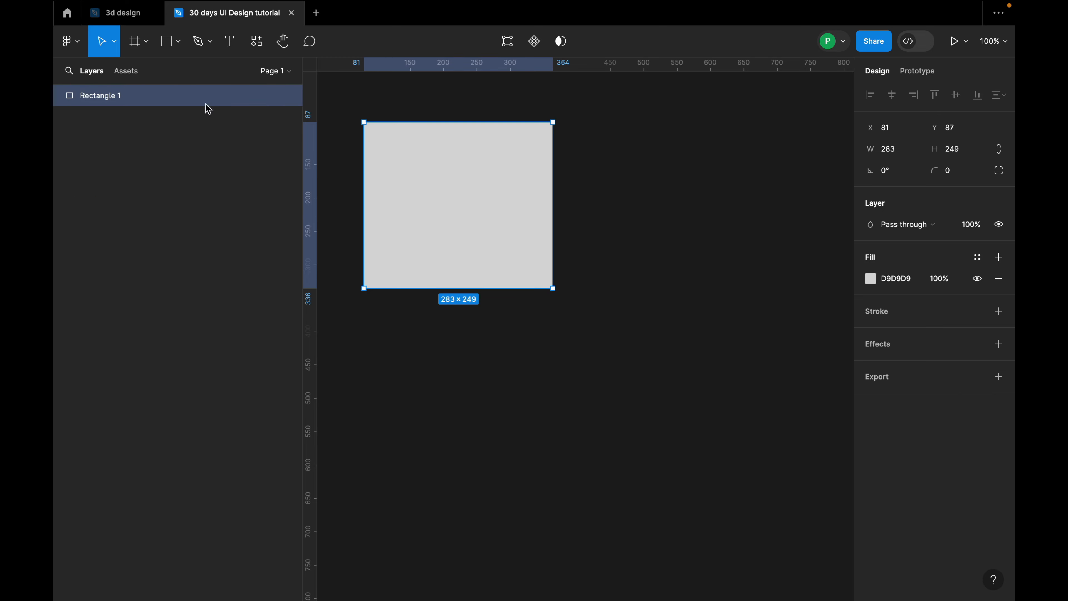
# Step: Check the Move tool's options, deselect the rectangle and move it to about X 168, Y 90
pyautogui.click(114, 51)
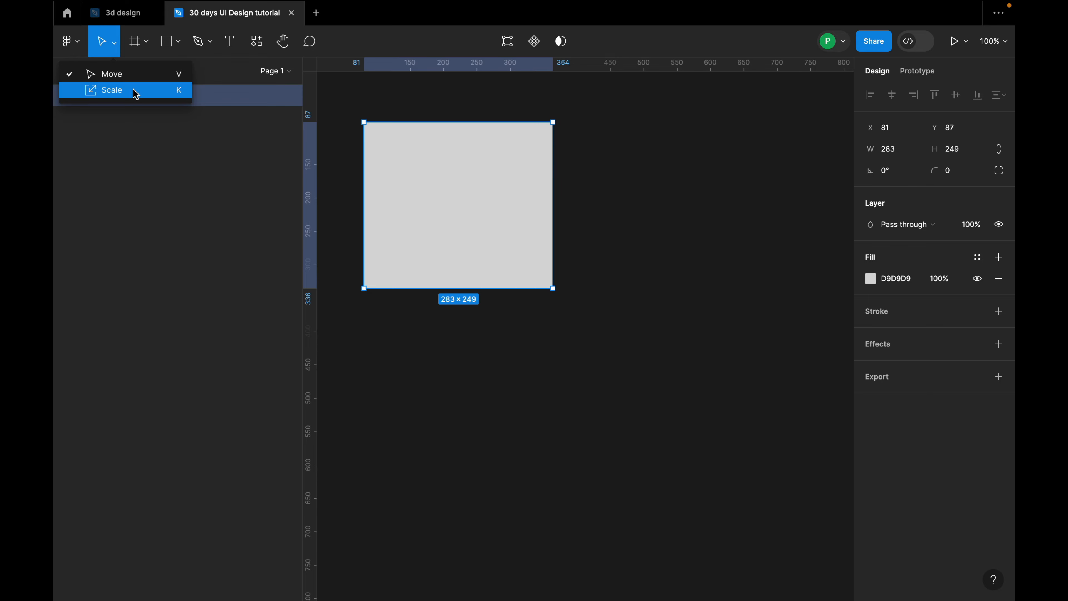
pyautogui.click(386, 110)
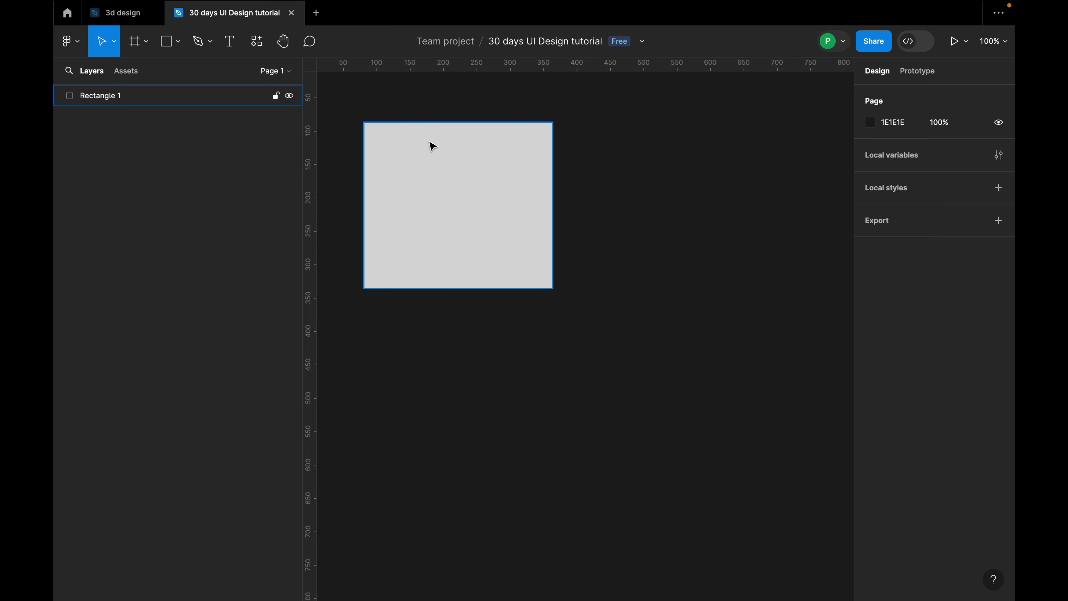
pyautogui.moveTo(381, 147); pyautogui.dragTo(465, 173)
# Step: Enlarge the rectangle freehand with the Scale tool to about 439 × 386
pyautogui.click(114, 41)
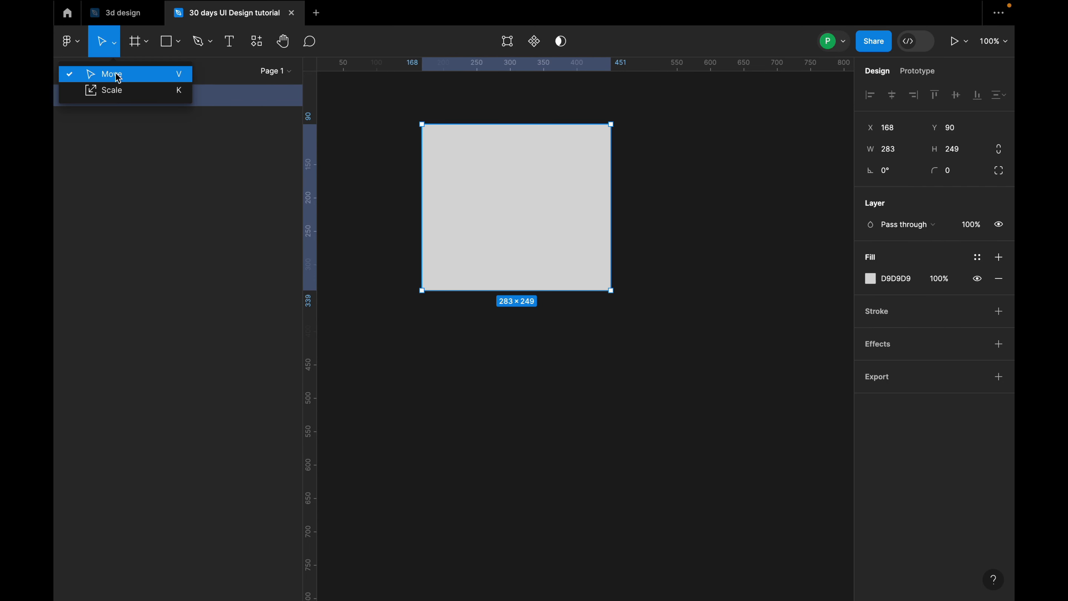
pyautogui.click(127, 94)
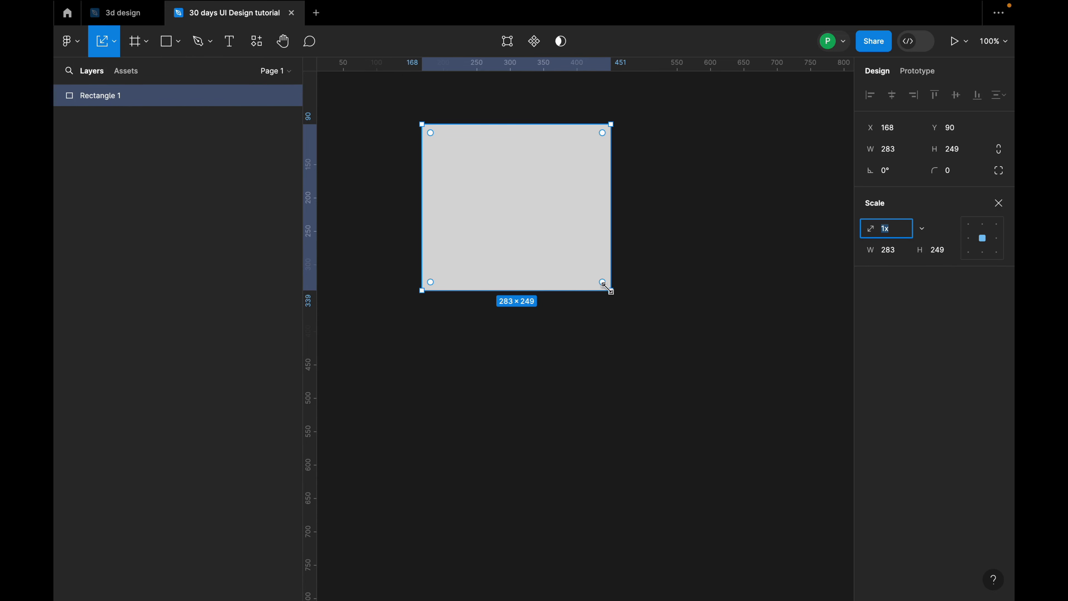
pyautogui.moveTo(612, 290); pyautogui.dragTo(663, 328)
pyautogui.moveTo(700, 365); pyautogui.dragTo(712, 344)
# Step: Scale the rectangle by the 10x preset and move it to about X -823, Y -1005
pyautogui.click(921, 228)
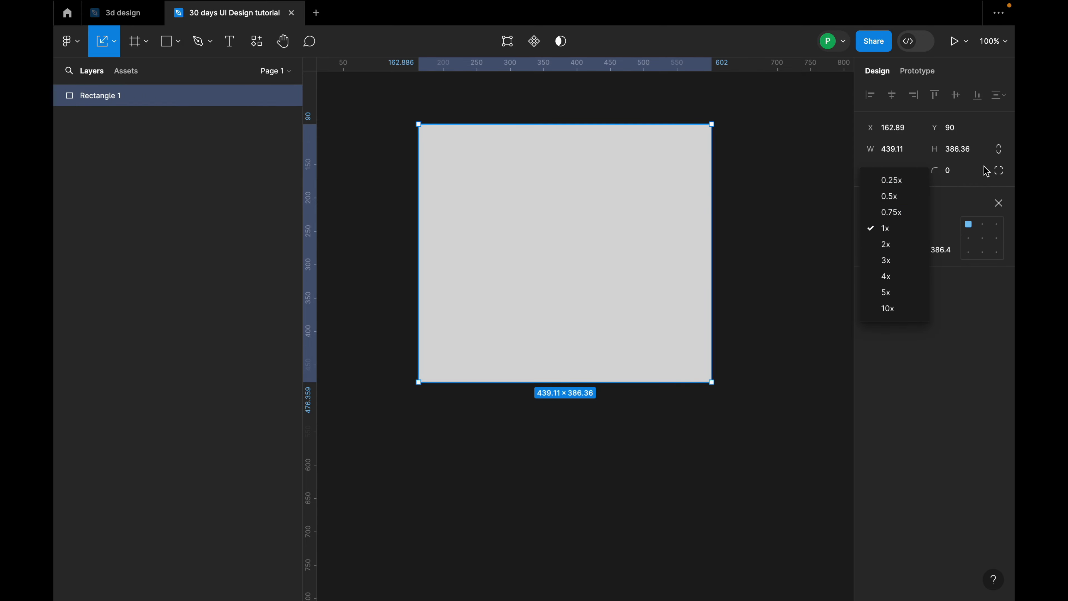
pyautogui.click(896, 310)
pyautogui.scroll(-10, 573, 284)
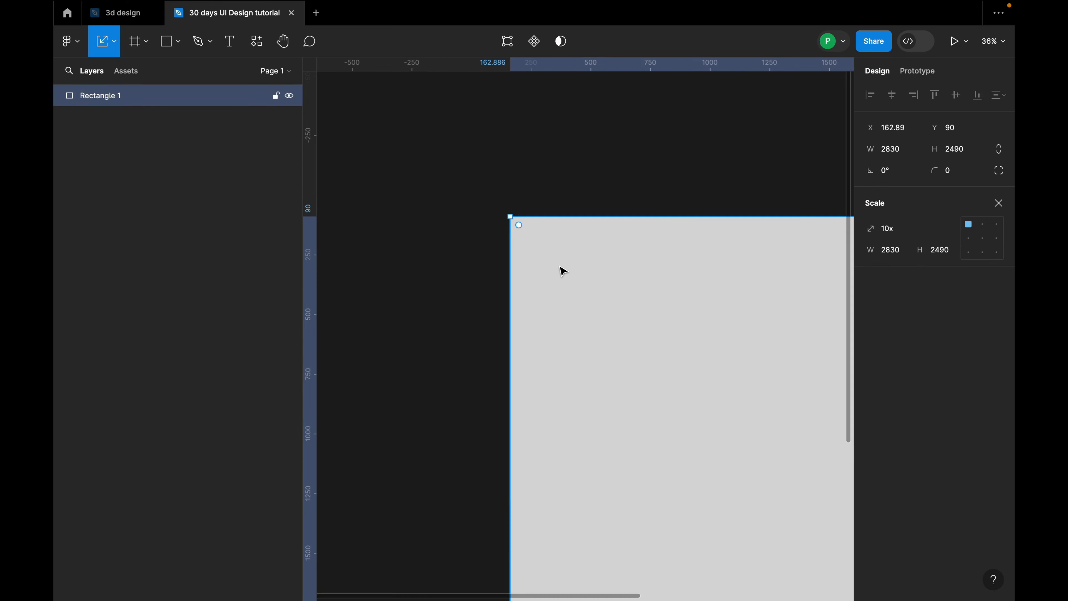
pyautogui.moveTo(563, 262); pyautogui.dragTo(544, 232)
pyautogui.scroll(3, 544, 232)
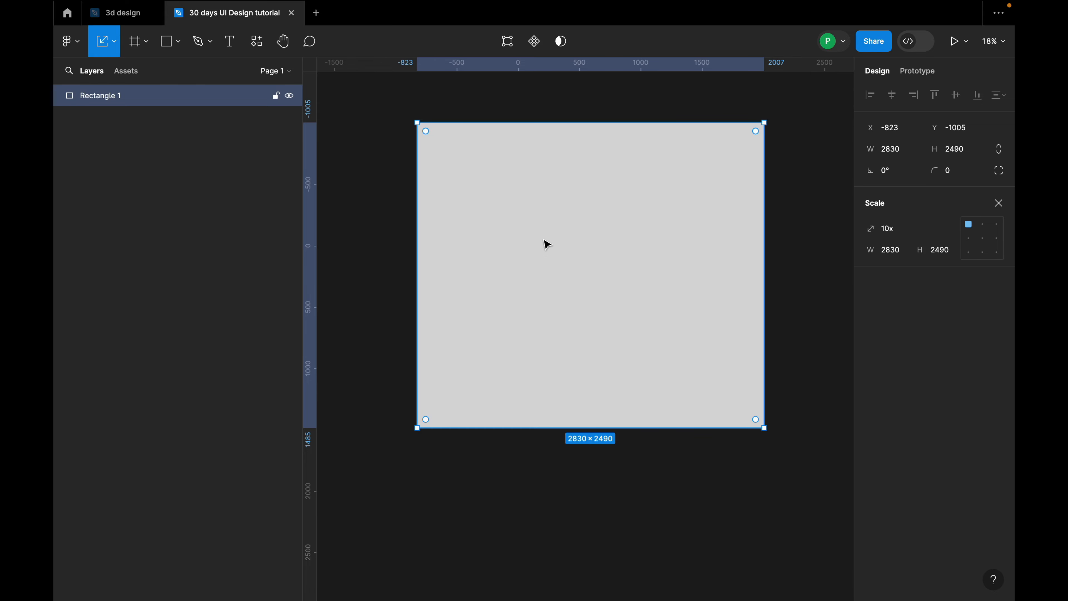
# Step: Move the rectangle to about X -1008, Y -891 and activate the Frame tool to bring up its preset sizes
pyautogui.moveTo(579, 255); pyautogui.dragTo(556, 269)
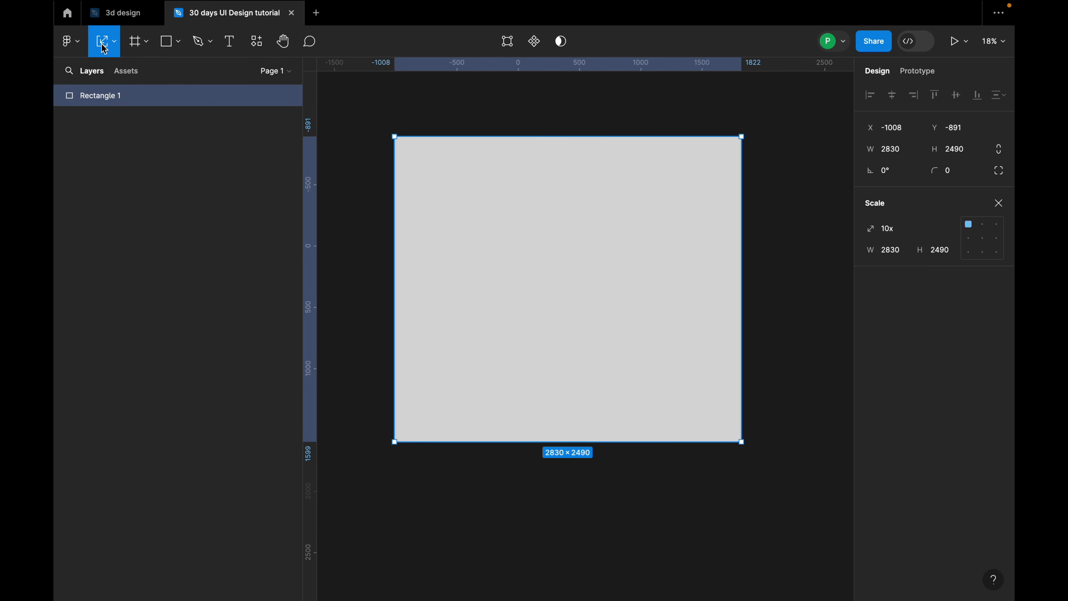
pyautogui.click(146, 44)
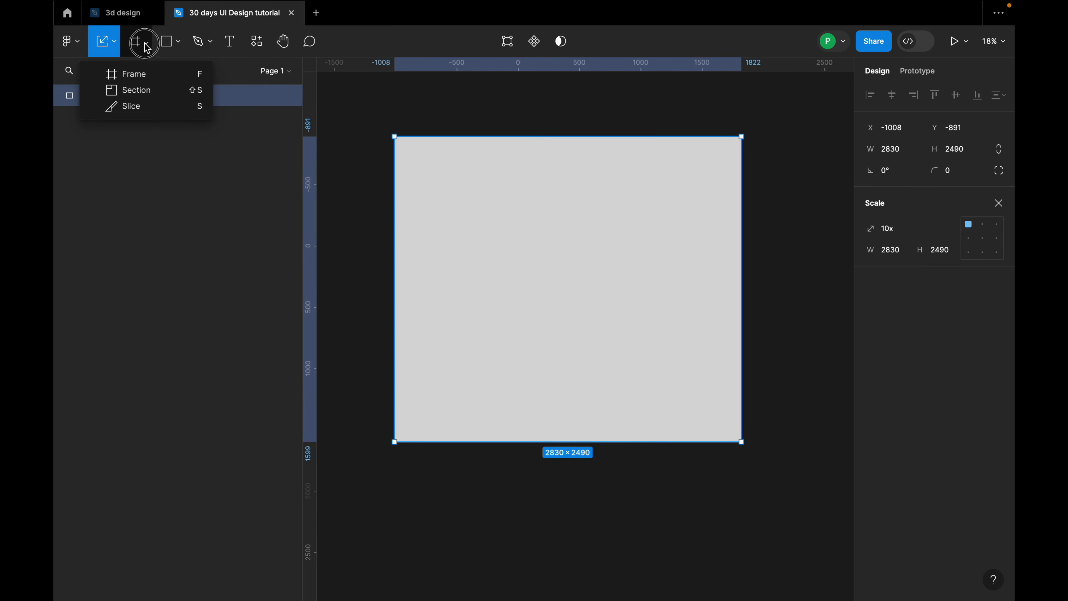
pyautogui.click(152, 76)
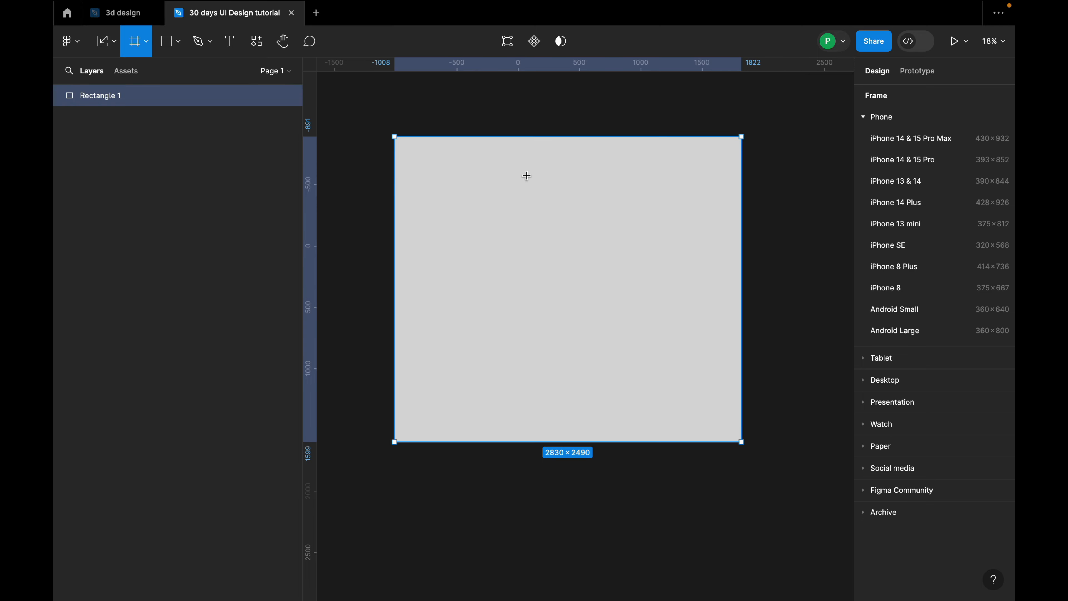
# Step: Move the rectangle up and across to about X -388, Y -1109
pyautogui.scroll(-5, 527, 176)
pyautogui.moveTo(486, 192)
pyautogui.mouseDown()
pyautogui.moveTo(531, 201)
pyautogui.moveTo(513, 200)
pyautogui.moveTo(507, 180)
pyautogui.moveTo(548, 167)
pyautogui.mouseUp()
pyautogui.click(528, 129)
pyautogui.scroll(2, 474, 187)
pyautogui.hotkey('ctrl', 'z')
# Step: Draw a second rectangle about 3182 high below the first one, using the Rectangle tool
pyautogui.click(178, 42)
pyautogui.click(179, 42)
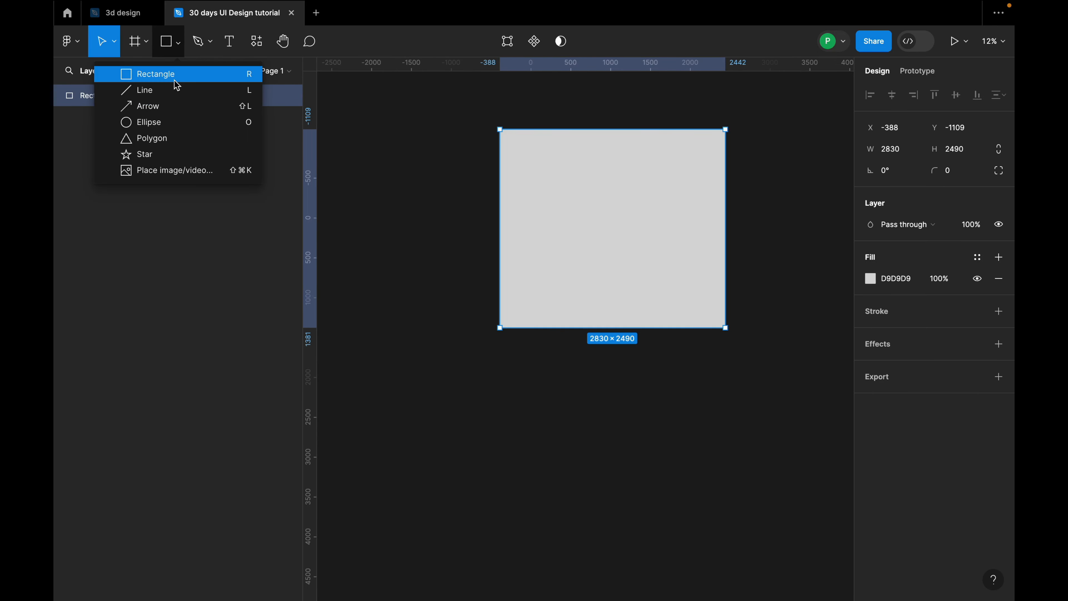
pyautogui.click(188, 80)
pyautogui.scroll(-1, 427, 242)
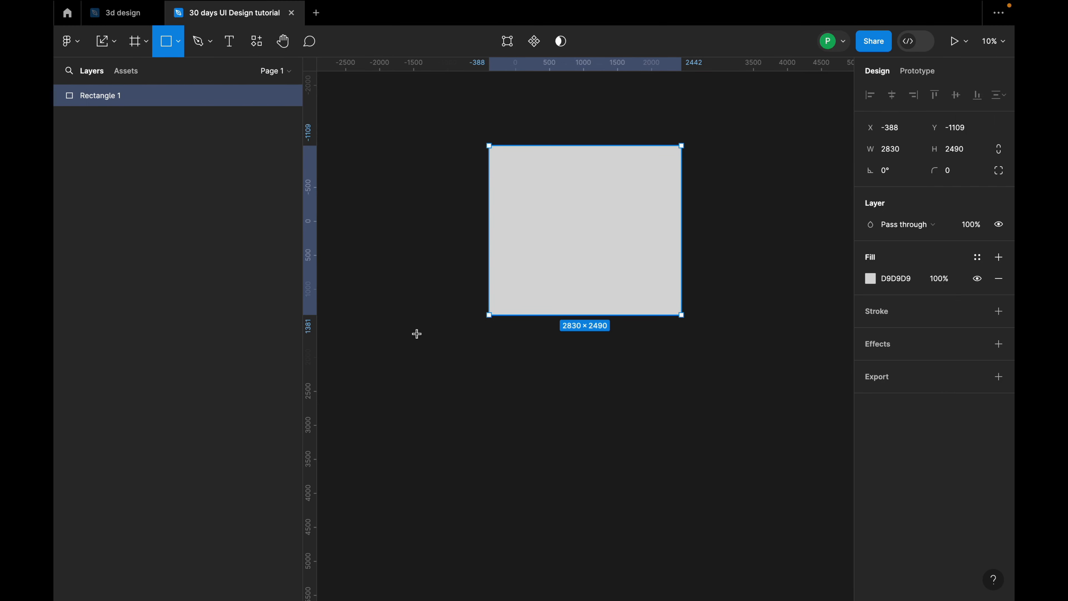
pyautogui.moveTo(381, 321)
pyautogui.mouseDown()
pyautogui.moveTo(477, 508)
pyautogui.moveTo(686, 542)
pyautogui.moveTo(679, 537)
pyautogui.mouseUp()
# Step: Separate the two rectangles, narrowing the new one to about 2514 wide and placing it at about X -2652, Y -1690
pyautogui.moveTo(622, 232); pyautogui.dragTo(770, 197)
pyautogui.moveTo(563, 393); pyautogui.dragTo(498, 208)
pyautogui.moveTo(626, 222); pyautogui.dragTo(496, 219)
pyautogui.moveTo(426, 230); pyautogui.dragTo(435, 203)
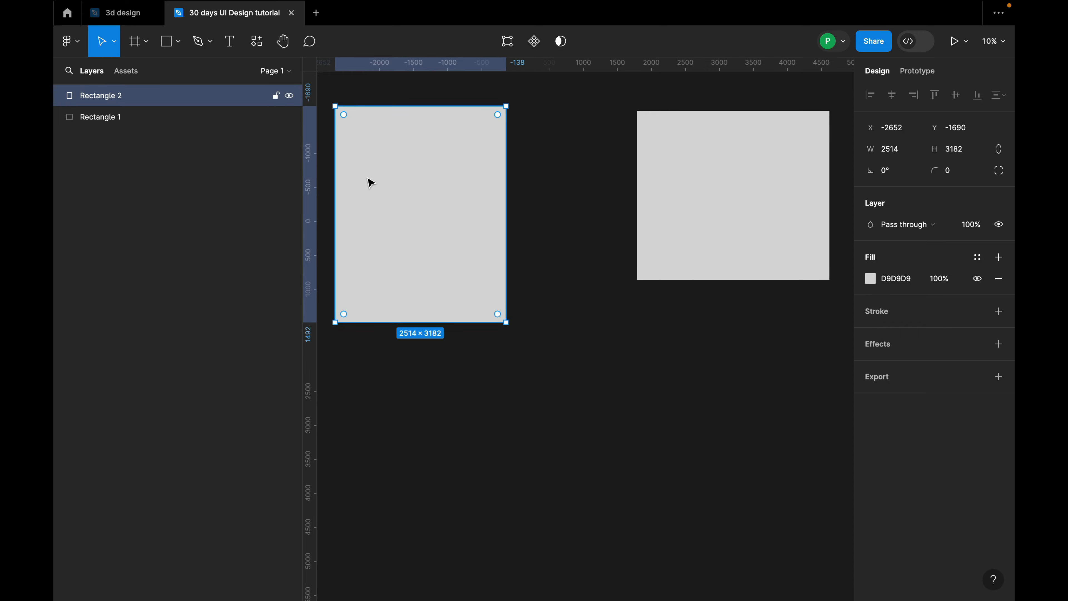
# Step: Draw a frame about 3988 × 4149 below the two rectangles
pyautogui.click(147, 40)
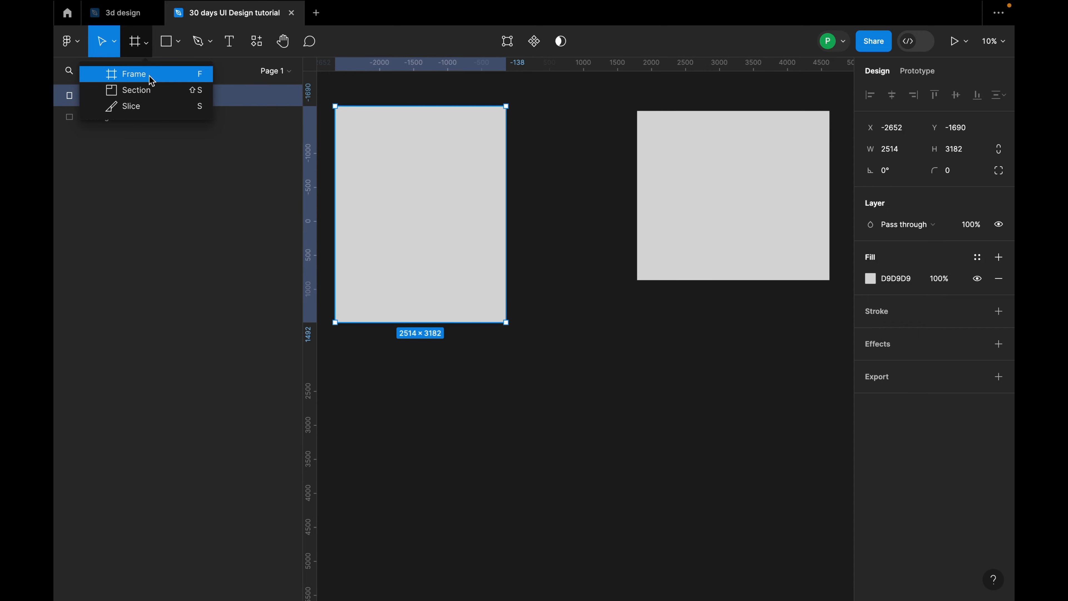
pyautogui.click(152, 80)
pyautogui.keyDown('ctrl'); pyautogui.scroll(-5, 481, 224); pyautogui.keyUp('ctrl')
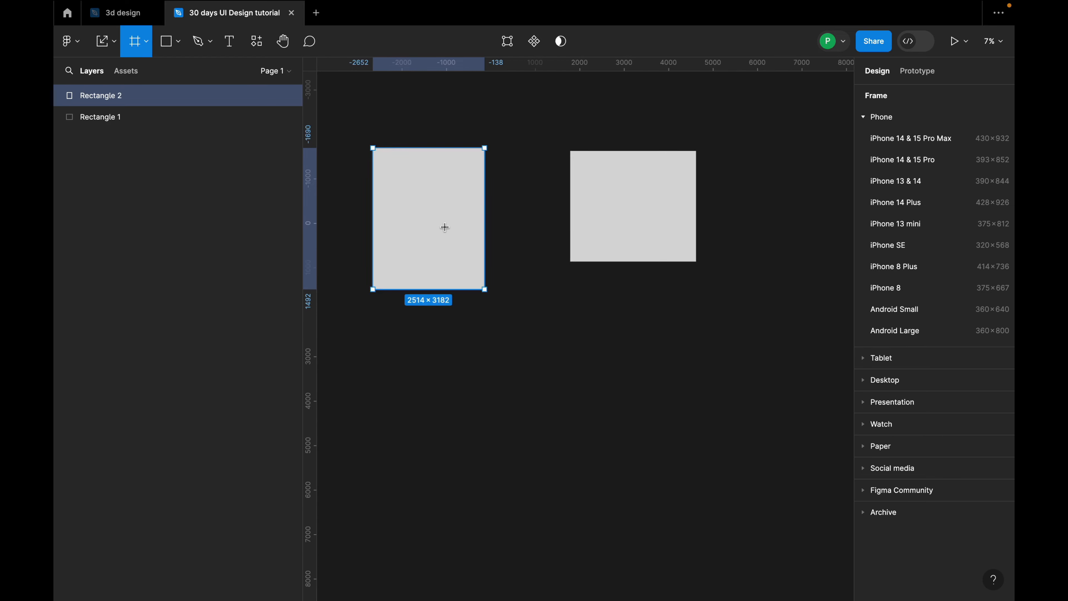
pyautogui.moveTo(502, 269); pyautogui.dragTo(641, 415)
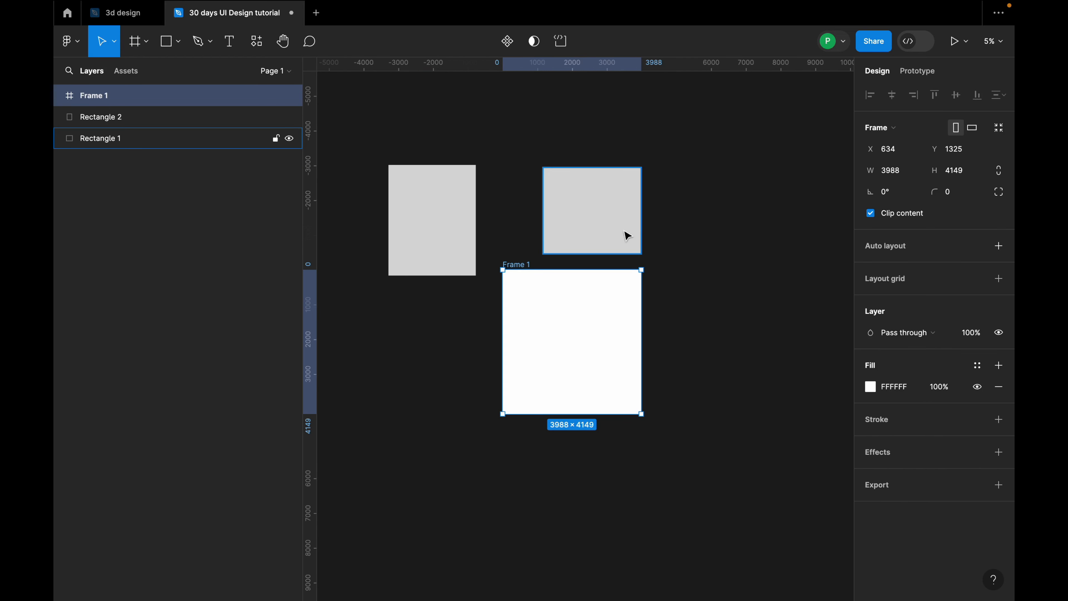
# Step: Place the frame between the spread-apart rectangles at about X 461, Y -1825 and fill it with red EB4040
pyautogui.moveTo(627, 222); pyautogui.dragTo(752, 222)
pyautogui.moveTo(572, 305); pyautogui.dragTo(571, 247)
pyautogui.click(869, 386)
pyautogui.moveTo(786, 265); pyautogui.dragTo(810, 269)
# Step: Set Rectangle 2's fill to EB4040 by sampling the frame's red with the eyedropper
pyautogui.click(444, 175)
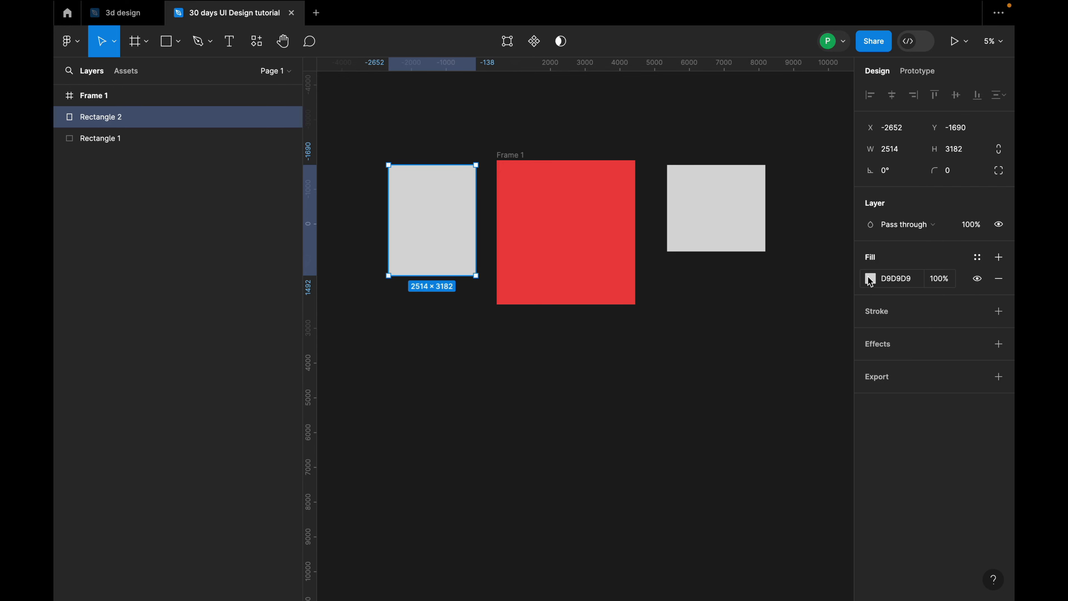
pyautogui.click(869, 279)
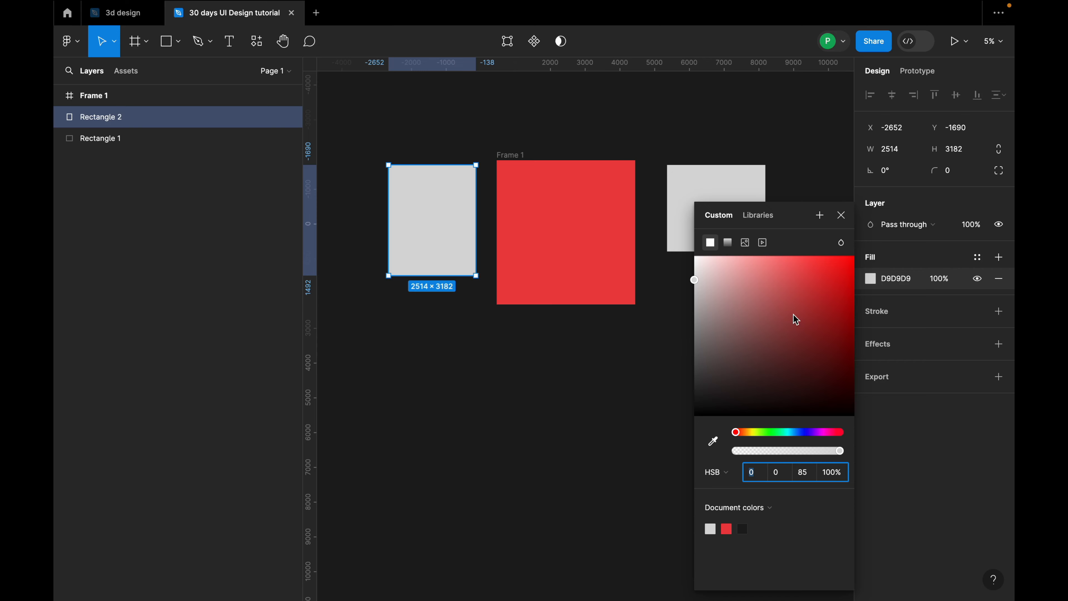
pyautogui.moveTo(841, 276); pyautogui.dragTo(813, 298)
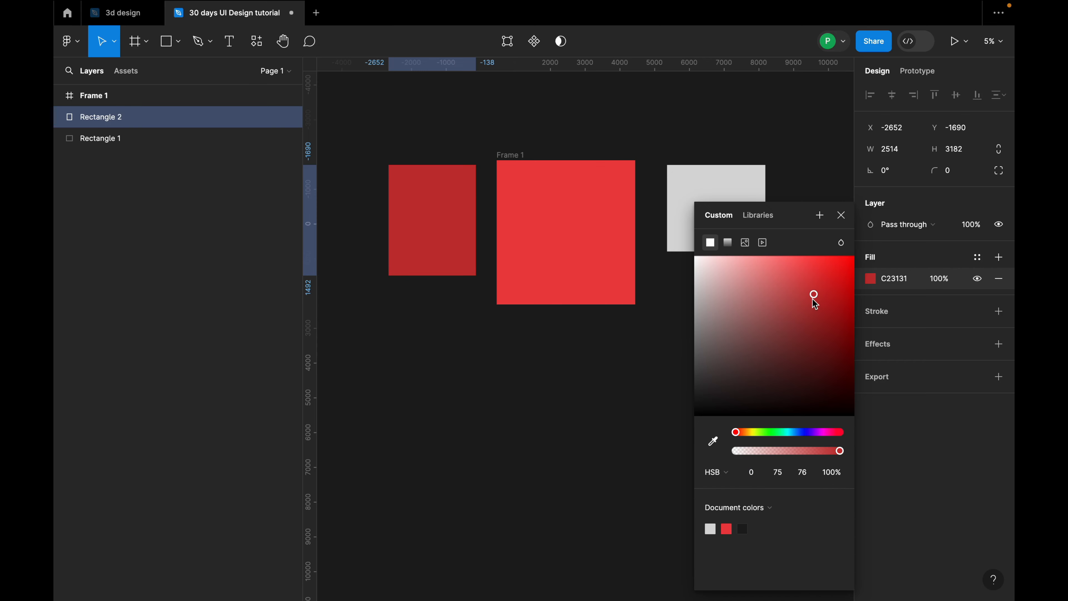
pyautogui.click(714, 444)
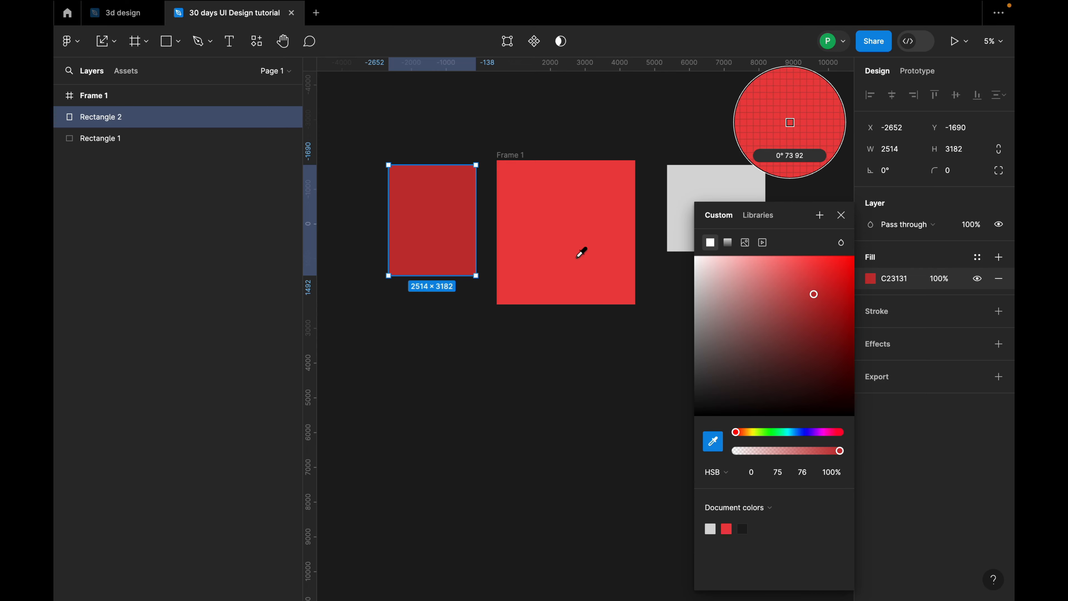
pyautogui.click(562, 226)
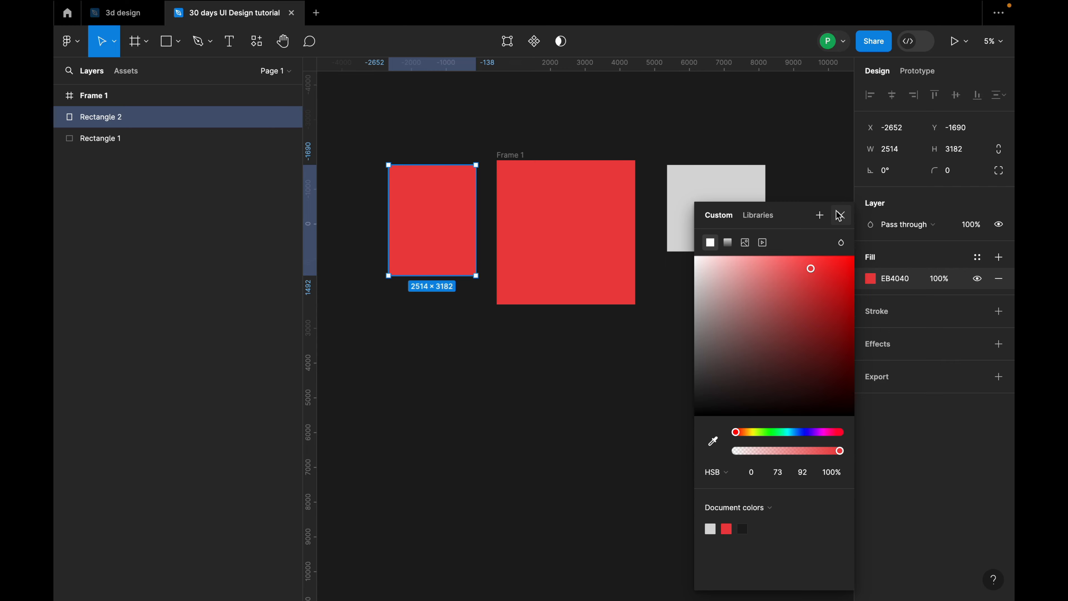
pyautogui.click(835, 220)
# Step: Compare Rectangle 2 with Frame 1, and move the frame closer to it at about X 83, Y -1778
pyautogui.scroll(4, 394, 256)
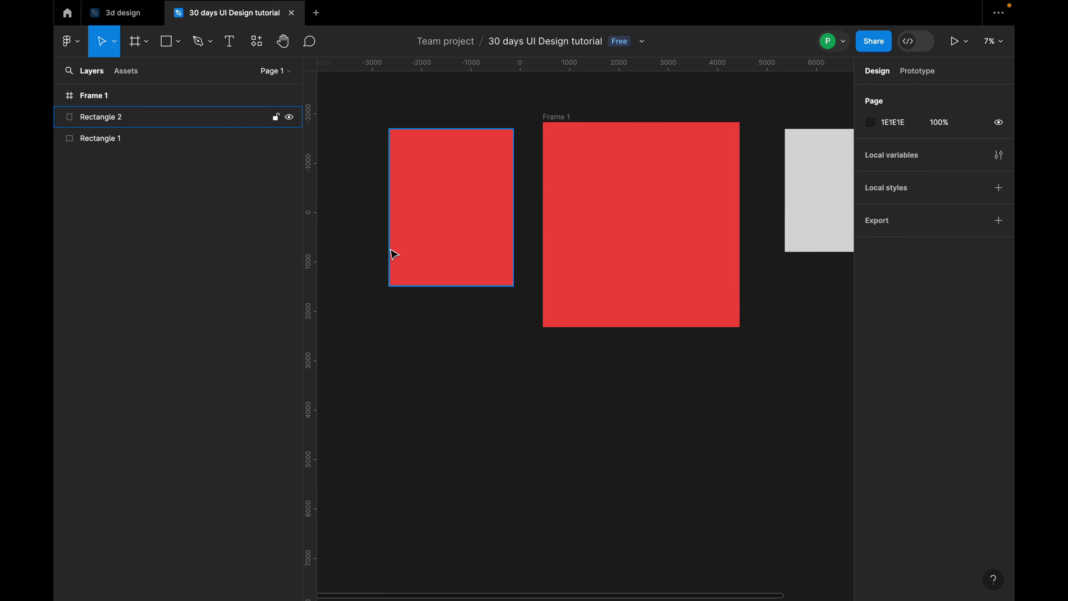
pyautogui.scroll(5, 429, 253)
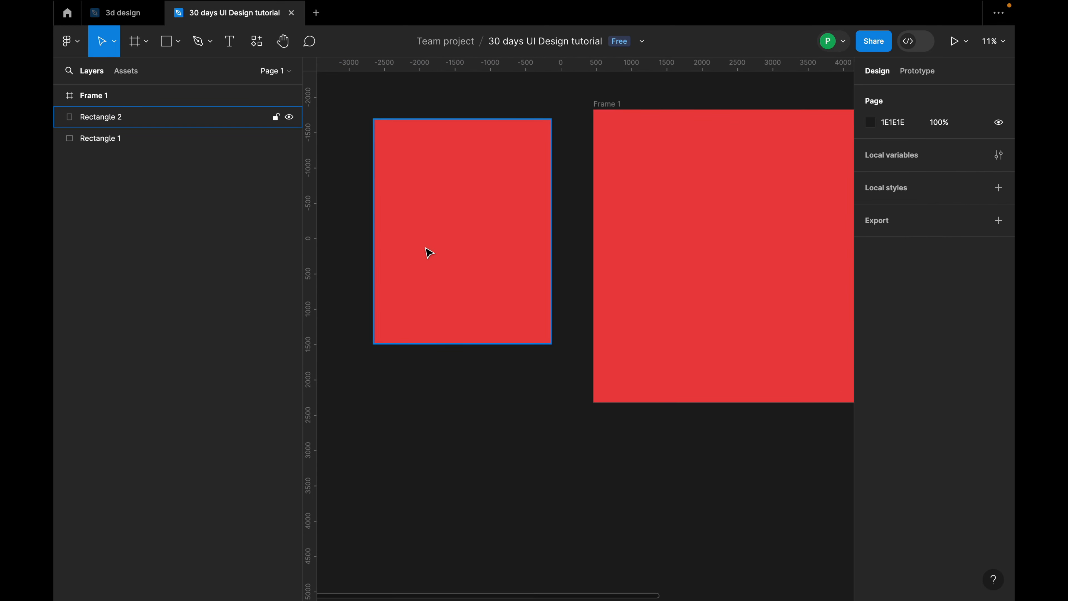
pyautogui.click(421, 202)
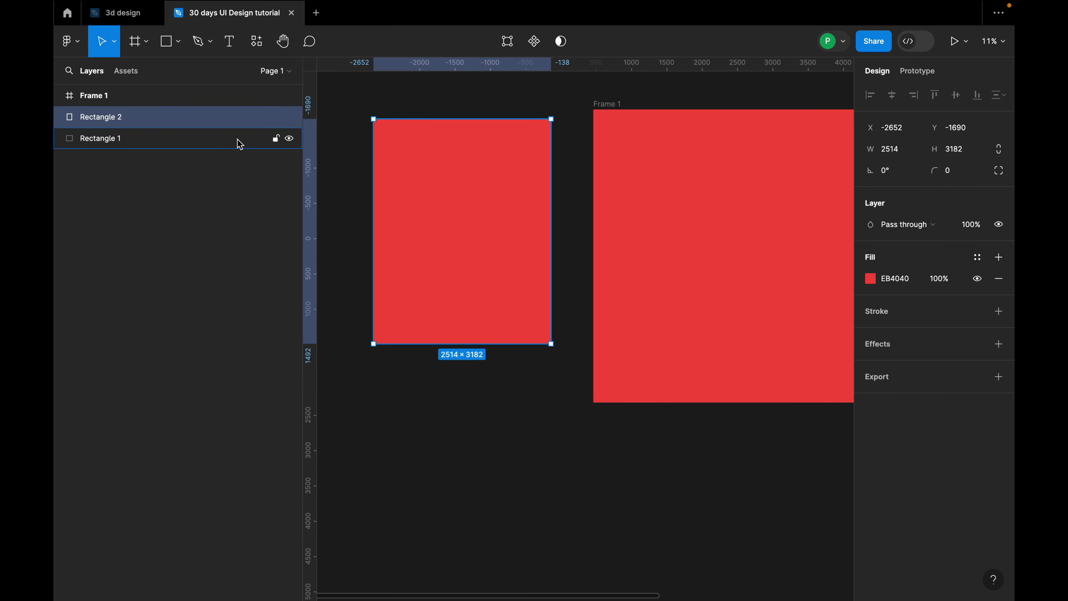
pyautogui.click(623, 115)
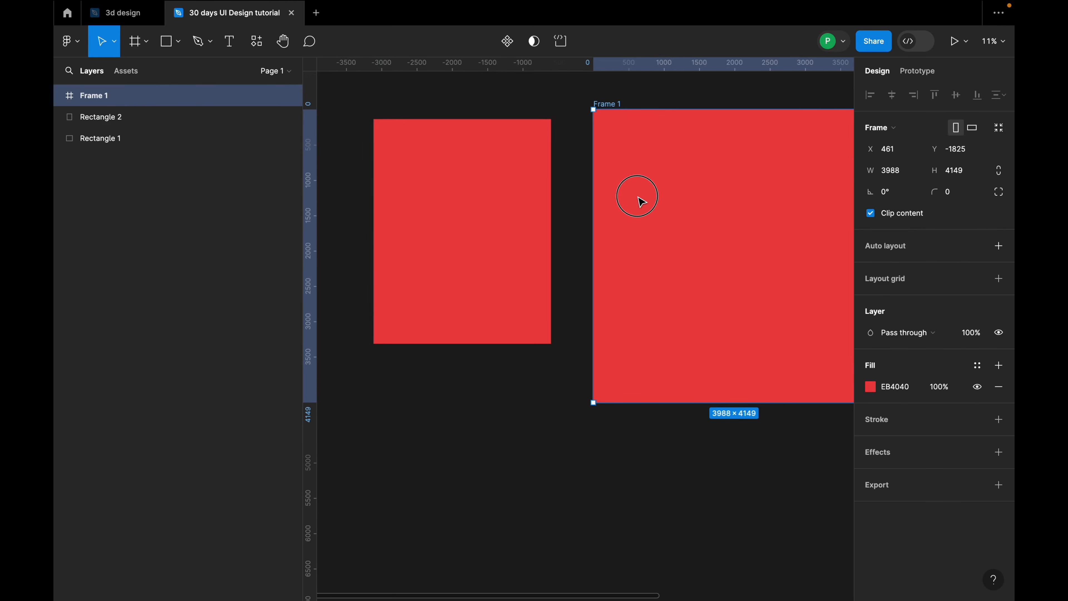
pyautogui.moveTo(639, 198); pyautogui.dragTo(624, 204)
pyautogui.scroll(-4, 429, 222)
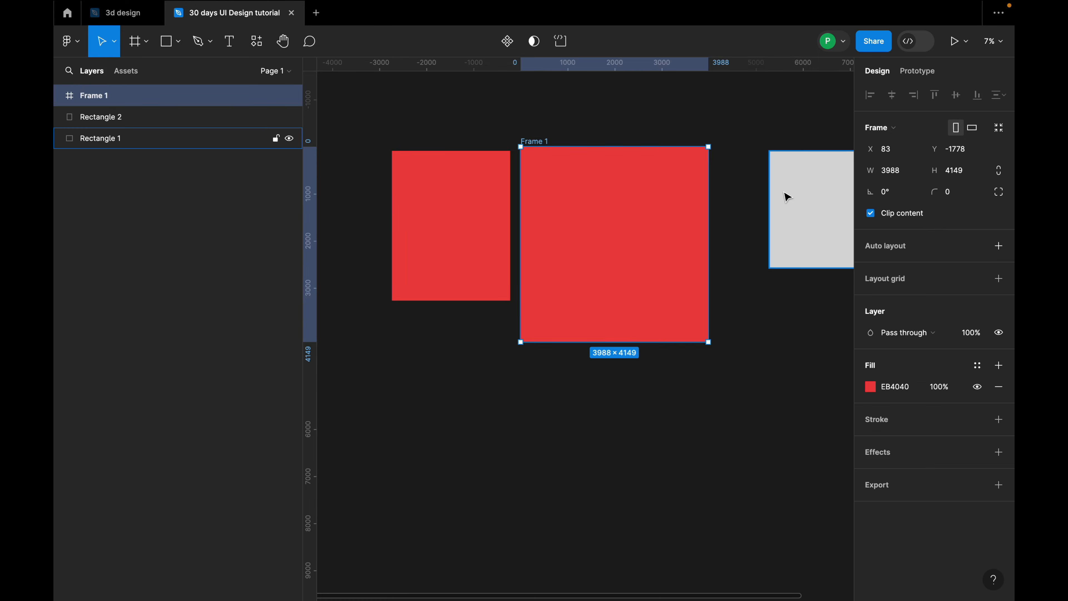
# Step: Move Rectangle 1 beneath Rectangle 2 at about X -2652, Y 2934 and narrow it to about 2340 wide
pyautogui.click(805, 204)
pyautogui.moveTo(816, 209); pyautogui.dragTo(436, 403)
pyautogui.moveTo(525, 437); pyautogui.dragTo(501, 437)
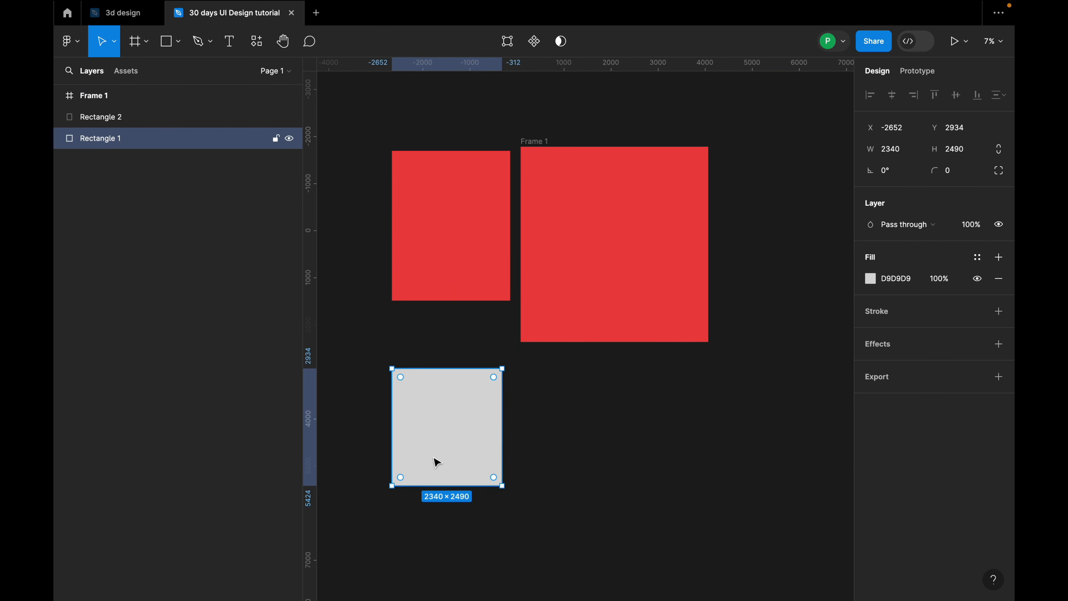
# Step: Place Rectangle 1 over Rectangle 2 at about X -2565, Y -1491
pyautogui.moveTo(437, 460); pyautogui.dragTo(441, 253)
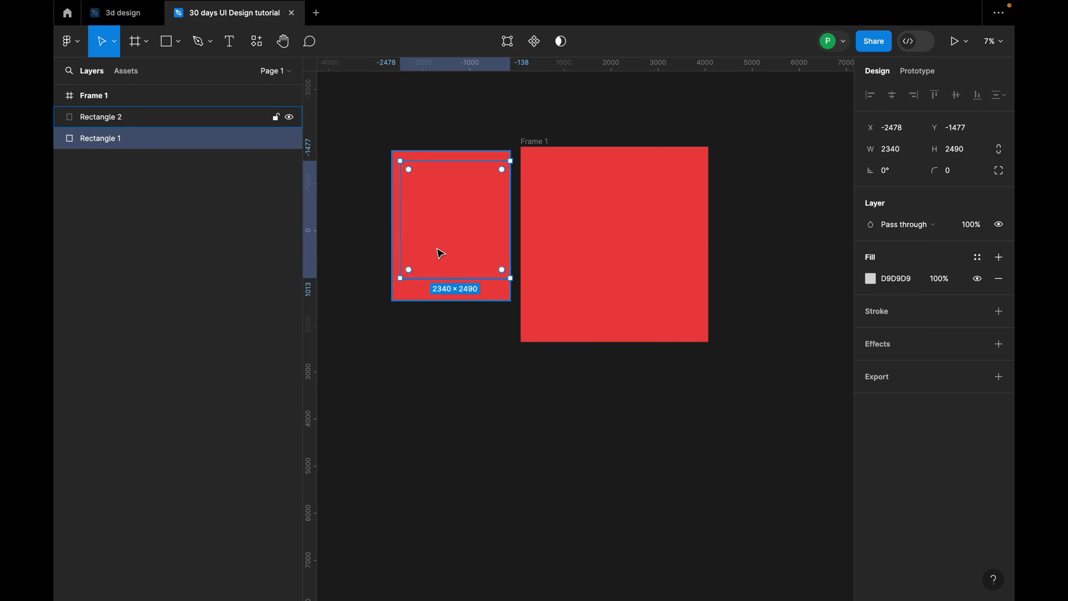
pyautogui.rightClick(444, 196)
pyautogui.click(438, 120)
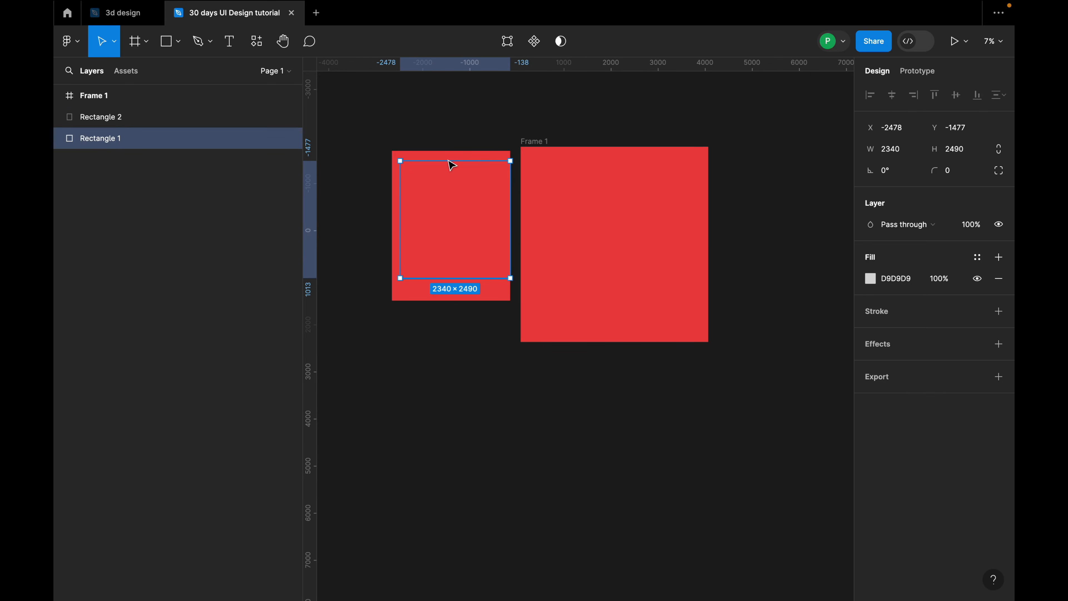
pyautogui.click(439, 193)
pyautogui.moveTo(440, 195); pyautogui.dragTo(436, 194)
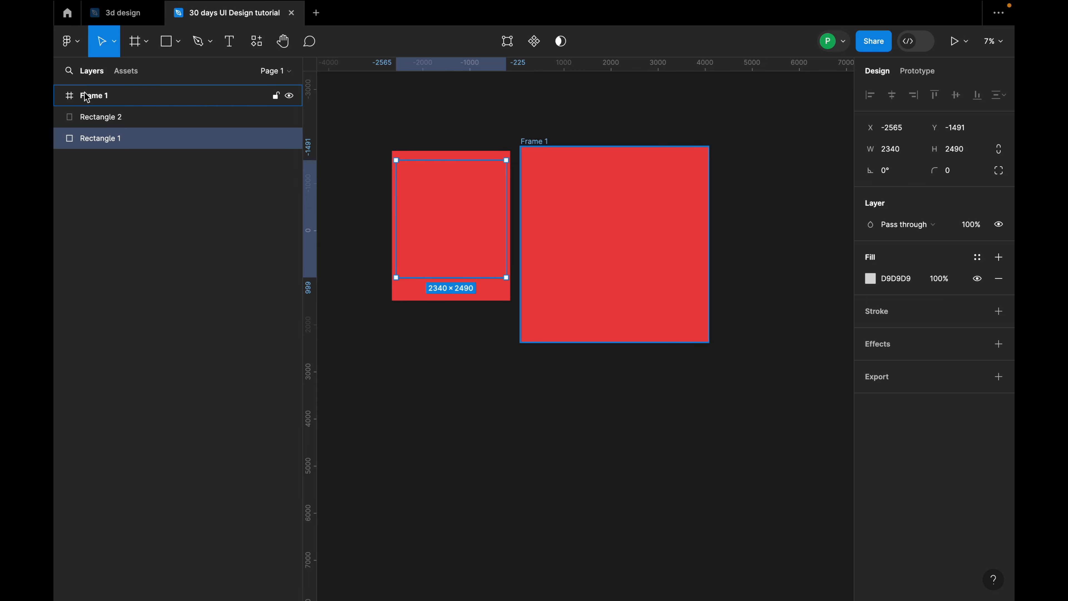
# Step: Reorder Rectangle 1 above Rectangle 2 in the layer order and shift it slightly within the red rectangle
pyautogui.click(115, 122)
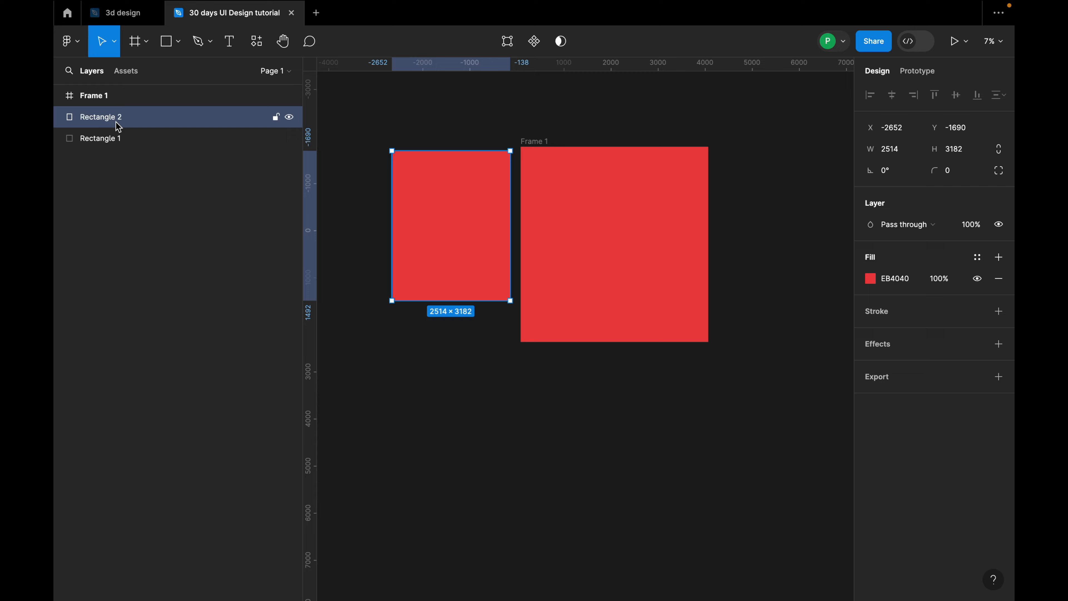
pyautogui.click(116, 139)
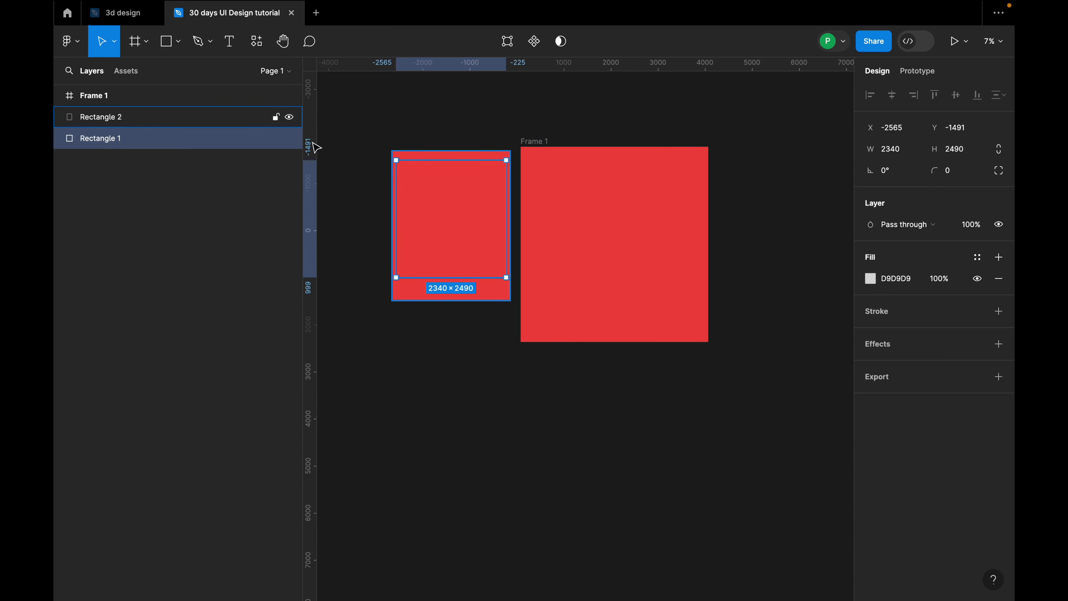
pyautogui.moveTo(110, 141); pyautogui.dragTo(105, 111)
pyautogui.moveTo(435, 185); pyautogui.dragTo(439, 186)
# Step: Move Rectangle 2 out from under Rectangle 1 to about X -3078, Y 1856, and undo the move
pyautogui.click(424, 153)
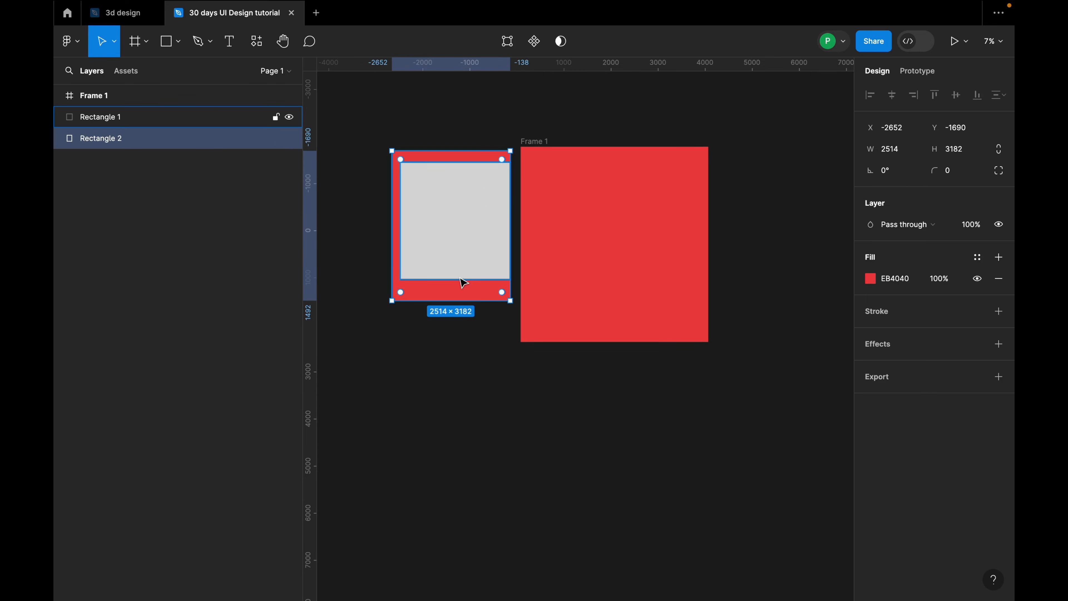
pyautogui.moveTo(463, 286); pyautogui.dragTo(441, 458)
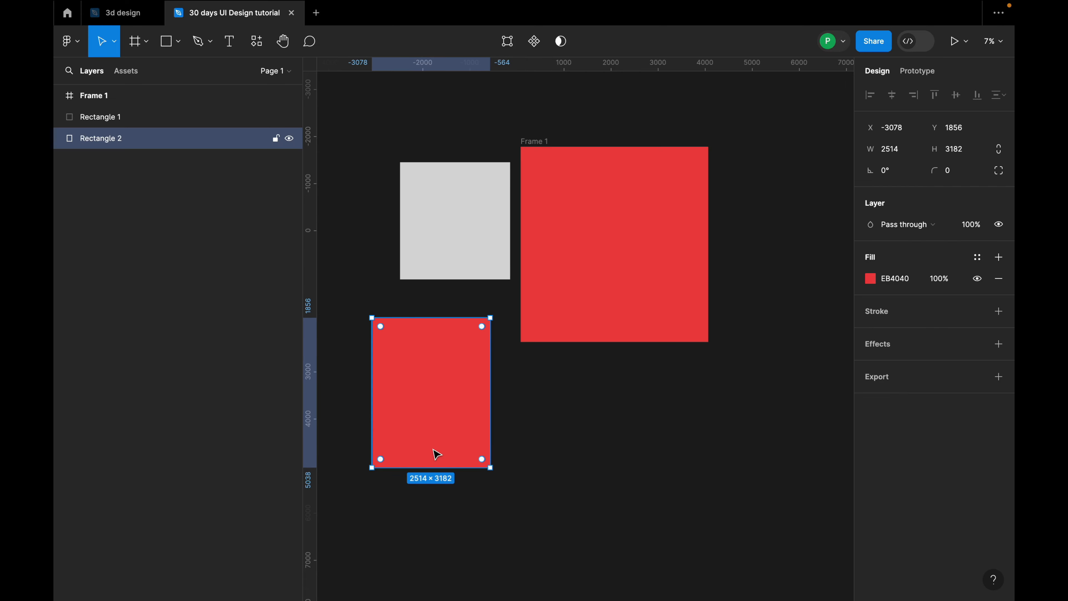
pyautogui.hotkey('ctrl', 'z')
# Step: Nest Rectangle 1 in Frame 1 at about X 714, Y 548, and move the frame to about X 508, Y -2173
pyautogui.moveTo(474, 217); pyautogui.dragTo(605, 236)
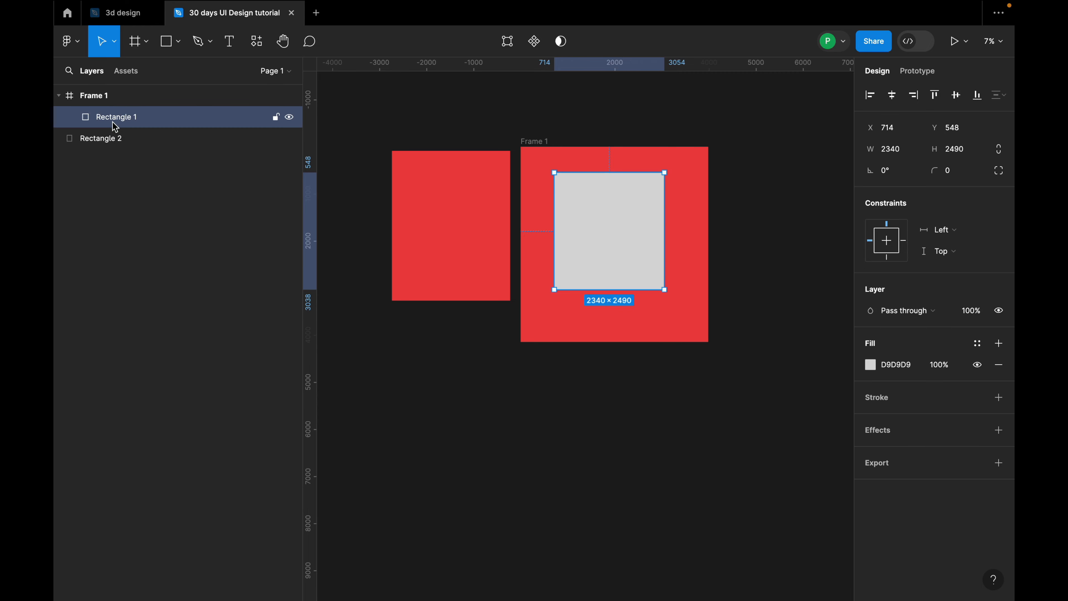
pyautogui.moveTo(534, 141); pyautogui.dragTo(592, 152)
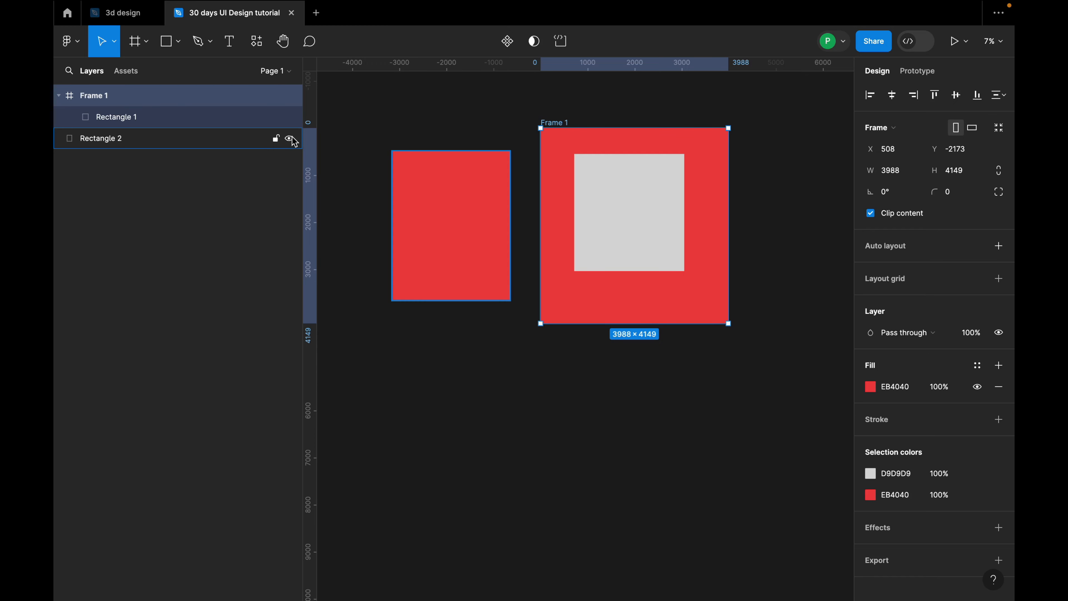
# Step: Hide Frame 1 together with its content and show it again
pyautogui.click(289, 96)
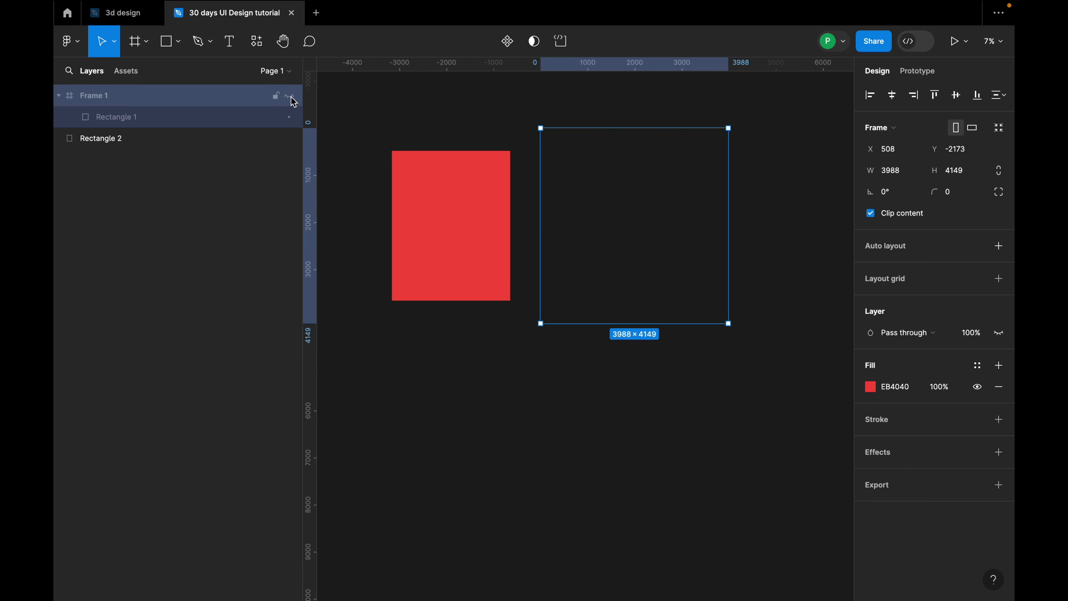
pyautogui.click(289, 96)
# Step: Move Rectangle 2 to about X -2851, Y -2173 and shift Frame 1 slightly upward
pyautogui.moveTo(449, 215)
pyautogui.mouseDown()
pyautogui.moveTo(437, 172)
pyautogui.moveTo(441, 197)
pyautogui.mouseUp()
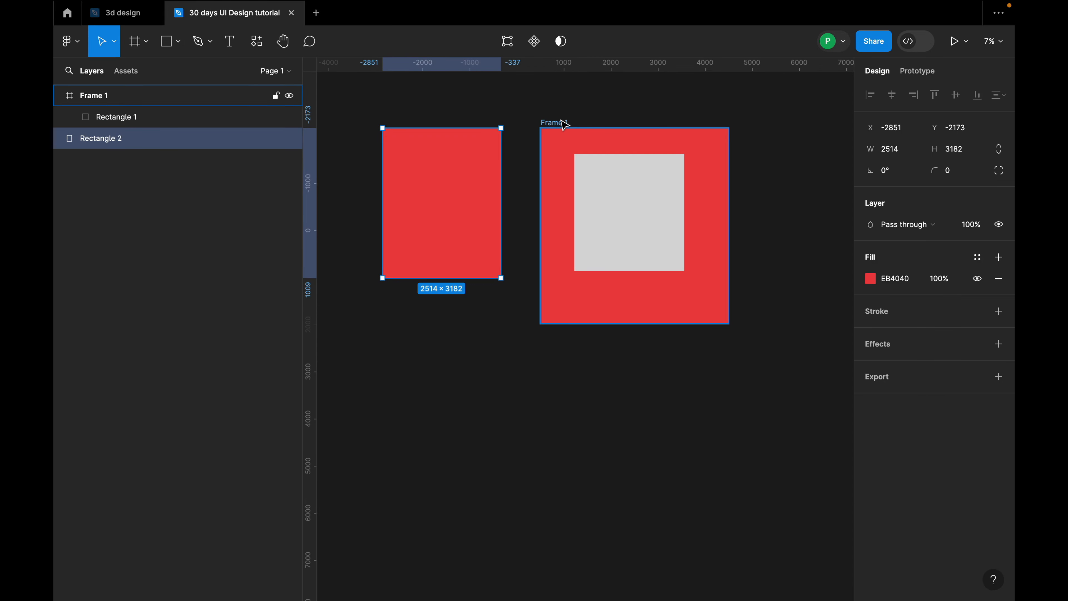
pyautogui.click(554, 122)
pyautogui.moveTo(626, 153); pyautogui.dragTo(627, 146)
# Step: Activate the Frame tool and review its preset size categories, including the Figma Community sizes
pyautogui.press('f')
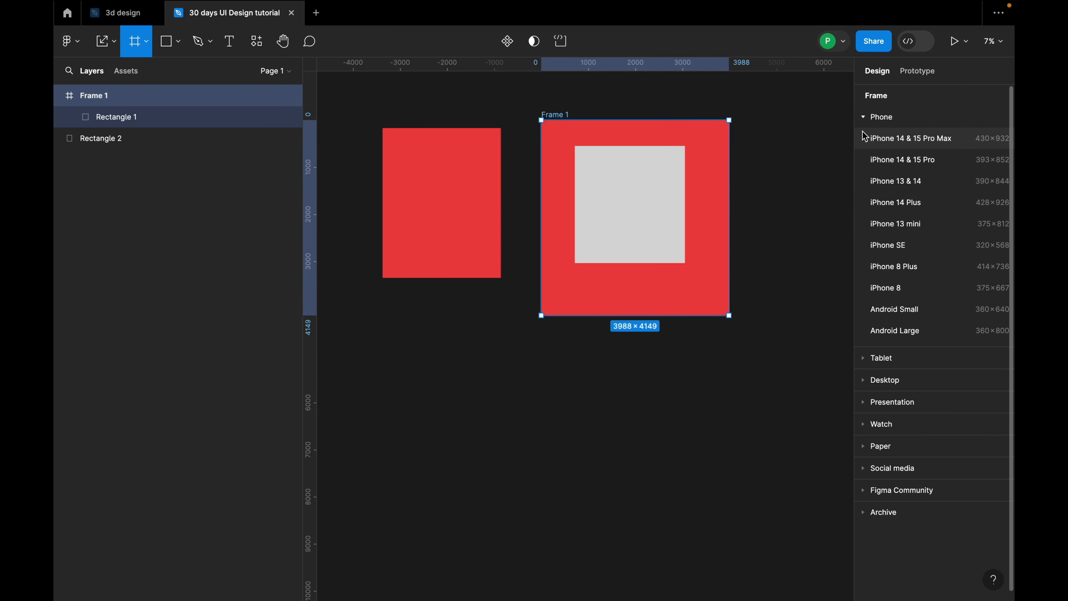
pyautogui.click(862, 123)
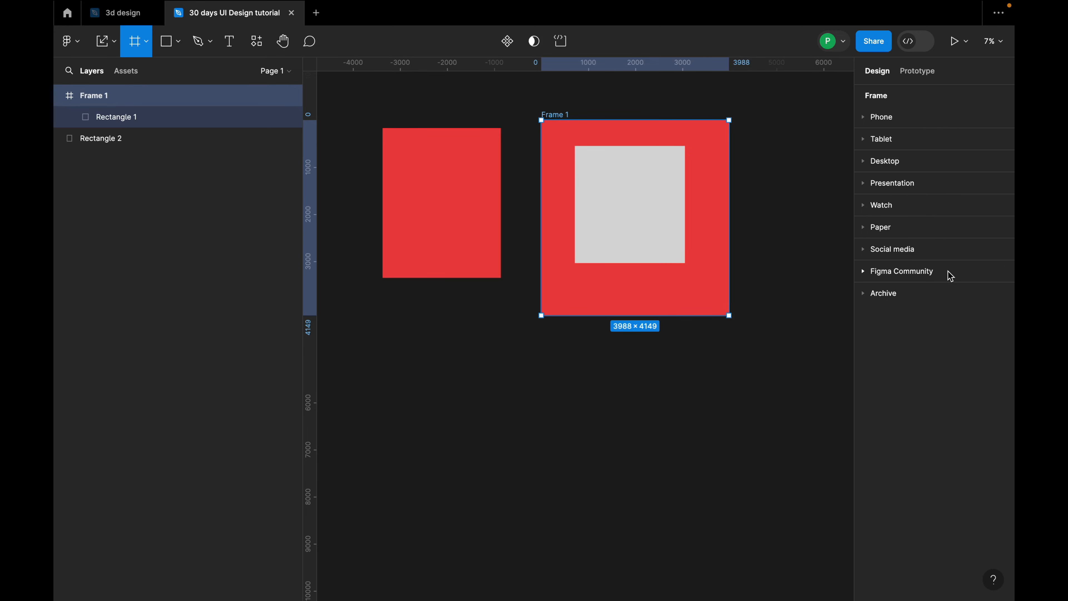
pyautogui.click(865, 274)
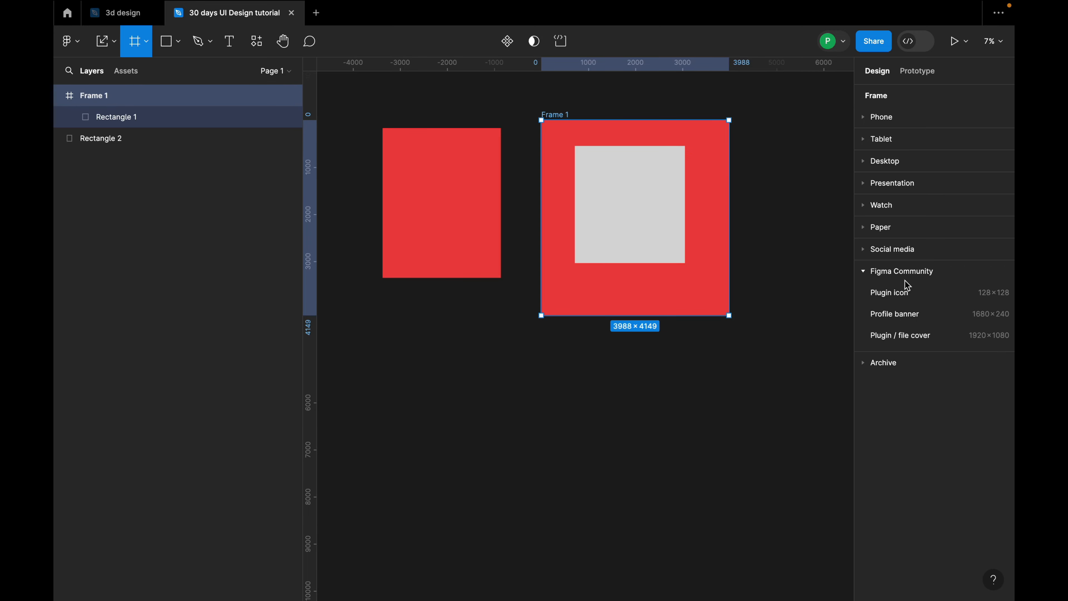
pyautogui.click(866, 274)
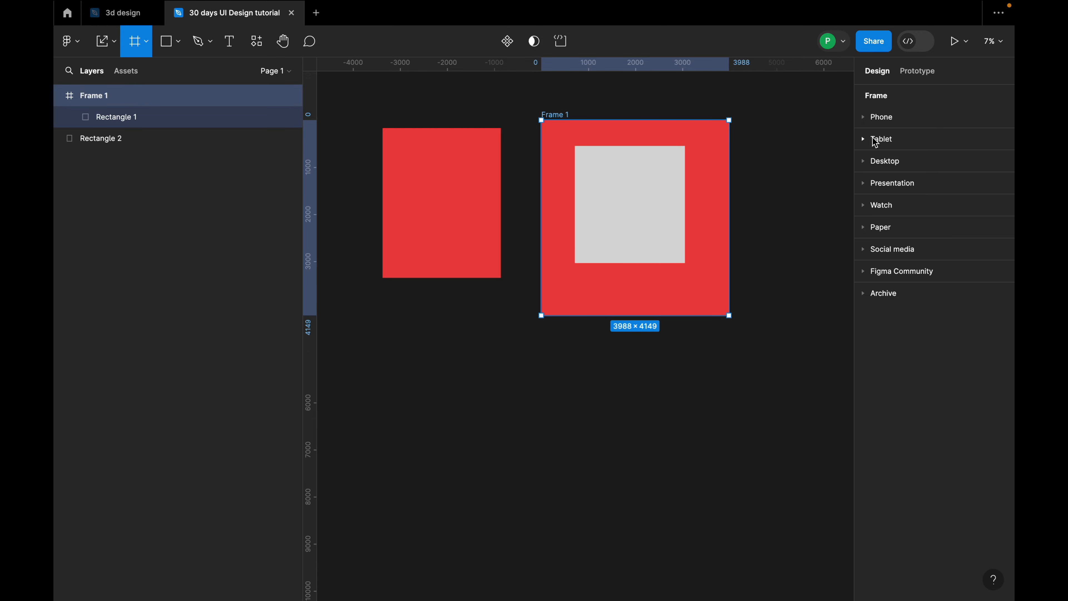
# Step: Add an iPhone 13 mini preset frame and move it to about X 5230, Y -827, beside Frame 1
pyautogui.click(865, 118)
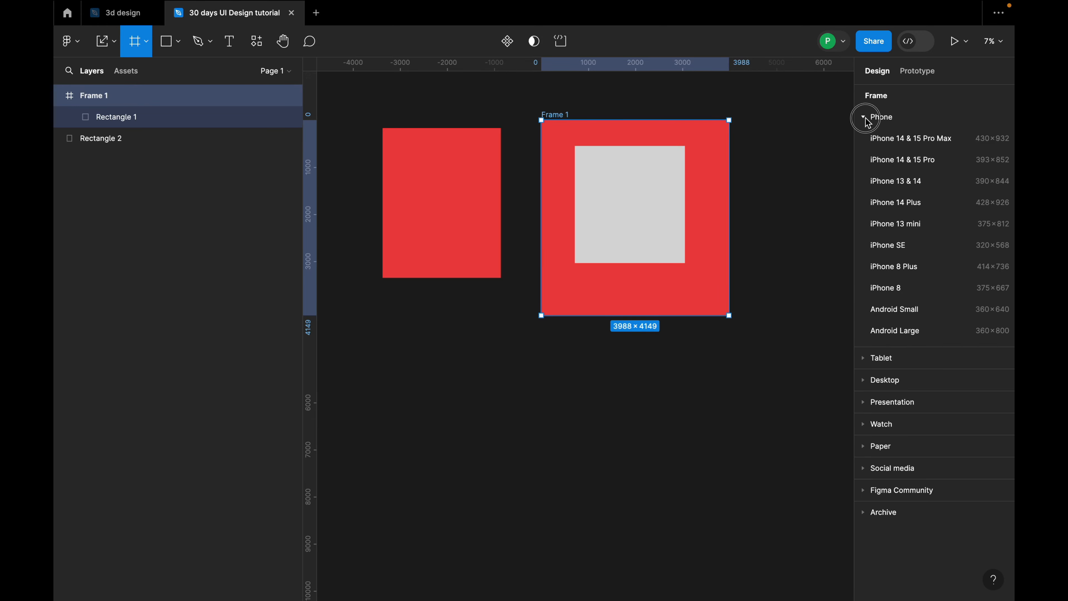
pyautogui.click(918, 223)
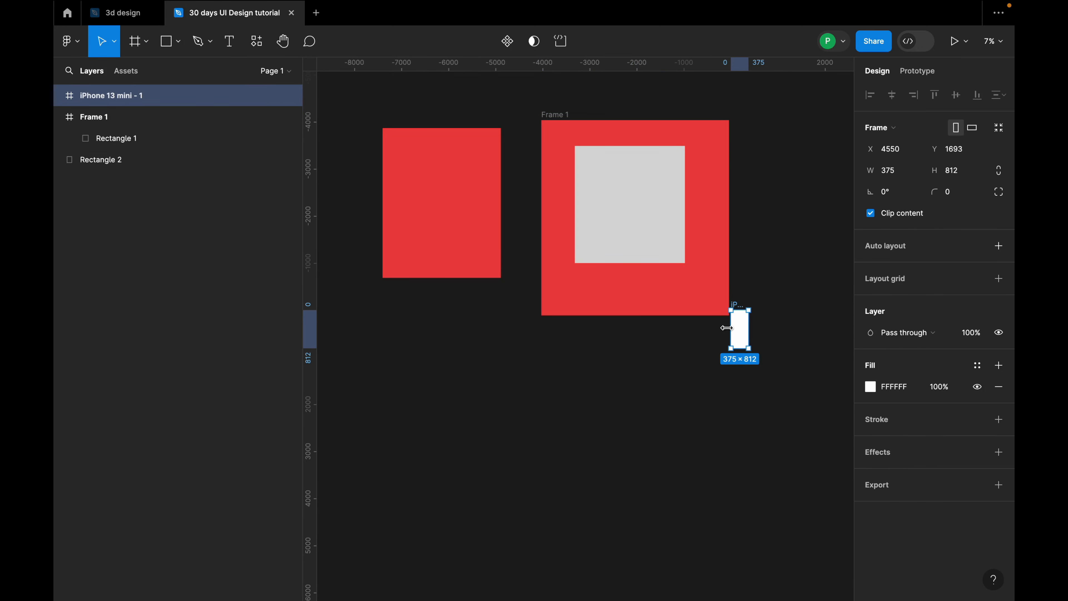
pyautogui.moveTo(739, 324); pyautogui.dragTo(767, 215)
pyautogui.scroll(5, 832, 208)
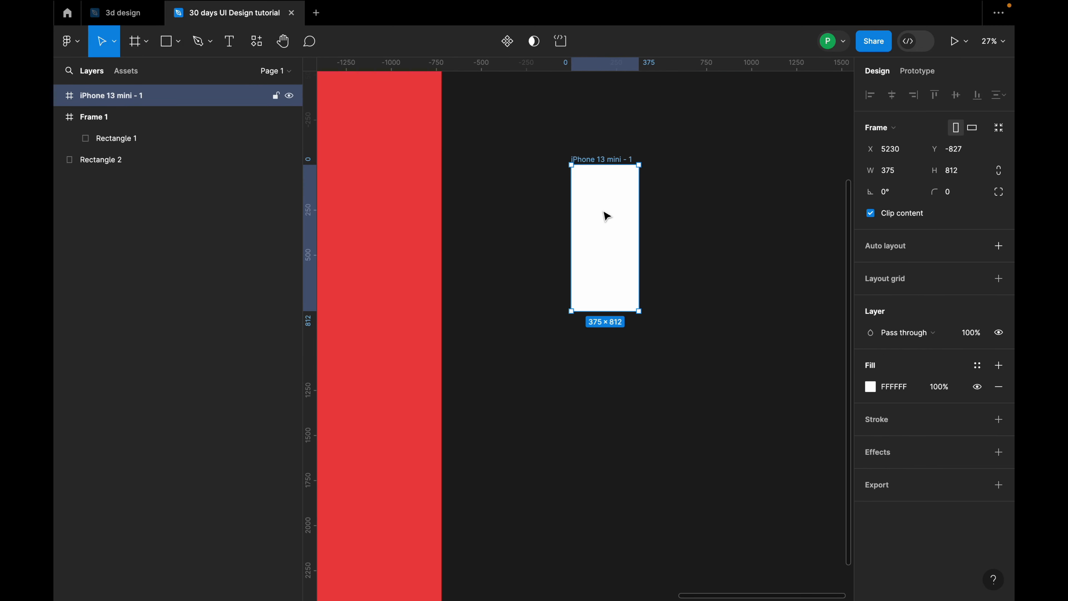
pyautogui.scroll(3, 606, 216)
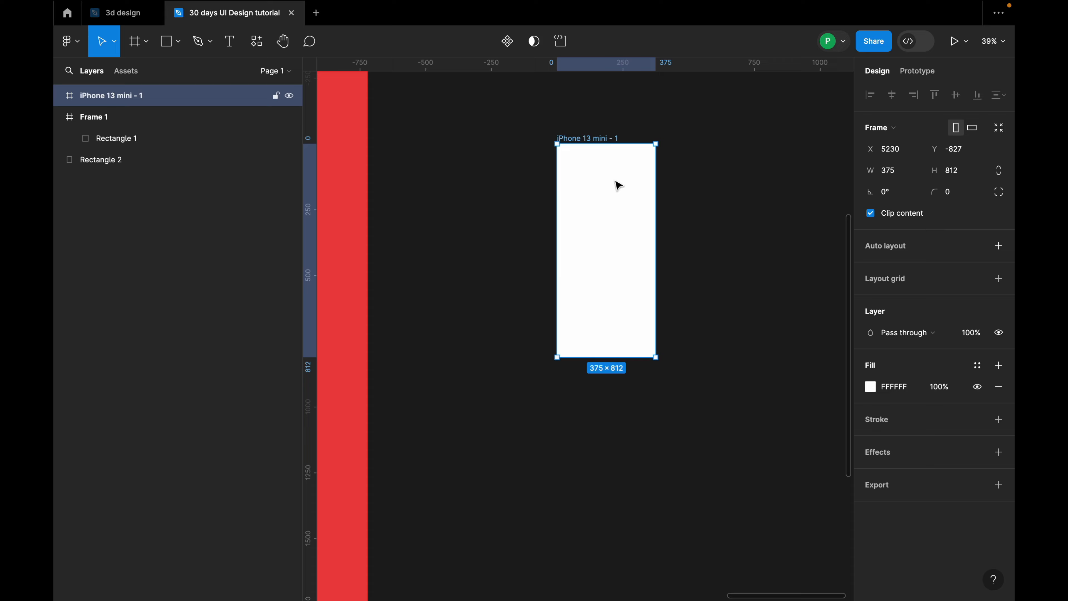
# Step: Draw a rectangle about 303 × 209 near the top of the iPhone 13 mini frame, at about X 36, Y 63
pyautogui.click(170, 48)
pyautogui.click(181, 72)
pyautogui.moveTo(563, 168)
pyautogui.mouseDown()
pyautogui.moveTo(591, 222)
pyautogui.moveTo(644, 223)
pyautogui.moveTo(625, 185)
pyautogui.mouseUp()
pyautogui.scroll(5, 622, 182)
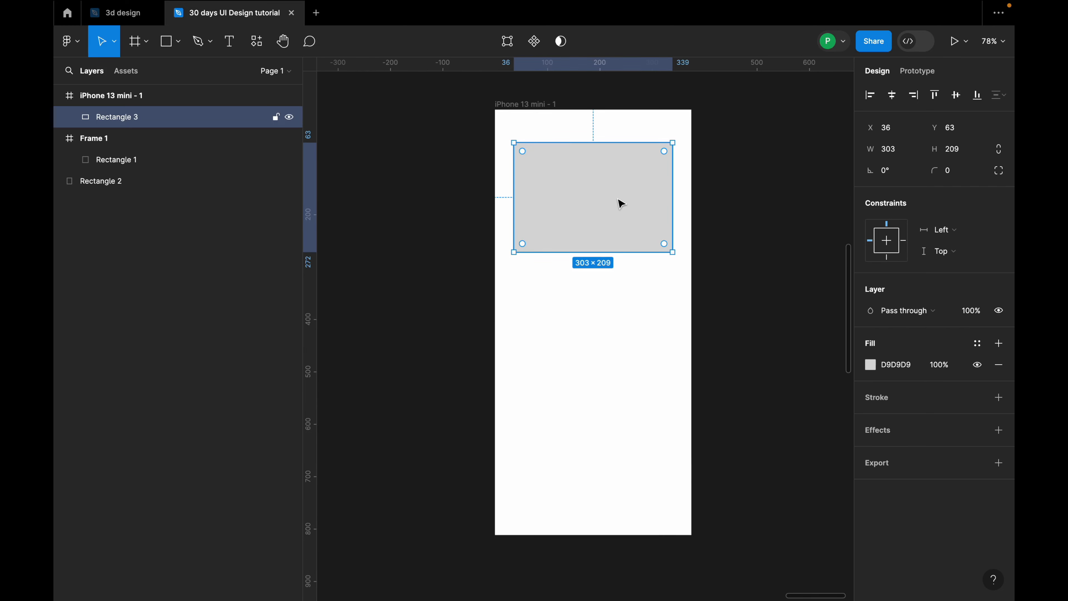
pyautogui.scroll(5, 622, 204)
# Step: Turn the rectangle into a full-width header strip and add a 314 × 228 rectangle below it at about X 31, Y 76
pyautogui.moveTo(594, 306); pyautogui.dragTo(573, 265)
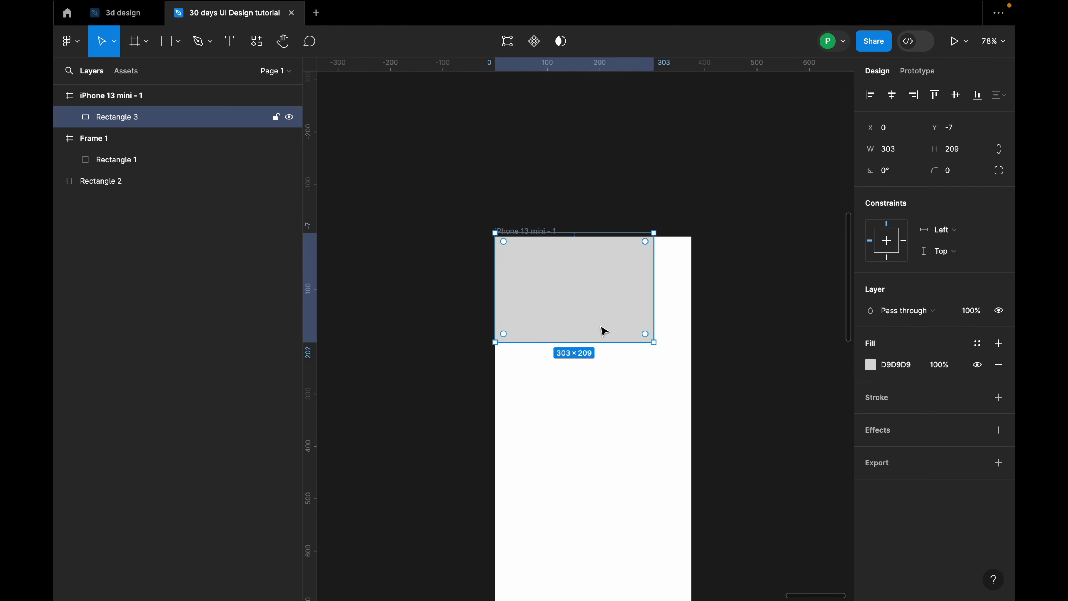
pyautogui.moveTo(598, 342); pyautogui.dragTo(646, 378)
pyautogui.scroll(-3, 639, 257)
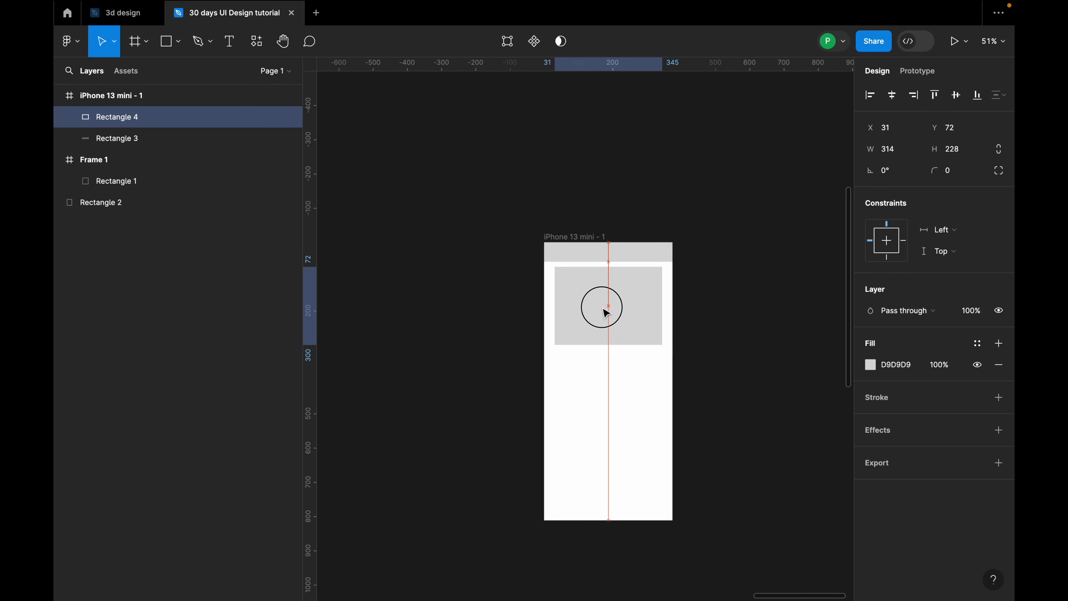
pyautogui.moveTo(603, 310); pyautogui.dragTo(603, 311)
pyautogui.scroll(-1, 631, 328)
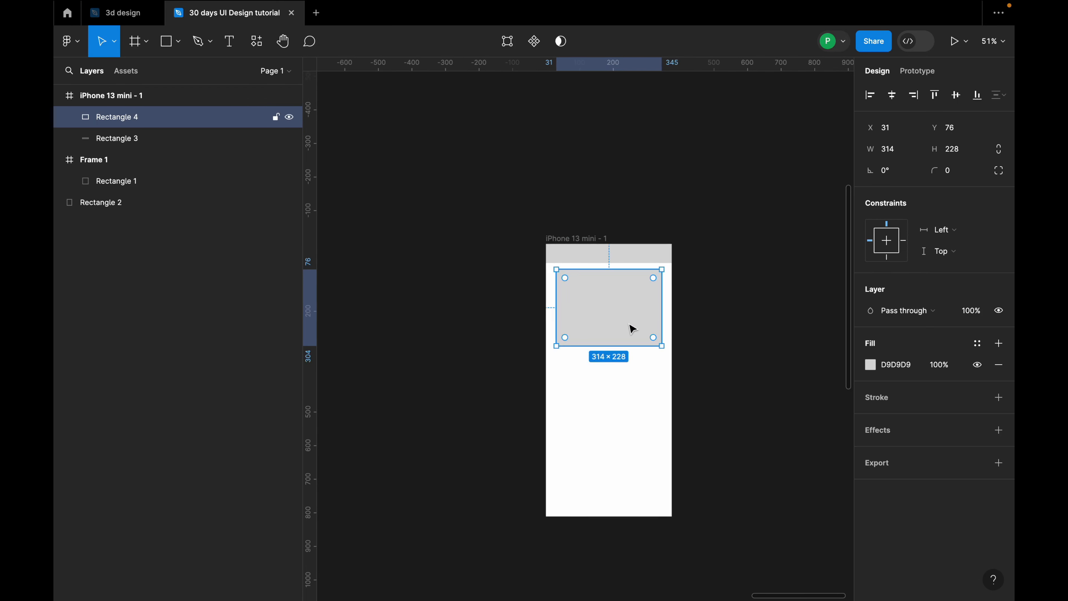
# Step: Move the whole iPhone 13 mini frame with its content to about X 5271, Y -1122
pyautogui.scroll(-3, 630, 295)
pyautogui.moveTo(626, 360); pyautogui.dragTo(620, 310)
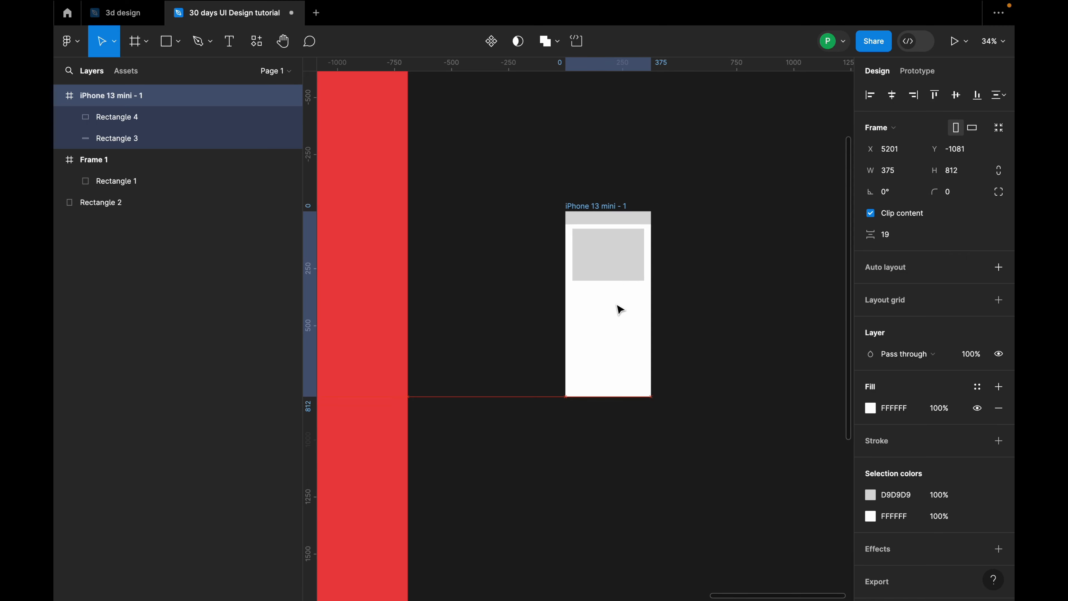
pyautogui.scroll(3, 649, 298)
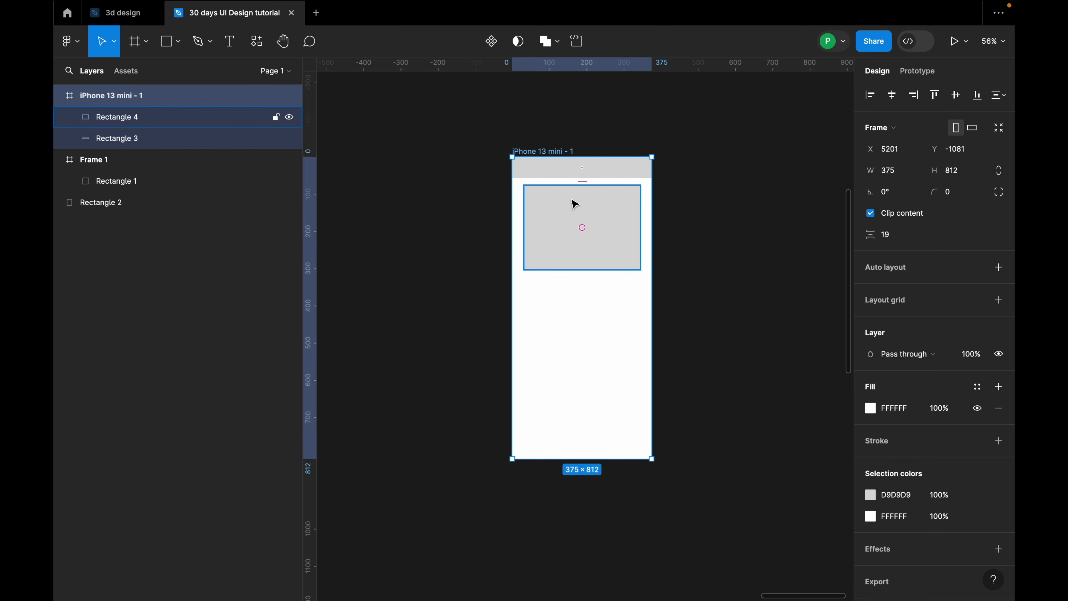
pyautogui.moveTo(589, 322); pyautogui.dragTo(614, 310)
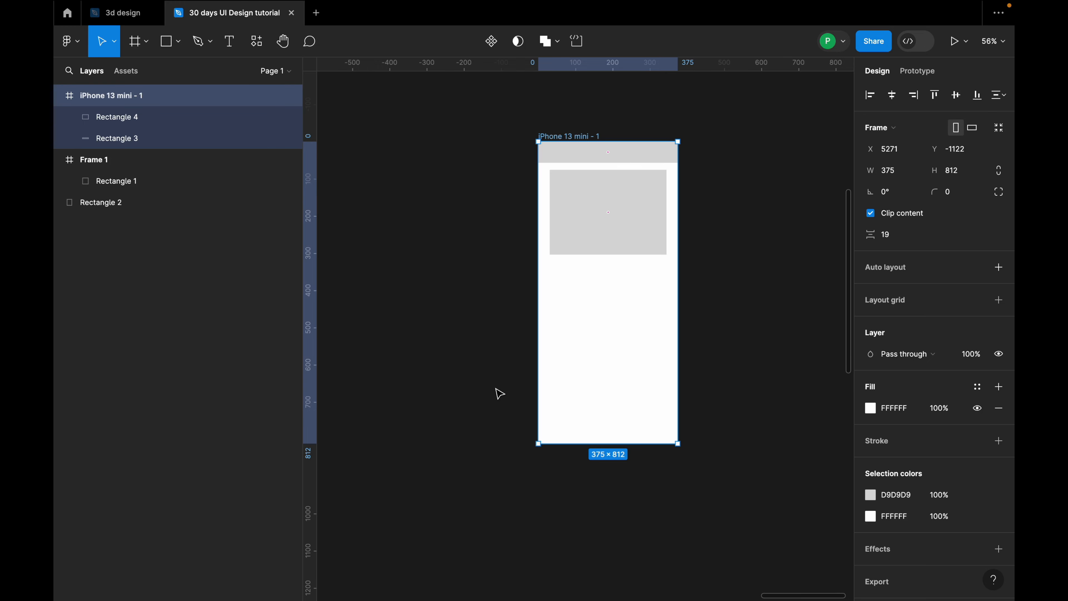
pyautogui.click(146, 41)
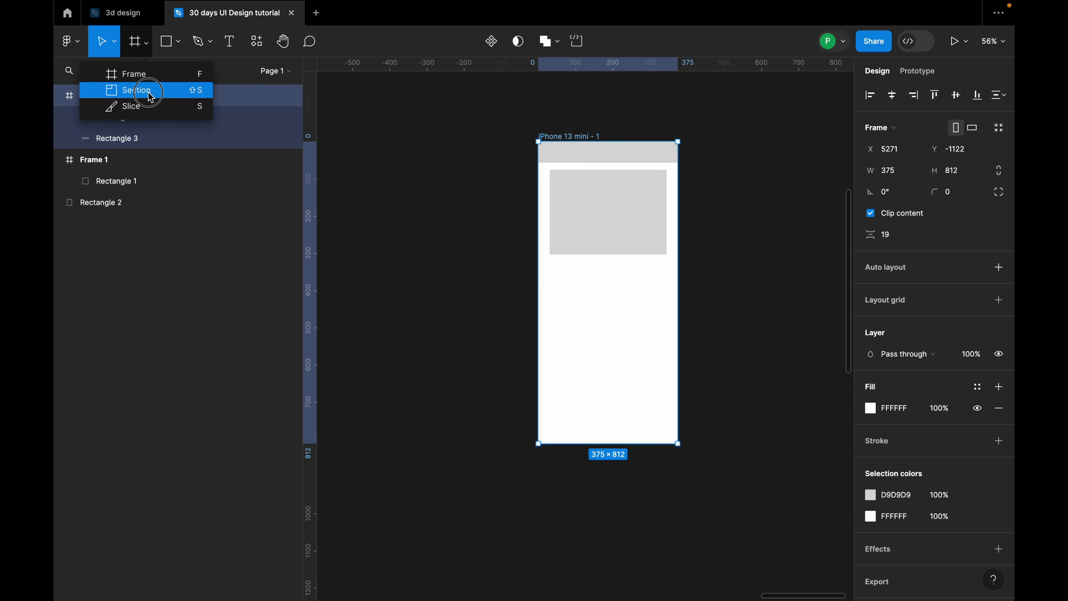
pyautogui.click(150, 97)
pyautogui.scroll(-5, 593, 231)
pyautogui.scroll(3, 647, 238)
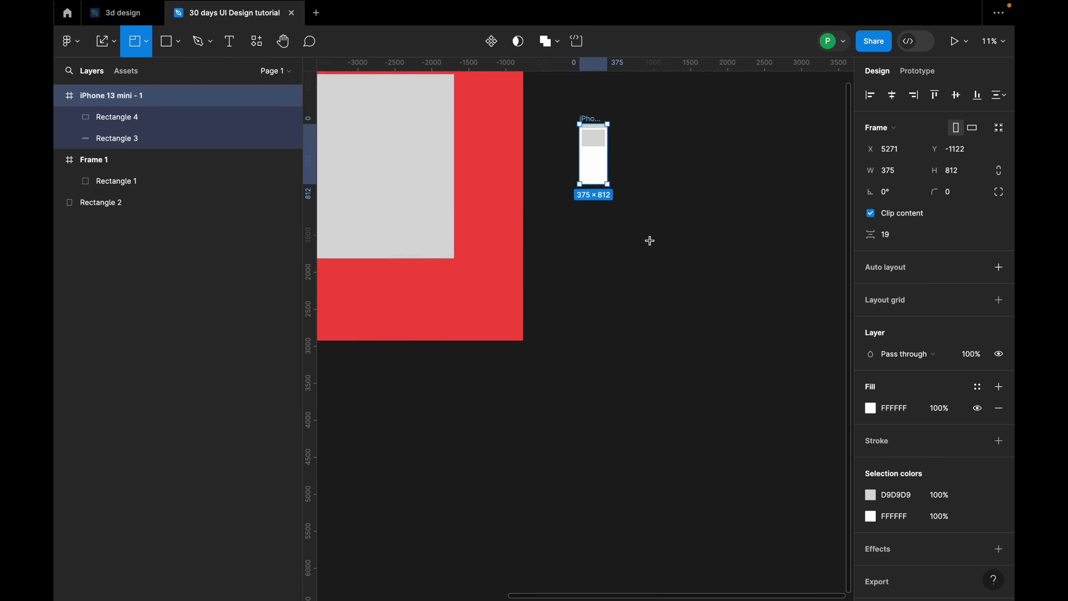
pyautogui.scroll(-3, 478, 243)
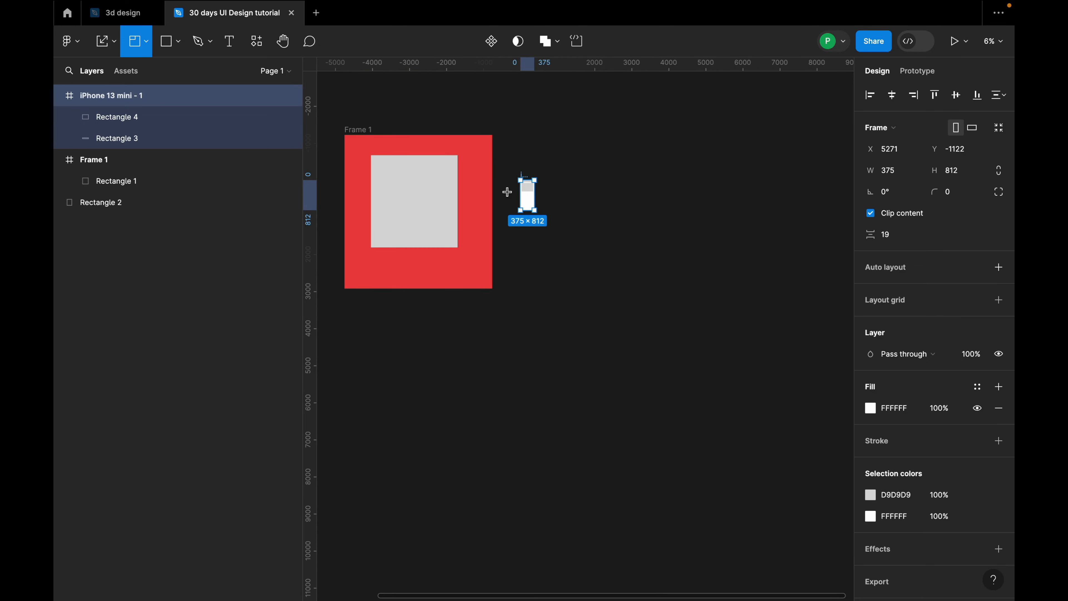
pyautogui.press('v')
# Step: Duplicate the iPhone 13 mini frame and place the copy level beside it at about X 5812, Y -1122
pyautogui.scroll(5, 529, 197)
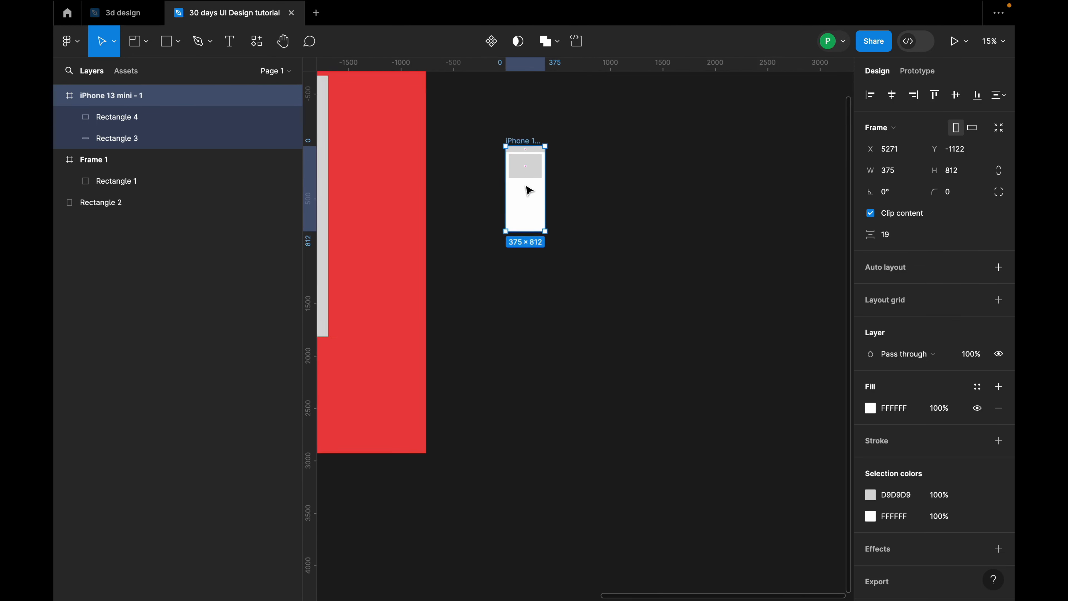
pyautogui.scroll(2, 521, 122)
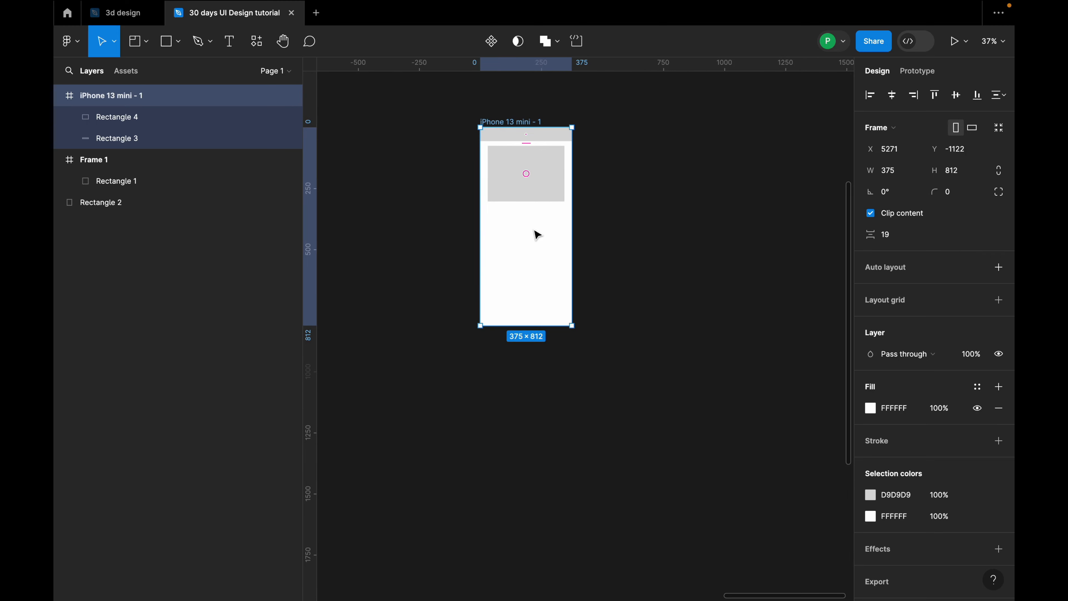
pyautogui.moveTo(537, 234); pyautogui.dragTo(659, 237)
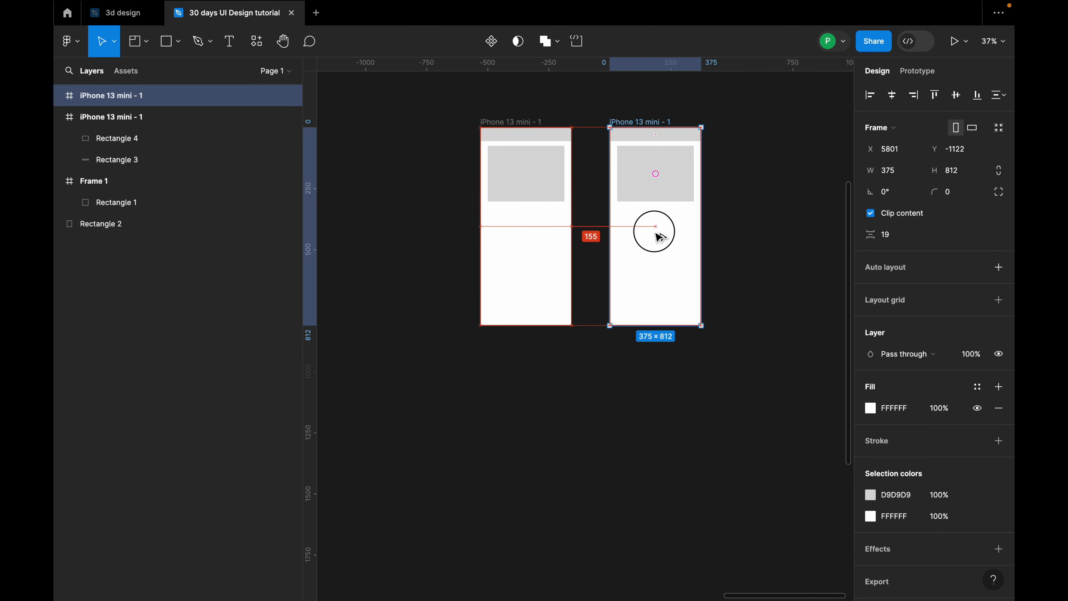
pyautogui.moveTo(655, 233); pyautogui.dragTo(660, 234)
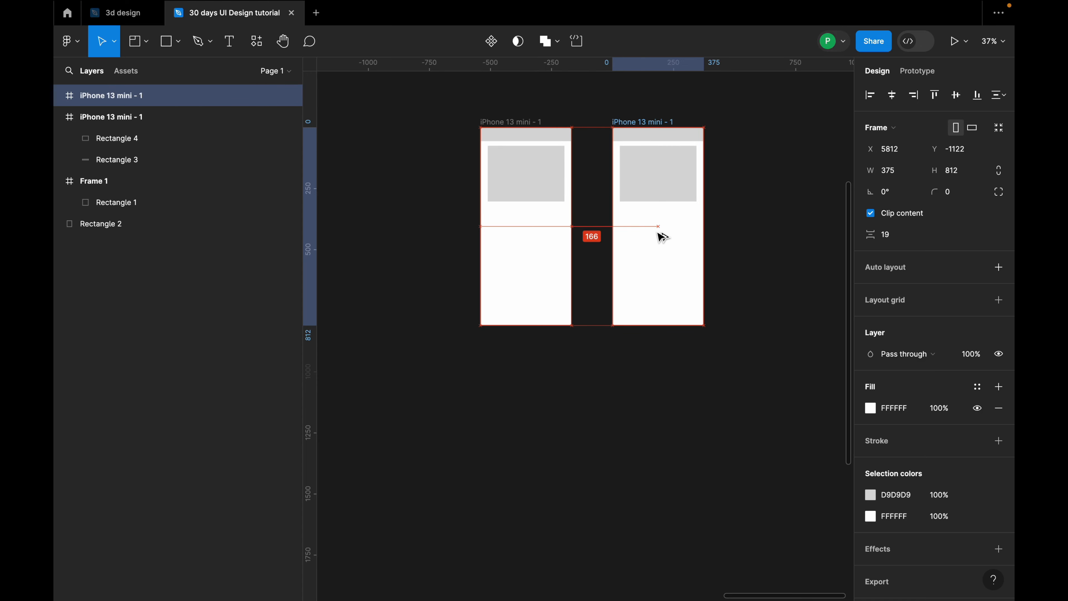
pyautogui.press('Escape')
# Step: Duplicate the first phone frame again and move the copy to about X 6353, Y -1122, spacing the three frames evenly
pyautogui.click(510, 127)
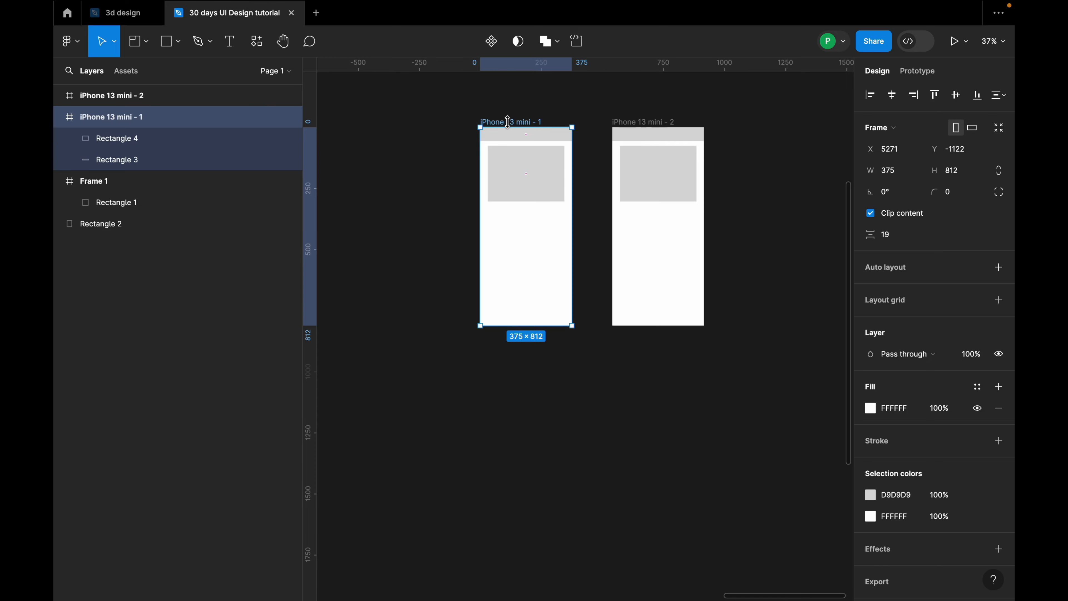
pyautogui.scroll(5, 517, 127)
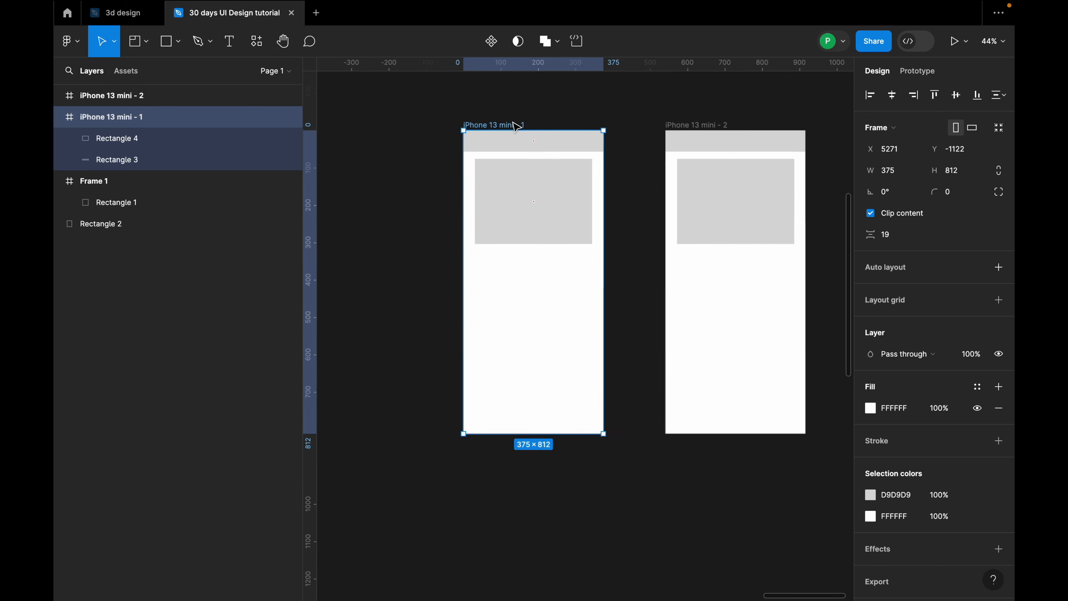
pyautogui.hotkey('ctrl', 'd')
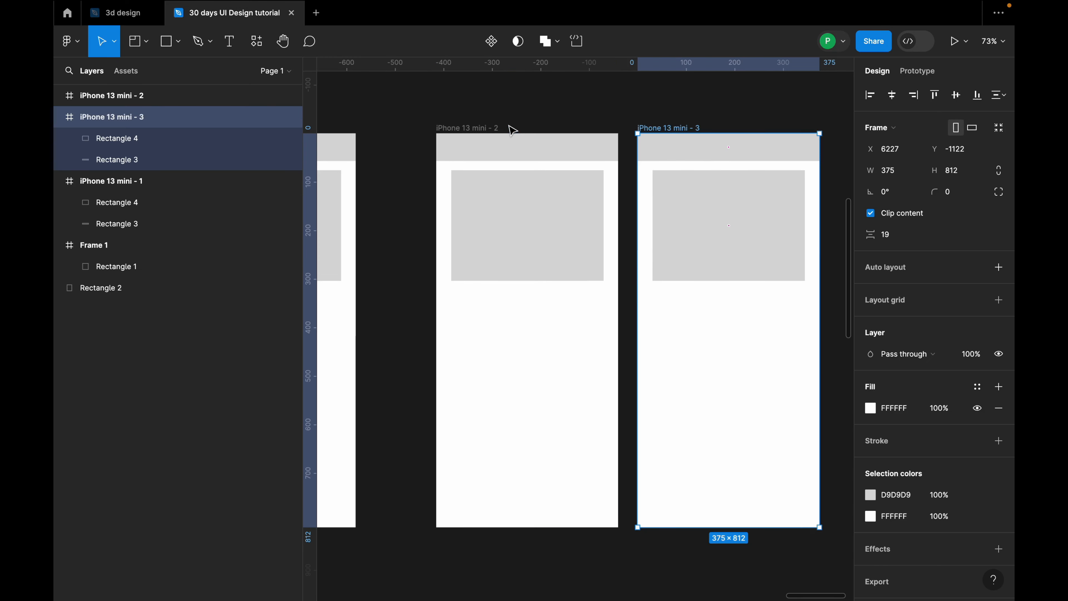
pyautogui.scroll(-6, 520, 145)
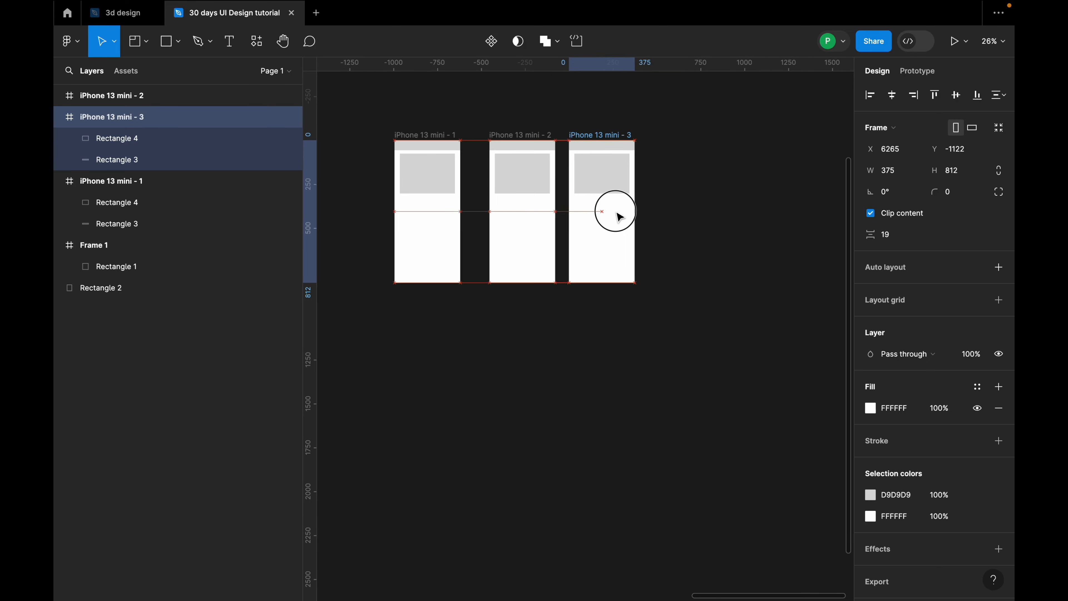
pyautogui.moveTo(615, 215); pyautogui.dragTo(637, 215)
pyautogui.scroll(-2, 627, 219)
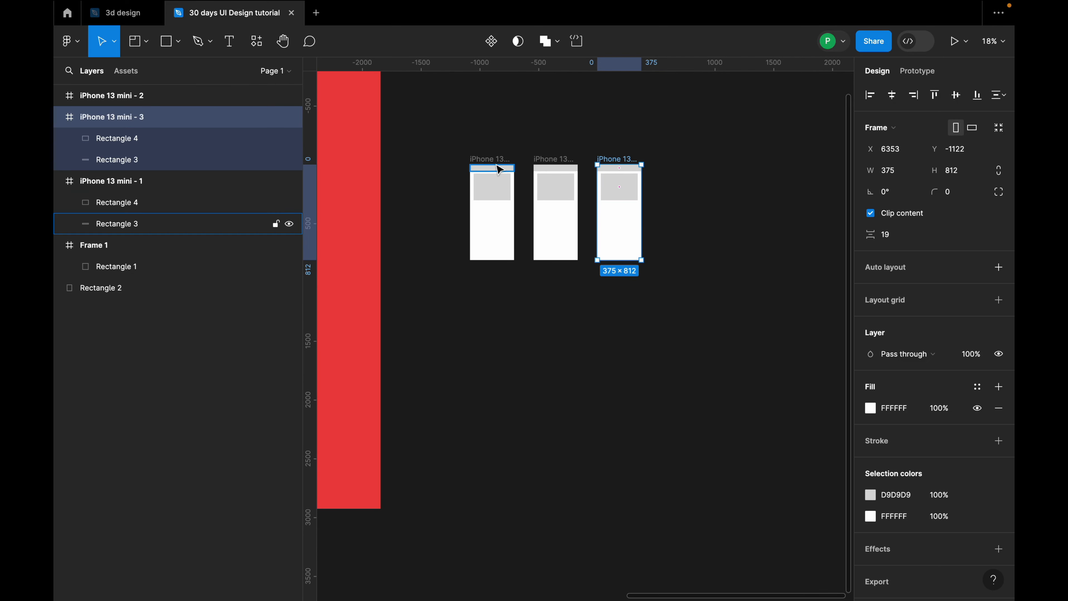
# Step: Reshape the large rectangle in the first phone frame to about 314 × 103 at X 31, Y 249
pyautogui.click(499, 211)
pyautogui.scroll(2, 498, 207)
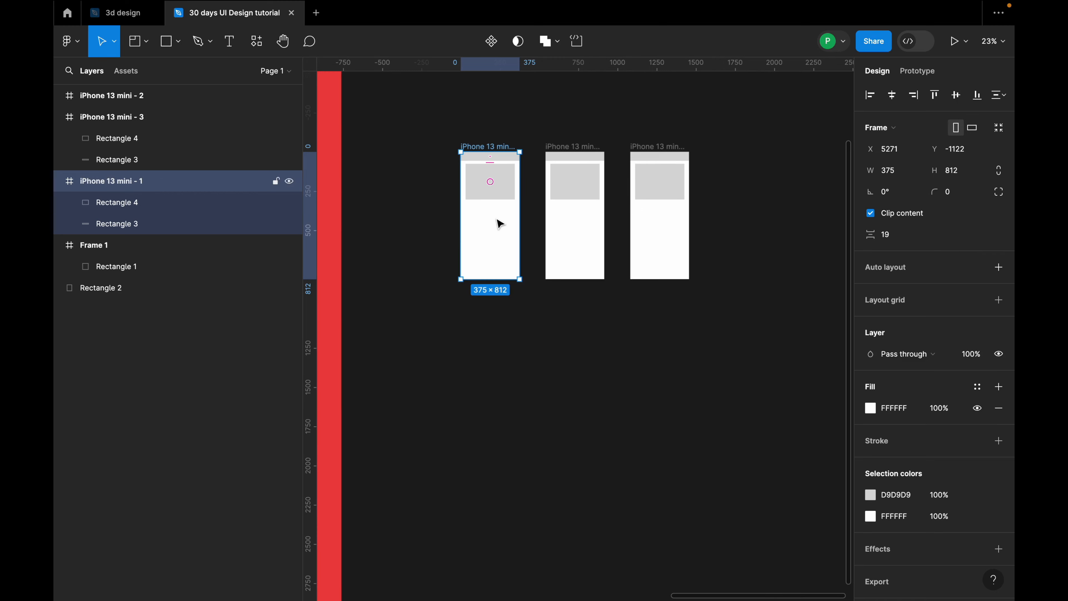
pyautogui.scroll(3, 503, 188)
pyautogui.click(503, 188)
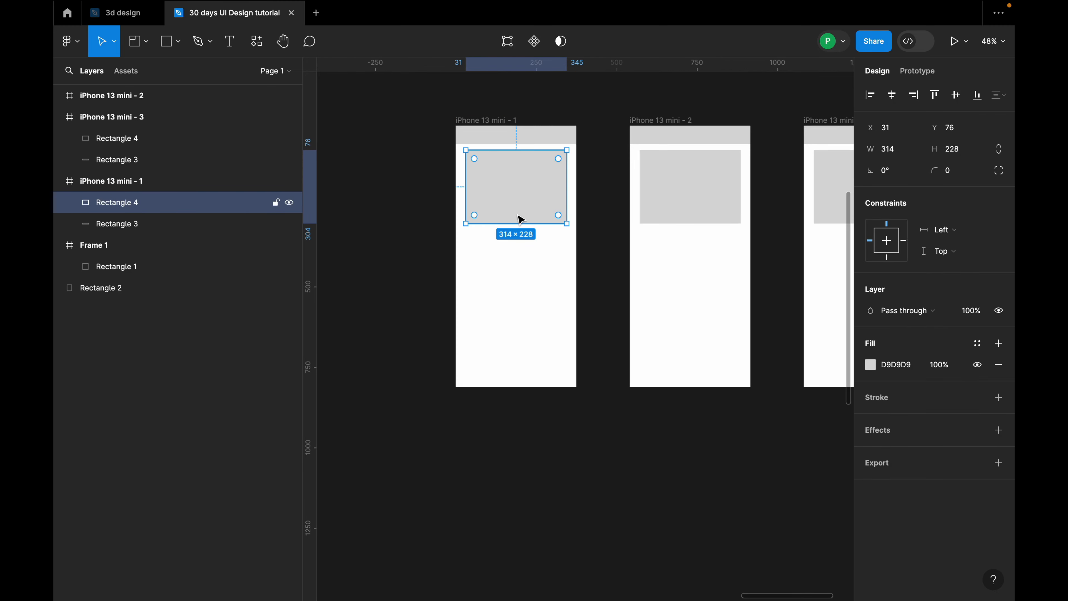
pyautogui.moveTo(518, 223); pyautogui.dragTo(524, 277)
pyautogui.scroll(3, 512, 184)
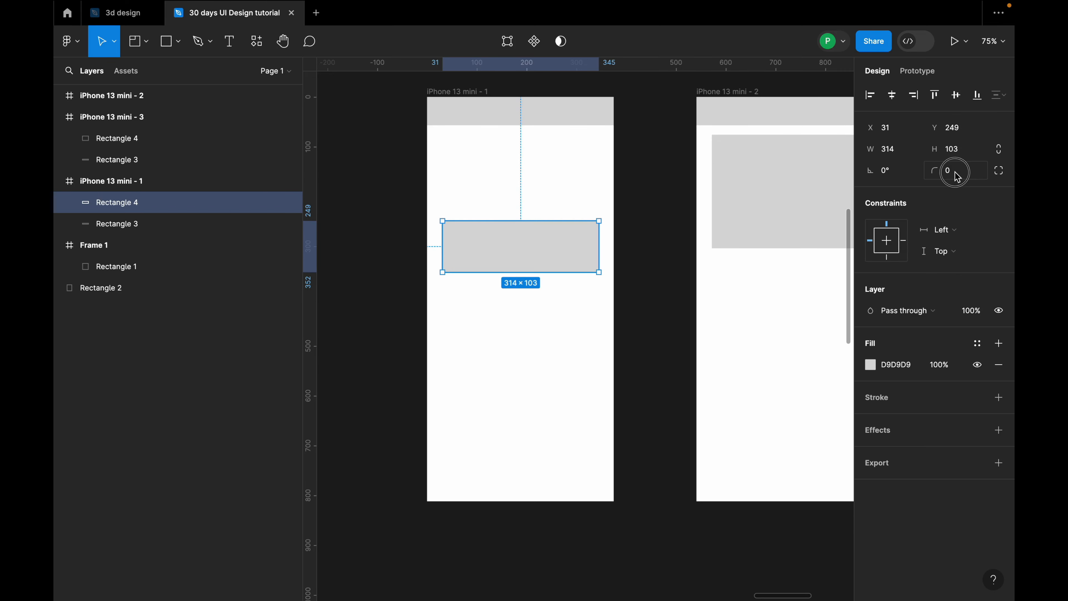
# Step: Set the reshaped rectangle's corner radius to 40 and move it up to about Y 230
pyautogui.click(953, 172)
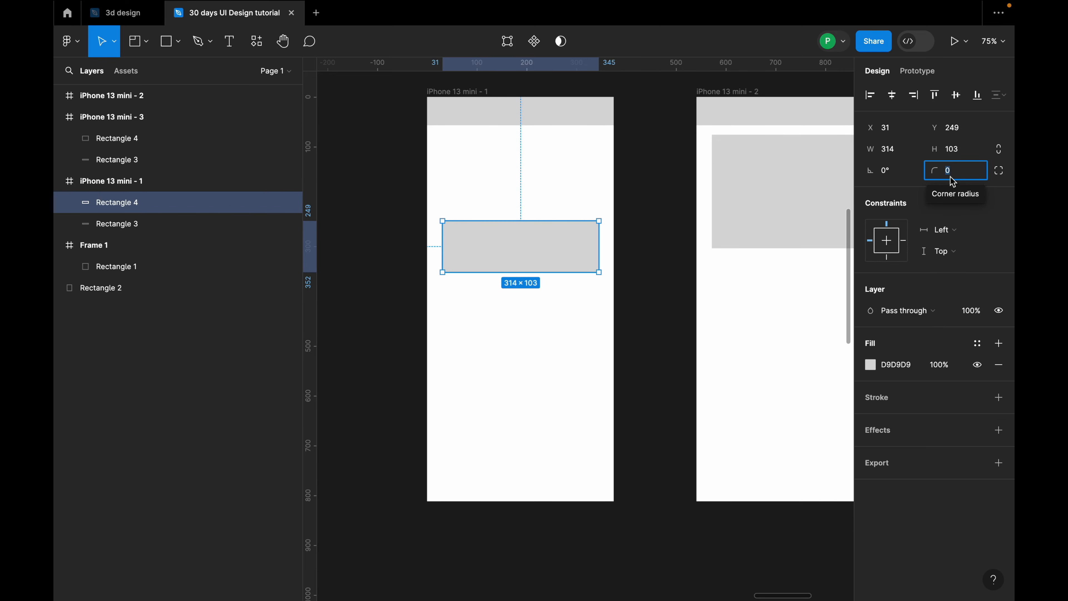
pyautogui.write('40')
pyautogui.press('Return')
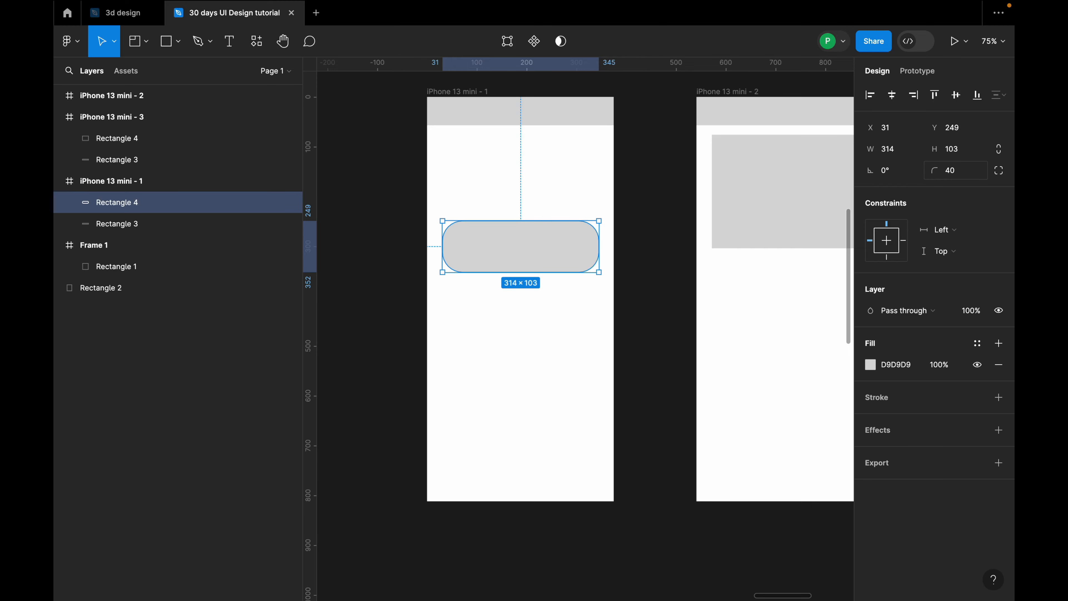
pyautogui.moveTo(547, 262); pyautogui.dragTo(546, 253)
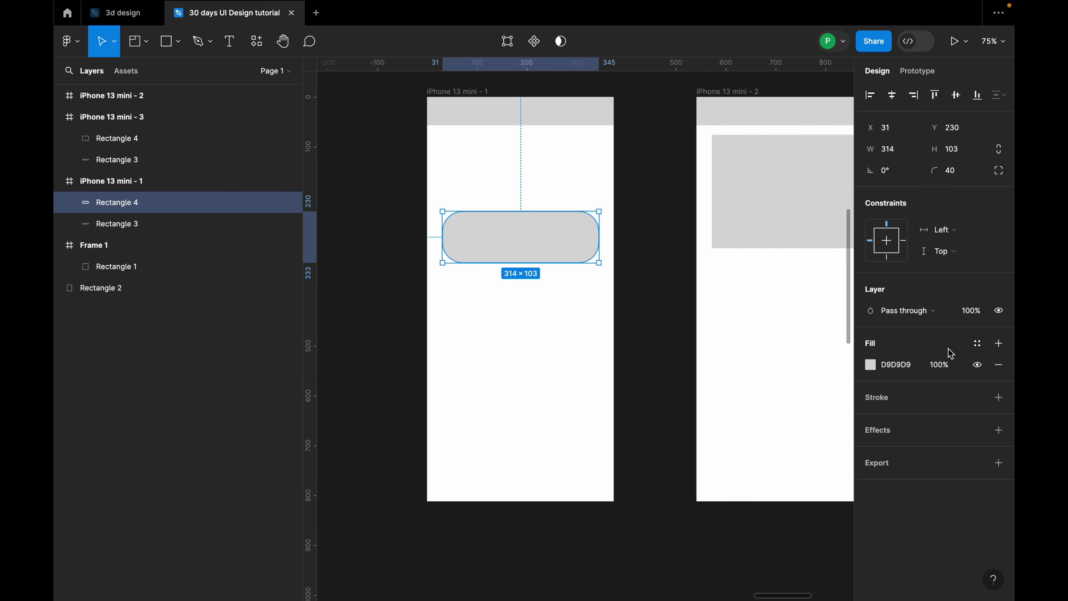
# Step: Change the rounded rectangle's fill to bright red and deselect it
pyautogui.click(870, 365)
pyautogui.moveTo(805, 286); pyautogui.dragTo(820, 262)
pyautogui.click(840, 215)
pyautogui.click(574, 299)
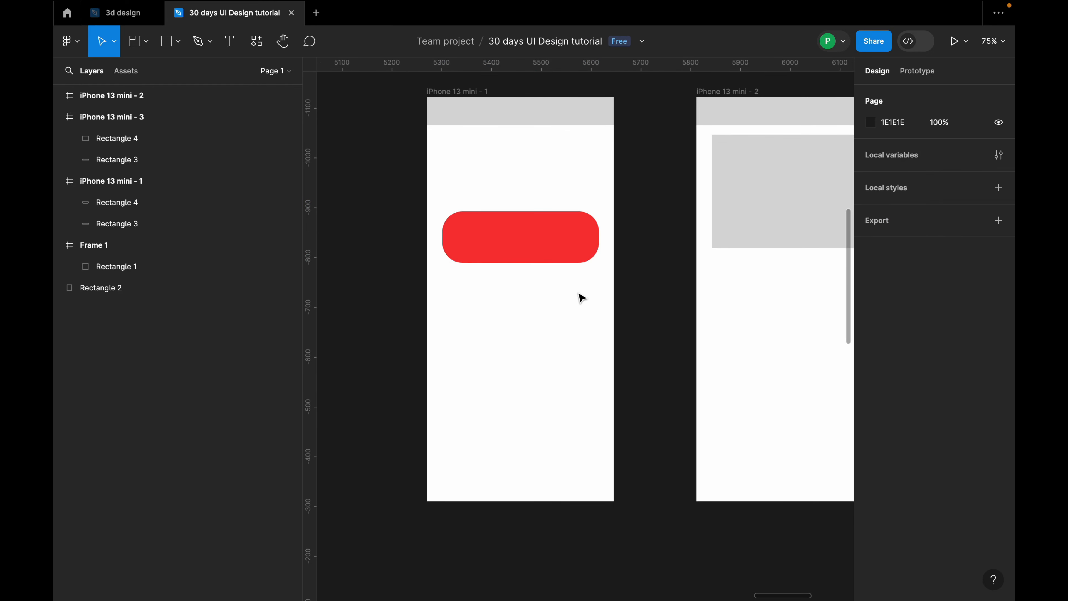
# Step: Add the text "Individual" in the first phone frame below the red rounded rectangle, at about X 142, Y 428
pyautogui.press('t')
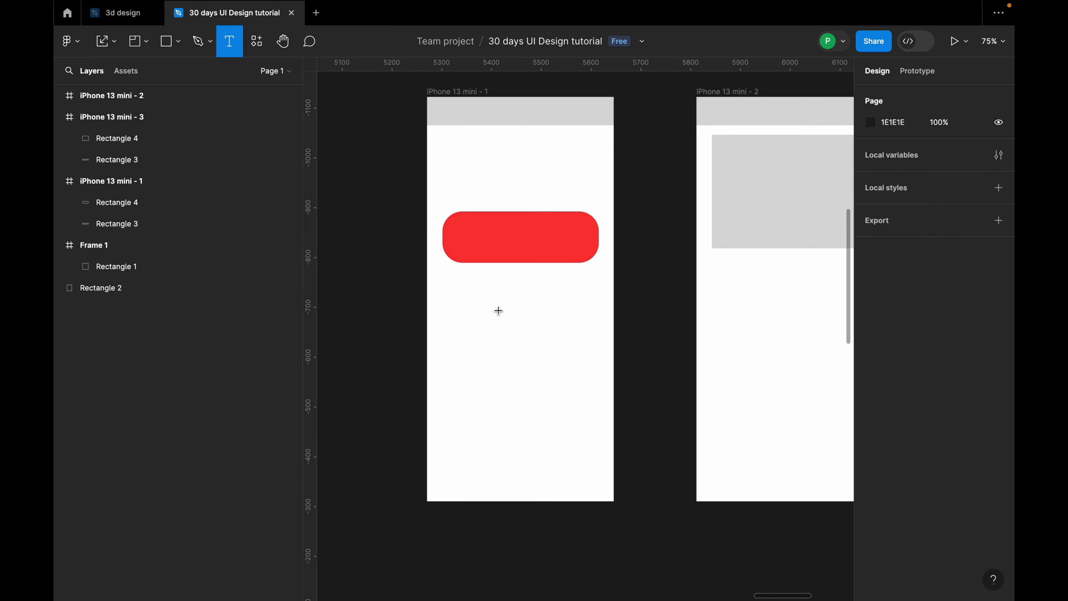
pyautogui.click(498, 310)
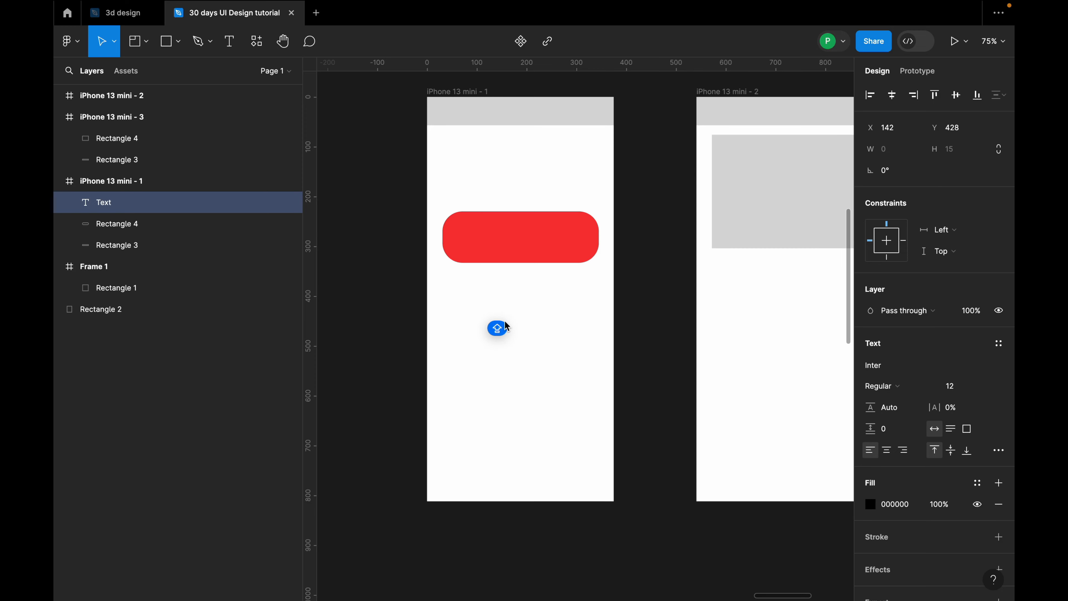
pyautogui.write('T')
pyautogui.write('In')
pyautogui.write('divia')
pyautogui.press('BackSpace')
pyautogui.write('dual')
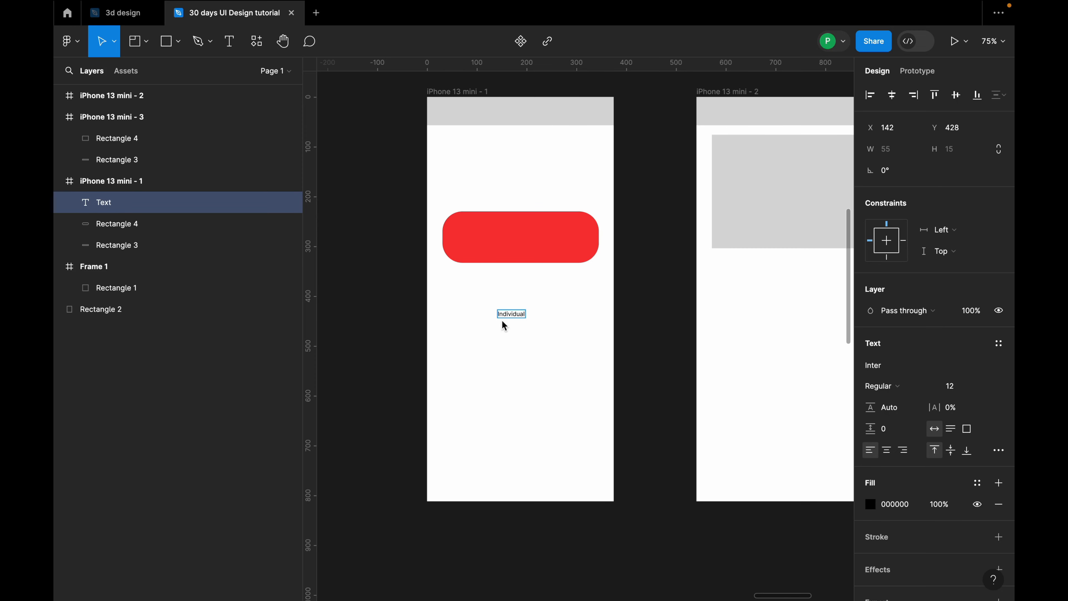
pyautogui.click(532, 368)
# Step: Set the "Individual" text to Bold 20 and centre it in the red rounded rectangle at about X 140, Y 269
pyautogui.moveTo(517, 317); pyautogui.dragTo(526, 243)
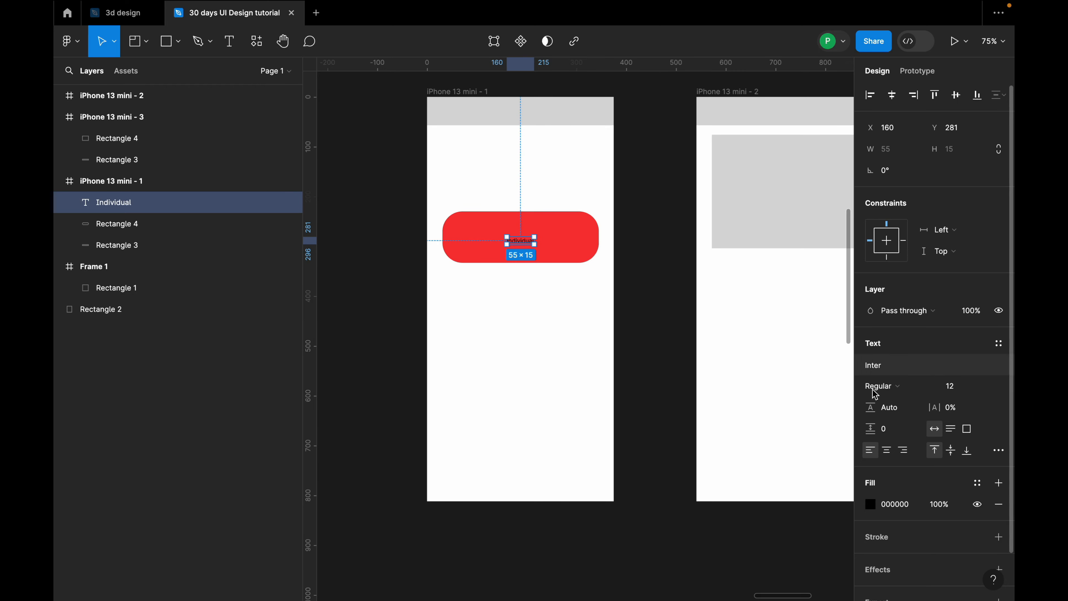
pyautogui.click(986, 391)
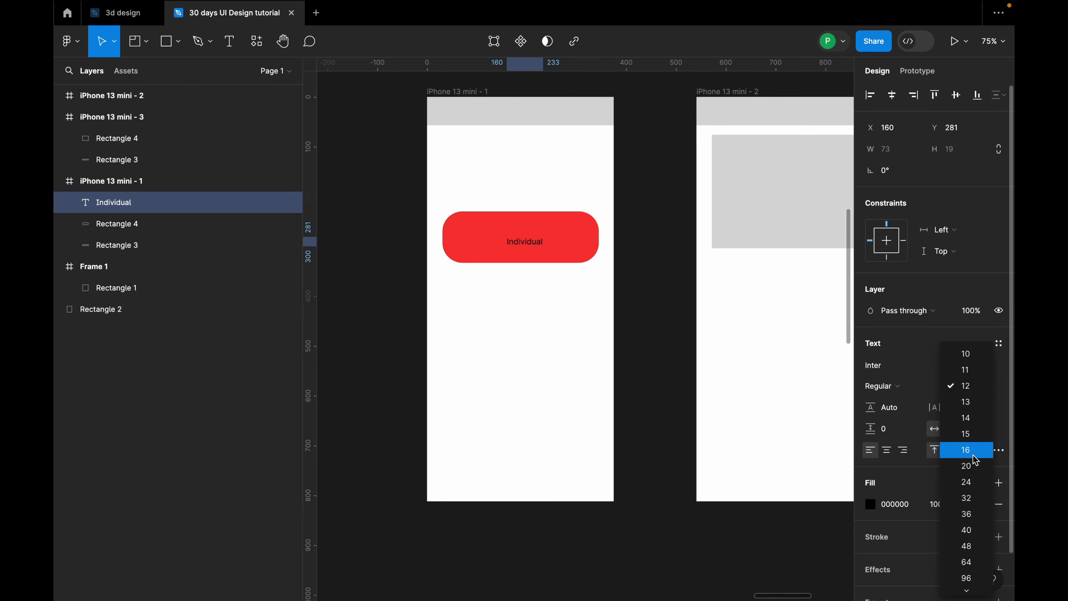
pyautogui.click(969, 463)
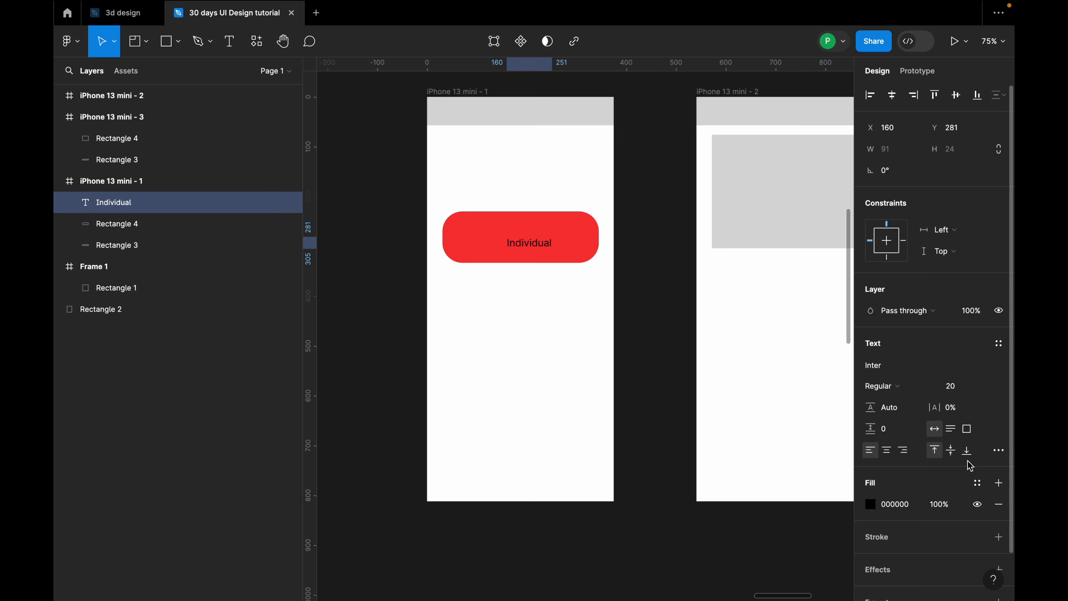
pyautogui.click(894, 391)
pyautogui.click(887, 434)
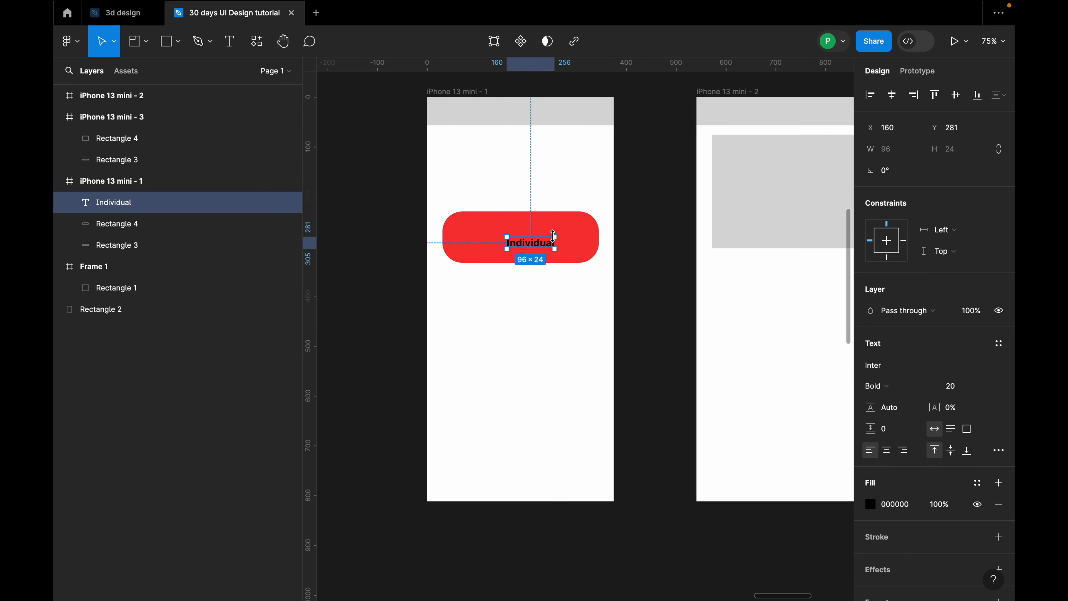
pyautogui.moveTo(547, 248); pyautogui.dragTo(536, 242)
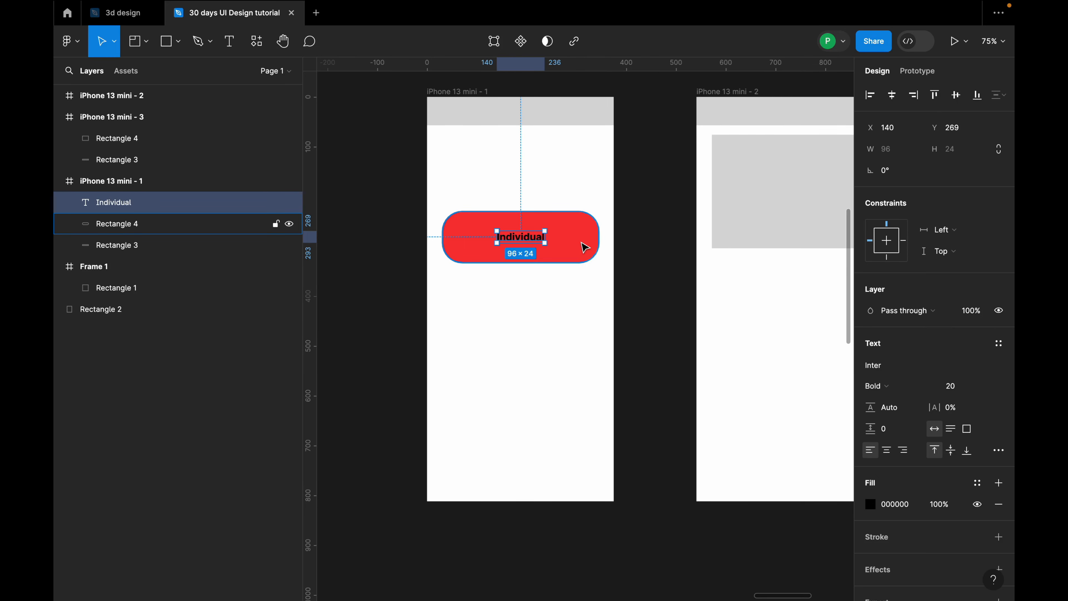
# Step: Duplicate the rounded rectangle with its text directly below the original and change the copy's label to "Minor"
pyautogui.click(572, 246)
pyautogui.keyDown('shift'); pyautogui.click(542, 246); pyautogui.keyUp('shift')
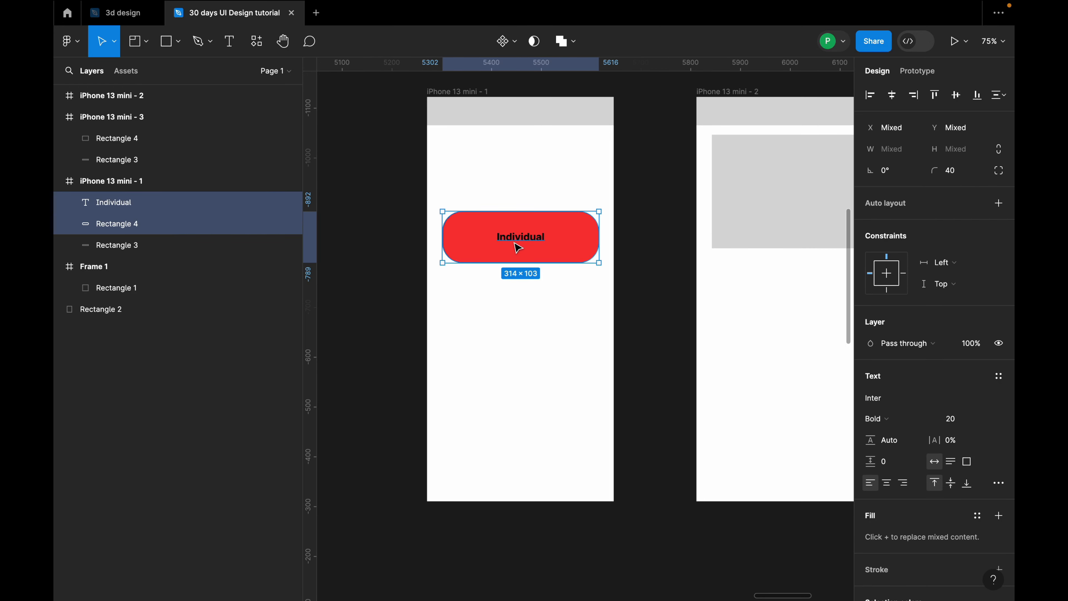
pyautogui.moveTo(515, 243); pyautogui.dragTo(526, 319)
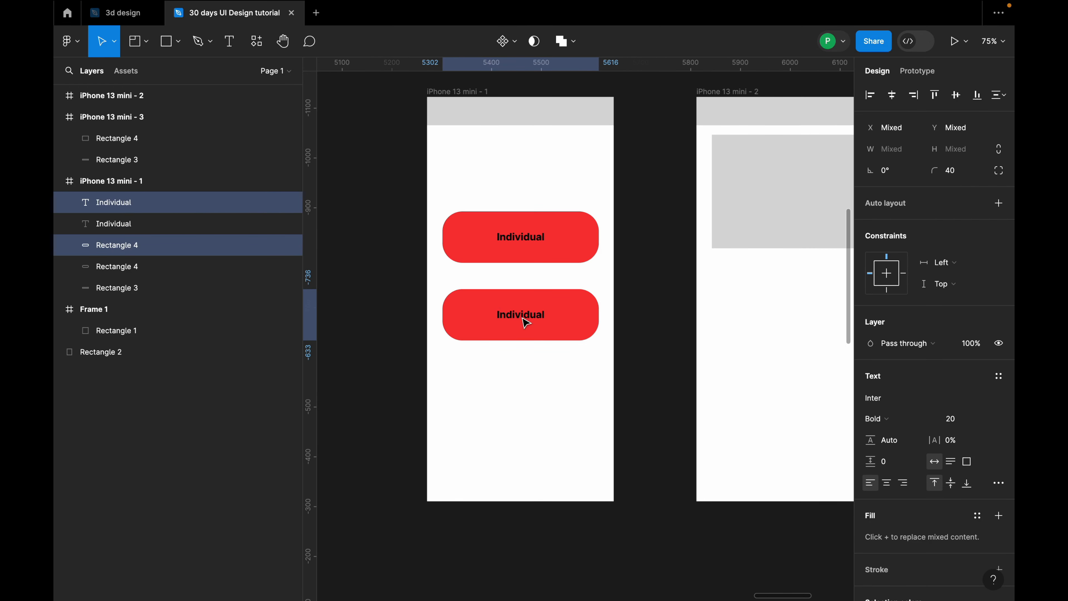
pyautogui.doubleClick(535, 316)
pyautogui.write('Minor')
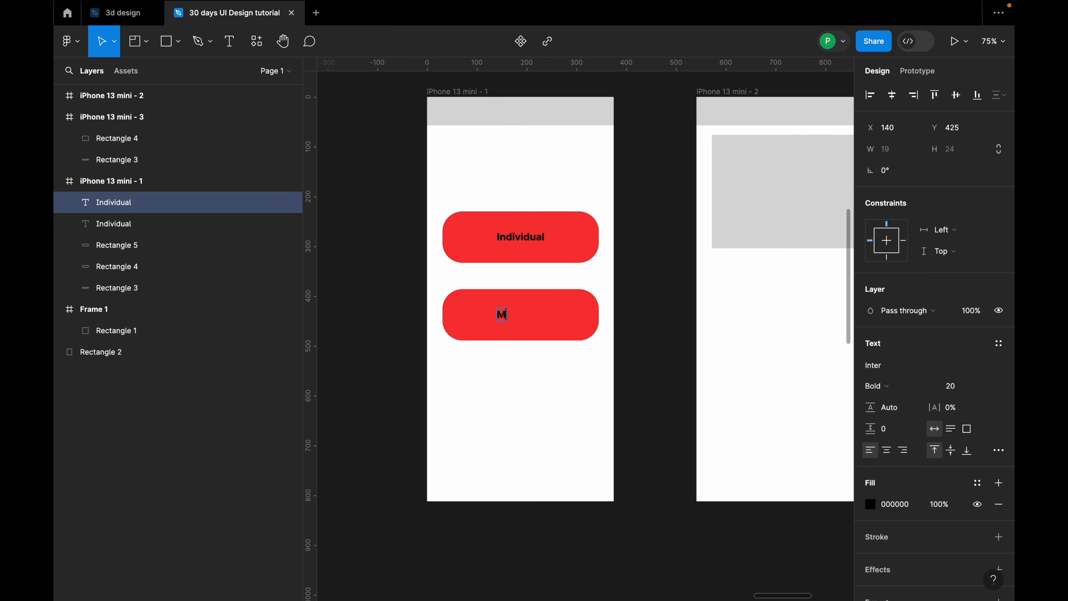
pyautogui.press('Escape')
# Step: Change the fill of the rounded rectangle behind "Minor" to blue 3375F6
pyautogui.click(556, 327)
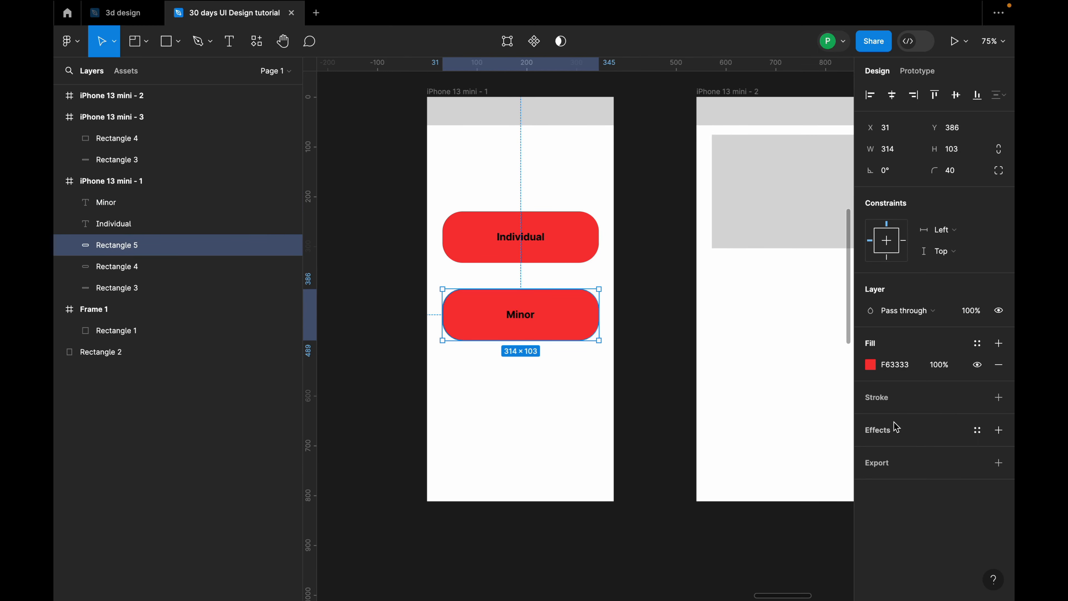
pyautogui.click(870, 365)
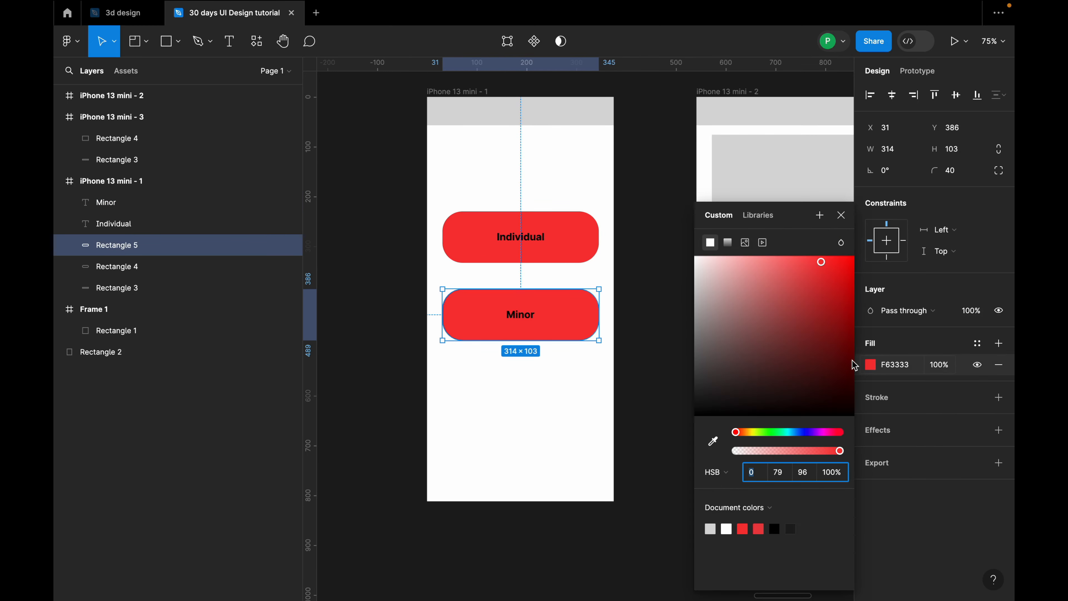
pyautogui.click(801, 432)
pyautogui.click(562, 275)
# Step: Change the fill of the rounded rectangle behind "Individual" to yellow F6CB33 and deselect it
pyautogui.click(573, 250)
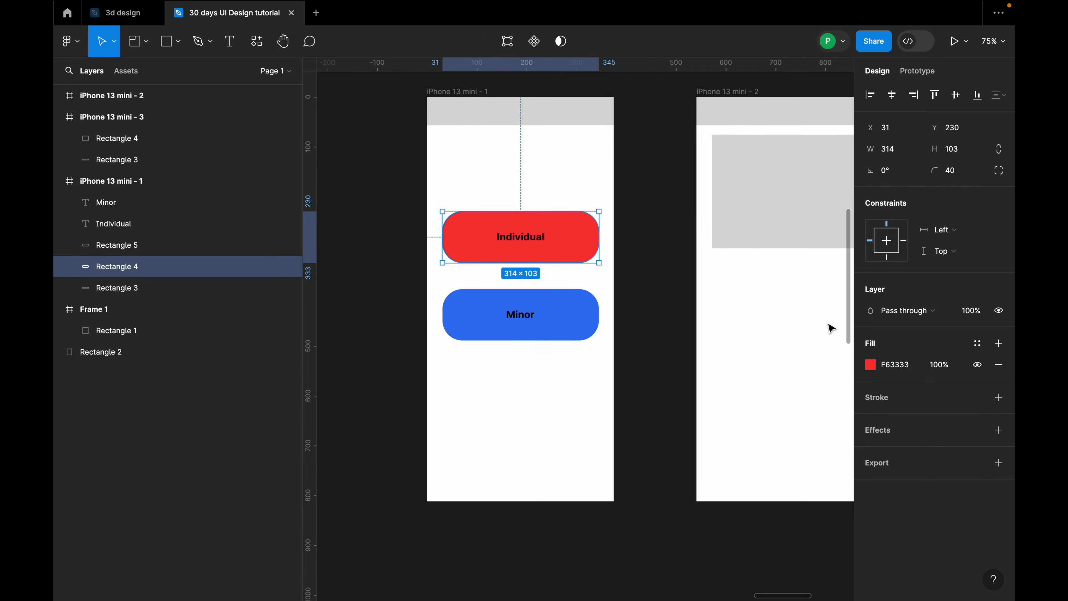
pyautogui.click(869, 366)
pyautogui.click(750, 432)
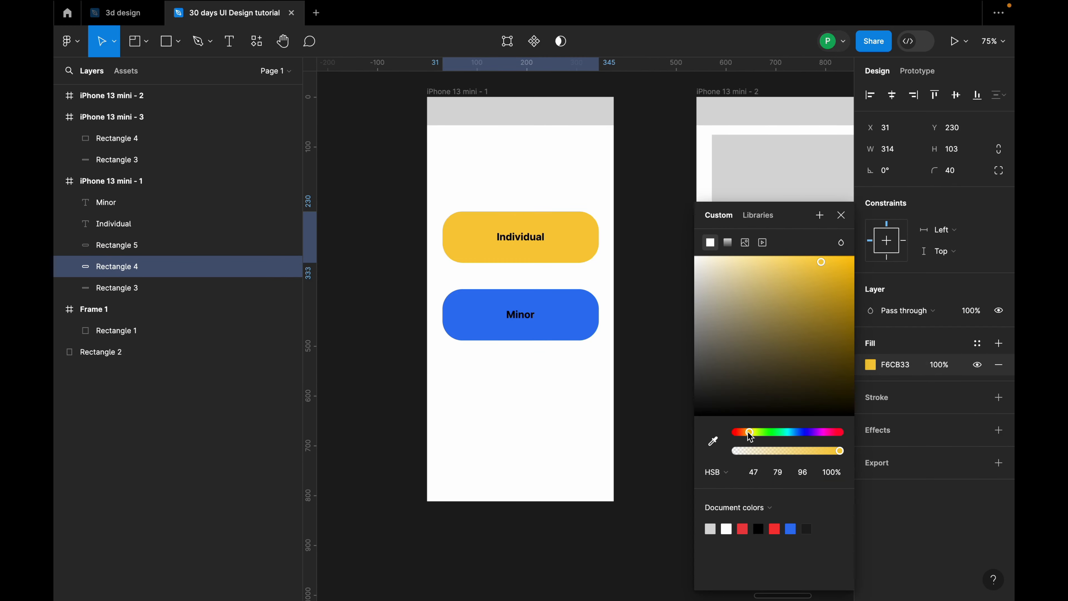
pyautogui.click(841, 215)
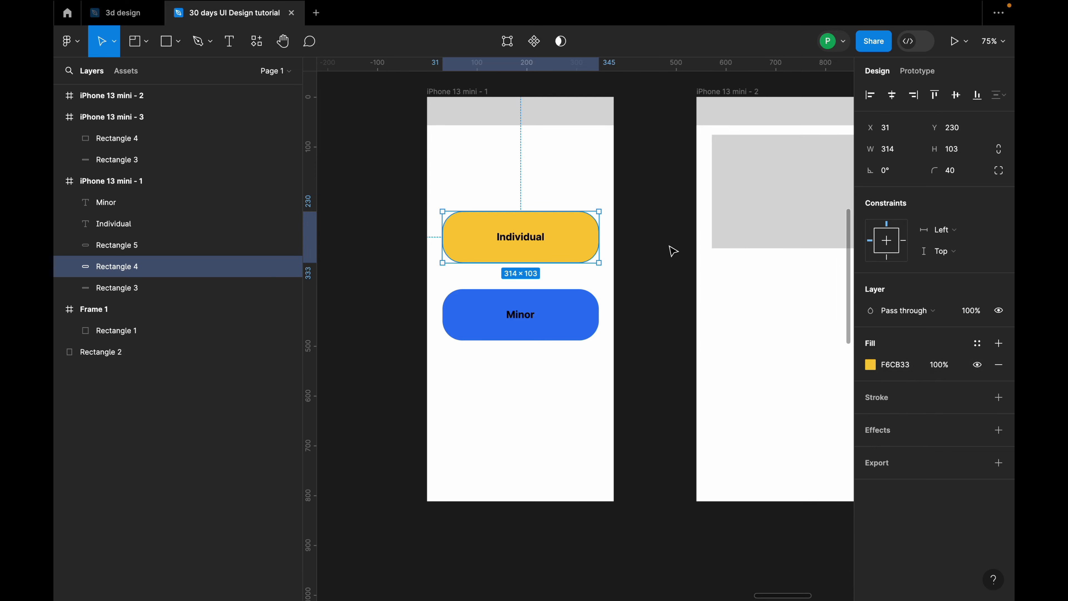
pyautogui.click(668, 248)
# Step: Move the second and third phone frames below the first one, side by side with a gap between them
pyautogui.scroll(-5, 668, 231)
pyautogui.scroll(3, 706, 296)
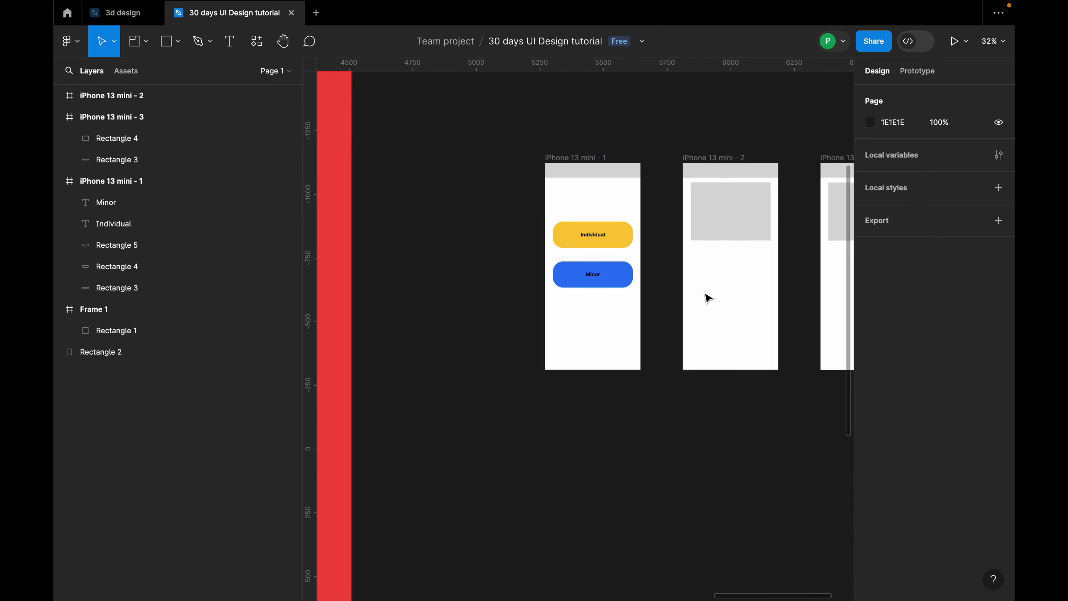
pyautogui.click(688, 126)
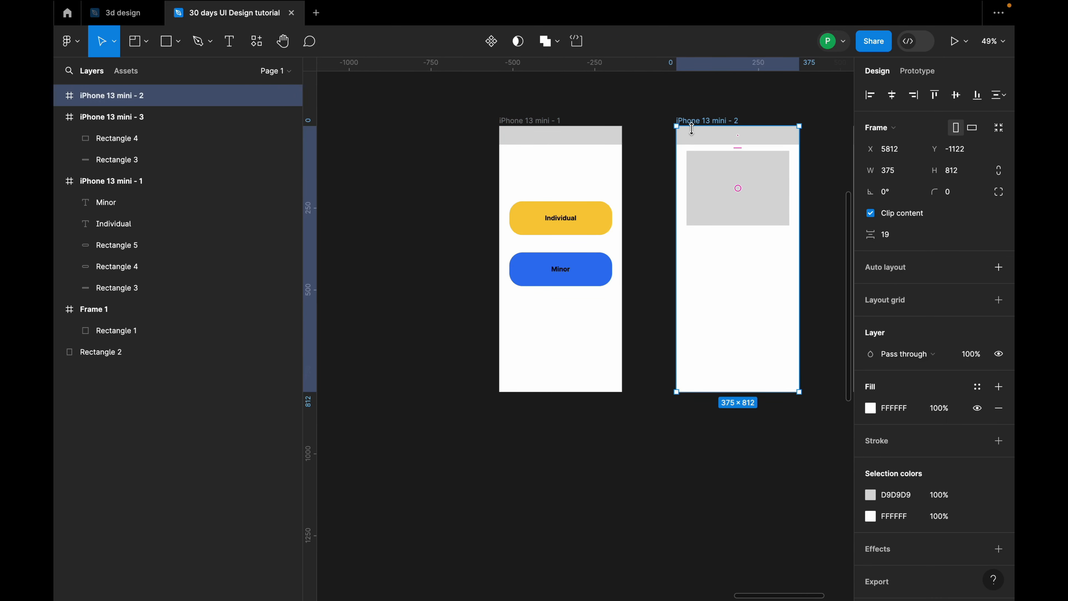
pyautogui.scroll(-4, 689, 128)
pyautogui.moveTo(710, 171); pyautogui.dragTo(611, 354)
pyautogui.moveTo(766, 123); pyautogui.dragTo(730, 362)
pyautogui.click(589, 261)
# Step: Move the large red frame away from the phone frames to about X -2851, Y 2510
pyautogui.scroll(-6, 508, 207)
pyautogui.click(433, 160)
pyautogui.moveTo(484, 182); pyautogui.dragTo(413, 285)
pyautogui.scroll(1, 491, 226)
pyautogui.scroll(5, 495, 231)
pyautogui.hscroll(5, 659, 231)
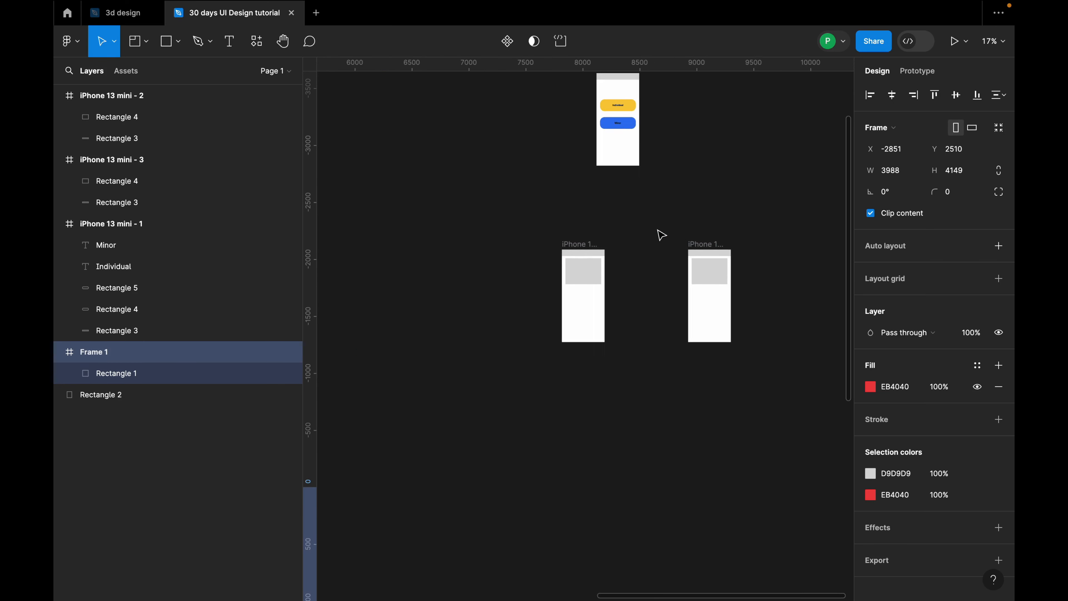
# Step: Draw a section of about 1271 × 1055 around the second phone frame and place the phone near the section's left side
pyautogui.click(146, 40)
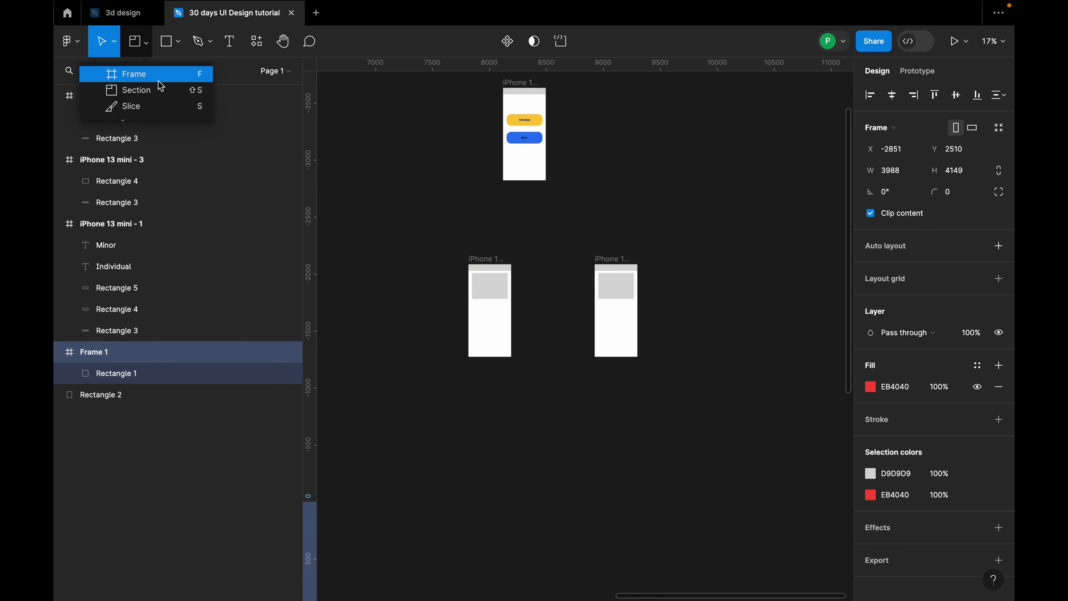
pyautogui.click(166, 97)
pyautogui.moveTo(412, 245)
pyautogui.mouseDown()
pyautogui.moveTo(551, 377)
pyautogui.moveTo(557, 365)
pyautogui.mouseUp()
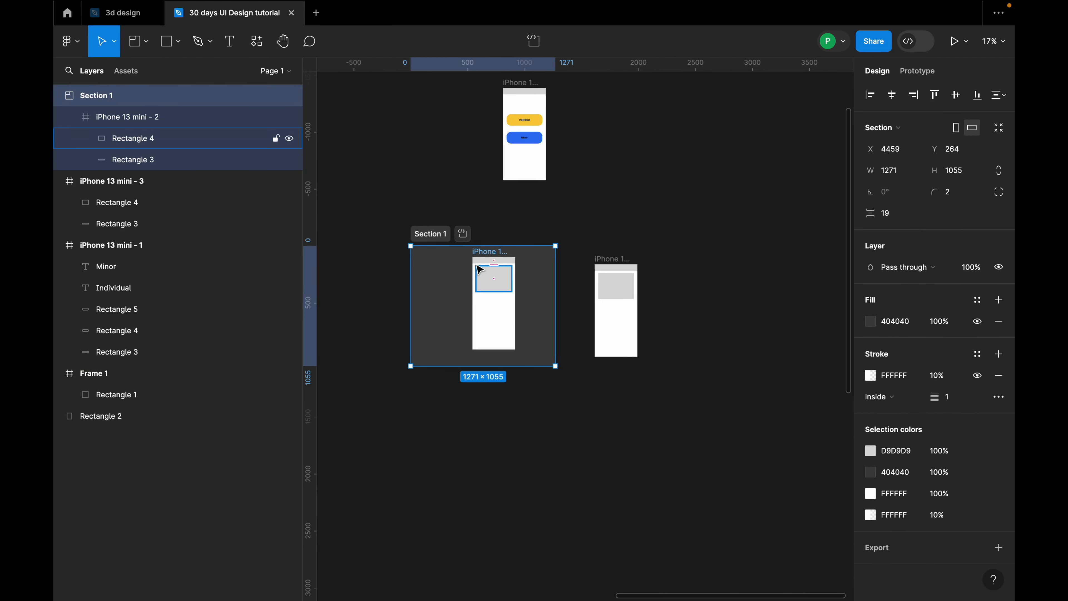
pyautogui.click(498, 291)
pyautogui.moveTo(498, 290); pyautogui.dragTo(456, 285)
pyautogui.click(365, 242)
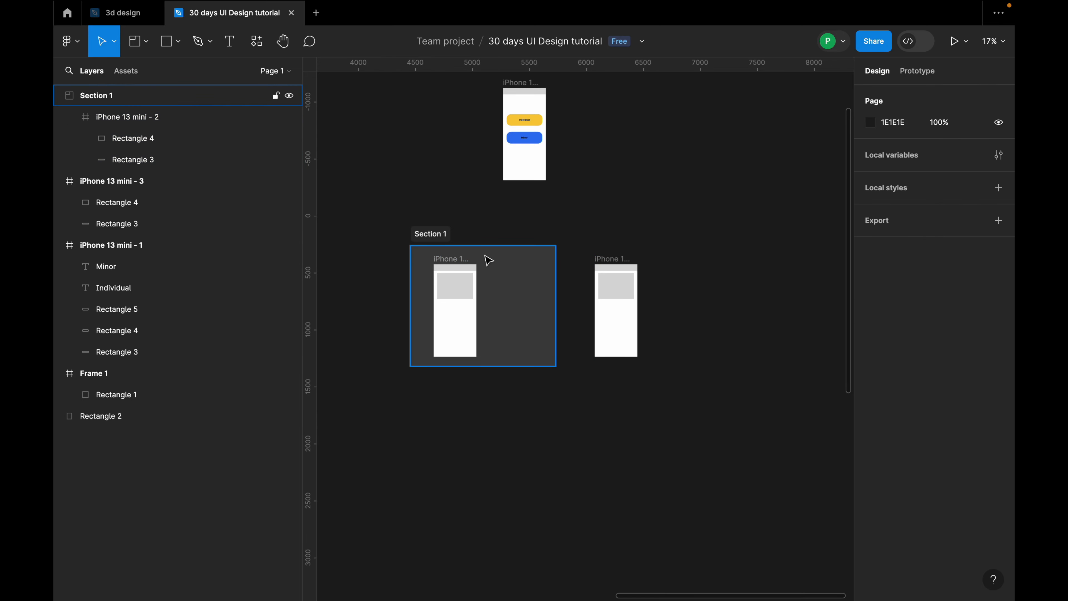
# Step: Draw a section of about 1254 × 1095 around the third phone frame and position it at about X 6193, Y 244
pyautogui.click(147, 42)
pyautogui.click(156, 89)
pyautogui.moveTo(574, 246)
pyautogui.mouseDown()
pyautogui.moveTo(601, 337)
pyautogui.moveTo(716, 371)
pyautogui.mouseUp()
pyautogui.moveTo(672, 303); pyautogui.dragTo(701, 295)
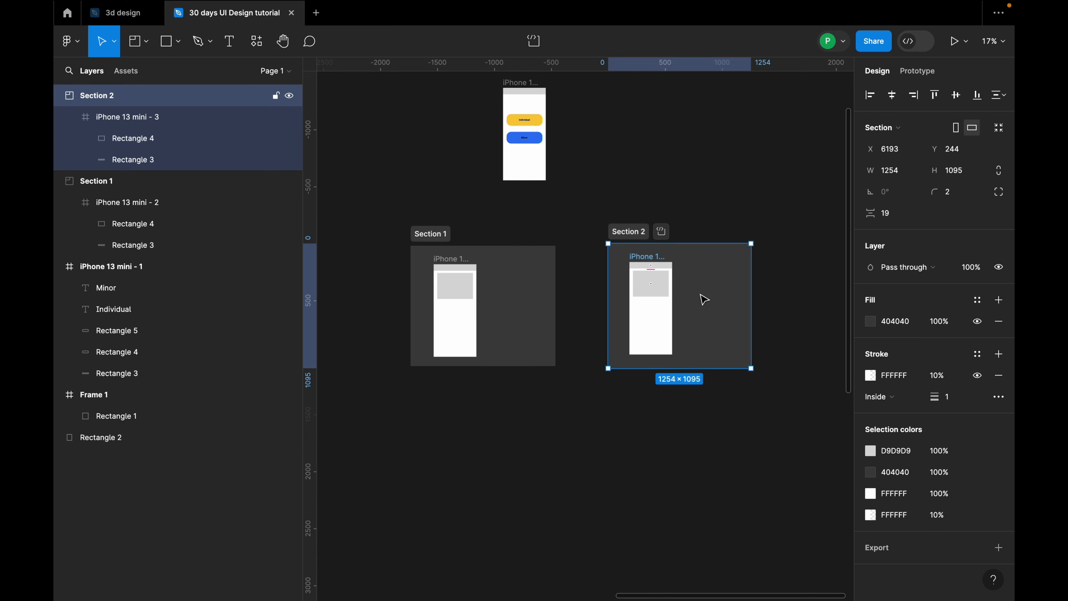
# Step: Move the first phone frame to about X 5730, Y -1083, centred above the gap between the two sections
pyautogui.scroll(2, 541, 177)
pyautogui.scroll(2, 542, 173)
pyautogui.click(540, 109)
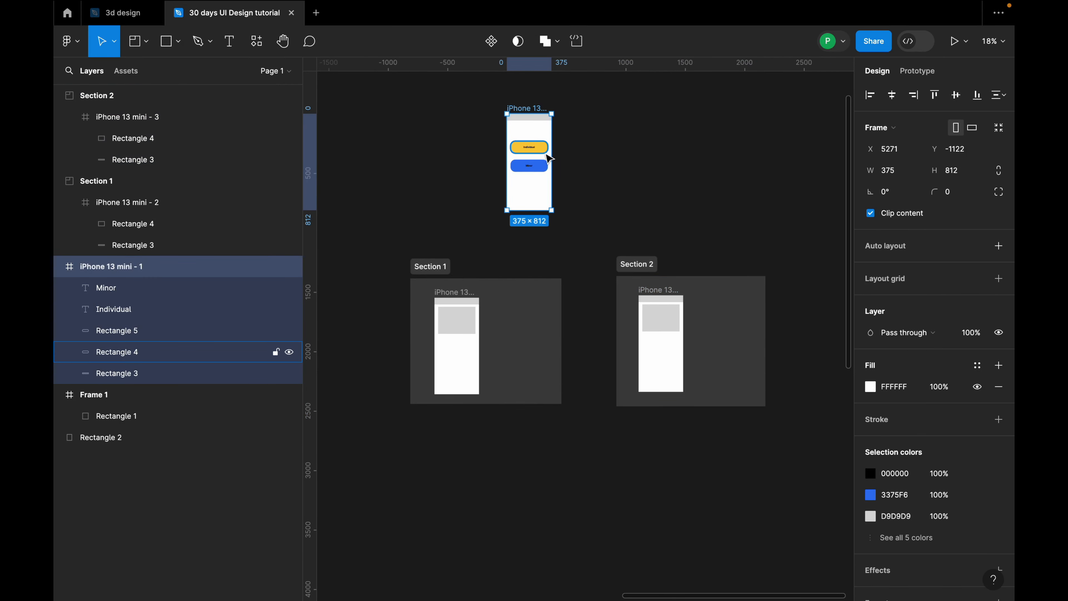
pyautogui.moveTo(552, 142); pyautogui.dragTo(607, 147)
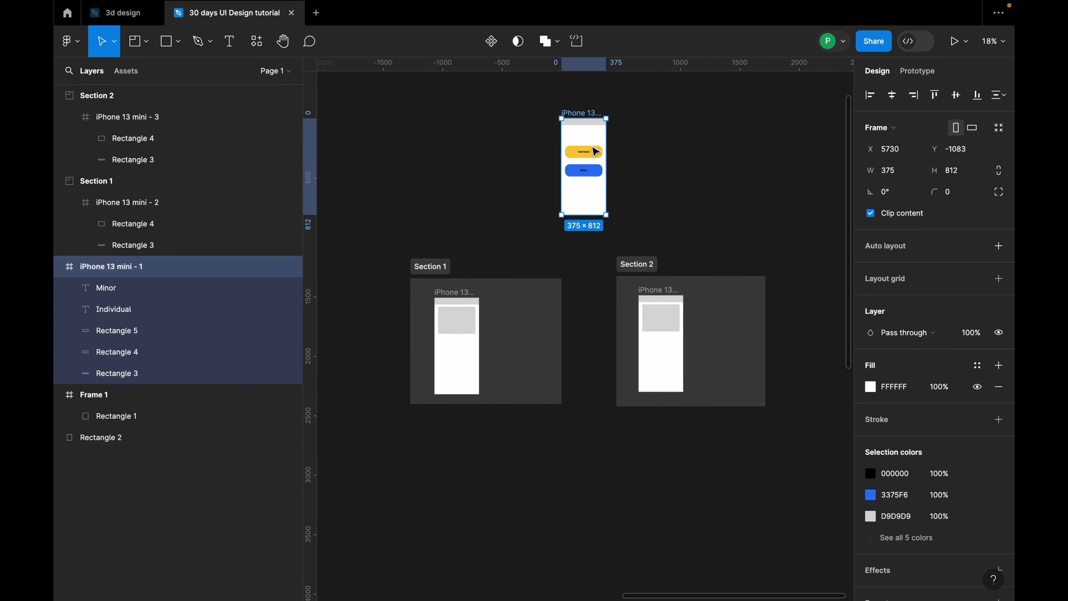
pyautogui.scroll(3, 593, 153)
pyautogui.scroll(2, 593, 159)
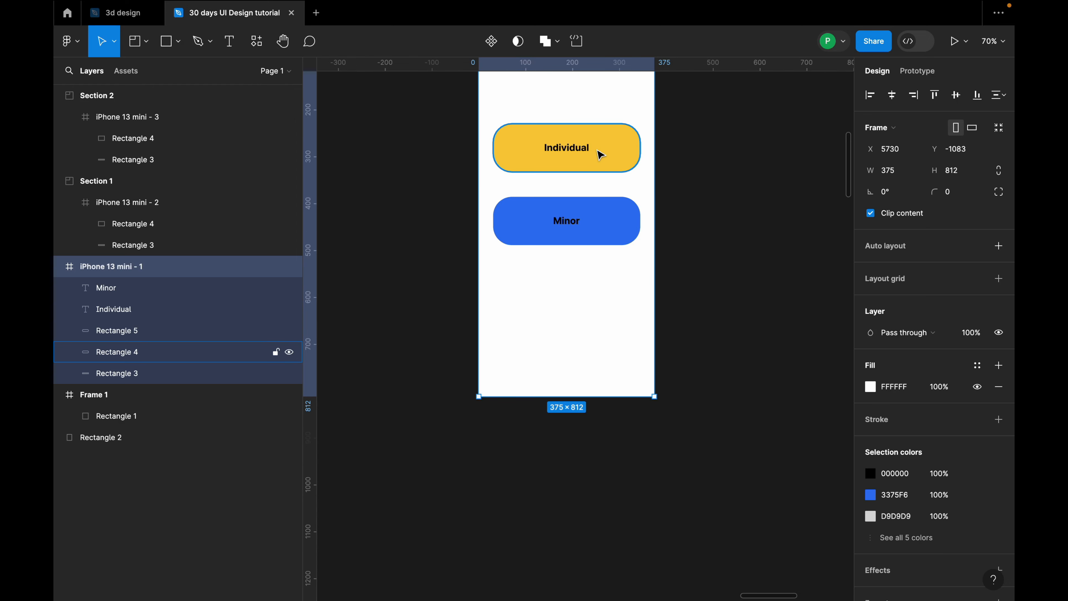
# Step: Duplicate the phone frame in Section 1 twice and arrange the three phones in a row within the section
pyautogui.scroll(-6, 601, 155)
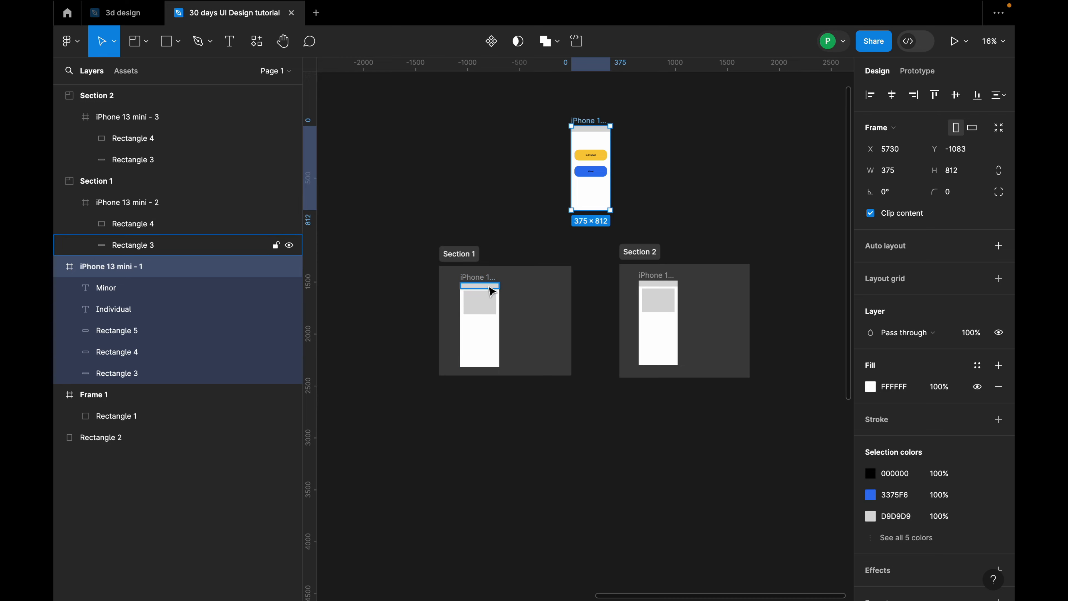
pyautogui.moveTo(491, 291); pyautogui.dragTo(573, 305)
pyautogui.scroll(2, 509, 311)
pyautogui.click(487, 308)
pyautogui.click(537, 264)
pyautogui.keyDown('shift'); pyautogui.click(509, 263); pyautogui.keyUp('shift')
pyautogui.keyDown('shift'); pyautogui.click(443, 261); pyautogui.keyUp('shift')
pyautogui.click(548, 320)
# Step: Select the yellow "Individual" rectangle in the first phone frame and show its prototype settings
pyautogui.scroll(-2, 553, 296)
pyautogui.click(623, 107)
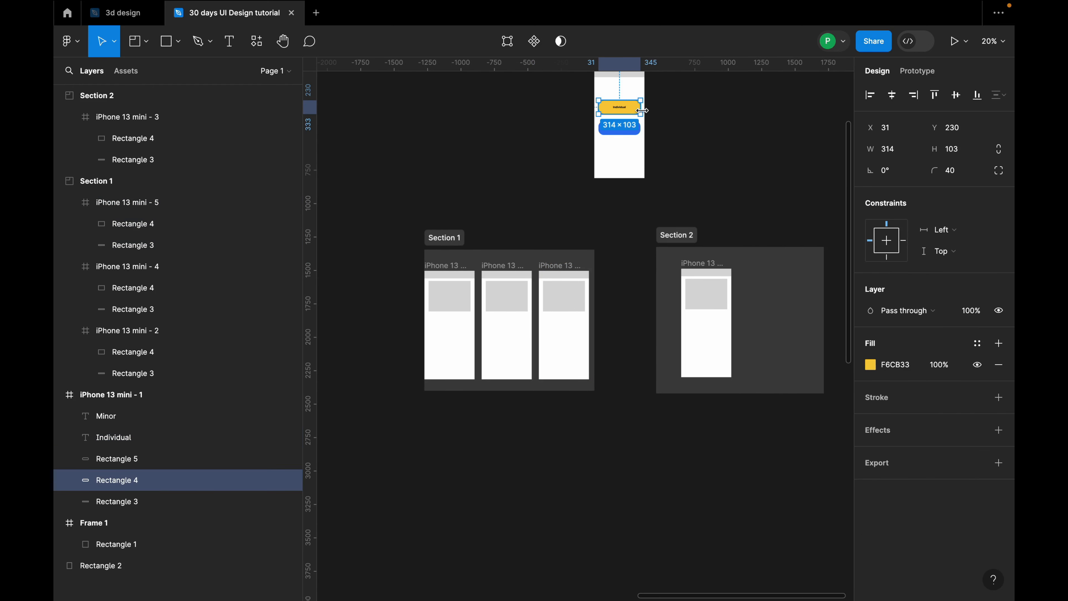
pyautogui.scroll(3, 610, 110)
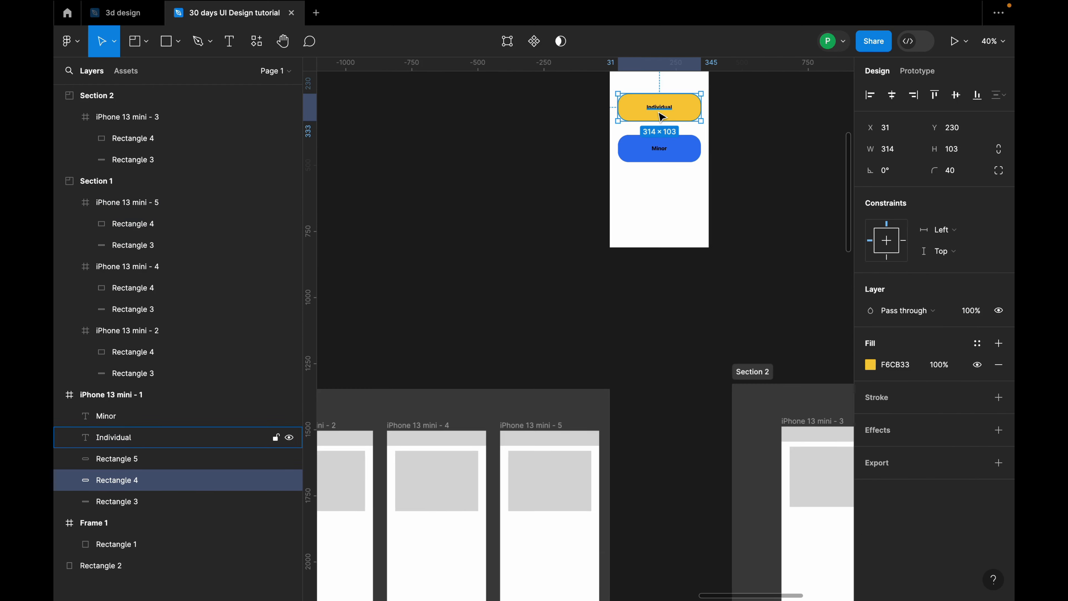
pyautogui.click(917, 70)
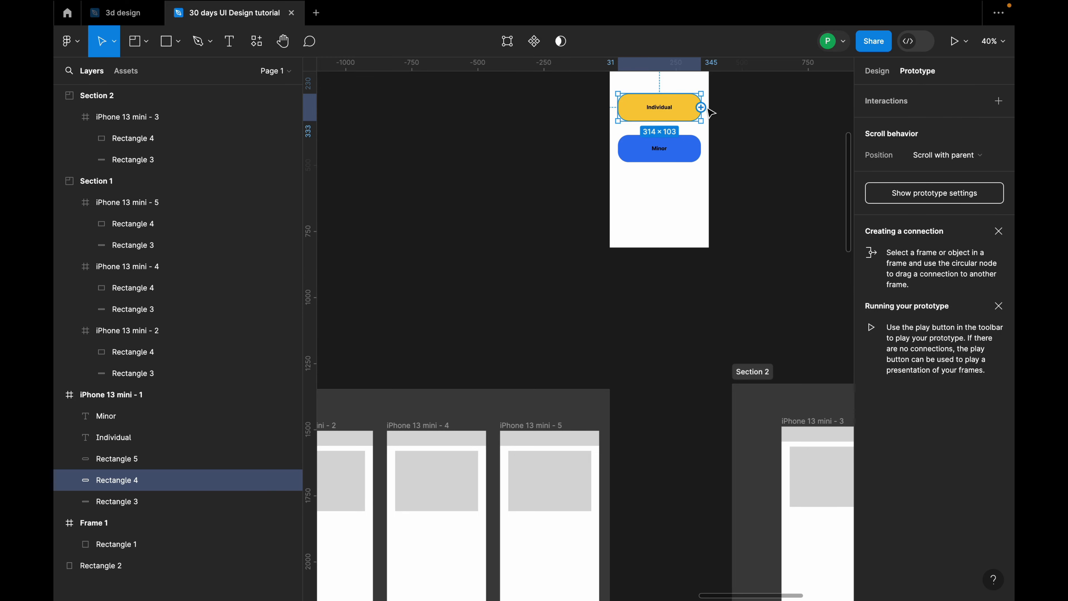
# Step: Connect the yellow "Individual" rectangle to Section 1 with an on-click Navigate to interaction
pyautogui.moveTo(701, 107); pyautogui.dragTo(567, 345)
pyautogui.press('/')
pyautogui.scroll(-1, 567, 346)
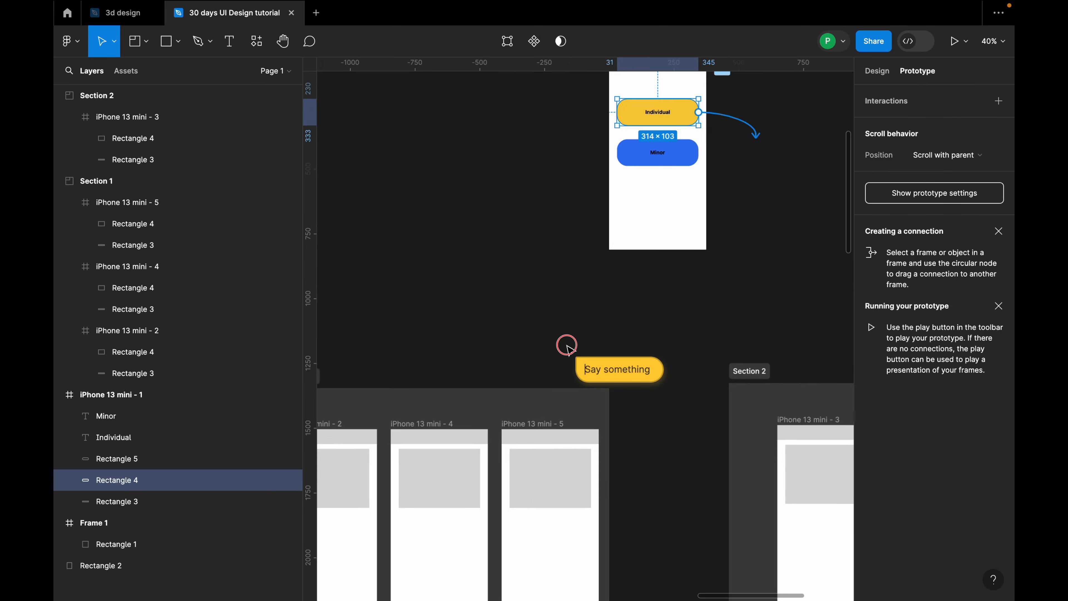
pyautogui.scroll(-3, 567, 346)
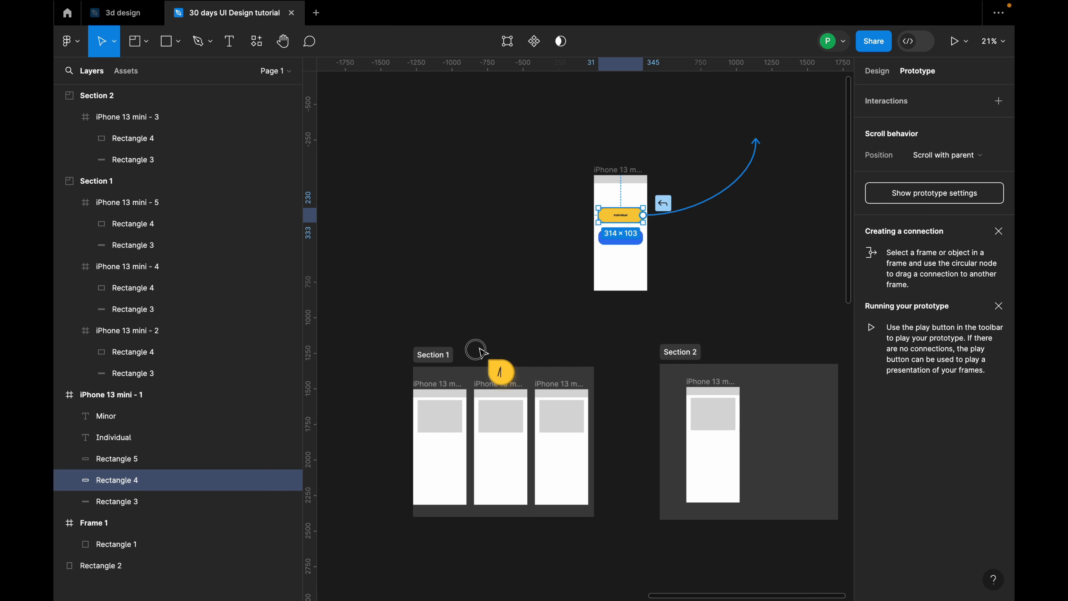
pyautogui.moveTo(479, 352); pyautogui.dragTo(503, 363)
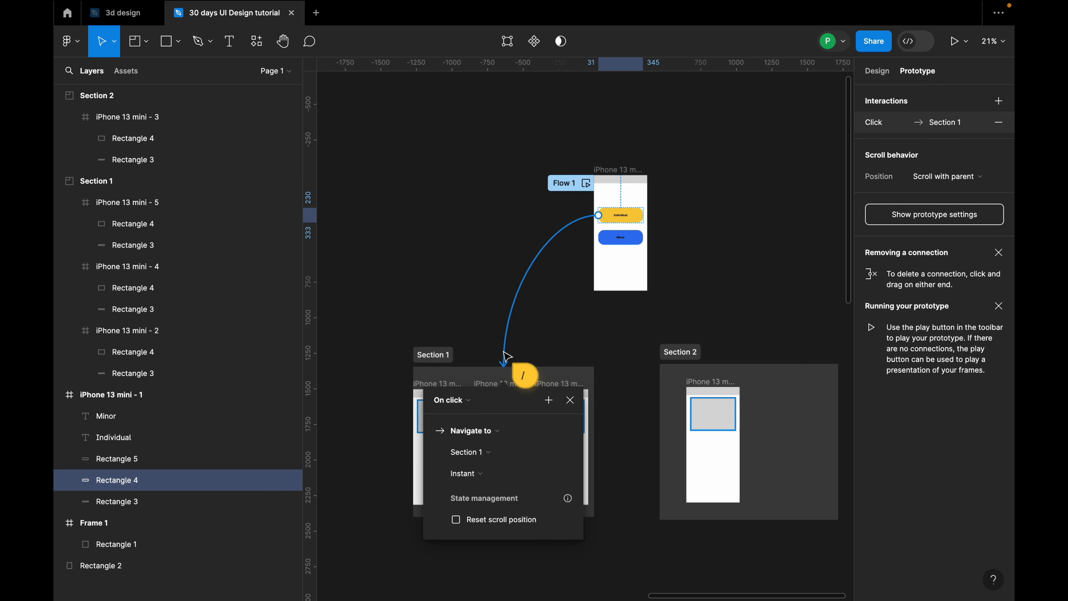
# Step: Check the interaction details of the connection to Section 1 and undo that prototype connection
pyautogui.click(531, 305)
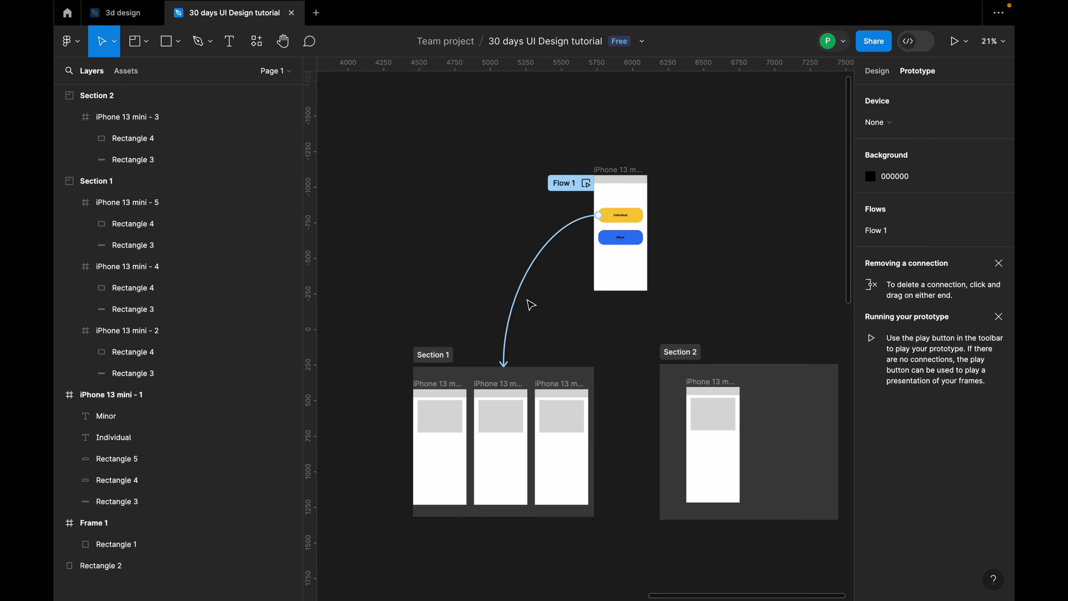
pyautogui.click(507, 331)
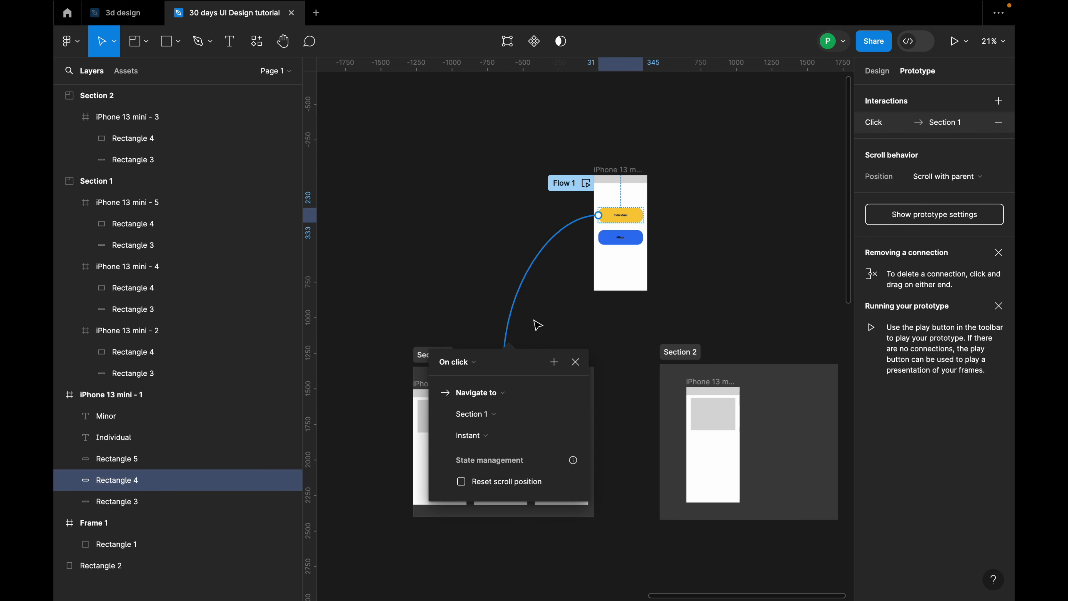
pyautogui.click(553, 282)
pyautogui.press('super+z')
pyautogui.press('super+z')
pyautogui.click(708, 256)
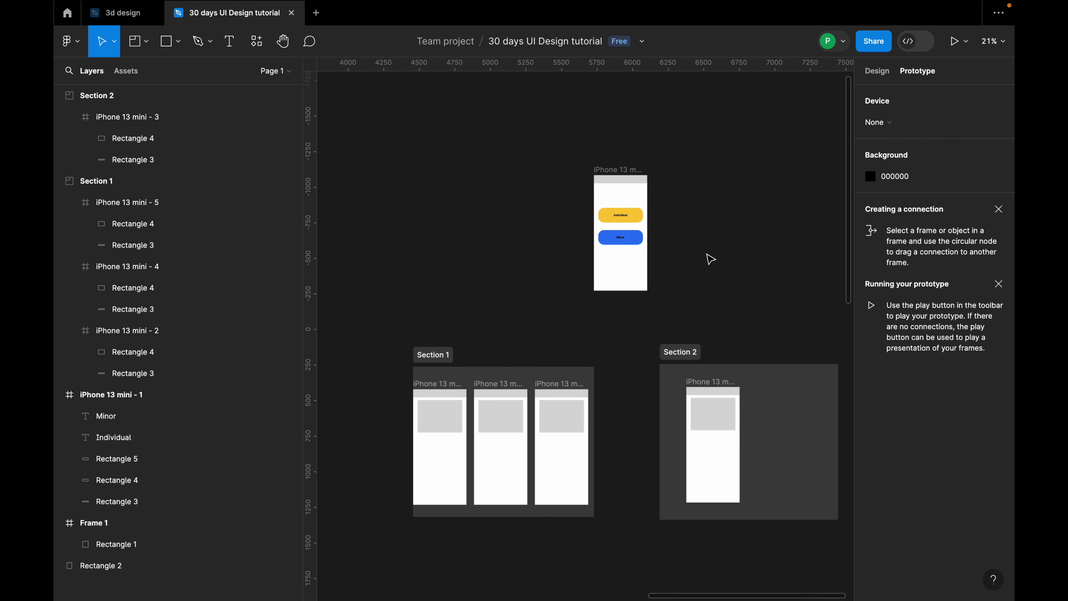
# Step: Connect the yellow "Individual" rectangle to Section 1 with an on-click, instant Navigate to interaction
pyautogui.click(643, 214)
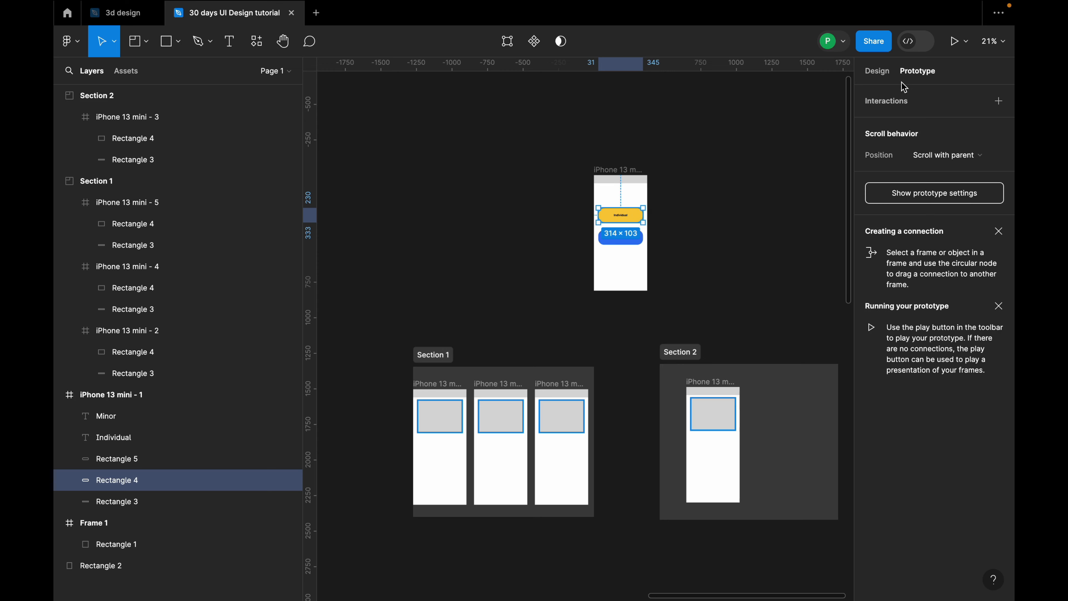
pyautogui.hotkey('shift', '2')
pyautogui.scroll(3, 704, 262)
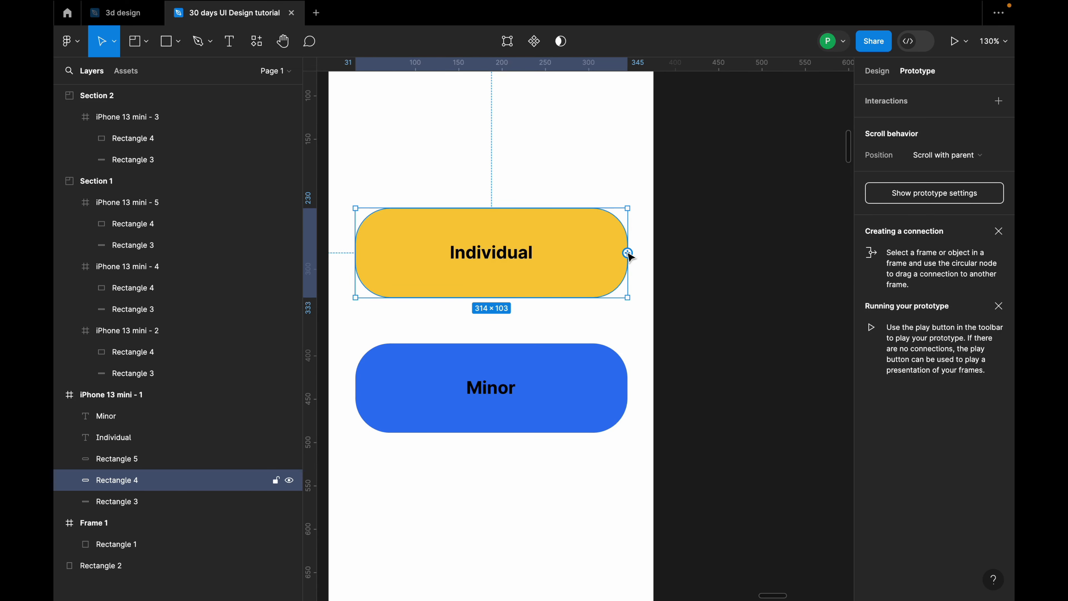
pyautogui.moveTo(628, 253); pyautogui.dragTo(580, 490)
pyautogui.scroll(-5, 813, 334)
pyautogui.scroll(-5, 512, 308)
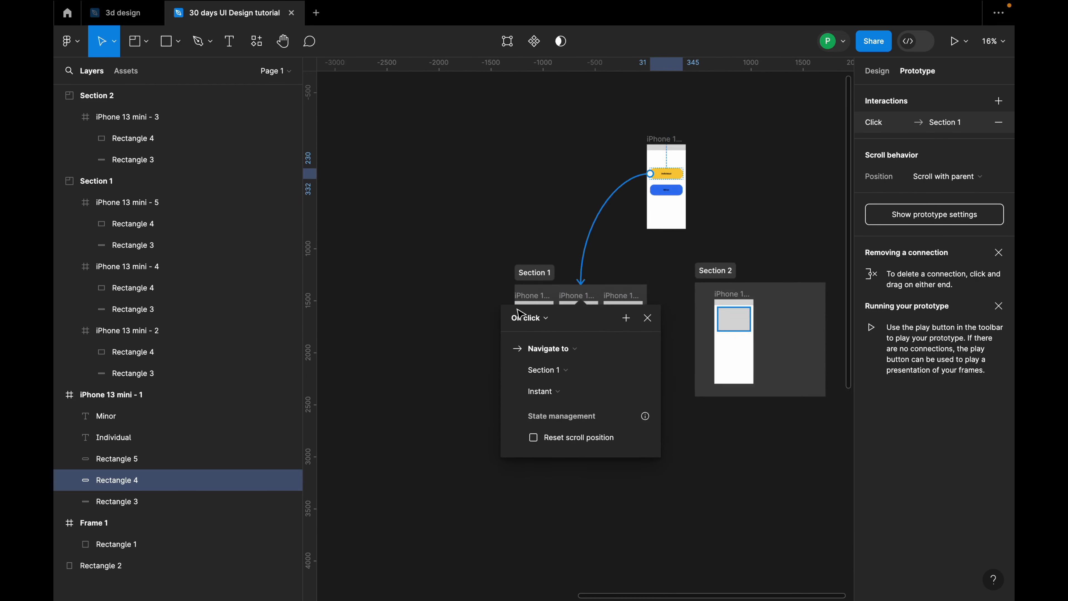
# Step: Connect the blue "Minor" rectangle to Section 2 with an on-click, instant Navigate to interaction
pyautogui.click(639, 219)
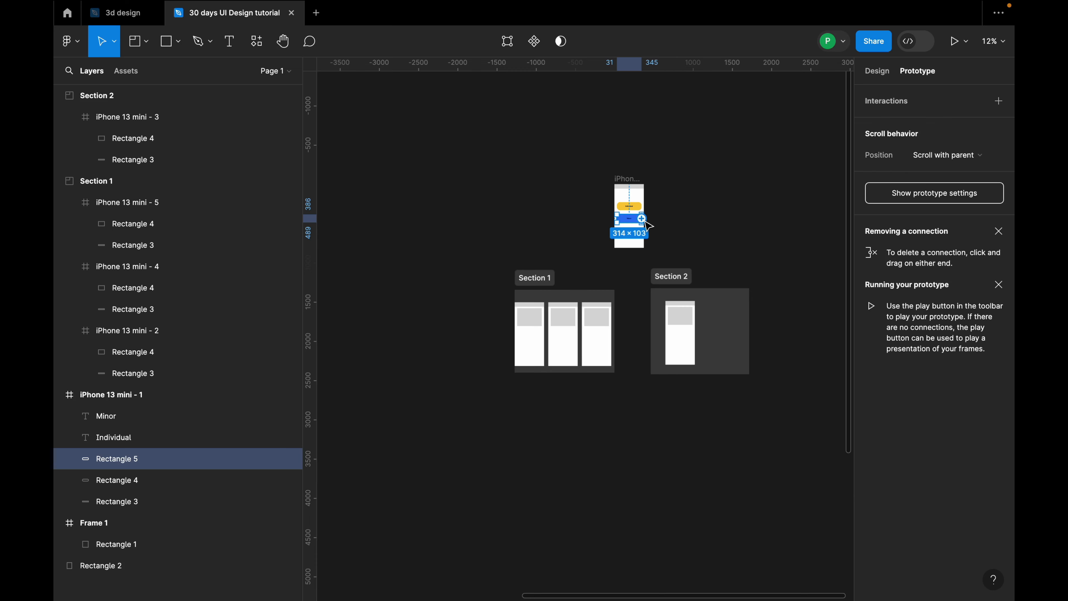
pyautogui.moveTo(642, 218); pyautogui.dragTo(724, 321)
pyautogui.scroll(2, 799, 320)
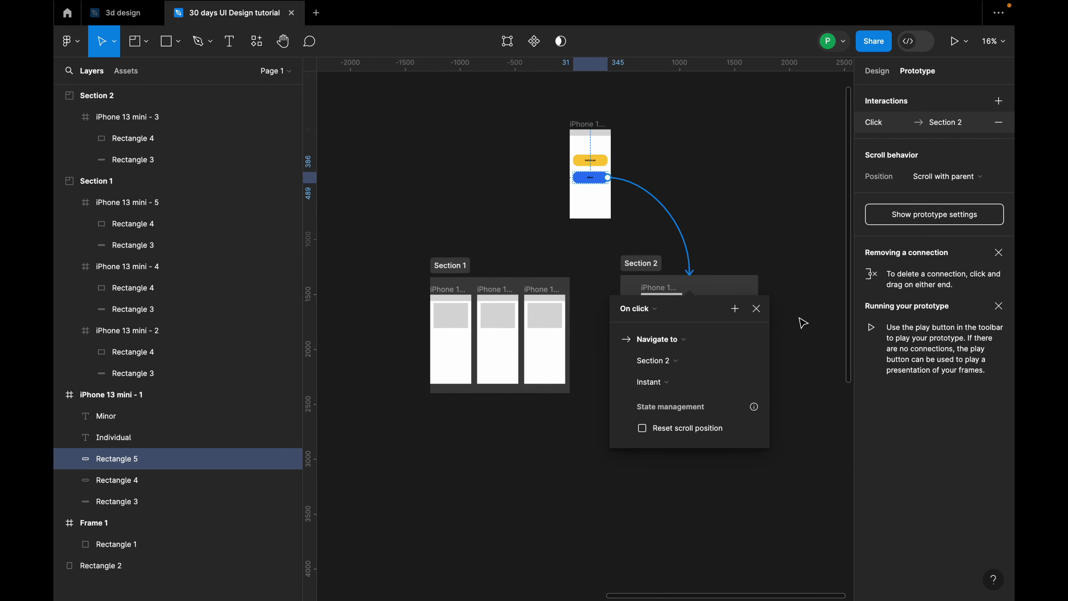
pyautogui.click(756, 311)
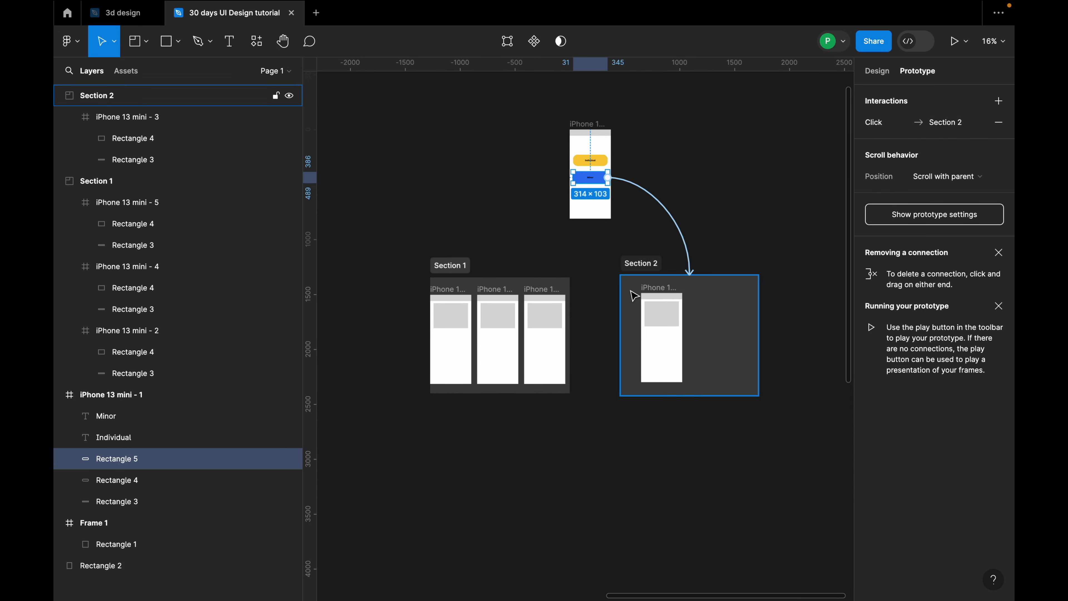
# Step: Open an inline prototype preview of the phone frame with the two buttons and move the preview window off the sections
pyautogui.click(574, 124)
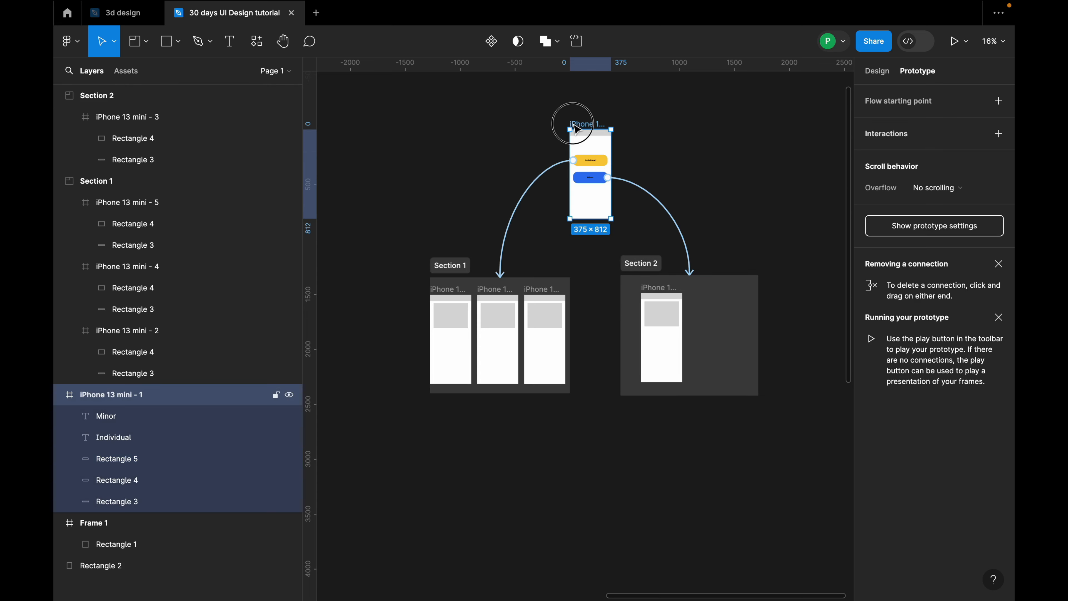
pyautogui.click(964, 41)
pyautogui.click(955, 89)
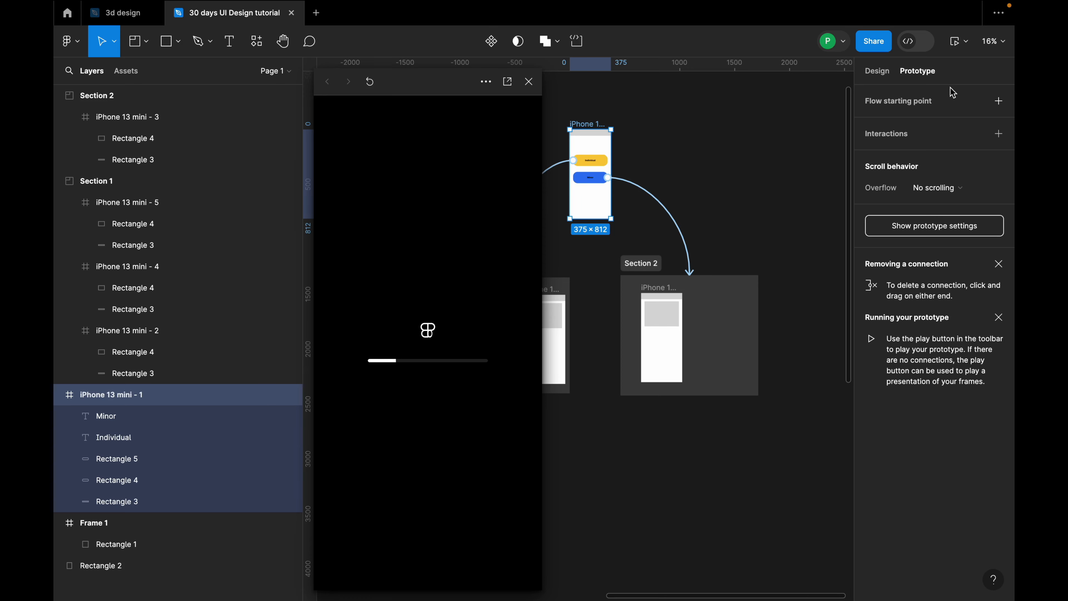
pyautogui.moveTo(453, 90); pyautogui.dragTo(352, 80)
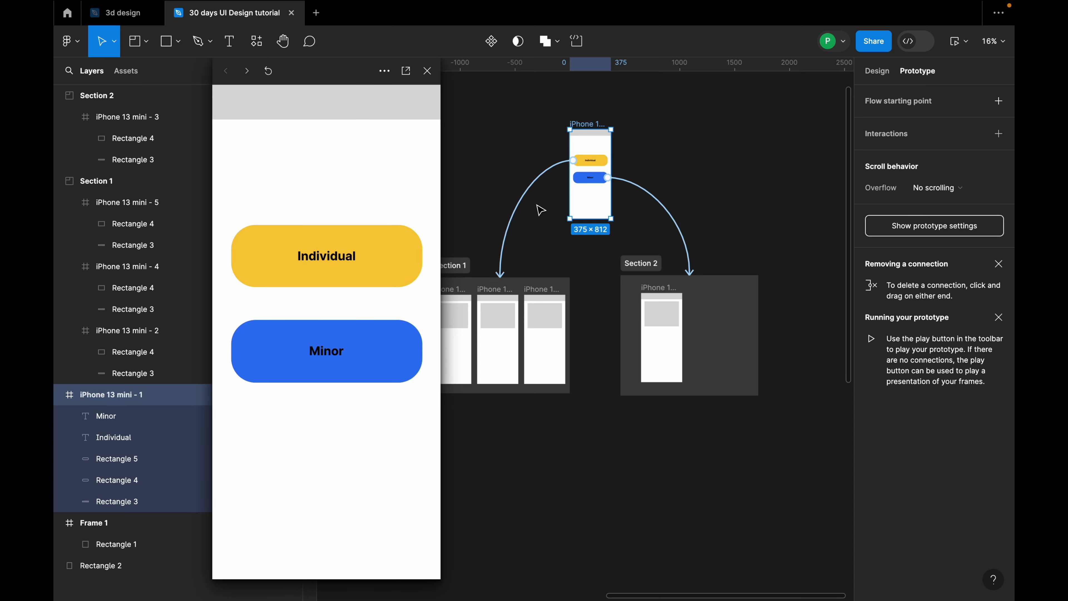
# Step: Test the "Individual" button in the preview and compare the screen it opens with the phone frames in Section 1
pyautogui.click(390, 248)
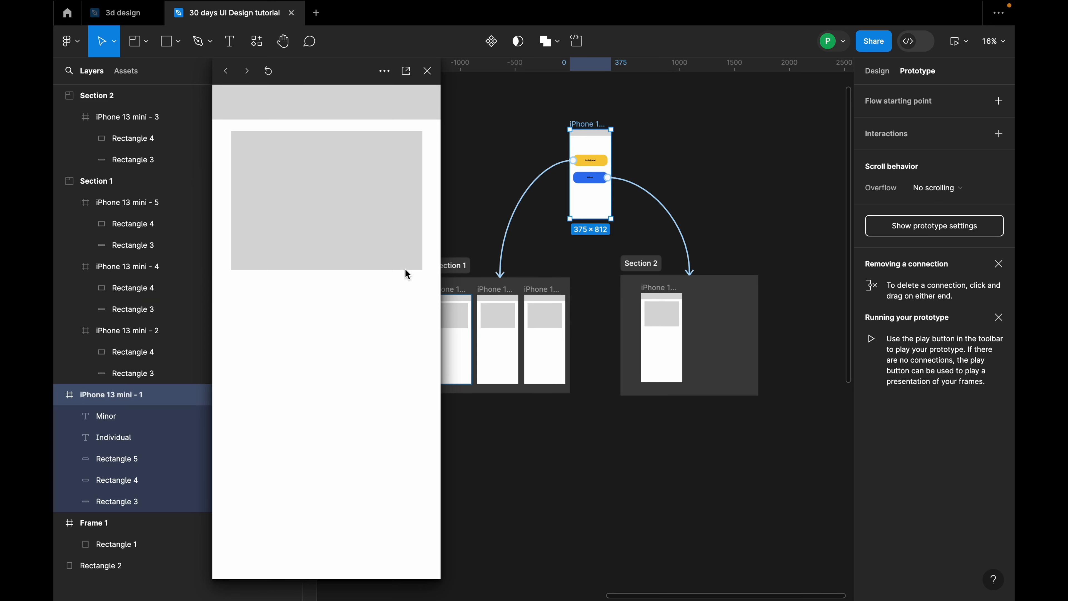
pyautogui.scroll(-3, 700, 295)
pyautogui.scroll(5, 527, 348)
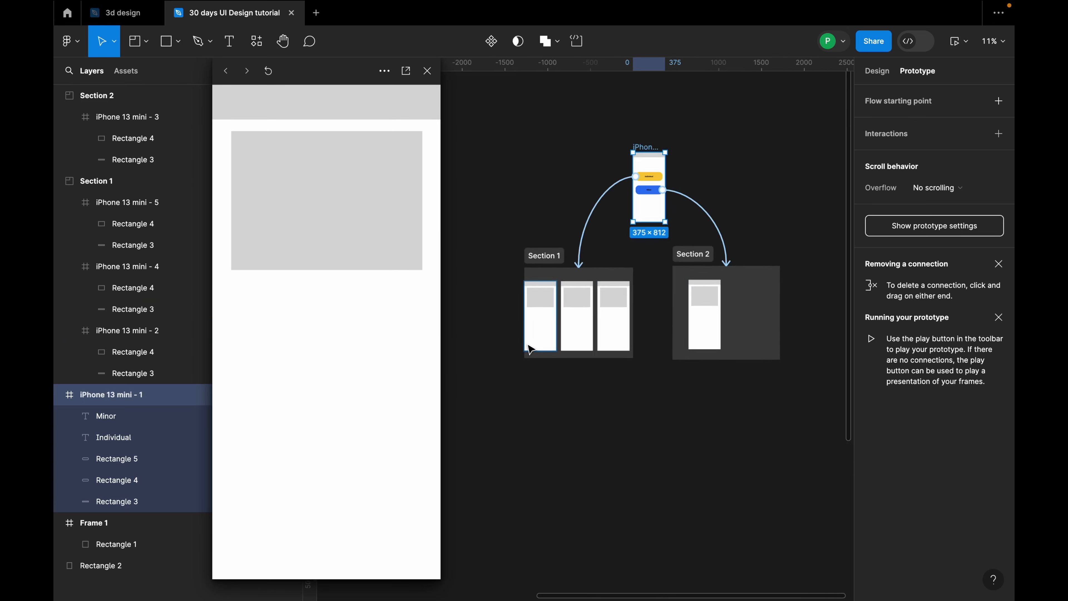
pyautogui.scroll(4, 554, 238)
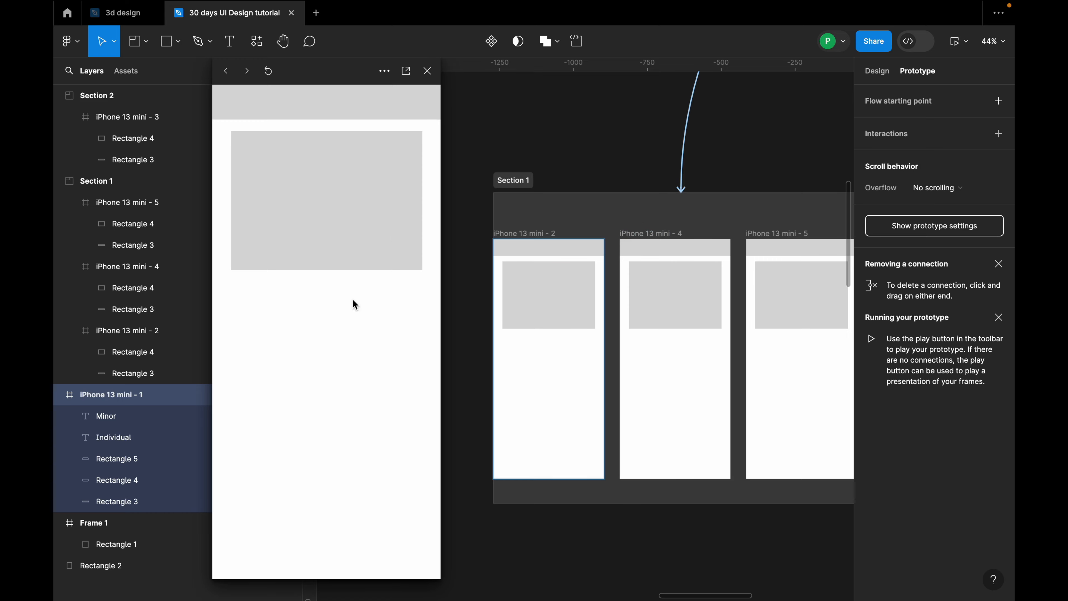
# Step: Change the fill of the phone frame in Section 2 from white to a near-black color
pyautogui.scroll(-5, 470, 300)
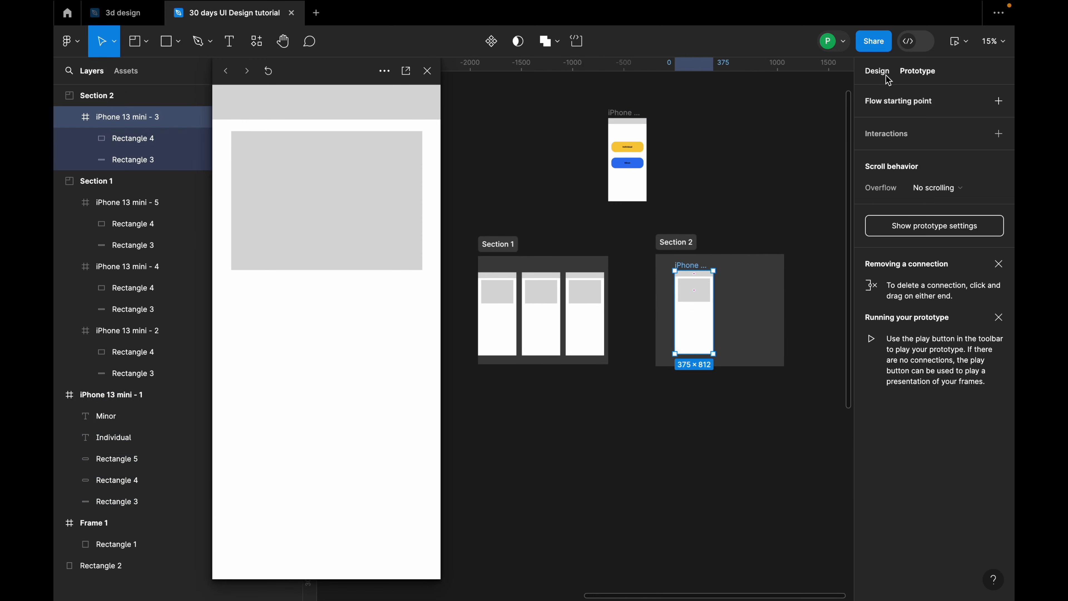
pyautogui.click(877, 70)
pyautogui.click(870, 408)
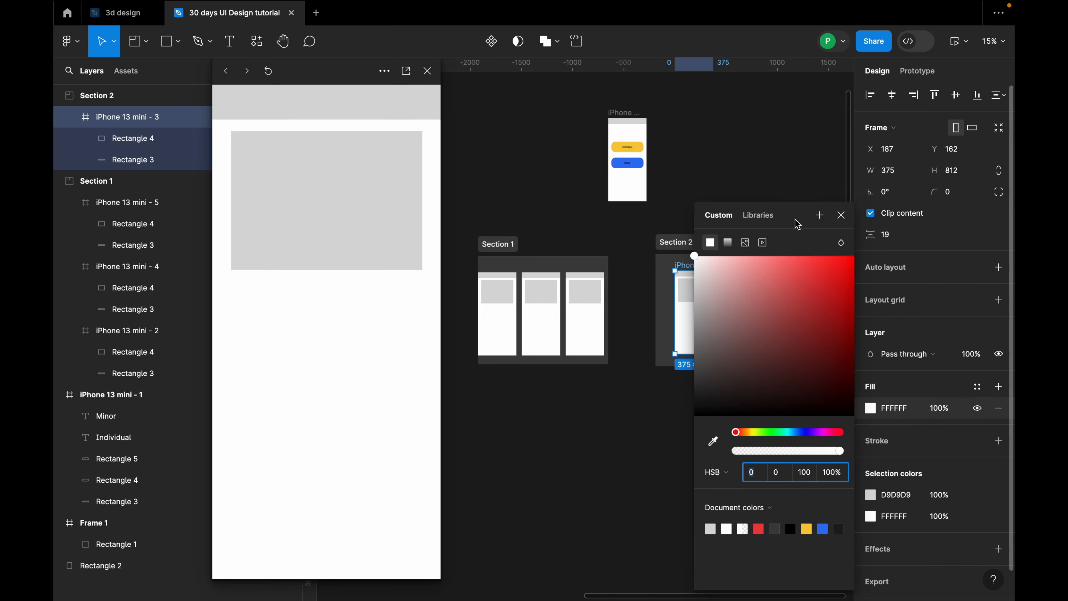
pyautogui.moveTo(798, 224); pyautogui.dragTo(896, 225)
pyautogui.moveTo(799, 269); pyautogui.dragTo(795, 406)
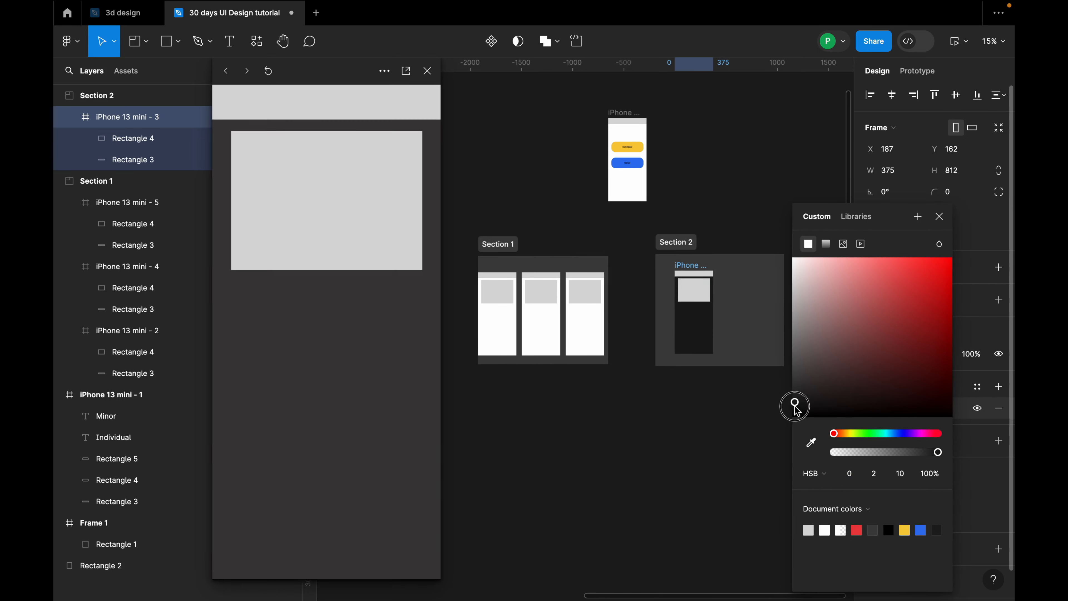
pyautogui.click(738, 202)
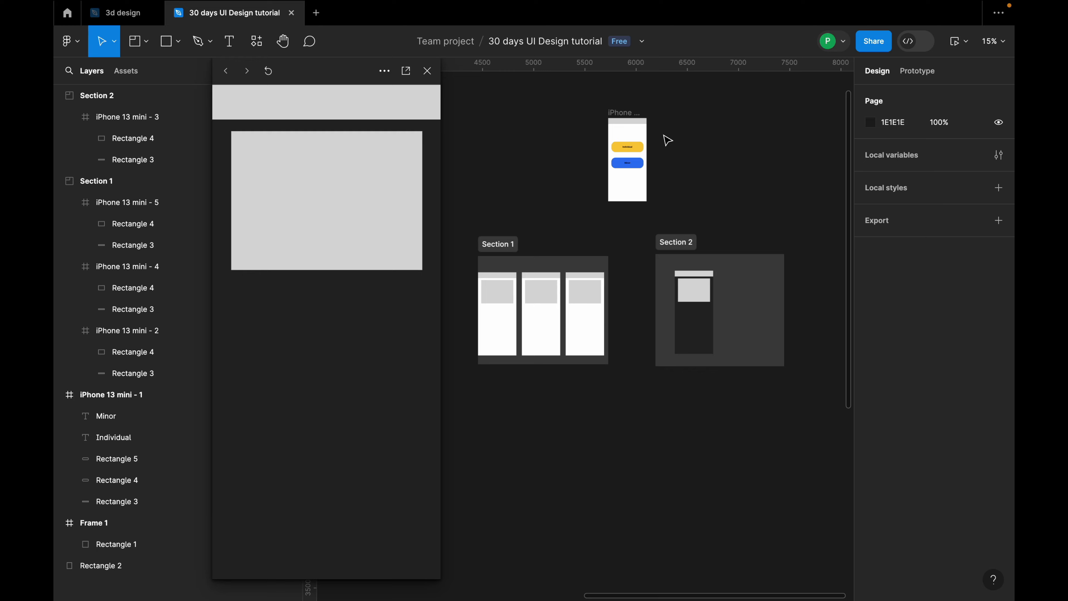
# Step: Test the "Minor" and "Individual" buttons in the prototype preview, restarting from the first phone frame, and close the preview
pyautogui.click(638, 115)
pyautogui.click(393, 349)
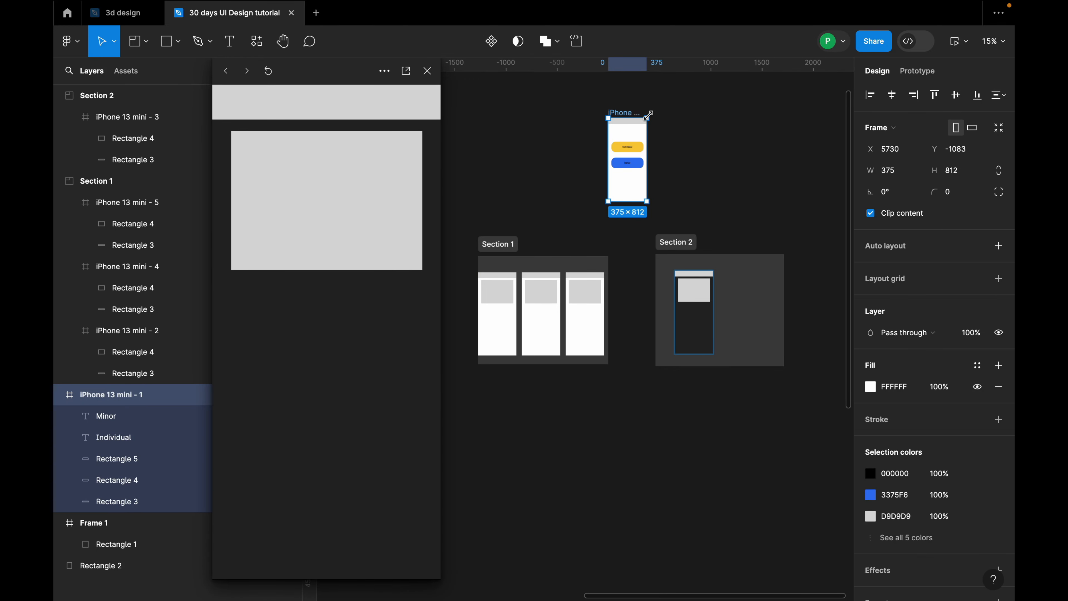
pyautogui.click(637, 147)
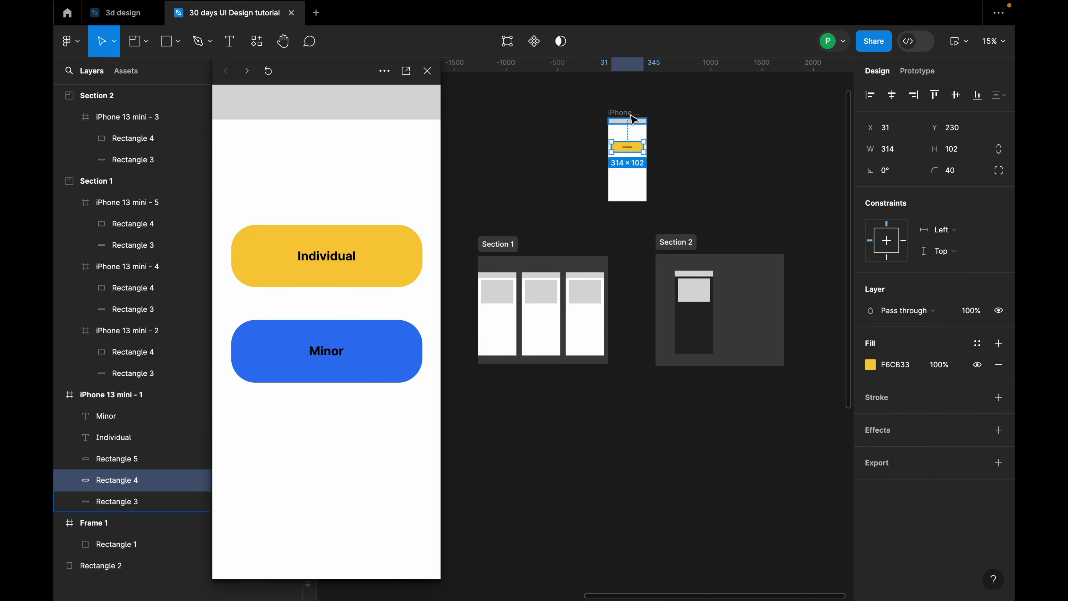
pyautogui.click(629, 113)
pyautogui.click(393, 250)
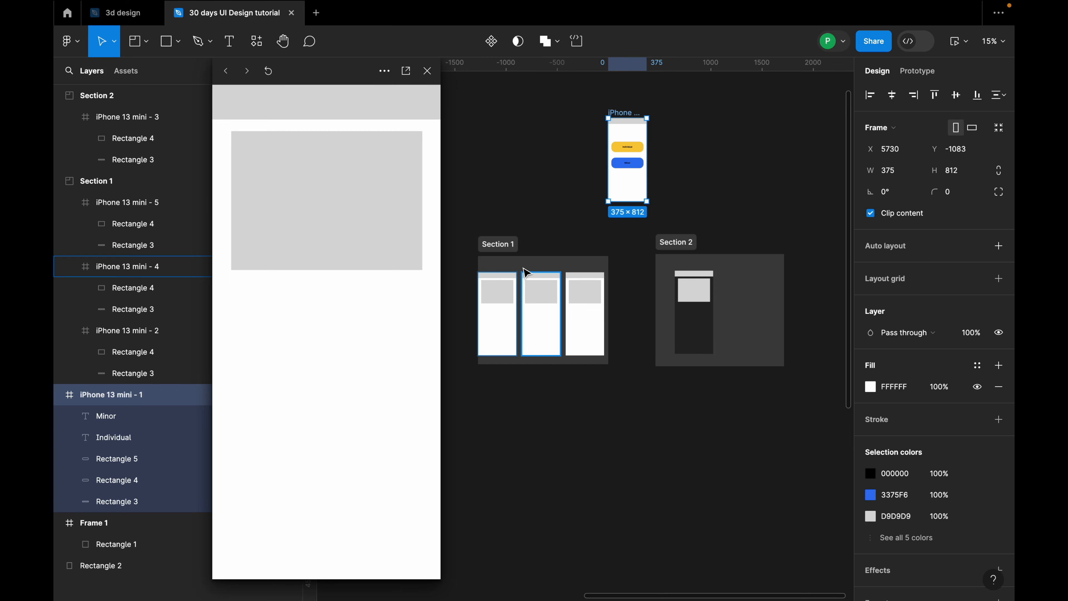
pyautogui.click(427, 71)
# Step: Draw a slice of about 1367 × 1249 around the whole of Section 1 and its label
pyautogui.scroll(3, 647, 219)
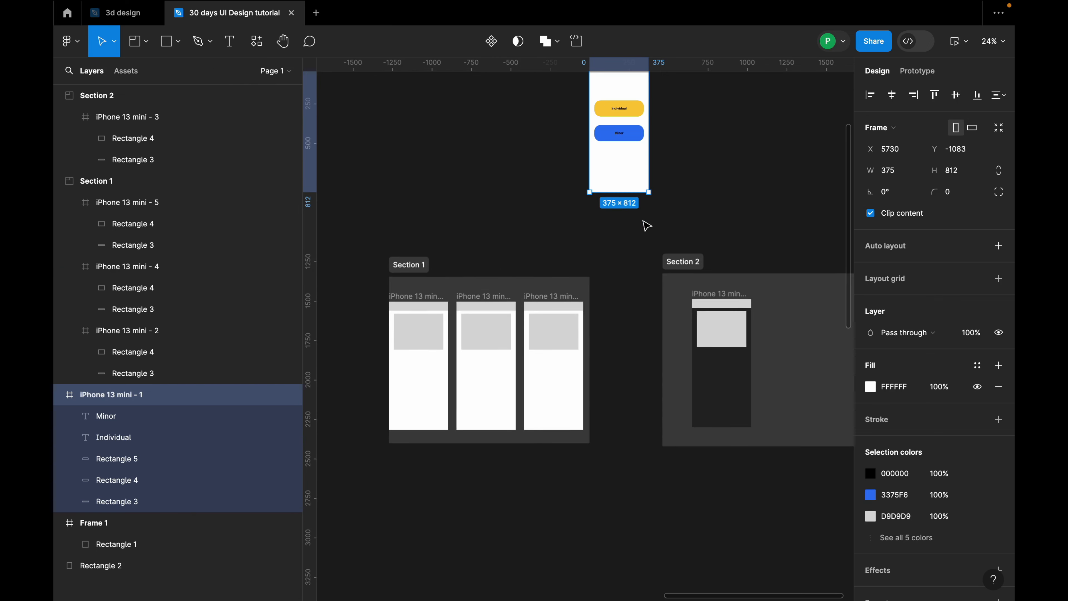
pyautogui.scroll(-3, 646, 225)
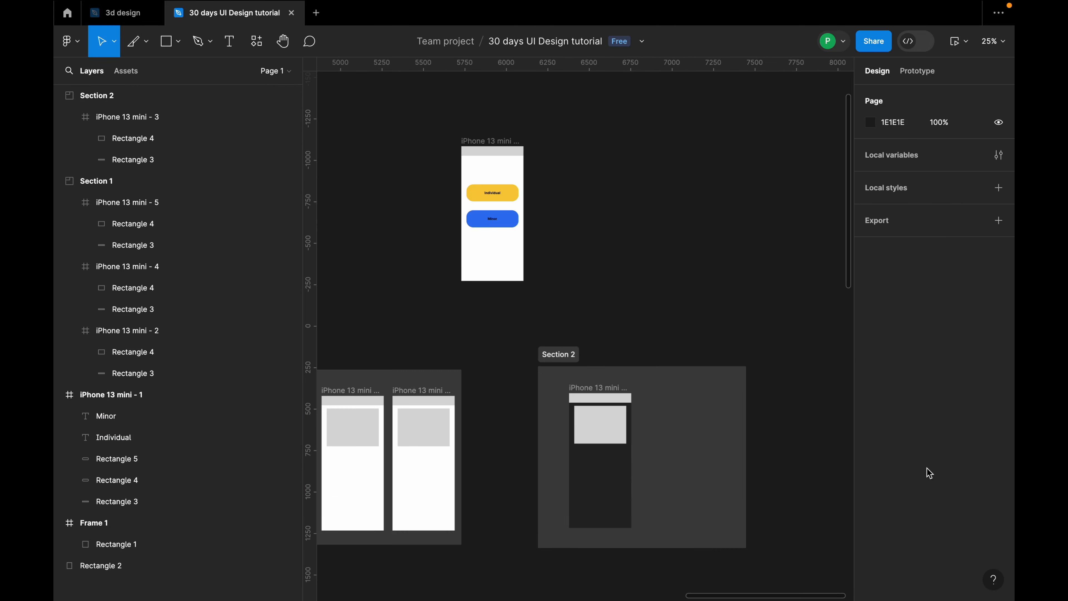
pyautogui.scroll(-5, 720, 420)
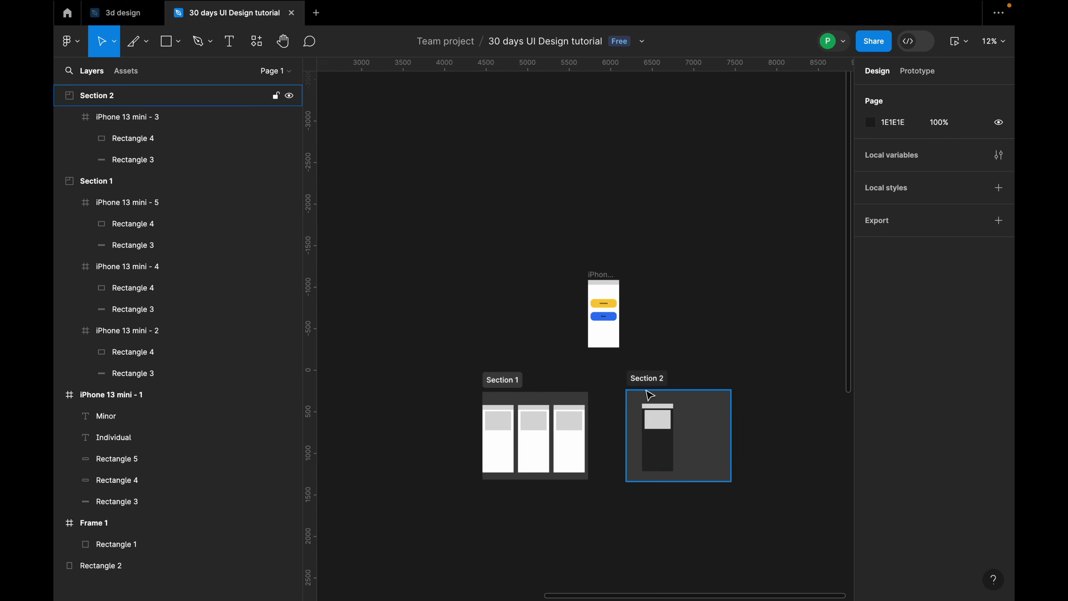
pyautogui.scroll(5, 693, 345)
pyautogui.click(146, 41)
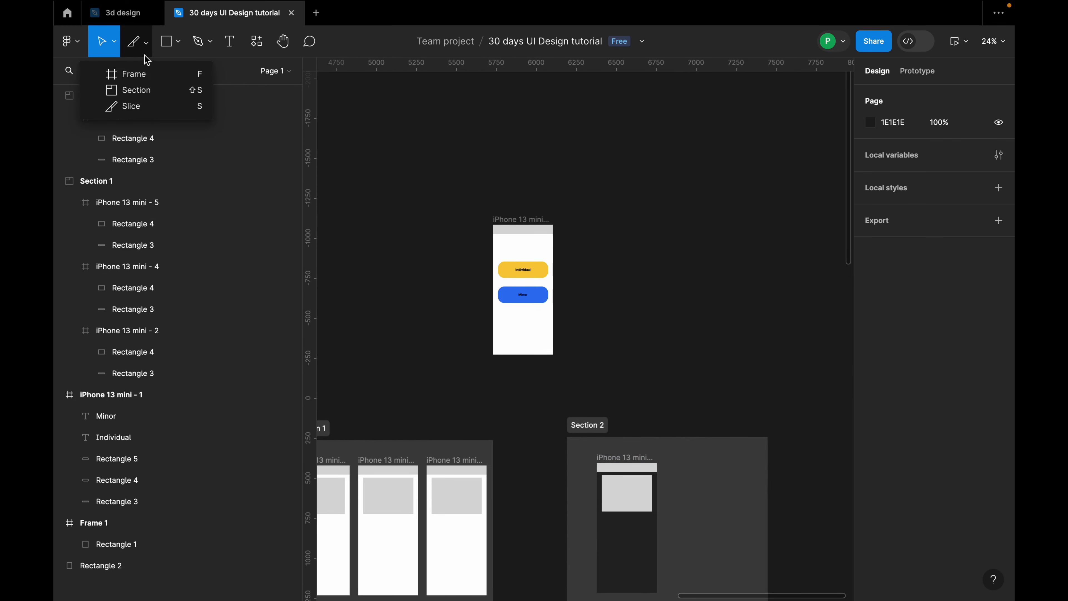
pyautogui.click(133, 107)
pyautogui.scroll(-3, 548, 289)
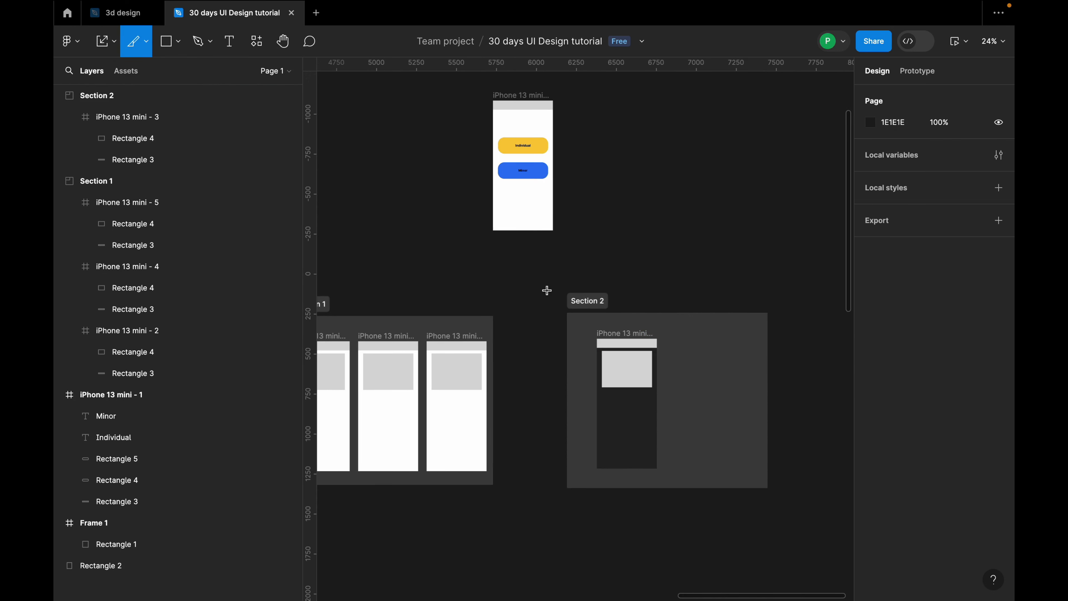
pyautogui.scroll(2, 389, 403)
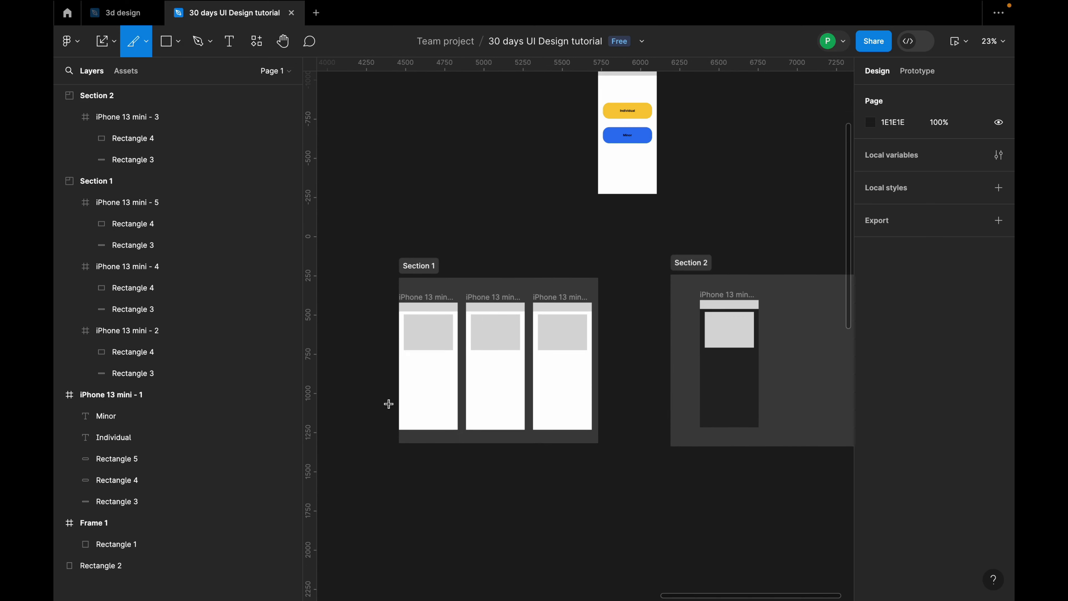
pyautogui.scroll(1, 386, 400)
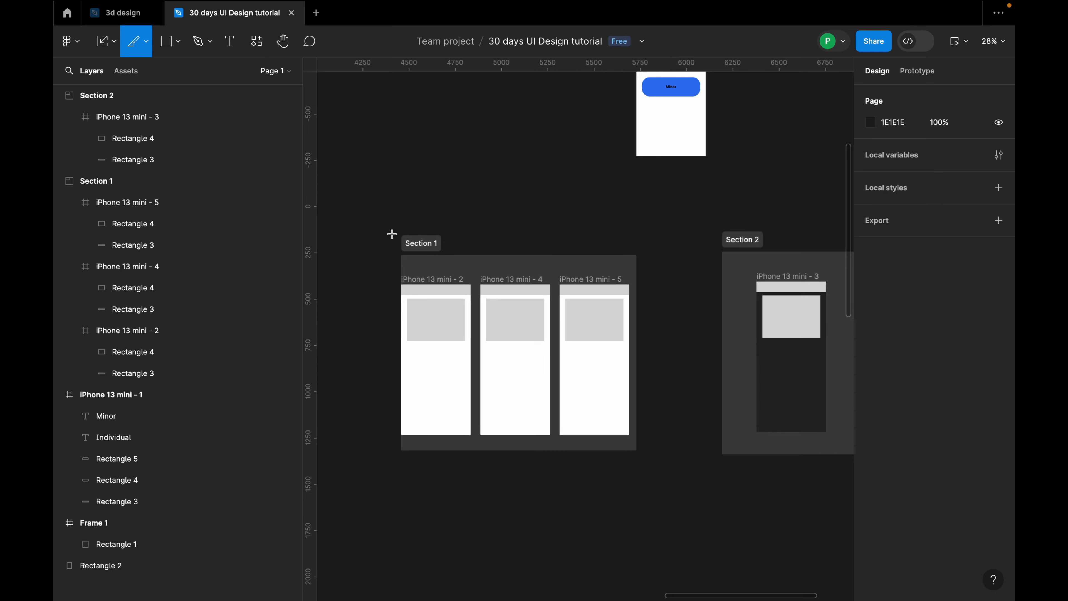
pyautogui.moveTo(391, 233); pyautogui.dragTo(644, 465)
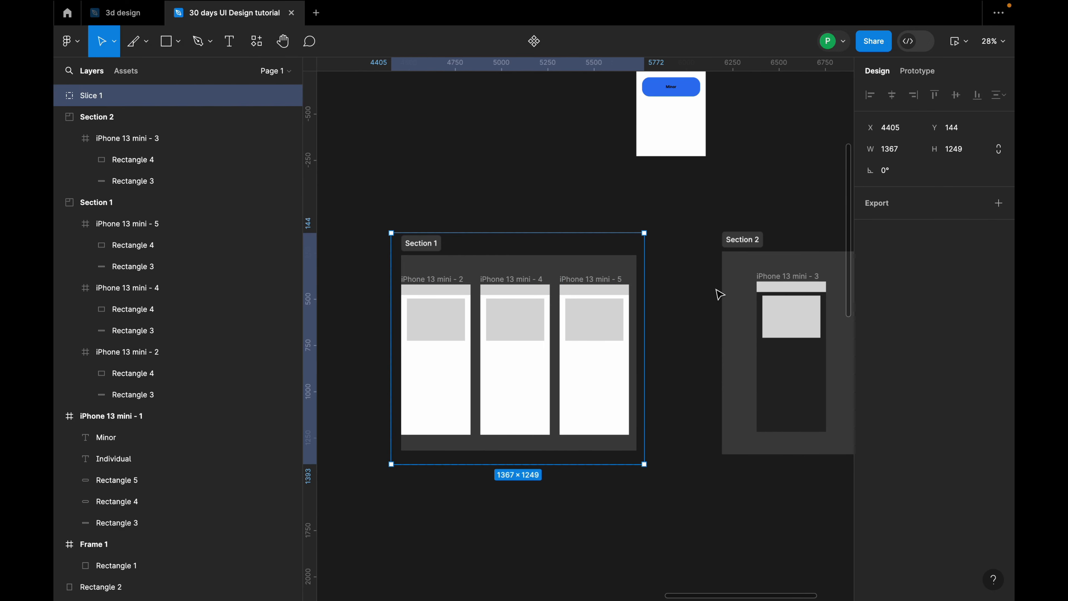
# Step: Add a PNG export setting at 2x scale to the slice and show its export preview
pyautogui.click(998, 204)
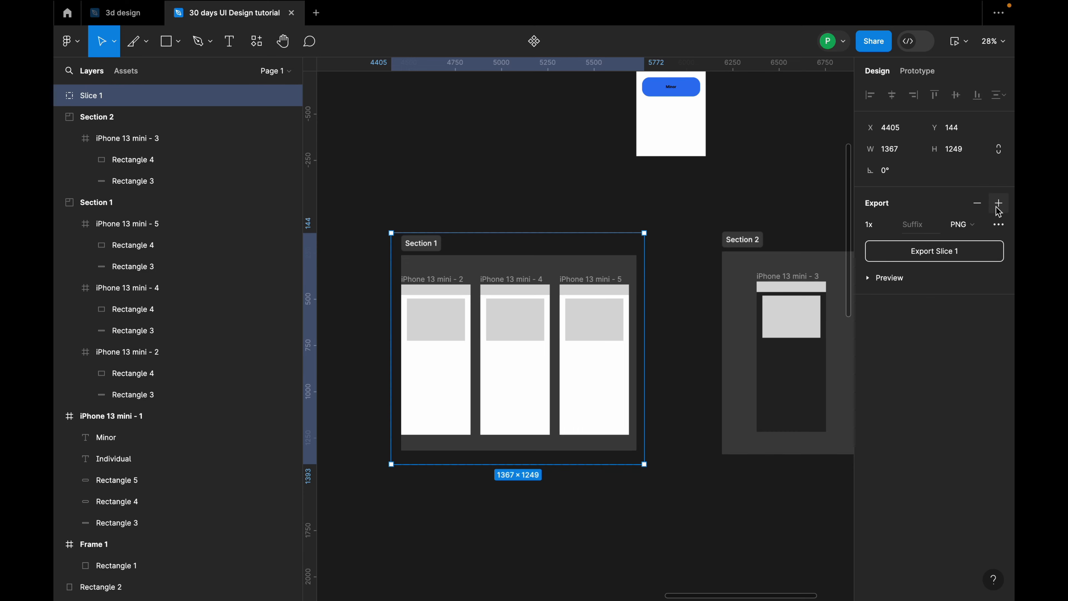
pyautogui.click(888, 228)
pyautogui.click(887, 224)
pyautogui.click(888, 226)
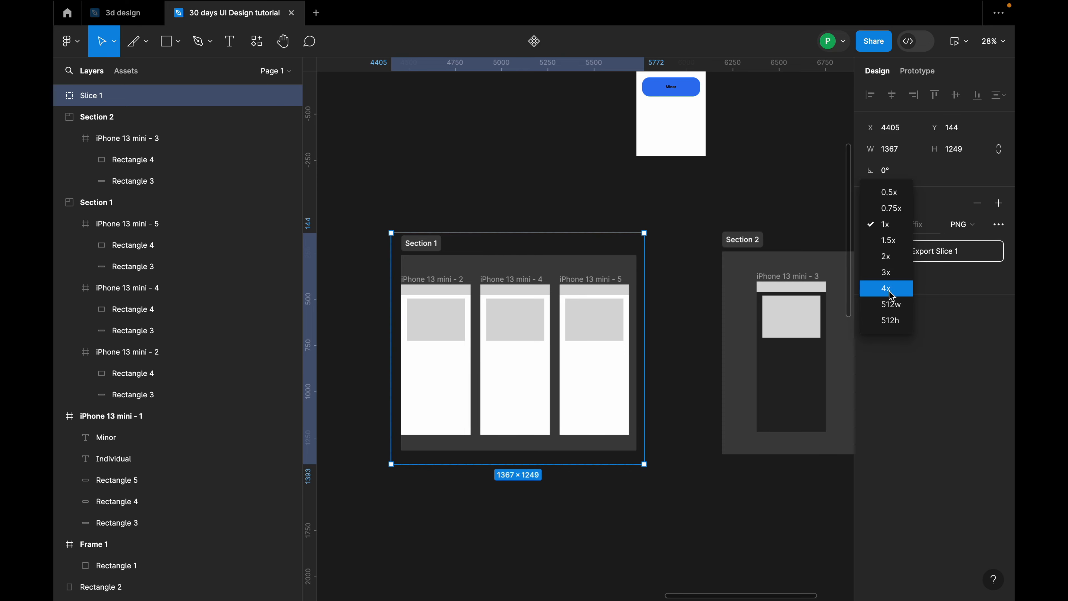
pyautogui.click(885, 256)
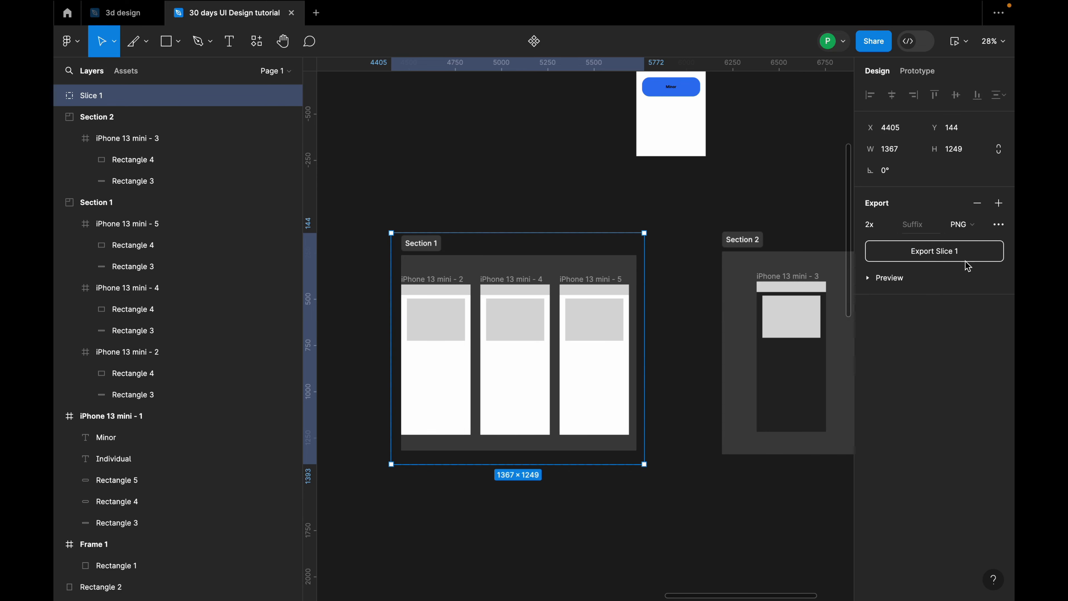
pyautogui.click(877, 282)
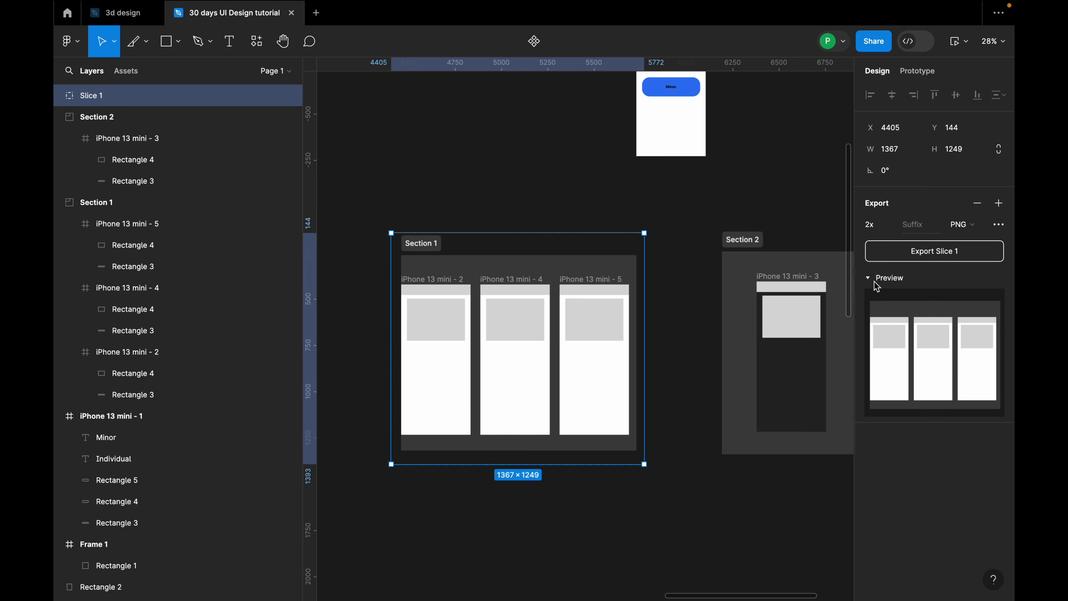
# Step: Export the slice to Downloads as Slice 1.png, replacing the existing file, and restore the full-screen window
pyautogui.click(939, 255)
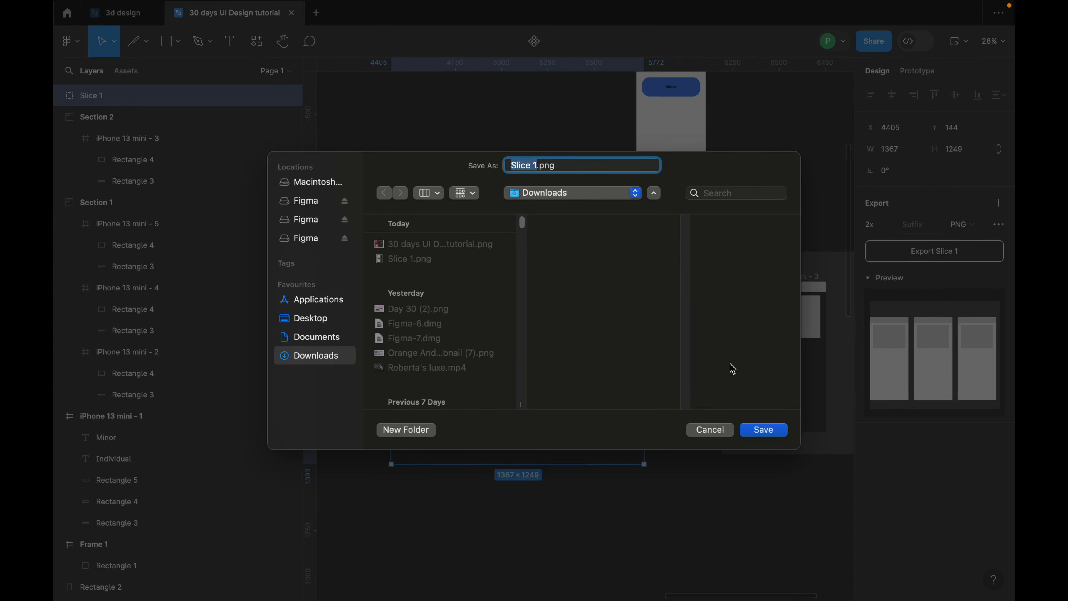
pyautogui.click(764, 431)
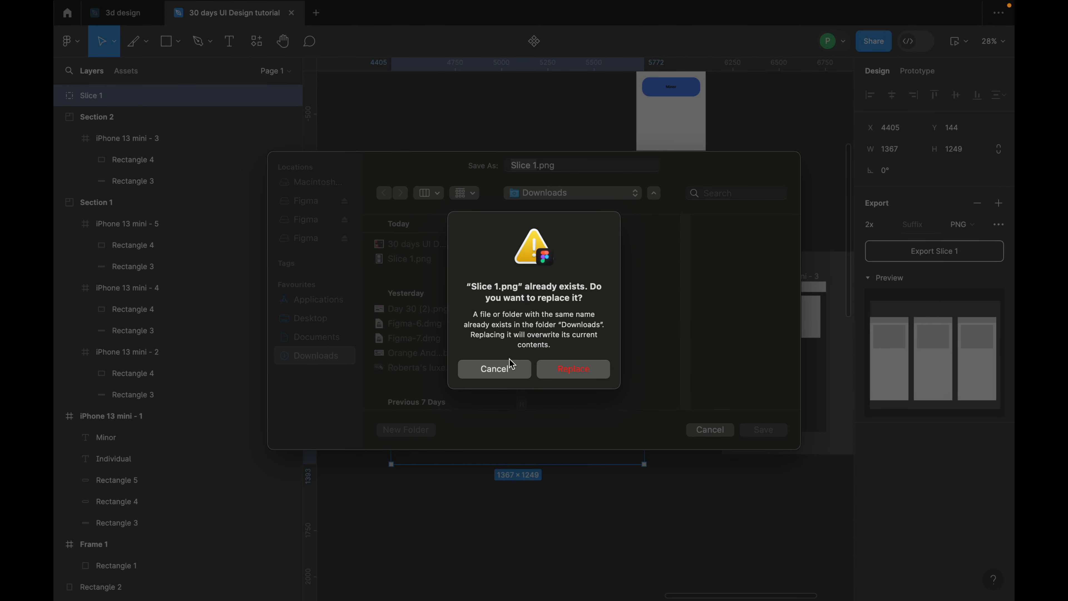
pyautogui.click(558, 371)
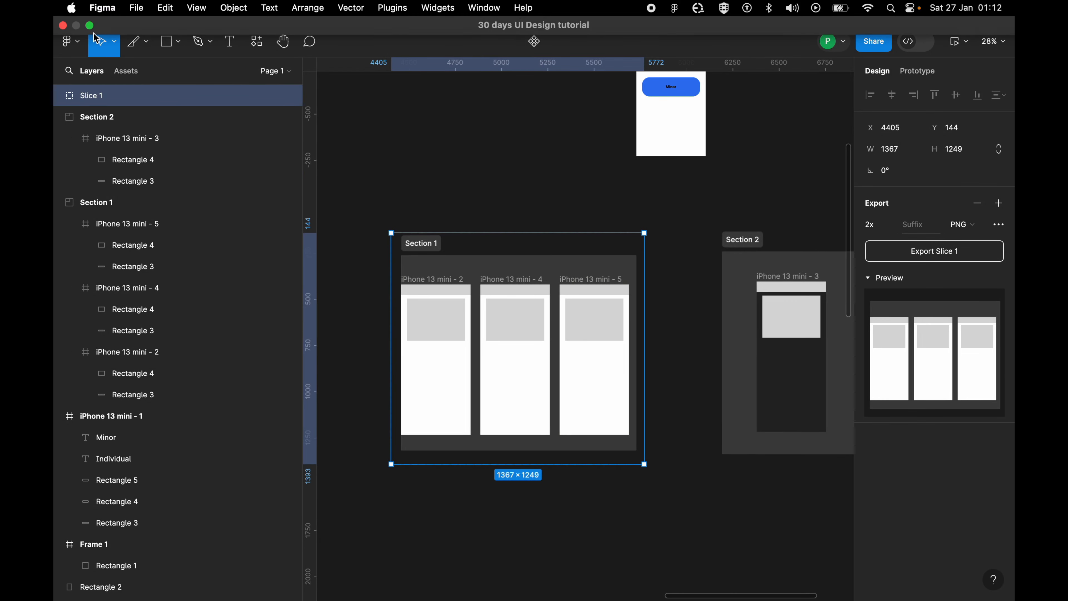
pyautogui.click(91, 26)
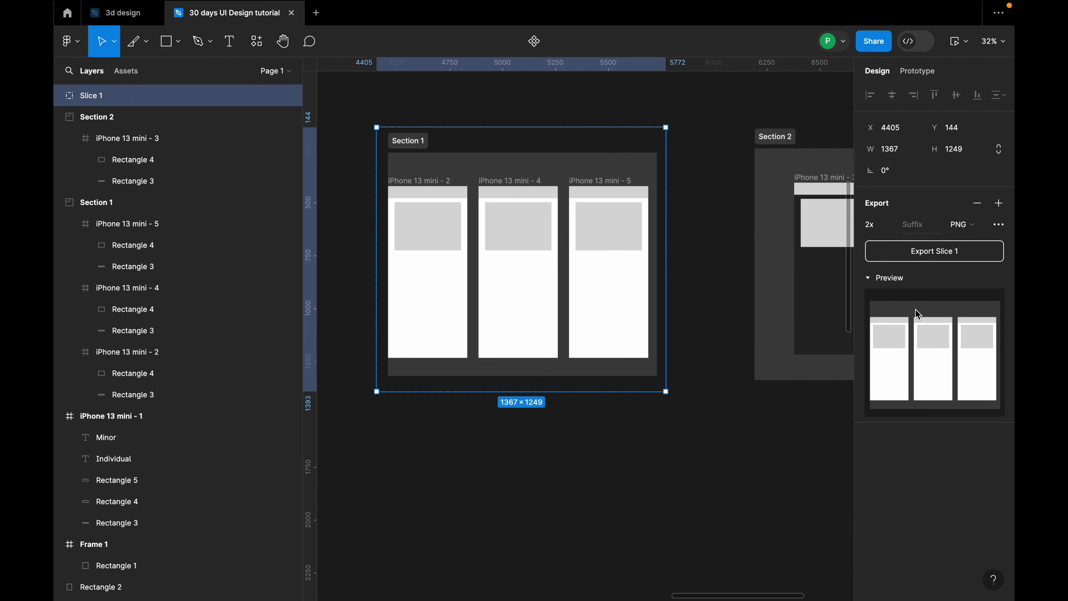
# Step: Export the slice again, saving it to the Desktop as Slice 1.png
pyautogui.click(929, 257)
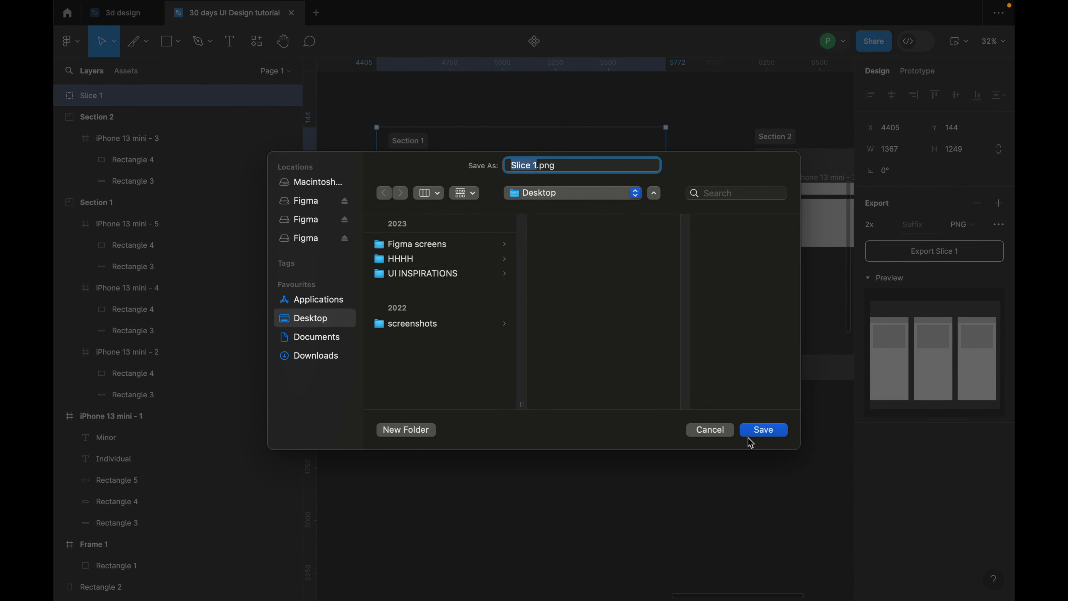
pyautogui.click(763, 429)
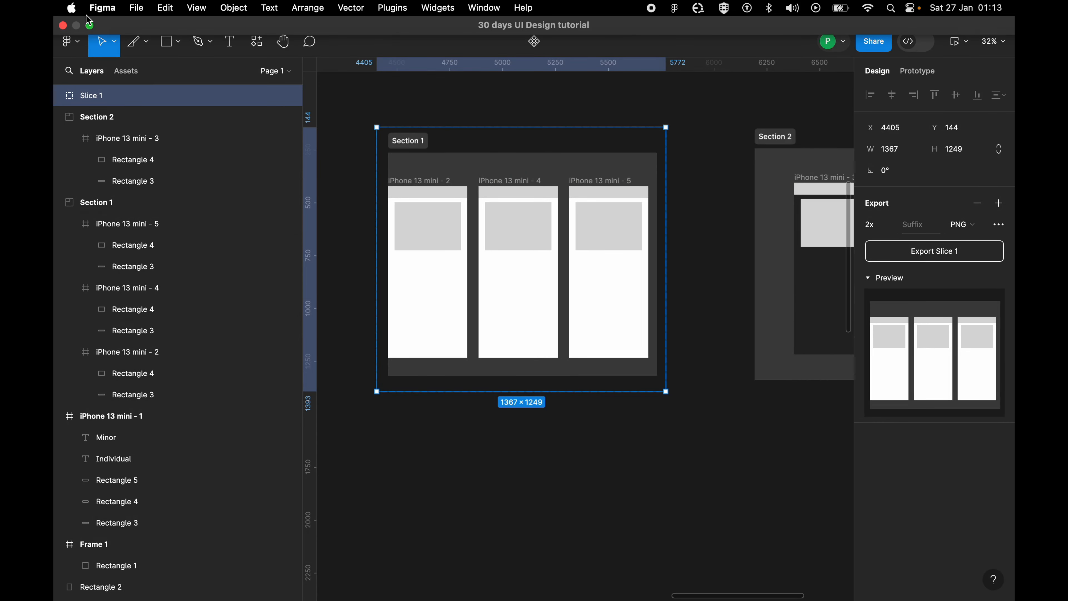
# Step: Uncover the desktop, place its Slice 1.png file onto the canvas and restore the full-screen window
pyautogui.click(90, 26)
pyautogui.moveTo(55, 19); pyautogui.dragTo(198, 25)
pyautogui.click(97, 41)
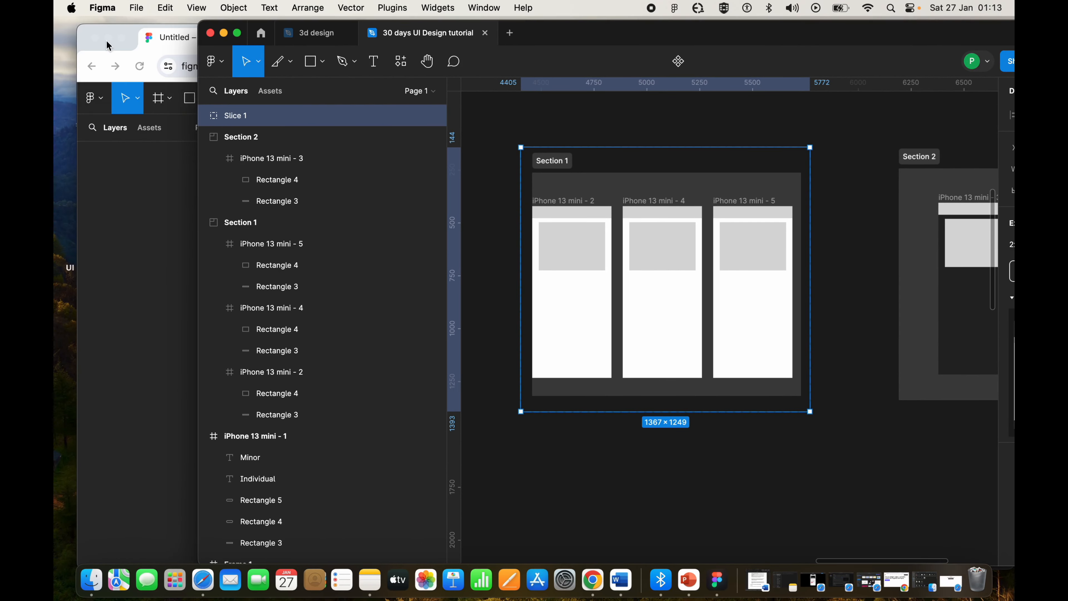
pyautogui.click(104, 37)
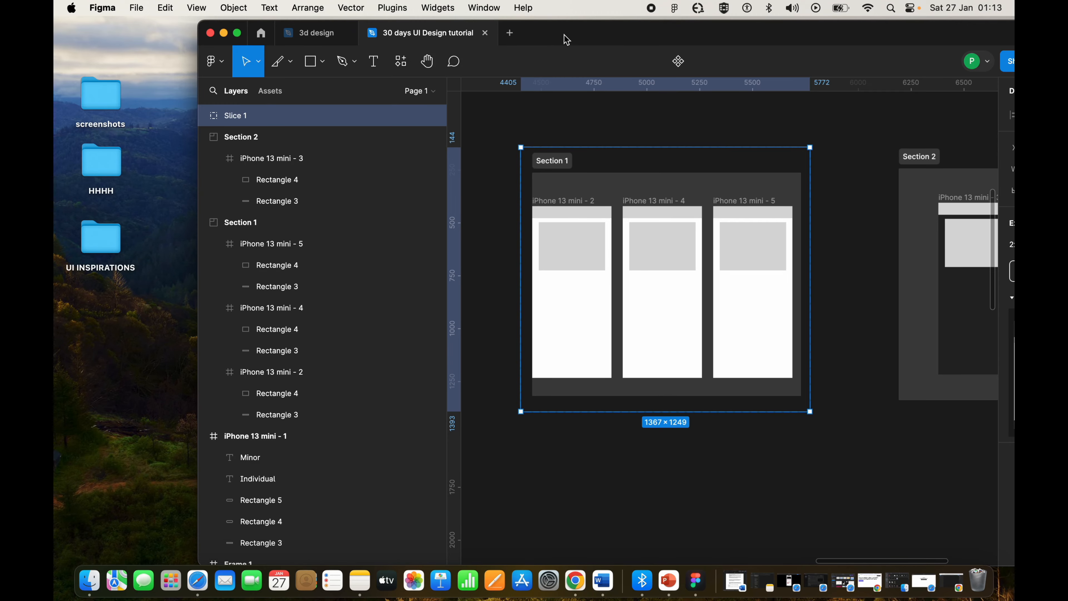
pyautogui.moveTo(565, 36); pyautogui.dragTo(306, 39)
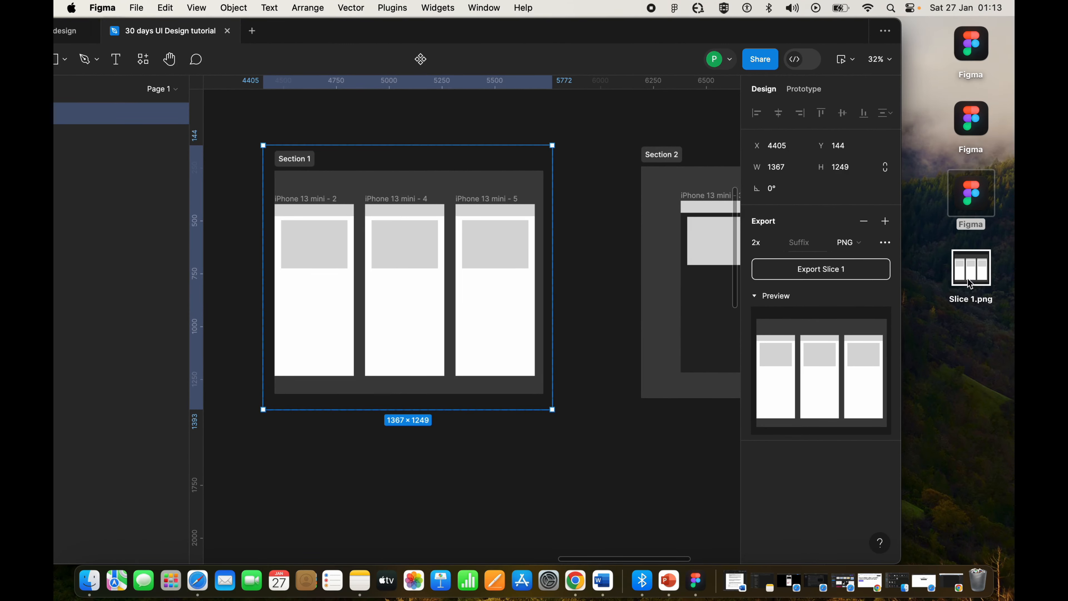
pyautogui.moveTo(969, 283); pyautogui.dragTo(591, 463)
pyautogui.doubleClick(300, 33)
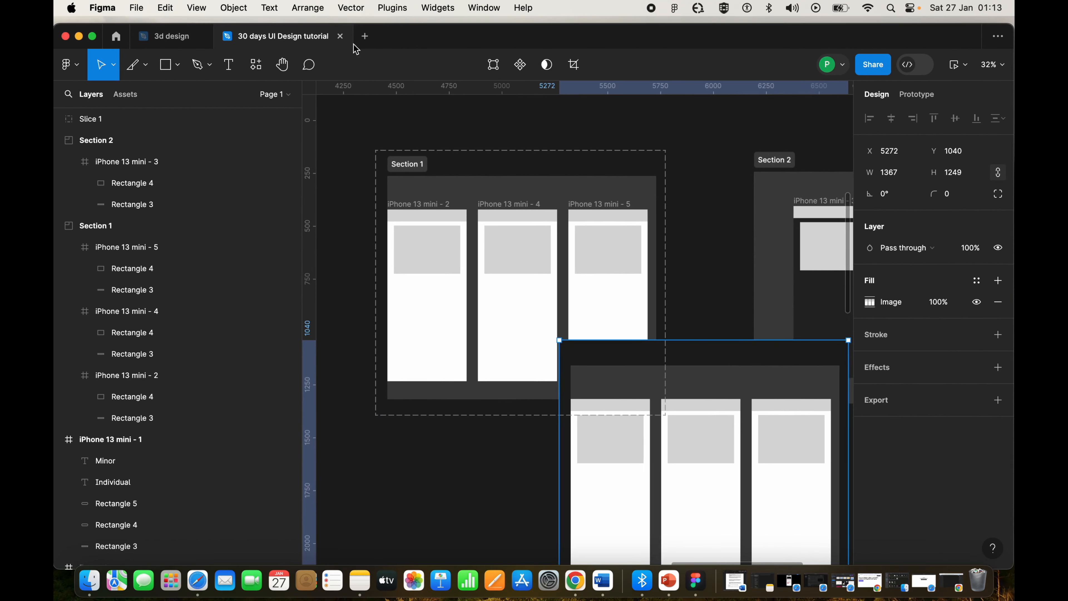
pyautogui.click(91, 36)
# Step: Move the placed Slice 1 image to the empty canvas left of Section 1, delete it and undo the deletion
pyautogui.scroll(-5, 629, 289)
pyautogui.moveTo(683, 350); pyautogui.dragTo(487, 270)
pyautogui.press('Delete')
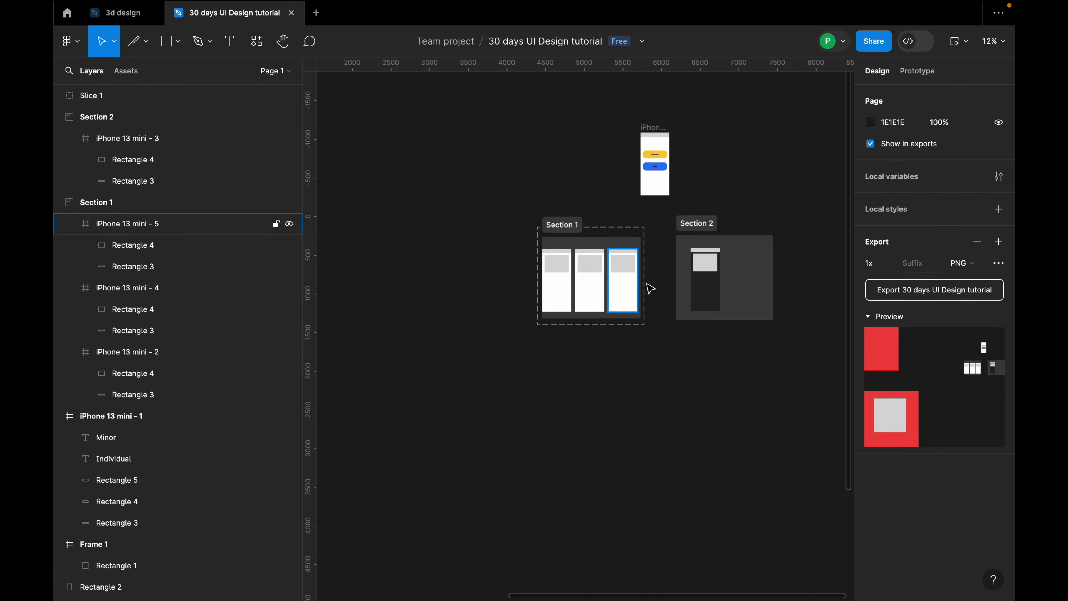
pyautogui.press('super+z')
pyautogui.scroll(-3, 488, 270)
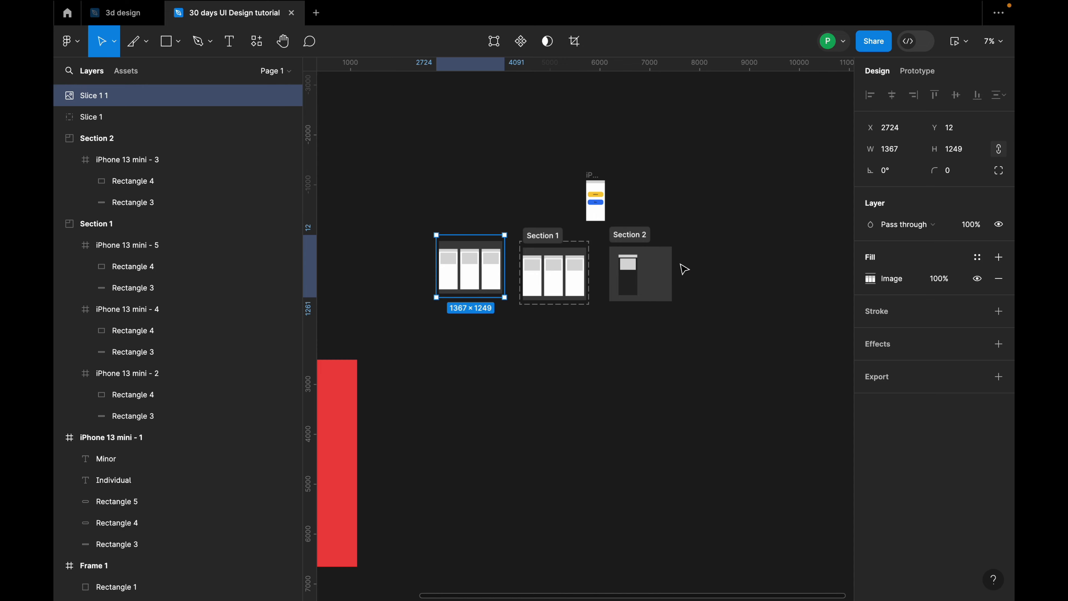
# Step: Draw a rectangle to the right of Section 2, level with the section's top and enlarged to about 2152 × 1464
pyautogui.hscroll(5, 681, 271)
pyautogui.click(178, 41)
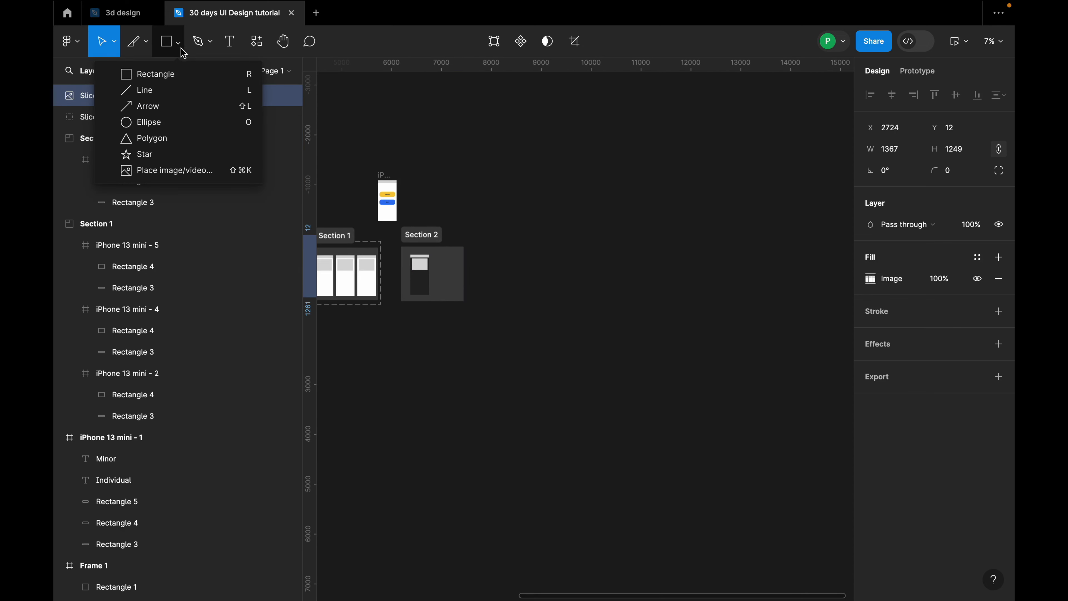
pyautogui.click(181, 77)
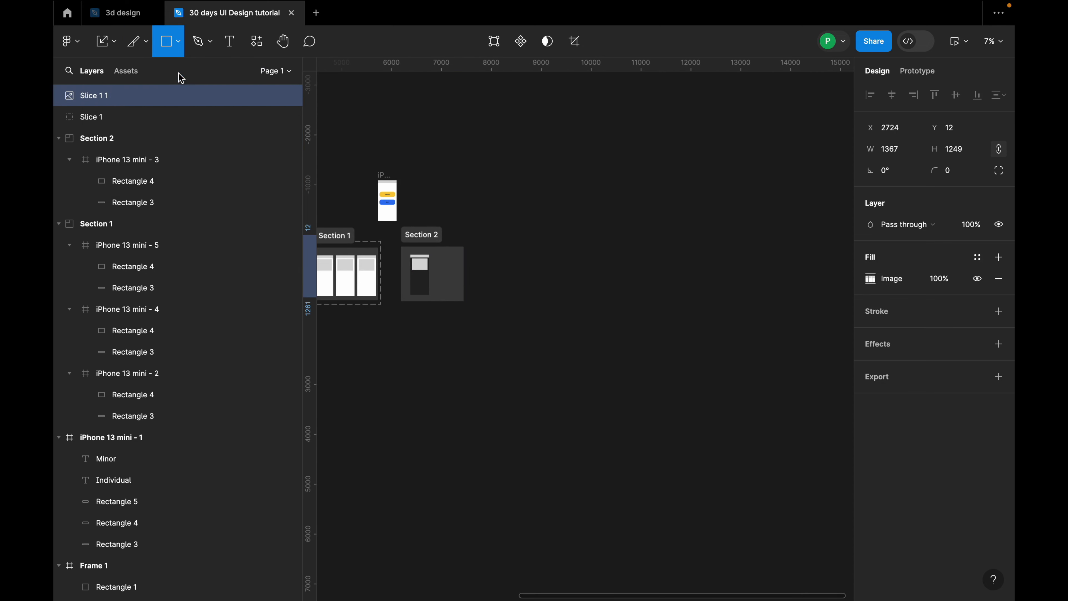
pyautogui.click(180, 49)
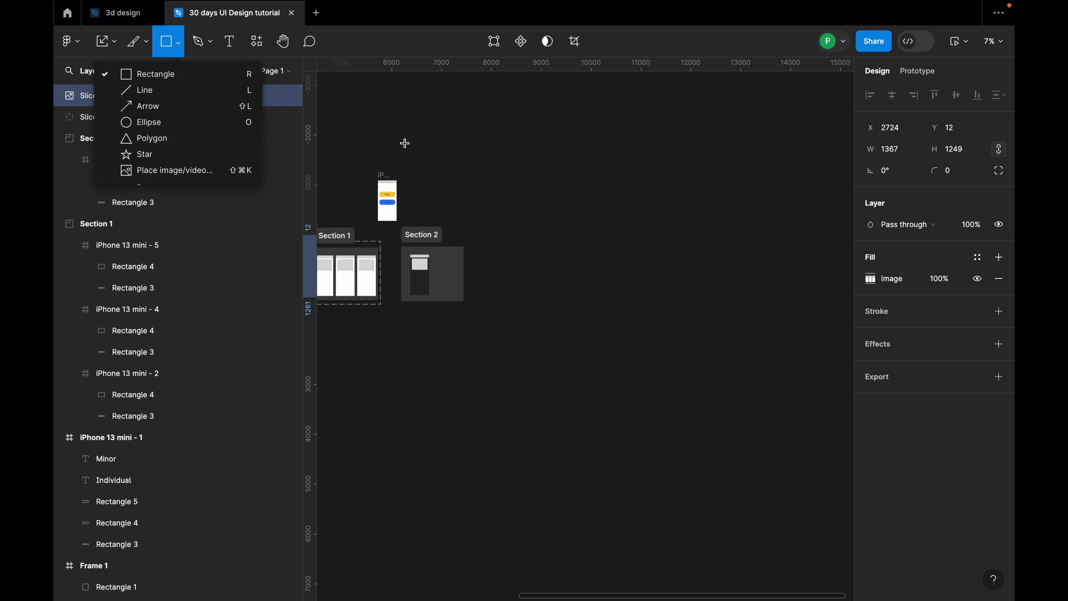
pyautogui.scroll(5, 542, 311)
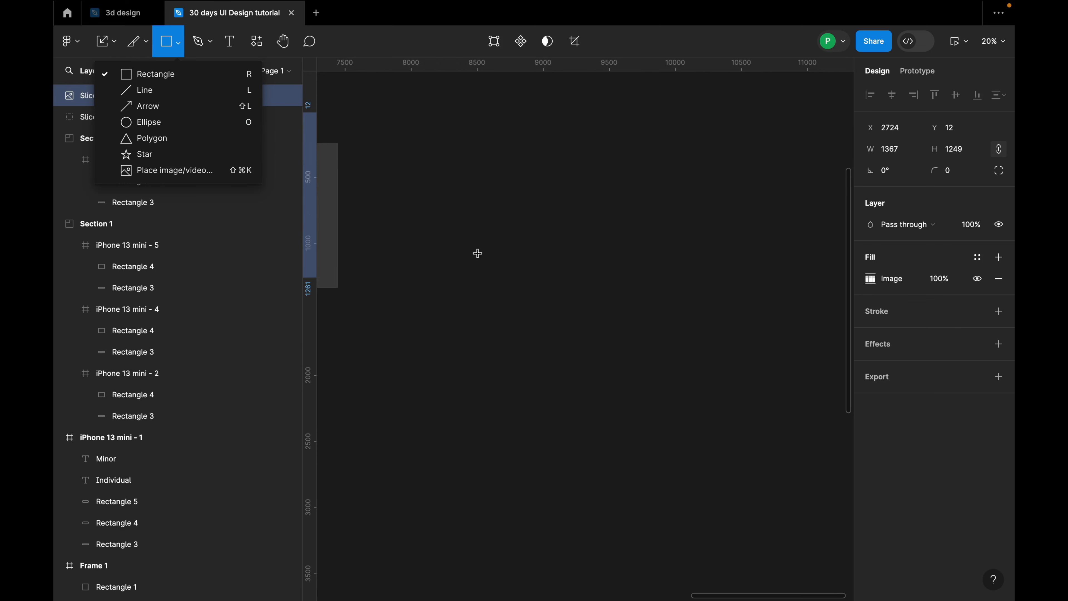
pyautogui.moveTo(450, 204); pyautogui.dragTo(622, 347)
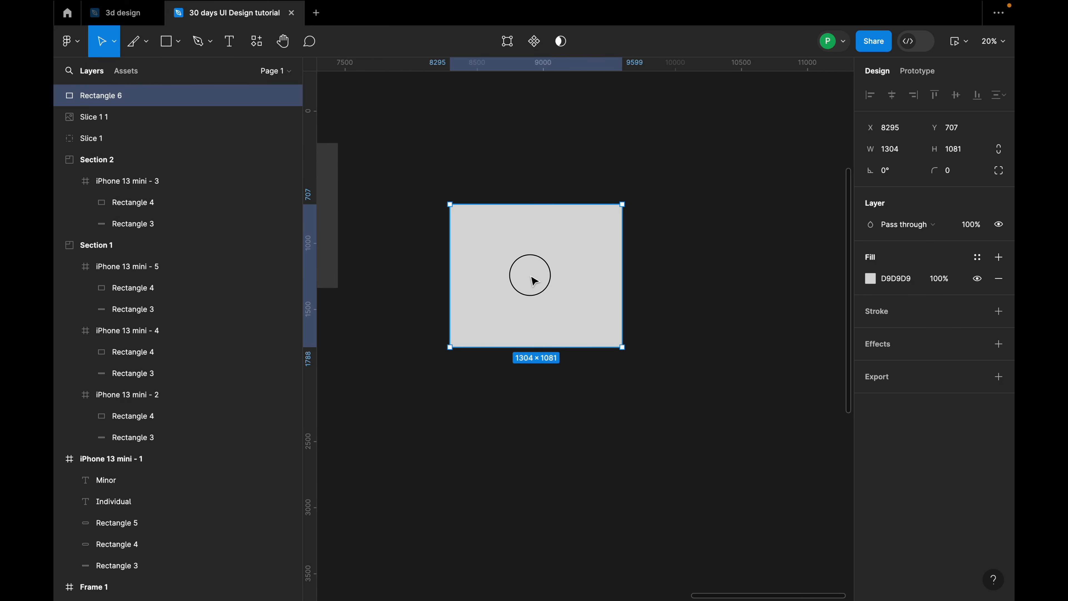
pyautogui.moveTo(532, 276); pyautogui.dragTo(536, 212)
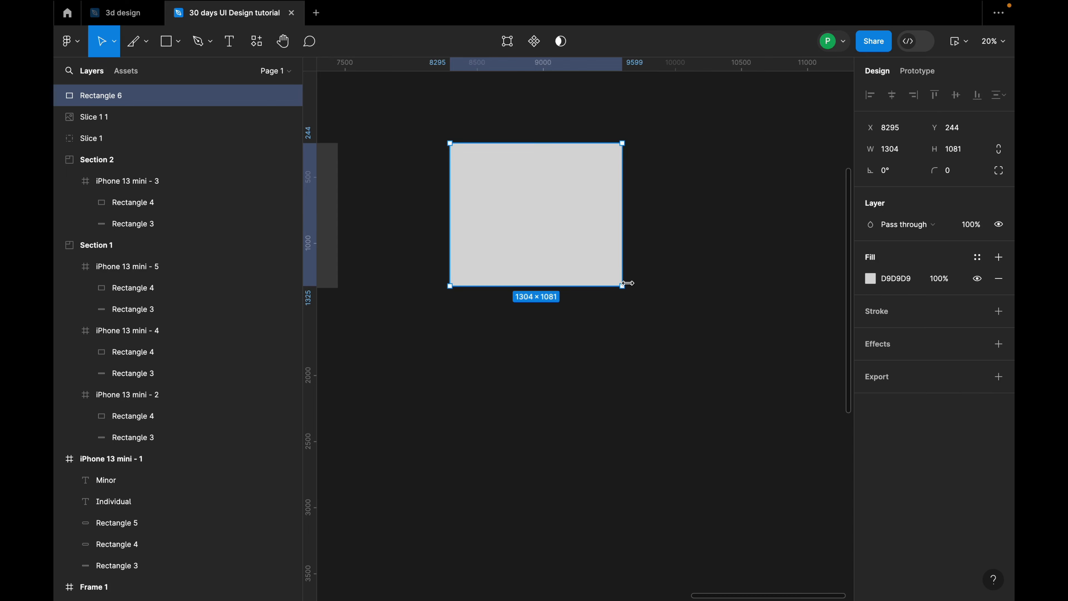
pyautogui.moveTo(623, 285); pyautogui.dragTo(734, 336)
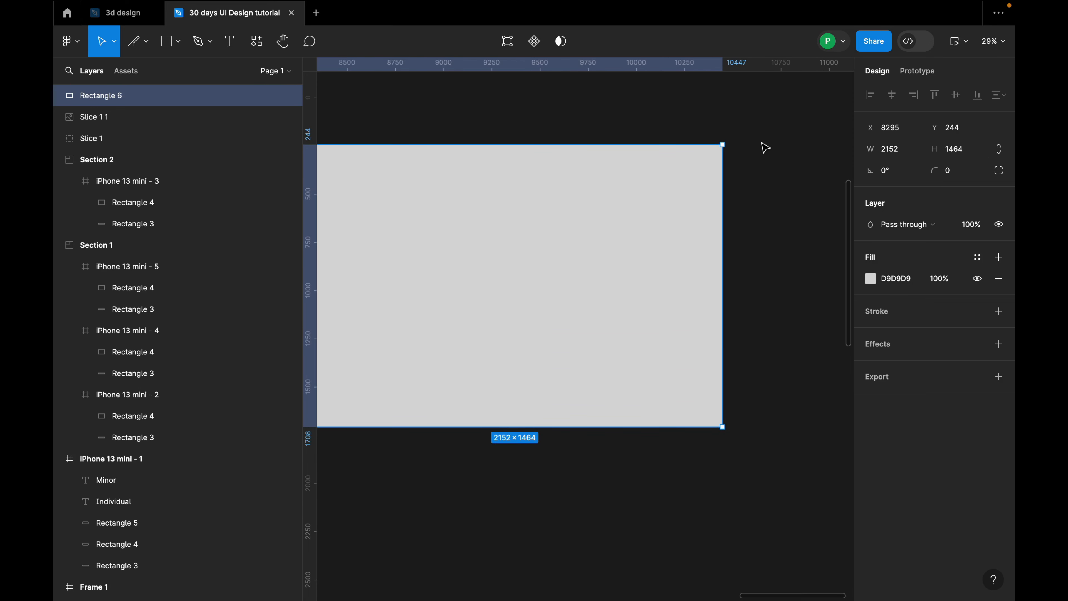
# Step: Set the new rectangle's corner radius to 30, examine the rounded corners and deselect it
pyautogui.scroll(3, 761, 145)
pyautogui.scroll(2, 730, 148)
pyautogui.scroll(2, 776, 154)
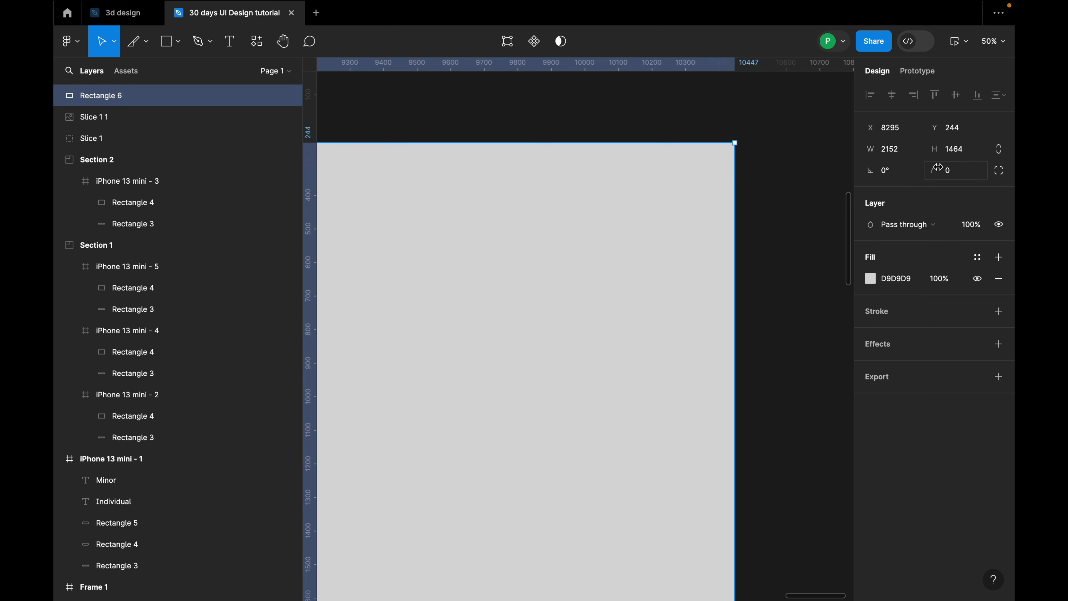
pyautogui.click(952, 180)
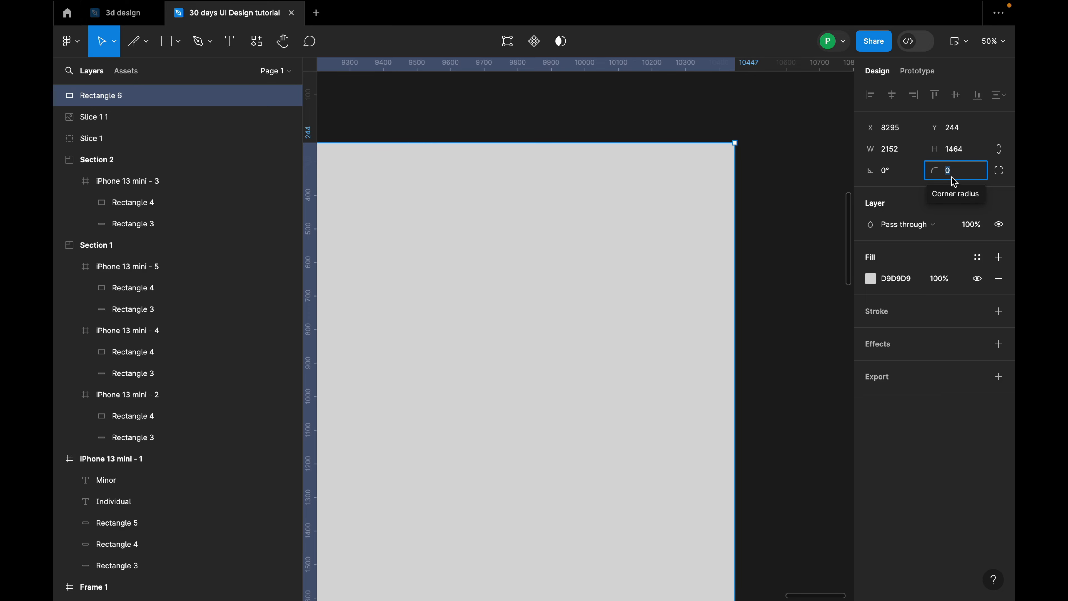
pyautogui.write('3')
pyautogui.press('Return')
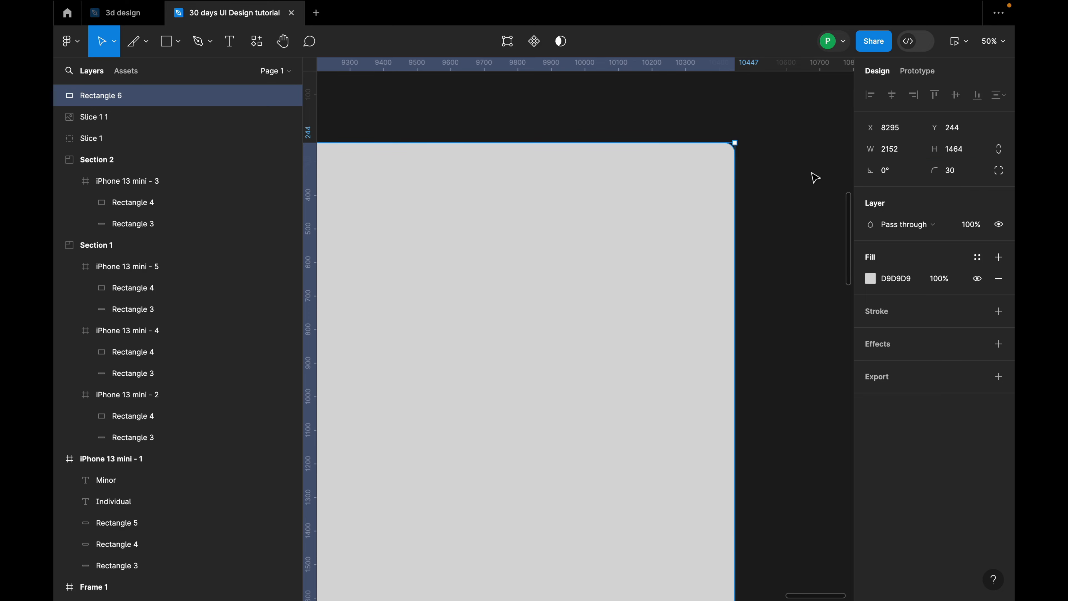
pyautogui.scroll(-2, 815, 177)
pyautogui.scroll(5, 770, 171)
pyautogui.scroll(-5, 793, 165)
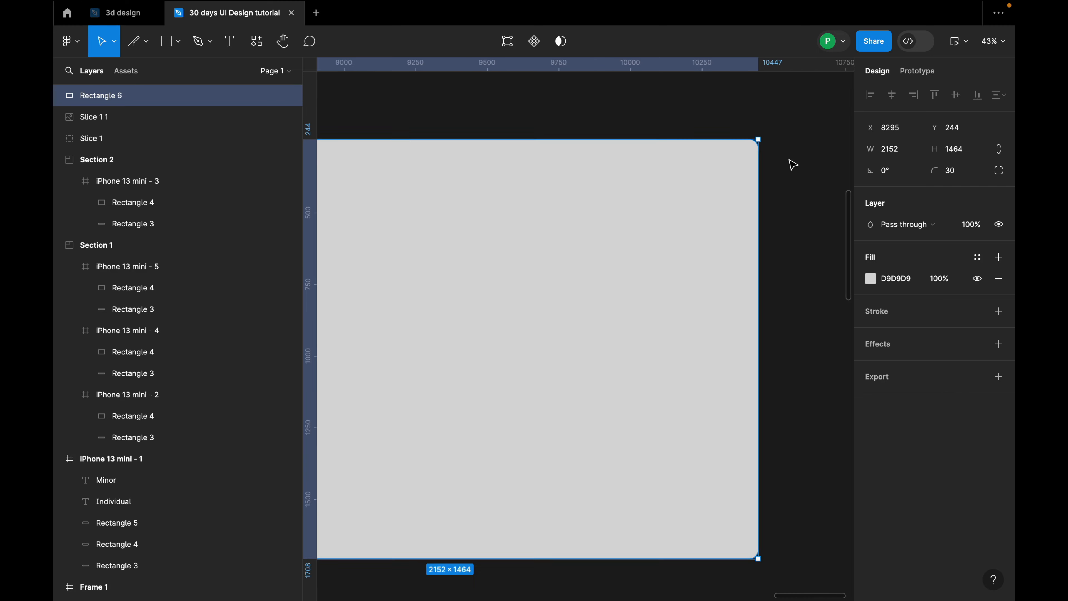
pyautogui.scroll(-2, 793, 164)
pyautogui.click(801, 320)
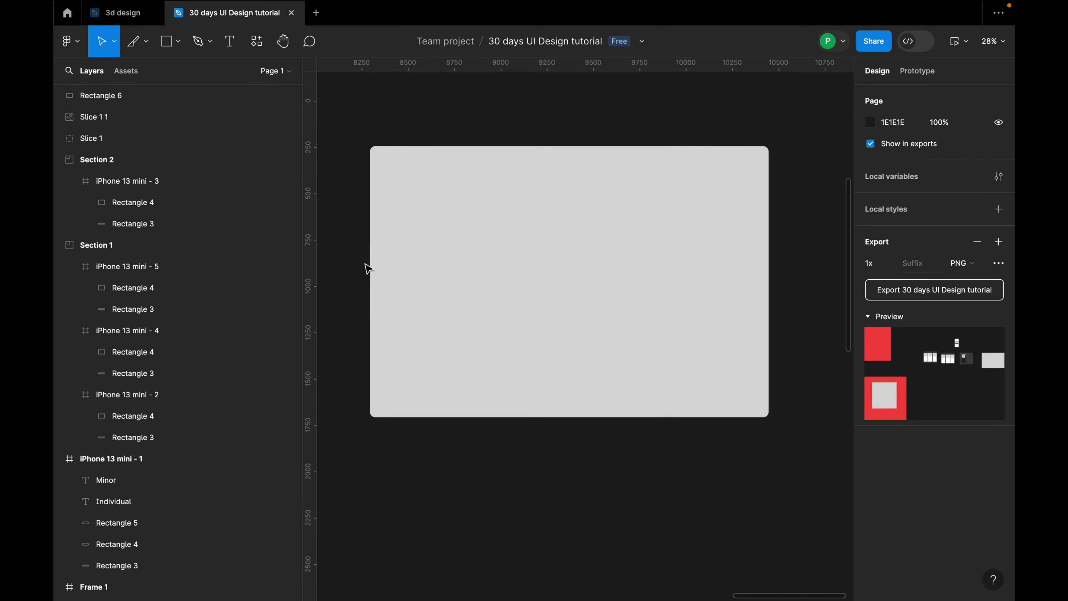
# Step: Reset the large rectangle's corner radius to 0
pyautogui.click(616, 294)
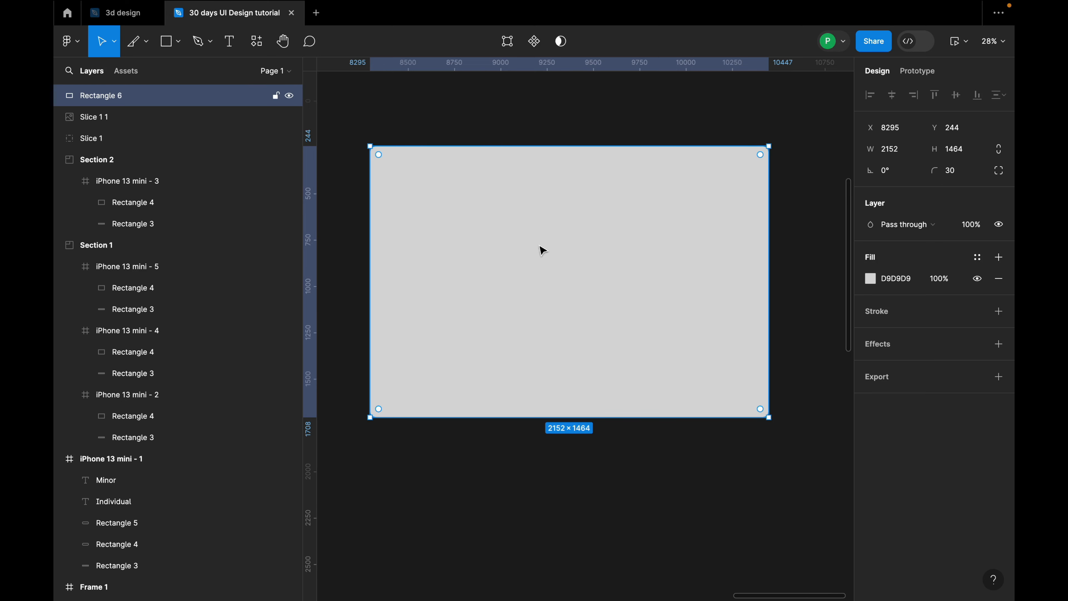
pyautogui.click(959, 173)
pyautogui.write('0')
pyautogui.press('Return')
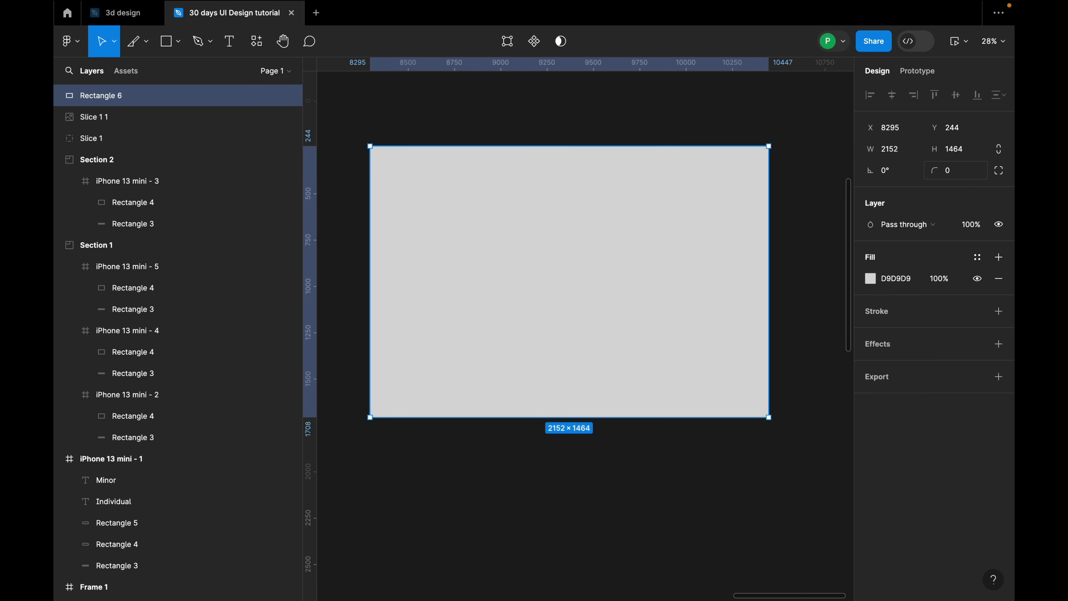
# Step: Set only the large rectangle's top left and top right corner radii to 30, using individual corner values, and inspect the corners
pyautogui.click(999, 172)
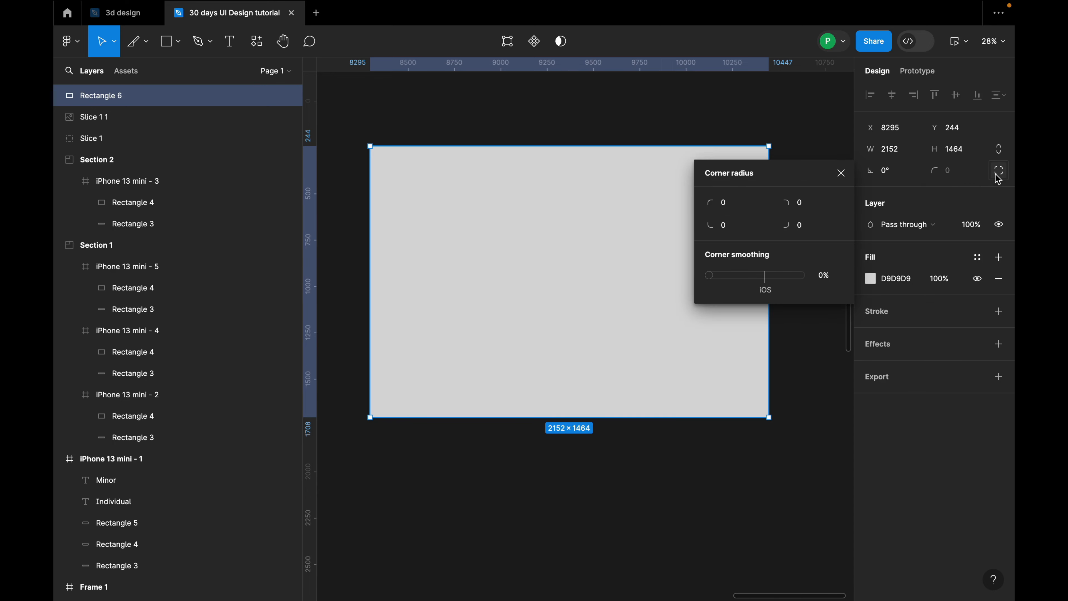
pyautogui.moveTo(780, 179); pyautogui.dragTo(761, 160)
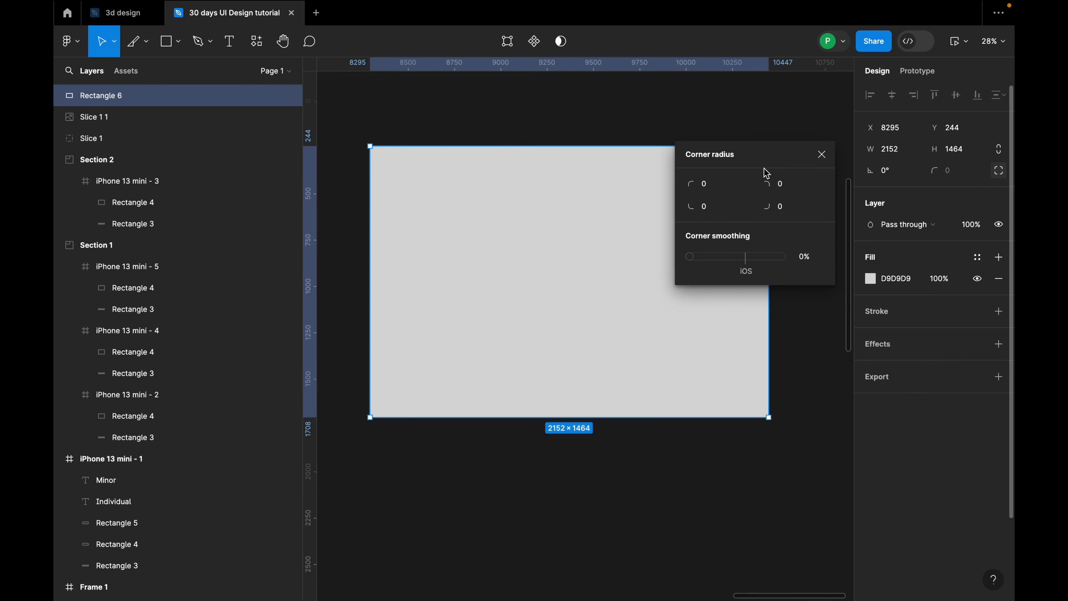
pyautogui.click(731, 189)
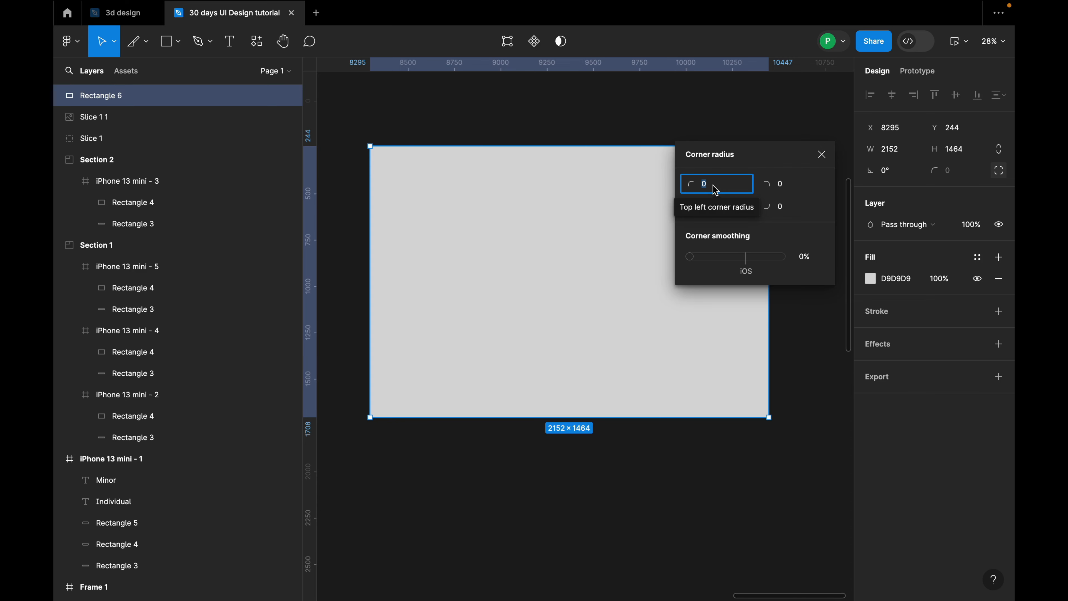
pyautogui.write('30')
pyautogui.press('Return')
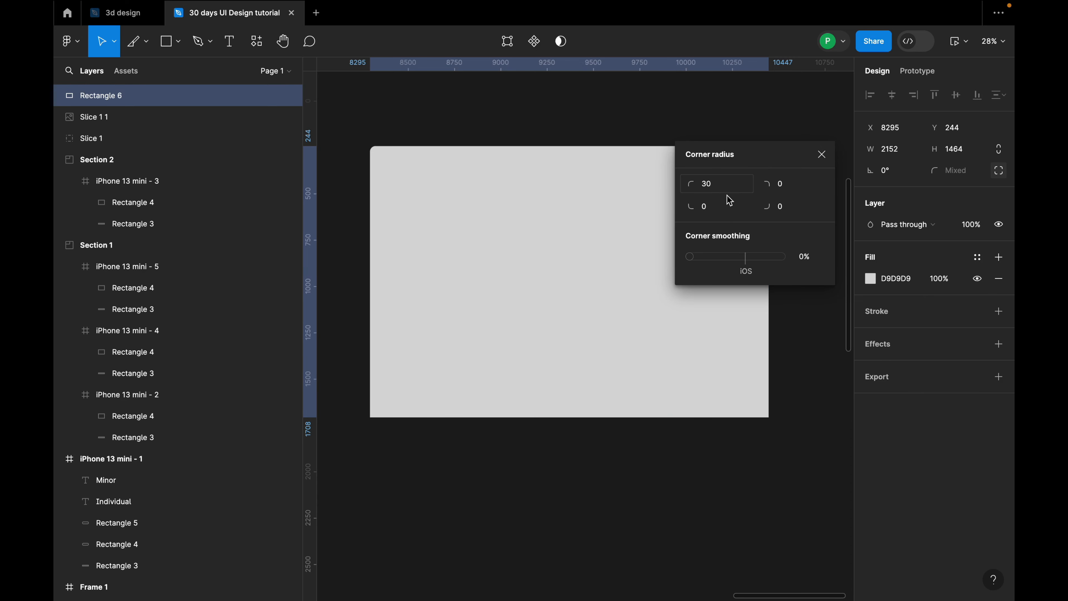
pyautogui.click(808, 186)
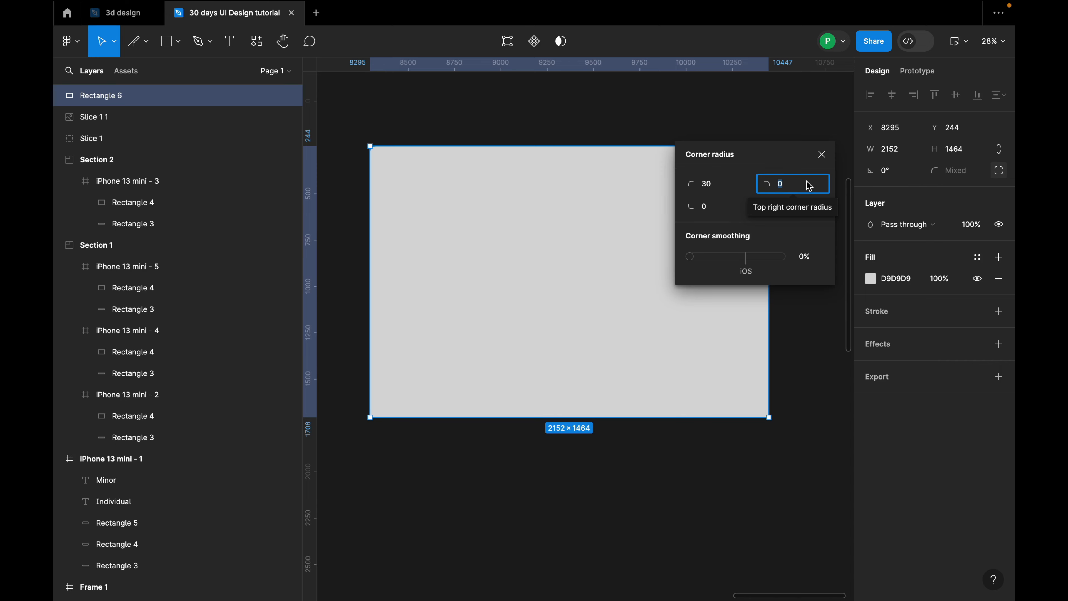
pyautogui.write('30')
pyautogui.press('Return')
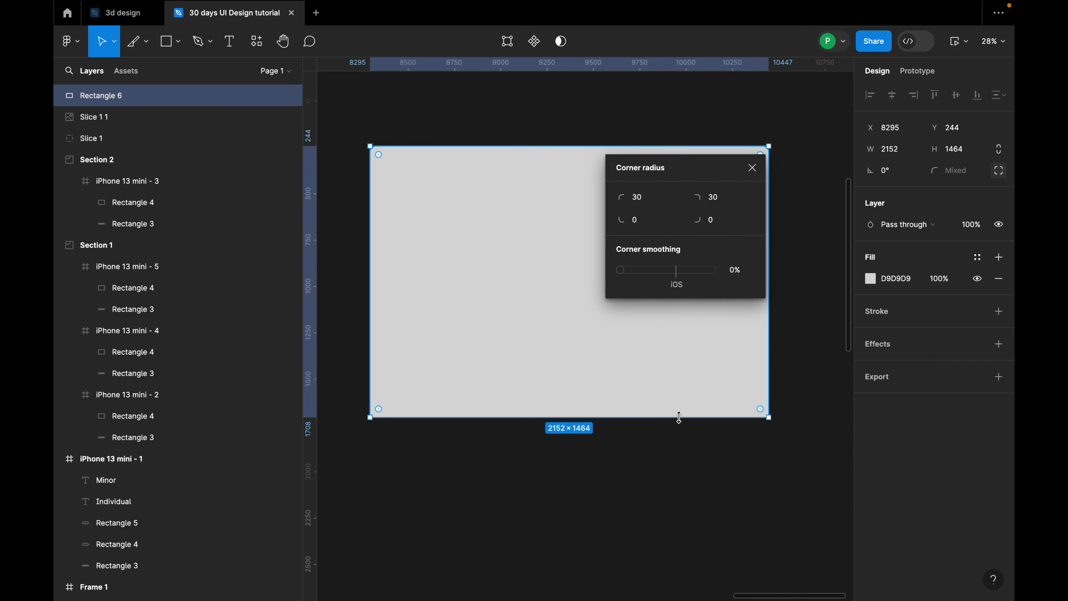
pyautogui.click(717, 465)
pyautogui.scroll(2, 377, 429)
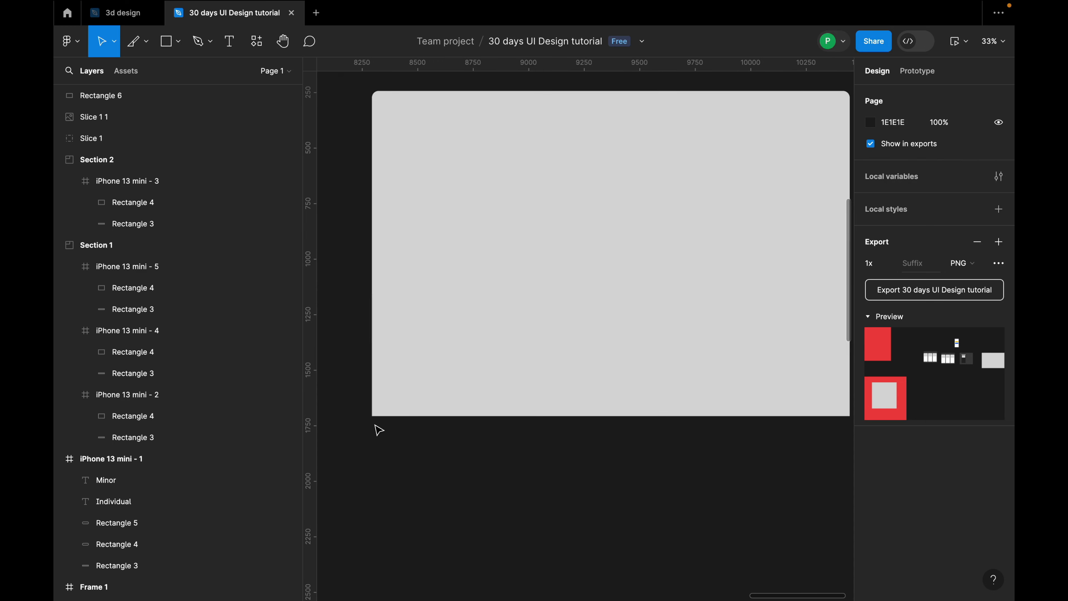
pyautogui.scroll(-2, 377, 414)
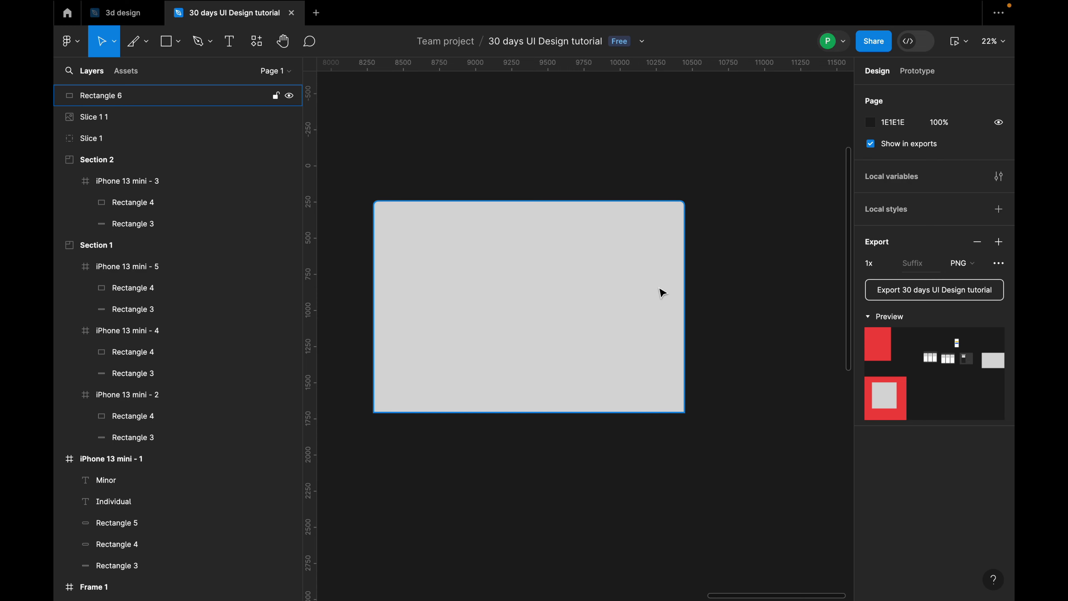
# Step: Move the large rectangle up and draw a horizontal line about 2061 long across its upper part
pyautogui.moveTo(571, 307); pyautogui.dragTo(566, 201)
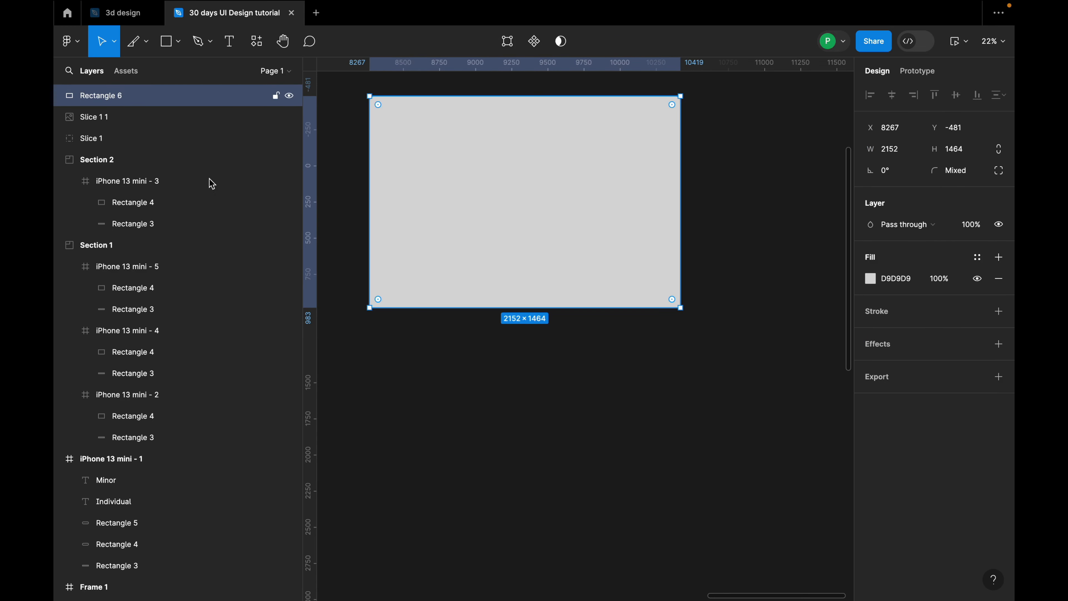
pyautogui.click(178, 41)
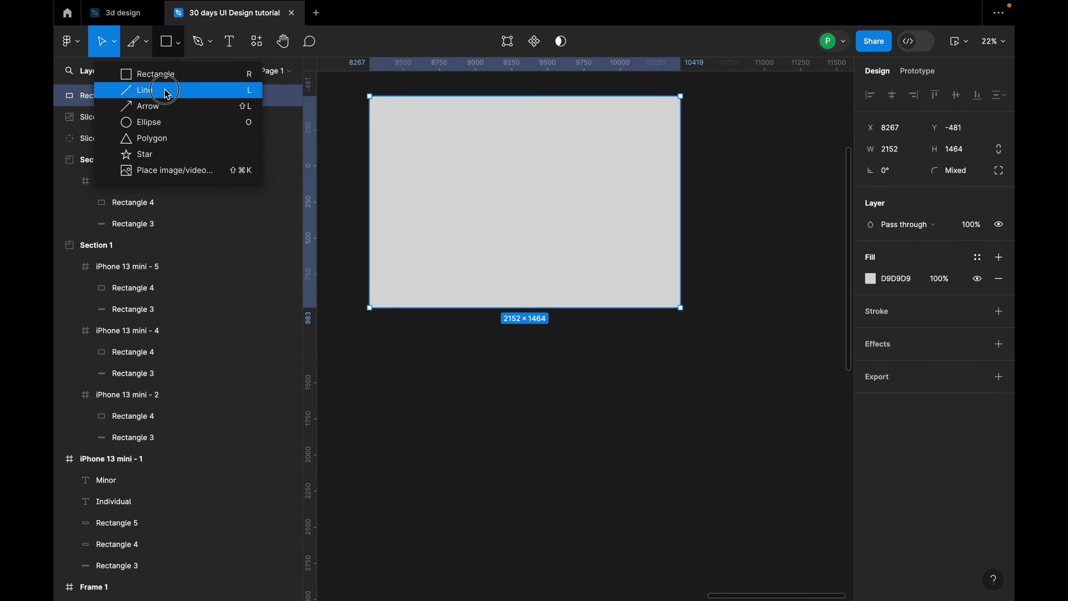
pyautogui.click(199, 93)
pyautogui.scroll(3, 440, 193)
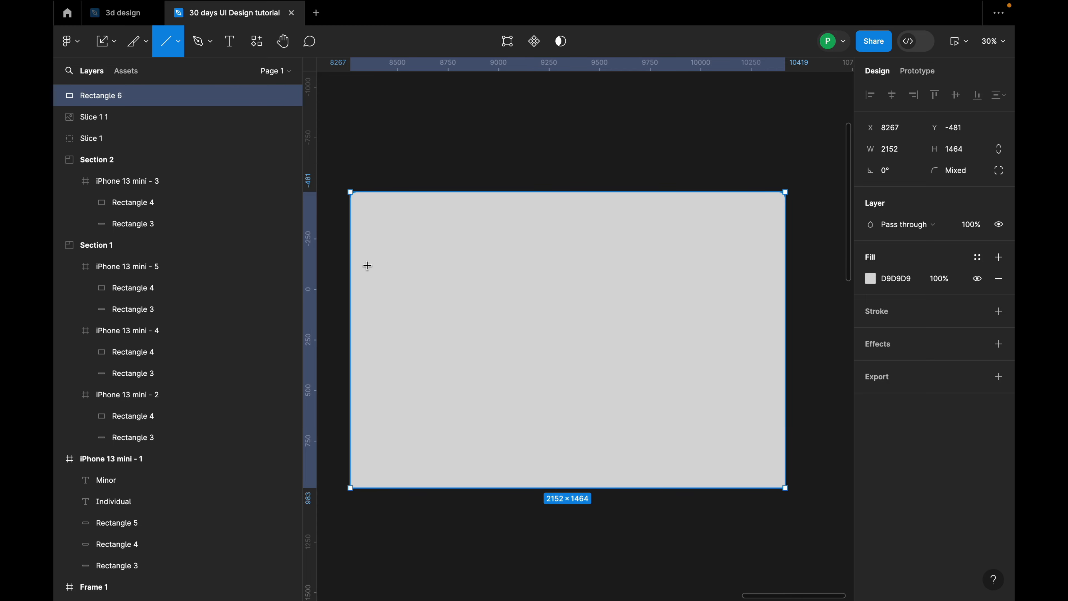
pyautogui.moveTo(360, 260); pyautogui.dragTo(775, 290)
pyautogui.click(705, 333)
# Step: Change the line's stroke color from white to a near-black grey and select the rectangle behind it
pyautogui.click(504, 260)
pyautogui.click(872, 311)
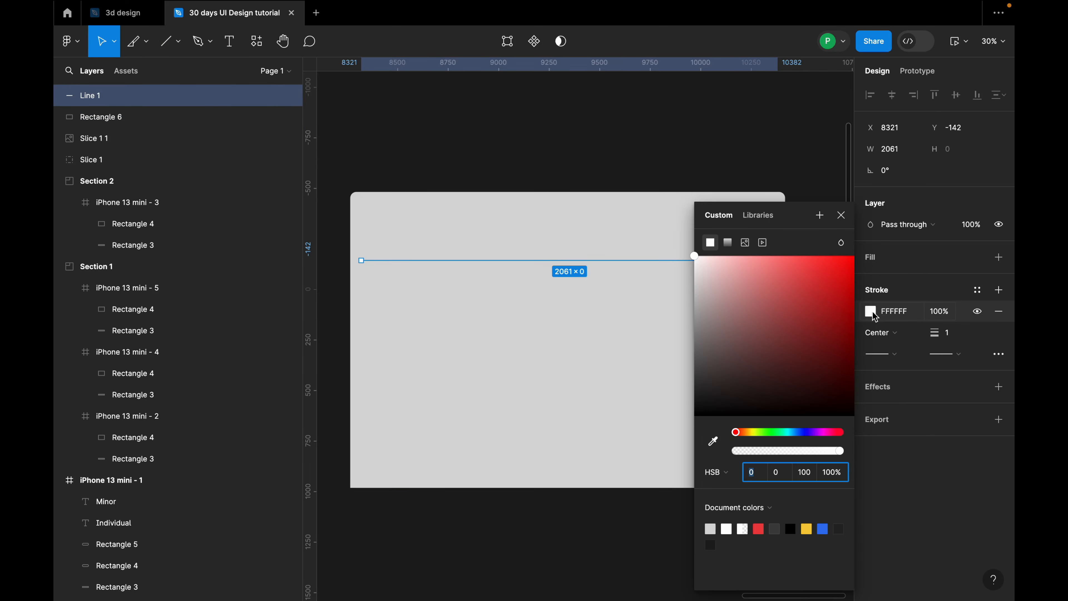
pyautogui.moveTo(715, 353); pyautogui.dragTo(690, 399)
pyautogui.click(609, 364)
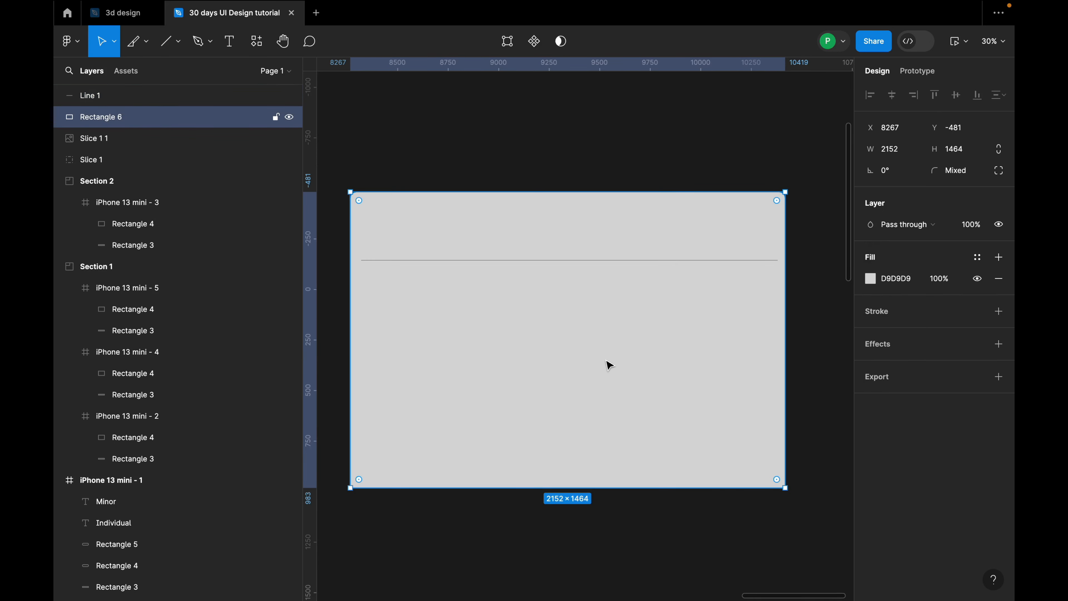
# Step: Try drawing a slanted line about 2022 long below the existing line on the large rectangle, and delete it
pyautogui.press('l')
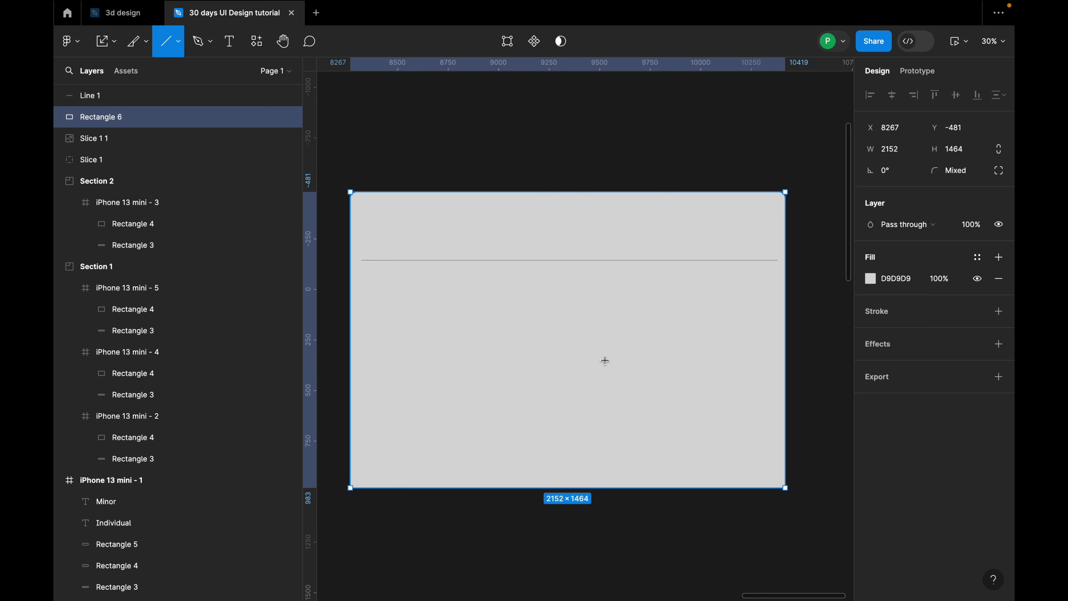
pyautogui.moveTo(356, 305); pyautogui.dragTo(764, 341)
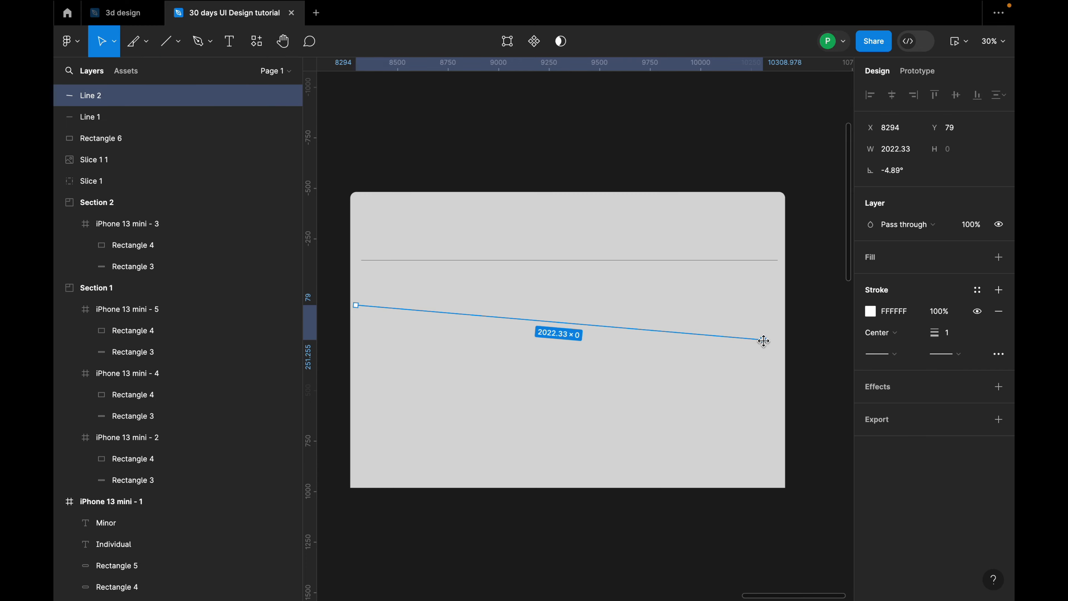
pyautogui.press('Delete')
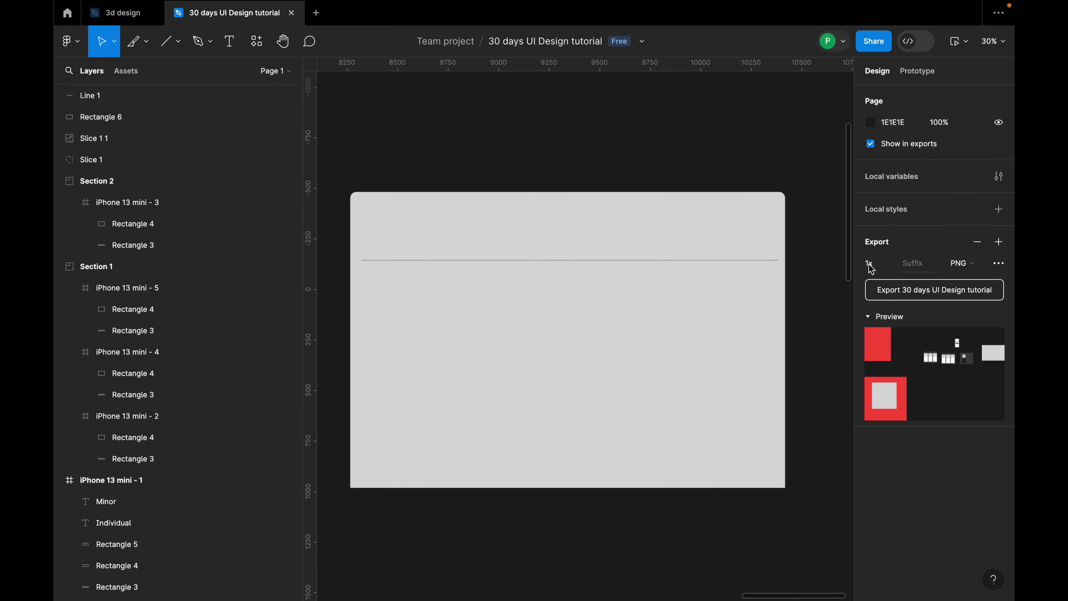
# Step: Remove the page's export setting and draw a horizontal arrow about 1889 long below the line on the large rectangle
pyautogui.click(977, 242)
pyautogui.click(179, 44)
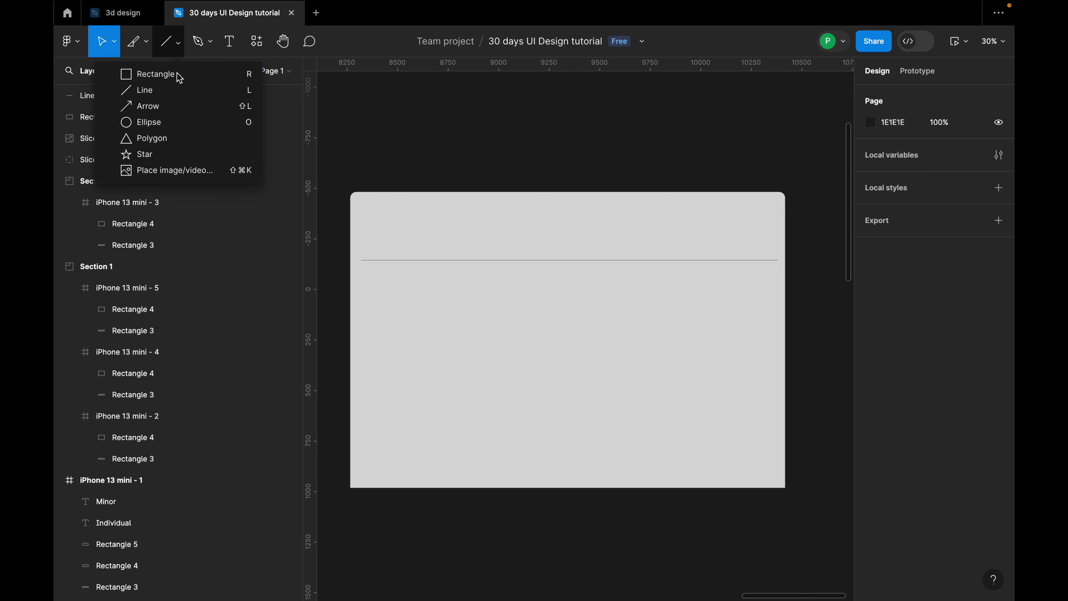
pyautogui.click(172, 110)
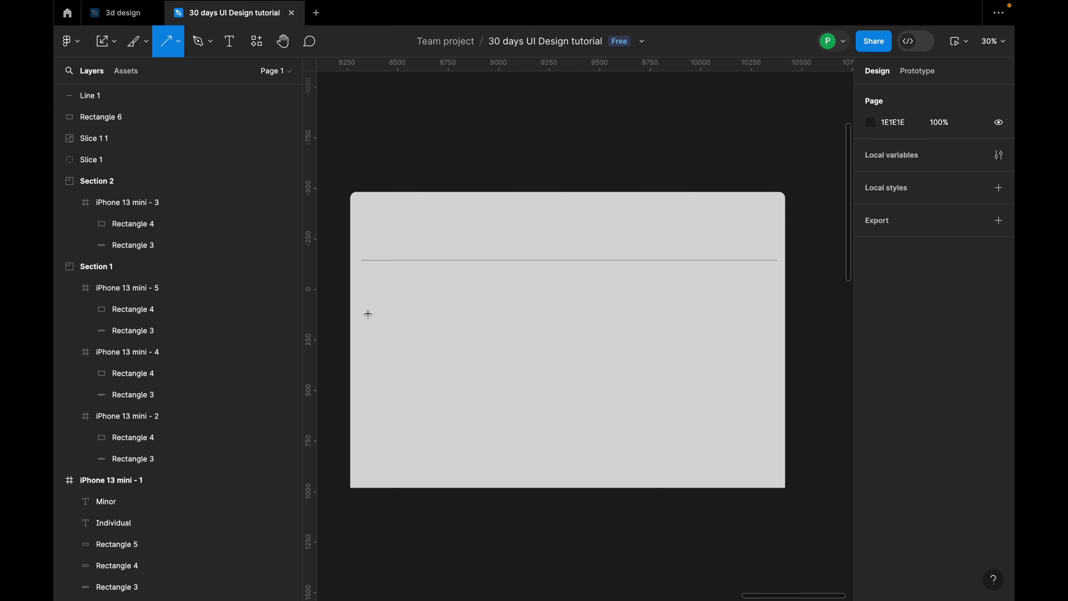
pyautogui.moveTo(367, 313); pyautogui.dragTo(744, 312)
pyautogui.click(729, 366)
pyautogui.click(505, 313)
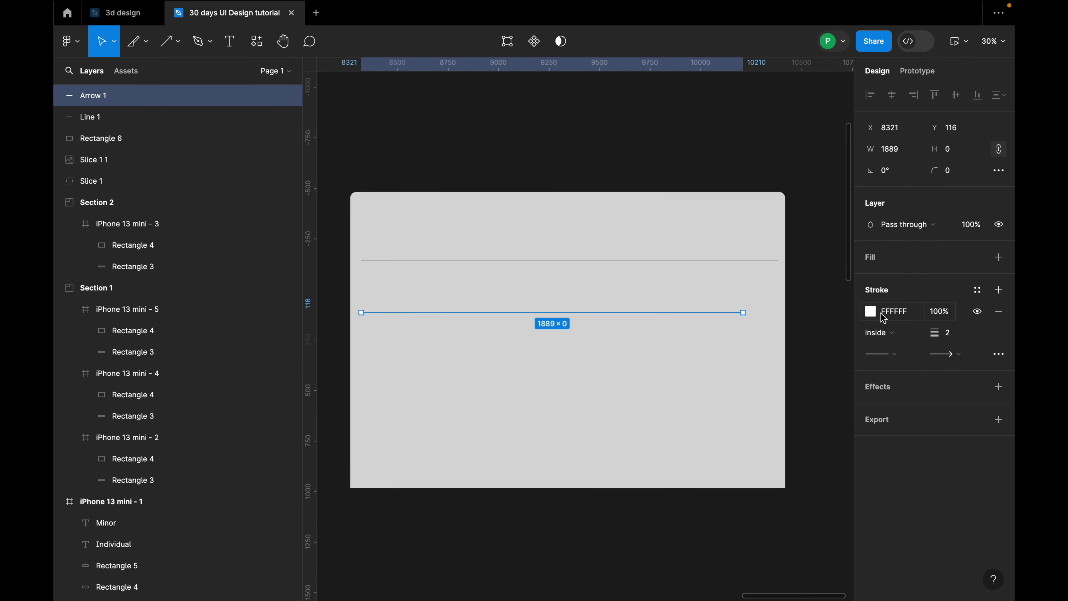
# Step: Change the arrow's stroke color to black (000000)
pyautogui.click(870, 312)
pyautogui.moveTo(696, 336); pyautogui.dragTo(692, 425)
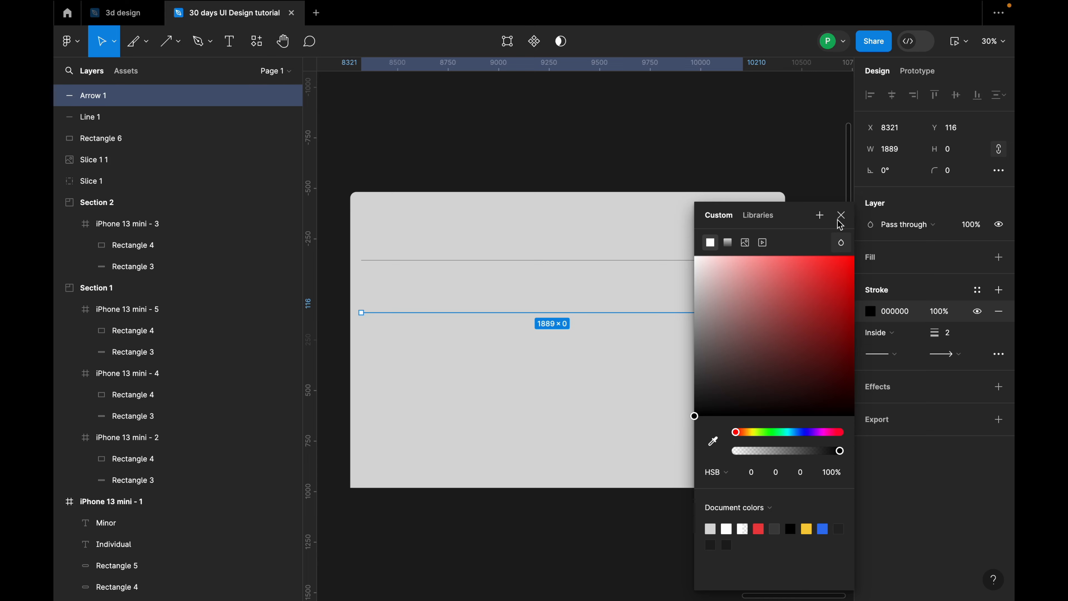
pyautogui.click(841, 216)
pyautogui.scroll(1, 727, 321)
pyautogui.scroll(3, 752, 318)
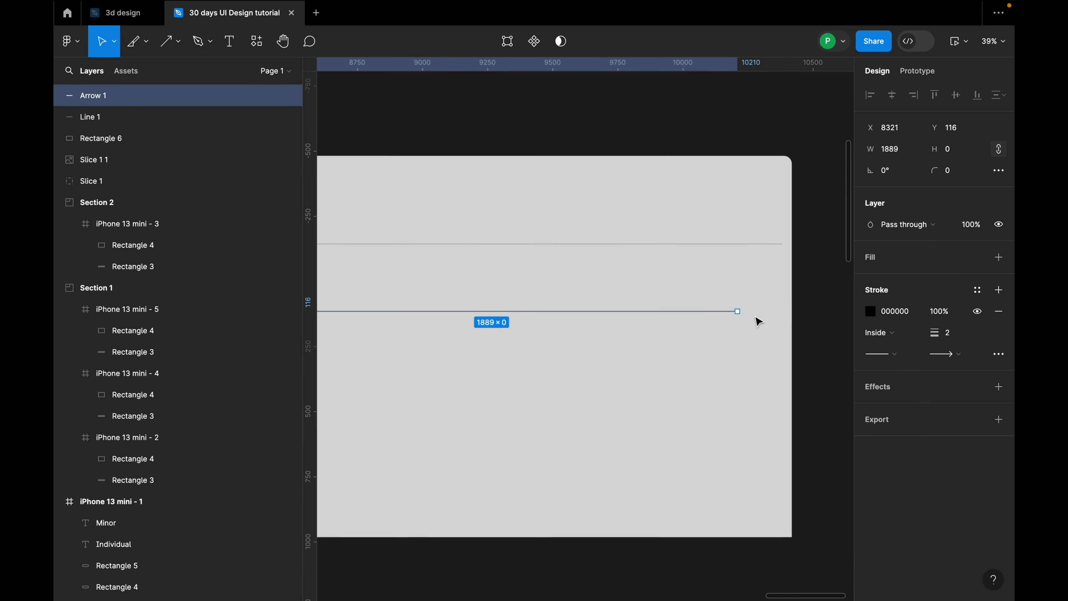
# Step: Move the arrow up and to the right, to about X 8407, Y 13, and inspect its tip
pyautogui.moveTo(698, 310); pyautogui.dragTo(722, 283)
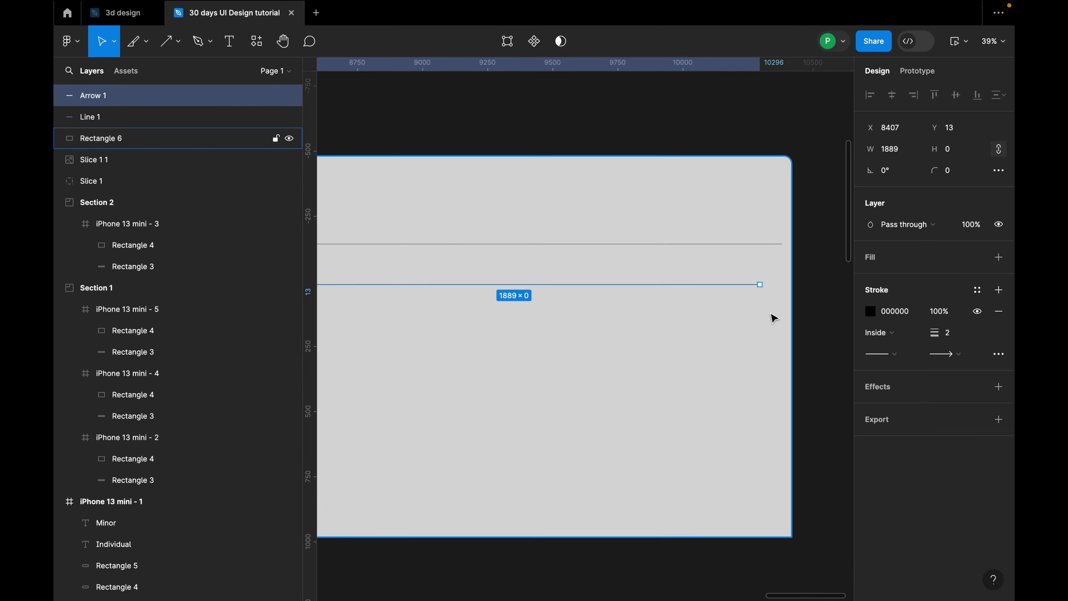
pyautogui.click(760, 289)
pyautogui.scroll(10, 760, 288)
pyautogui.click(744, 269)
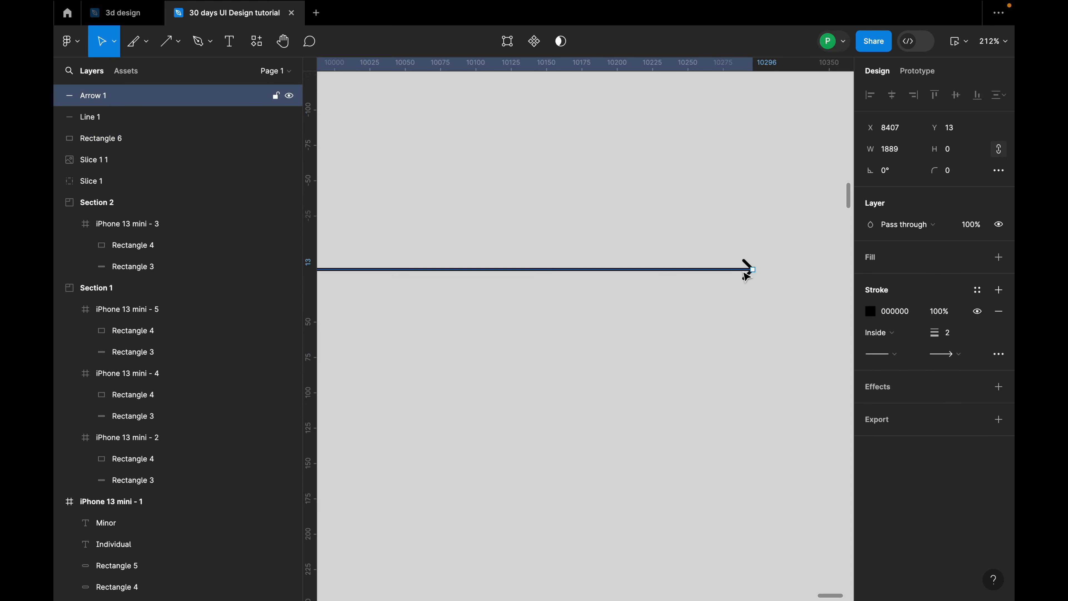
# Step: Try the Outside and Center stroke positions on the arrow, and undo both changes
pyautogui.click(913, 335)
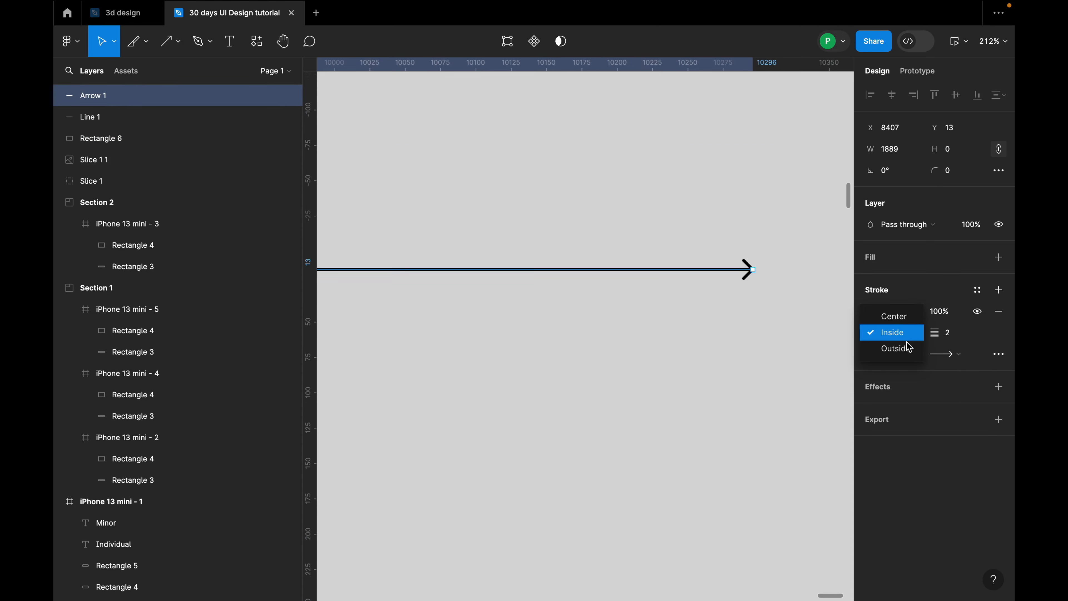
pyautogui.click(899, 349)
pyautogui.click(914, 333)
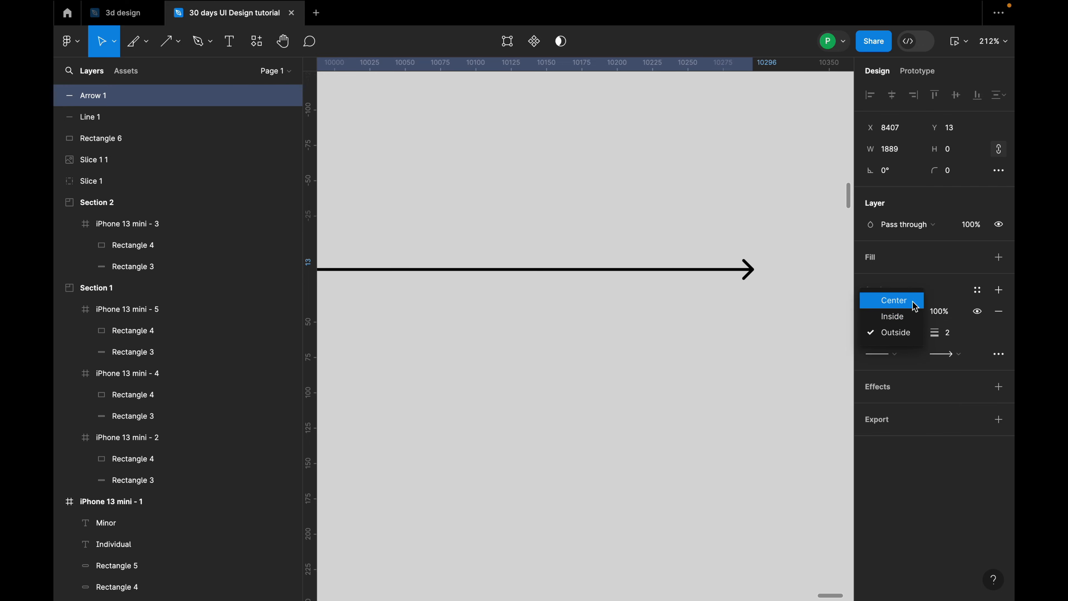
pyautogui.click(908, 300)
pyautogui.press('super+z')
pyautogui.press('super+z')
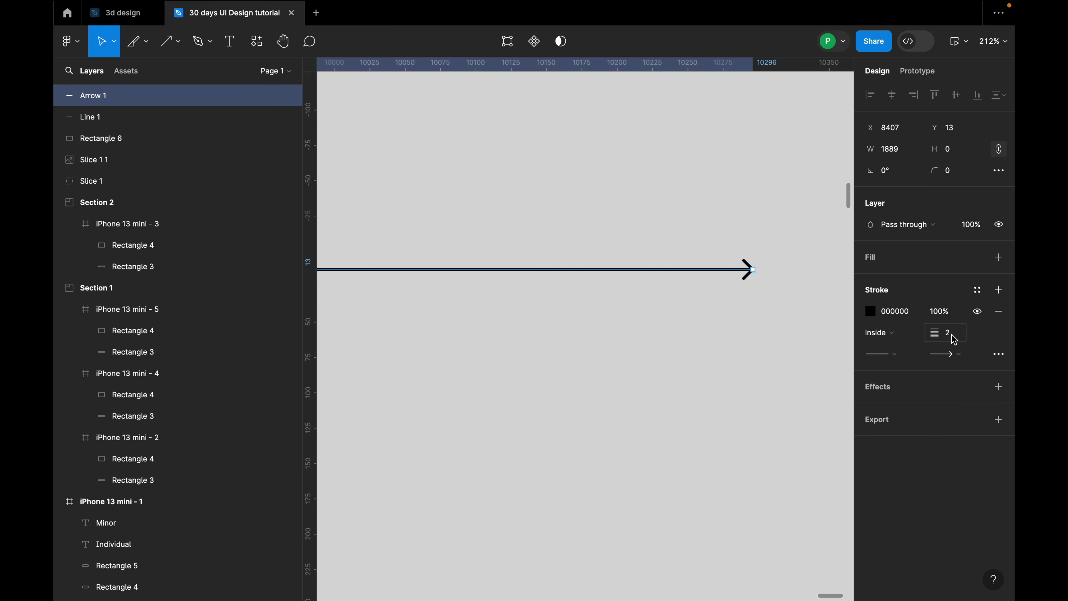
# Step: Set the arrow's stroke weight to 10 and inspect the arrowhead up close
pyautogui.scroll(10, 755, 272)
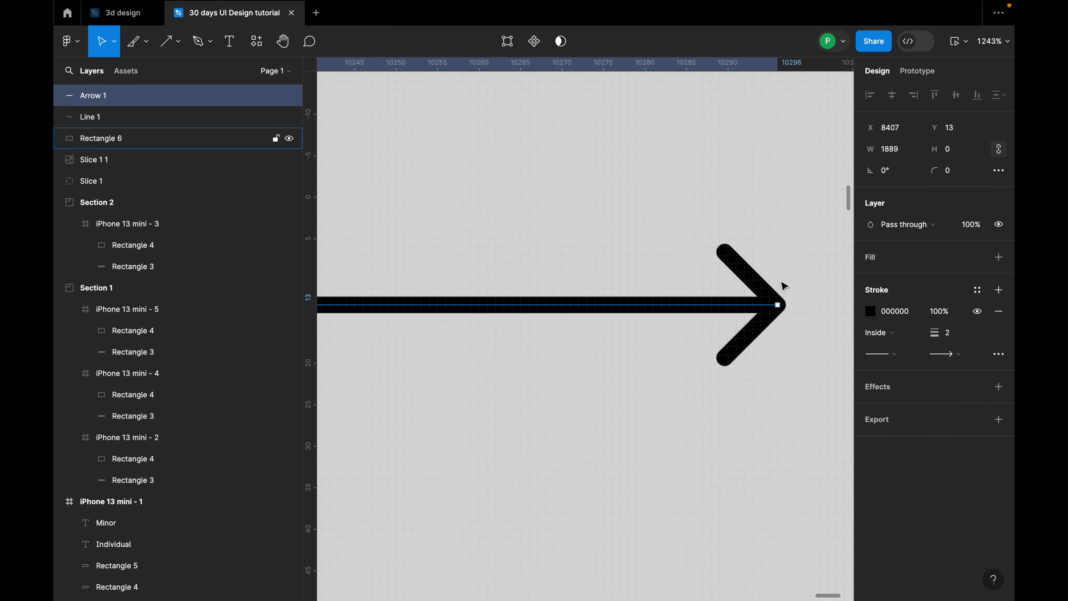
pyautogui.scroll(5, 779, 293)
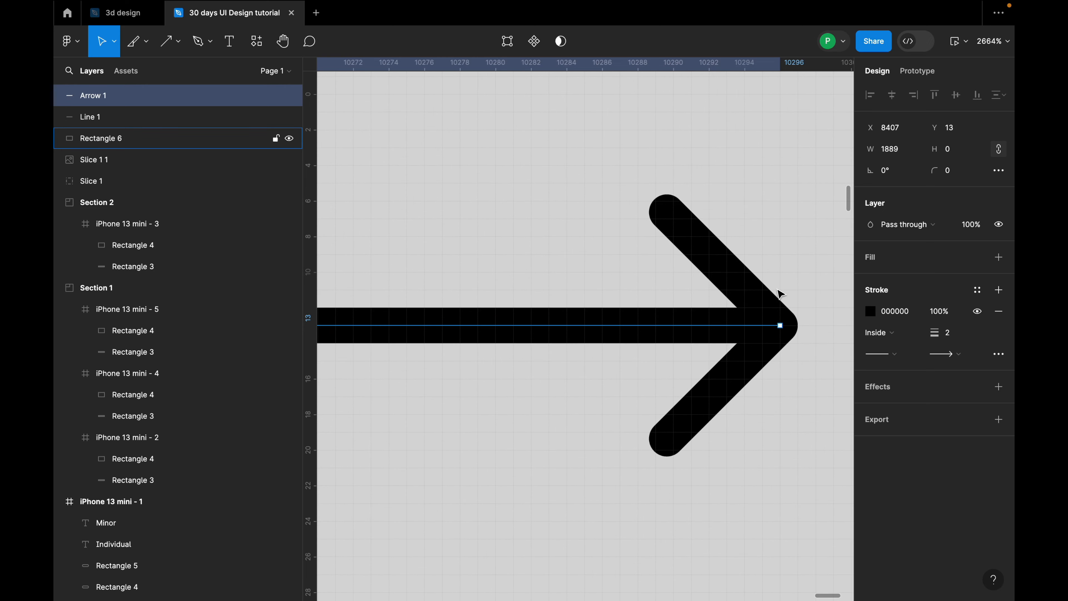
pyautogui.click(956, 337)
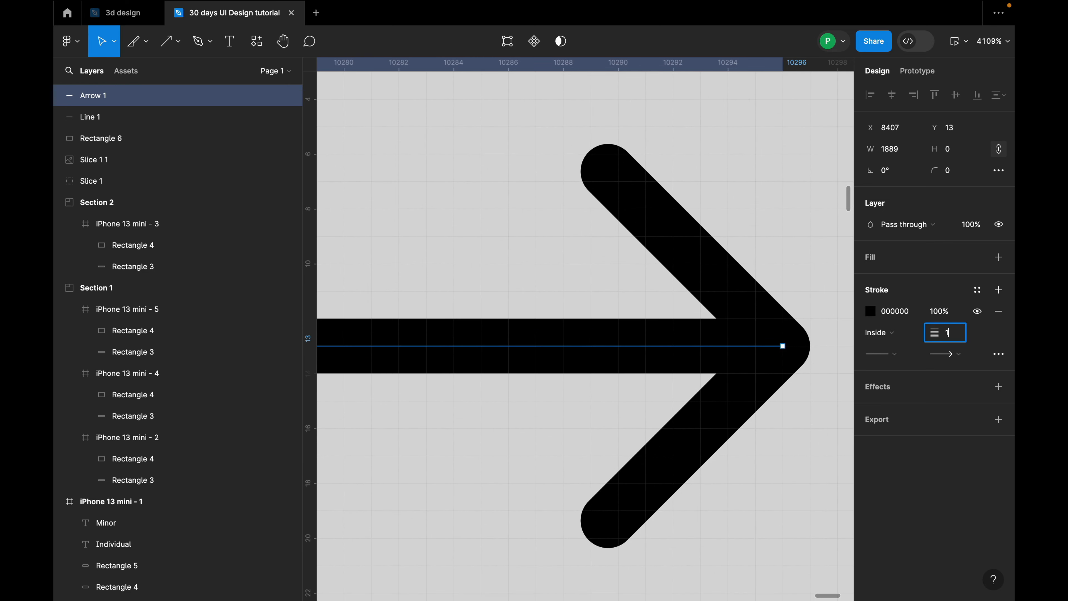
pyautogui.press('Return')
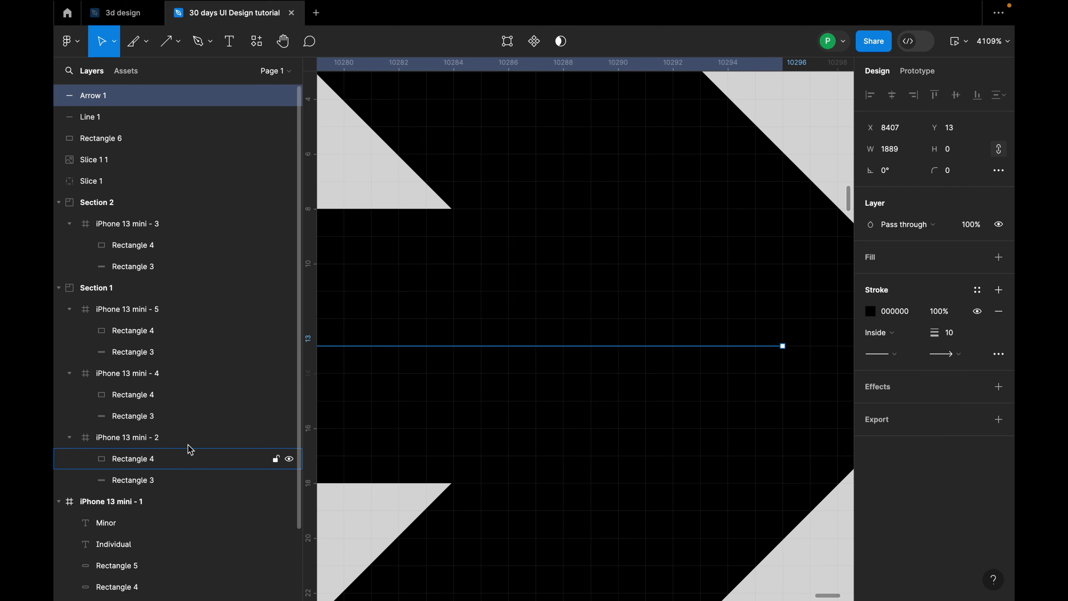
pyautogui.scroll(-4, 559, 322)
pyautogui.scroll(-5, 677, 341)
pyautogui.scroll(3, 639, 353)
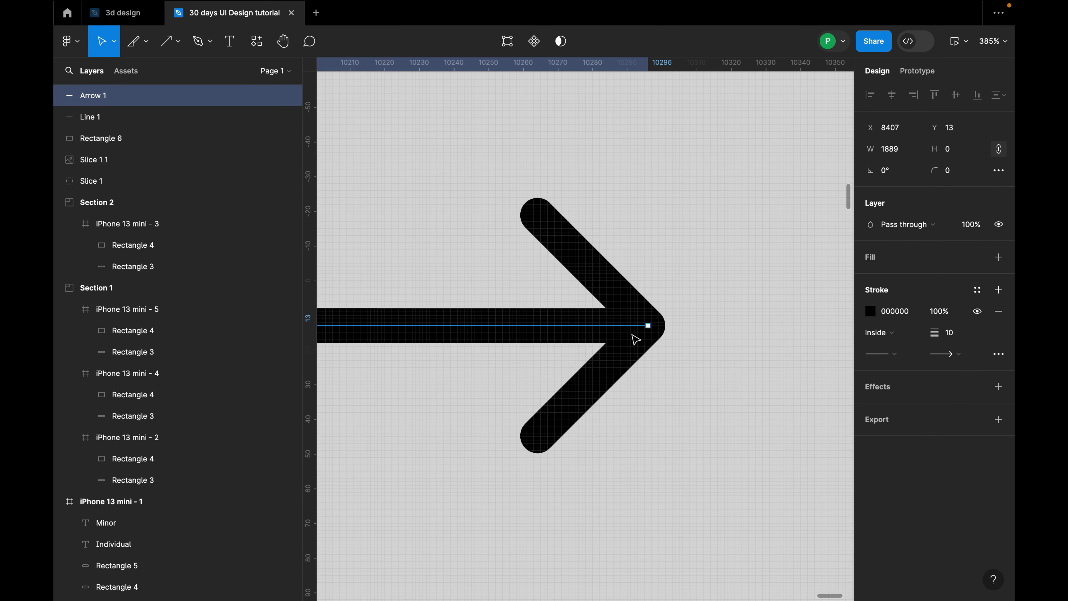
pyautogui.scroll(1, 574, 321)
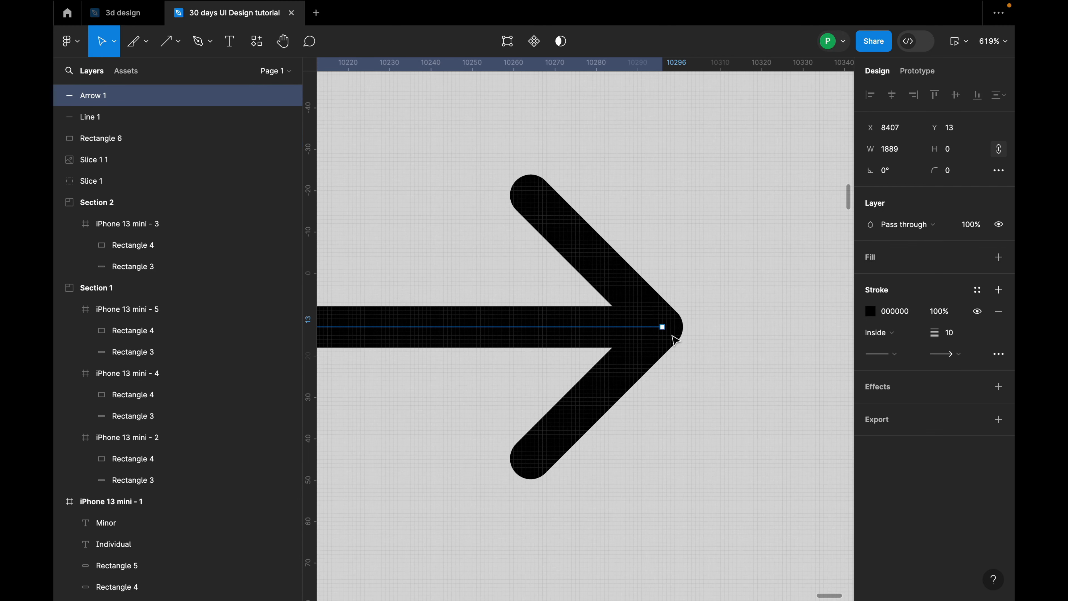
# Step: Try the Line arrow and Reversed triangle styles on the arrow's start point and view both ends
pyautogui.click(897, 356)
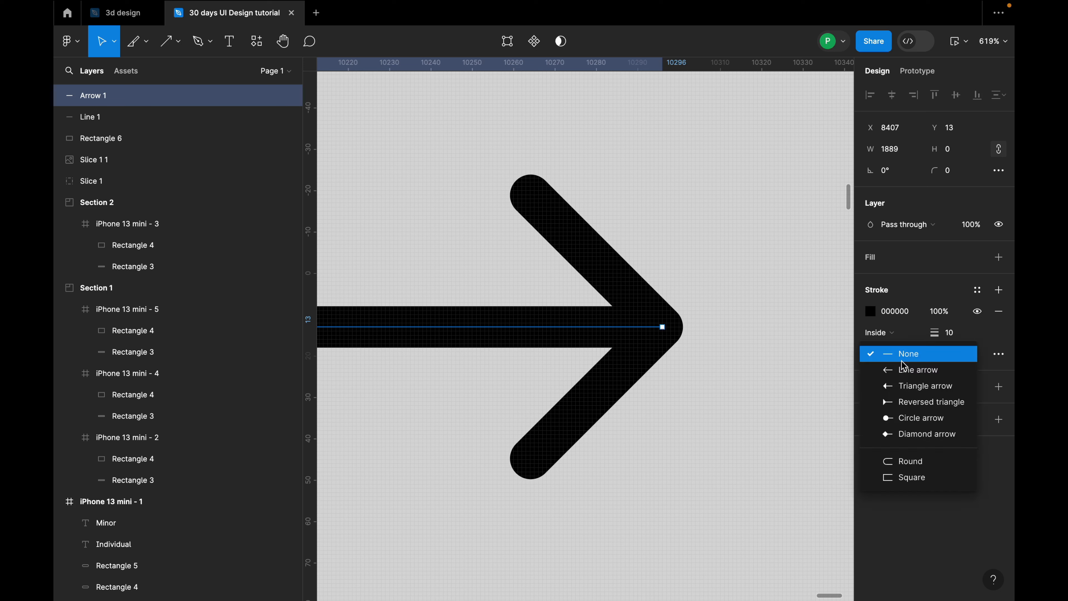
pyautogui.click(908, 372)
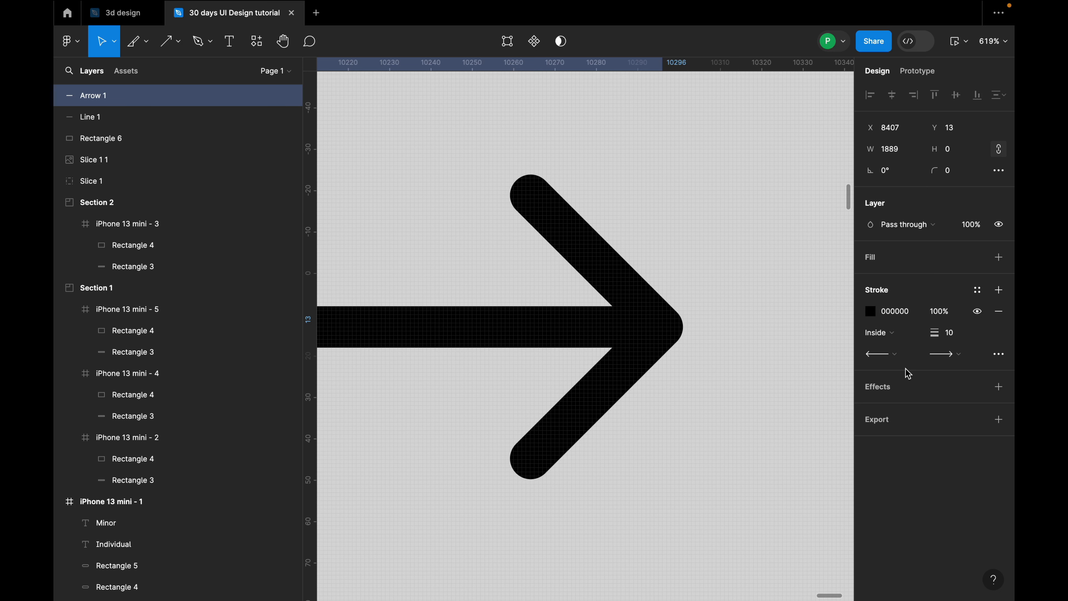
pyautogui.click(894, 353)
pyautogui.click(915, 386)
pyautogui.scroll(-10, 763, 324)
pyautogui.click(718, 310)
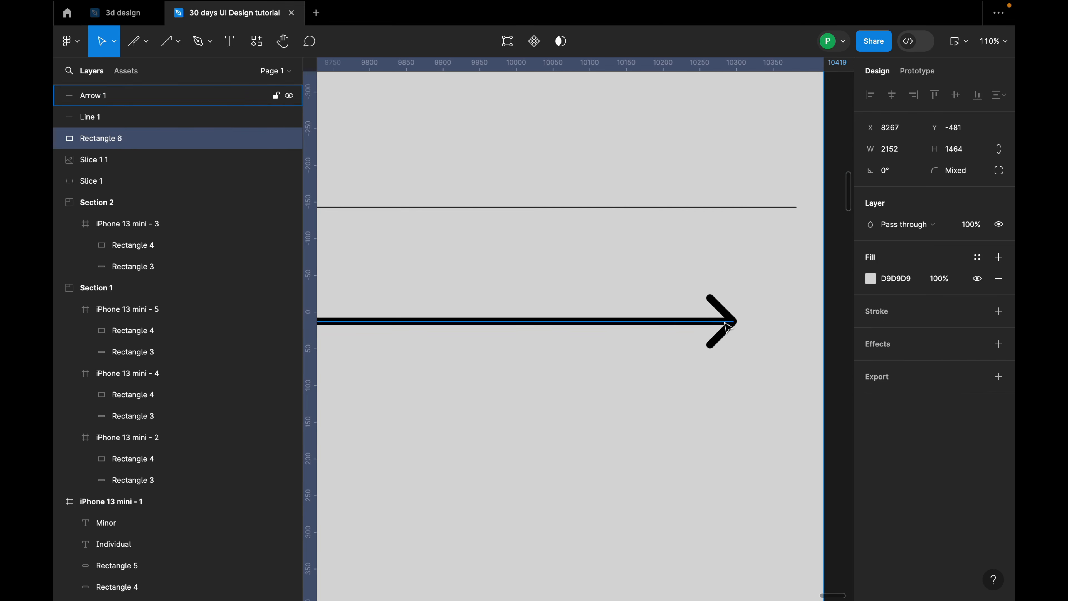
pyautogui.click(727, 326)
pyautogui.scroll(-5, 727, 326)
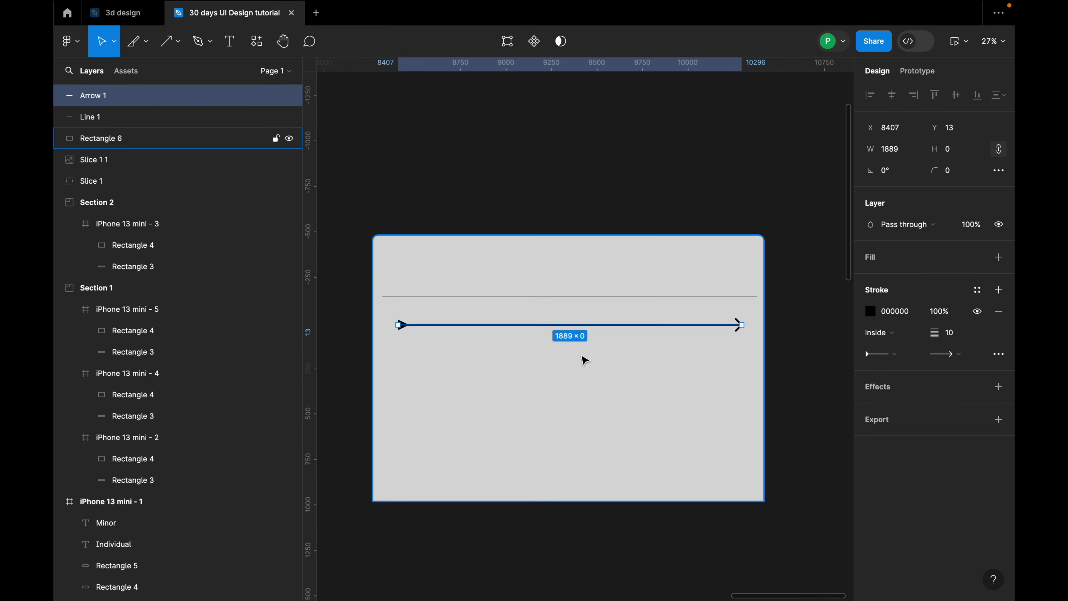
pyautogui.scroll(3, 405, 339)
# Step: Try the Circle arrow style on the arrow's start point and settle on Diamond arrow
pyautogui.click(896, 354)
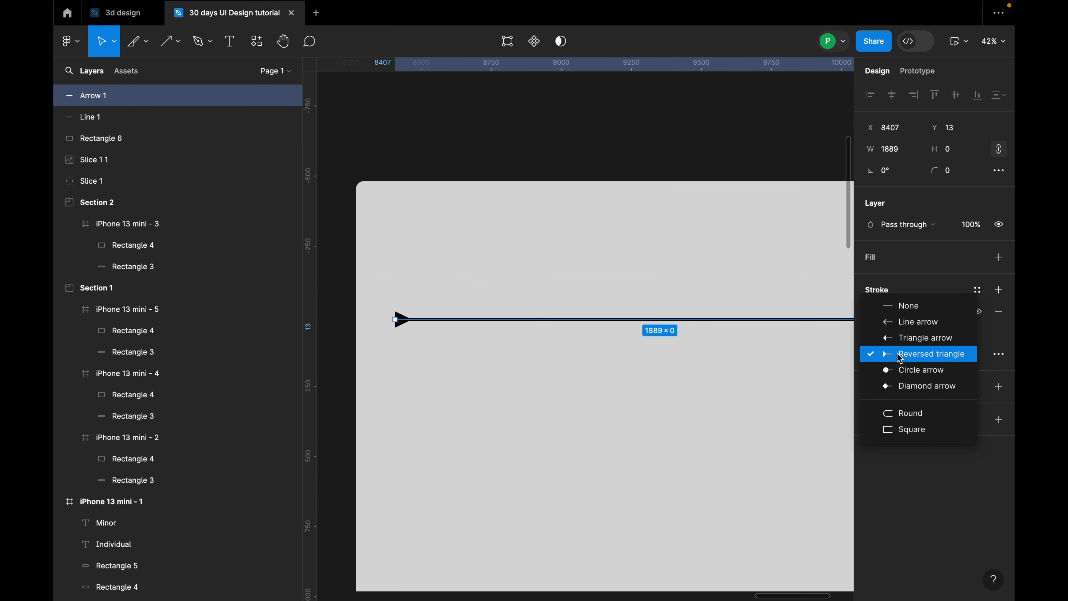
pyautogui.click(904, 373)
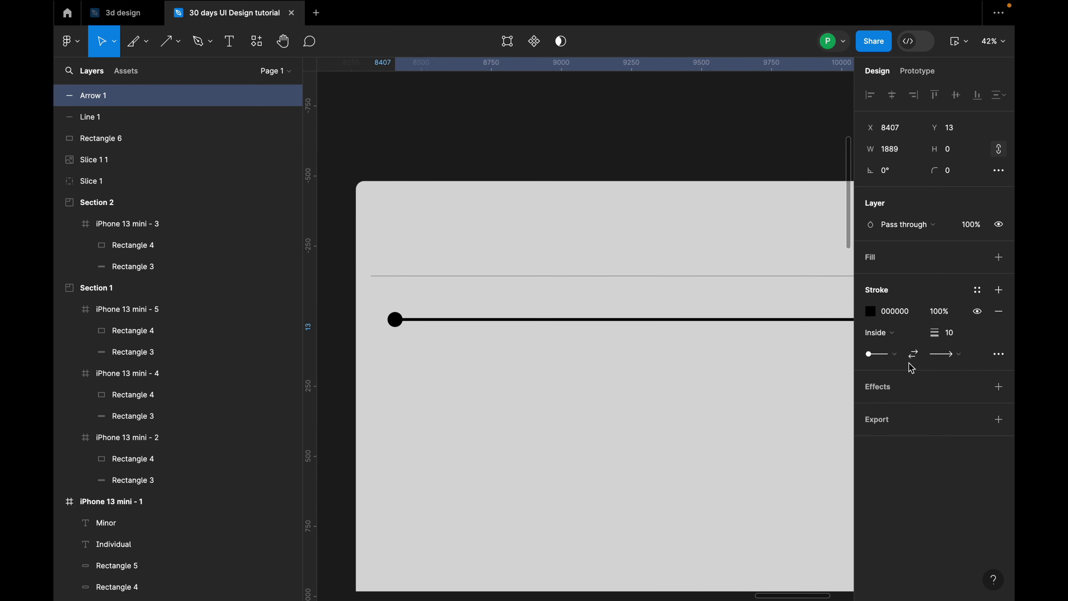
pyautogui.click(899, 355)
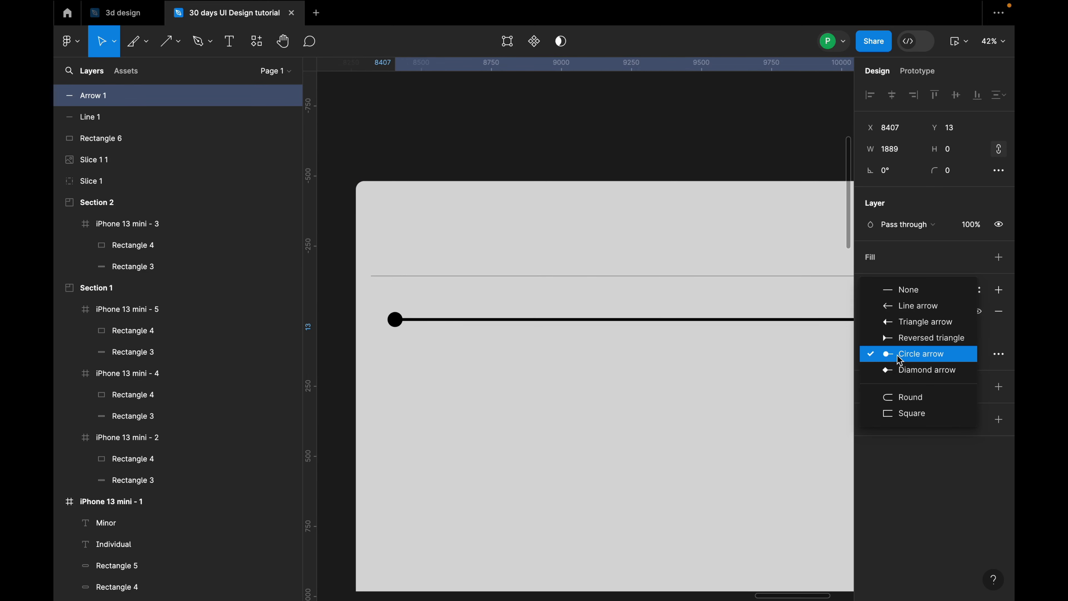
pyautogui.click(914, 373)
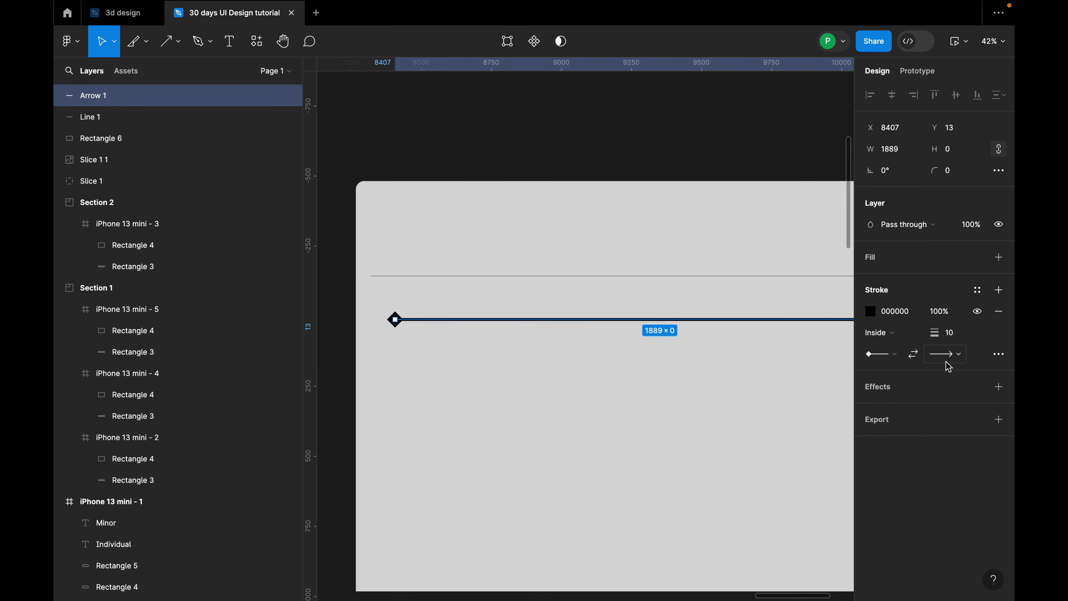
# Step: Set the arrow's end point to Circle arrow and inspect that end with the arrow selected
pyautogui.click(955, 357)
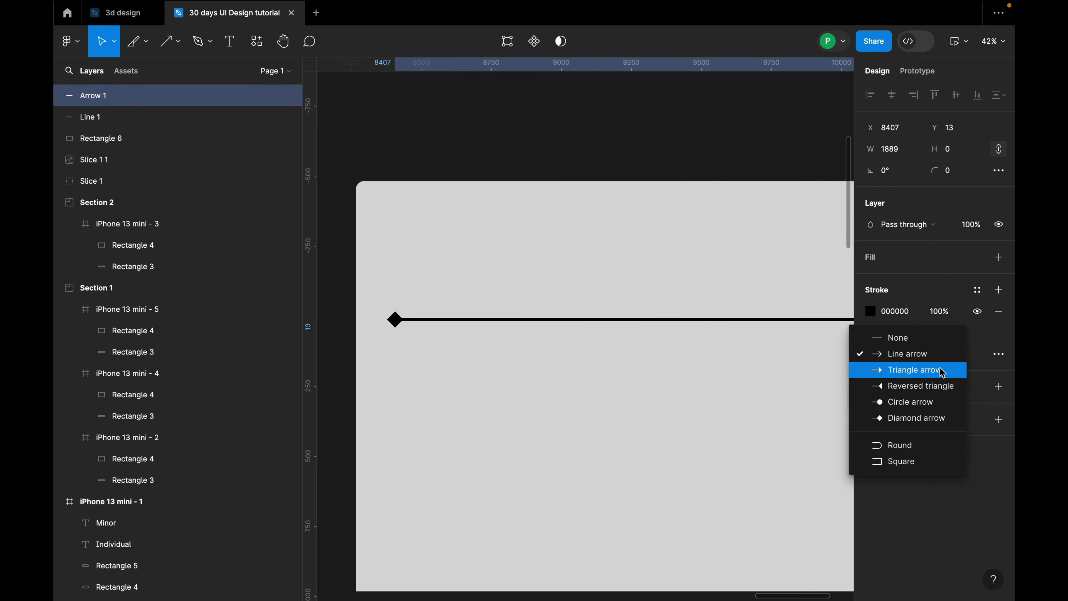
pyautogui.click(931, 401)
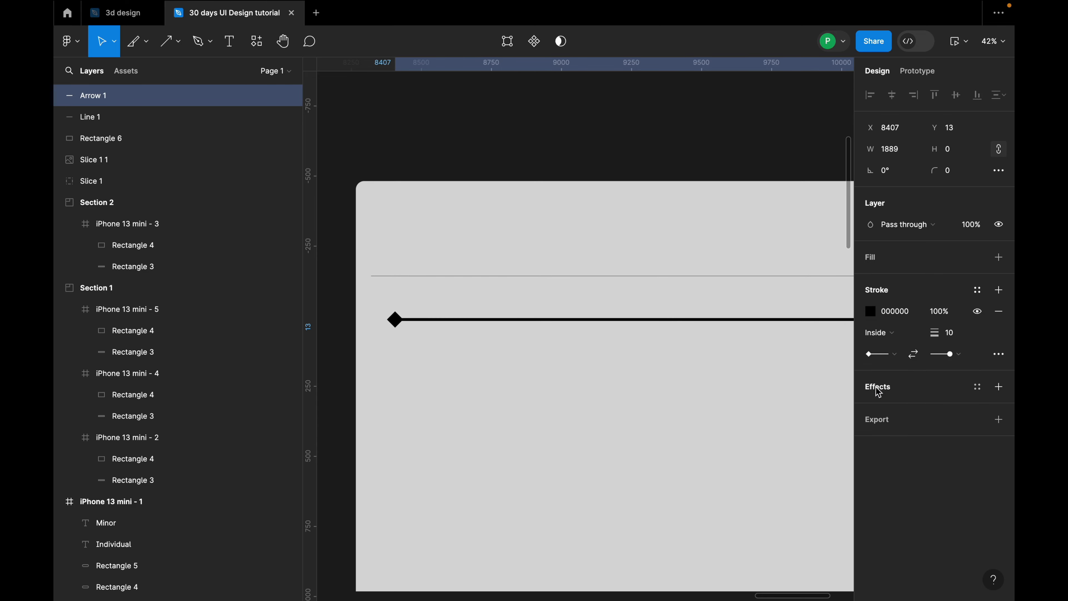
pyautogui.press('-')
pyautogui.click(801, 334)
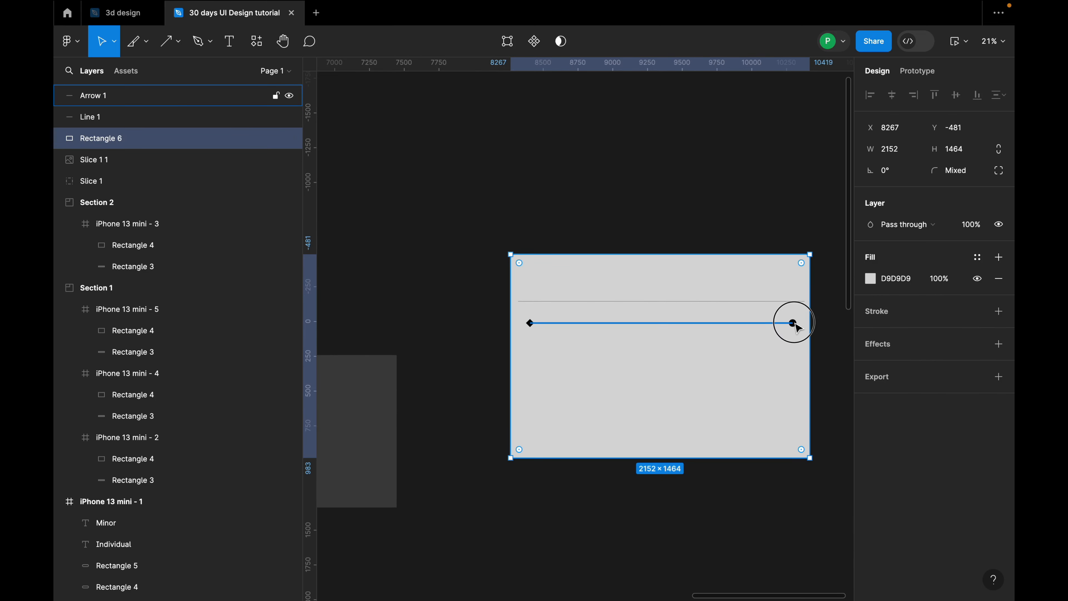
pyautogui.click(794, 323)
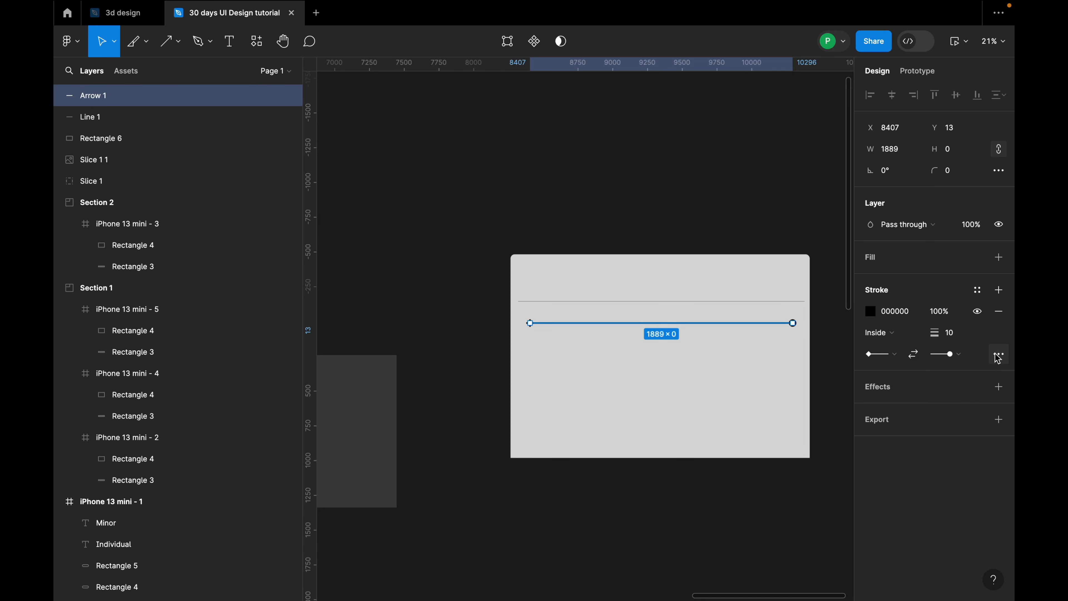
# Step: Give the thin upper line a Line arrow start point and a thicker stroke
pyautogui.scroll(2, 694, 319)
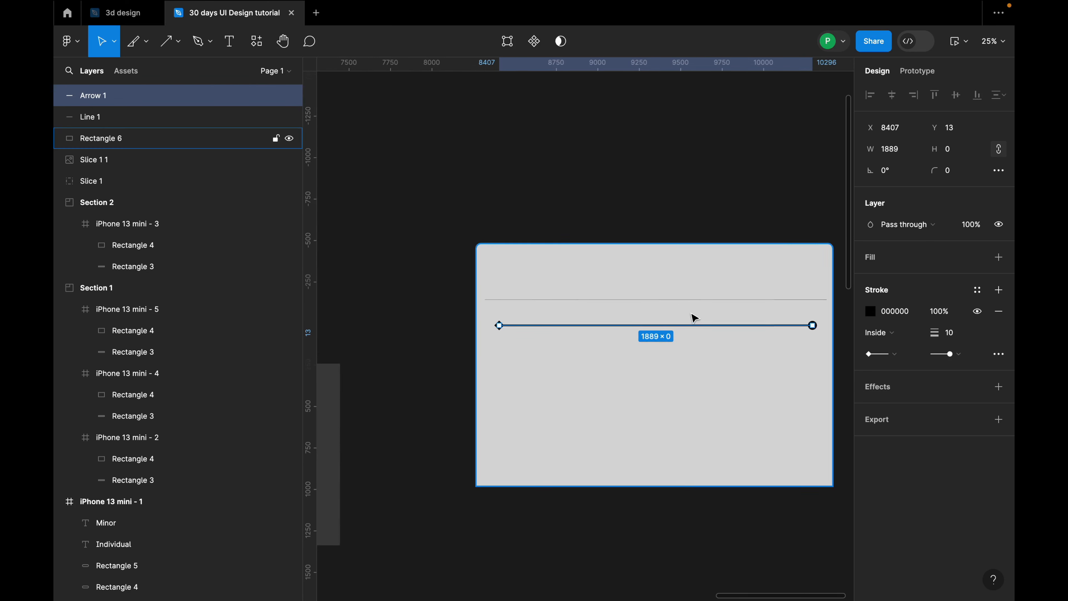
pyautogui.scroll(1, 695, 318)
pyautogui.click(694, 299)
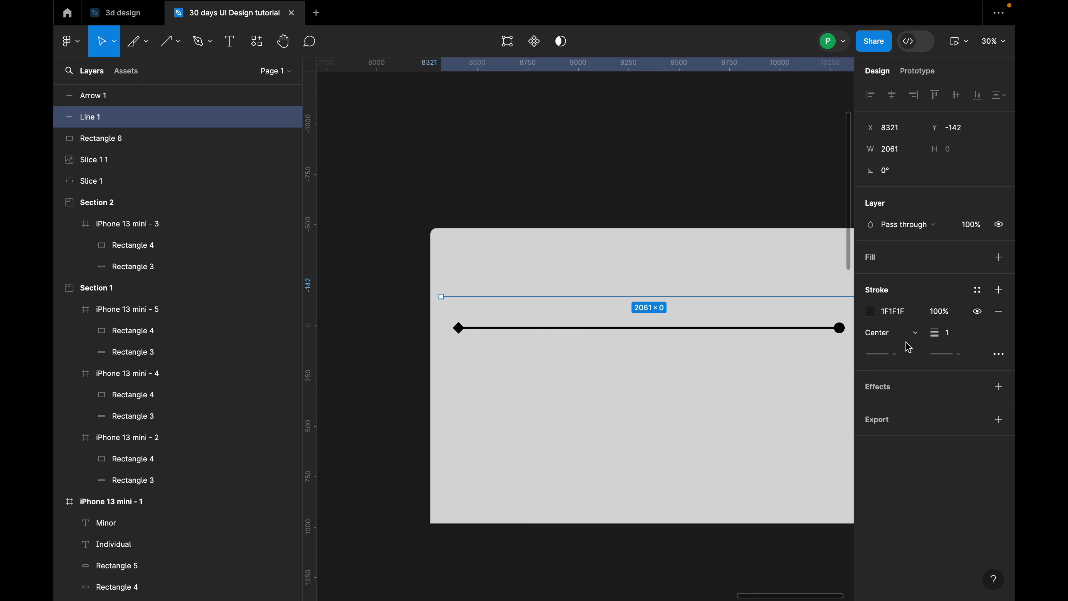
pyautogui.click(903, 351)
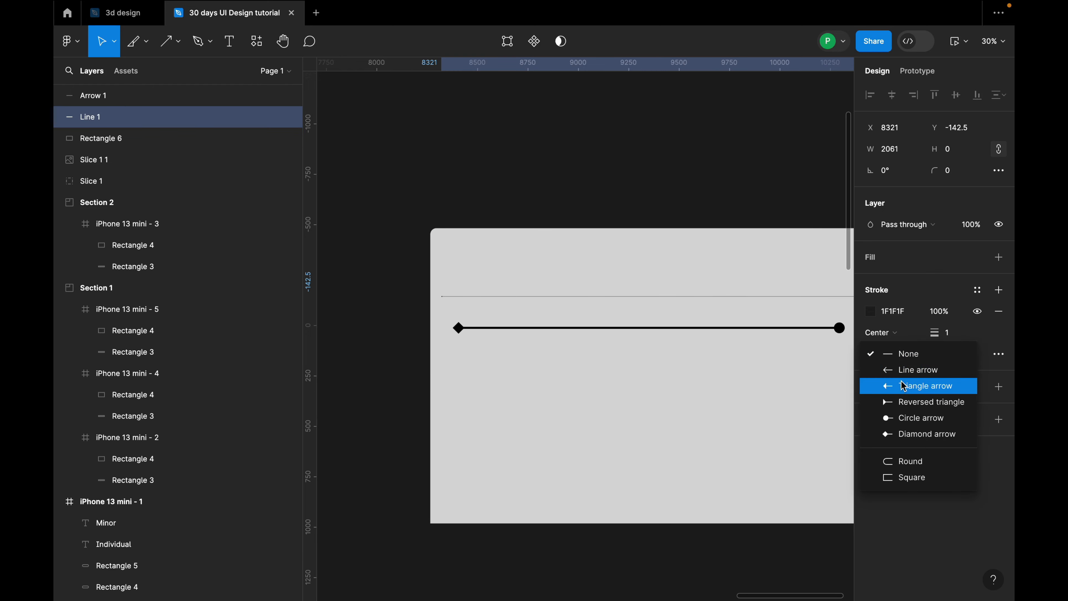
pyautogui.click(951, 328)
pyautogui.click(955, 353)
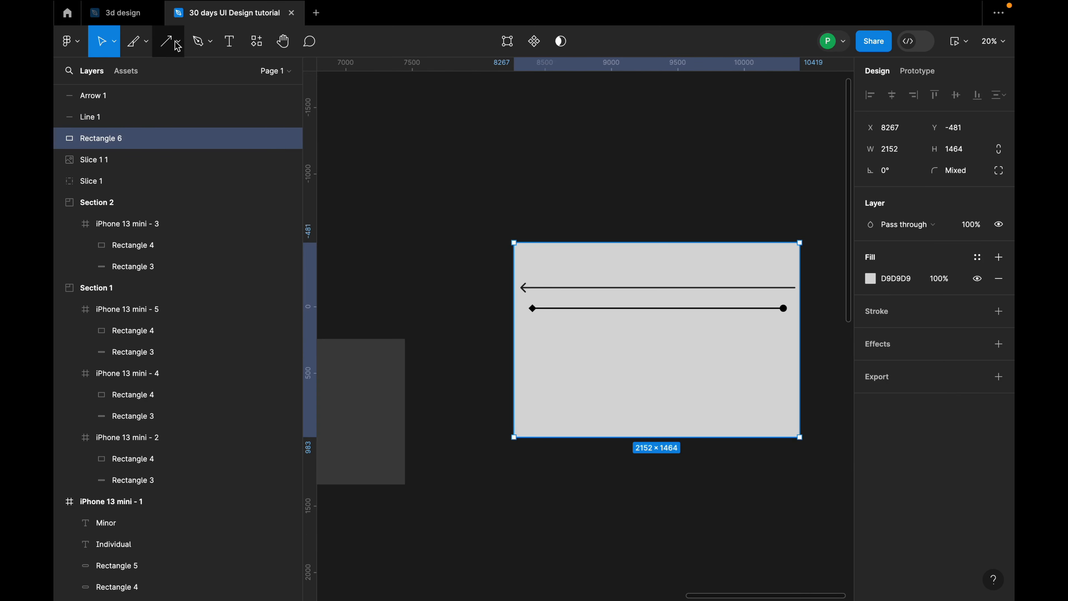
# Step: Draw a circle about 754 × 754 with the Ellipse tool on the grey rectangle, below the two lines
pyautogui.click(177, 41)
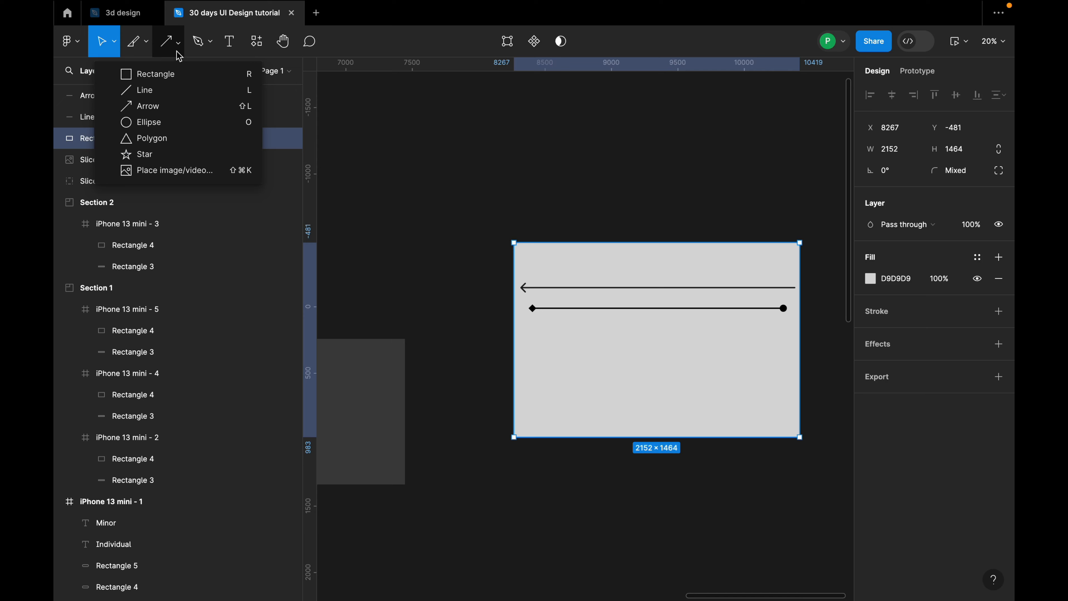
pyautogui.click(168, 127)
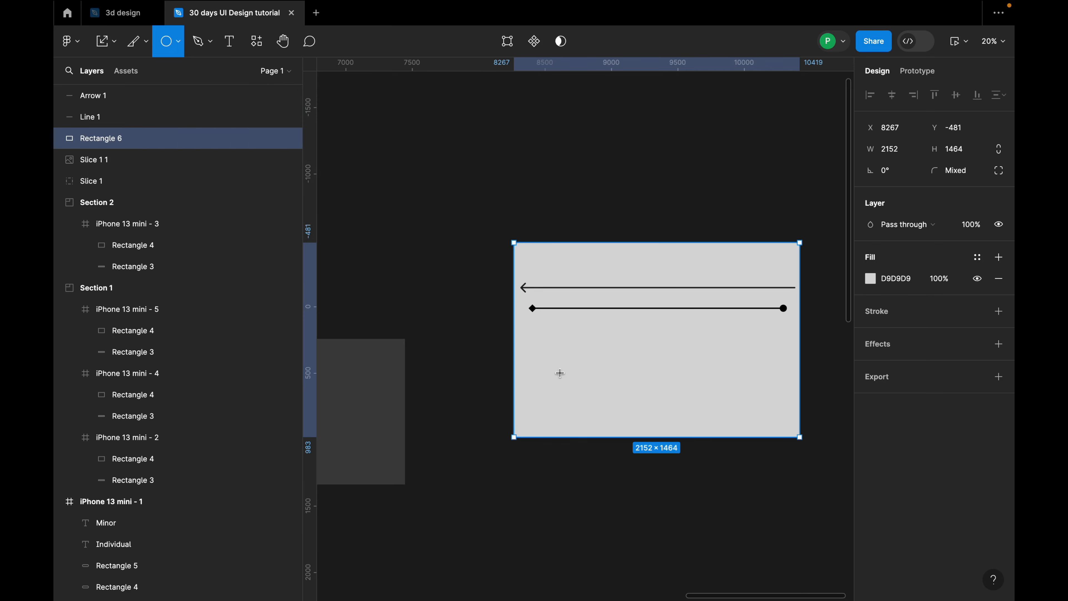
pyautogui.keyDown('ctrl'); pyautogui.scroll(5, 664, 377); pyautogui.keyUp('ctrl')
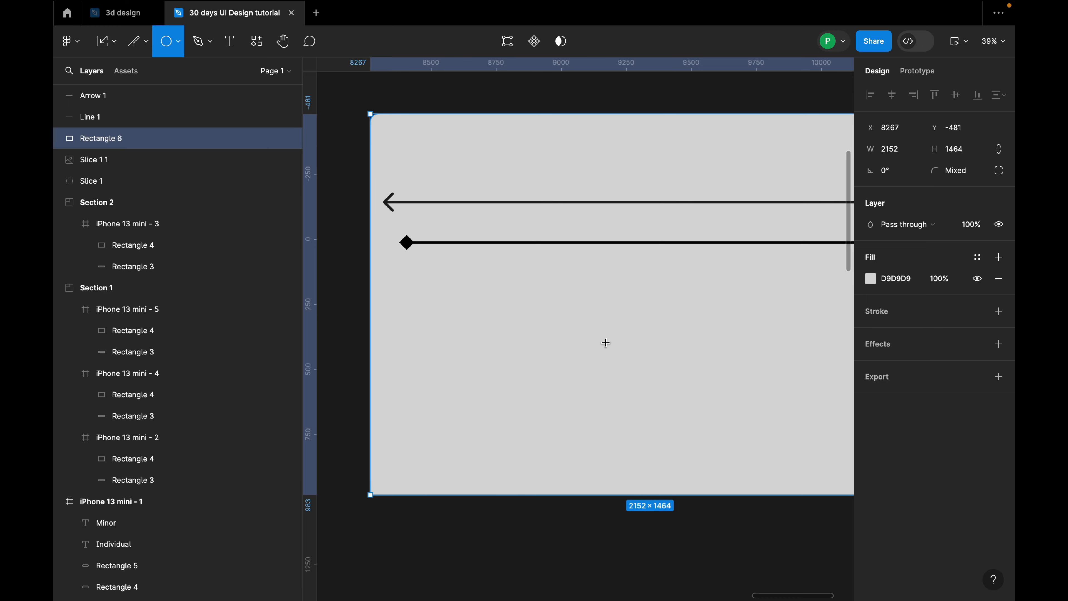
pyautogui.moveTo(438, 293); pyautogui.dragTo(632, 437)
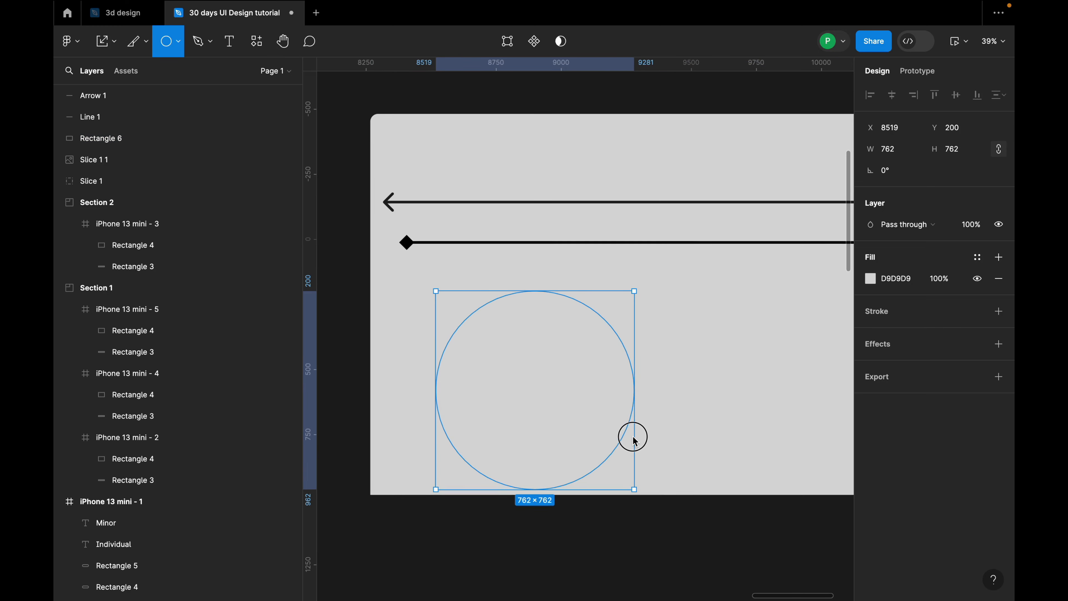
pyautogui.scroll(-3, 553, 387)
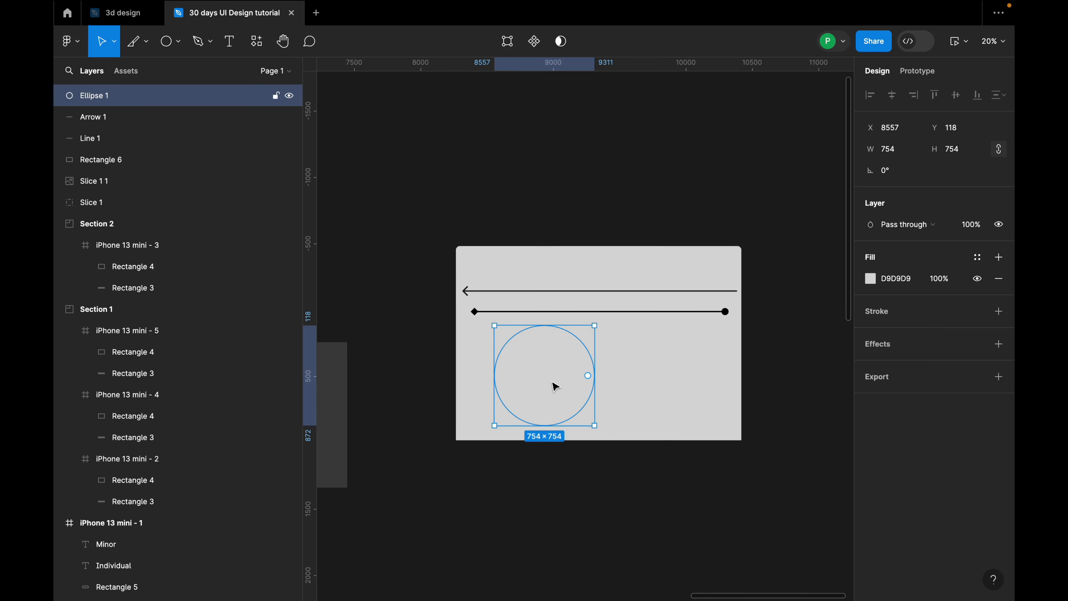
# Step: Move the circle off the grey rectangle, first below it and finally into the empty canvas above it
pyautogui.moveTo(555, 386); pyautogui.dragTo(602, 521)
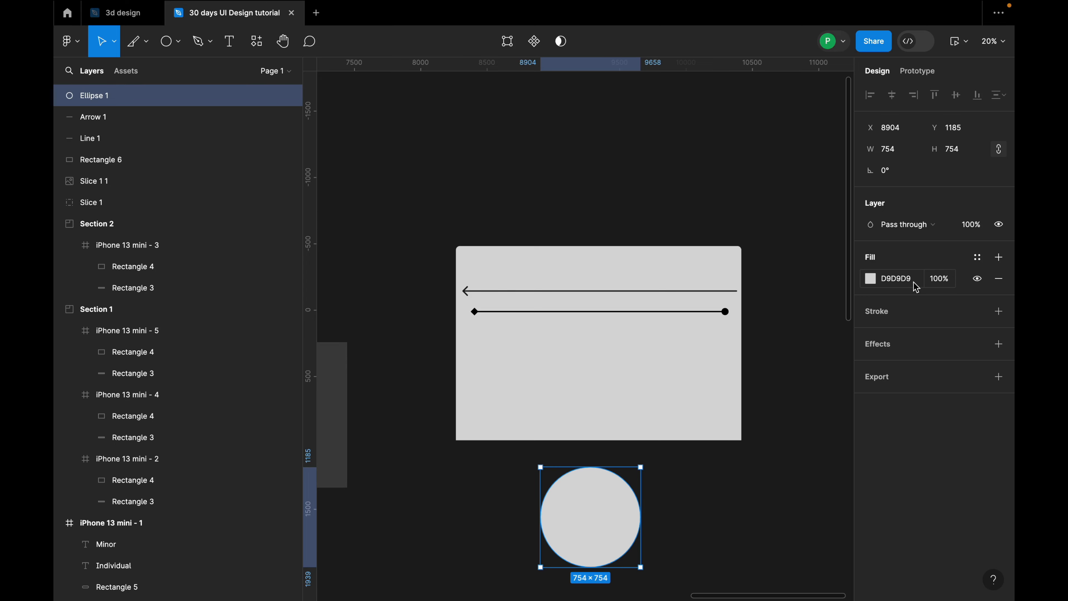
pyautogui.moveTo(567, 494); pyautogui.dragTo(603, 151)
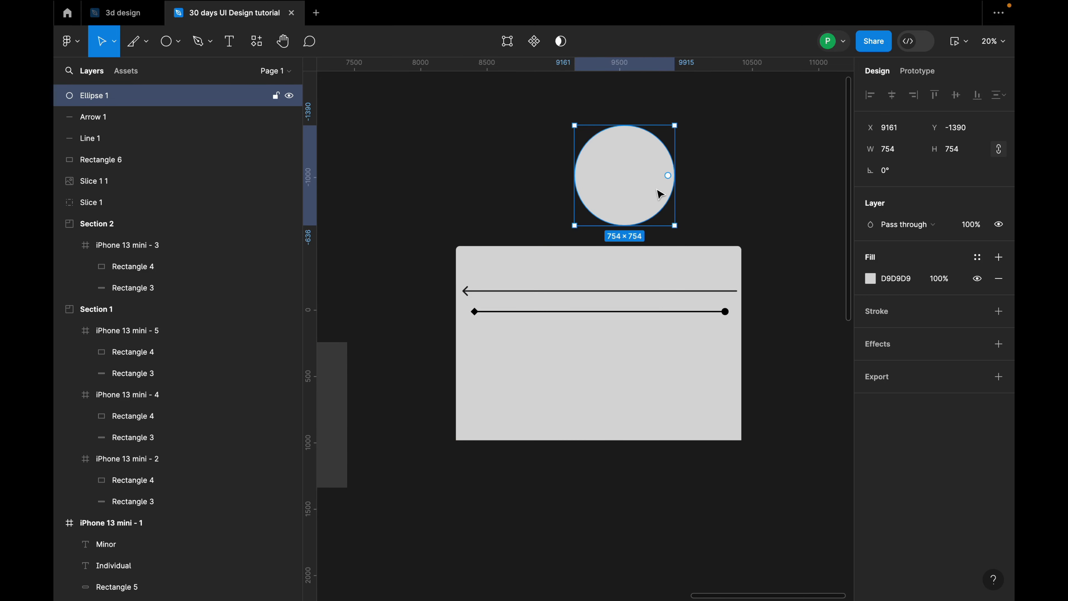
pyautogui.scroll(-2, 672, 221)
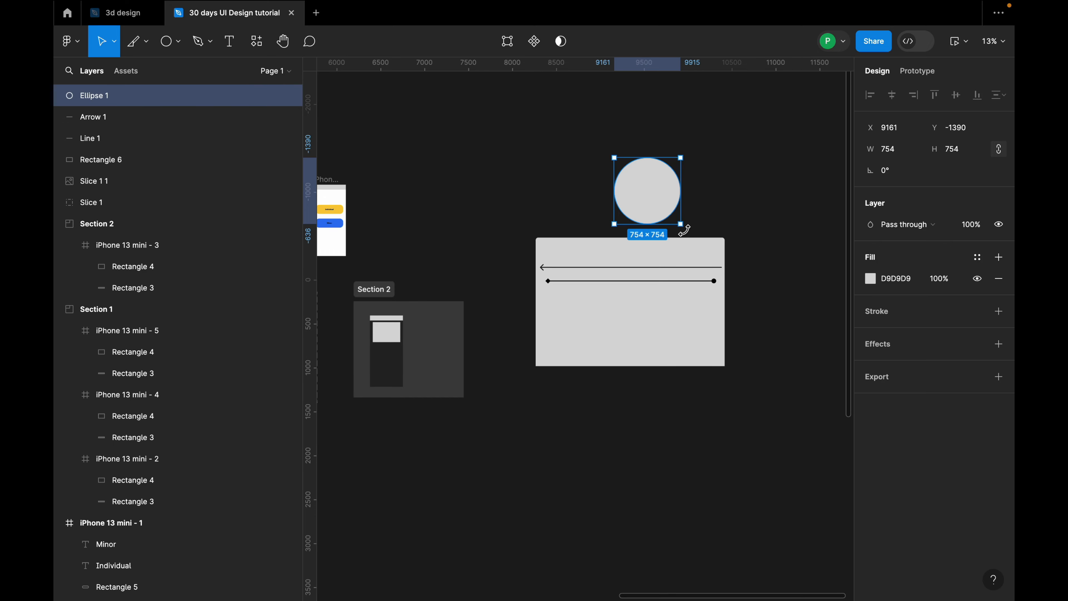
pyautogui.moveTo(655, 193); pyautogui.dragTo(624, 185)
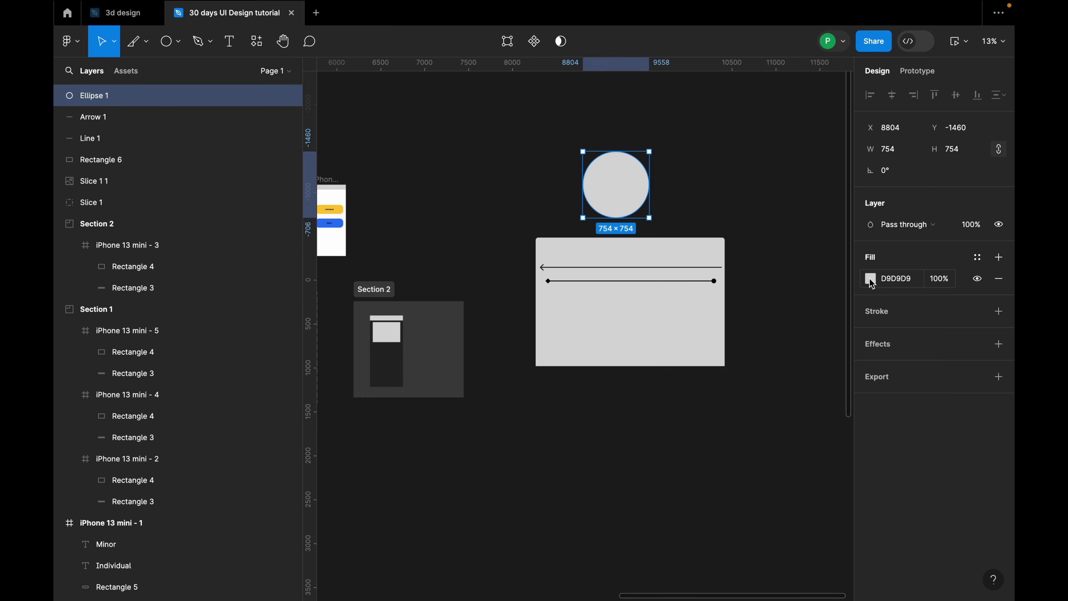
# Step: Open the circle's fill colour and try the RGB and Hex formats before returning to HSB
pyautogui.click(870, 278)
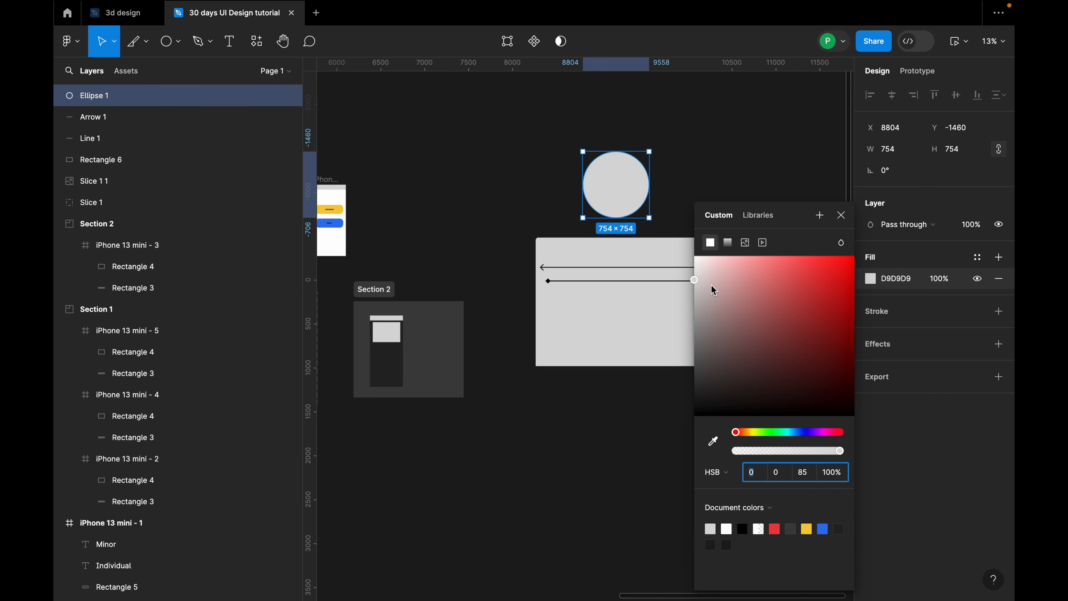
pyautogui.click(732, 474)
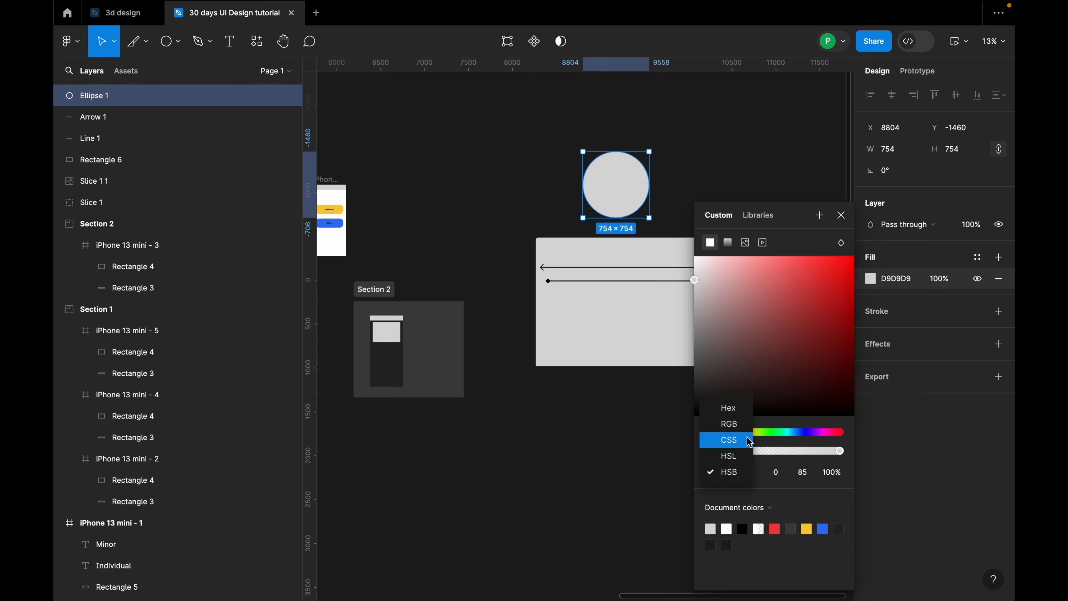
pyautogui.click(740, 424)
pyautogui.click(737, 471)
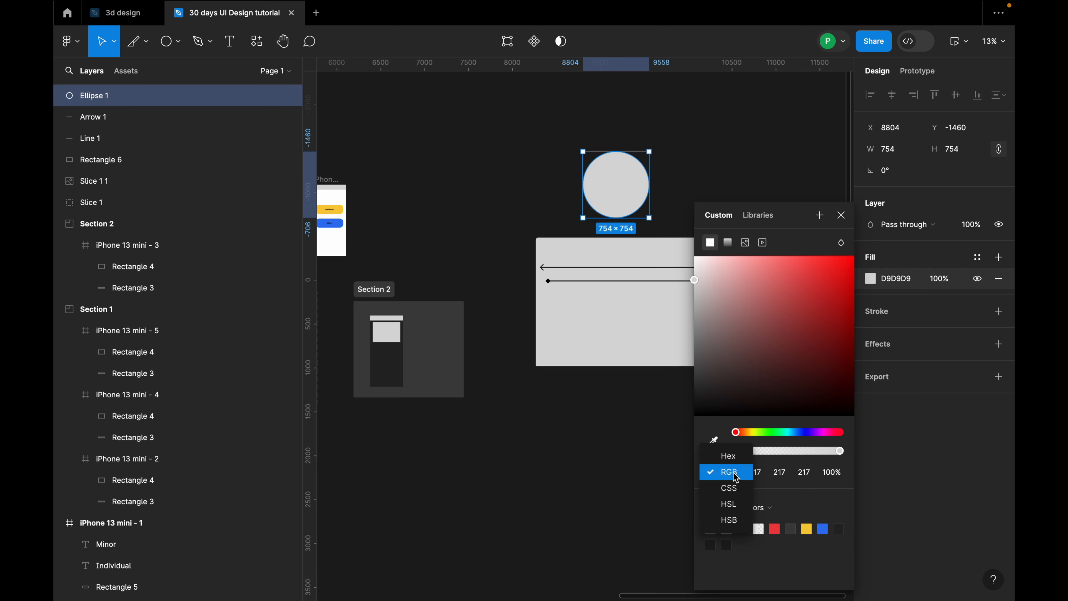
pyautogui.click(735, 457)
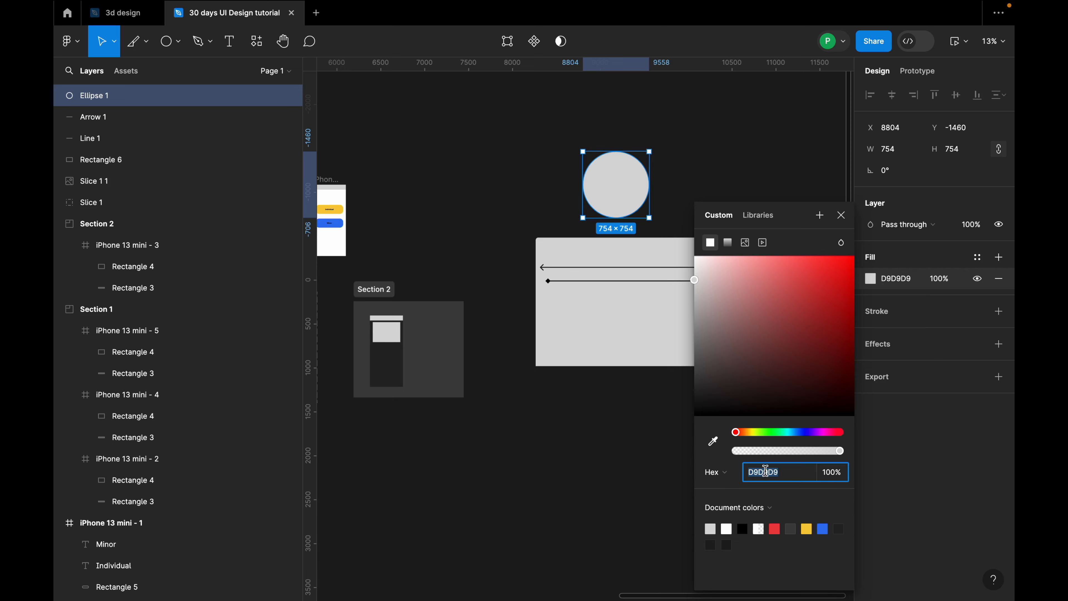
pyautogui.click(726, 478)
pyautogui.click(735, 533)
# Step: Fill the circle with the yellow F6CB33 sampled from the button in the nearby iPhone frame
pyautogui.moveTo(627, 188); pyautogui.dragTo(597, 188)
pyautogui.click(724, 393)
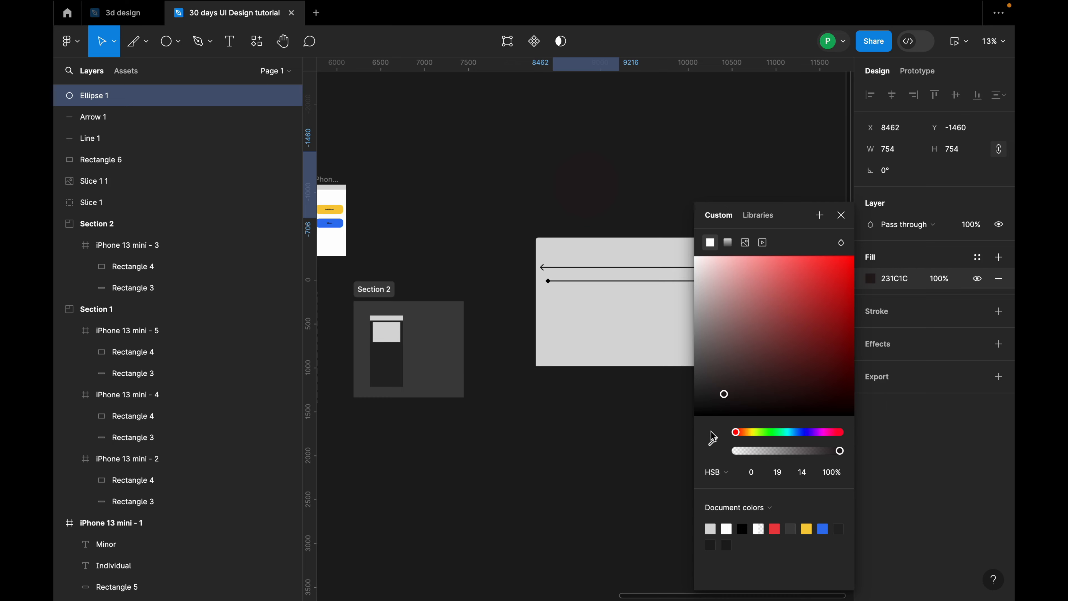
pyautogui.click(714, 440)
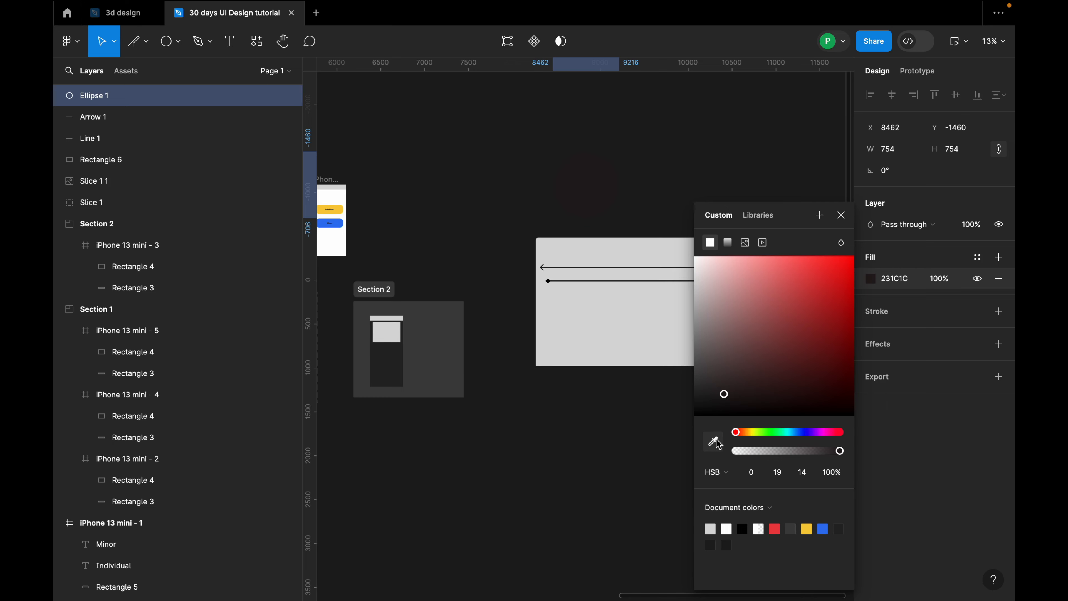
pyautogui.click(338, 209)
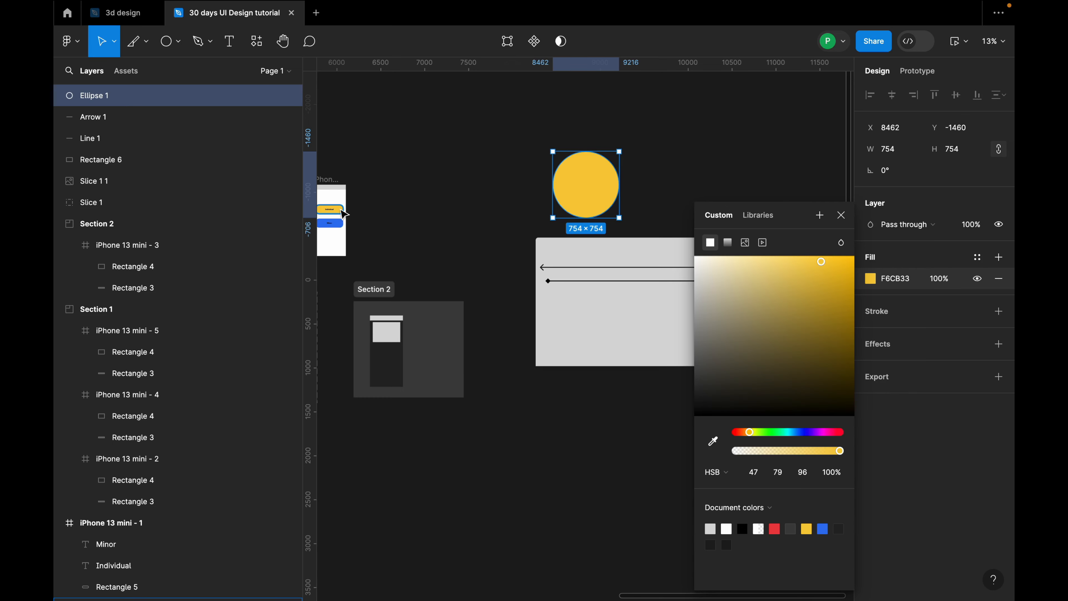
pyautogui.click(840, 213)
pyautogui.click(751, 227)
# Step: Move the yellow circle around the canvas and place it in the grey rectangle's lower-left area, under the lines
pyautogui.moveTo(579, 184); pyautogui.dragTo(591, 184)
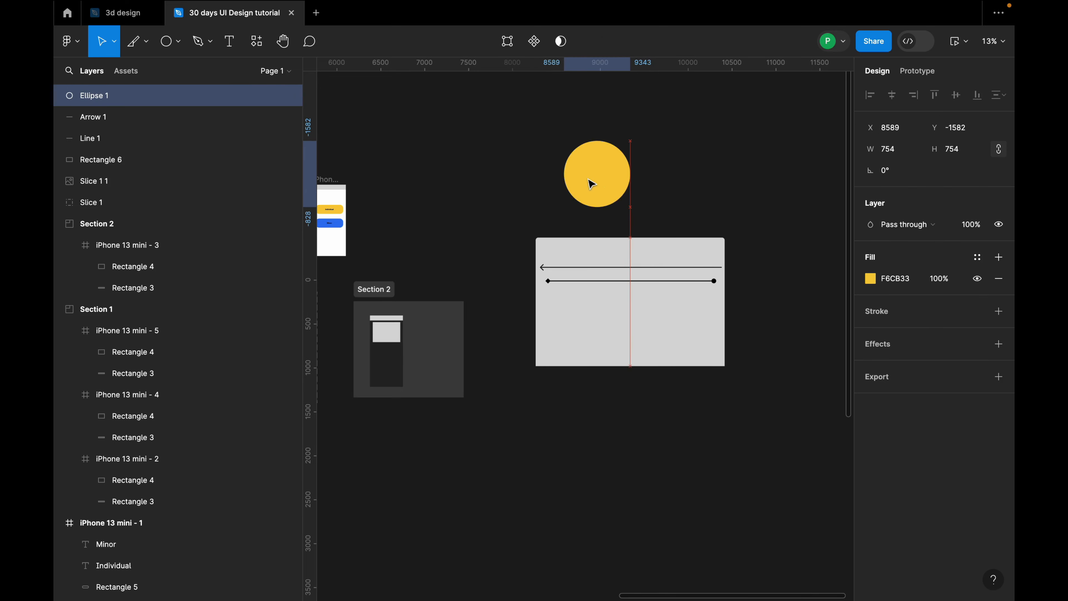
pyautogui.scroll(-3, 729, 200)
pyautogui.scroll(5, 714, 200)
pyautogui.moveTo(503, 179); pyautogui.dragTo(588, 207)
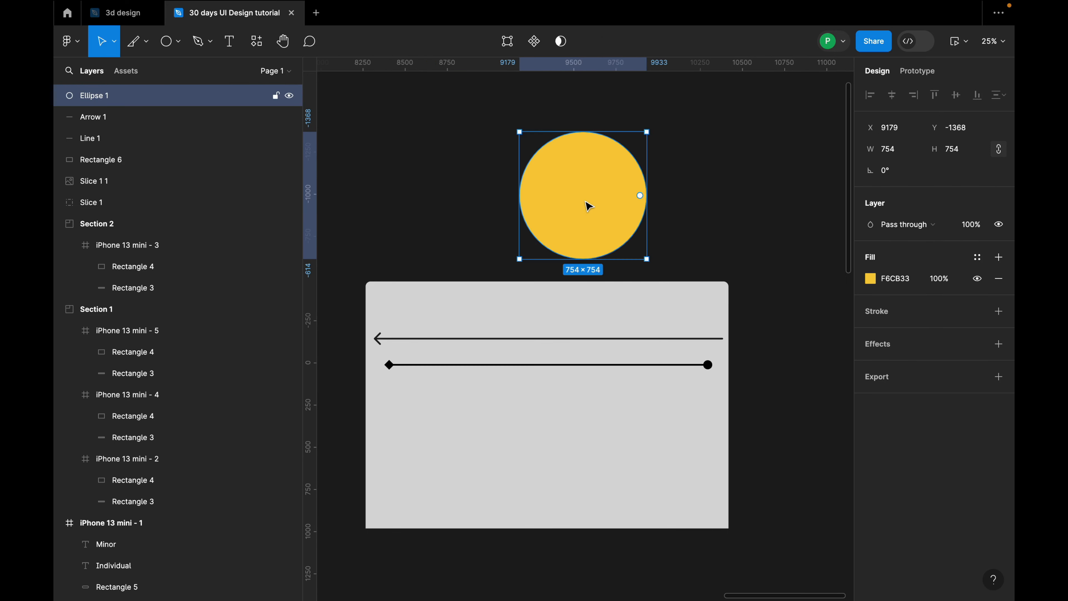
pyautogui.scroll(-3, 589, 206)
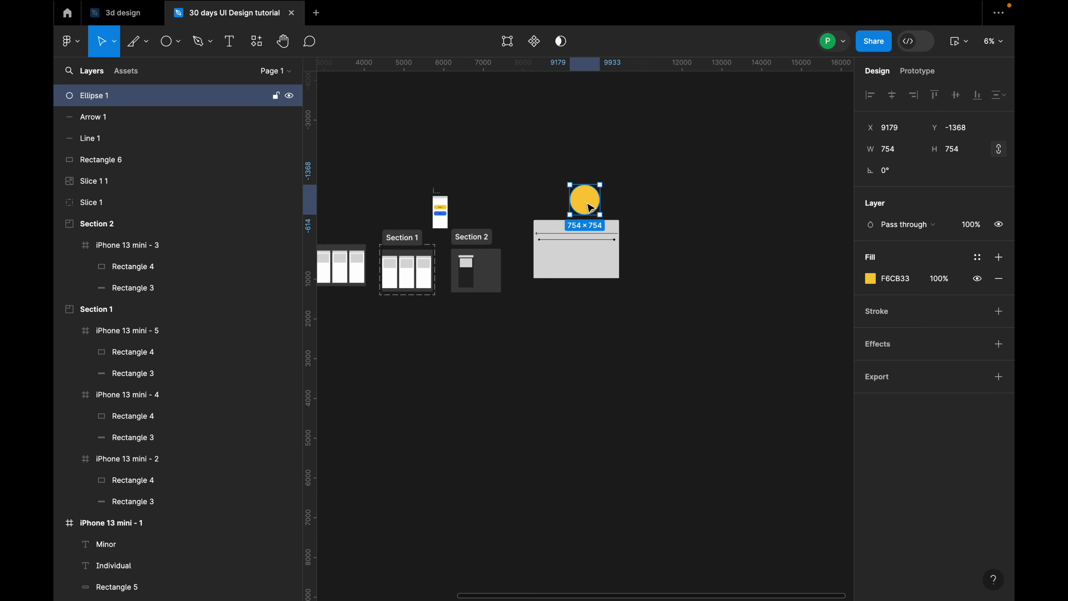
pyautogui.moveTo(590, 207); pyautogui.dragTo(534, 264)
pyautogui.scroll(5, 557, 254)
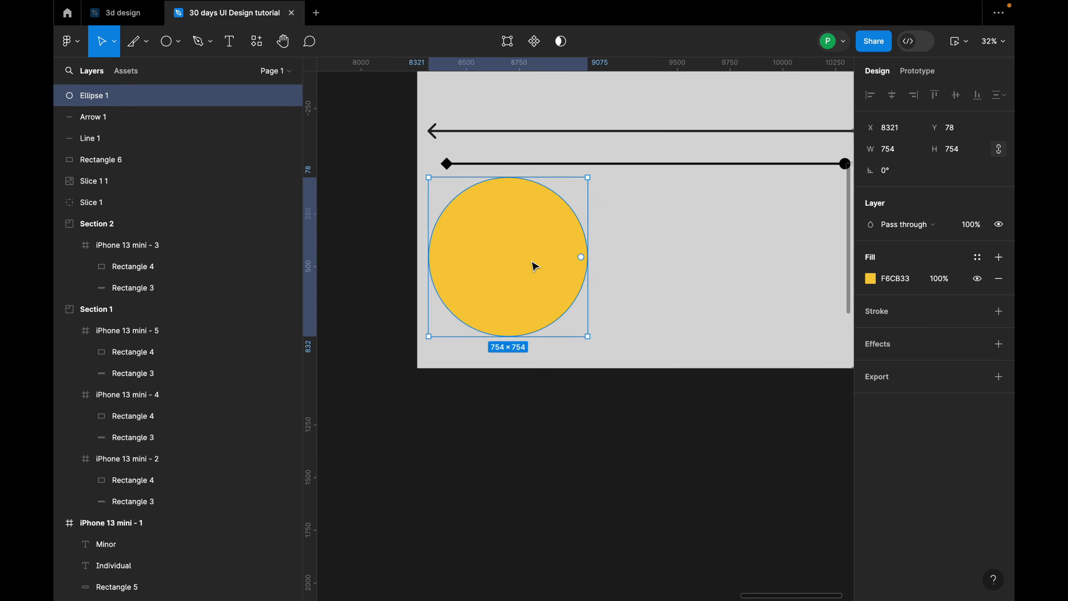
# Step: Move the lines out above the grey rectangle and reposition the yellow circle midway up its left half
pyautogui.scroll(-4, 547, 261)
pyautogui.click(574, 272)
pyautogui.scroll(-3, 567, 253)
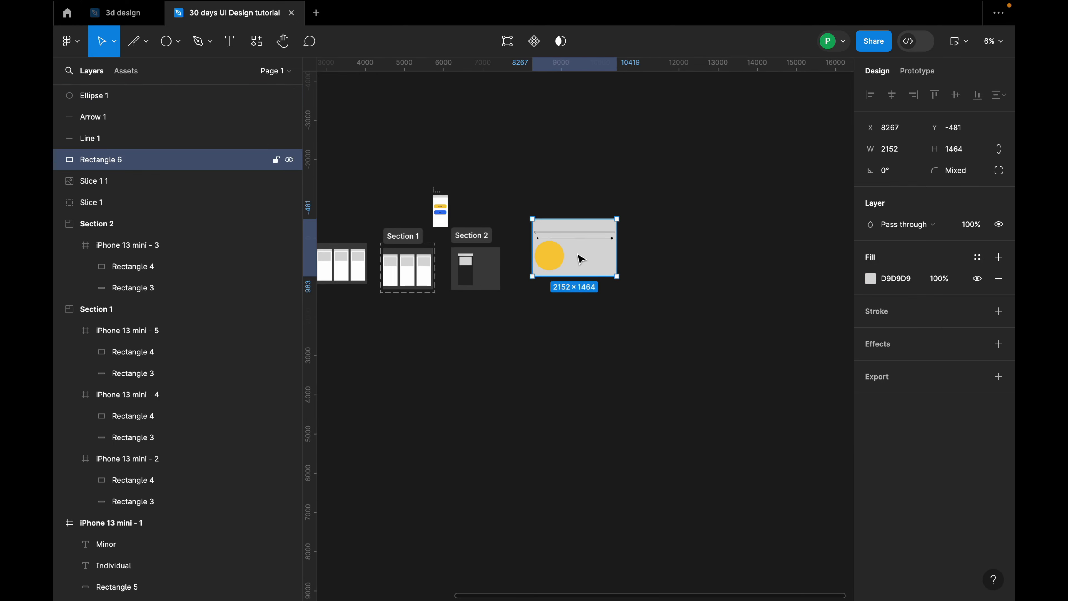
pyautogui.keyDown('shift'); pyautogui.click(581, 238); pyautogui.keyUp('shift')
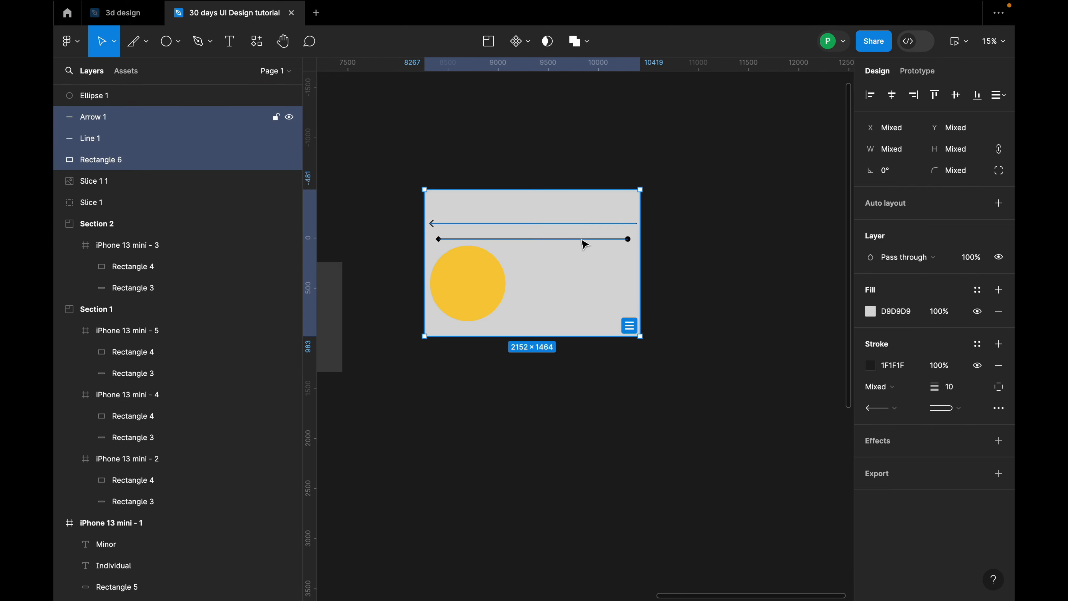
pyautogui.moveTo(581, 238); pyautogui.dragTo(594, 157)
pyautogui.click(585, 209)
pyautogui.click(596, 224)
pyautogui.click(507, 278)
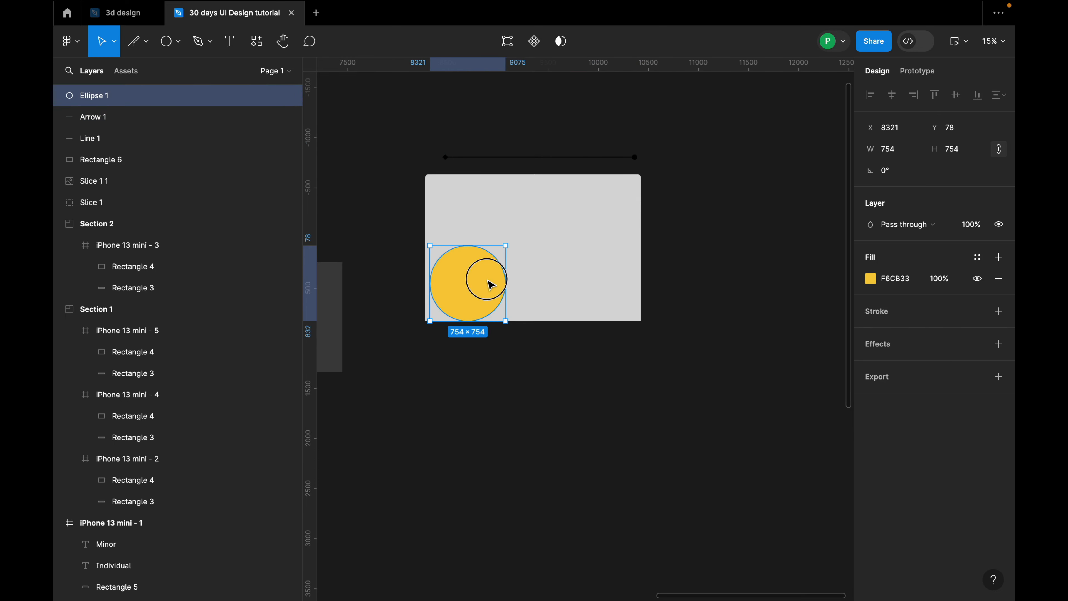
pyautogui.moveTo(488, 282); pyautogui.dragTo(492, 248)
# Step: Draw a rectangle about 906 × 843 on the grey rectangle, to the right of the yellow circle
pyautogui.click(582, 252)
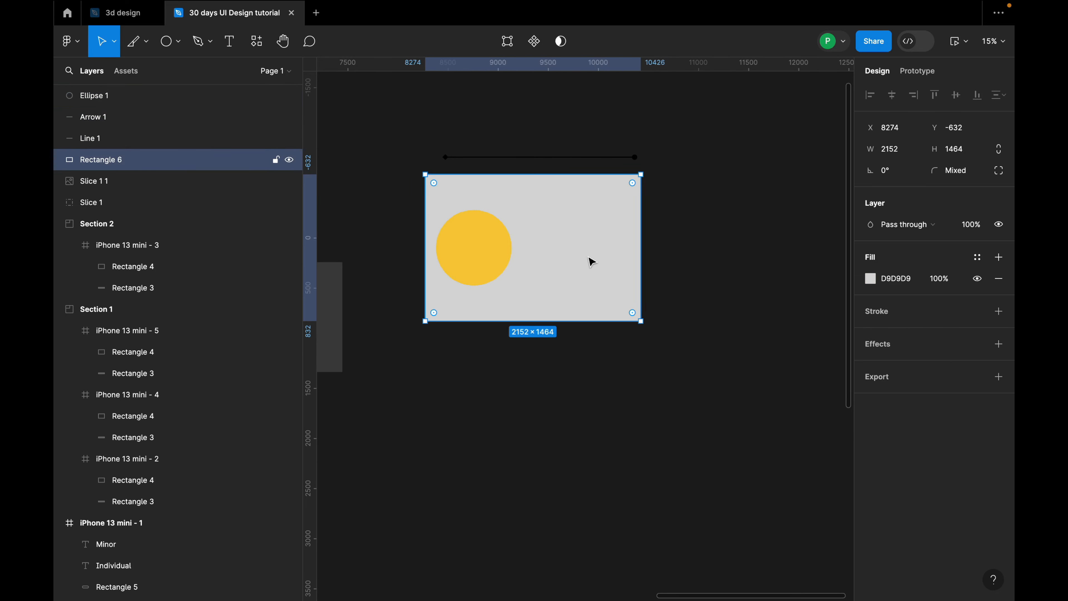
pyautogui.press('r')
pyautogui.moveTo(533, 198)
pyautogui.mouseDown()
pyautogui.moveTo(588, 306)
pyautogui.moveTo(624, 283)
pyautogui.mouseUp()
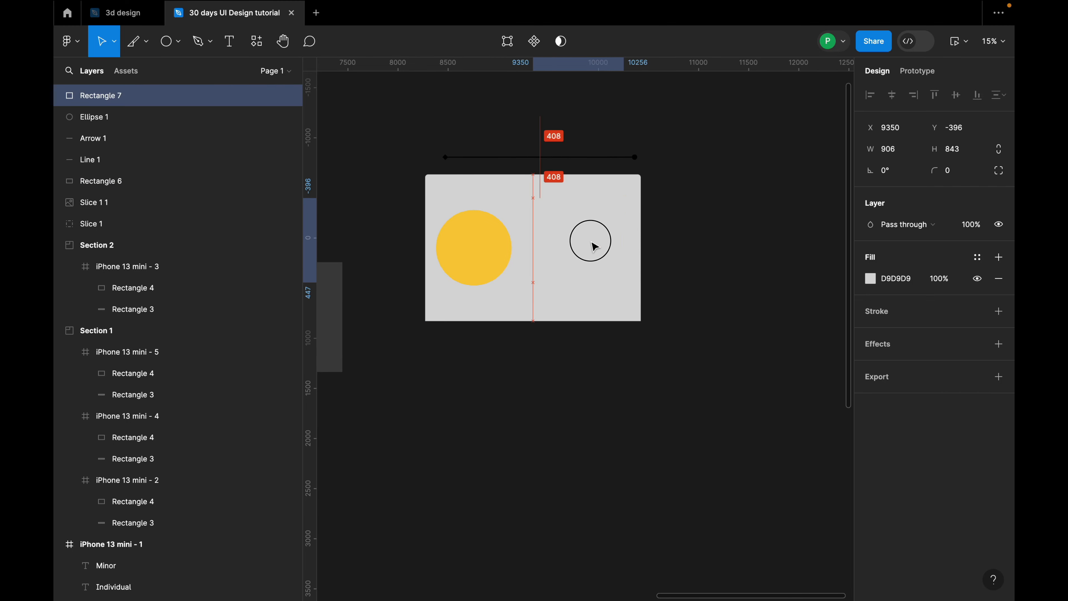
pyautogui.moveTo(591, 242); pyautogui.dragTo(591, 242)
# Step: Fill the new rectangle with red F30A0A and shift it slightly right and down beside the circle
pyautogui.click(871, 279)
pyautogui.moveTo(806, 264); pyautogui.dragTo(846, 262)
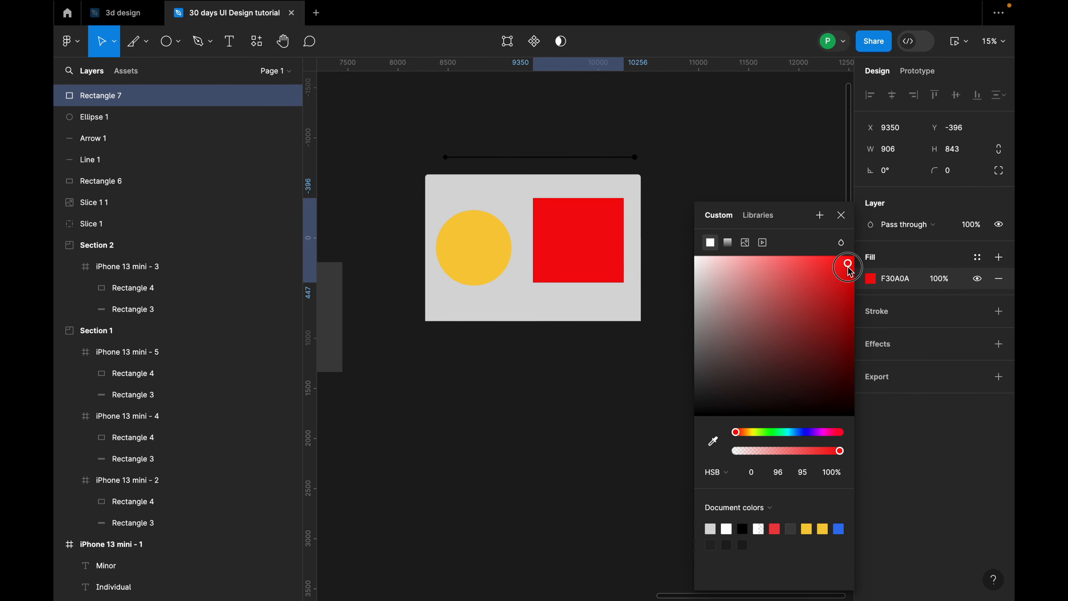
pyautogui.click(722, 200)
pyautogui.click(573, 238)
pyautogui.moveTo(572, 239)
pyautogui.mouseDown()
pyautogui.moveTo(572, 226)
pyautogui.moveTo(579, 250)
pyautogui.mouseUp()
pyautogui.click(648, 244)
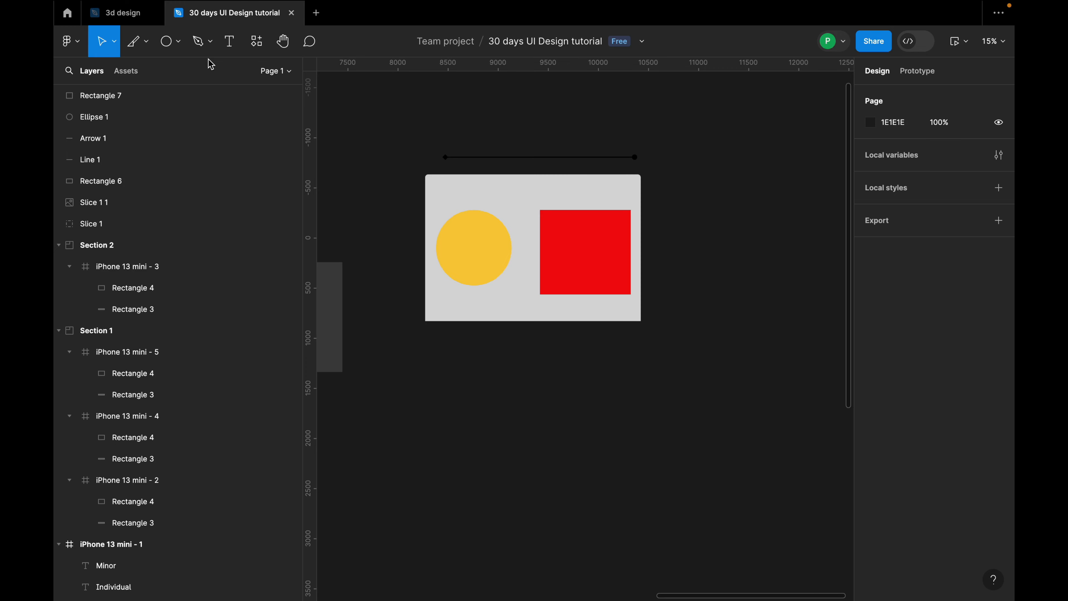
# Step: Draw a triangle about 1365 × 1365 with the Polygon tool and align it under the grey rectangle's left edge
pyautogui.click(168, 42)
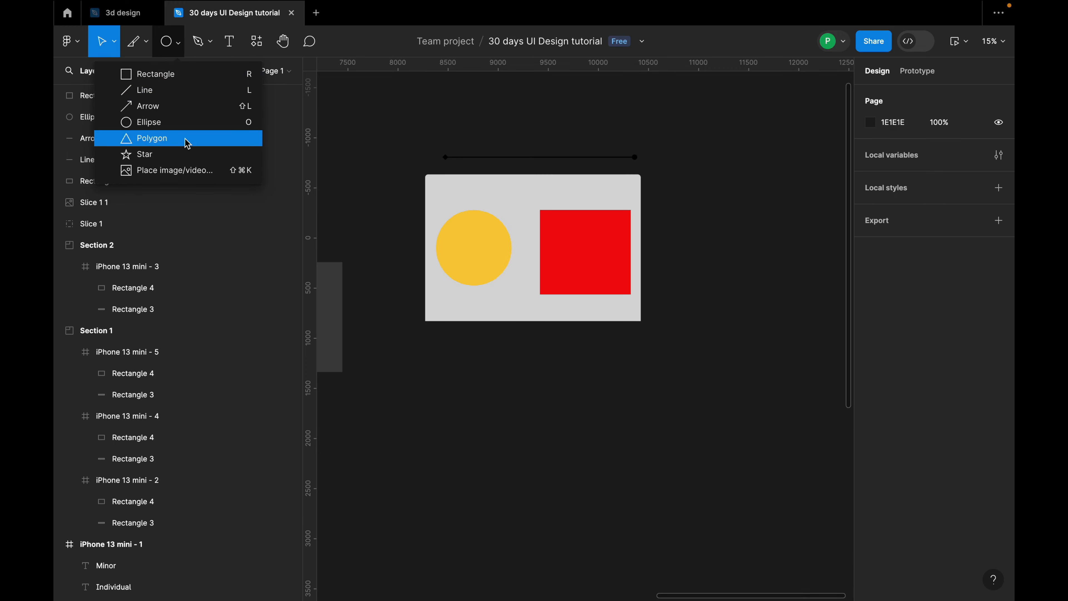
pyautogui.click(186, 139)
pyautogui.scroll(5, 501, 244)
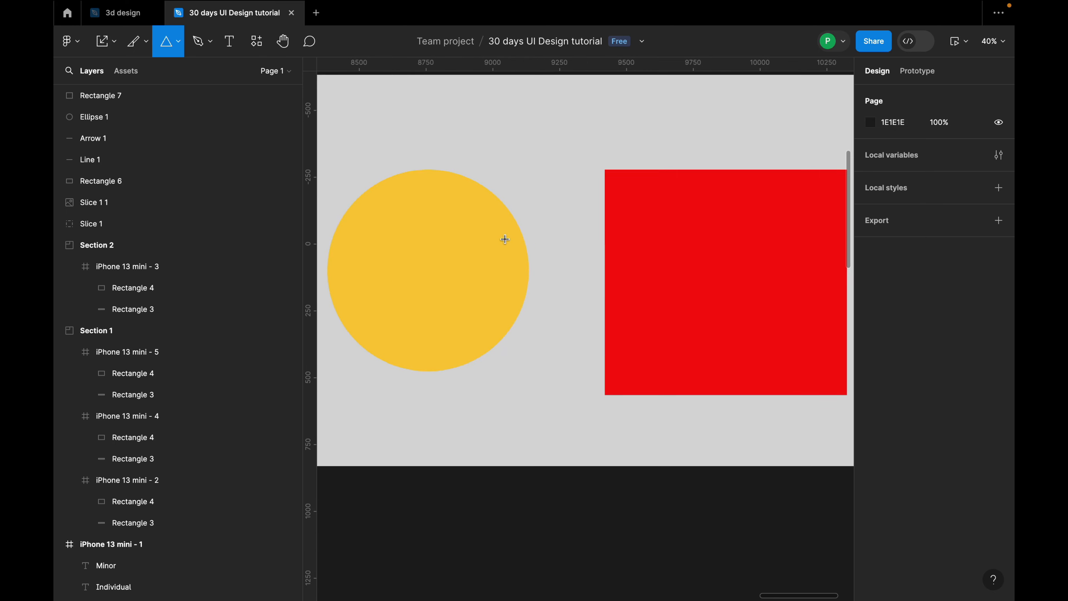
pyautogui.scroll(-5, 505, 238)
pyautogui.moveTo(462, 382); pyautogui.dragTo(648, 508)
pyautogui.moveTo(565, 477); pyautogui.dragTo(505, 454)
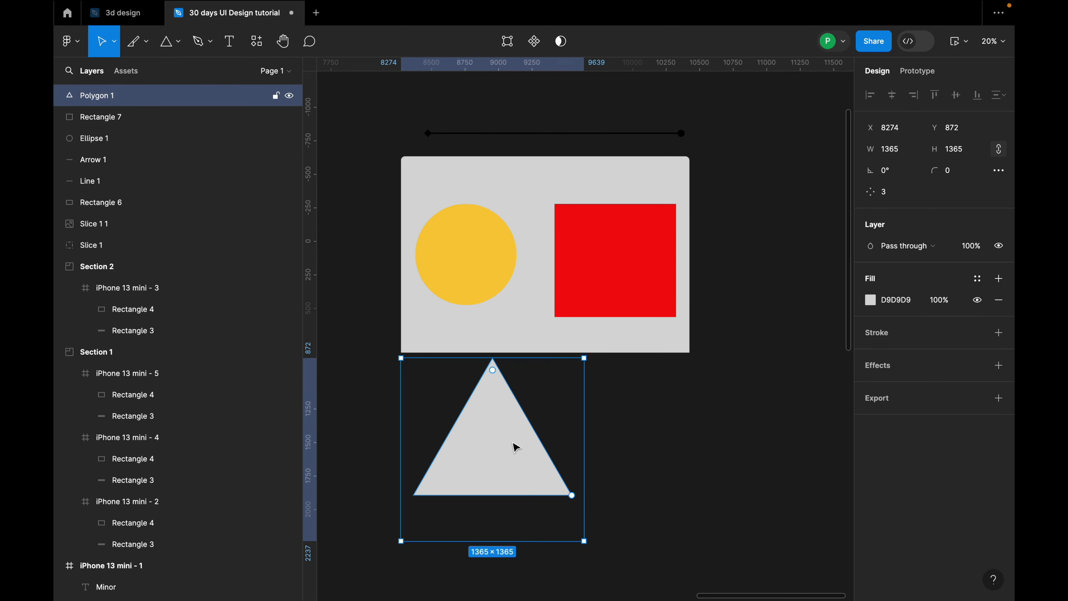
# Step: Shrink the triangle to about 1076 × 1076 and move it slightly down from the grey rectangle
pyautogui.scroll(-5, 512, 441)
pyautogui.moveTo(547, 490); pyautogui.dragTo(528, 471)
pyautogui.moveTo(489, 440); pyautogui.dragTo(489, 448)
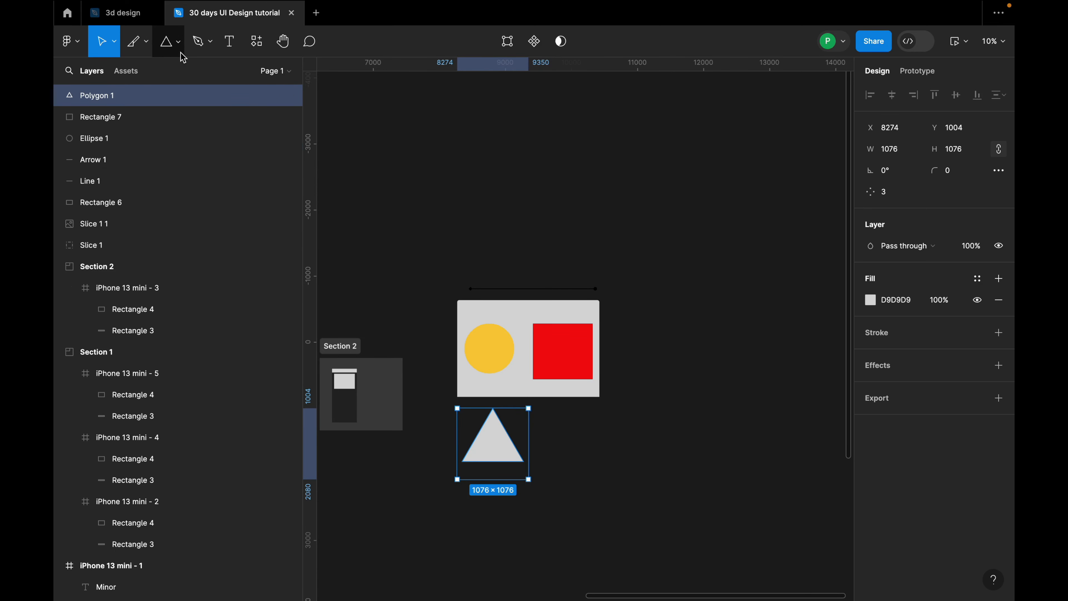
# Step: Draw a star about 701 × 701 to the right of the triangle and level its top with the triangle's
pyautogui.click(179, 43)
pyautogui.click(197, 161)
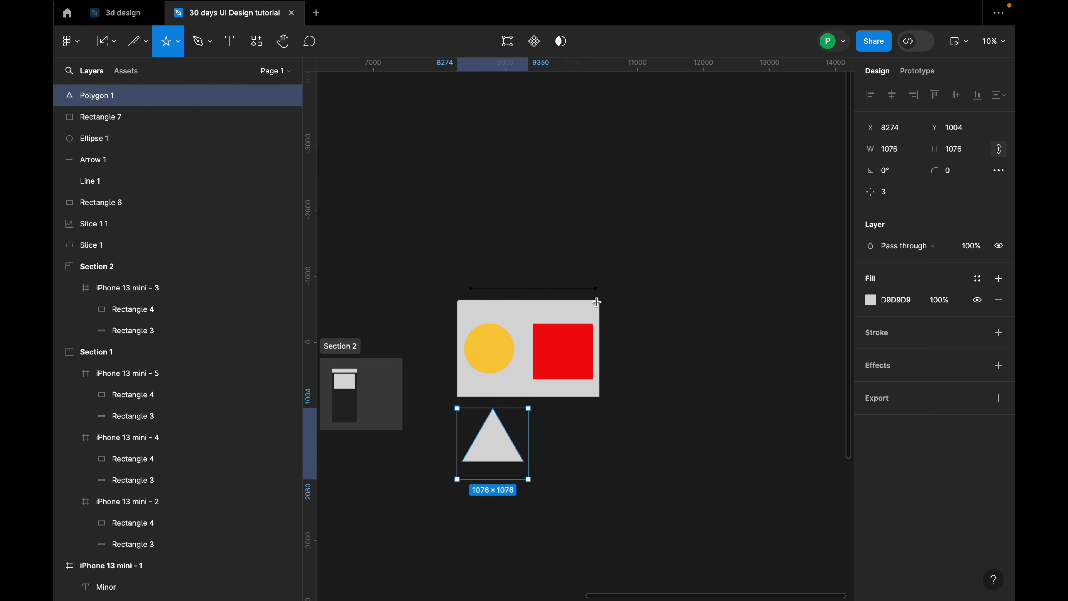
pyautogui.scroll(5, 567, 377)
pyautogui.moveTo(558, 345); pyautogui.dragTo(646, 433)
pyautogui.moveTo(598, 396); pyautogui.dragTo(589, 354)
# Step: Set the star's point count to 10
pyautogui.scroll(6, 589, 354)
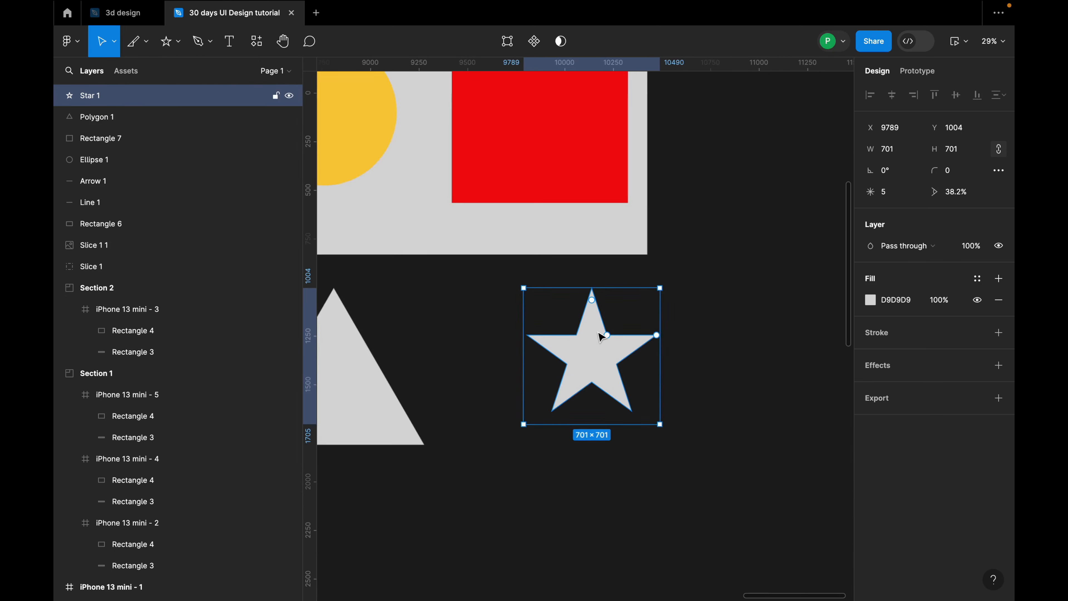
pyautogui.scroll(2, 680, 353)
pyautogui.scroll(1, 673, 361)
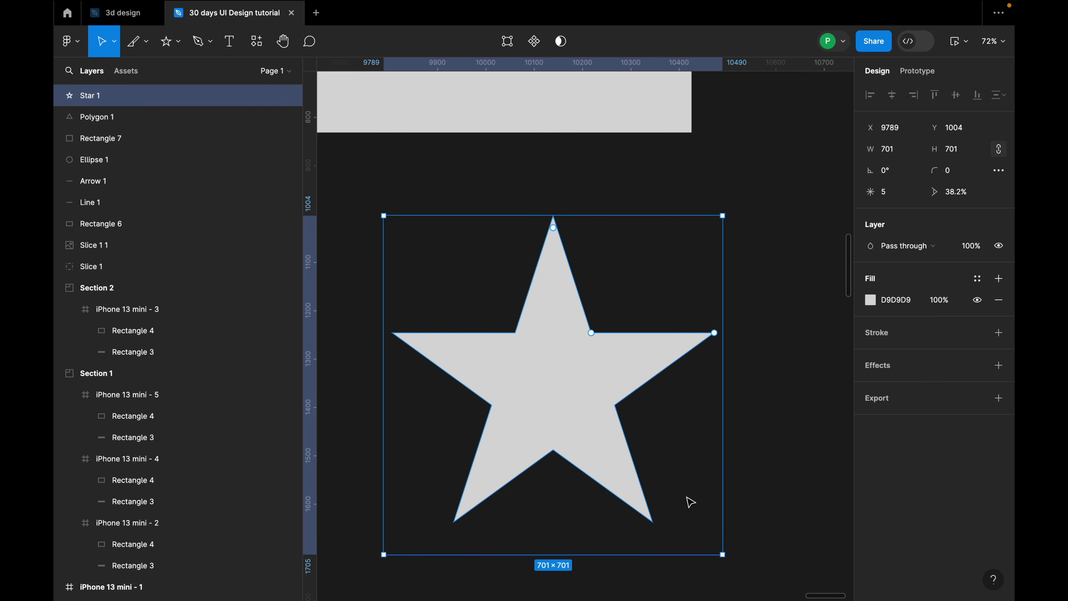
pyautogui.click(894, 194)
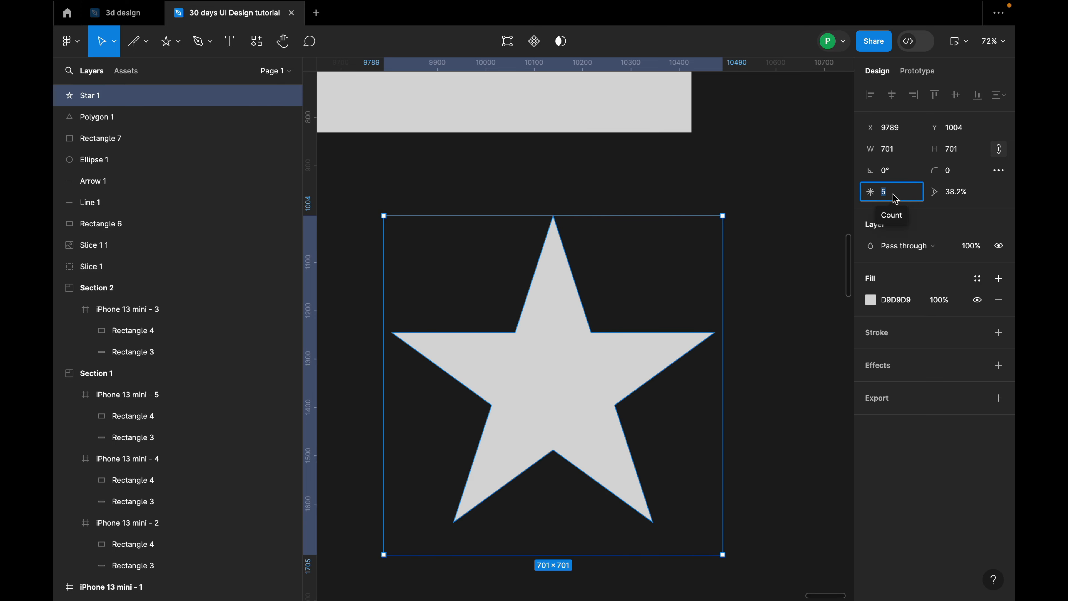
pyautogui.write('10')
pyautogui.press('Return')
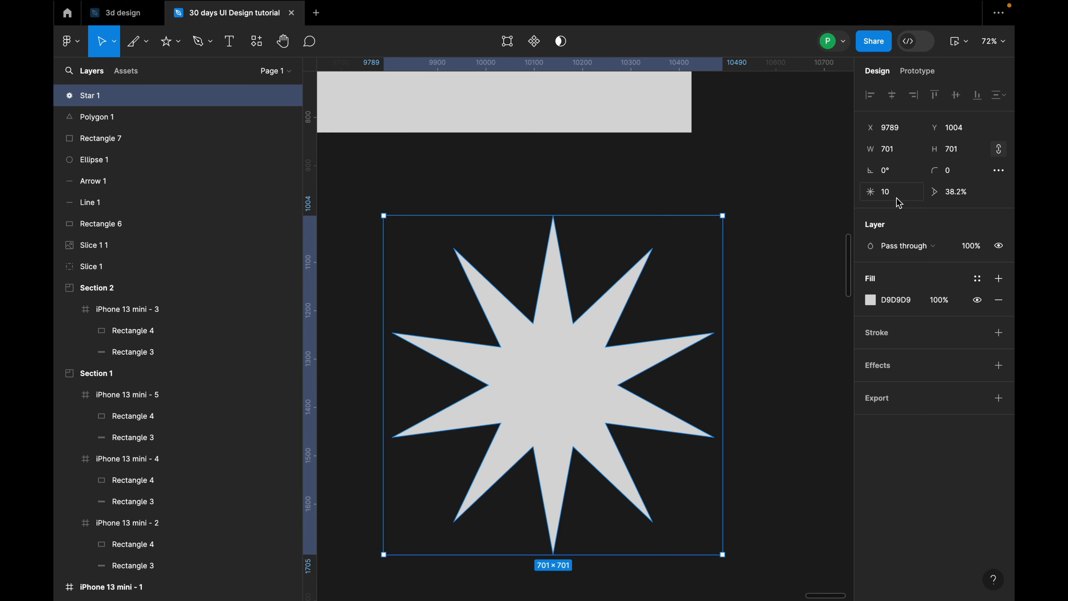
# Step: Adjust the star's inner ratio through 60% and 68.6%, settling on 62%
pyautogui.moveTo(569, 326); pyautogui.dragTo(611, 300)
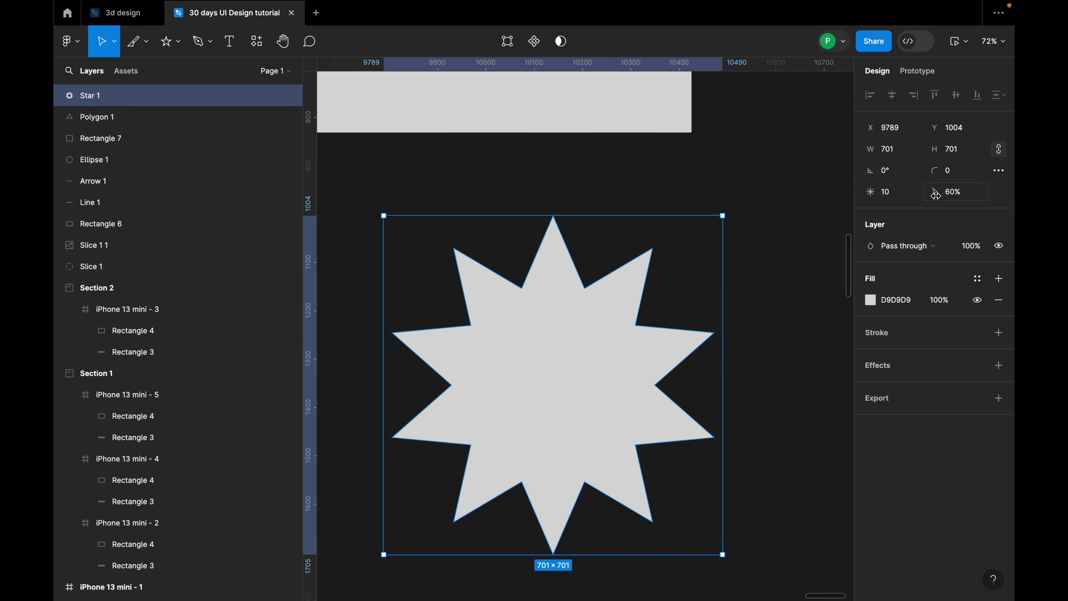
pyautogui.moveTo(934, 191)
pyautogui.mouseDown()
pyautogui.moveTo(1001, 204)
pyautogui.moveTo(929, 202)
pyautogui.moveTo(942, 194)
pyautogui.mouseUp()
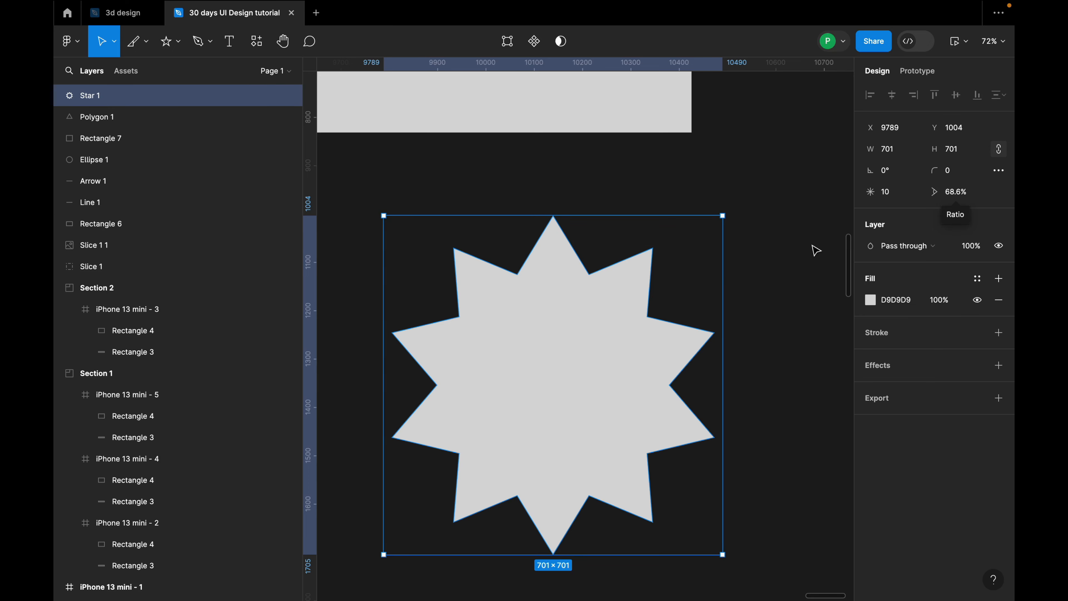
pyautogui.moveTo(590, 275)
pyautogui.mouseDown()
pyautogui.moveTo(590, 291)
pyautogui.moveTo(587, 281)
pyautogui.mouseUp()
# Step: Round the star's corners to a radius of 26, reduce the rounding to a smaller amount and deselect the star
pyautogui.moveTo(553, 227); pyautogui.dragTo(555, 247)
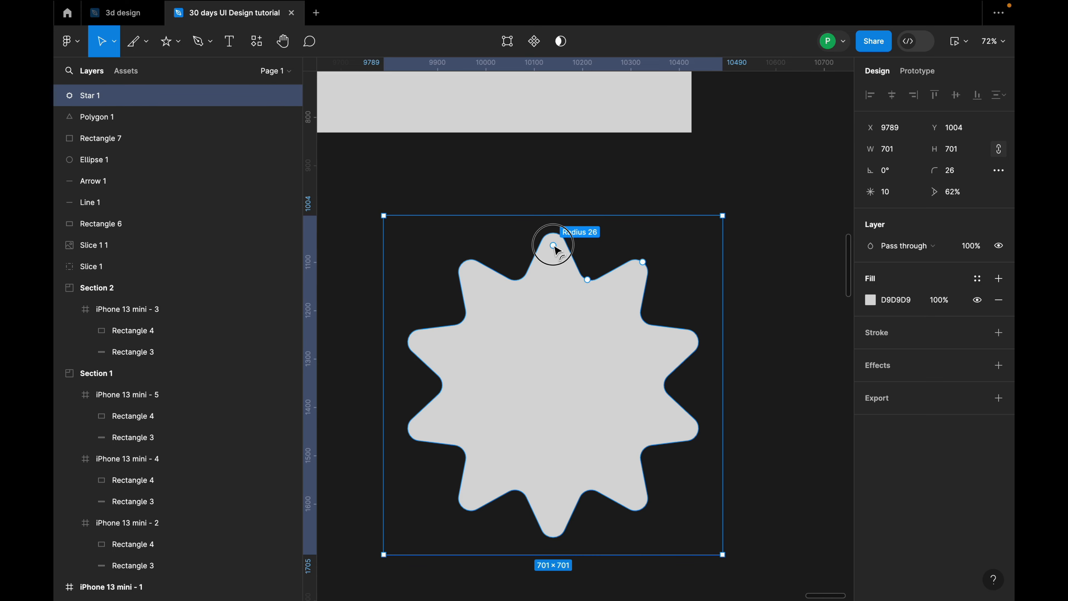
pyautogui.scroll(5, 555, 248)
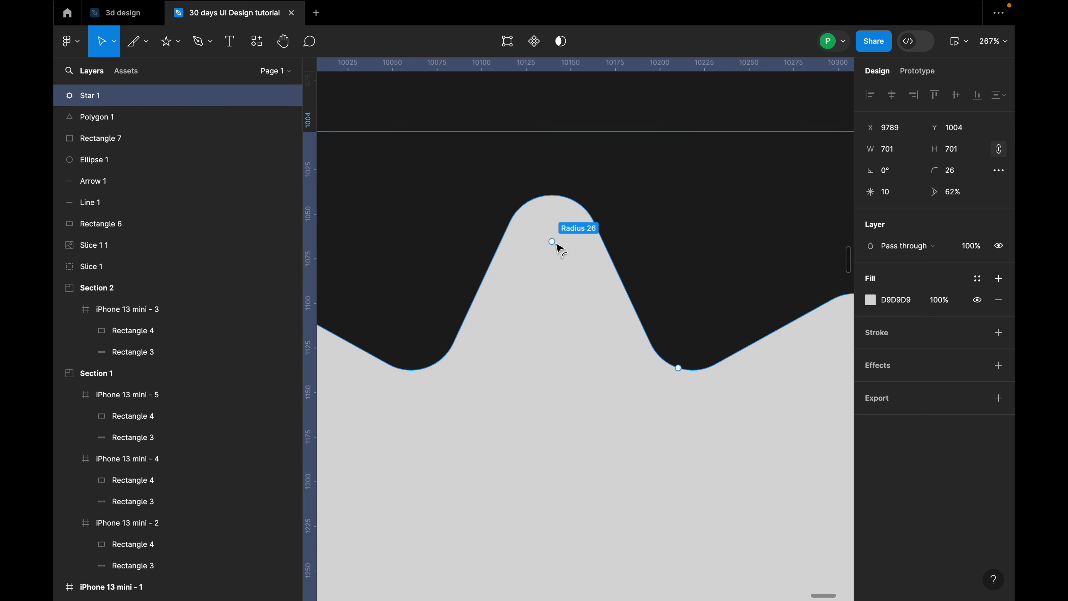
pyautogui.moveTo(554, 246); pyautogui.dragTo(567, 188)
pyautogui.scroll(-1, 604, 265)
pyautogui.scroll(-10, 604, 265)
pyautogui.click(707, 315)
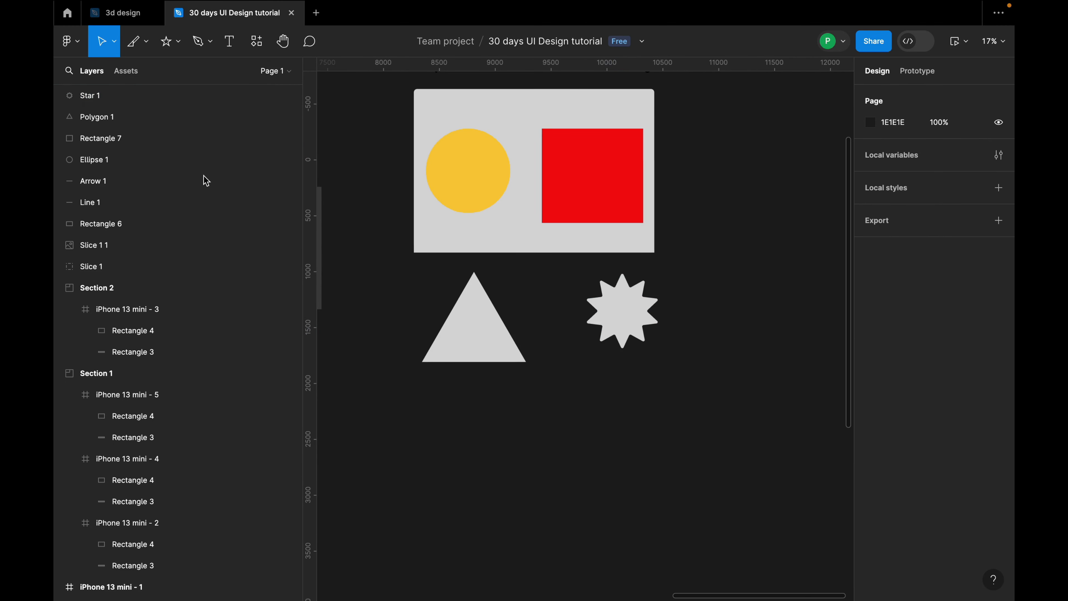
pyautogui.click(178, 41)
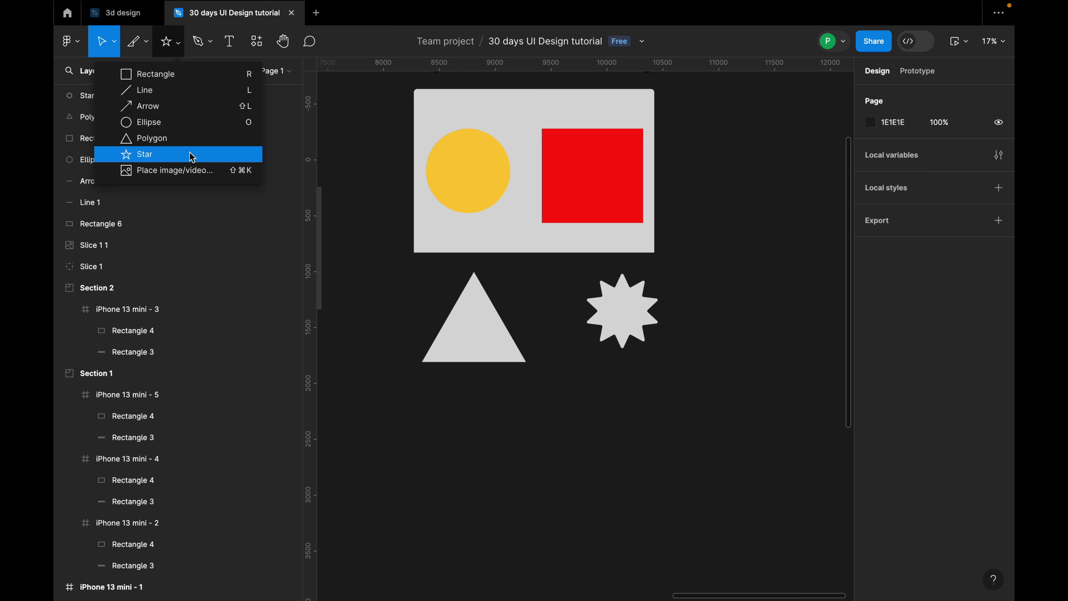
pyautogui.click(202, 171)
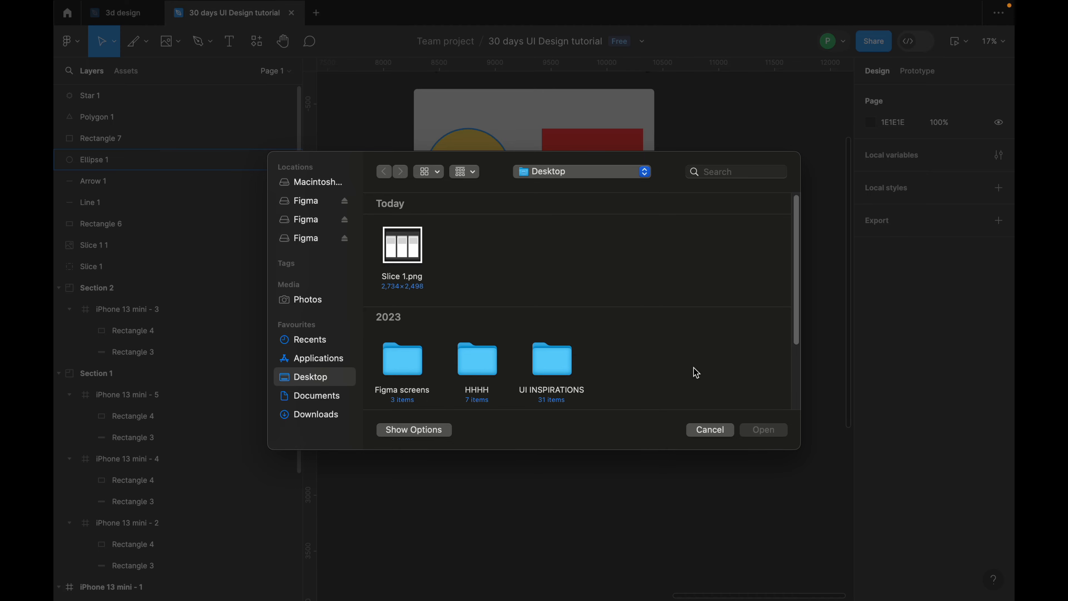
pyautogui.click(713, 432)
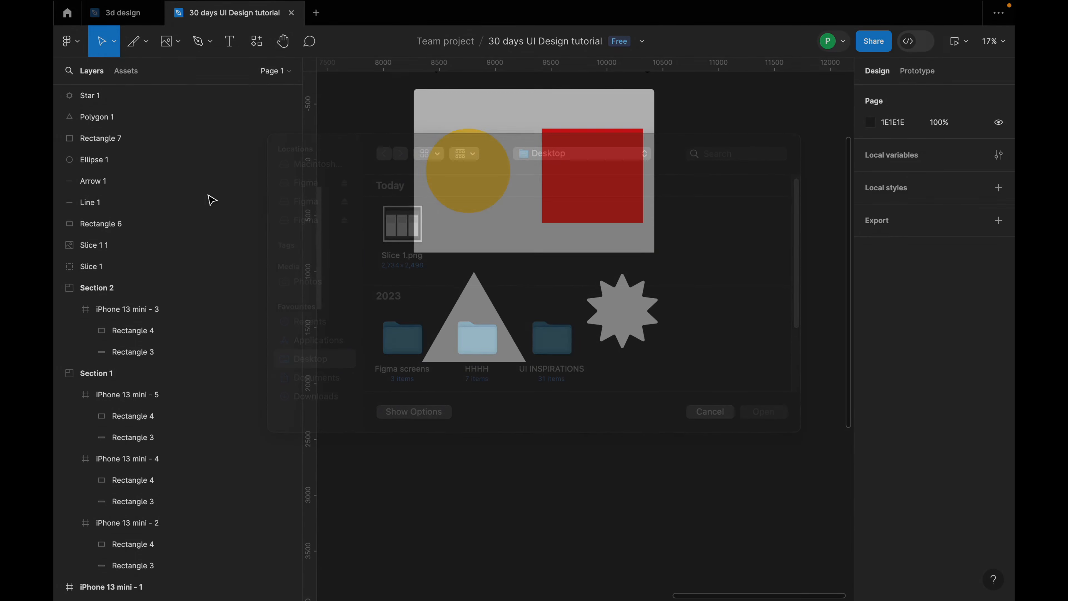
pyautogui.click(210, 41)
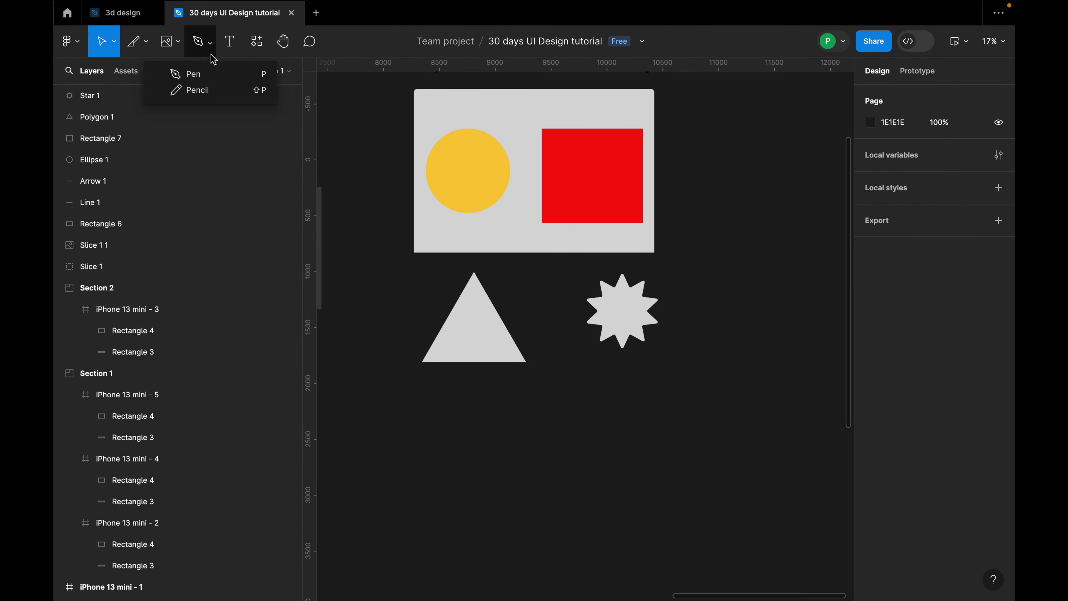
pyautogui.click(197, 75)
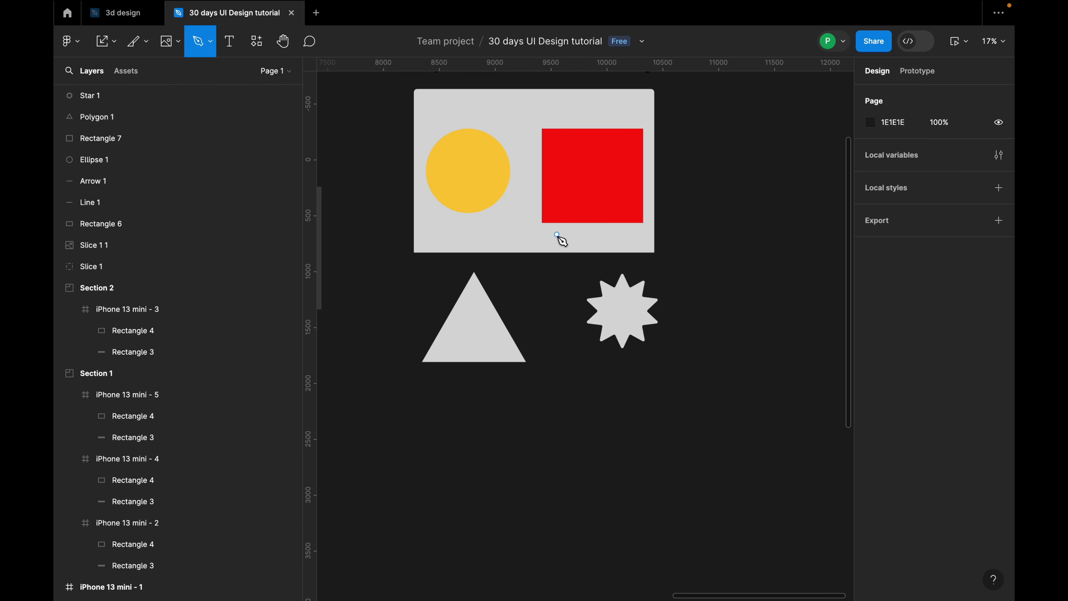
pyautogui.scroll(3, 526, 208)
pyautogui.scroll(10, 525, 213)
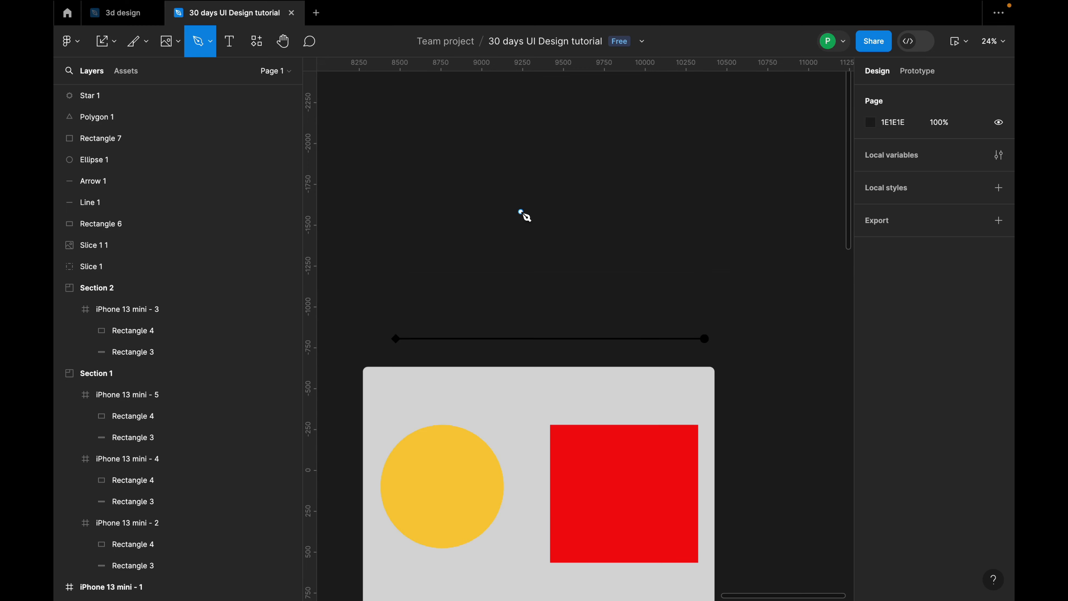
pyautogui.scroll(-5, 521, 223)
pyautogui.scroll(-3, 547, 332)
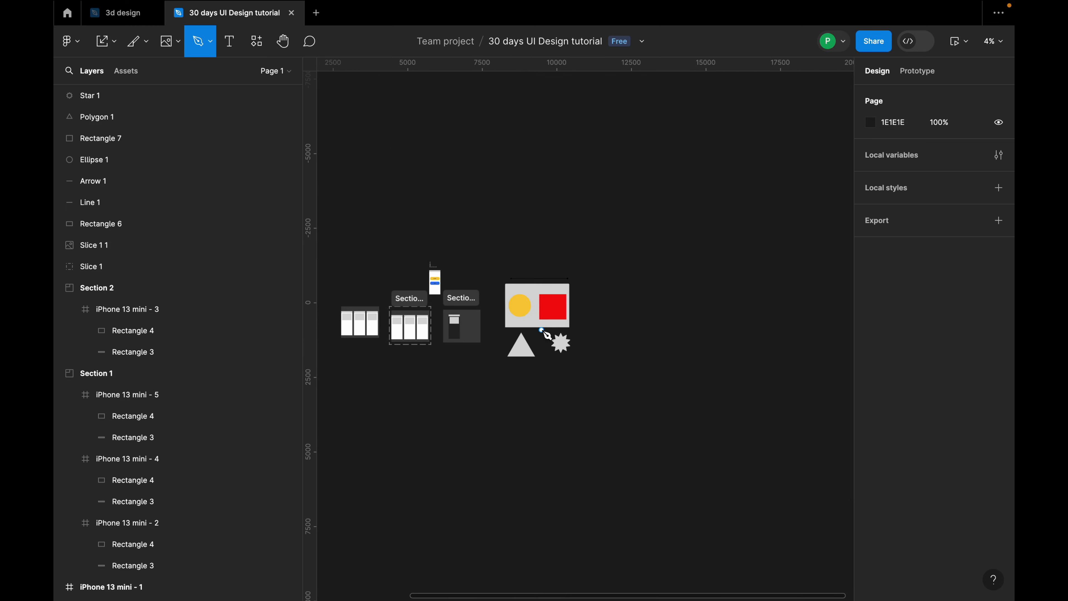
pyautogui.scroll(-3, 542, 294)
pyautogui.scroll(10, 538, 262)
pyautogui.scroll(5, 540, 255)
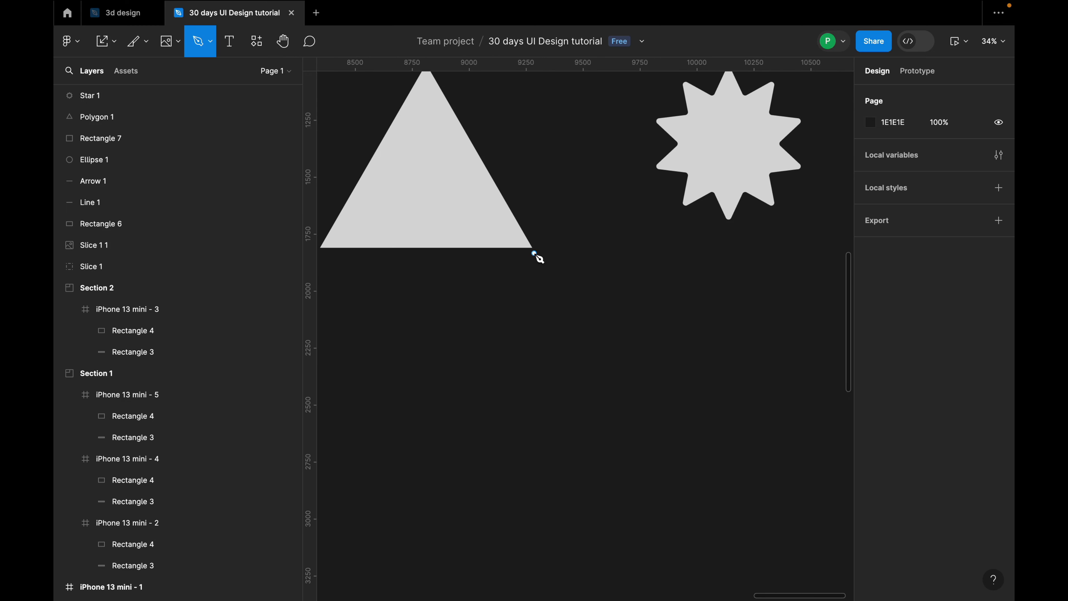
pyautogui.scroll(-3, 584, 271)
pyautogui.scroll(7, 458, 276)
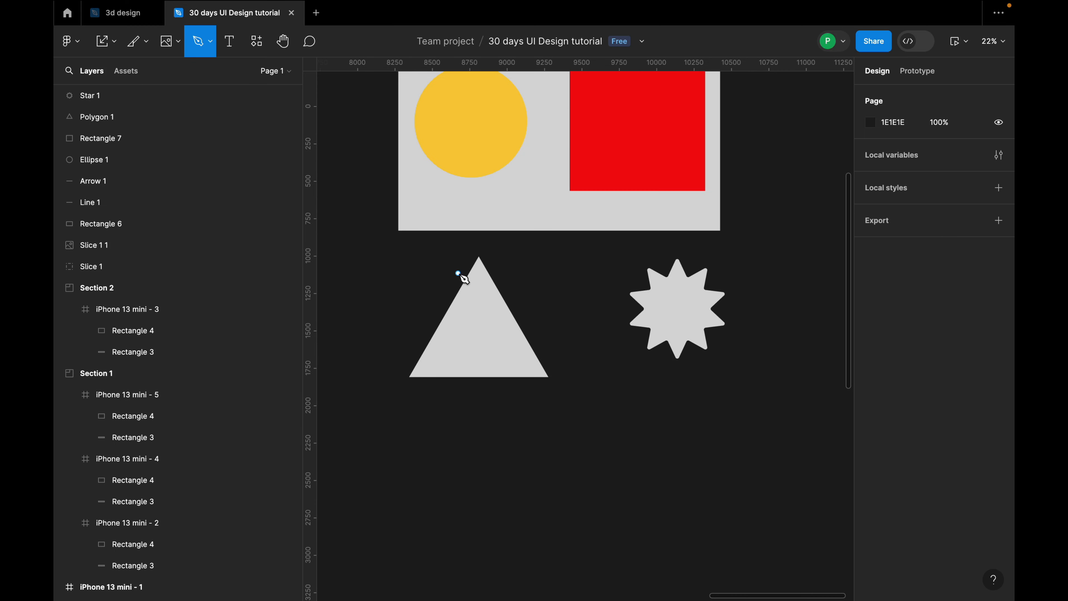
pyautogui.scroll(-3, 507, 270)
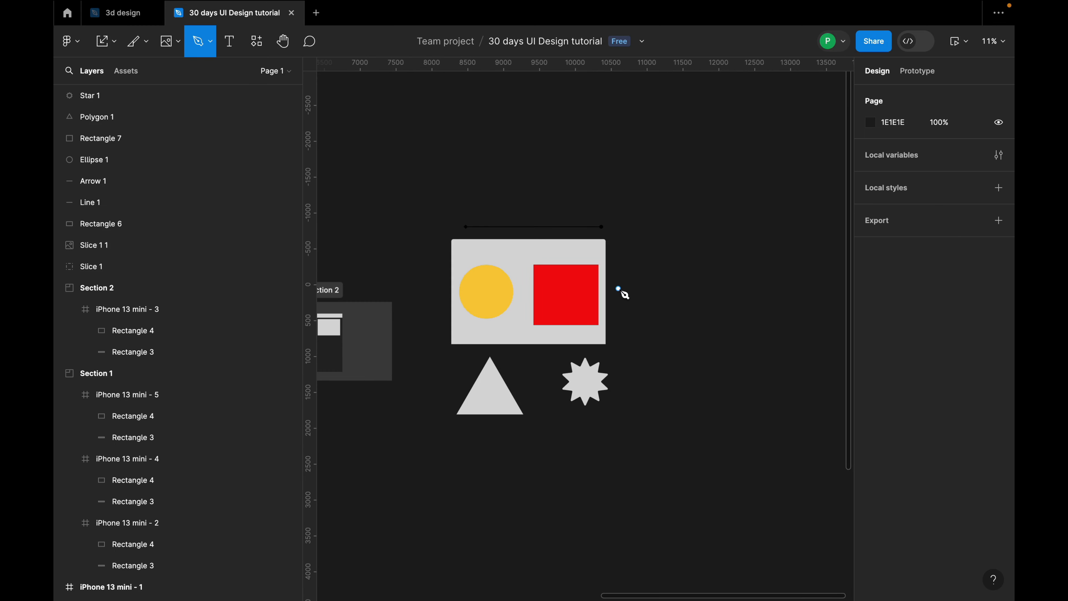
pyautogui.press('v')
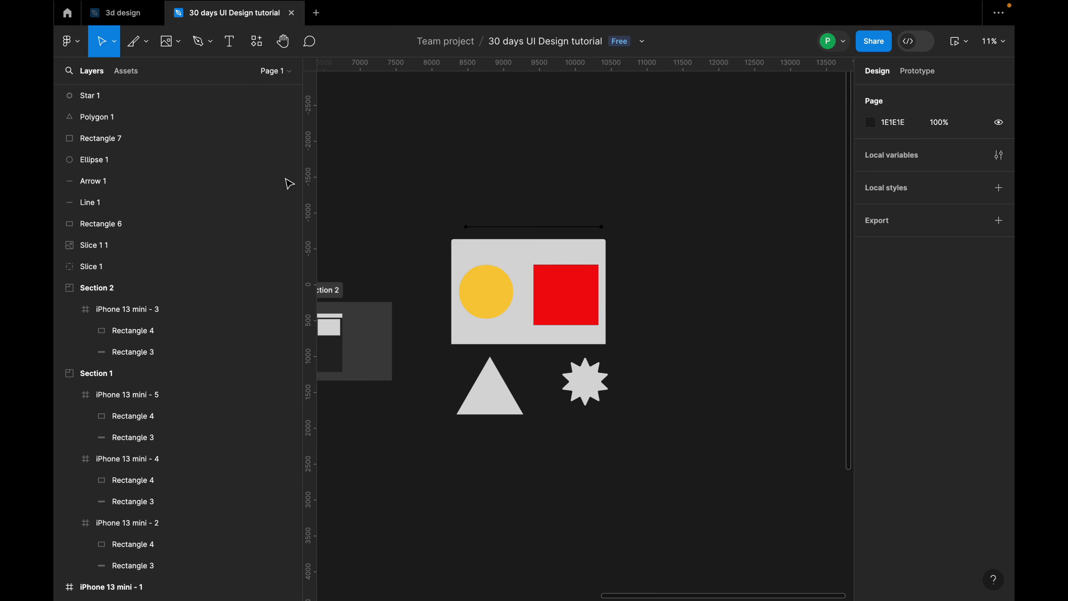
# Step: Draw a wide landscape frame on the empty canvas to the right of the red rectangle and star, and deselect it
pyautogui.click(115, 43)
pyautogui.click(136, 42)
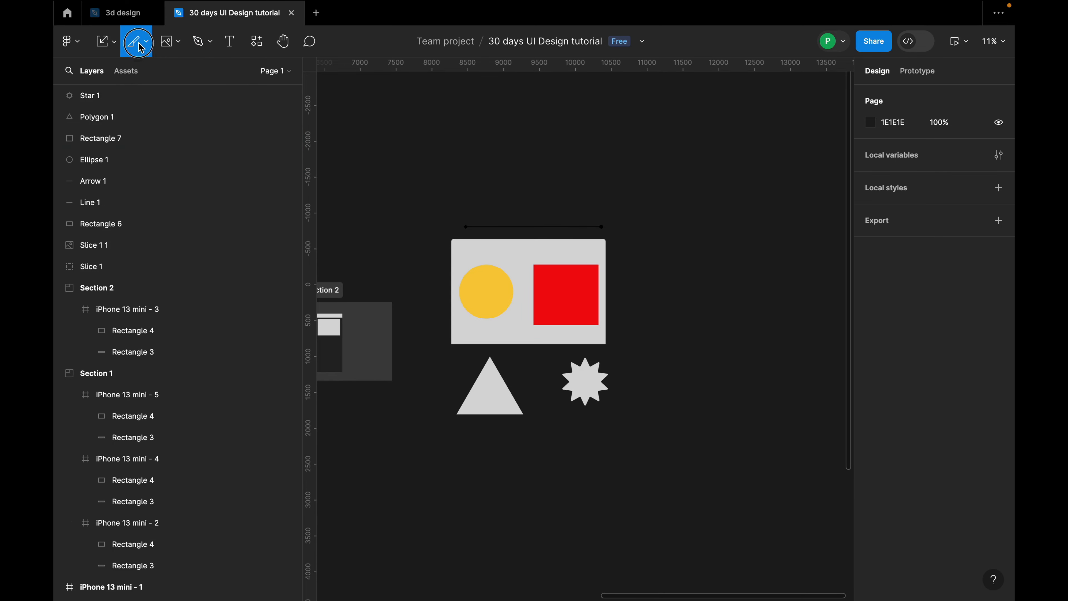
pyautogui.click(146, 42)
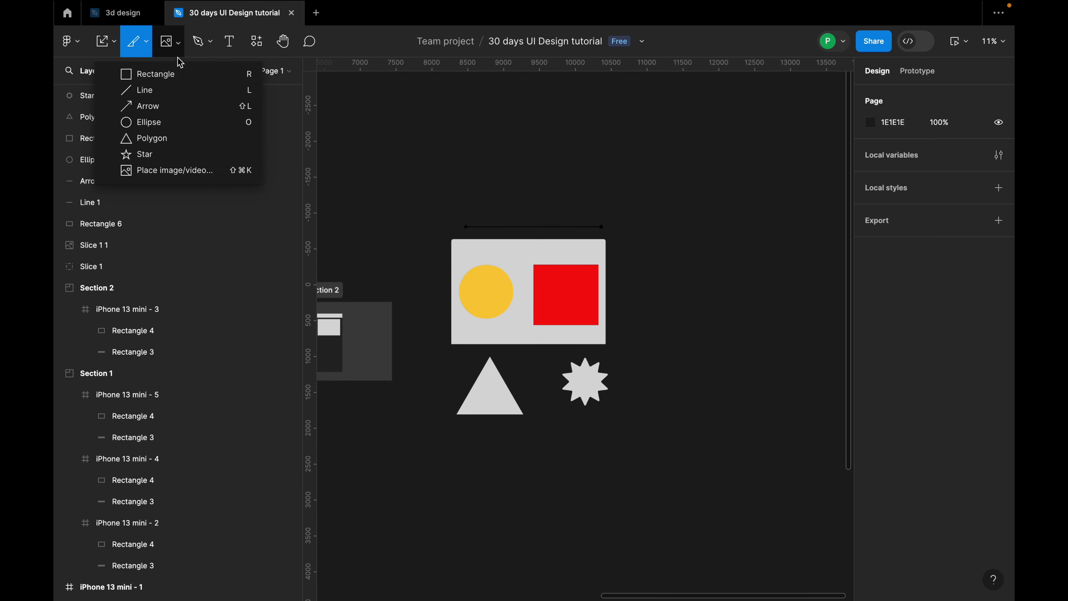
pyautogui.click(147, 45)
pyautogui.click(146, 45)
pyautogui.click(145, 77)
pyautogui.scroll(-5, 539, 265)
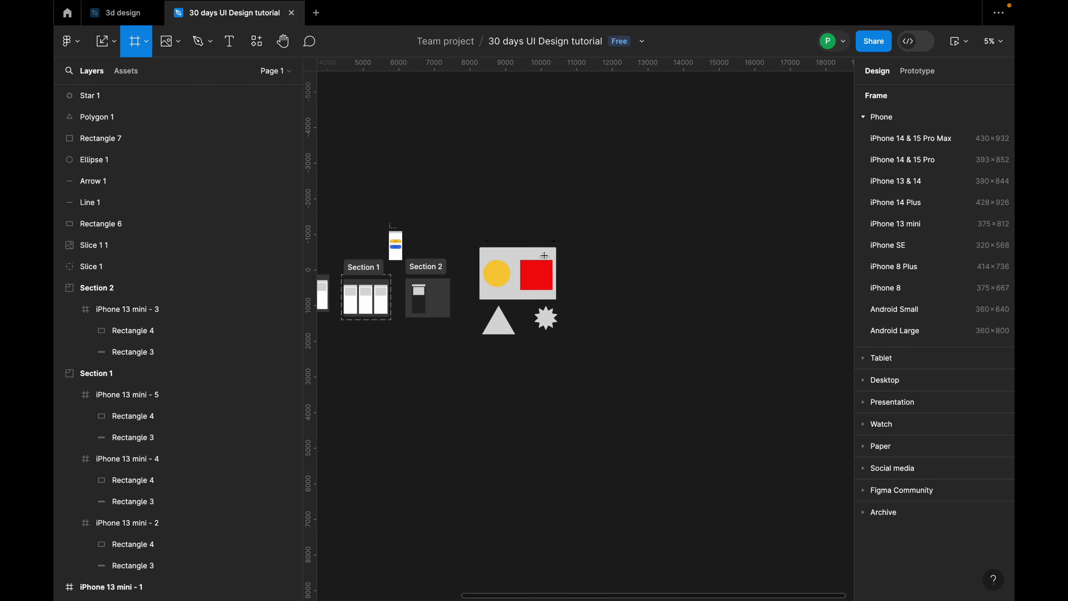
pyautogui.moveTo(600, 245); pyautogui.dragTo(749, 339)
pyautogui.click(782, 334)
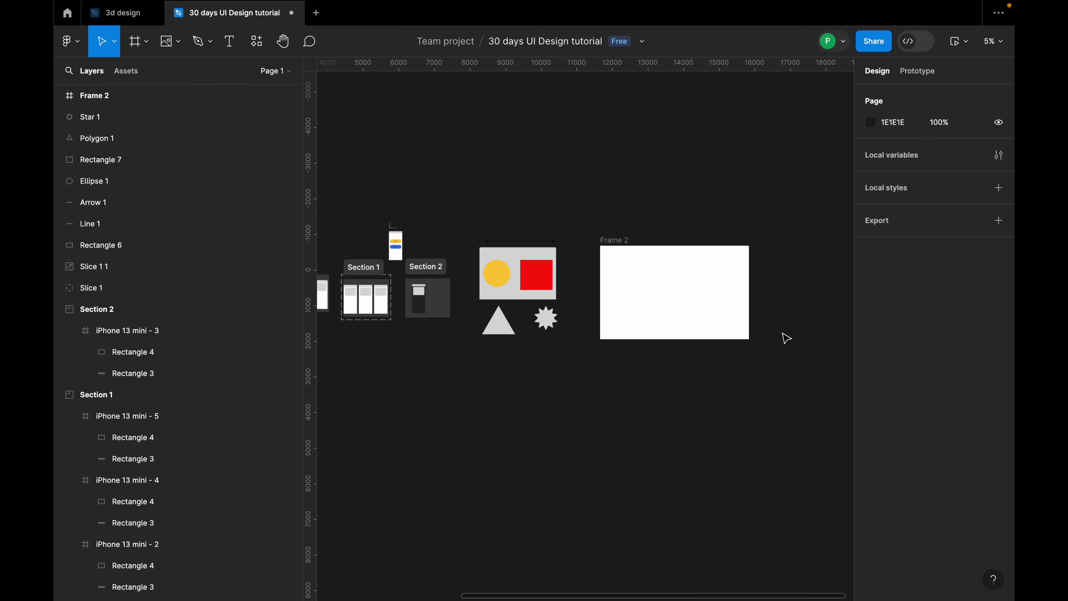
# Step: Draw a closed angular shape about 1970 × 2628 with the Pen tool along the new frame's left edge, spanning its full height
pyautogui.scroll(4, 782, 334)
pyautogui.scroll(-1, 550, 286)
pyautogui.click(210, 51)
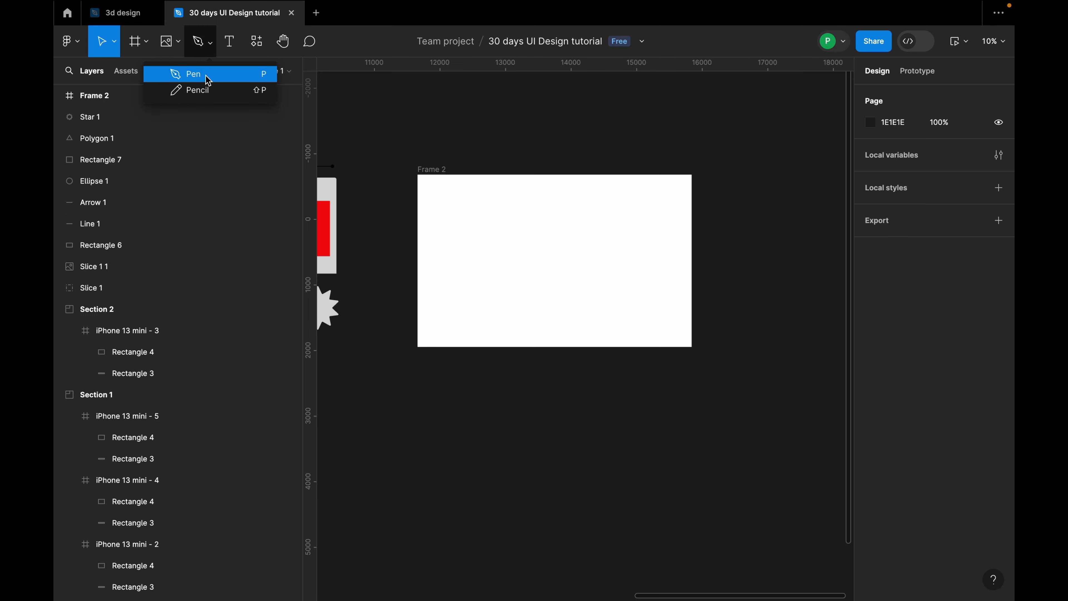
pyautogui.click(203, 74)
pyautogui.scroll(1, 512, 241)
pyautogui.scroll(2, 512, 241)
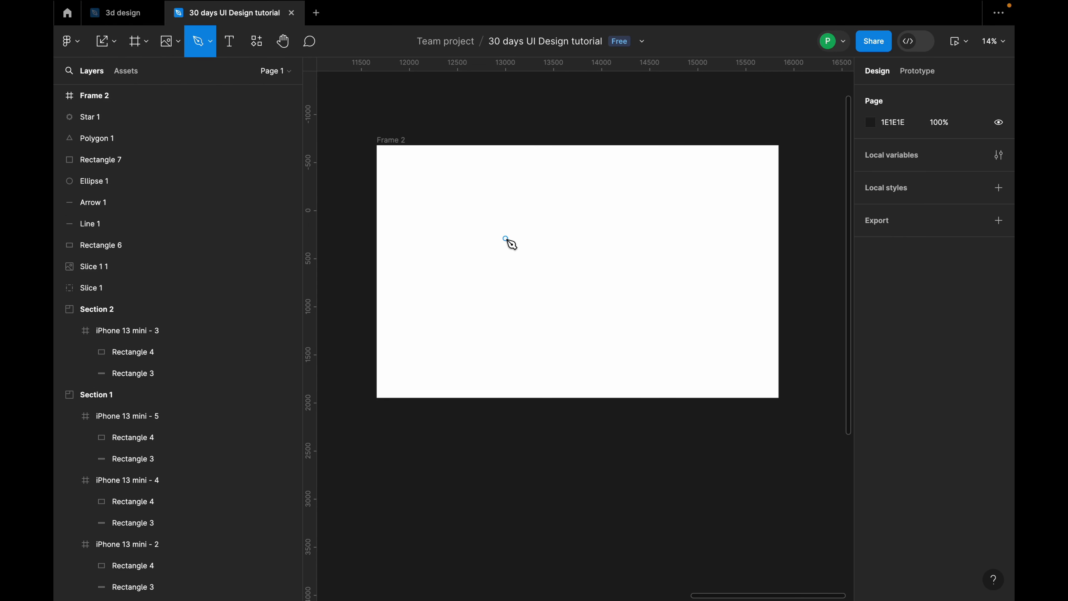
pyautogui.scroll(1, 437, 211)
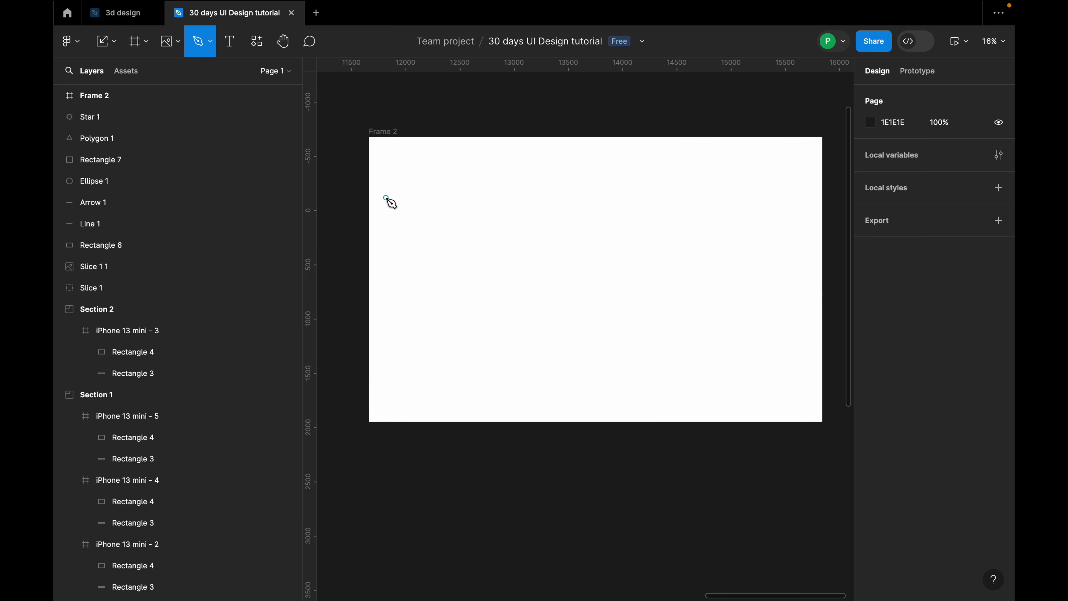
pyautogui.click(370, 137)
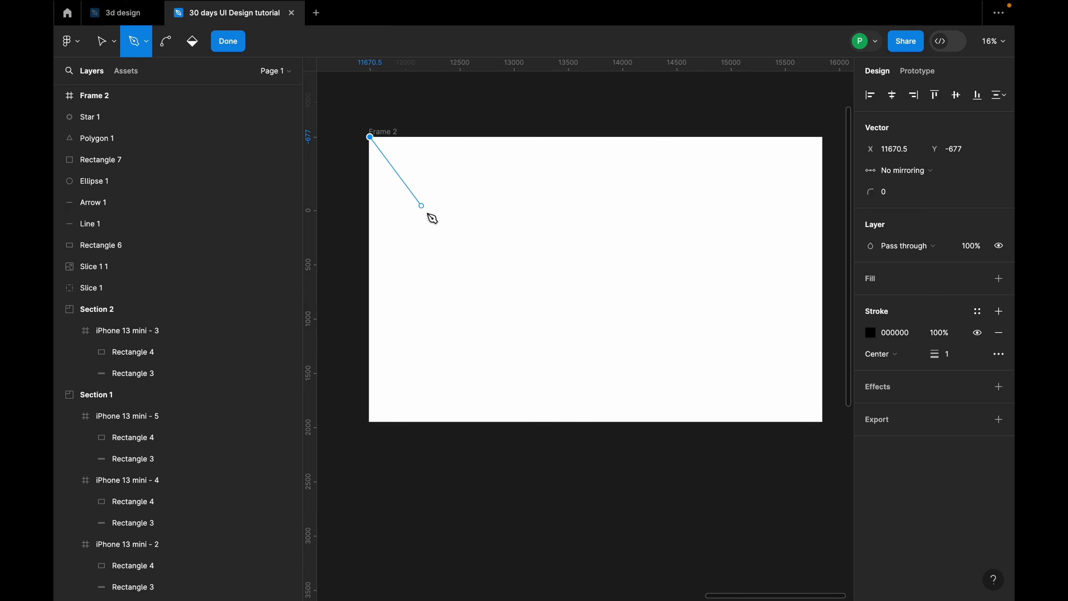
pyautogui.click(453, 233)
pyautogui.click(555, 158)
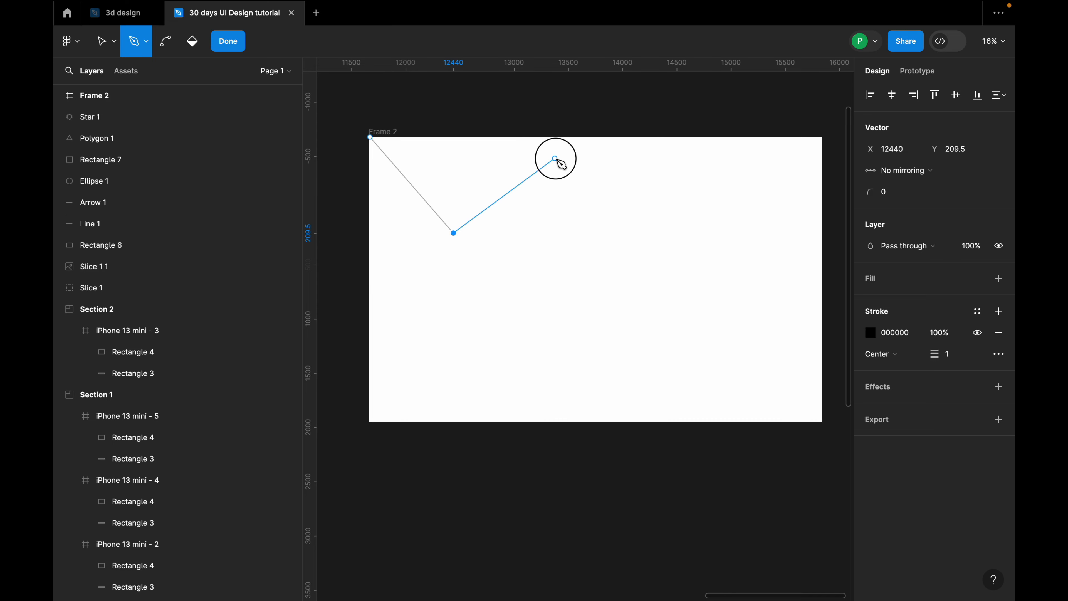
pyautogui.click(584, 279)
pyautogui.click(500, 344)
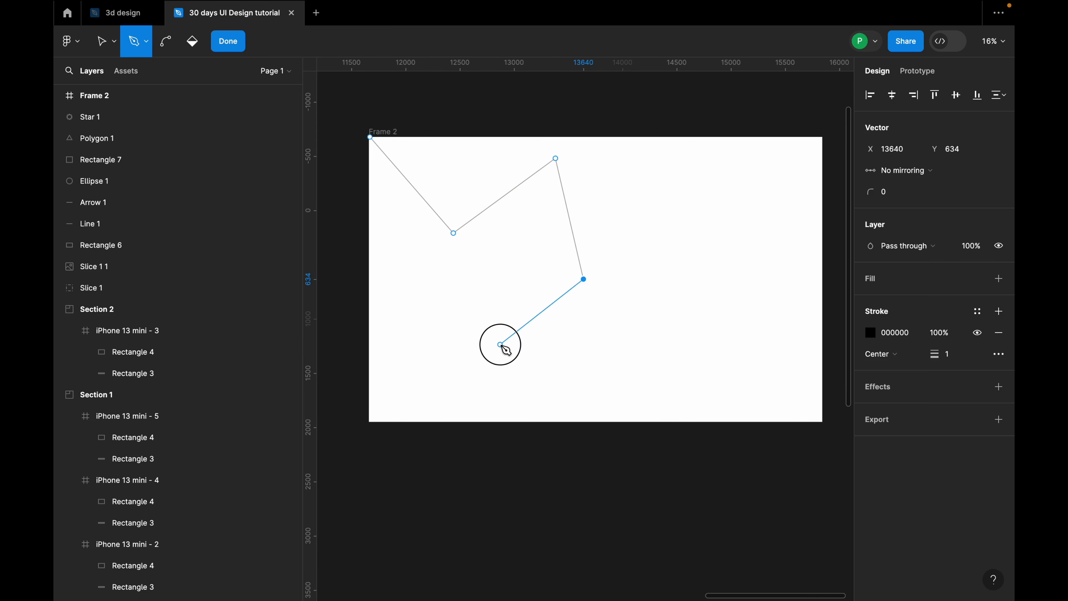
pyautogui.click(459, 422)
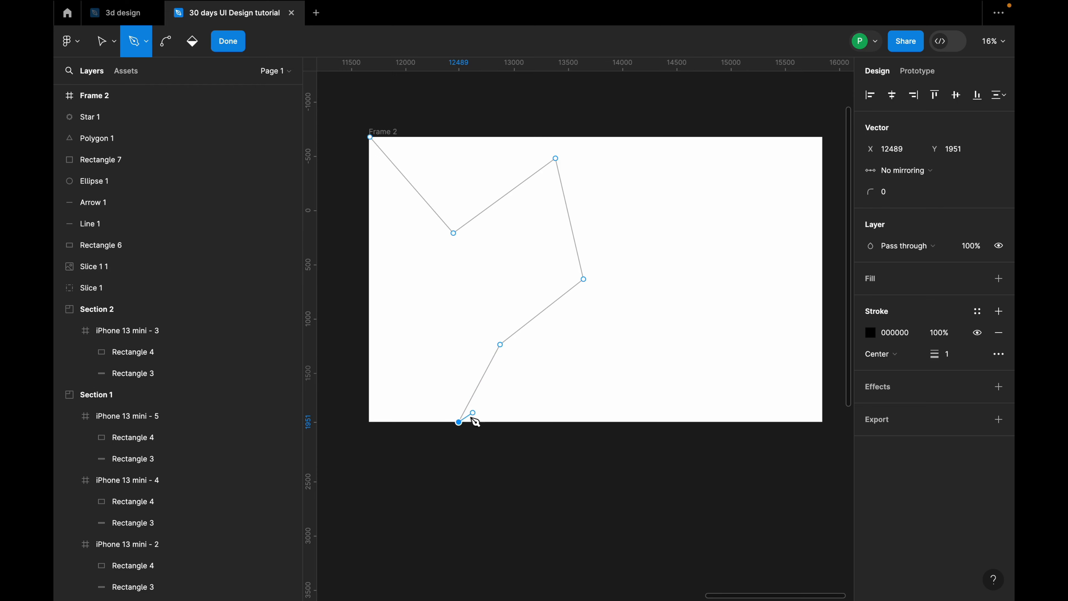
pyautogui.click(370, 422)
pyautogui.click(370, 138)
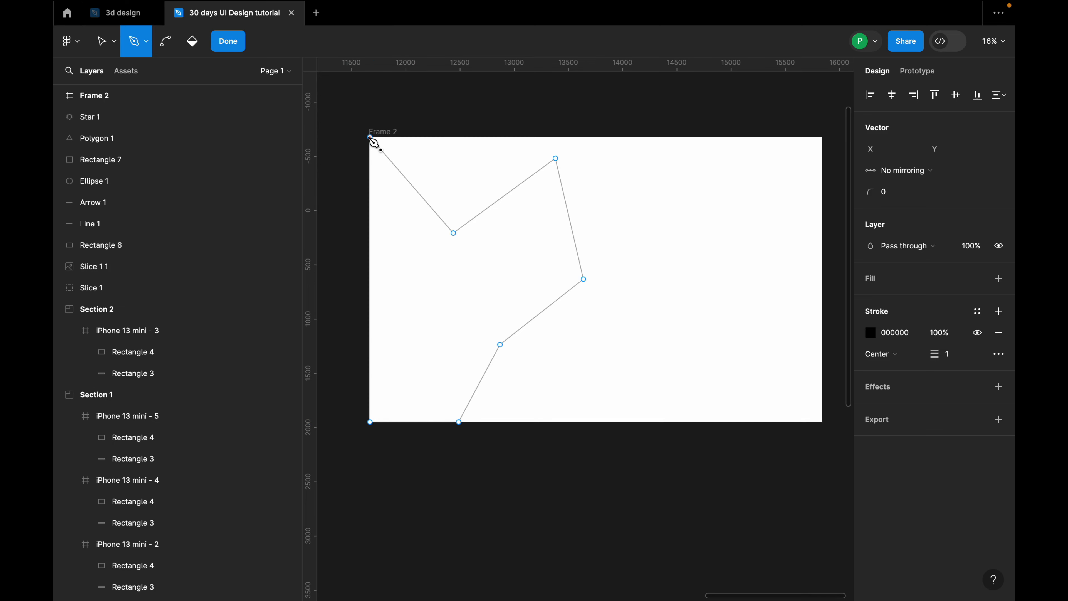
pyautogui.click(236, 50)
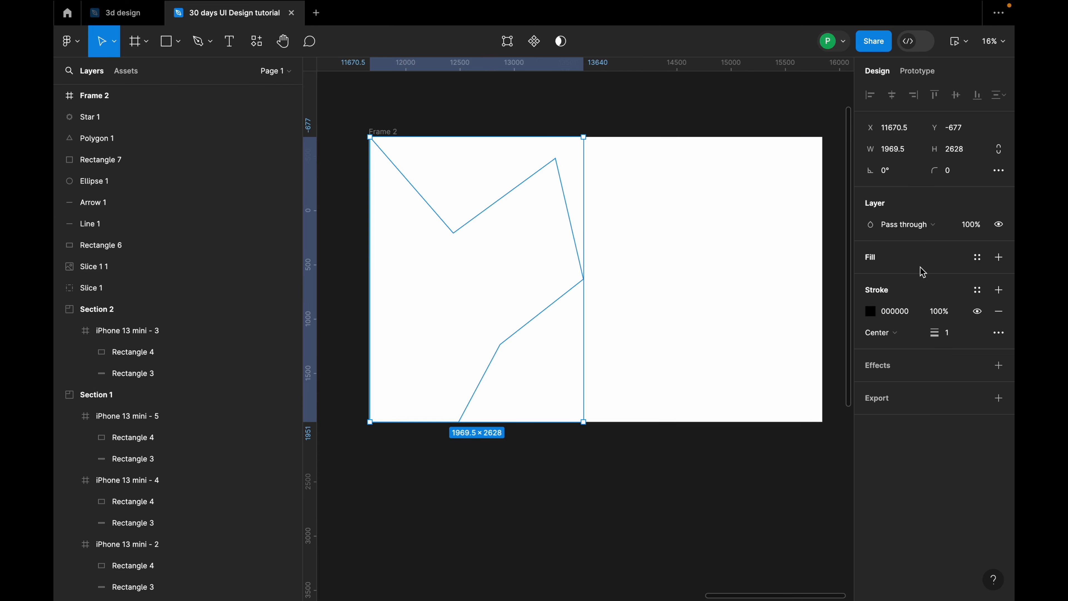
# Step: Fill the angular vector shape with black 000000 and move it slightly right in the frame to X 11736
pyautogui.click(995, 261)
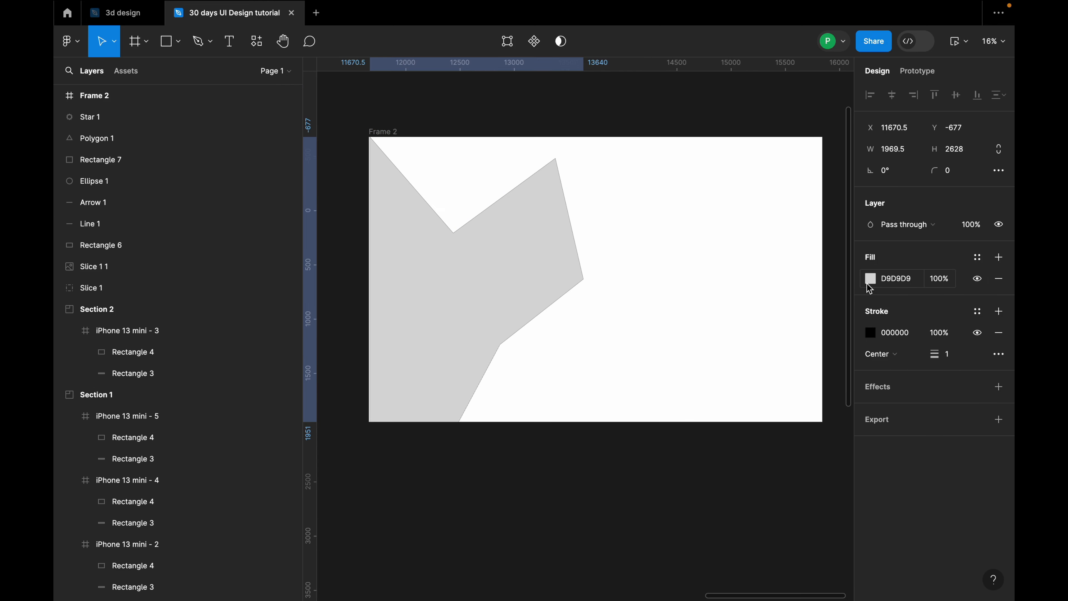
pyautogui.click(870, 279)
pyautogui.moveTo(720, 393); pyautogui.dragTo(689, 434)
pyautogui.click(841, 215)
pyautogui.moveTo(512, 278); pyautogui.dragTo(514, 282)
pyautogui.moveTo(484, 232); pyautogui.dragTo(491, 232)
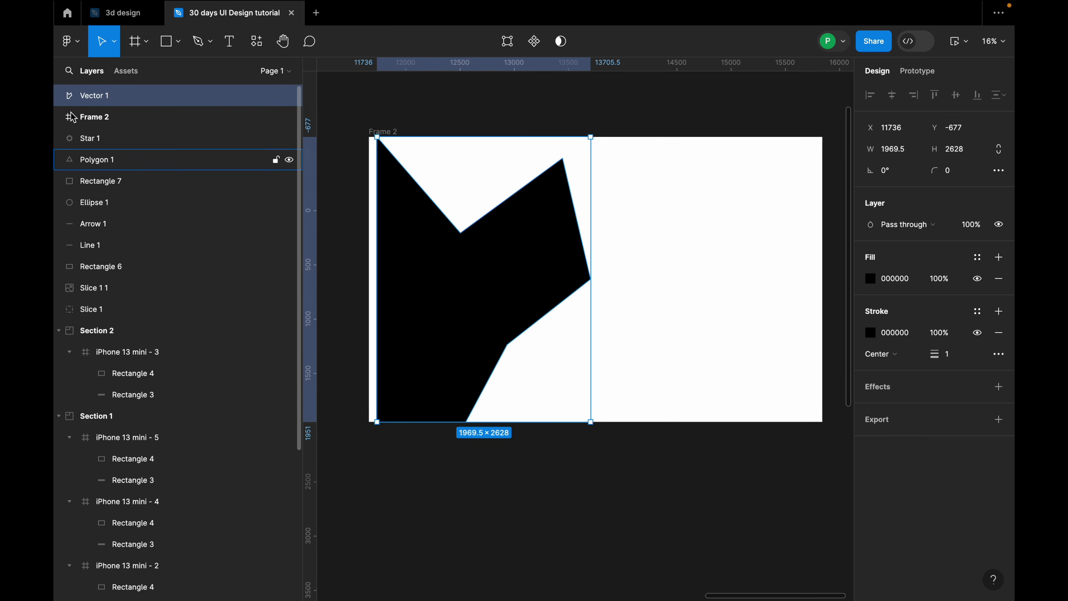
# Step: Align the black vector shape with Frame 2's left edge at X 11662 and nest it inside Frame 2
pyautogui.click(83, 120)
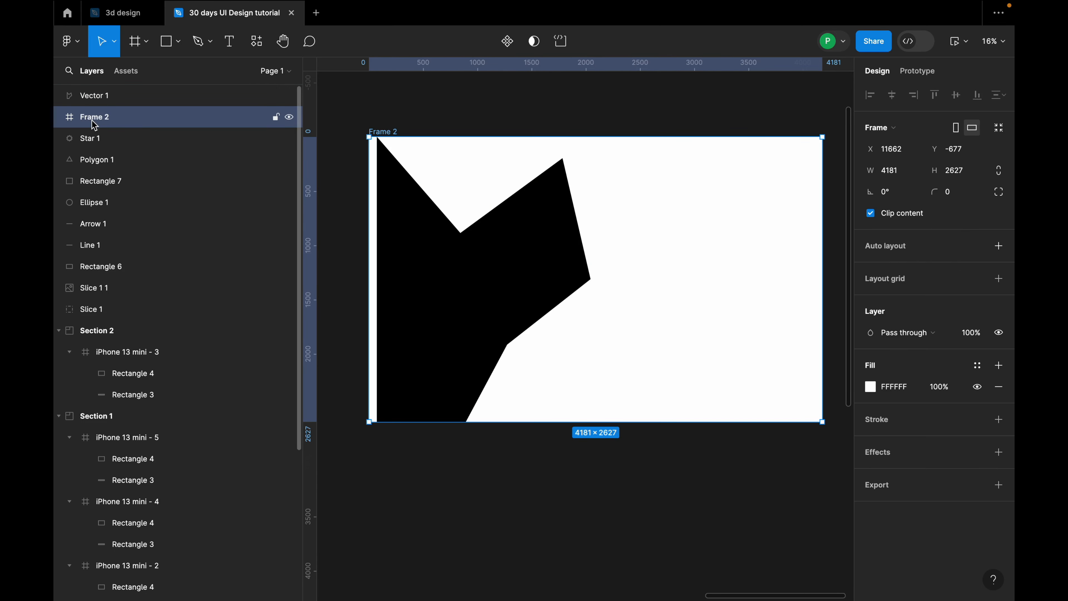
pyautogui.click(99, 101)
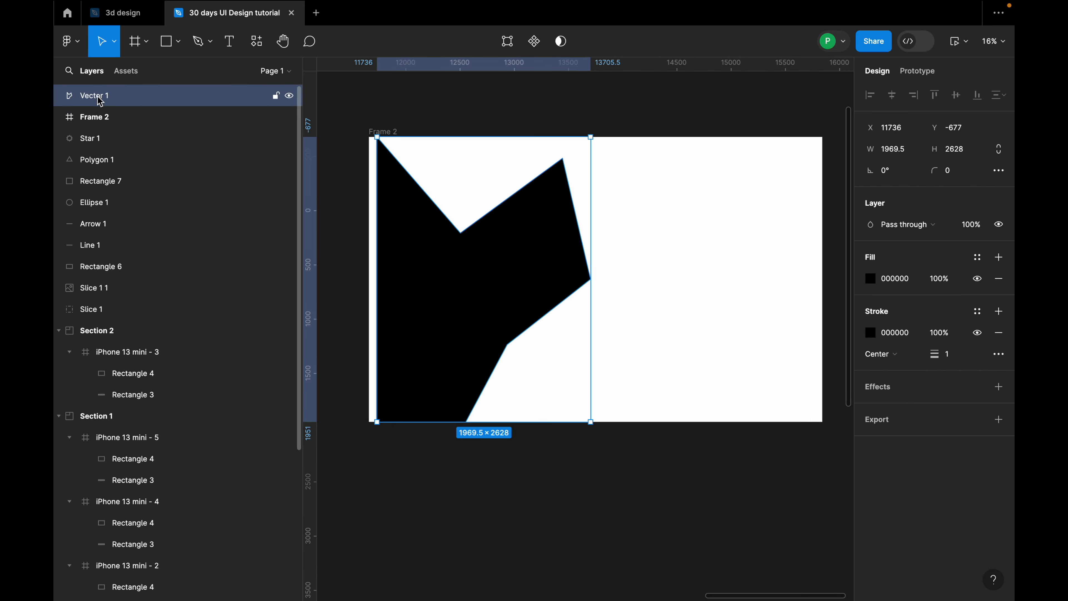
pyautogui.moveTo(445, 271); pyautogui.dragTo(434, 264)
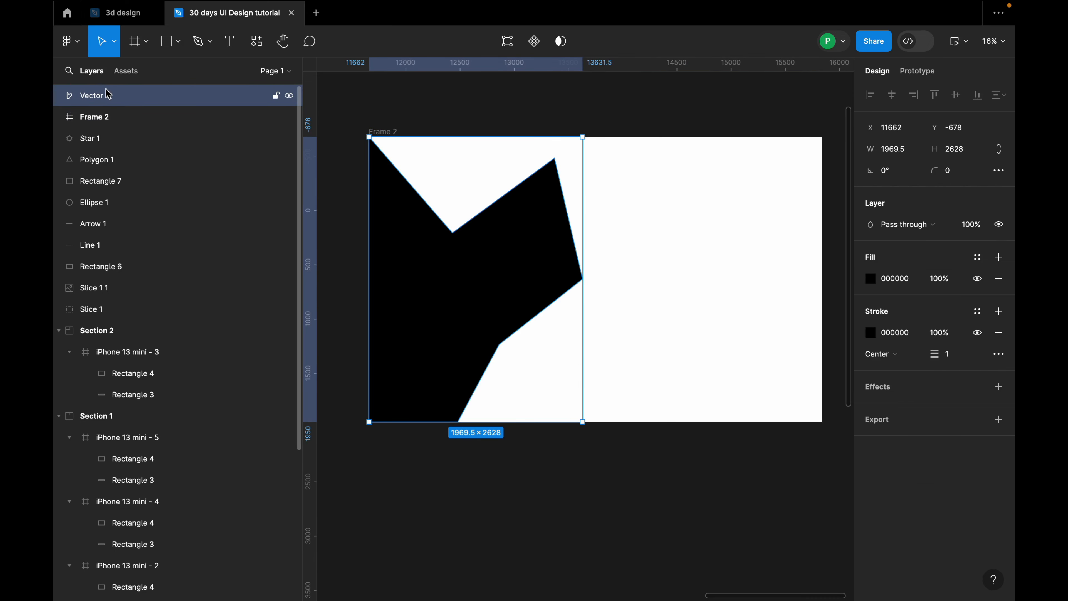
pyautogui.moveTo(99, 97); pyautogui.dragTo(100, 119)
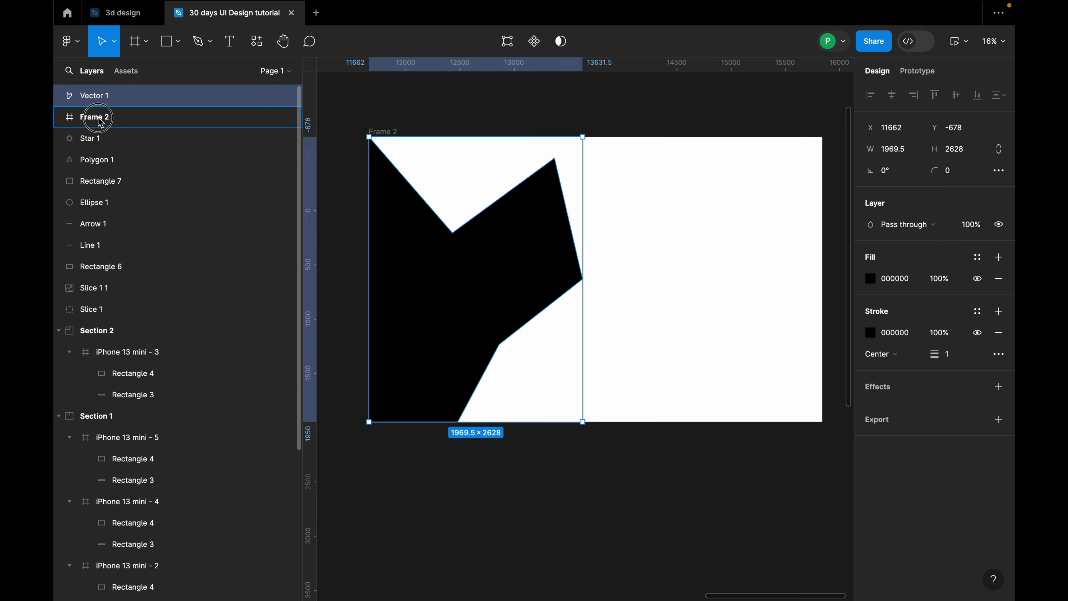
pyautogui.moveTo(99, 120); pyautogui.dragTo(100, 116)
# Step: Move the nested vector shape left past Frame 2's edge in several drags so that the frame clips it
pyautogui.moveTo(459, 266); pyautogui.dragTo(423, 270)
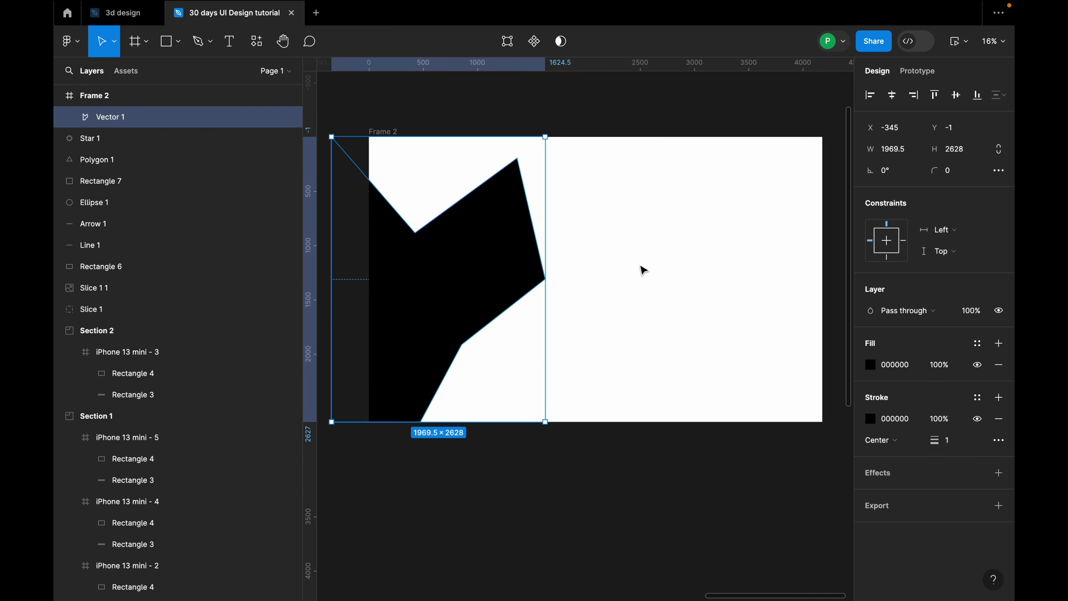
pyautogui.hscroll(-5, 647, 276)
pyautogui.moveTo(632, 262); pyautogui.dragTo(553, 263)
pyautogui.click(626, 279)
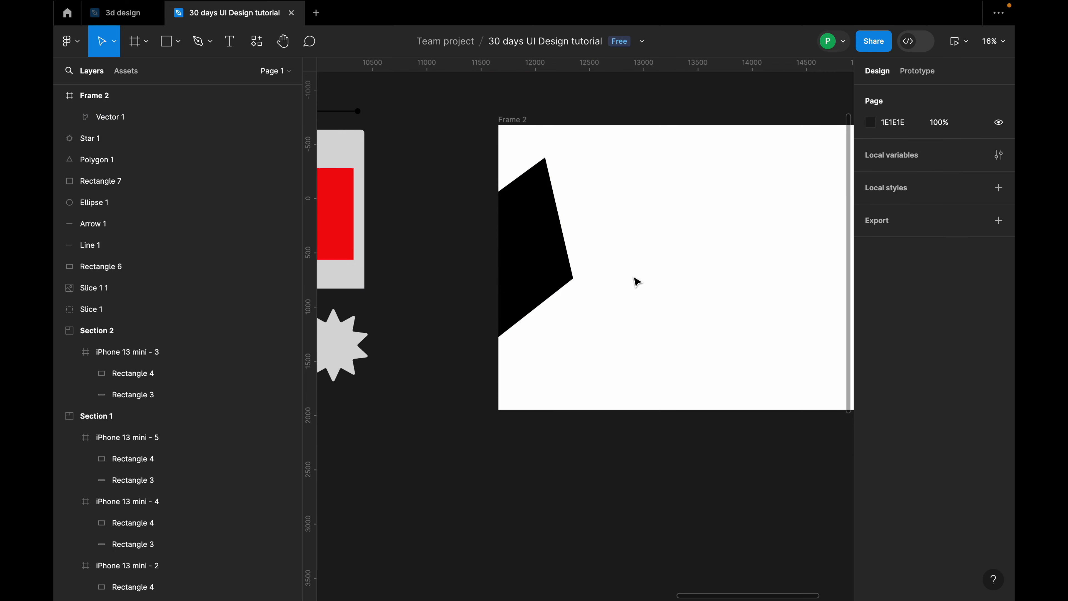
pyautogui.moveTo(574, 288); pyautogui.dragTo(527, 285)
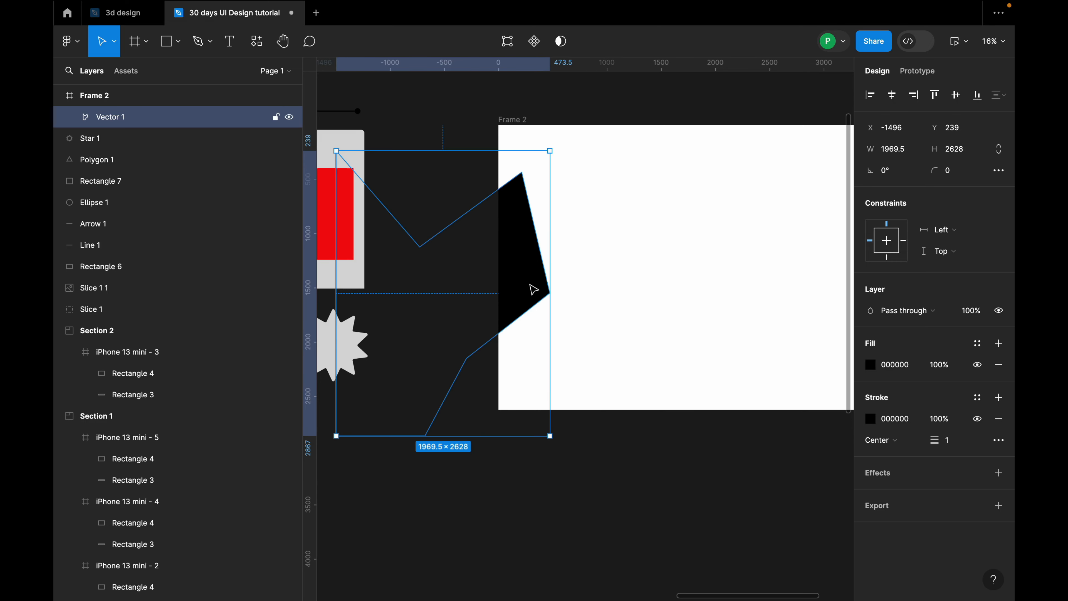
# Step: Undo the vector shape's moves past Frame 2's left edge and deselect it
pyautogui.press('super+z')
pyautogui.press('super+z')
pyautogui.press('super+z')
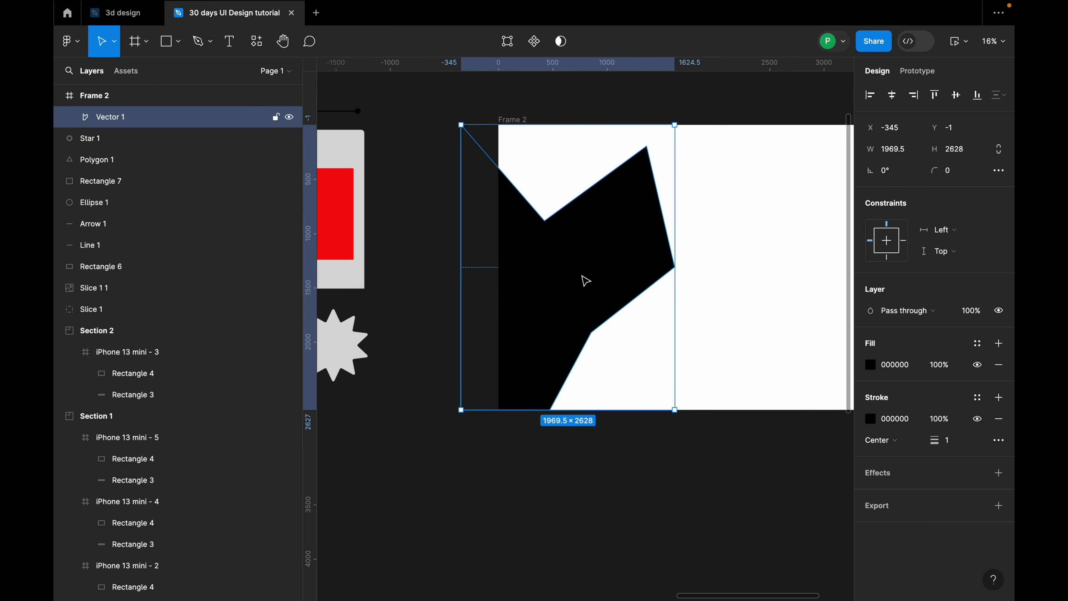
pyautogui.press('super+z')
pyautogui.scroll(-3, 586, 281)
pyautogui.click(719, 289)
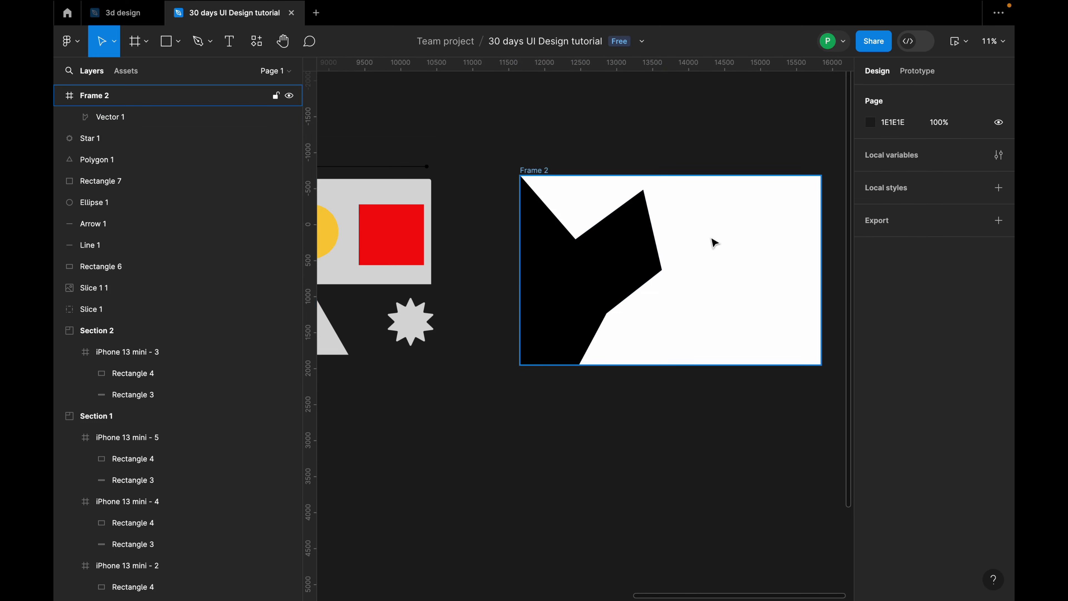
# Step: Try resizing the vector shape from its upper-right corner to about 1765 × 2875, and undo the resize
pyautogui.scroll(3, 714, 243)
pyautogui.click(617, 238)
pyautogui.moveTo(640, 122); pyautogui.dragTo(618, 123)
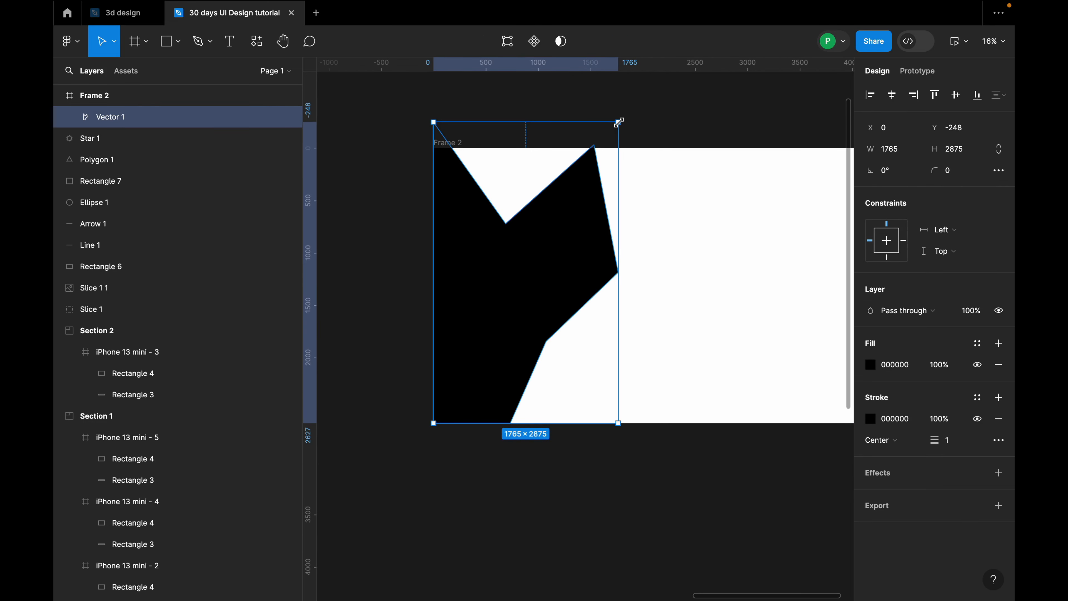
pyautogui.press('super+z')
# Step: Rotate the vector shape to about -70° and reposition it so Frame 2's upper-left corner crops it, leaving it deselected
pyautogui.moveTo(585, 282); pyautogui.dragTo(532, 253)
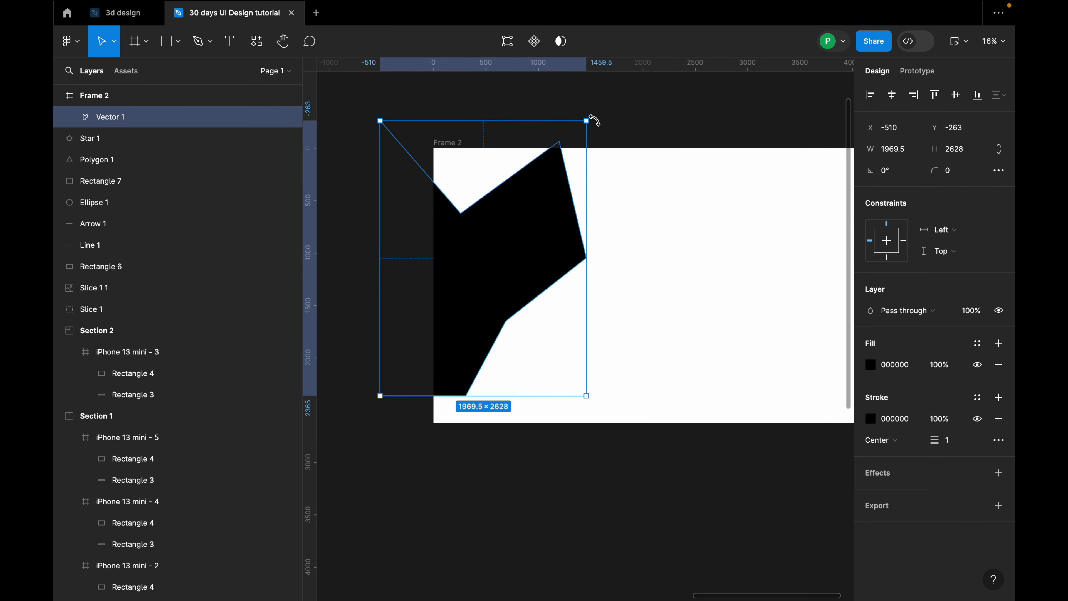
pyautogui.moveTo(595, 120); pyautogui.dragTo(660, 312)
pyautogui.click(508, 297)
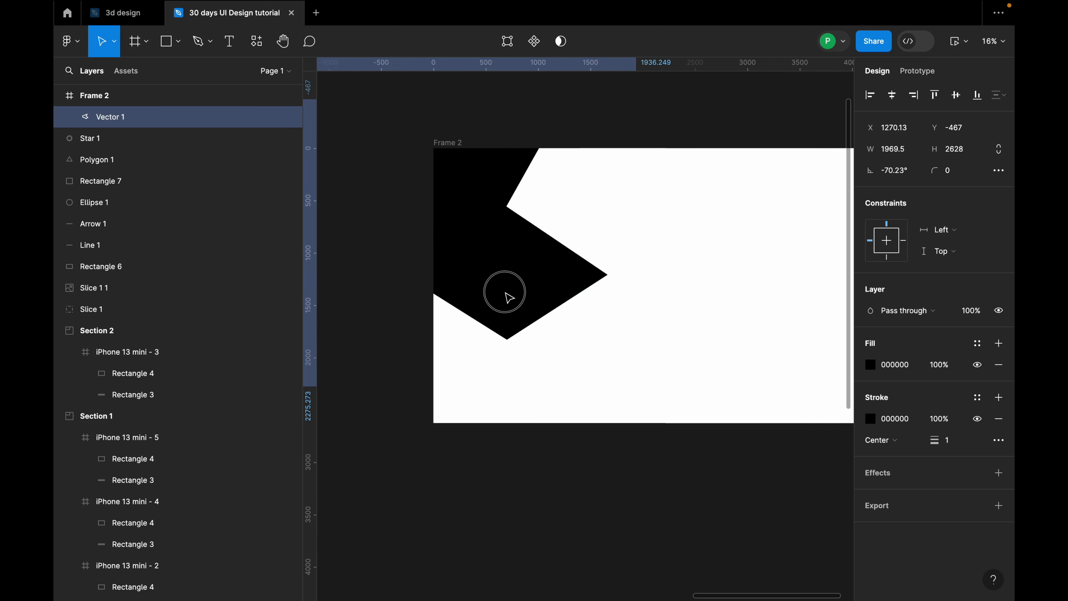
pyautogui.moveTo(509, 297); pyautogui.dragTo(495, 286)
pyautogui.click(631, 355)
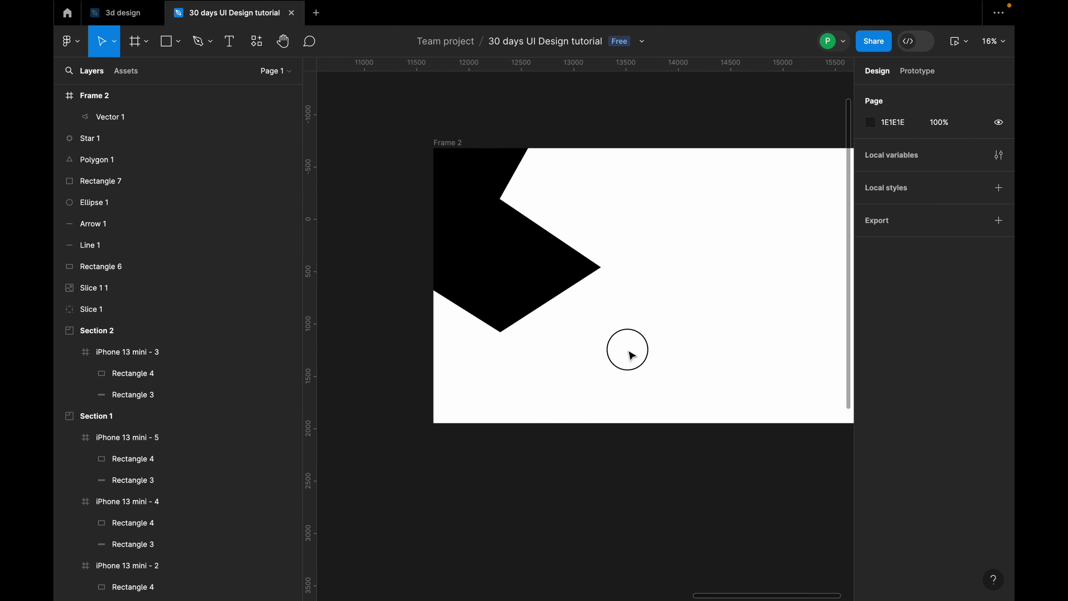
# Step: Draw a thin rectangle about 4181 × 189 across the full width of Frame 2's top edge and deselect it
pyautogui.scroll(-5, 631, 355)
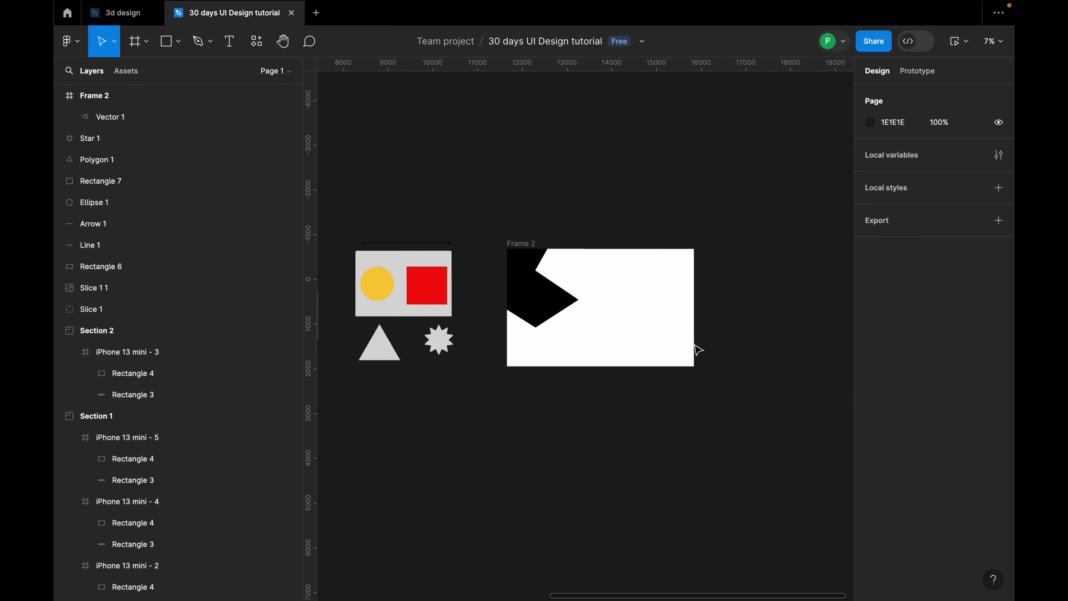
pyautogui.click(178, 41)
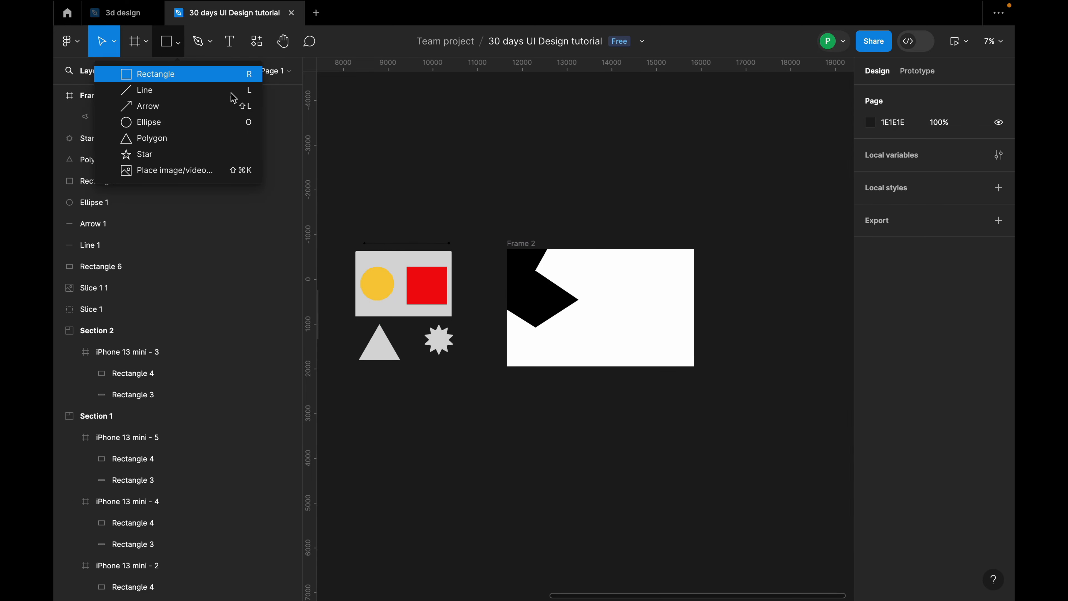
pyautogui.click(178, 75)
pyautogui.scroll(2, 603, 251)
pyautogui.moveTo(465, 248); pyautogui.dragTo(738, 264)
pyautogui.press('Escape')
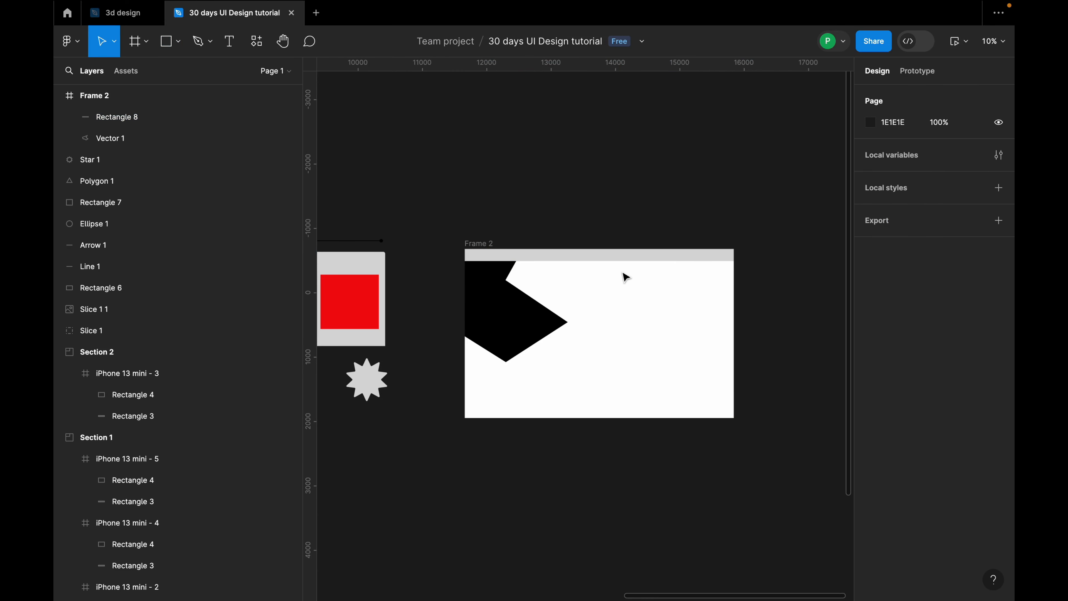
# Step: Reduce the height of the grey bar along Frame 2's top edge slightly and deselect it
pyautogui.scroll(2, 625, 269)
pyautogui.click(536, 253)
pyautogui.click(579, 246)
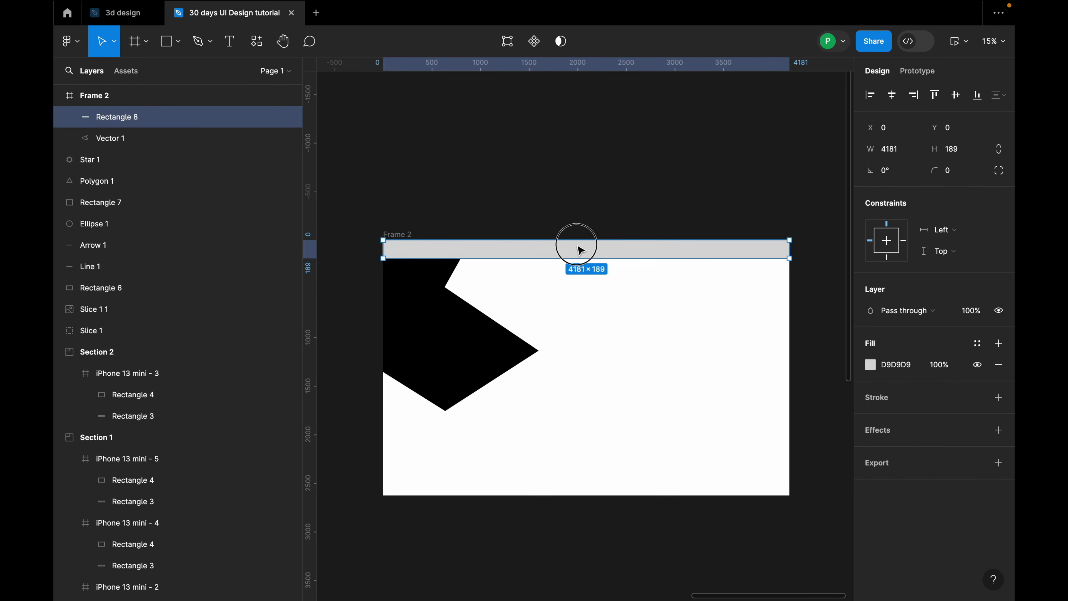
pyautogui.moveTo(660, 261); pyautogui.dragTo(661, 253)
pyautogui.click(671, 206)
pyautogui.scroll(-4, 670, 210)
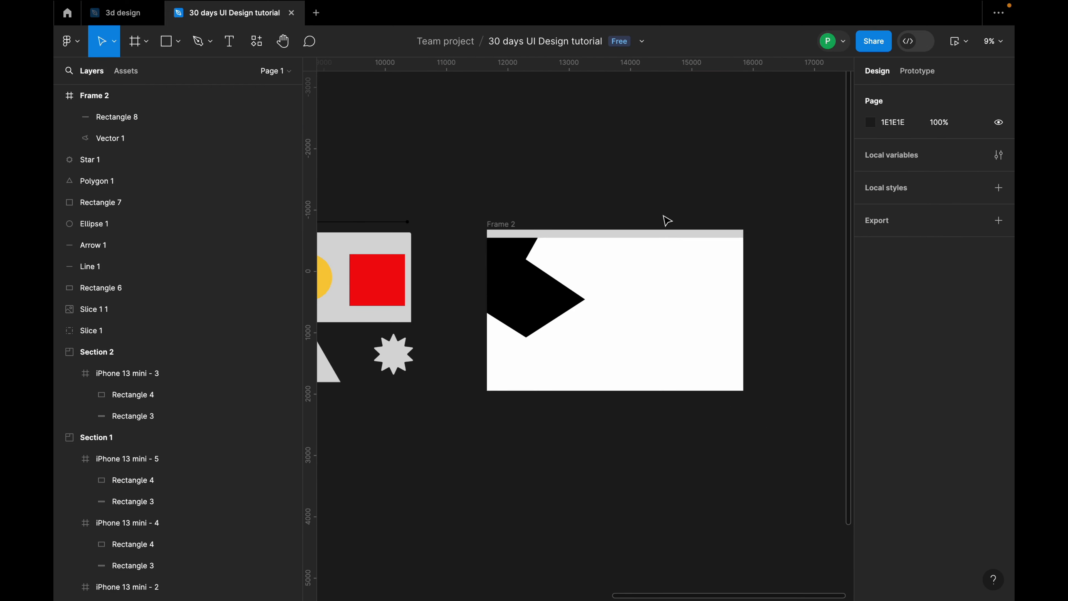
# Step: Start drawing another rectangle in Frame 2 with the Rectangle tool
pyautogui.click(176, 42)
pyautogui.click(169, 74)
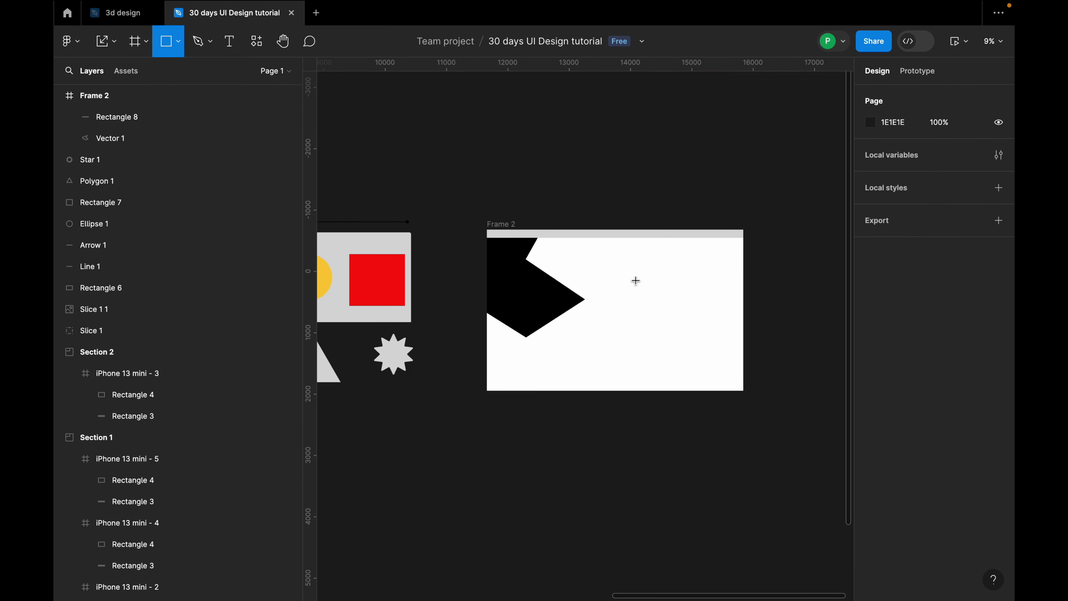
# Step: Draw a rectangle about 1932 × 1803 in the empty right half of Frame 2
pyautogui.moveTo(615, 254)
pyautogui.mouseDown()
pyautogui.moveTo(634, 331)
pyautogui.moveTo(734, 364)
pyautogui.mouseUp()
pyautogui.moveTo(720, 329); pyautogui.dragTo(715, 322)
# Step: Find the Pexels plugin by searching for "pexels" and run it on the new rectangle
pyautogui.rightClick(658, 294)
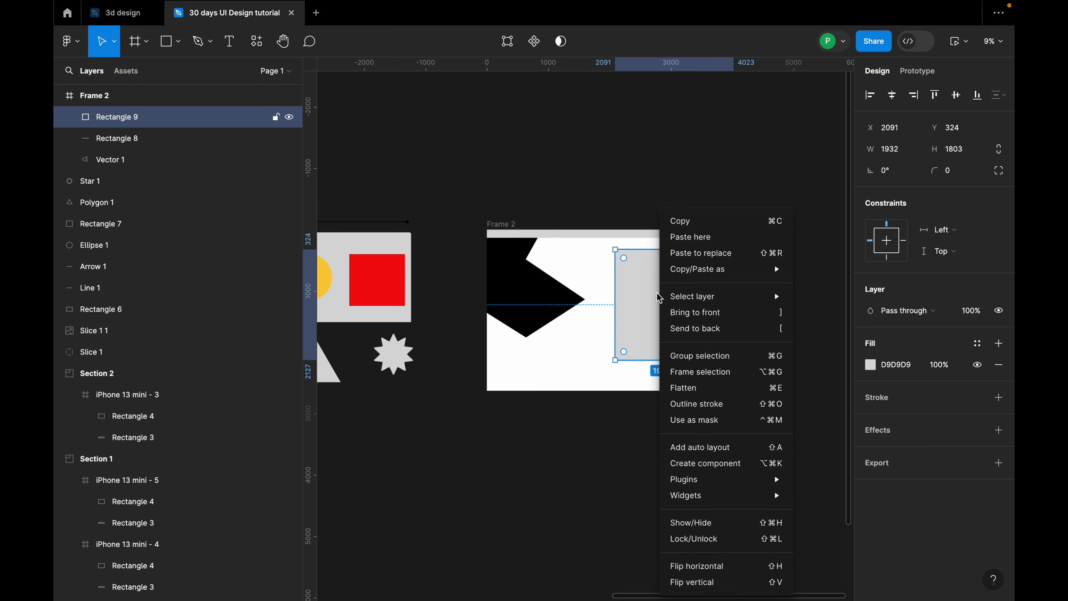
pyautogui.moveTo(703, 478)
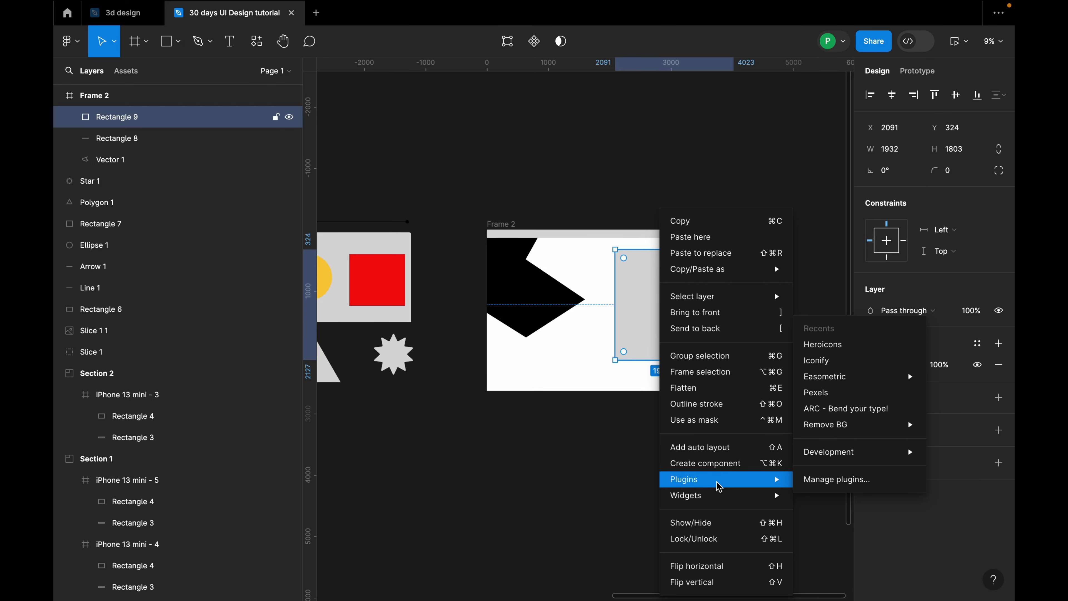
pyautogui.click(834, 483)
pyautogui.write('pexels')
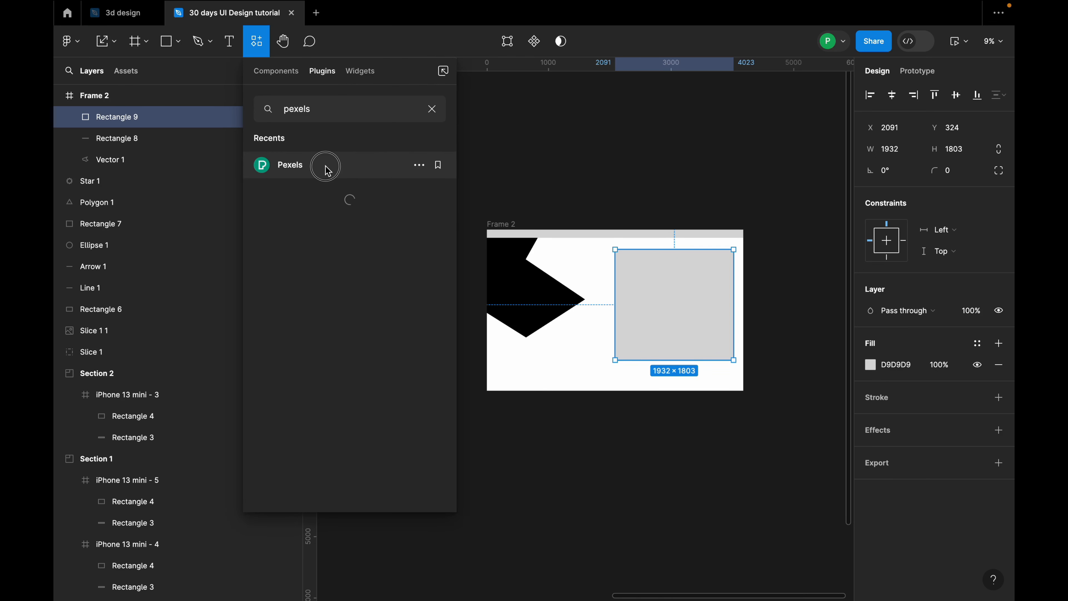
pyautogui.click(326, 168)
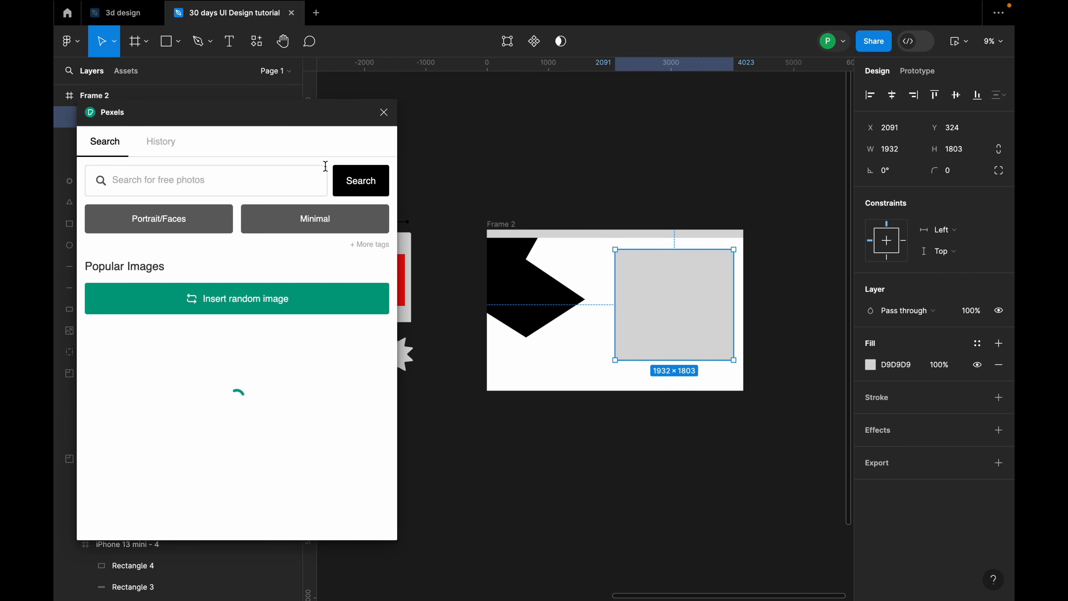
# Step: Fill the grey rectangle with the popular Pexels photo of the woman resting on her arm, and close the plugin
pyautogui.scroll(-3, 231, 257)
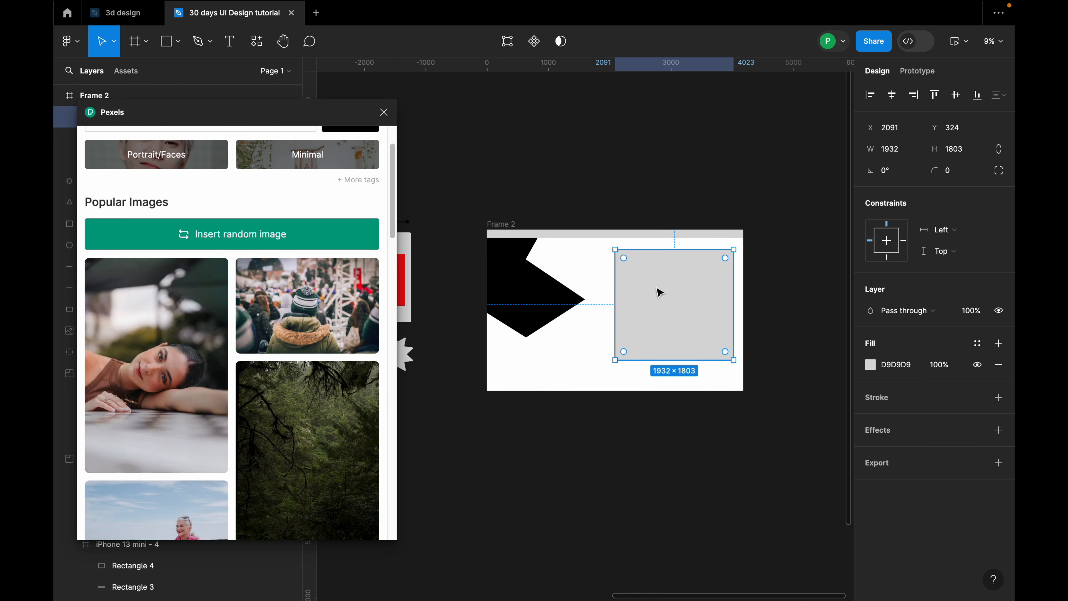
pyautogui.click(786, 281)
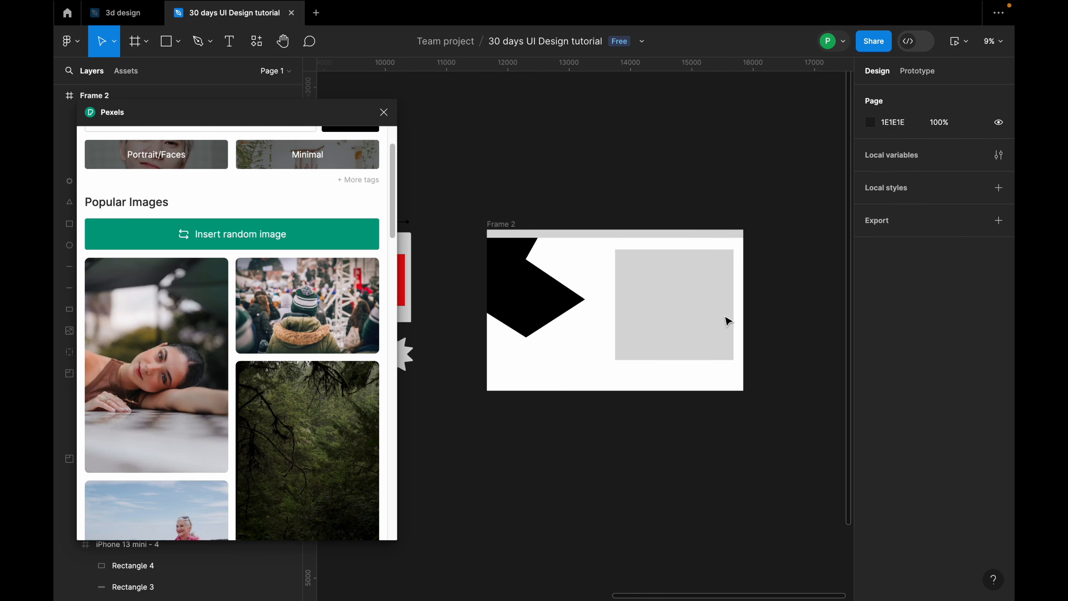
pyautogui.click(699, 318)
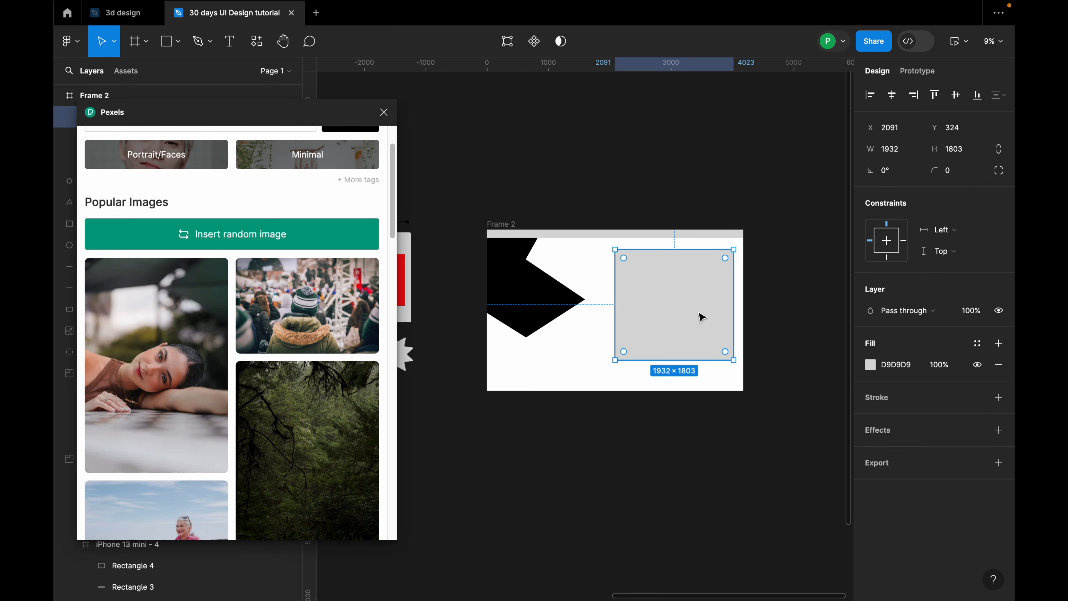
pyautogui.click(179, 371)
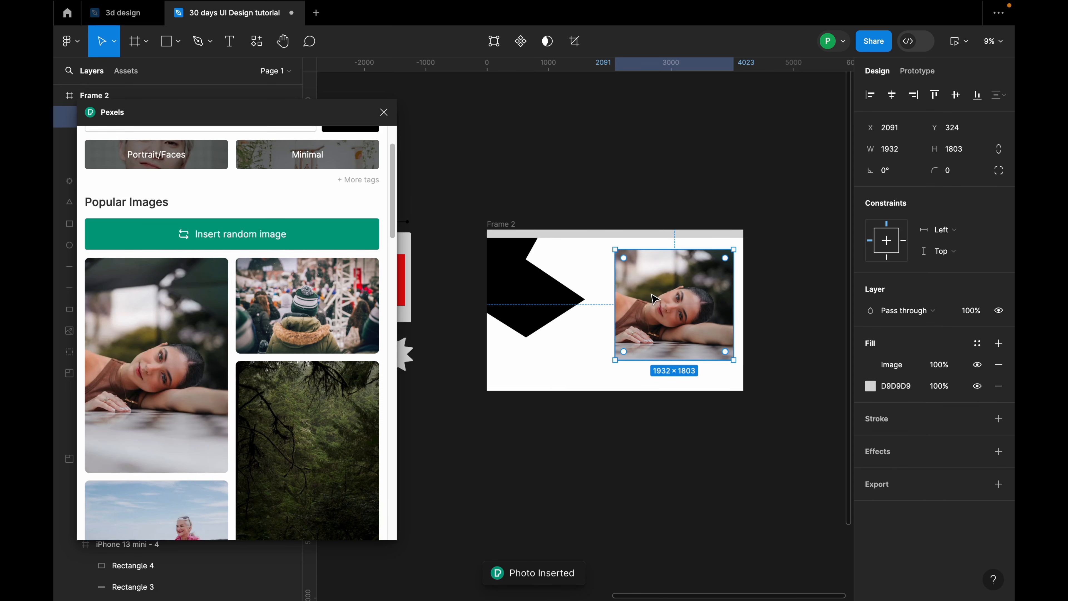
pyautogui.click(384, 112)
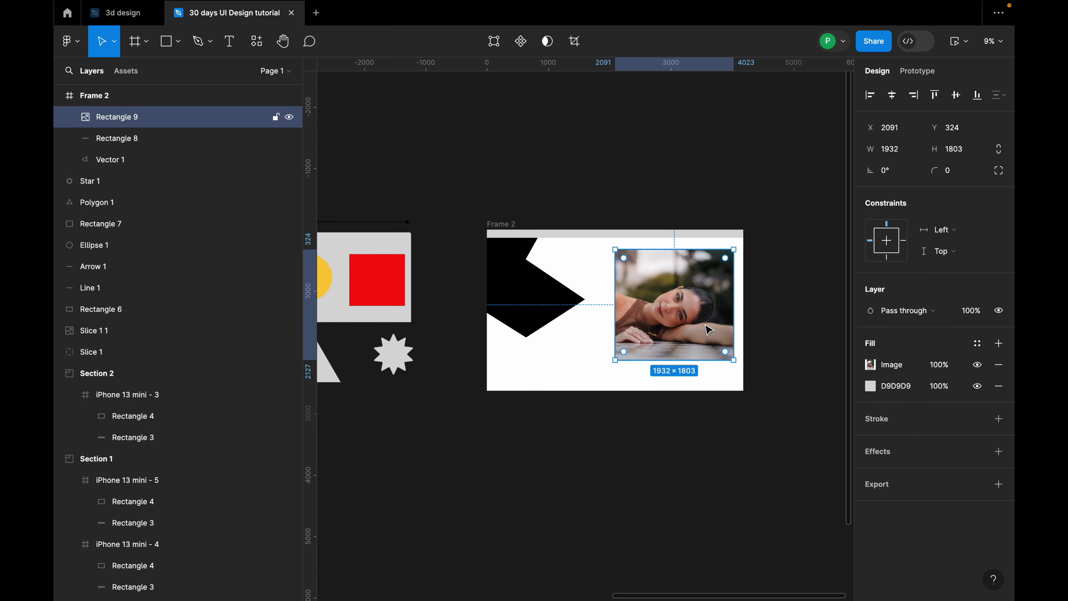
# Step: Shift the photo rectangle down to about Y 400 and move the black vector shape slightly down in Frame 2
pyautogui.scroll(3, 708, 329)
pyautogui.moveTo(687, 274); pyautogui.dragTo(687, 281)
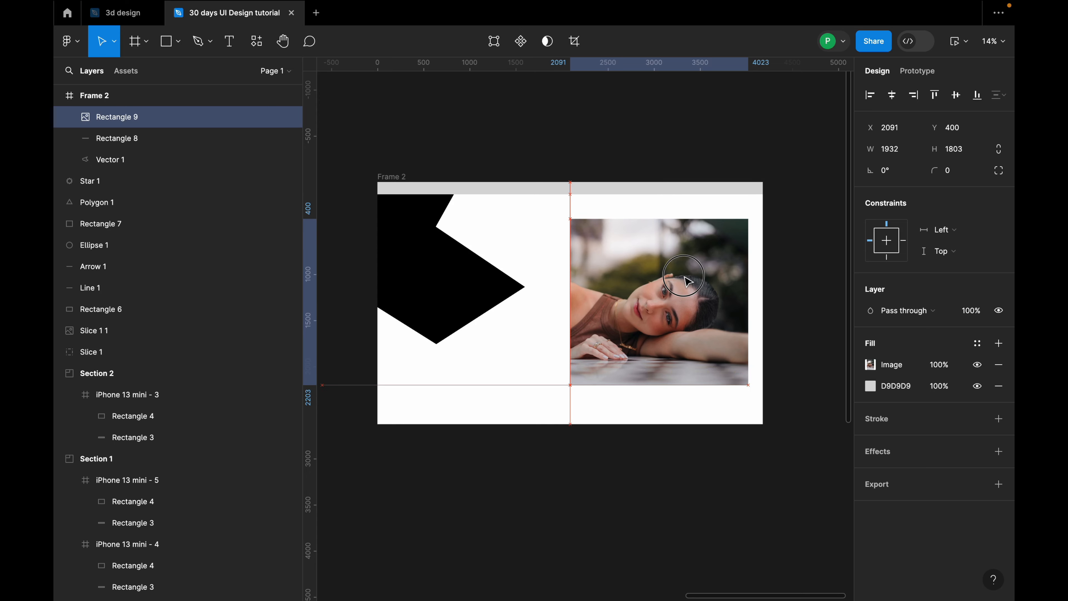
pyautogui.click(784, 317)
pyautogui.click(617, 293)
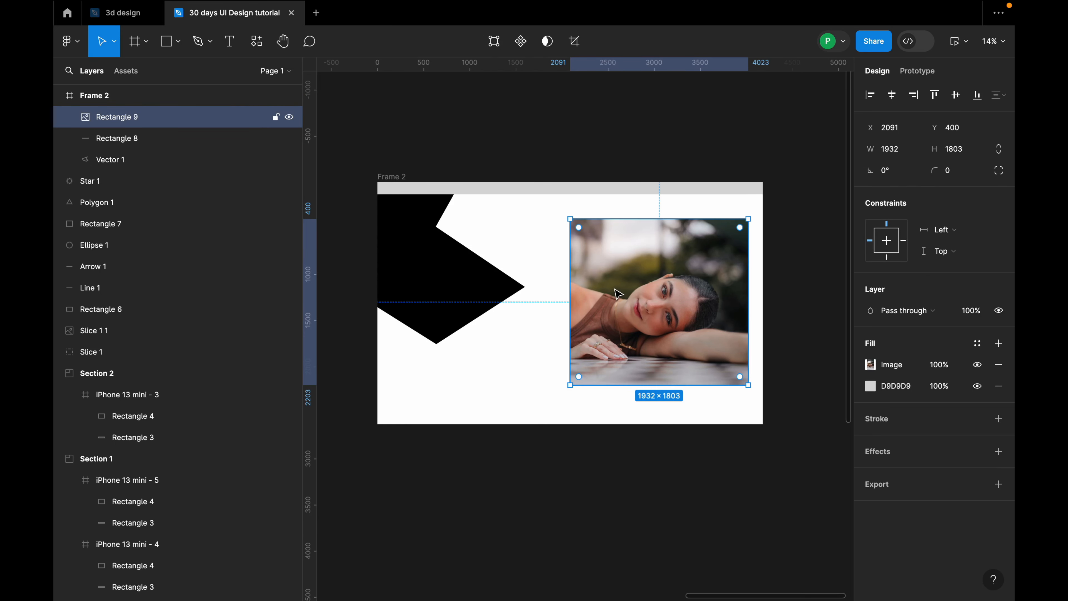
pyautogui.moveTo(465, 301)
pyautogui.mouseDown()
pyautogui.moveTo(483, 314)
pyautogui.moveTo(476, 302)
pyautogui.mouseUp()
pyautogui.click(478, 130)
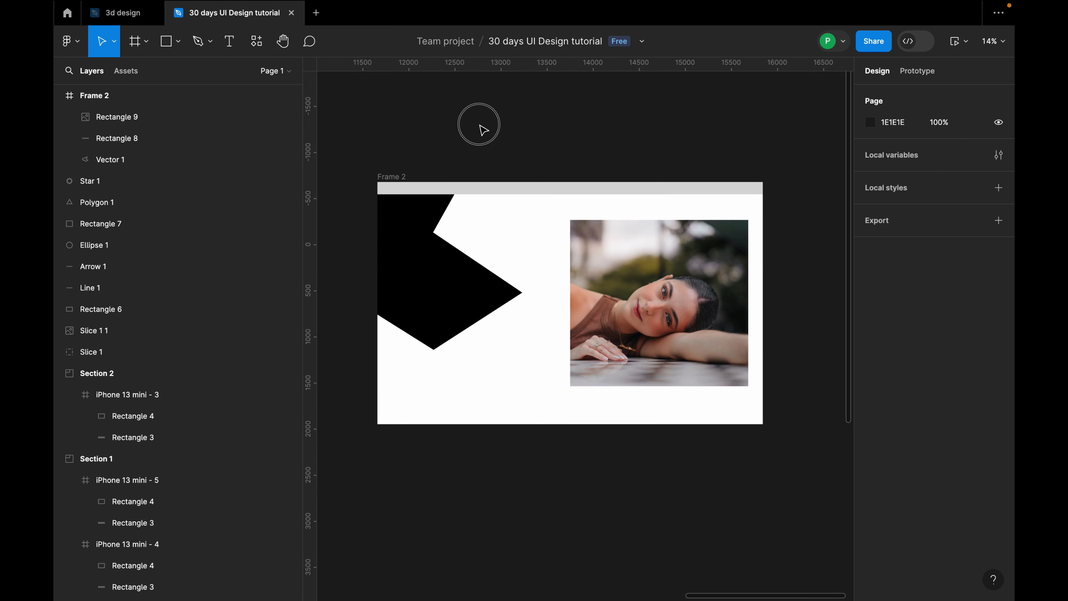
# Step: Lower the fill opacity of the black vector shape to 46%
pyautogui.click(469, 271)
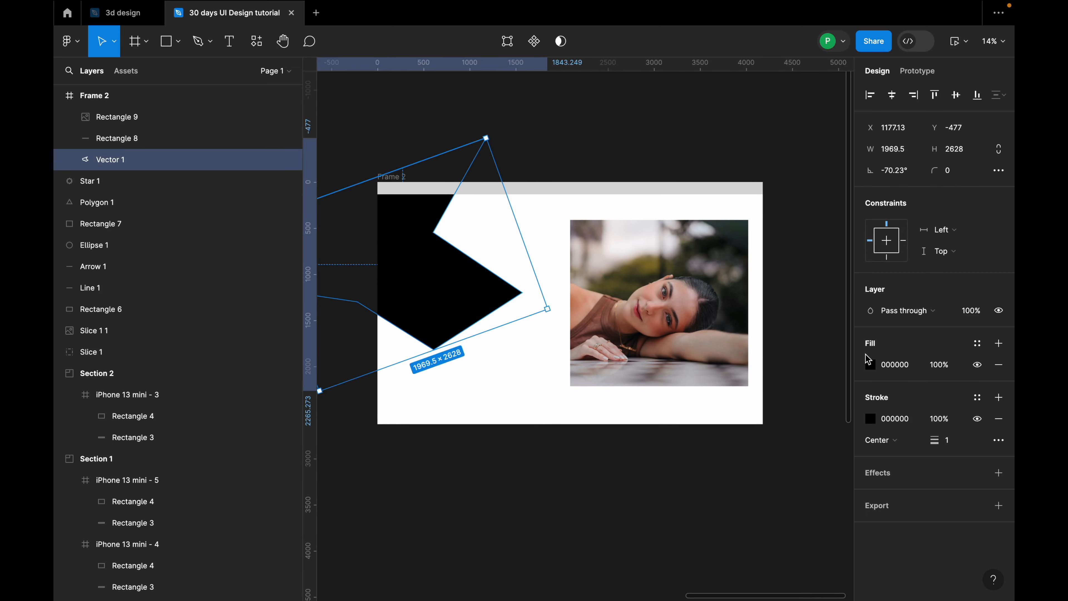
pyautogui.click(870, 365)
pyautogui.moveTo(841, 458); pyautogui.dragTo(787, 463)
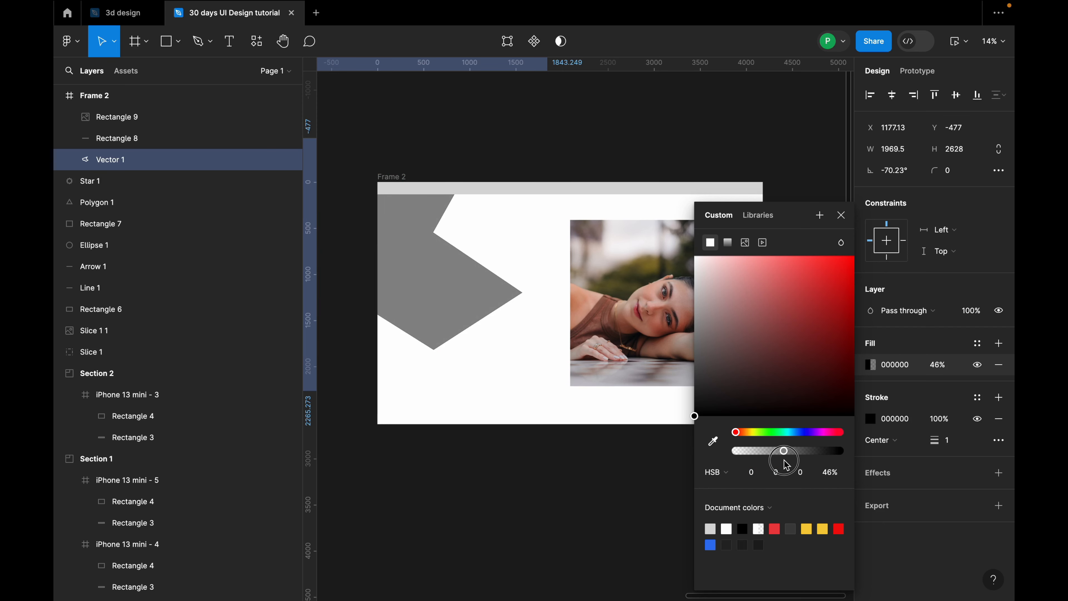
pyautogui.click(876, 288)
pyautogui.click(499, 377)
# Step: Remove the black stroke from the semi-transparent vector shape
pyautogui.scroll(3, 346, 294)
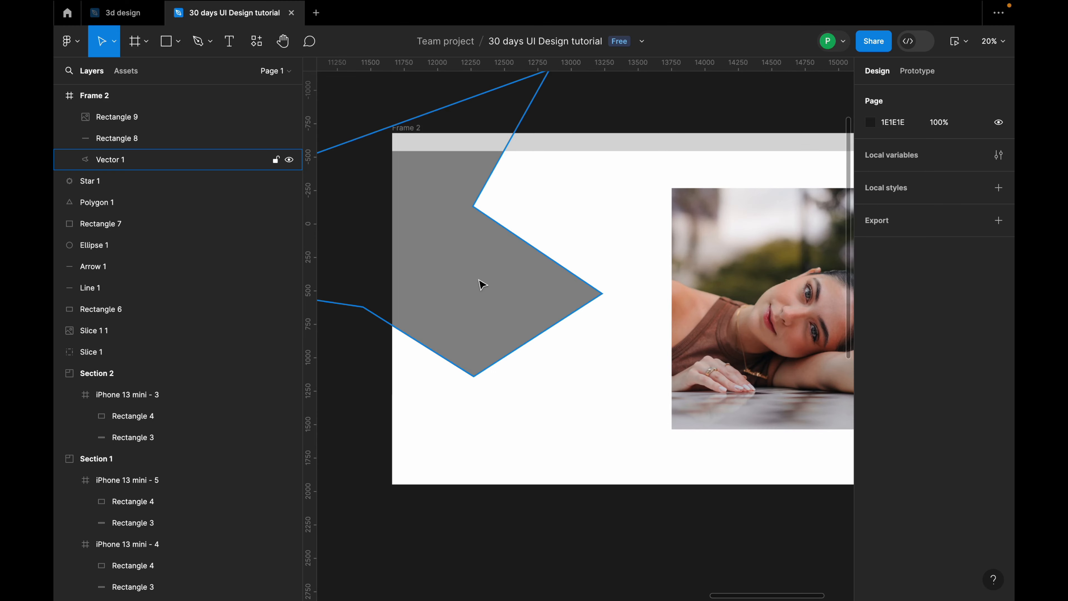
pyautogui.click(480, 276)
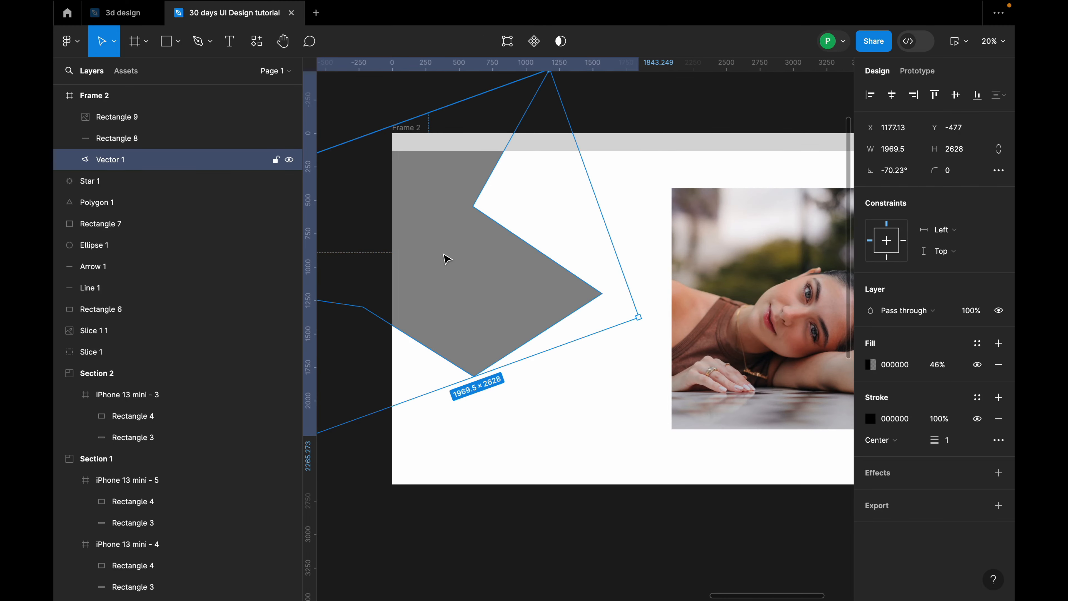
pyautogui.scroll(5, 547, 285)
pyautogui.click(690, 256)
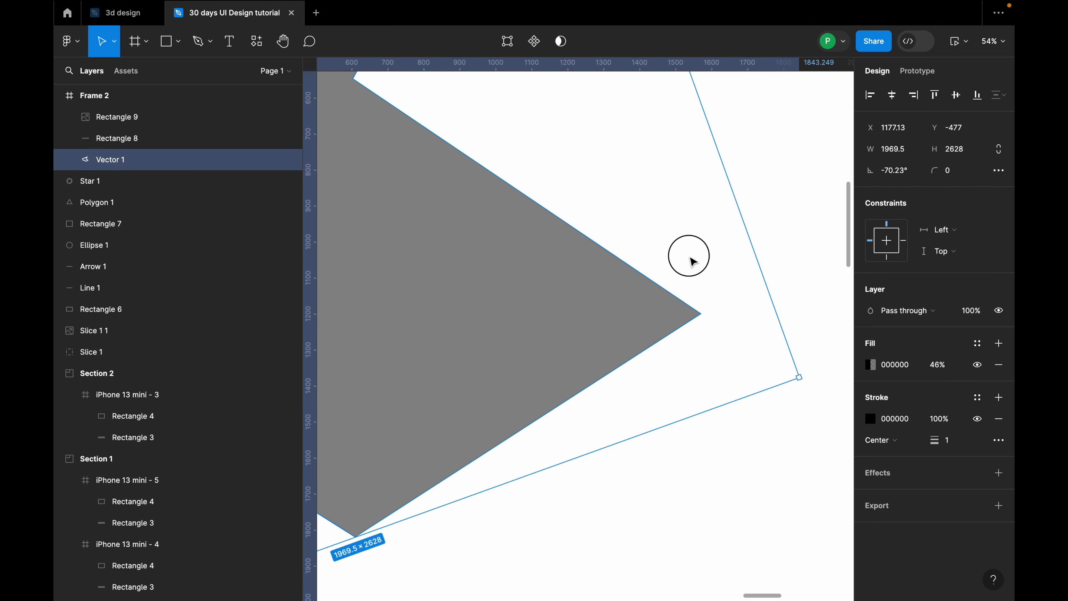
pyautogui.click(784, 442)
pyautogui.click(690, 329)
pyautogui.scroll(-4, 658, 317)
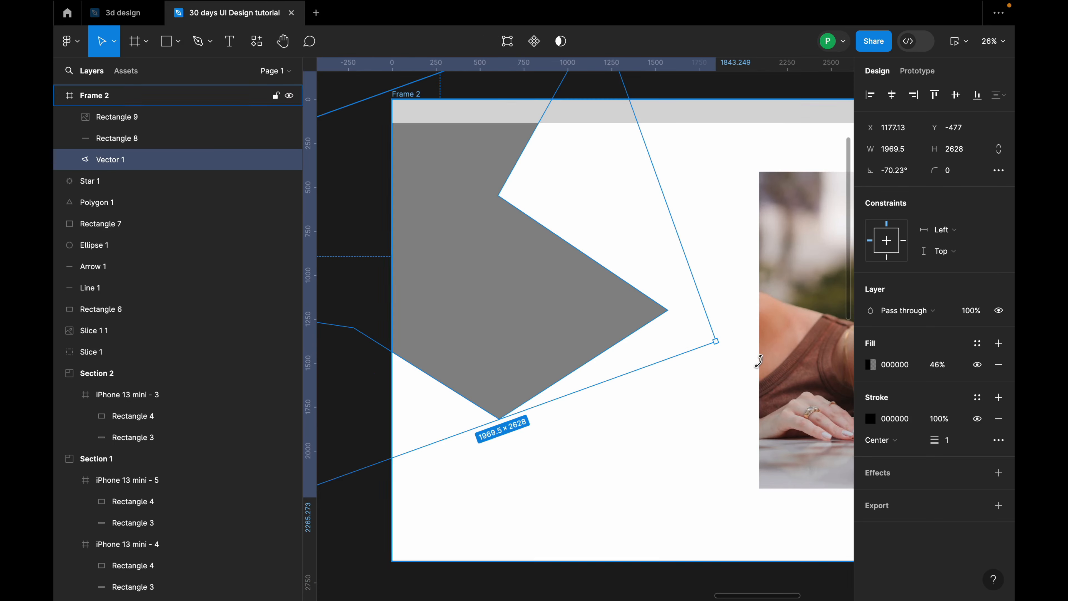
pyautogui.click(998, 419)
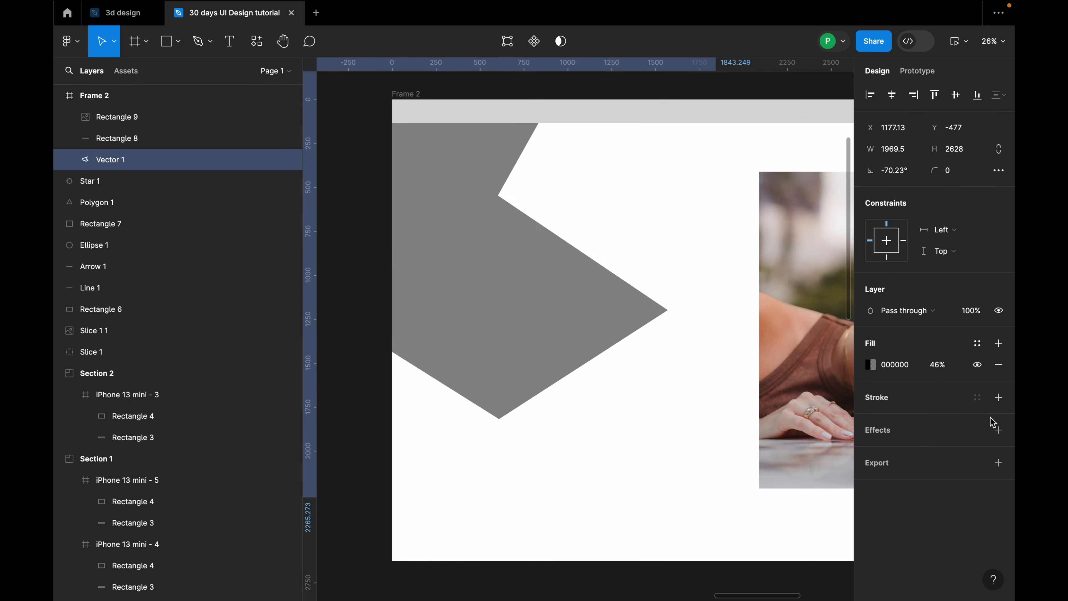
# Step: Edit the vector shape's points and move its rightmost tip down and slightly outward, near the photo's lower edge
pyautogui.scroll(2, 608, 310)
pyautogui.scroll(3, 688, 316)
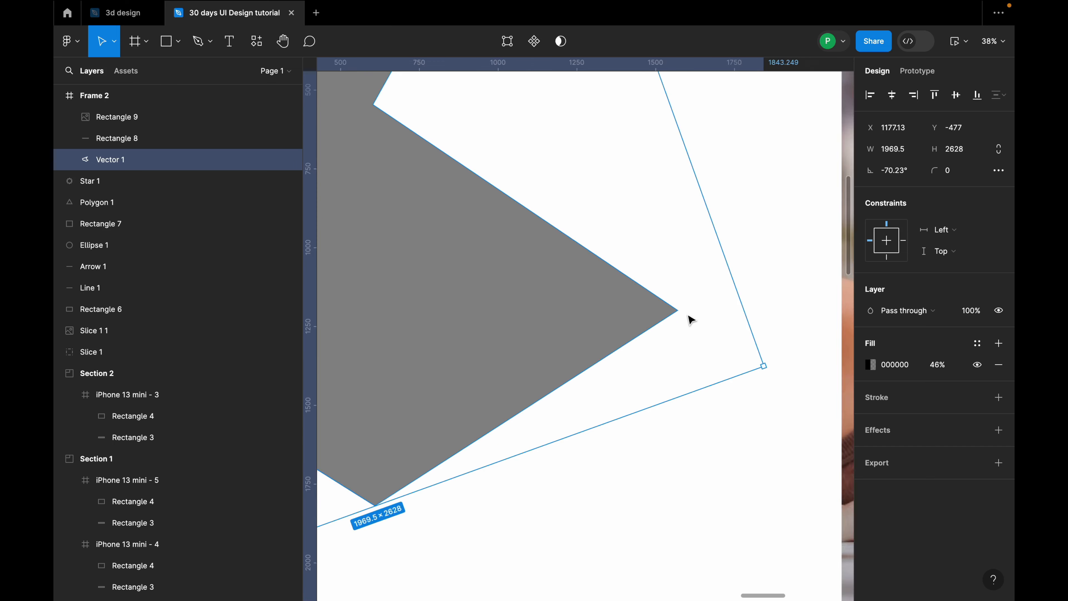
pyautogui.doubleClick(636, 305)
pyautogui.scroll(-3, 737, 318)
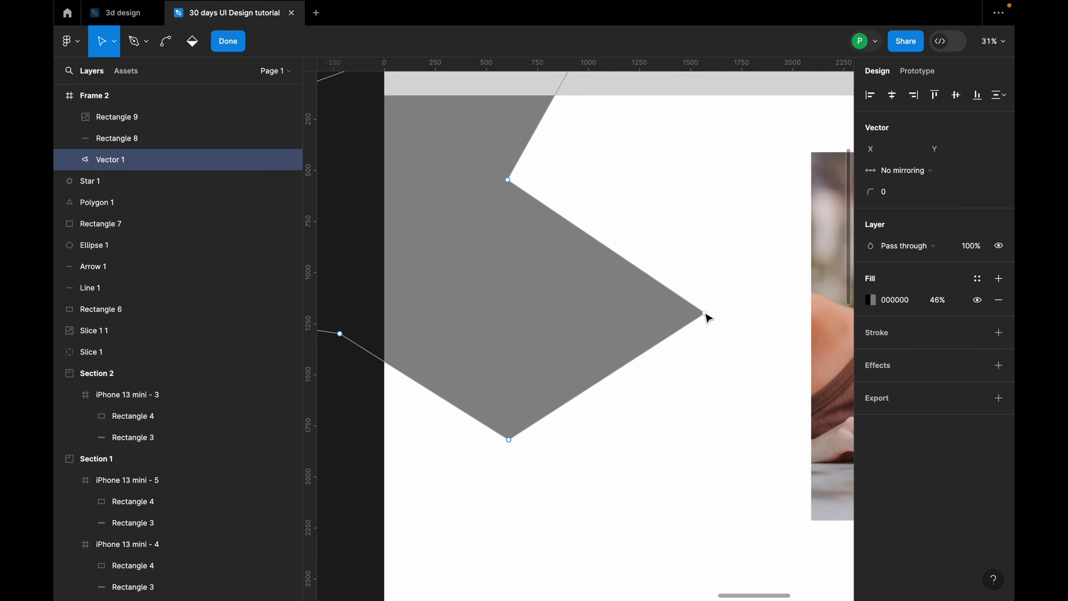
pyautogui.moveTo(704, 313); pyautogui.dragTo(749, 501)
pyautogui.scroll(-5, 626, 277)
pyautogui.press('Escape')
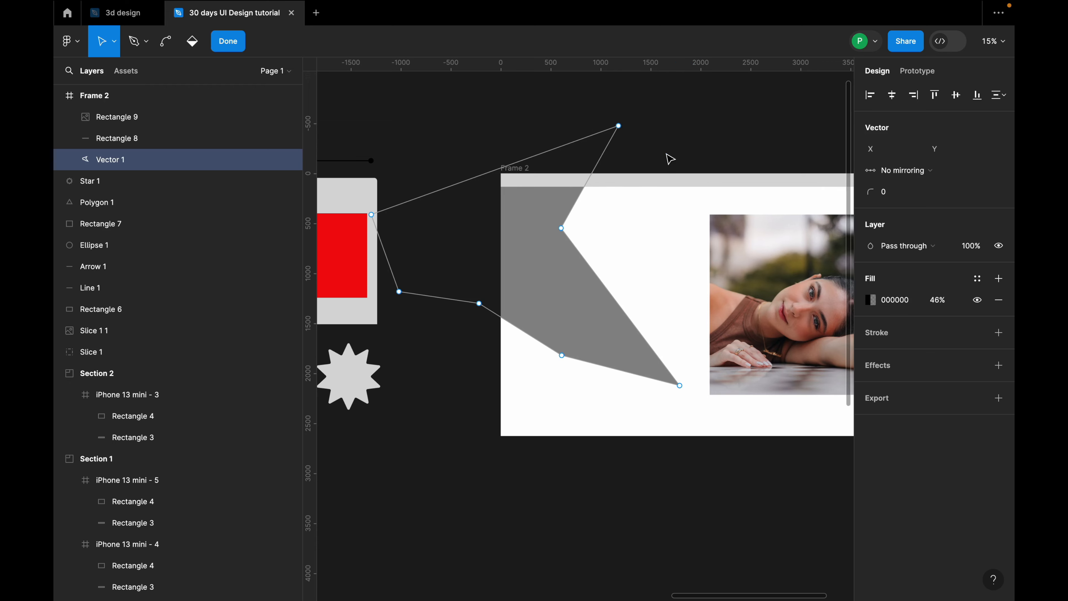
pyautogui.click(703, 143)
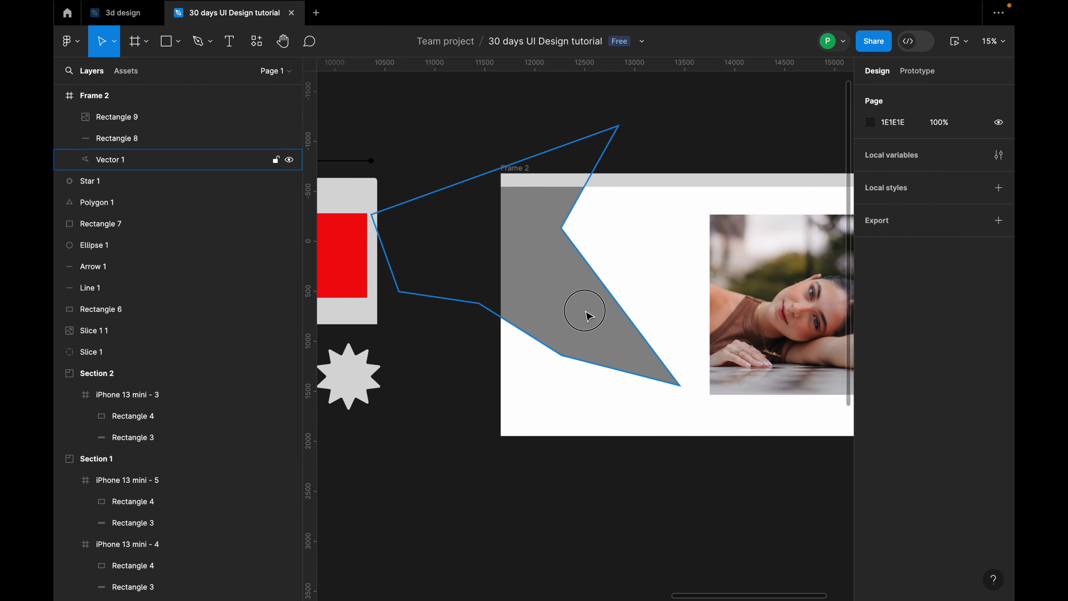
# Step: Set the corner radius of the vector shape's points to 37
pyautogui.doubleClick(585, 311)
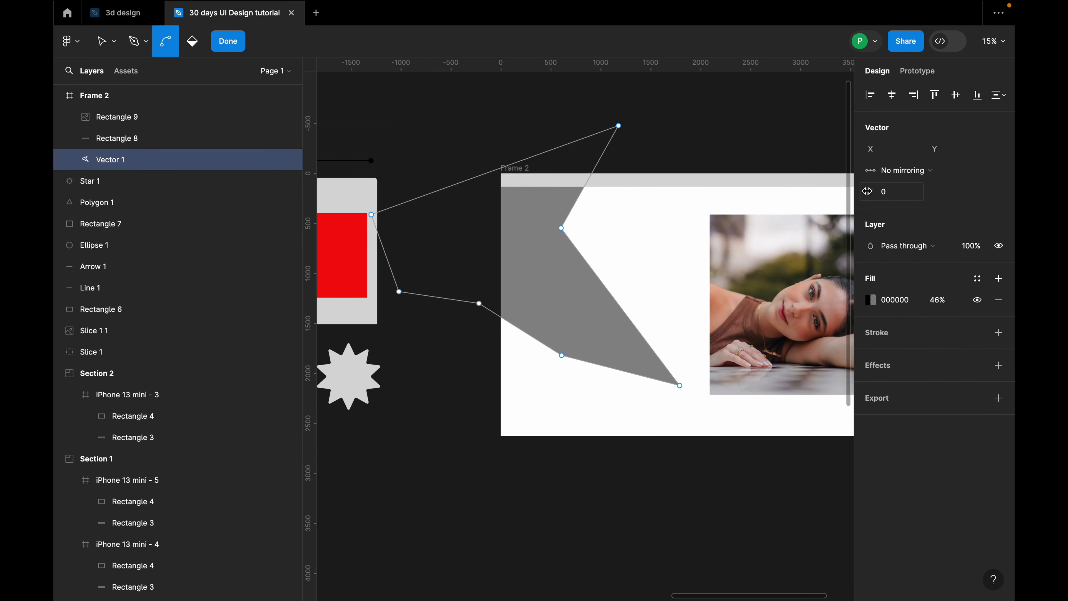
pyautogui.click(900, 192)
pyautogui.write('27')
pyautogui.press('Return')
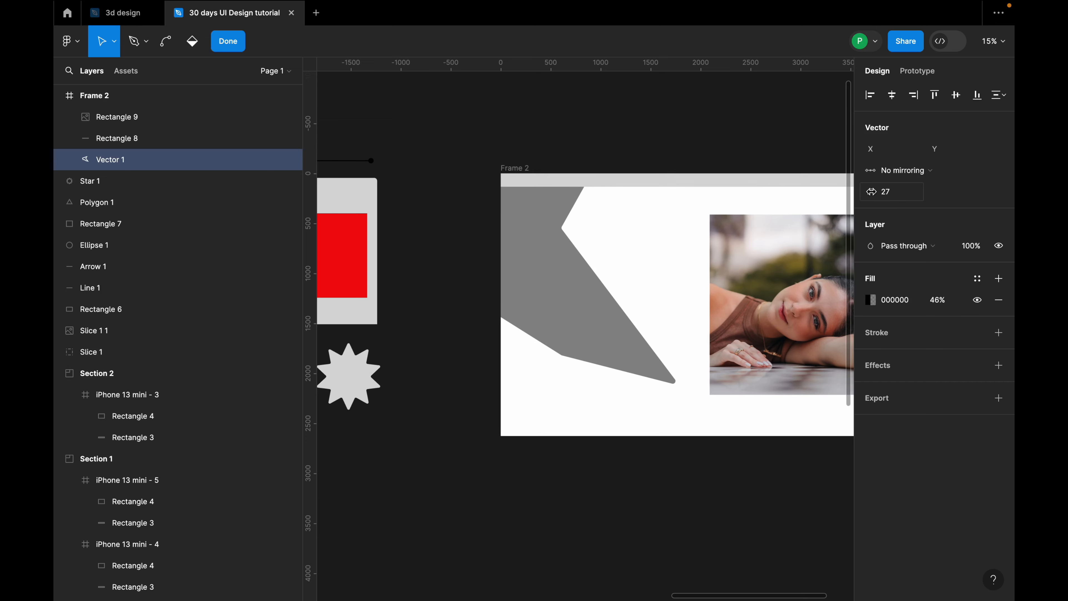
pyautogui.moveTo(873, 193); pyautogui.dragTo(888, 194)
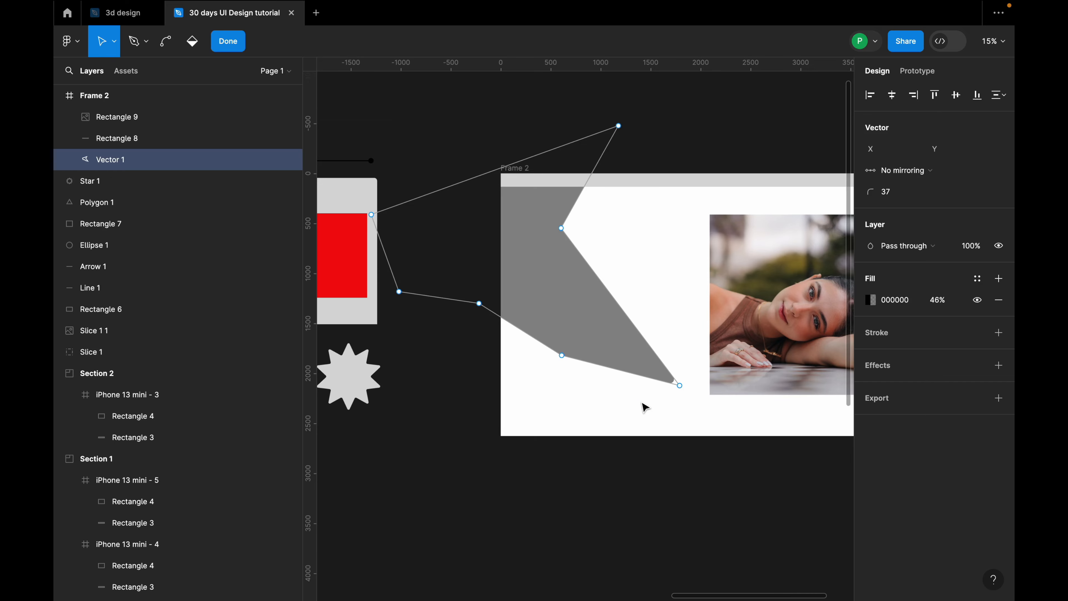
# Step: Edit the vector shape and move the point just outside the frame's left edge to about X -95.5, Y 1278
pyautogui.scroll(5, 672, 381)
pyautogui.click(513, 342)
pyautogui.doubleClick(513, 342)
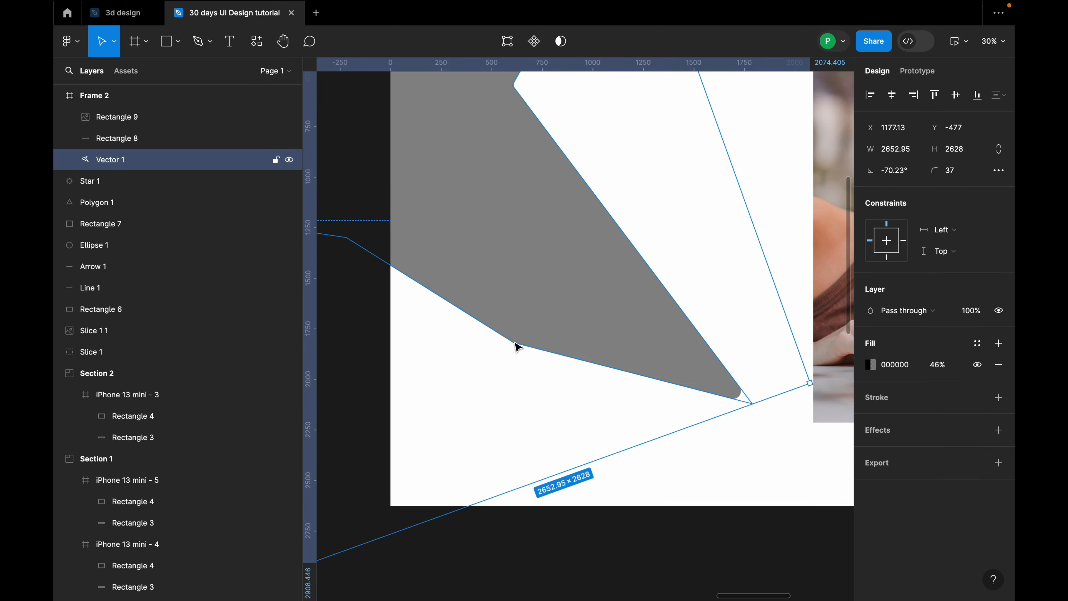
pyautogui.doubleClick(514, 344)
pyautogui.moveTo(347, 237); pyautogui.dragTo(371, 234)
# Step: Bend the vector shape's lower middle point into a smooth curve with mirrored-angle handles
pyautogui.press('super')
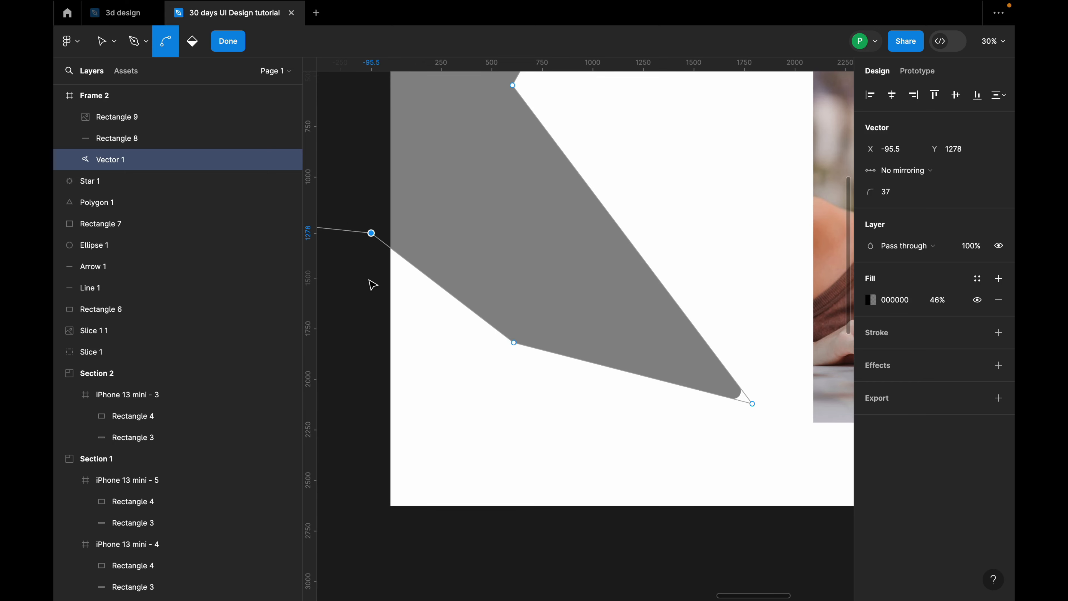
pyautogui.scroll(5, 534, 360)
pyautogui.scroll(5, 500, 333)
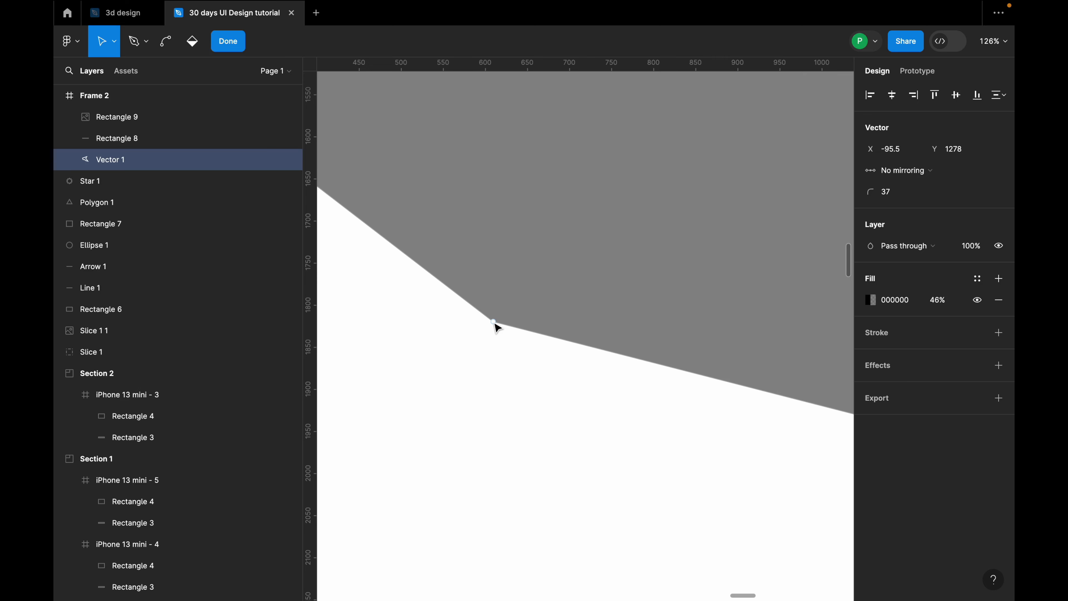
pyautogui.keyDown('super'); pyautogui.click(495, 322); pyautogui.keyUp('super')
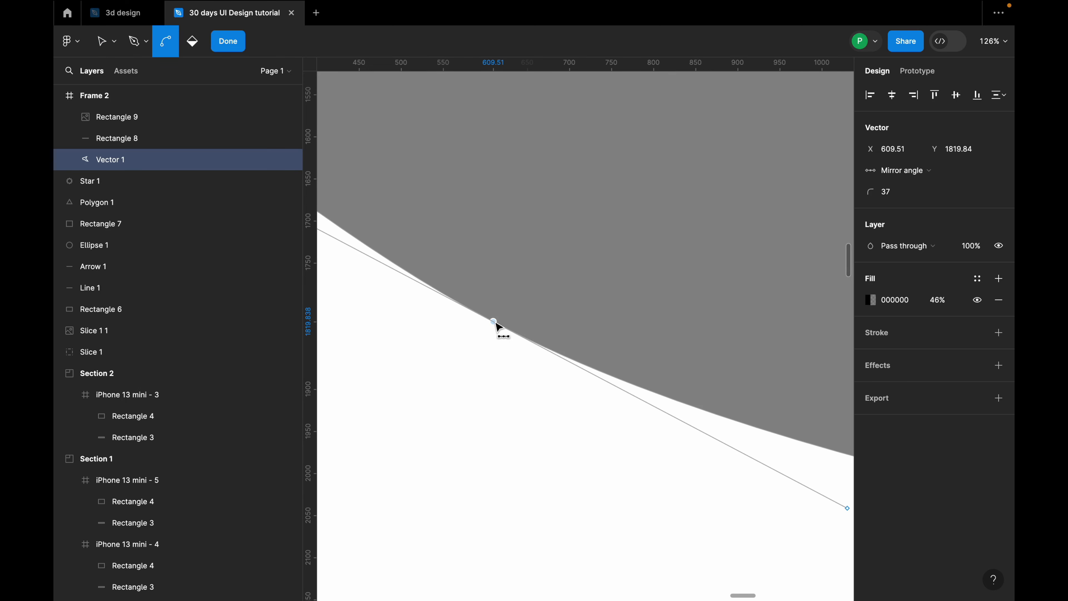
pyautogui.scroll(-15, 502, 328)
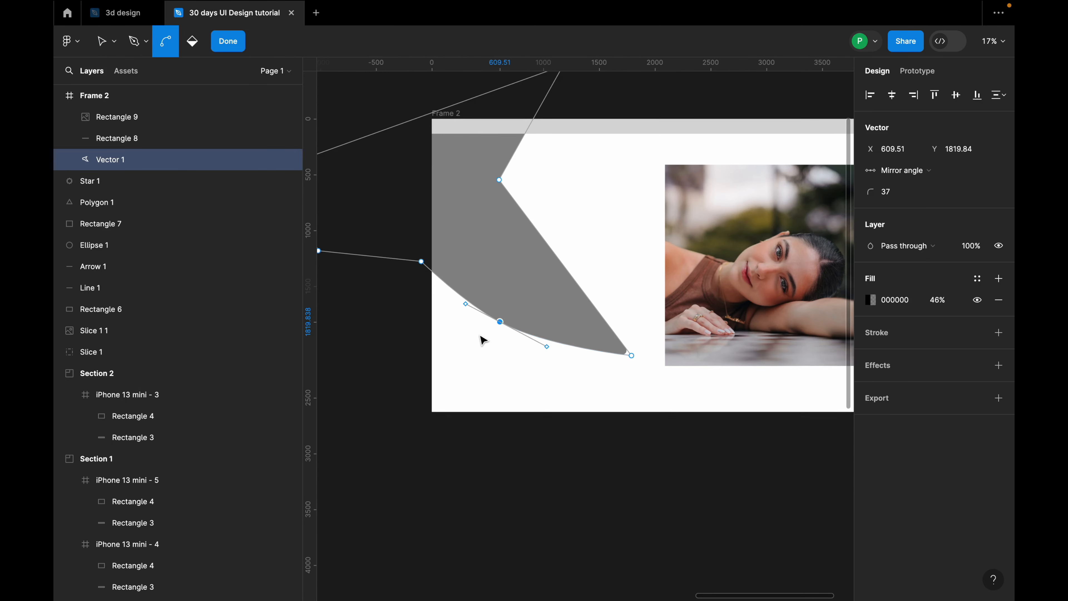
# Step: Adjust the lower middle point's handles so only the left segment curves and the right one is straight, and finish editing
pyautogui.scroll(3, 483, 340)
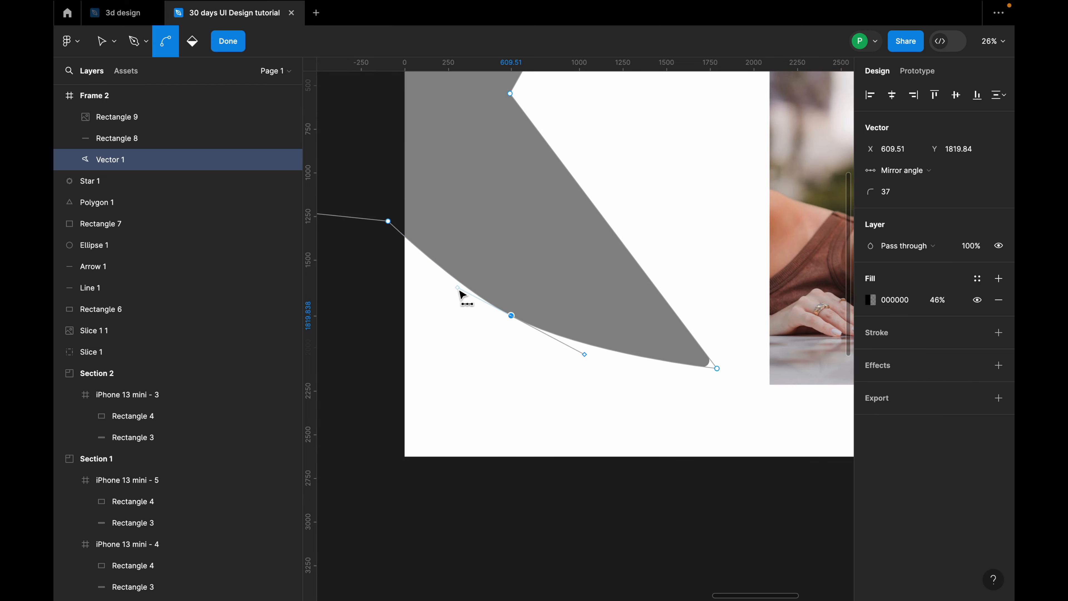
pyautogui.moveTo(458, 289)
pyautogui.mouseDown()
pyautogui.moveTo(460, 313)
pyautogui.moveTo(484, 326)
pyautogui.moveTo(442, 300)
pyautogui.moveTo(437, 256)
pyautogui.moveTo(477, 228)
pyautogui.moveTo(446, 303)
pyautogui.moveTo(463, 341)
pyautogui.moveTo(454, 299)
pyautogui.mouseUp()
pyautogui.click(531, 340)
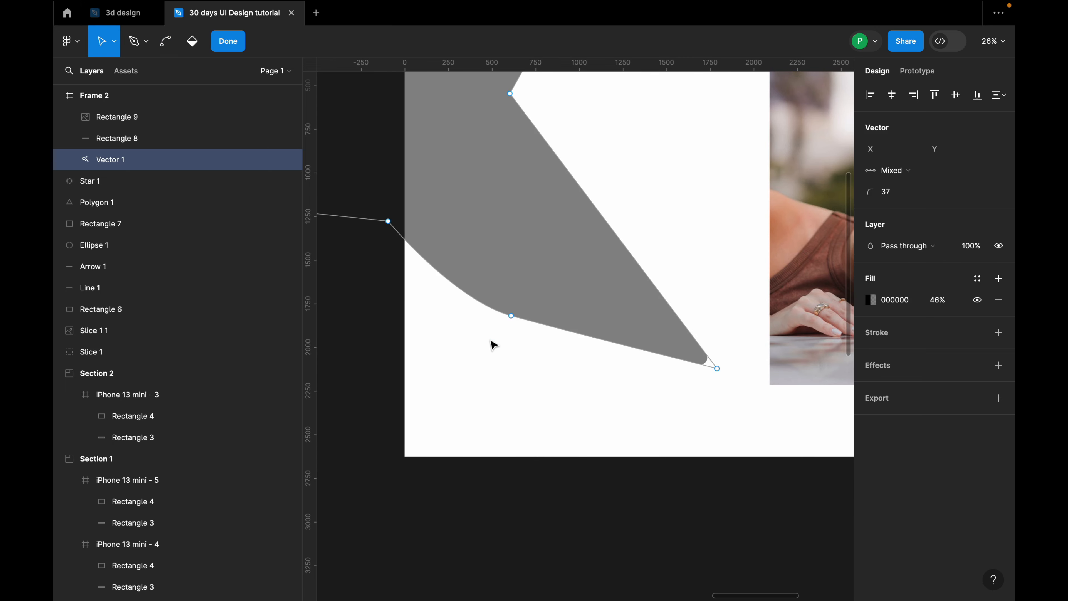
pyautogui.click(229, 42)
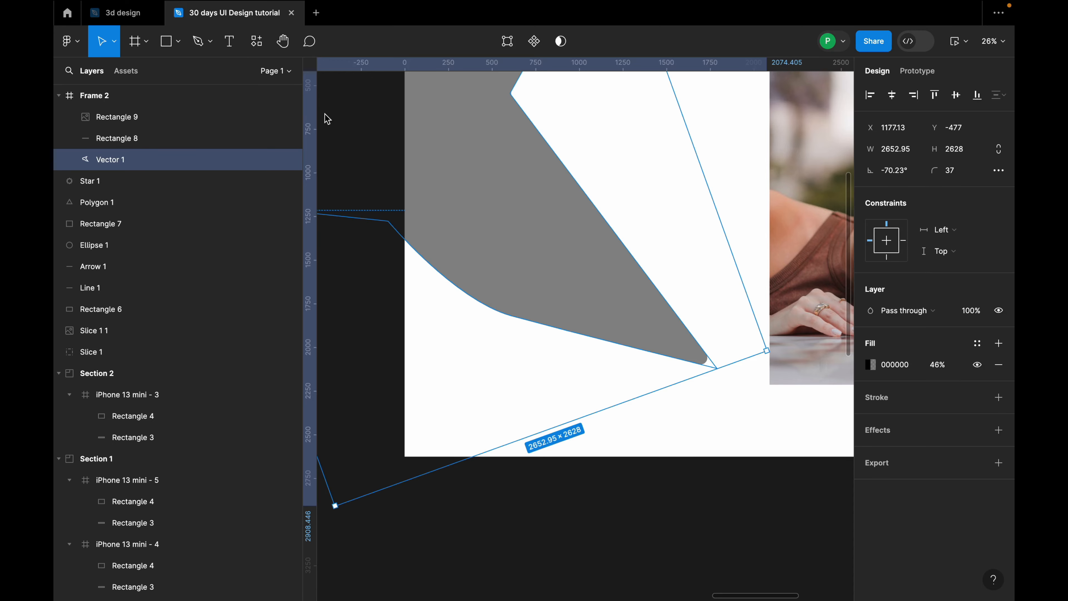
pyautogui.scroll(-5, 483, 246)
pyautogui.click(552, 363)
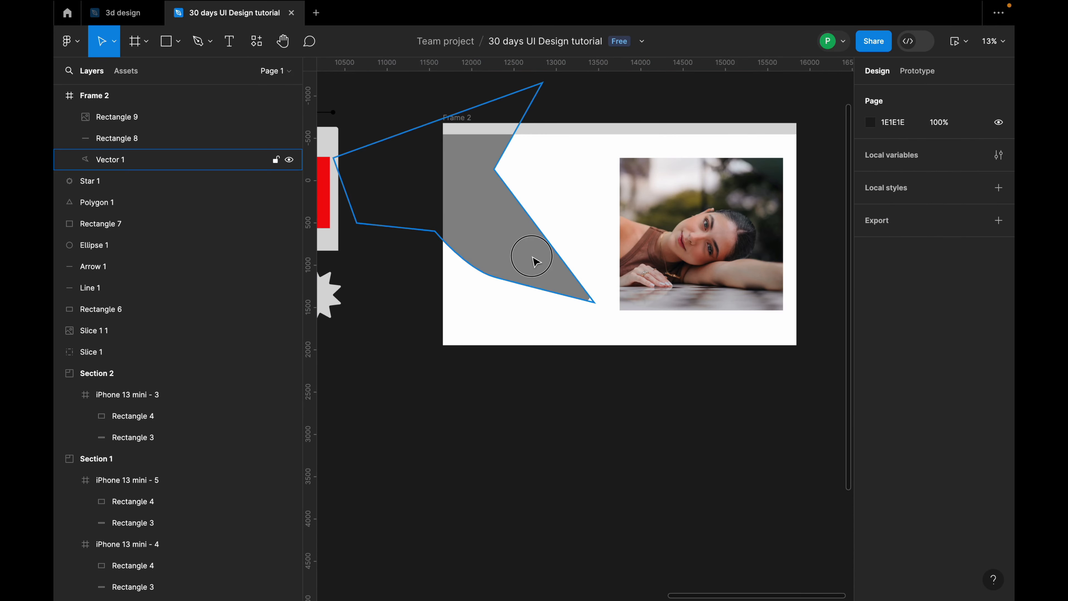
# Step: Move the vector shape up within Frame 2 and place an overlapping copy of it slightly up and to the right
pyautogui.moveTo(534, 256); pyautogui.dragTo(504, 236)
pyautogui.moveTo(492, 219); pyautogui.dragTo(546, 184)
pyautogui.click(580, 112)
pyautogui.click(675, 105)
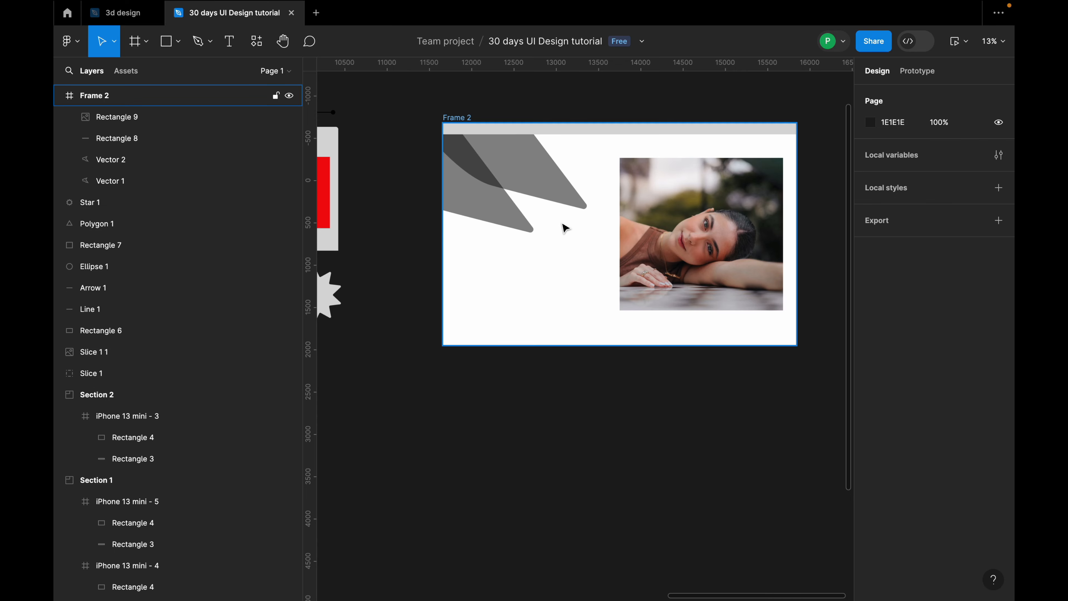
# Step: Draw two freehand scribbles below the vector shapes with the Pencil tool and undo both
pyautogui.scroll(-2, 565, 228)
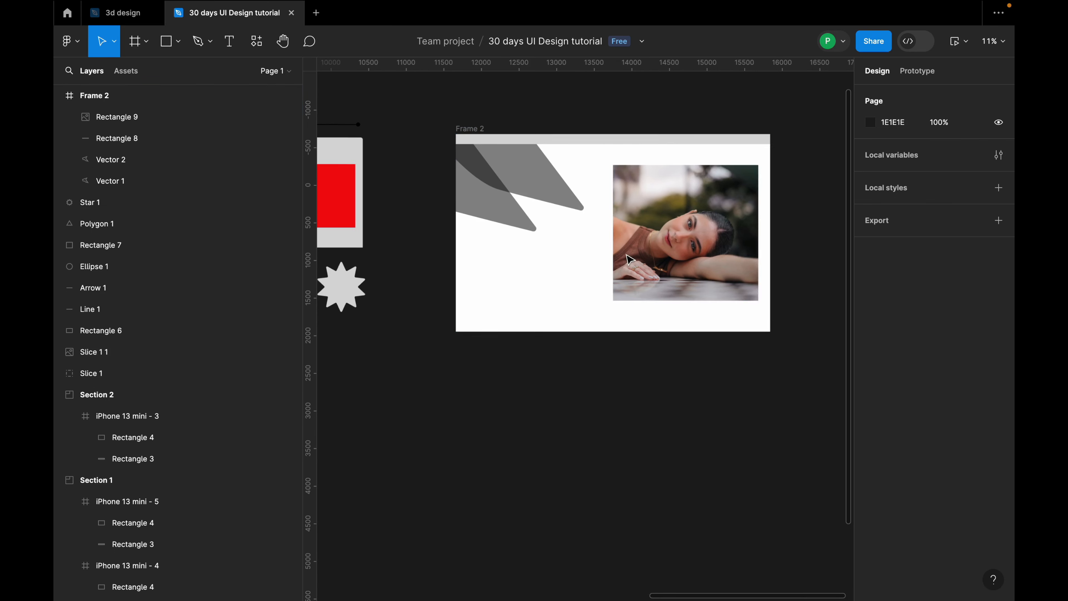
pyautogui.scroll(-2, 629, 259)
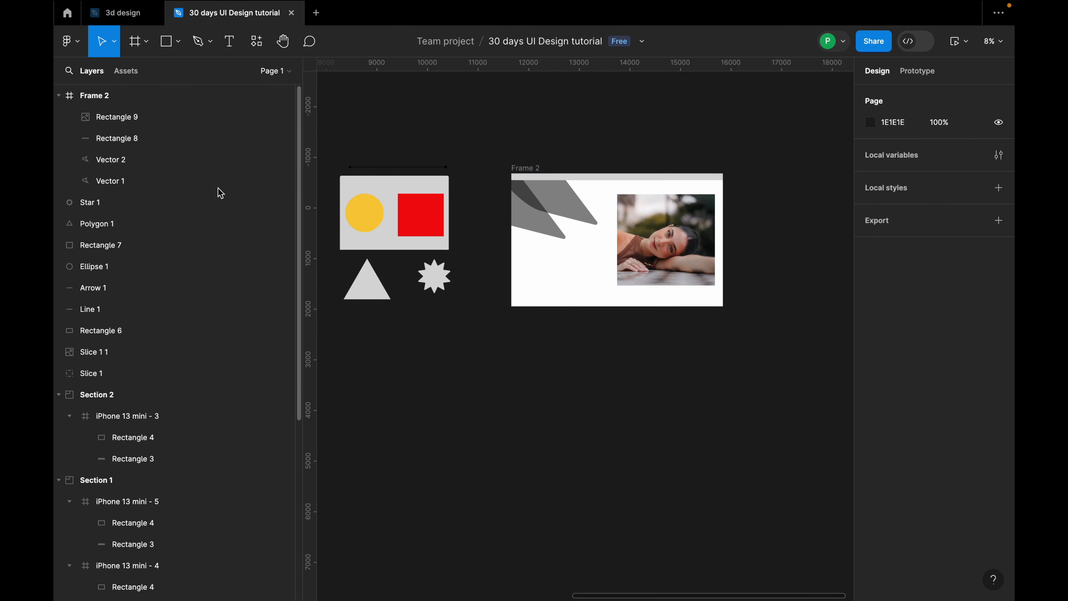
pyautogui.click(206, 47)
pyautogui.click(210, 88)
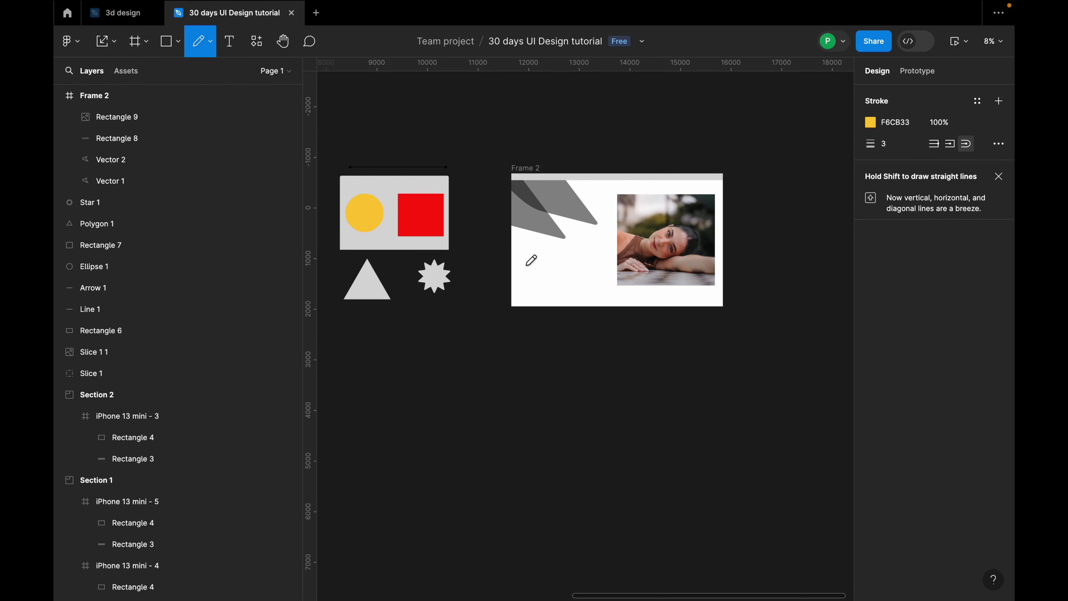
pyautogui.scroll(5, 526, 265)
pyautogui.moveTo(524, 248)
pyautogui.mouseDown()
pyautogui.moveTo(594, 250)
pyautogui.moveTo(598, 290)
pyautogui.moveTo(542, 287)
pyautogui.moveTo(524, 248)
pyautogui.mouseUp()
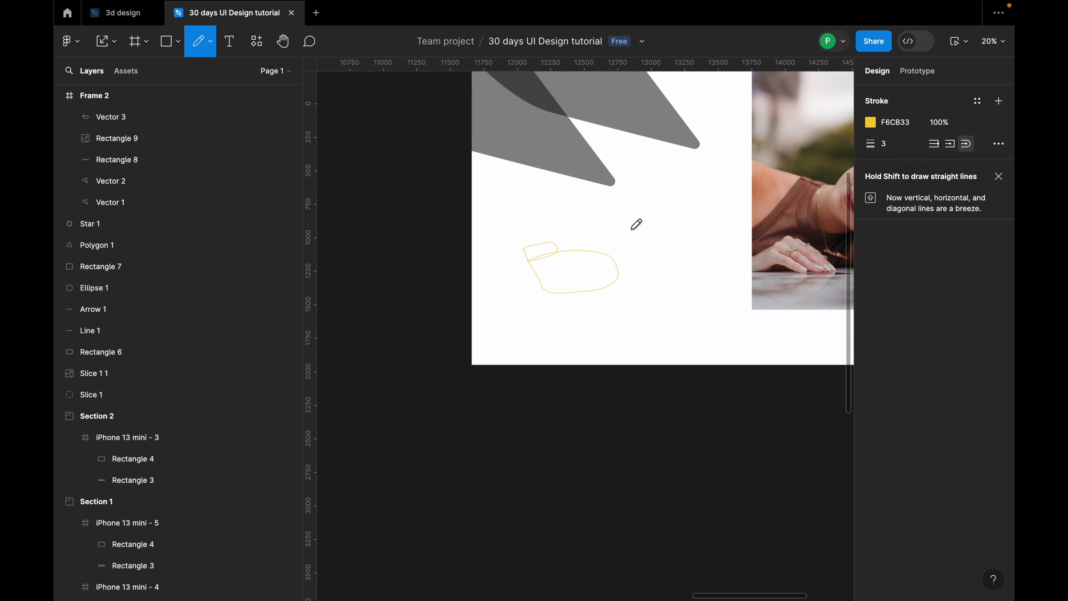
pyautogui.moveTo(629, 223)
pyautogui.mouseDown()
pyautogui.moveTo(658, 313)
pyautogui.moveTo(682, 193)
pyautogui.moveTo(674, 272)
pyautogui.moveTo(598, 265)
pyautogui.mouseUp()
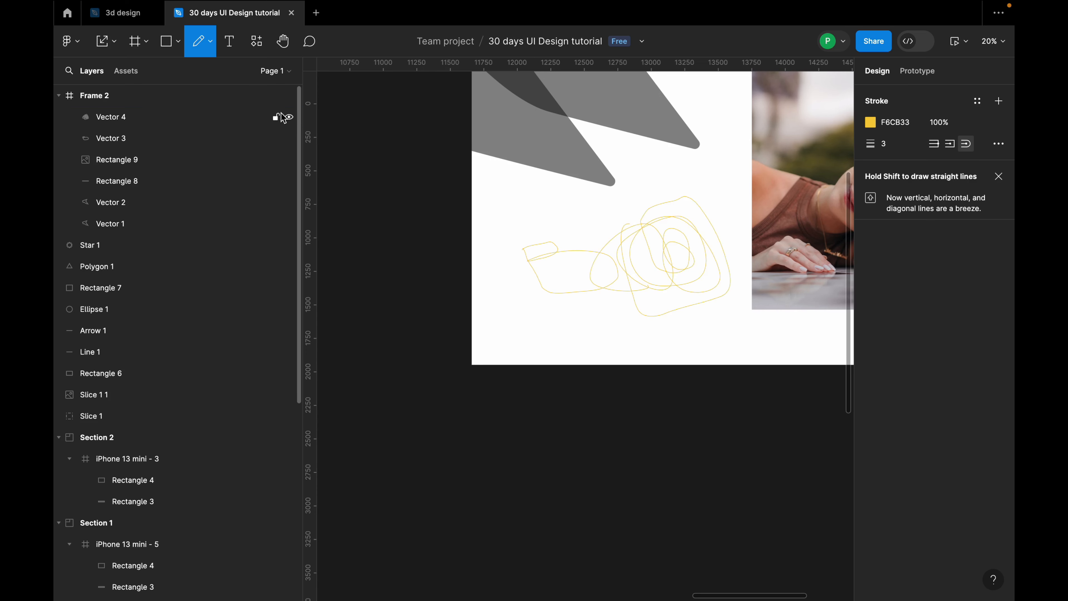
pyautogui.hotkey('ctrl', 'z')
pyautogui.hotkey('ctrl', 'z')
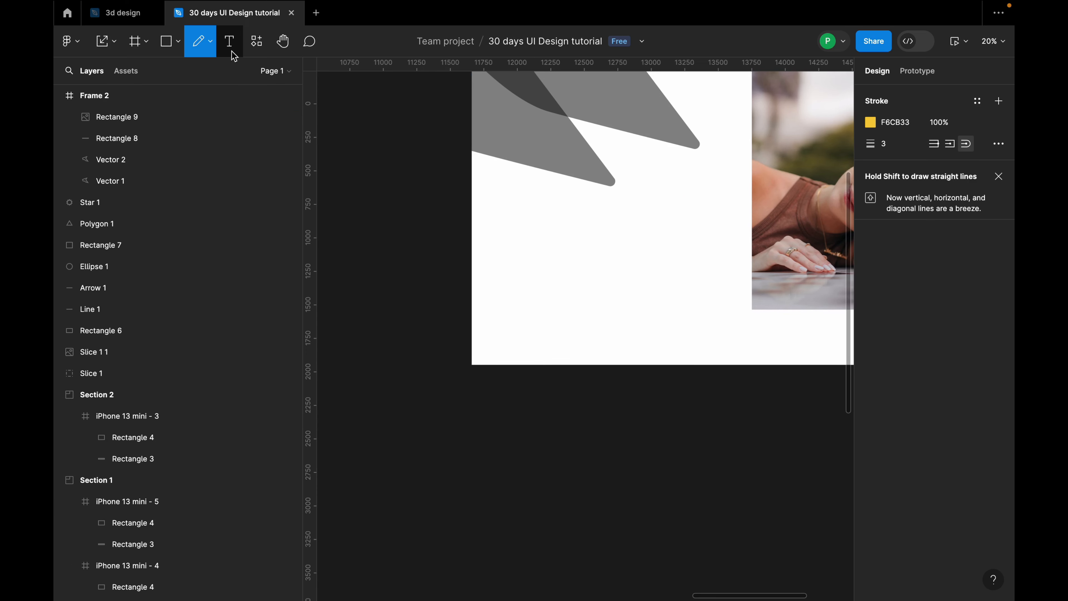
# Step: Add text with the designer's first name followed by "the designer" below the vector shapes and move it to X 257, Y 1766
pyautogui.click(233, 55)
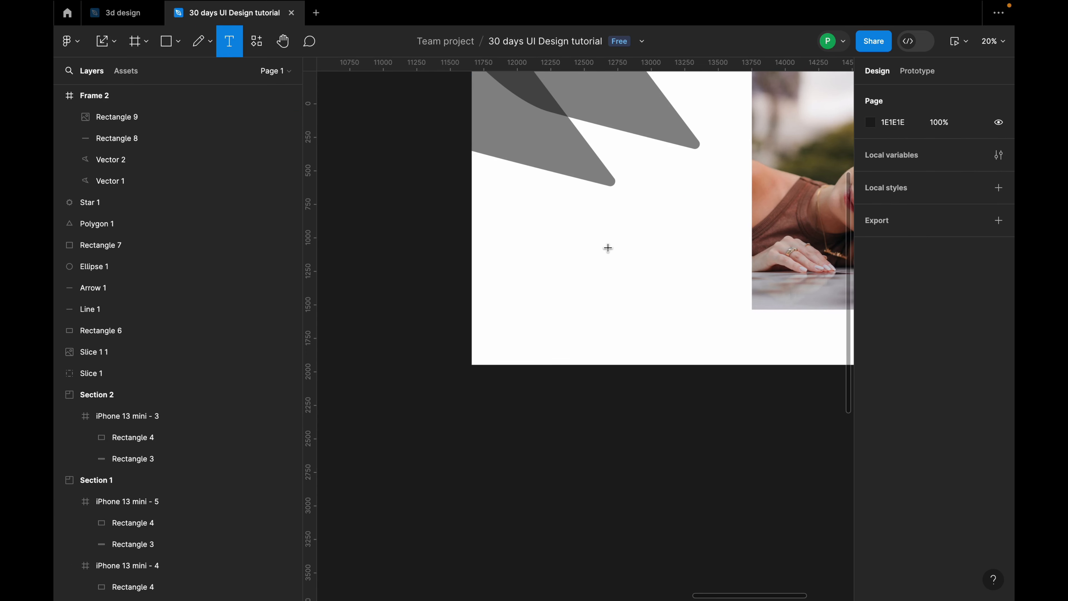
pyautogui.scroll(2, 606, 247)
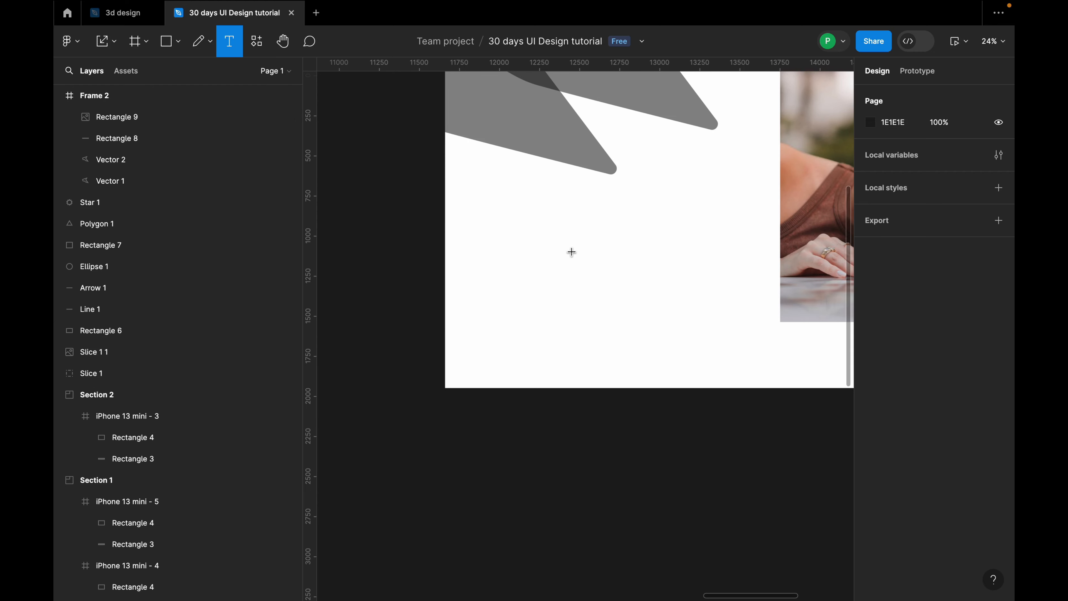
pyautogui.click(488, 244)
pyautogui.scroll(5, 501, 263)
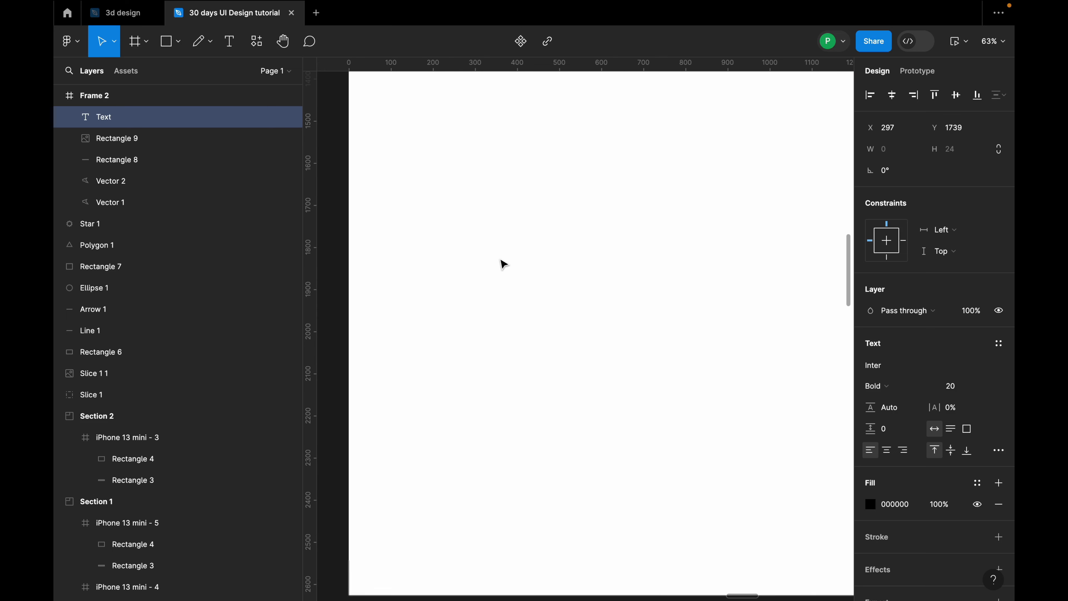
pyautogui.write('Pam')
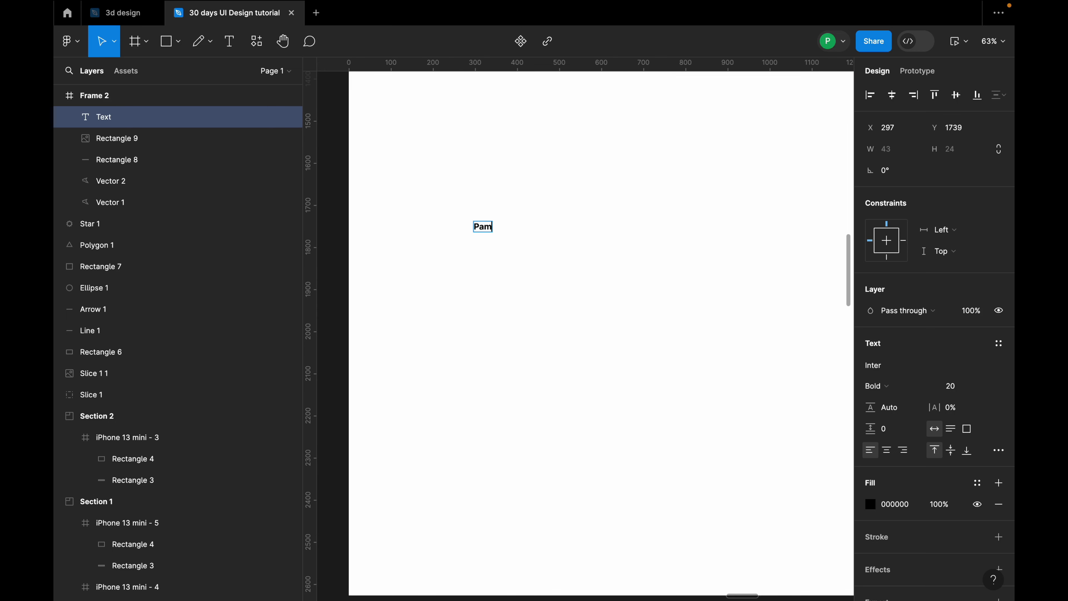
pyautogui.write('ela the designer')
pyautogui.press('Escape')
pyautogui.moveTo(546, 231); pyautogui.dragTo(536, 255)
pyautogui.scroll(-5, 548, 267)
pyautogui.scroll(3, 524, 257)
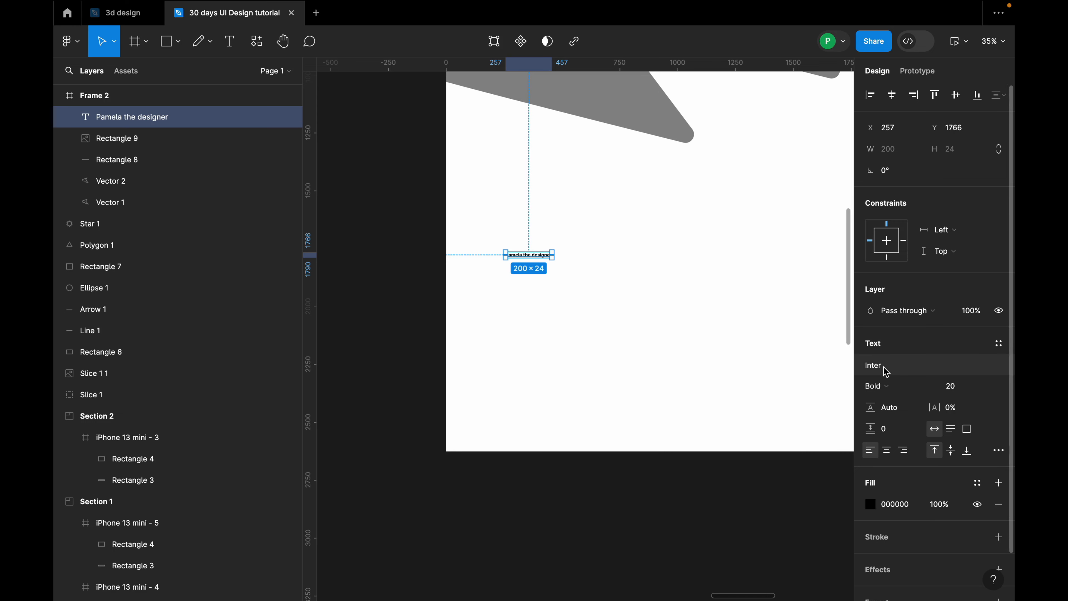
# Step: Move the photo rectangle to the right so that part of it extends past Frame 2's right edge
pyautogui.scroll(-5, 531, 383)
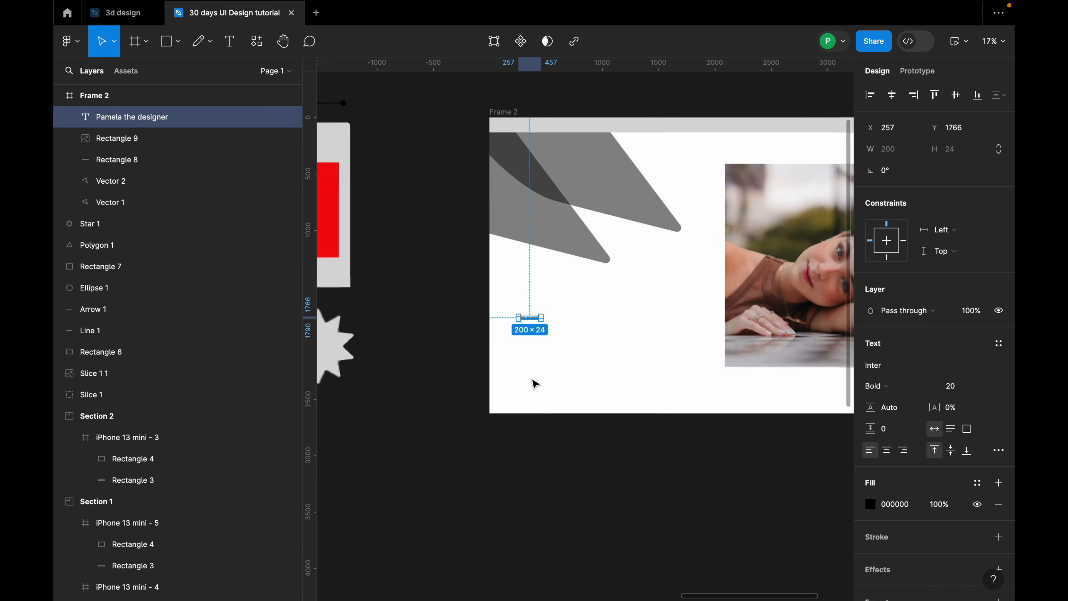
pyautogui.click(523, 179)
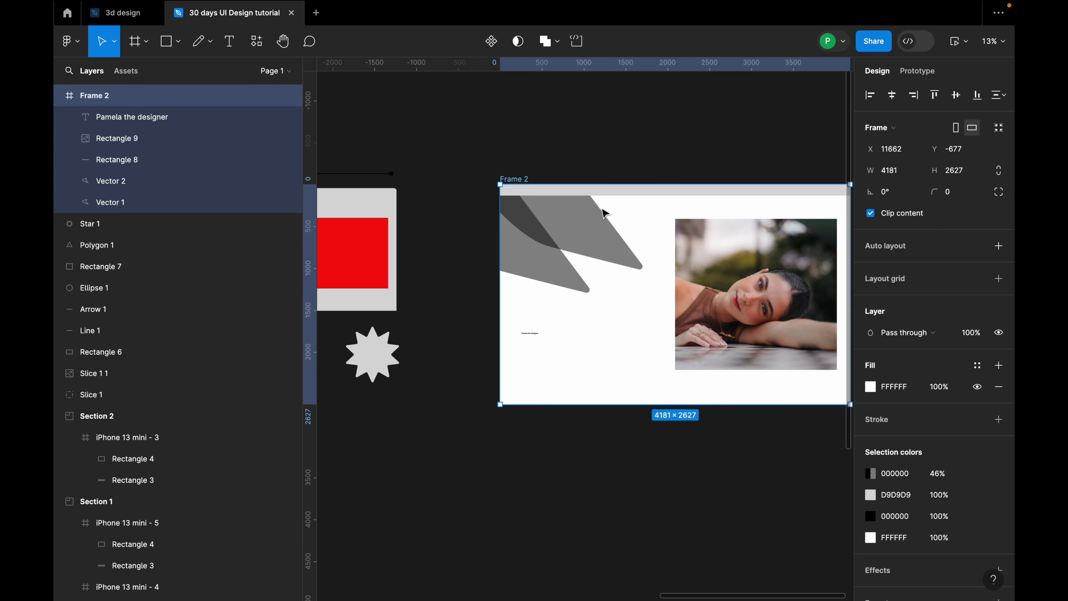
pyautogui.scroll(-3, 602, 209)
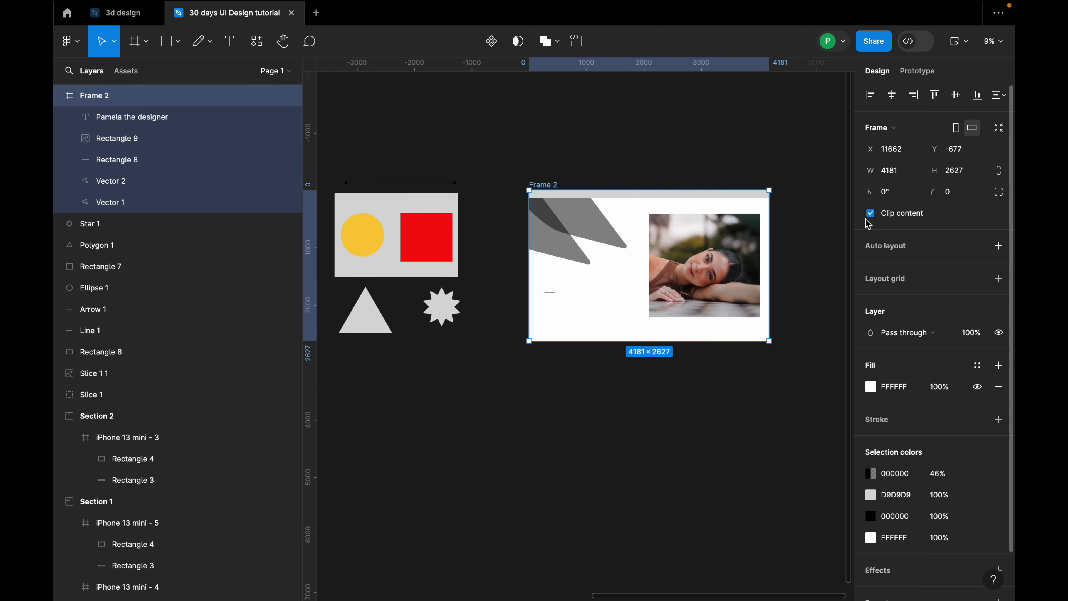
pyautogui.moveTo(697, 250); pyautogui.dragTo(748, 252)
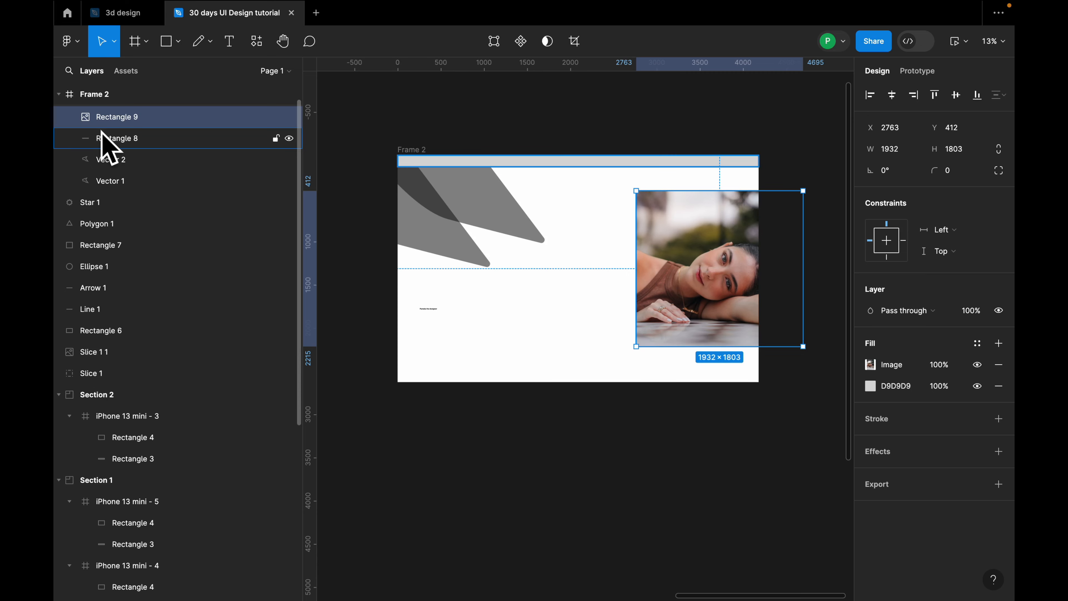
pyautogui.click(808, 160)
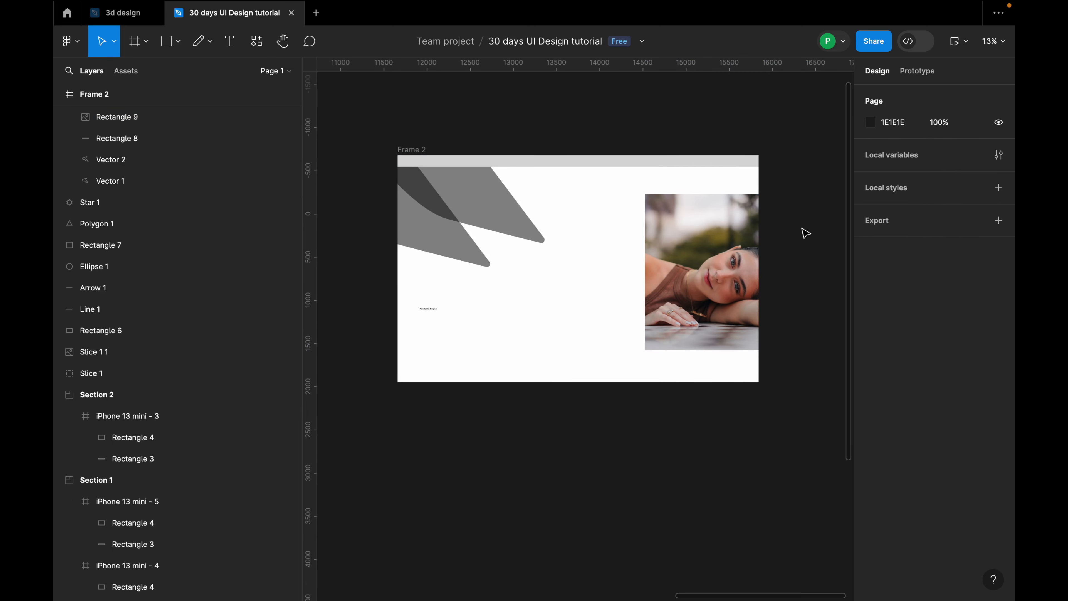
# Step: Turn off Clip content for Frame 2
pyautogui.click(416, 149)
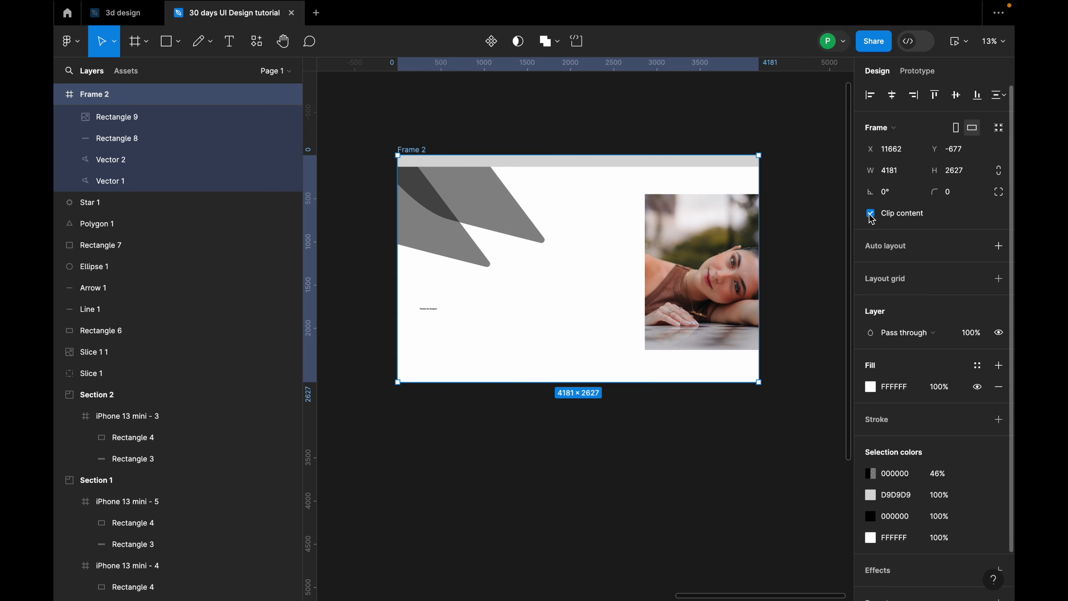
pyautogui.click(870, 213)
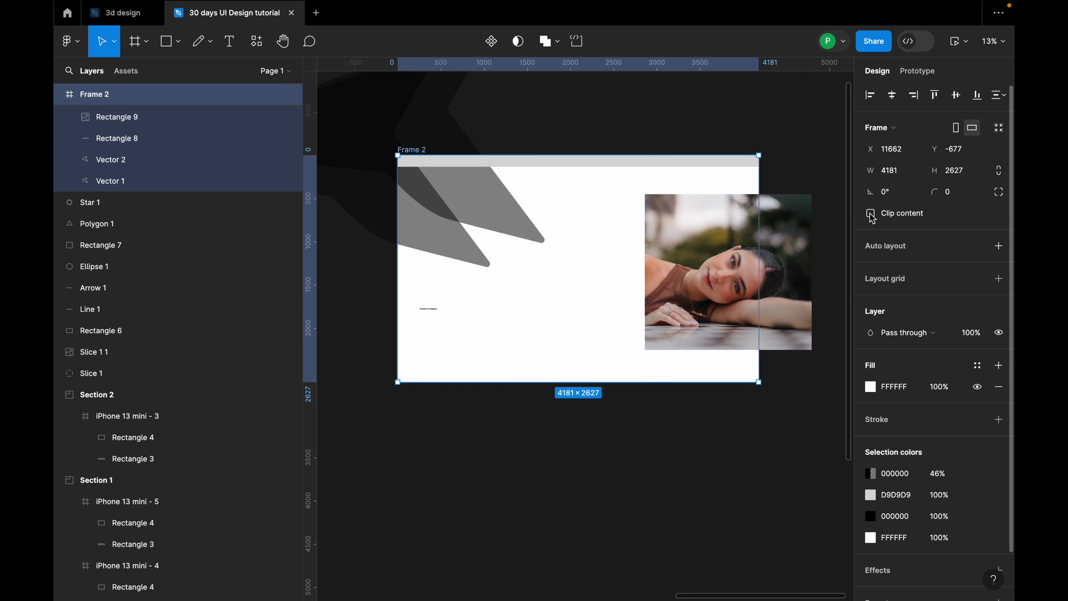
pyautogui.scroll(-3, 758, 186)
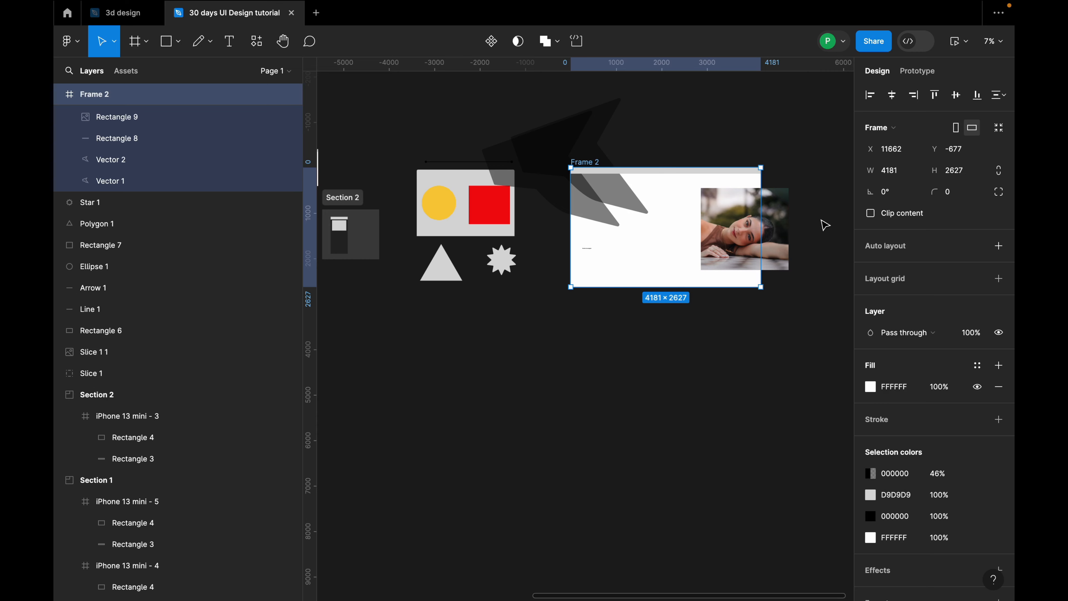
# Step: Select Frame 2 and turn its Clip content option back on
pyautogui.click(599, 165)
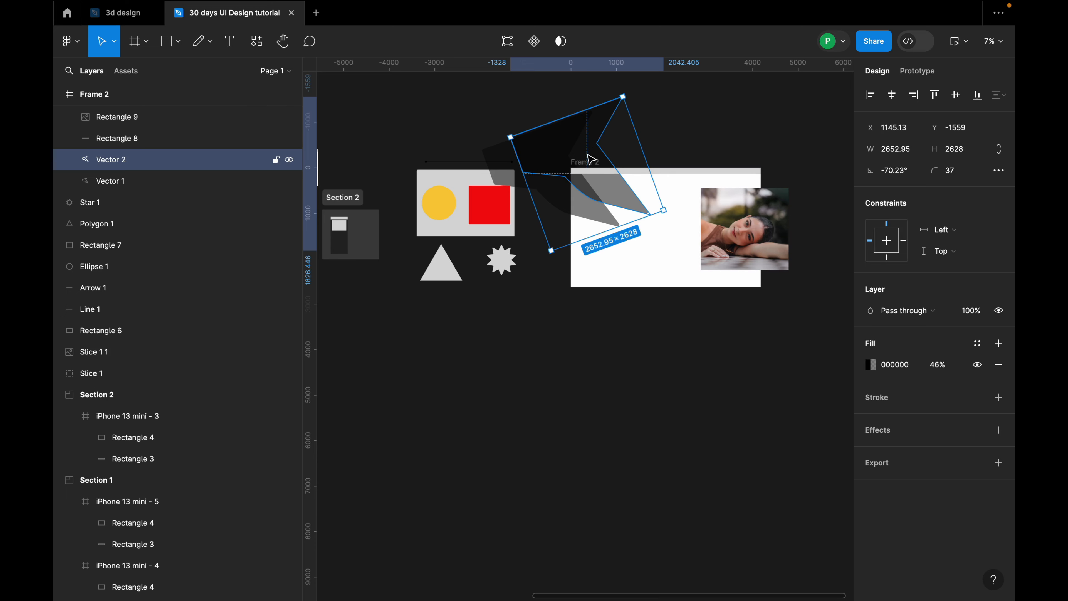
pyautogui.click(679, 144)
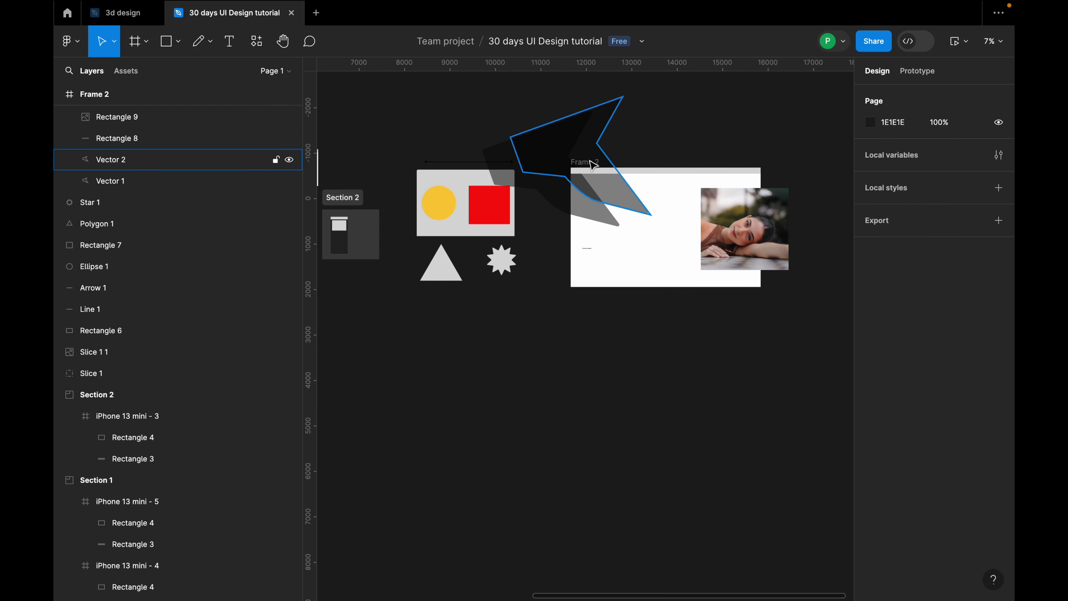
pyautogui.click(141, 94)
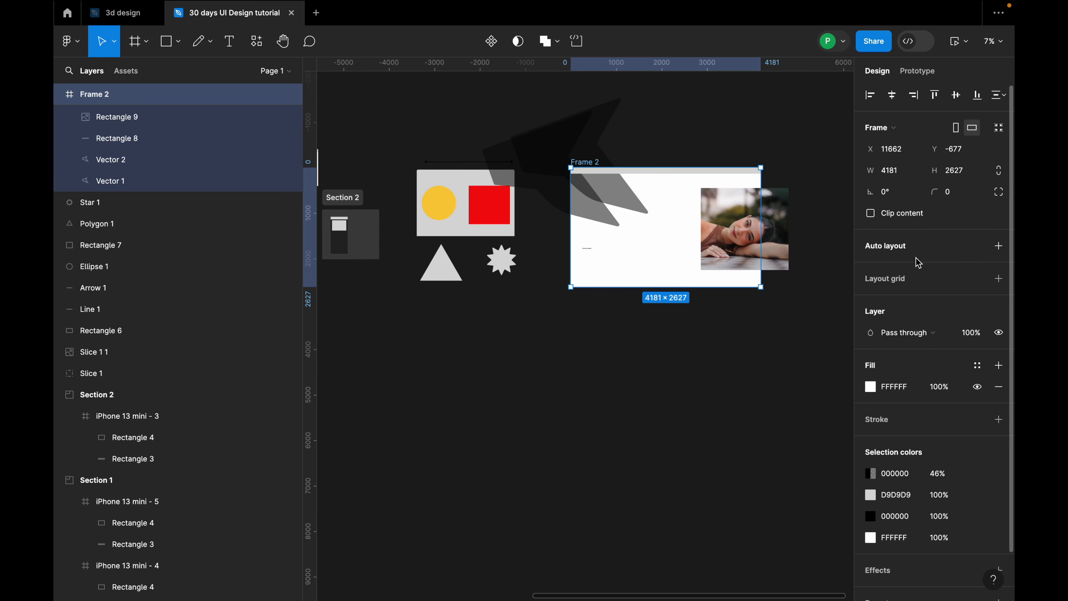
pyautogui.click(778, 148)
pyautogui.hscroll(1, 839, 232)
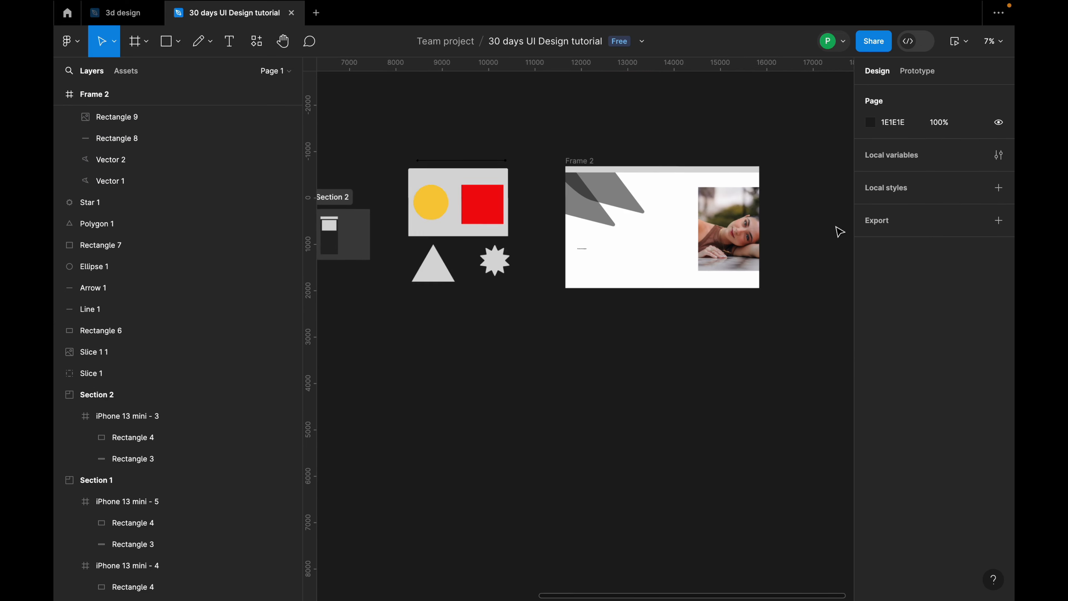
# Step: Add a 10 px layout grid to Frame 2
pyautogui.scroll(3, 838, 231)
pyautogui.click(475, 137)
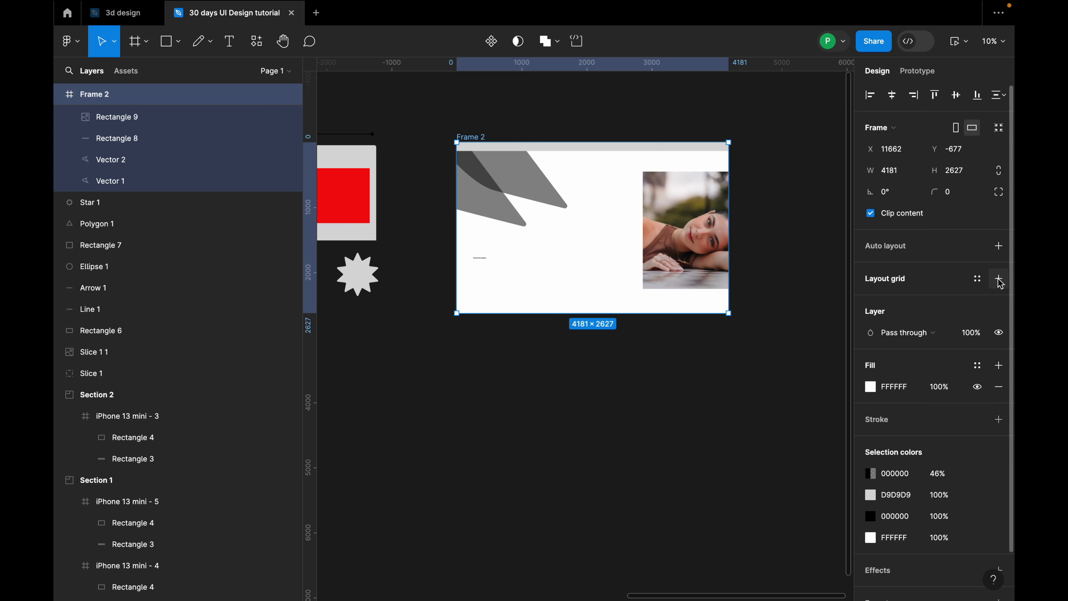
pyautogui.scroll(2, 616, 186)
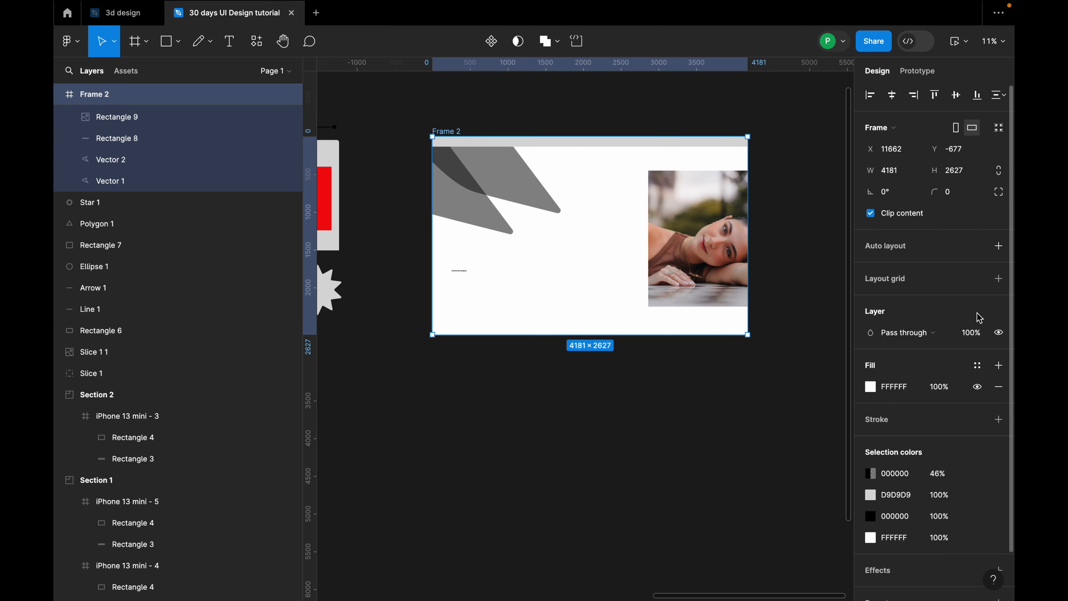
pyautogui.click(998, 278)
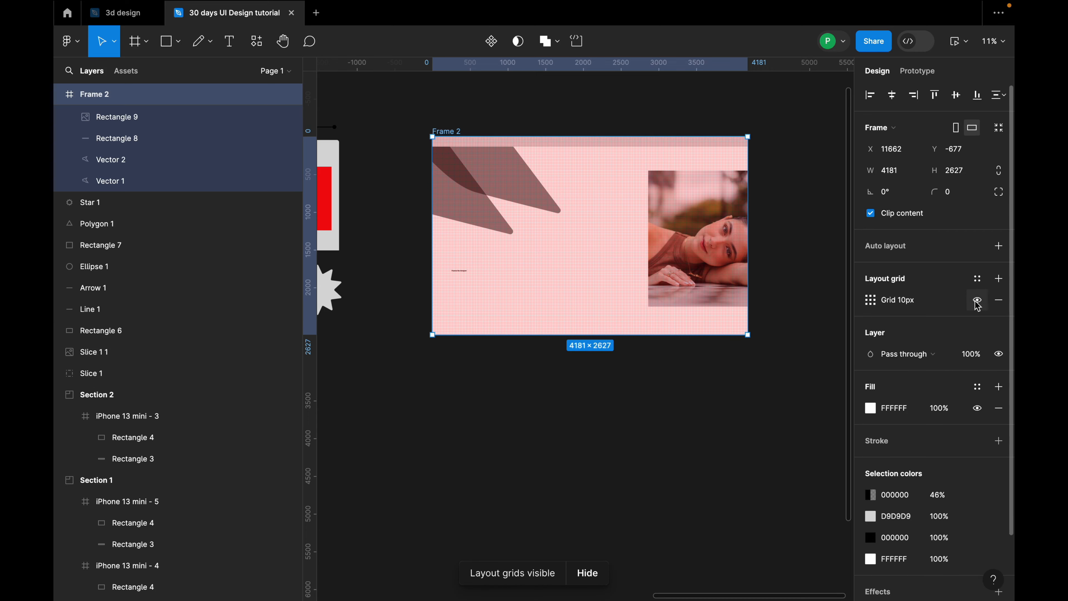
# Step: Align the text below the vector shapes with the layout grid at X 270, Y 1756
pyautogui.scroll(3, 494, 191)
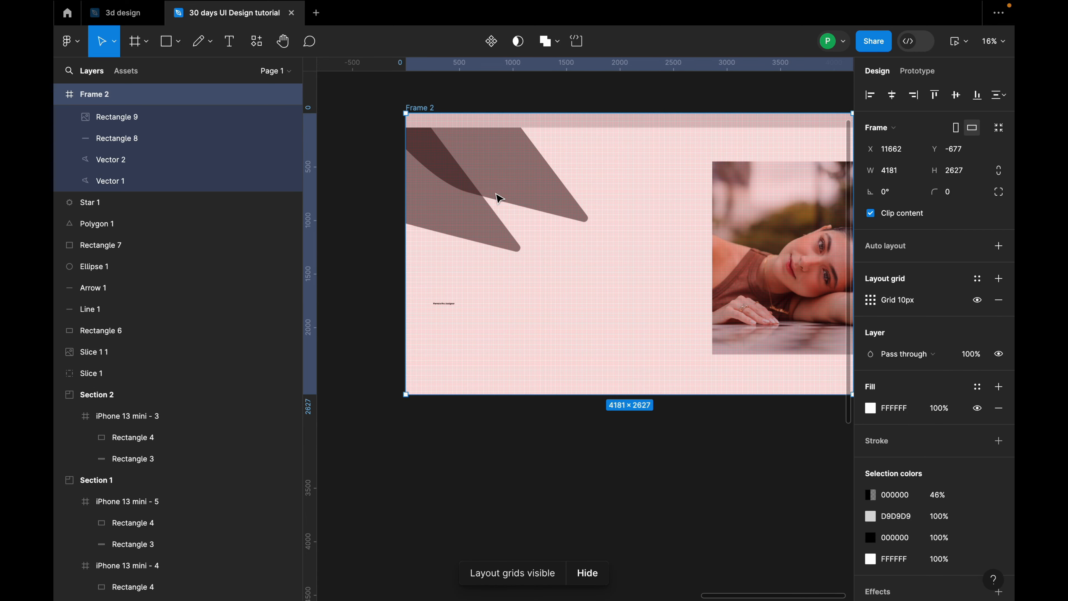
pyautogui.scroll(6, 505, 266)
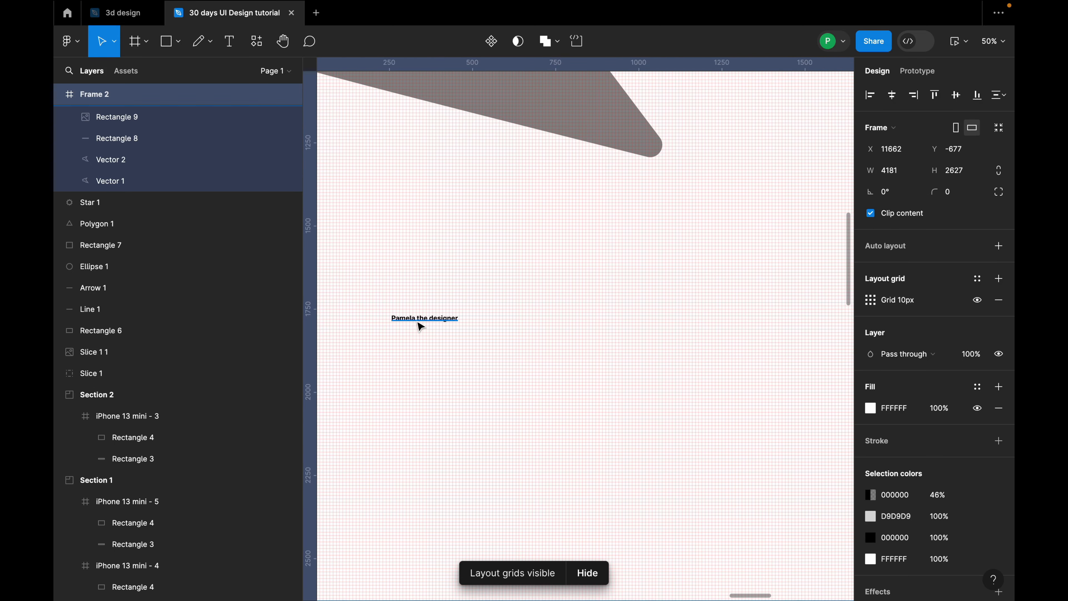
pyautogui.click(420, 326)
pyautogui.moveTo(425, 323); pyautogui.dragTo(431, 318)
pyautogui.scroll(-10, 467, 324)
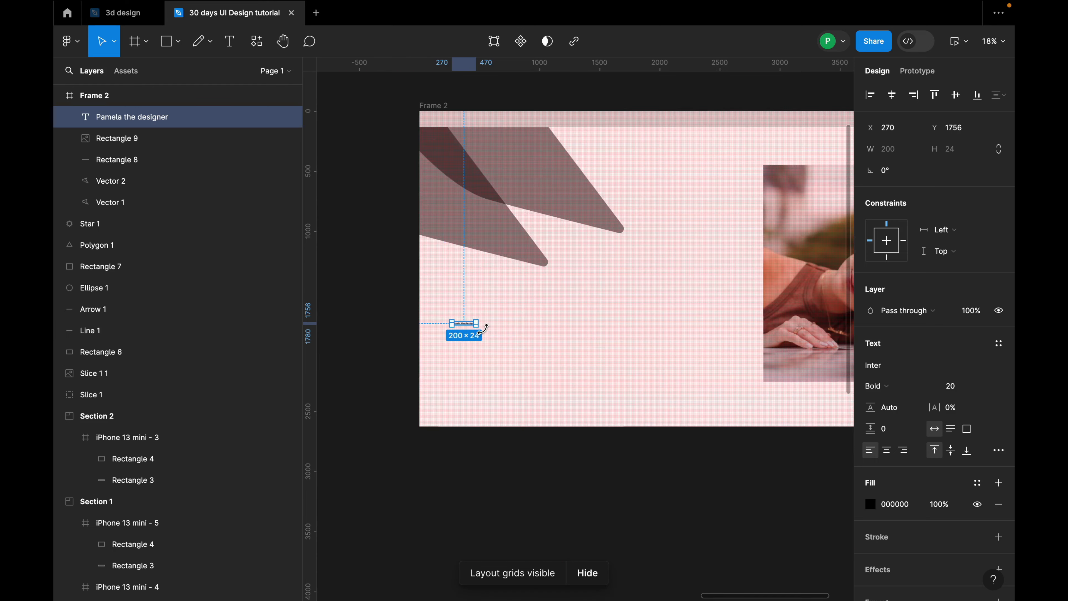
# Step: Change Frame 2's layout grid from a uniform grid to columns with a count of 12
pyautogui.scroll(4, 509, 355)
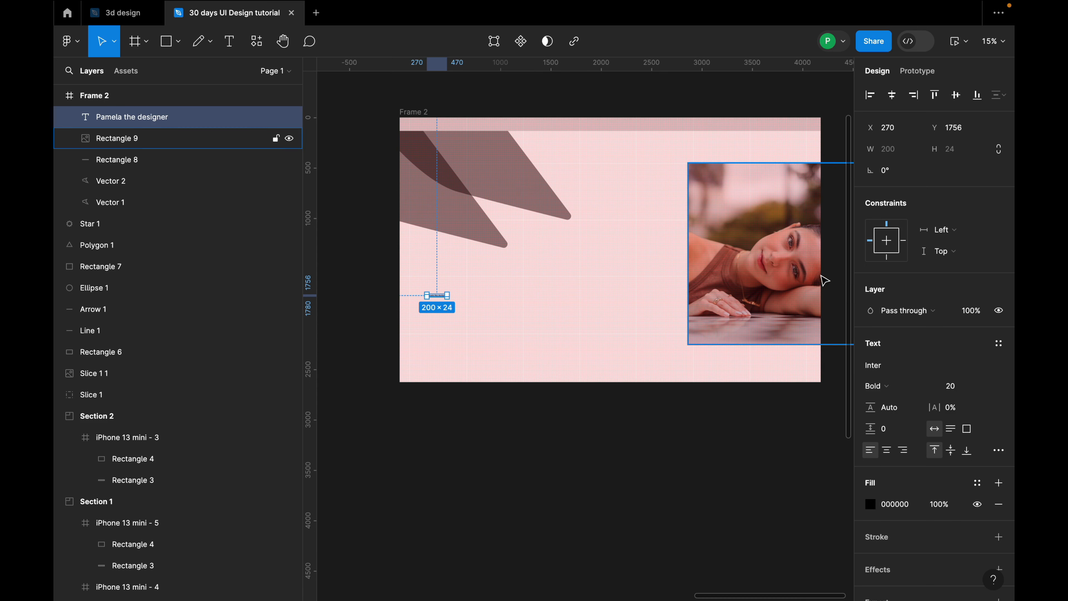
pyautogui.scroll(1, 854, 291)
pyautogui.scroll(1, 853, 291)
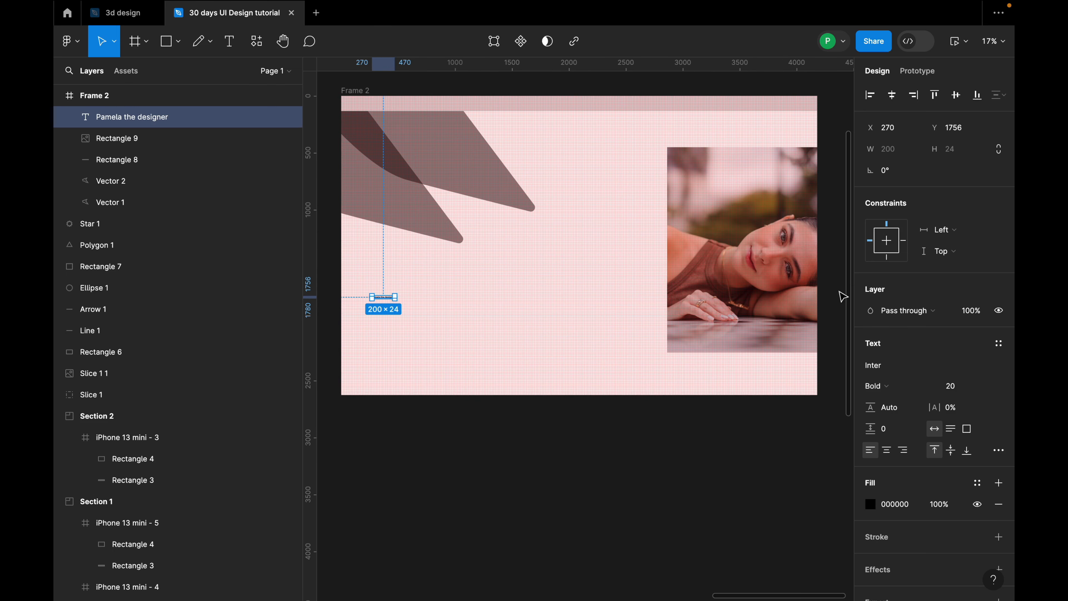
pyautogui.scroll(-3, 849, 291)
pyautogui.click(521, 157)
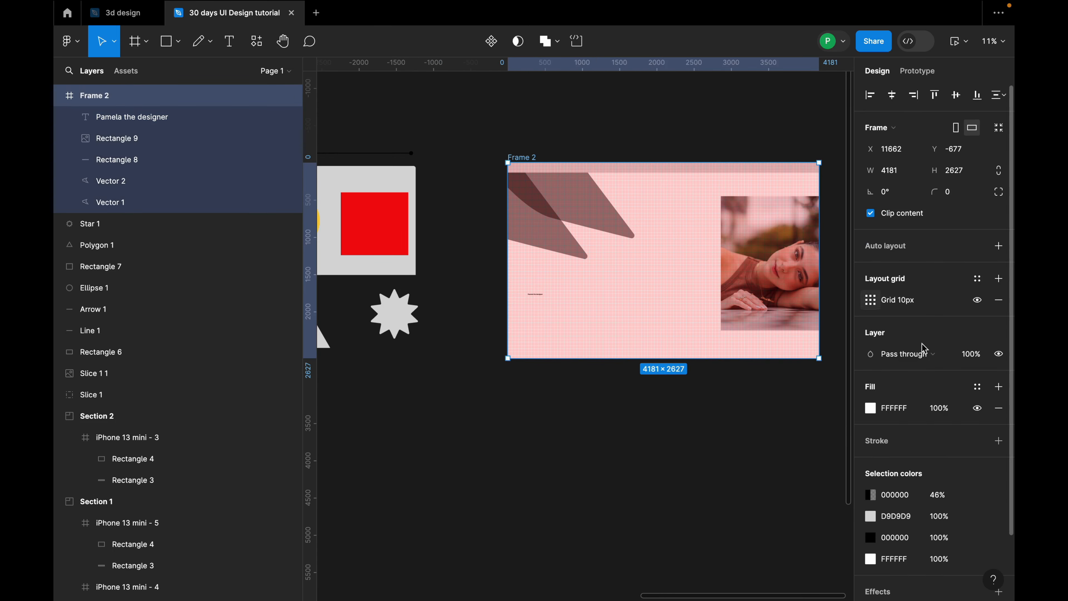
pyautogui.click(867, 306)
pyautogui.click(729, 302)
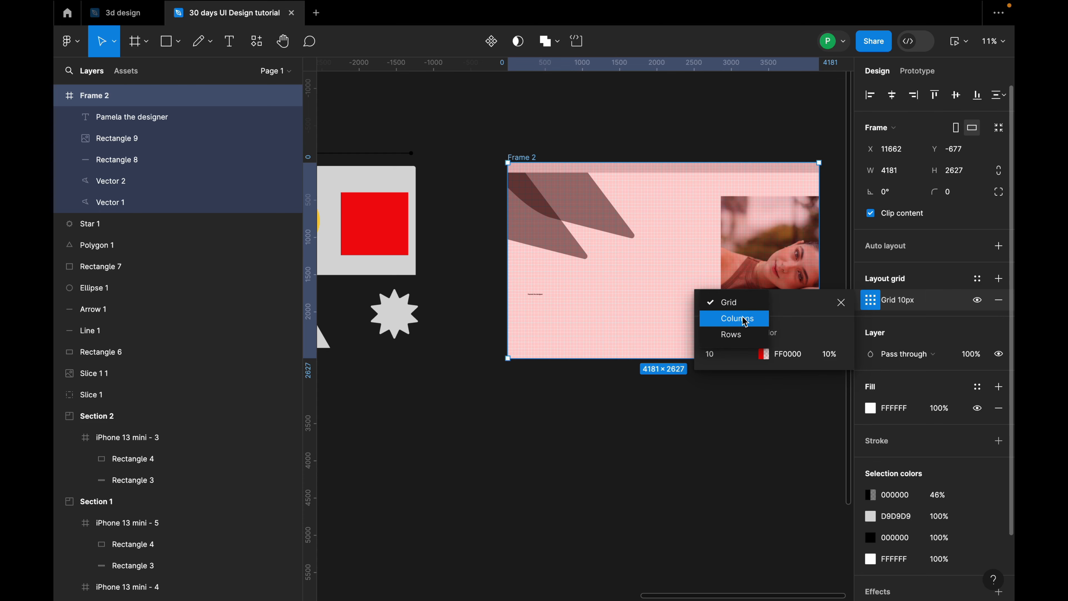
pyautogui.click(741, 318)
pyautogui.click(745, 355)
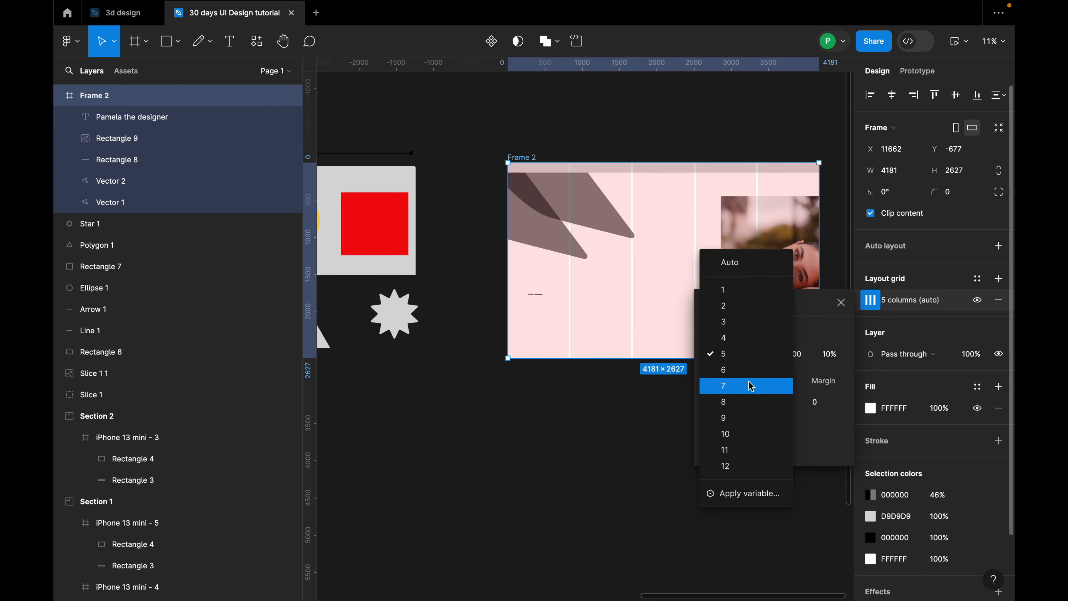
pyautogui.click(746, 469)
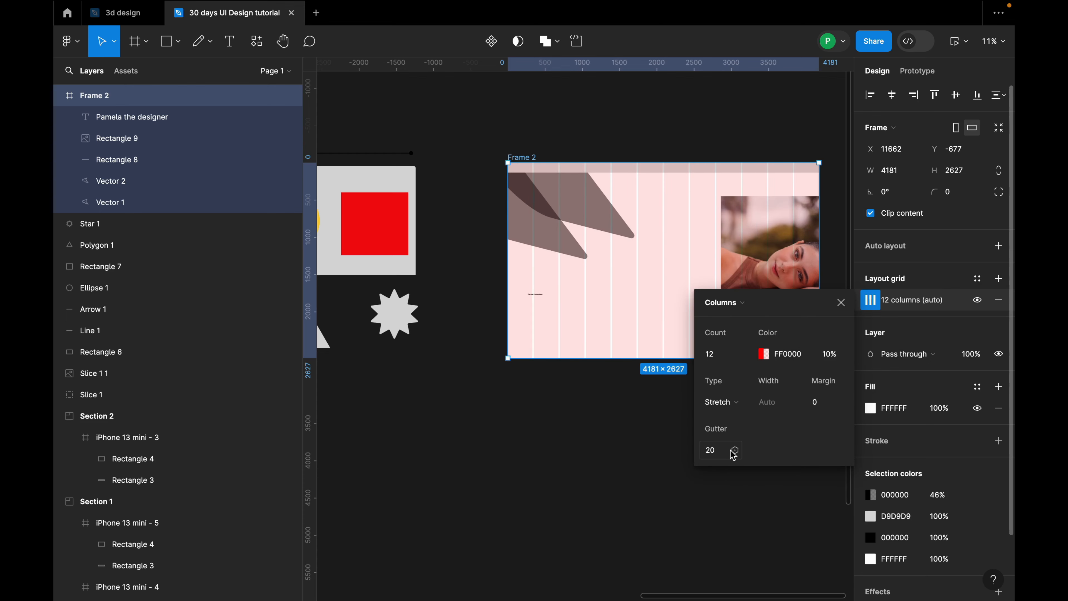
# Step: Set the margin of Frame 2's column grid to 64
pyautogui.click(817, 405)
pyautogui.write('64')
pyautogui.press('Return')
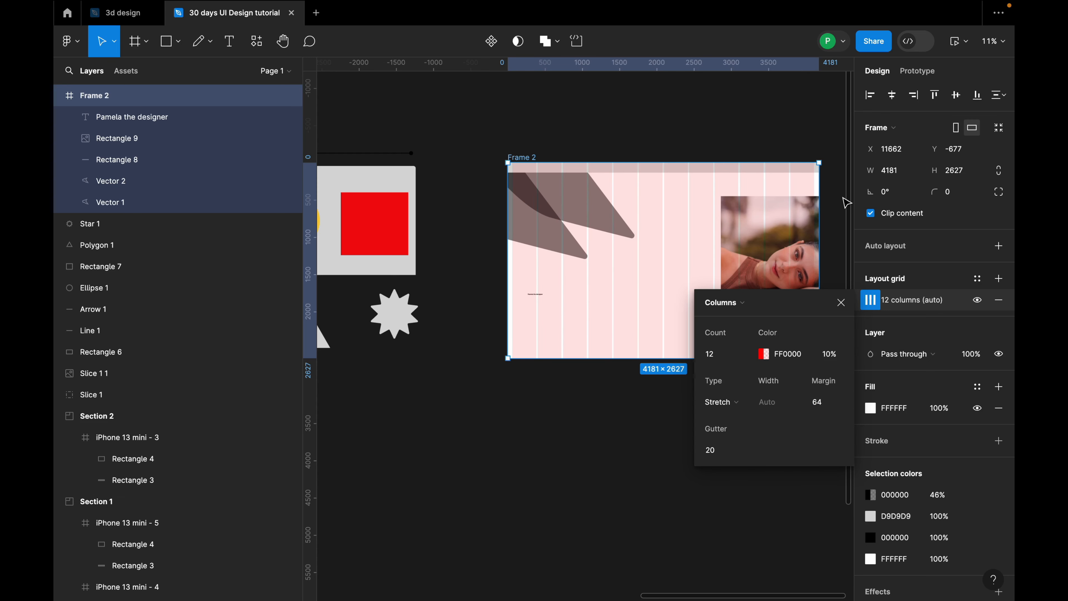
# Step: Set the margin of Frame 2's column grid to 120
pyautogui.scroll(2, 839, 199)
pyautogui.scroll(1, 828, 185)
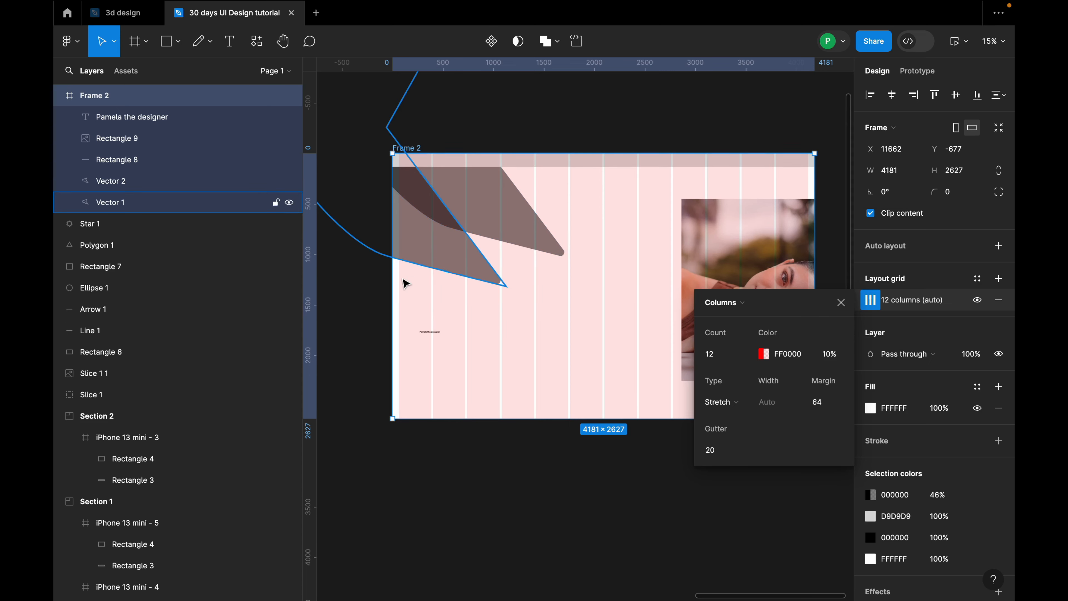
pyautogui.scroll(3, 405, 294)
pyautogui.scroll(1, 410, 316)
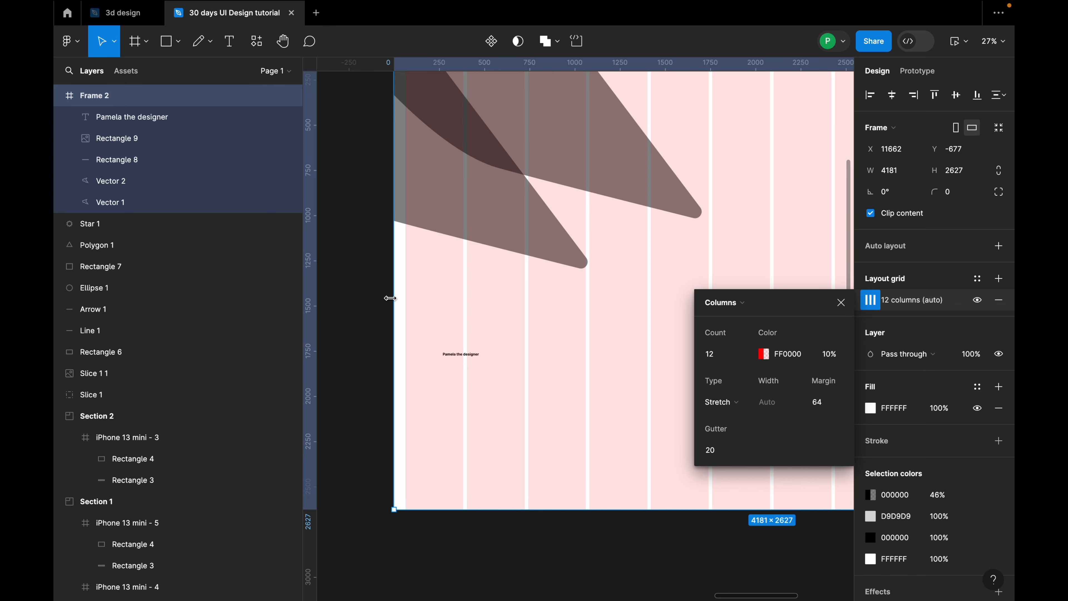
pyautogui.click(826, 402)
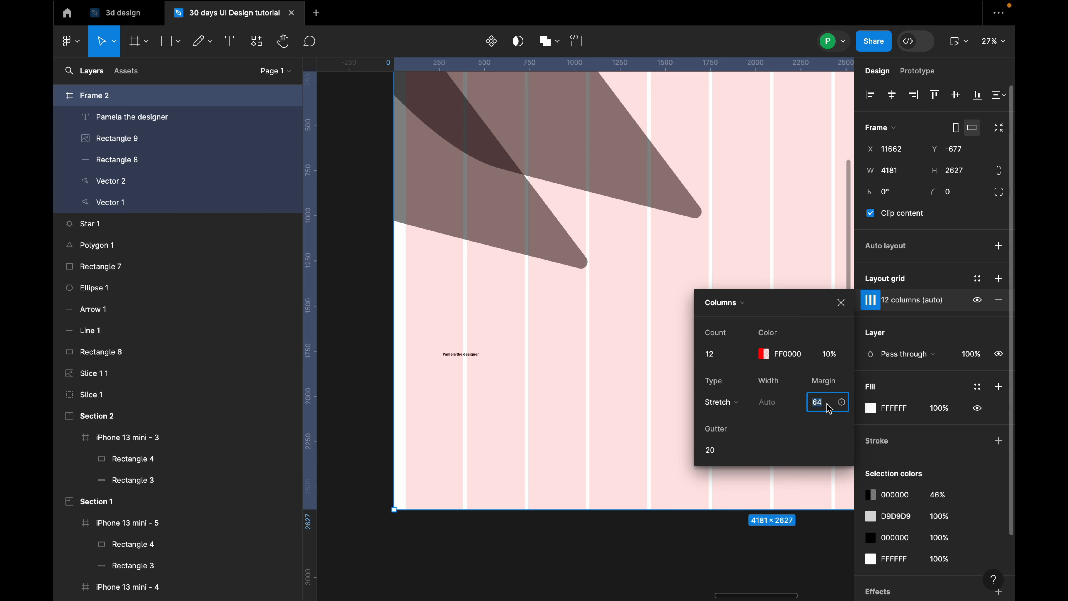
pyautogui.write('120')
pyautogui.press('Return')
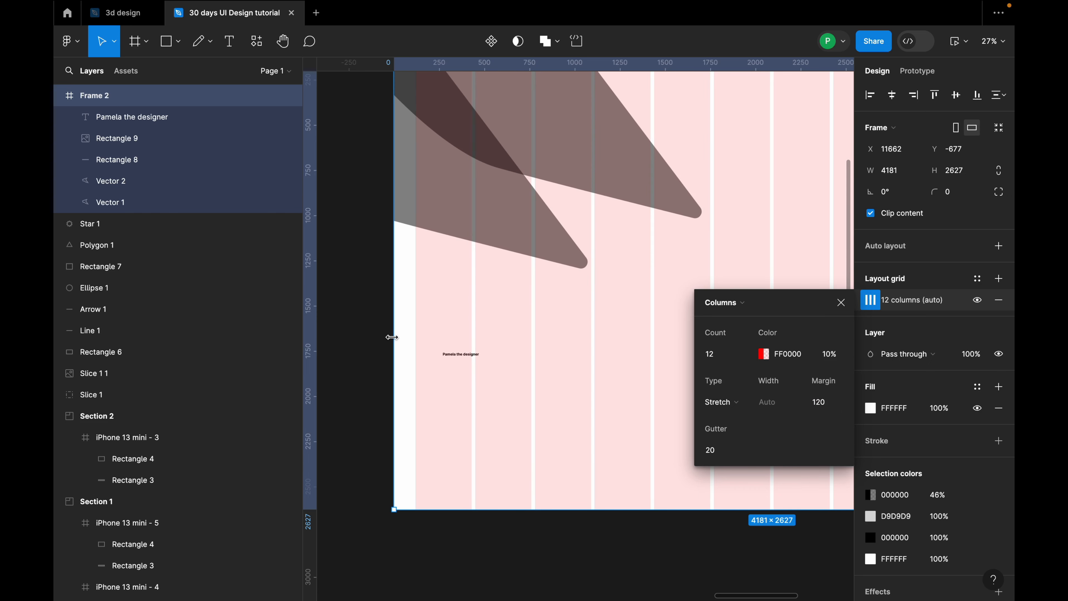
# Step: Duplicate the large photo in Frame 2 and place the copy beside the original, lower and nearer the vector shapes
pyautogui.scroll(-3, 405, 354)
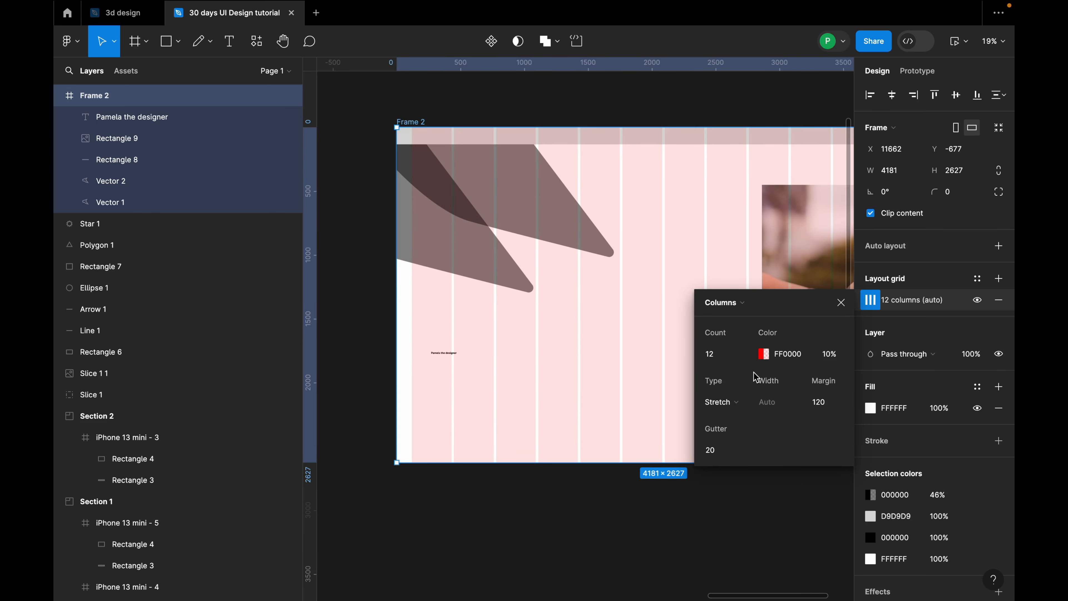
pyautogui.scroll(-1, 433, 231)
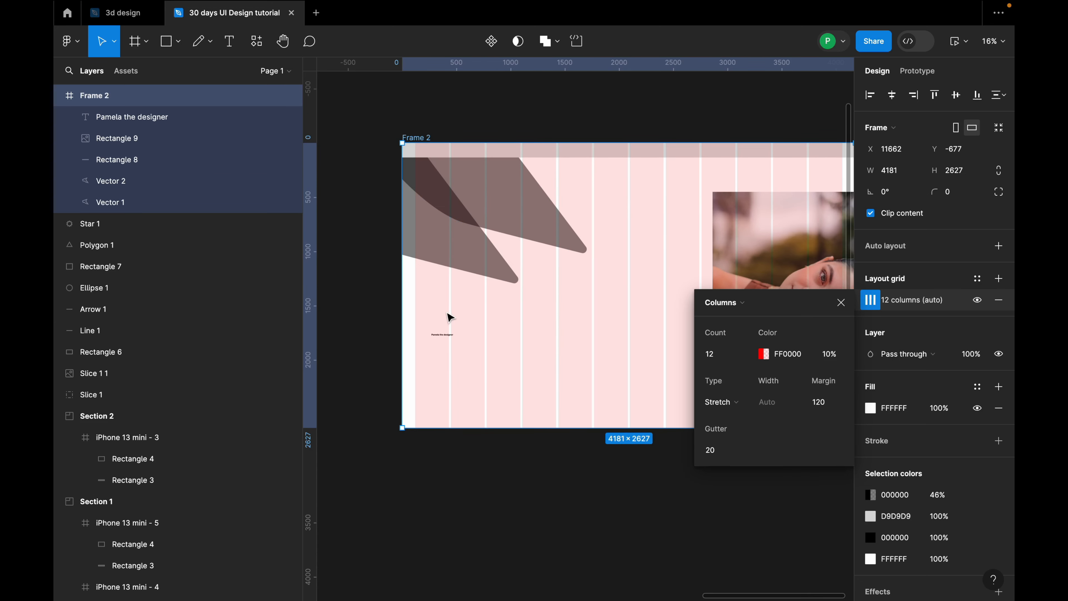
pyautogui.scroll(-2, 446, 322)
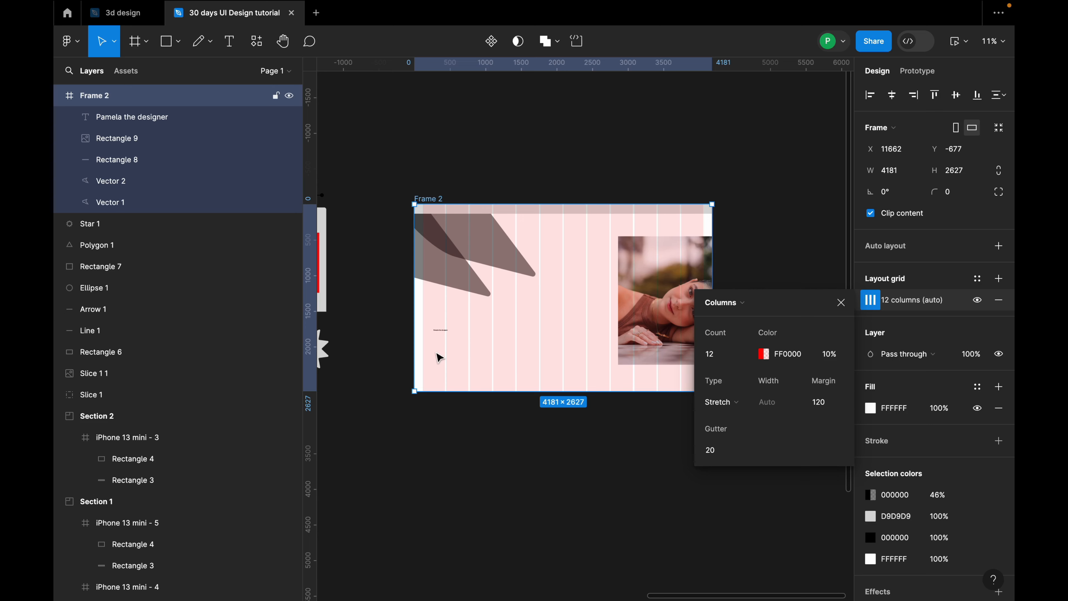
pyautogui.click(841, 302)
pyautogui.click(622, 315)
pyautogui.scroll(1, 617, 316)
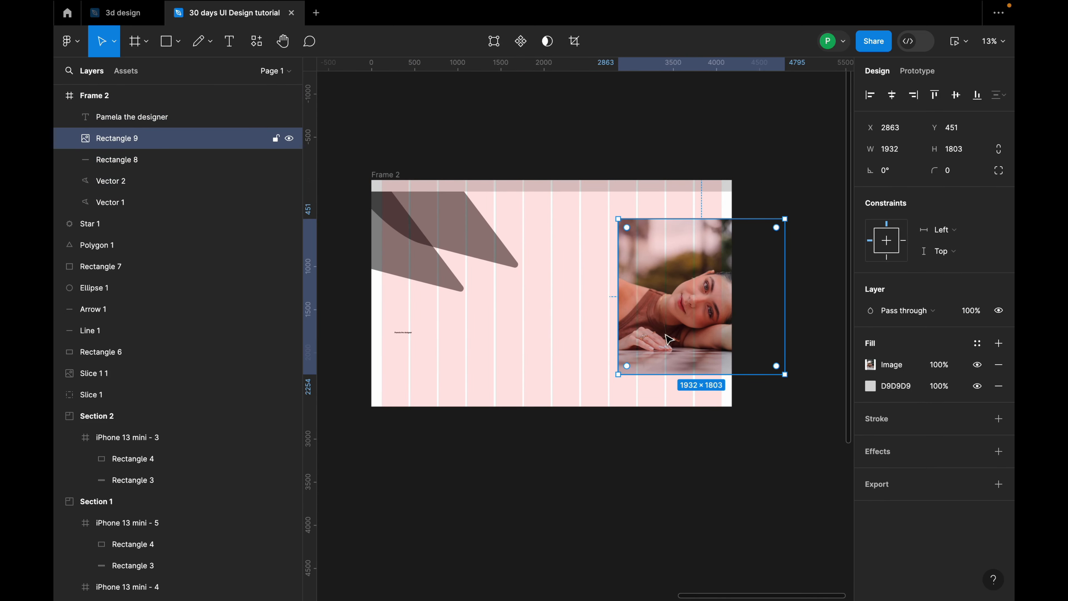
pyautogui.moveTo(681, 320); pyautogui.dragTo(506, 356)
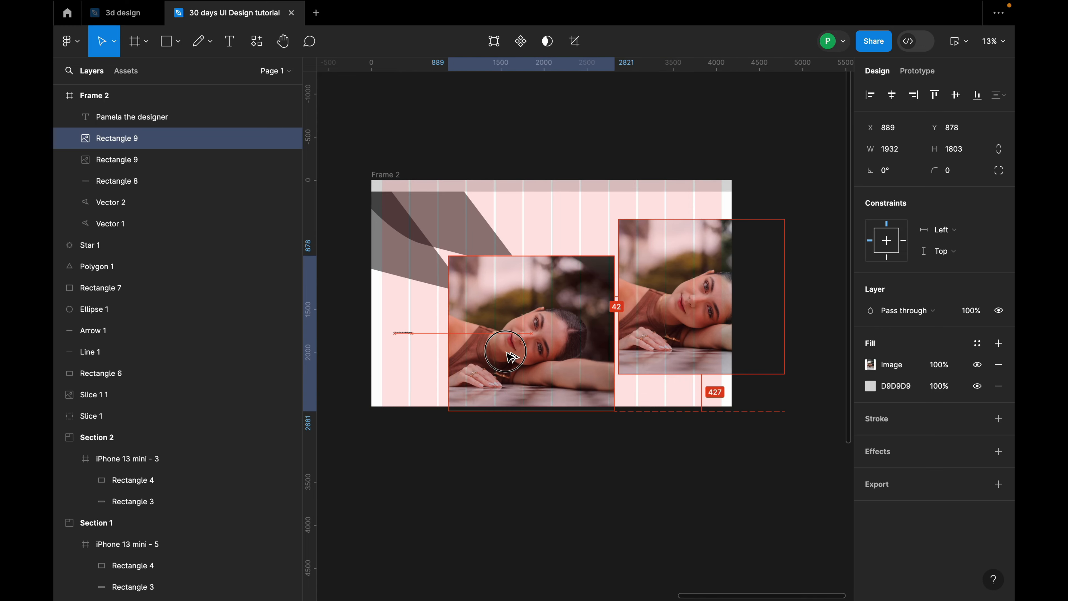
# Step: Resize the photo copy to 970 × 878 and align it with the first three columns at X 120, Y 1614
pyautogui.moveTo(608, 328); pyautogui.dragTo(563, 327)
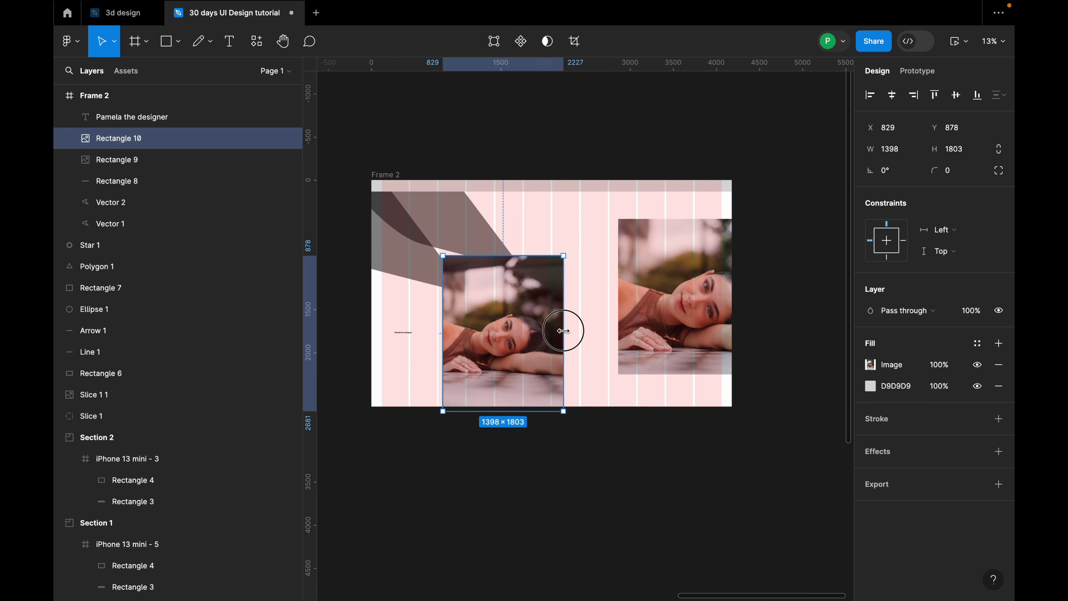
pyautogui.moveTo(528, 410); pyautogui.dragTo(468, 364)
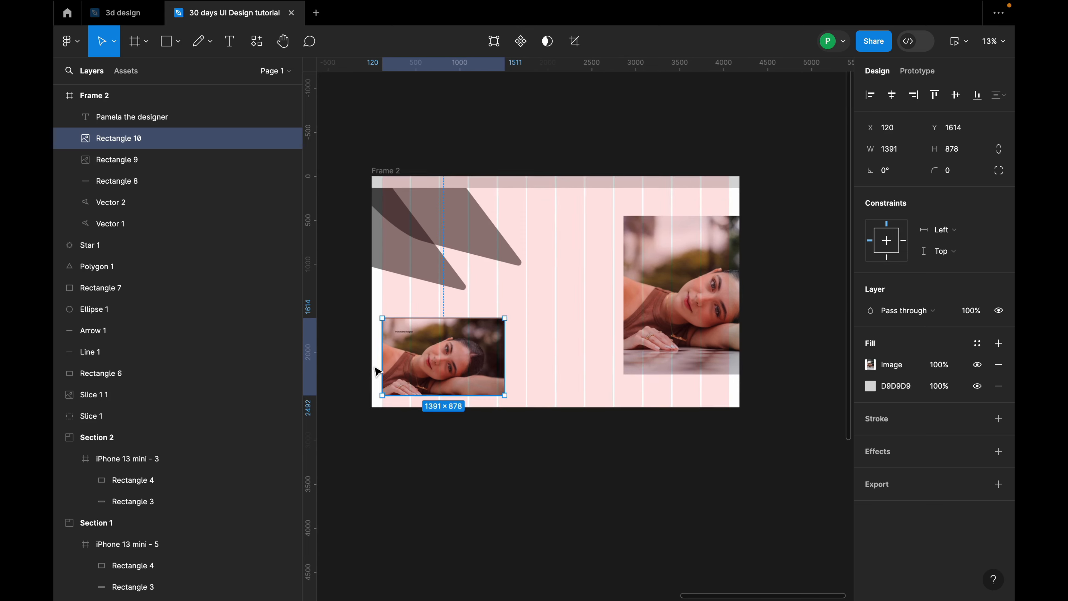
pyautogui.scroll(5, 468, 364)
pyautogui.scroll(-1, 441, 332)
pyautogui.moveTo(647, 310); pyautogui.dragTo(571, 311)
pyautogui.scroll(-3, 447, 355)
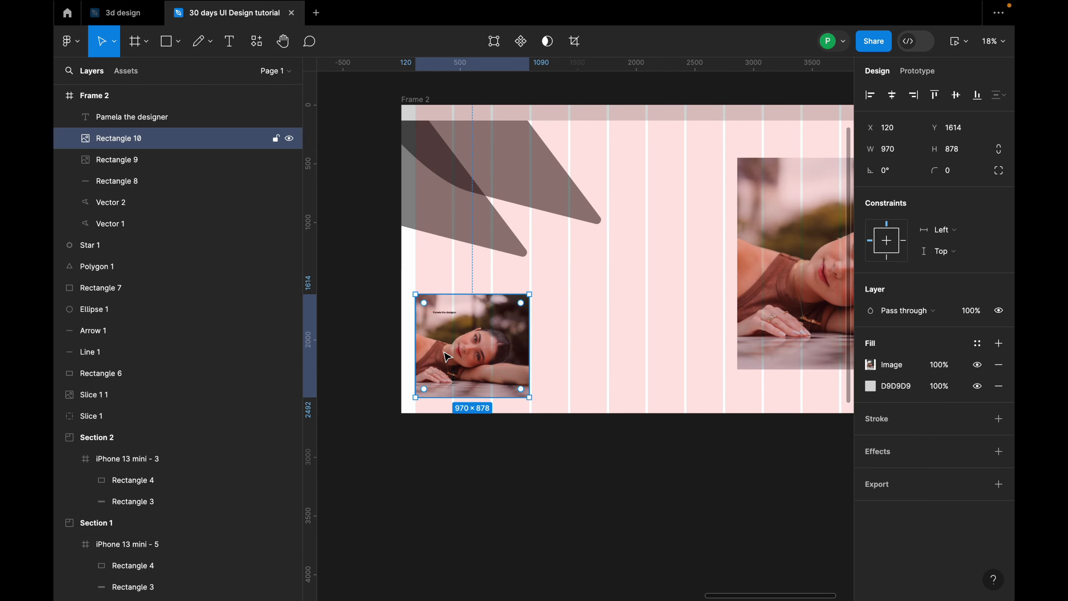
# Step: Duplicate the small photo onto the next three columns at X 1110, Y 1614, and check the gutter between the two photos
pyautogui.moveTo(468, 357); pyautogui.dragTo(584, 356)
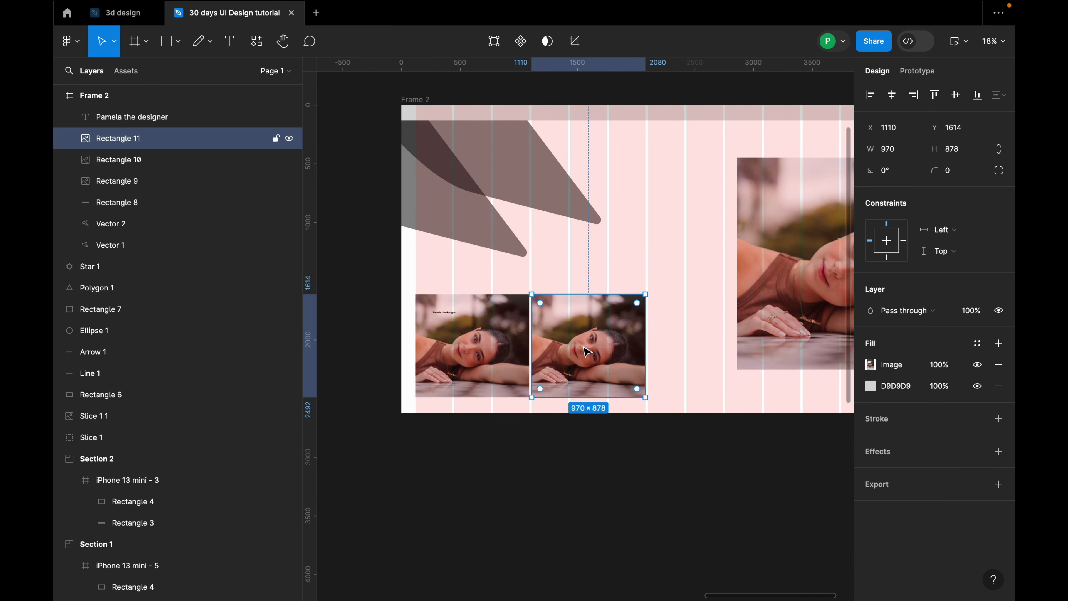
pyautogui.scroll(5, 501, 270)
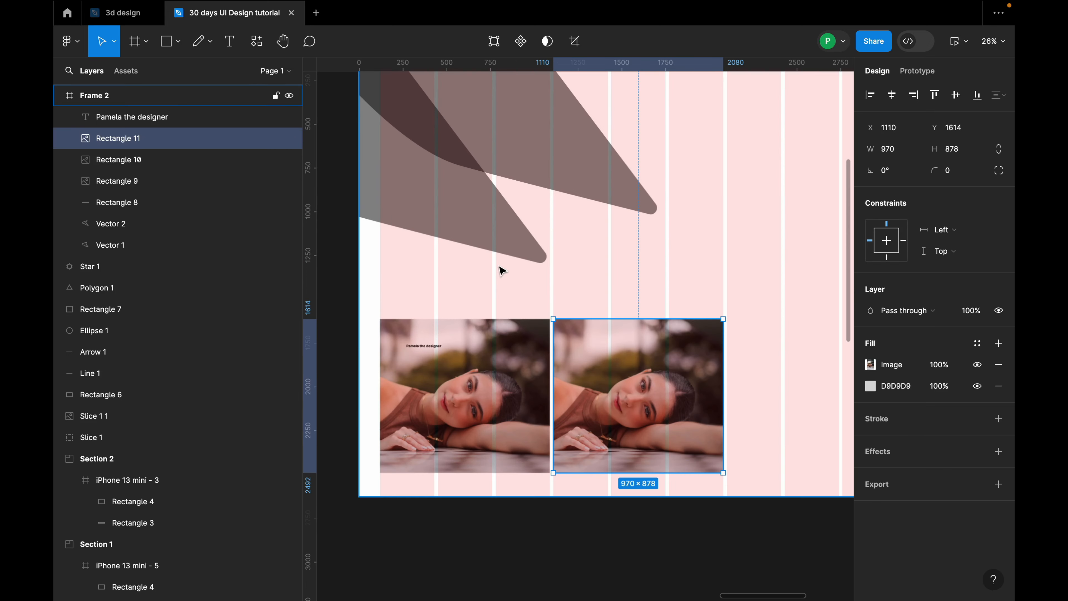
pyautogui.scroll(5, 467, 302)
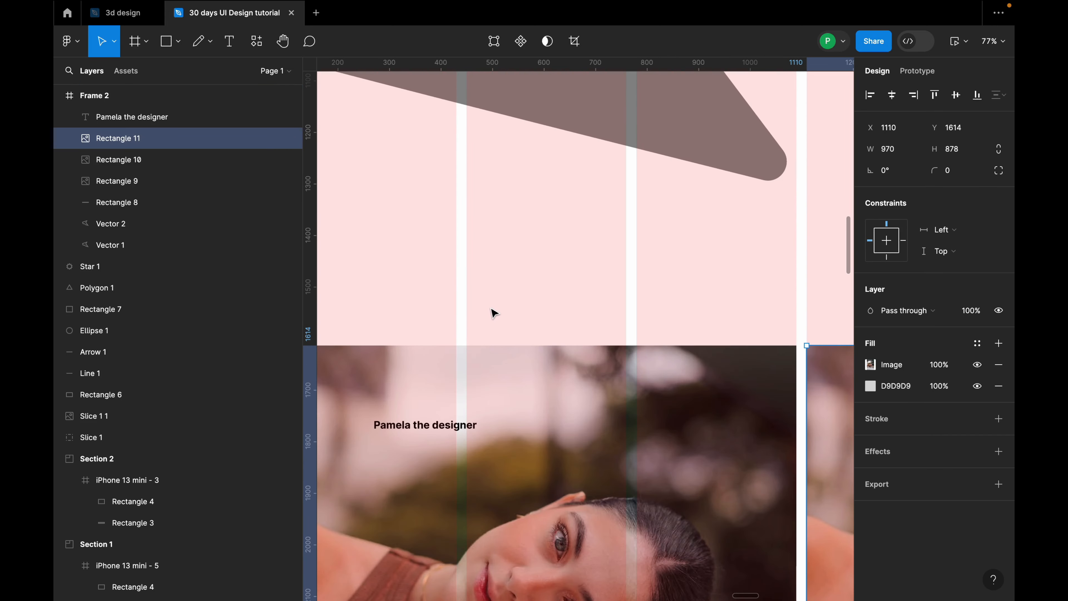
pyautogui.scroll(-5, 497, 333)
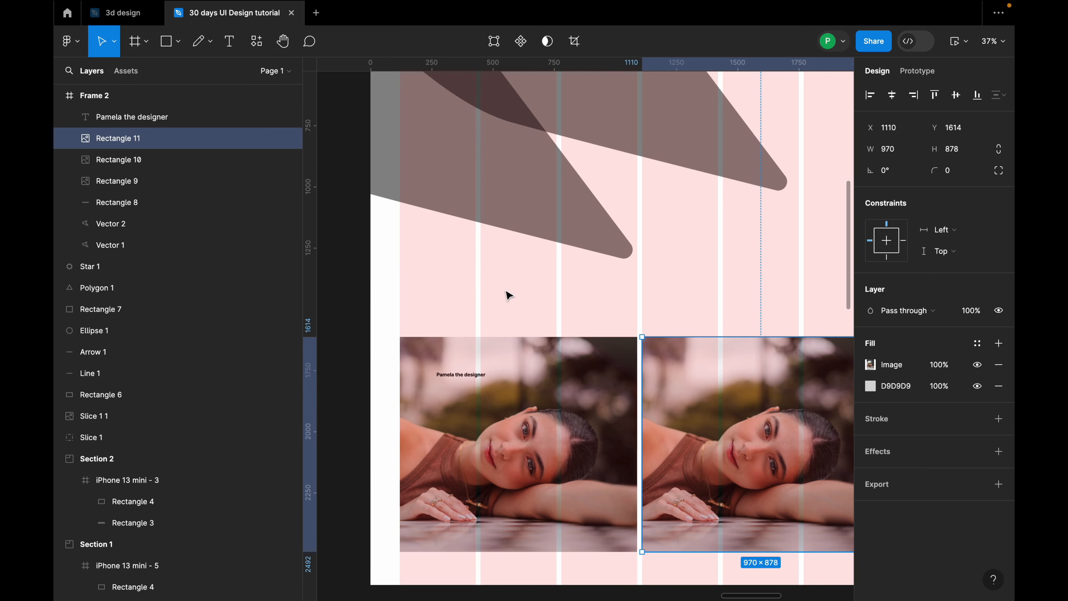
pyautogui.scroll(-3, 523, 310)
pyautogui.scroll(2, 510, 318)
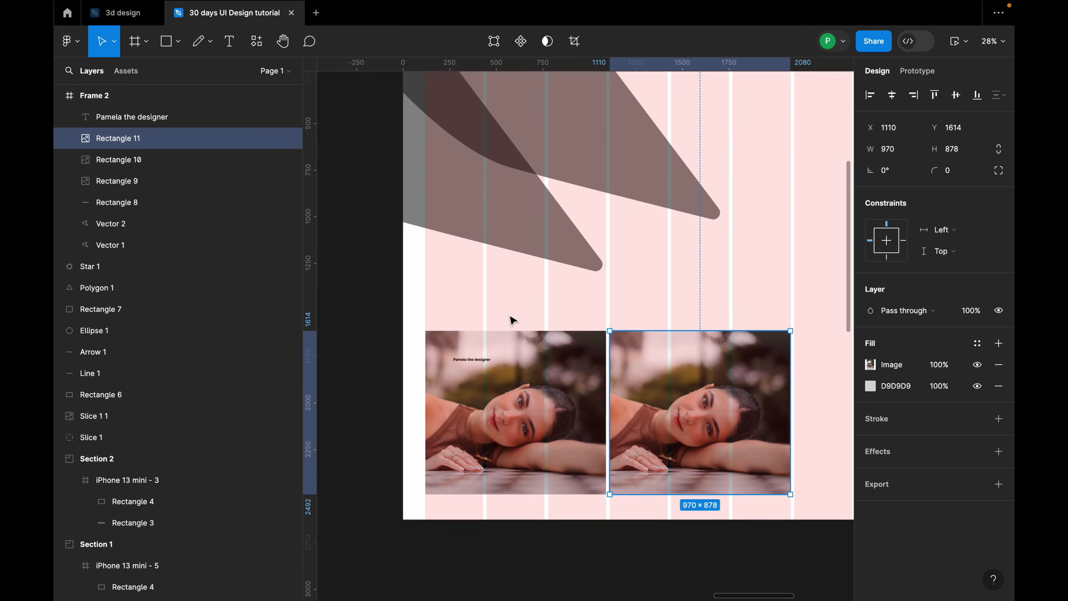
pyautogui.scroll(4, 627, 310)
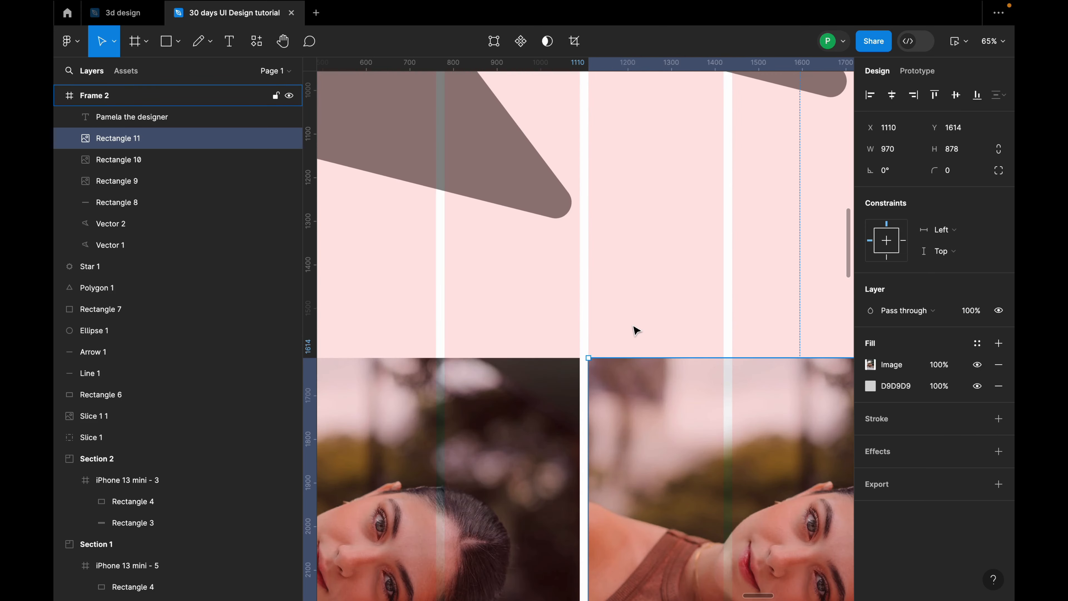
pyautogui.scroll(-5, 606, 356)
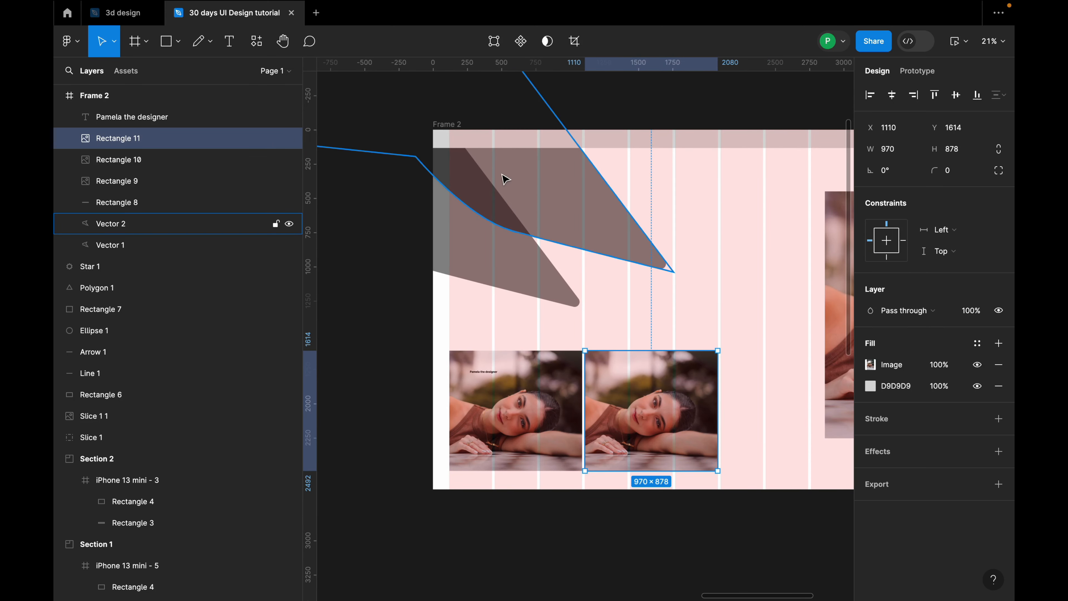
# Step: Hide Frame 2's column grid to view the layout without it, and undo the hiding
pyautogui.click(458, 124)
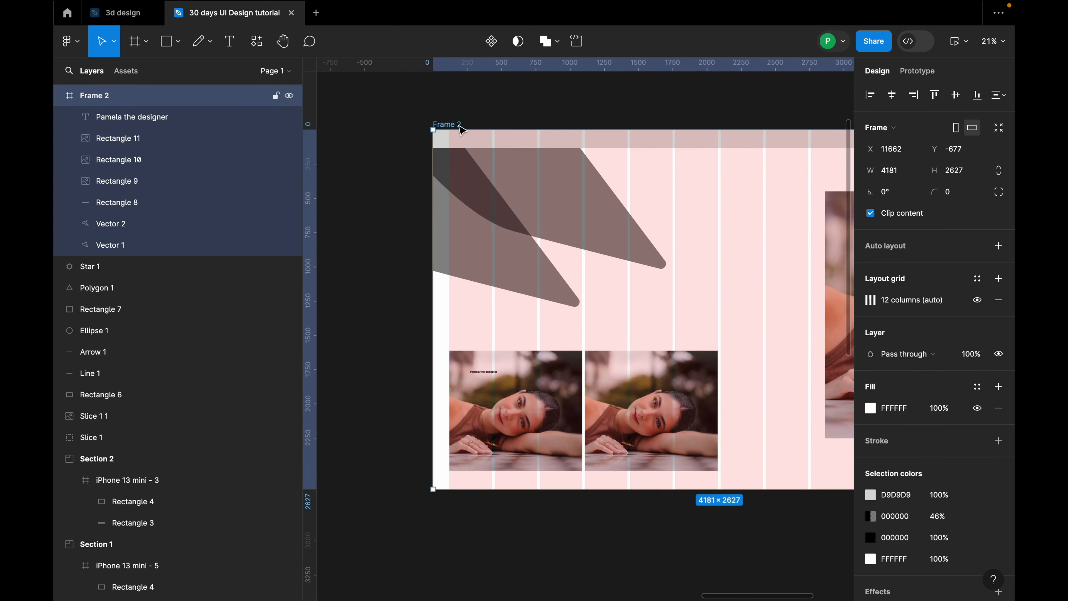
pyautogui.click(978, 301)
pyautogui.scroll(-3, 560, 329)
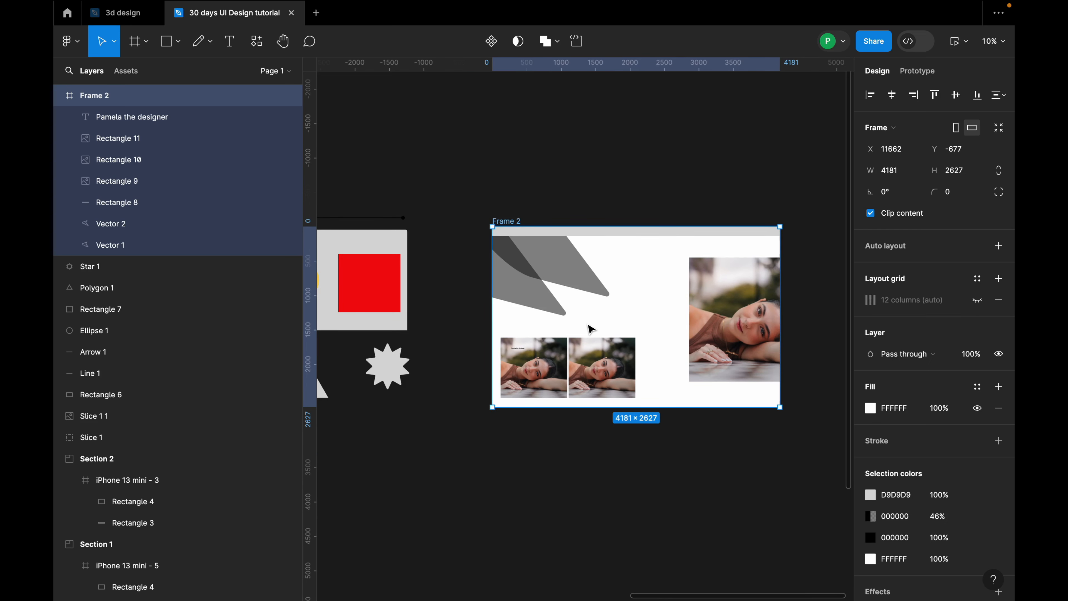
pyautogui.press('super+z')
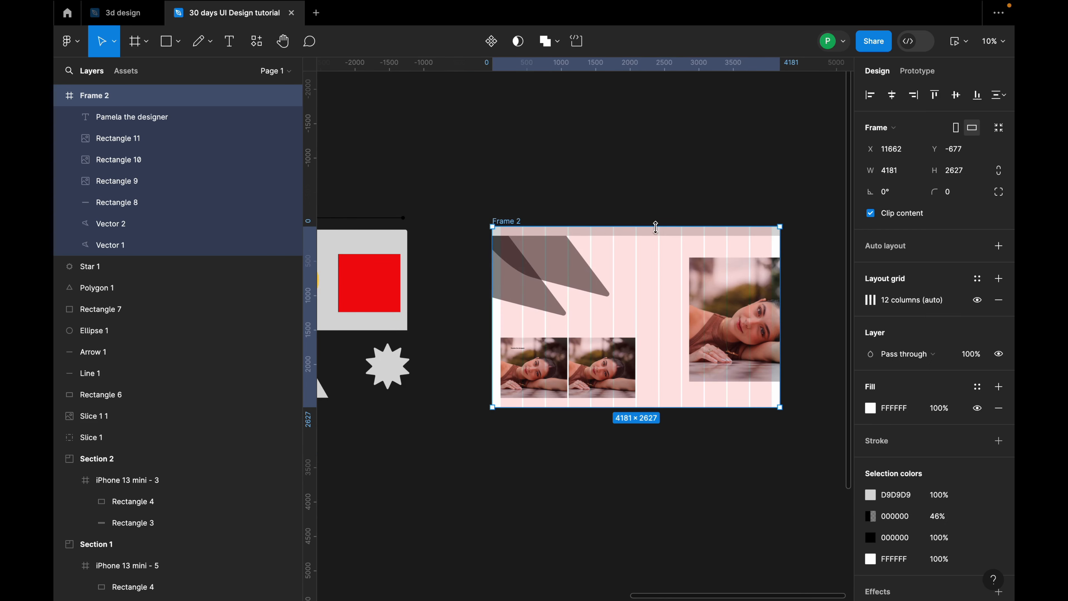
# Step: Set the gutter of Frame 2's column grid to 24
pyautogui.click(871, 301)
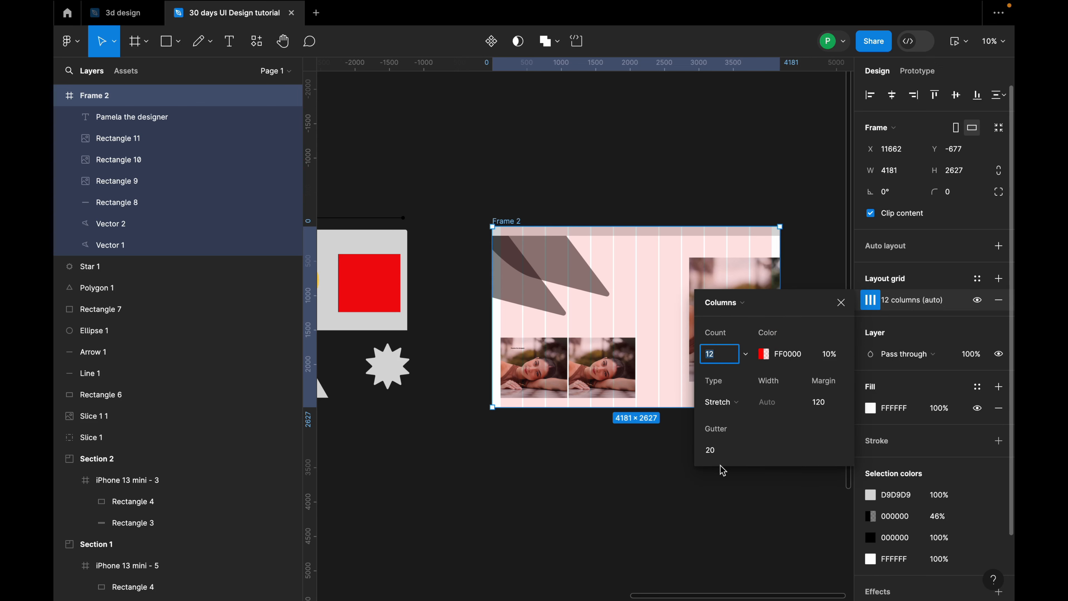
pyautogui.click(720, 456)
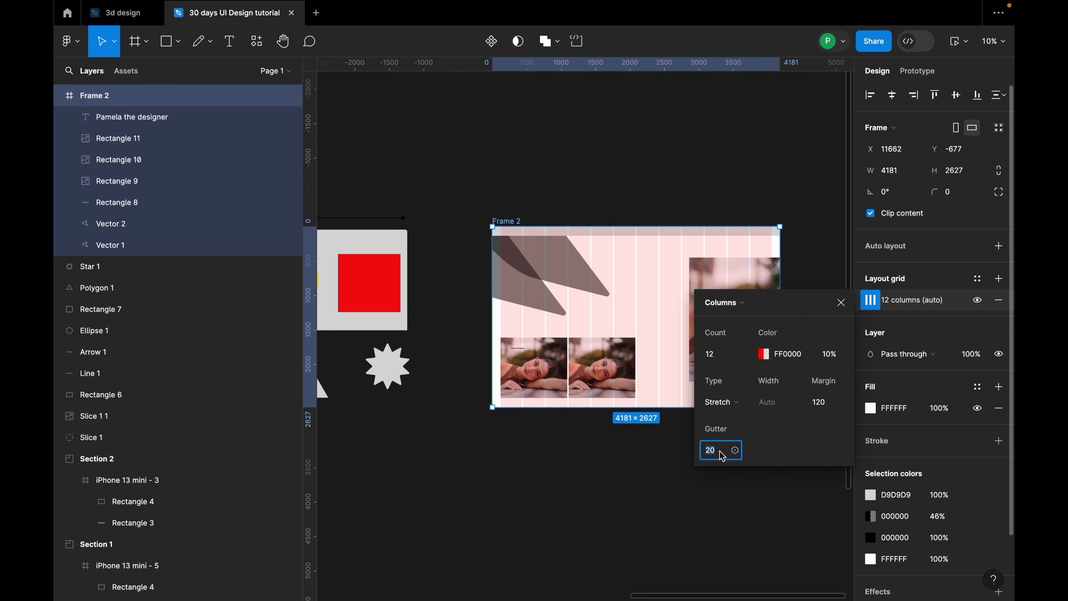
pyautogui.write('24')
pyautogui.press('Return')
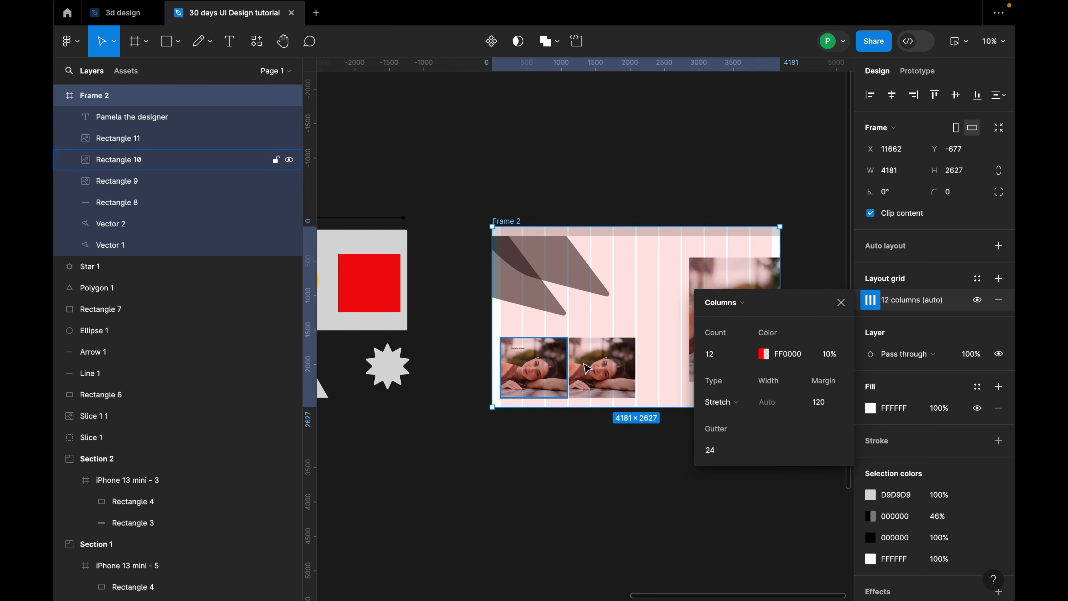
# Step: Set the gutter of Frame 2's column grid to 32 and select the second small photo
pyautogui.scroll(5, 585, 358)
pyautogui.click(726, 451)
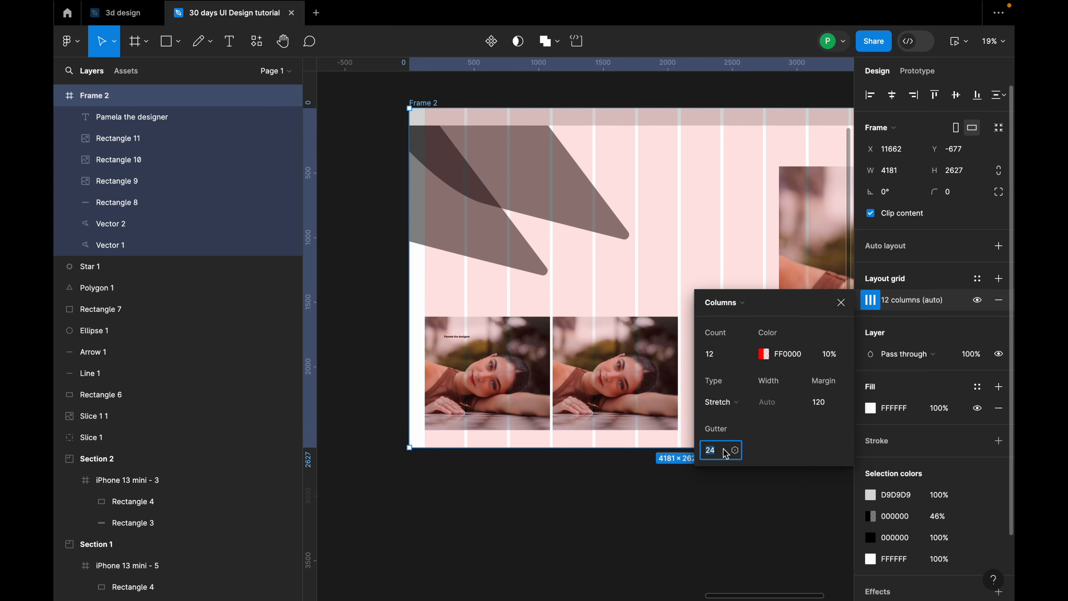
pyautogui.press('Return')
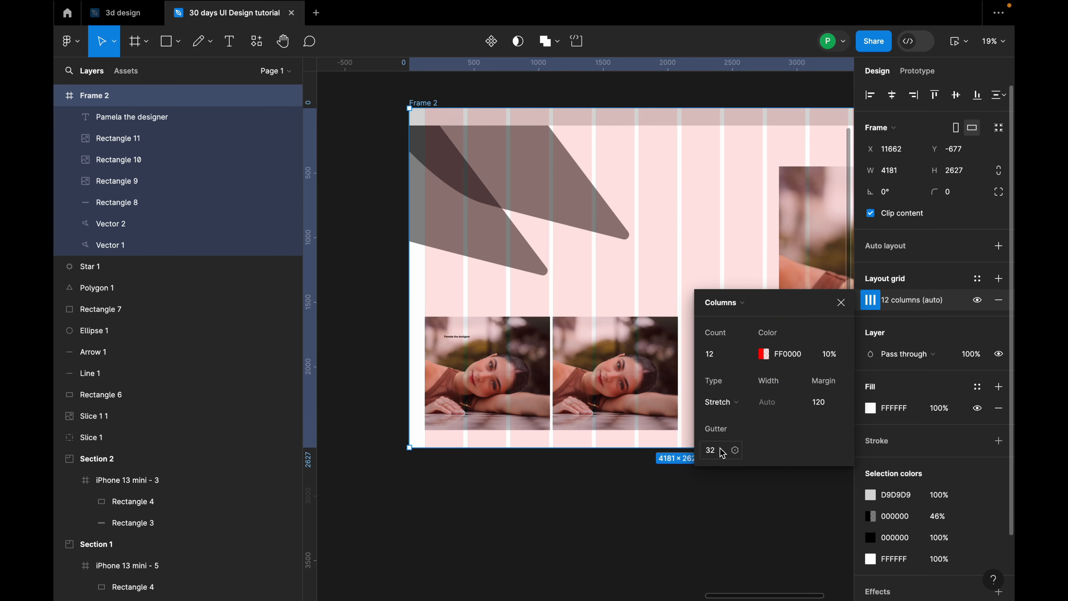
pyautogui.click(617, 365)
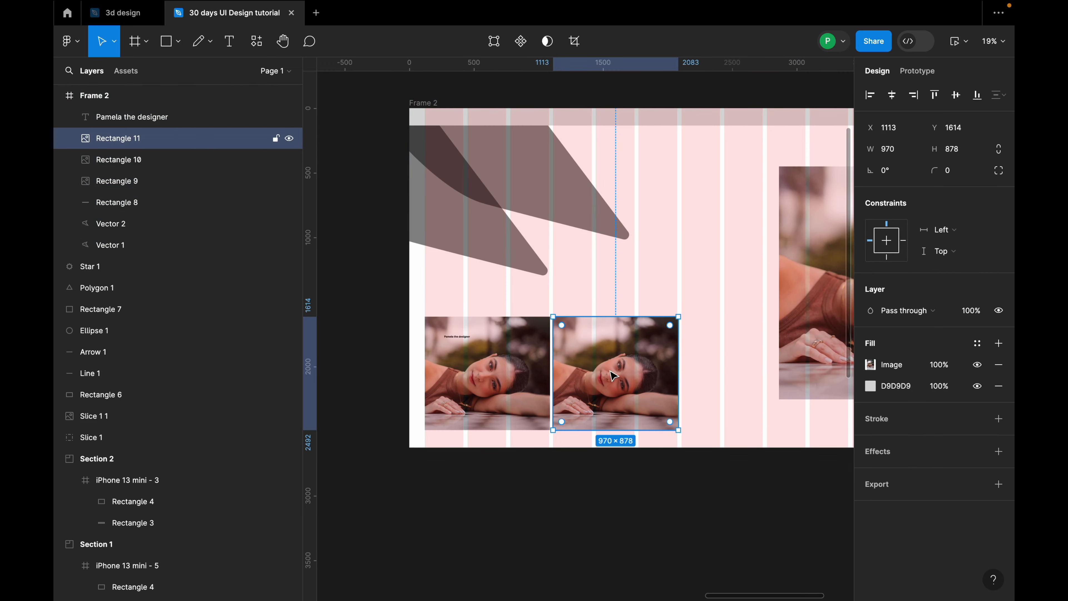
# Step: Set the gutter of Frame 2's column grid to 64 and select the second small photo
pyautogui.scroll(-4, 597, 379)
pyautogui.click(483, 194)
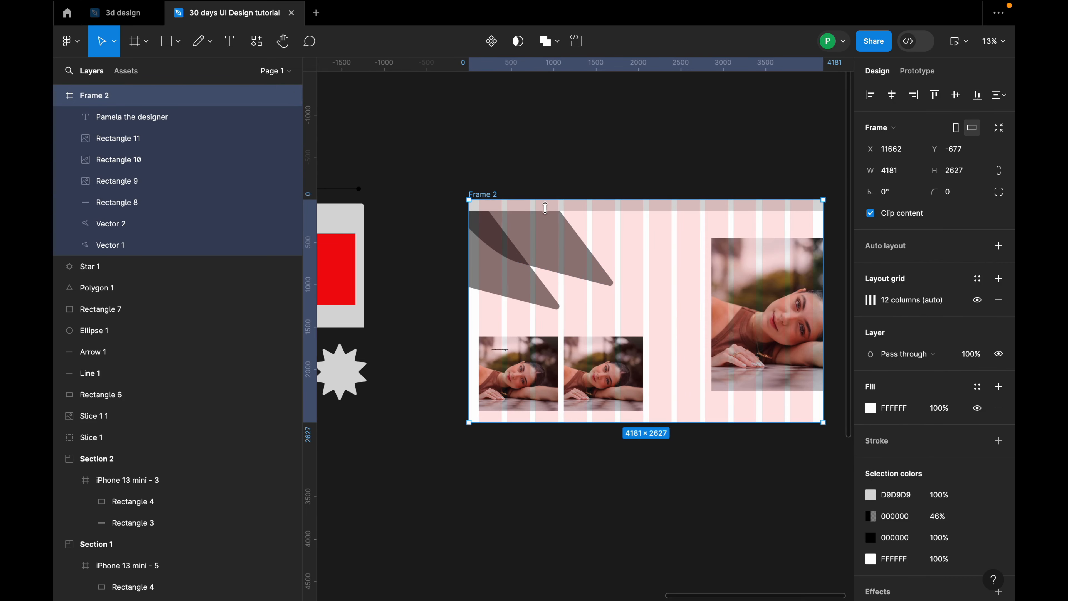
pyautogui.click(870, 301)
pyautogui.click(723, 450)
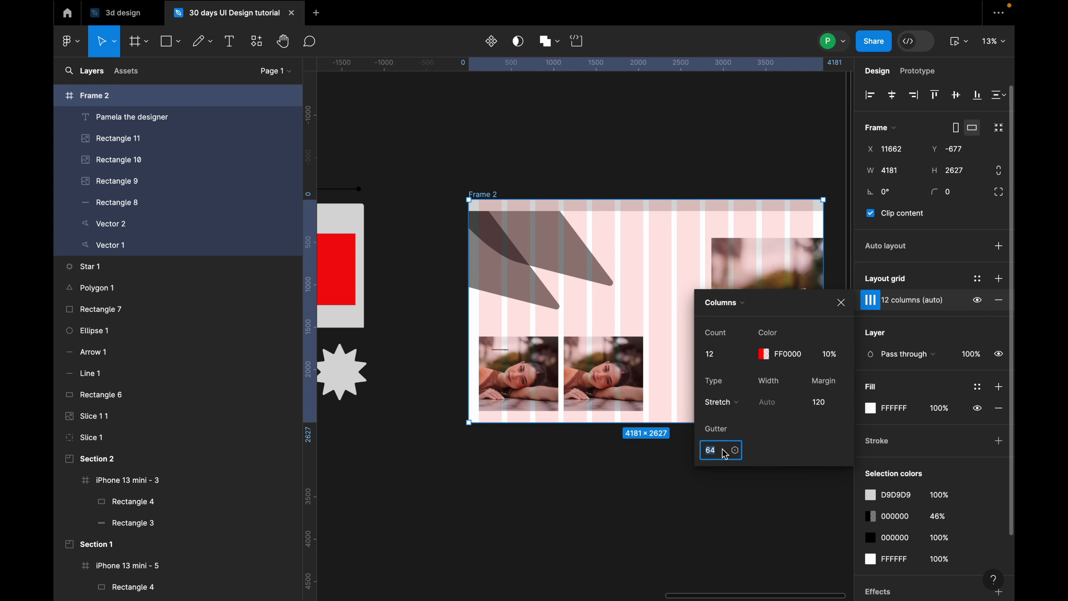
pyautogui.write('64')
pyautogui.press('Return')
pyautogui.click(841, 303)
pyautogui.scroll(5, 550, 406)
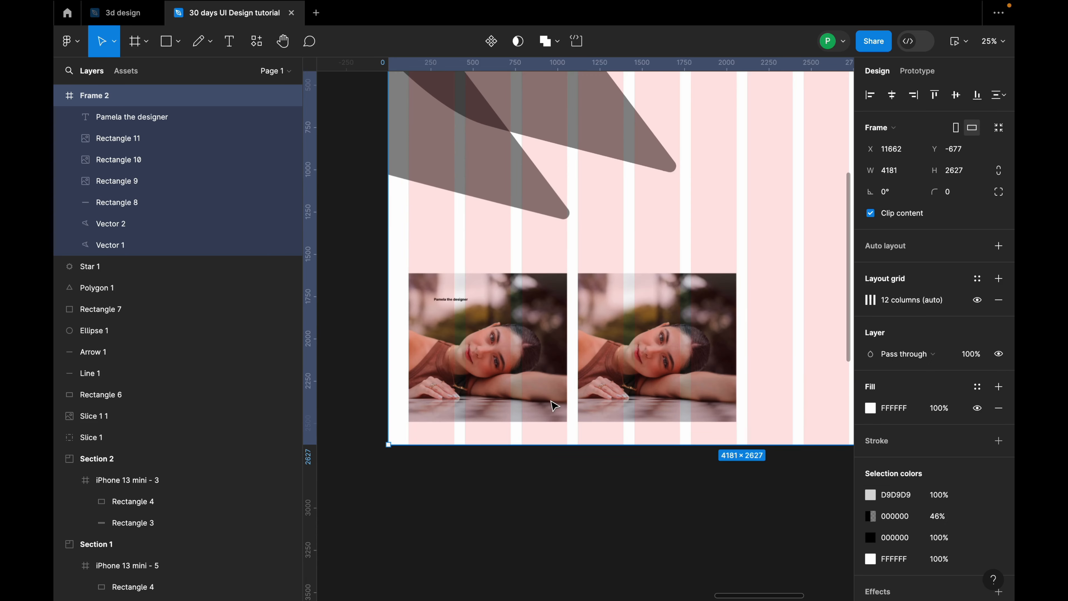
pyautogui.scroll(2, 582, 293)
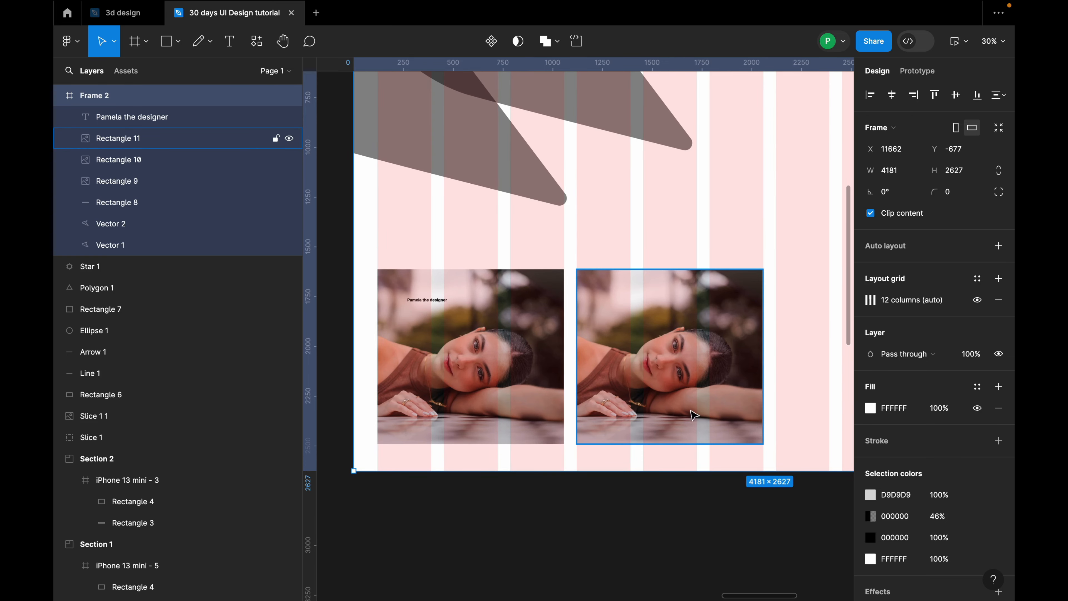
pyautogui.click(654, 342)
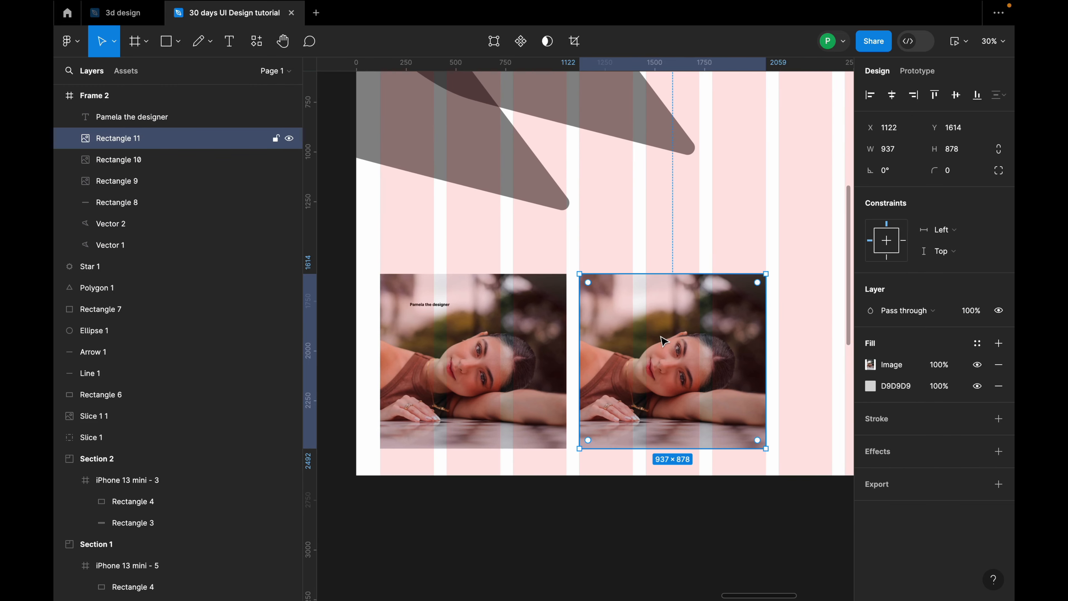
# Step: Move the large photo out of Frame 2 to about X 14608, Y -1705, past the frame's upper-right corner
pyautogui.scroll(-8, 650, 320)
pyautogui.click(692, 297)
pyautogui.moveTo(692, 298); pyautogui.dragTo(696, 226)
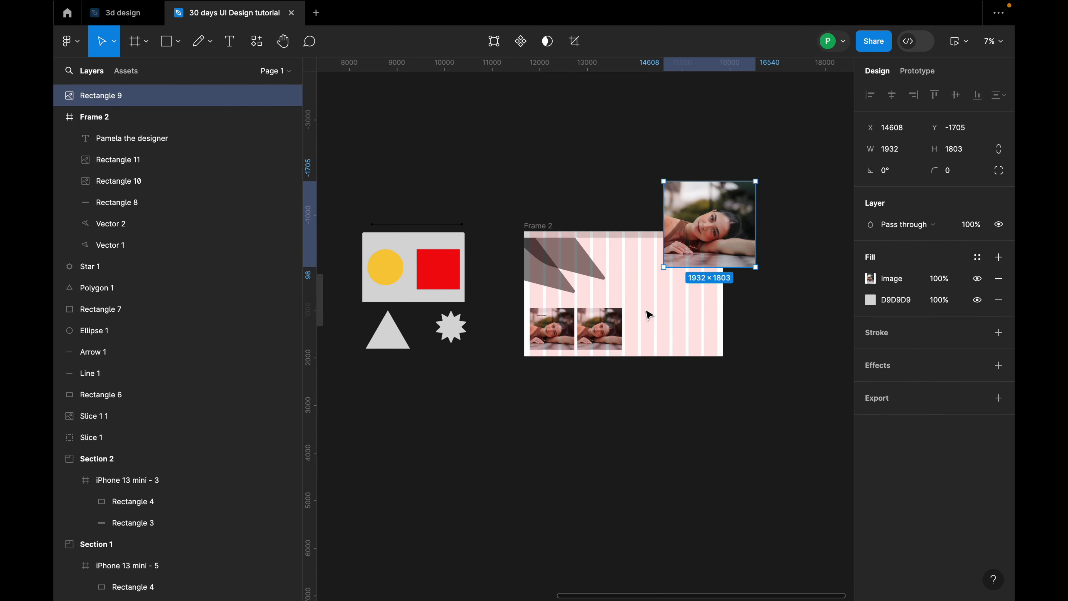
# Step: Duplicate the small photo twice across the remaining columns to complete a row of four in Frame 2
pyautogui.scroll(3, 645, 320)
pyautogui.click(582, 335)
pyautogui.keyDown('alt'); pyautogui.moveTo(582, 335); pyautogui.dragTo(725, 330); pyautogui.keyUp('alt')
pyautogui.click(687, 458)
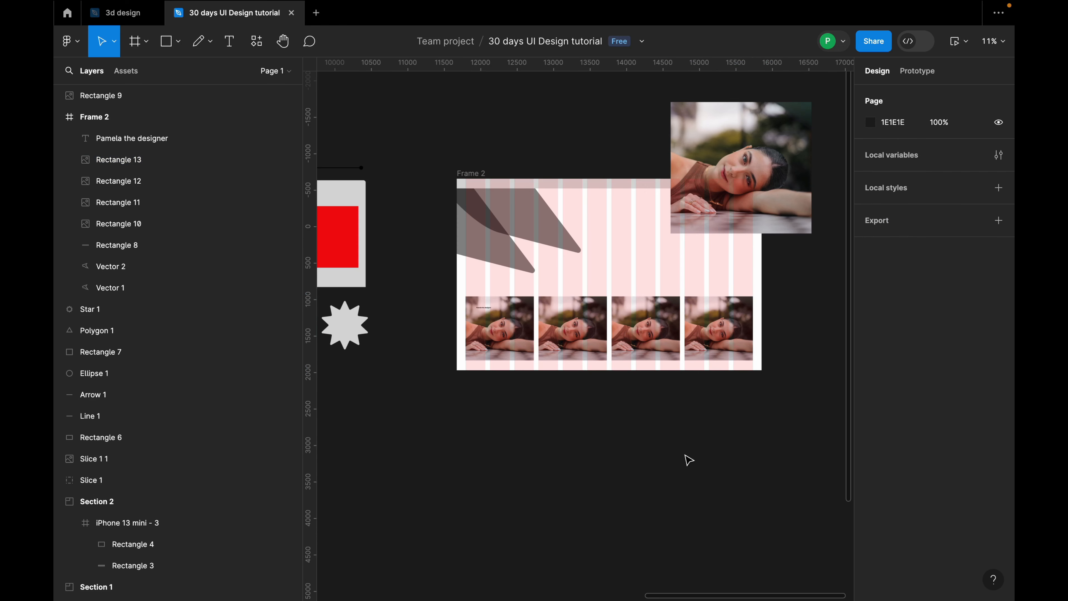
# Step: Wrap the four small photos in a horizontal auto layout and set its alignment to centre
pyautogui.scroll(2, 627, 432)
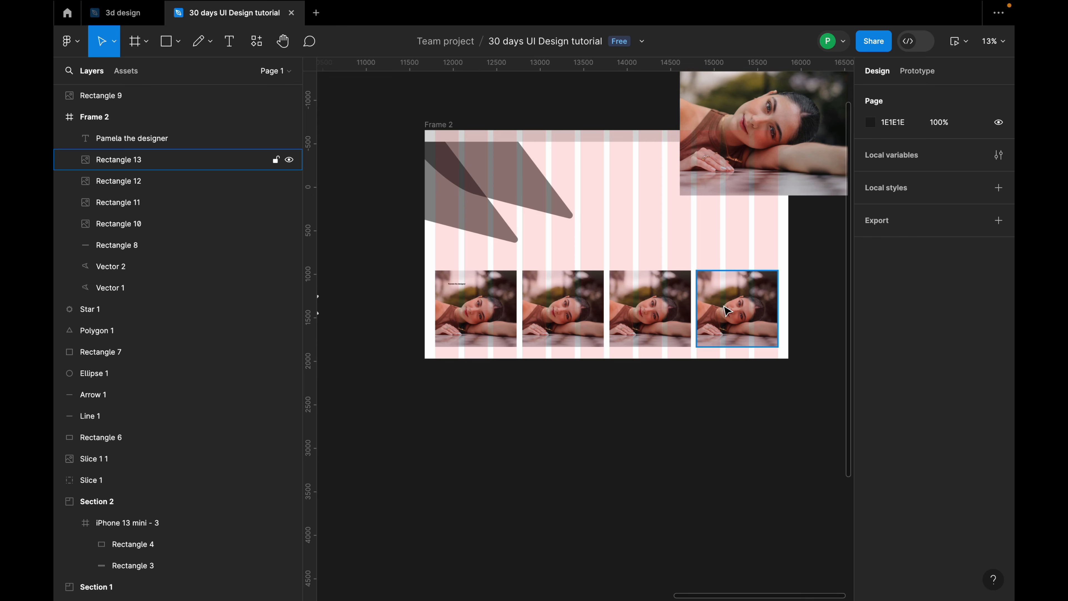
pyautogui.click(731, 315)
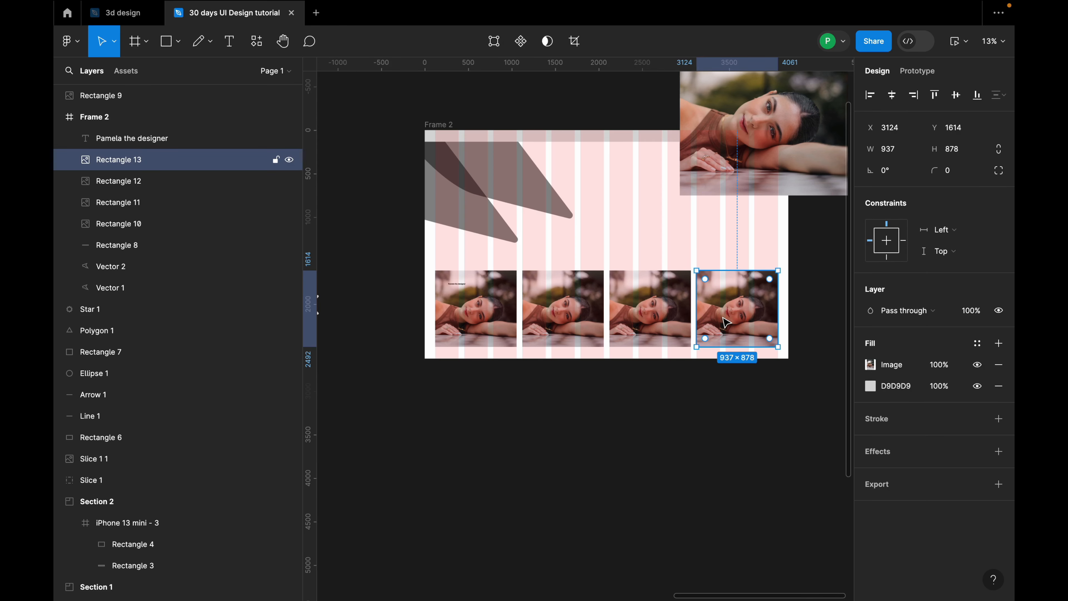
pyautogui.scroll(2, 730, 315)
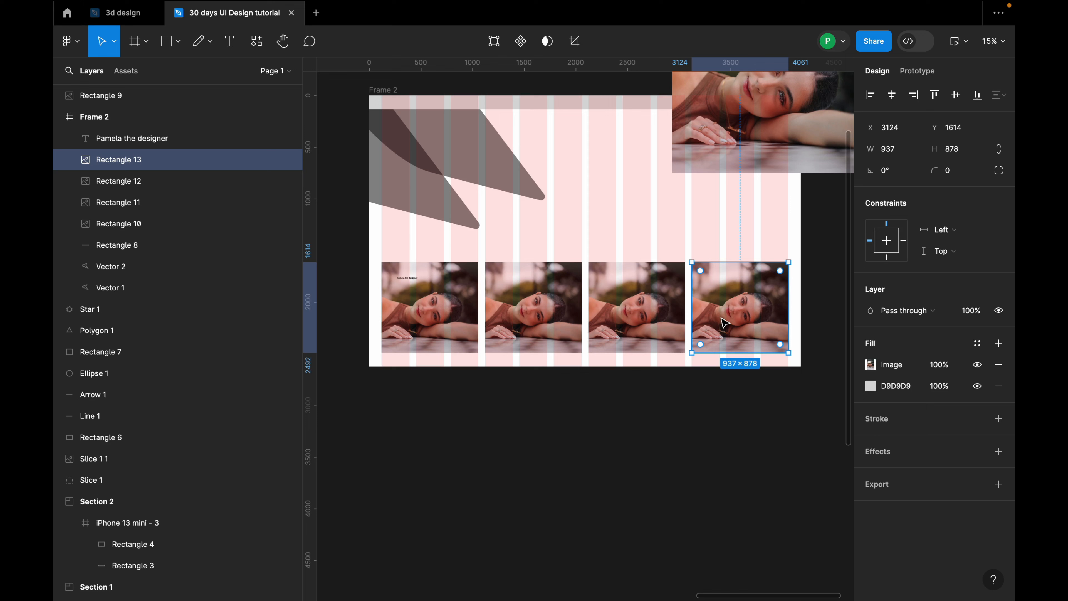
pyautogui.keyDown('shift'); pyautogui.click(658, 318); pyautogui.keyUp('shift')
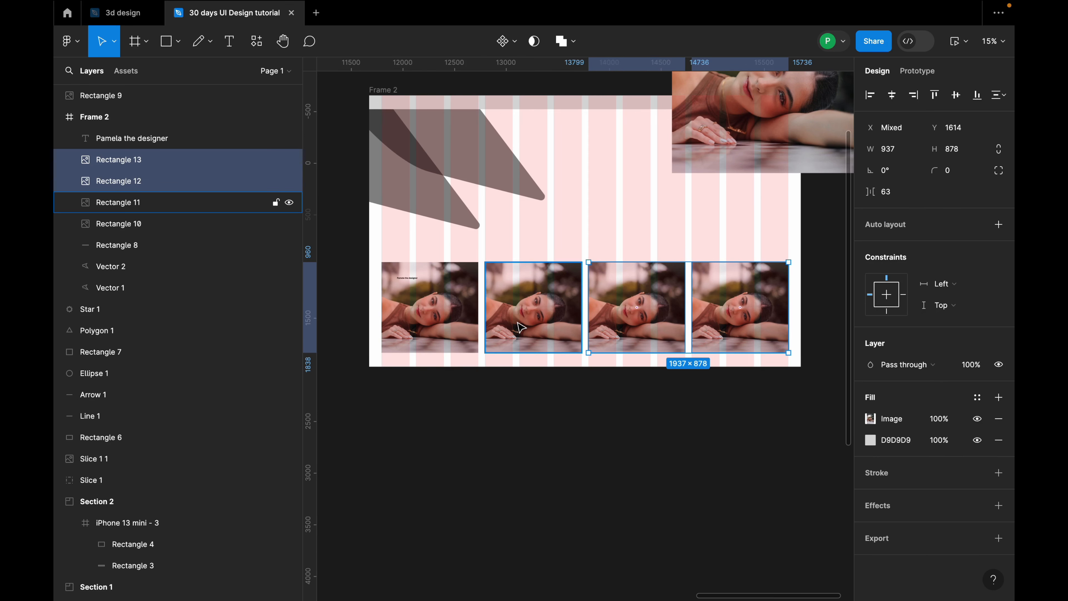
pyautogui.keyDown('shift'); pyautogui.click(529, 319); pyautogui.keyUp('shift')
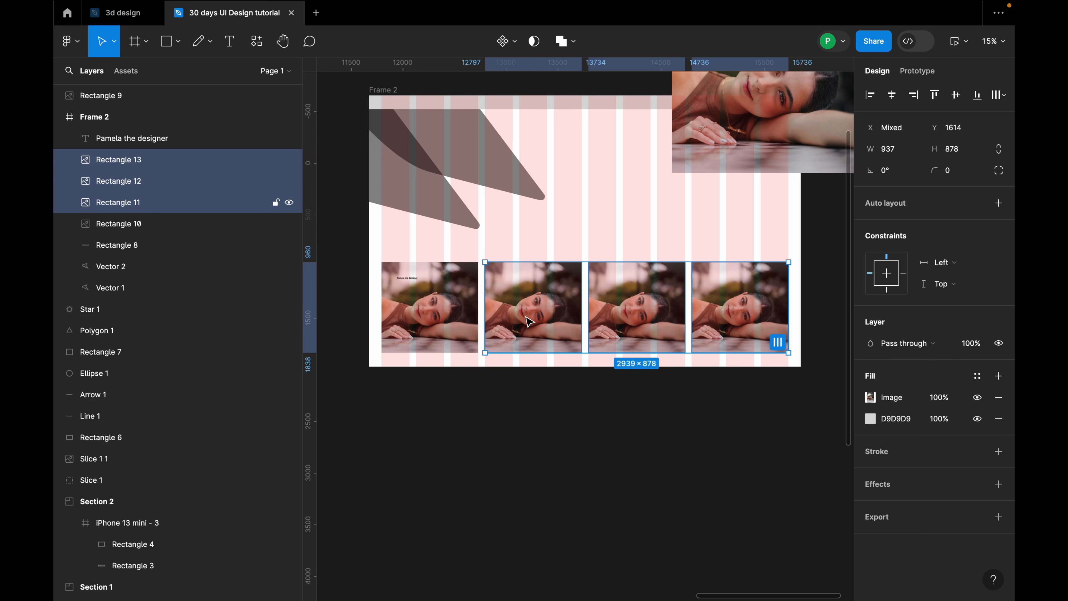
pyautogui.keyDown('shift'); pyautogui.click(422, 329); pyautogui.keyUp('shift')
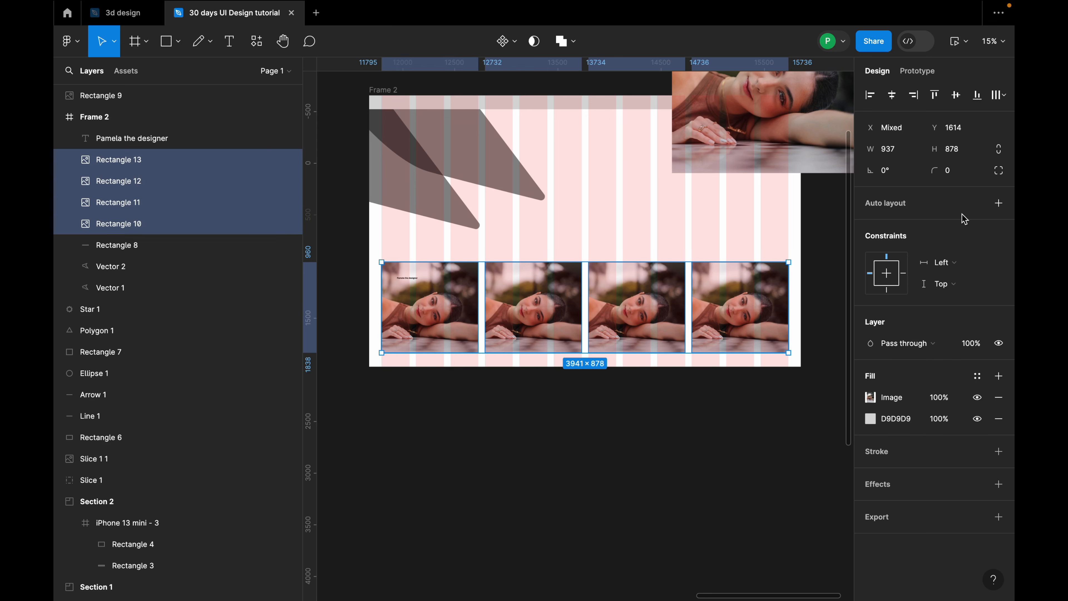
pyautogui.hotkey('shift', 'a')
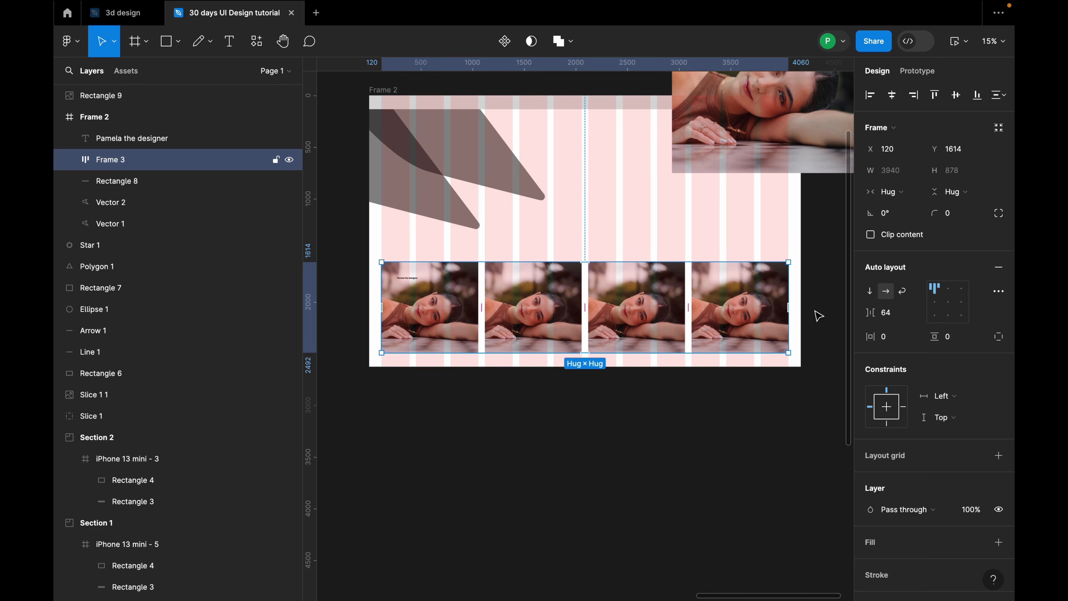
pyautogui.click(948, 302)
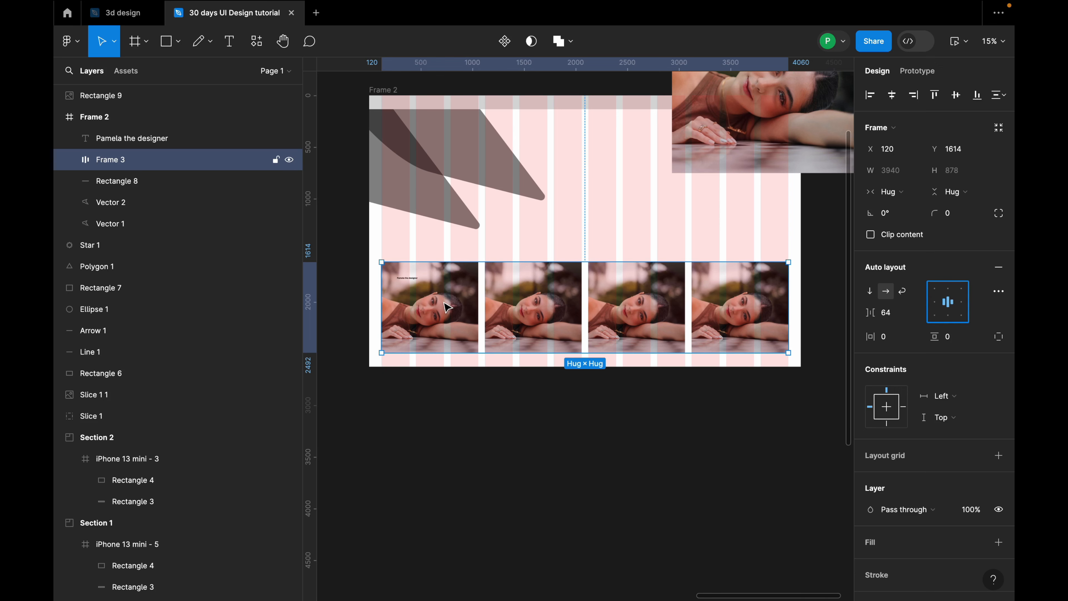
# Step: Hide Rectangle 11 and Rectangle 12 in the auto layout photo row to demonstrate how the remaining photos reflow
pyautogui.click(521, 297)
pyautogui.click(521, 296)
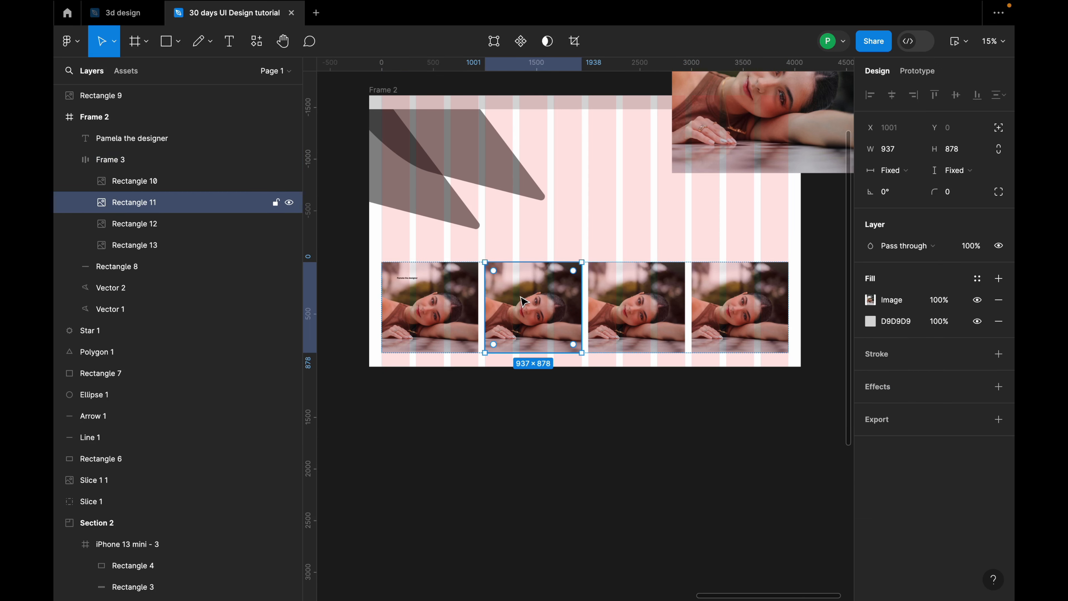
pyautogui.hotkey('ctrl', 'shift', 'h')
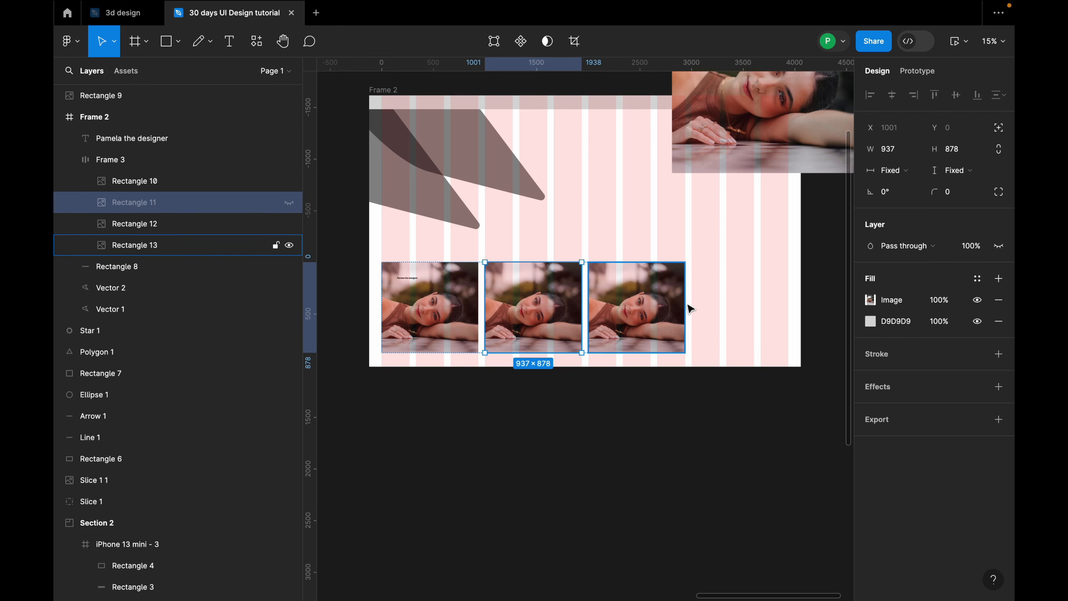
pyautogui.click(666, 415)
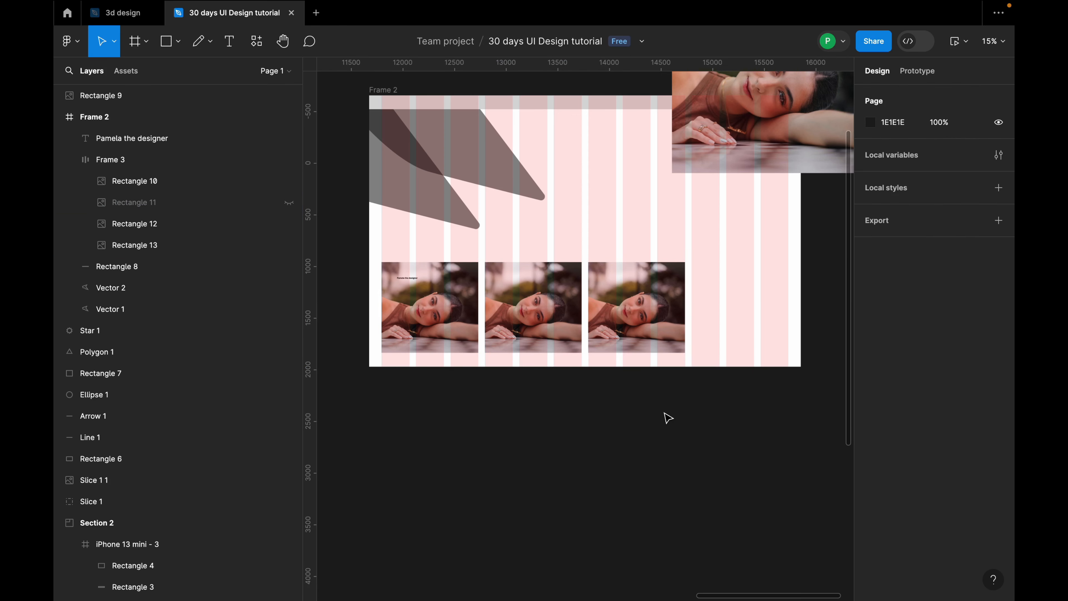
pyautogui.click(551, 314)
pyautogui.click(552, 314)
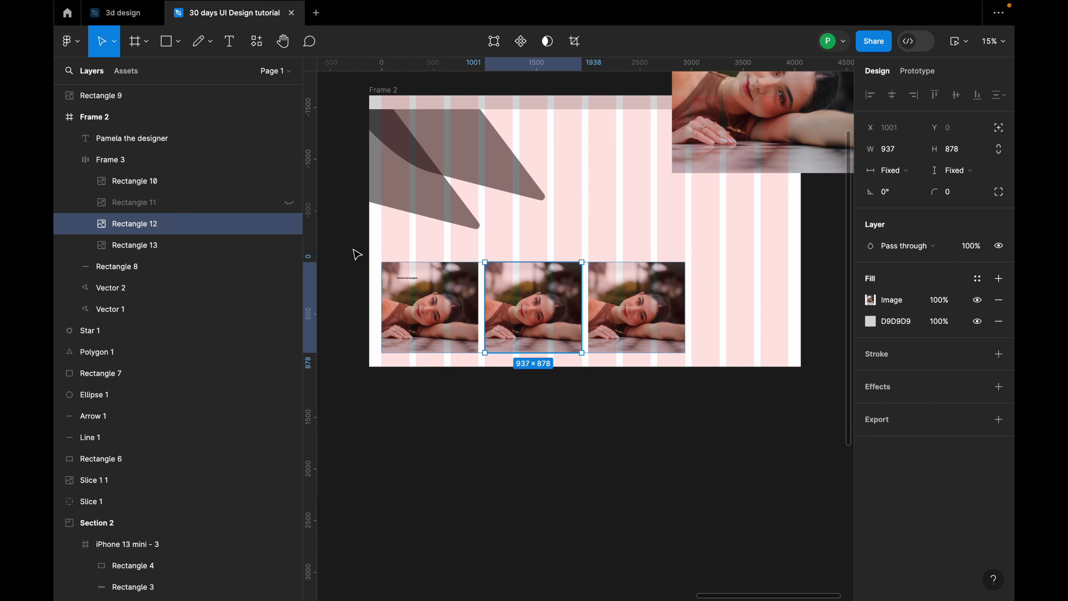
pyautogui.click(289, 223)
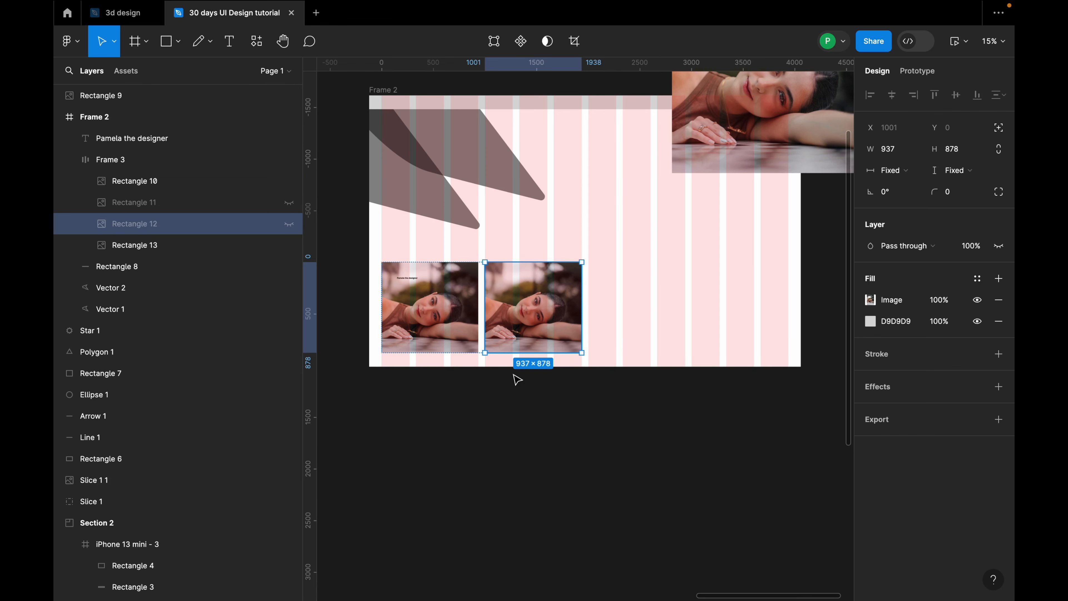
pyautogui.click(526, 392)
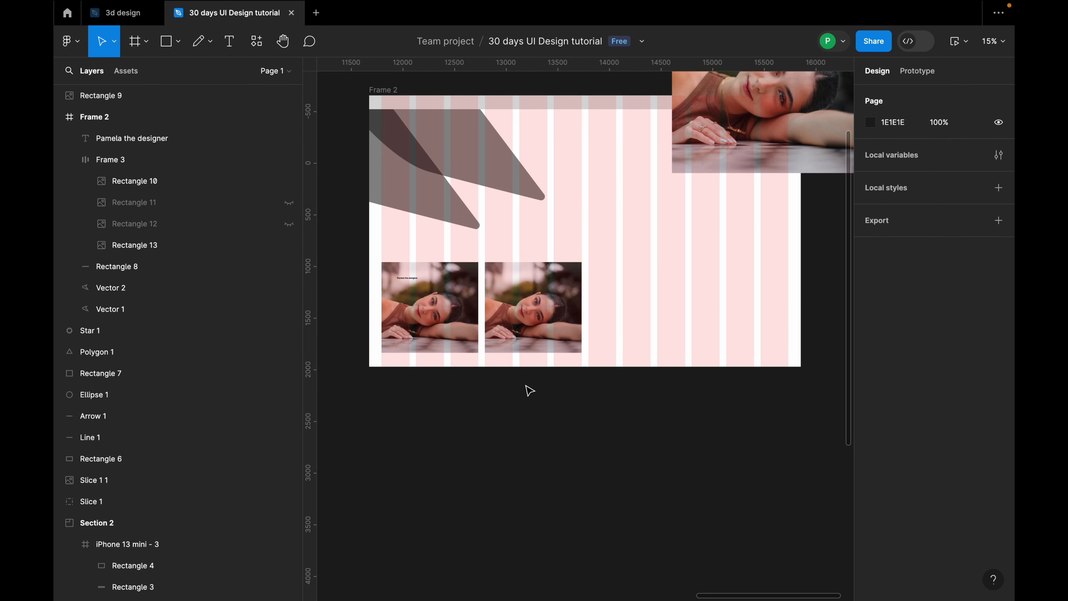
# Step: Undo the hiding of both photos in the auto layout row and clear the selection
pyautogui.hotkey('ctrl', 'z')
pyautogui.hotkey('ctrl', 'z')
pyautogui.hotkey('ctrl', 'z')
pyautogui.hotkey('ctrl', 'z')
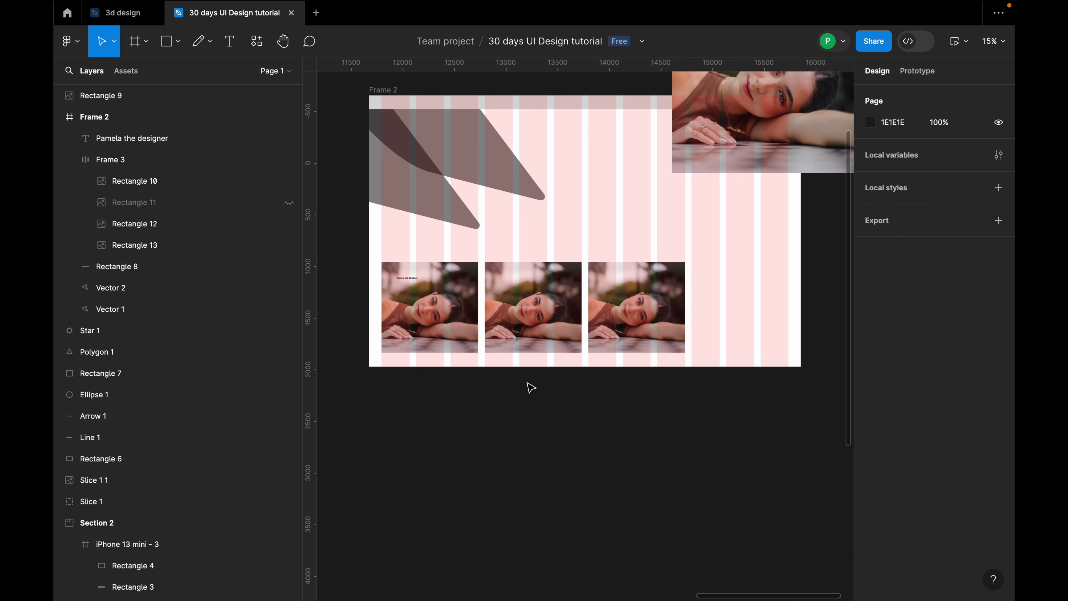
pyautogui.hotkey('ctrl', 'z')
pyautogui.hotkey('ctrl', 'z')
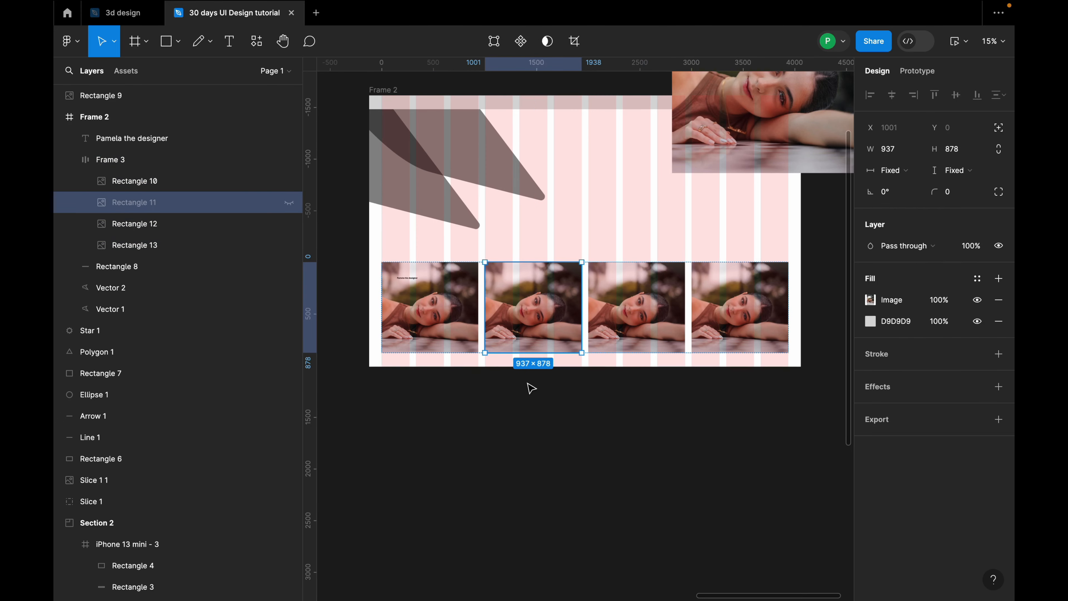
pyautogui.click(588, 399)
# Step: Add the text "Button" on the empty canvas below Frame 2
pyautogui.scroll(3, 666, 235)
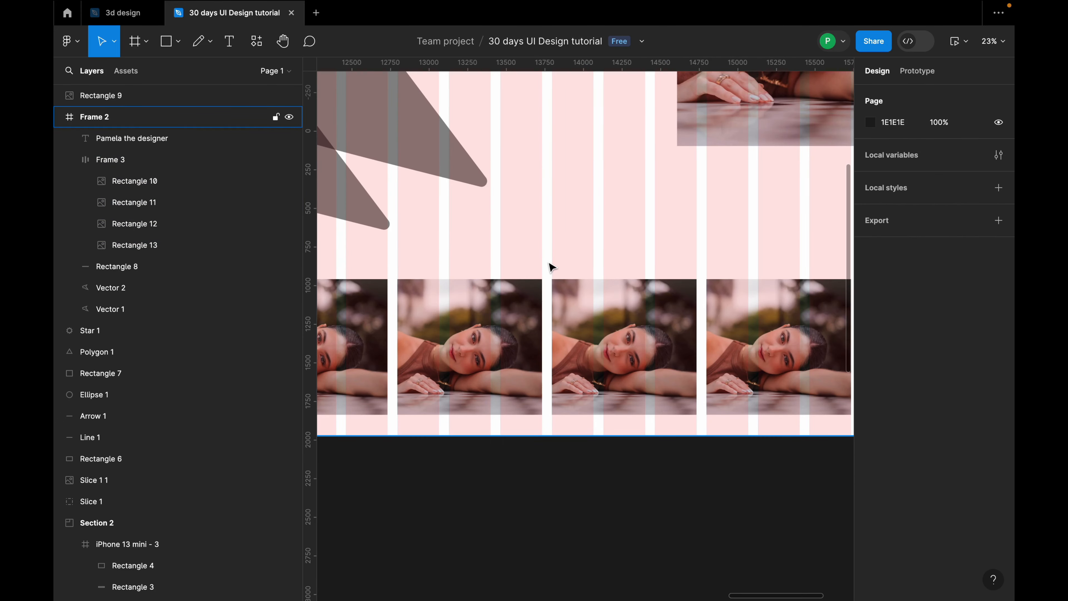
pyautogui.scroll(-3, 551, 267)
pyautogui.scroll(-3, 572, 410)
pyautogui.scroll(-3, 581, 396)
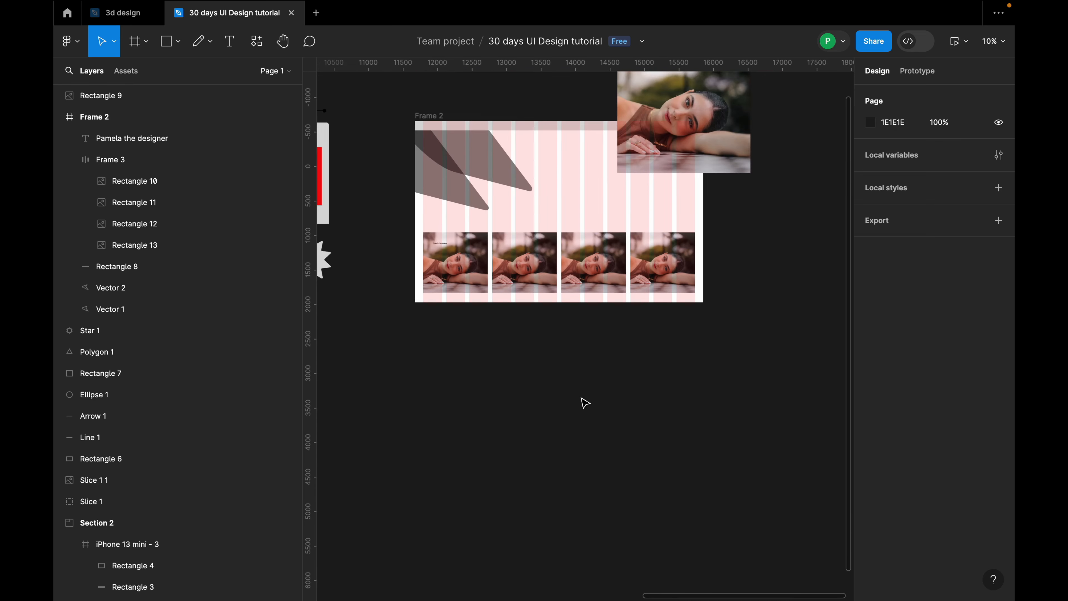
pyautogui.scroll(3, 440, 338)
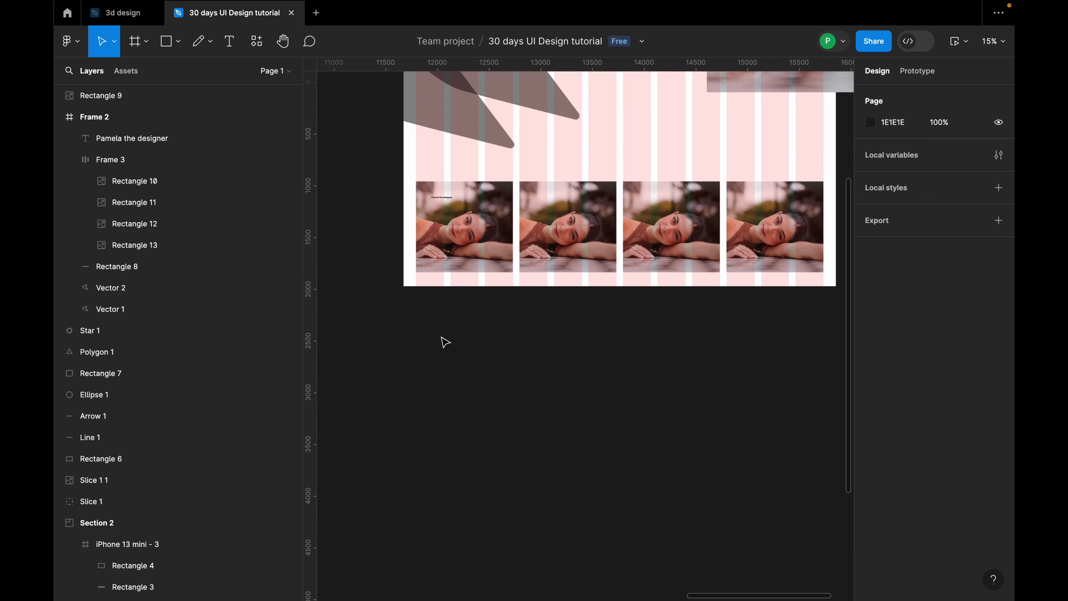
pyautogui.press('t')
pyautogui.click(468, 345)
pyautogui.scroll(5, 471, 352)
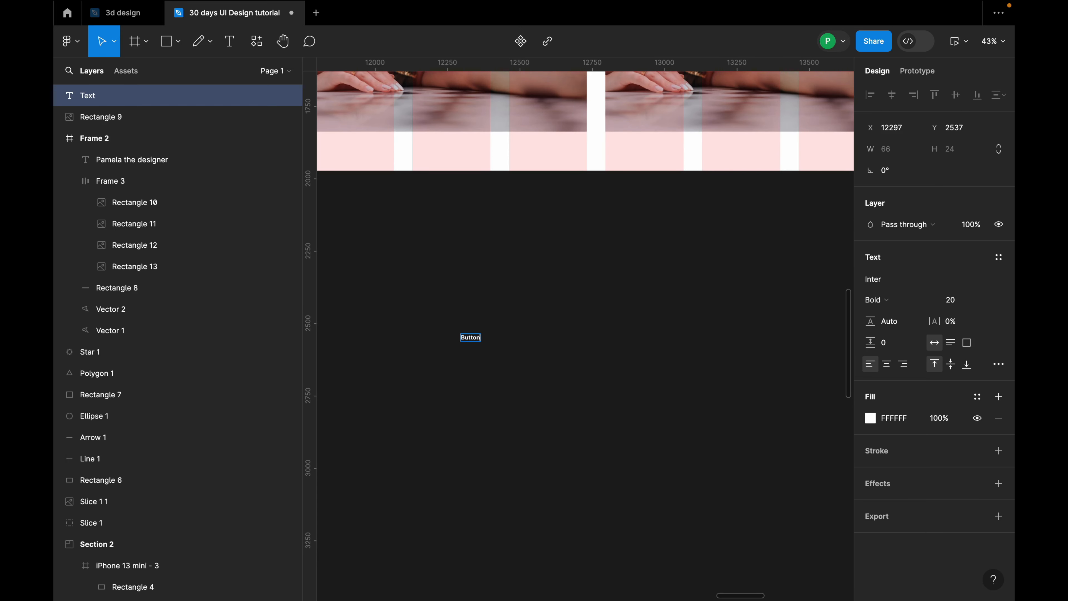
pyautogui.click(496, 373)
# Step: Move the "Button" text into Frame 2 at X 890, Y 1440, and set its fill to black (000000)
pyautogui.scroll(3, 473, 352)
pyautogui.moveTo(475, 330); pyautogui.dragTo(593, 222)
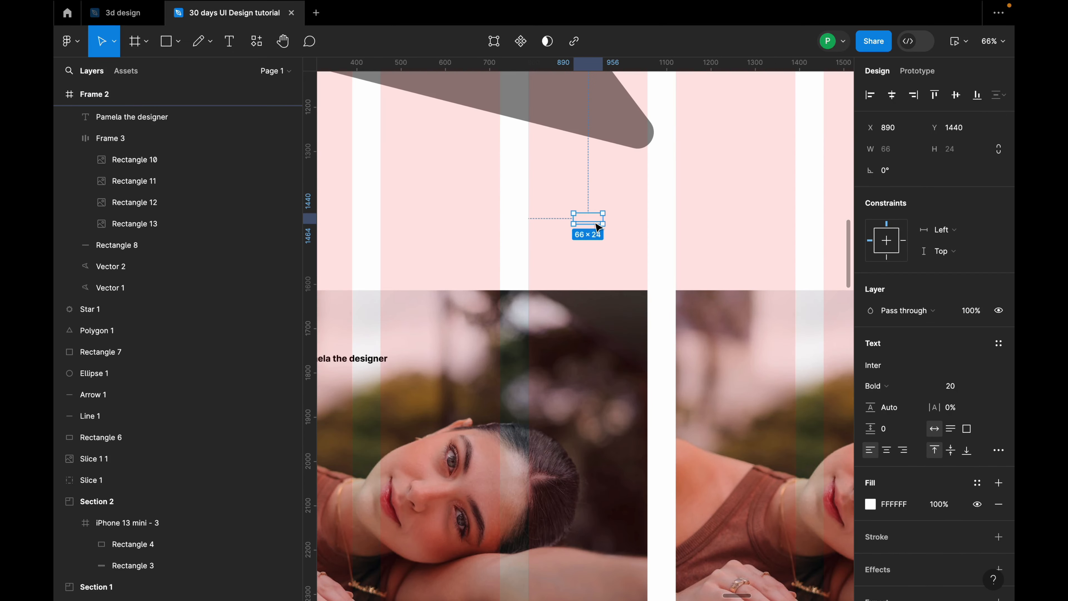
pyautogui.click(871, 504)
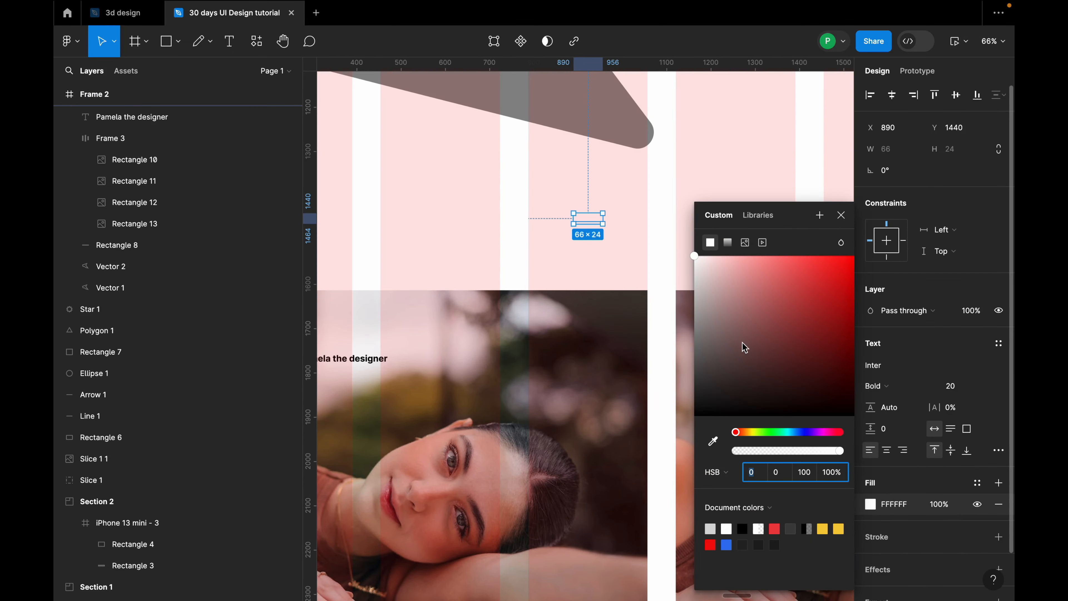
pyautogui.moveTo(715, 400); pyautogui.dragTo(677, 441)
pyautogui.click(610, 245)
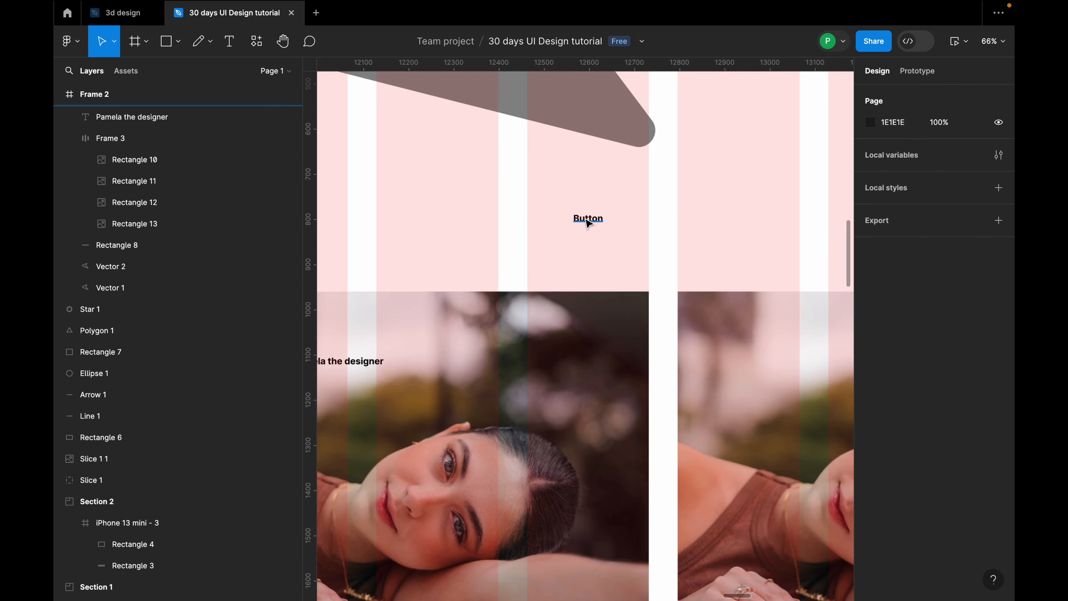
# Step: Add auto layout around the "Button" text and dismiss the wrapping tip
pyautogui.scroll(5, 595, 227)
pyautogui.click(595, 227)
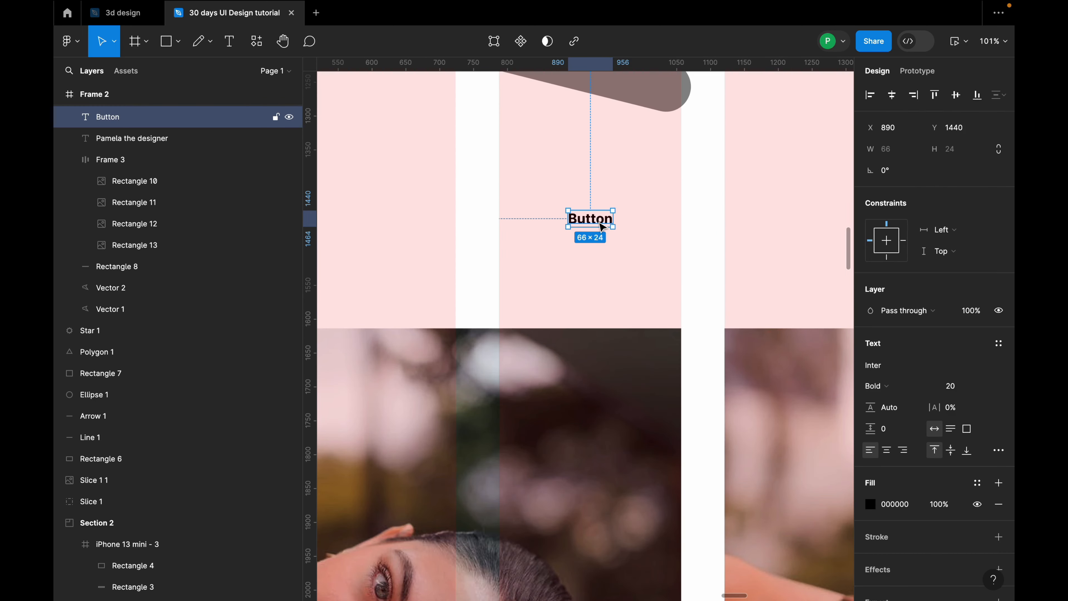
pyautogui.hotkey('shift', 'a')
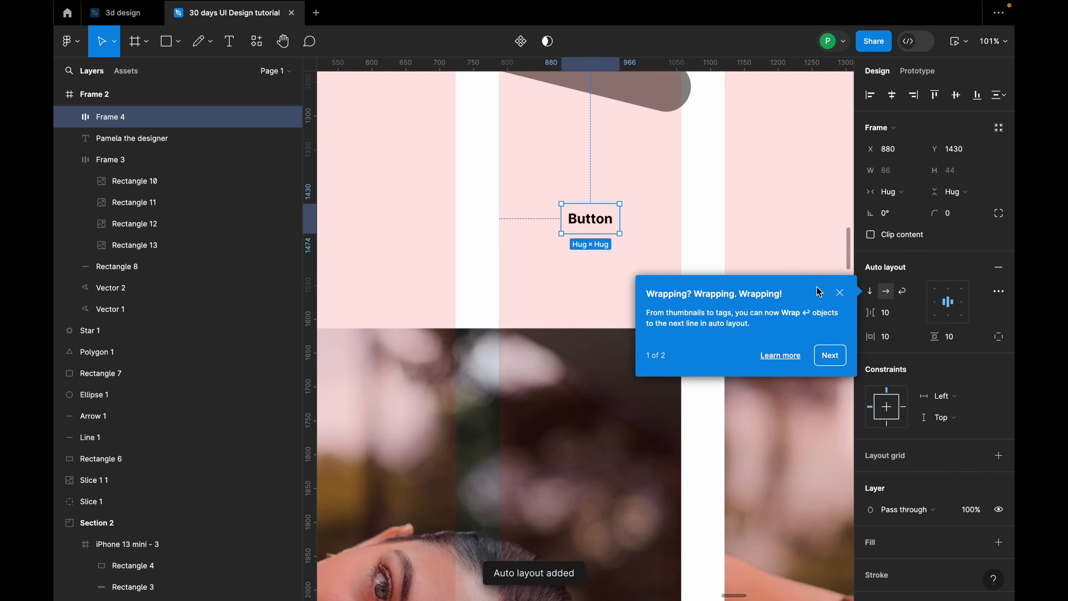
pyautogui.click(840, 292)
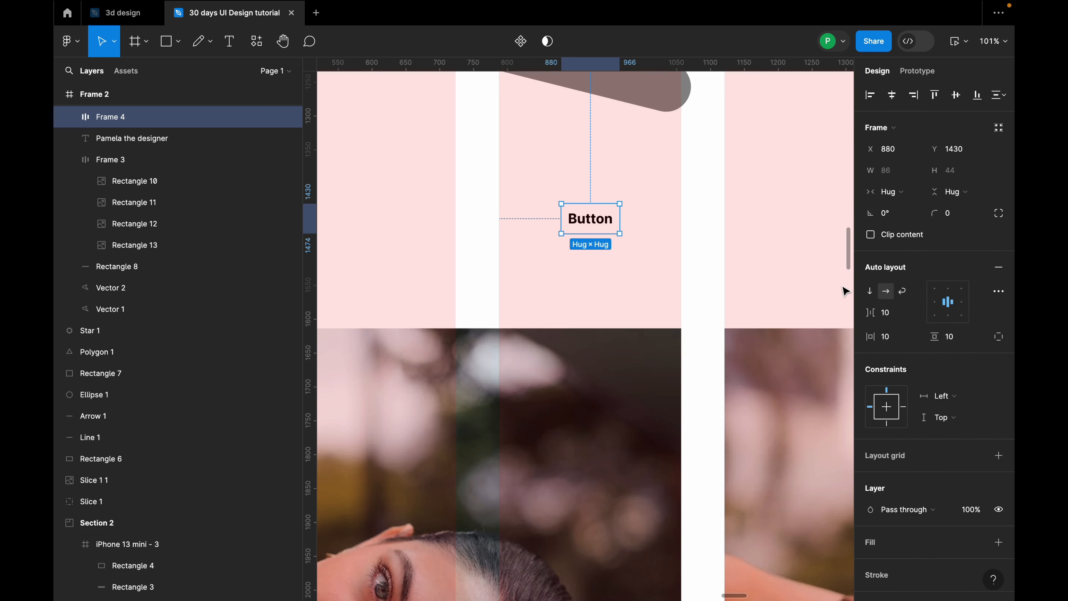
# Step: Move the button's auto layout frame out of Frame 2 onto the canvas below, at about X 12627, Y 2085
pyautogui.moveTo(599, 225); pyautogui.dragTo(617, 550)
pyautogui.scroll(-5, 602, 235)
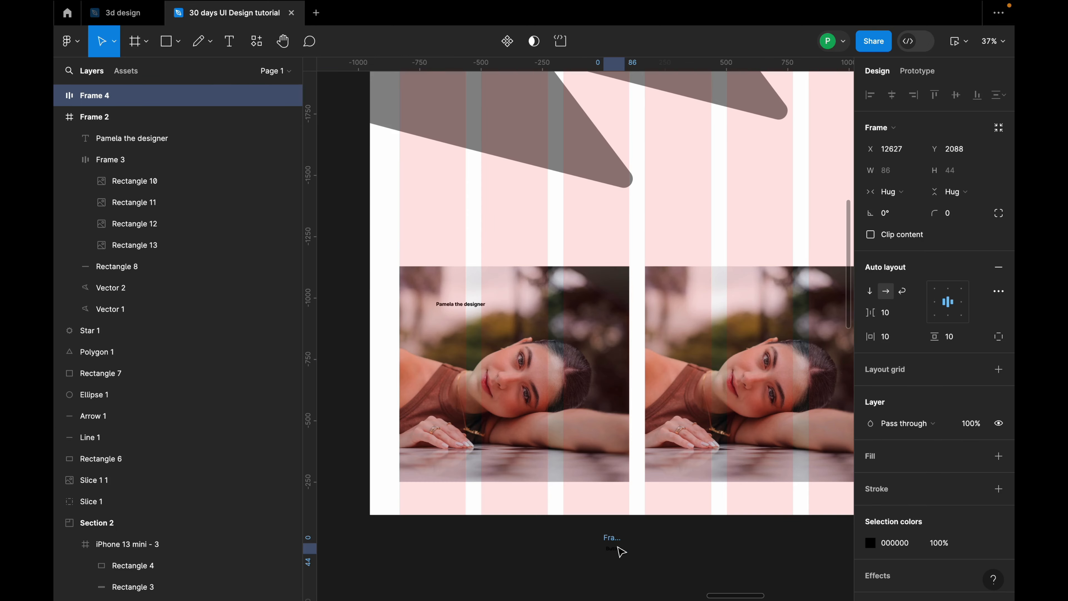
pyautogui.scroll(-6, 622, 534)
pyautogui.scroll(5, 627, 249)
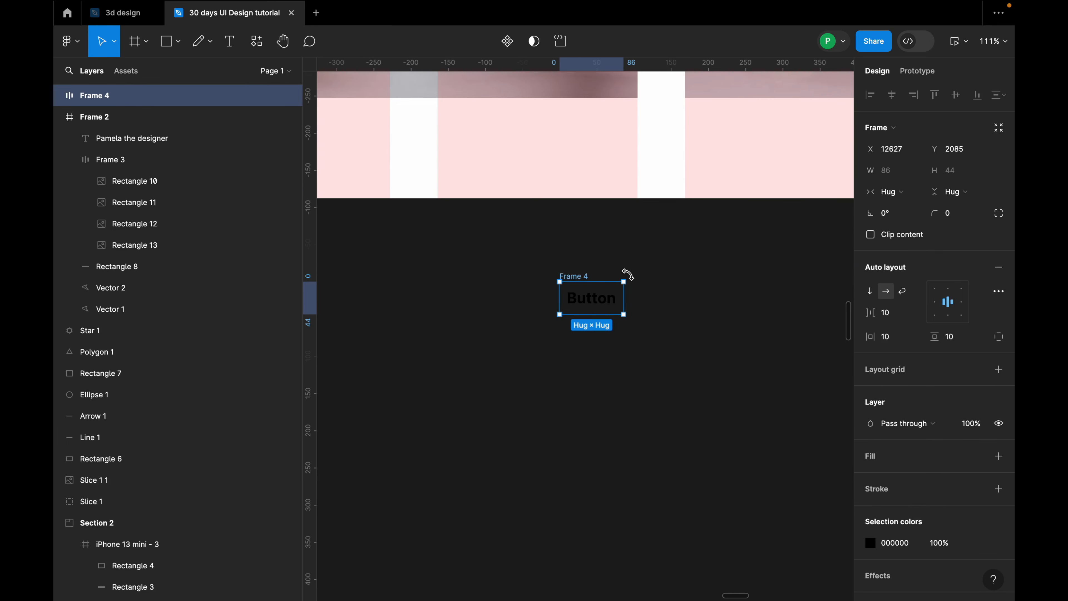
# Step: Round the corners of the "Button" auto layout frame to 20 and give the frame a white fill (FFFFFF)
pyautogui.scroll(4, 625, 278)
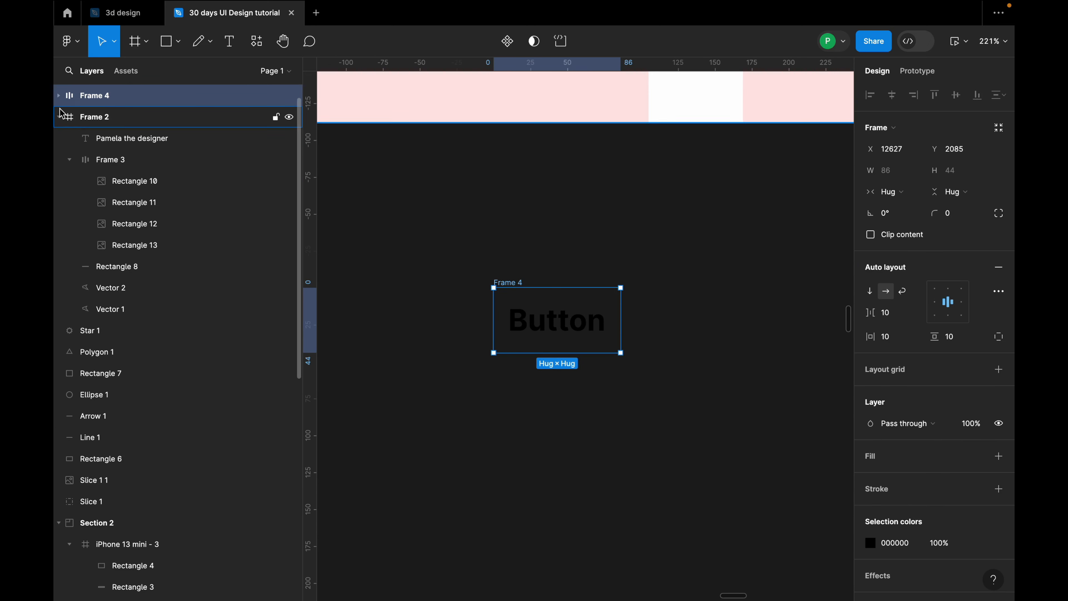
pyautogui.click(59, 95)
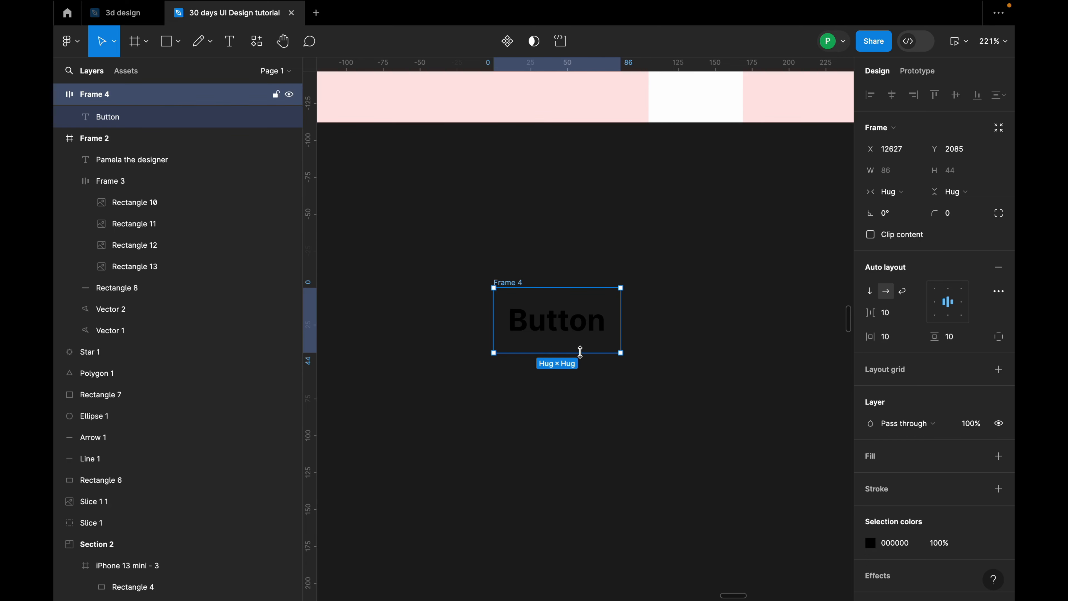
pyautogui.click(597, 371)
pyautogui.click(540, 296)
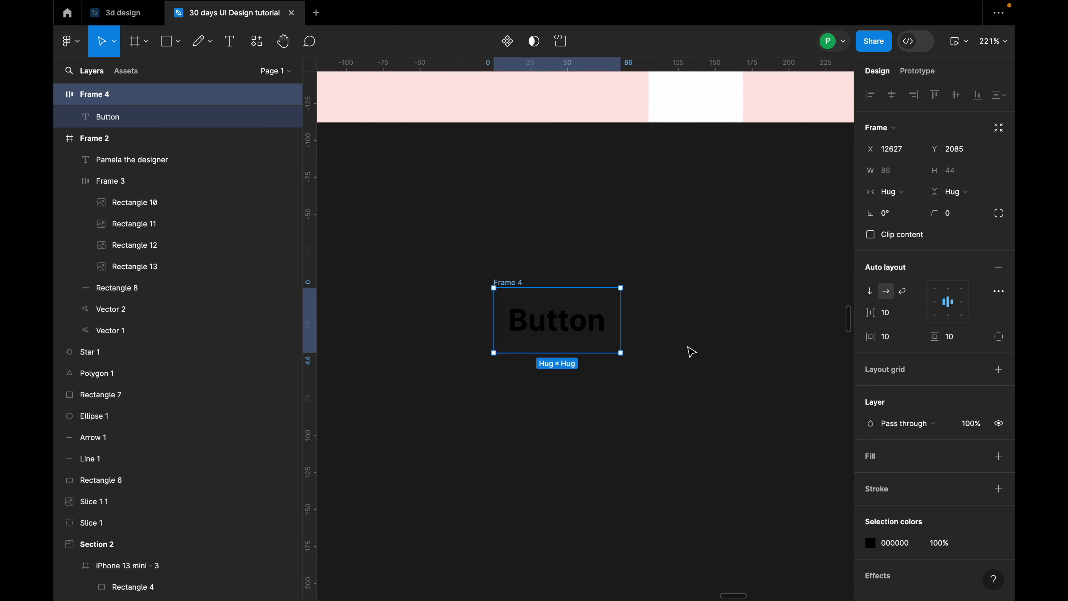
pyautogui.click(954, 219)
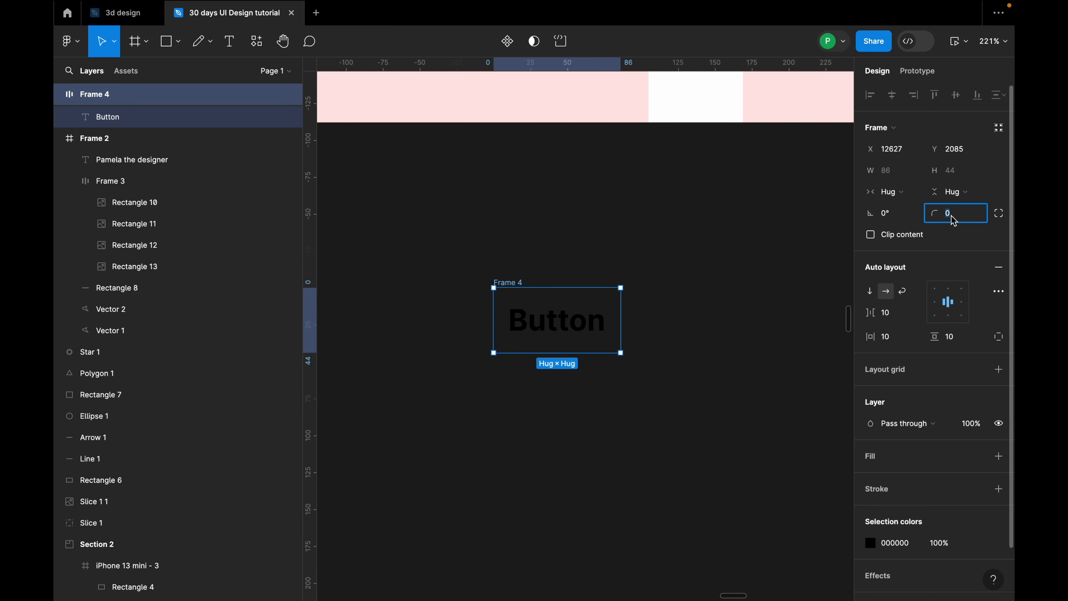
pyautogui.press('Return')
pyautogui.click(997, 454)
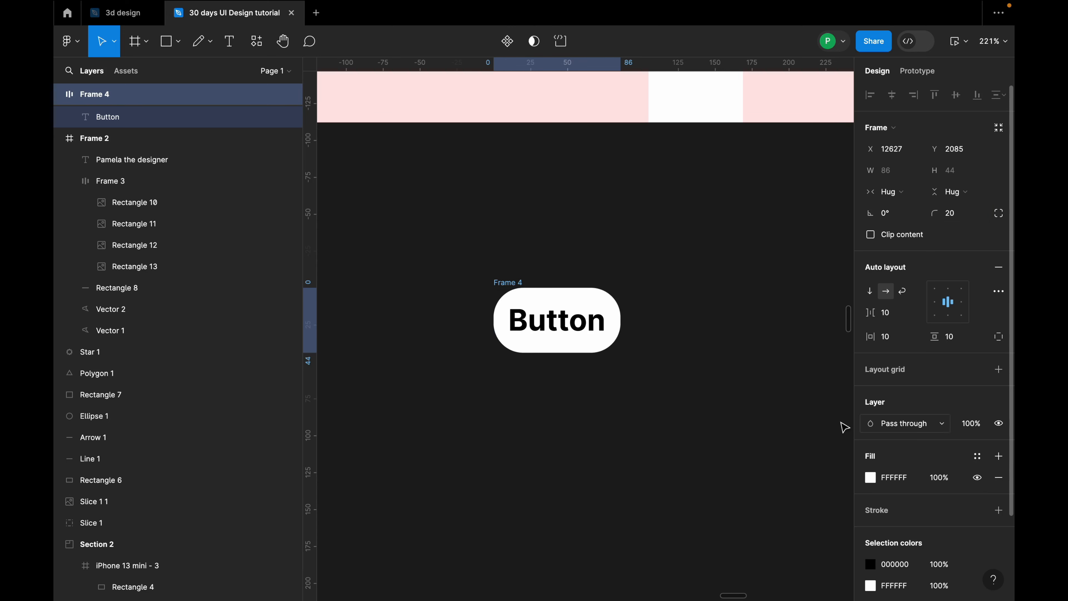
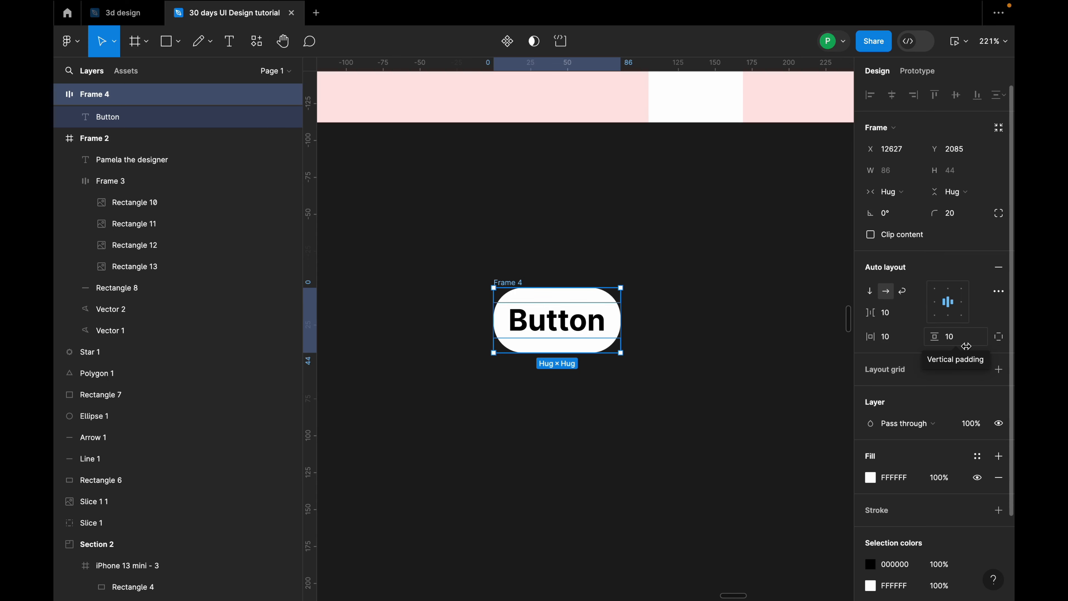
# Step: Set the button frame's horizontal padding to 24 and vertical padding to 8
pyautogui.click(894, 339)
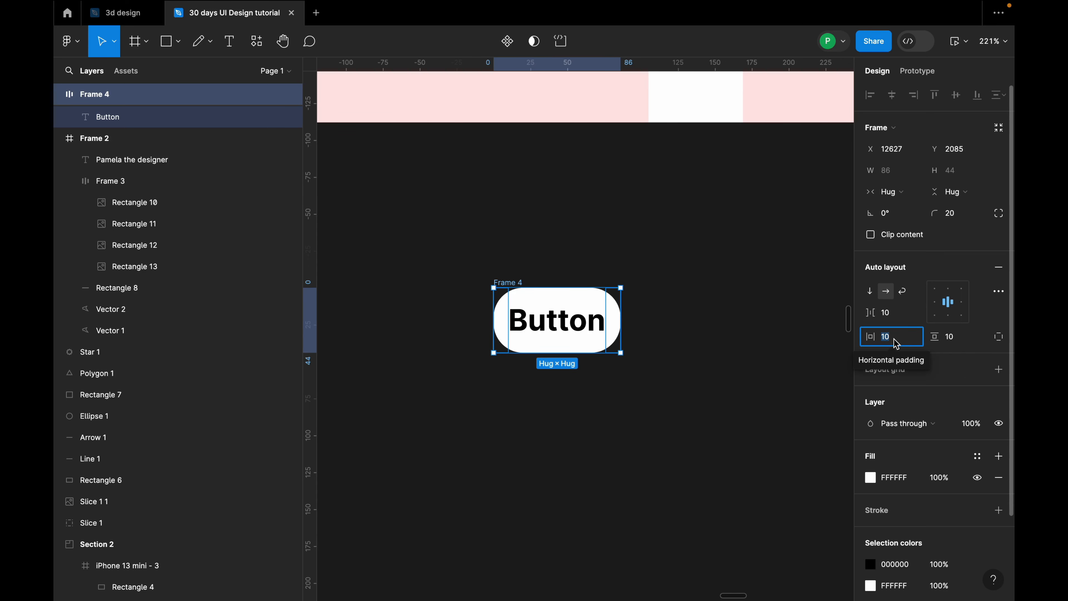
pyautogui.write('24')
pyautogui.press('Return')
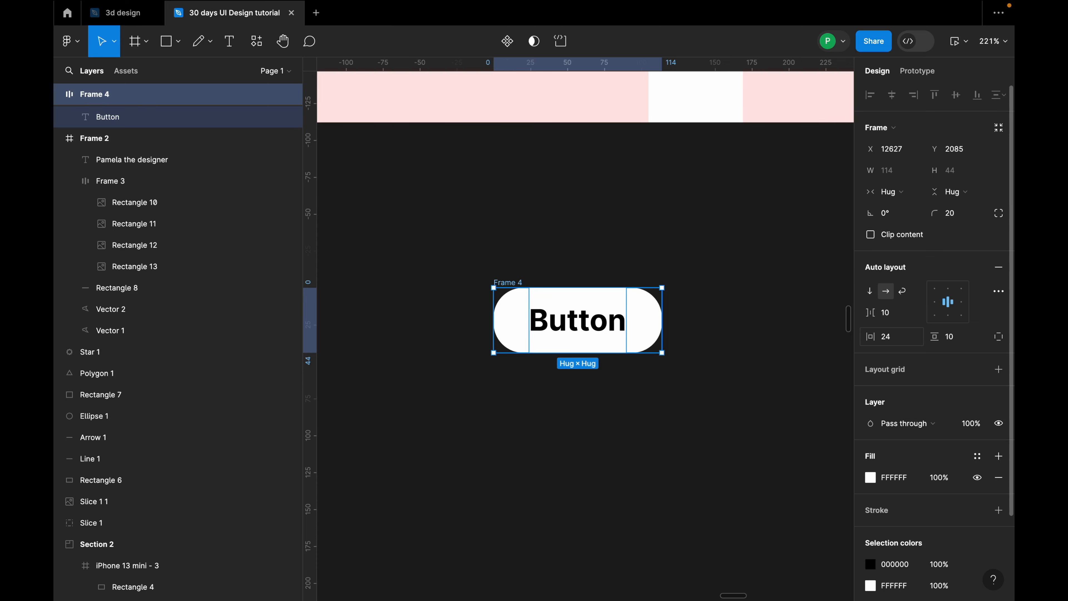
pyautogui.click(956, 341)
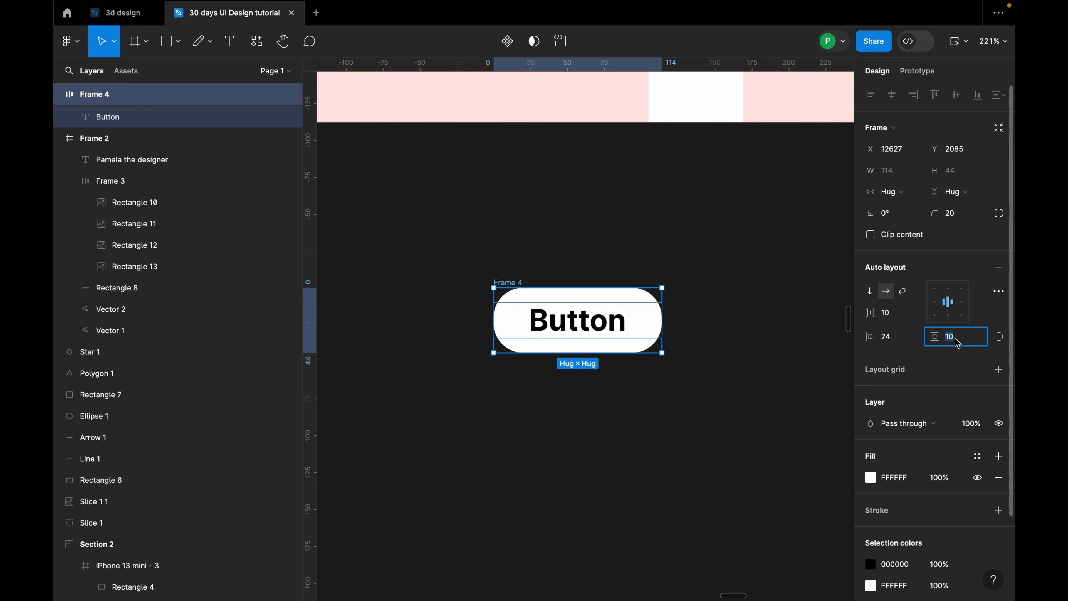
pyautogui.write('8')
pyautogui.press('Return')
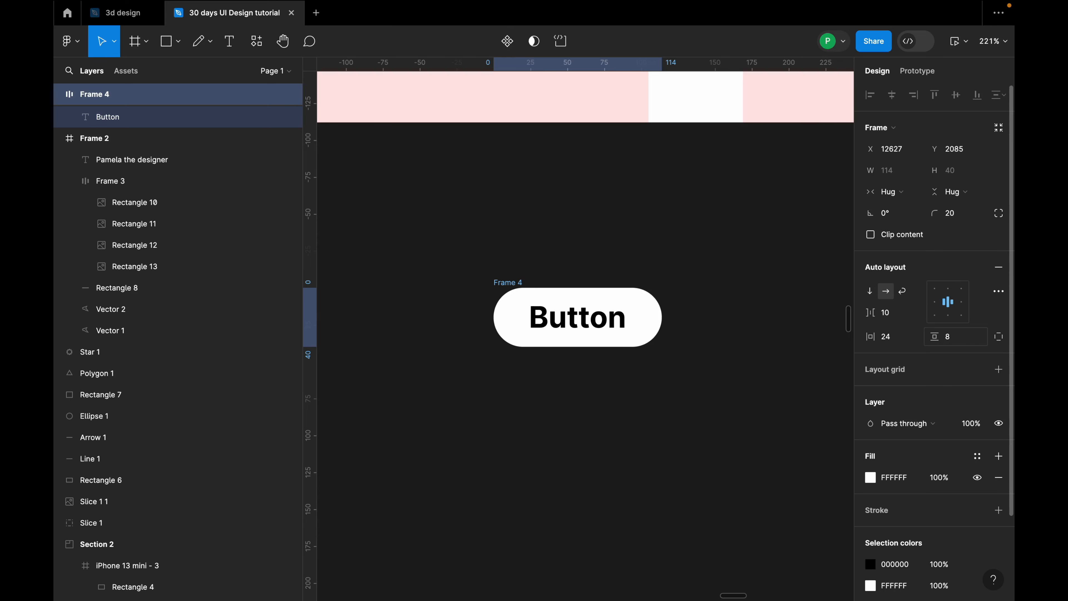
# Step: Add the narrow right arrow outline icon from the Heroicons plugin and place it inside the button frame before the text
pyautogui.rightClick(356, 372)
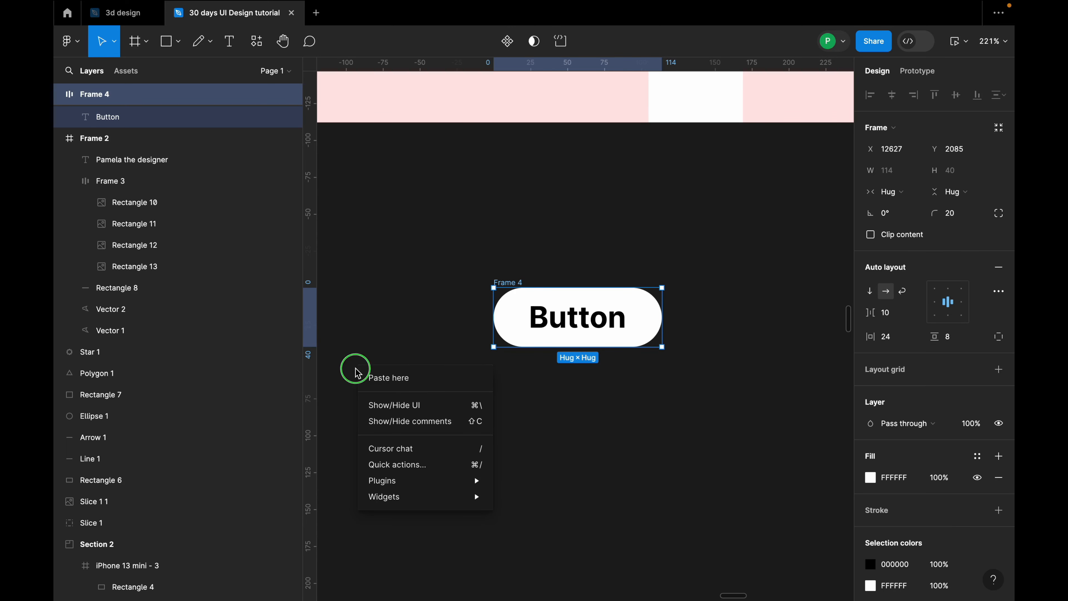
pyautogui.moveTo(408, 480)
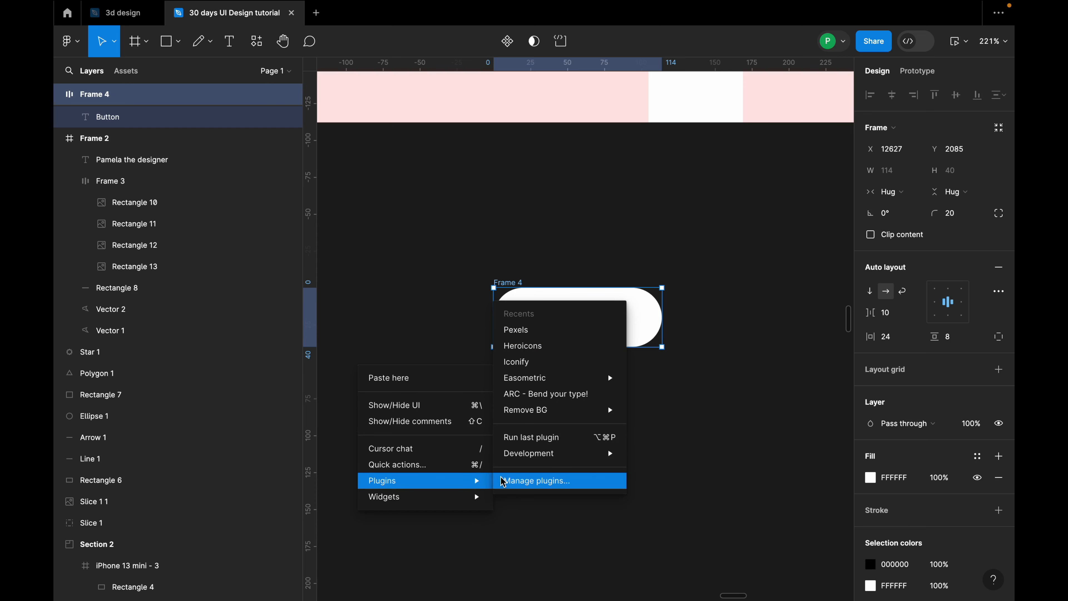
pyautogui.click(547, 349)
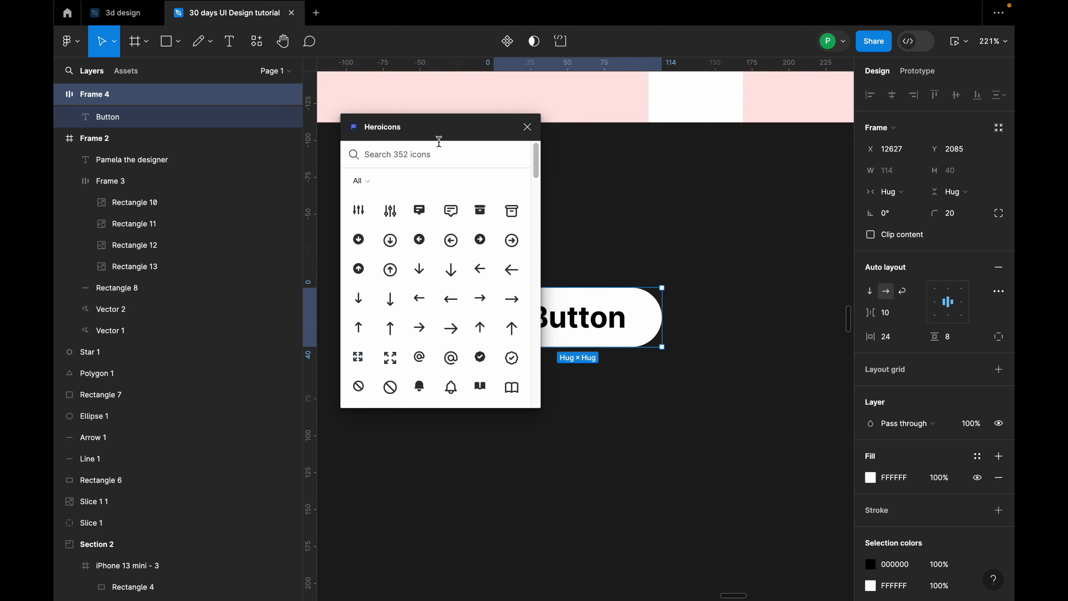
pyautogui.moveTo(439, 136); pyautogui.dragTo(308, 150)
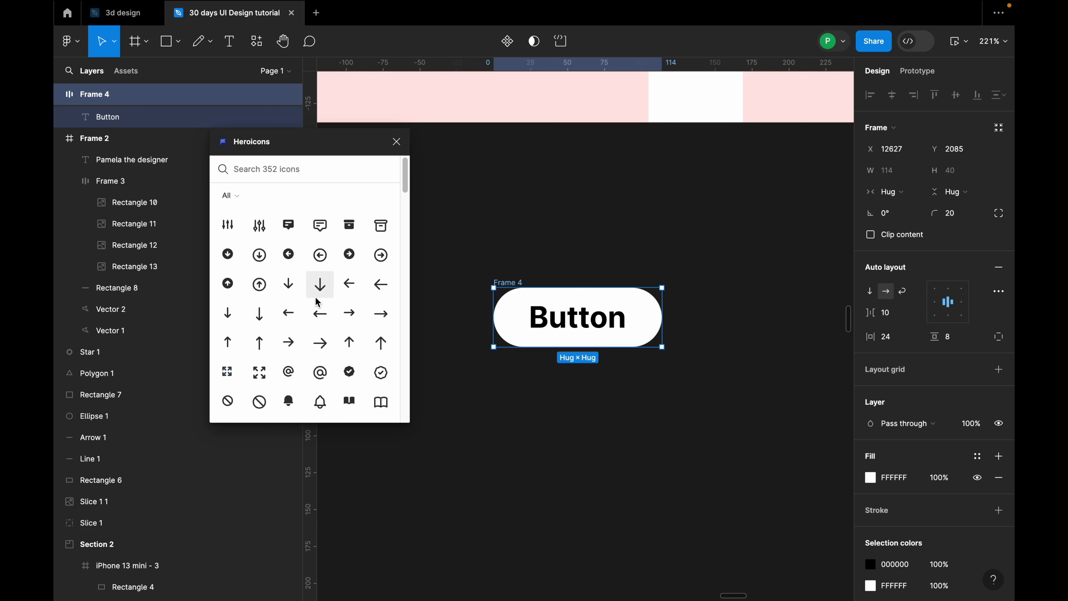
pyautogui.moveTo(384, 318); pyautogui.dragTo(601, 400)
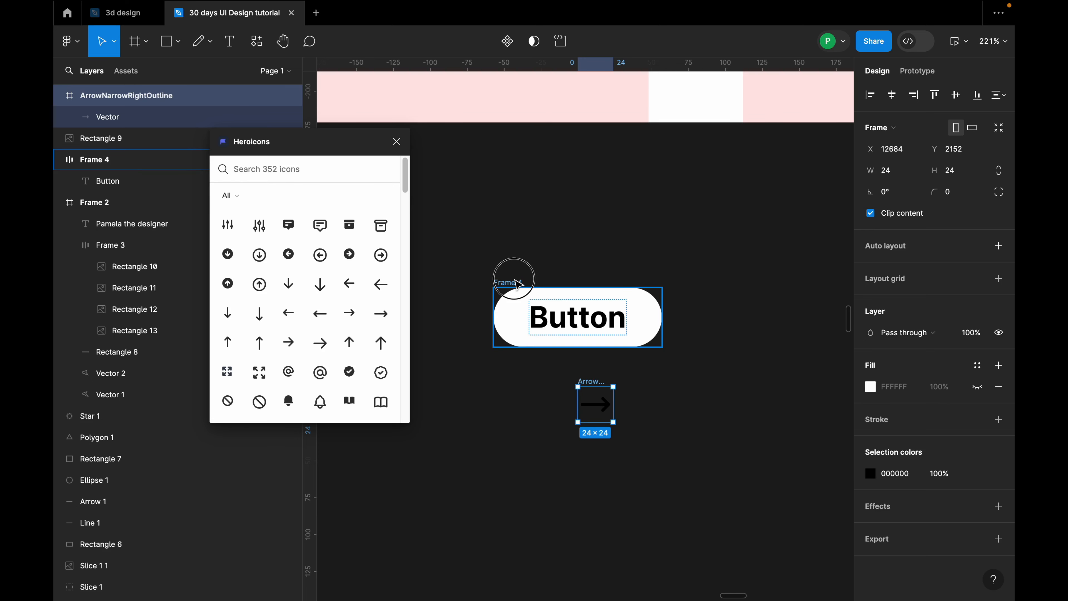
pyautogui.click(507, 286)
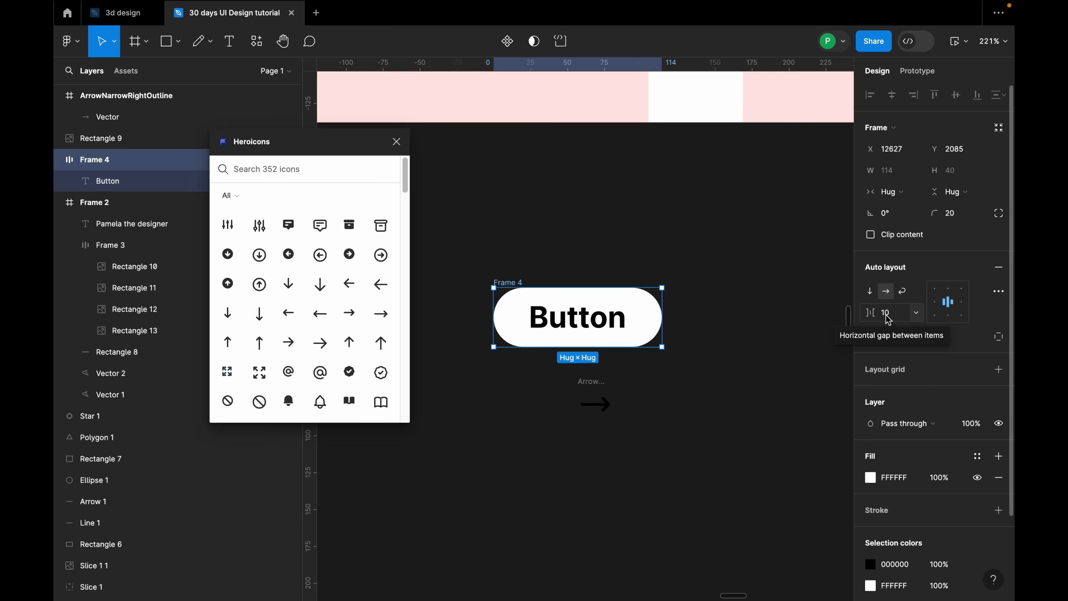
pyautogui.moveTo(595, 404); pyautogui.dragTo(532, 327)
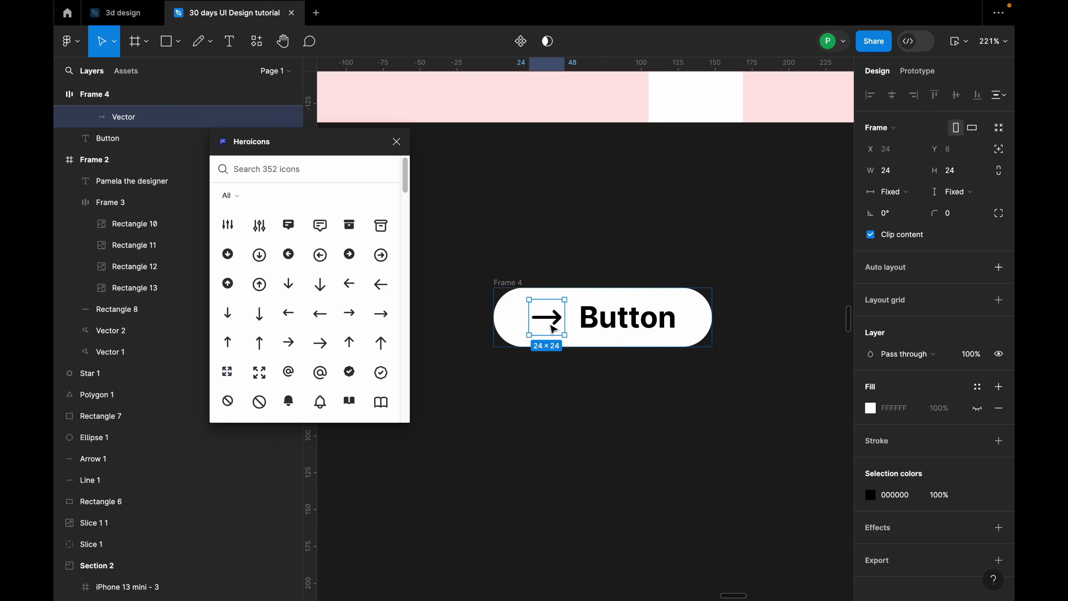
# Step: Inspect the arrow icon and the "Button" text as separate items inside the button frame
pyautogui.click(707, 319)
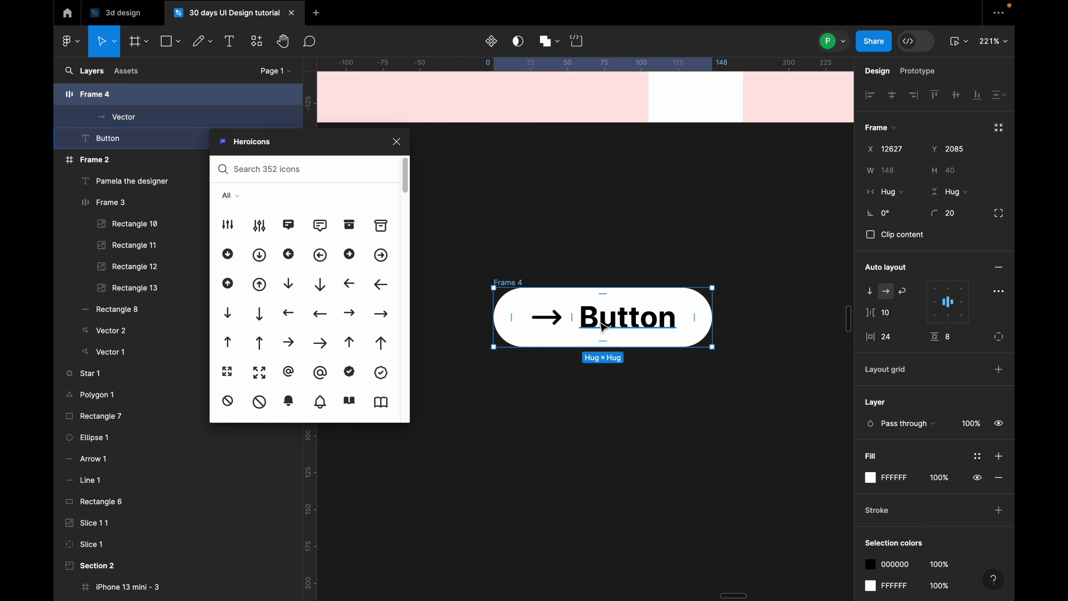
pyautogui.click(602, 323)
pyautogui.click(546, 318)
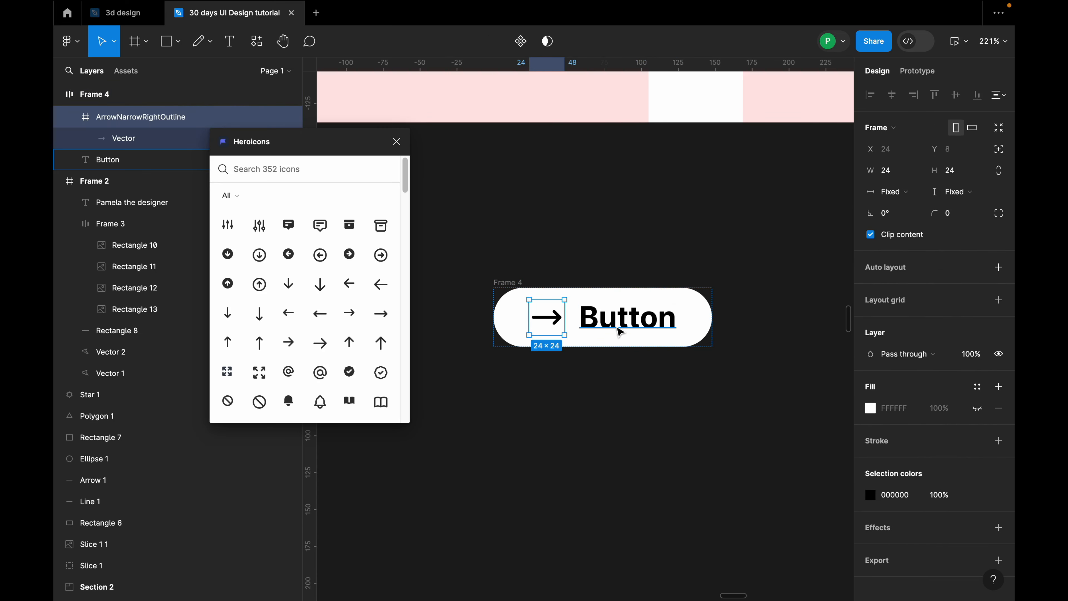
pyautogui.click(617, 331)
pyautogui.click(547, 319)
pyautogui.click(614, 330)
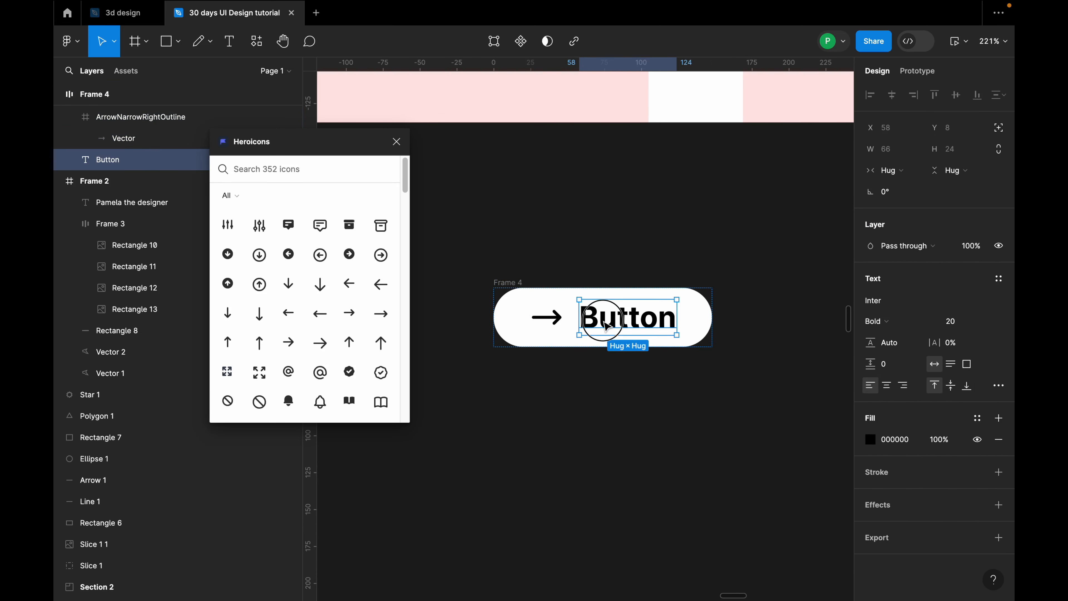
pyautogui.click(550, 328)
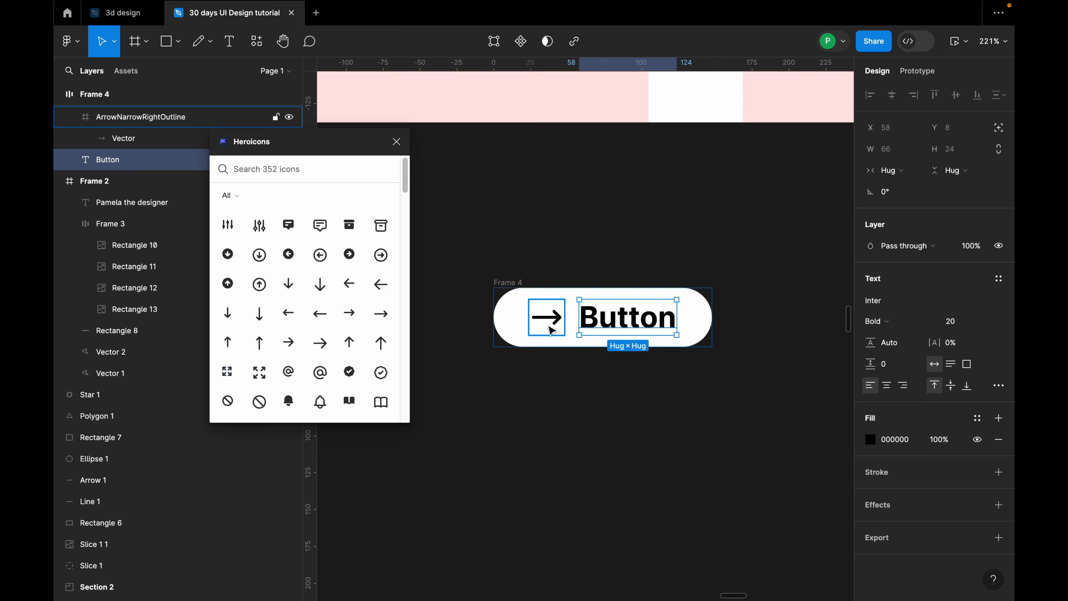
pyautogui.click(636, 330)
# Step: Set the horizontal gap between the arrow icon and the text in the button frame to 8
pyautogui.click(689, 336)
pyautogui.click(689, 336)
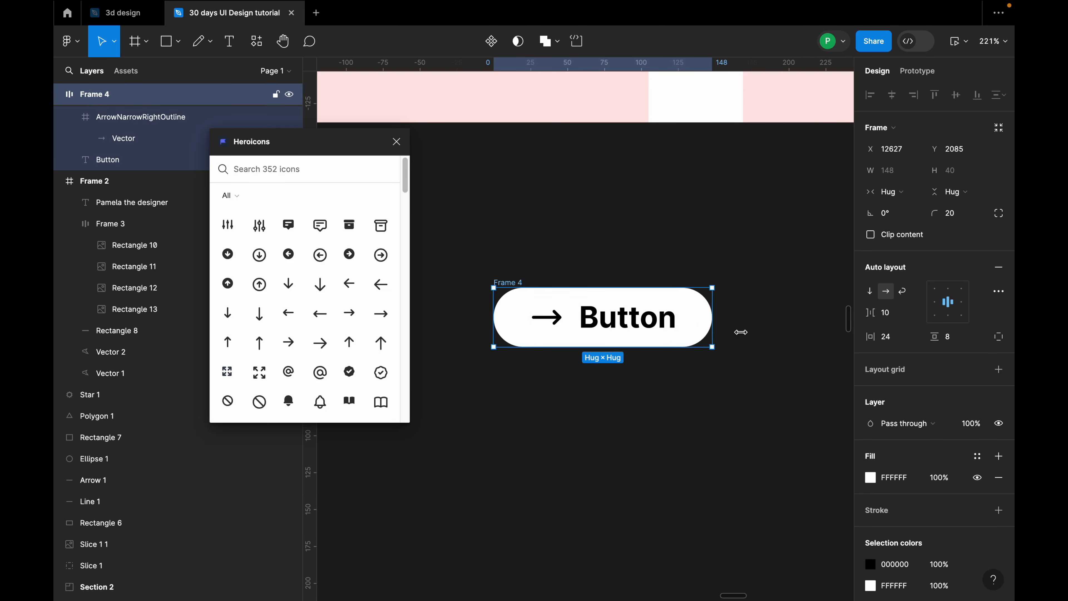
pyautogui.click(899, 318)
pyautogui.write('8')
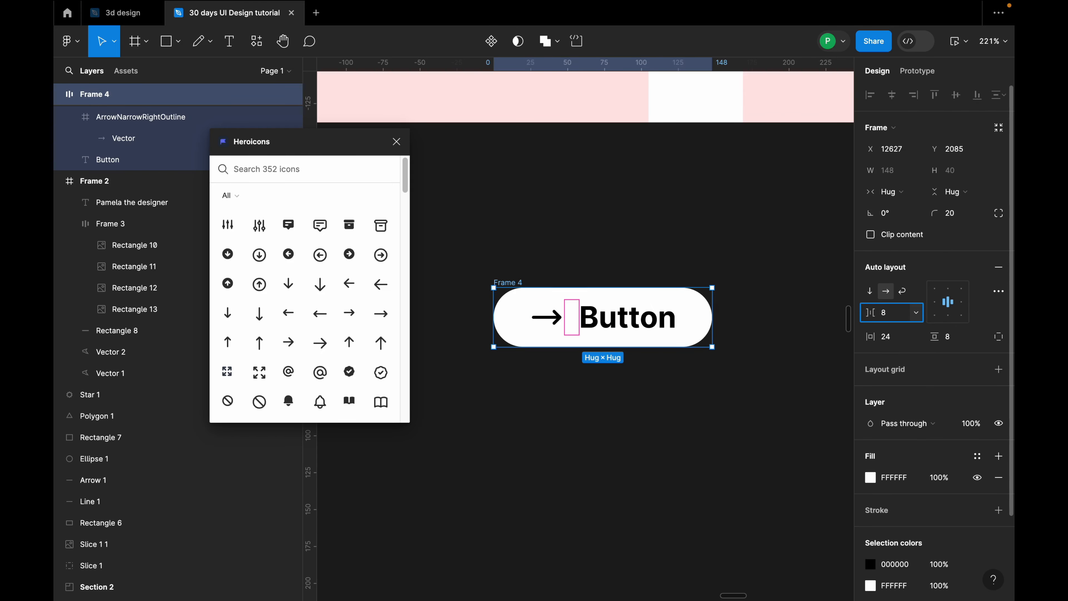
pyautogui.press('Return')
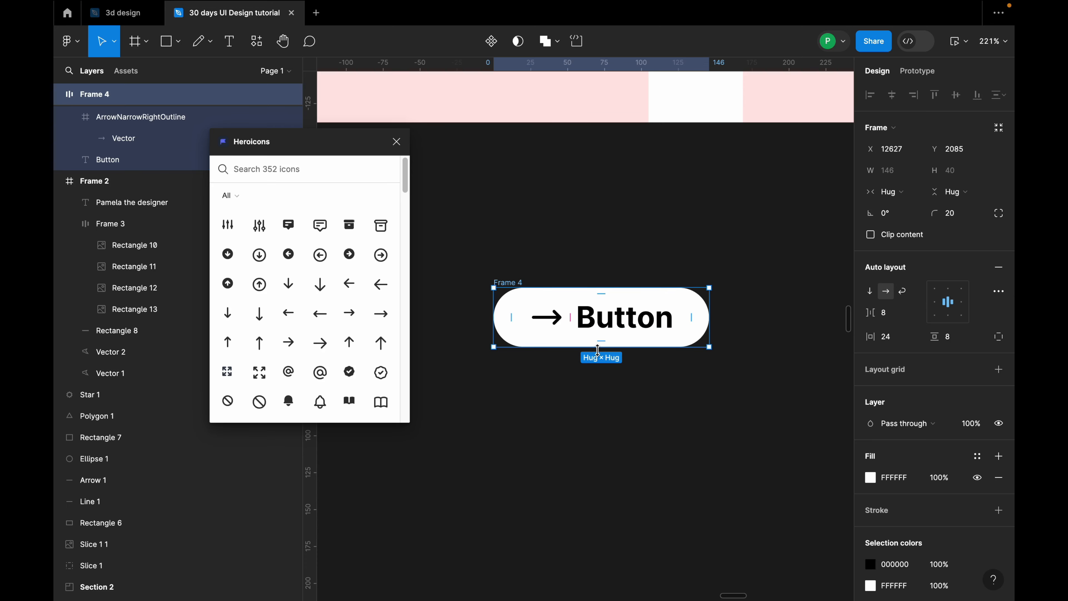
# Step: Reorder the arrow icon to follow the "Button" text and shift the button frame to about X 12628, Y 2063
pyautogui.moveTo(547, 317); pyautogui.dragTo(673, 333)
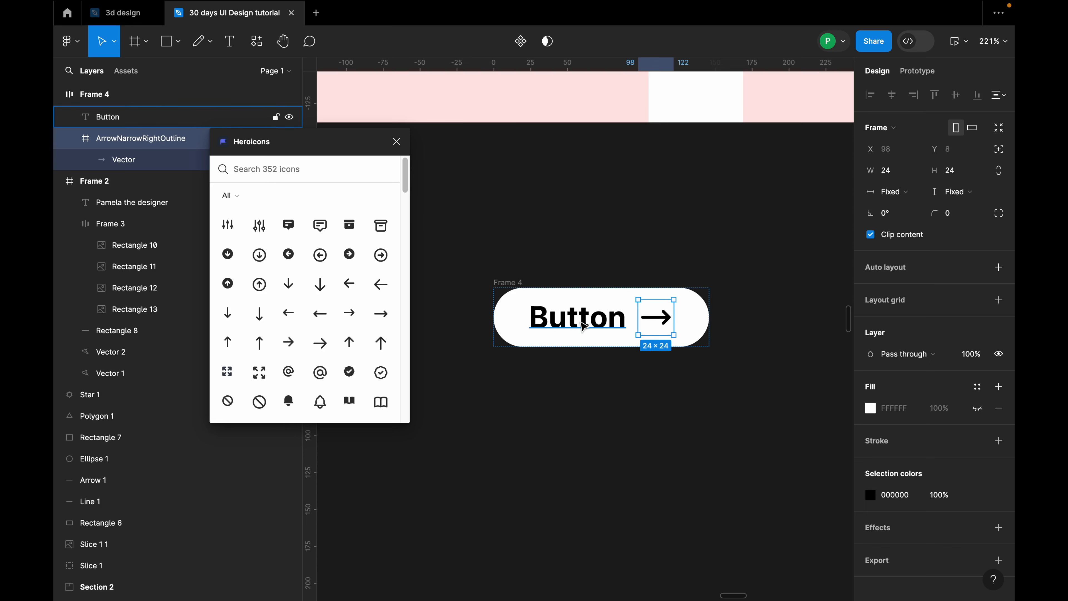
pyautogui.click(516, 290)
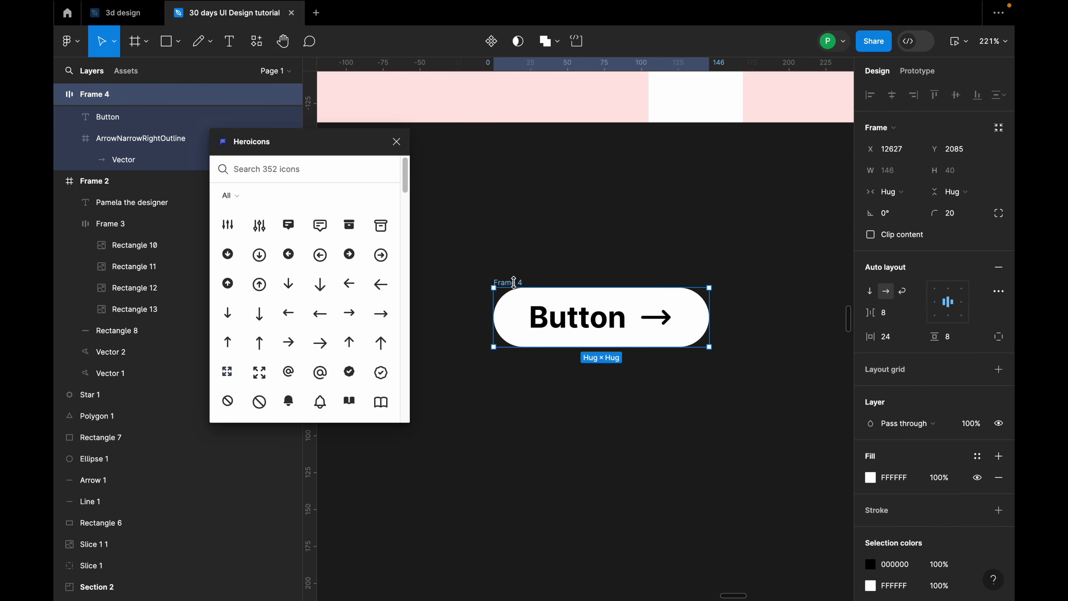
pyautogui.moveTo(626, 327)
pyautogui.mouseDown()
pyautogui.moveTo(630, 343)
pyautogui.moveTo(625, 321)
pyautogui.mouseUp()
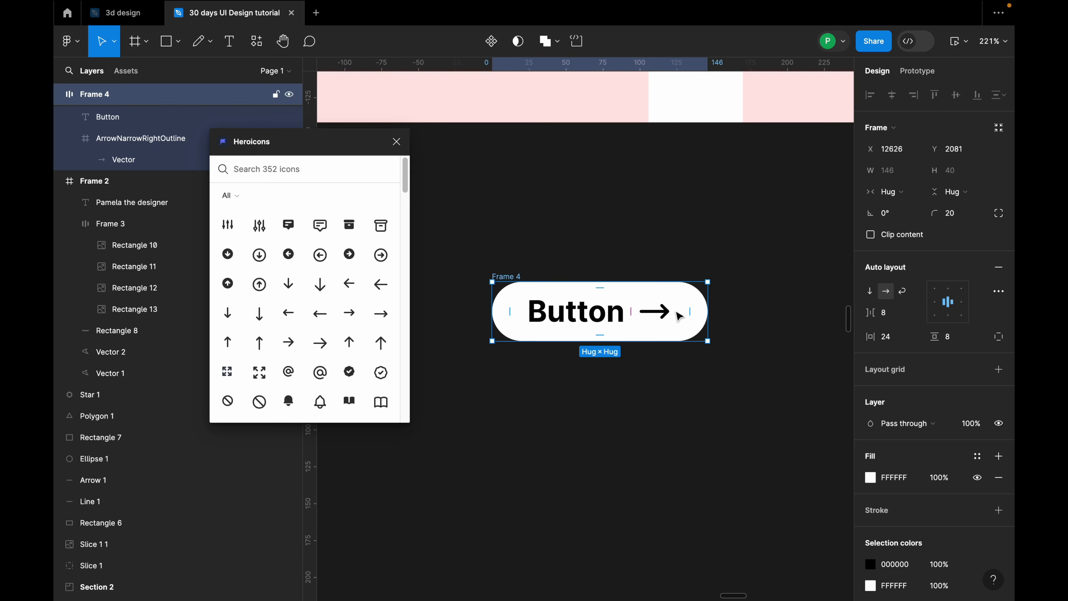
pyautogui.click(666, 316)
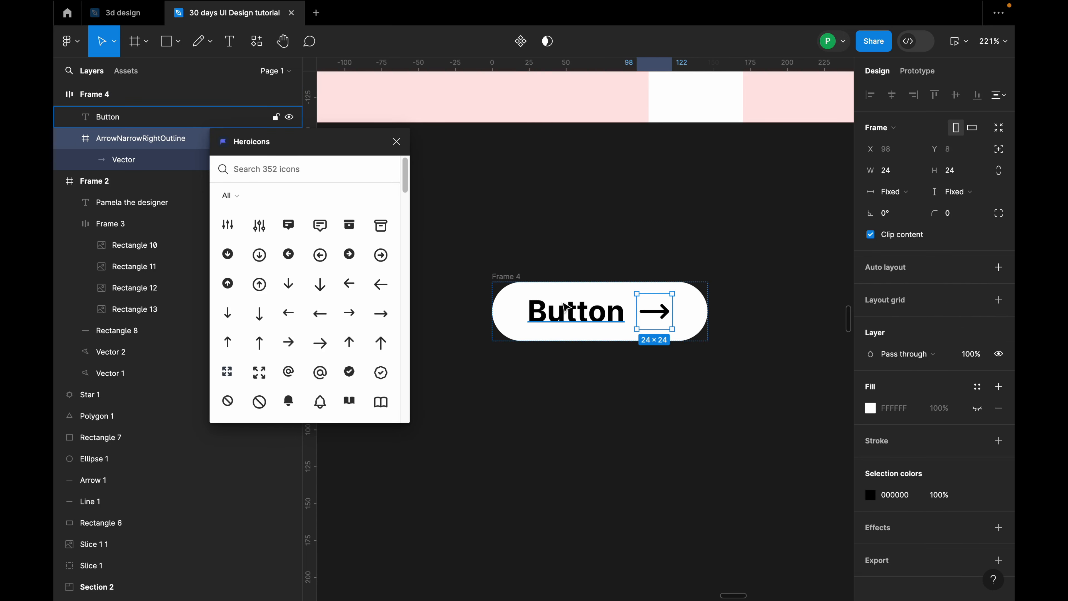
pyautogui.click(516, 277)
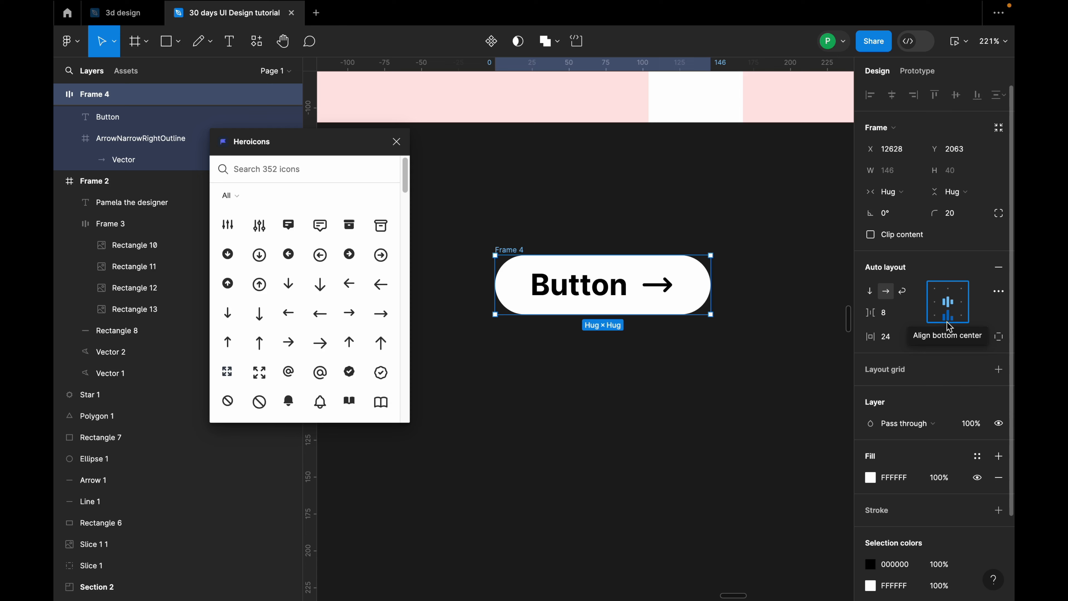
# Step: Add a black (000000) inside stroke of weight 1 to the button frame and close the Heroicons plugin
pyautogui.scroll(-3, 924, 510)
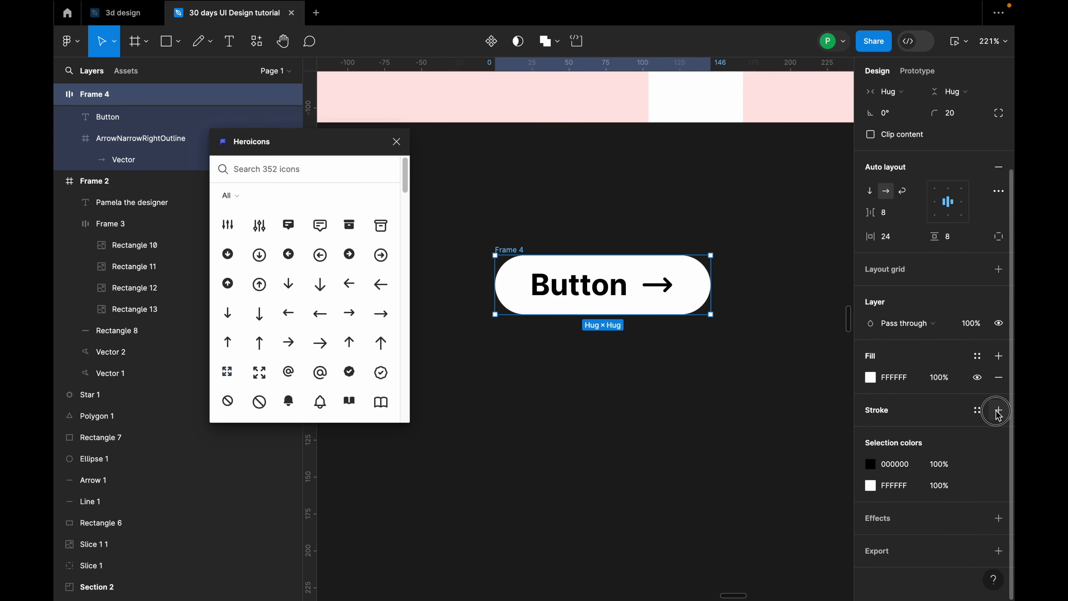
pyautogui.click(999, 414)
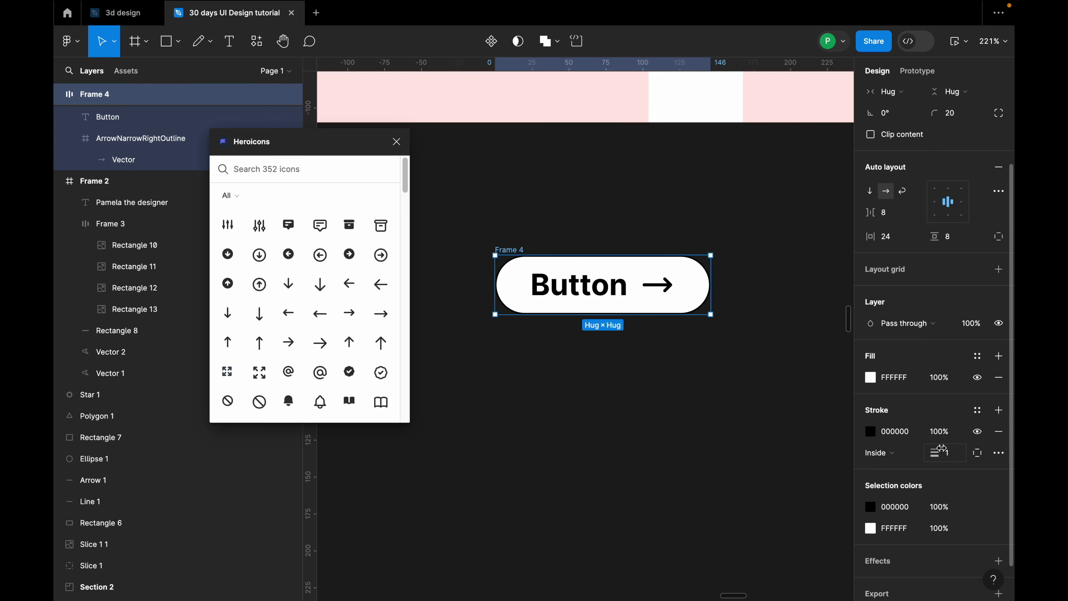
pyautogui.scroll(5, 491, 278)
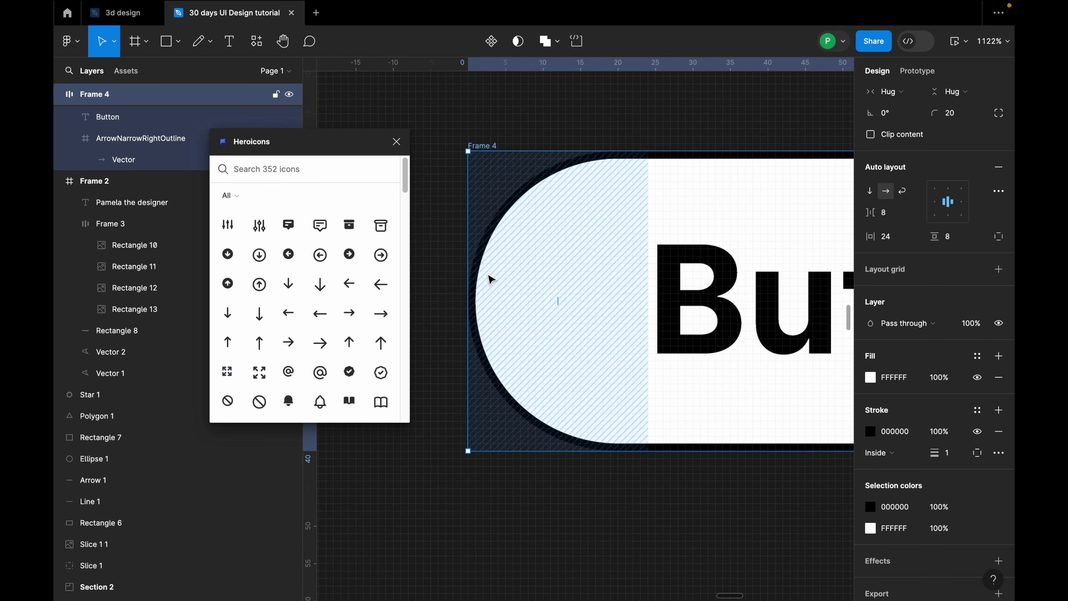
pyautogui.scroll(3, 491, 261)
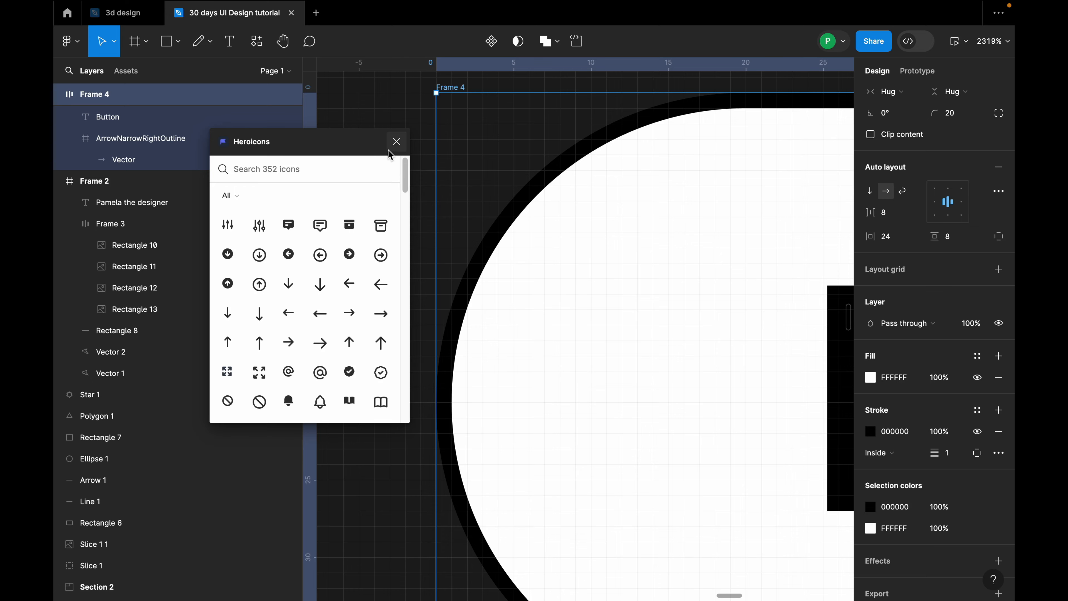
pyautogui.click(397, 142)
pyautogui.scroll(-7, 495, 237)
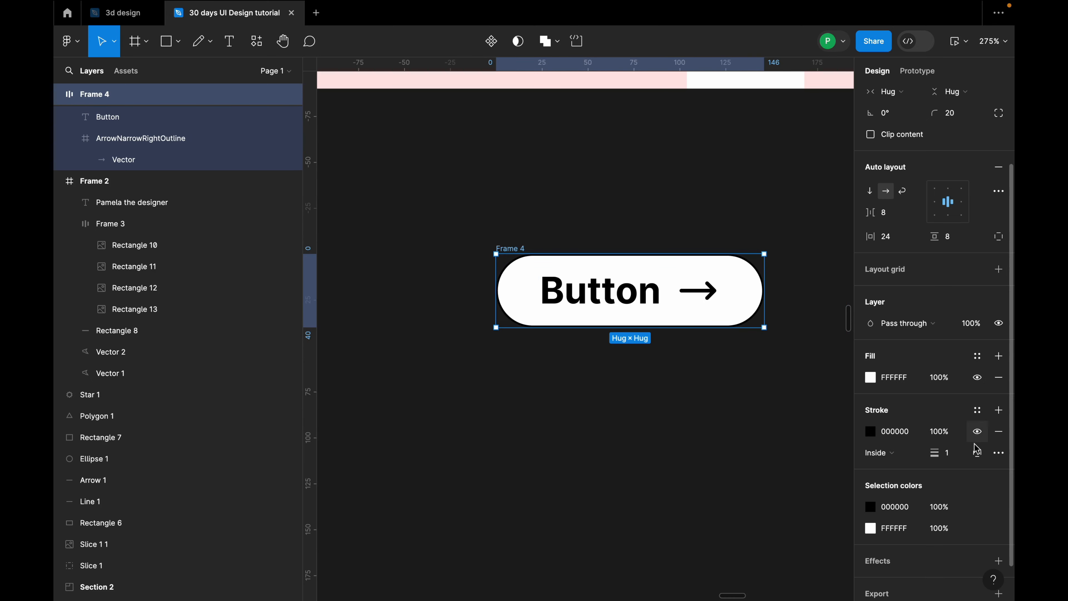
# Step: Try stroke weights of 10 and 4 on the button frame
pyautogui.click(946, 453)
pyautogui.write('10')
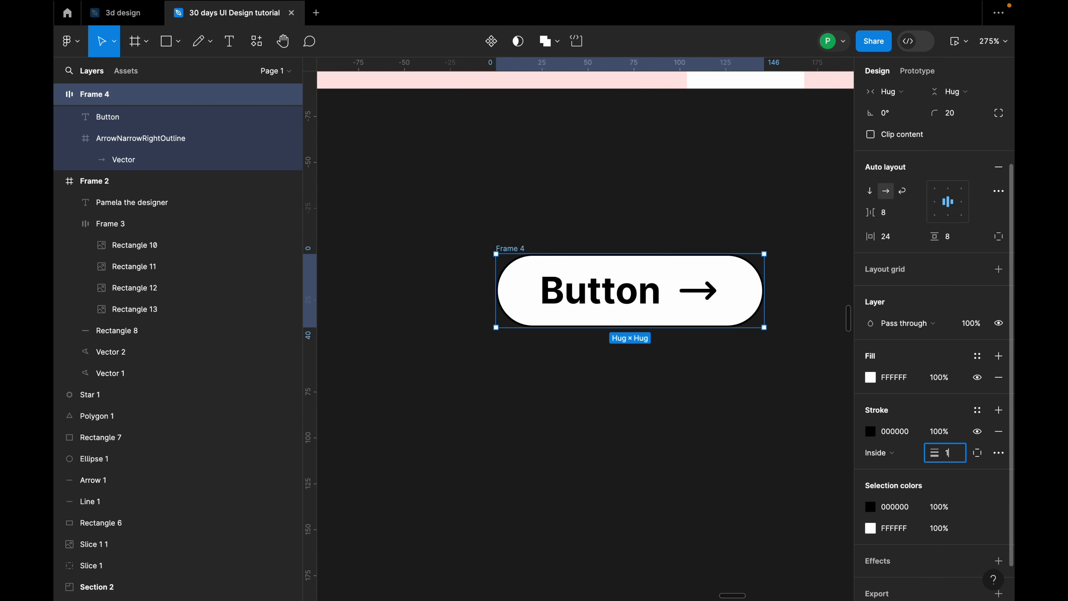
pyautogui.press('Return')
pyautogui.scroll(3, 704, 327)
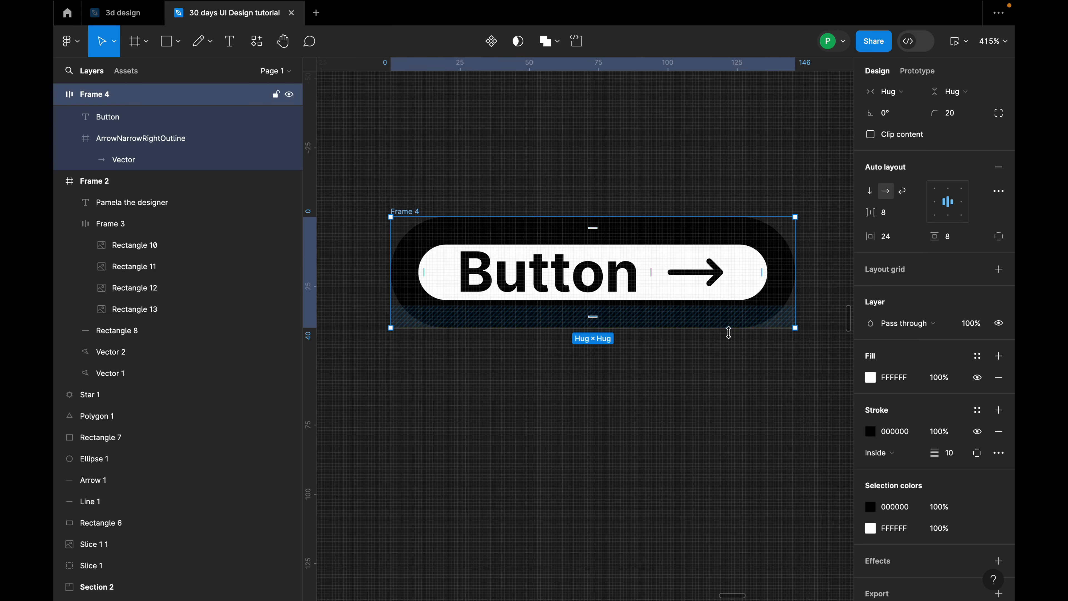
pyautogui.click(962, 460)
pyautogui.write('4')
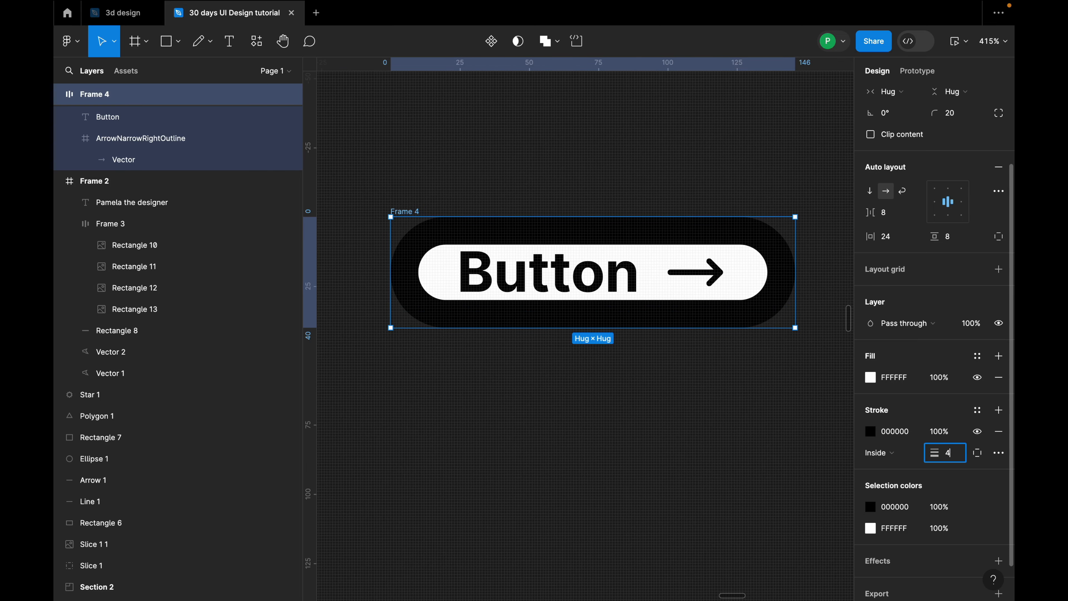
pyautogui.press('Return')
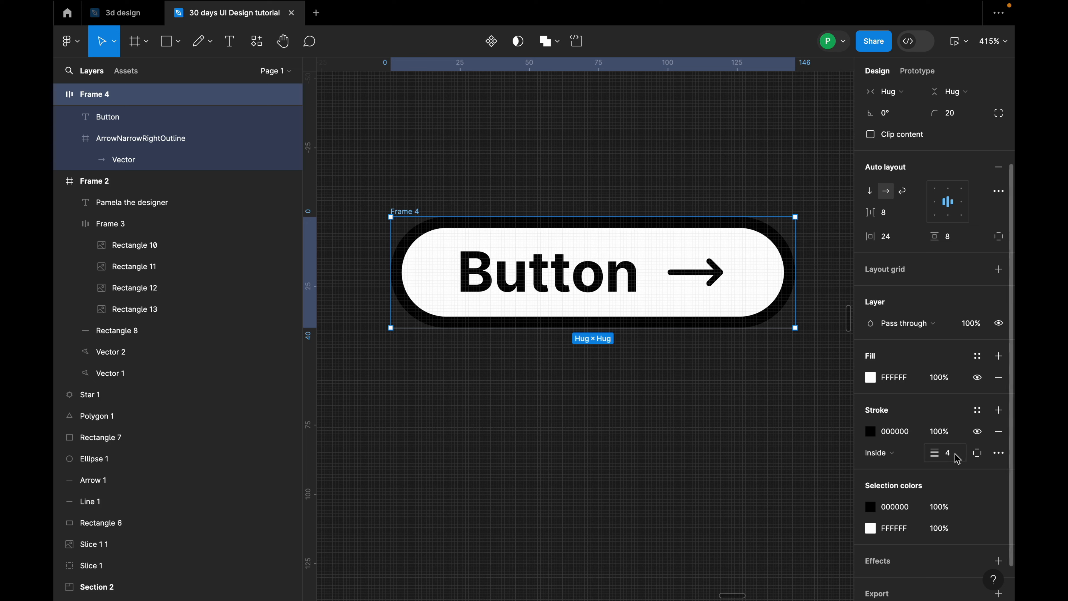
pyautogui.moveTo(694, 279); pyautogui.dragTo(694, 296)
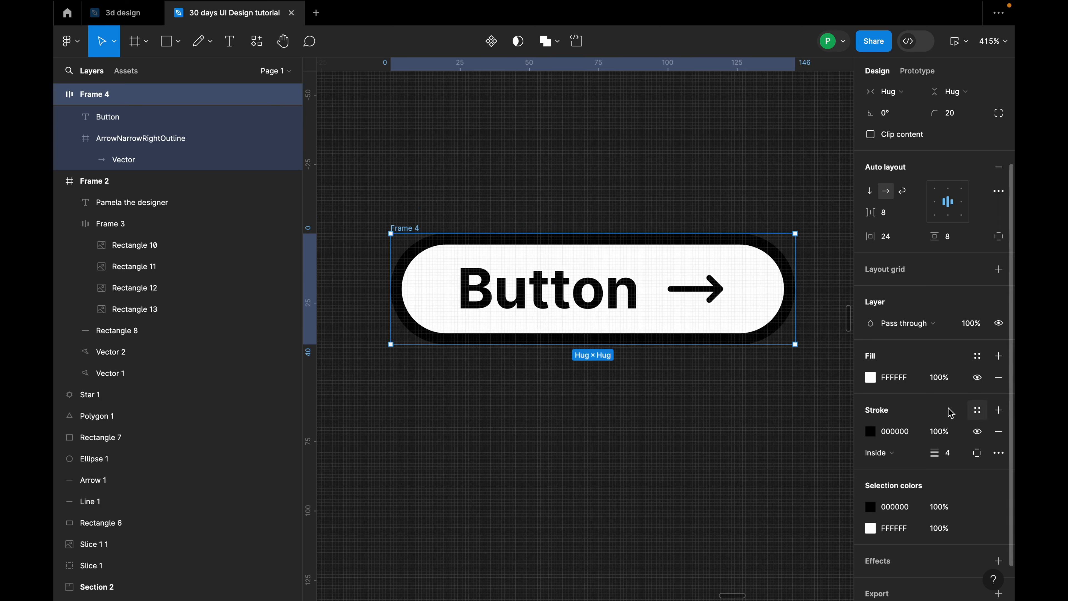
# Step: Set the button frame's stroke weight to 1
pyautogui.click(954, 454)
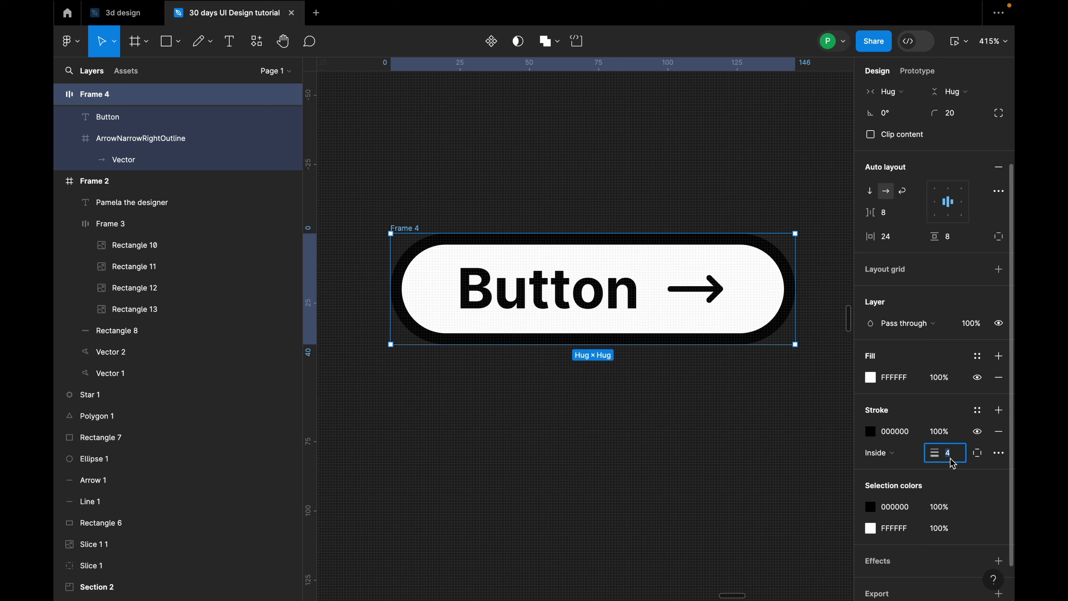
pyautogui.write('1')
pyautogui.press('Return')
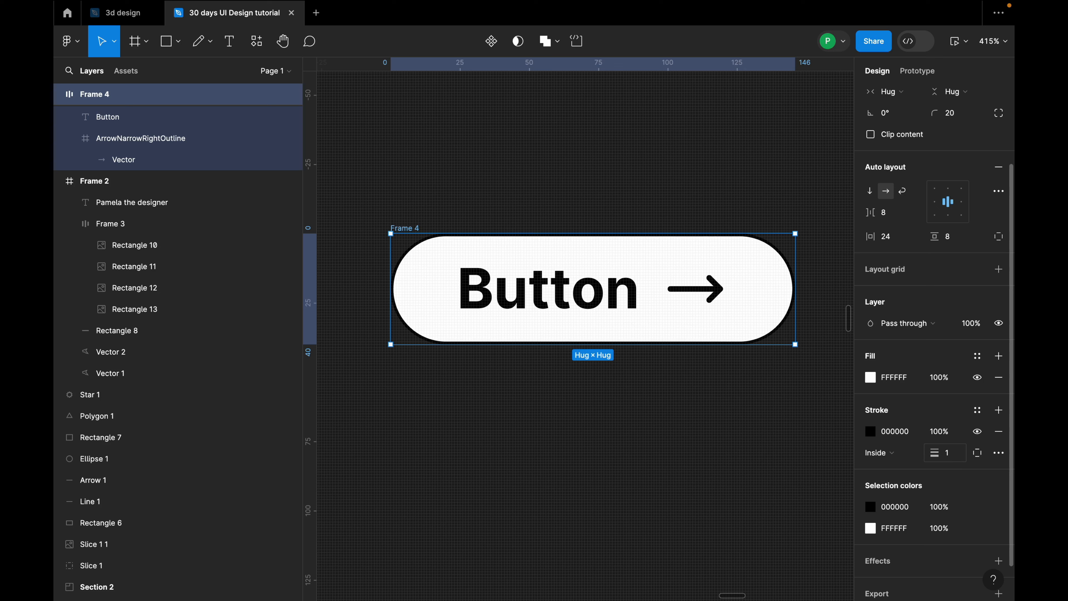
# Step: Limit the button frame's stroke to its top side only
pyautogui.click(977, 453)
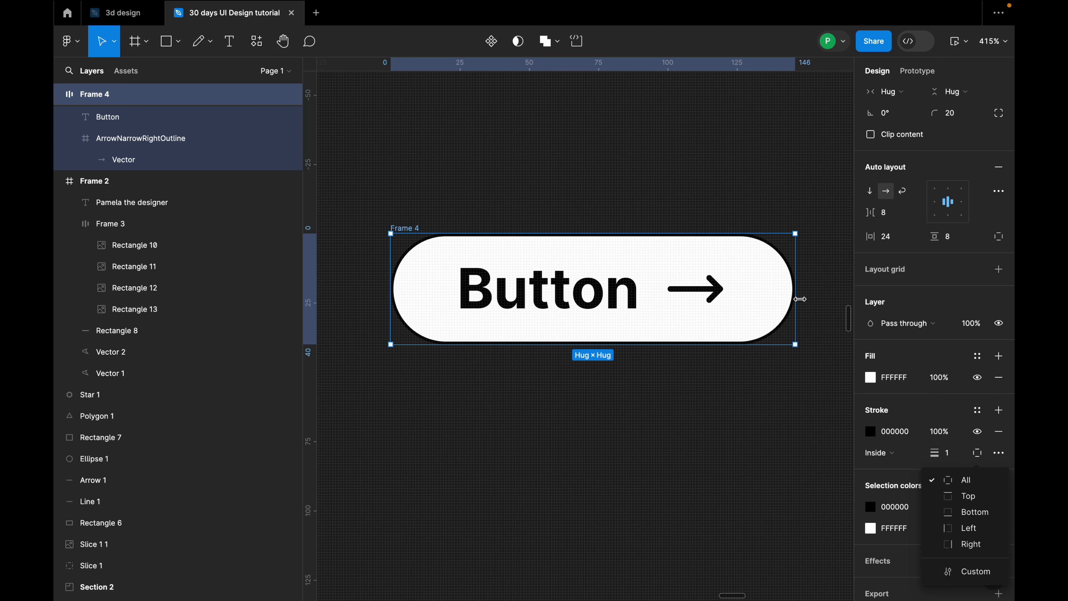
pyautogui.click(981, 493)
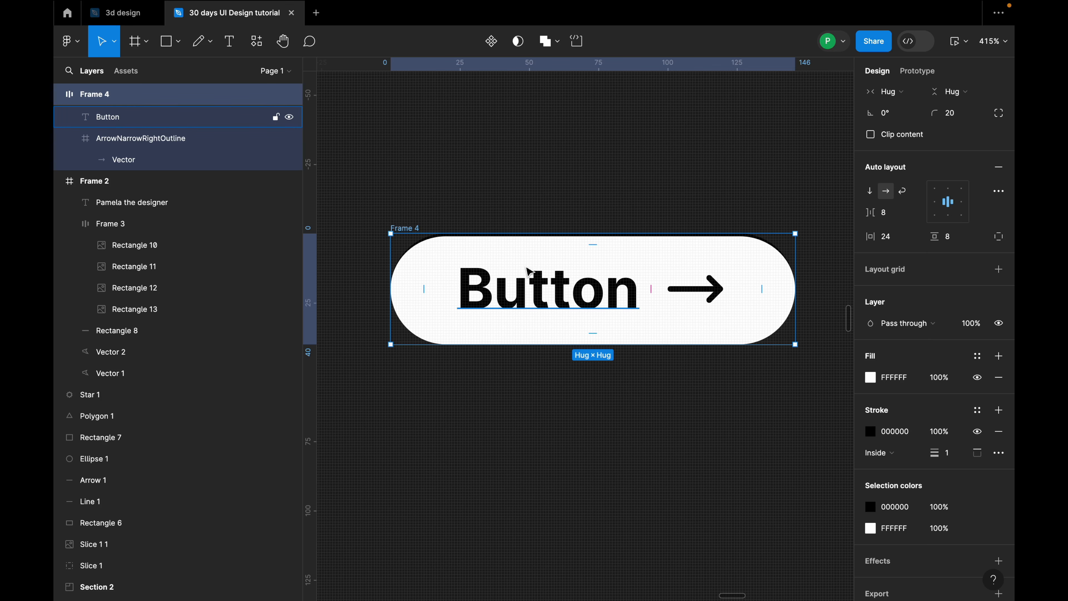
pyautogui.scroll(5, 487, 269)
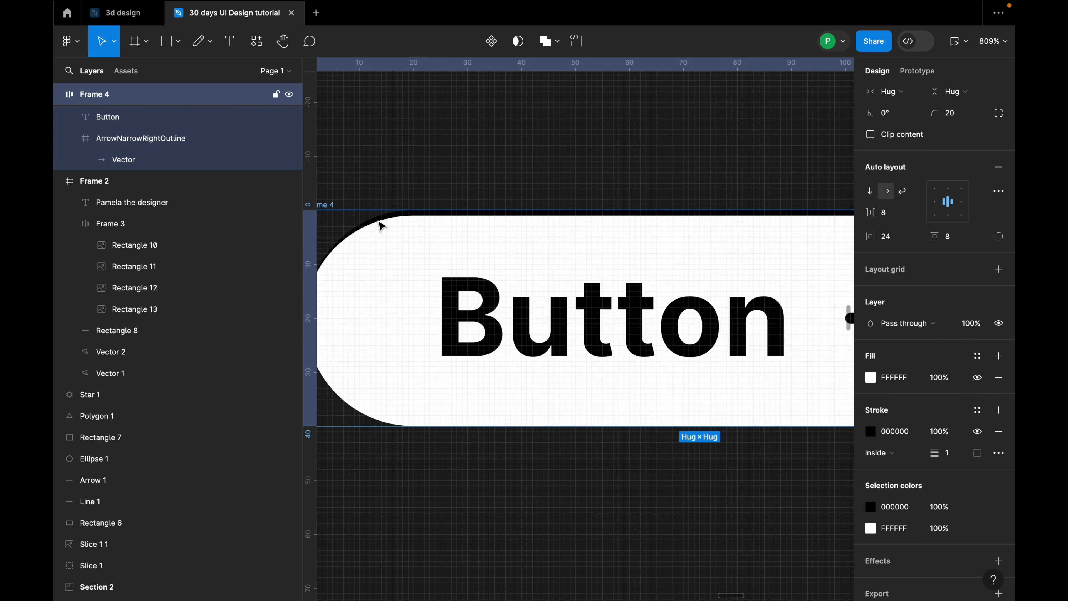
pyautogui.scroll(7, 369, 222)
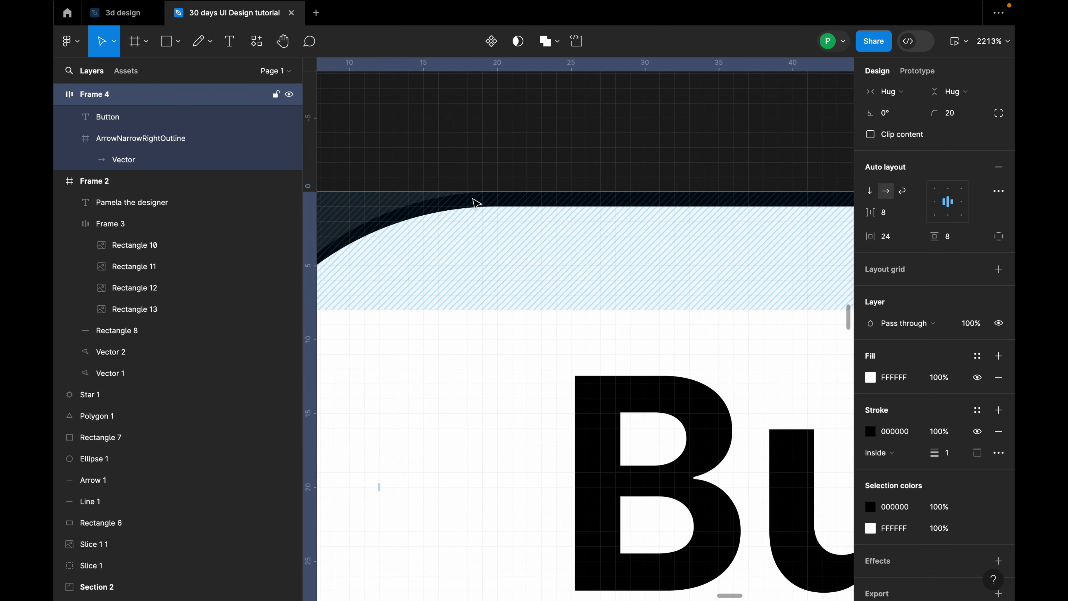
pyautogui.scroll(-5, 680, 281)
pyautogui.scroll(-2, 680, 281)
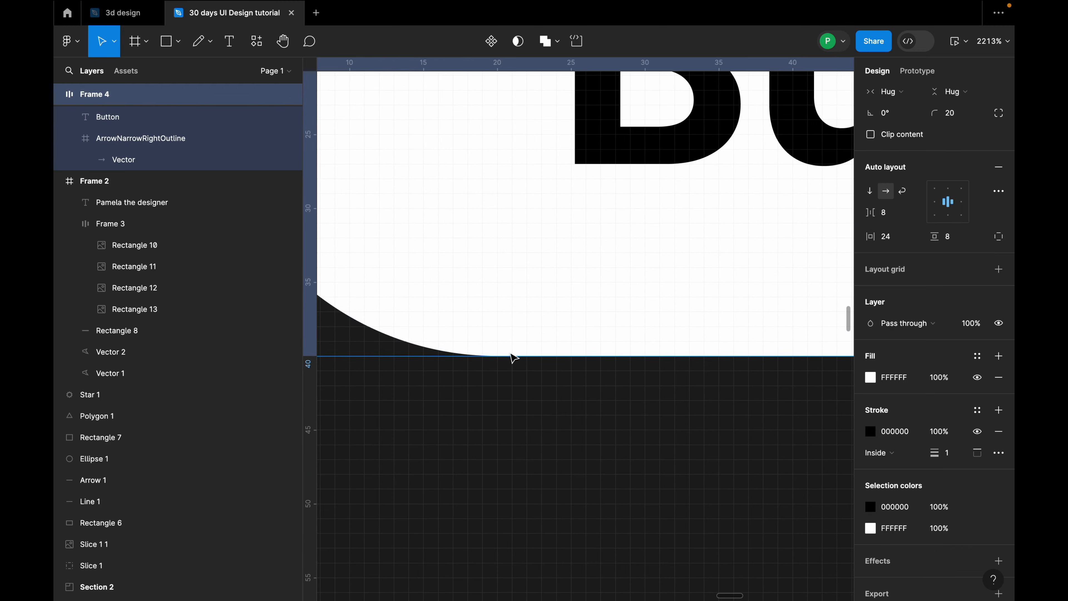
pyautogui.scroll(-10, 478, 327)
# Step: Apply the button frame's stroke to its right side only
pyautogui.click(980, 452)
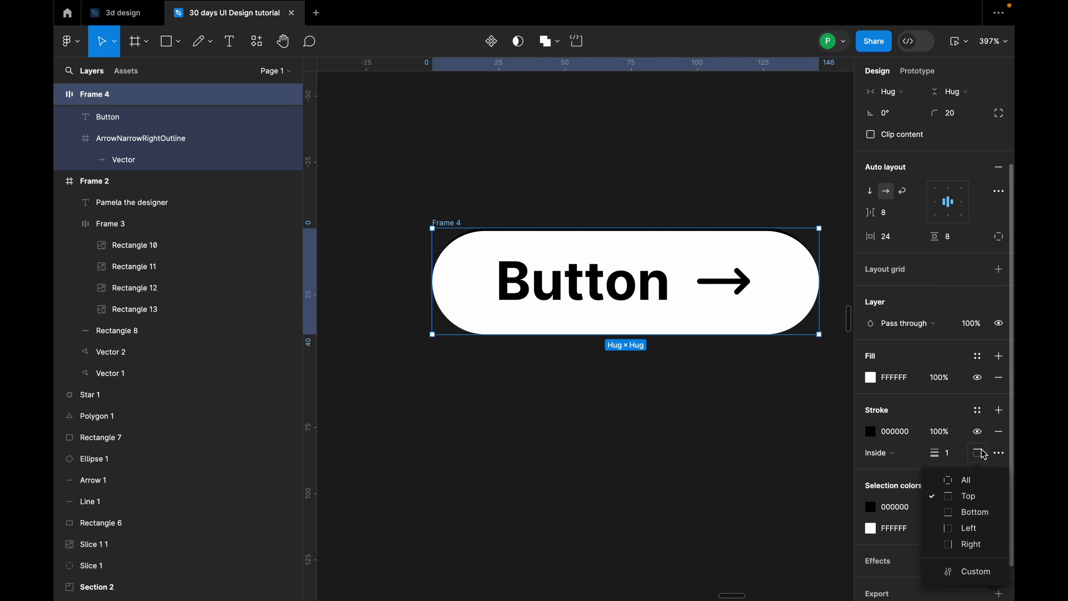
pyautogui.click(986, 544)
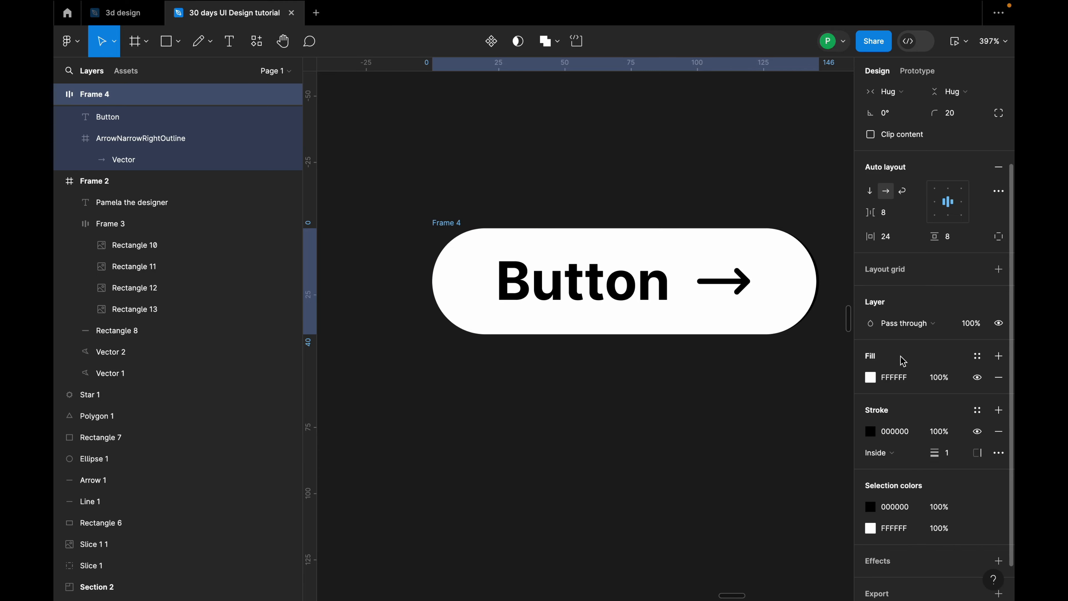
pyautogui.scroll(10, 820, 277)
pyautogui.scroll(-10, 806, 303)
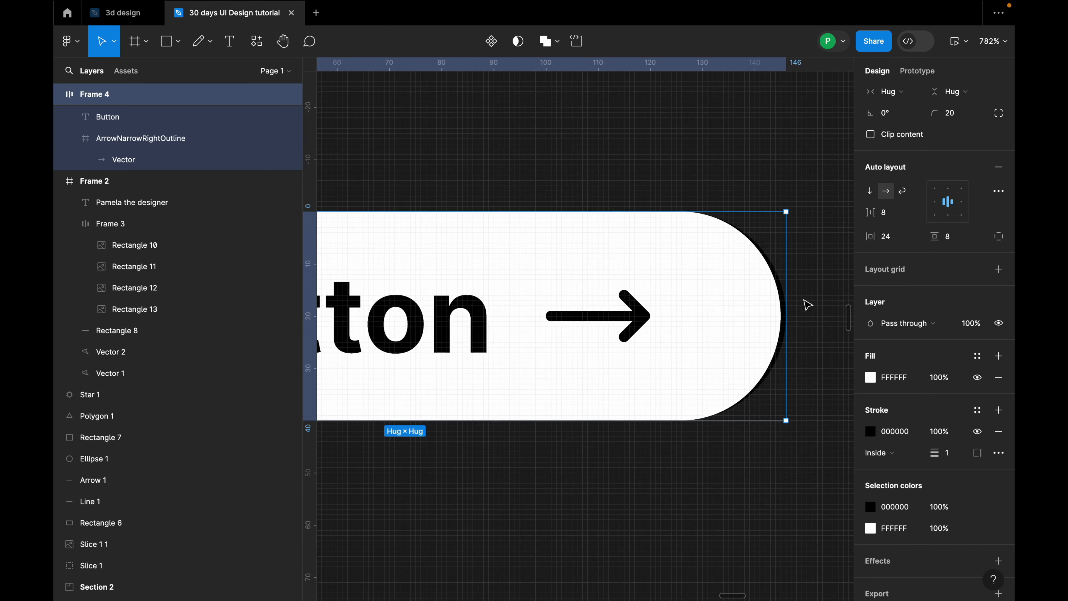
pyautogui.scroll(6, 567, 261)
pyautogui.scroll(-6, 631, 259)
pyautogui.scroll(-3, 563, 282)
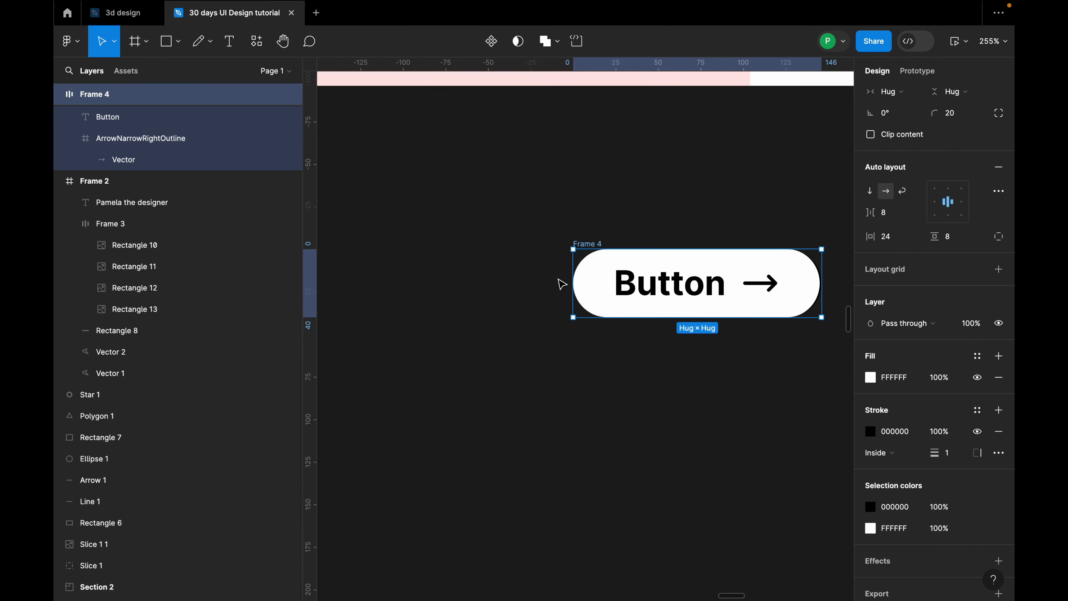
pyautogui.scroll(6, 594, 291)
pyautogui.scroll(-8, 589, 282)
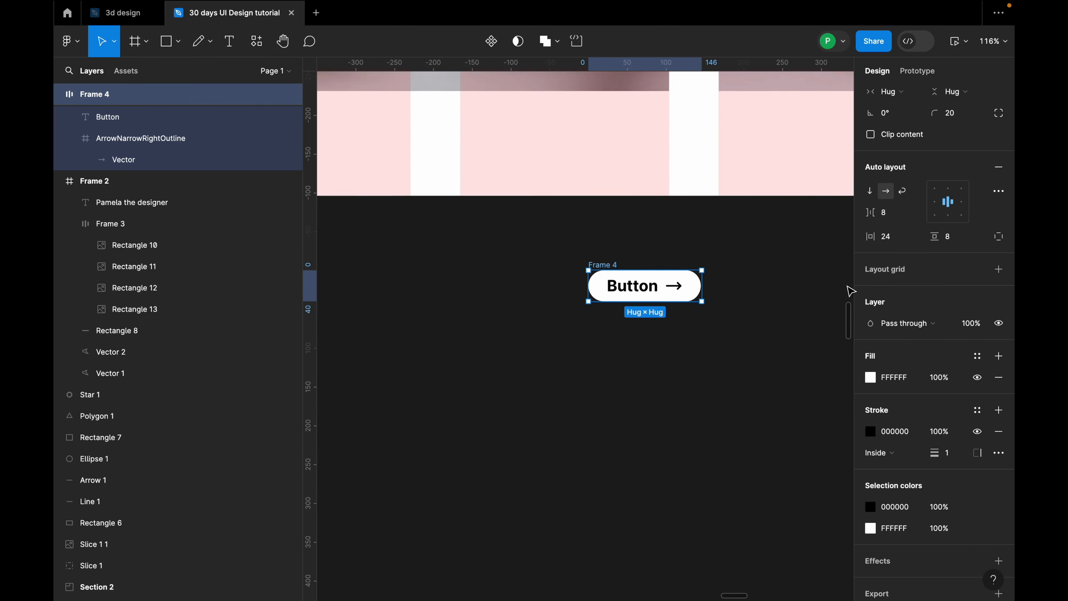
# Step: Change the button frame's stroke color to pure red (FF0000)
pyautogui.scroll(4, 757, 291)
pyautogui.click(870, 431)
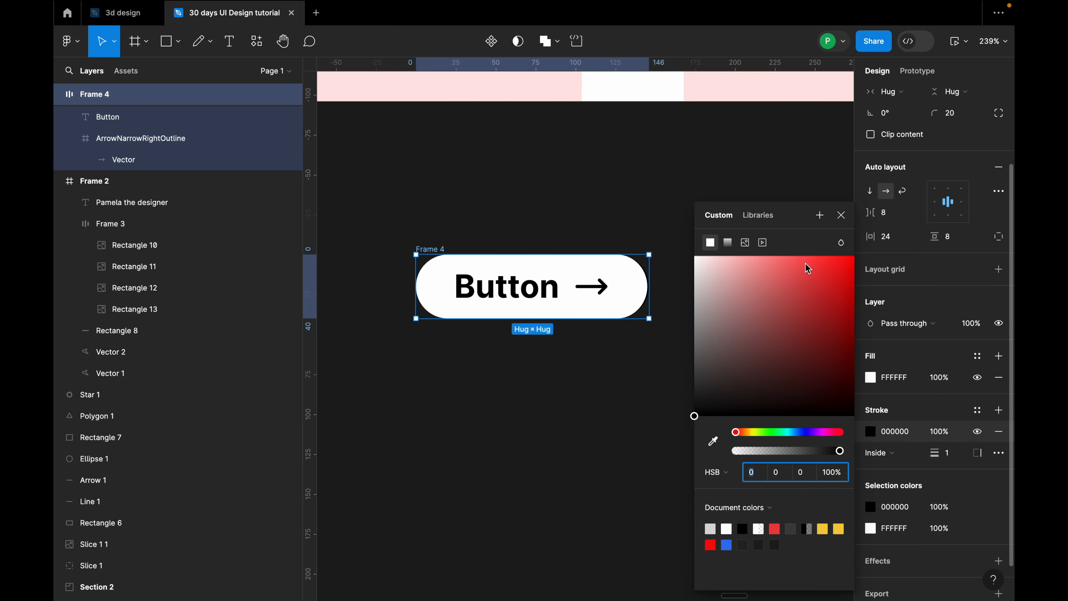
pyautogui.moveTo(807, 270); pyautogui.dragTo(870, 253)
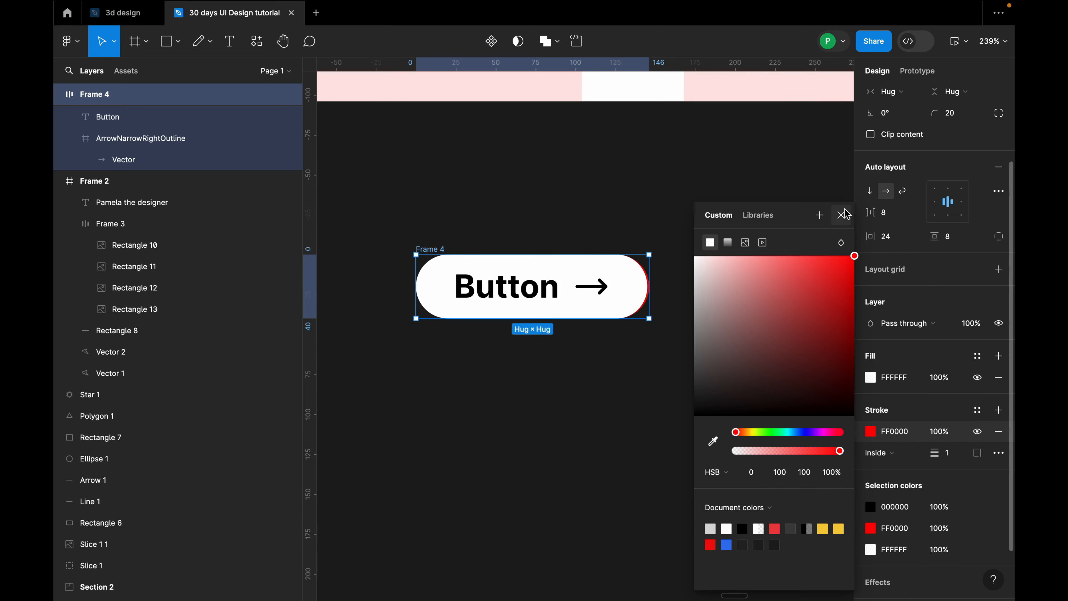
pyautogui.click(841, 215)
# Step: Position the button frame's red stroke outside the frame edge
pyautogui.scroll(10, 642, 280)
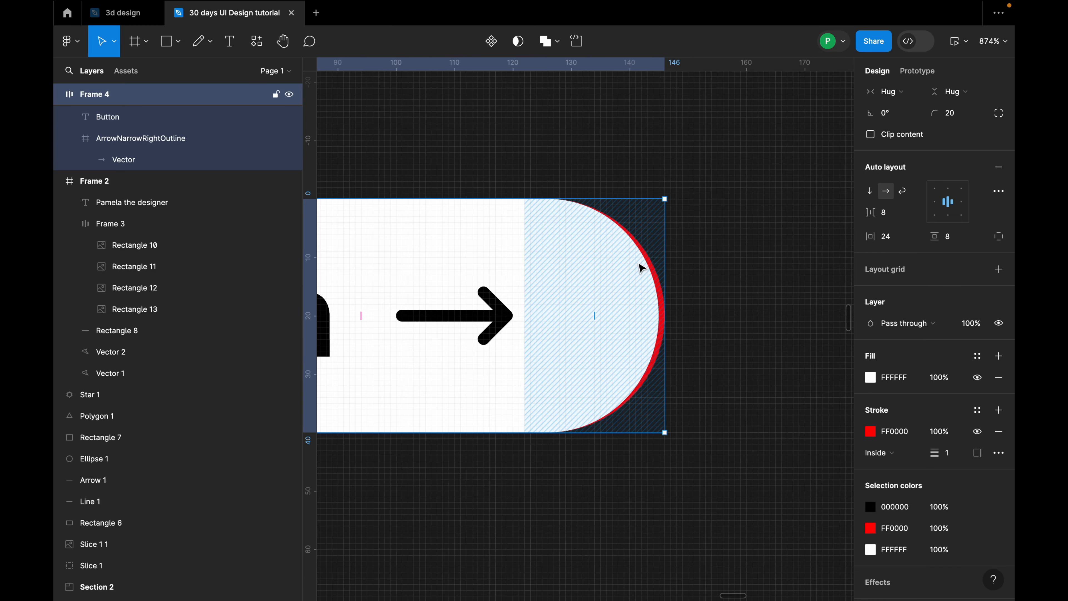
pyautogui.click(894, 455)
pyautogui.click(894, 470)
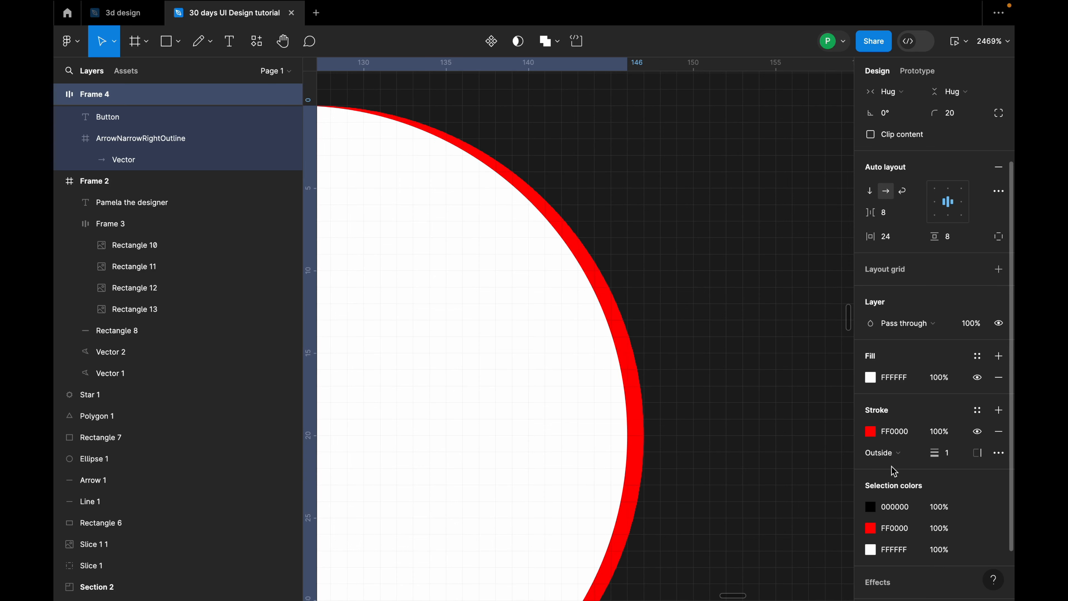
# Step: Center the red stroke on the button frame's edge
pyautogui.click(885, 453)
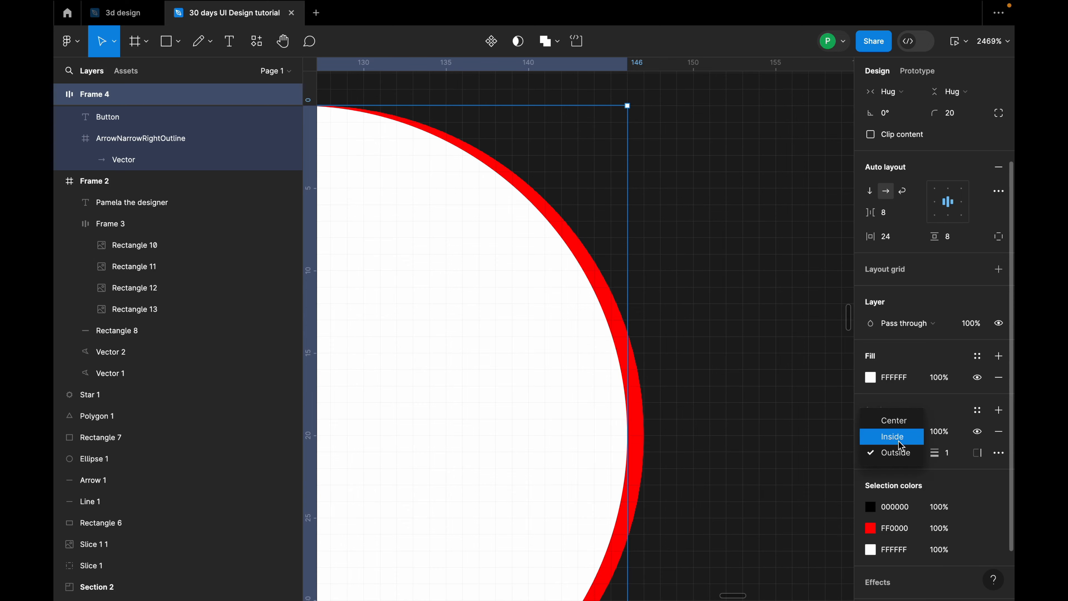
pyautogui.click(897, 423)
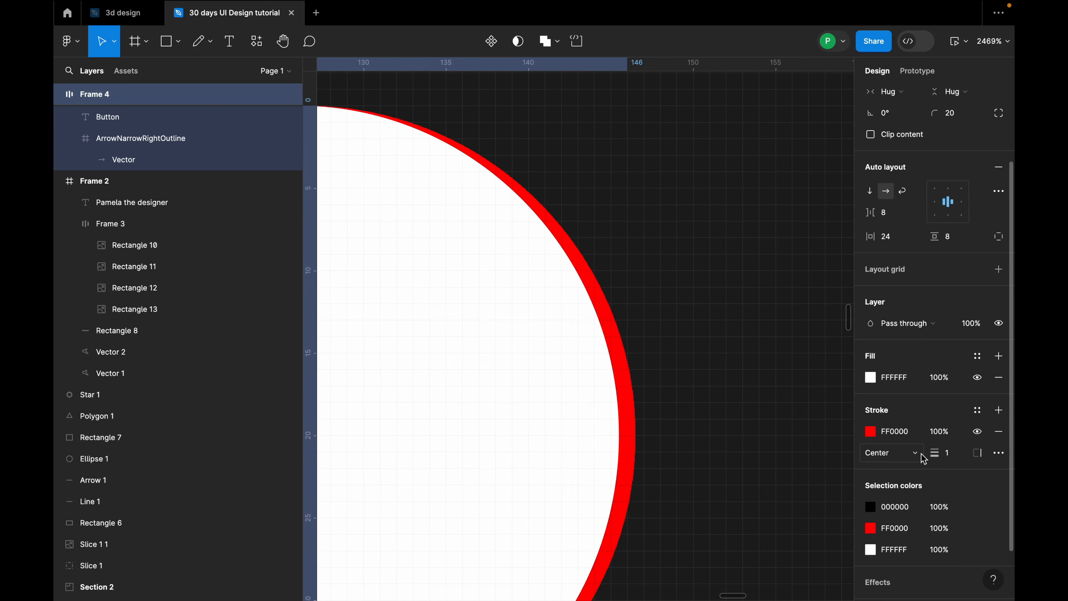
pyautogui.scroll(-6, 770, 362)
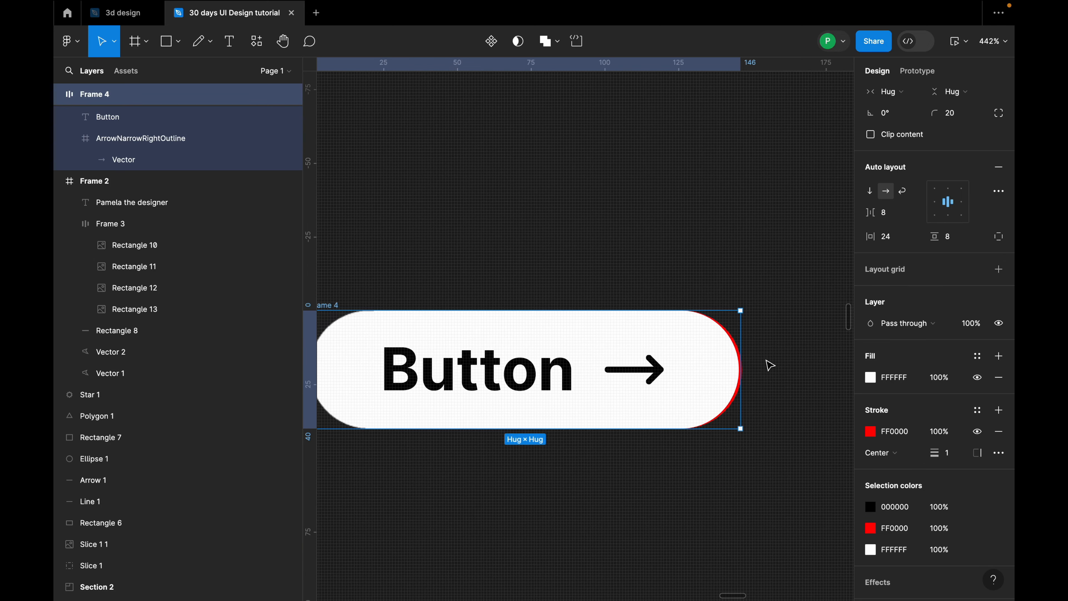
pyautogui.scroll(-2, 769, 365)
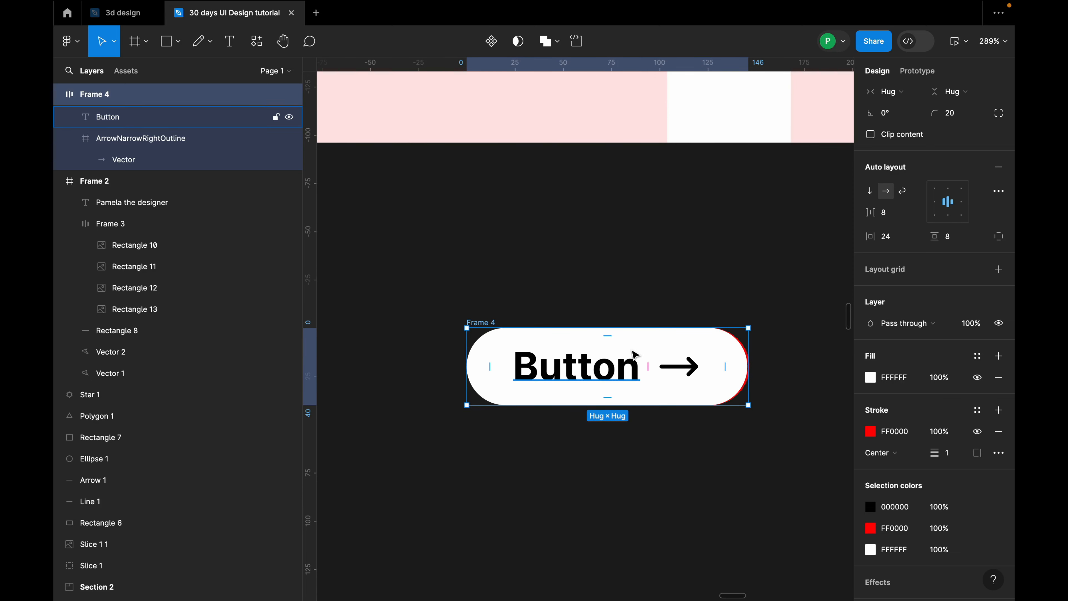
pyautogui.scroll(-3, 635, 355)
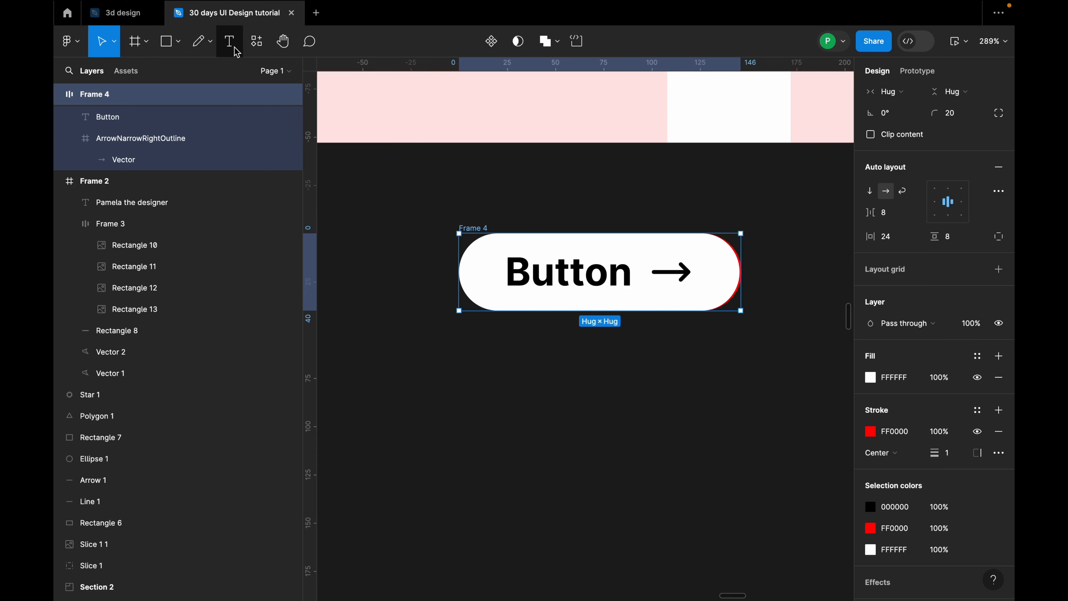
# Step: Look through the available components, plugins and widgets, clearing the leftover "pexels" search
pyautogui.click(255, 44)
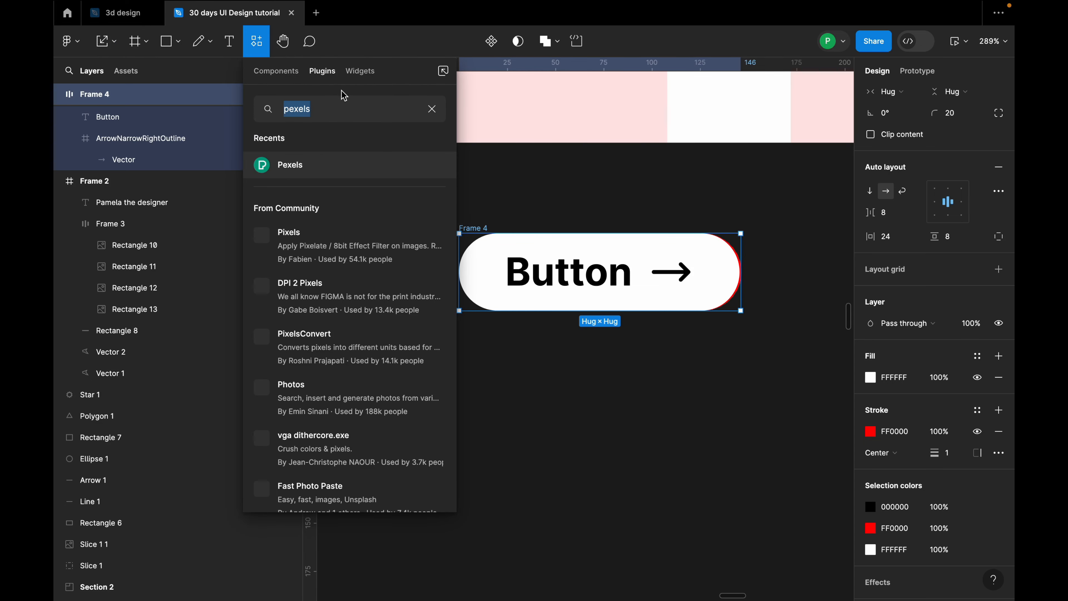
pyautogui.click(290, 81)
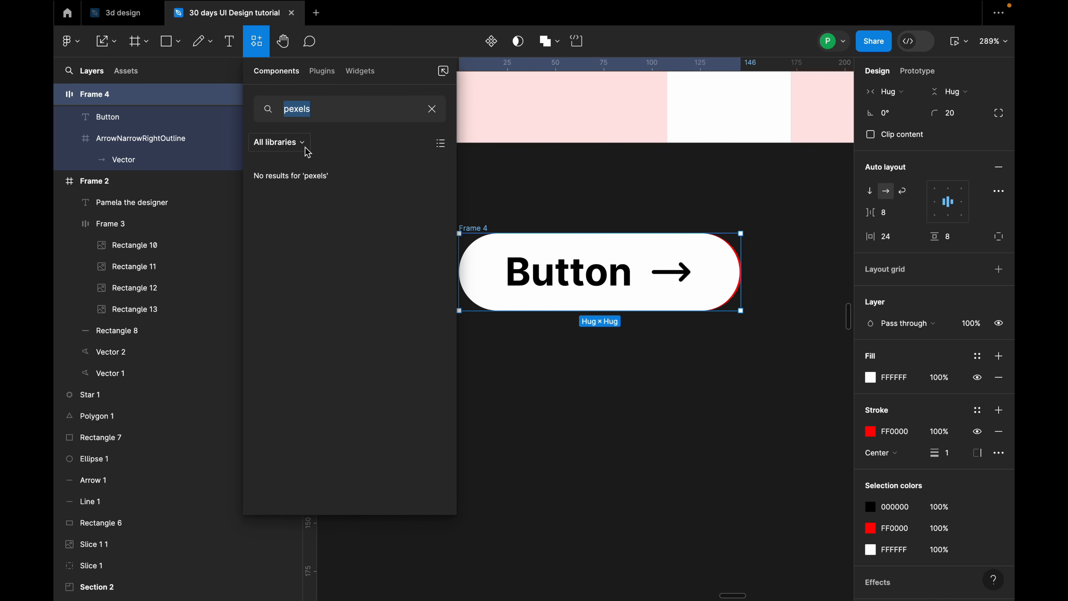
pyautogui.press('BackSpace')
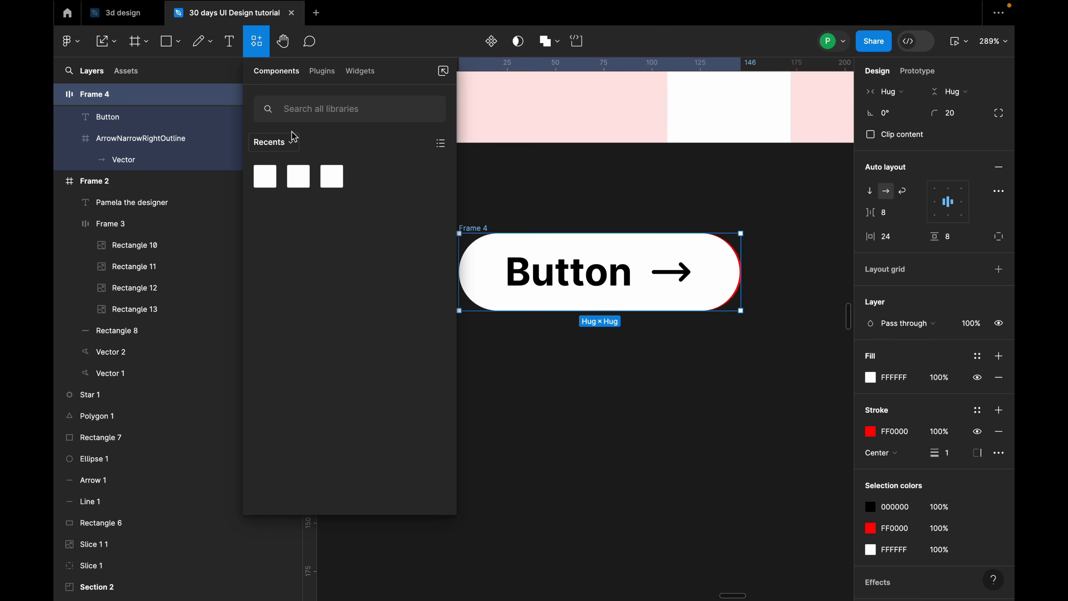
pyautogui.click(330, 75)
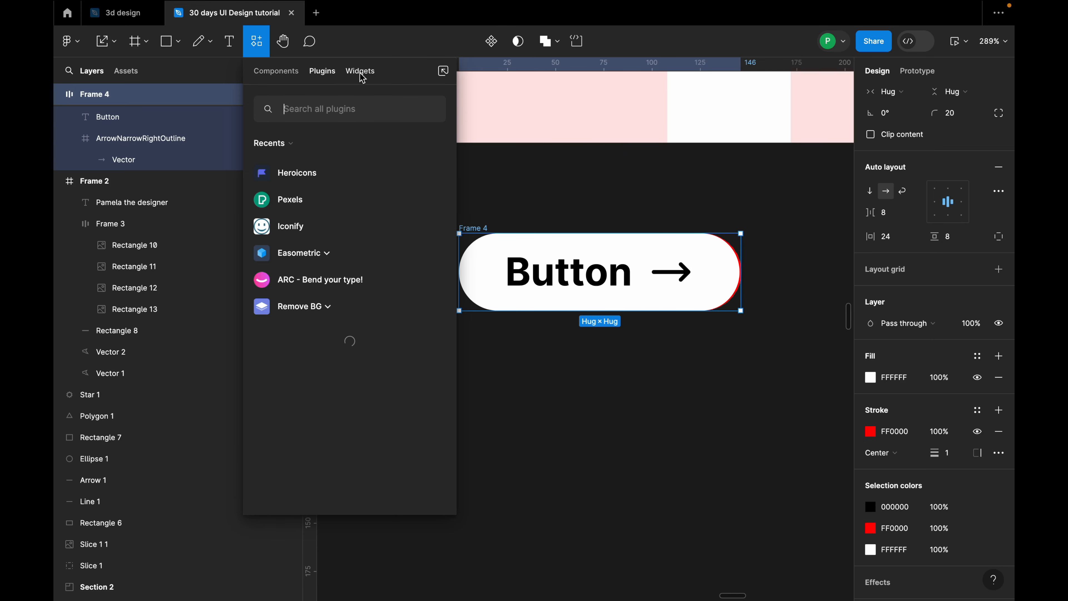
pyautogui.click(361, 75)
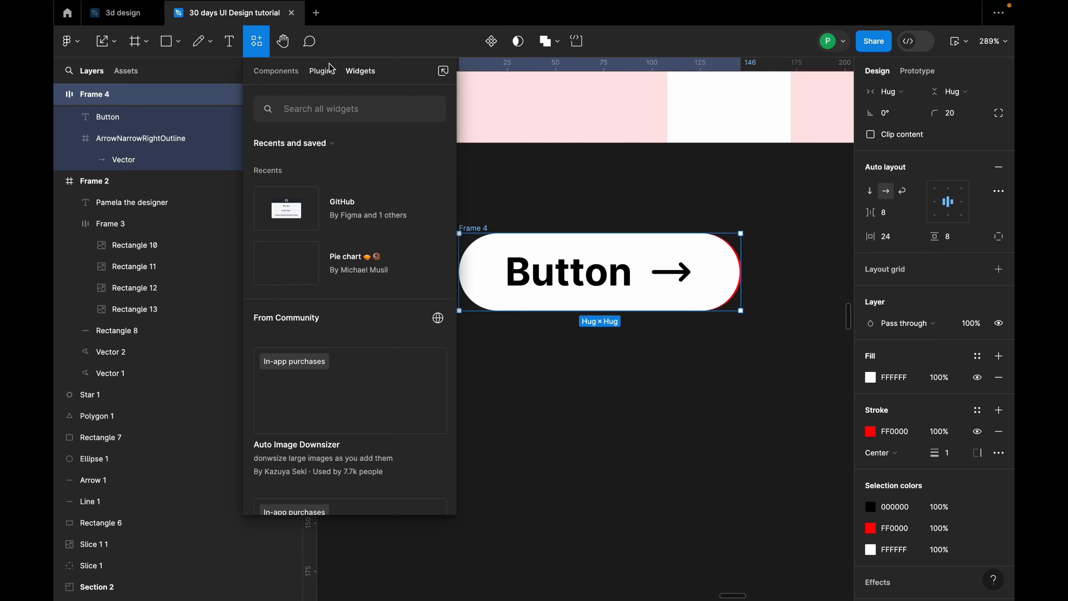
# Step: Move around the canvas with the Hand tool to view the photo row together with the button below it
pyautogui.click(286, 48)
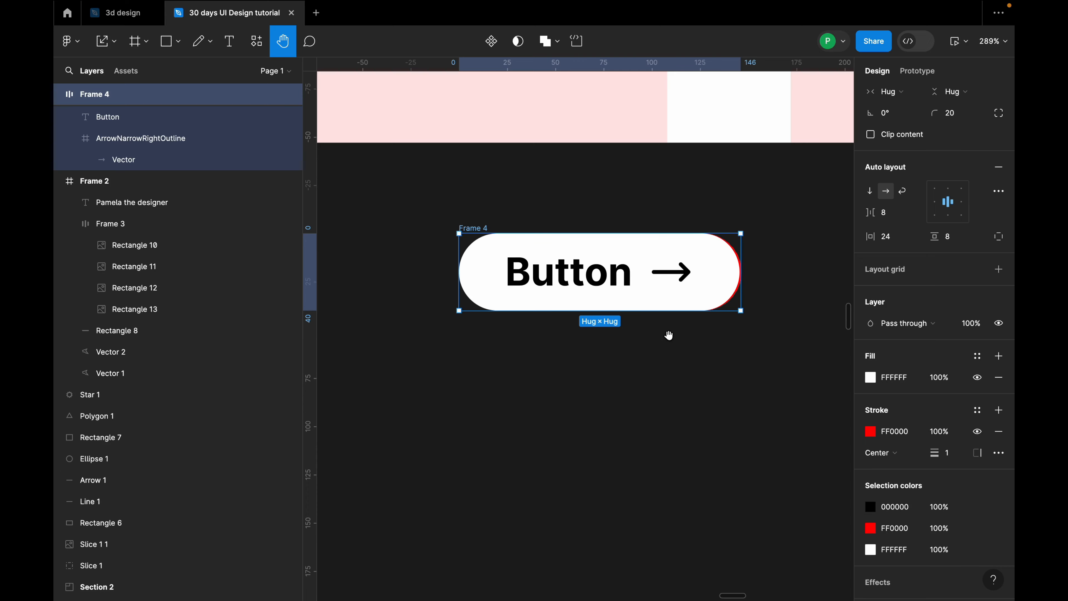
pyautogui.moveTo(758, 298); pyautogui.dragTo(397, 423)
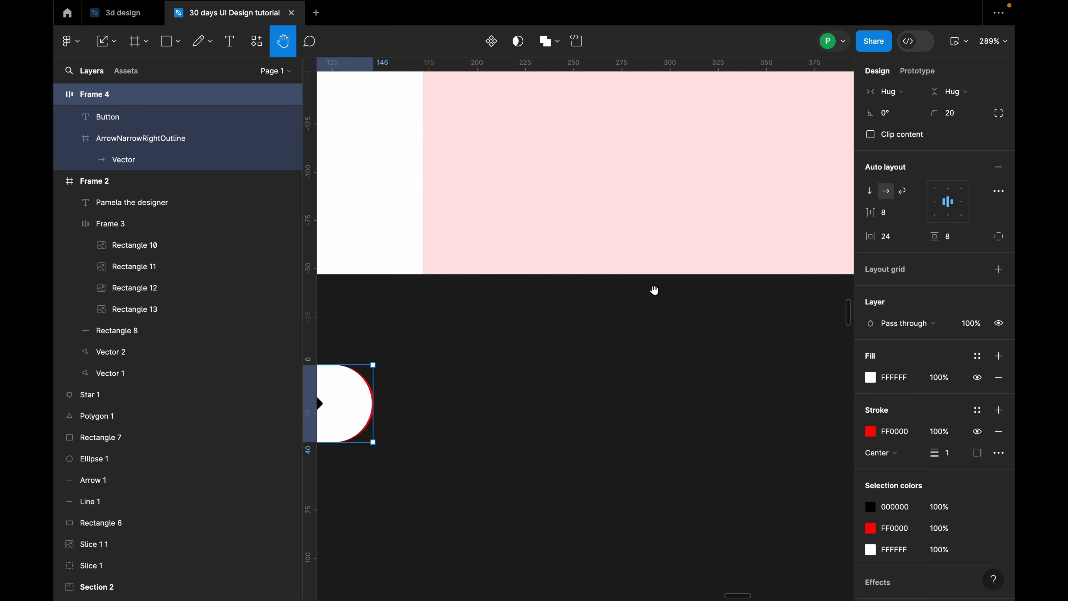
pyautogui.moveTo(654, 290); pyautogui.dragTo(683, 449)
pyautogui.moveTo(446, 345); pyautogui.dragTo(710, 346)
pyautogui.moveTo(487, 286); pyautogui.dragTo(701, 381)
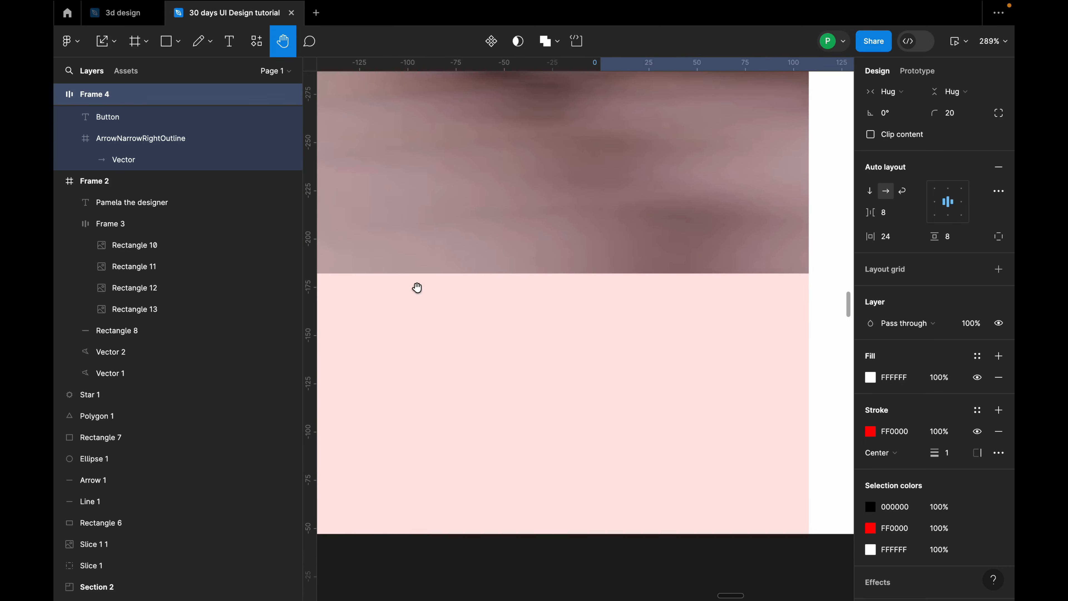
pyautogui.scroll(-15, 589, 292)
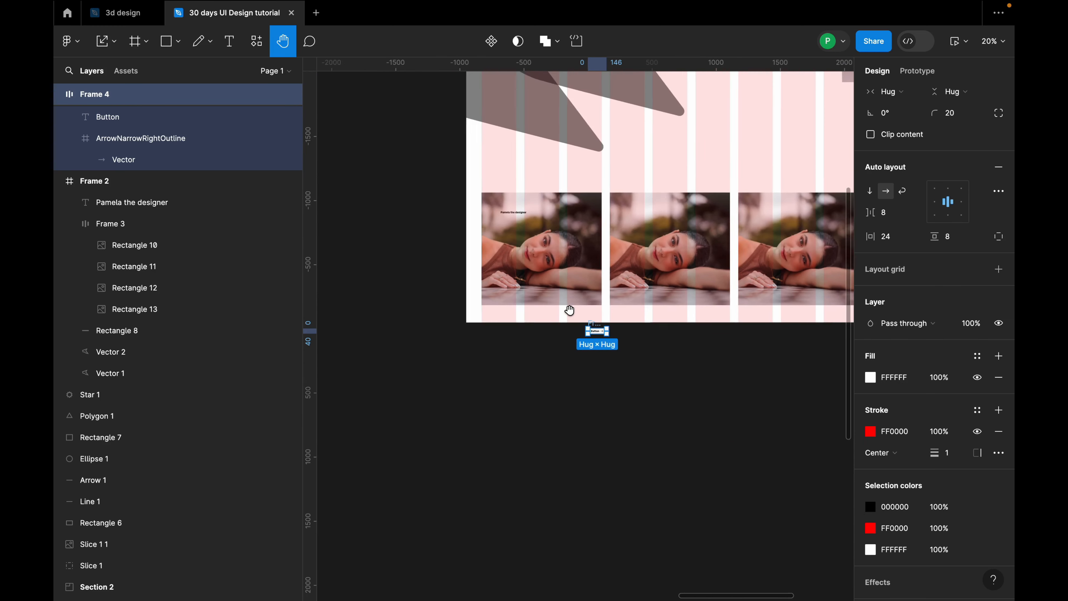
# Step: Switch back to the Move tool and centre the whole of Frame 2 in the canvas view
pyautogui.scroll(-4, 569, 310)
pyautogui.click(113, 41)
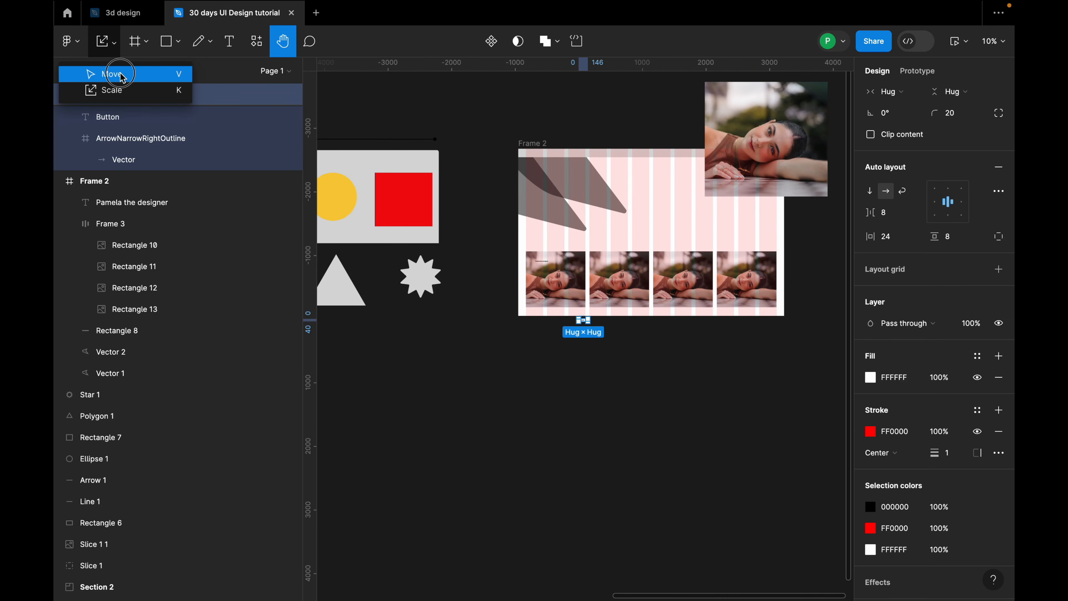
pyautogui.click(121, 76)
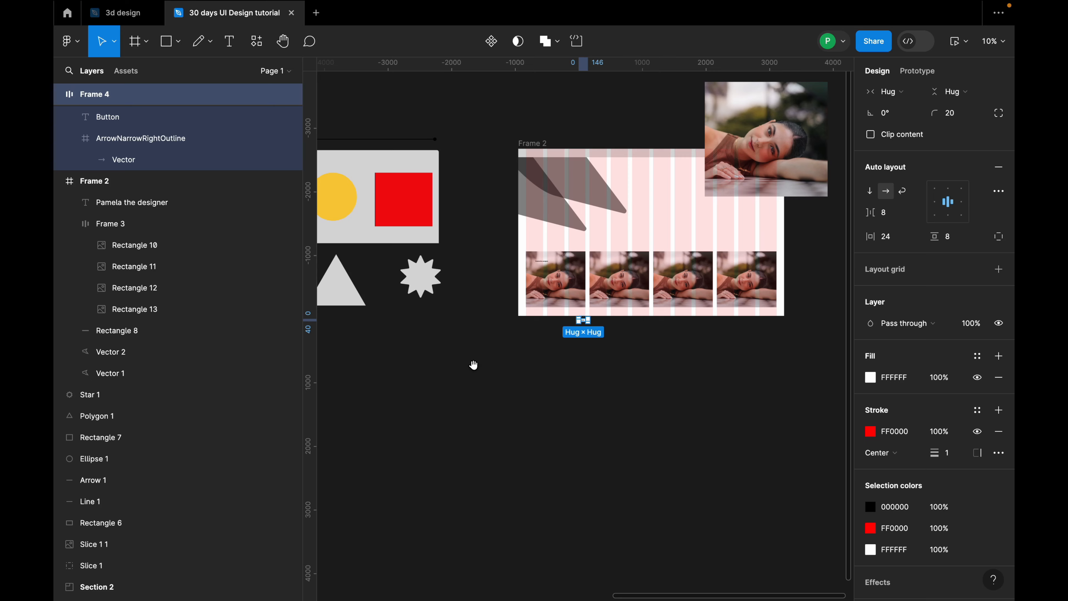
pyautogui.moveTo(655, 331); pyautogui.dragTo(517, 311)
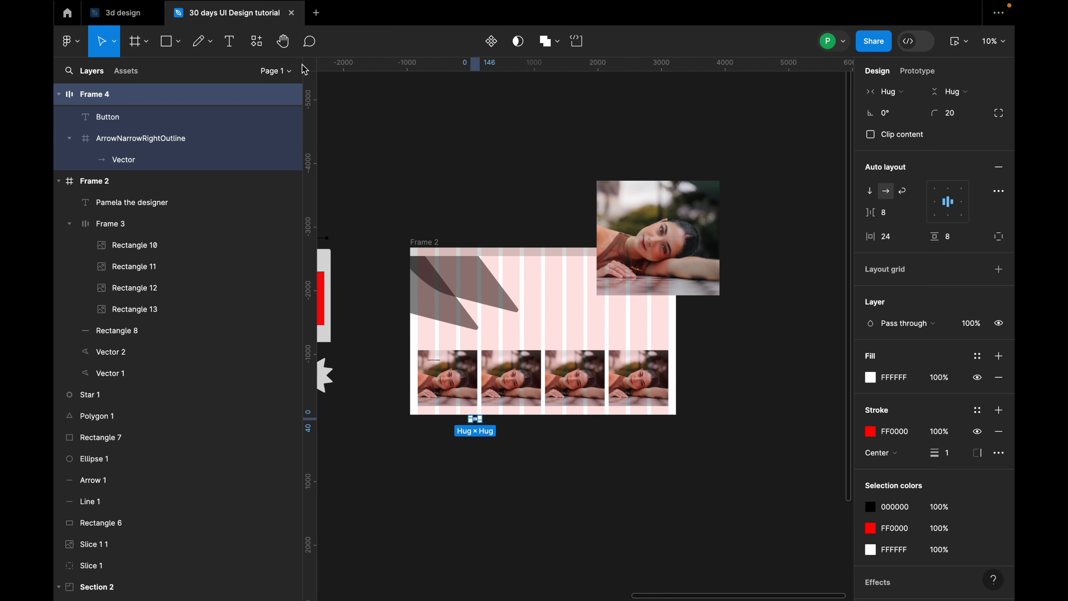
# Step: Add the comment "this image is for commercial purposes" to the last photo in Frame 2's row and dismiss the mobile app notice
pyautogui.click(310, 47)
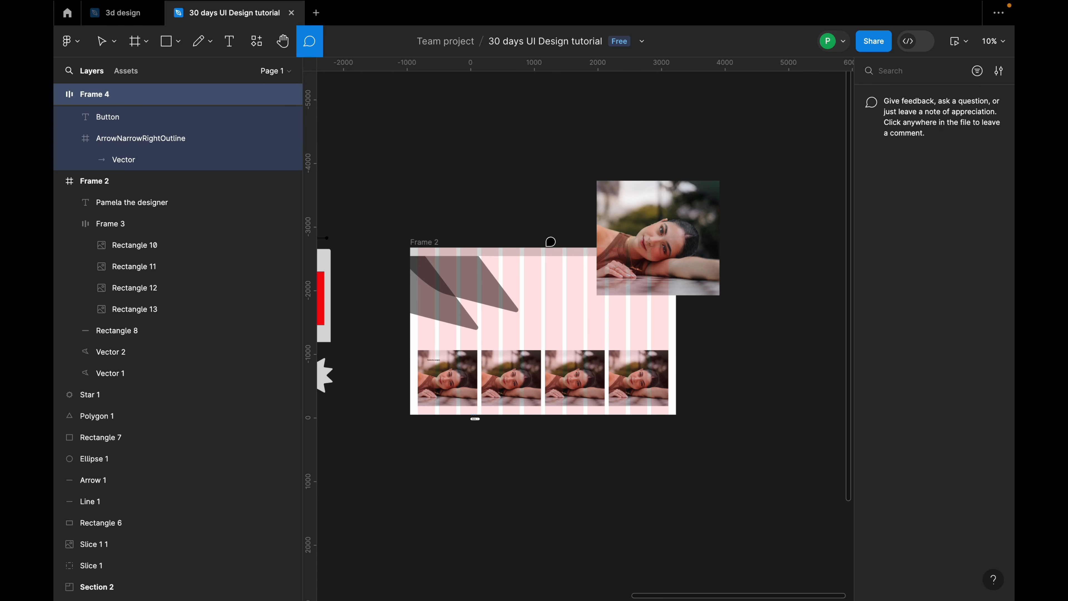
pyautogui.scroll(2, 646, 217)
pyautogui.scroll(3, 694, 367)
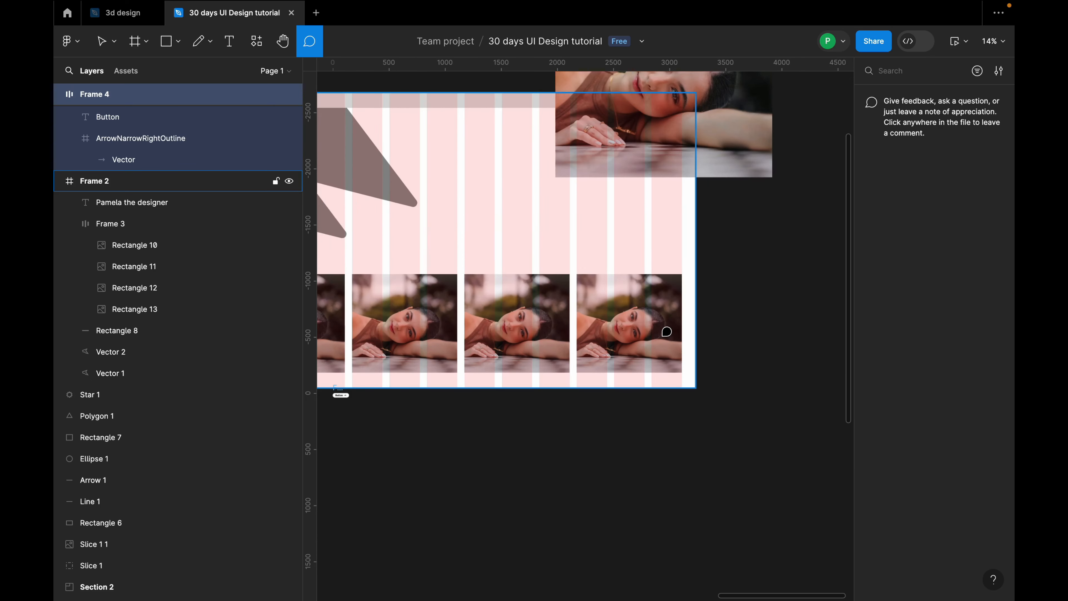
pyautogui.click(632, 298)
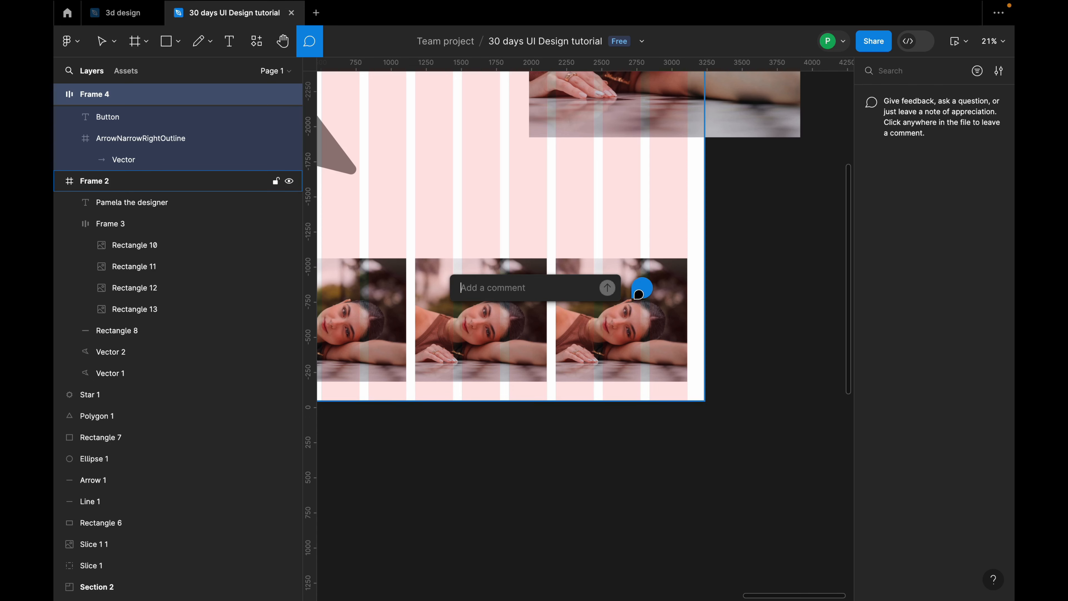
pyautogui.write('t')
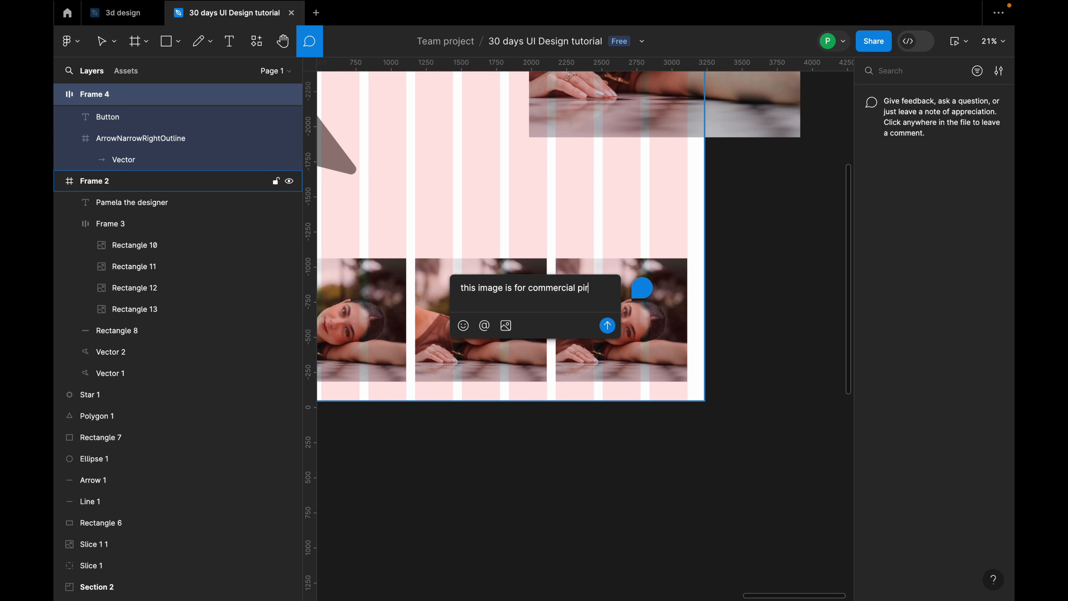
pyautogui.write('oses')
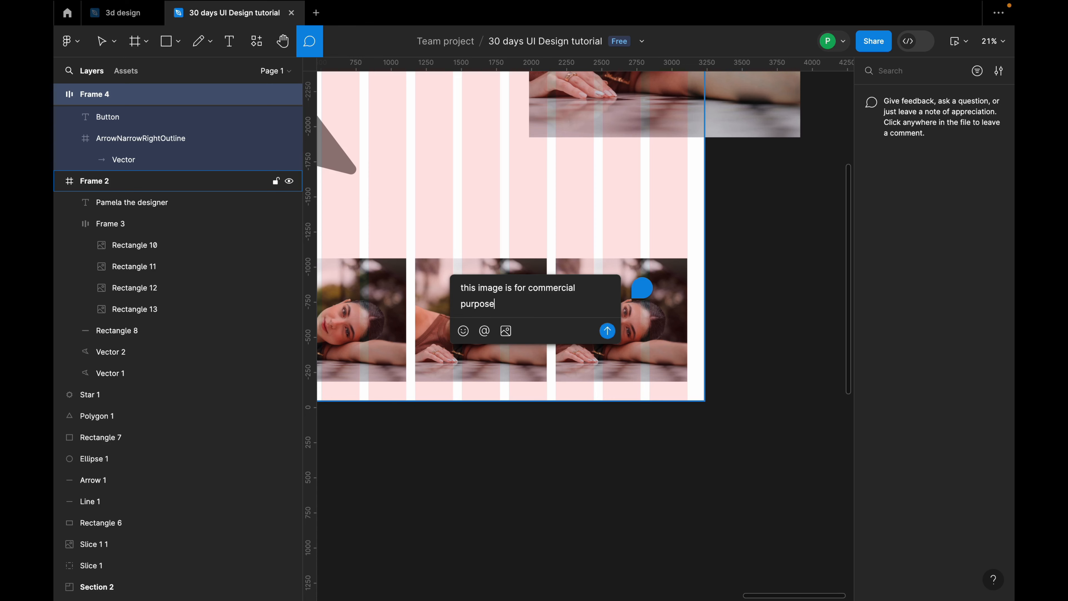
pyautogui.press('Return')
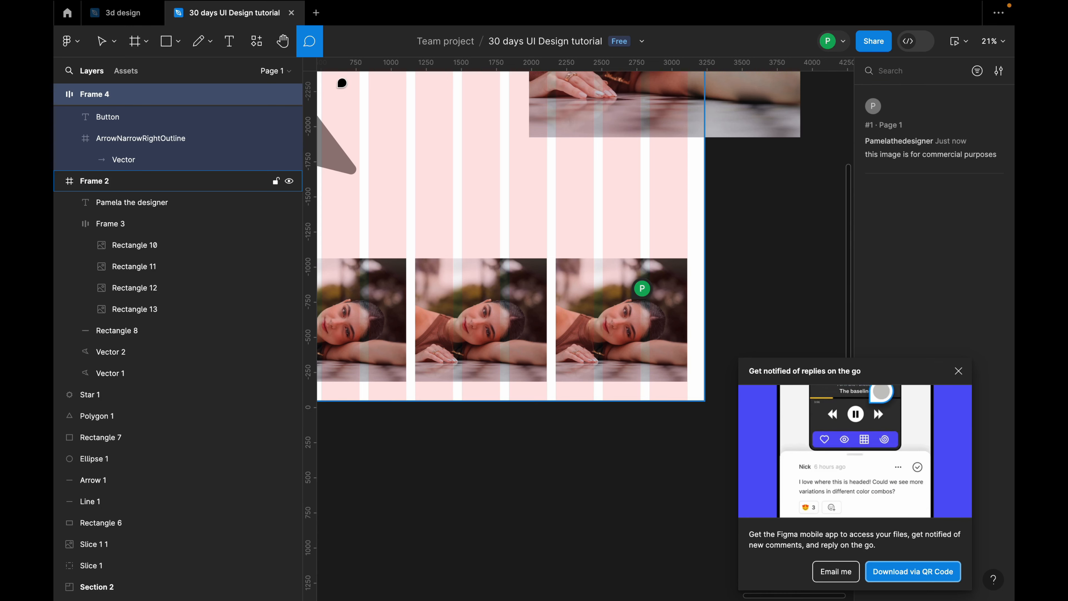
pyautogui.click(959, 371)
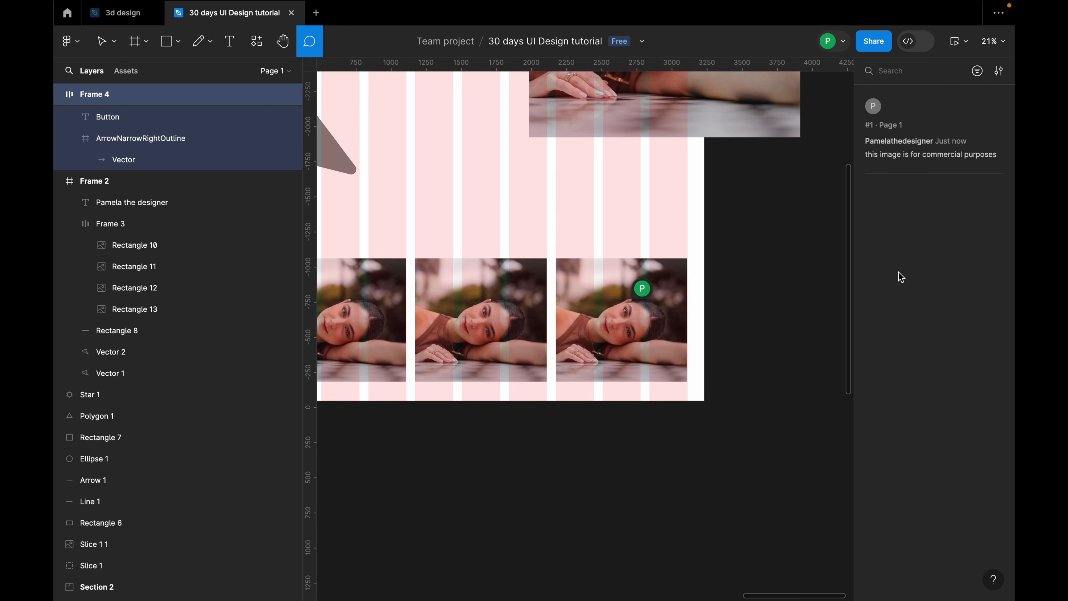
# Step: Check the comment sorting, filtering and thread options, and mark the photo comment as resolved
pyautogui.click(977, 72)
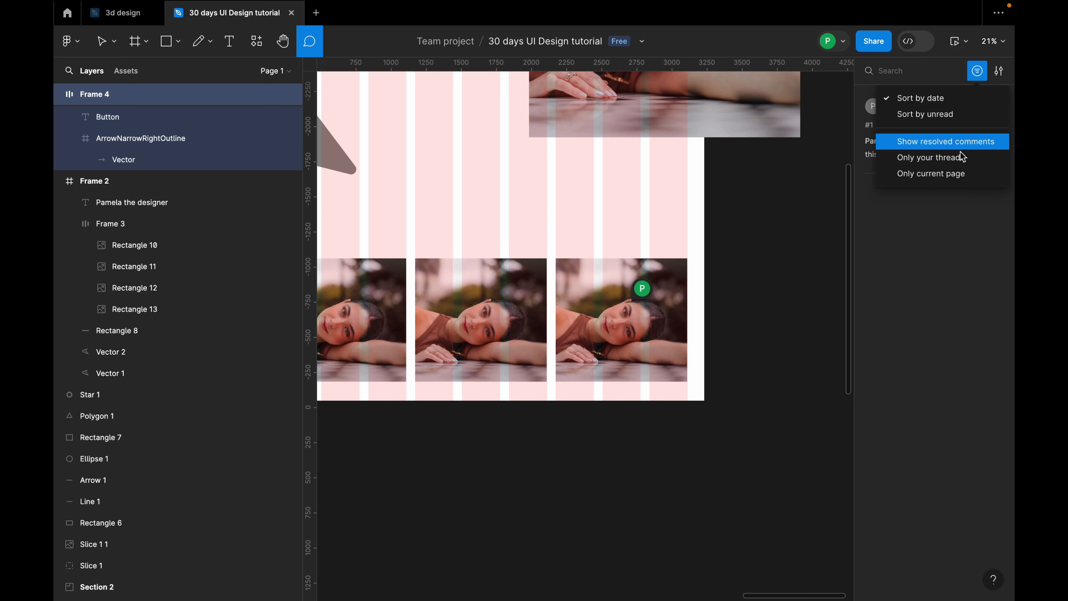
pyautogui.click(915, 215)
pyautogui.click(972, 108)
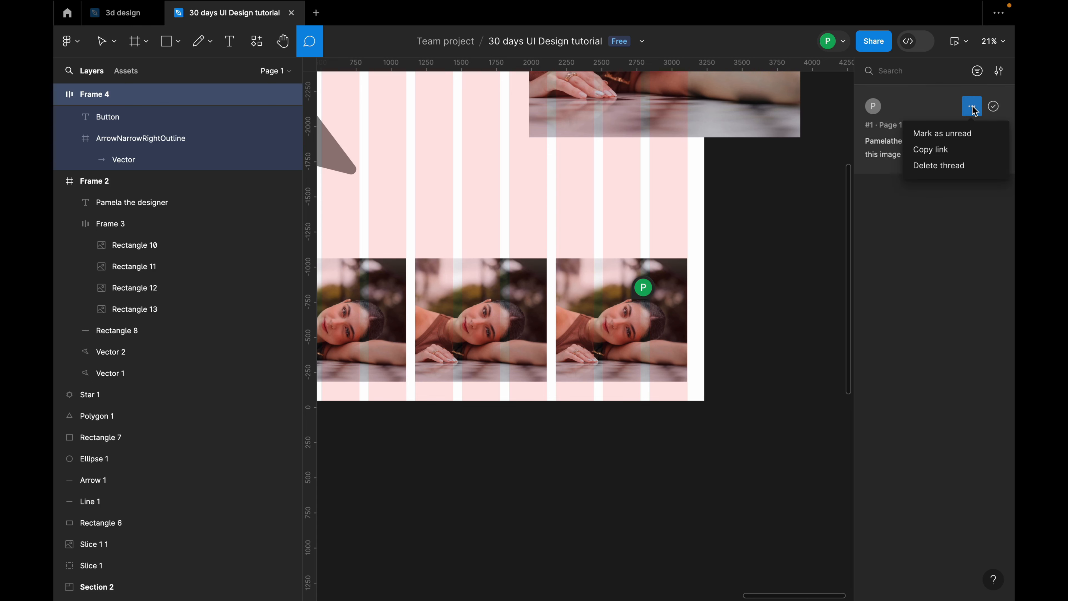
pyautogui.click(993, 108)
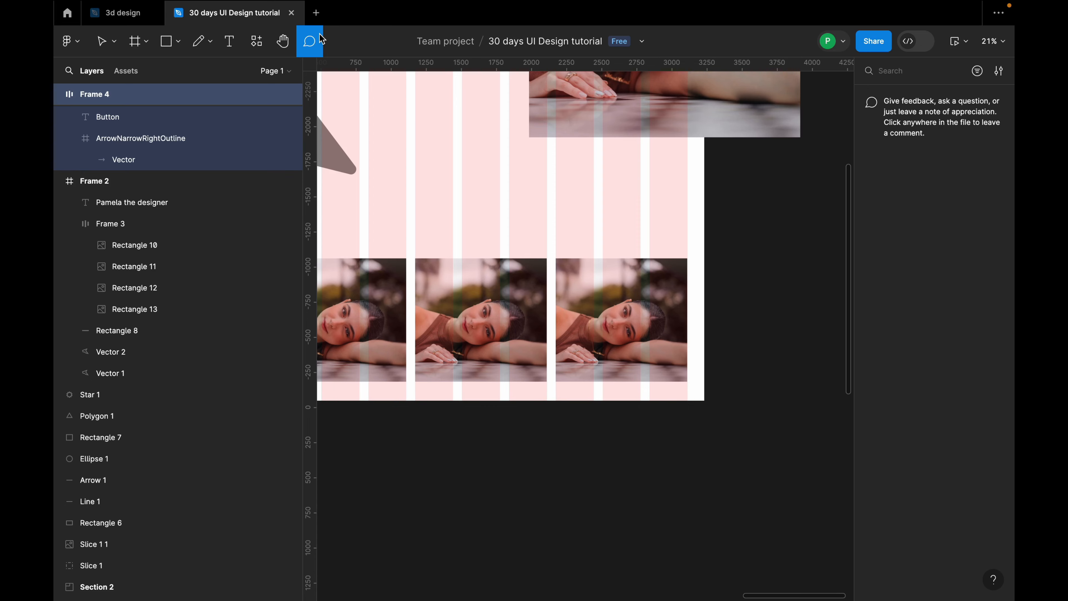
# Step: Move around the canvas with the Hand tool to review the sections, shapes and frames on the page
pyautogui.click(282, 41)
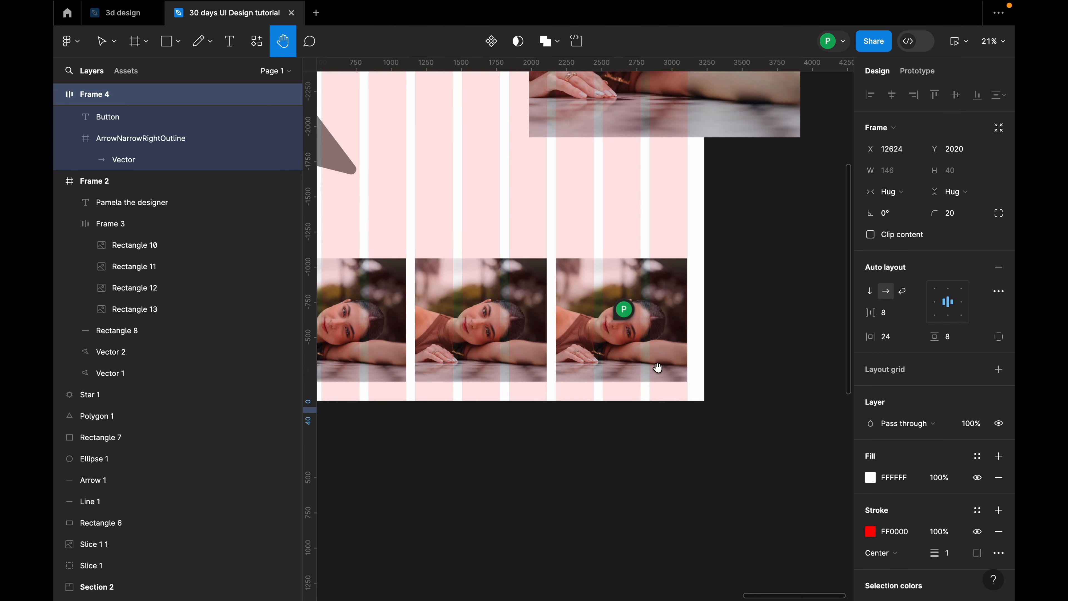
pyautogui.scroll(-15, 660, 370)
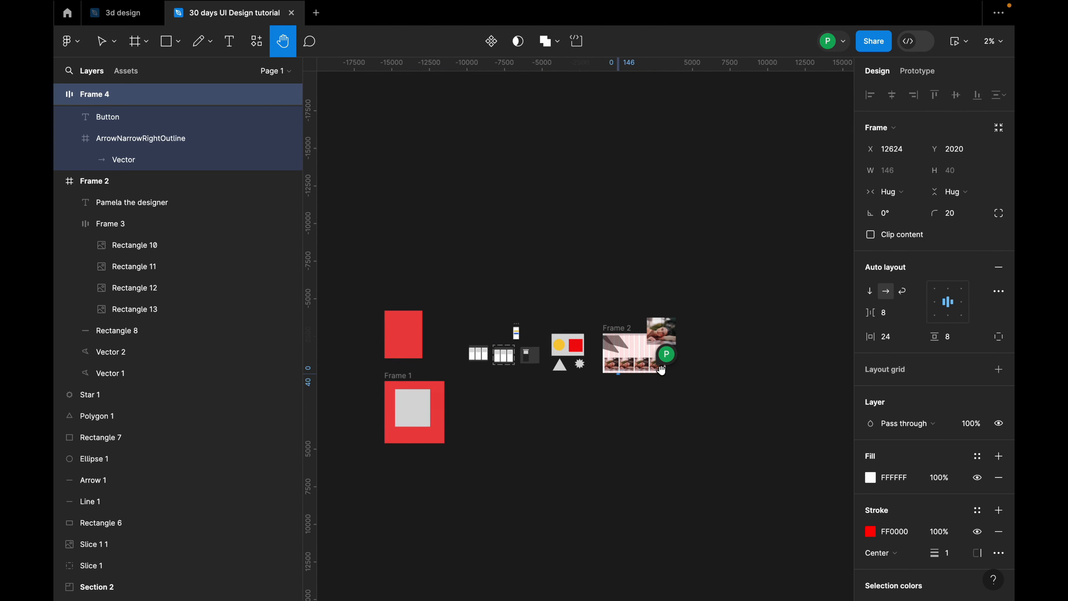
pyautogui.scroll(-5, 661, 370)
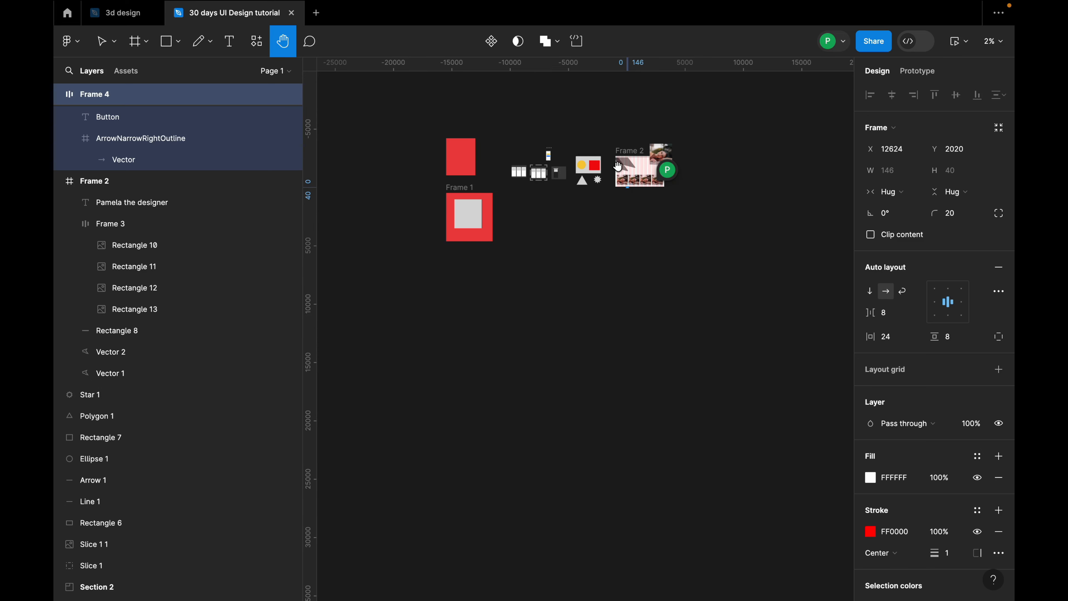
pyautogui.scroll(6, 616, 179)
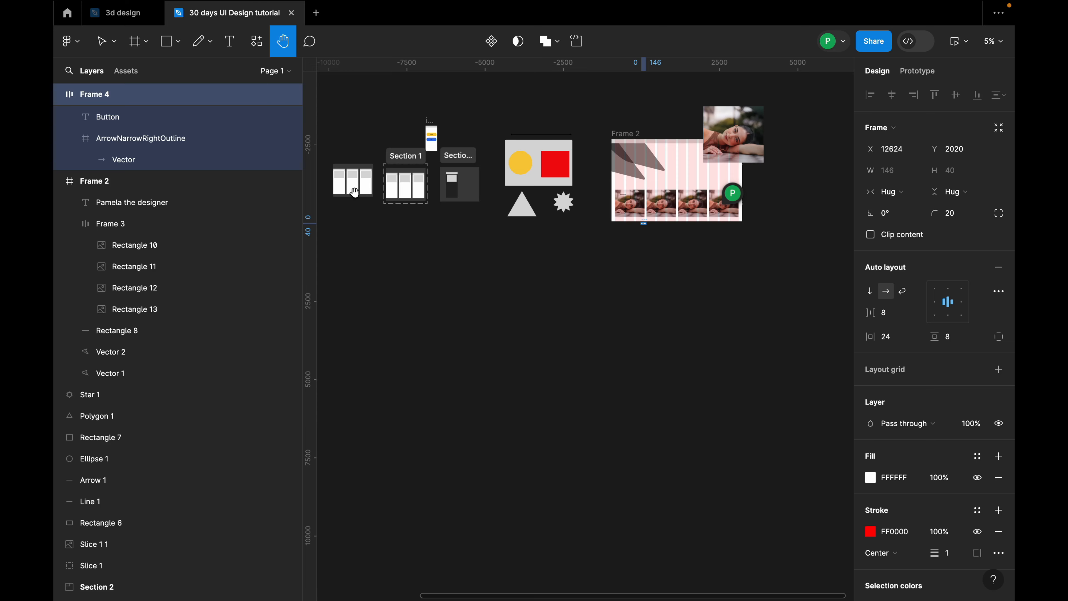
pyautogui.scroll(8, 350, 160)
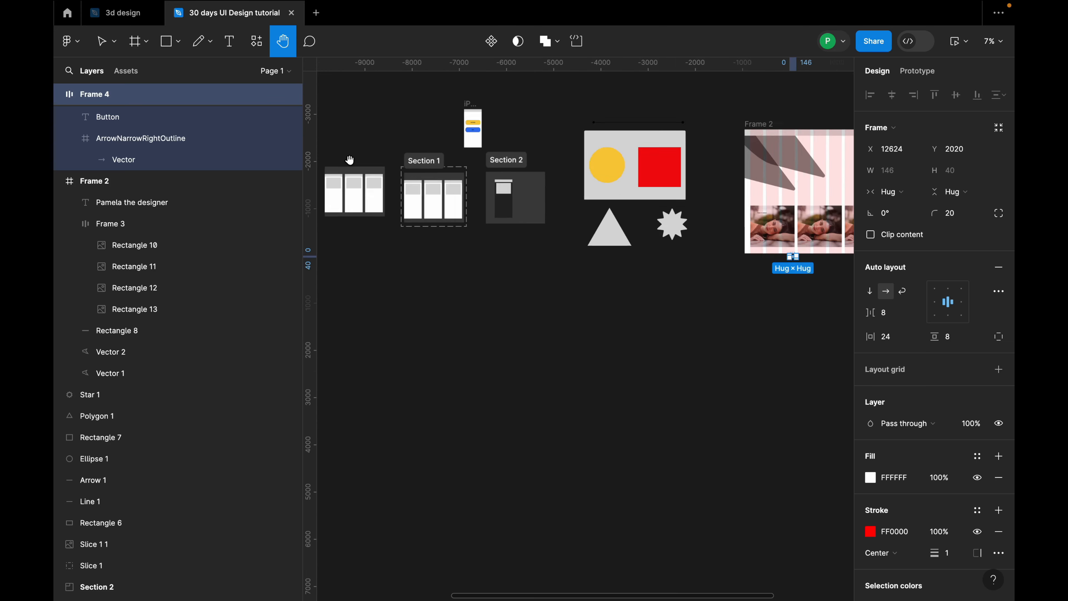
pyautogui.scroll(-3, 360, 217)
pyautogui.hscroll(3, 423, 324)
pyautogui.hscroll(1, 425, 328)
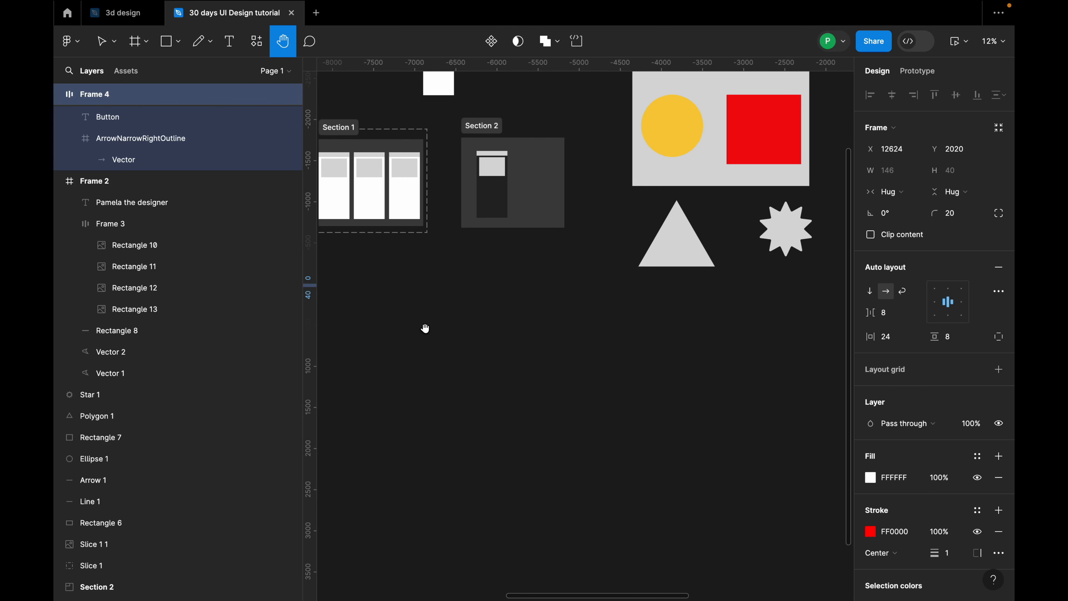
pyautogui.scroll(-4, 977, 469)
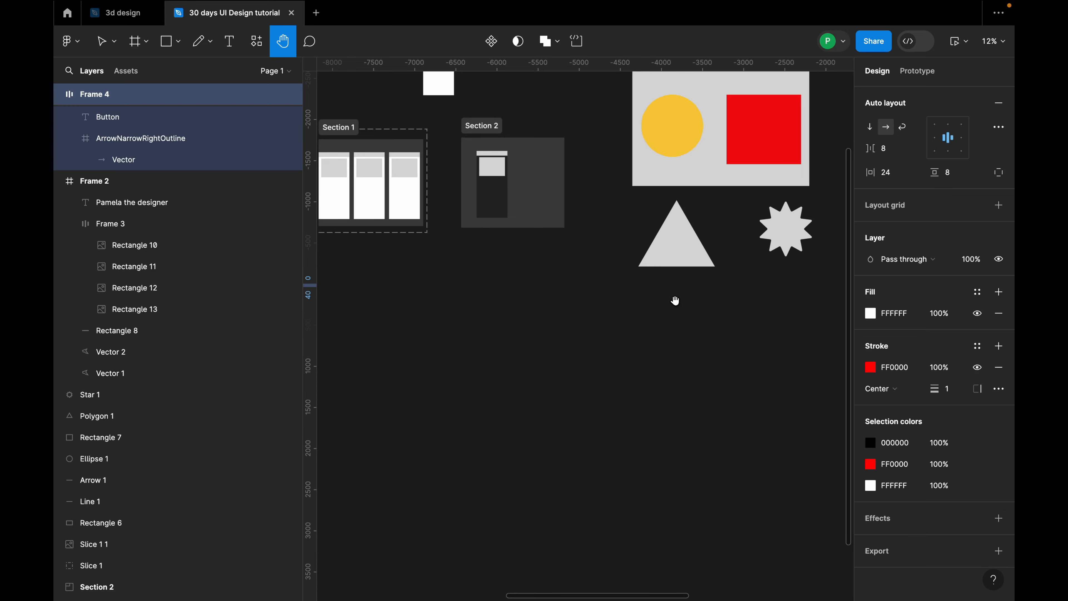
pyautogui.scroll(-3, 673, 265)
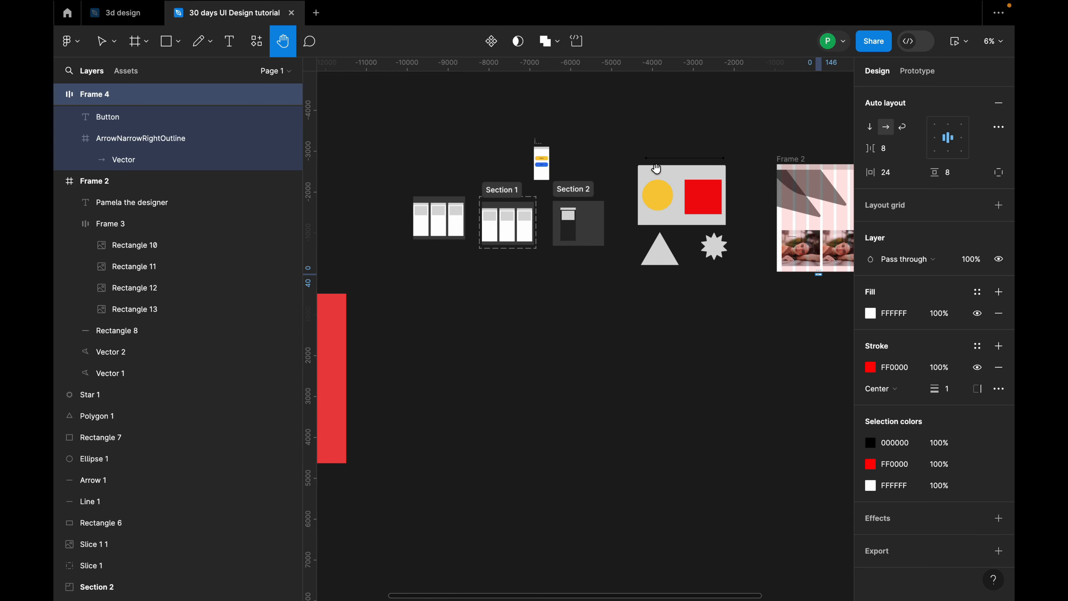
# Step: Select Frame 2 with the Move tool and add an export setting to it
pyautogui.press('v')
pyautogui.click(674, 166)
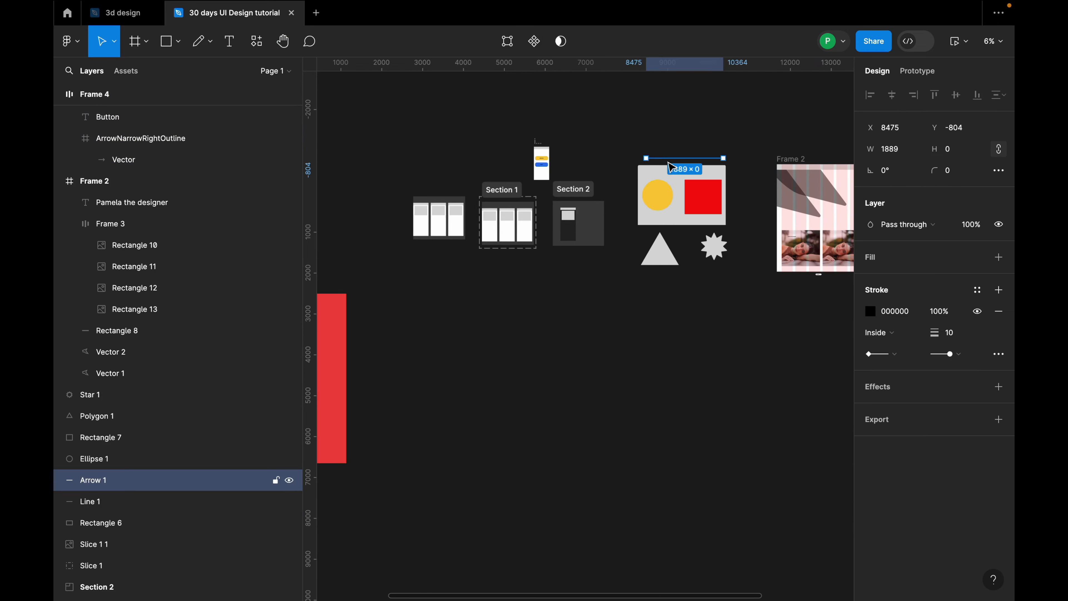
pyautogui.click(673, 174)
pyautogui.click(806, 157)
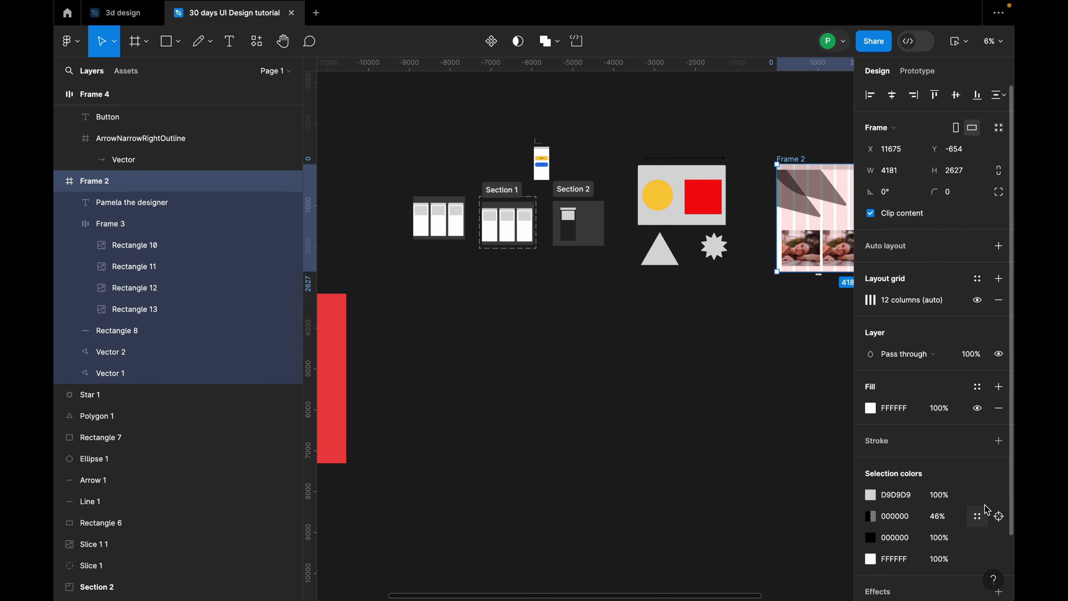
pyautogui.scroll(-2, 984, 505)
pyautogui.click(999, 551)
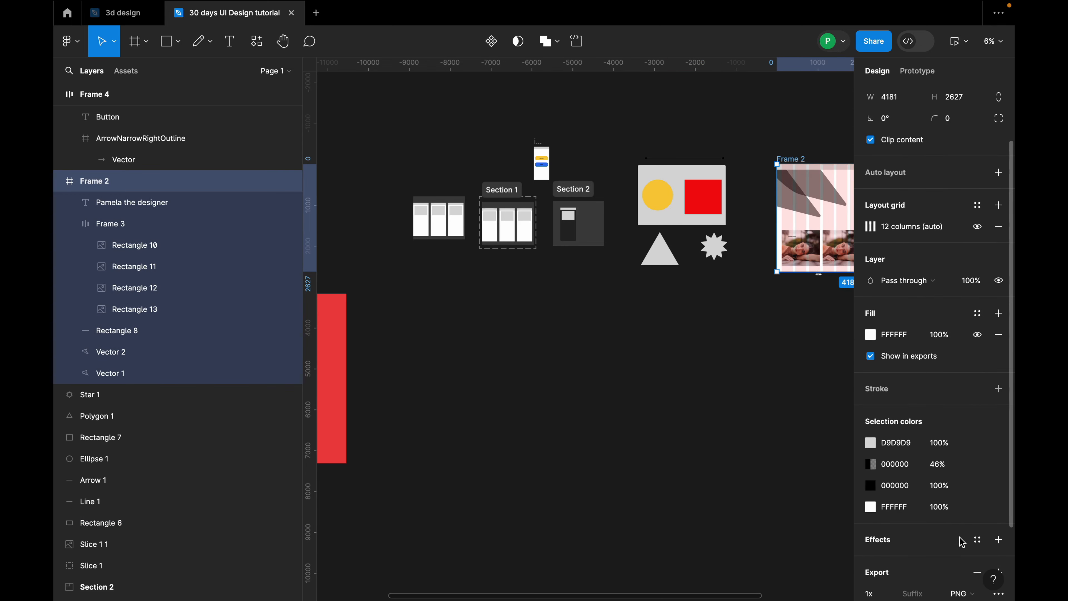
# Step: Look through the export scale and file format choices for Frame 2 and expand its export preview
pyautogui.scroll(-2, 925, 526)
pyautogui.click(890, 498)
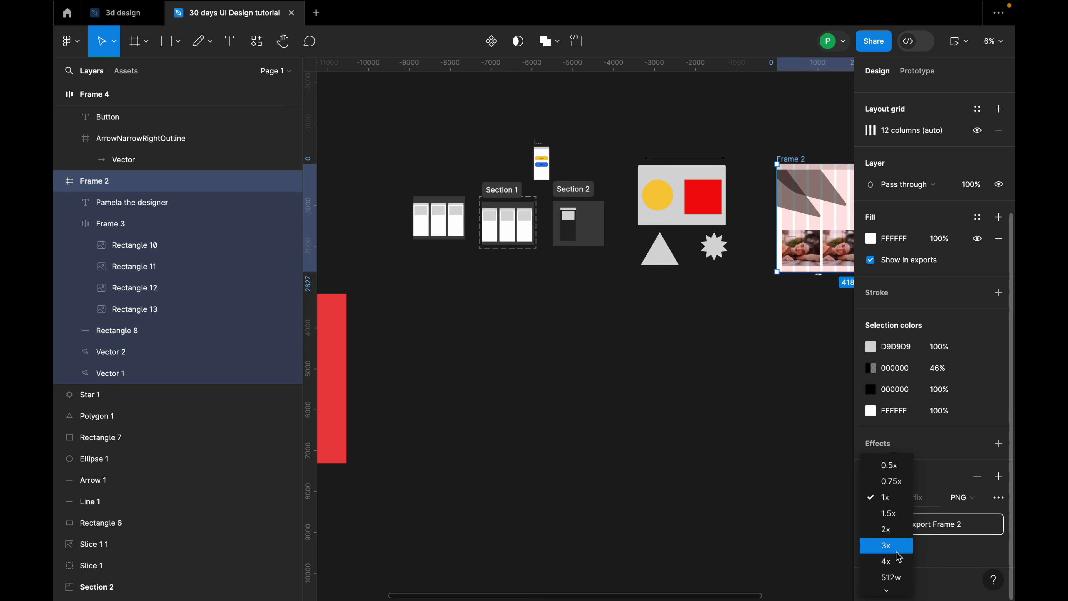
pyautogui.click(940, 539)
pyautogui.click(978, 503)
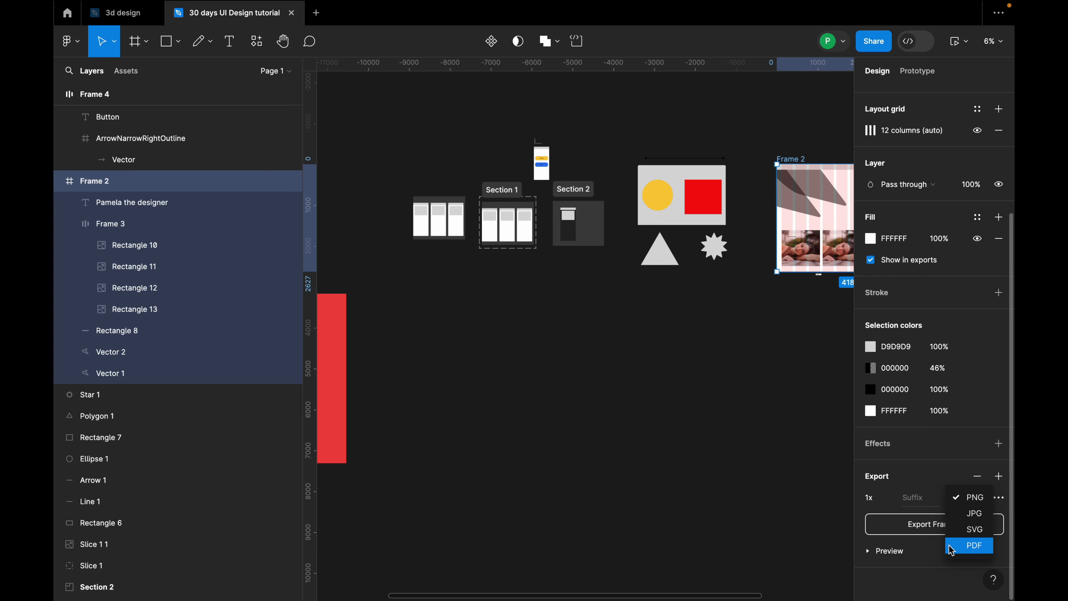
pyautogui.click(924, 545)
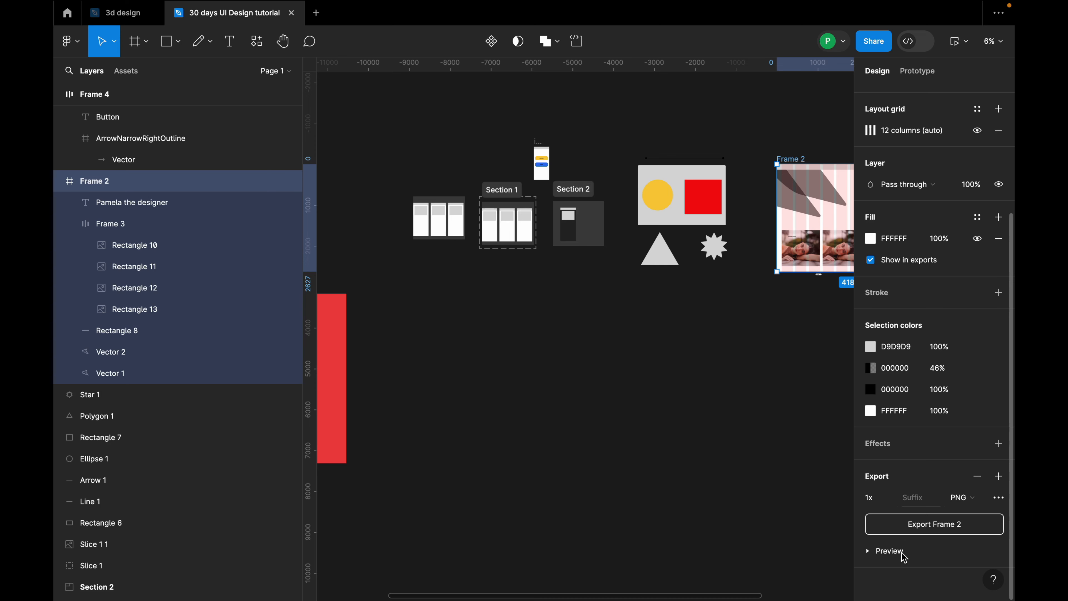
pyautogui.click(867, 551)
pyautogui.scroll(-2, 970, 544)
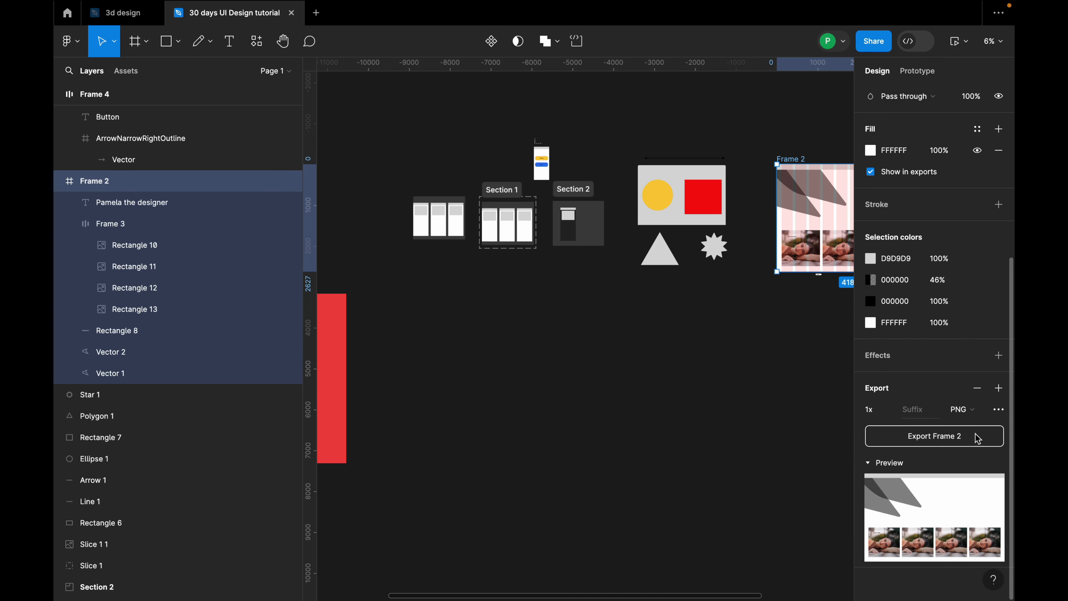
# Step: Examine the additional export options for Frame 2, including the color profile choices
pyautogui.click(999, 410)
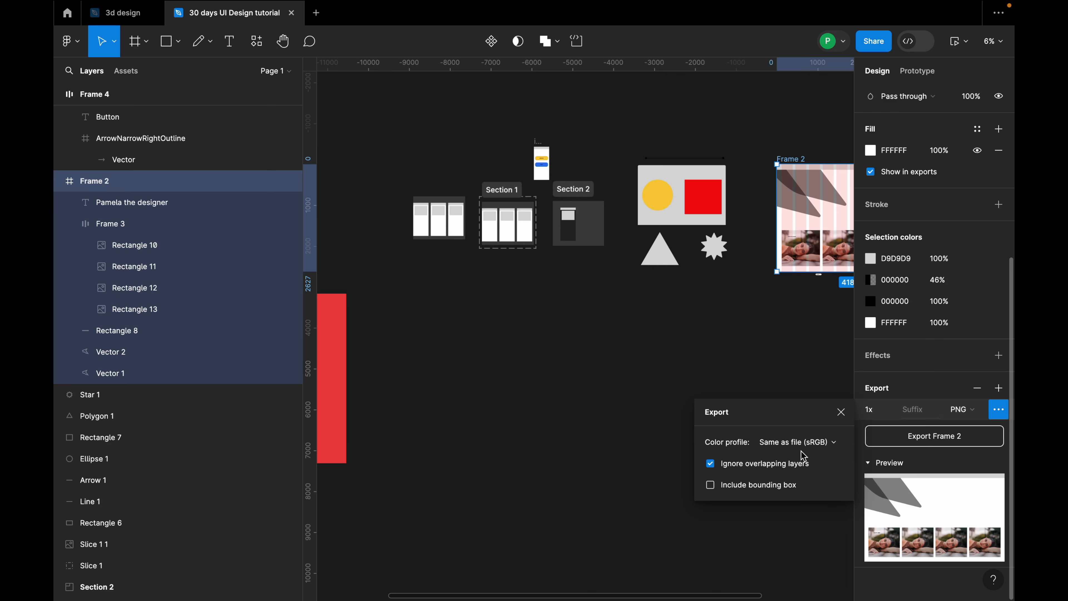
pyautogui.click(833, 449)
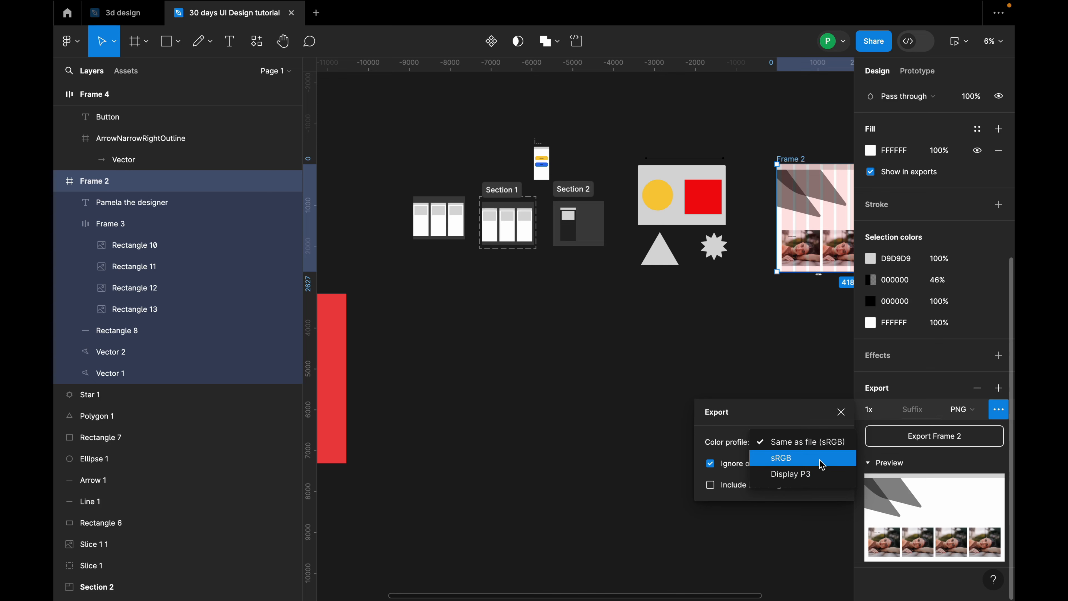
pyautogui.click(741, 477)
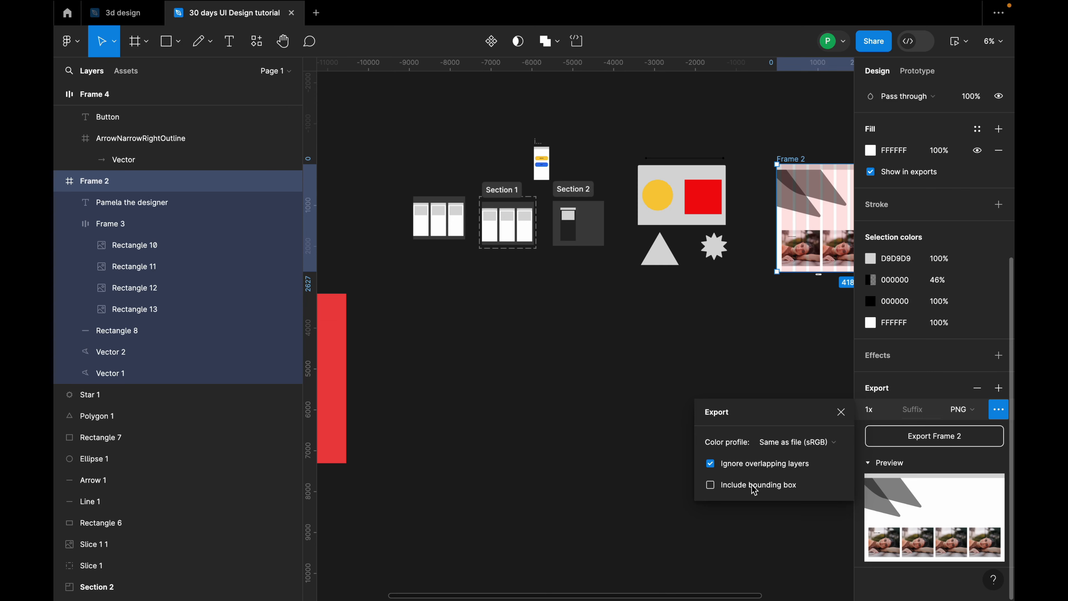
pyautogui.click(954, 439)
# Step: View the file's assets and remove the export setting from Frame 2
pyautogui.scroll(-5, 431, 296)
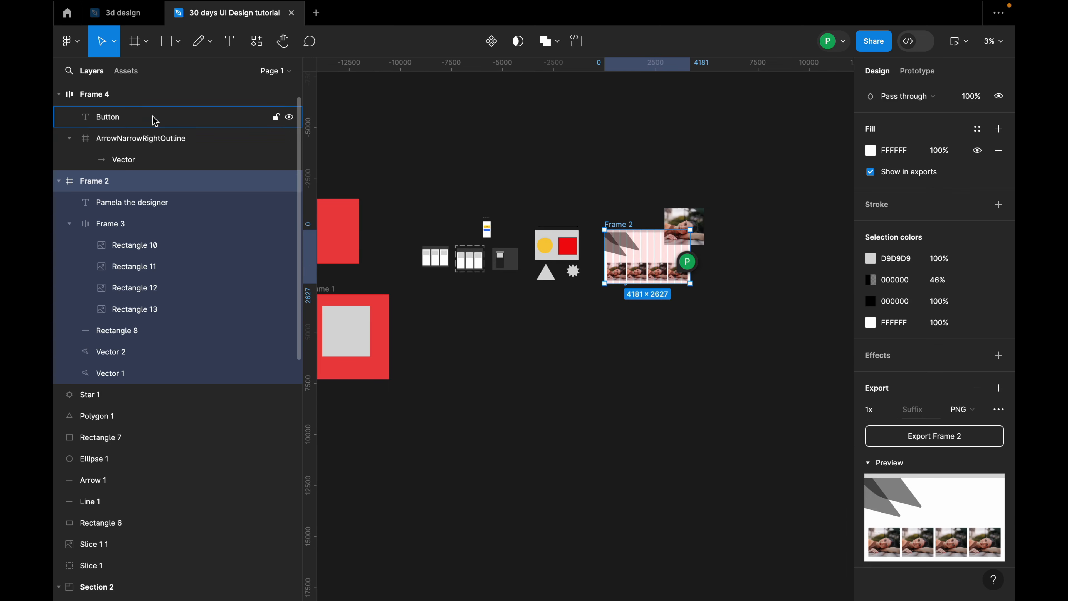
pyautogui.click(127, 71)
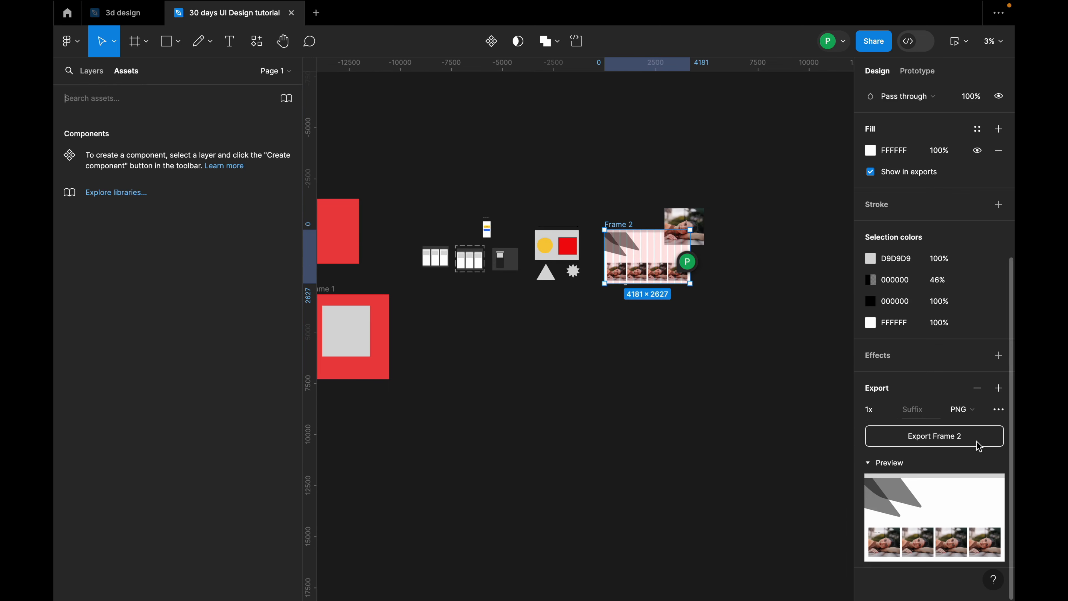
pyautogui.click(976, 387)
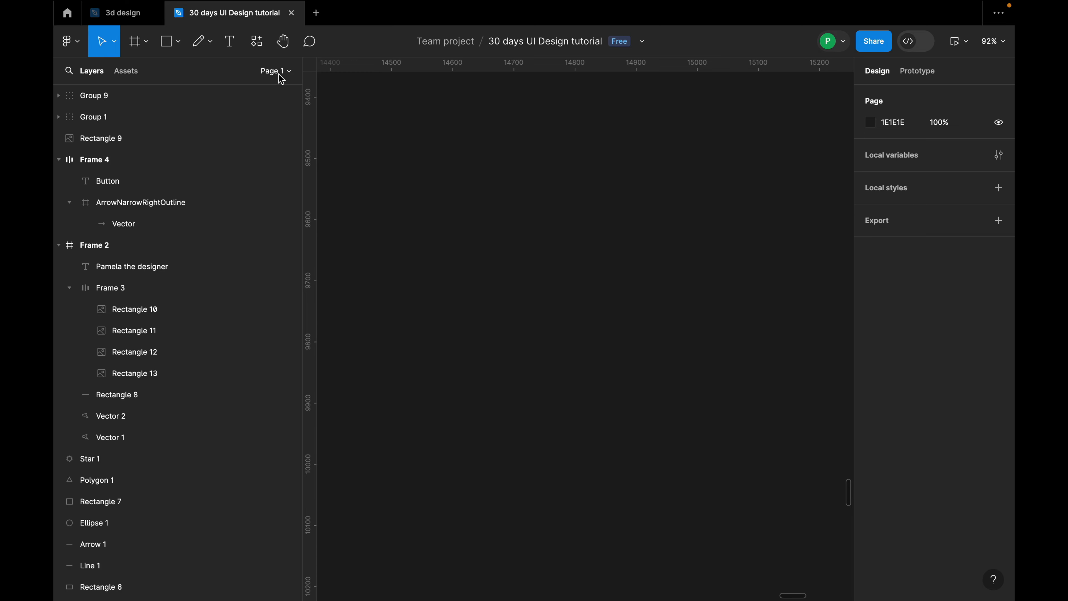
# Step: Show the file's pages and rename Page 1 as "Design"
pyautogui.click(288, 74)
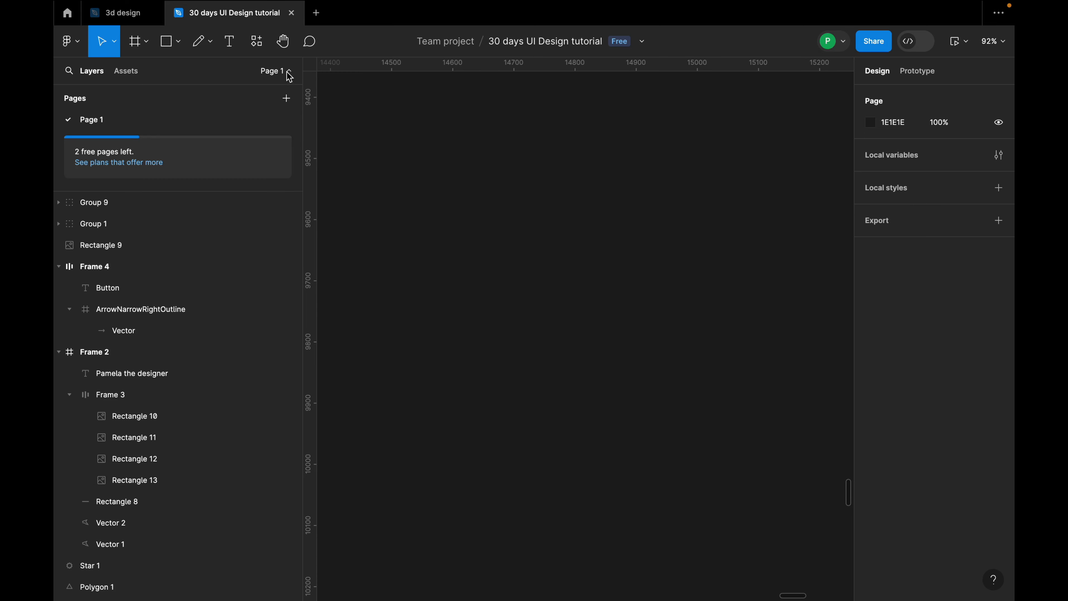
pyautogui.click(118, 122)
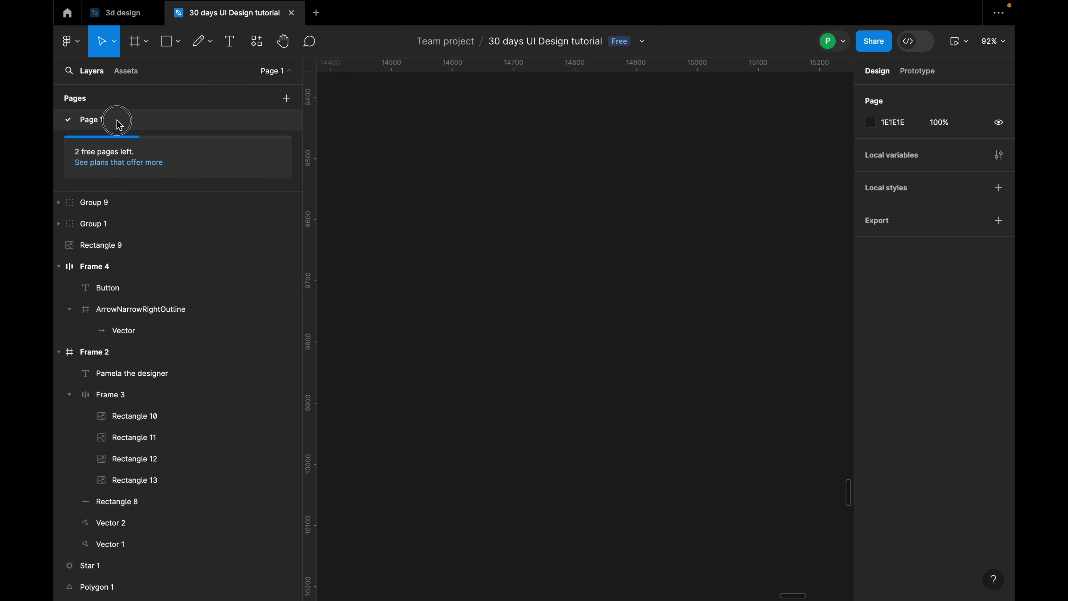
pyautogui.doubleClick(117, 121)
pyautogui.write('D')
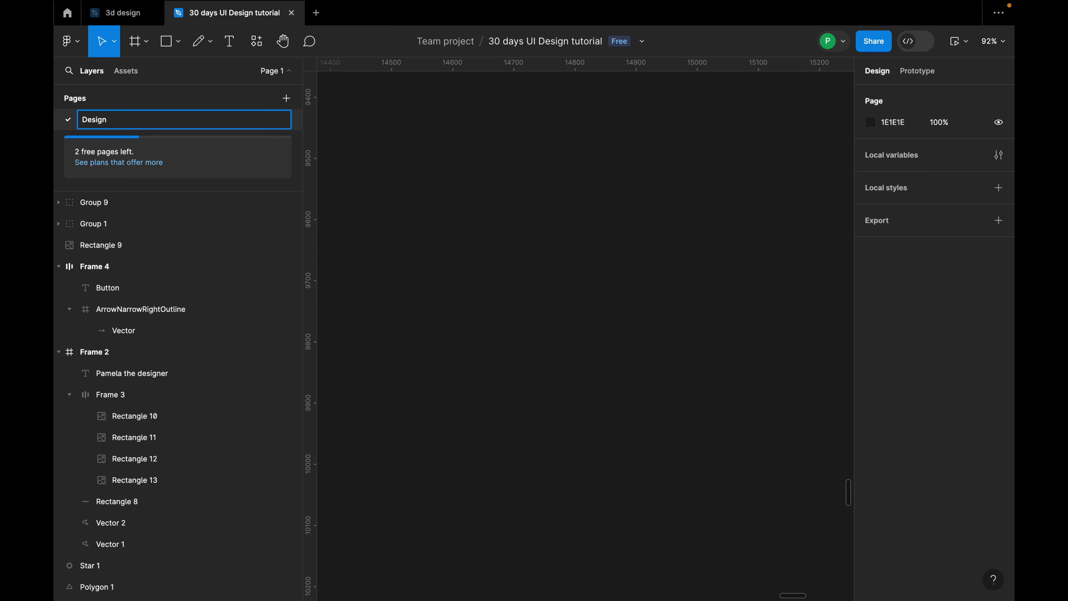
pyautogui.write('esign')
pyautogui.press('Return')
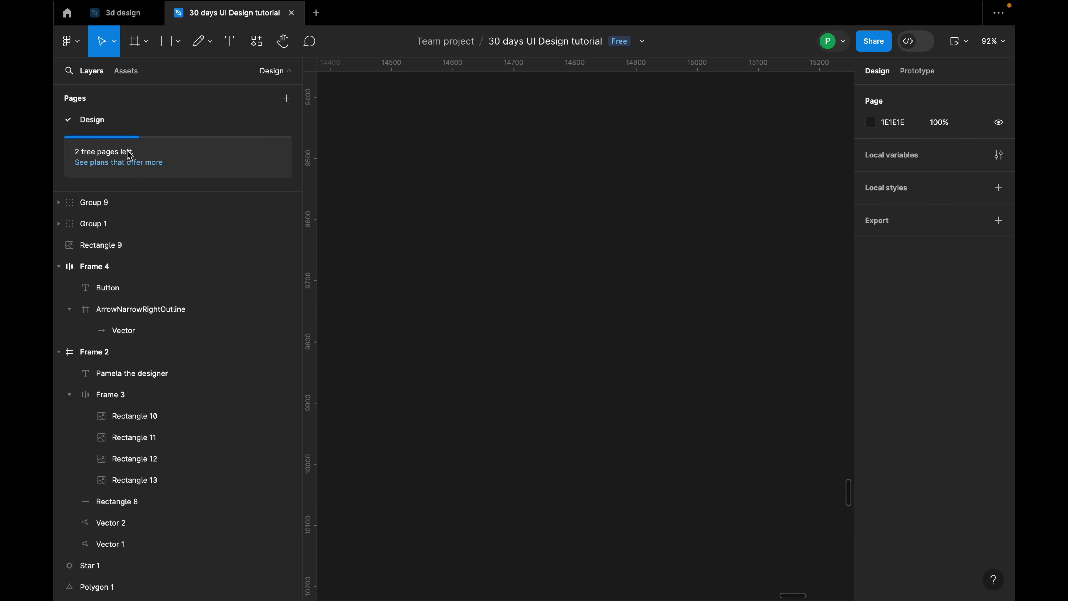
# Step: Add a second page named "Design 2" and a third page with its default name
pyautogui.click(285, 99)
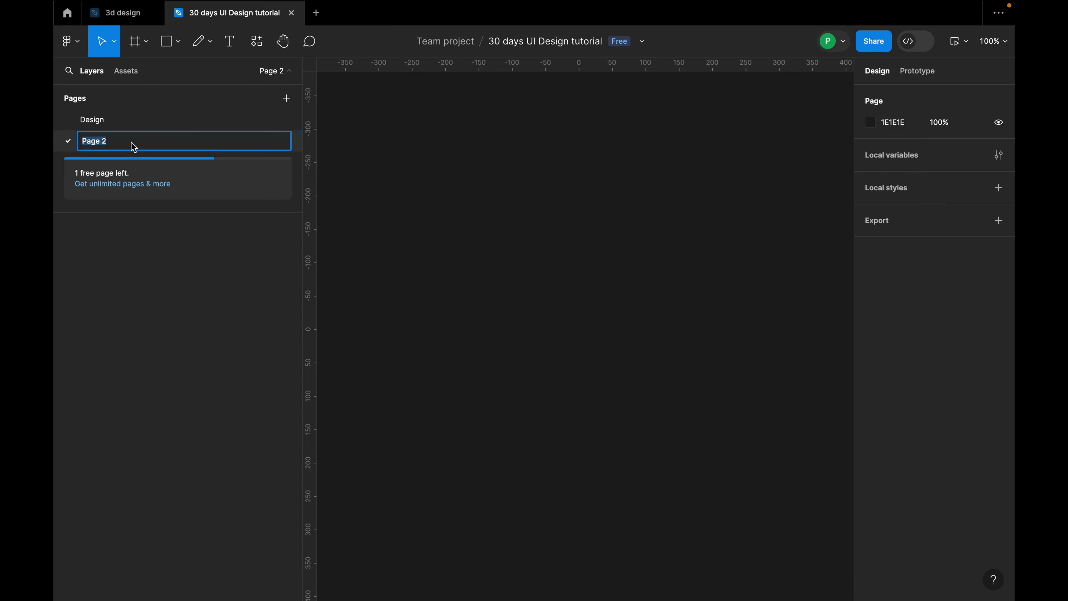
pyautogui.write('Design 2')
pyautogui.press('Return')
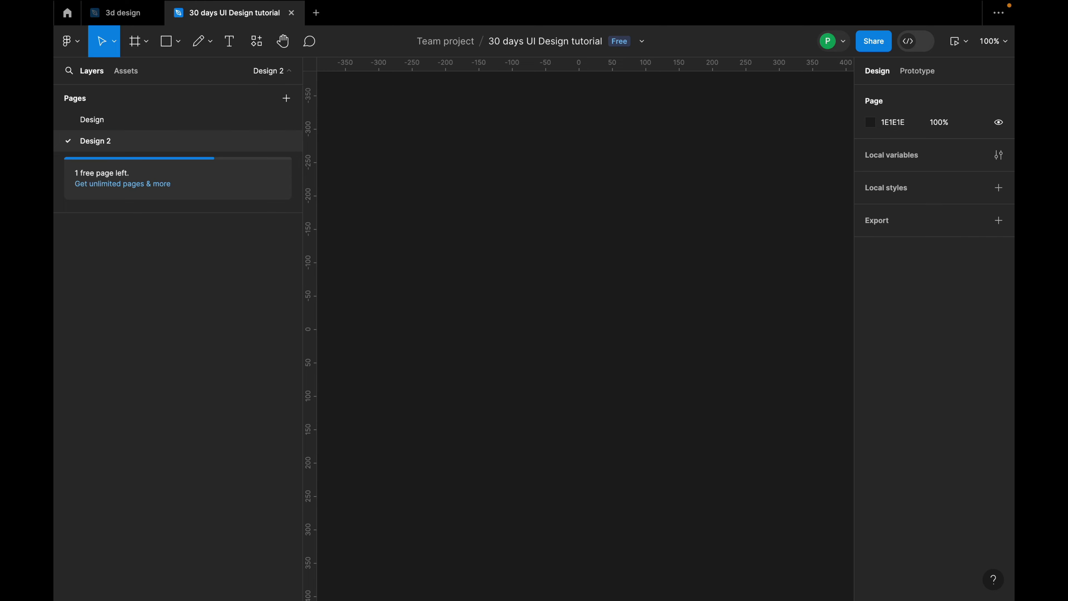
pyautogui.click(286, 99)
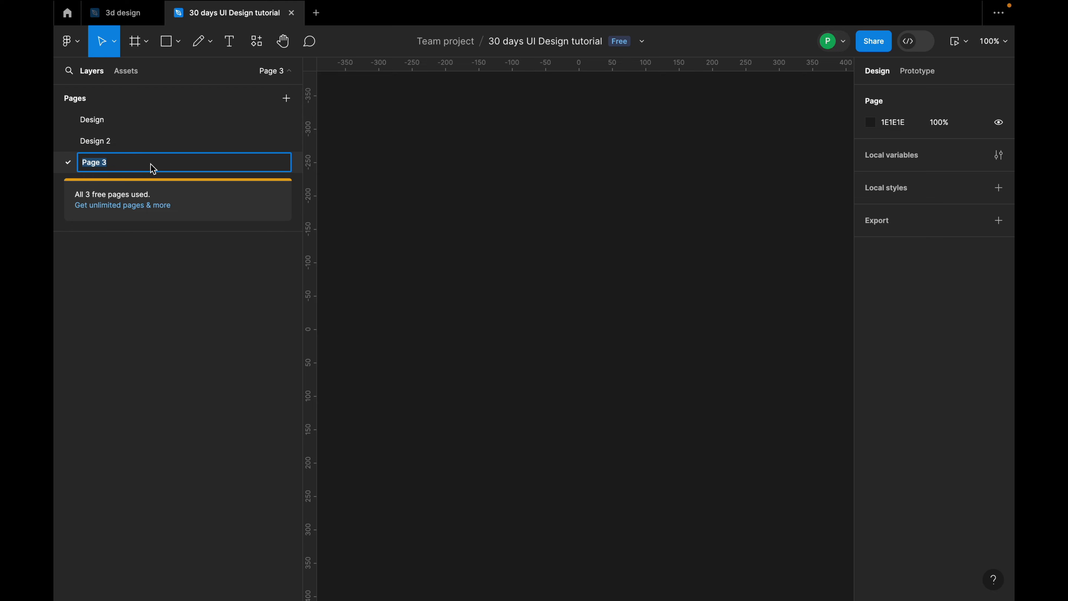
# Step: Leave the open files for the Drafts overview and create a new design file there
pyautogui.click(109, 13)
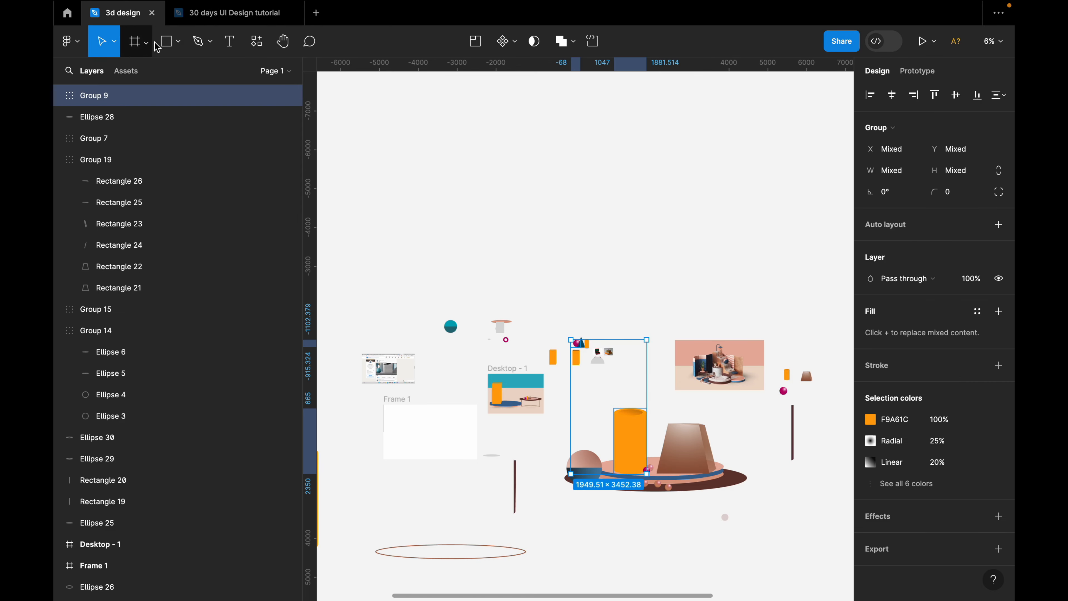
pyautogui.click(68, 13)
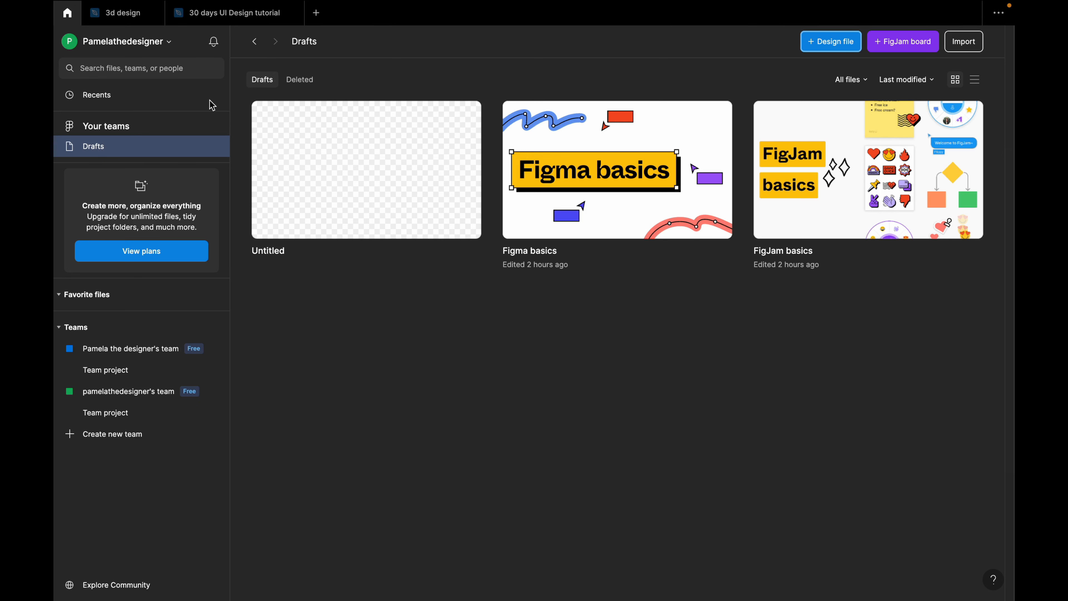
pyautogui.click(831, 42)
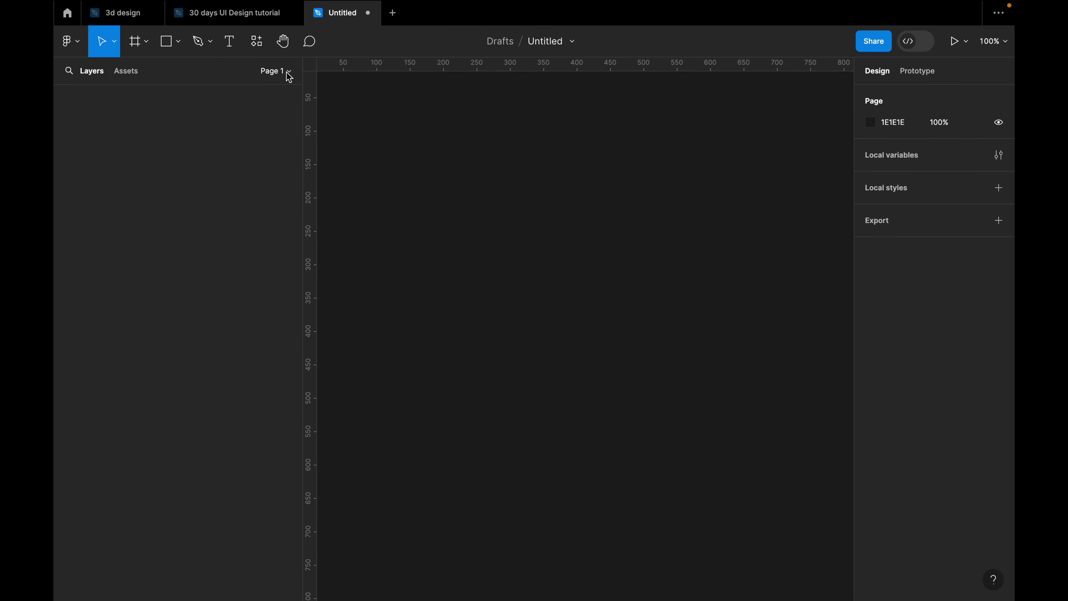
# Step: Add four more pages with default names to the untitled draft file
pyautogui.click(288, 72)
pyautogui.click(291, 102)
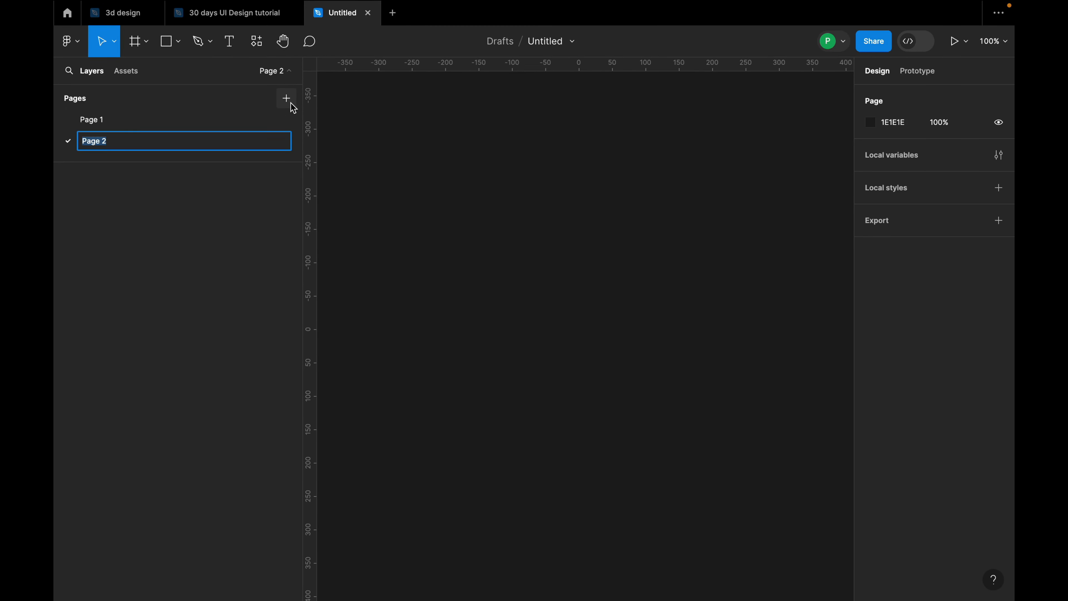
pyautogui.click(287, 100)
pyautogui.click(287, 99)
pyautogui.click(287, 99)
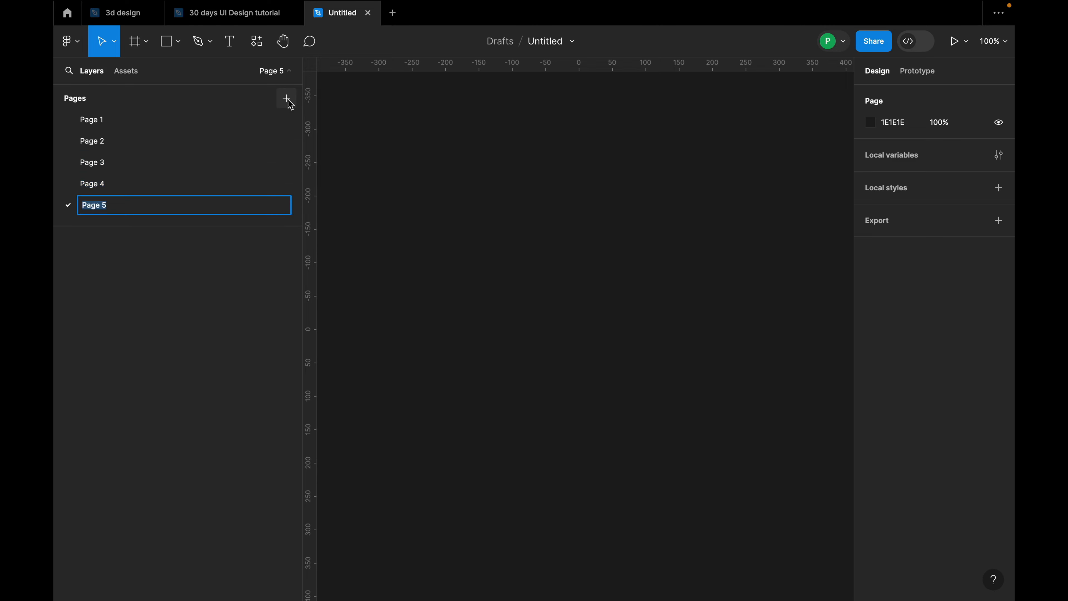
# Step: Draw a rectangle about 382 × 301 on the canvas of Page 1
pyautogui.click(196, 123)
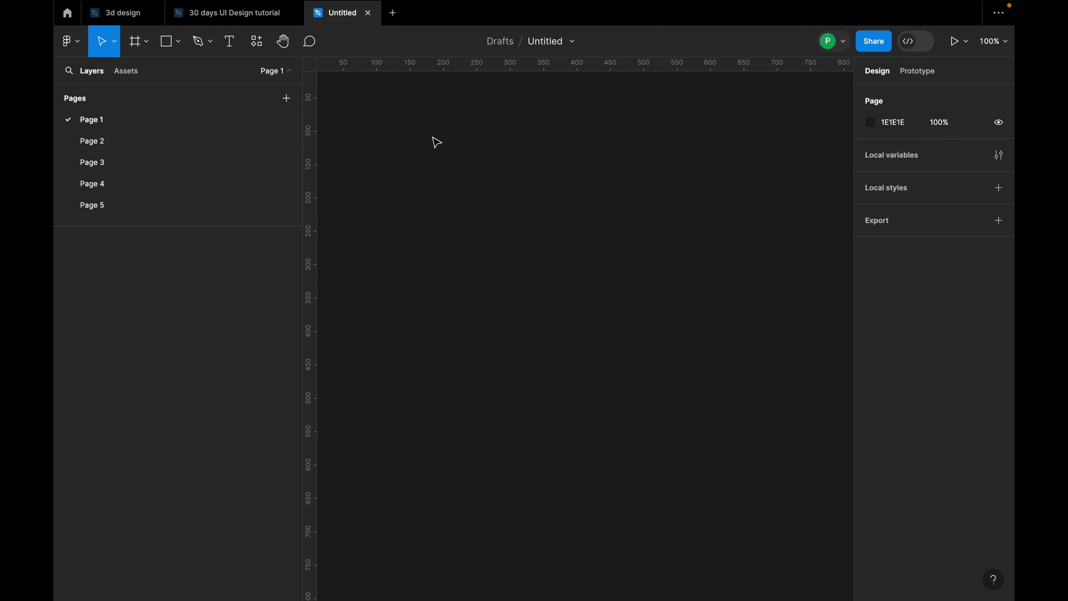
pyautogui.click(178, 41)
pyautogui.moveTo(402, 110); pyautogui.dragTo(683, 279)
pyautogui.click(178, 41)
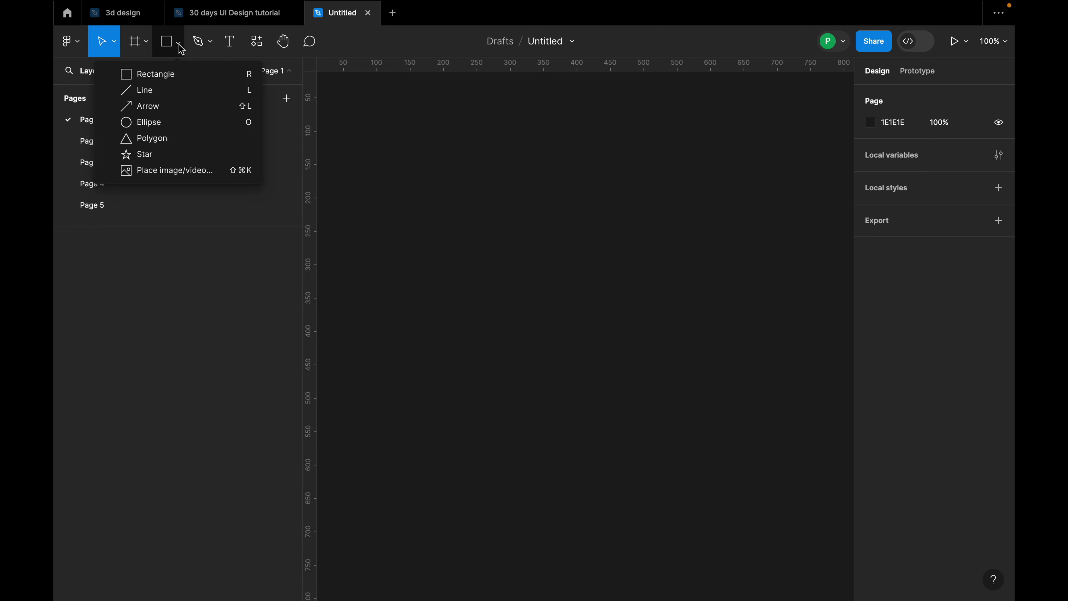
pyautogui.click(165, 75)
pyautogui.moveTo(364, 134); pyautogui.dragTo(618, 335)
# Step: Draw a large, wide ellipse in the upper middle of Page 2's canvas and deselect it
pyautogui.click(139, 147)
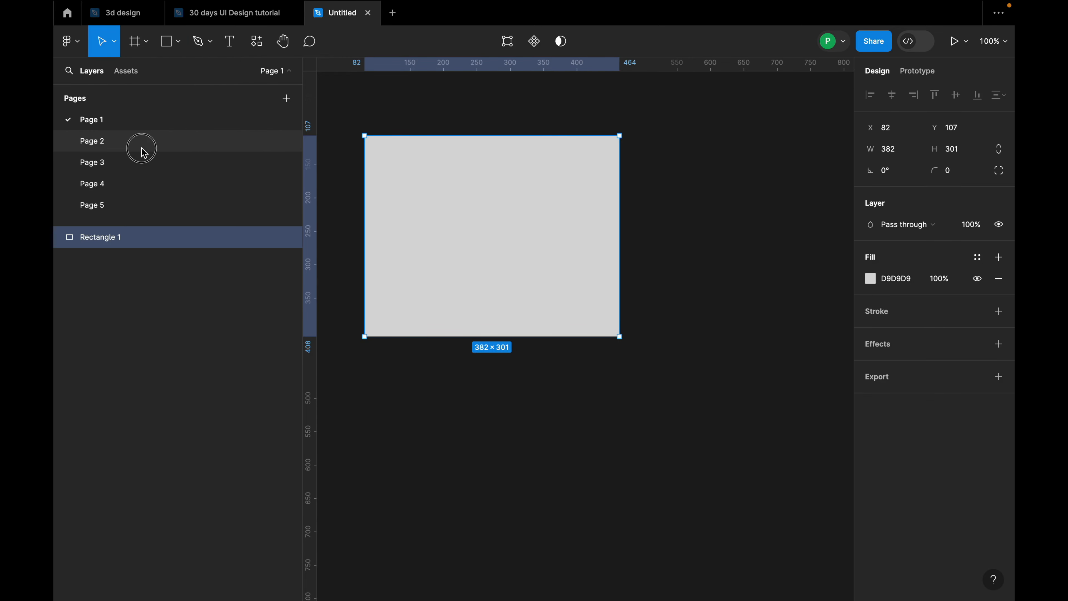
pyautogui.click(178, 40)
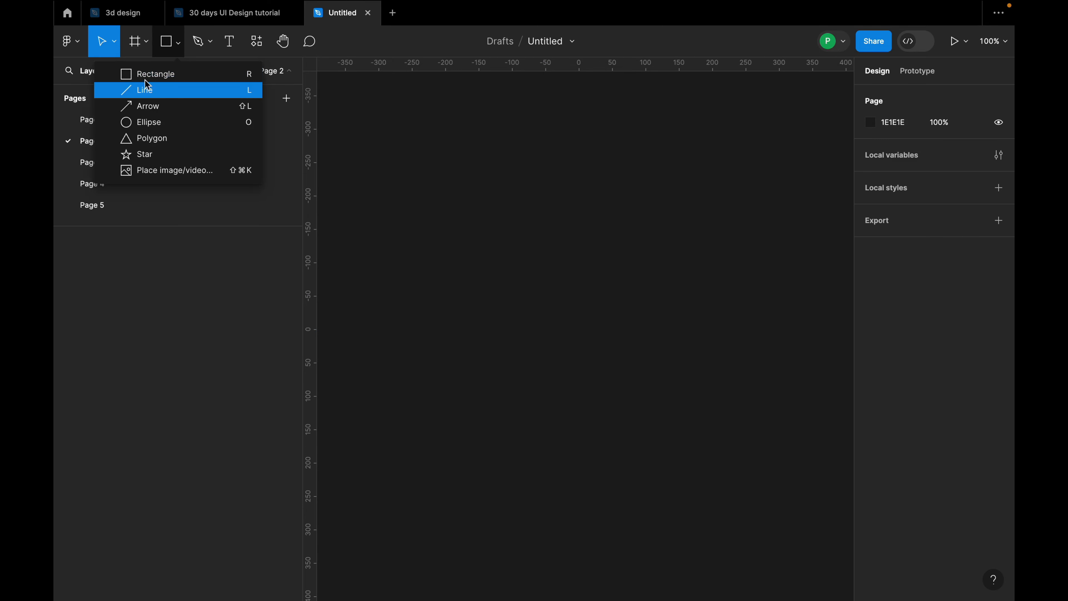
pyautogui.click(151, 94)
pyautogui.click(178, 41)
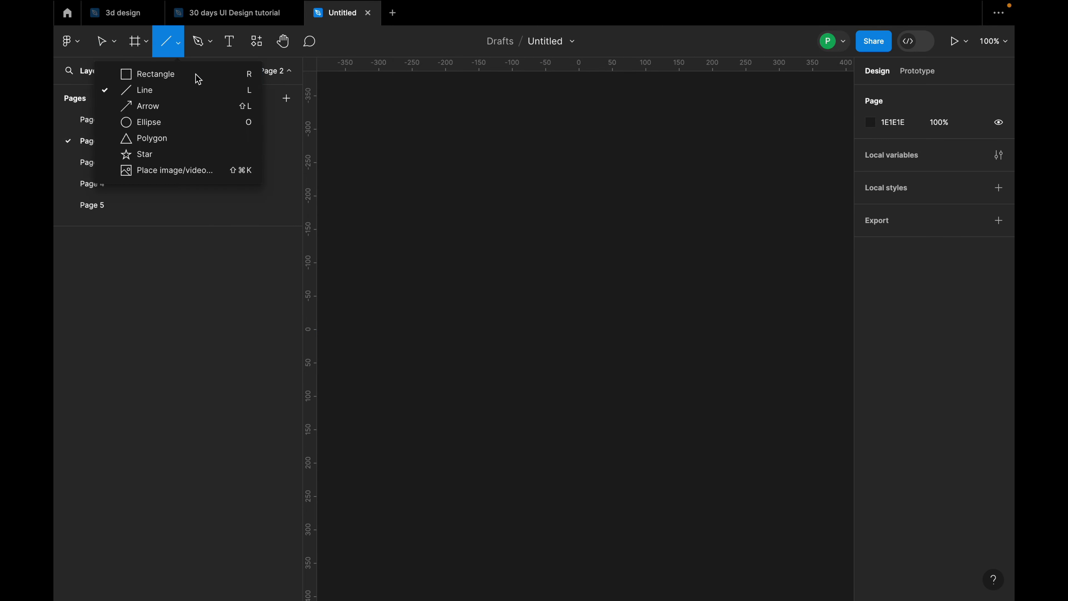
pyautogui.click(191, 125)
pyautogui.moveTo(420, 156); pyautogui.dragTo(689, 327)
pyautogui.click(680, 353)
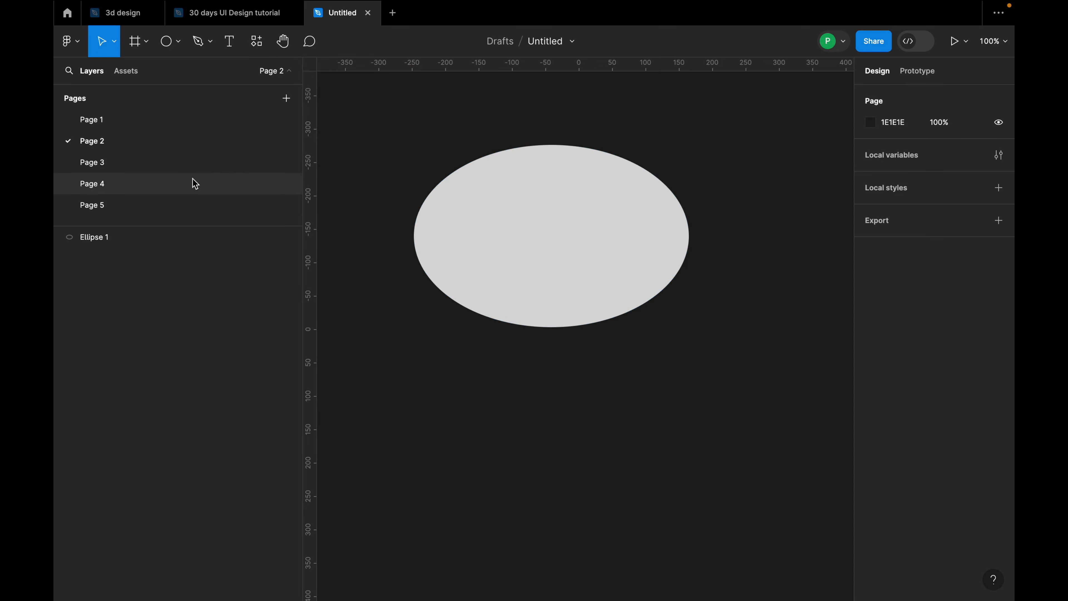
# Step: Look through Pages 1 to 3 of the draft and rename Page 1 as "Design 1"
pyautogui.click(180, 161)
pyautogui.click(159, 122)
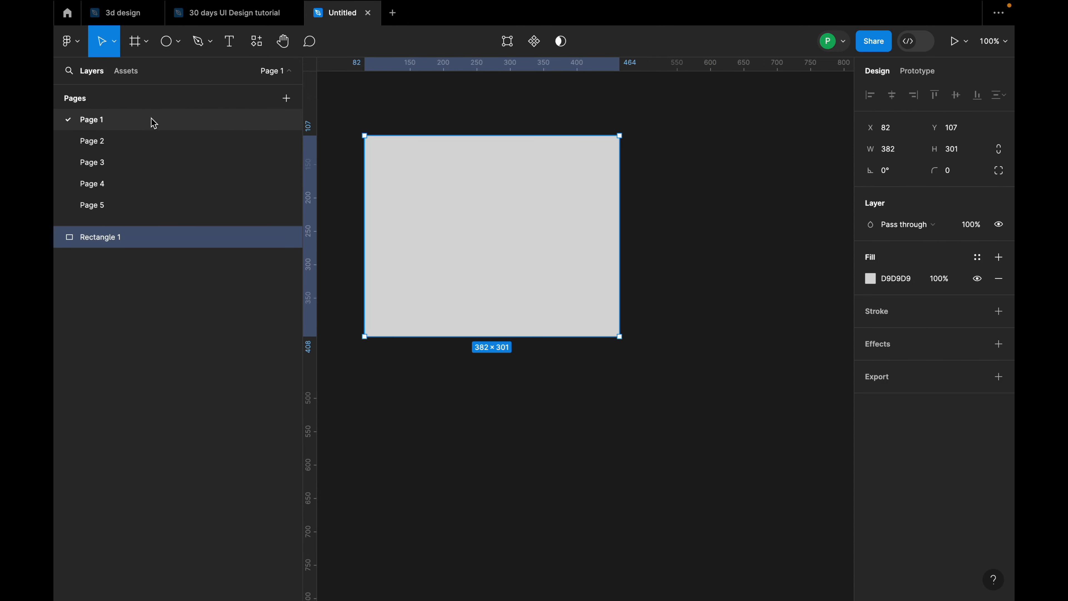
pyautogui.click(153, 136)
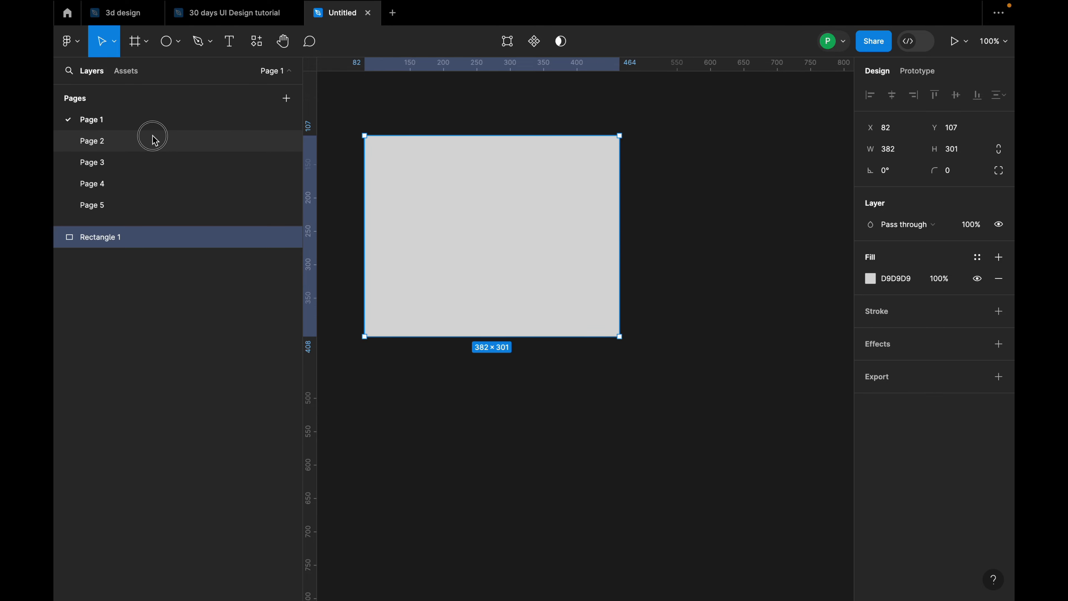
pyautogui.click(145, 160)
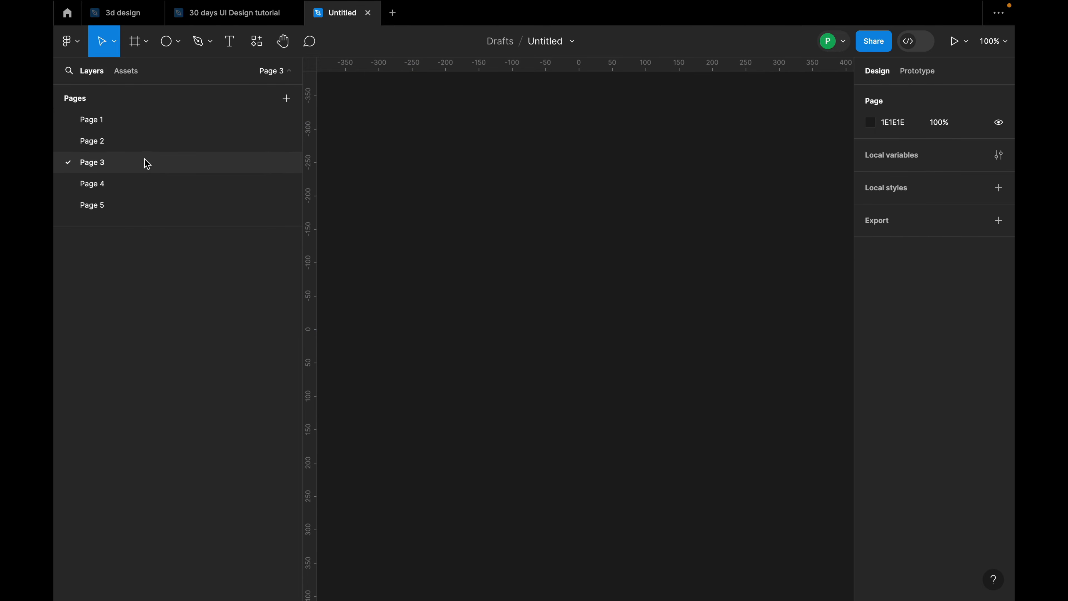
pyautogui.doubleClick(130, 122)
pyautogui.write('Design')
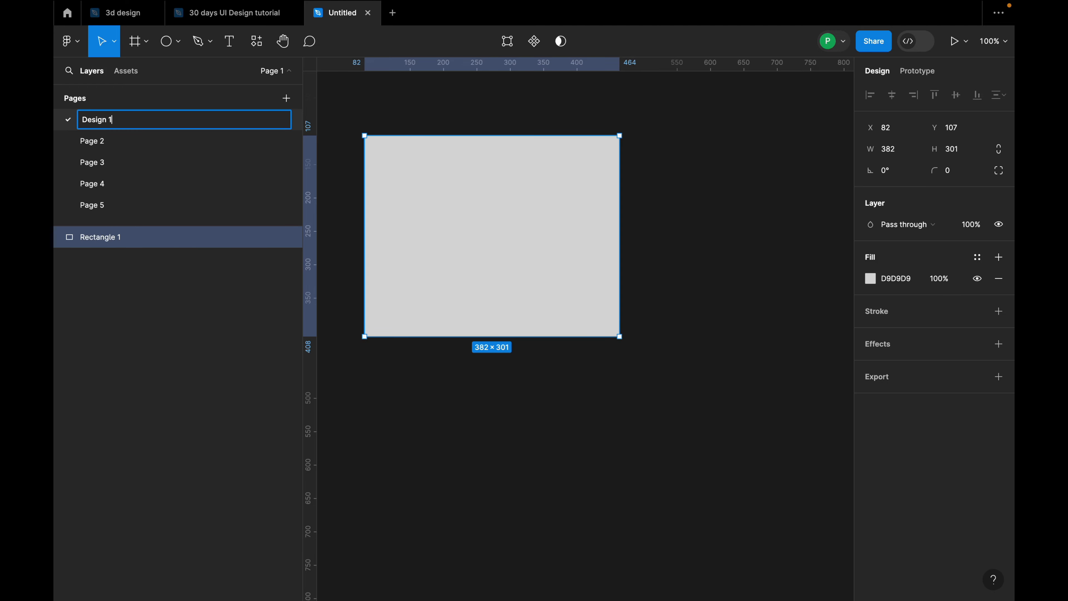
# Step: Return to the 30 days UI Design tutorial file and delete the pages Design 2 and Page 3
pyautogui.click(237, 15)
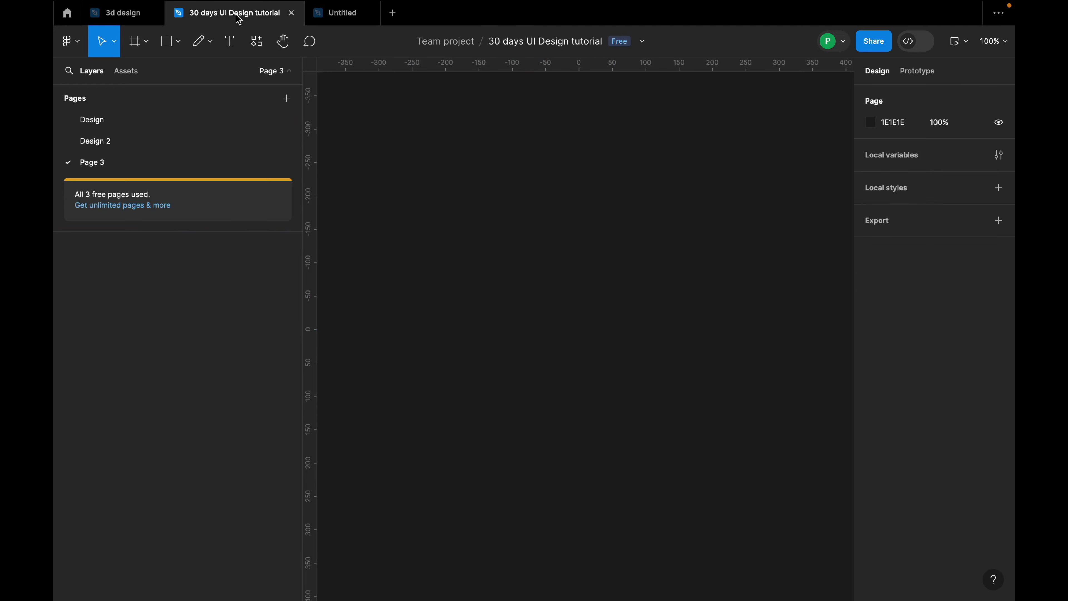
pyautogui.click(134, 150)
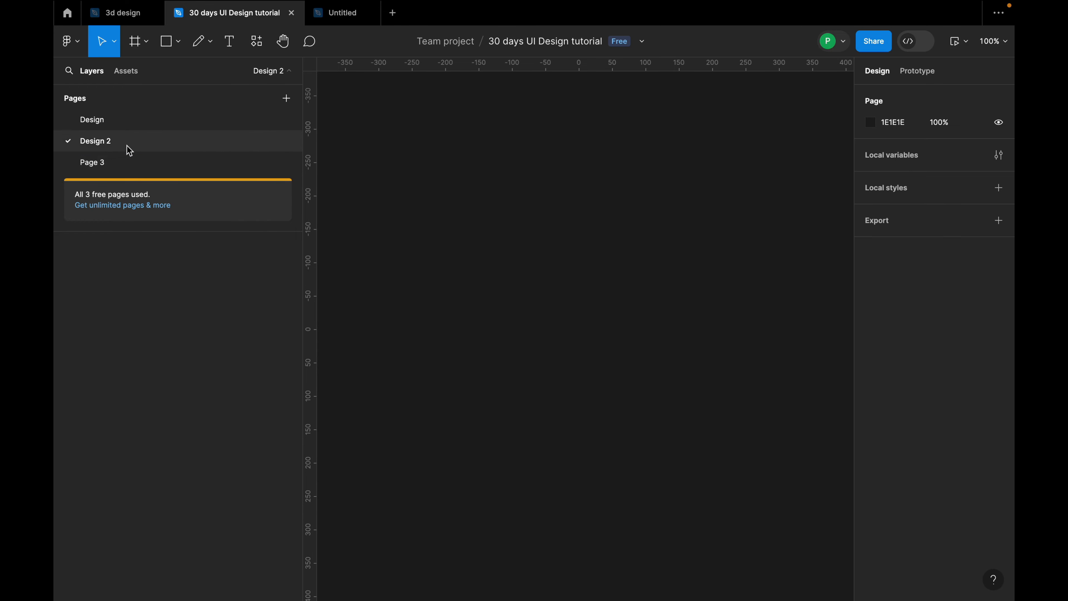
pyautogui.click(130, 142)
pyautogui.rightClick(133, 146)
pyautogui.click(202, 224)
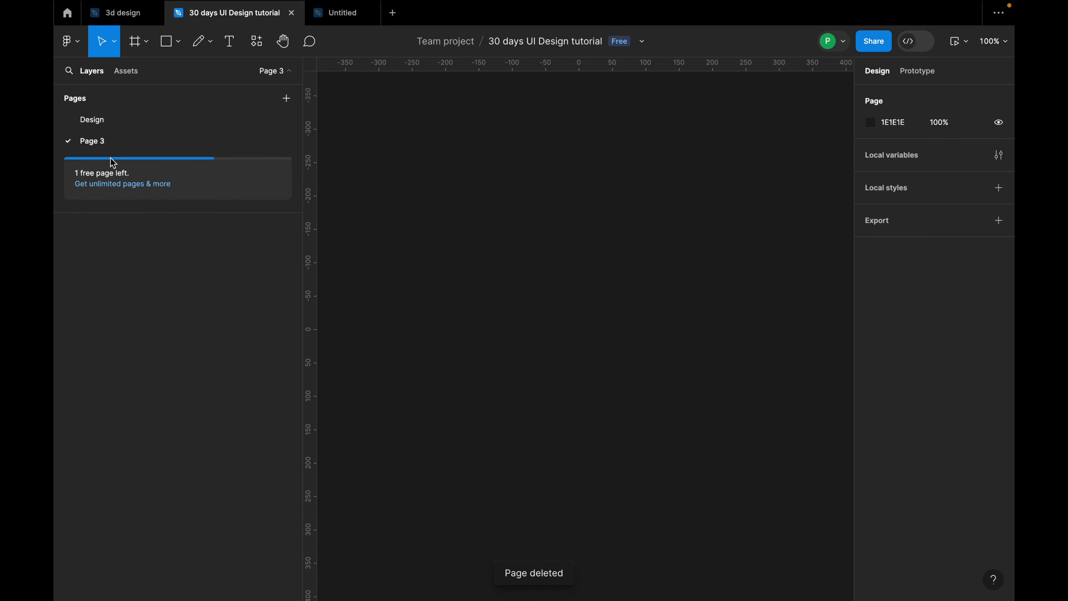
pyautogui.rightClick(118, 150)
pyautogui.click(174, 227)
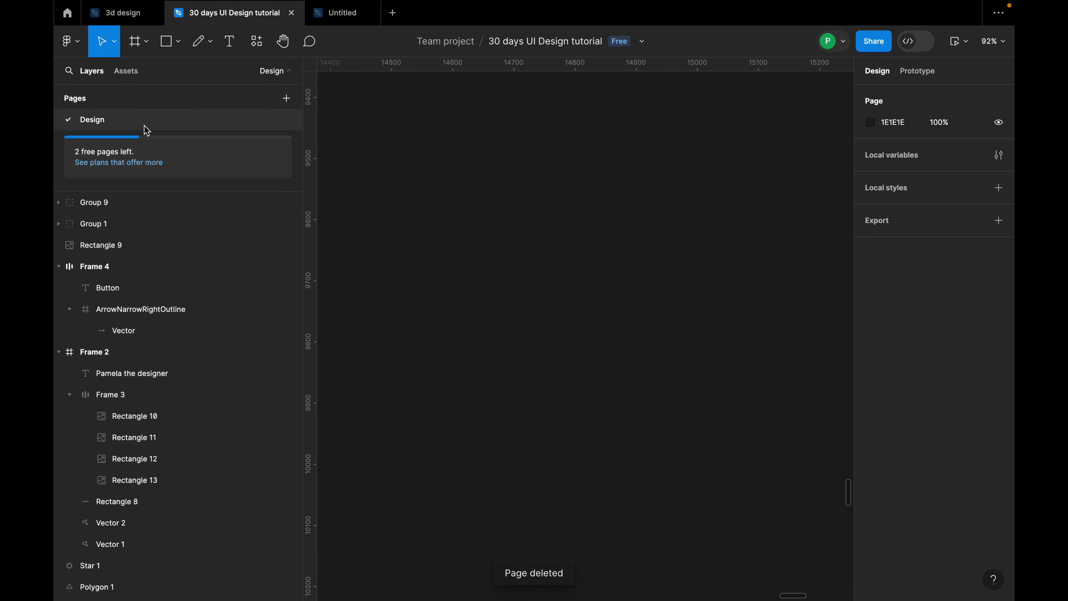
pyautogui.click(145, 127)
pyautogui.scroll(-10, 593, 267)
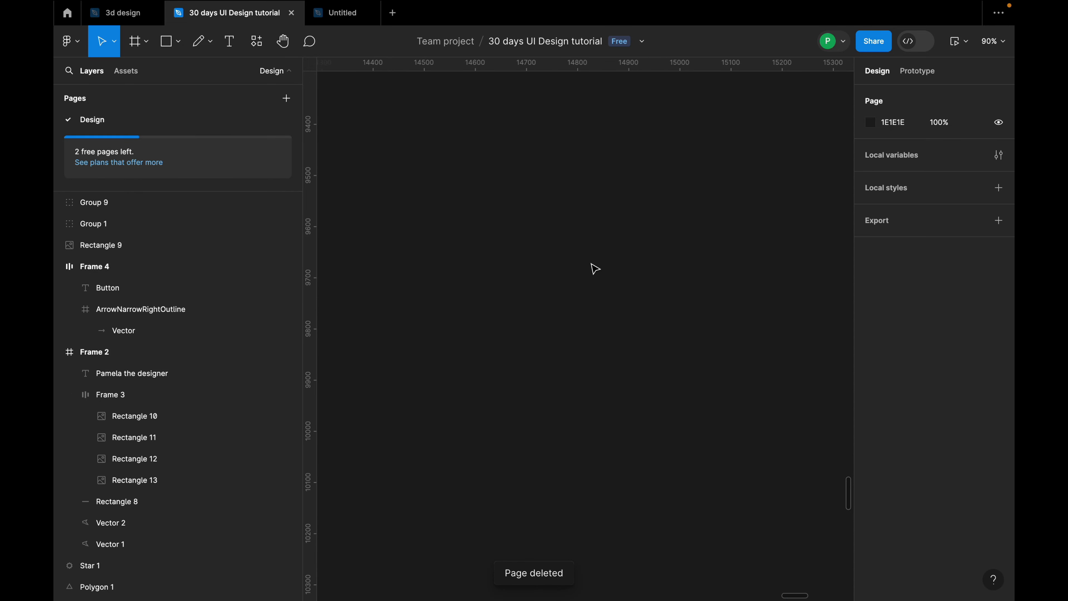
pyautogui.scroll(4, 589, 273)
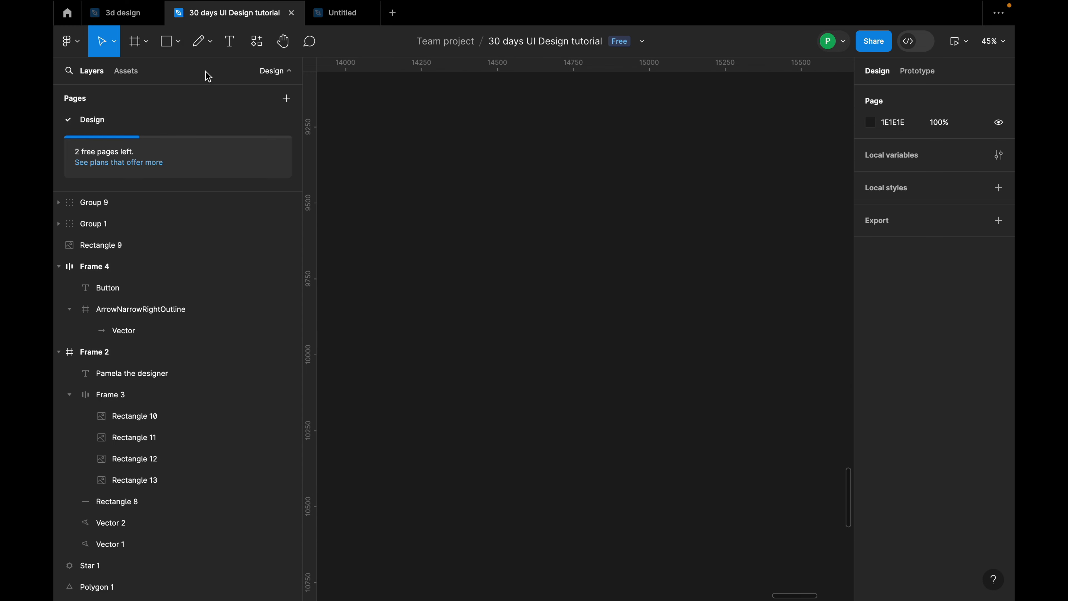
# Step: View the tutorial file's assets and clear the stray "t" from the asset search
pyautogui.click(130, 80)
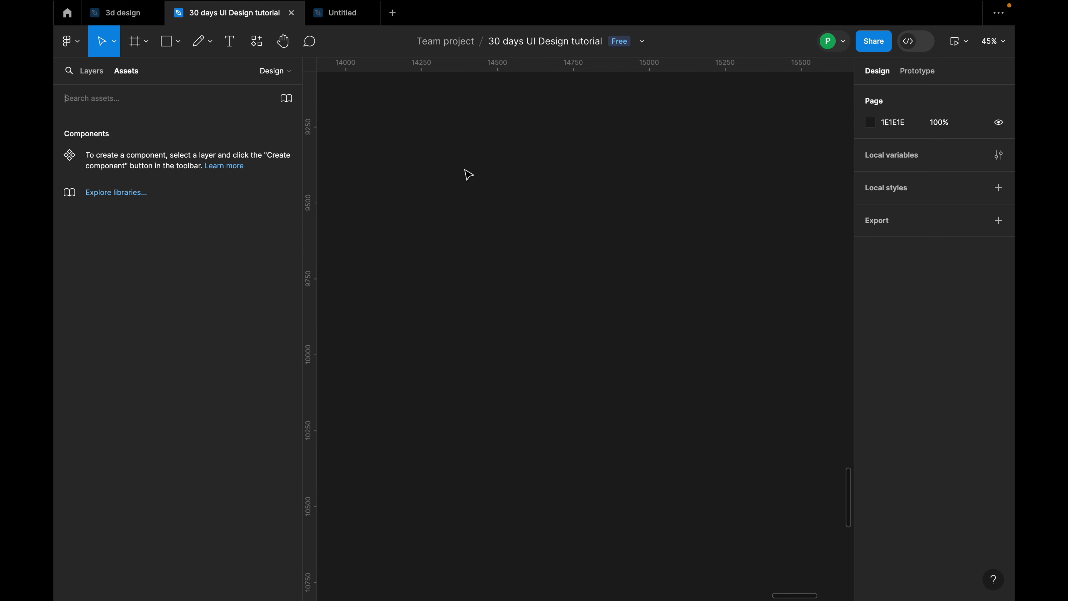
pyautogui.scroll(1, 469, 176)
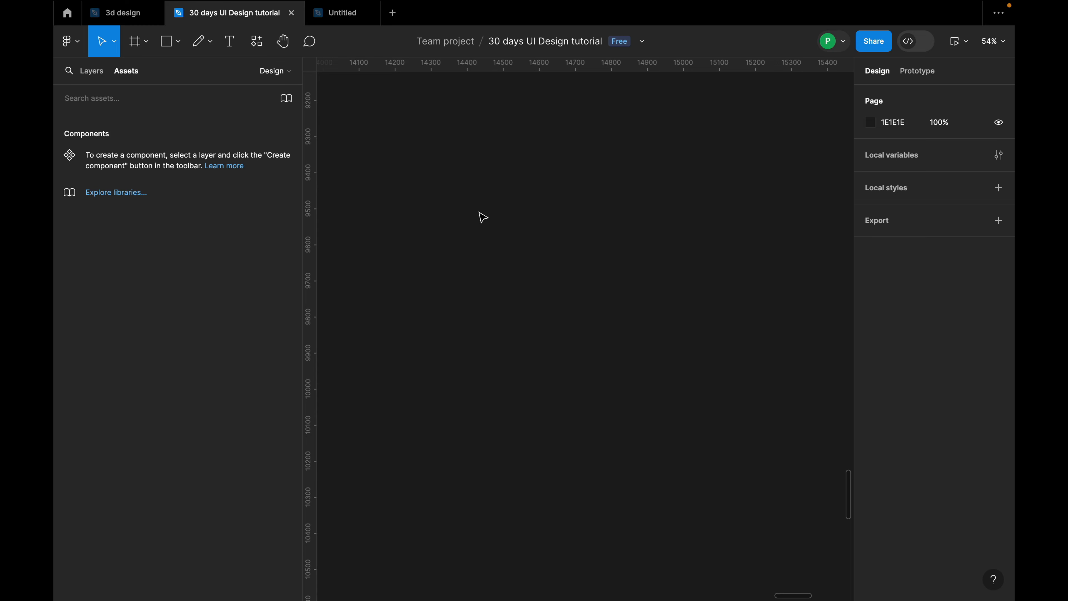
pyautogui.write('t')
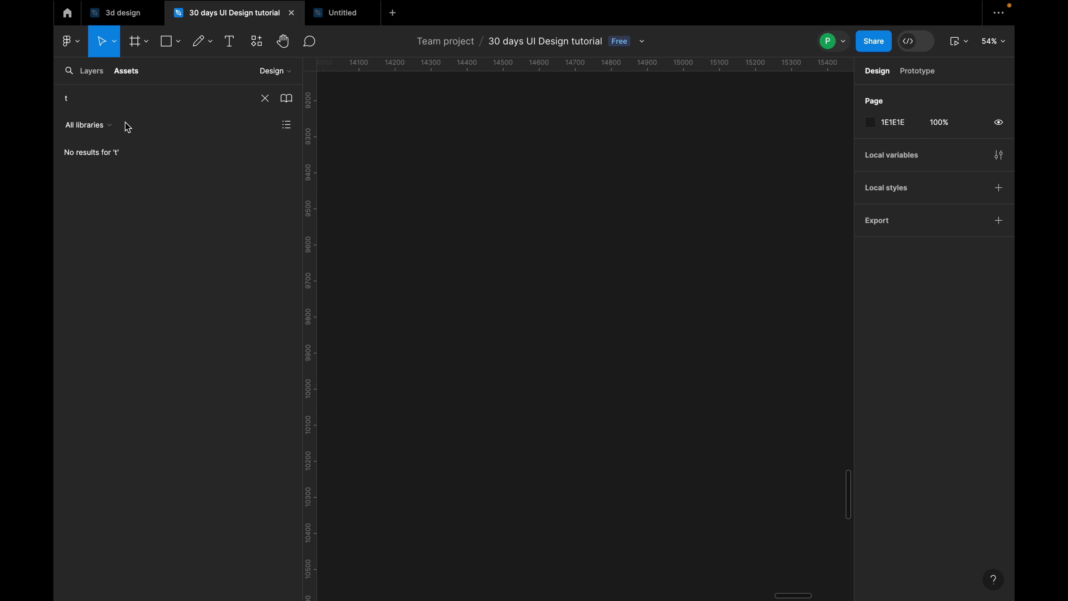
pyautogui.click(265, 98)
# Step: Add the text "Buttons" on the empty canvas and move it slightly to about X 14464, Y 9417
pyautogui.scroll(5, 489, 166)
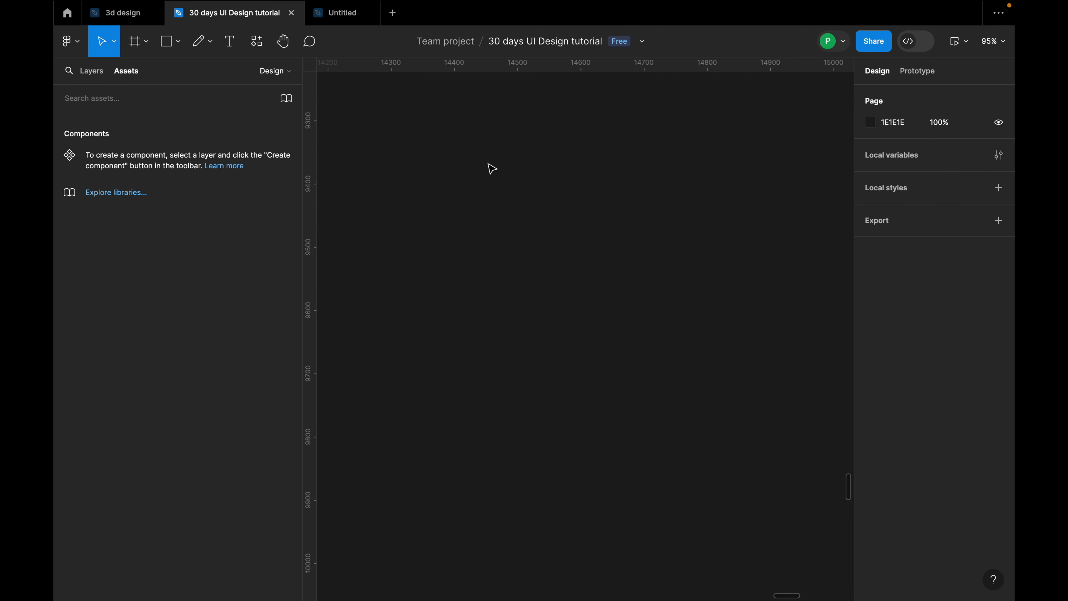
pyautogui.press('t')
pyautogui.click(490, 175)
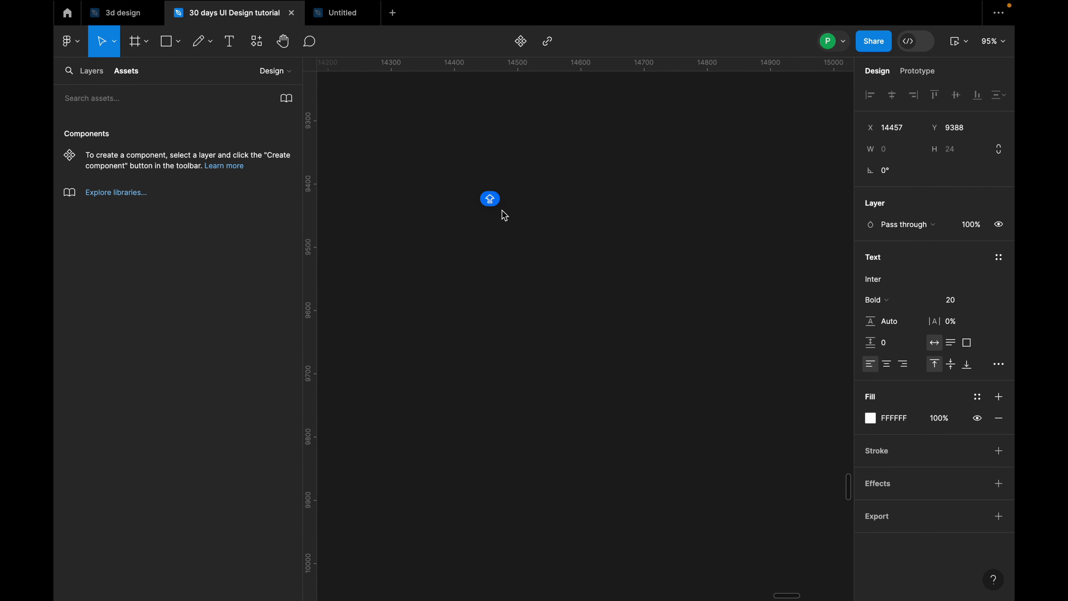
pyautogui.write('Buttons')
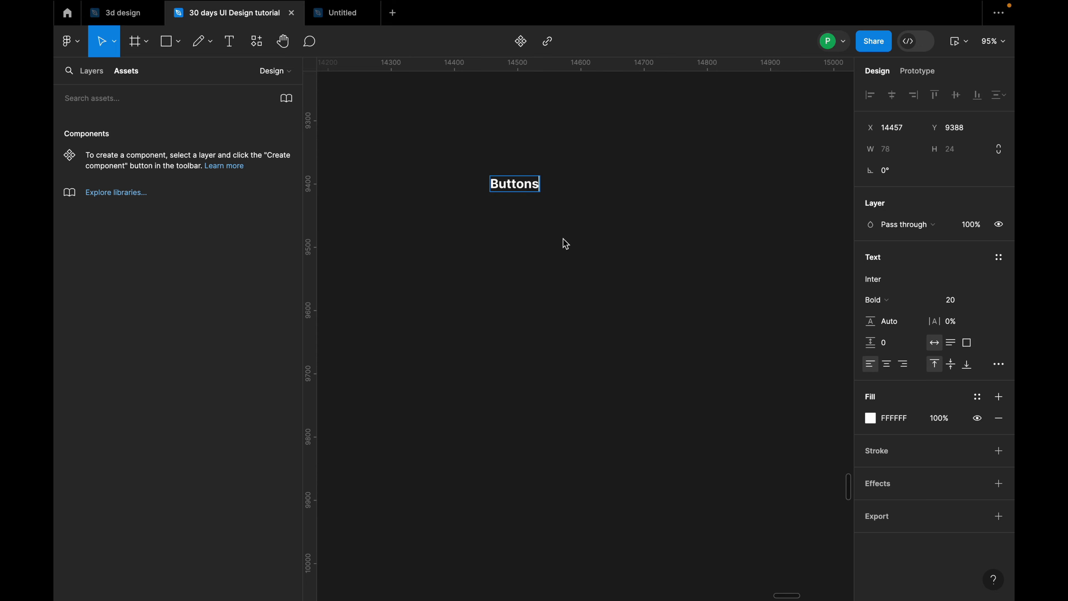
pyautogui.press('Escape')
pyautogui.scroll(5, 549, 225)
pyautogui.moveTo(507, 174); pyautogui.dragTo(518, 205)
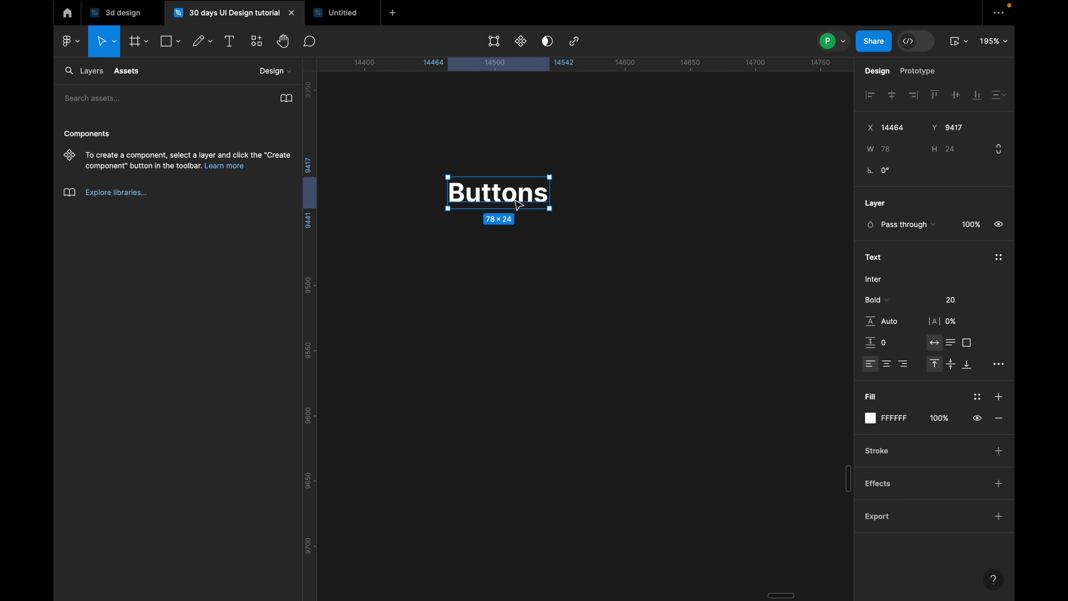
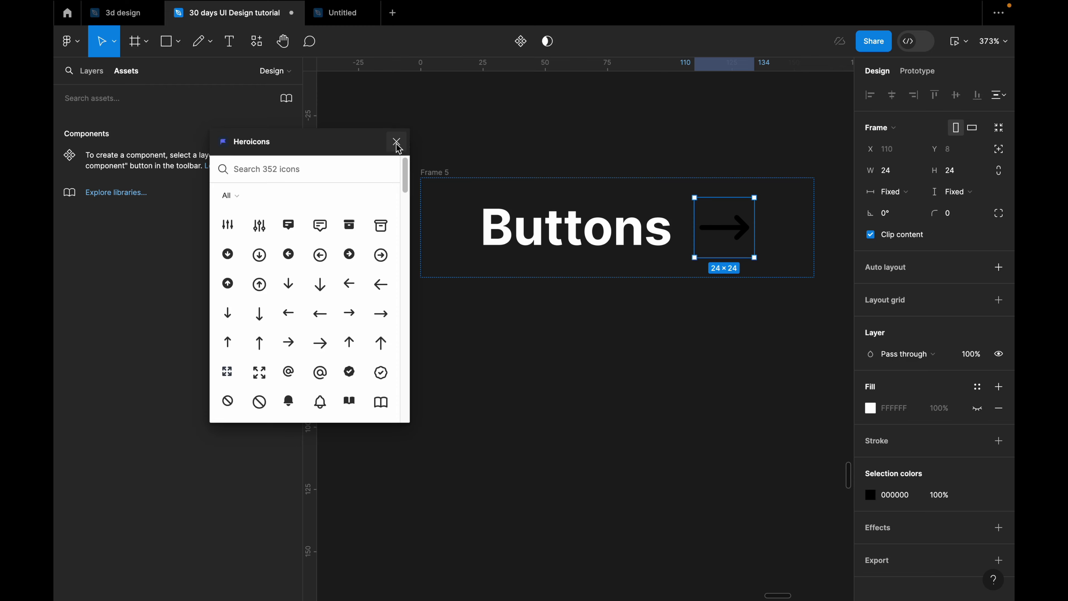
# Step: Close the Heroicons plugin and move the arrow's Vector layer out of ArrowNarrowRightOutline, directly into Frame 5 below the Buttons text
pyautogui.click(396, 142)
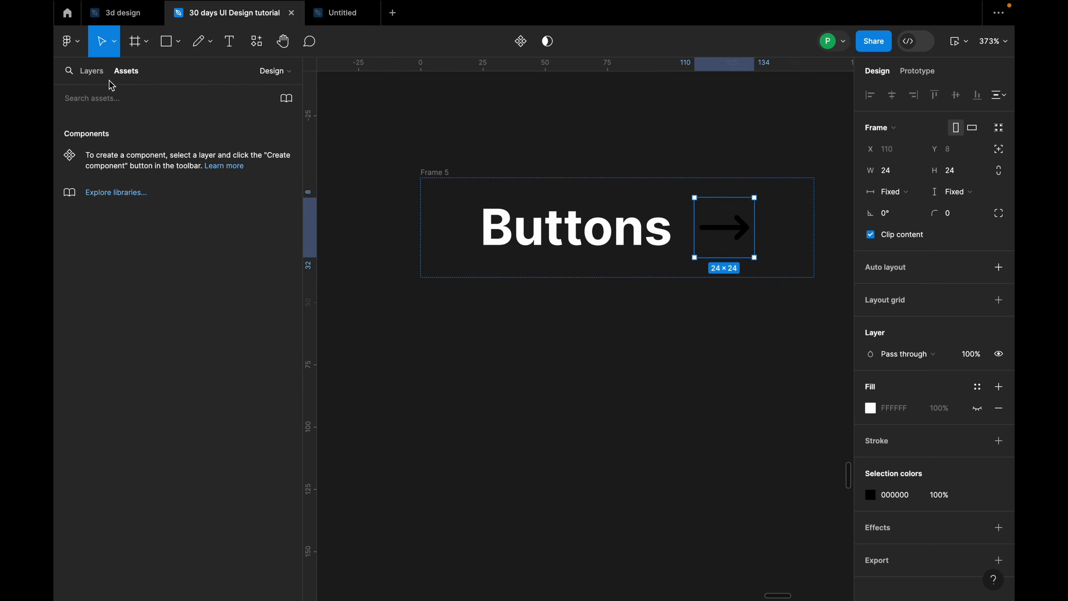
pyautogui.click(103, 75)
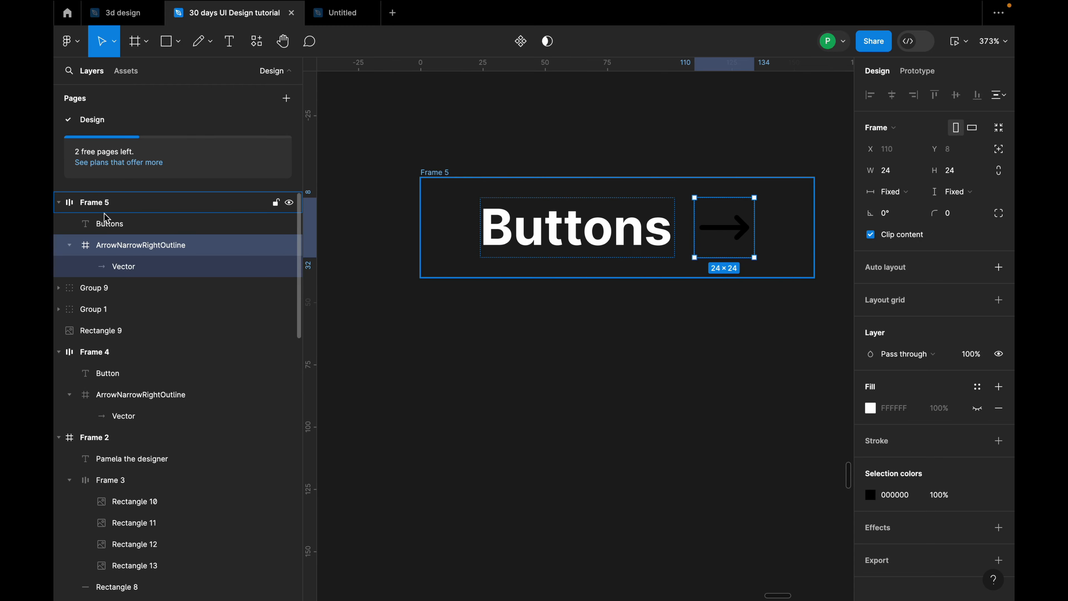
pyautogui.click(120, 266)
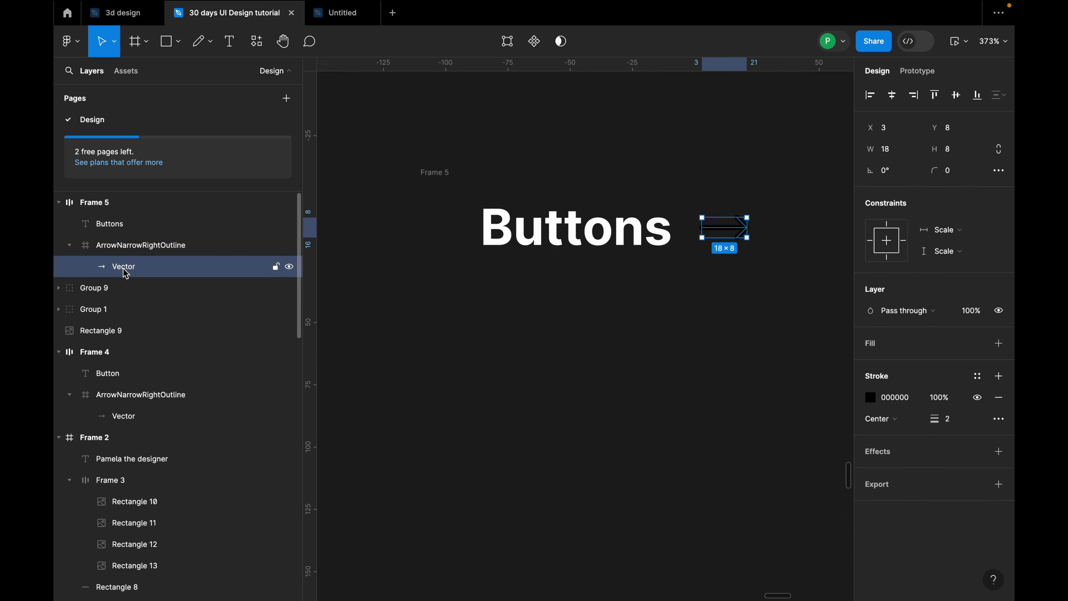
pyautogui.moveTo(126, 274); pyautogui.dragTo(122, 236)
pyautogui.scroll(-5, 663, 236)
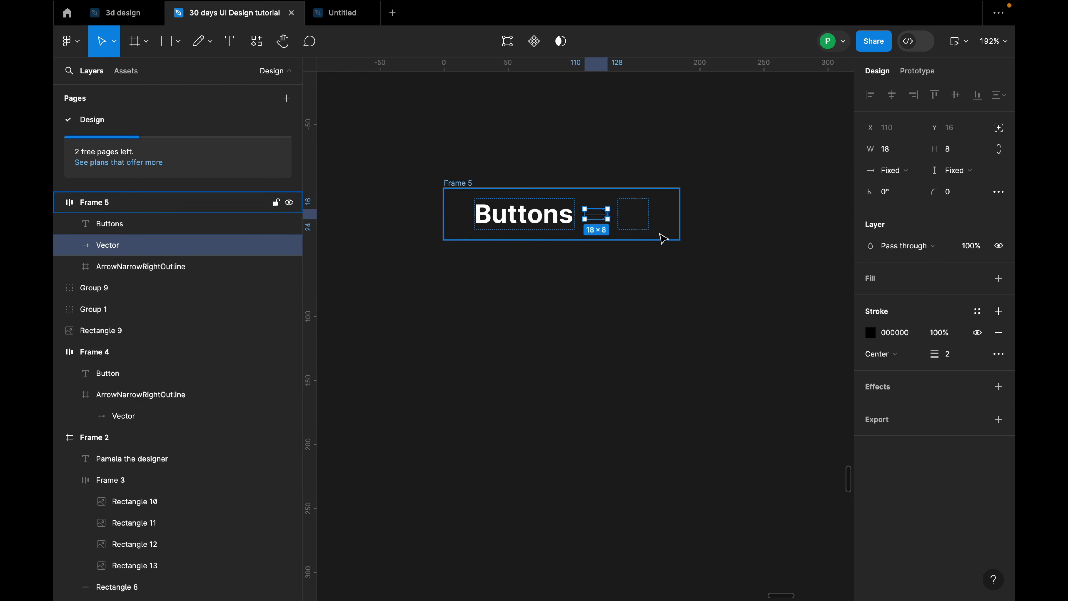
pyautogui.scroll(3, 618, 226)
# Step: Delete the empty ArrowNarrowRightOutline frame from Frame 5
pyautogui.click(168, 266)
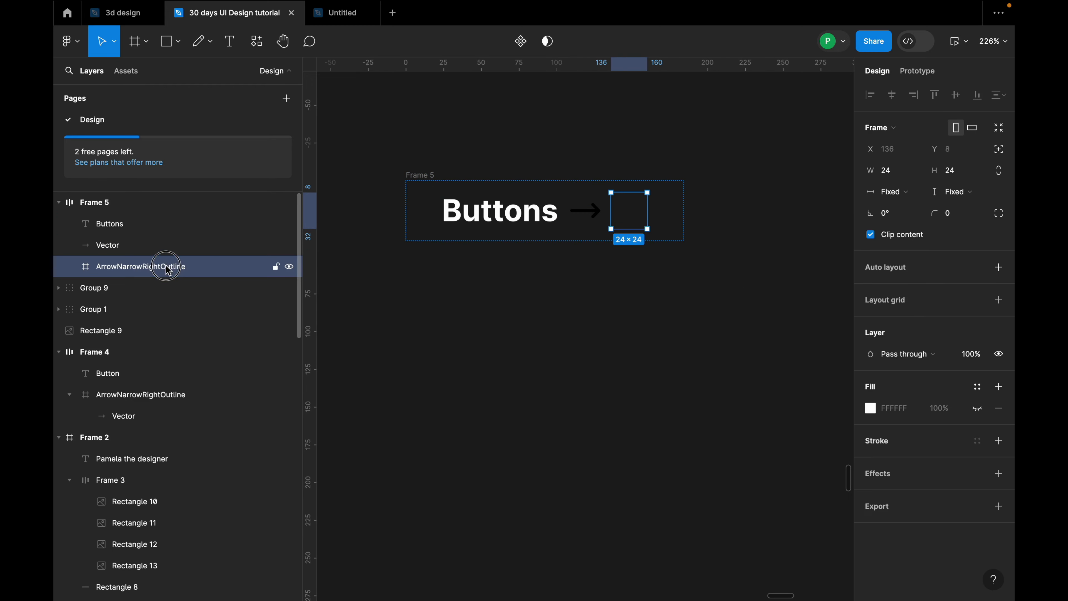
pyautogui.scroll(1, 614, 211)
pyautogui.scroll(2, 625, 210)
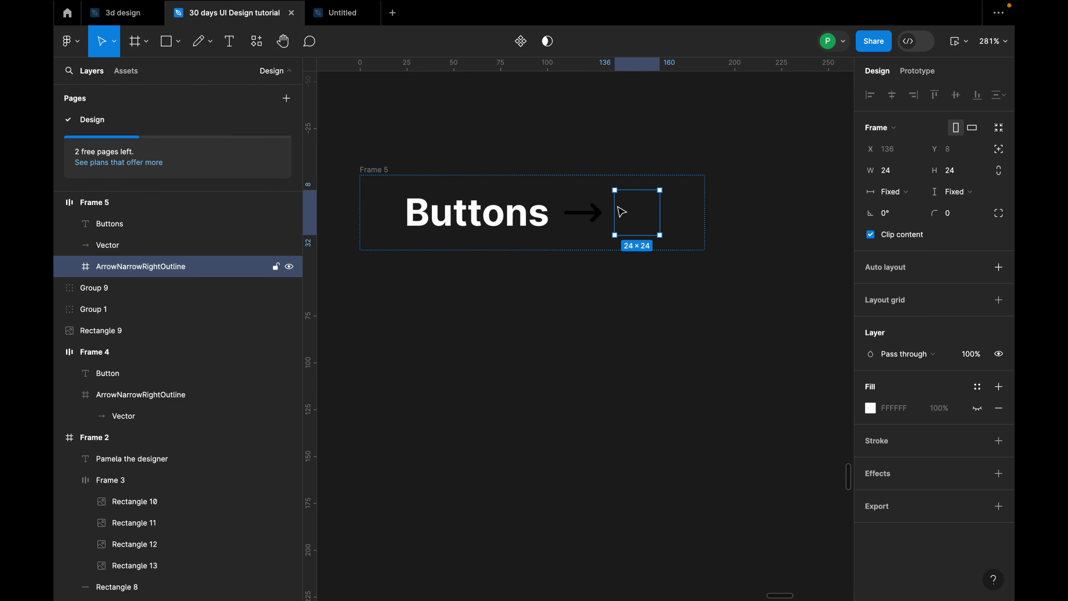
pyautogui.click(685, 241)
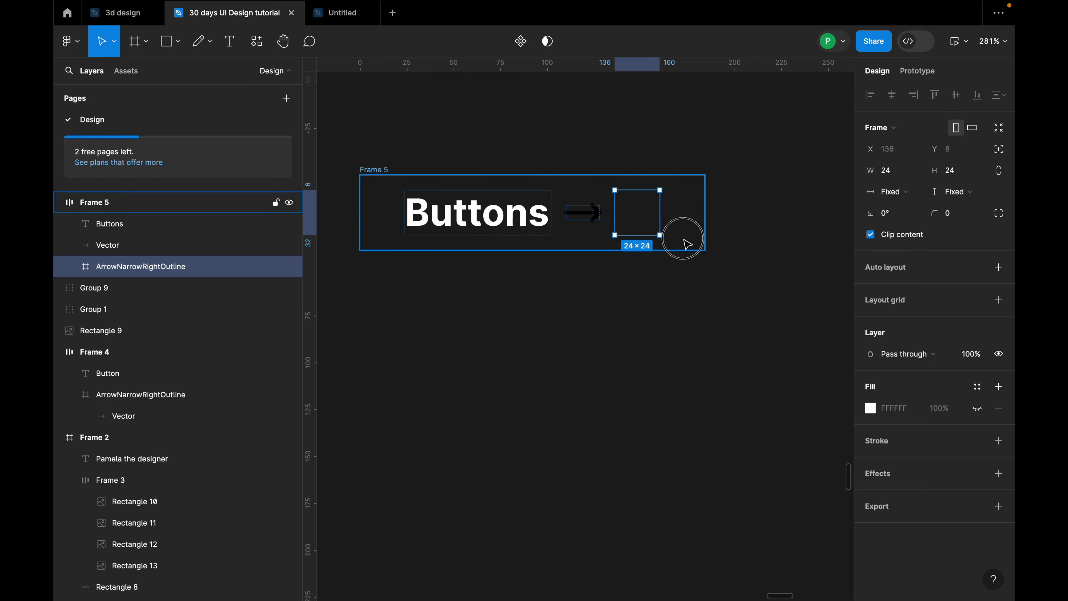
pyautogui.click(643, 227)
pyautogui.click(697, 248)
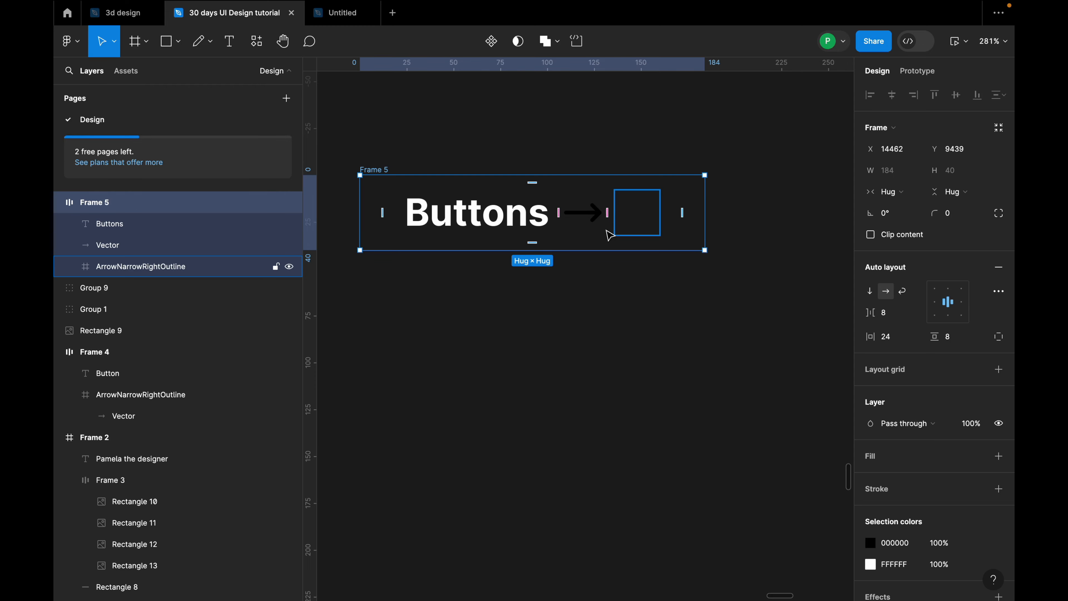
pyautogui.click(639, 213)
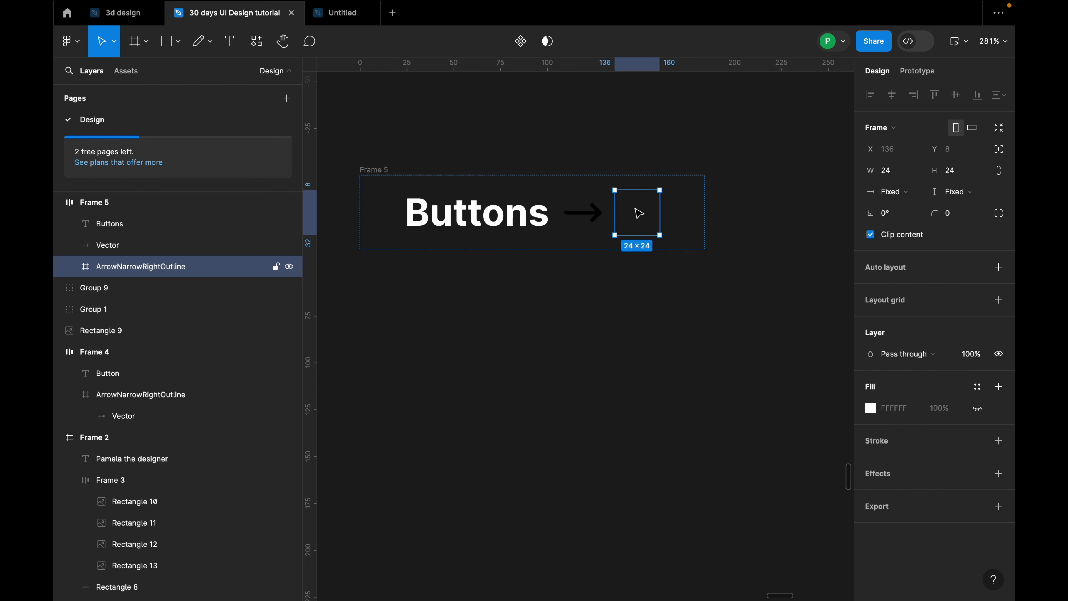
pyautogui.press('Delete')
# Step: Add a white FFFFFF fill to Frame 5 and recolour its Buttons text near-black, 070707
pyautogui.click(389, 171)
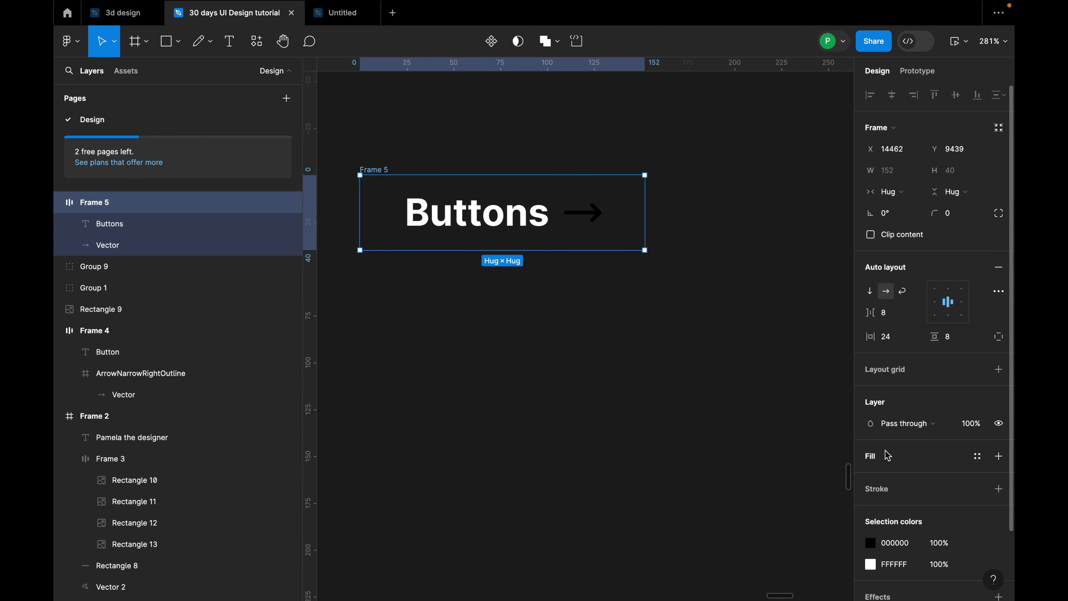
pyautogui.click(998, 456)
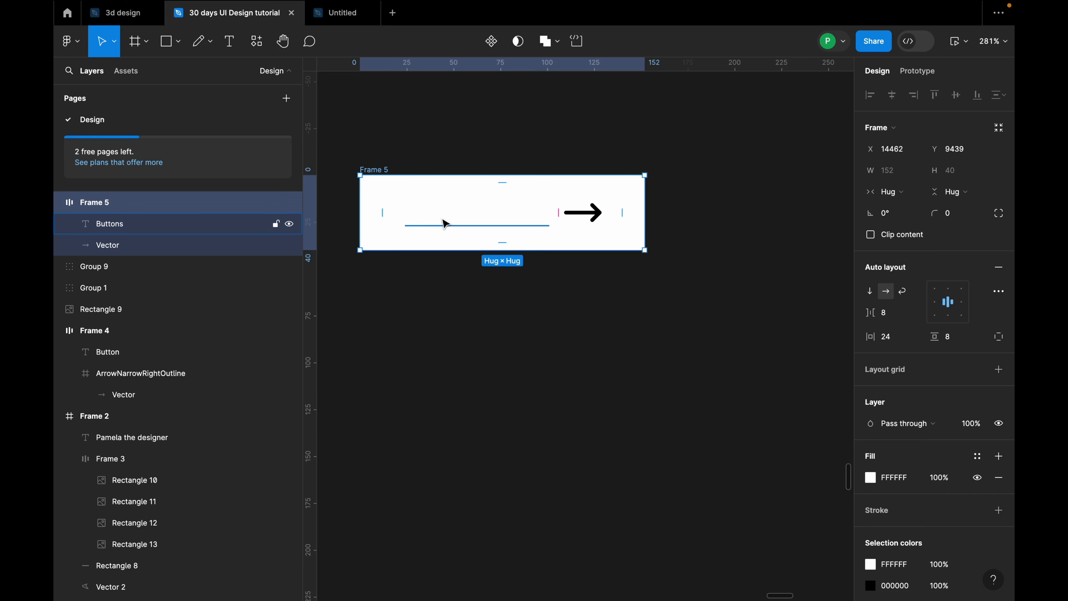
pyautogui.click(452, 216)
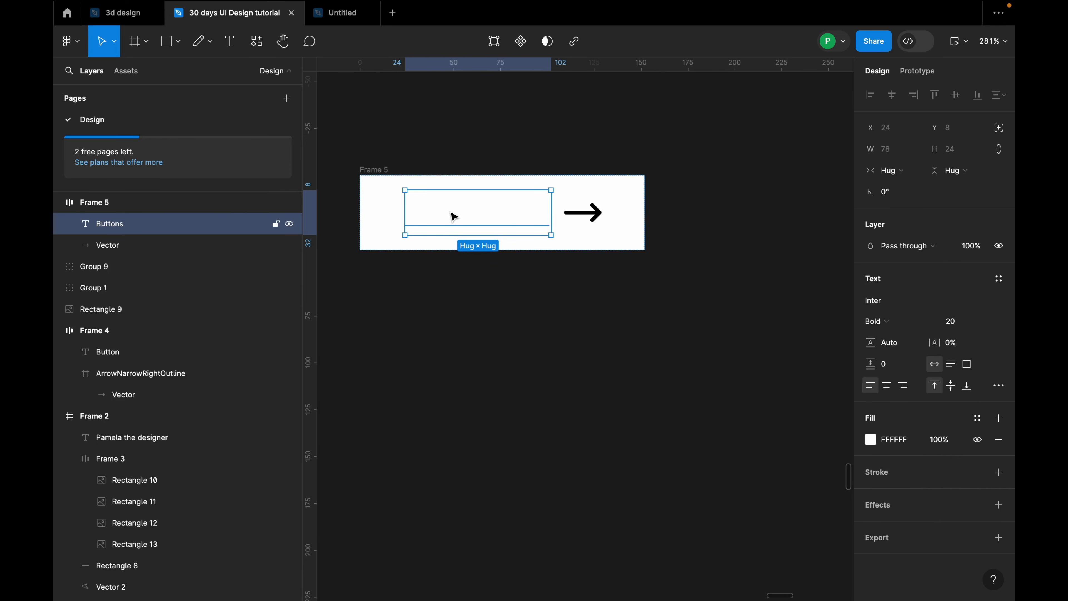
pyautogui.click(870, 439)
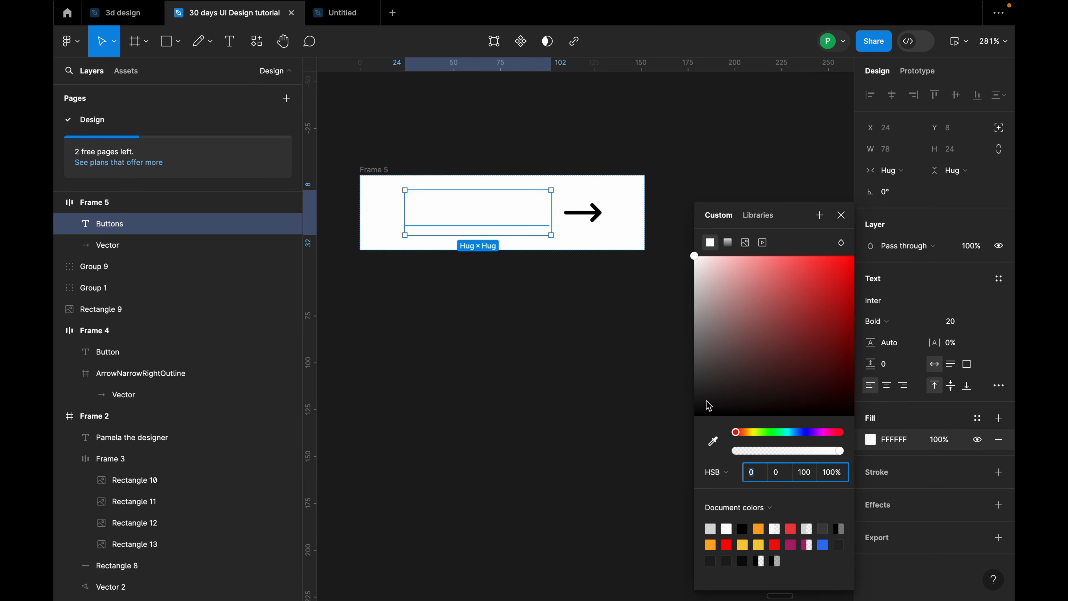
pyautogui.moveTo(708, 405); pyautogui.dragTo(692, 412)
pyautogui.click(553, 267)
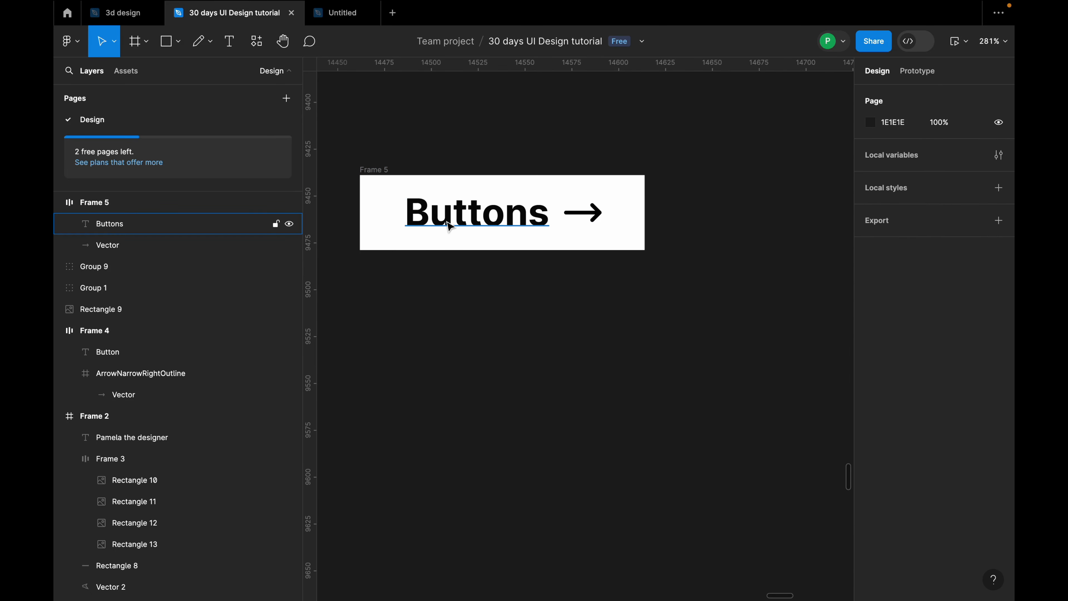
pyautogui.click(450, 226)
# Step: Round the corners of the Frame 5 button with a radius of 4
pyautogui.click(361, 193)
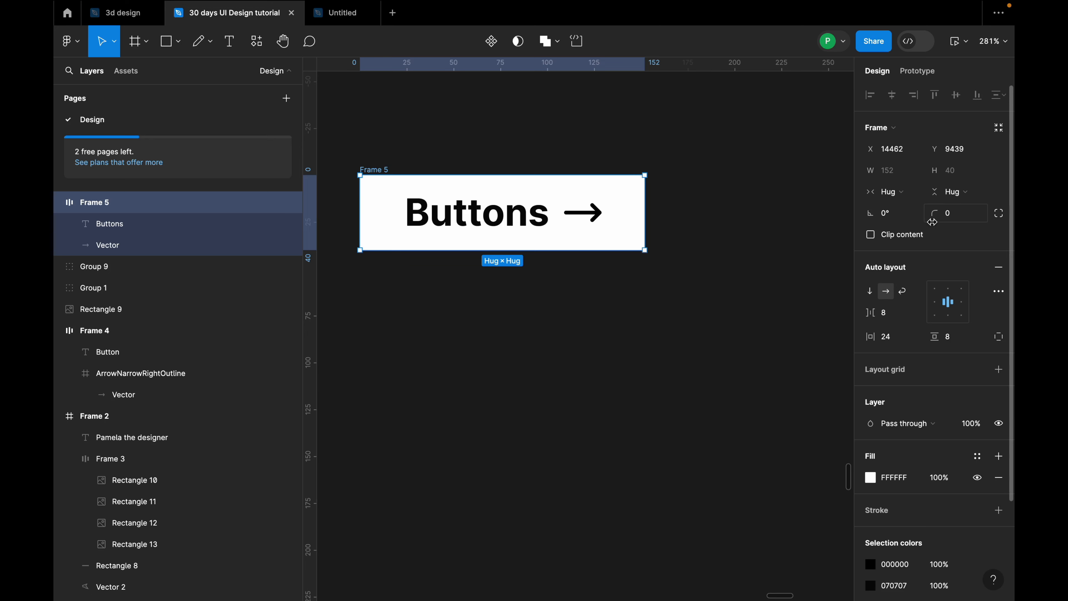
pyautogui.click(954, 221)
pyautogui.press('Return')
pyautogui.click(800, 265)
pyautogui.scroll(-2, 711, 269)
pyautogui.scroll(2, 540, 250)
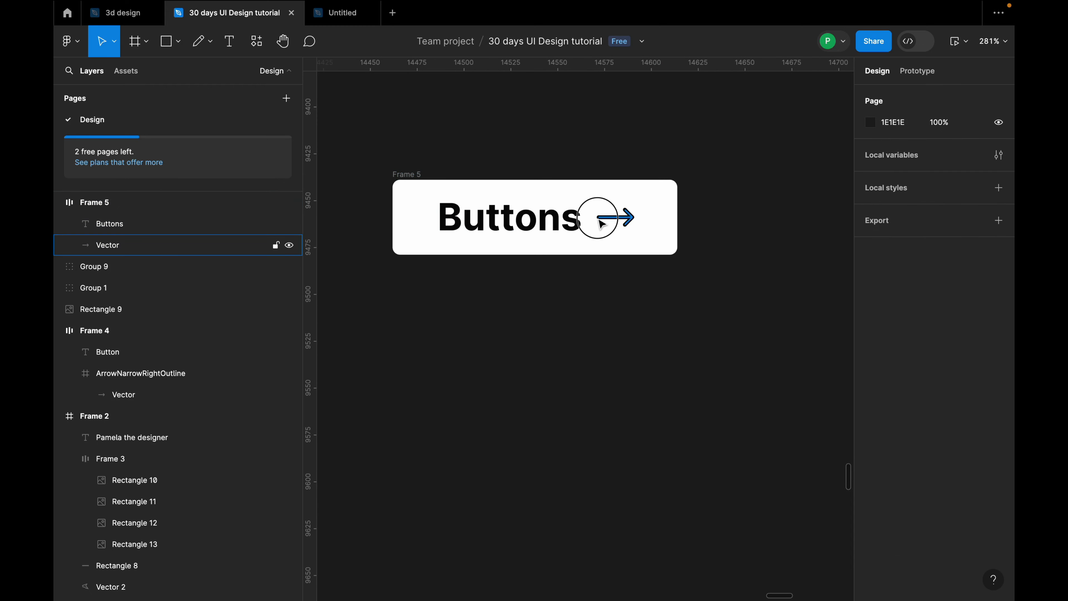
# Step: Set the auto layout gap between the button's text and arrow to 4
pyautogui.click(613, 218)
pyautogui.click(587, 232)
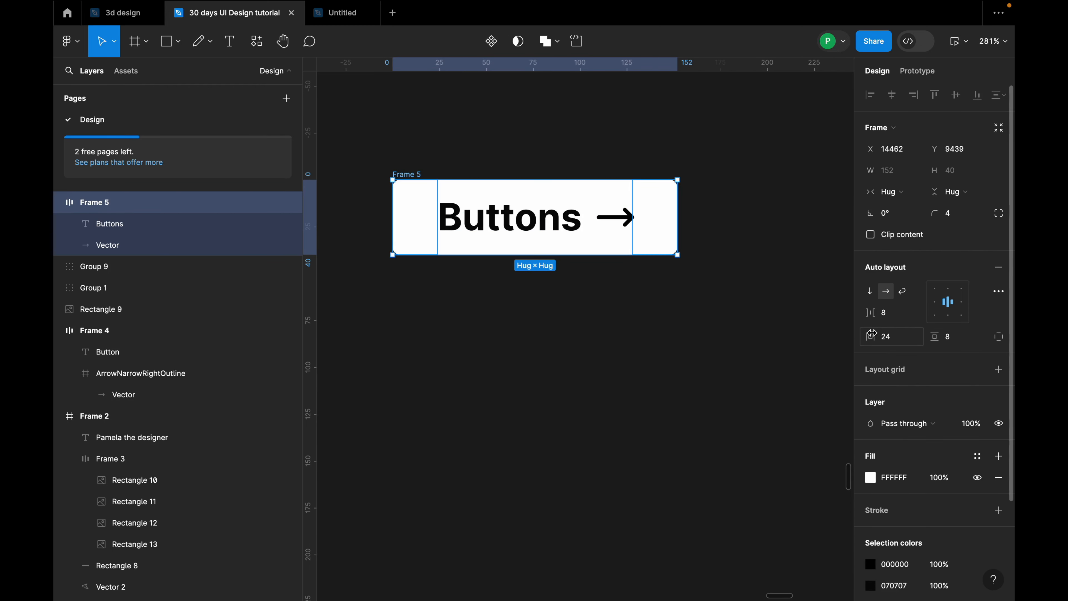
pyautogui.click(892, 314)
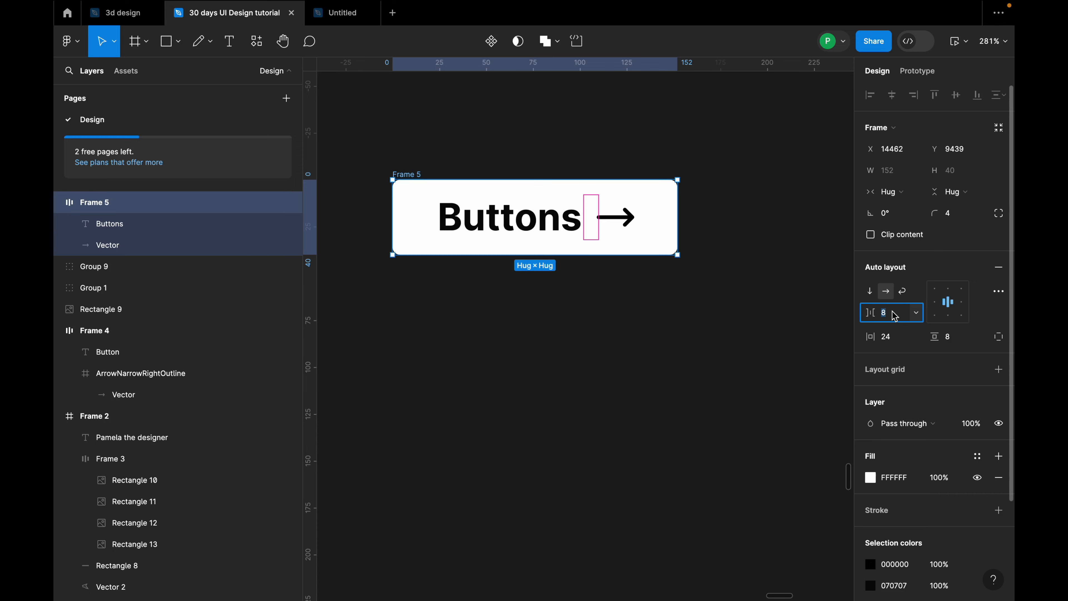
pyautogui.write('4')
pyautogui.press('Return')
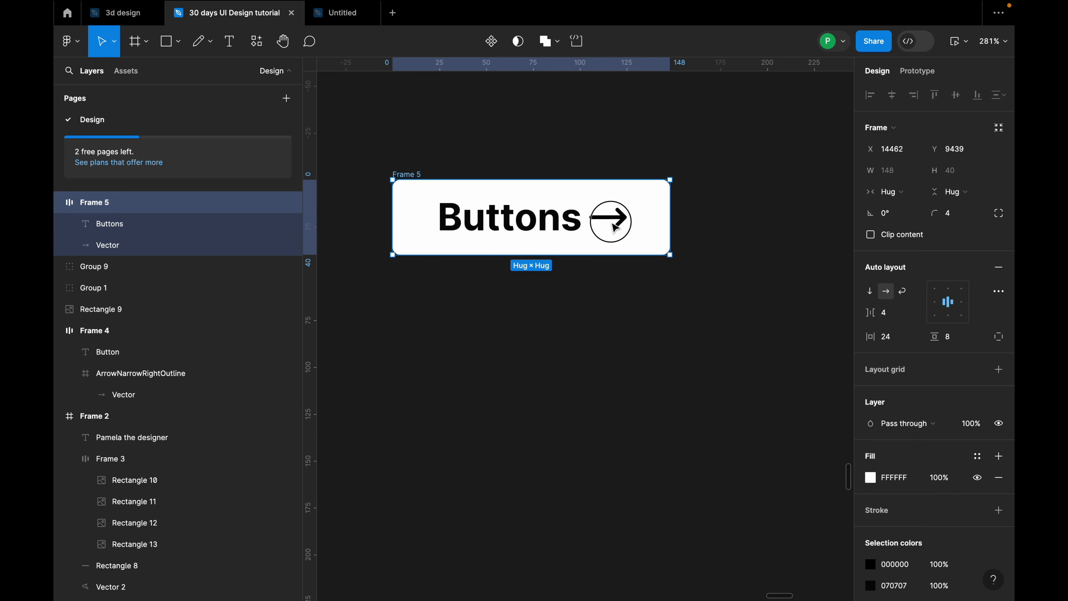
# Step: Set the width of the button's arrow vector to 14
pyautogui.click(614, 227)
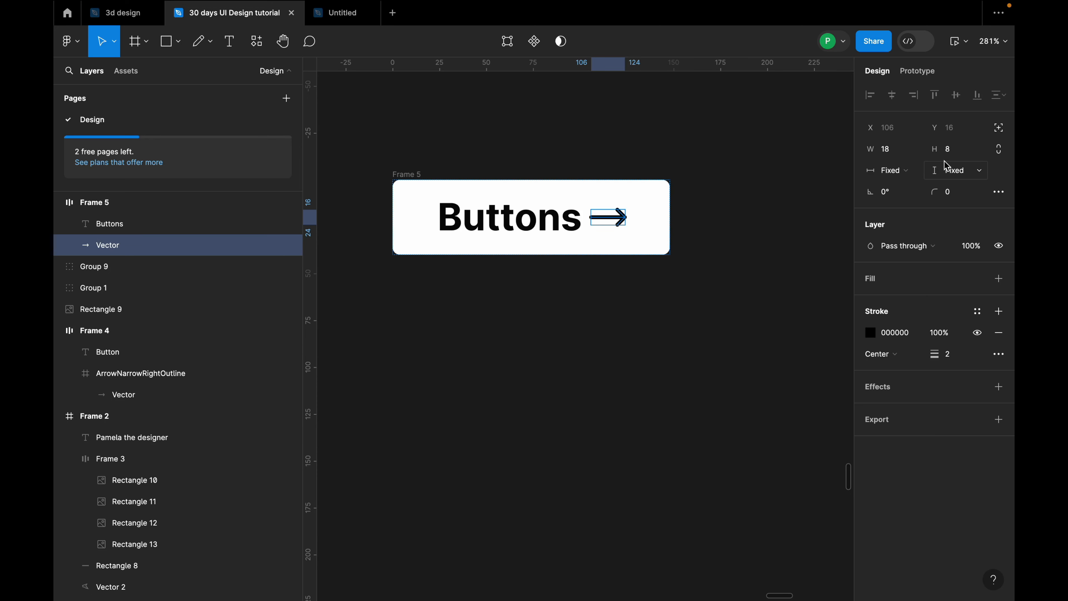
pyautogui.click(897, 156)
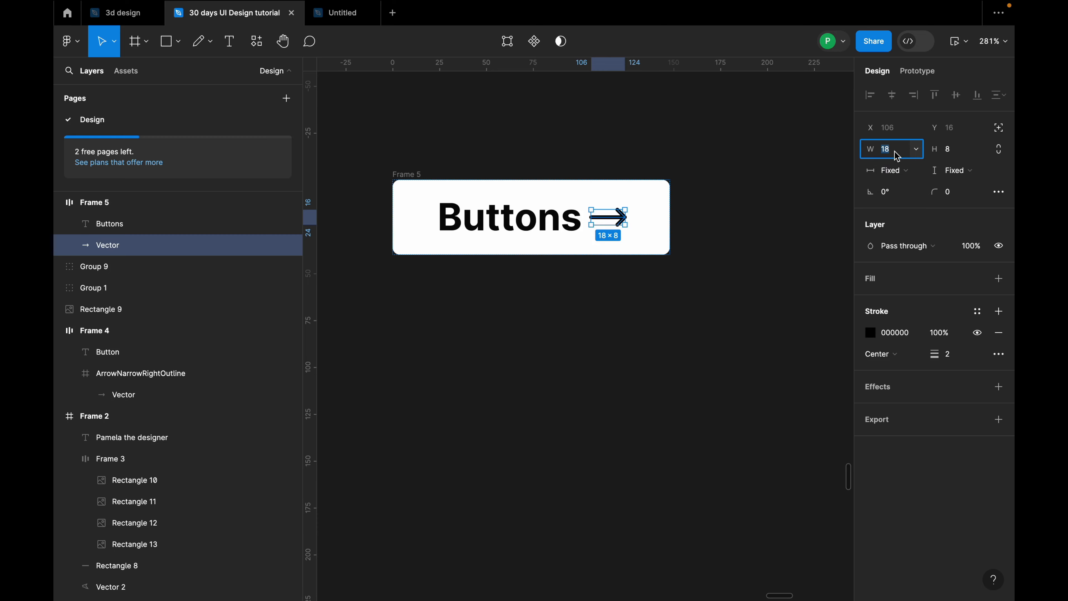
pyautogui.write('14')
pyautogui.press('Return')
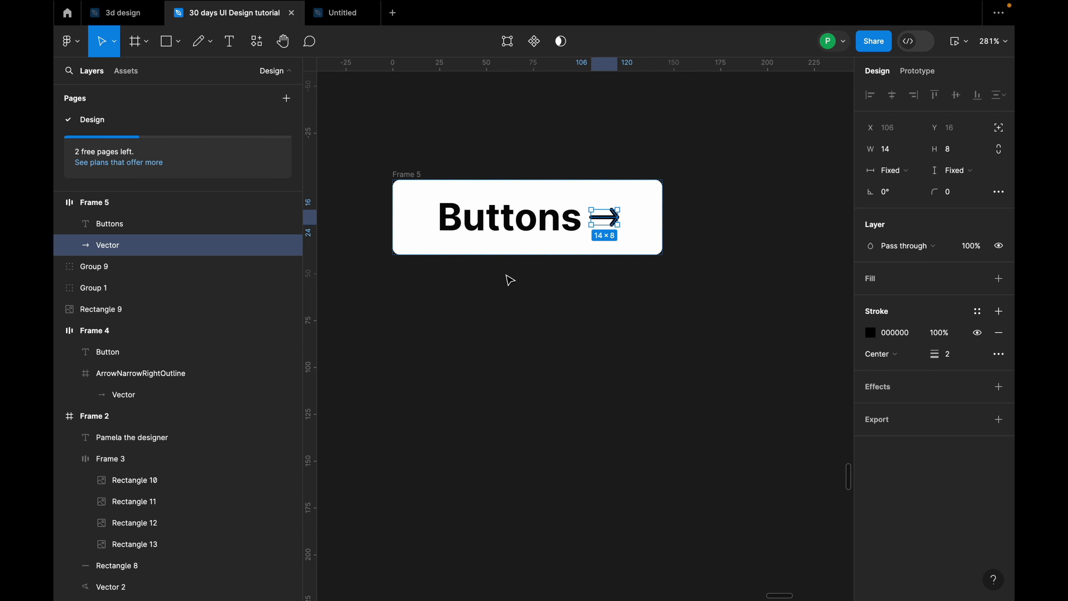
pyautogui.scroll(2, 447, 228)
pyautogui.click(609, 250)
pyautogui.click(645, 217)
pyautogui.click(673, 235)
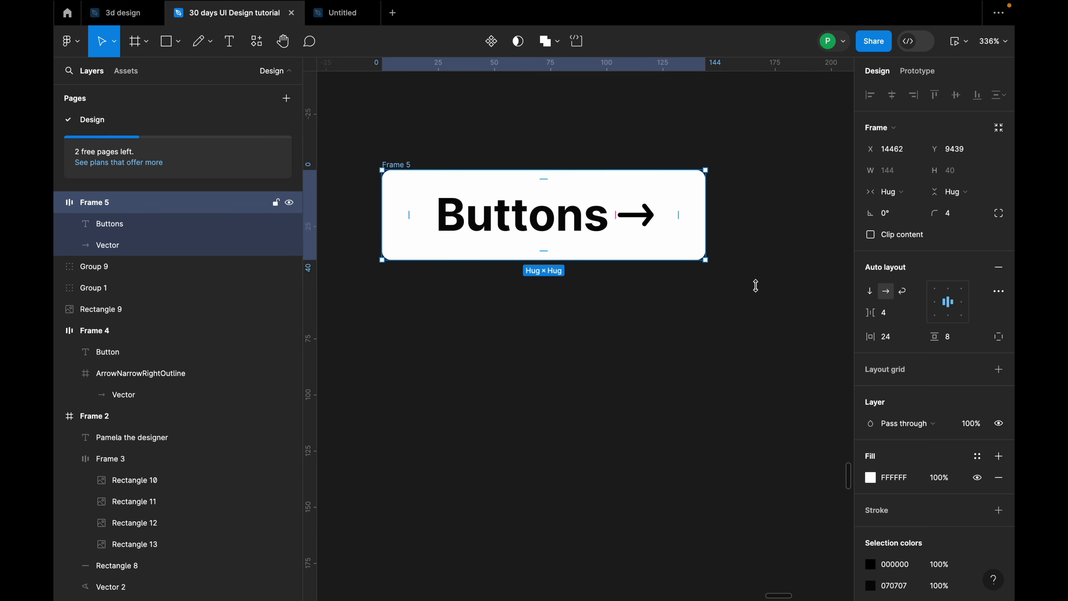
pyautogui.scroll(-1, 585, 235)
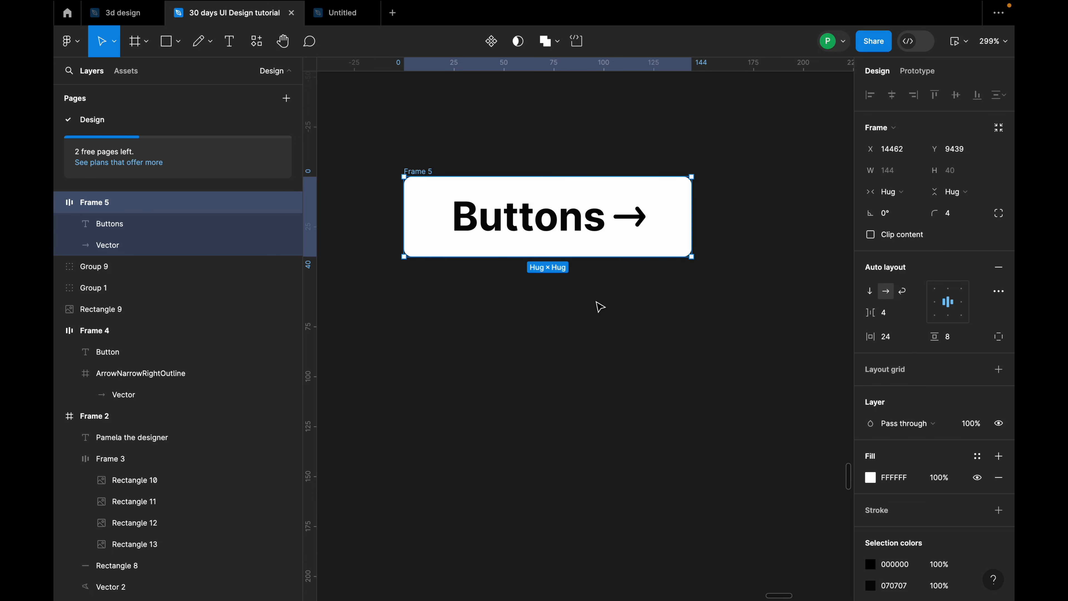
# Step: Duplicate the white button below itself and change the original's fill to blue, 0D25FA
pyautogui.moveTo(538, 246); pyautogui.dragTo(529, 341)
pyautogui.click(437, 187)
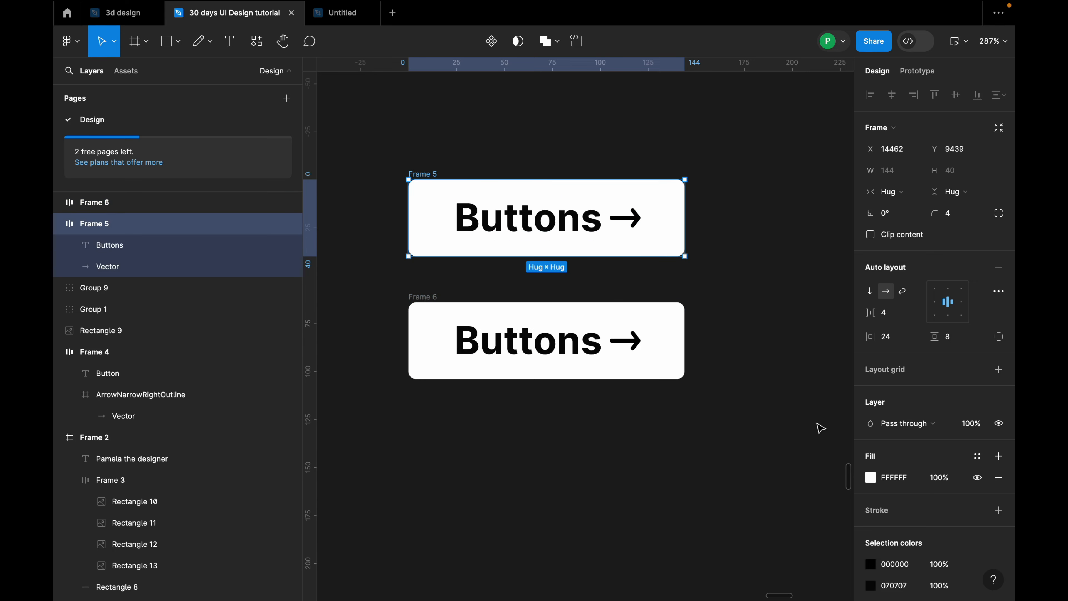
pyautogui.click(870, 477)
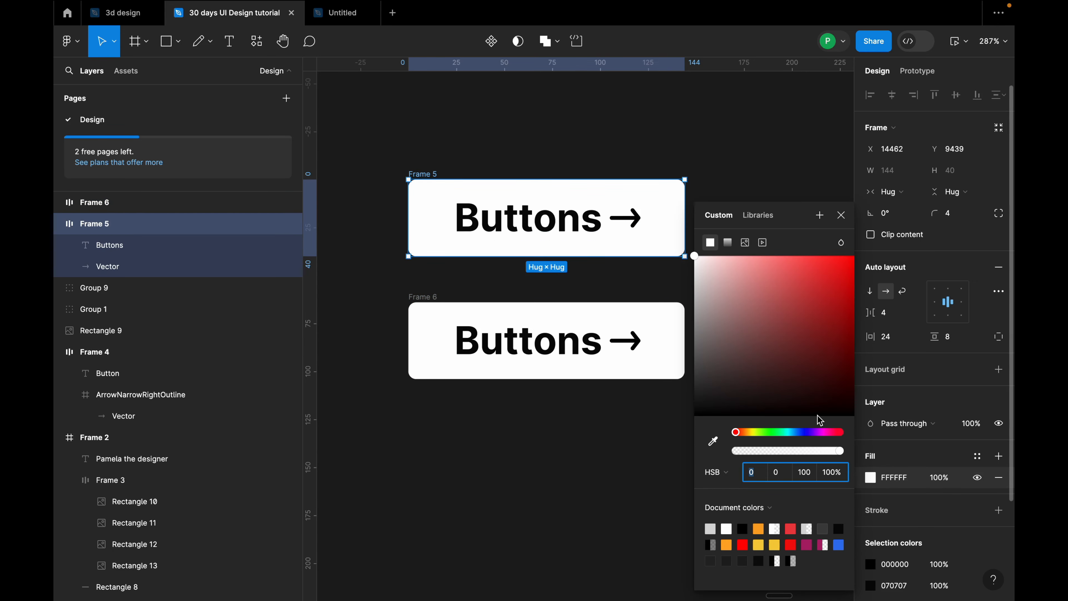
pyautogui.moveTo(742, 438); pyautogui.dragTo(805, 444)
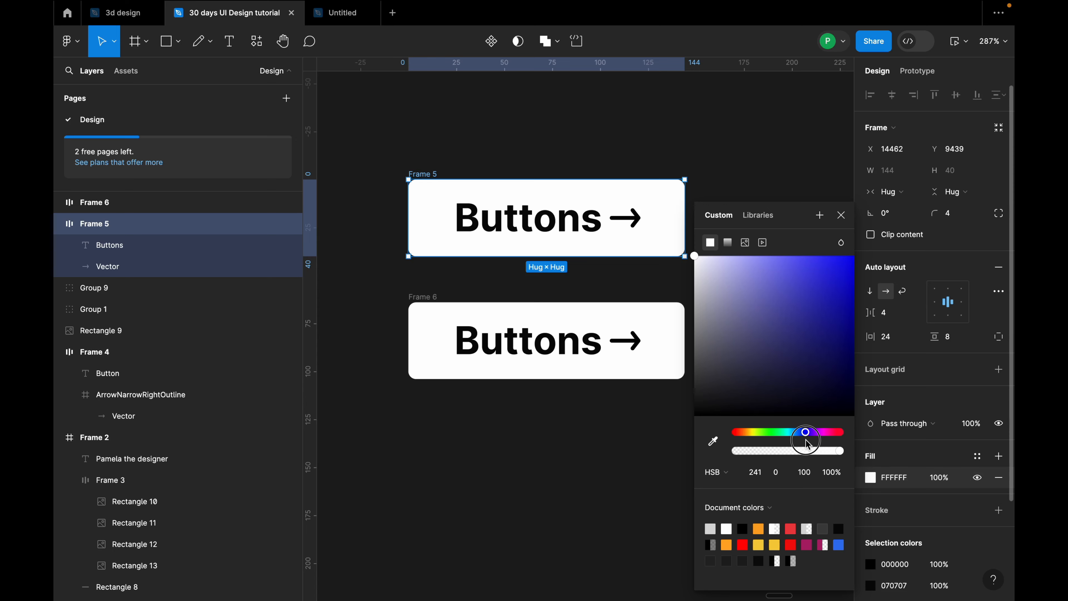
pyautogui.moveTo(827, 282); pyautogui.dragTo(846, 259)
# Step: Change the blue button's text fill and arrow stroke to white
pyautogui.click(588, 219)
pyautogui.keyDown('shift'); pyautogui.click(626, 218); pyautogui.keyUp('shift')
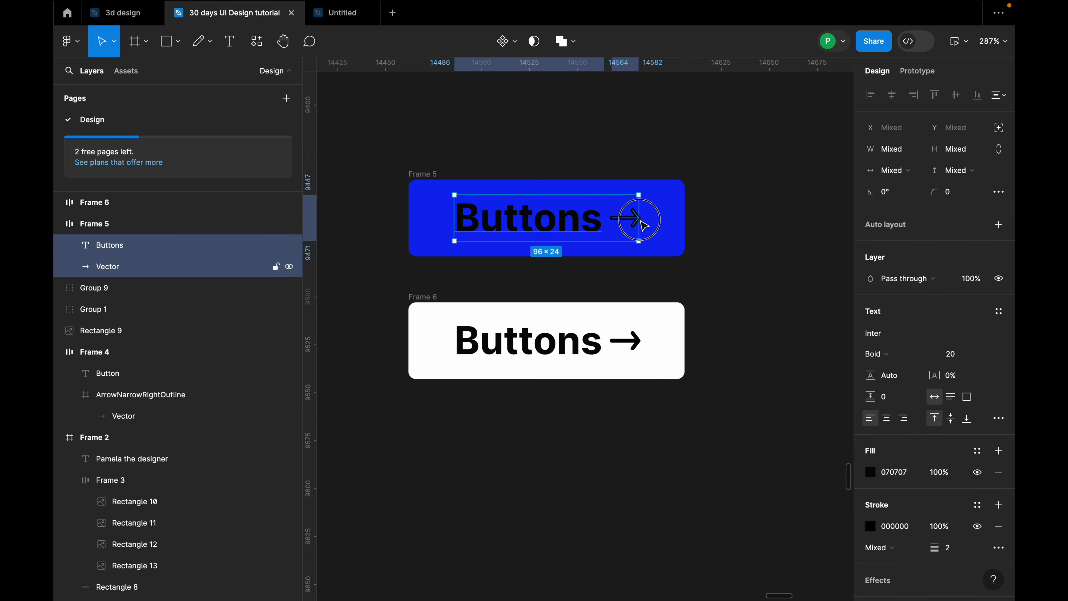
pyautogui.click(870, 472)
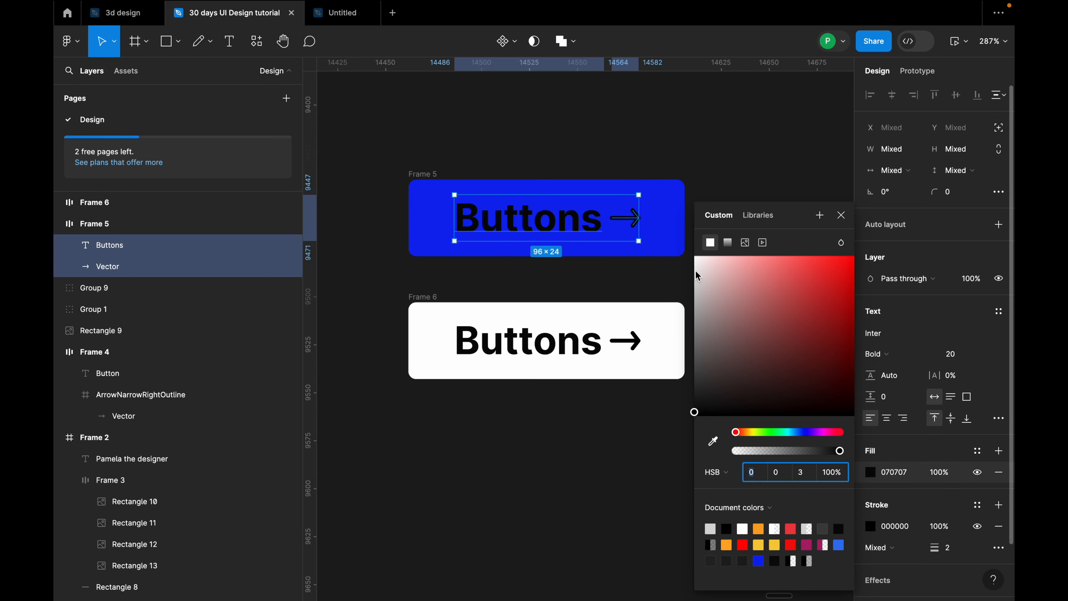
pyautogui.moveTo(692, 288); pyautogui.dragTo(681, 232)
pyautogui.click(648, 217)
pyautogui.click(638, 220)
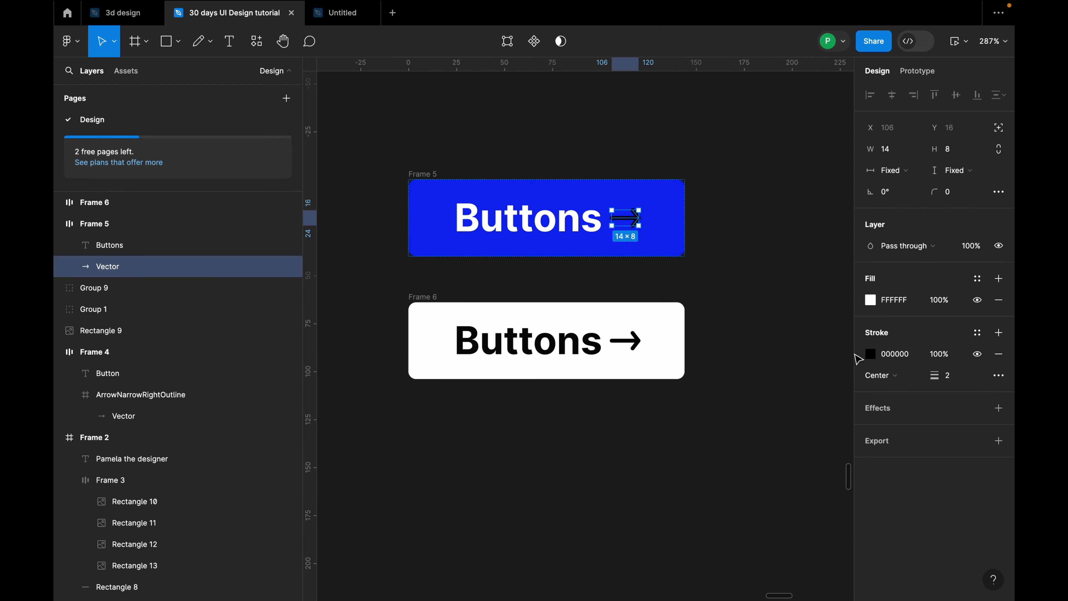
pyautogui.click(873, 354)
pyautogui.moveTo(705, 262); pyautogui.dragTo(670, 255)
pyautogui.click(701, 148)
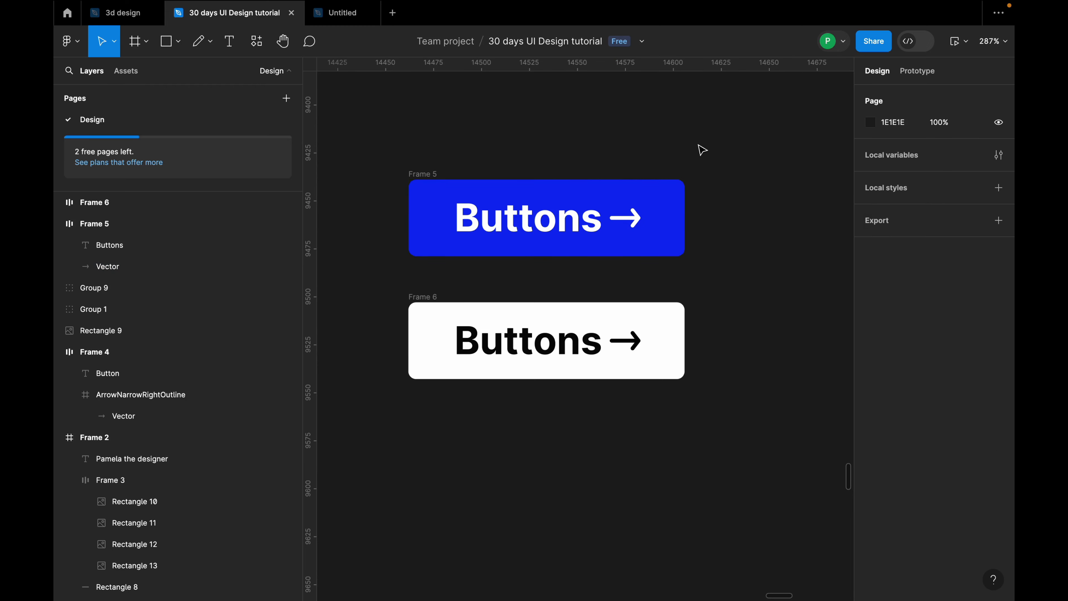
# Step: Replace the white button copy with a duplicate of the blue button, placed about 19 px below the original
pyautogui.click(428, 182)
pyautogui.click(501, 336)
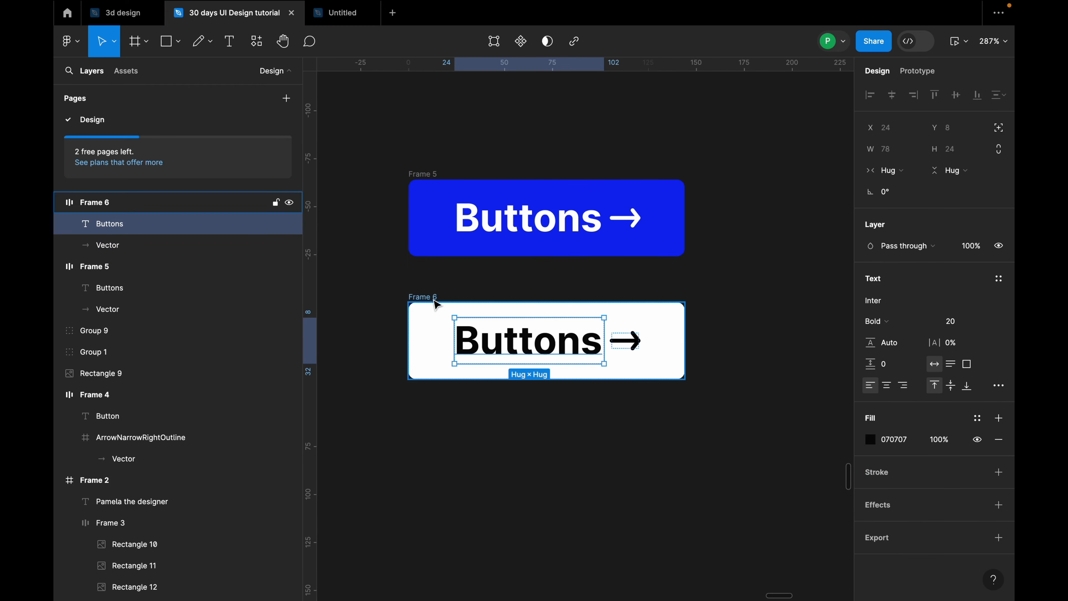
pyautogui.click(435, 300)
pyautogui.press('Delete')
pyautogui.click(422, 175)
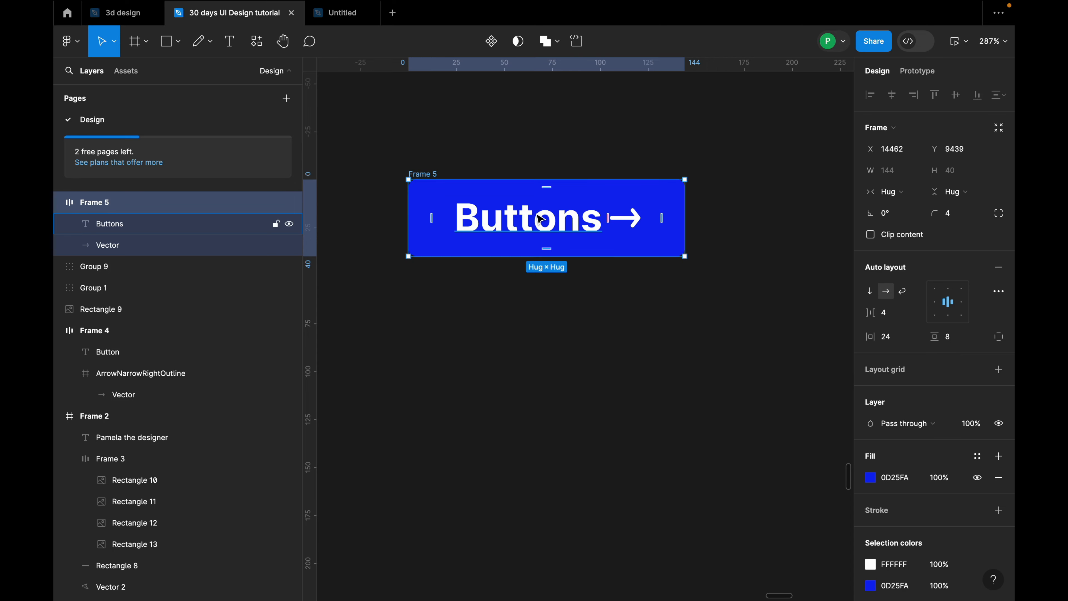
pyautogui.moveTo(544, 221); pyautogui.dragTo(550, 331)
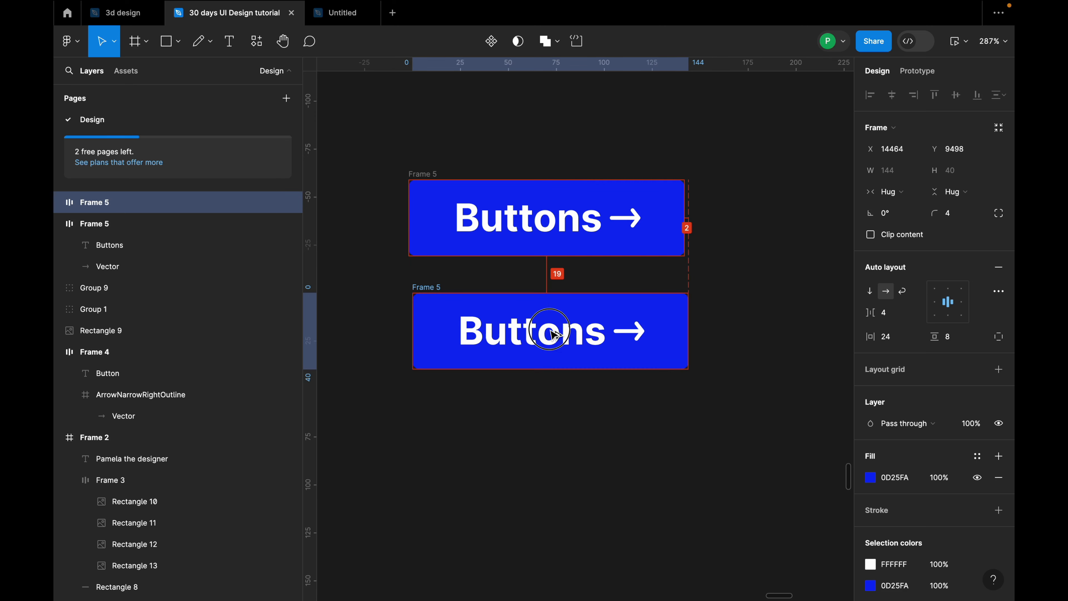
# Step: Align the lower blue button 18 px beneath the original and add a 1 px inside stroke in the same blue, 0D25FA
pyautogui.press('Up')
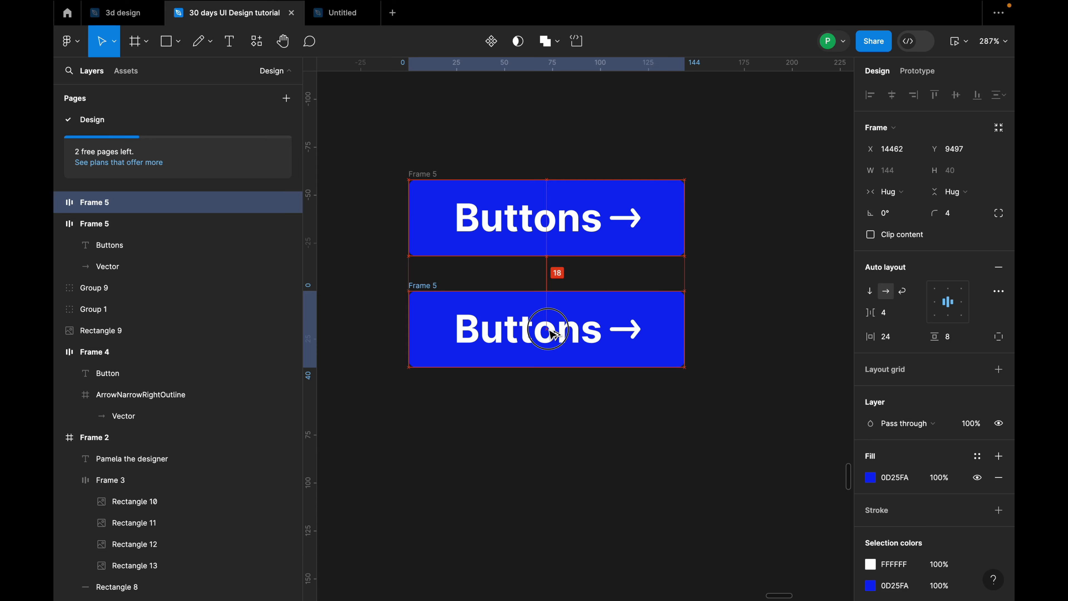
pyautogui.moveTo(550, 330); pyautogui.dragTo(550, 330)
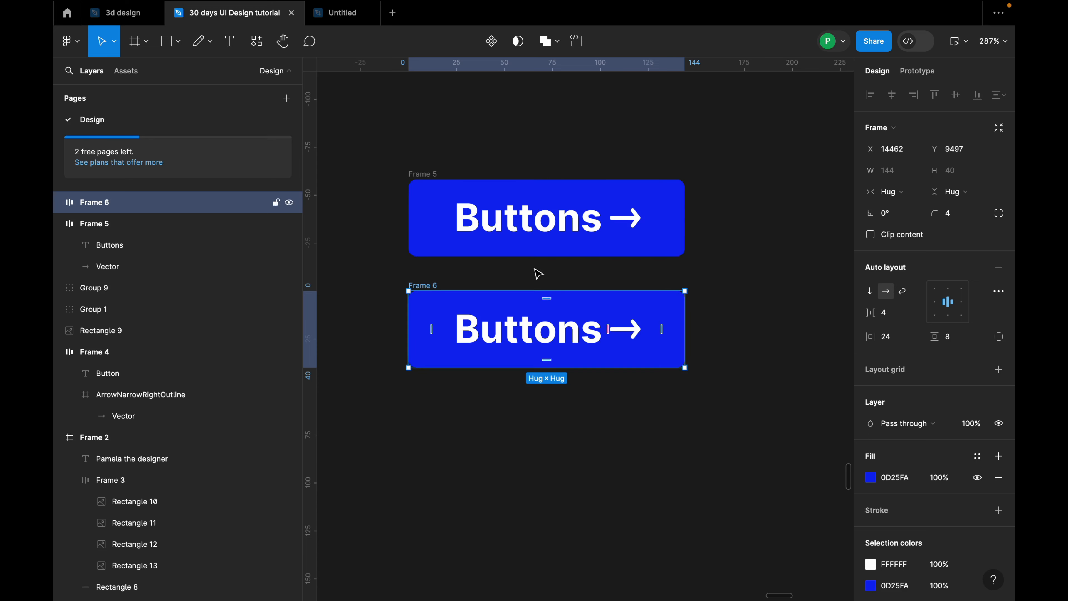
pyautogui.click(870, 478)
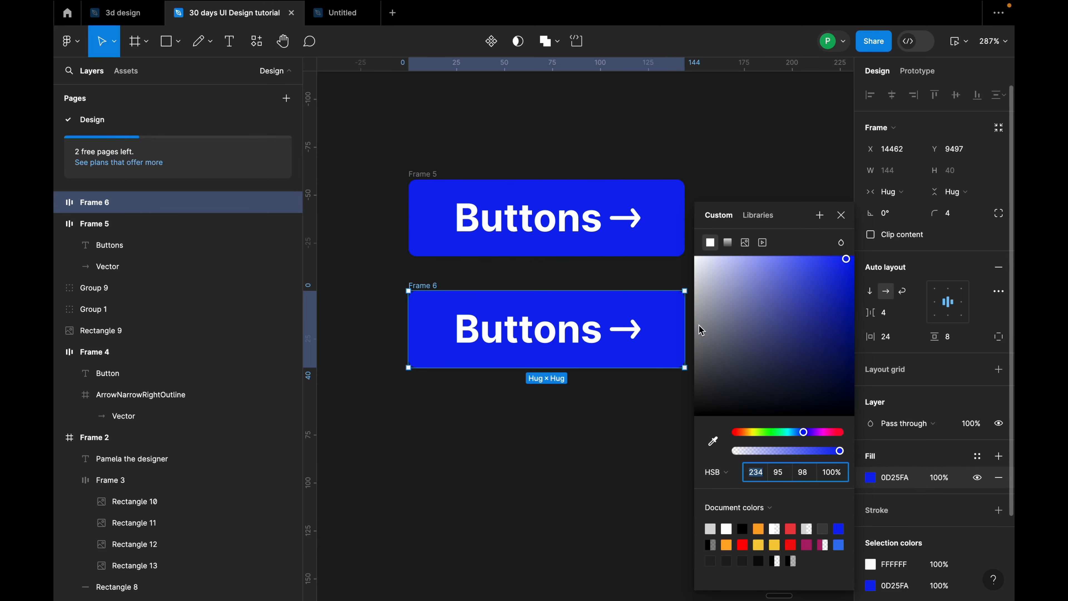
pyautogui.scroll(-2, 916, 503)
pyautogui.scroll(-2, 917, 503)
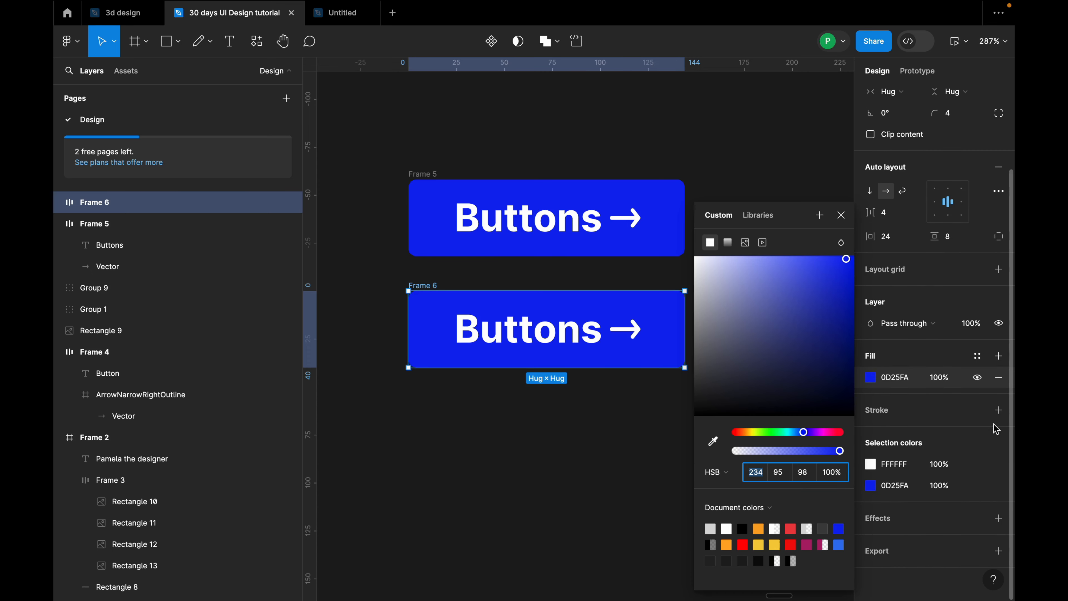
pyautogui.click(999, 409)
pyautogui.click(869, 433)
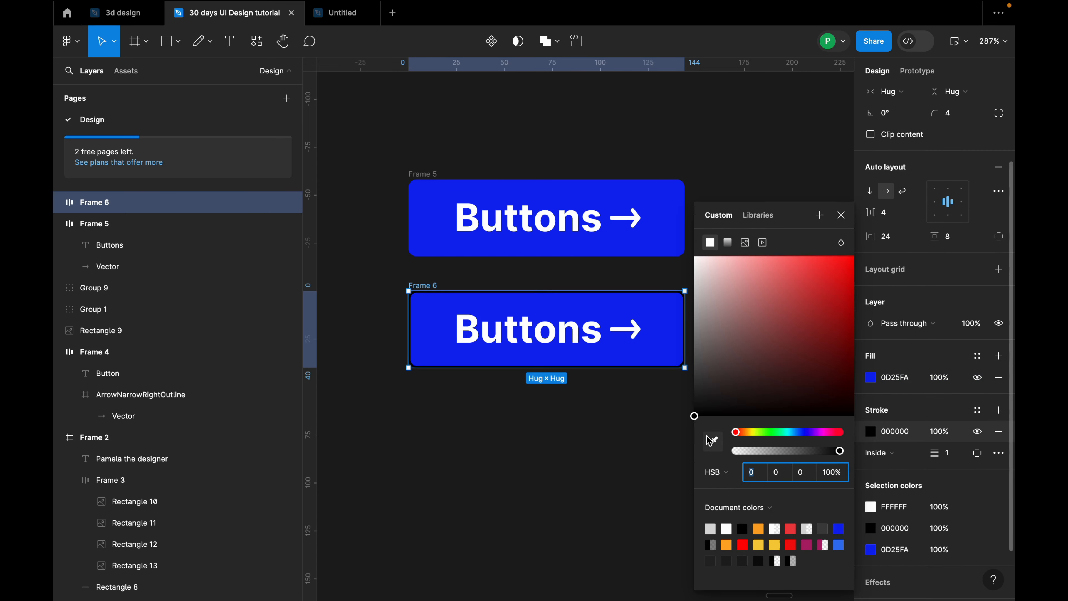
pyautogui.click(712, 440)
pyautogui.click(654, 220)
pyautogui.click(841, 215)
pyautogui.click(668, 322)
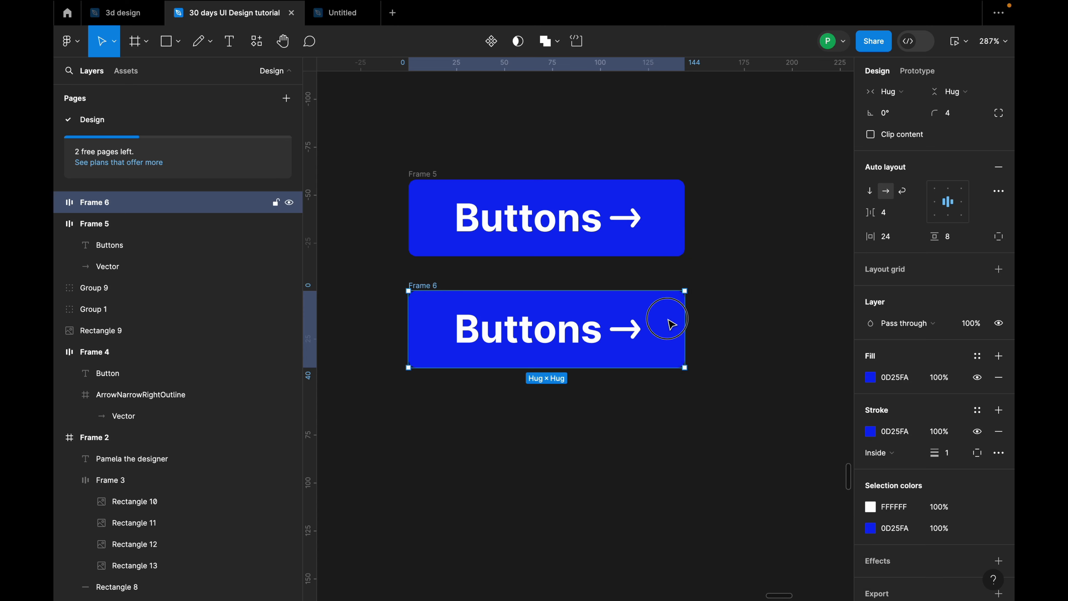
# Step: Hide the lower button's fill so only the blue outline remains, and move it down about 2 px
pyautogui.click(976, 376)
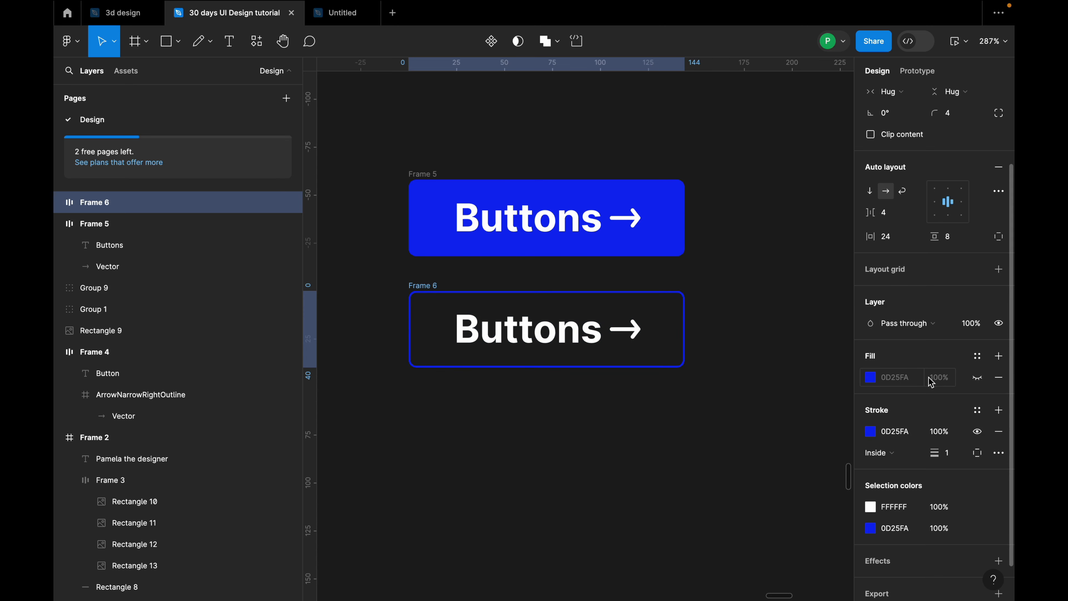
pyautogui.click(720, 360)
pyautogui.click(681, 360)
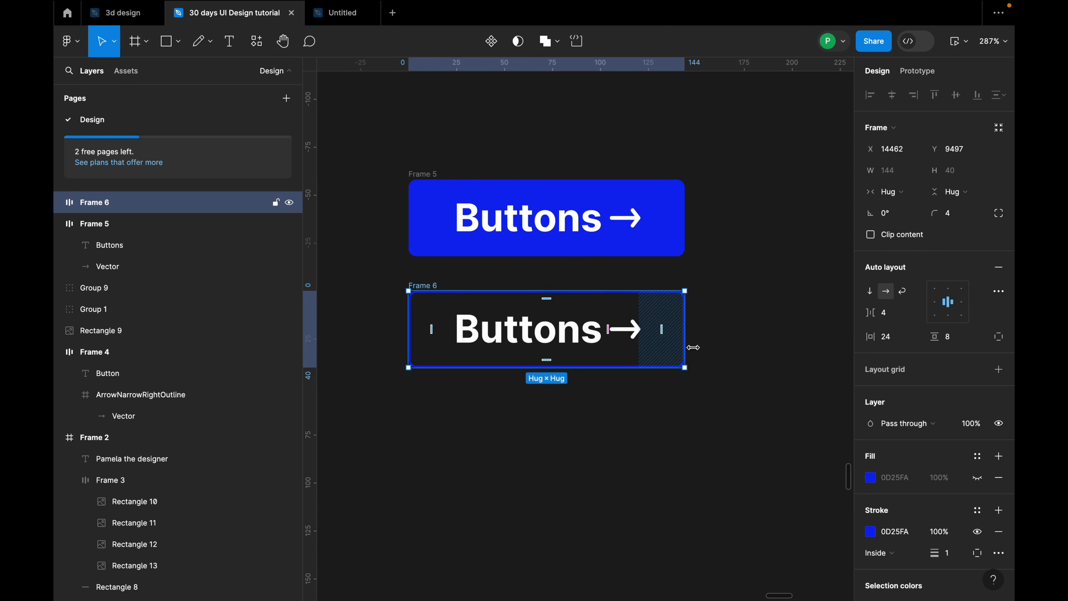
pyautogui.click(548, 389)
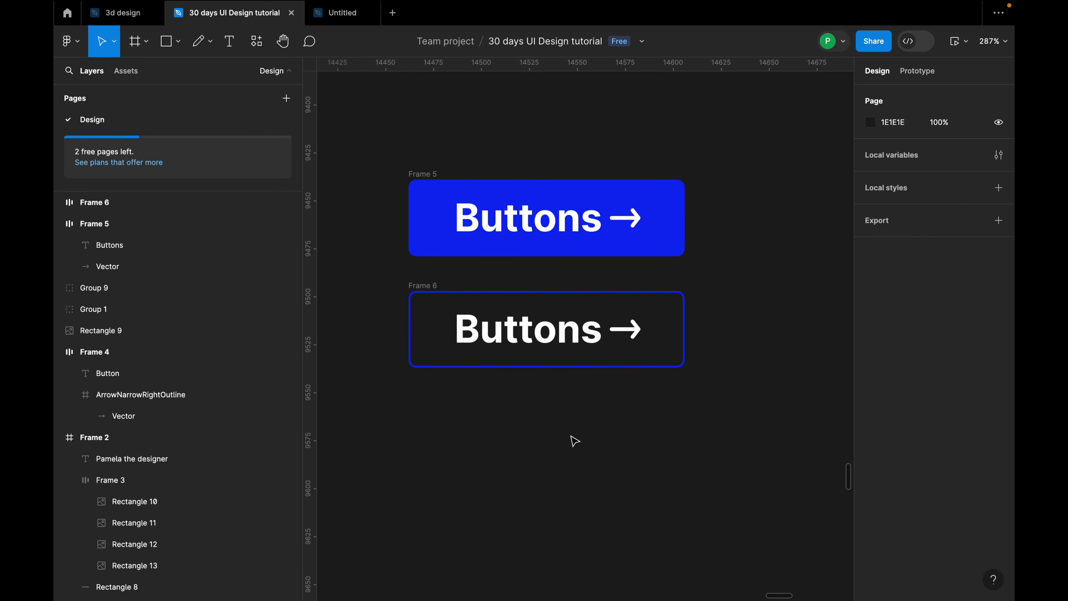
pyautogui.scroll(-2, 574, 437)
pyautogui.click(450, 327)
pyautogui.moveTo(546, 345); pyautogui.dragTo(545, 352)
pyautogui.press('Escape')
pyautogui.scroll(-2, 580, 358)
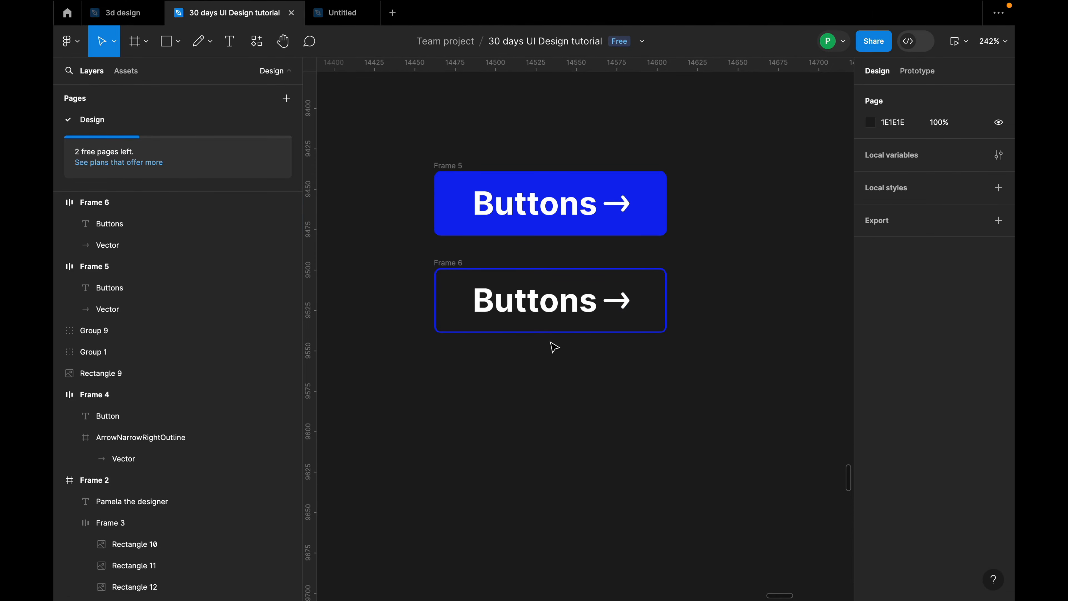
# Step: Duplicate the outlined button straight below itself, at about Y 9568
pyautogui.click(467, 264)
pyautogui.scroll(2, 608, 284)
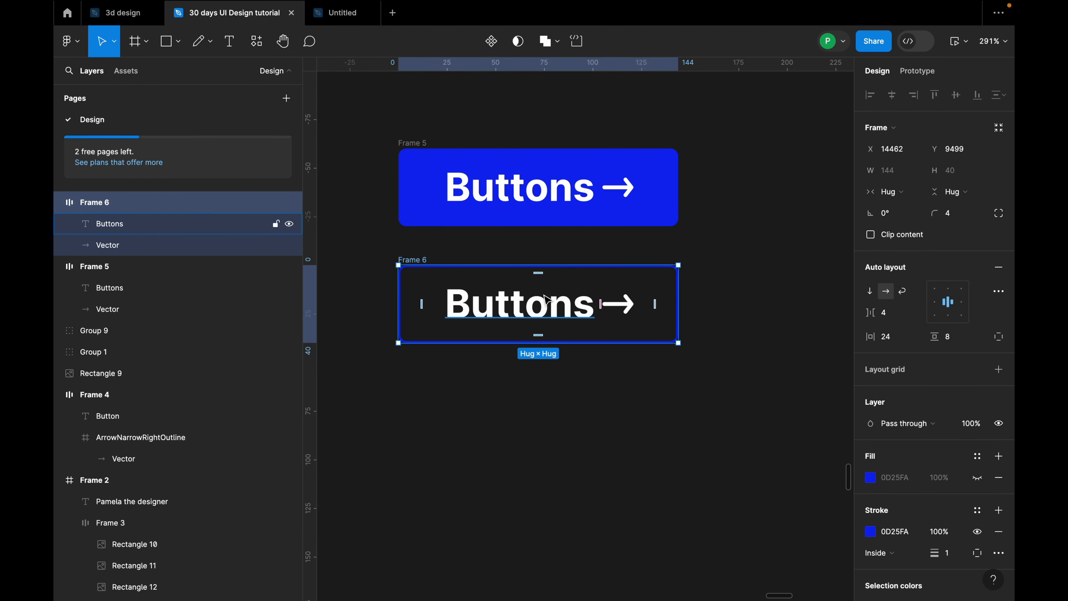
pyautogui.moveTo(550, 302); pyautogui.dragTo(545, 436)
pyautogui.scroll(-1, 595, 418)
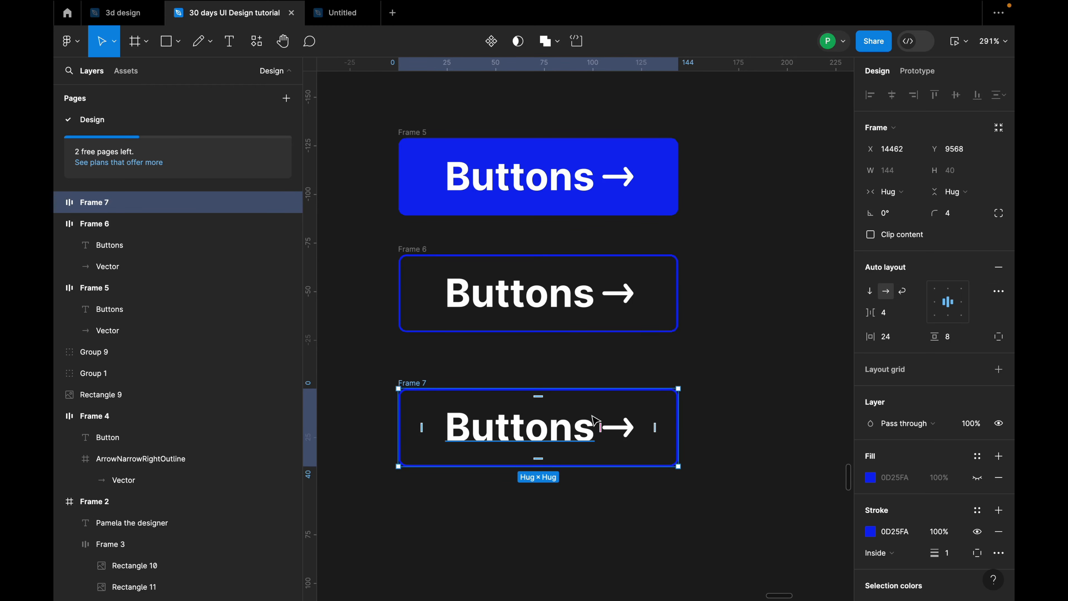
# Step: Set the third button's fill to dark navy, 061053, and hide its stroke
pyautogui.click(907, 485)
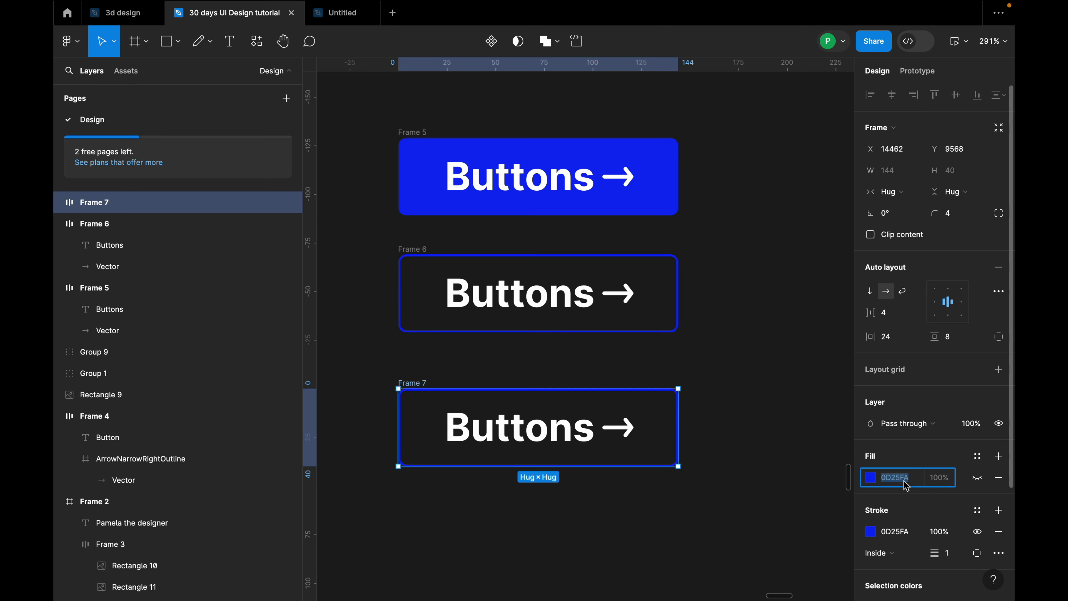
pyautogui.write('061053')
pyautogui.press('Return')
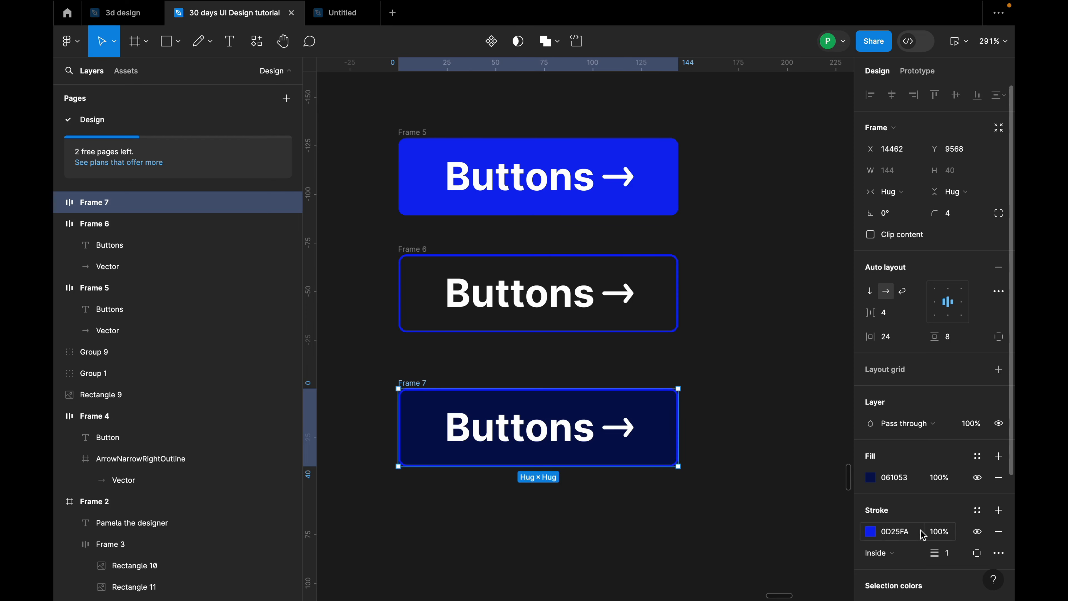
pyautogui.click(974, 532)
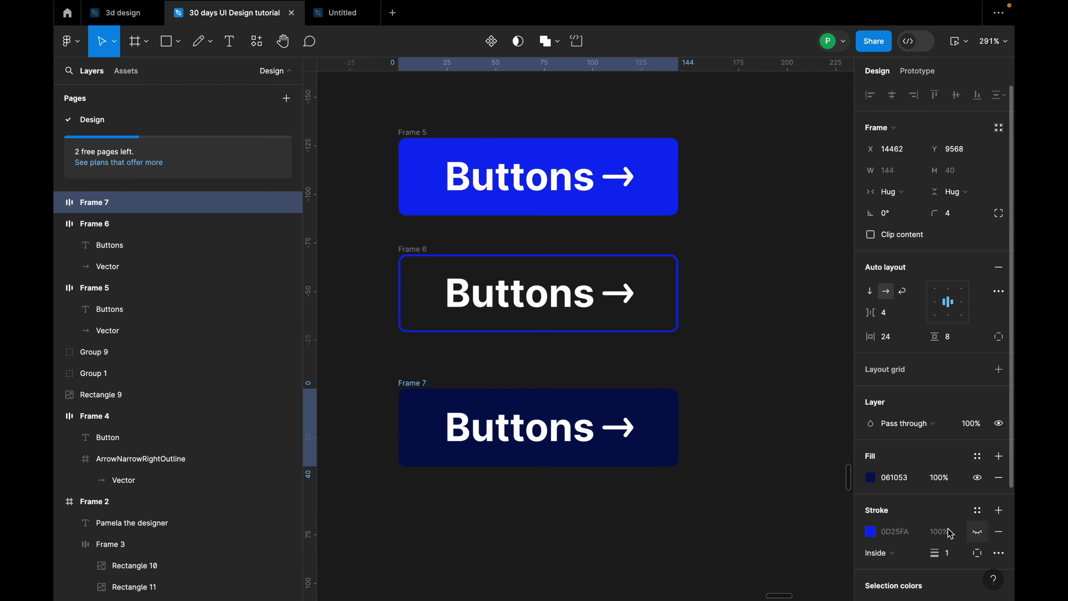
# Step: Duplicate the dark navy button about 20 px below itself and set the copy's fill to grey, BFC5D2
pyautogui.scroll(-3, 615, 460)
pyautogui.scroll(-2, 543, 386)
pyautogui.moveTo(542, 348); pyautogui.dragTo(545, 441)
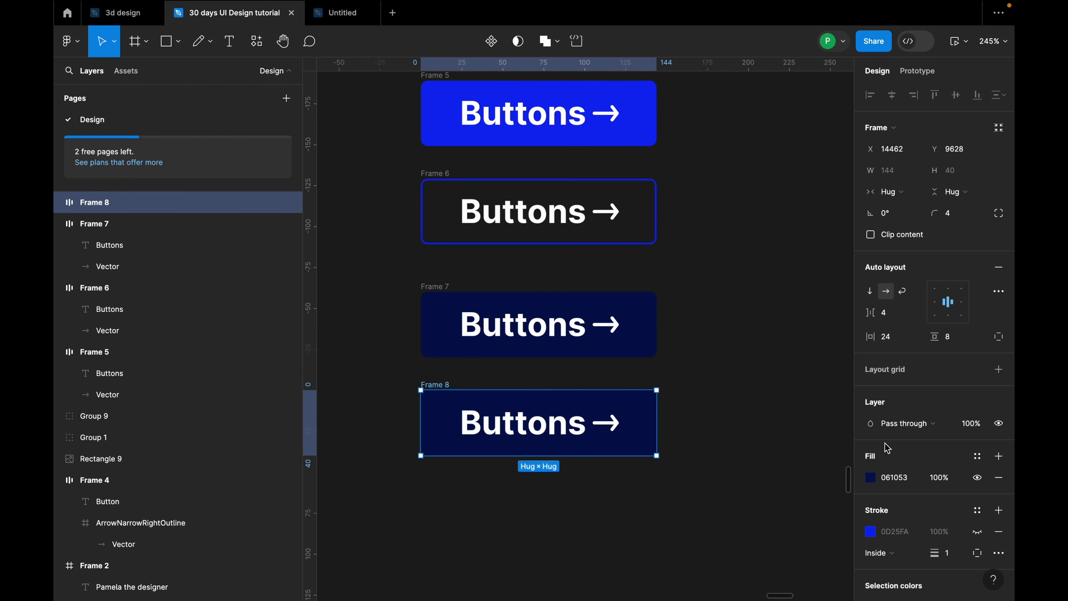
pyautogui.click(912, 479)
pyautogui.write('b')
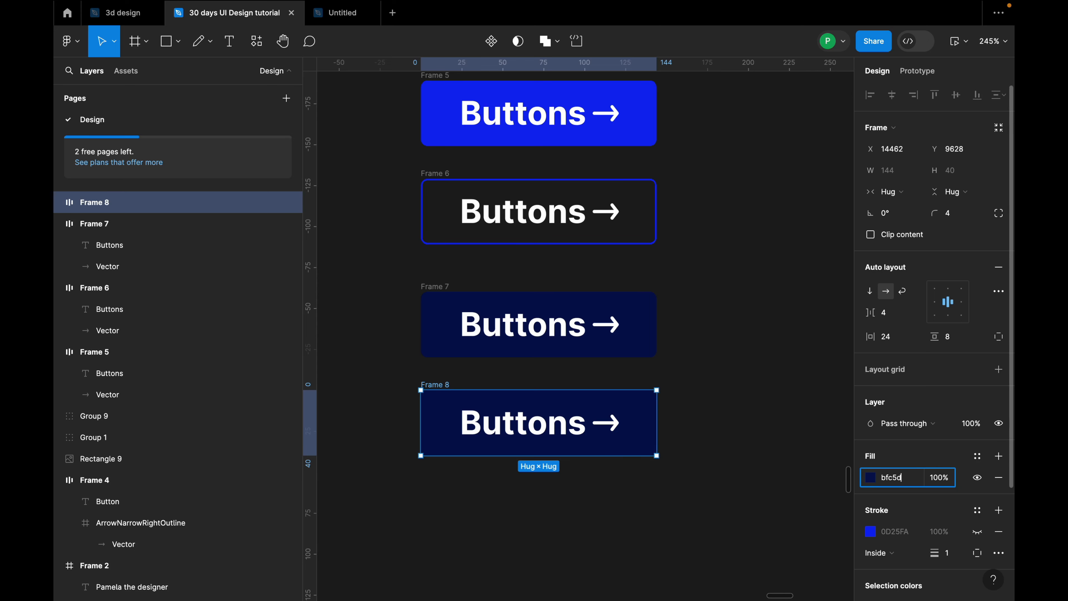
pyautogui.write('2')
pyautogui.press('Return')
pyautogui.click(643, 496)
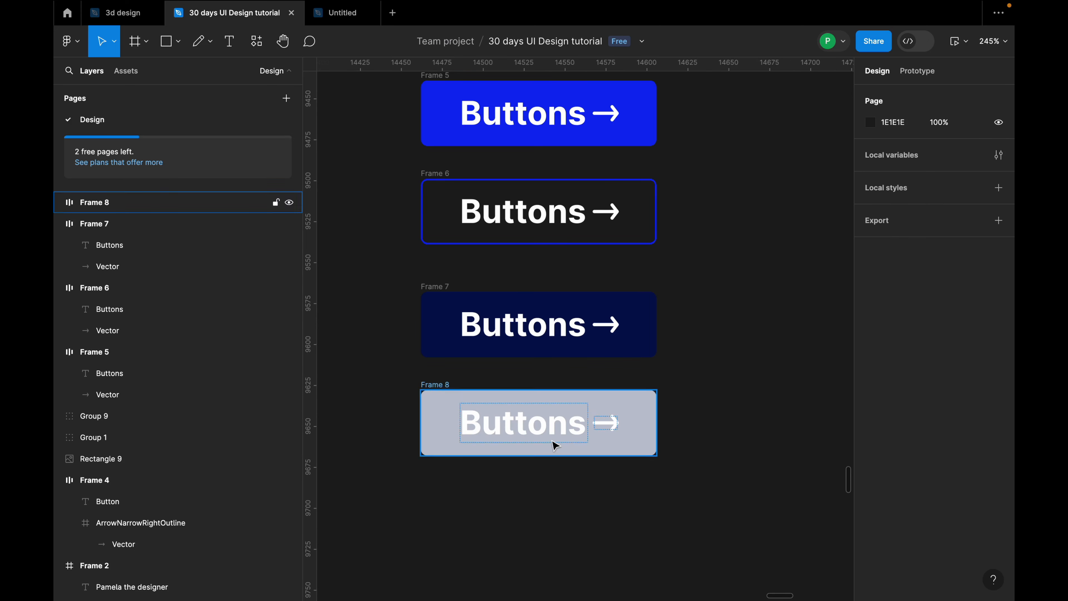
# Step: Duplicate the grey button about 17 px below itself and set the copy's fill to deep blue, 00188A
pyautogui.click(519, 421)
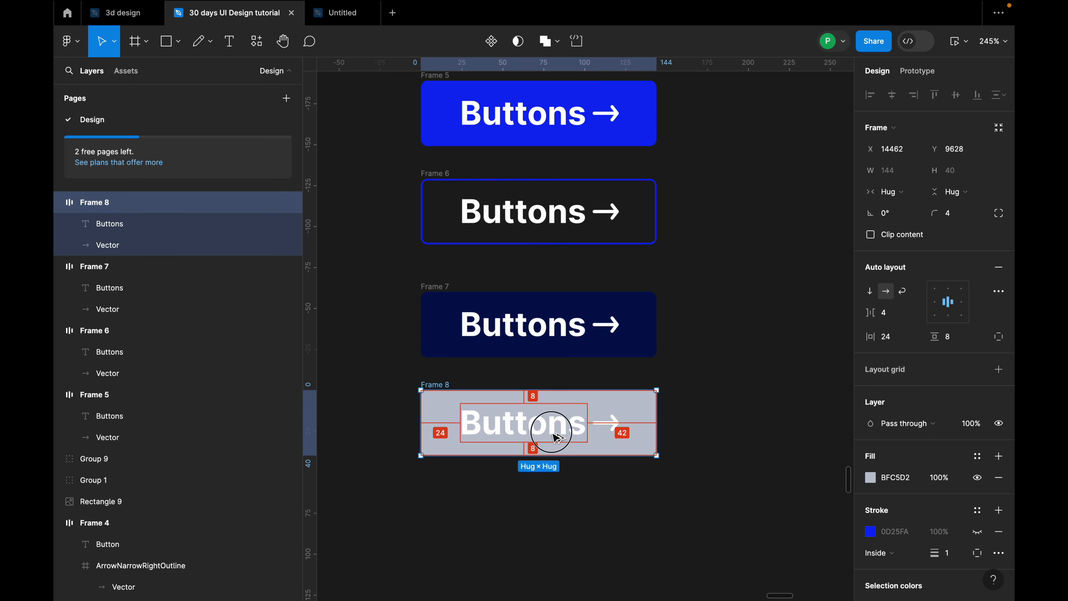
pyautogui.keyDown('alt'); pyautogui.moveTo(555, 432); pyautogui.dragTo(551, 513); pyautogui.keyUp('alt')
pyautogui.click(905, 485)
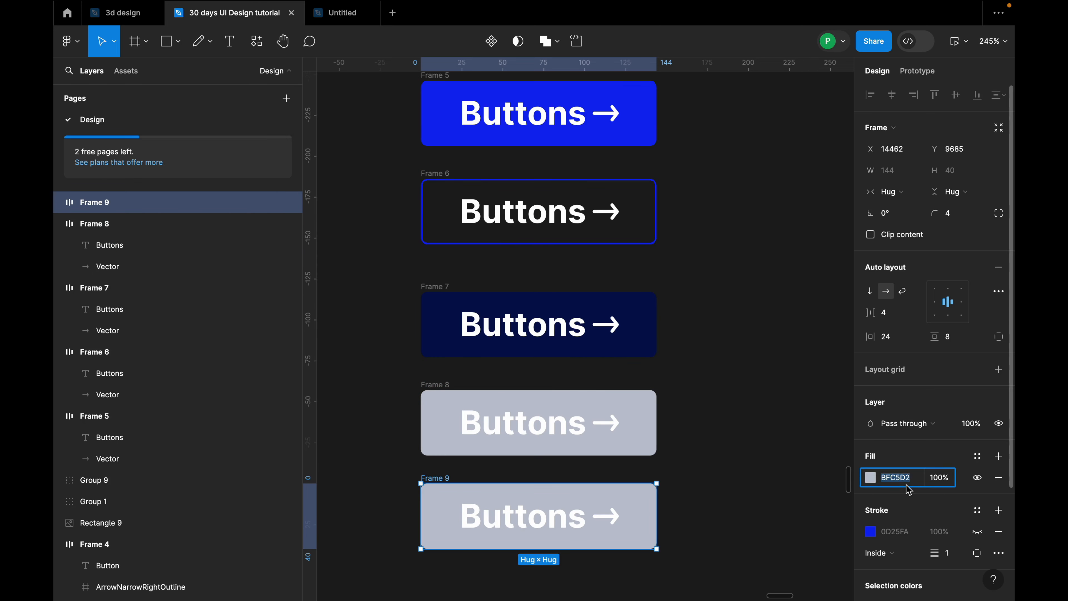
pyautogui.write('00188a')
pyautogui.press('Return')
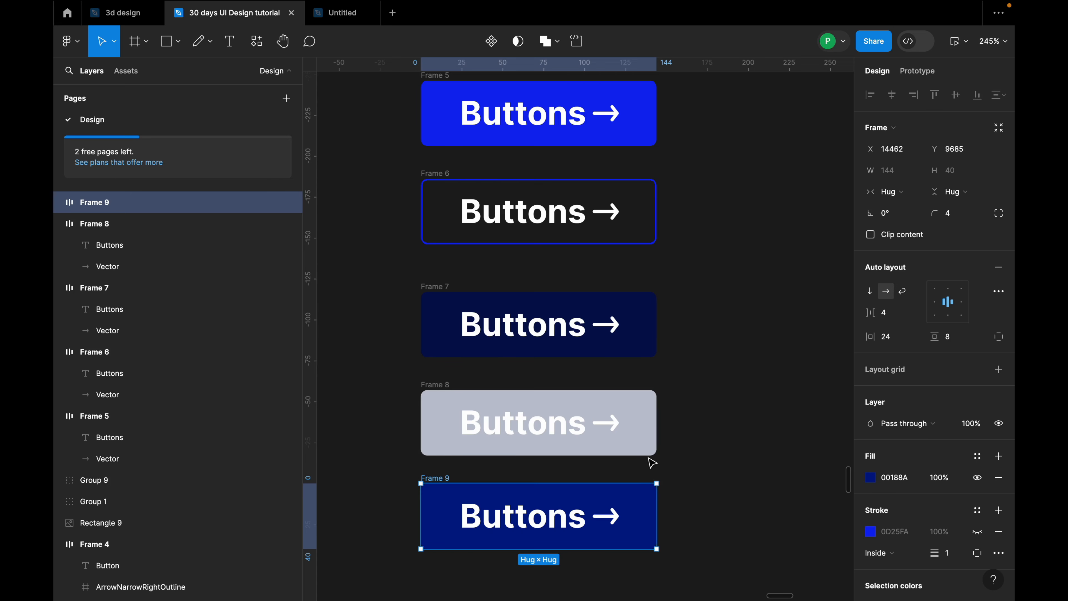
pyautogui.click(640, 445)
# Step: Even out the spacing of the upper buttons by moving the outlined one to Y 9504 and the bright blue one to Y 9440
pyautogui.click(451, 292)
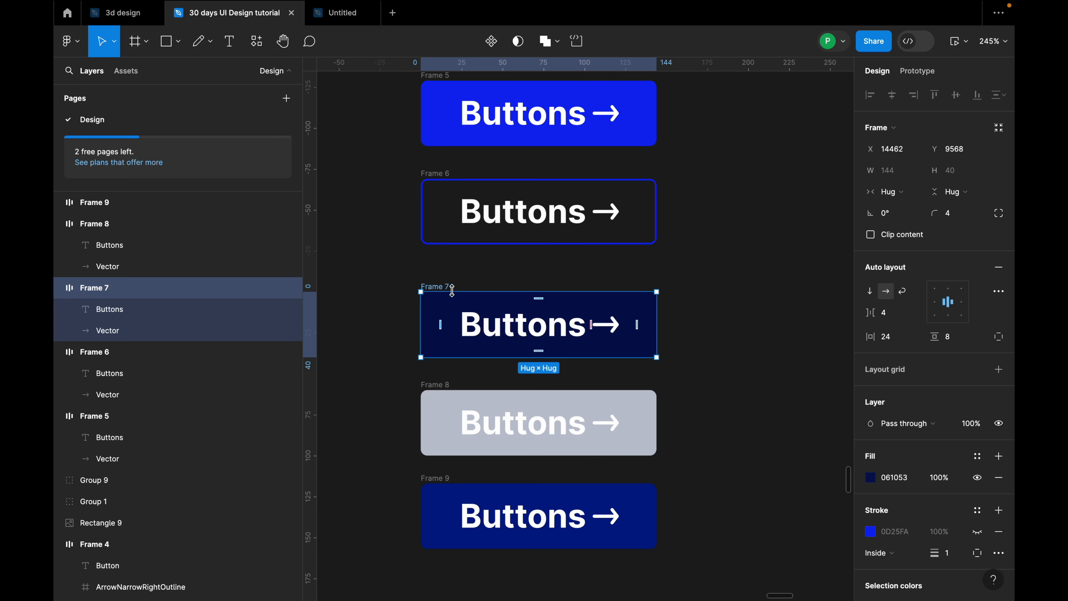
pyautogui.scroll(-5, 486, 311)
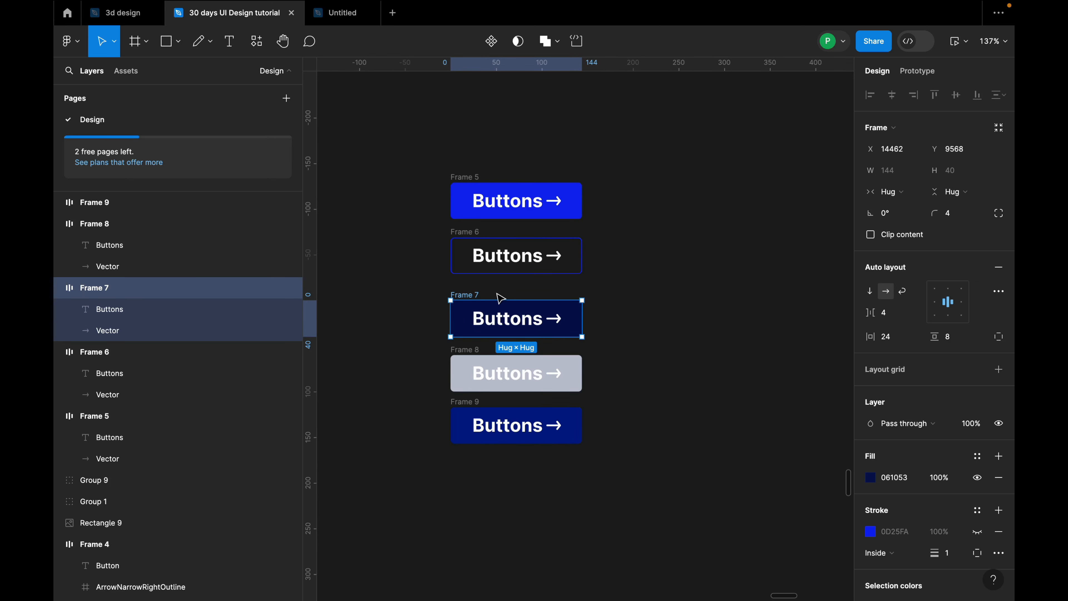
pyautogui.click(484, 369)
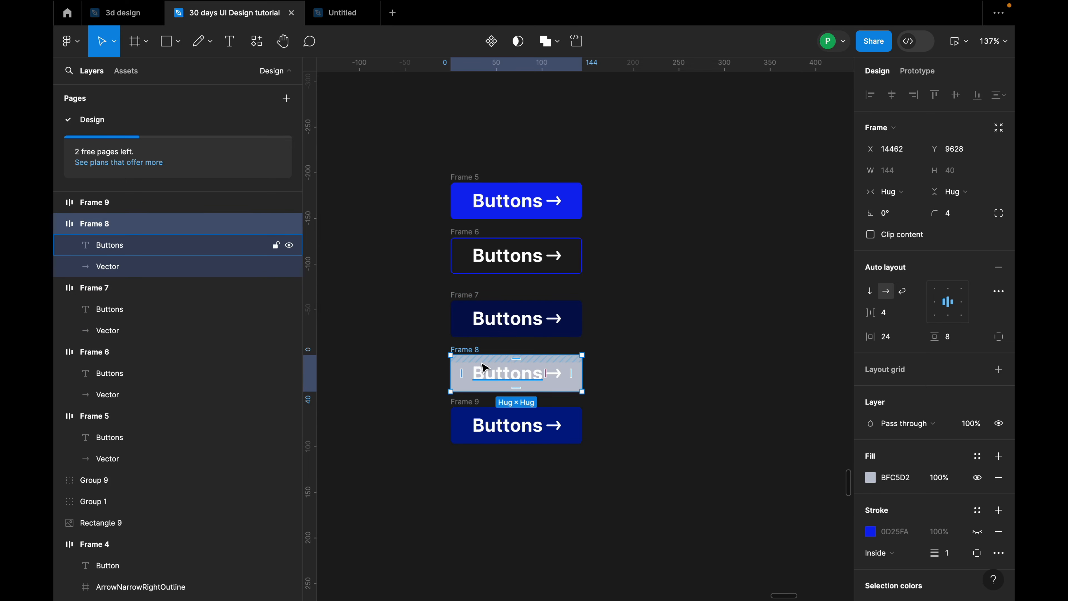
pyautogui.click(482, 402)
pyautogui.click(474, 233)
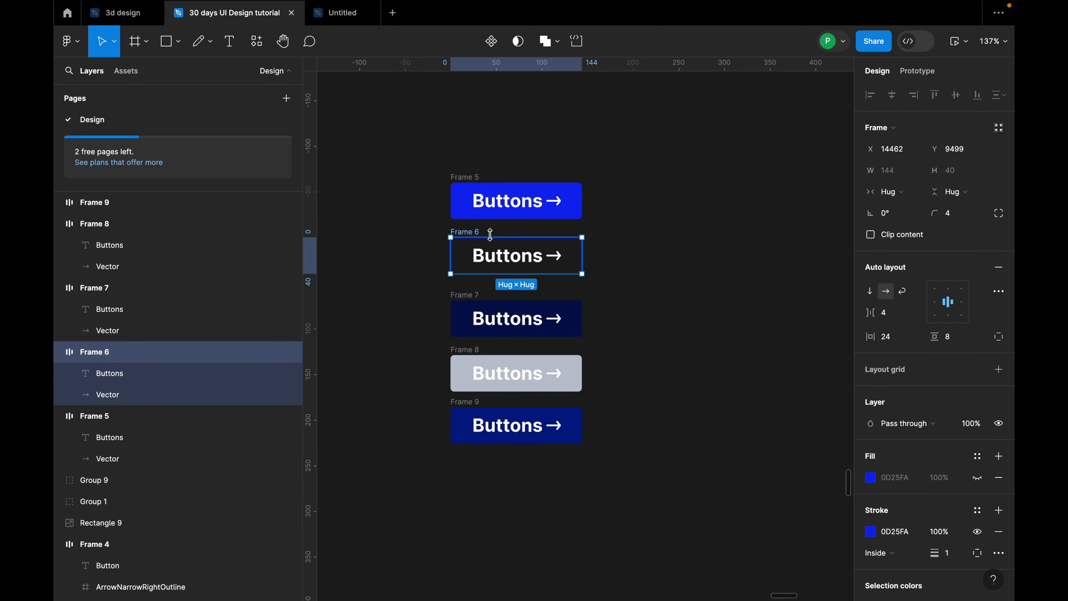
pyautogui.moveTo(500, 252); pyautogui.dragTo(501, 254)
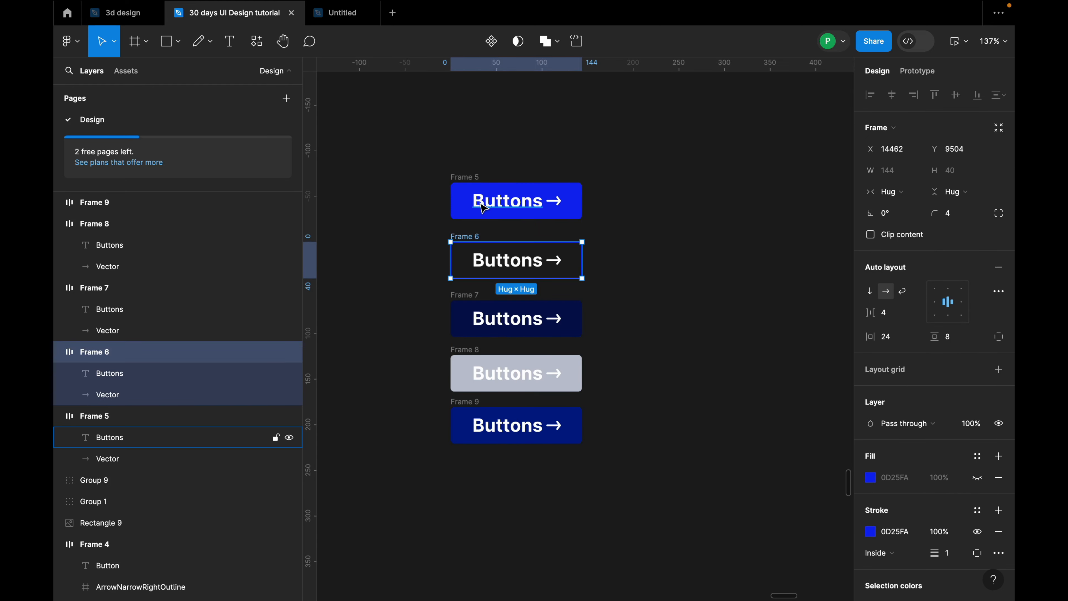
pyautogui.moveTo(509, 212); pyautogui.dragTo(510, 210)
pyautogui.scroll(3, 529, 207)
pyautogui.click(639, 264)
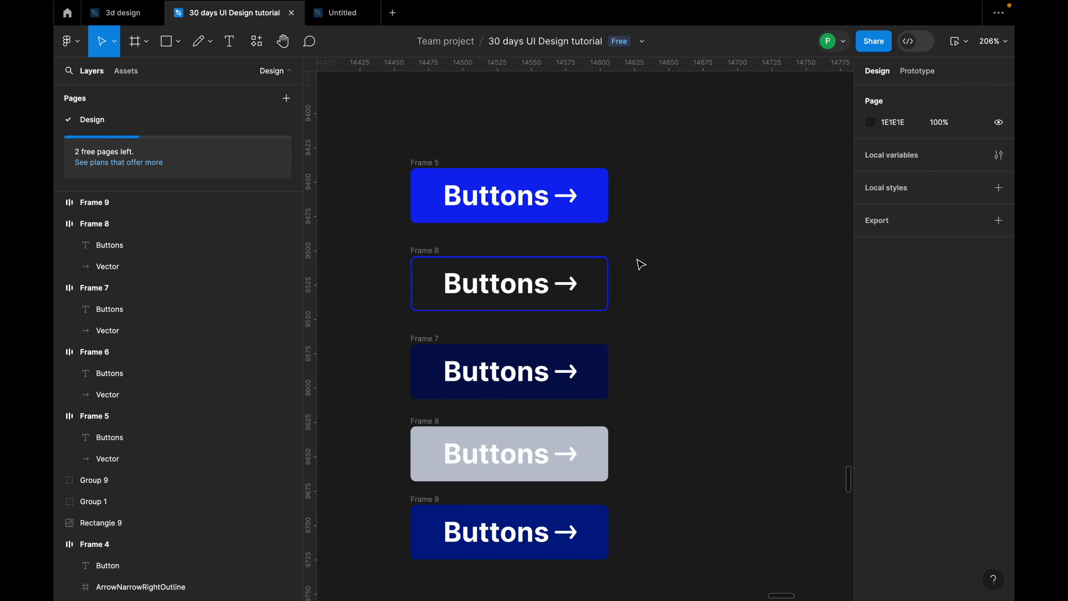
# Step: Select all five buttons and combine them into a component set
pyautogui.click(423, 170)
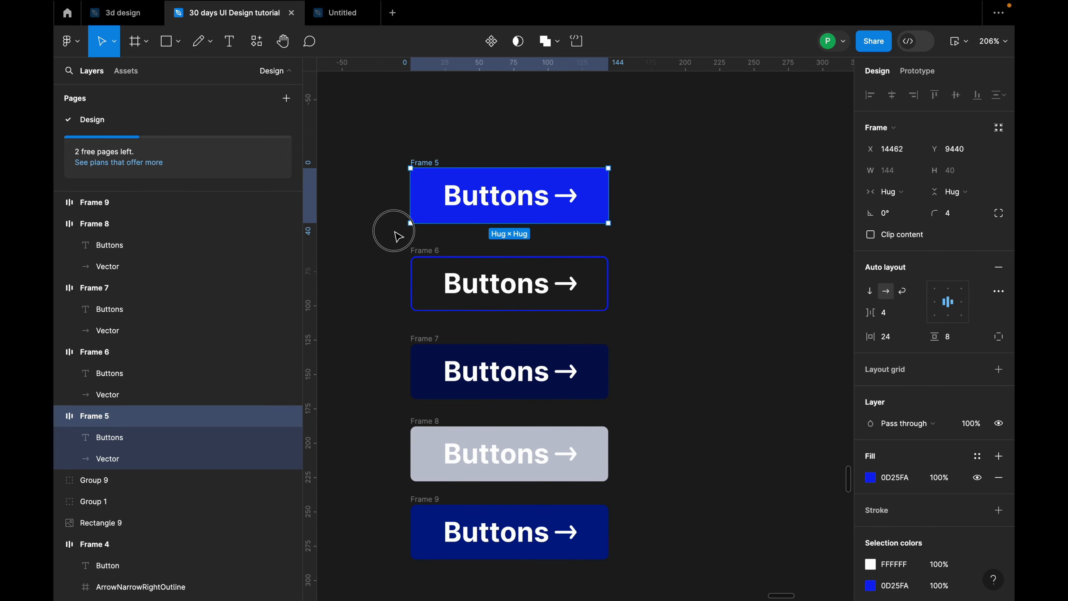
pyautogui.moveTo(390, 151); pyautogui.dragTo(638, 539)
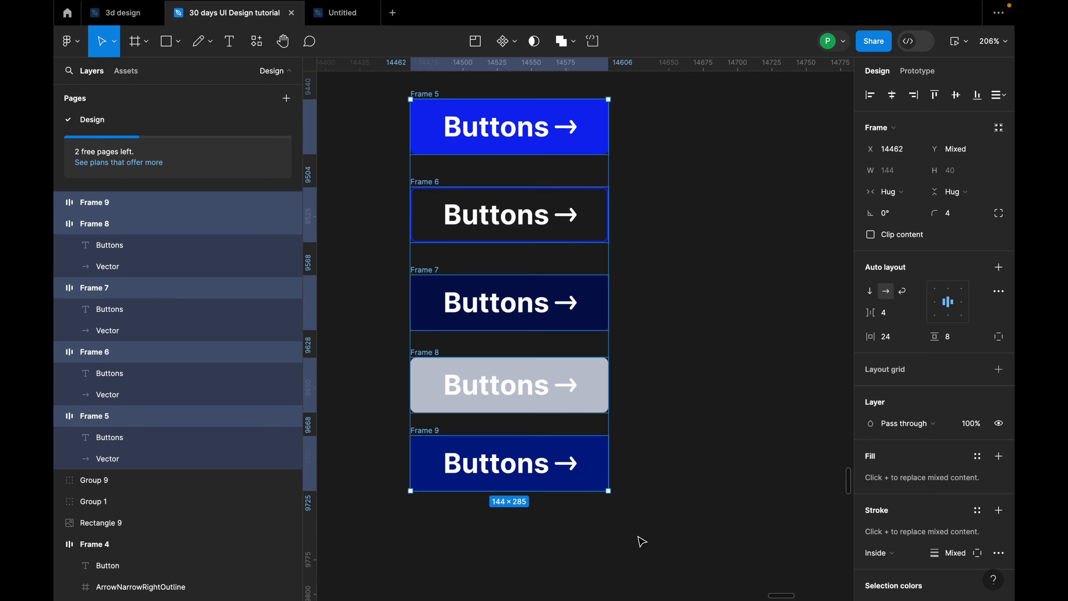
pyautogui.scroll(-2, 589, 480)
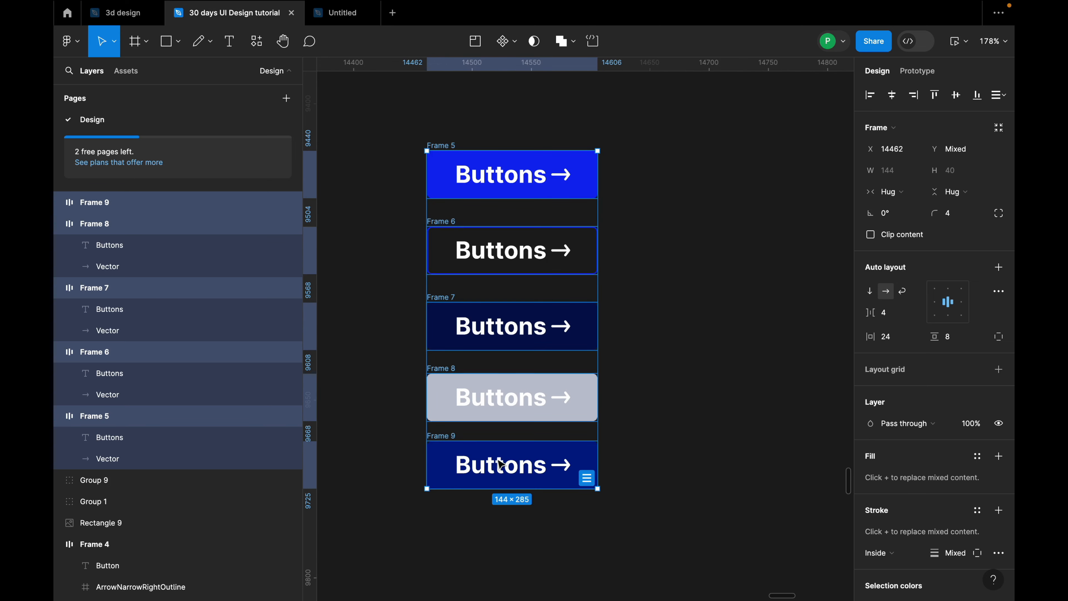
pyautogui.click(515, 45)
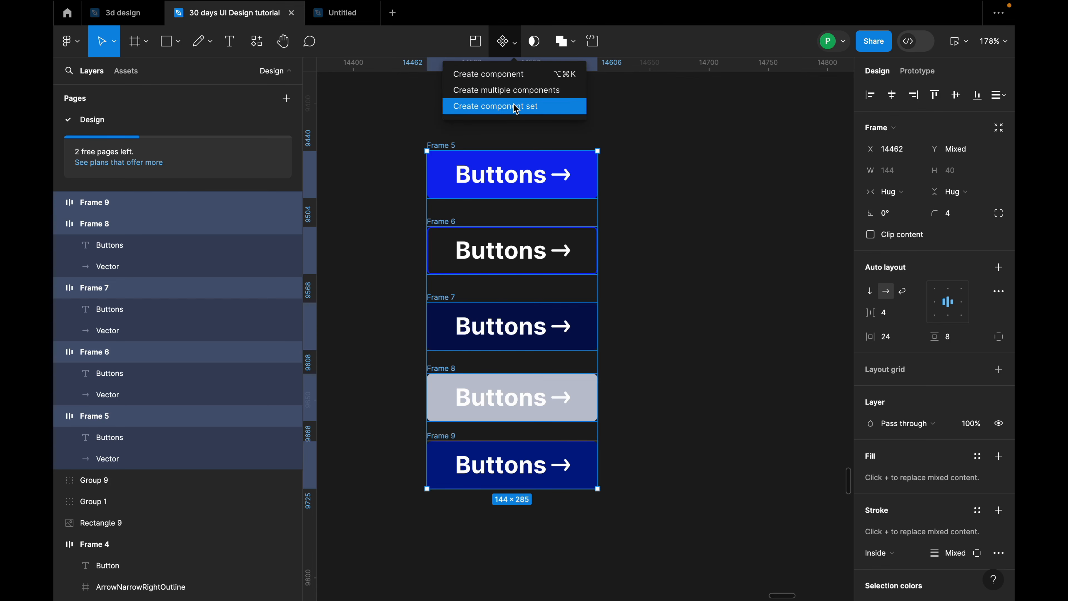
pyautogui.click(515, 112)
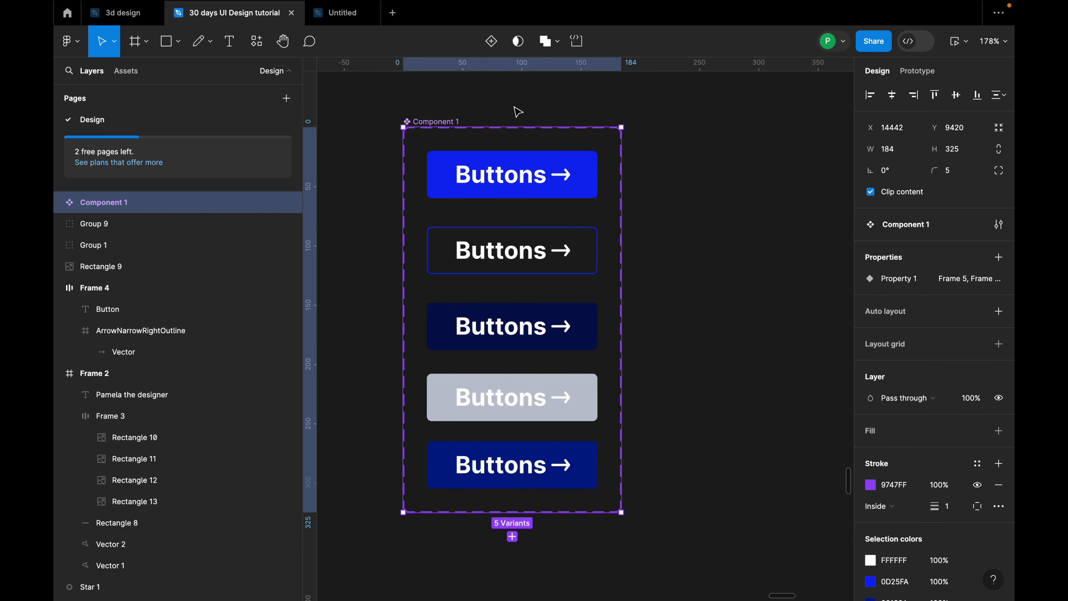
# Step: Rename the component set as Buttons and select its bright blue variant
pyautogui.doubleClick(435, 121)
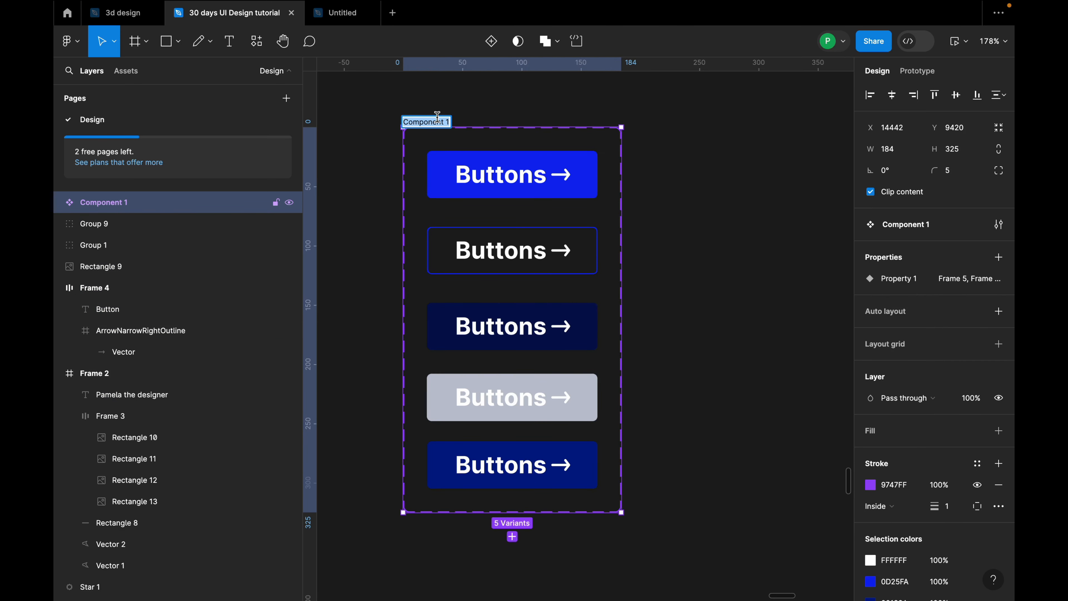
pyautogui.write('Buttons')
pyautogui.press('Return')
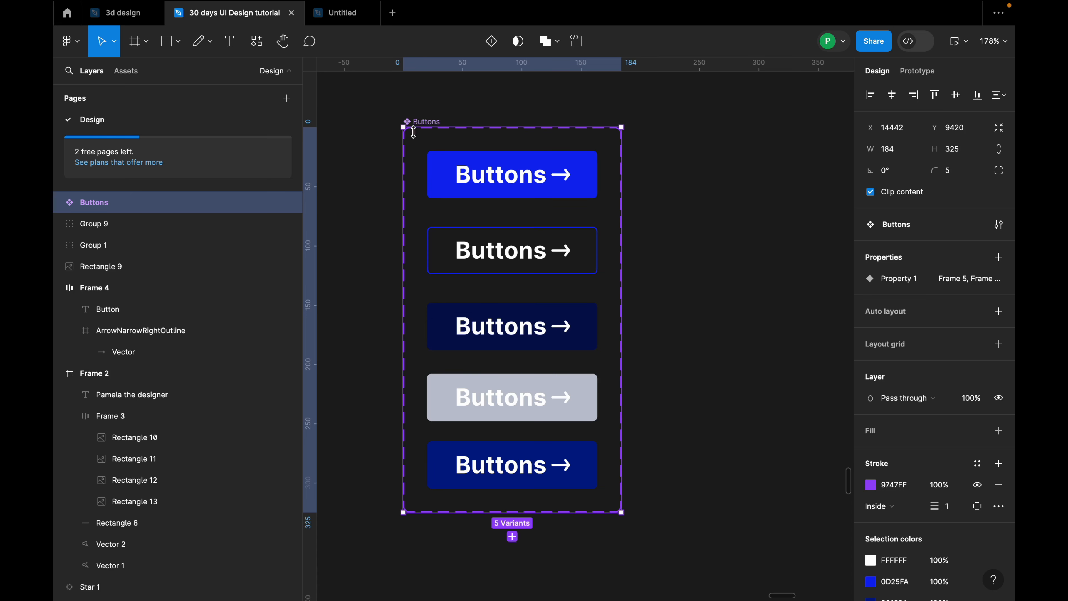
pyautogui.click(587, 192)
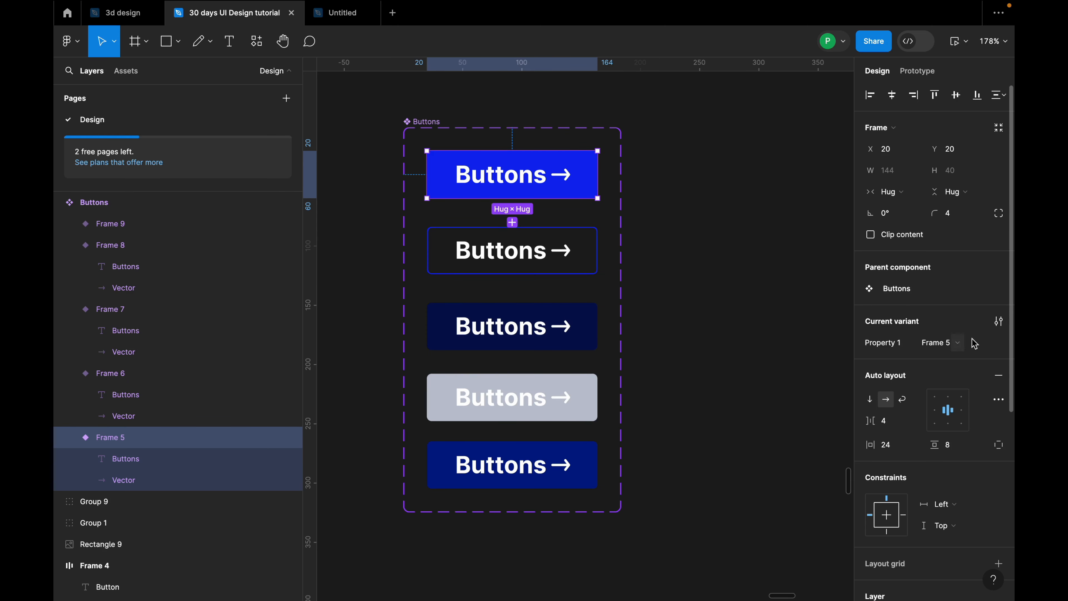
# Step: Name the bright blue button's variant value Primary button
pyautogui.click(966, 347)
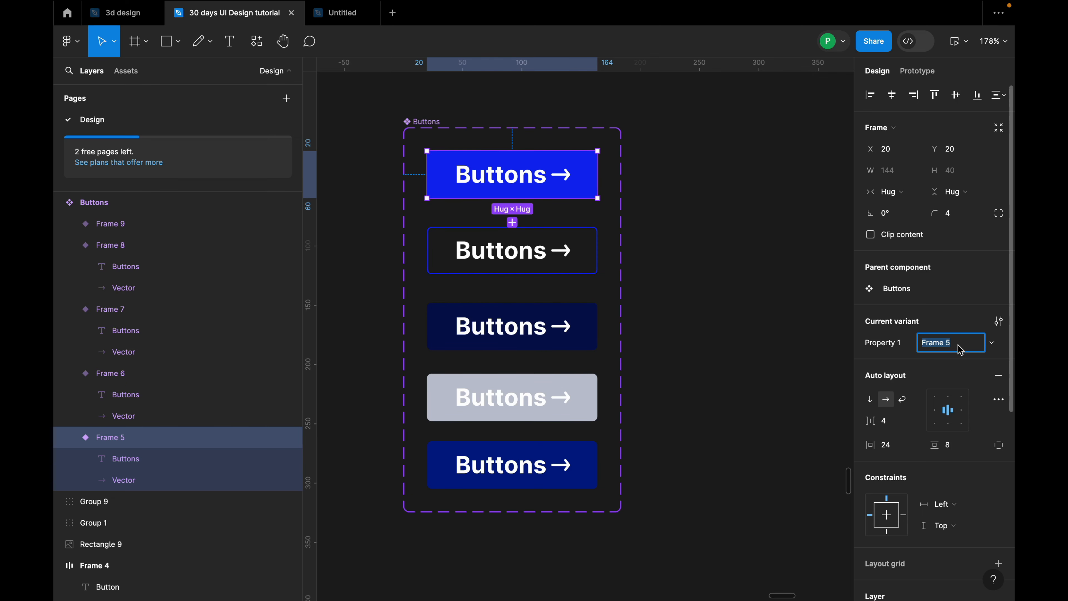
pyautogui.write('Primary button')
pyautogui.press('Return')
# Step: Name the outlined button's variant value "secondary bitton"
pyautogui.click(475, 263)
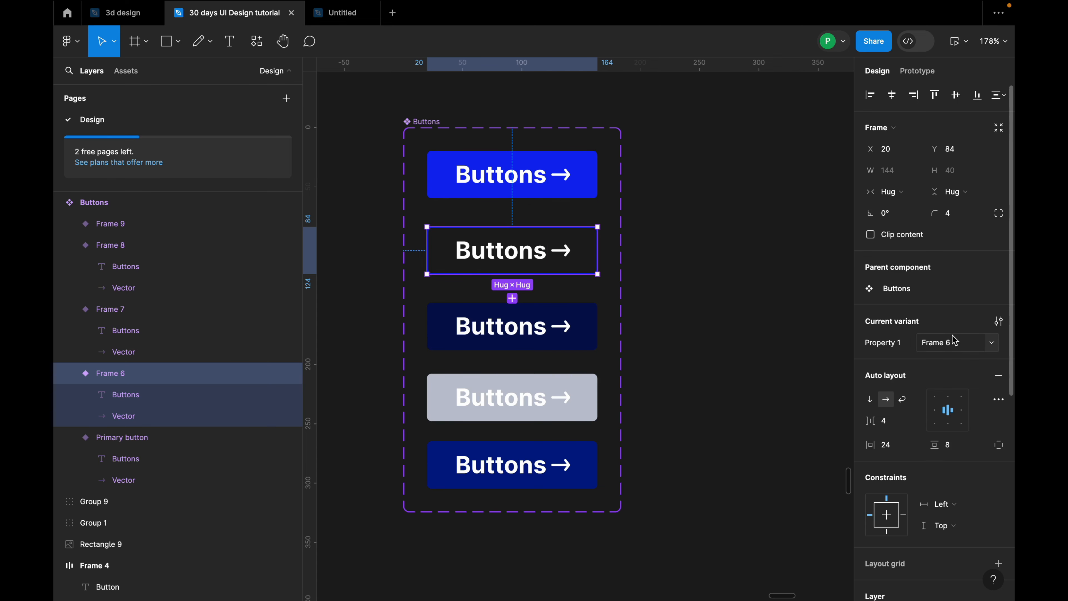
pyautogui.click(950, 344)
pyautogui.write('sc')
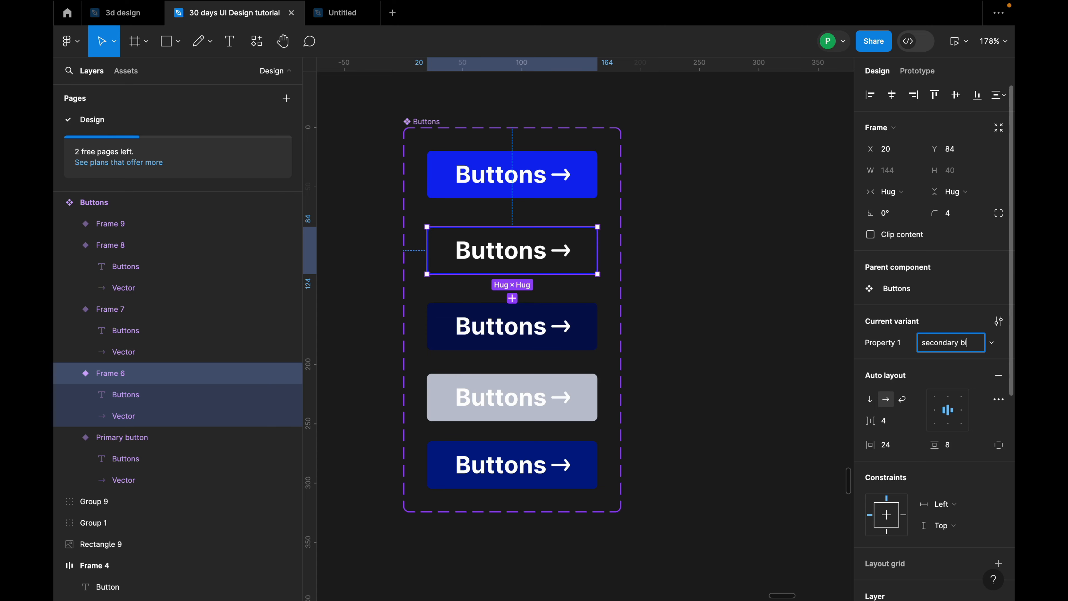
pyautogui.write('condary bitton')
pyautogui.press('Return')
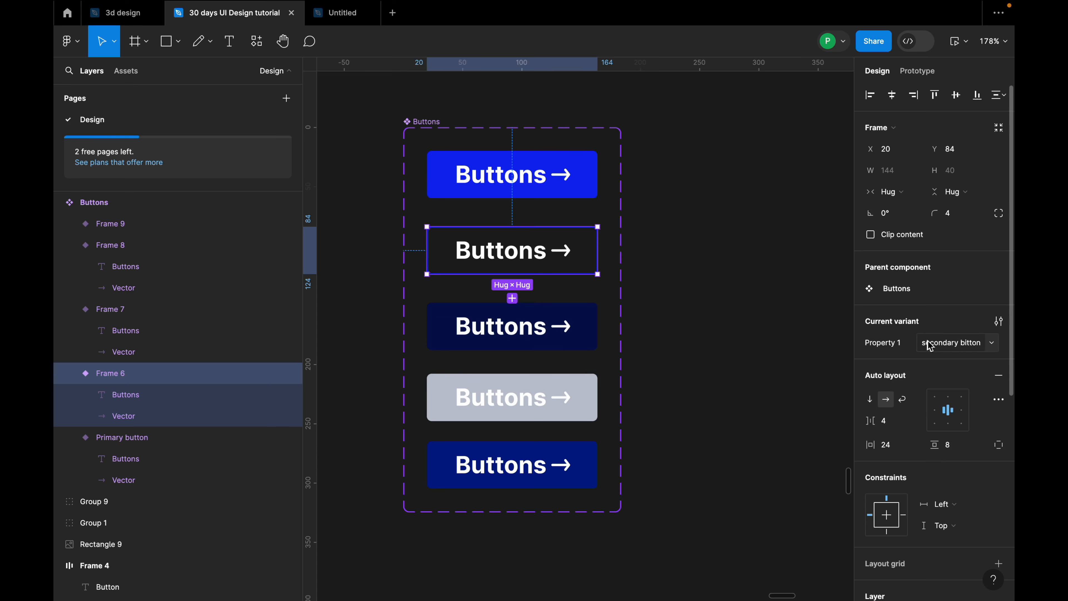
# Step: Name the variant value of the dark navy button below the outlined one "active state"
pyautogui.click(586, 355)
pyautogui.click(583, 349)
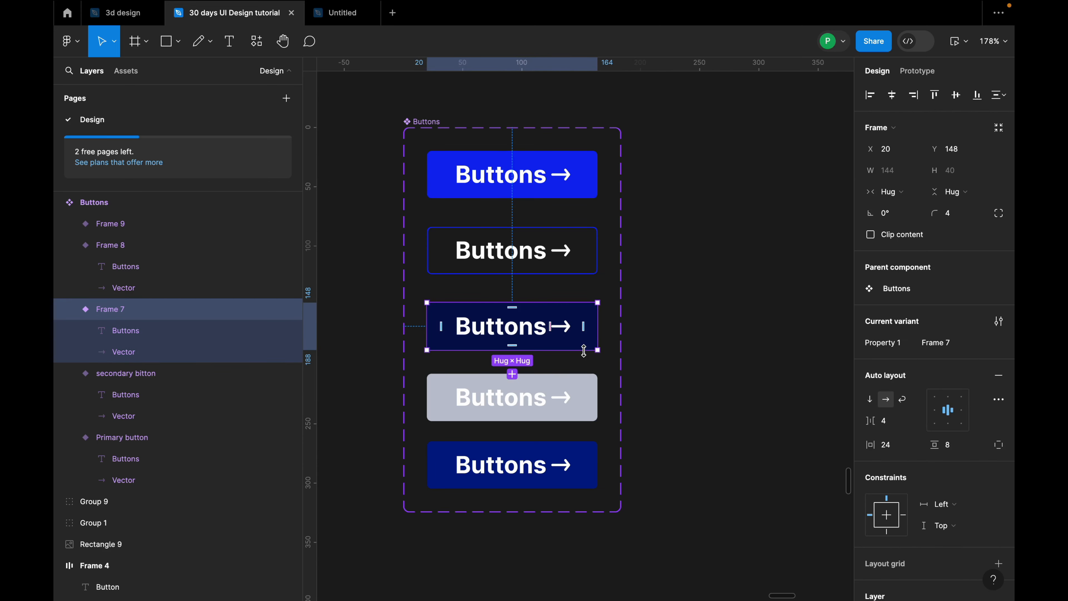
pyautogui.scroll(-3, 900, 463)
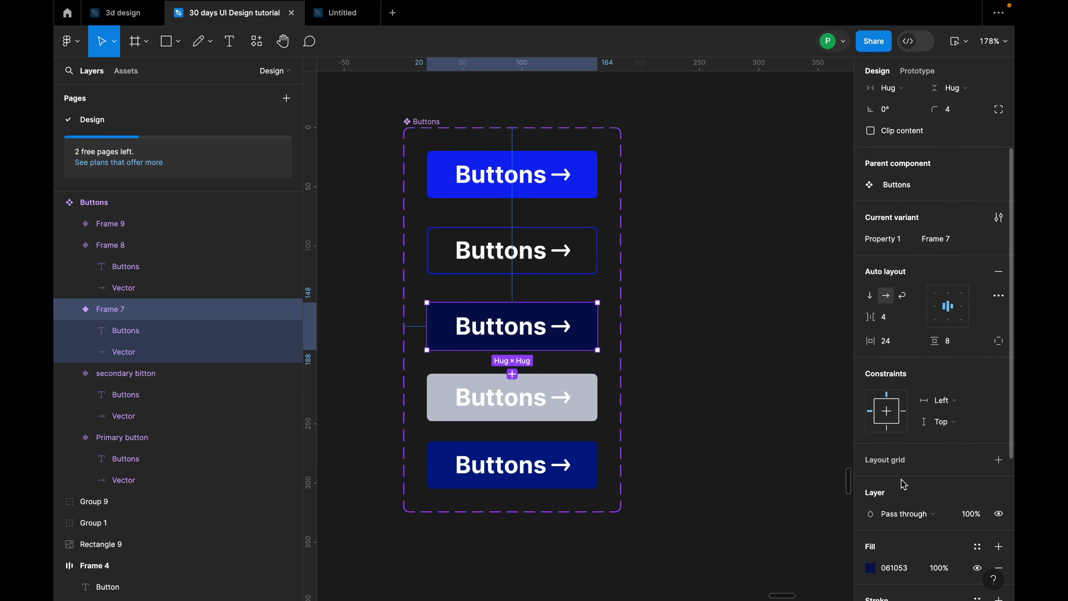
pyautogui.scroll(-1, 904, 483)
pyautogui.click(936, 236)
pyautogui.write('active state')
pyautogui.press('Return')
# Step: Name the grey button's variant value "disabled state"
pyautogui.click(589, 406)
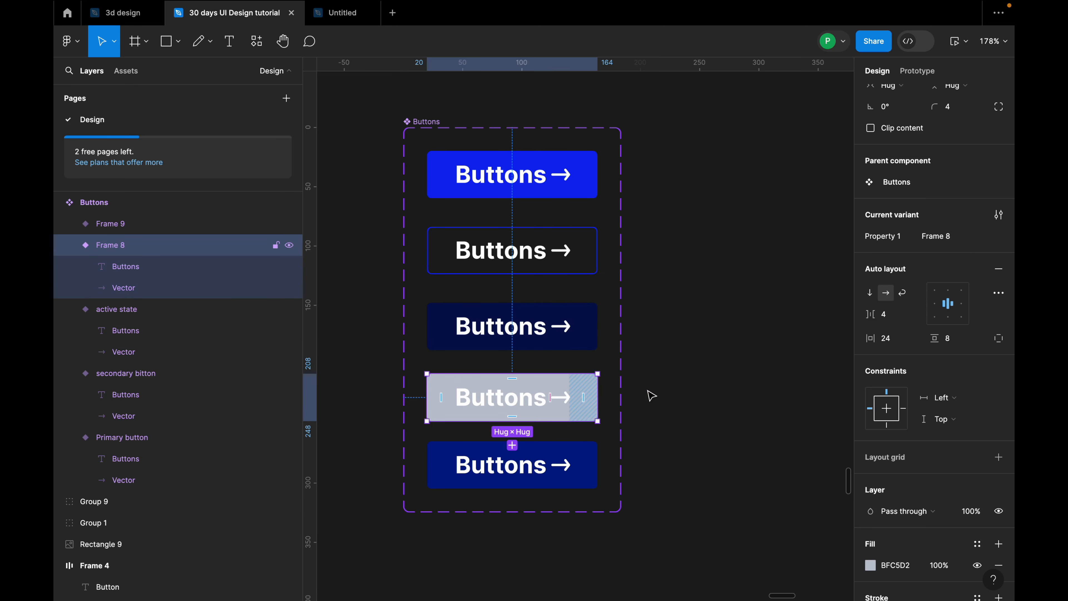
pyautogui.scroll(1, 934, 286)
pyautogui.click(958, 242)
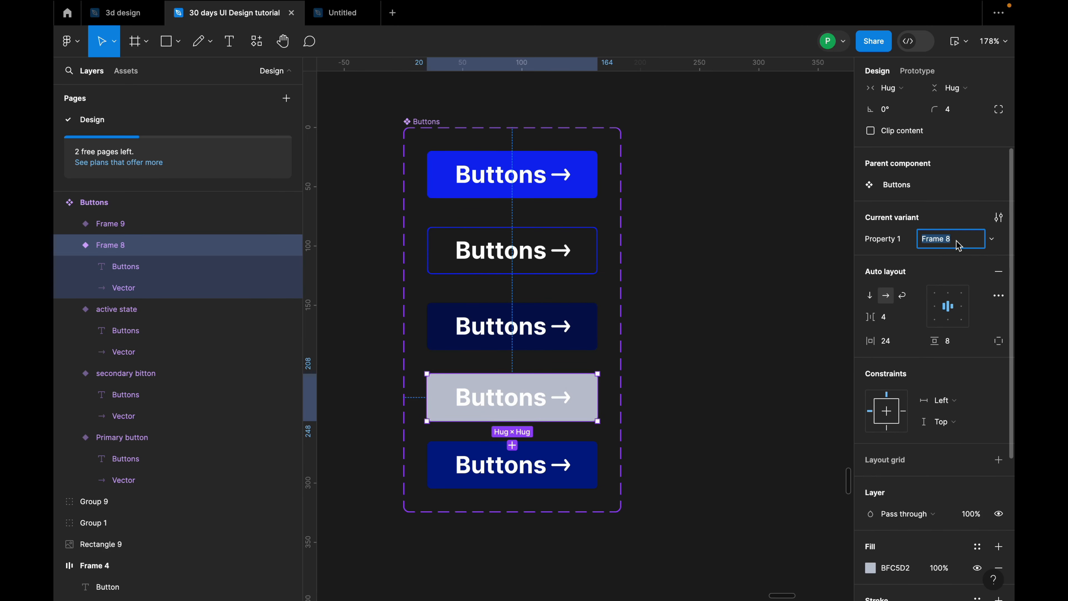
pyautogui.write('disabled state')
pyautogui.press('Return')
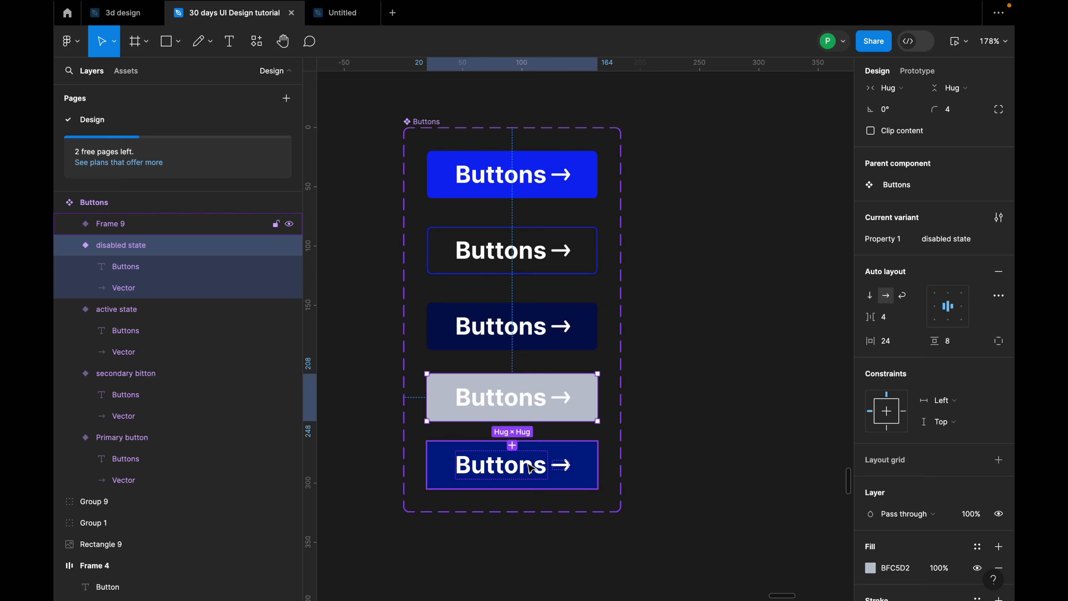
# Step: Name the variant value of the lowest, deep blue button "hover state"
pyautogui.click(534, 469)
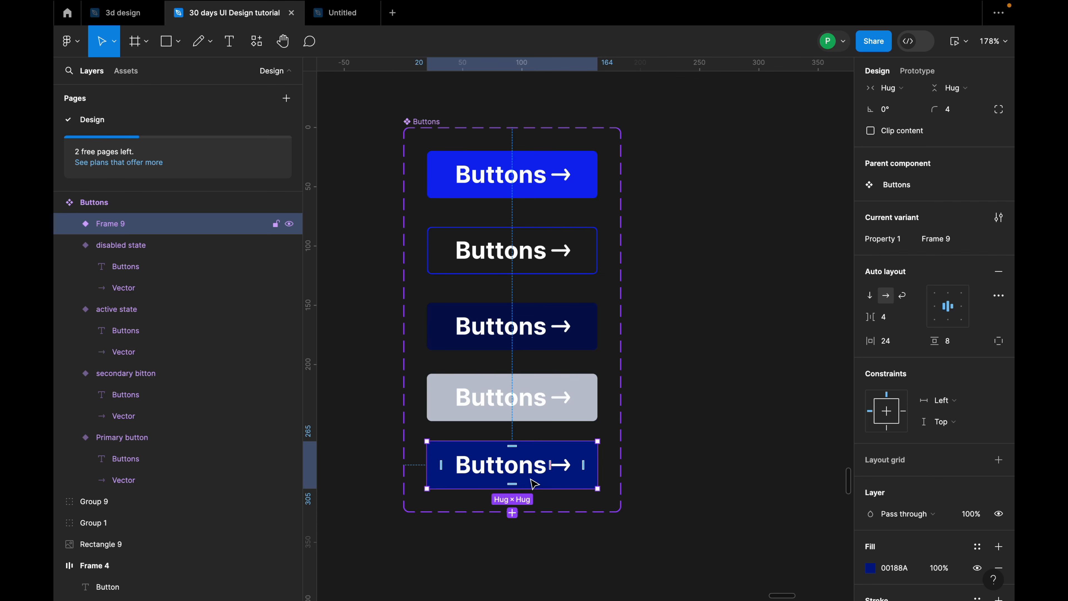
pyautogui.click(950, 239)
pyautogui.write('h')
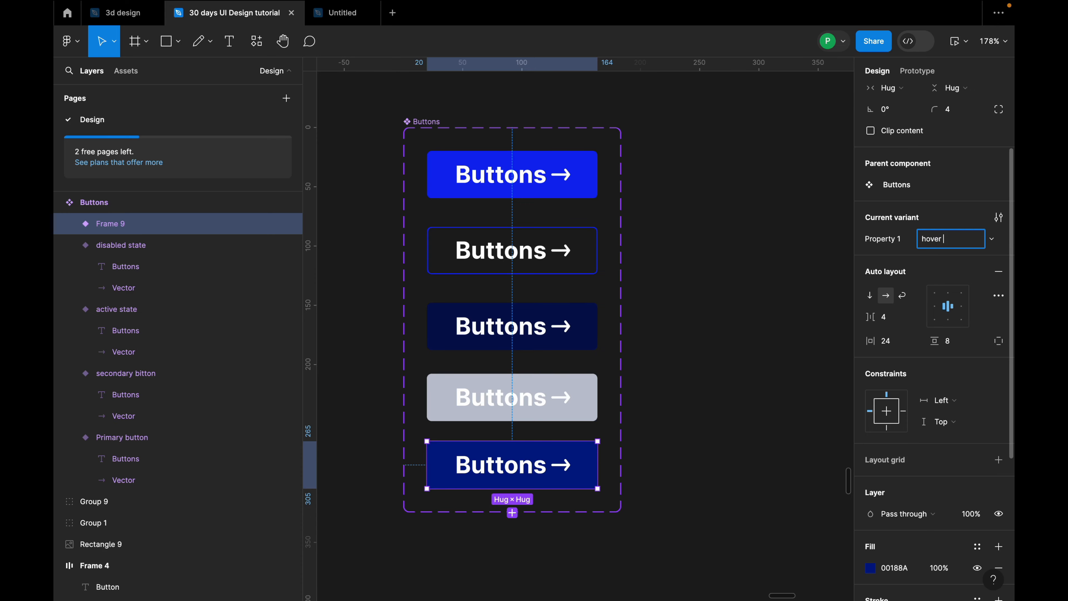
pyautogui.write('over state')
pyautogui.press('Return')
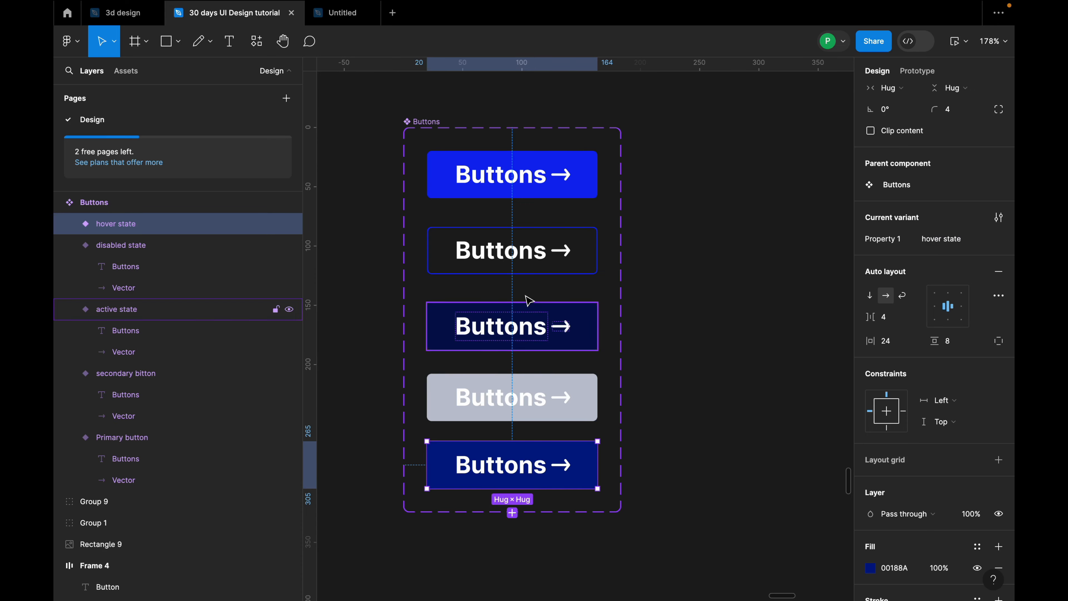
# Step: Select the whole Buttons component set and display the file's local component assets
pyautogui.scroll(-5, 524, 298)
pyautogui.click(620, 309)
pyautogui.click(497, 206)
pyautogui.moveTo(524, 252); pyautogui.dragTo(469, 239)
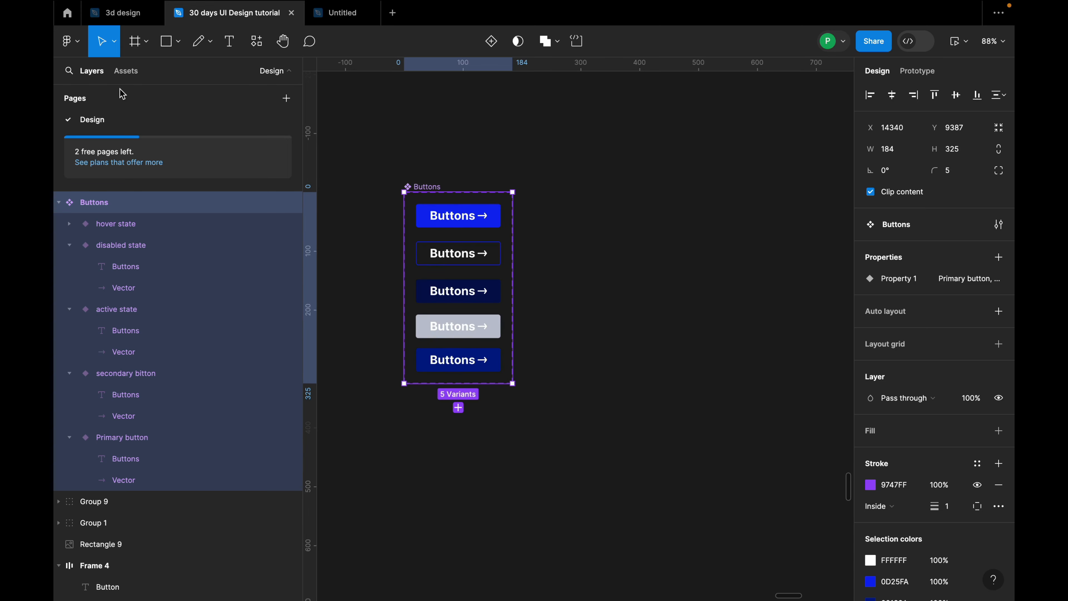
pyautogui.click(132, 72)
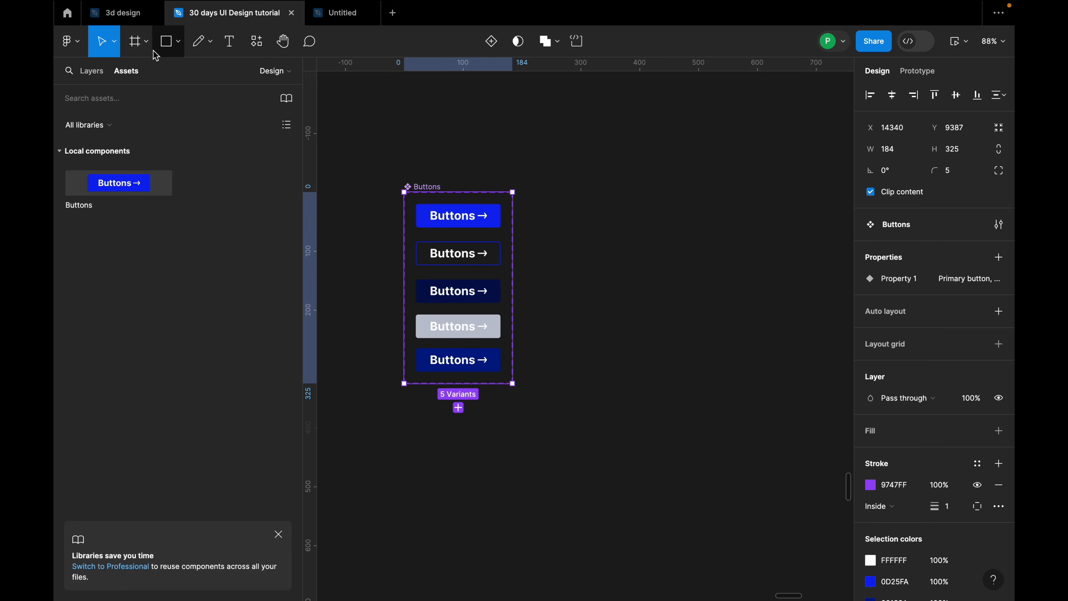
# Step: Add an iPhone 13 mini frame, 375 × 812, beside the Buttons component set
pyautogui.click(146, 43)
pyautogui.click(128, 73)
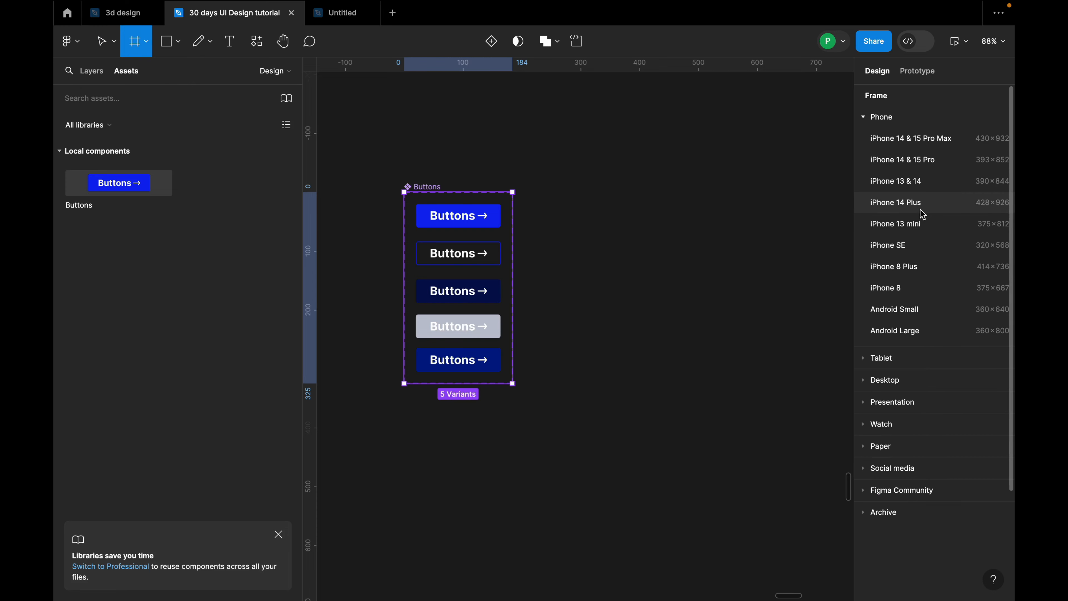
pyautogui.click(915, 223)
pyautogui.moveTo(673, 246); pyautogui.dragTo(647, 272)
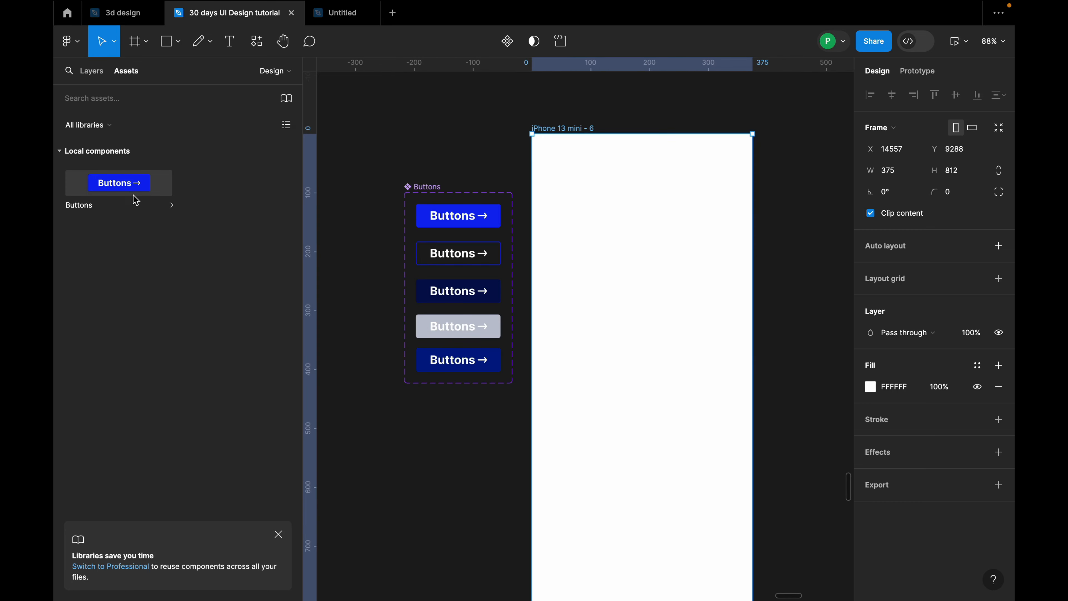
# Step: Place an instance of the Buttons component, horizontally centred in the lower half of the iPhone frame, at about X 116, Y 517
pyautogui.moveTo(131, 188); pyautogui.dragTo(655, 448)
pyautogui.scroll(-5, 658, 456)
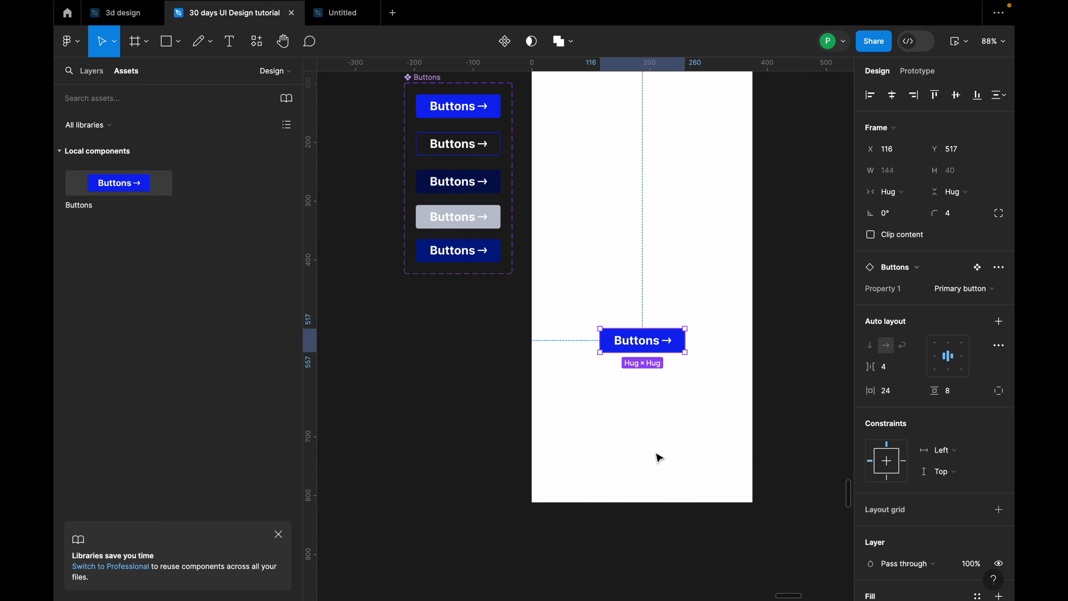
pyautogui.scroll(5, 662, 403)
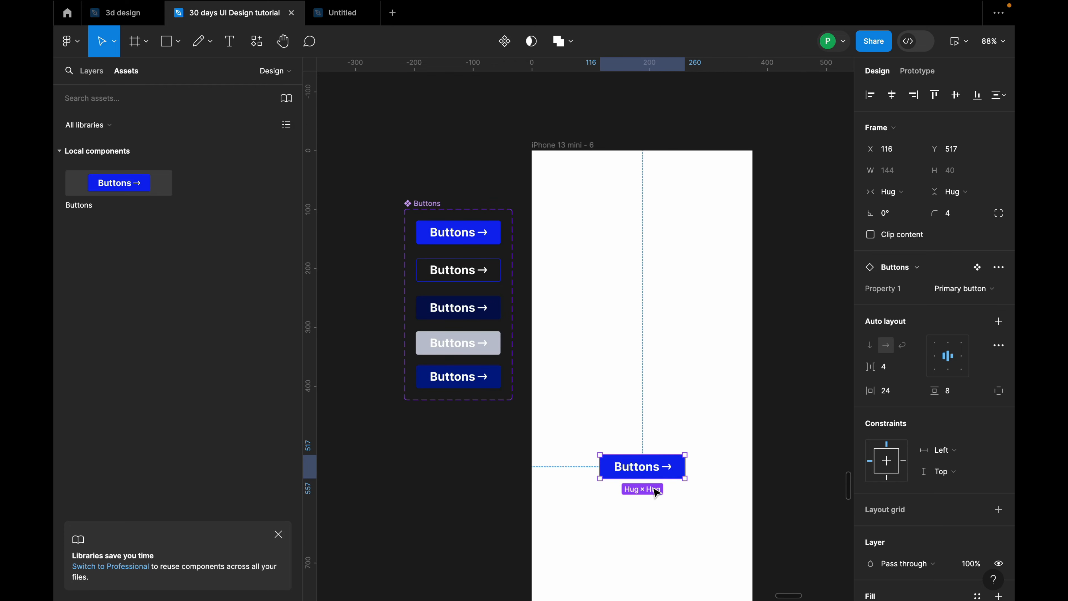
# Step: Move the button instance up the iPhone 13 mini - 6 frame to about Y 447, keeping X at 116
pyautogui.scroll(1, 655, 492)
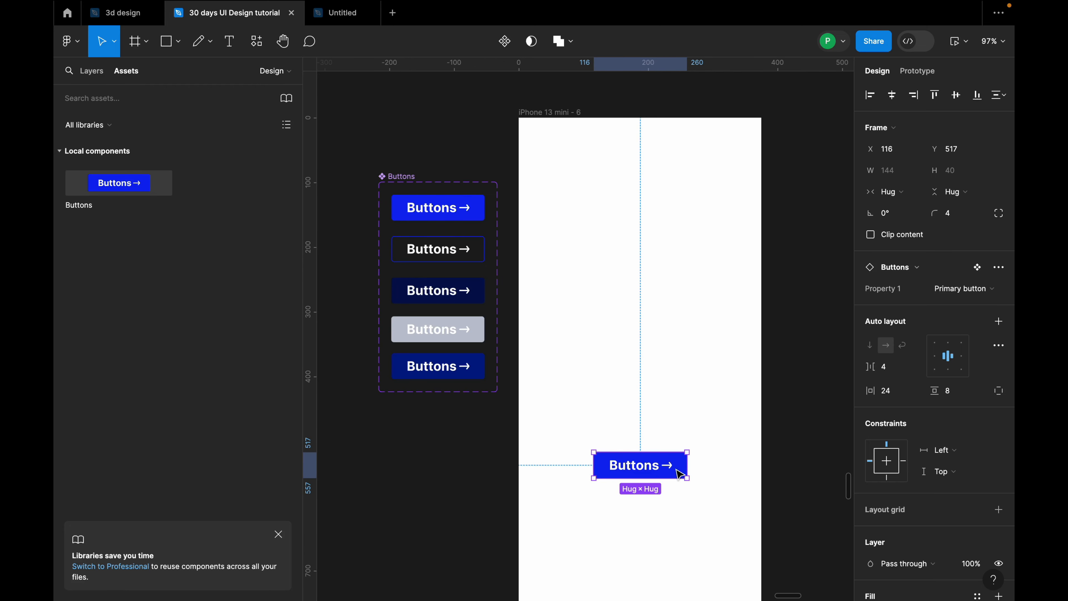
pyautogui.moveTo(680, 474); pyautogui.dragTo(678, 434)
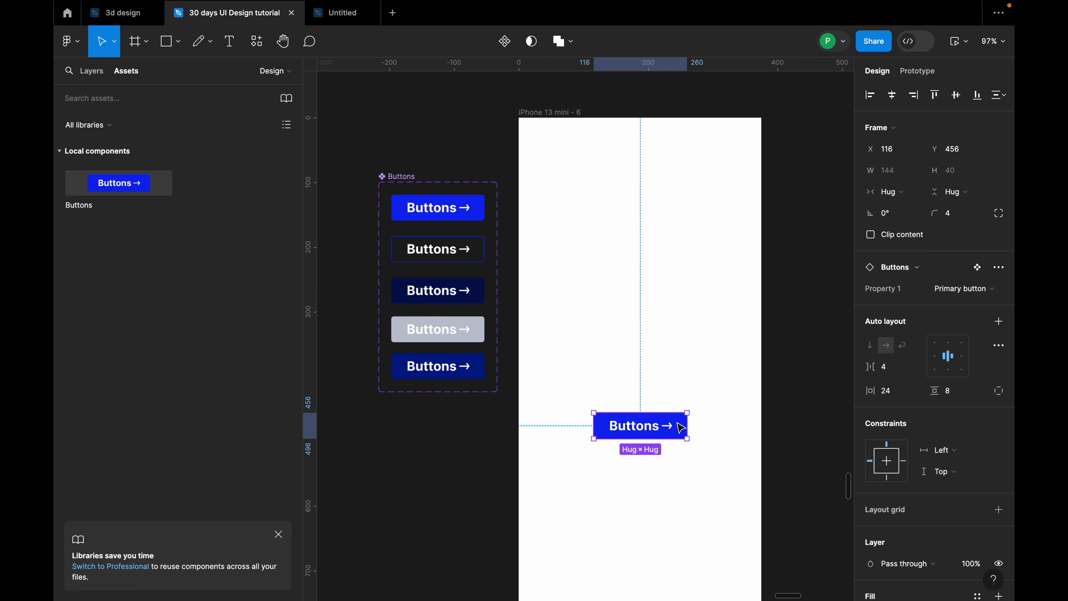
pyautogui.moveTo(680, 427); pyautogui.dragTo(672, 421)
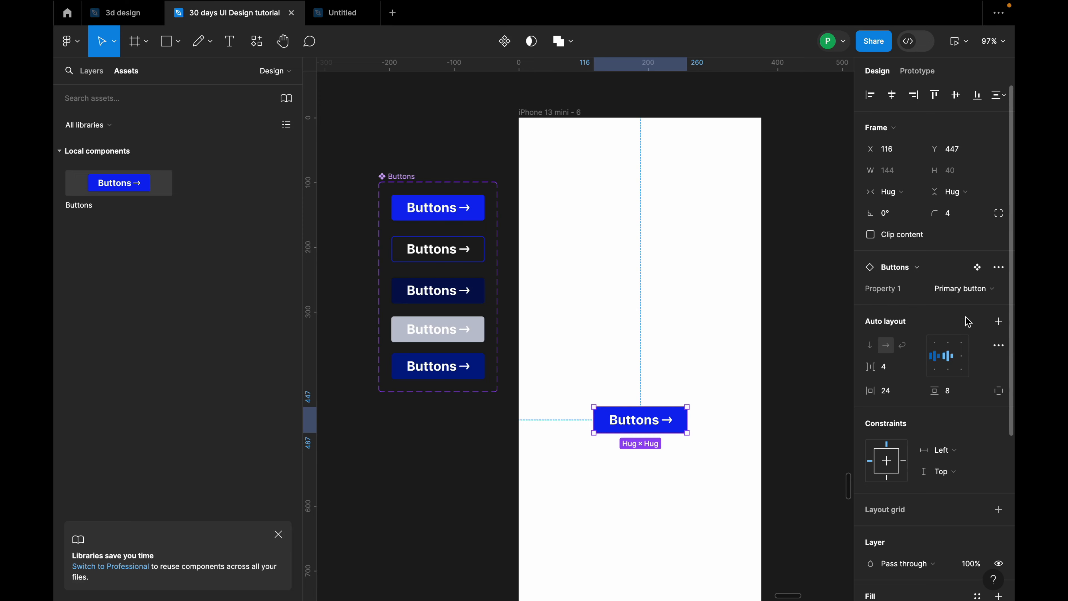
# Step: Change the button instance's Property 1 variant to hover state
pyautogui.click(958, 268)
pyautogui.click(958, 268)
pyautogui.click(976, 290)
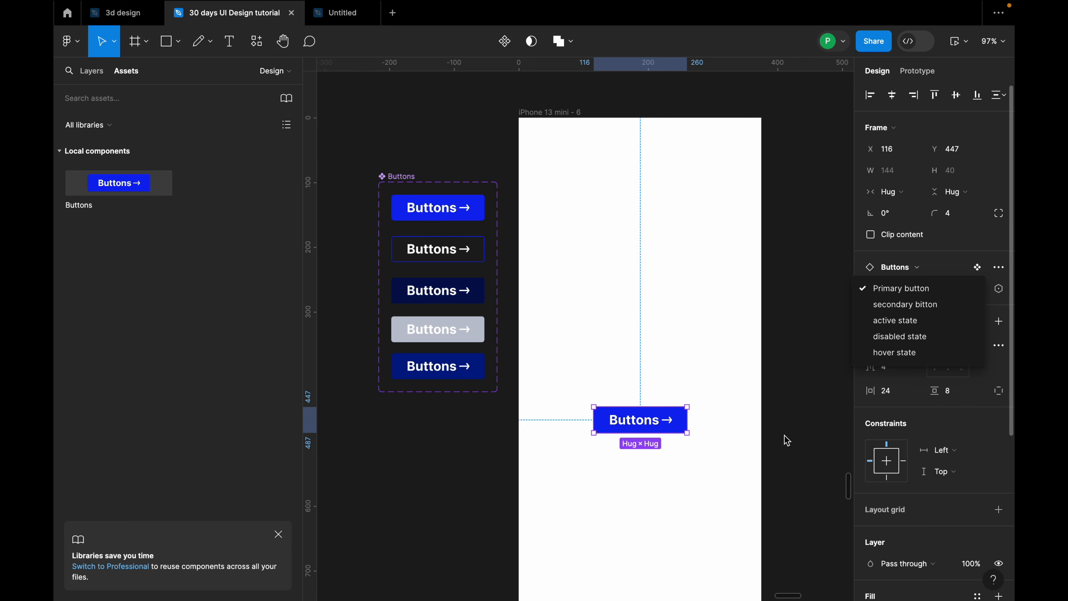
pyautogui.click(794, 396)
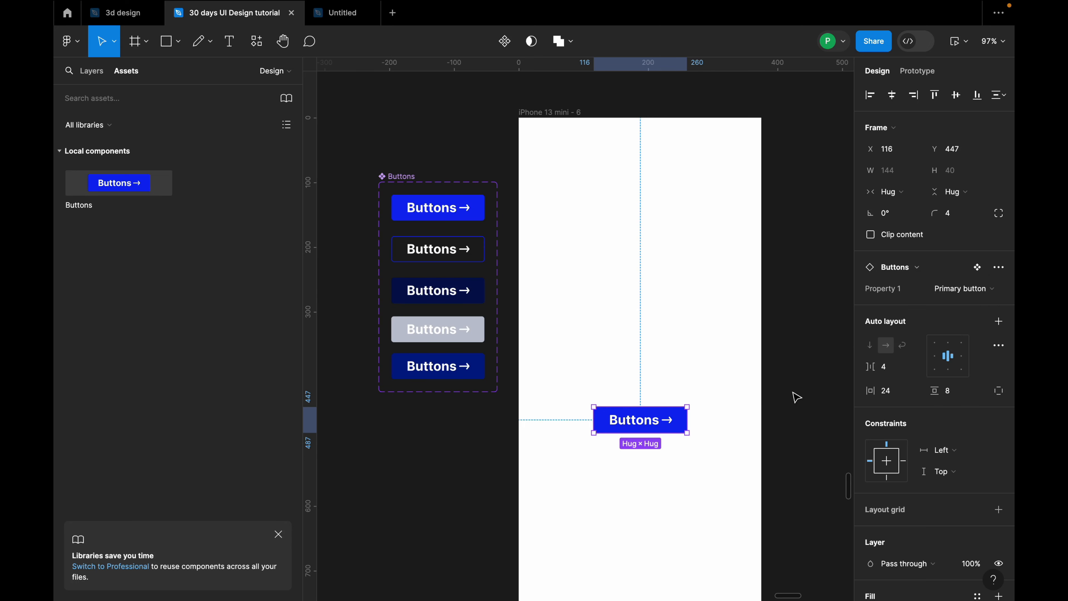
pyautogui.scroll(5, 676, 426)
pyautogui.click(967, 289)
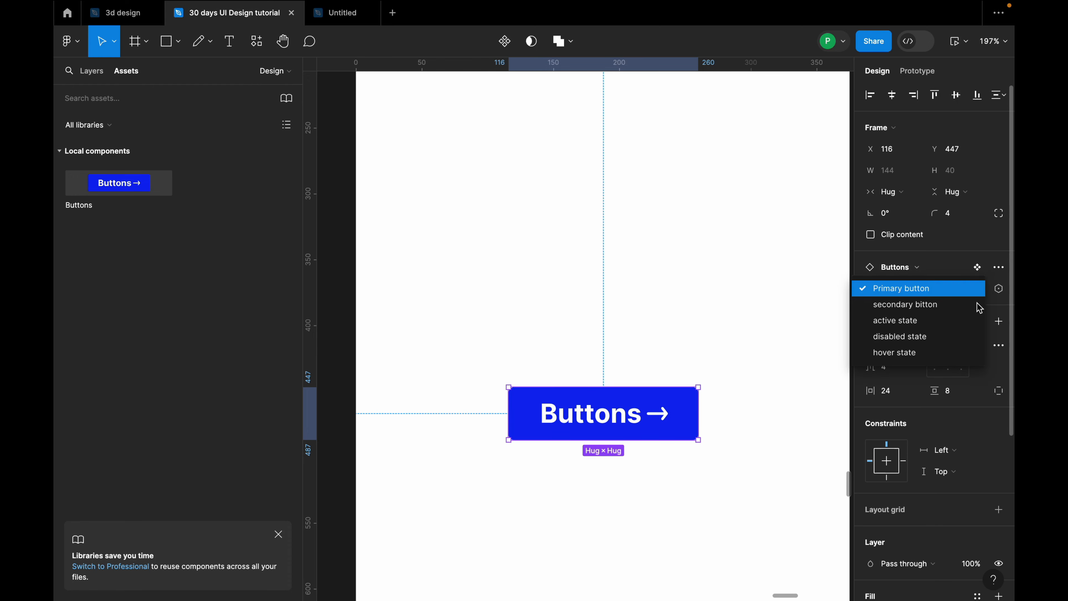
pyautogui.click(930, 353)
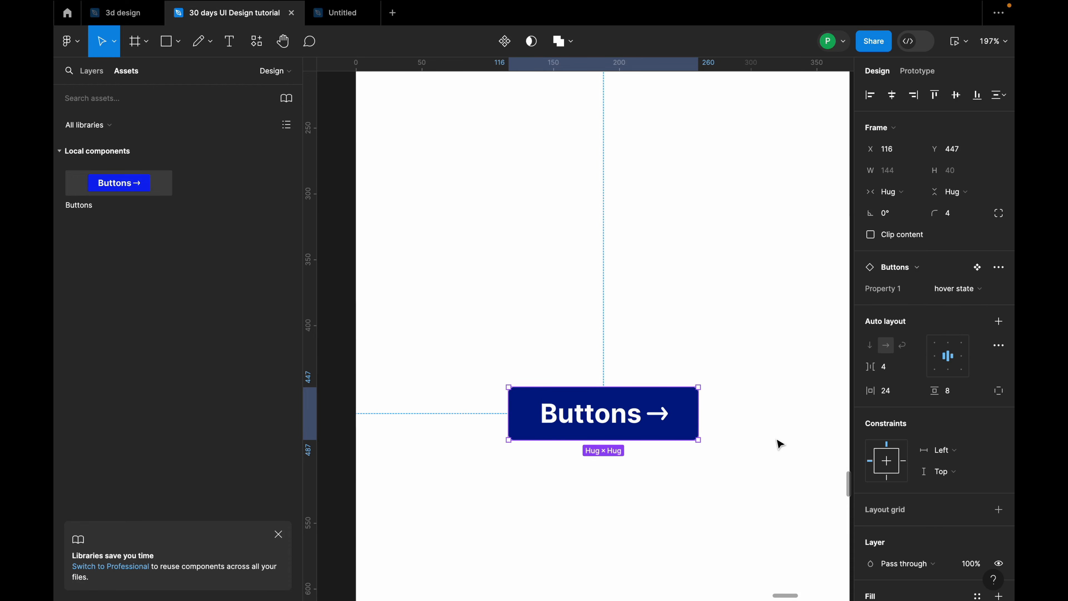
# Step: Change the button instance's Property 1 variant to disabled state and deselect it
pyautogui.click(963, 290)
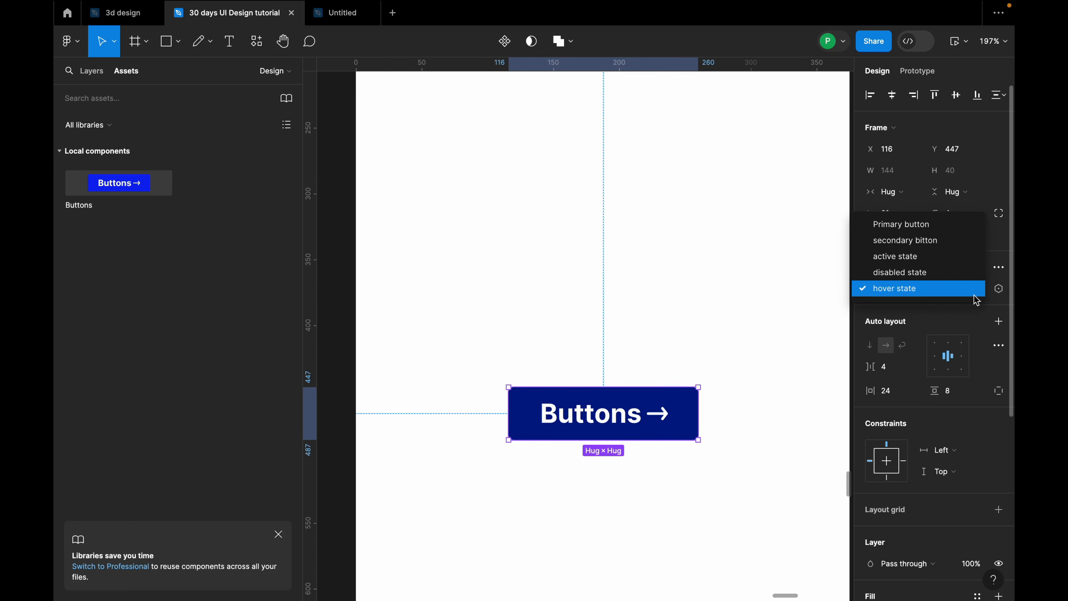
pyautogui.click(917, 272)
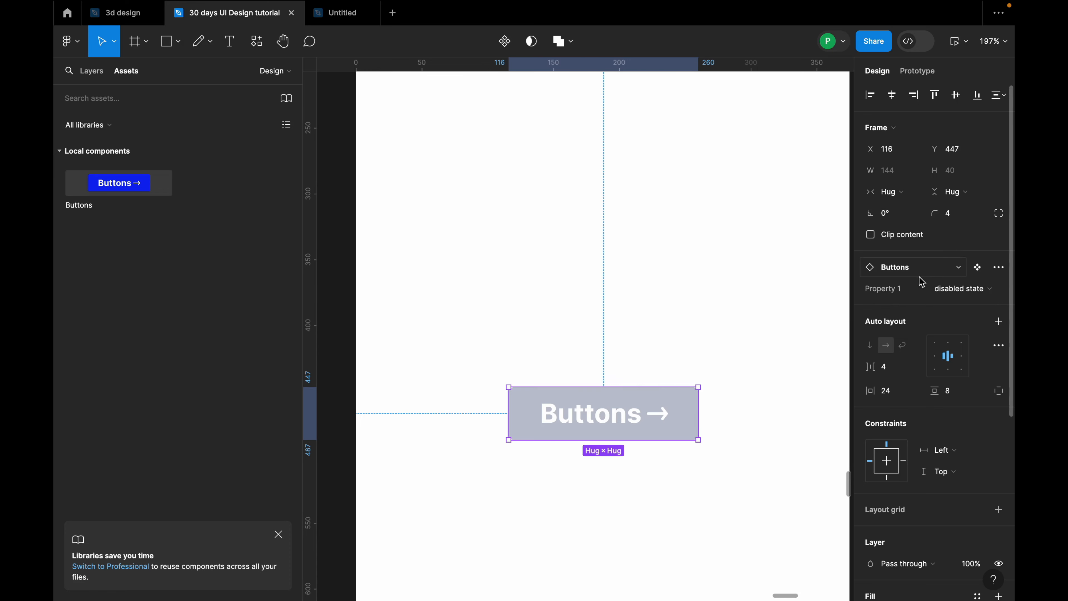
pyautogui.click(774, 442)
# Step: Move the button instance slightly higher in the phone frame, to about Y 419, keeping it horizontally centred
pyautogui.scroll(-3, 804, 438)
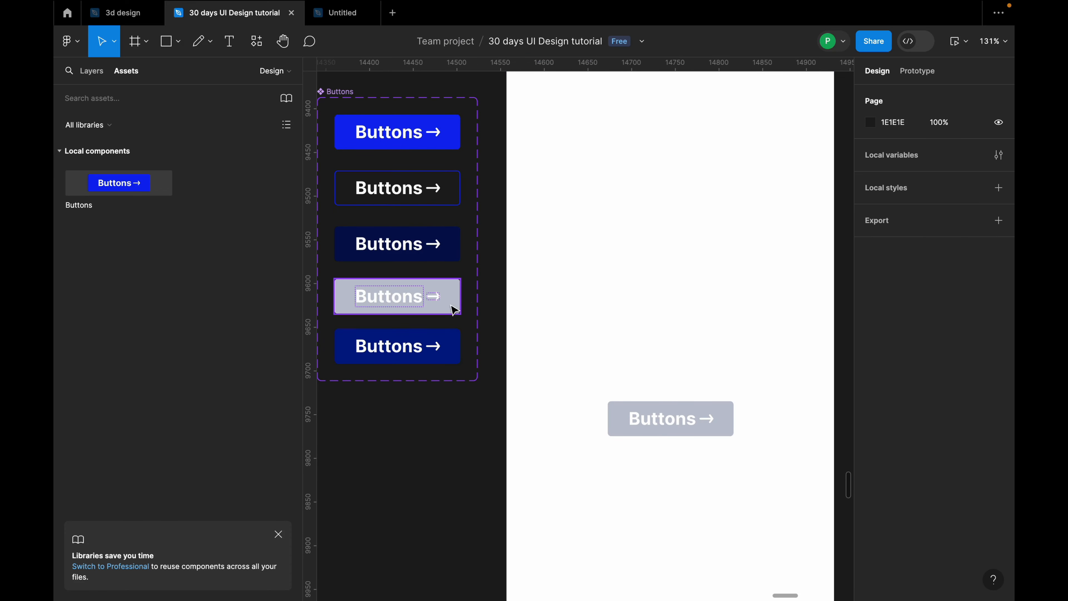
pyautogui.click(669, 418)
pyautogui.moveTo(670, 416); pyautogui.dragTo(672, 396)
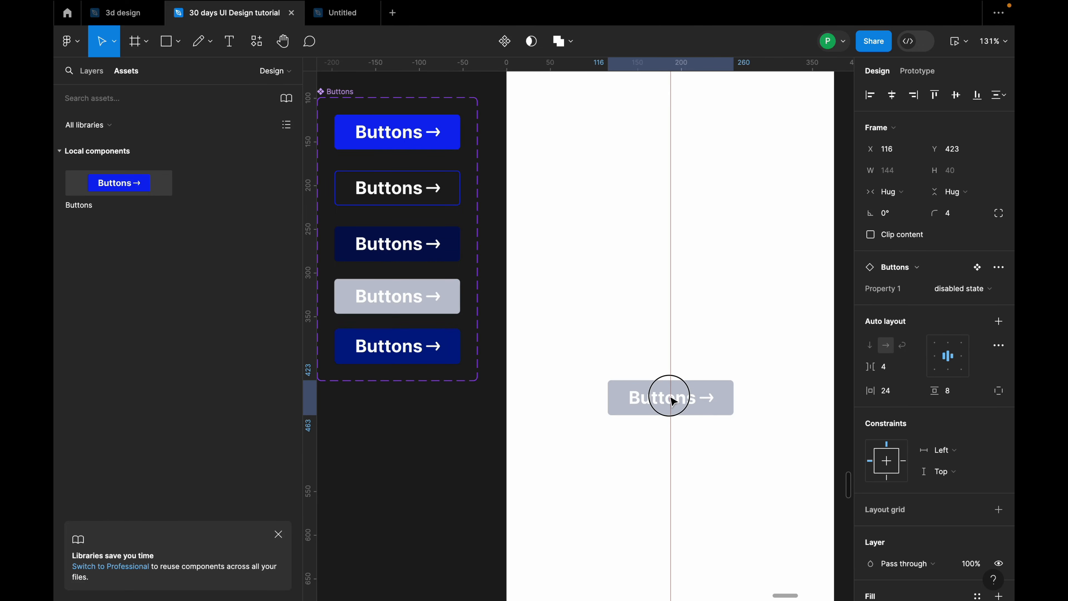
# Step: Add a prototype interaction from the Primary button variant to the hover state variant in the Buttons component set
pyautogui.scroll(2, 410, 346)
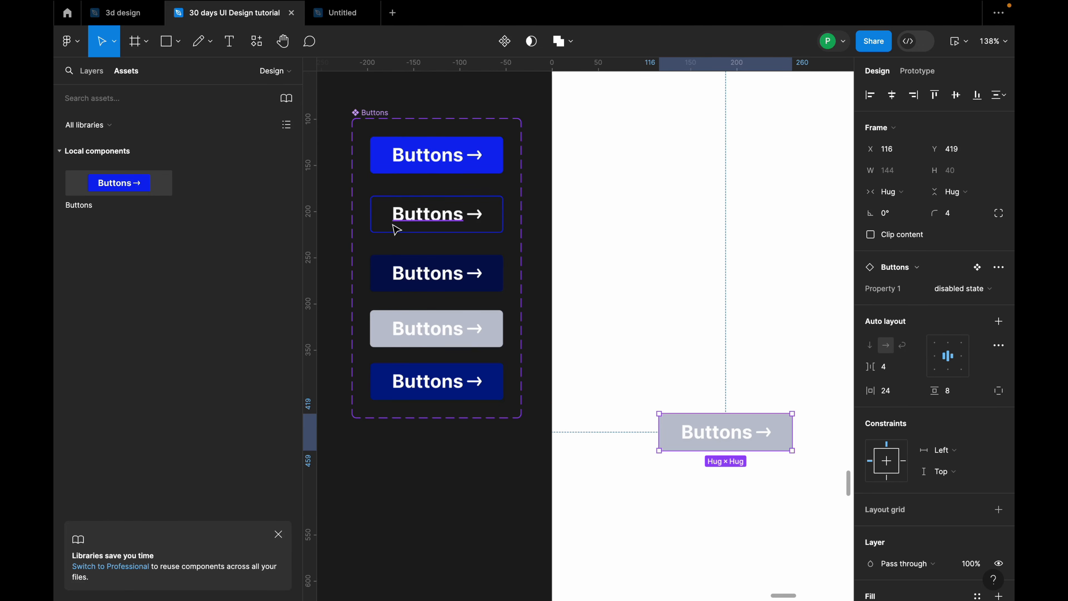
pyautogui.click(499, 165)
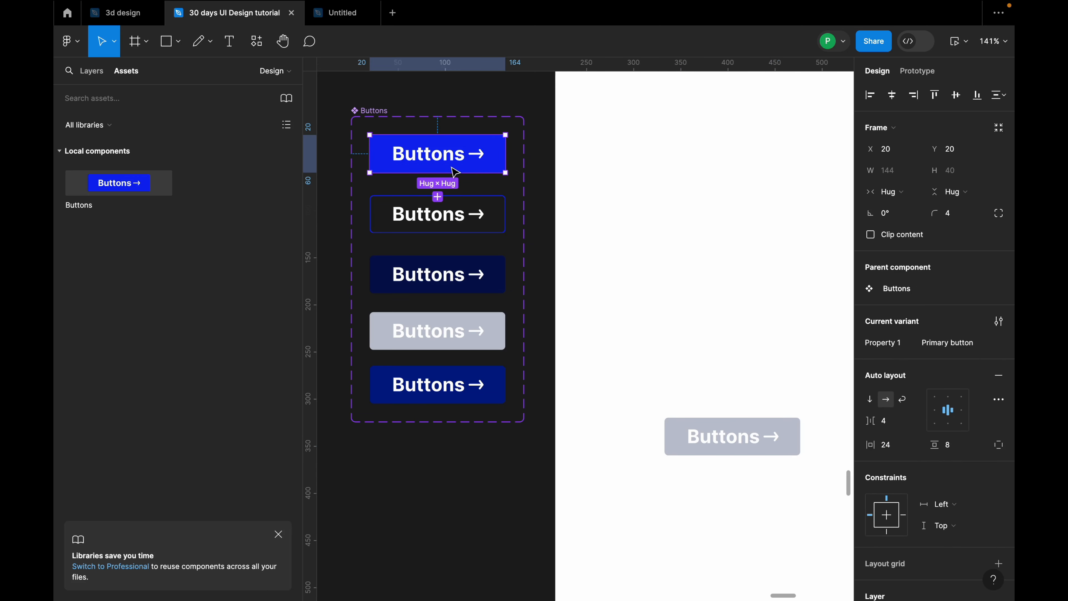
pyautogui.scroll(3, 453, 169)
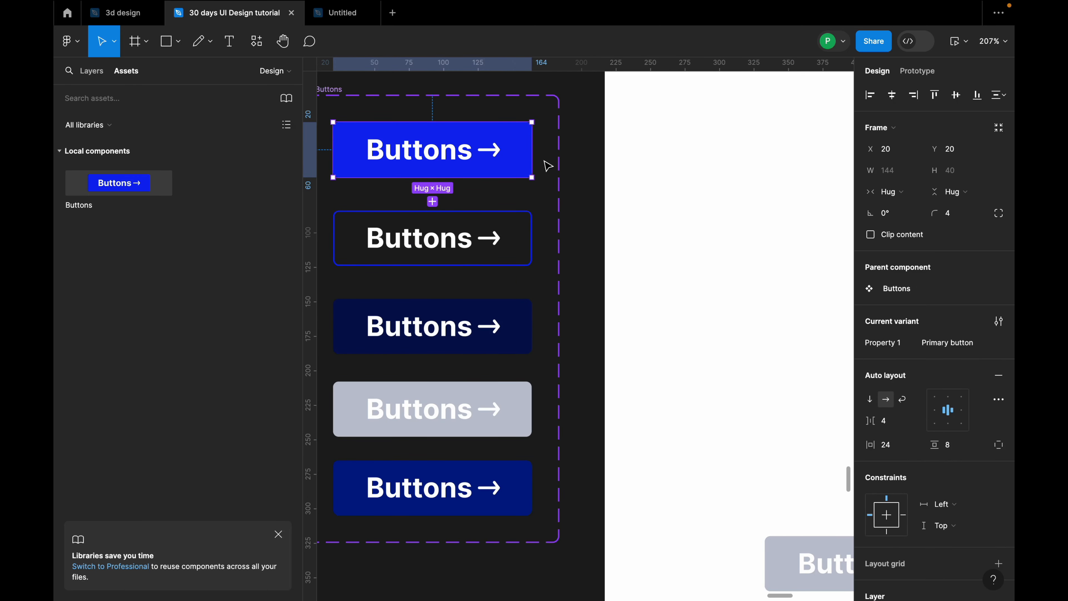
pyautogui.scroll(-2, 507, 173)
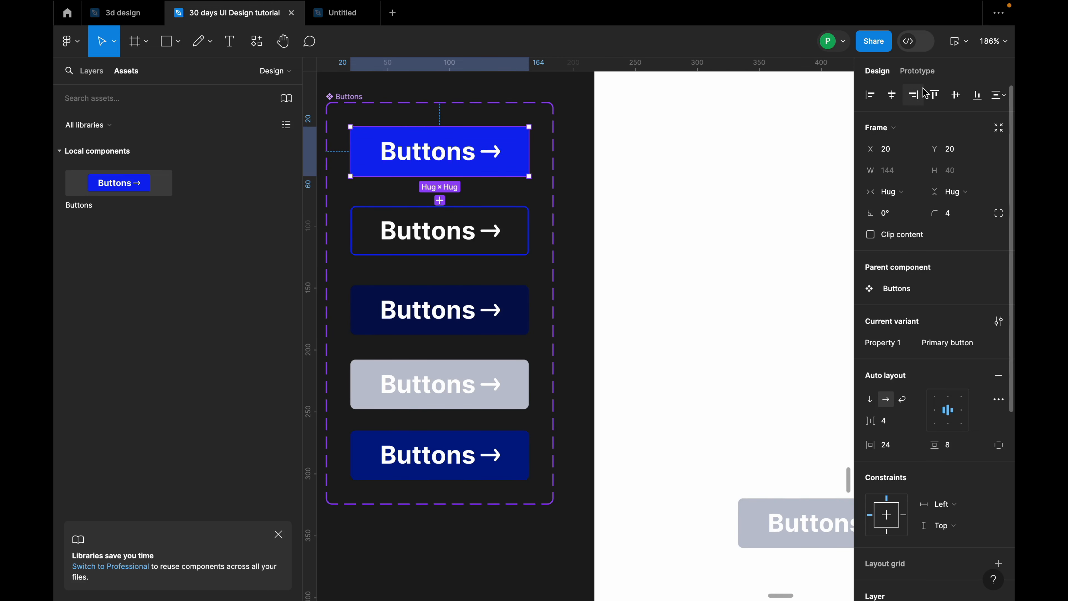
pyautogui.click(925, 72)
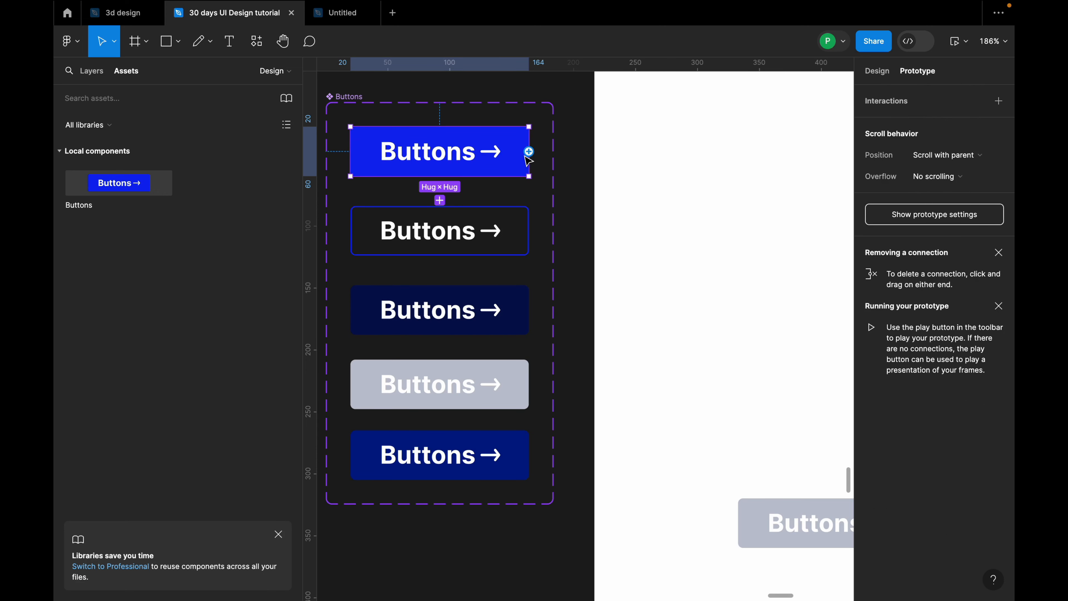
pyautogui.scroll(3, 364, 168)
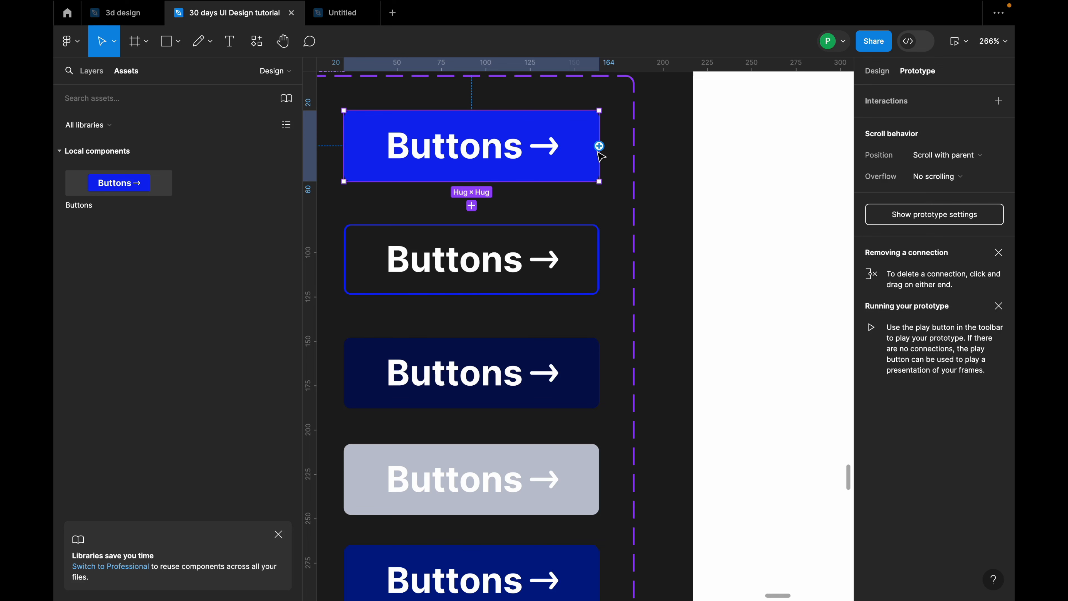
pyautogui.moveTo(598, 146); pyautogui.dragTo(574, 513)
pyautogui.scroll(-4, 612, 445)
pyautogui.keyDown('ctrl'); pyautogui.scroll(-1, 573, 317); pyautogui.keyUp('ctrl')
pyautogui.scroll(-4, 572, 316)
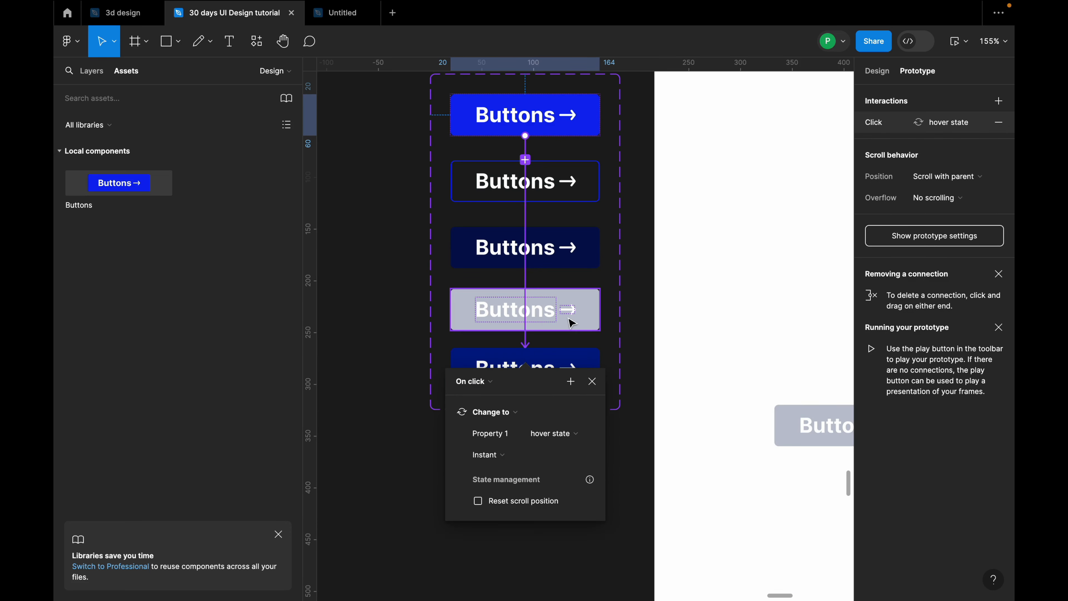
# Step: Set the interaction's trigger to While hovering and close the interaction settings
pyautogui.keyDown('ctrl'); pyautogui.scroll(5, 501, 425); pyautogui.keyUp('ctrl')
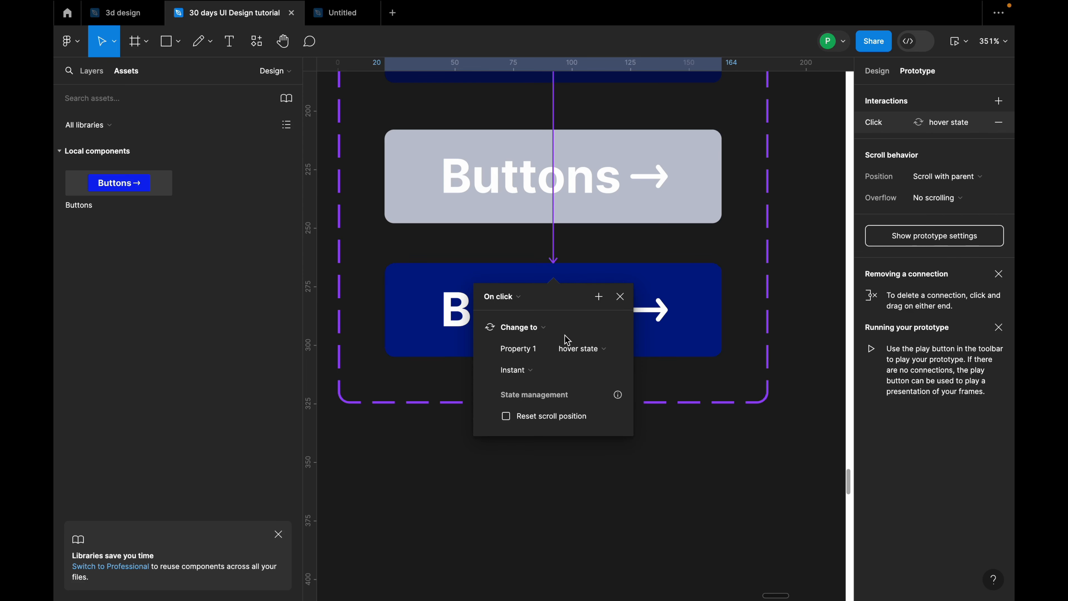
pyautogui.click(513, 300)
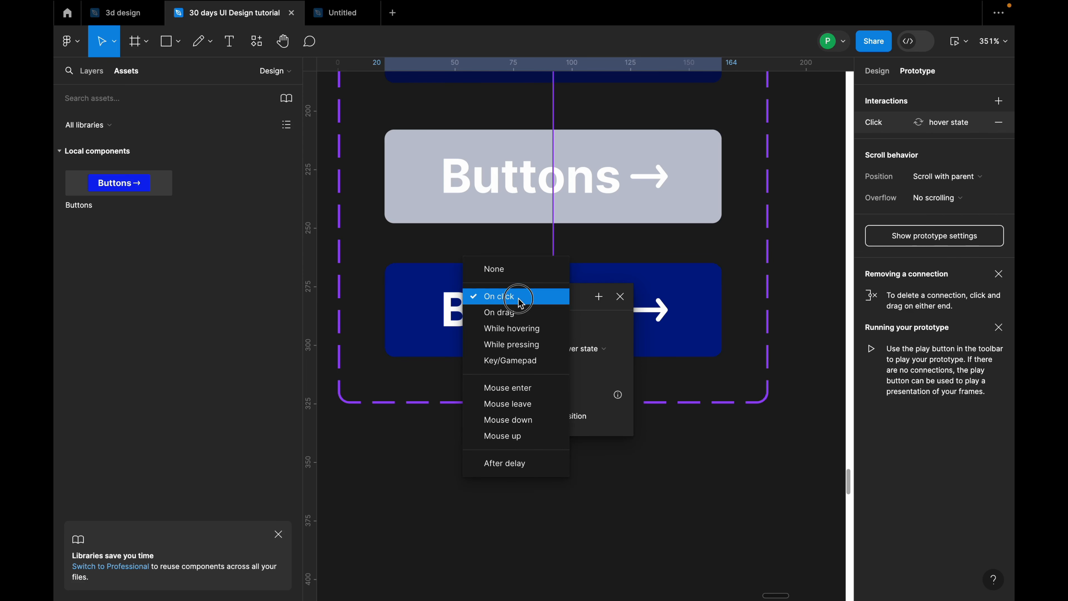
pyautogui.click(529, 331)
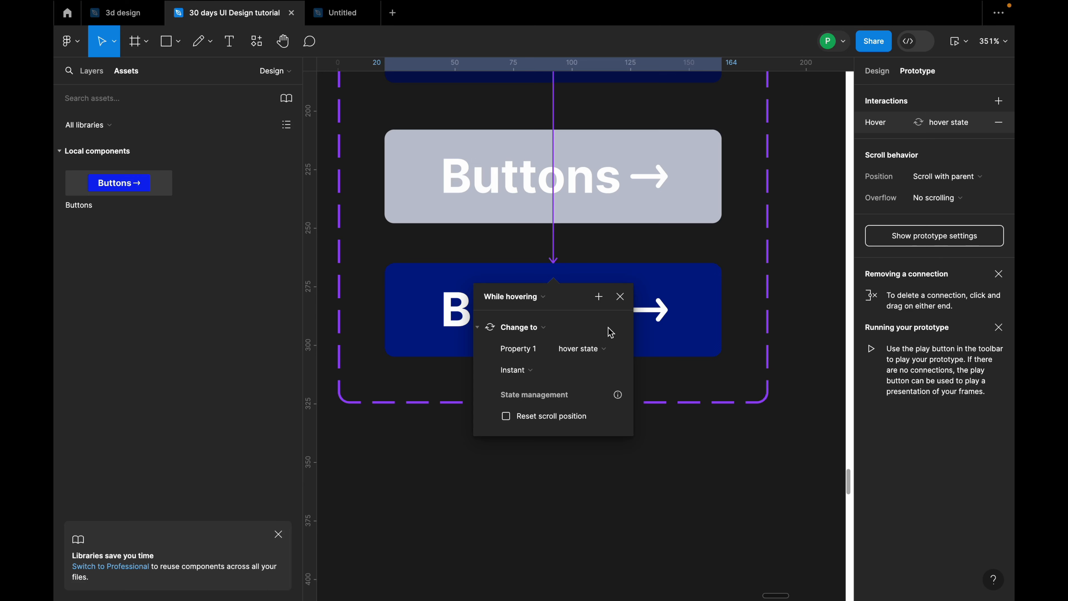
pyautogui.click(620, 297)
# Step: Select the iPhone 13 mini - 6 frame and present its prototype
pyautogui.scroll(-10, 440, 318)
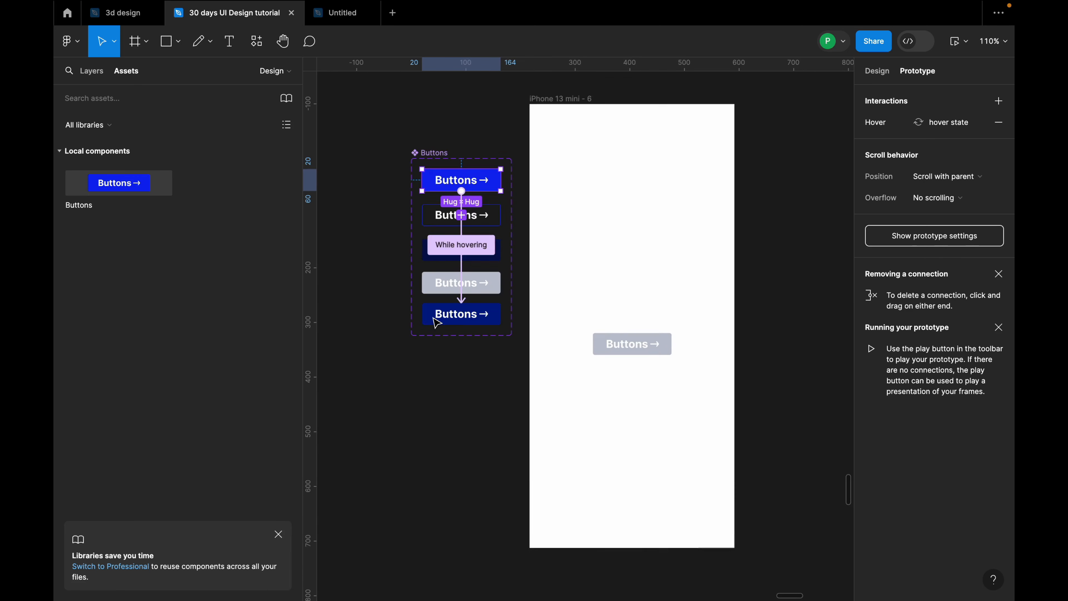
pyautogui.scroll(5, 603, 339)
pyautogui.scroll(-5, 611, 347)
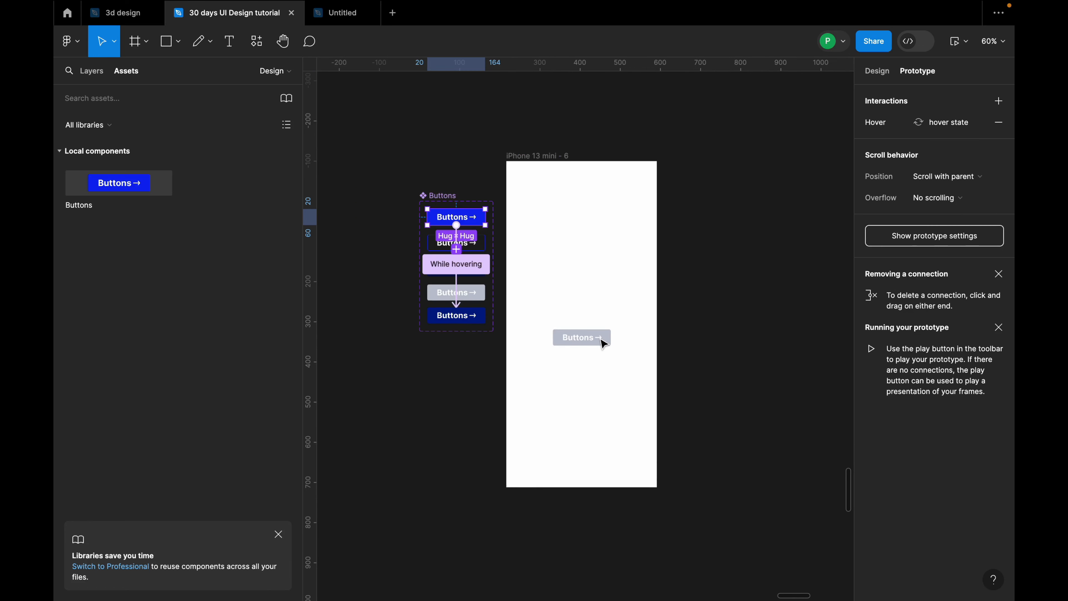
pyautogui.click(570, 179)
pyautogui.click(581, 229)
pyautogui.moveTo(580, 231); pyautogui.dragTo(587, 213)
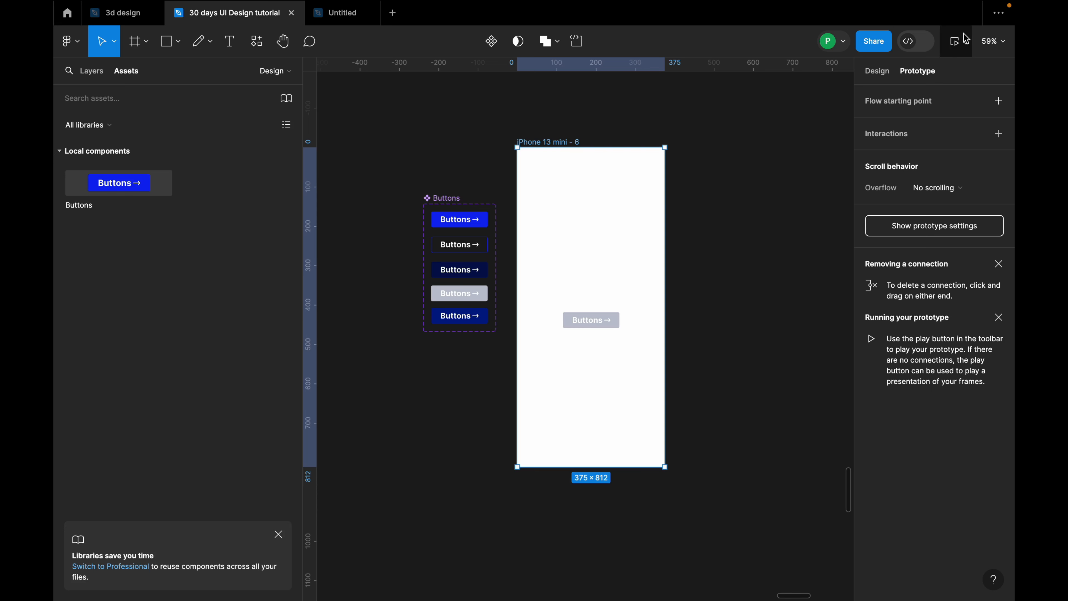
pyautogui.click(966, 48)
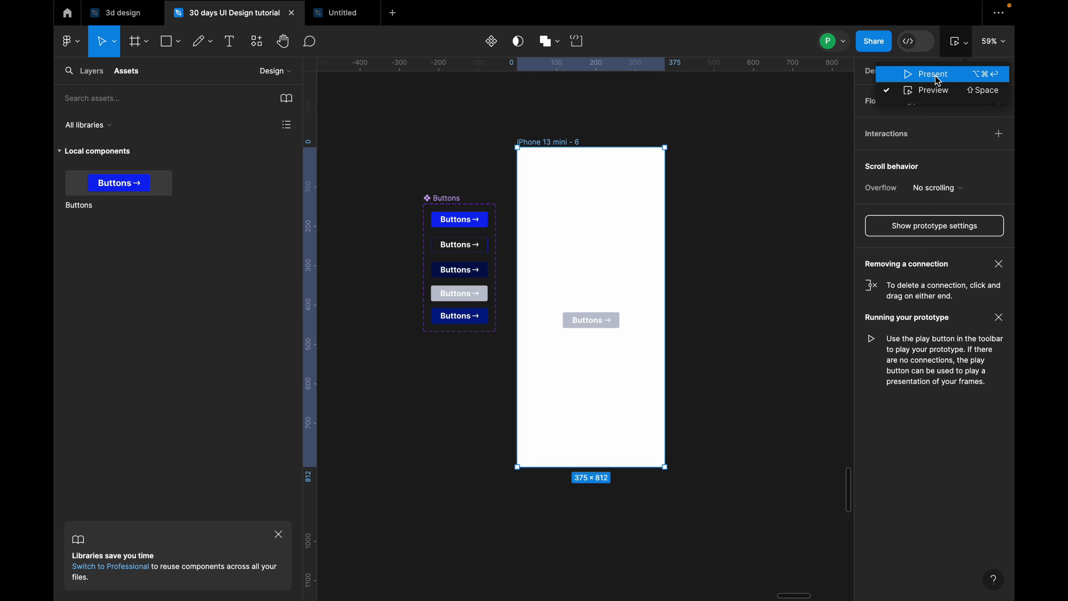
pyautogui.click(934, 76)
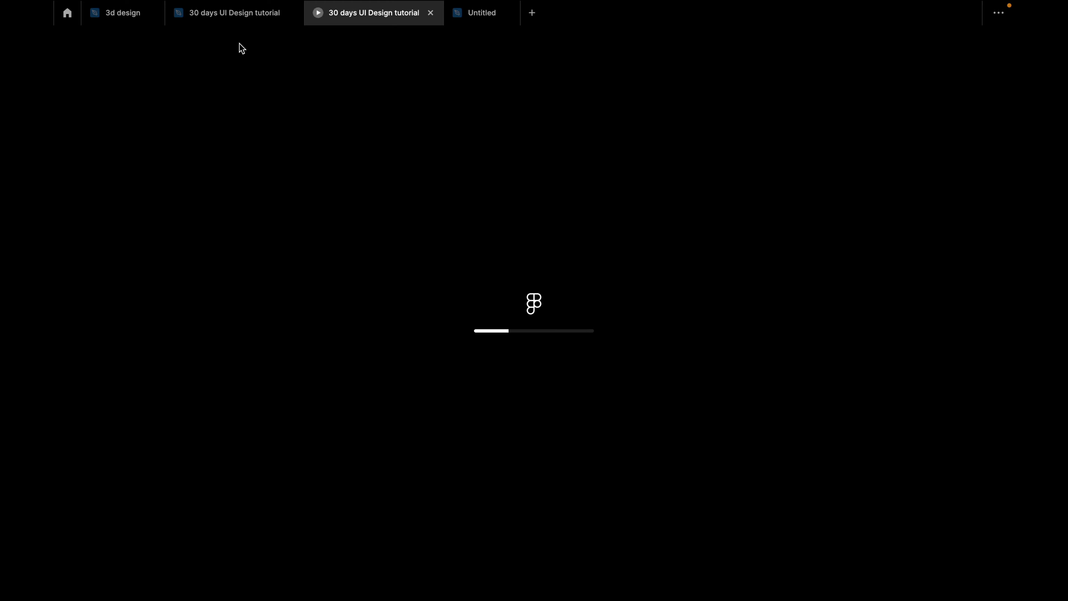
# Step: Return to the design file, open the inline prototype preview and move its window clear of the Buttons component set
pyautogui.click(239, 21)
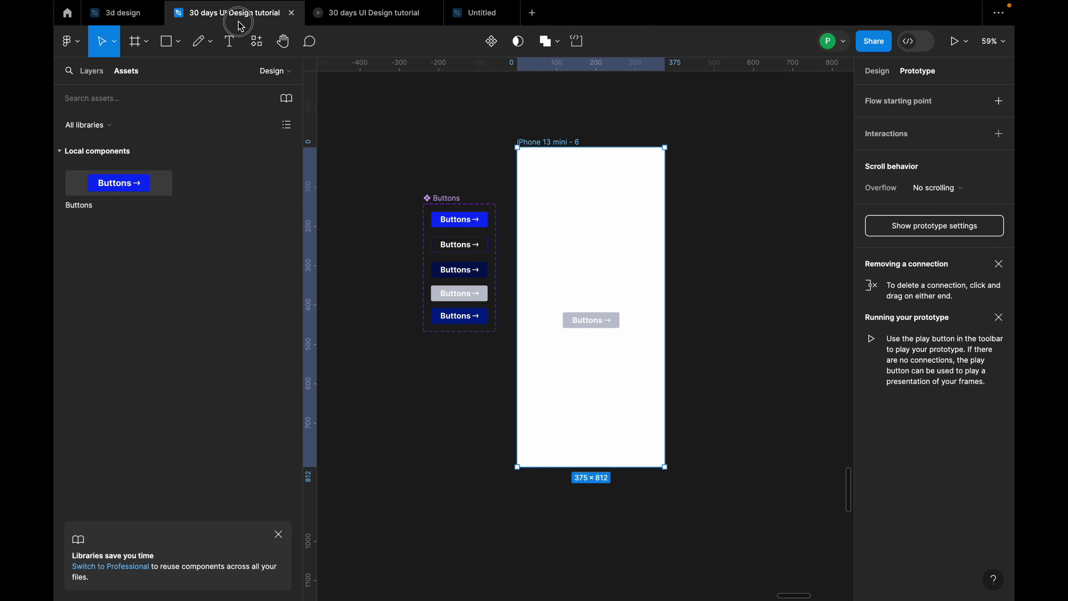
pyautogui.click(966, 42)
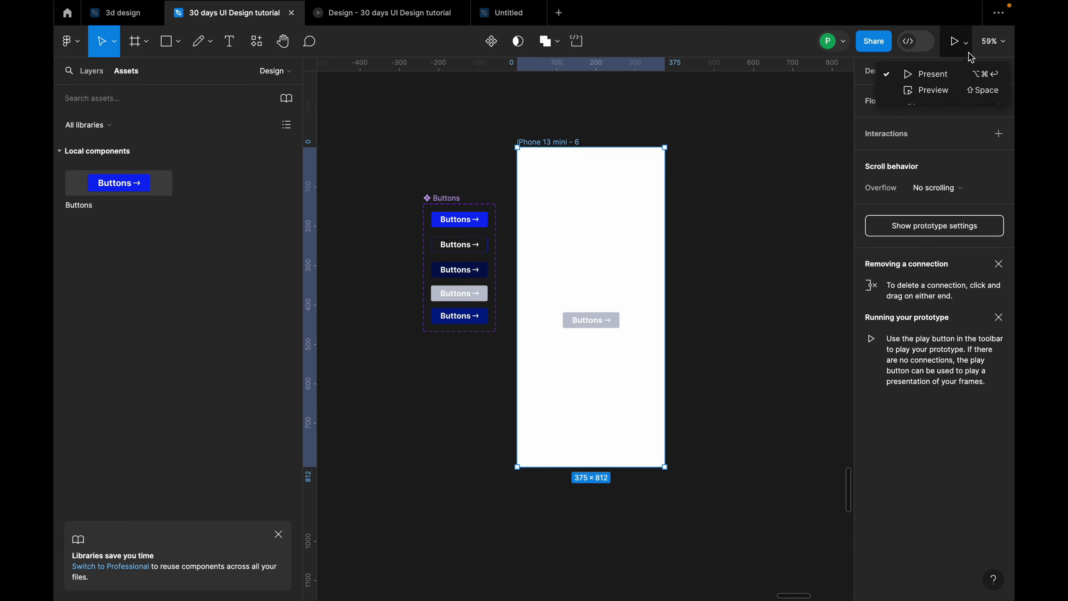
pyautogui.click(943, 93)
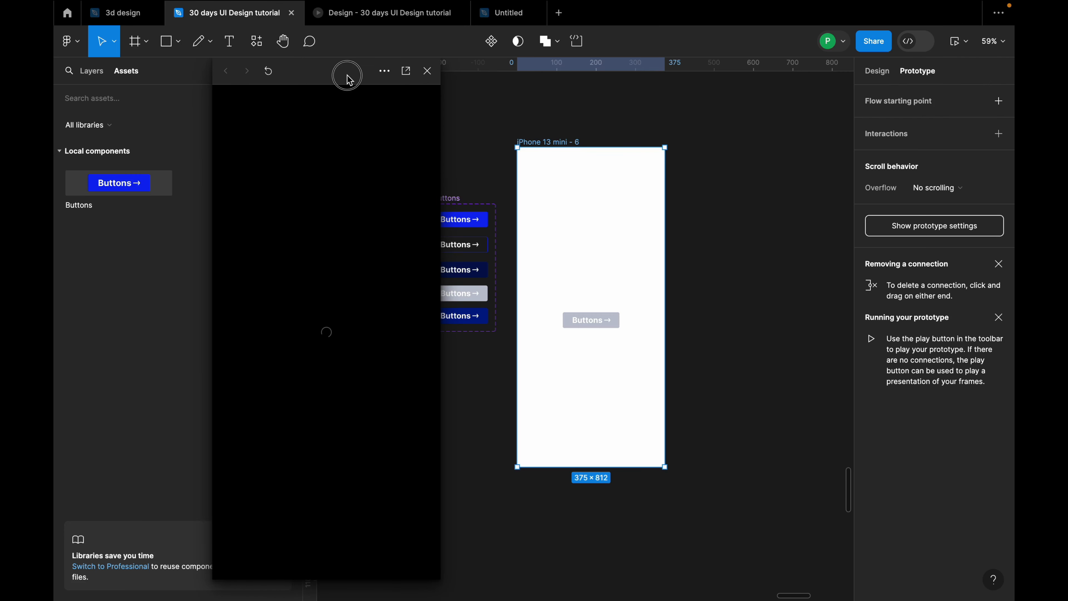
pyautogui.moveTo(348, 80); pyautogui.dragTo(281, 79)
# Step: Set the Property 1 variant of the button instance in the phone frame to Primary button
pyautogui.click(605, 323)
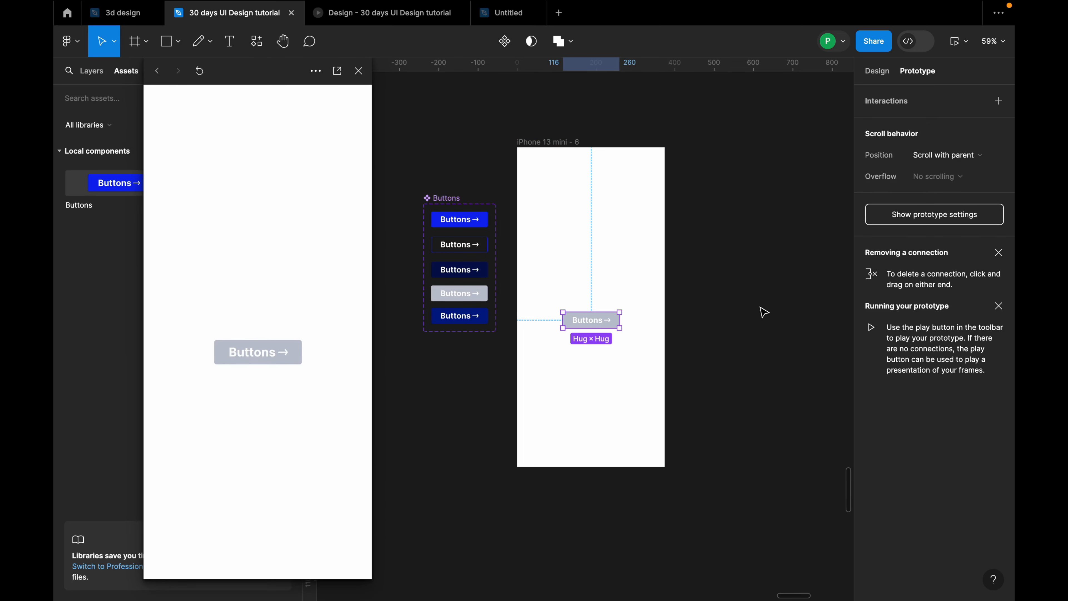
pyautogui.click(884, 73)
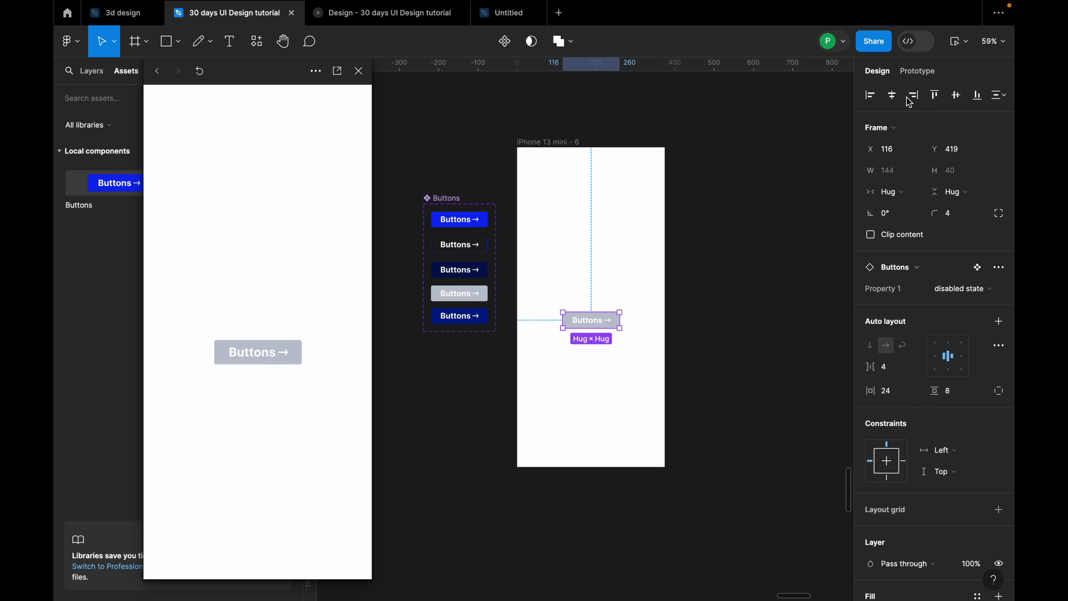
pyautogui.click(984, 290)
pyautogui.click(903, 243)
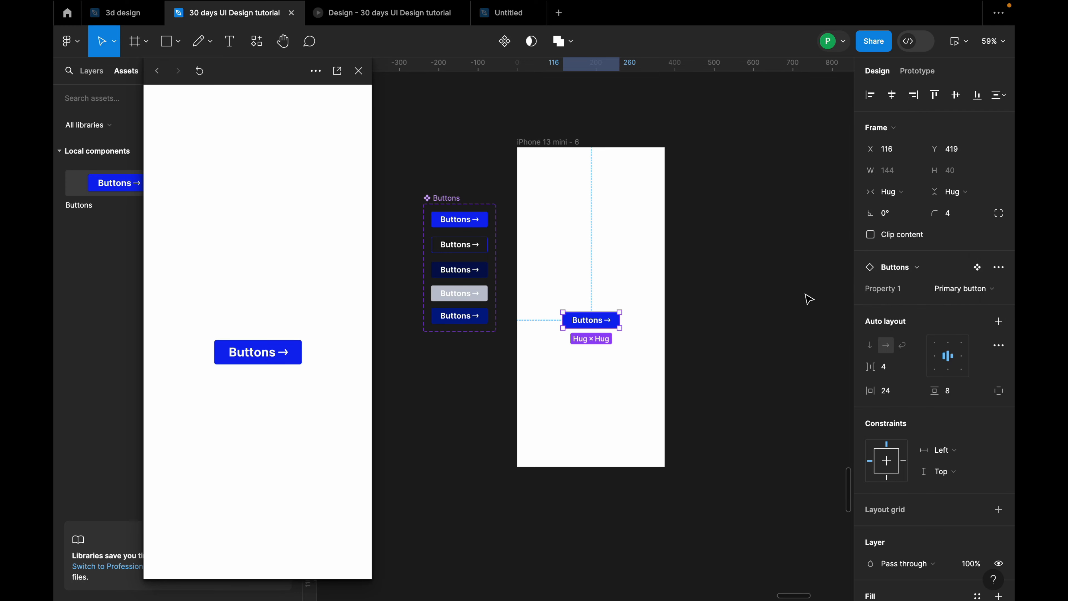
# Step: Test the button's hover effect in the presented prototype, return to the design file and close the inline preview
pyautogui.hotkey('ctrl', 'Tab')
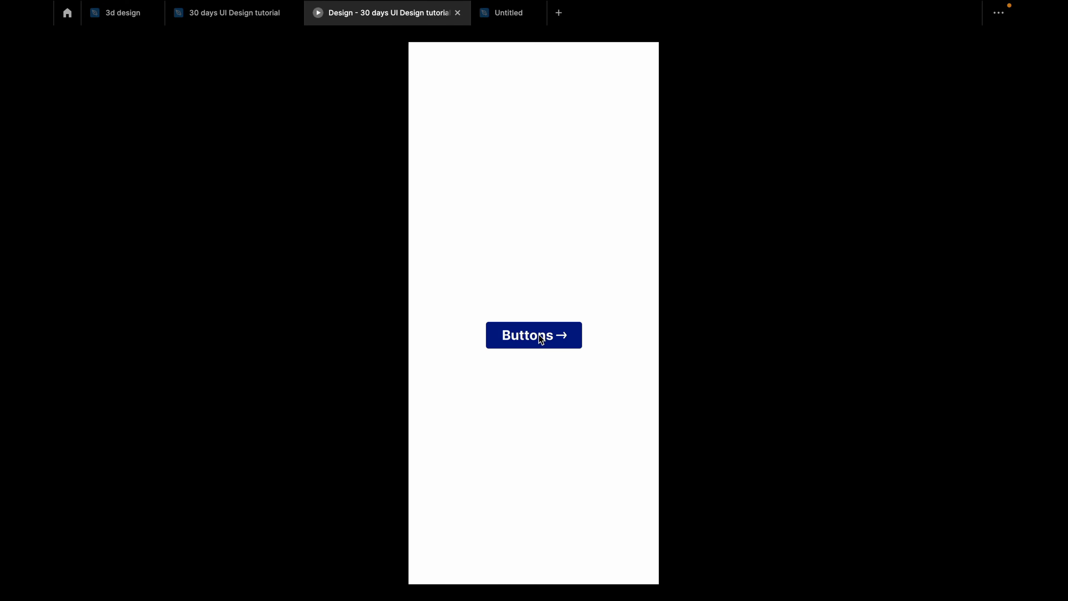
pyautogui.click(256, 20)
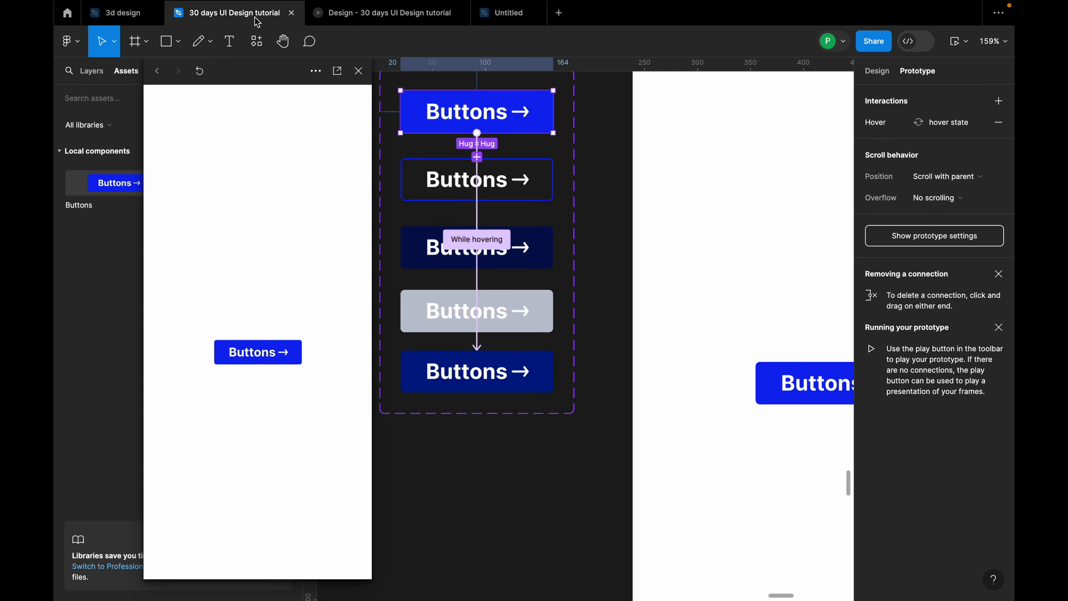
pyautogui.click(358, 71)
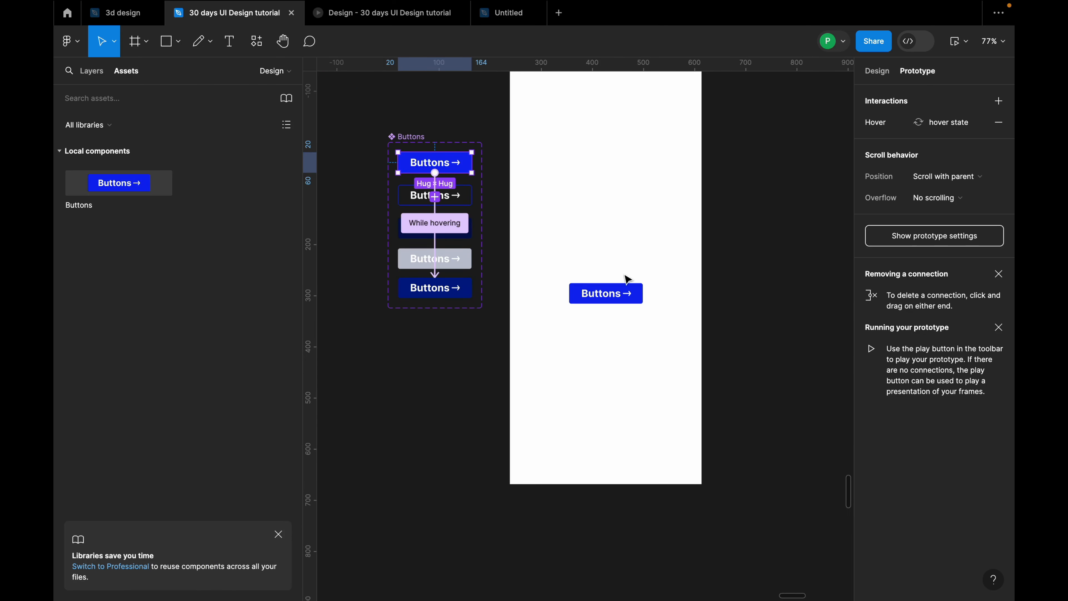
# Step: Move the button instance in the phone frame up to Y 386, check it in the presented prototype and return to the design file
pyautogui.click(622, 292)
pyautogui.moveTo(622, 292); pyautogui.dragTo(620, 279)
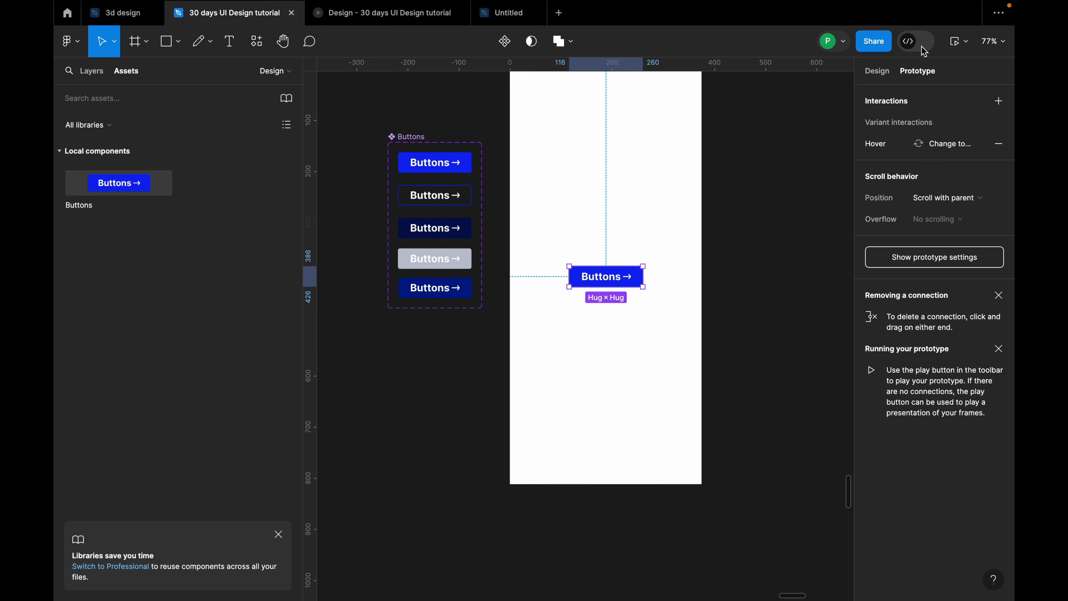
pyautogui.click(957, 42)
pyautogui.click(956, 74)
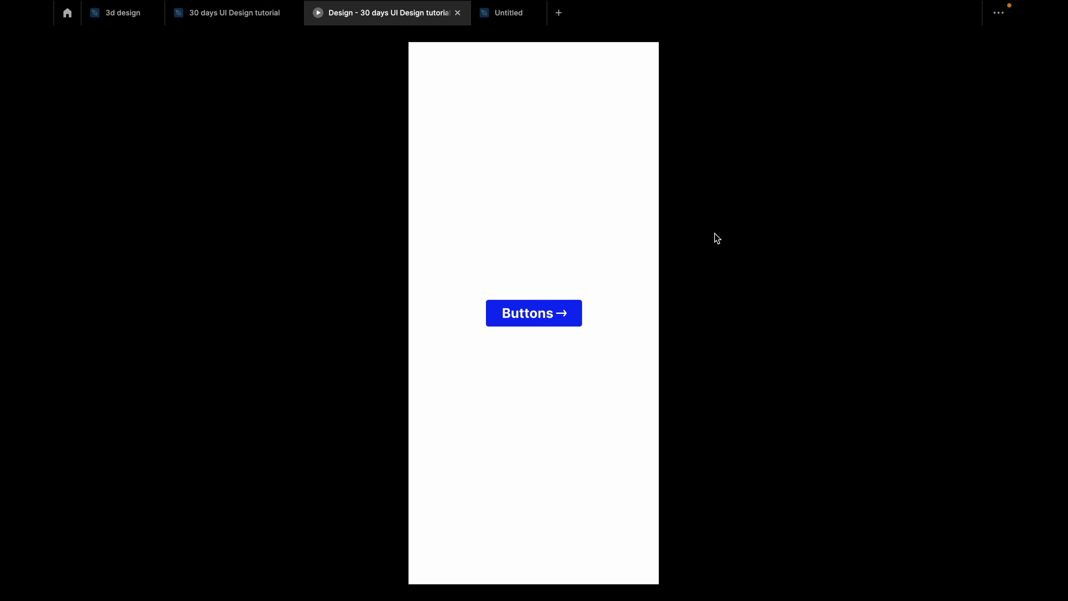
pyautogui.click(226, 12)
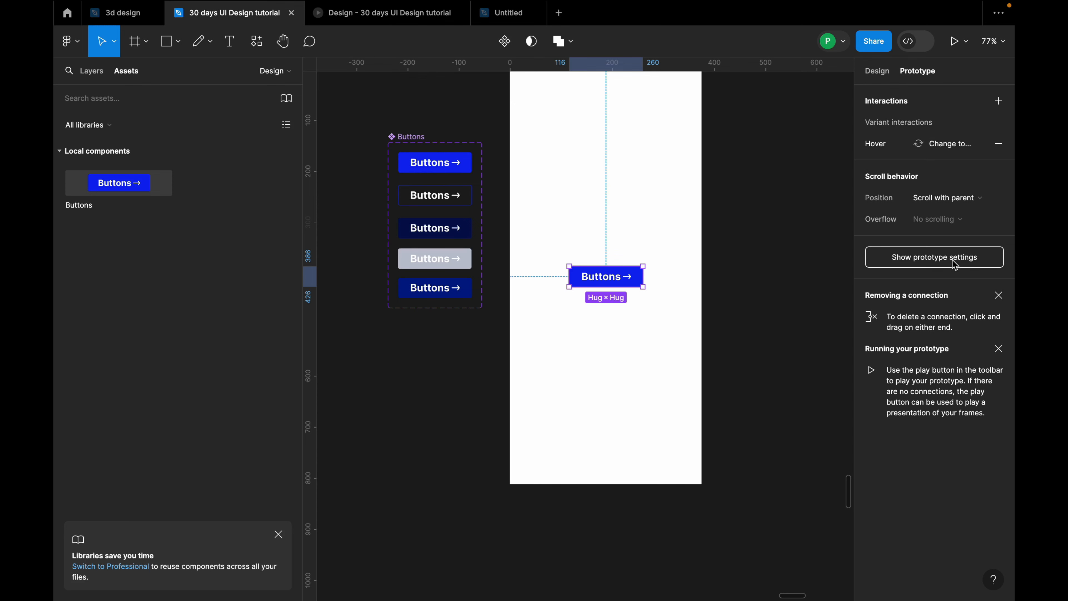
# Step: Dismiss the two prototyping tips and set the prototype device to iPhone 13 mini
pyautogui.click(998, 295)
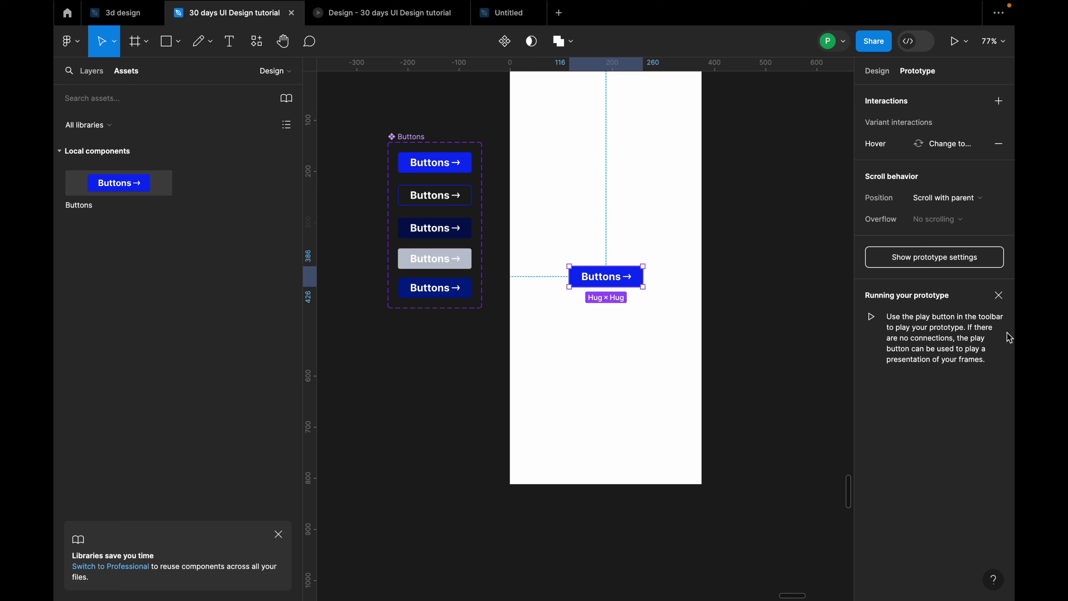
pyautogui.click(998, 295)
pyautogui.click(966, 263)
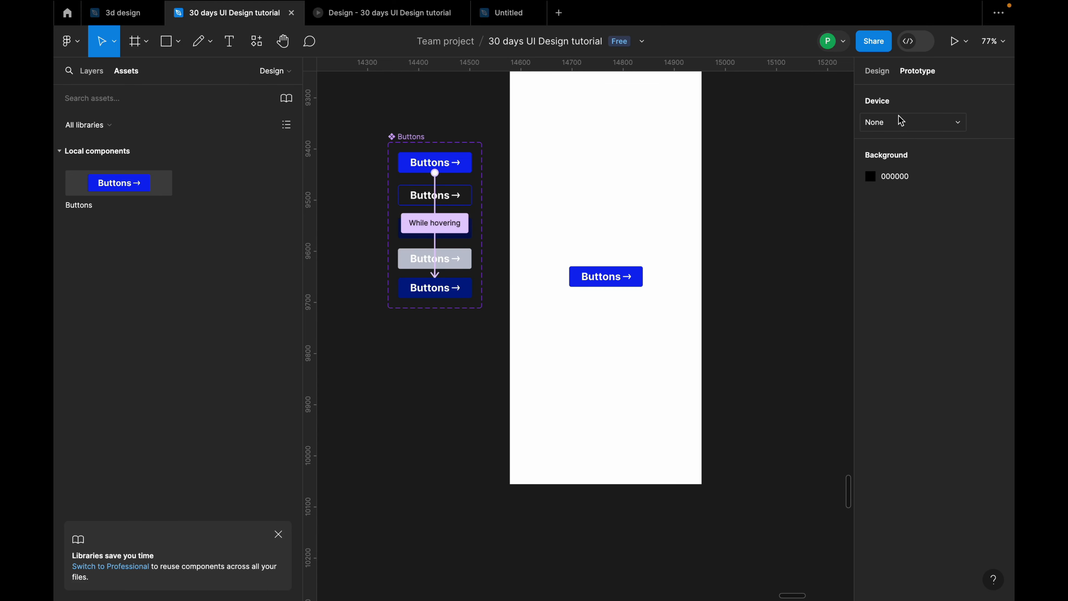
pyautogui.click(958, 126)
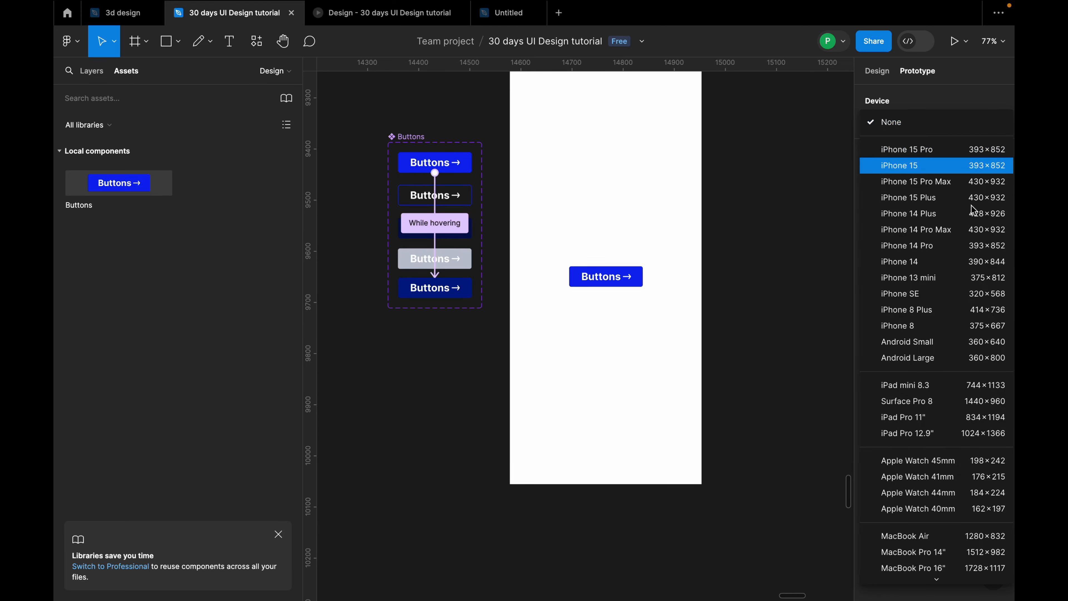
pyautogui.click(957, 279)
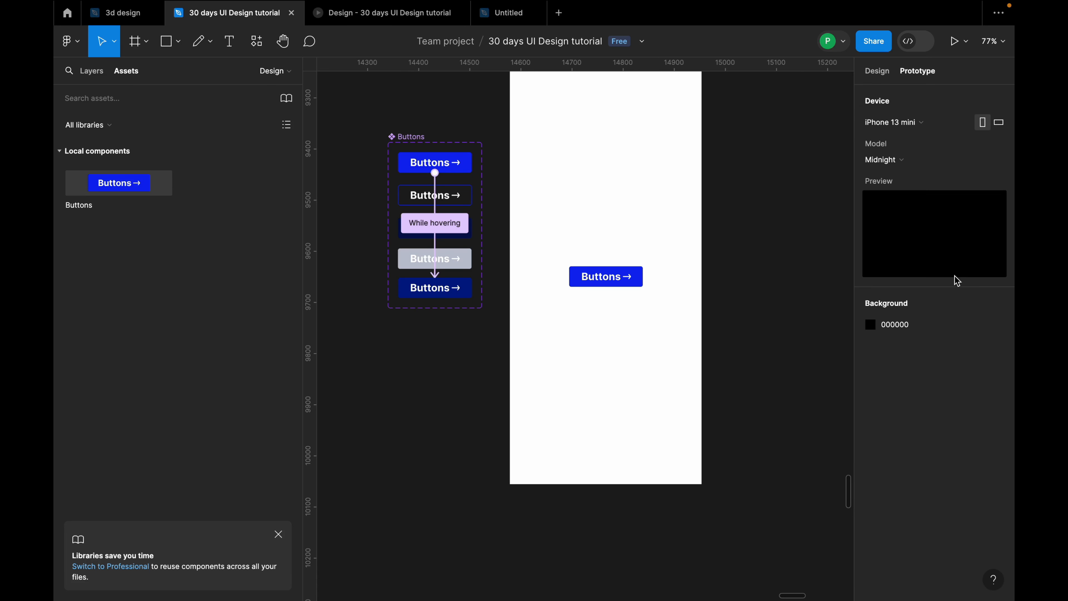
# Step: Test the button's hover effect in the presented prototype with the device frame, then return to the design file
pyautogui.click(419, 20)
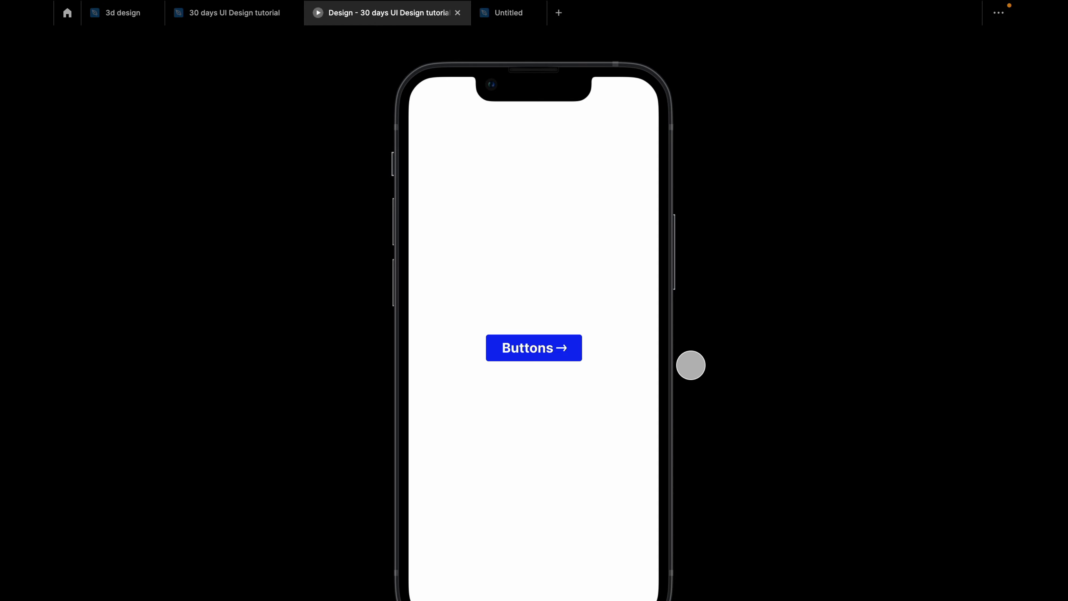
pyautogui.click(521, 357)
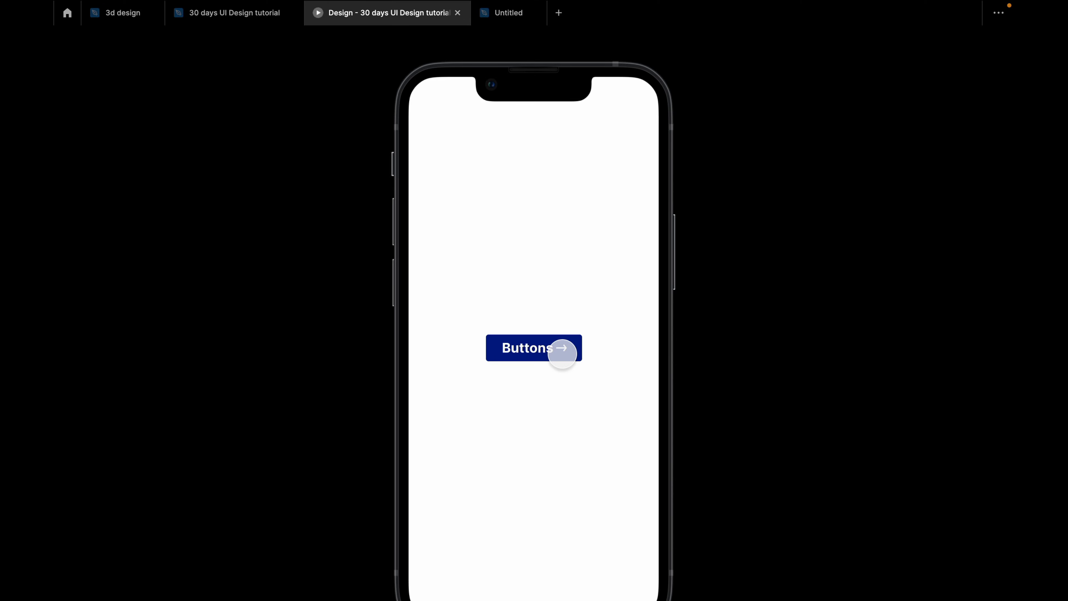
pyautogui.click(537, 353)
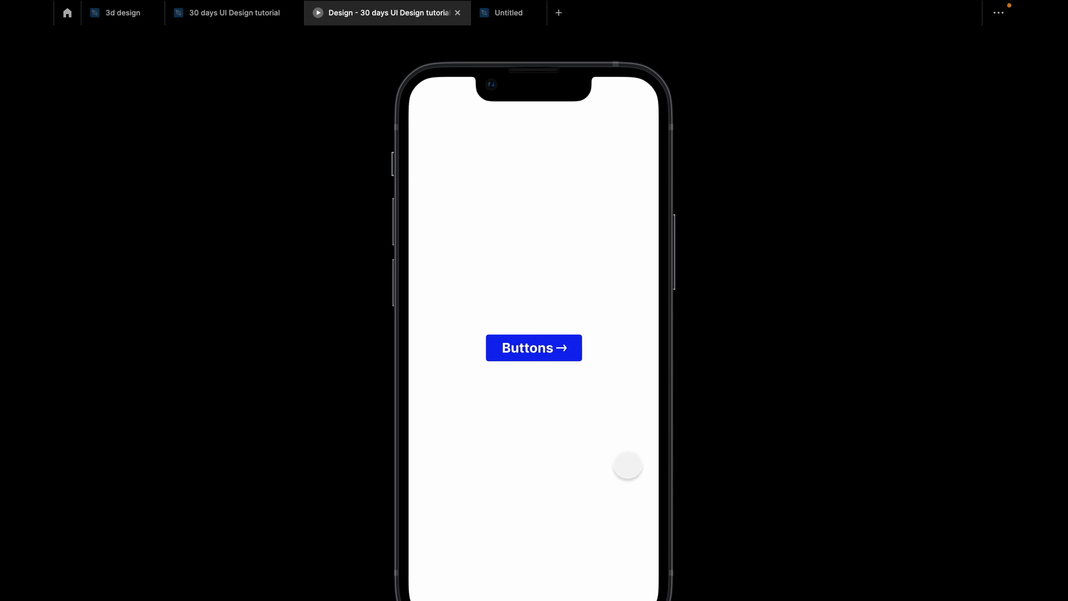
pyautogui.moveTo(515, 356); pyautogui.dragTo(574, 364)
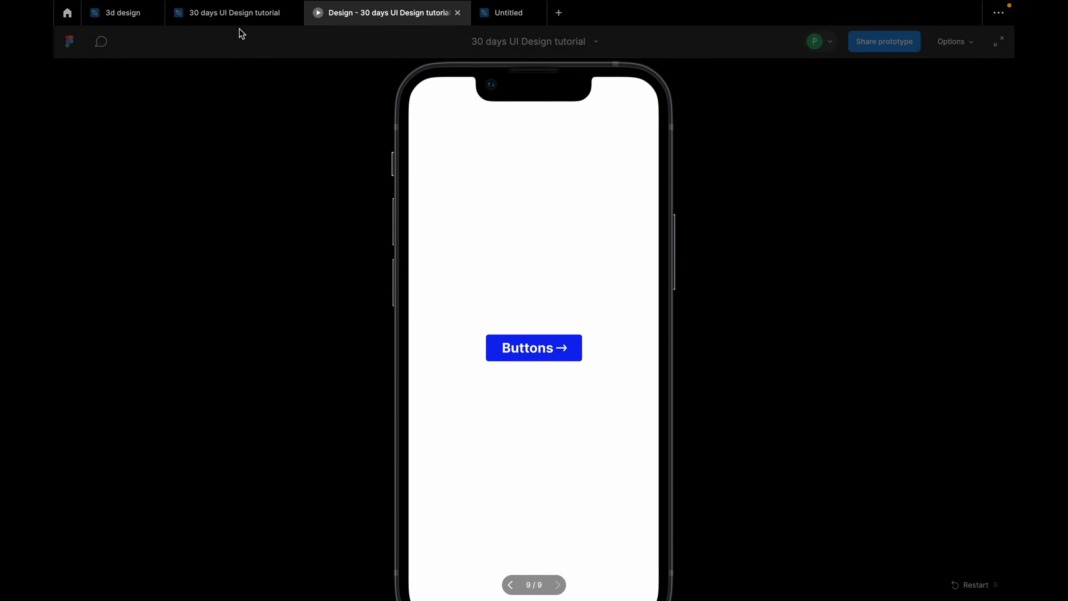
pyautogui.click(235, 13)
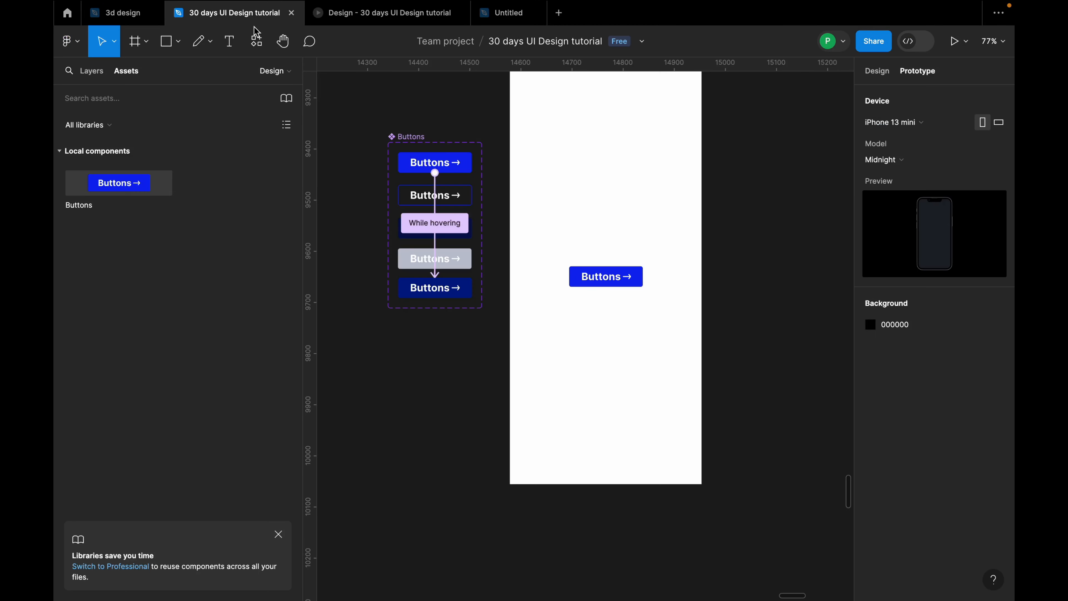
# Step: Select the Buttons component set, review its design properties from layout to selection colors and effects, and deselect it
pyautogui.click(414, 137)
pyautogui.click(877, 71)
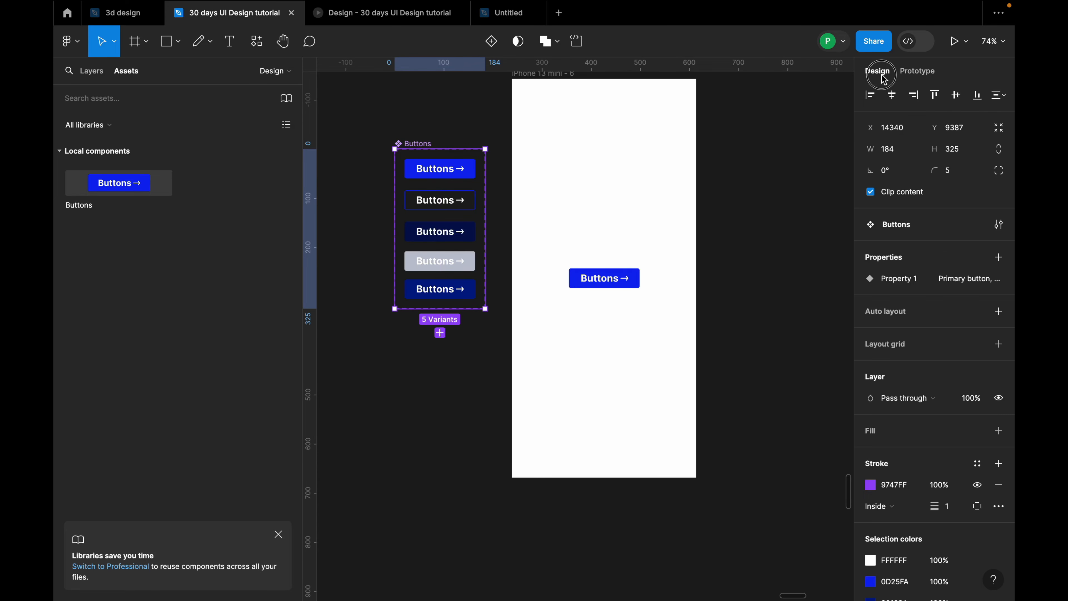
pyautogui.scroll(-3, 565, 227)
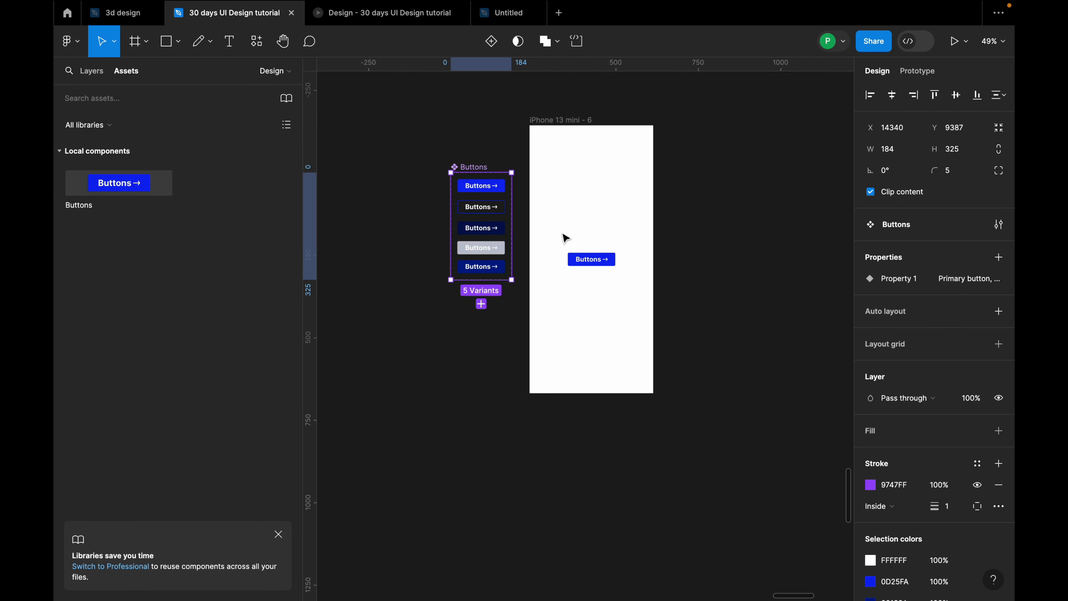
pyautogui.scroll(-1, 484, 219)
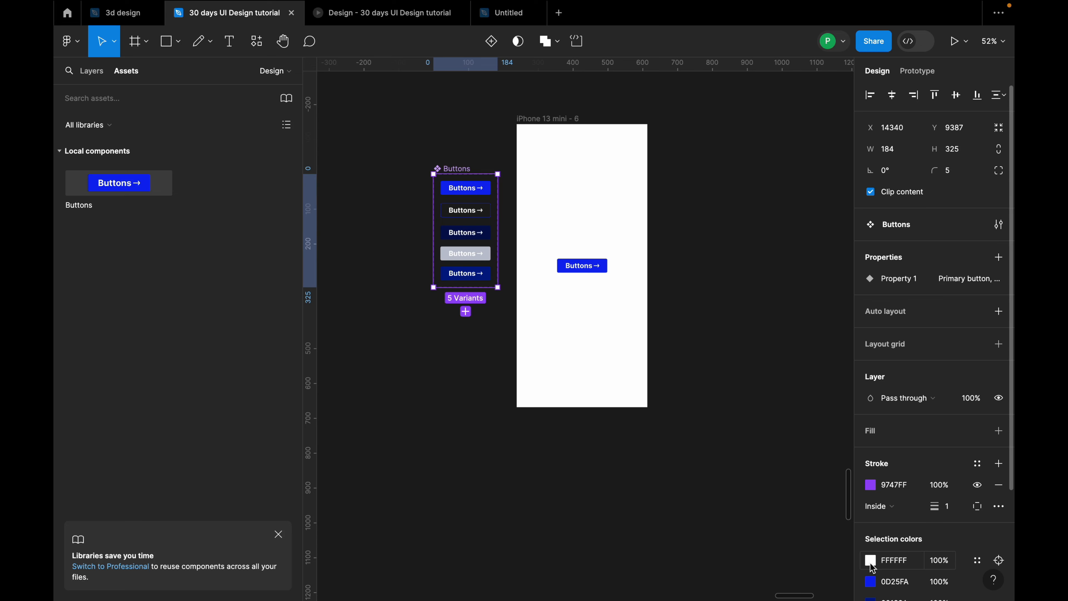
pyautogui.scroll(-4, 865, 520)
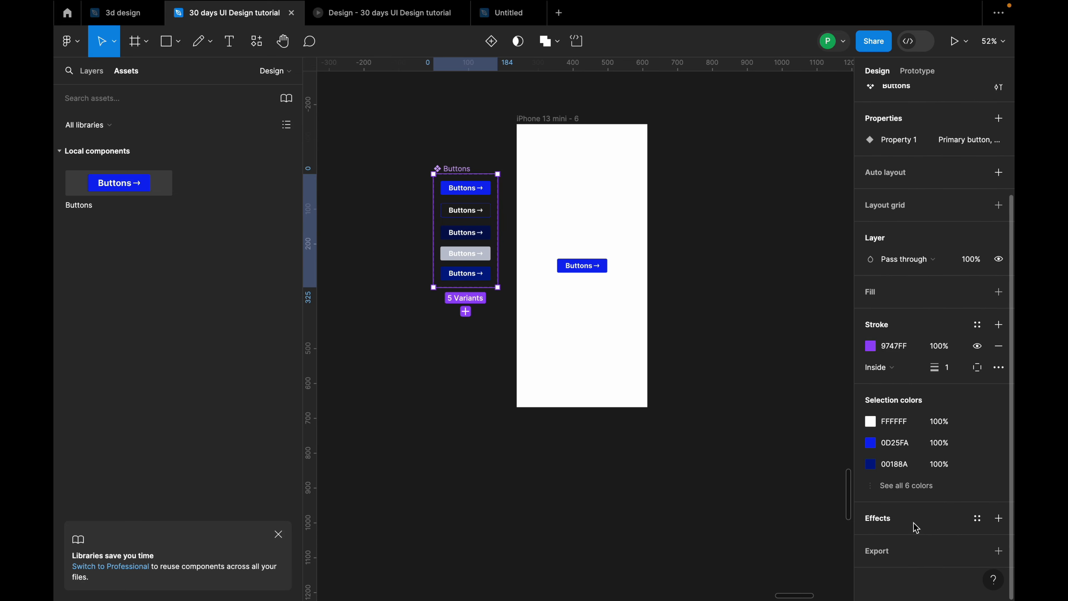
pyautogui.scroll(-3, 576, 285)
pyautogui.click(561, 404)
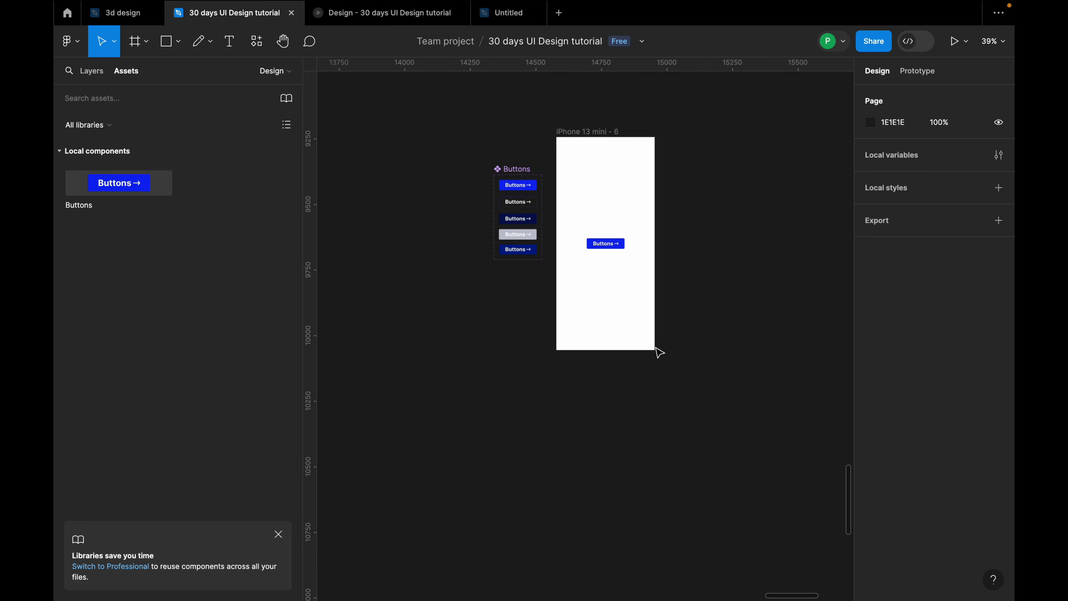
# Step: Move the button instance up in the phone frame to X 116, Y 198
pyautogui.scroll(3, 652, 295)
pyautogui.click(606, 237)
pyautogui.moveTo(605, 237); pyautogui.dragTo(605, 165)
pyautogui.scroll(2, 625, 191)
pyautogui.scroll(2, 672, 264)
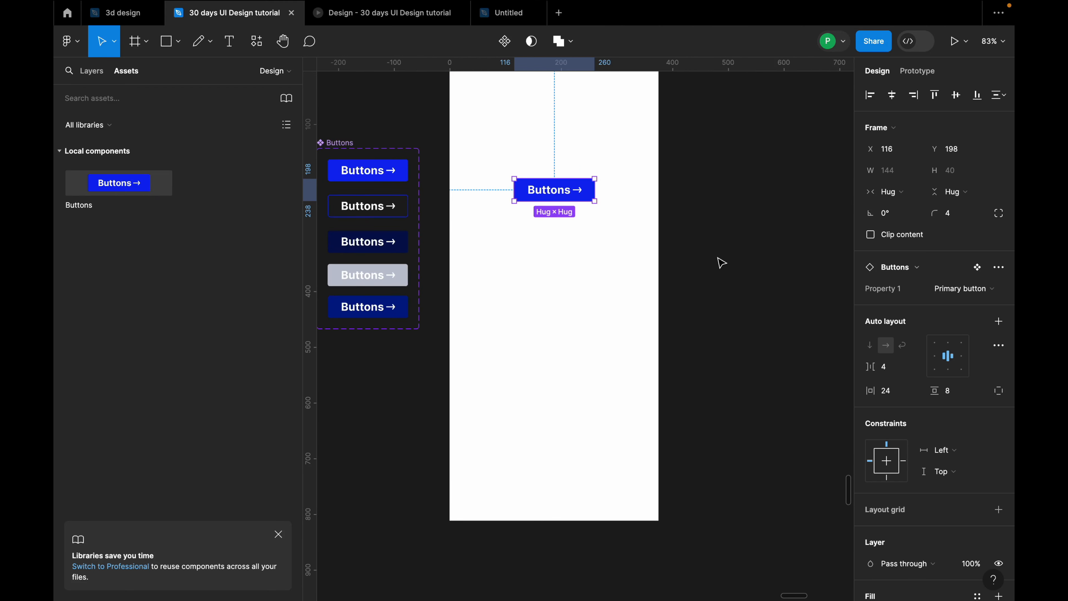
pyautogui.hscroll(10, 719, 262)
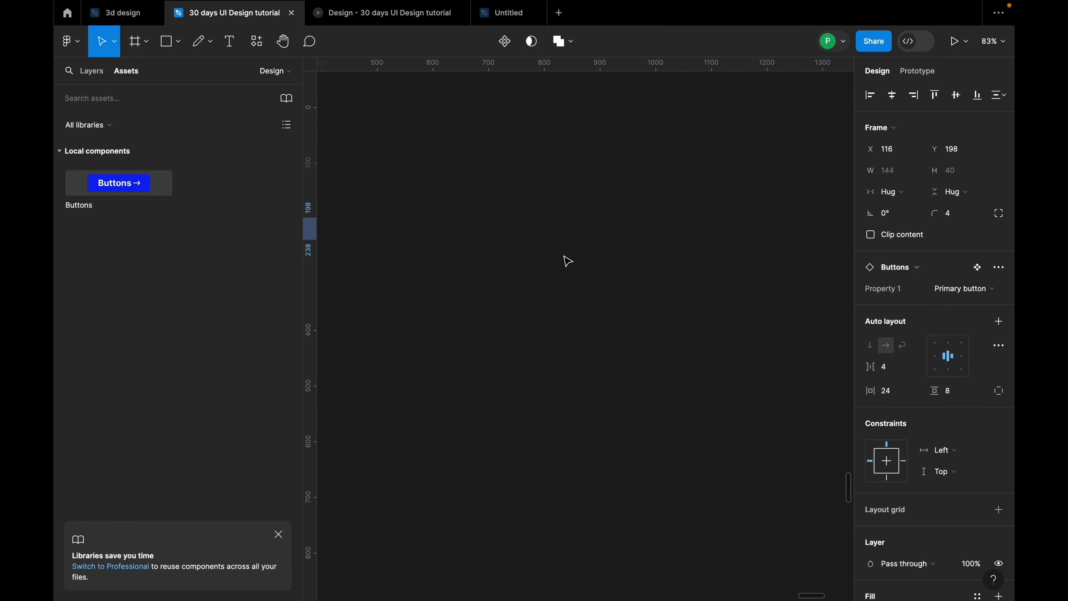
pyautogui.press('o')
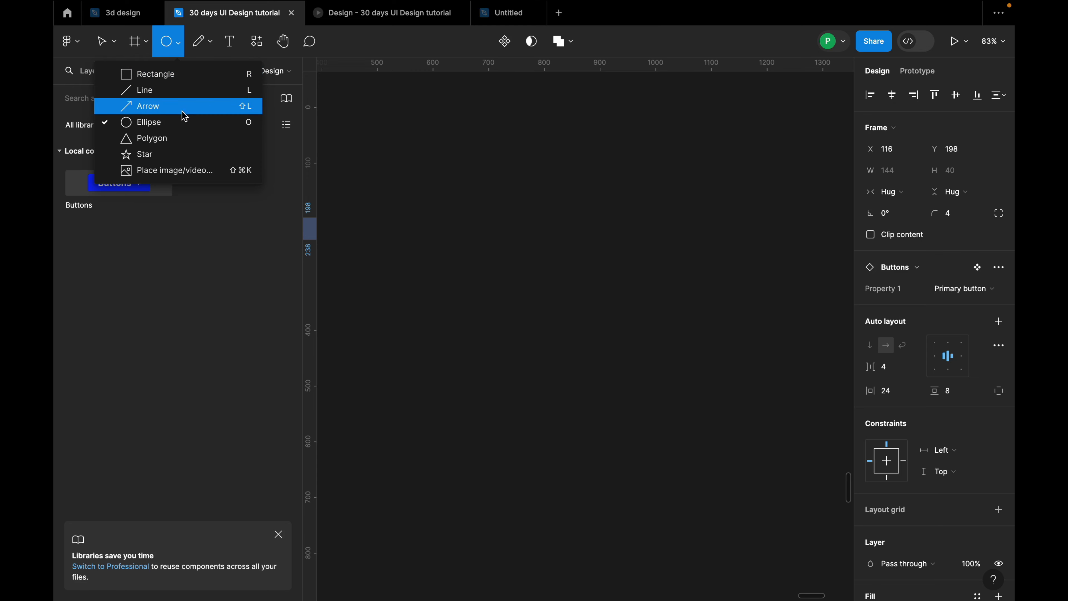
pyautogui.click(488, 213)
pyautogui.press('Delete')
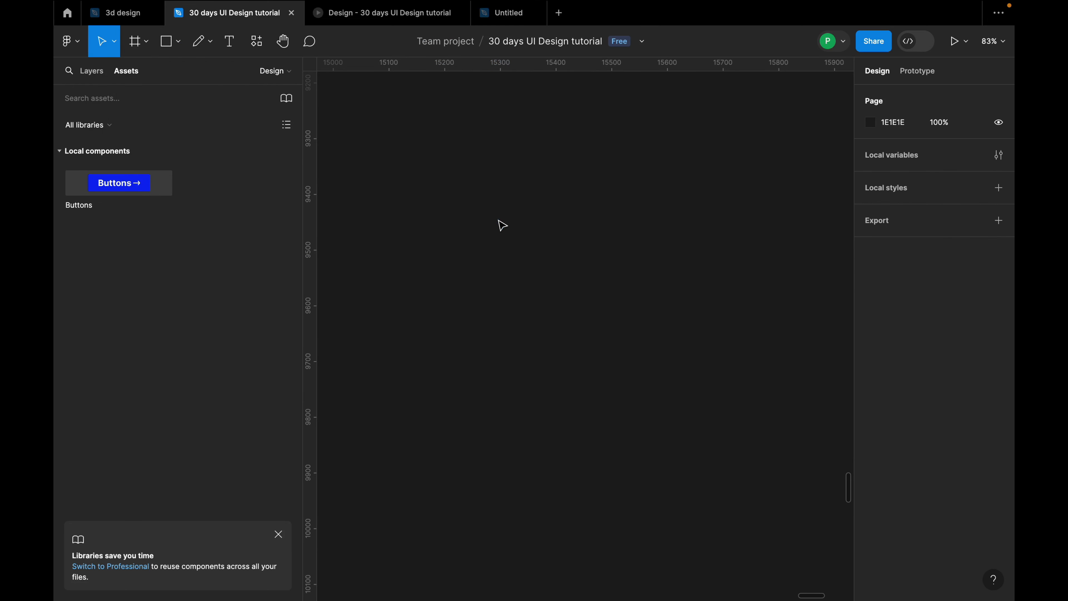
# Step: Draw a circle on the empty canvas beyond the phone frame and set its size to 200 × 200
pyautogui.press('o')
pyautogui.moveTo(487, 204); pyautogui.dragTo(630, 316)
pyautogui.moveTo(573, 284); pyautogui.dragTo(586, 281)
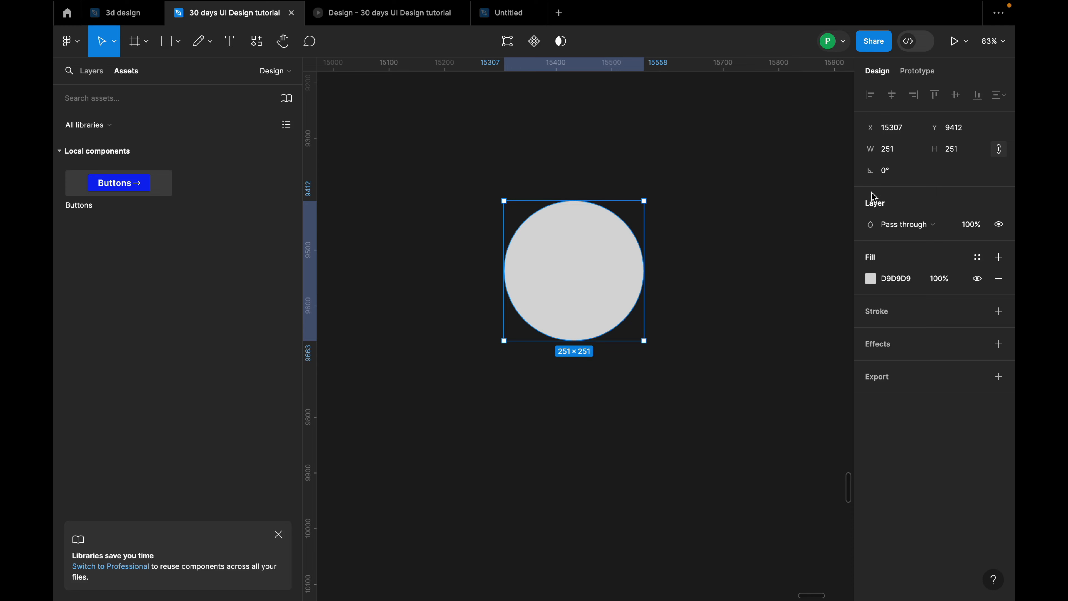
pyautogui.click(904, 158)
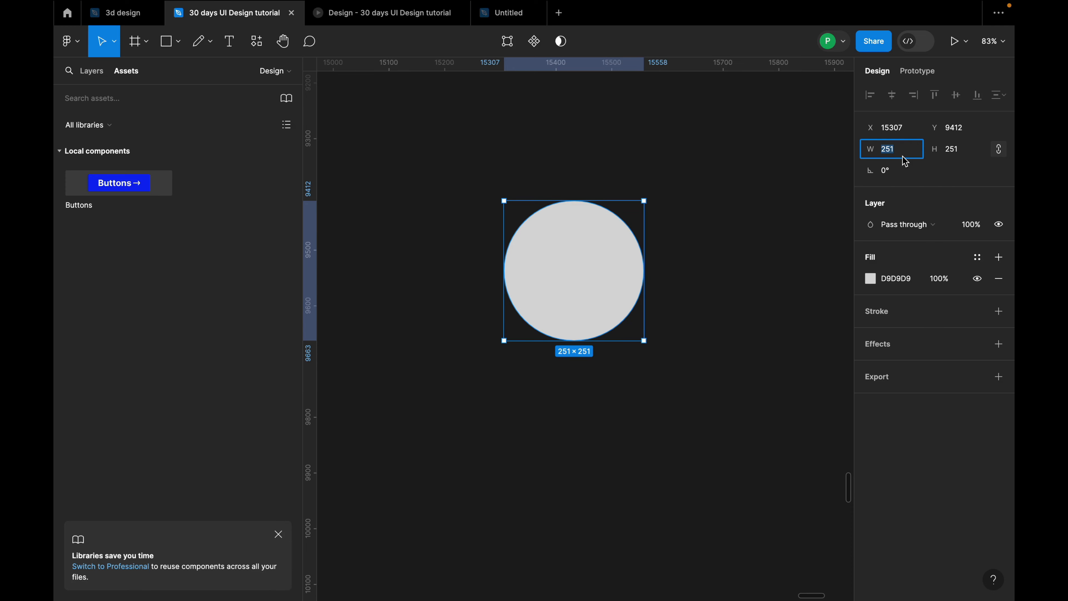
pyautogui.write('200')
pyautogui.press('Return')
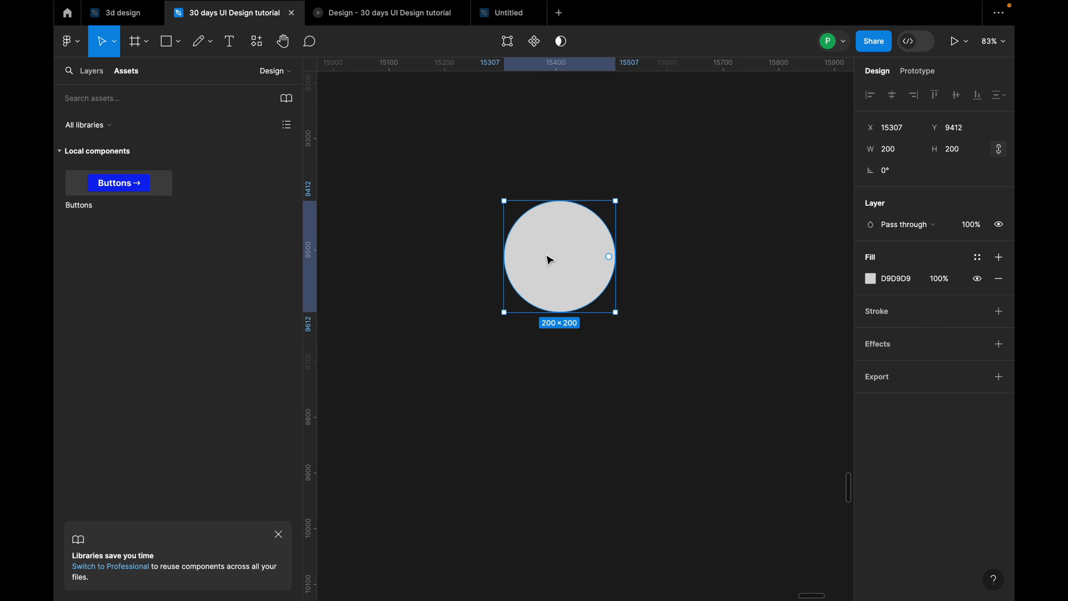
# Step: Reposition the circle on the canvas to X 15314, Y 9441 and show the file's layer list
pyautogui.scroll(5, 549, 257)
pyautogui.moveTo(582, 282); pyautogui.dragTo(593, 285)
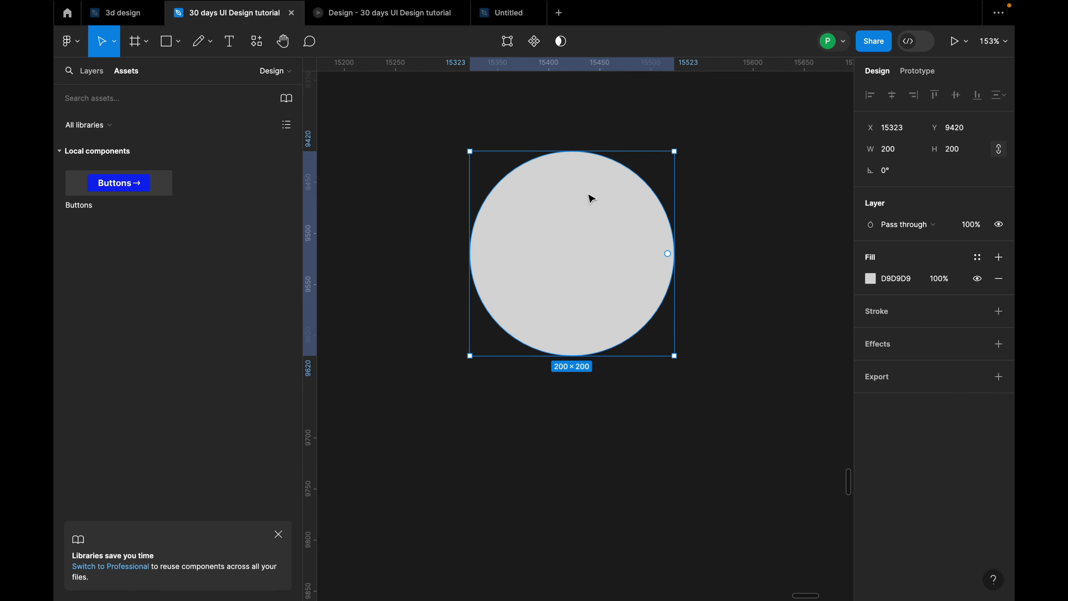
pyautogui.click(706, 326)
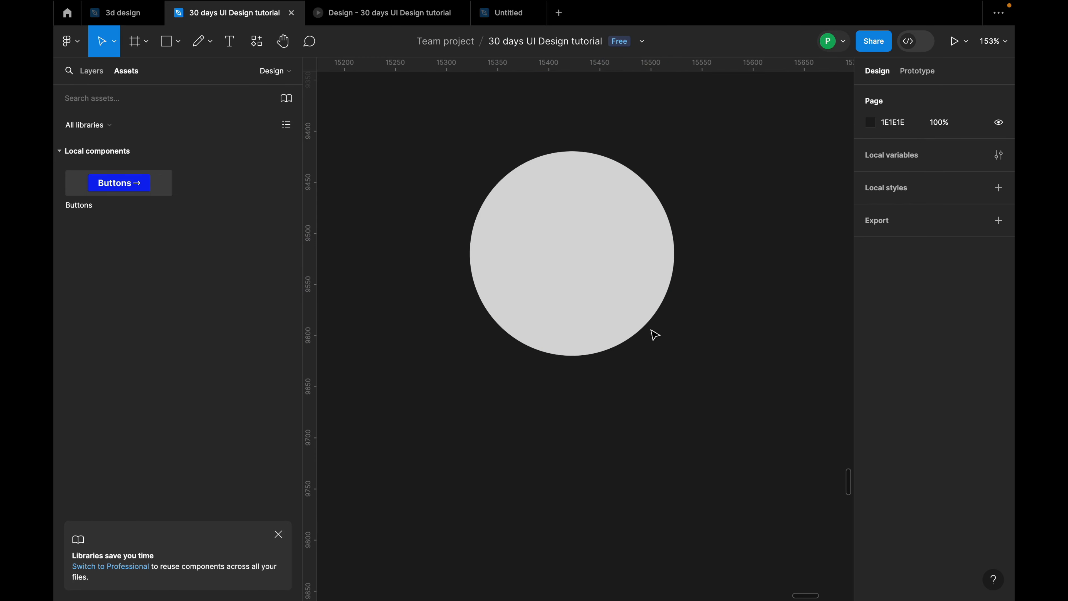
pyautogui.click(614, 305)
pyautogui.moveTo(560, 280); pyautogui.dragTo(569, 285)
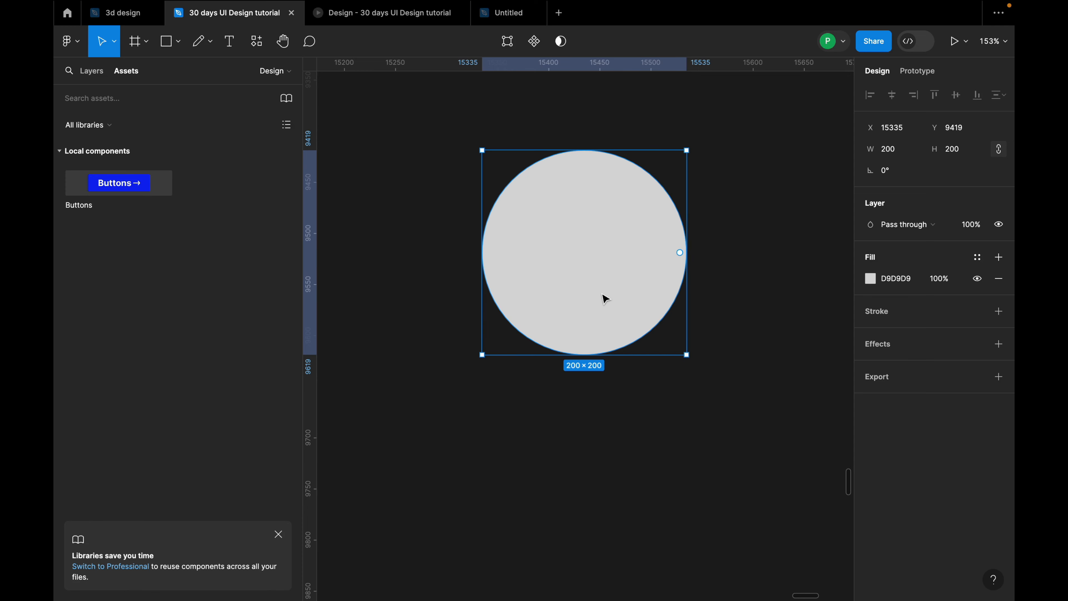
pyautogui.click(97, 72)
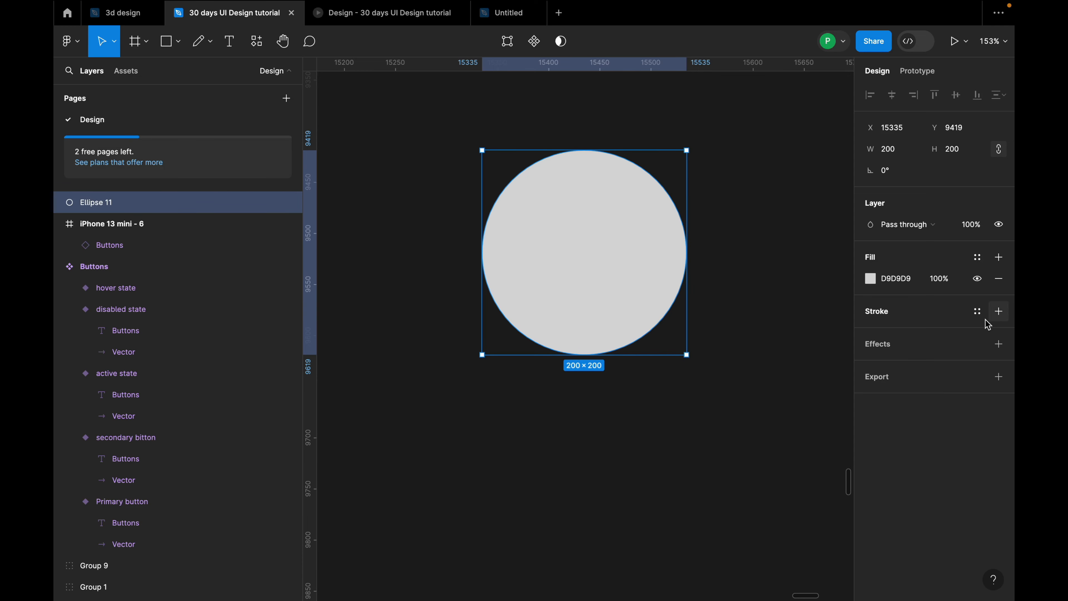
pyautogui.moveTo(686, 276); pyautogui.dragTo(662, 303)
# Step: Try a radial gradient fill on the circle with the gradient's center moved near the upper edge
pyautogui.click(870, 278)
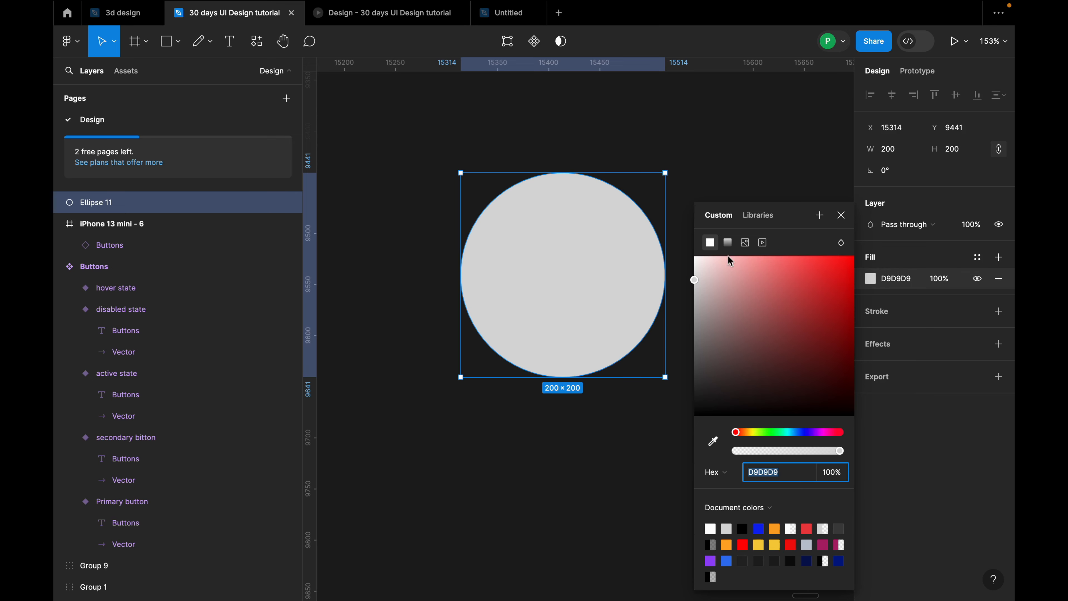
pyautogui.click(727, 243)
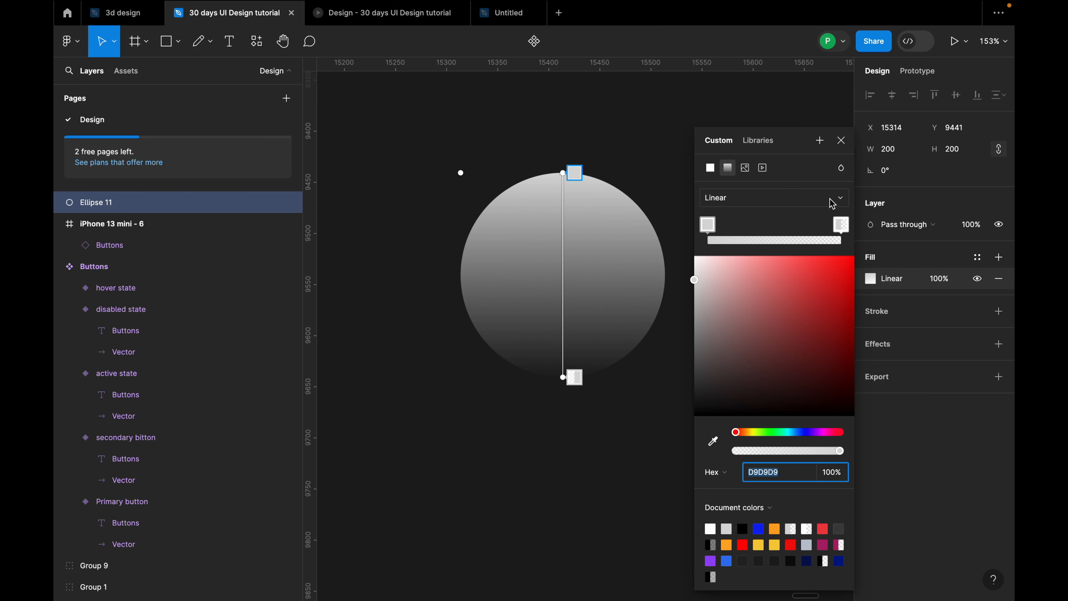
pyautogui.click(834, 204)
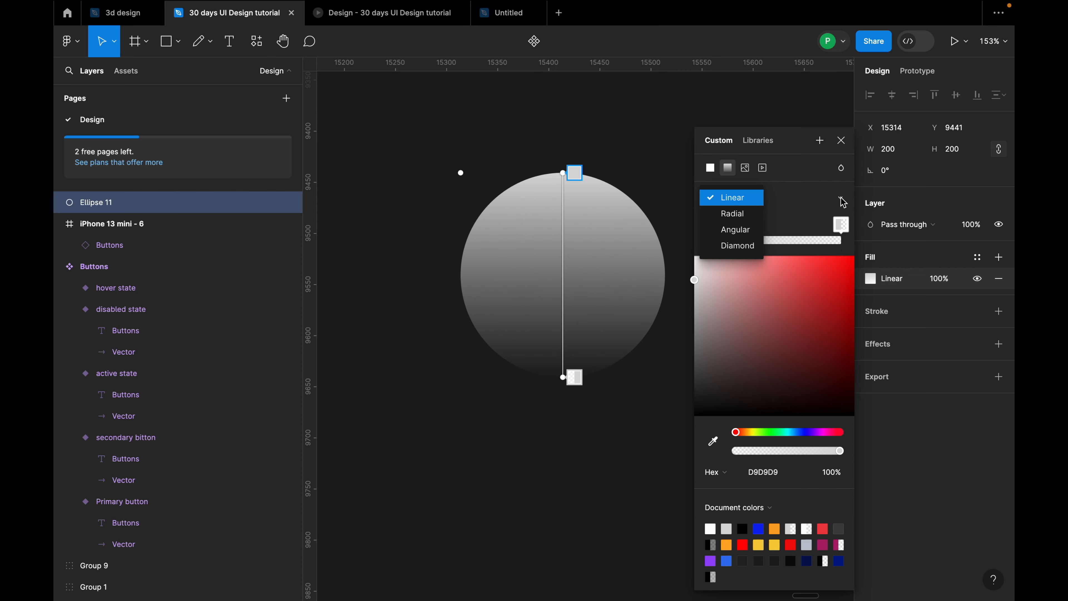
pyautogui.click(741, 221)
pyautogui.moveTo(563, 274)
pyautogui.mouseDown()
pyautogui.moveTo(573, 239)
pyautogui.moveTo(566, 283)
pyautogui.moveTo(573, 191)
pyautogui.mouseUp()
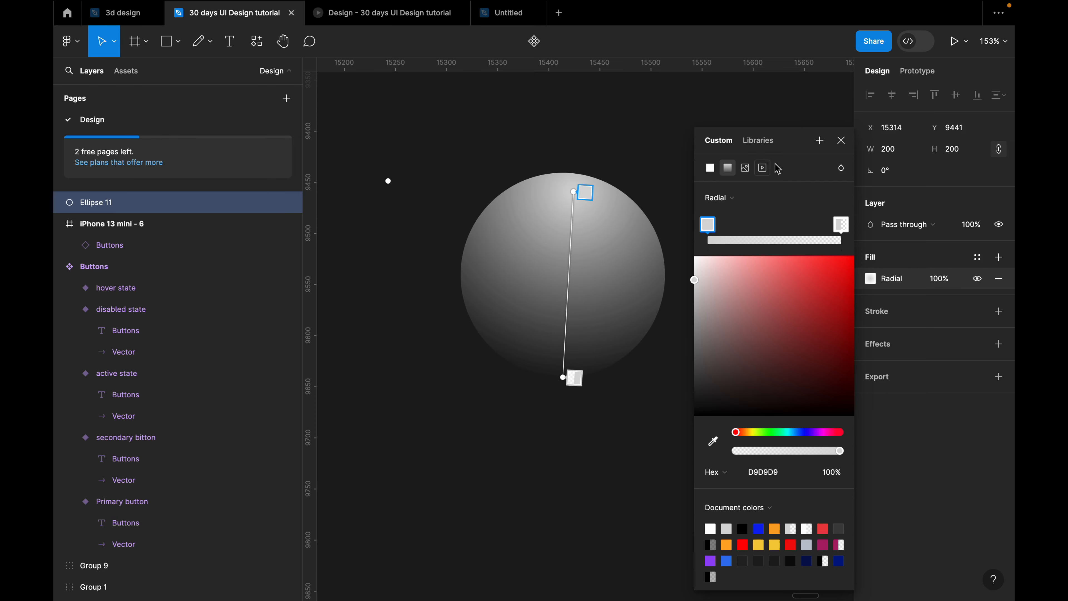
pyautogui.click(841, 140)
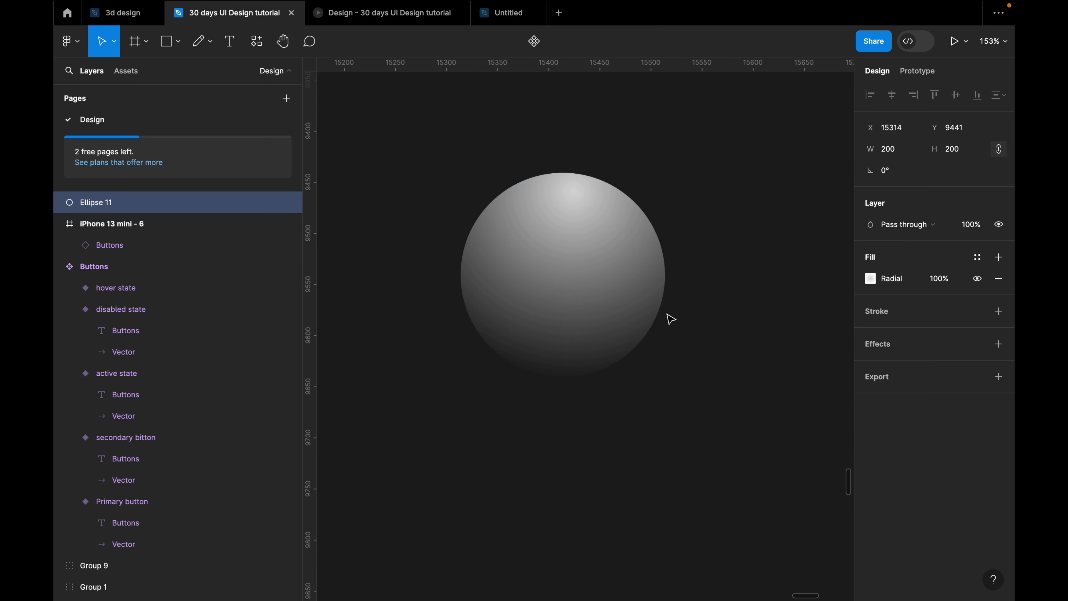
# Step: Undo the circle's radial gradient changes back to the solid fill
pyautogui.hotkey('ctrl', 'z')
pyautogui.hotkey('ctrl', 'z')
pyautogui.hotkey('ctrl', 'z')
# Step: Set the circle's solid fill to AC206C and reposition it on the canvas to X 15341, Y 9436
pyautogui.moveTo(572, 289); pyautogui.dragTo(607, 251)
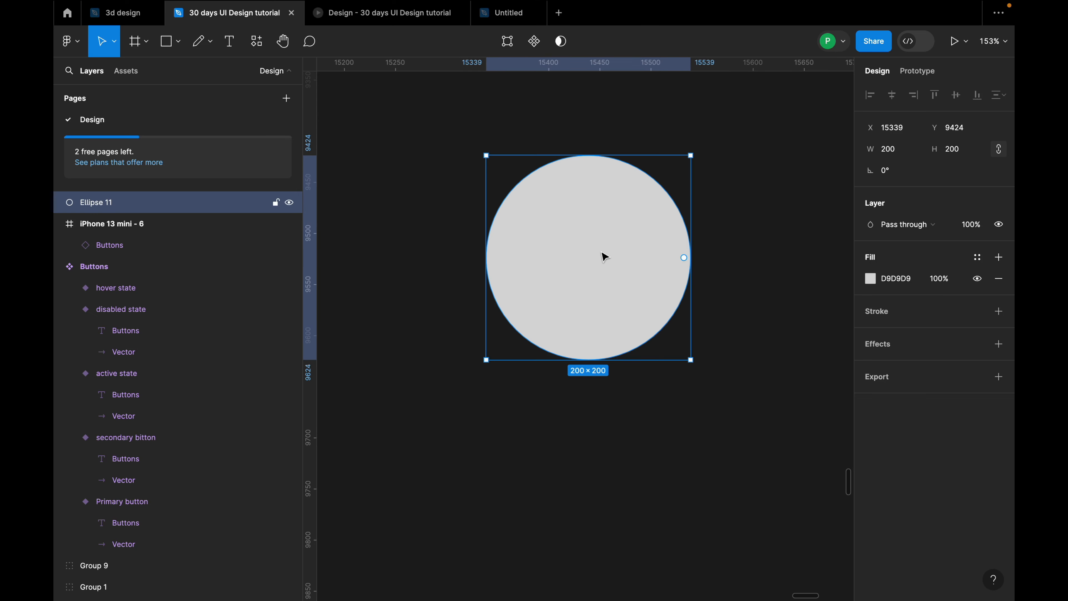
pyautogui.click(910, 288)
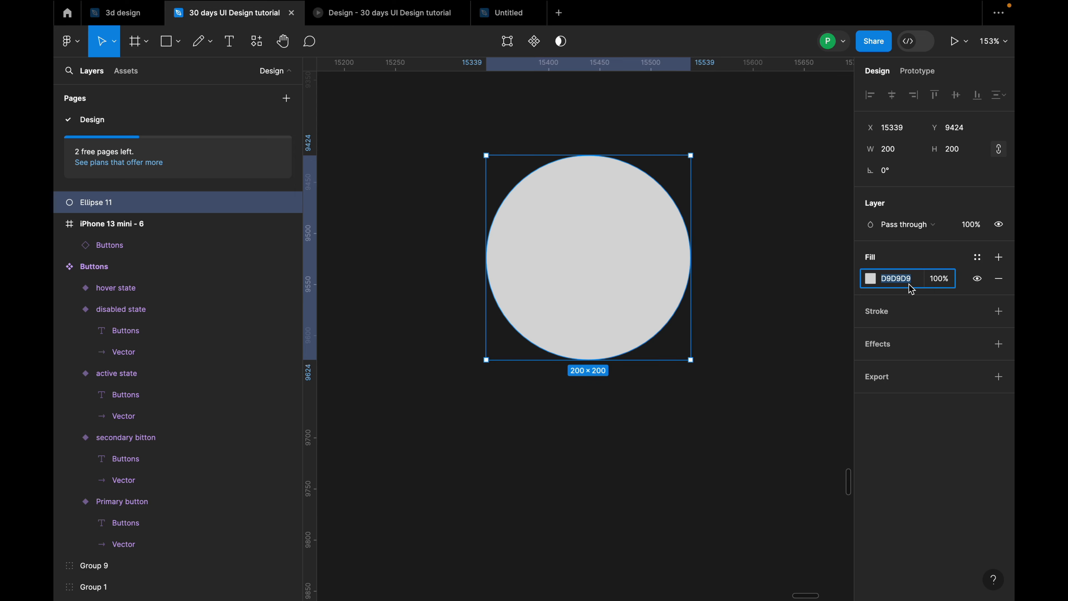
pyautogui.write('ac206c')
pyautogui.press('Return')
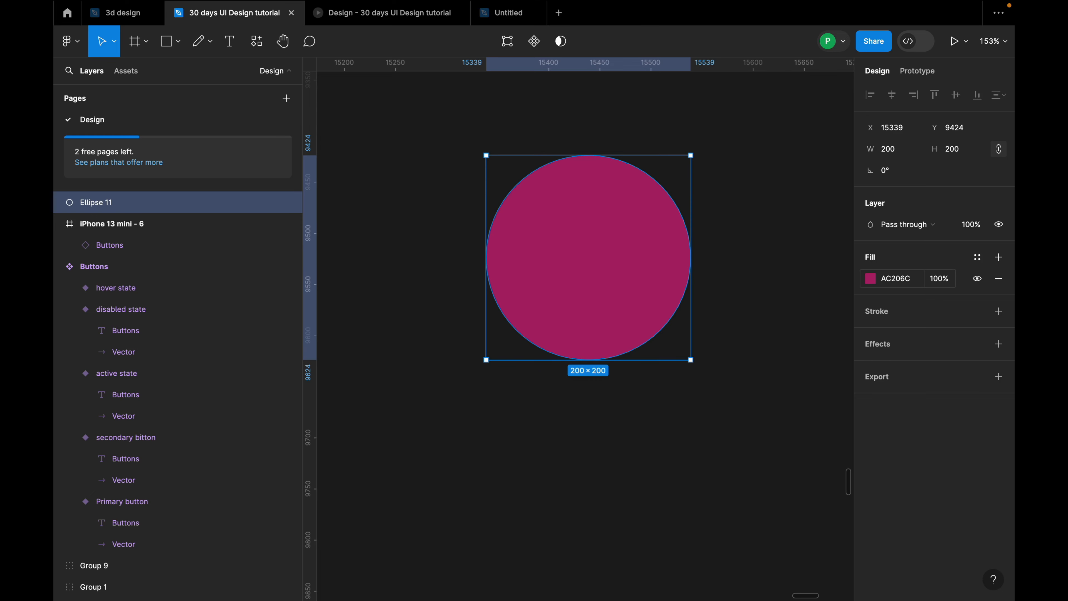
pyautogui.moveTo(679, 291)
pyautogui.mouseDown()
pyautogui.moveTo(637, 289)
pyautogui.moveTo(663, 294)
pyautogui.mouseUp()
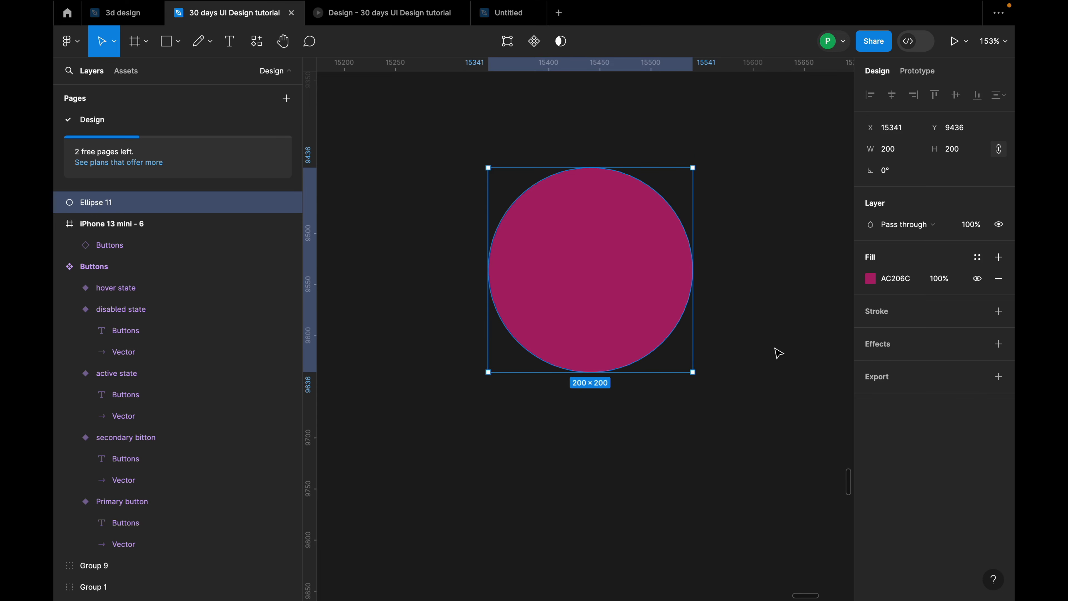
# Step: Add an effect to the circle and make it an inner shadow
pyautogui.scroll(1, 654, 278)
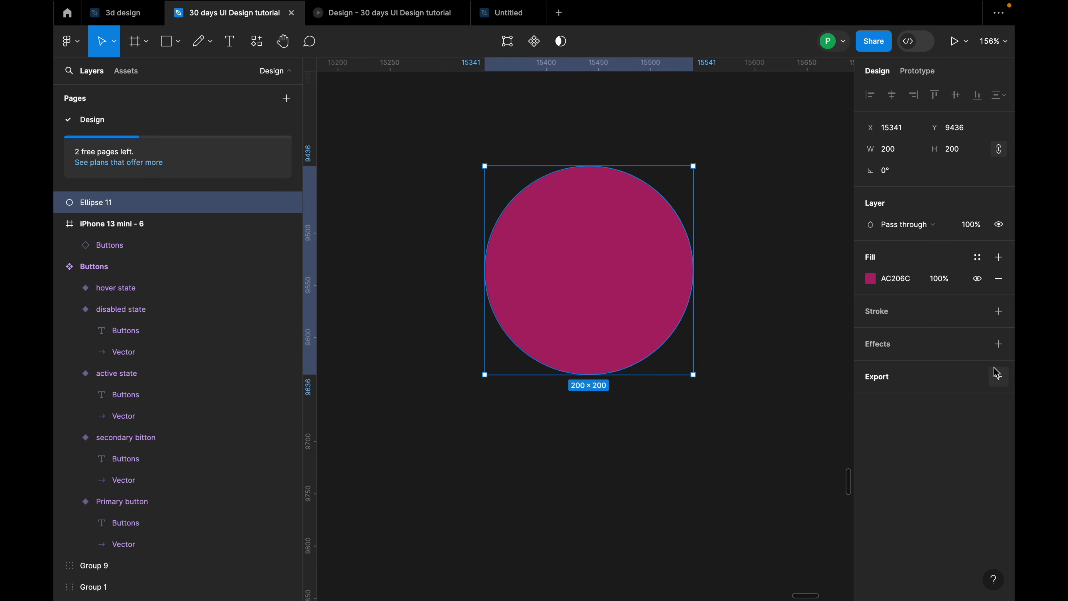
pyautogui.click(998, 344)
pyautogui.click(933, 369)
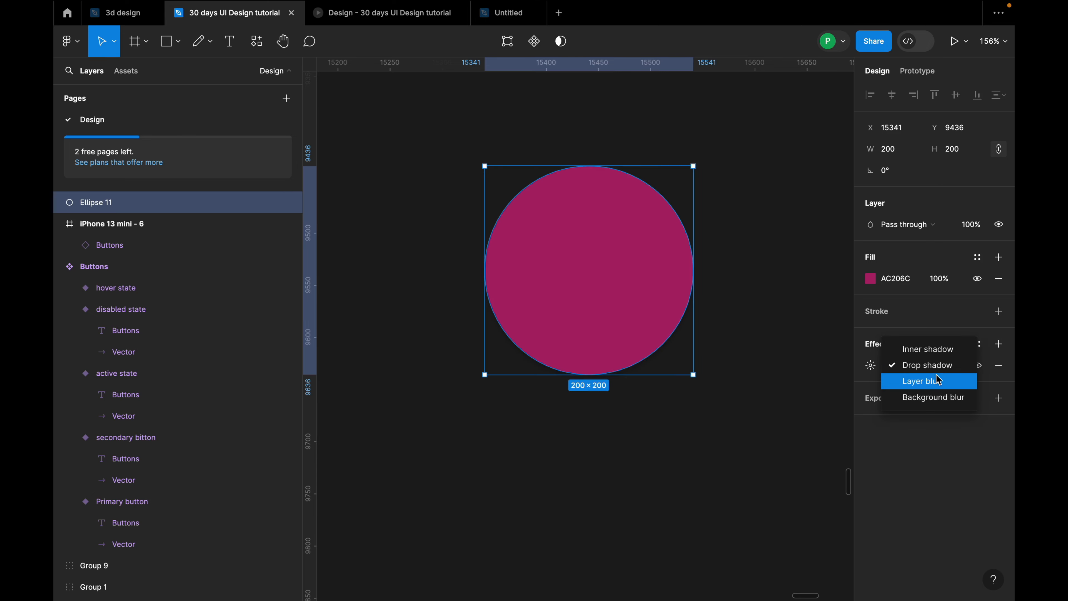
pyautogui.click(938, 349)
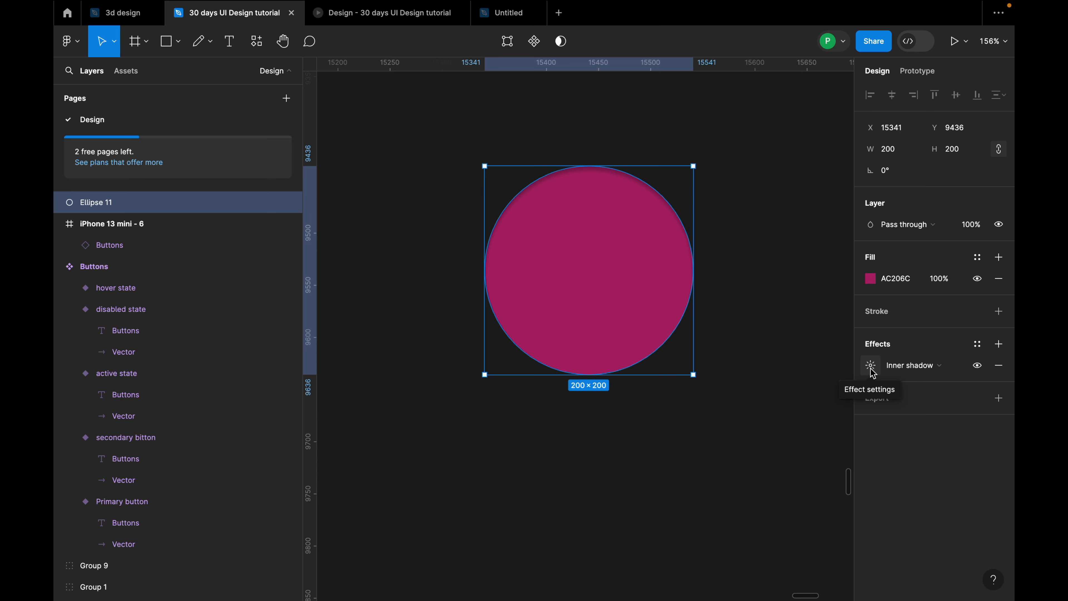
pyautogui.scroll(3, 640, 240)
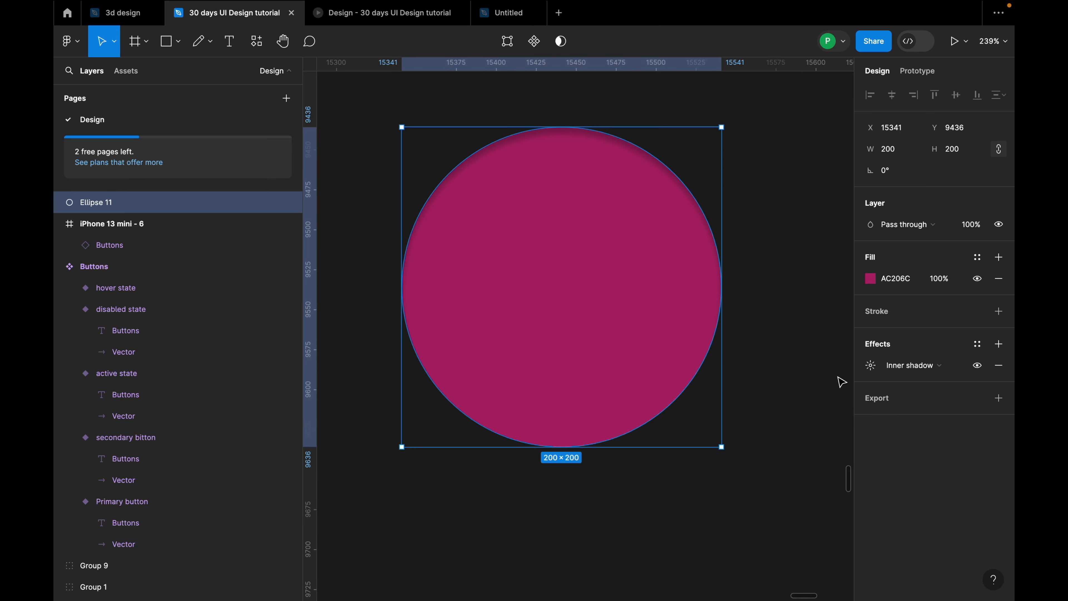
# Step: Set the circle's inner shadow to X 8, Y -8 and blur 24
pyautogui.click(870, 365)
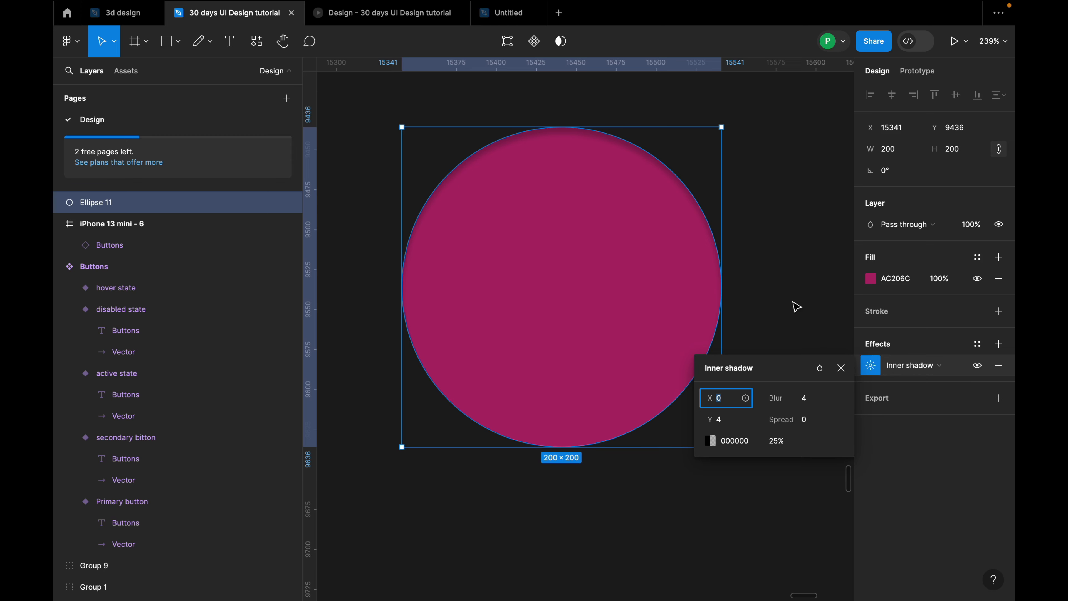
pyautogui.scroll(5, 605, 125)
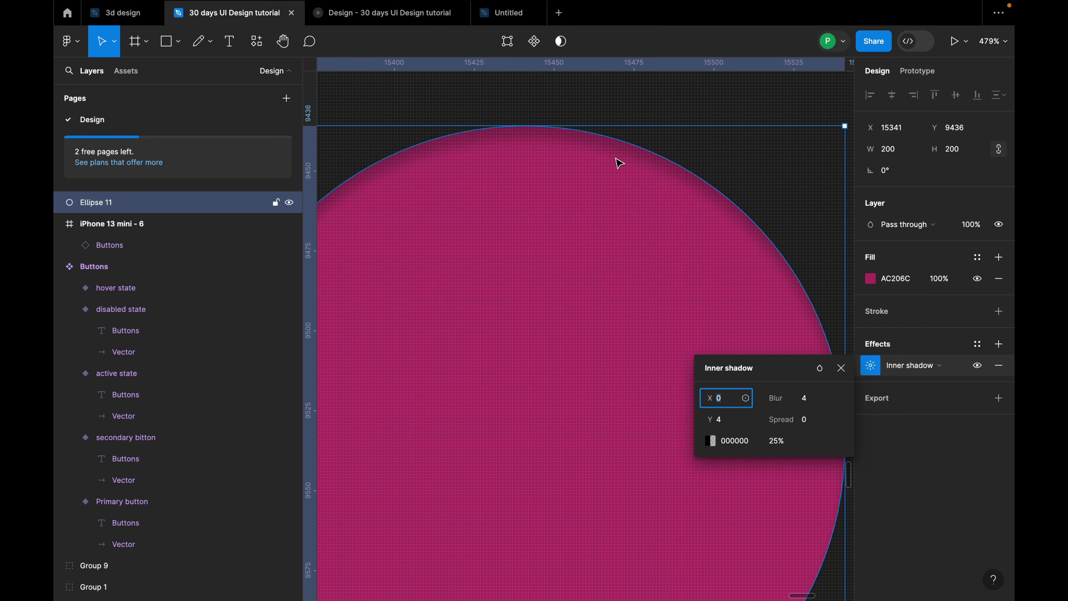
pyautogui.scroll(-3, 620, 163)
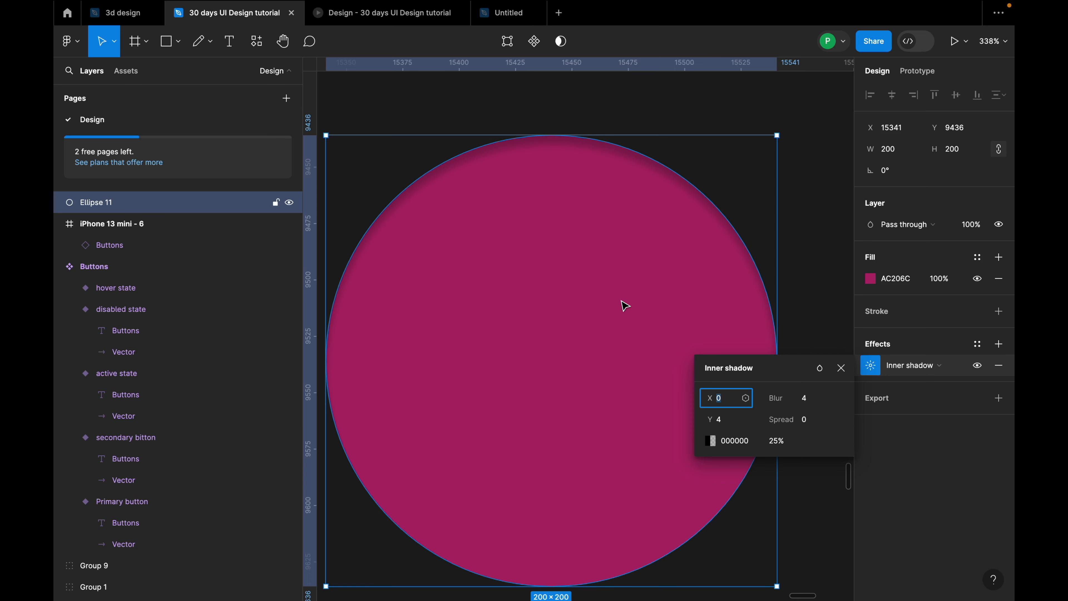
pyautogui.moveTo(752, 368); pyautogui.dragTo(749, 357)
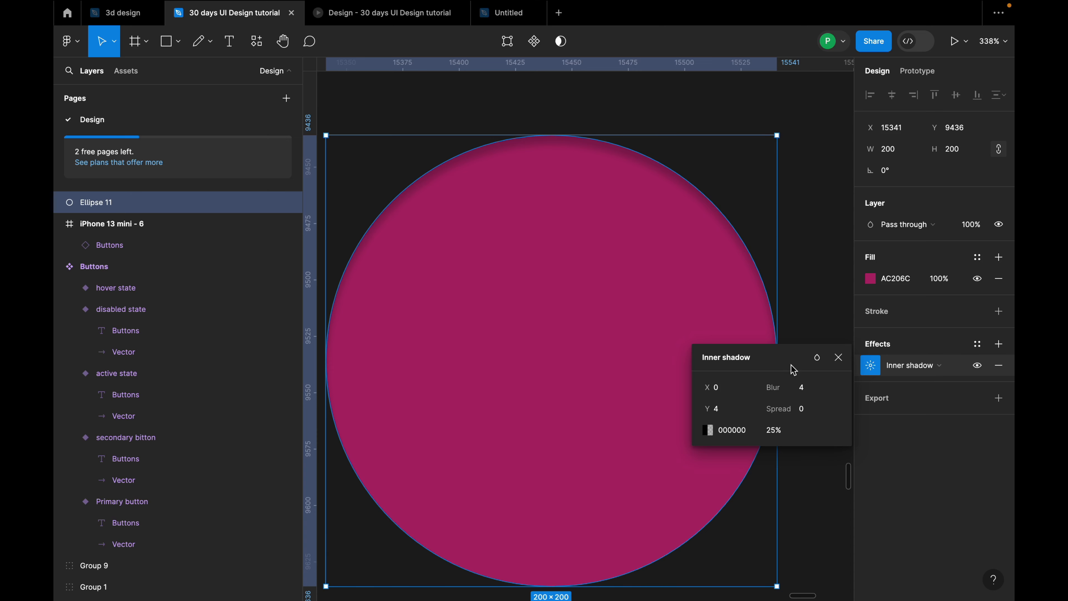
pyautogui.moveTo(780, 364)
pyautogui.mouseDown()
pyautogui.moveTo(743, 344)
pyautogui.moveTo(764, 355)
pyautogui.mouseUp()
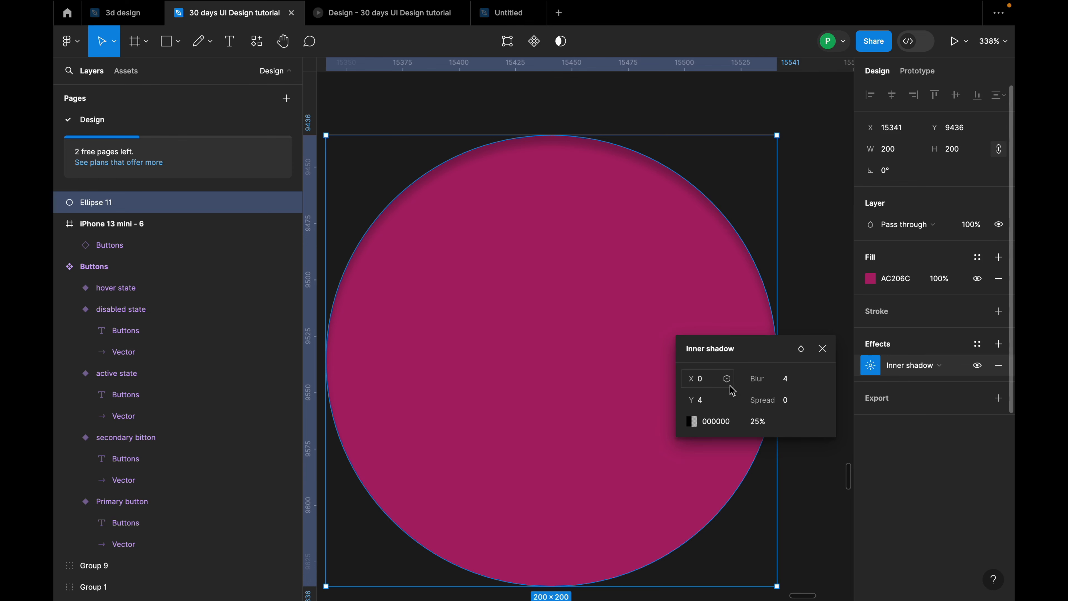
pyautogui.click(715, 382)
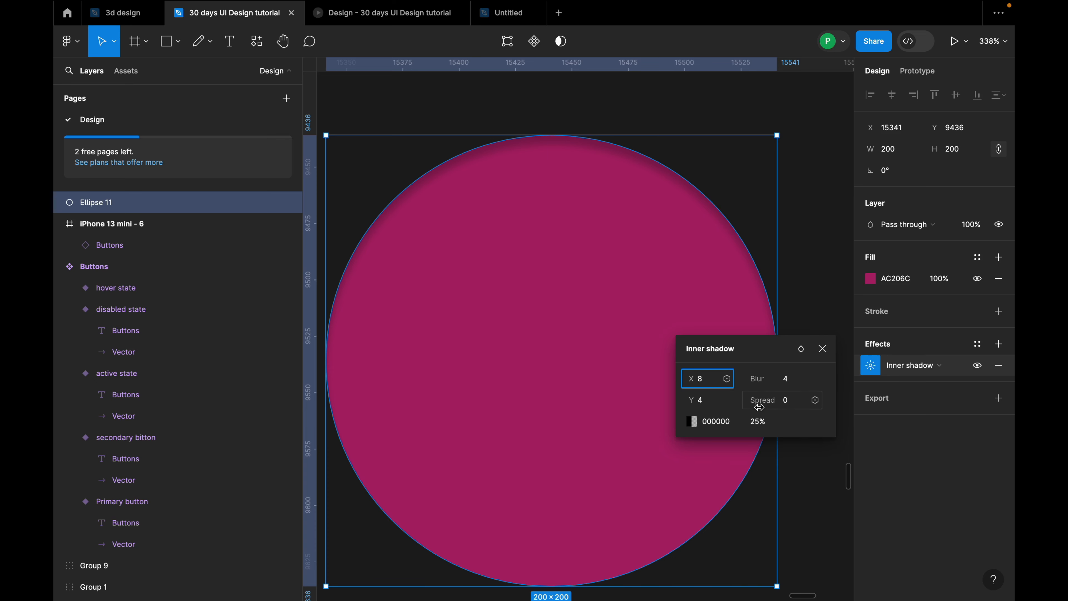
pyautogui.click(709, 401)
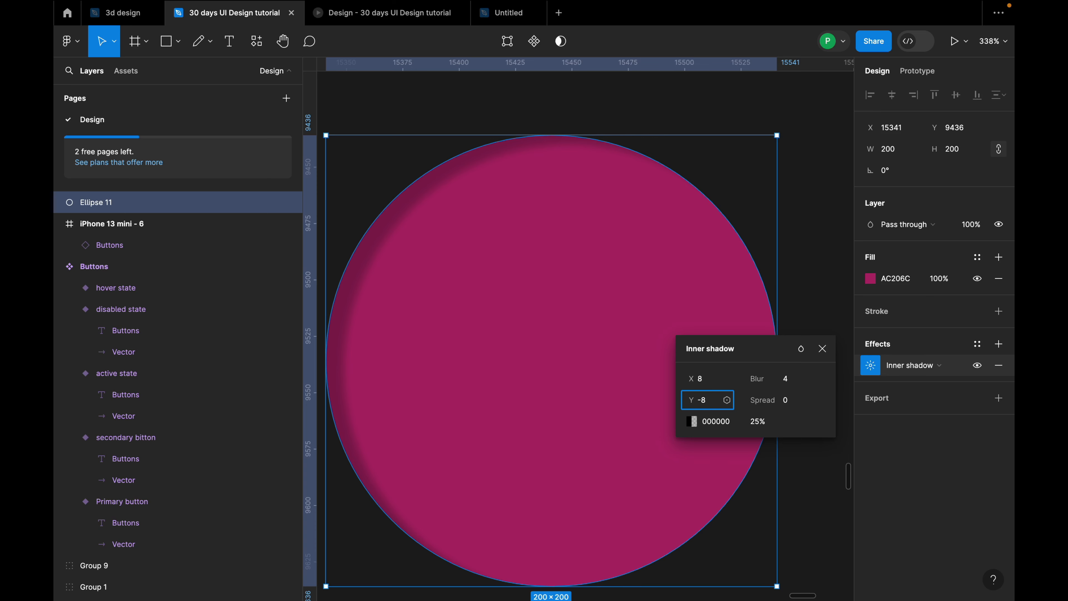
pyautogui.click(800, 381)
pyautogui.write('24')
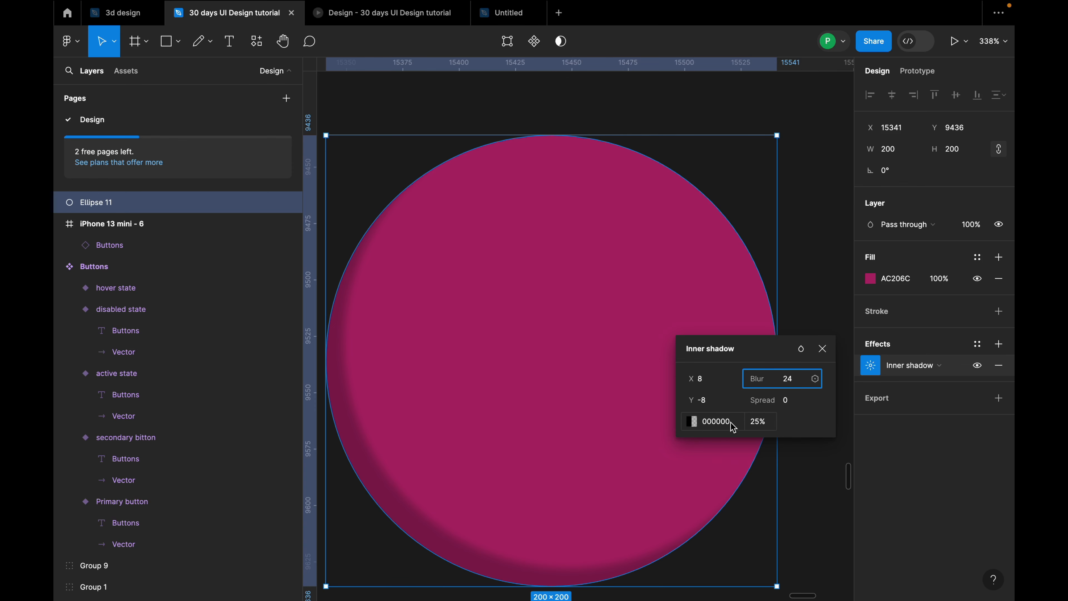
pyautogui.click(822, 348)
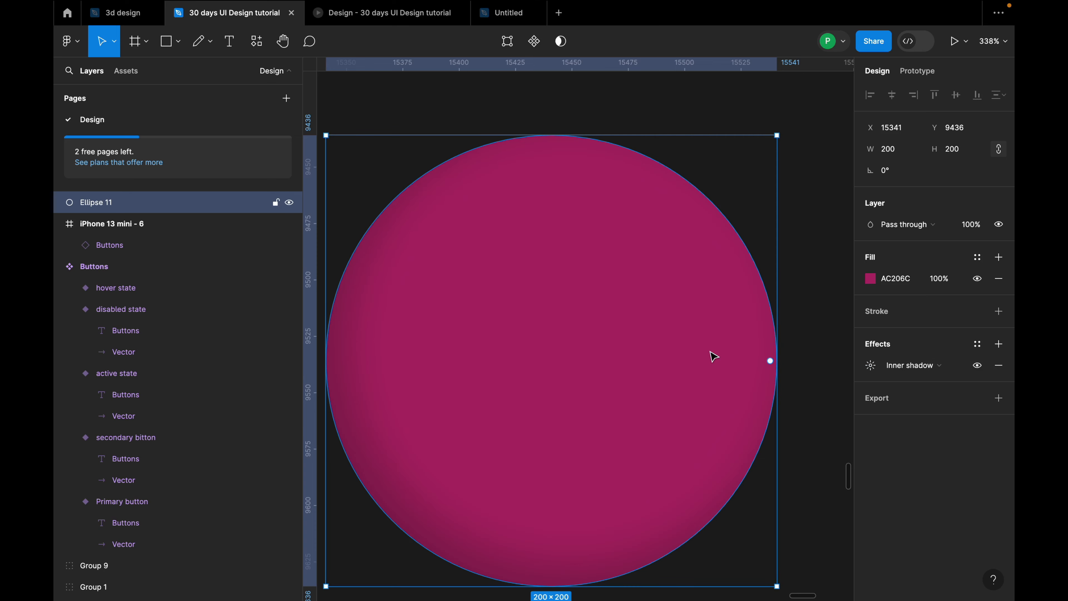
# Step: Check the shading with the circle deselected, and reposition the circle on the canvas to X 15360, Y 9437
pyautogui.scroll(-5, 658, 258)
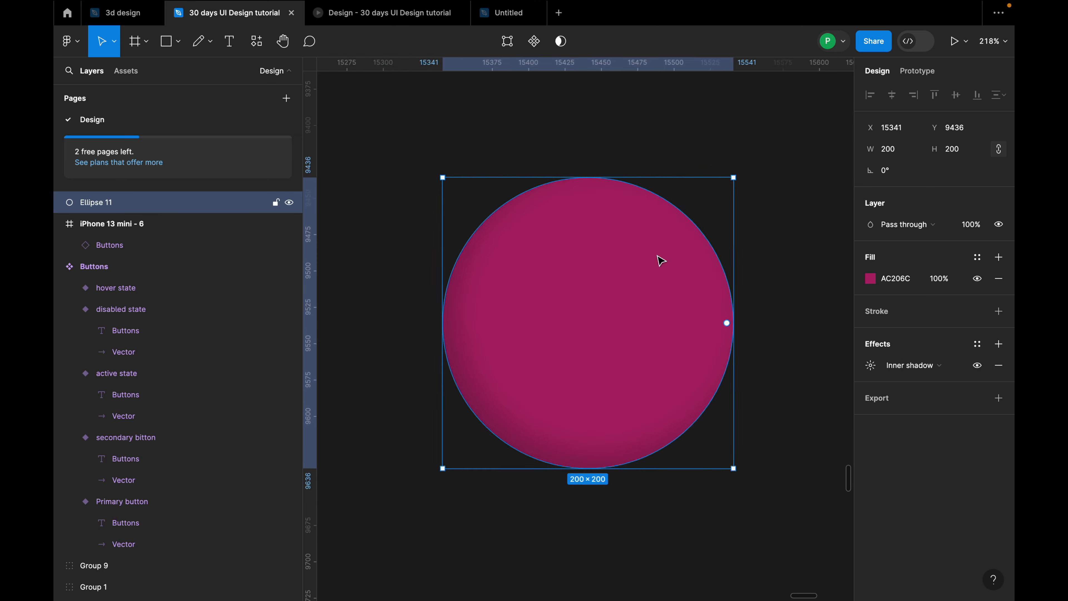
pyautogui.click(759, 330)
pyautogui.scroll(1, 715, 329)
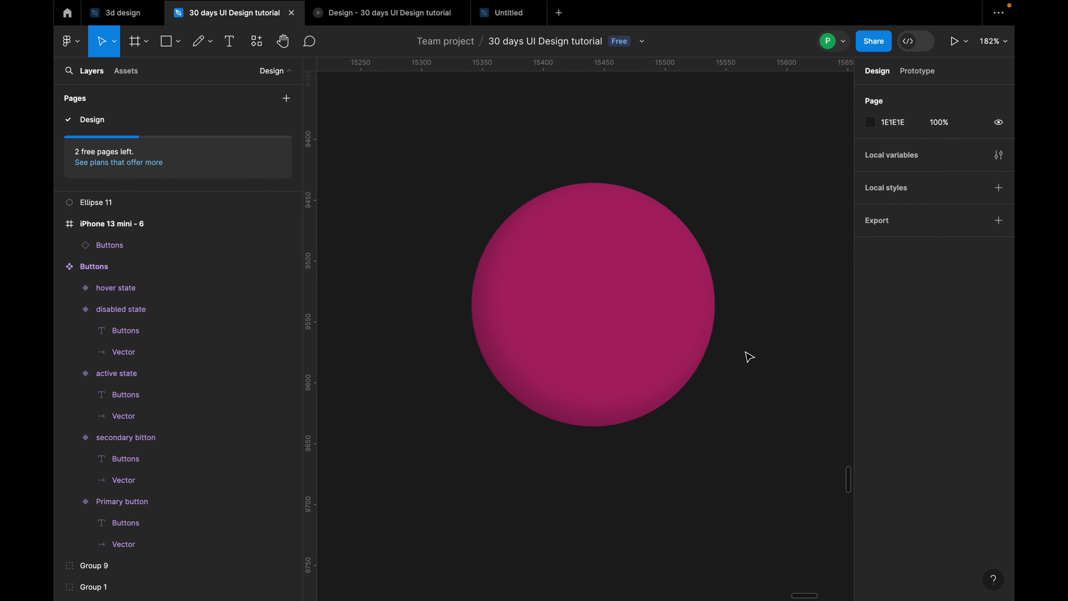
pyautogui.scroll(2, 751, 357)
pyautogui.scroll(1, 751, 357)
pyautogui.moveTo(575, 329); pyautogui.dragTo(601, 327)
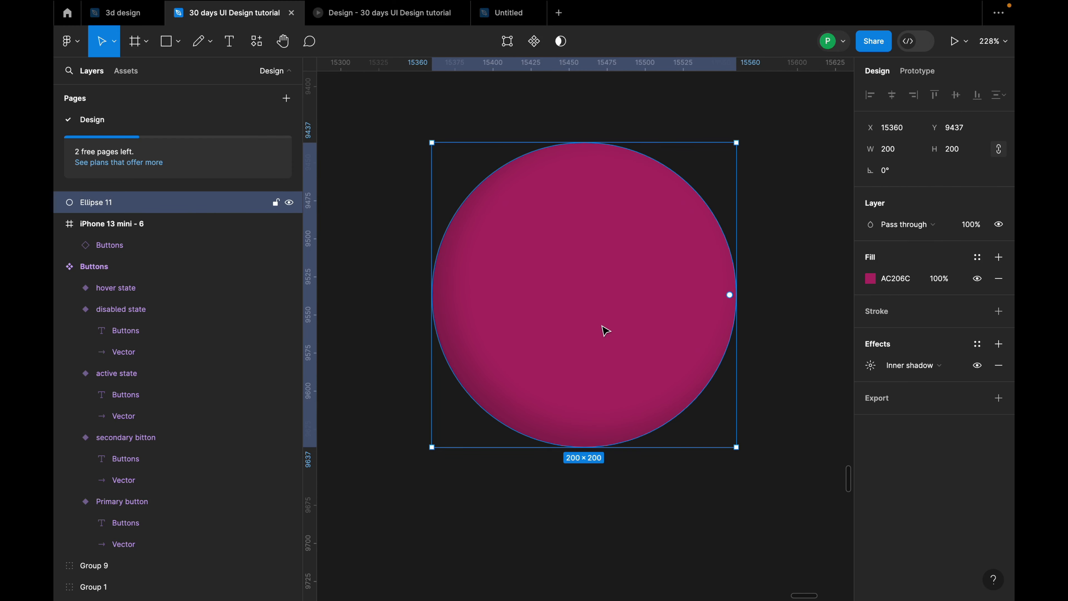
pyautogui.scroll(-1, 607, 327)
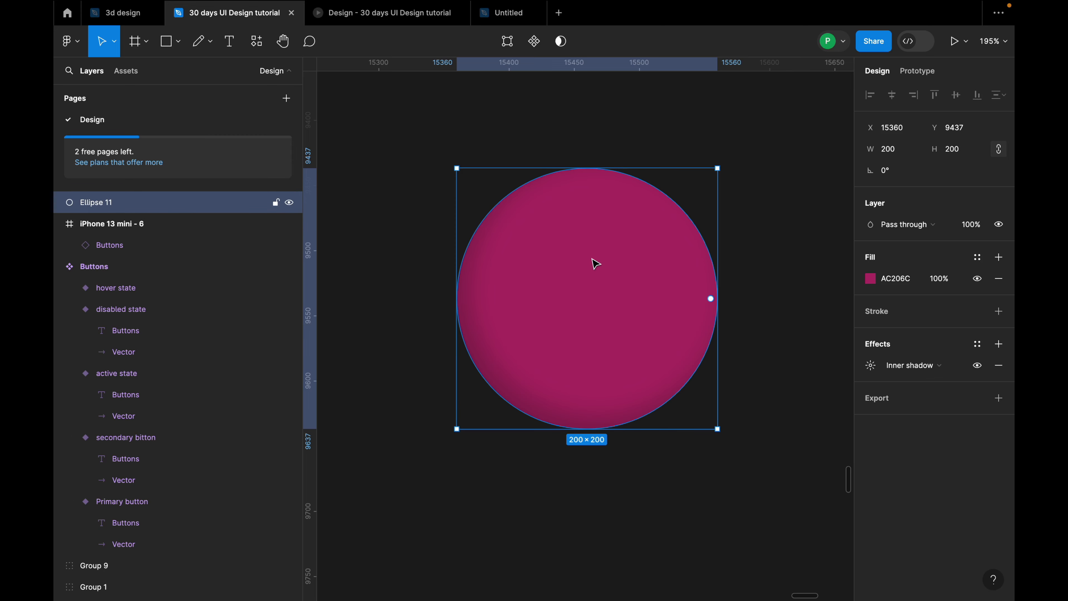
pyautogui.scroll(1, 599, 249)
pyautogui.scroll(1, 599, 249)
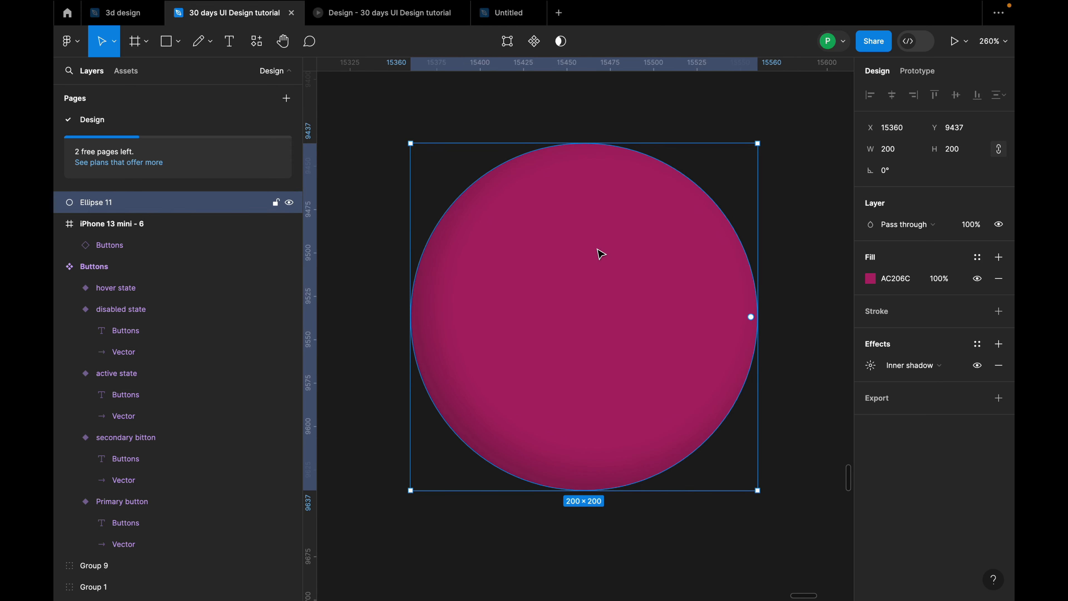
# Step: Duplicate the circle in place, hide the copy's inner shadow, and keep the upper copy selected
pyautogui.hotkey('ctrl', 'd')
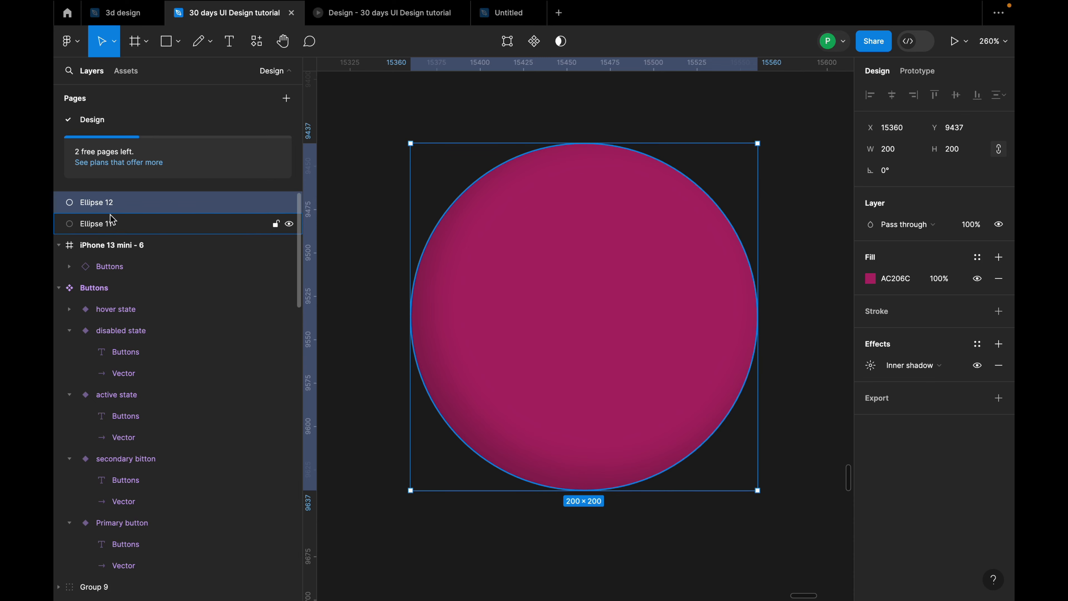
pyautogui.moveTo(585, 279); pyautogui.dragTo(677, 301)
pyautogui.hotkey('ctrl', 'z')
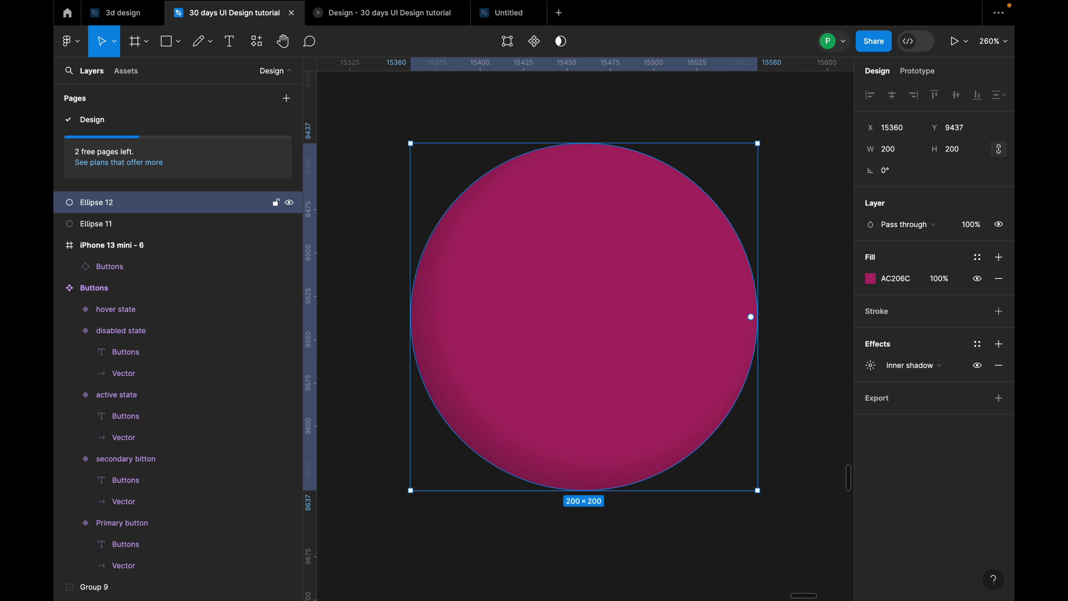
pyautogui.click(977, 364)
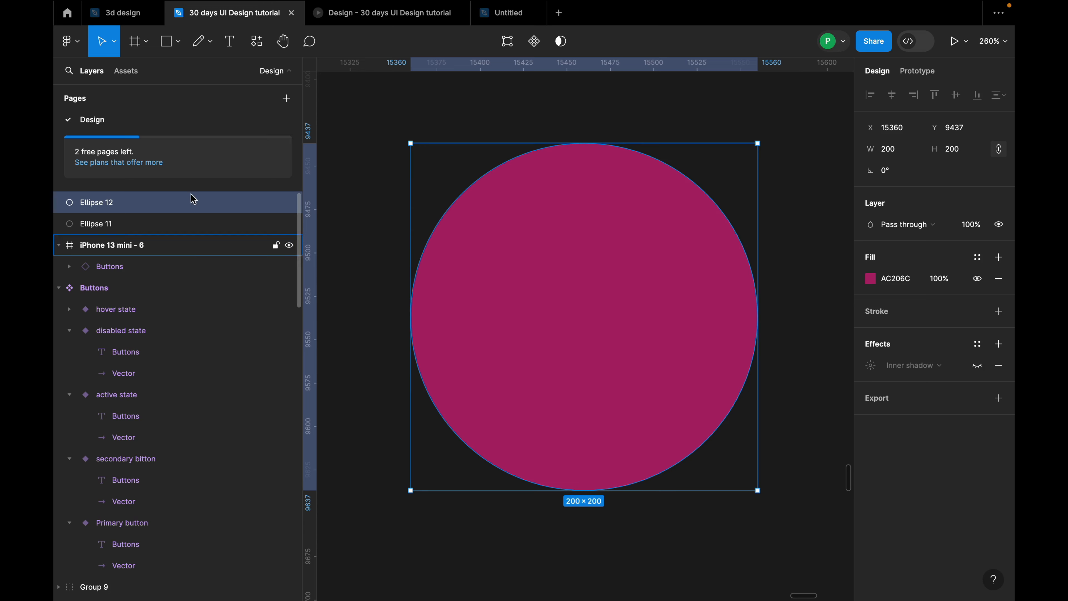
pyautogui.click(138, 223)
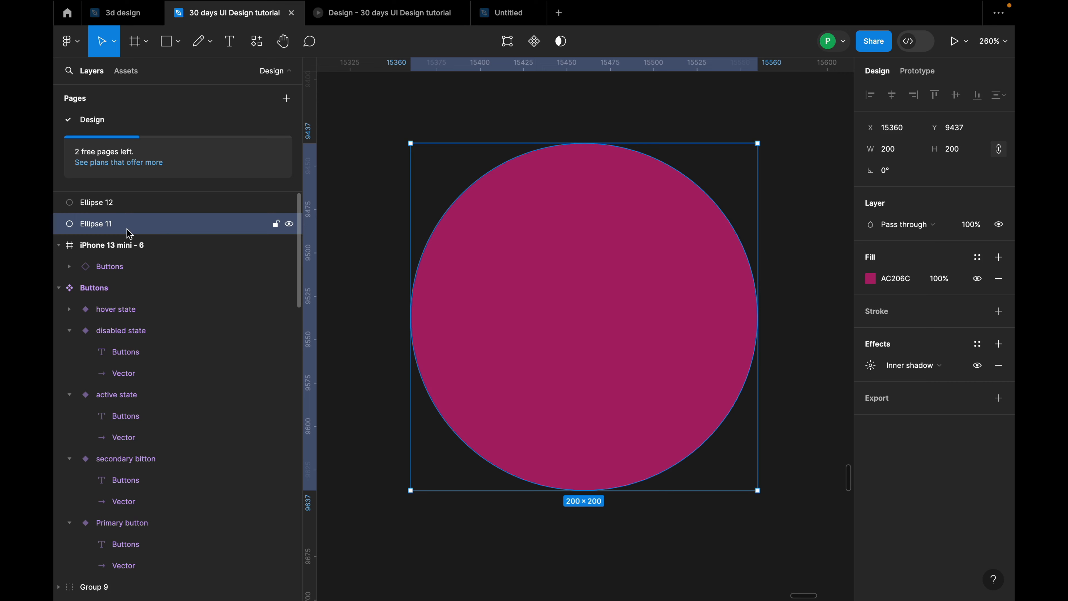
pyautogui.click(136, 204)
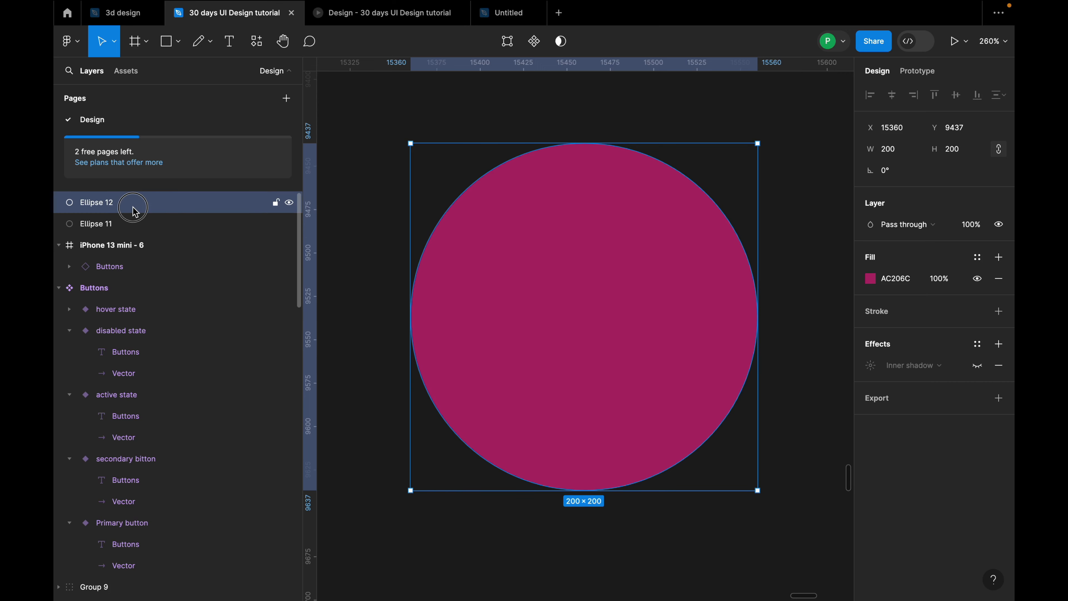
# Step: Change the upper circle's fill from solid to a radial gradient
pyautogui.click(870, 279)
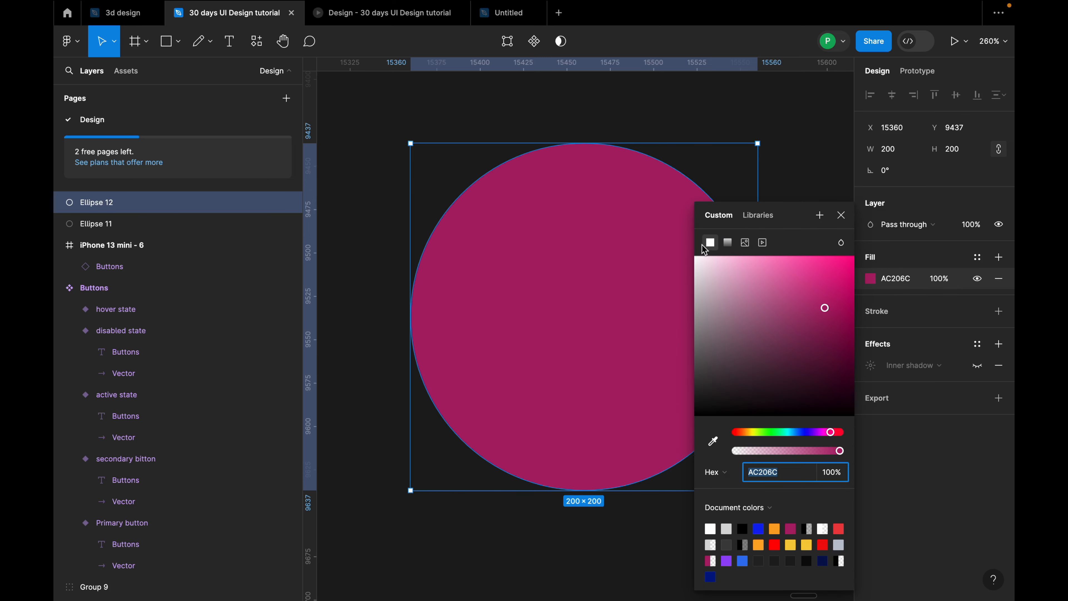
pyautogui.click(726, 242)
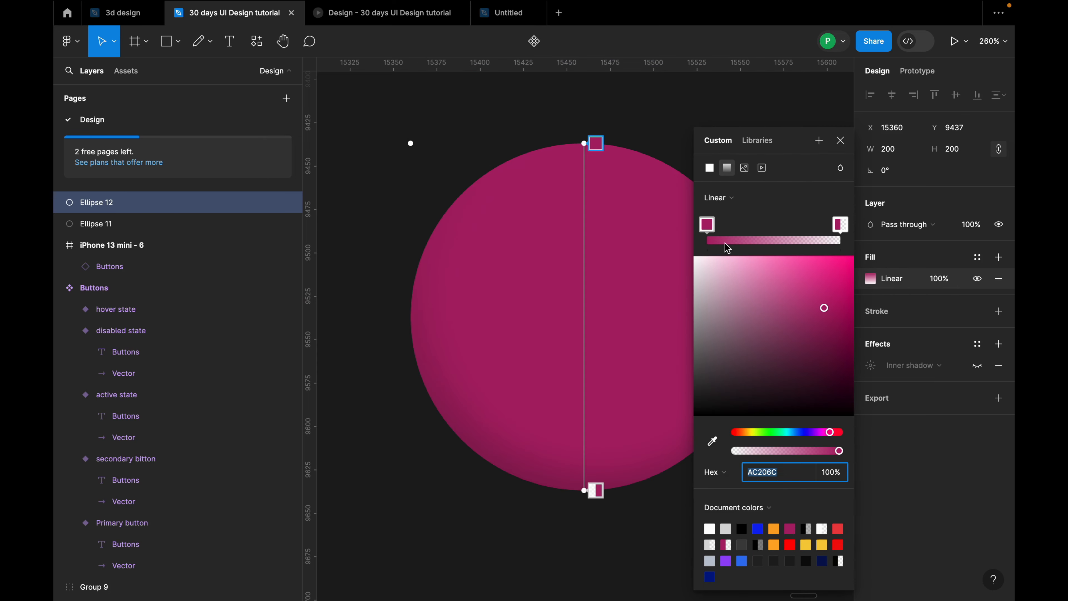
pyautogui.click(741, 207)
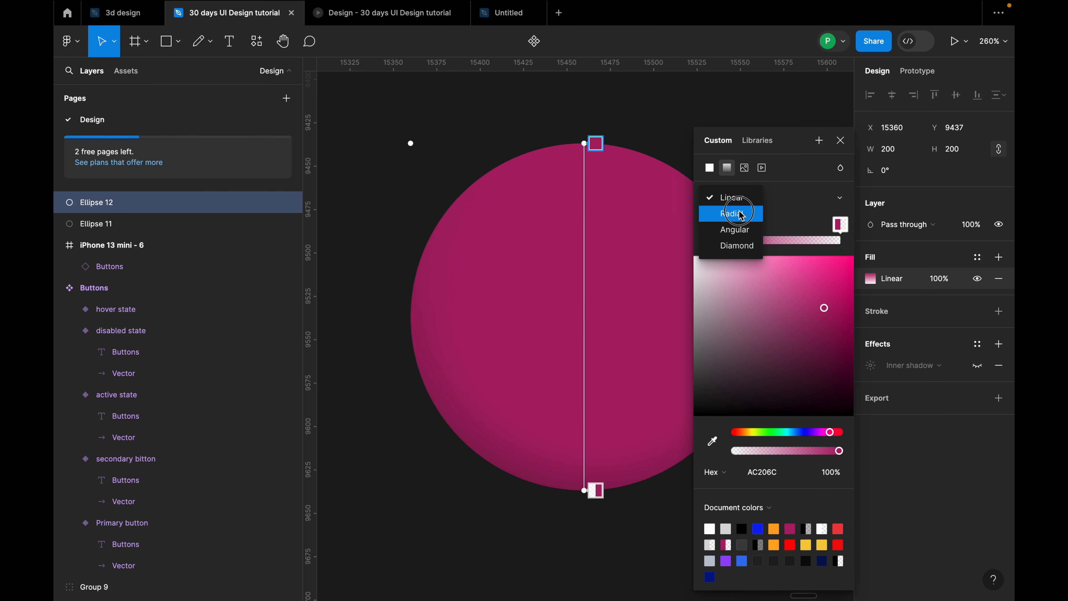
pyautogui.click(740, 212)
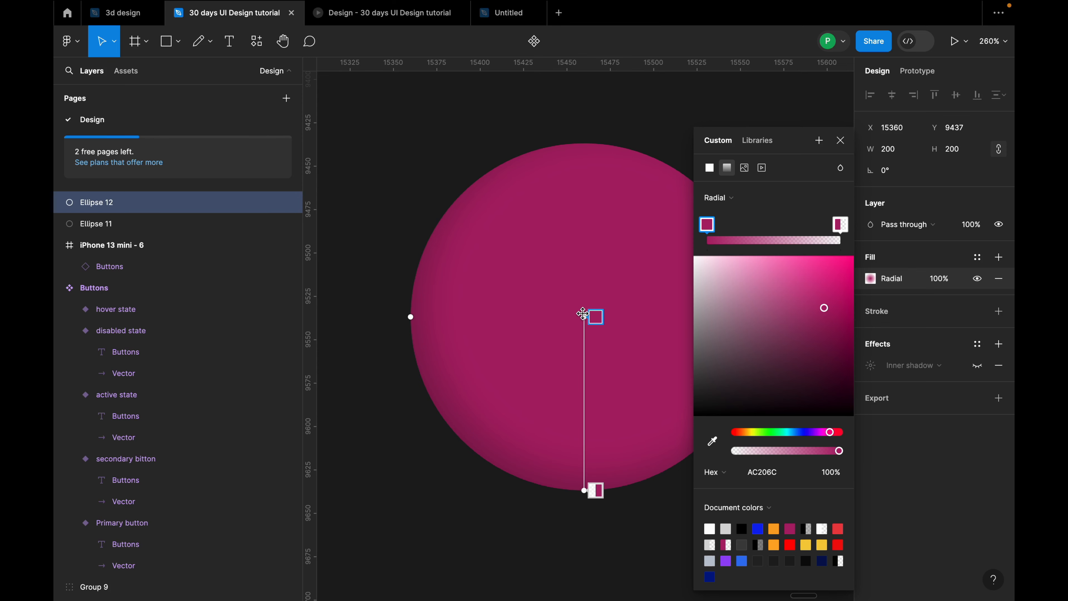
# Step: Switch the colour model to HSB and make the radial gradient's centre stop white with hue 0, saturation 0 and brightness 100
pyautogui.click(734, 474)
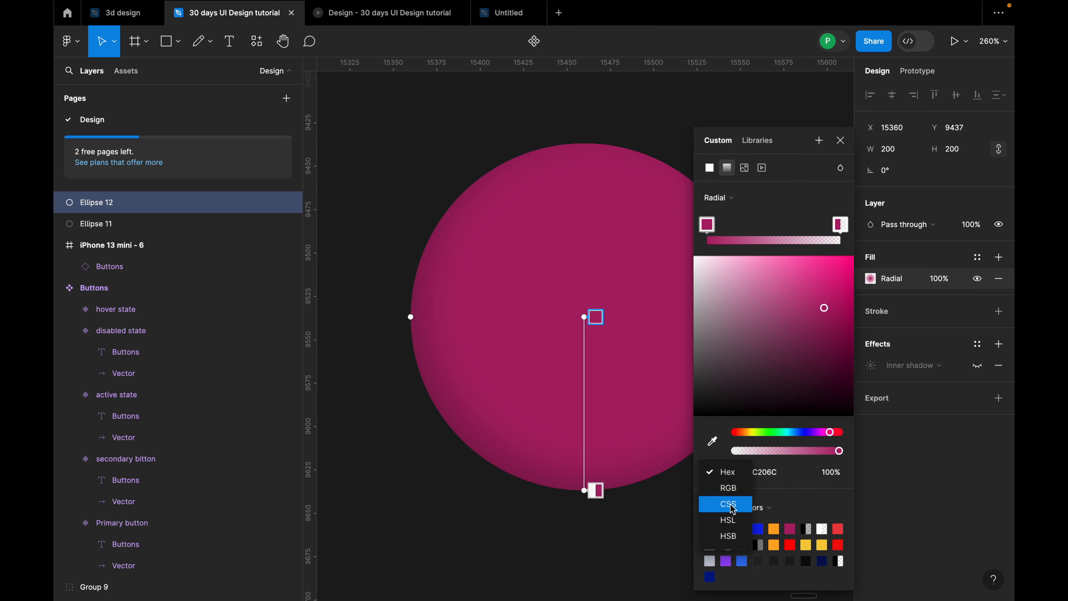
pyautogui.click(731, 536)
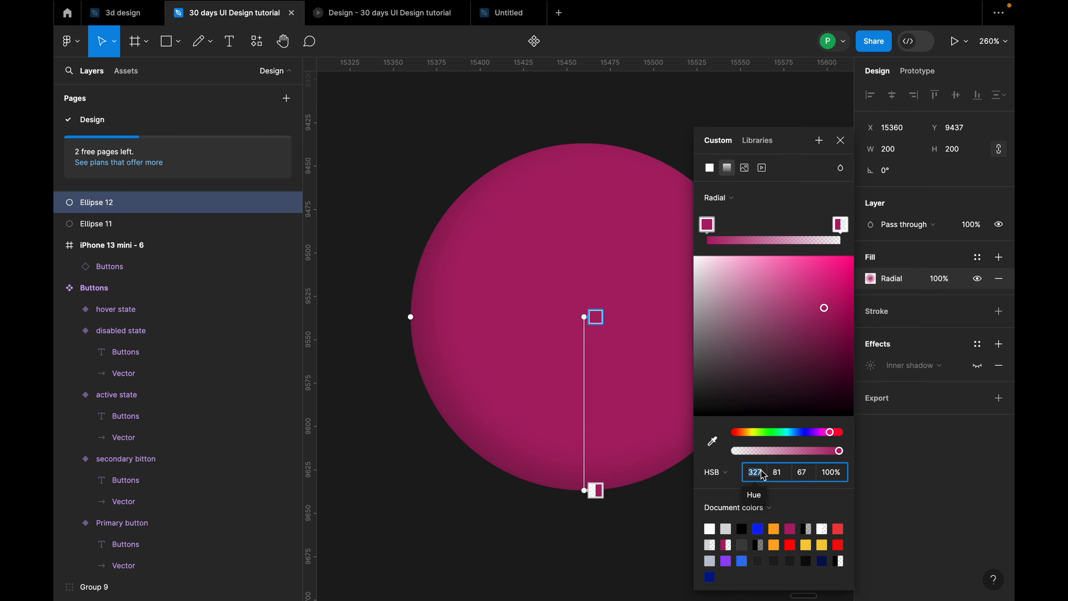
pyautogui.write('0')
pyautogui.click(787, 475)
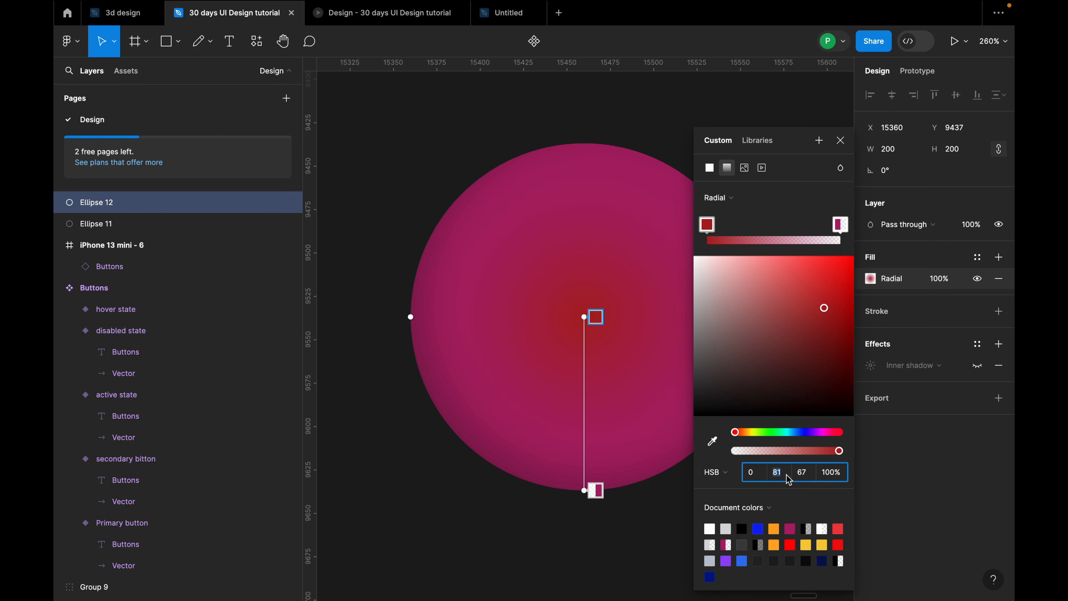
pyautogui.write('0')
pyautogui.click(802, 474)
pyautogui.write('1')
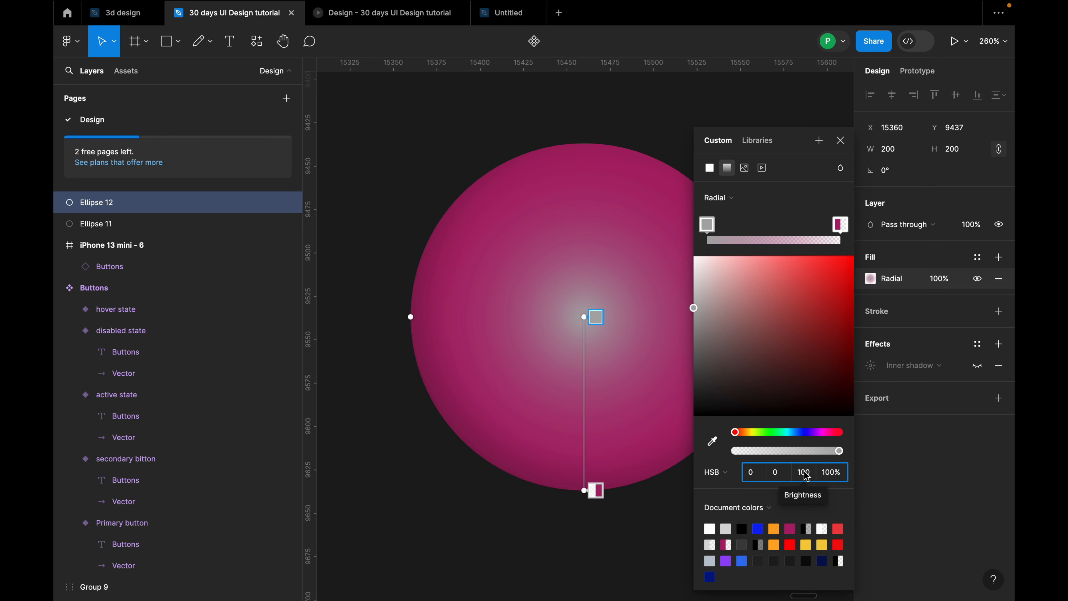
pyautogui.click(840, 223)
pyautogui.click(591, 318)
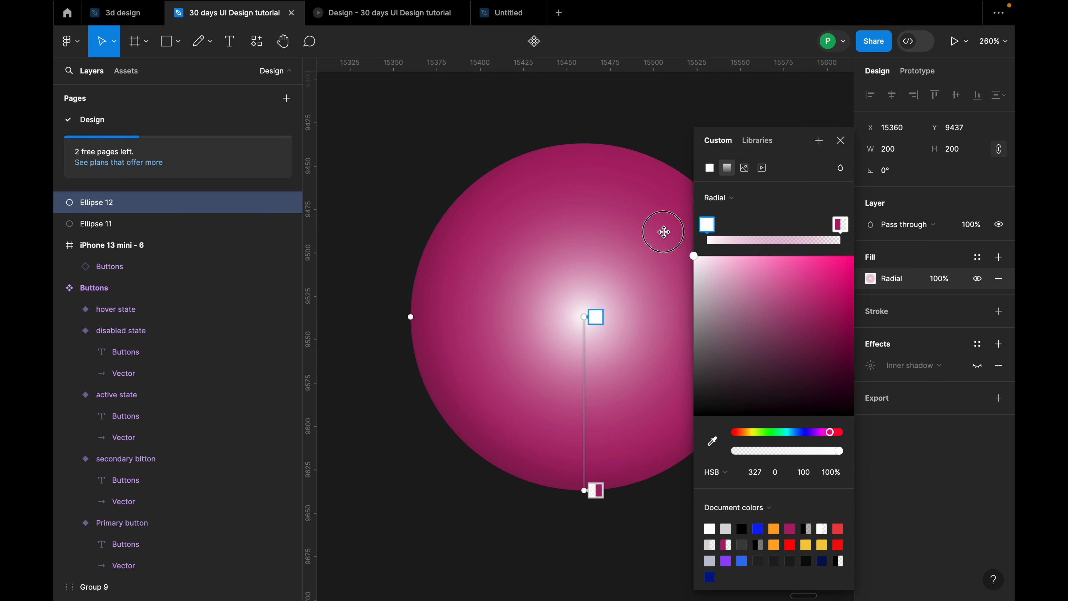
# Step: Move the radial gradient's centre to the sphere's upper-right area and shorten its reach to form a compact highlight
pyautogui.moveTo(796, 138); pyautogui.dragTo(858, 129)
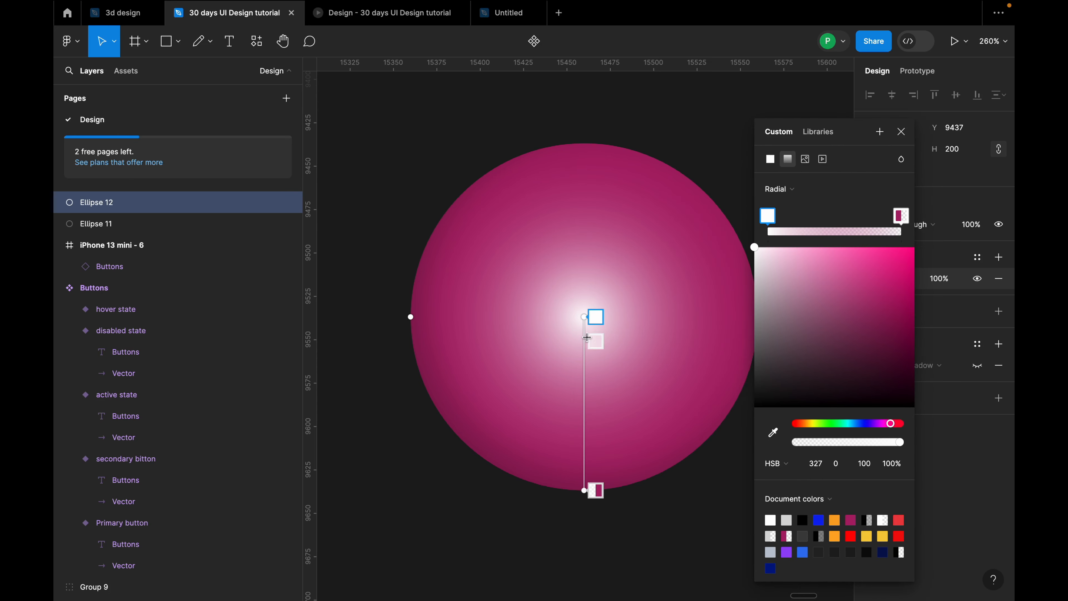
pyautogui.moveTo(584, 317); pyautogui.dragTo(669, 238)
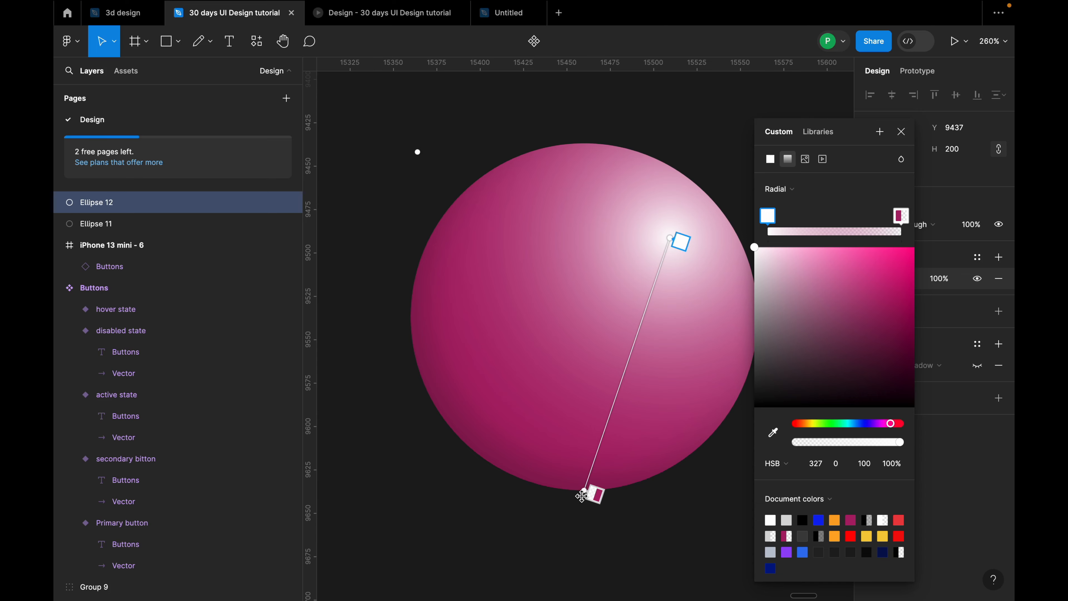
pyautogui.moveTo(584, 490); pyautogui.dragTo(603, 385)
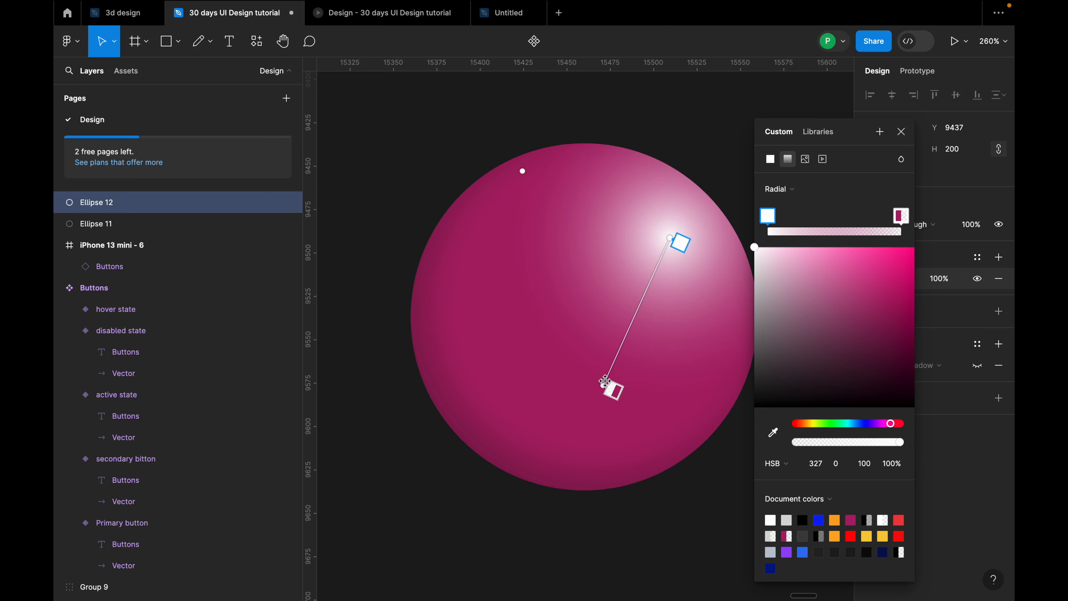
pyautogui.moveTo(656, 224); pyautogui.dragTo(643, 217)
pyautogui.click(619, 387)
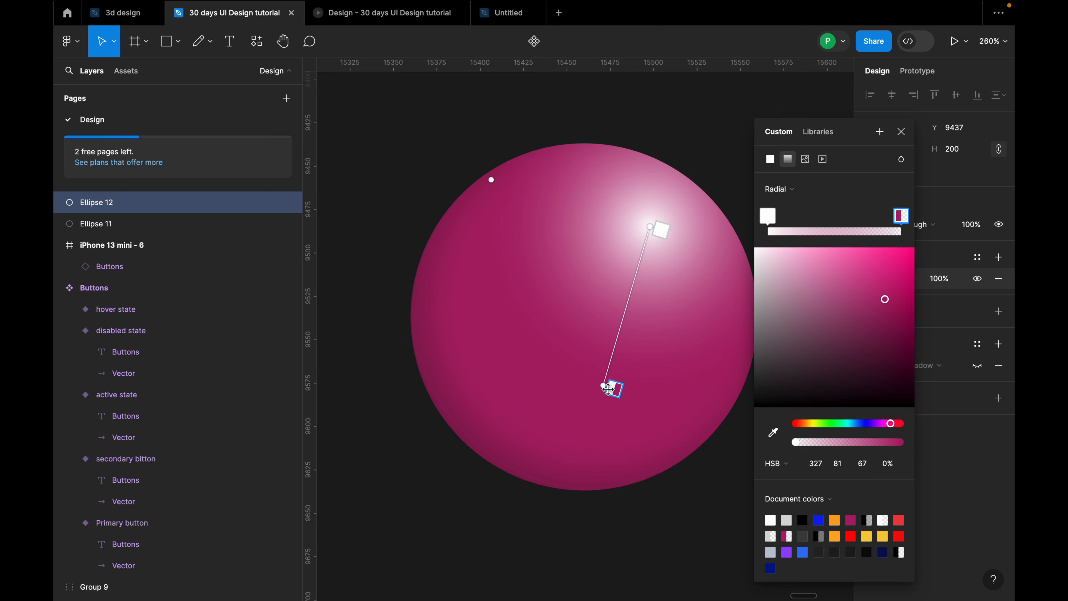
pyautogui.moveTo(614, 389); pyautogui.dragTo(634, 351)
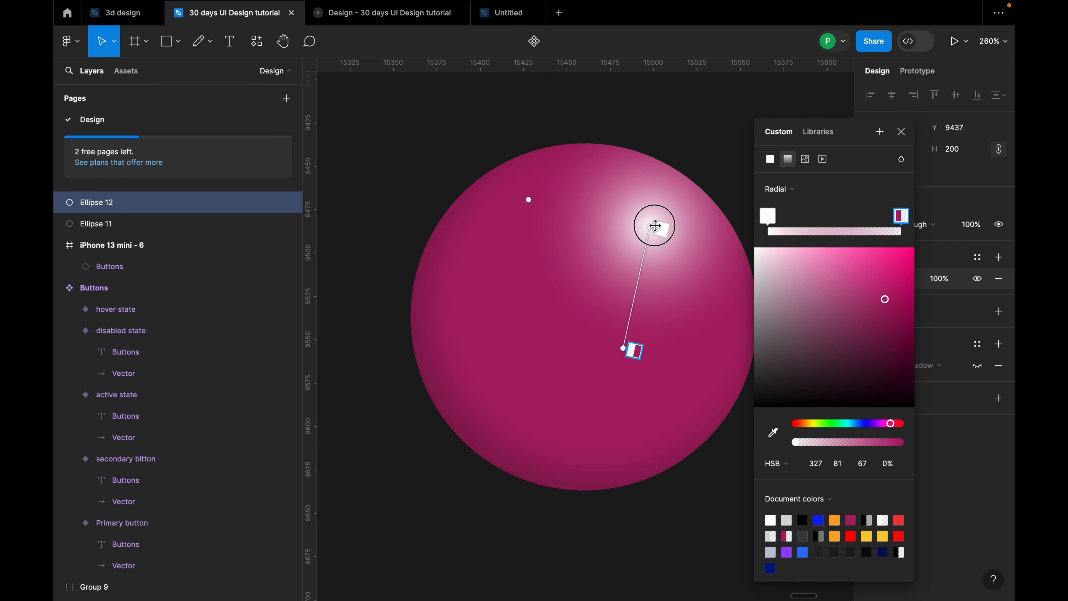
pyautogui.moveTo(651, 226); pyautogui.dragTo(663, 225)
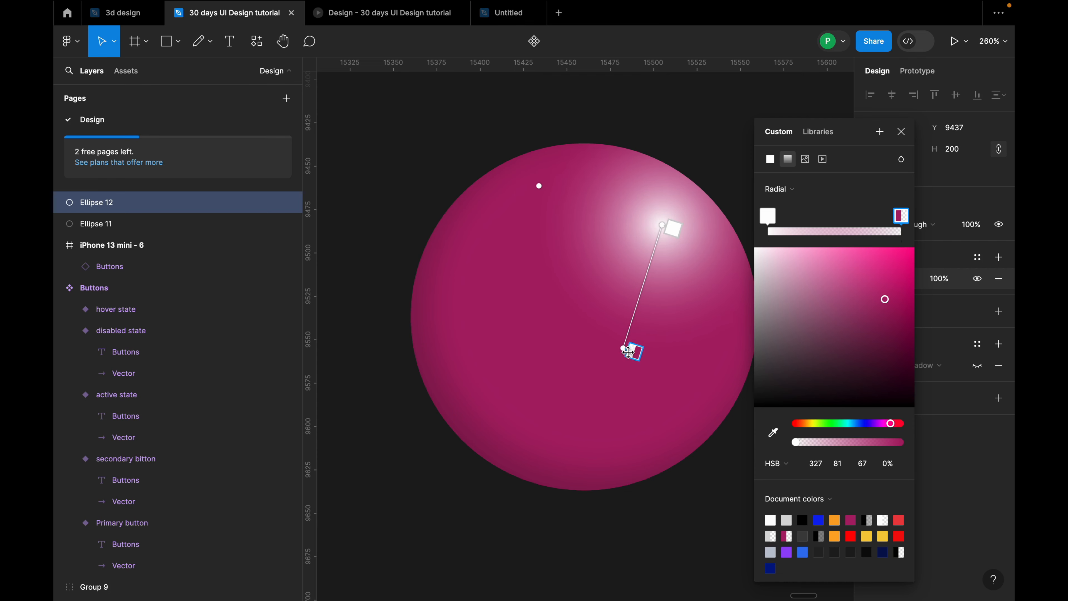
pyautogui.moveTo(625, 347); pyautogui.dragTo(625, 348)
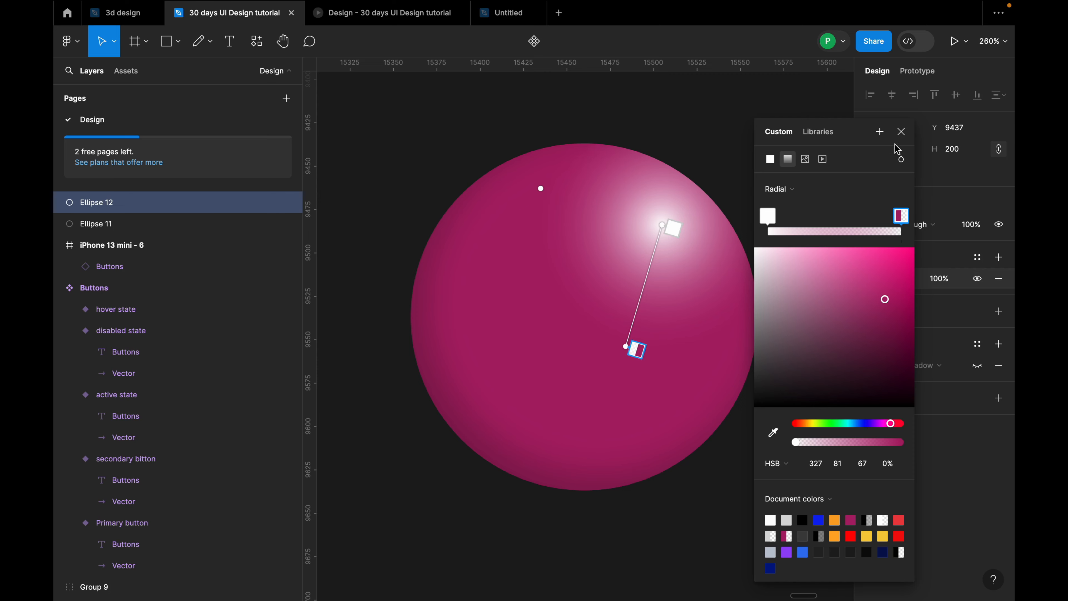
pyautogui.click(901, 131)
pyautogui.click(818, 179)
pyautogui.scroll(-3, 715, 262)
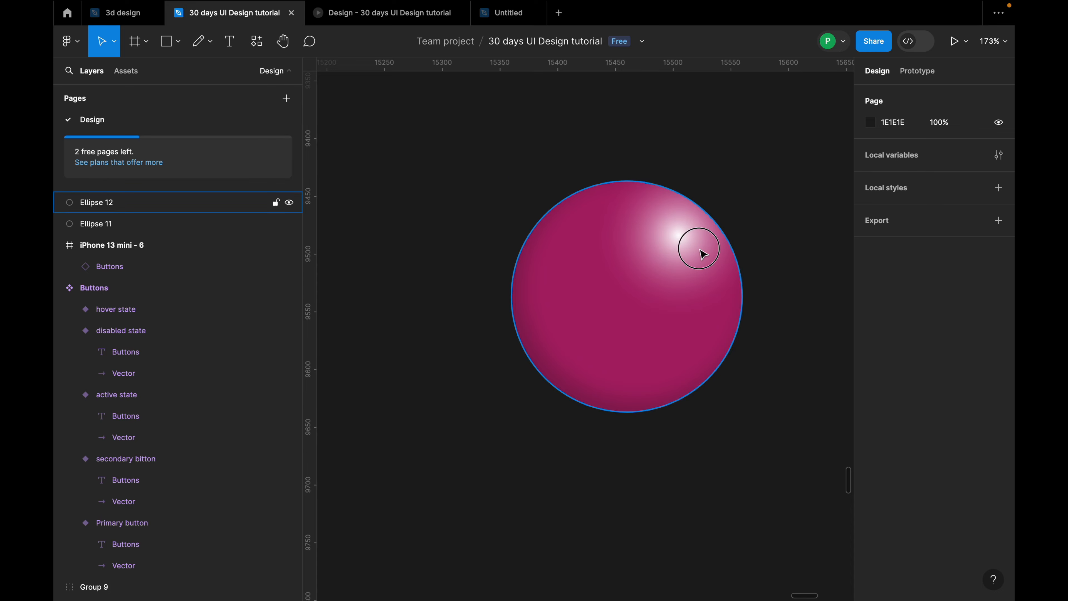
# Step: Fine-tune the upper circle's highlight by shifting the gradient centre slightly upward and pulling its outer stop a little closer
pyautogui.click(703, 253)
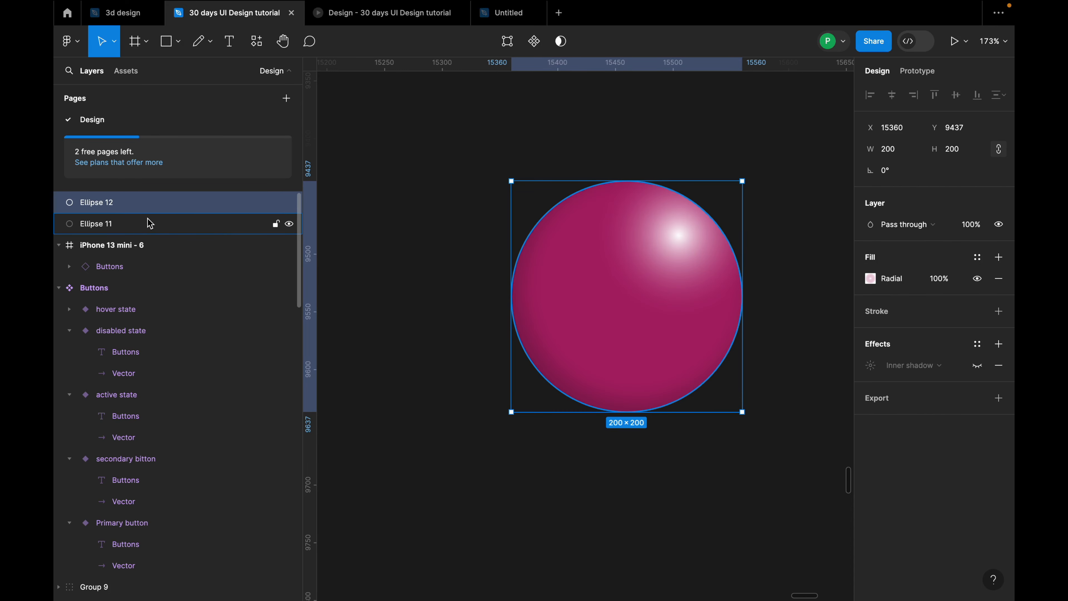
pyautogui.click(871, 278)
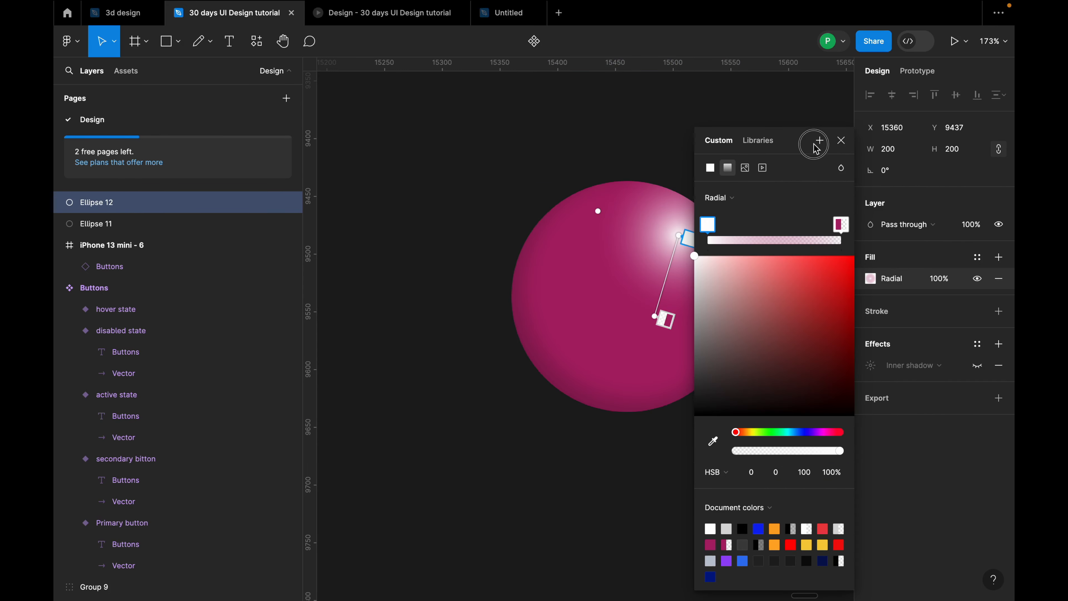
pyautogui.moveTo(811, 144); pyautogui.dragTo(904, 144)
pyautogui.moveTo(679, 240); pyautogui.dragTo(681, 232)
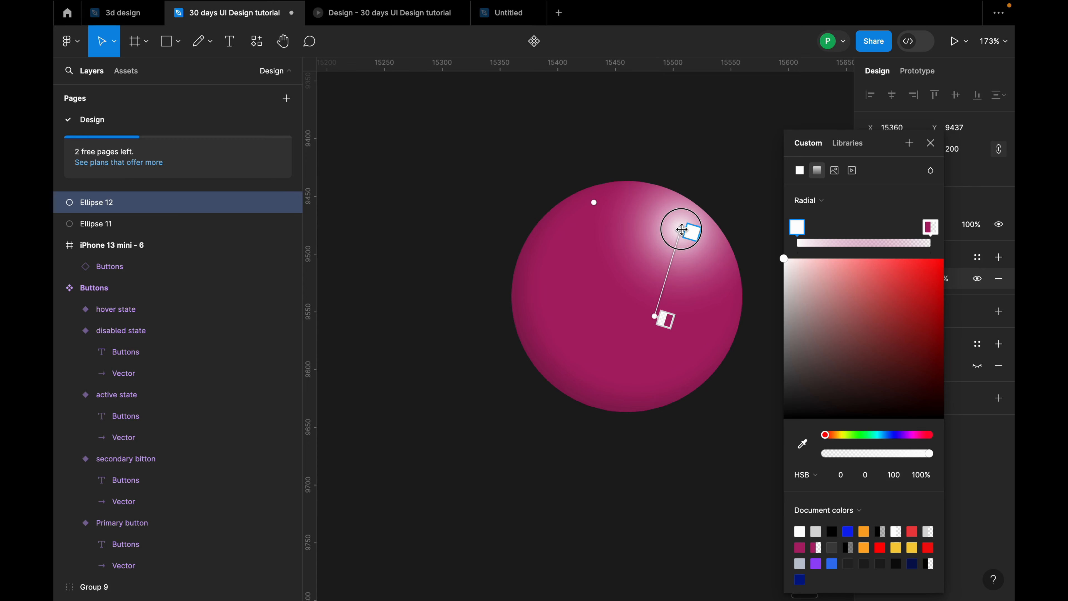
pyautogui.moveTo(663, 321)
pyautogui.mouseDown()
pyautogui.moveTo(668, 302)
pyautogui.moveTo(657, 327)
pyautogui.mouseUp()
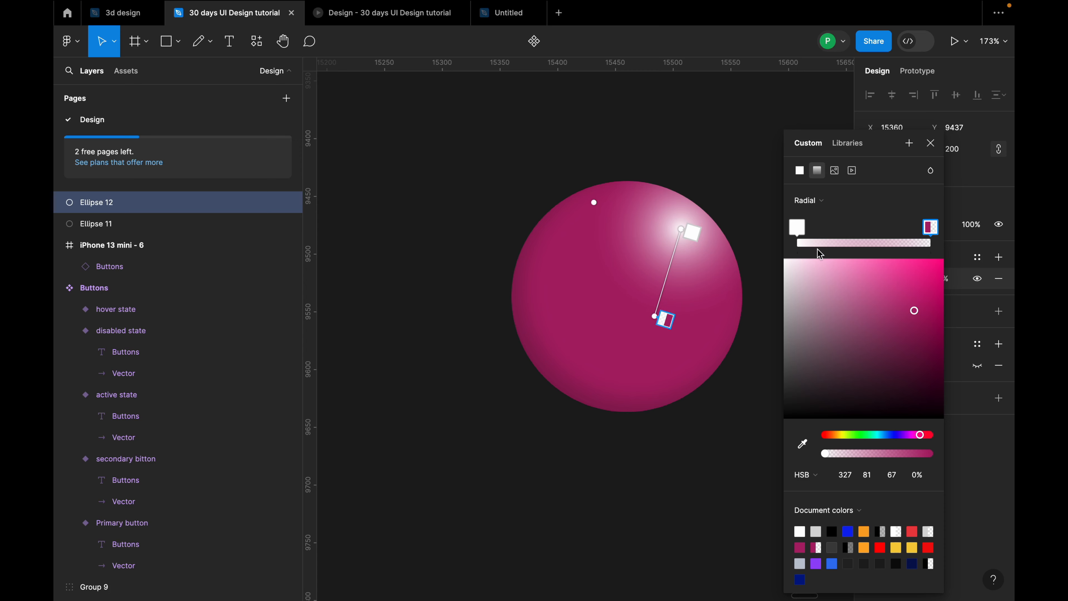
pyautogui.click(799, 229)
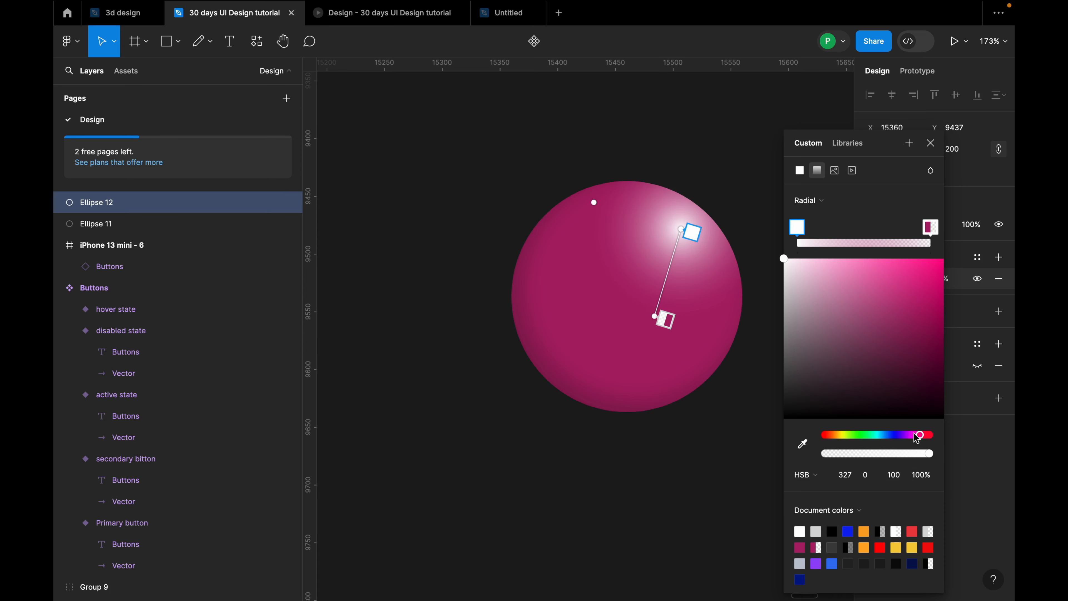
pyautogui.click(930, 227)
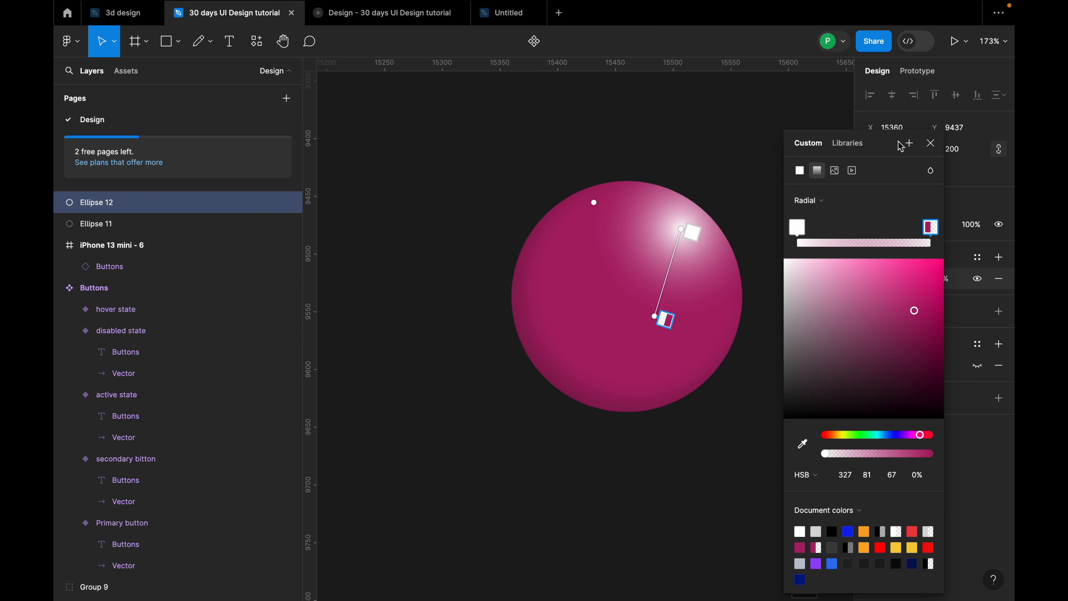
pyautogui.moveTo(685, 233); pyautogui.dragTo(679, 230)
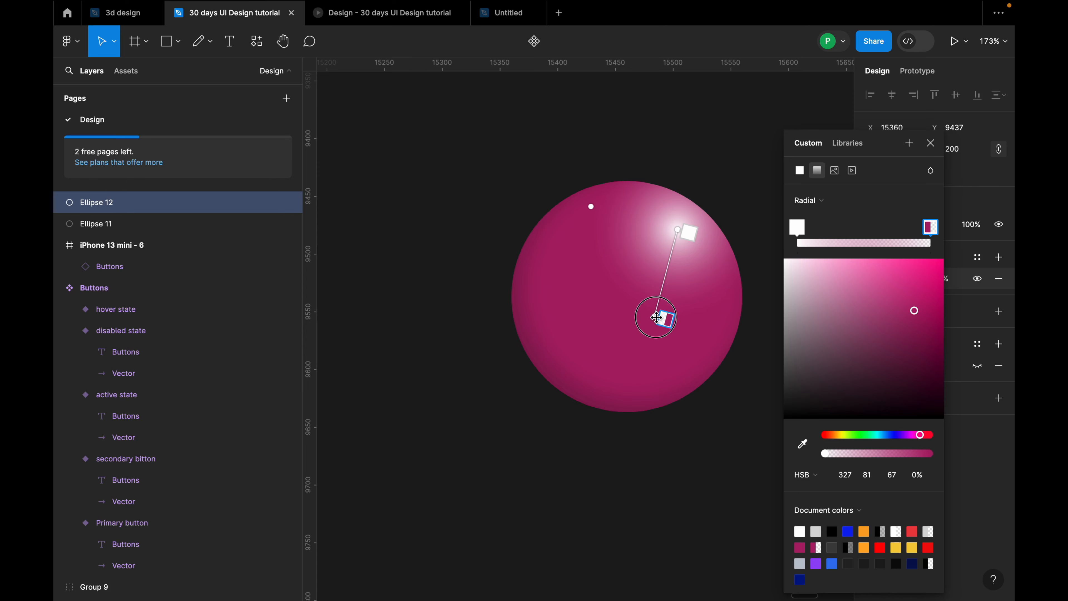
pyautogui.moveTo(666, 319); pyautogui.dragTo(668, 315)
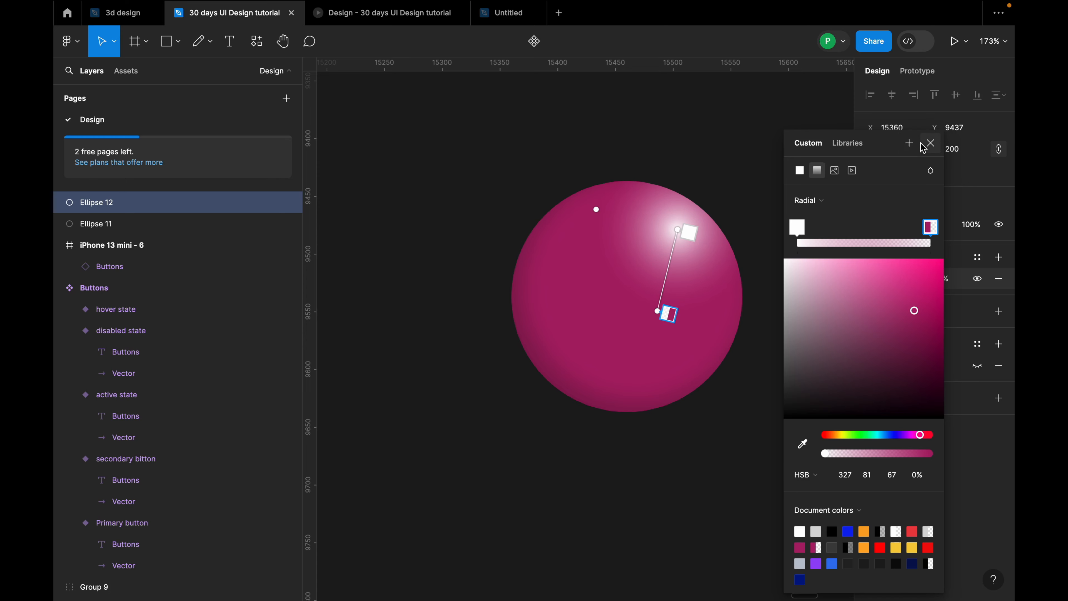
pyautogui.click(930, 143)
pyautogui.click(782, 234)
pyautogui.scroll(-5, 770, 389)
pyautogui.scroll(4, 765, 387)
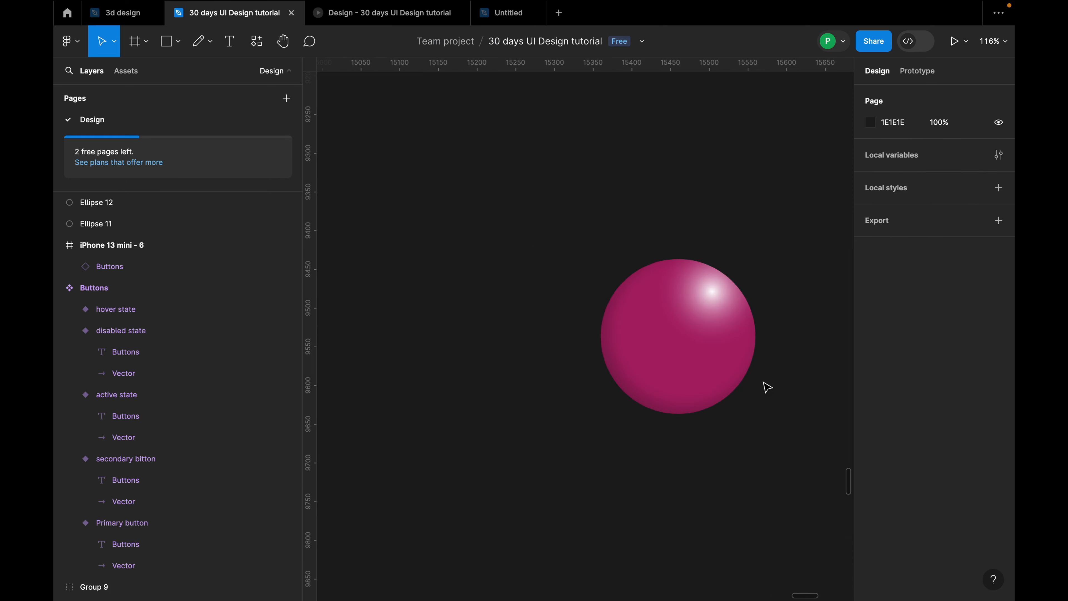
# Step: Draw a new circle of about 247 × 247 on the empty canvas to the left of the sphere
pyautogui.scroll(-4, 660, 396)
pyautogui.scroll(-3, 687, 415)
pyautogui.scroll(-4, 655, 374)
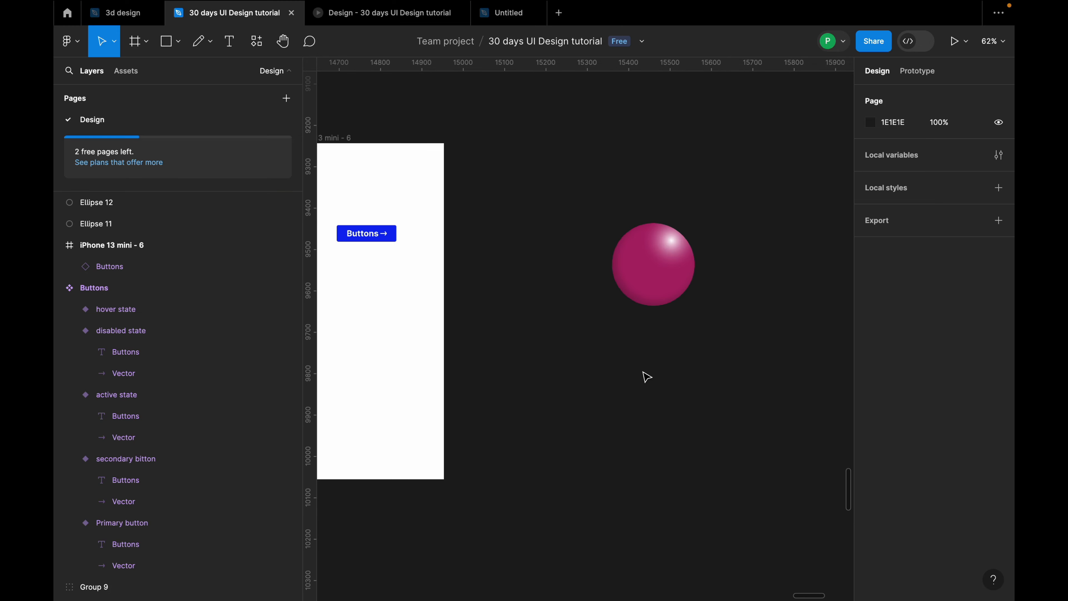
pyautogui.click(178, 41)
pyautogui.click(161, 120)
pyautogui.moveTo(503, 256)
pyautogui.mouseDown()
pyautogui.moveTo(605, 357)
pyautogui.moveTo(573, 319)
pyautogui.moveTo(593, 318)
pyautogui.mouseUp()
pyautogui.moveTo(569, 283); pyautogui.dragTo(577, 290)
pyautogui.scroll(5, 691, 321)
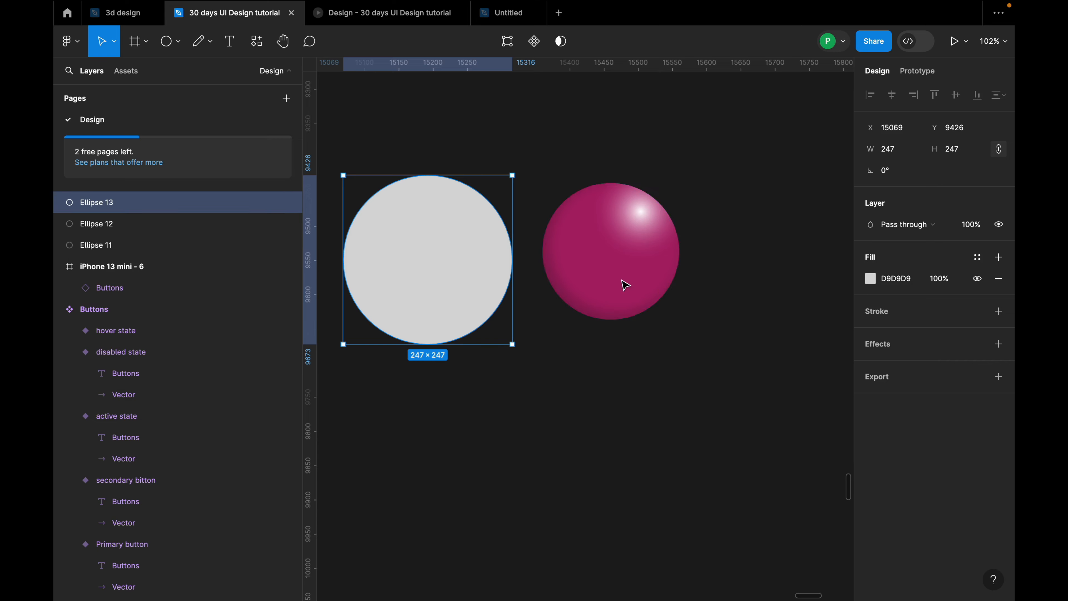
pyautogui.scroll(-2, 658, 312)
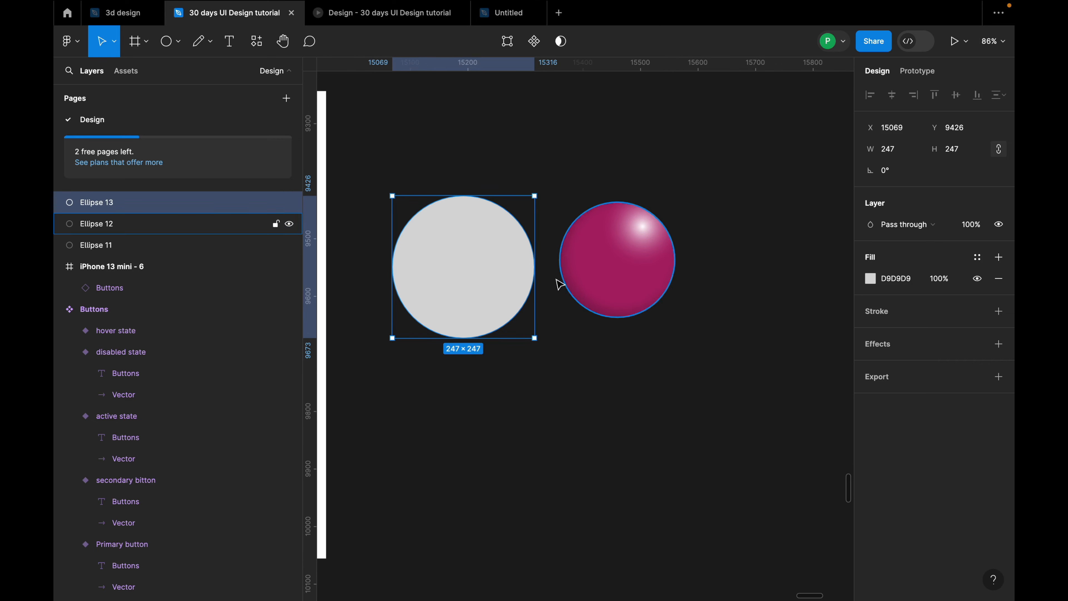
# Step: Move the grey circle below the sphere and flatten it into a 247 × 34 ellipse at X 15255, Y 9628
pyautogui.moveTo(487, 298); pyautogui.dragTo(508, 453)
pyautogui.scroll(2, 711, 252)
pyautogui.scroll(3, 717, 303)
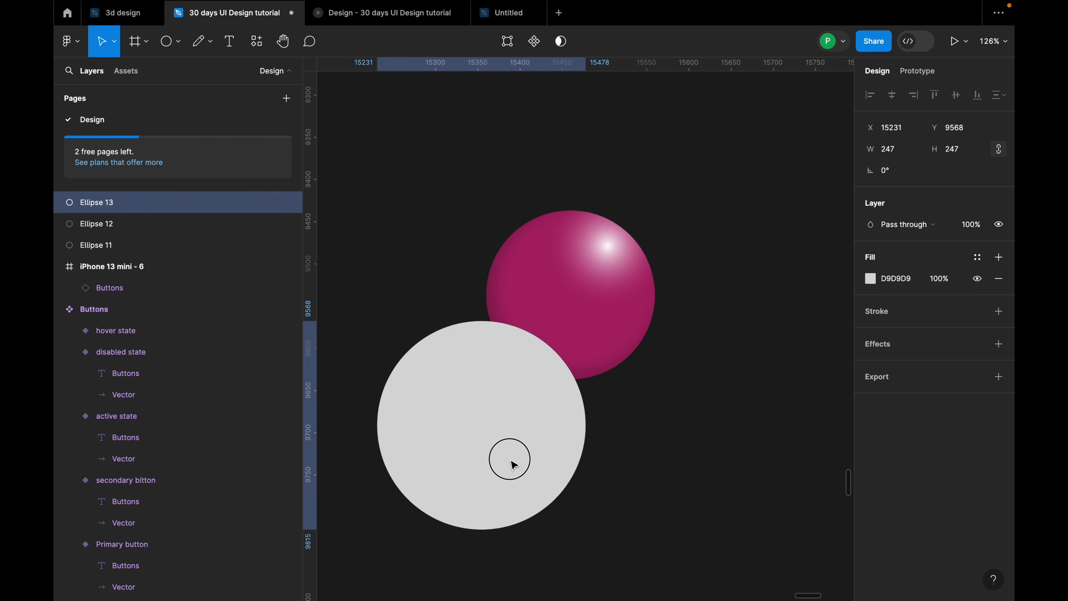
pyautogui.scroll(-3, 507, 453)
pyautogui.moveTo(495, 505); pyautogui.dragTo(504, 397)
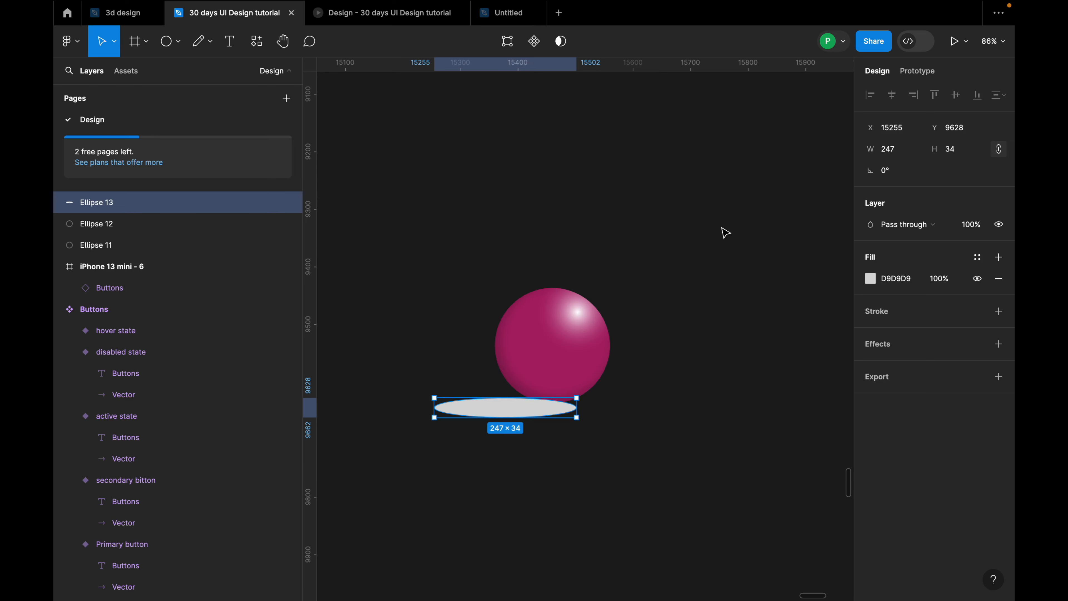
# Step: With proportions locked, set the flat ellipse's width to 222 followed by height 44, and move it to X 15190, Y 9621
pyautogui.click(904, 149)
pyautogui.write('222')
pyautogui.click(965, 153)
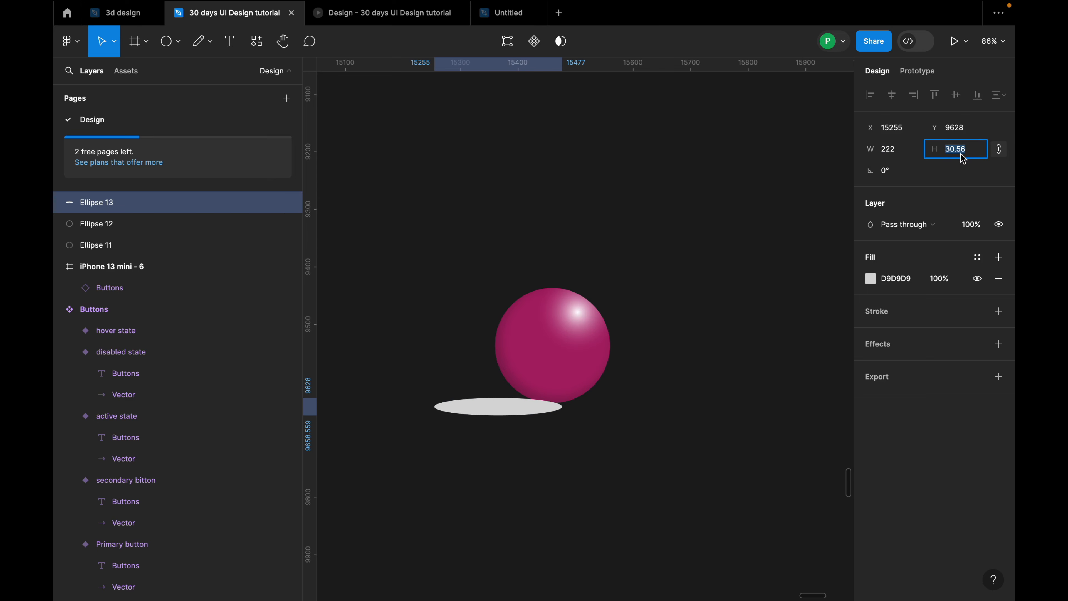
pyautogui.write('44')
pyautogui.press('Return')
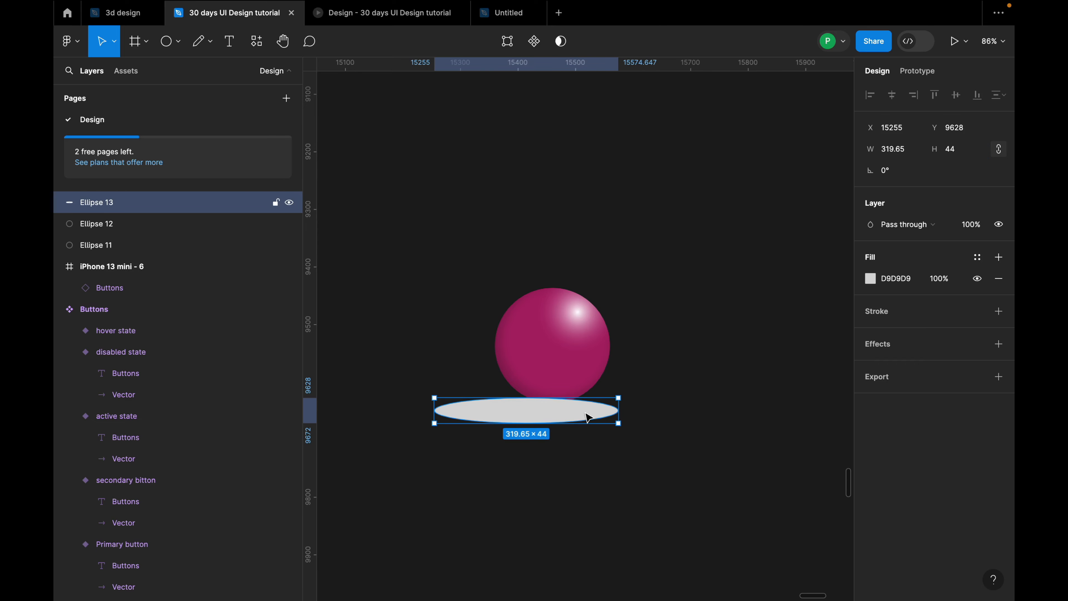
pyautogui.moveTo(589, 417); pyautogui.dragTo(550, 413)
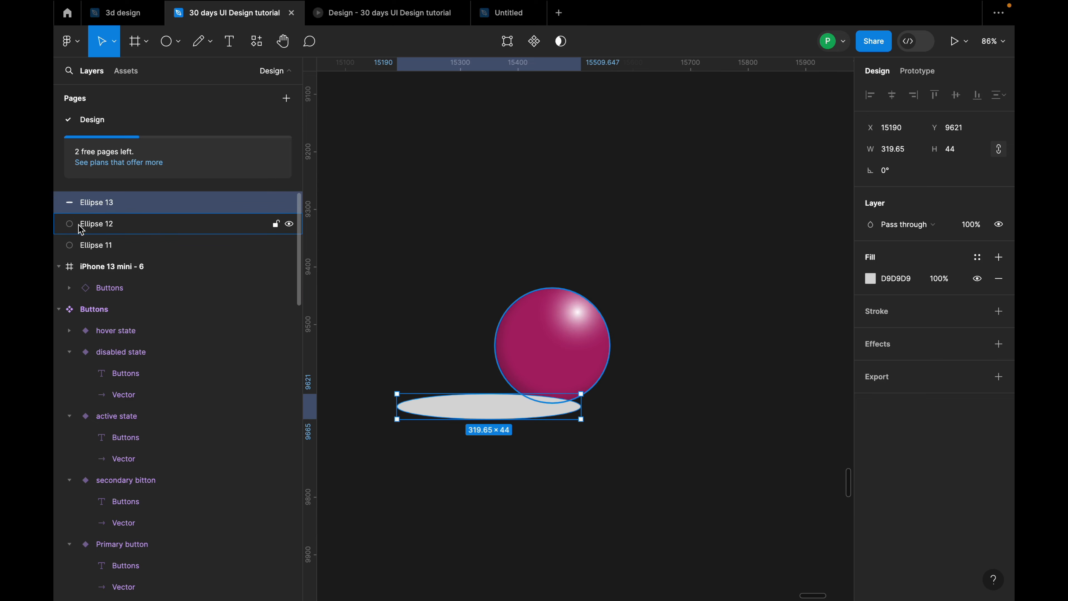
# Step: Group the sphere's two circles and move the group right to X 15474, Y 9437, clear of the flat ellipse
pyautogui.click(97, 224)
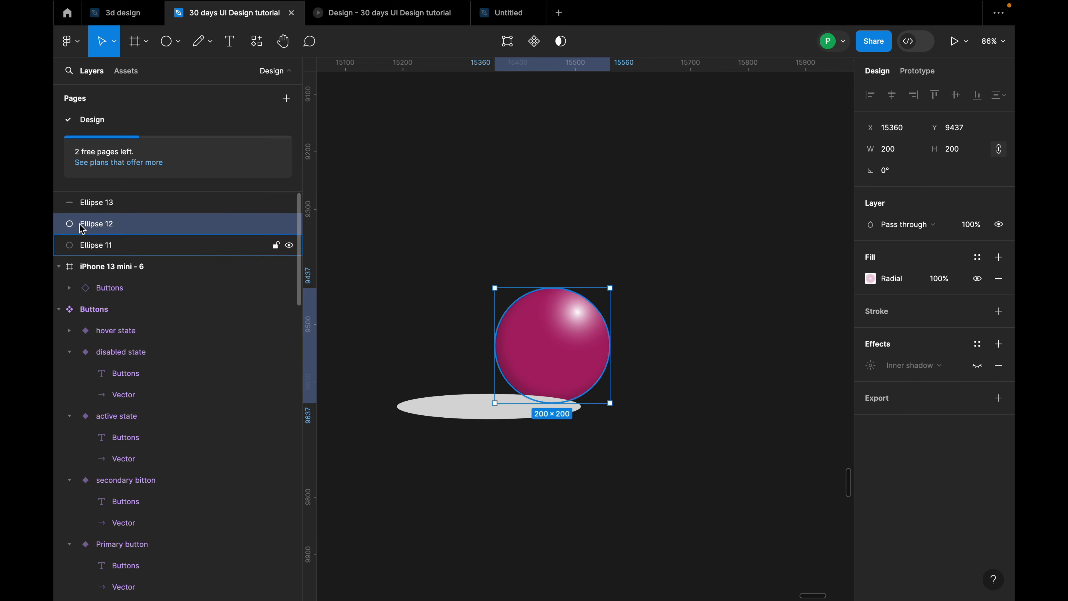
pyautogui.keyDown('shift'); pyautogui.click(108, 248); pyautogui.keyUp('shift')
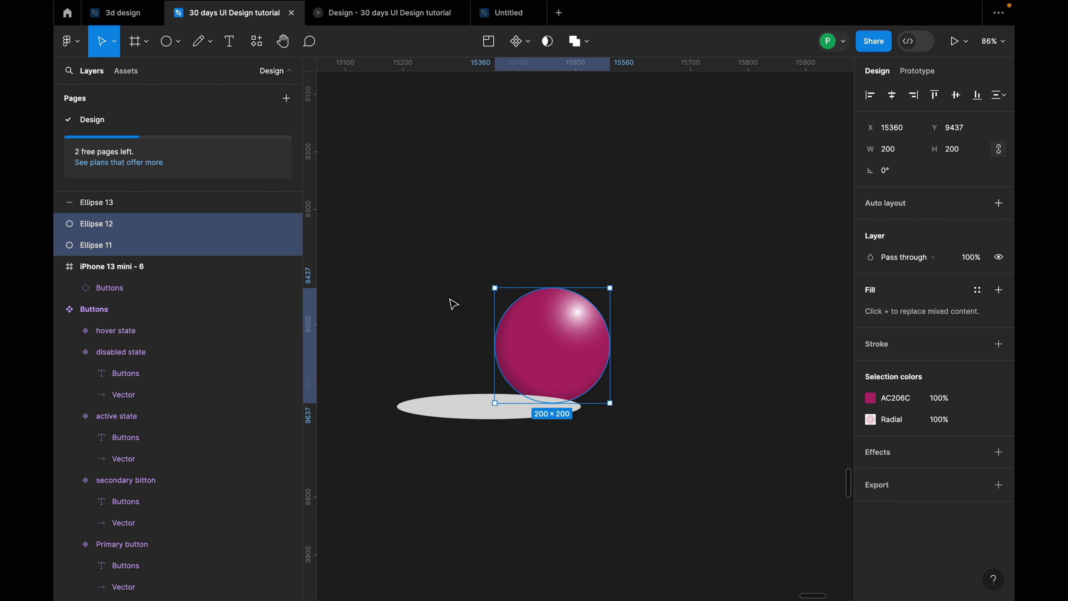
pyautogui.rightClick(562, 332)
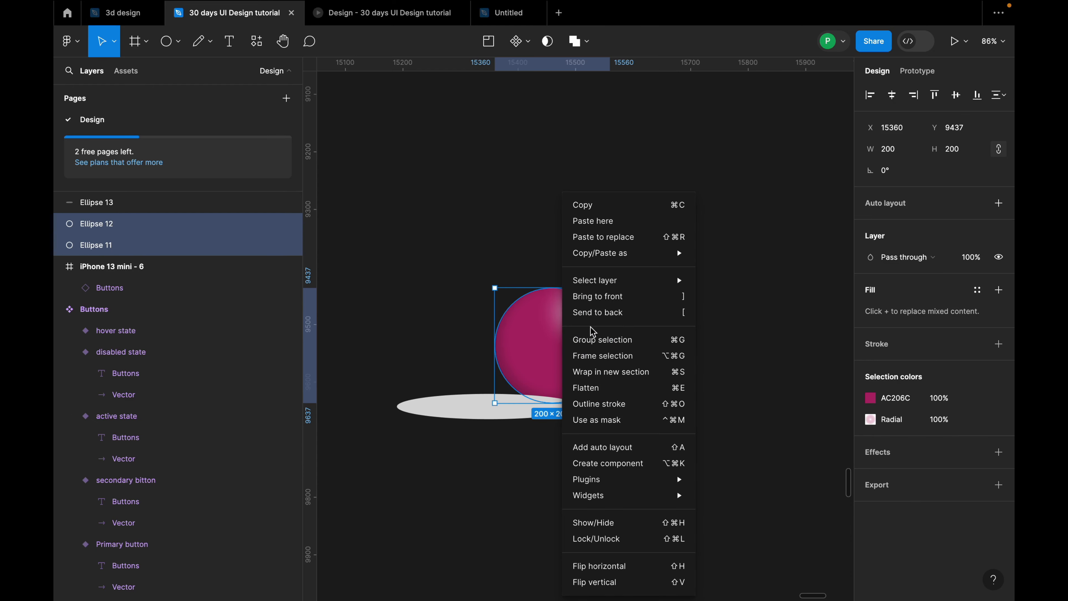
pyautogui.click(607, 340)
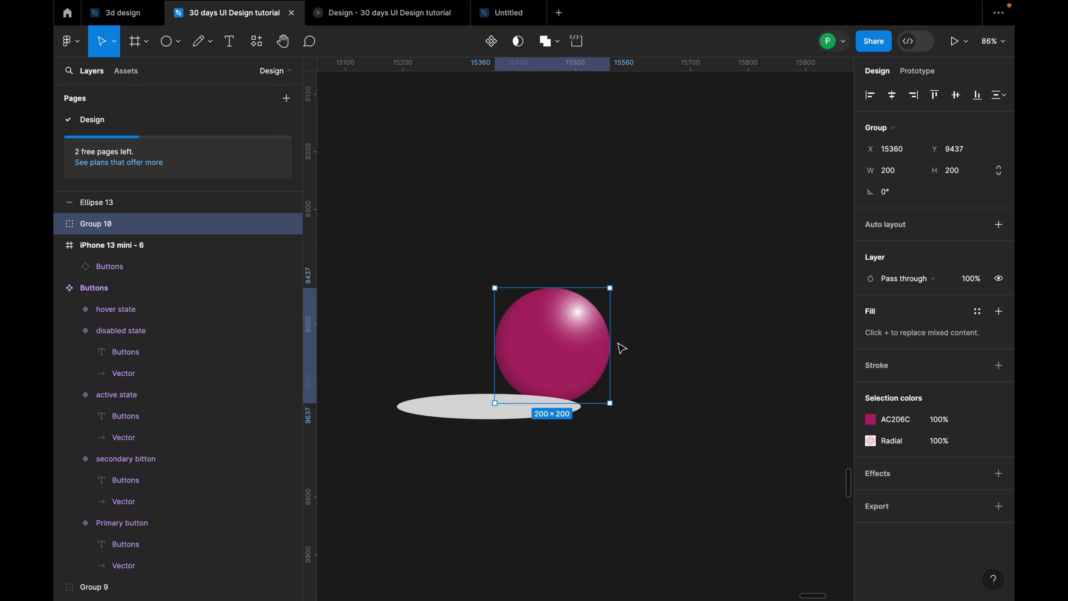
pyautogui.moveTo(572, 362); pyautogui.dragTo(618, 368)
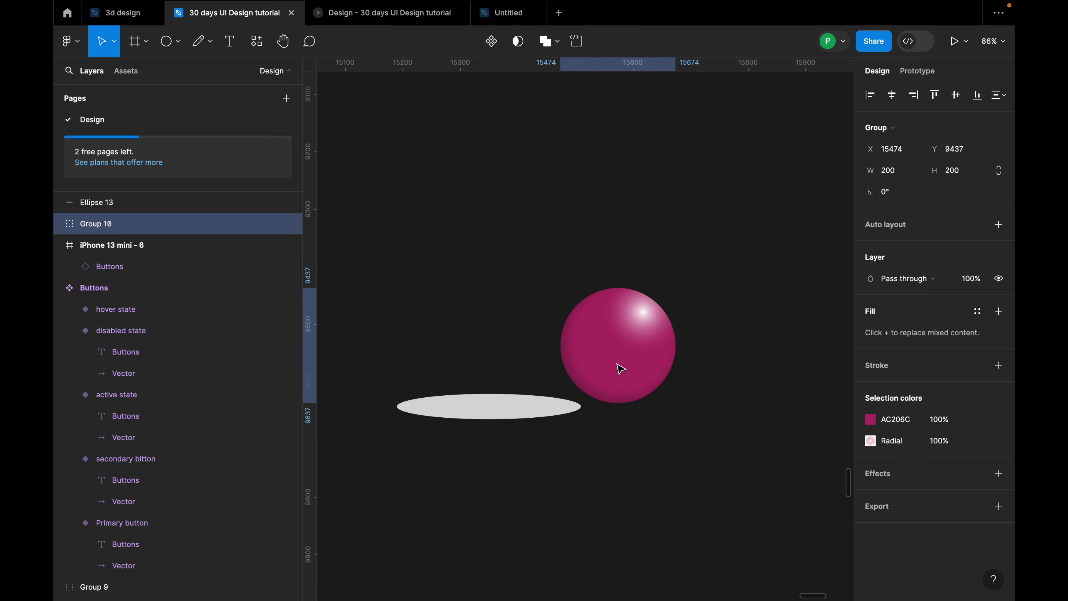
# Step: Move the flat grey ellipse beneath the sphere to X 15316, Y 9626
pyautogui.moveTo(521, 423); pyautogui.dragTo(656, 440)
pyautogui.scroll(10, 579, 406)
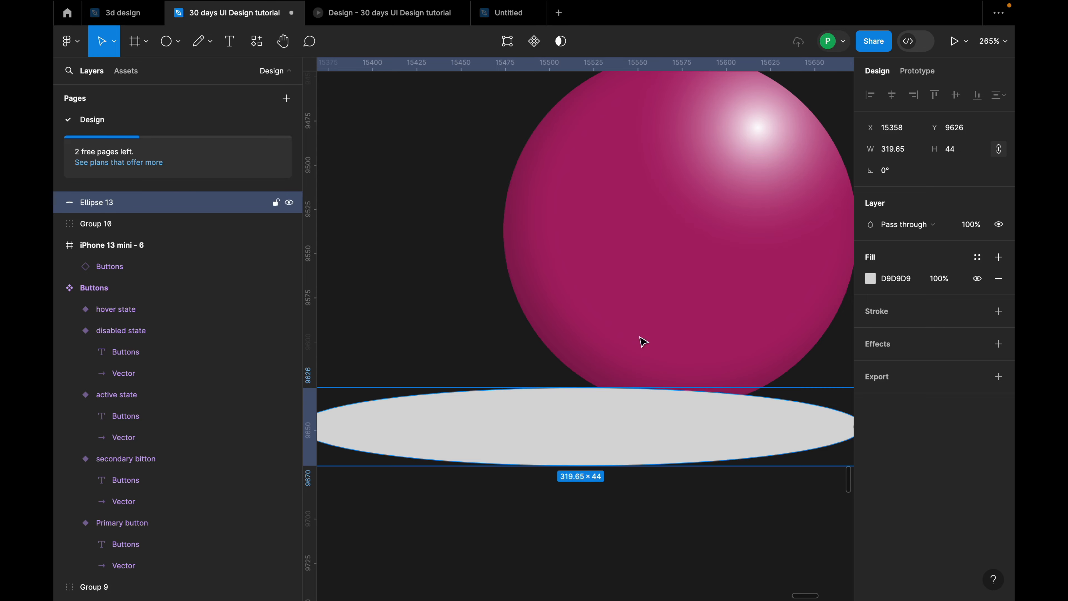
pyautogui.scroll(-2, 652, 290)
pyautogui.click(667, 272)
pyautogui.moveTo(667, 270); pyautogui.dragTo(677, 258)
pyautogui.click(634, 437)
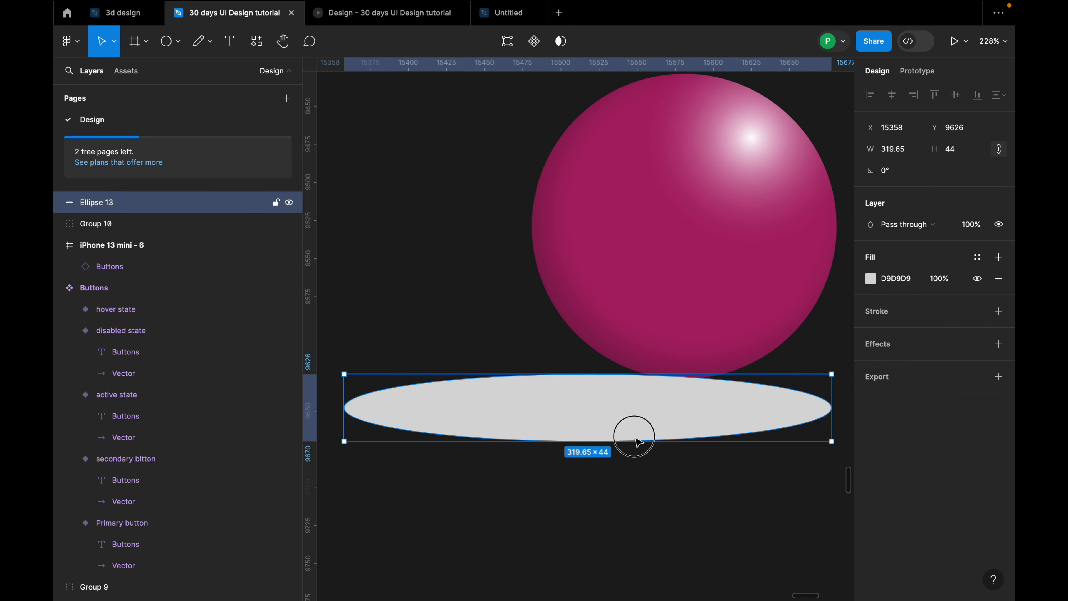
pyautogui.moveTo(672, 403); pyautogui.dragTo(609, 403)
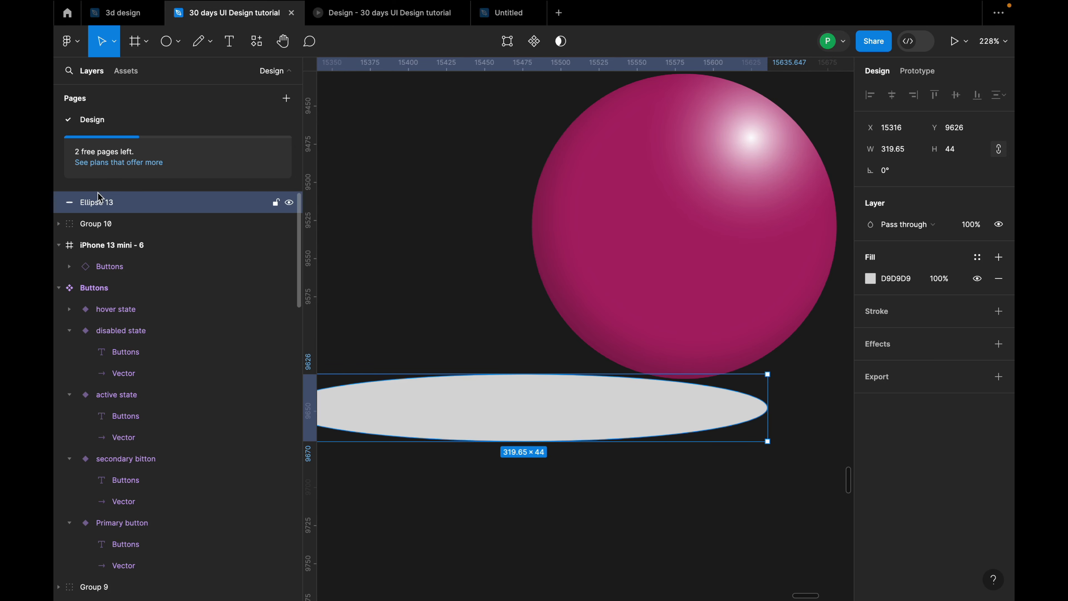
# Step: Place the ellipse behind the sphere group, move it to X 15330, Y 9607, and resize it to 320 × 42
pyautogui.moveTo(104, 206); pyautogui.dragTo(107, 231)
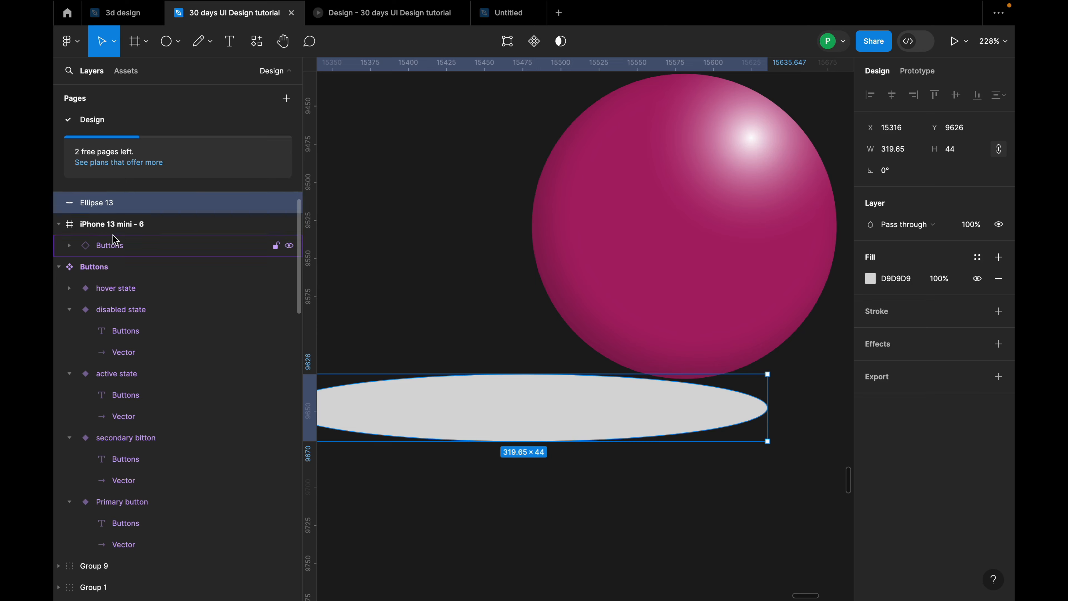
pyautogui.scroll(1, 113, 238)
pyautogui.moveTo(624, 411); pyautogui.dragTo(646, 382)
pyautogui.moveTo(559, 412); pyautogui.dragTo(559, 410)
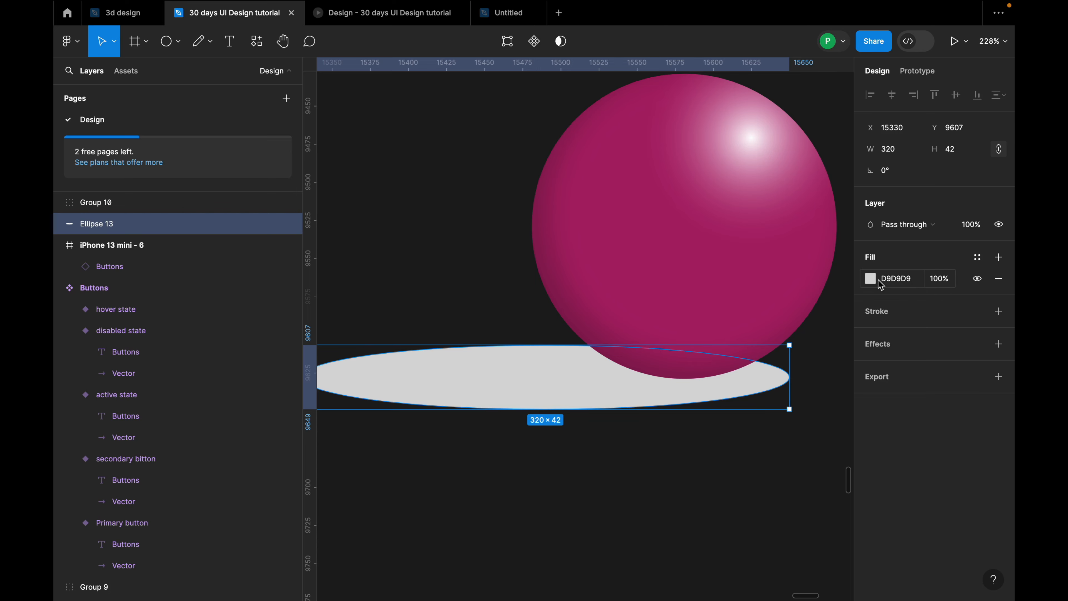
# Step: Change the ellipse's fill to a linear gradient and set its first stop's brightness to 0
pyautogui.click(870, 278)
pyautogui.moveTo(775, 210); pyautogui.dragTo(741, 186)
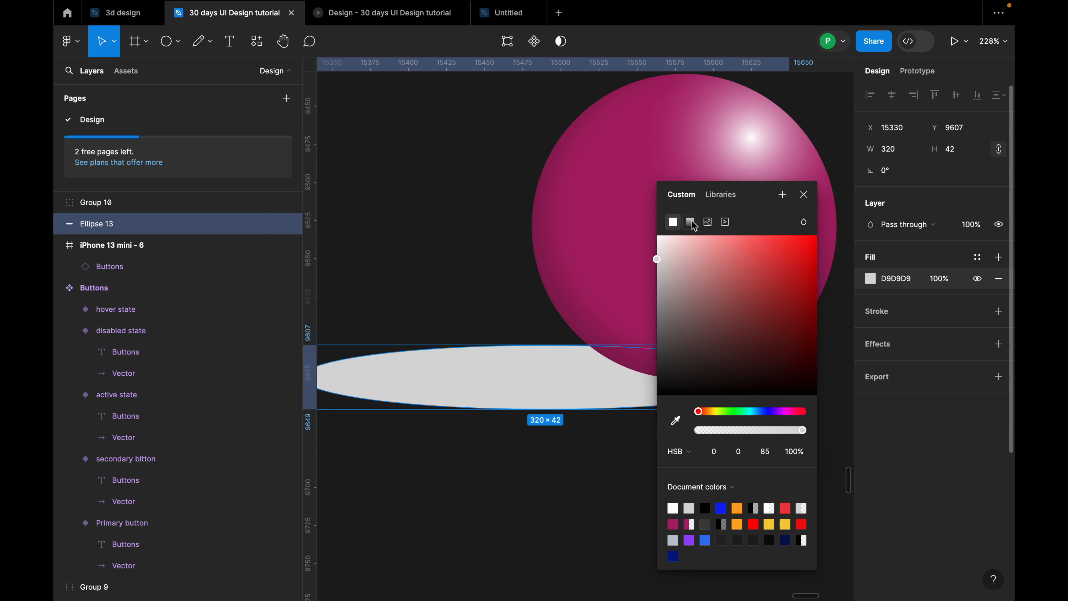
pyautogui.click(692, 223)
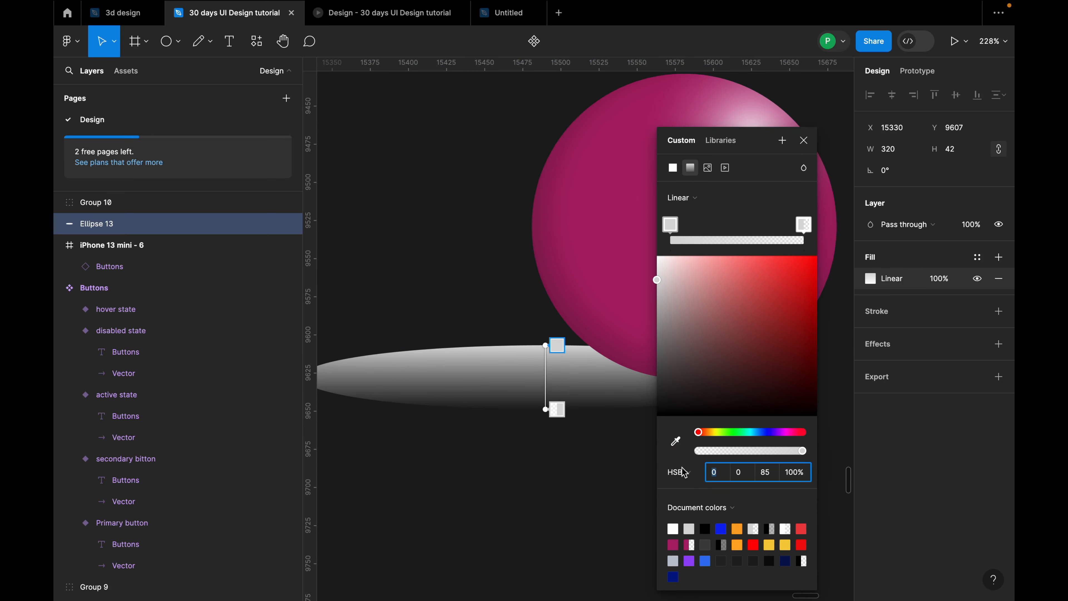
pyautogui.click(767, 472)
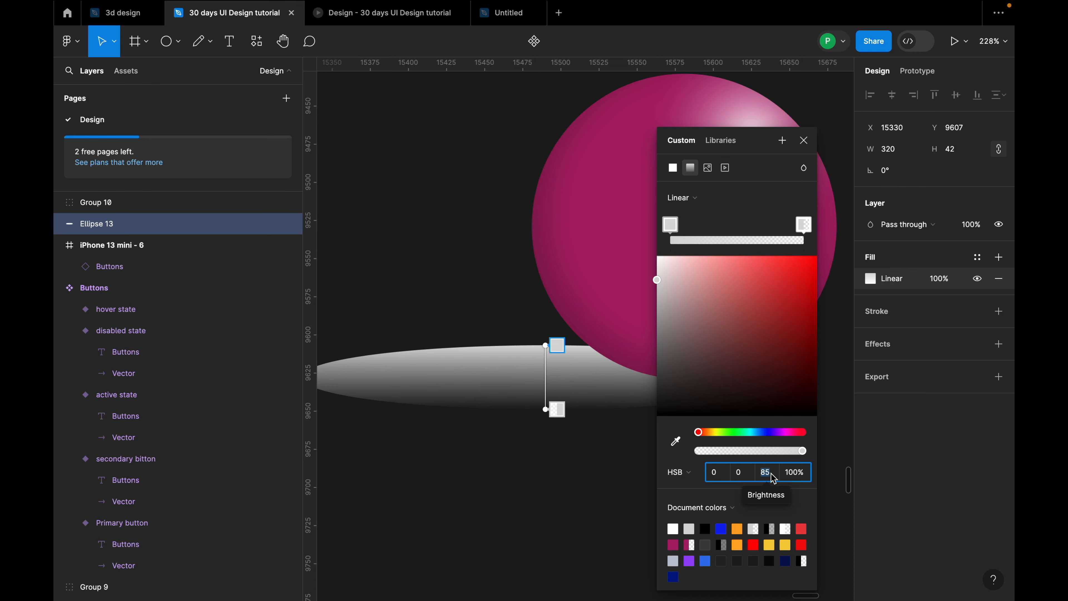
pyautogui.write('0')
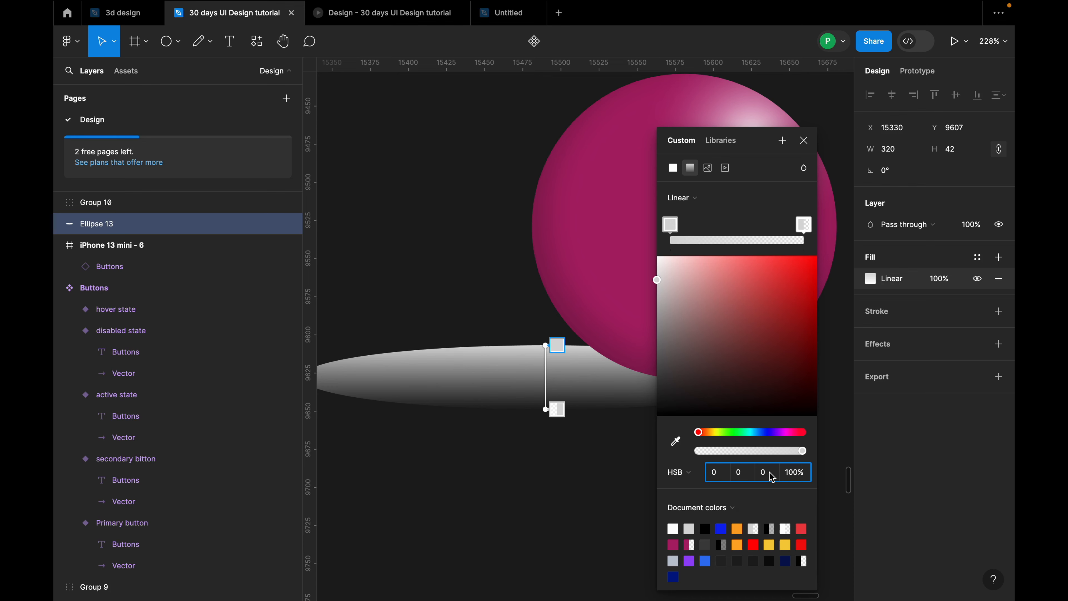
pyautogui.press('Return')
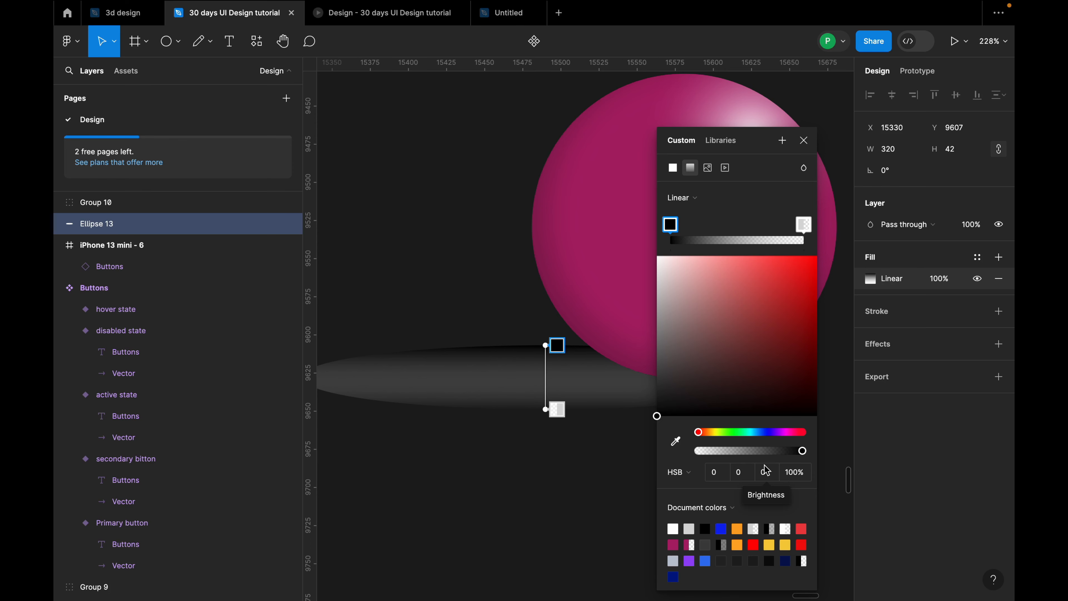
pyautogui.click(804, 225)
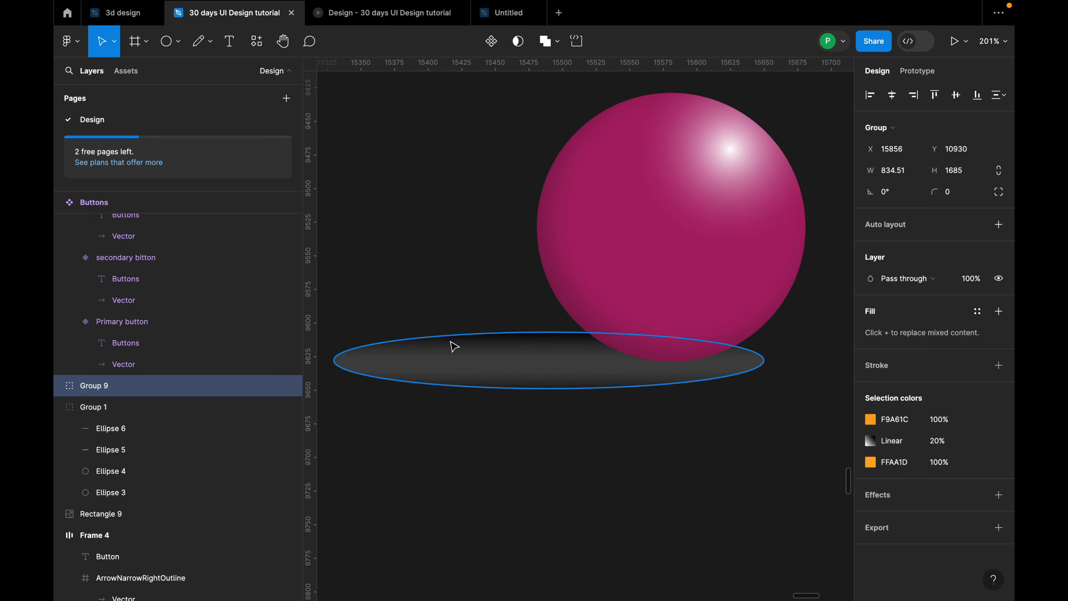
# Step: Nudge the gradient ellipse to X 15332, Y 9608 and set its height to 14 with proportions locked
pyautogui.scroll(2, 455, 346)
pyautogui.hscroll(-1, 467, 351)
pyautogui.scroll(1, 470, 353)
pyautogui.click(537, 362)
pyautogui.moveTo(543, 374); pyautogui.dragTo(546, 375)
pyautogui.click(554, 381)
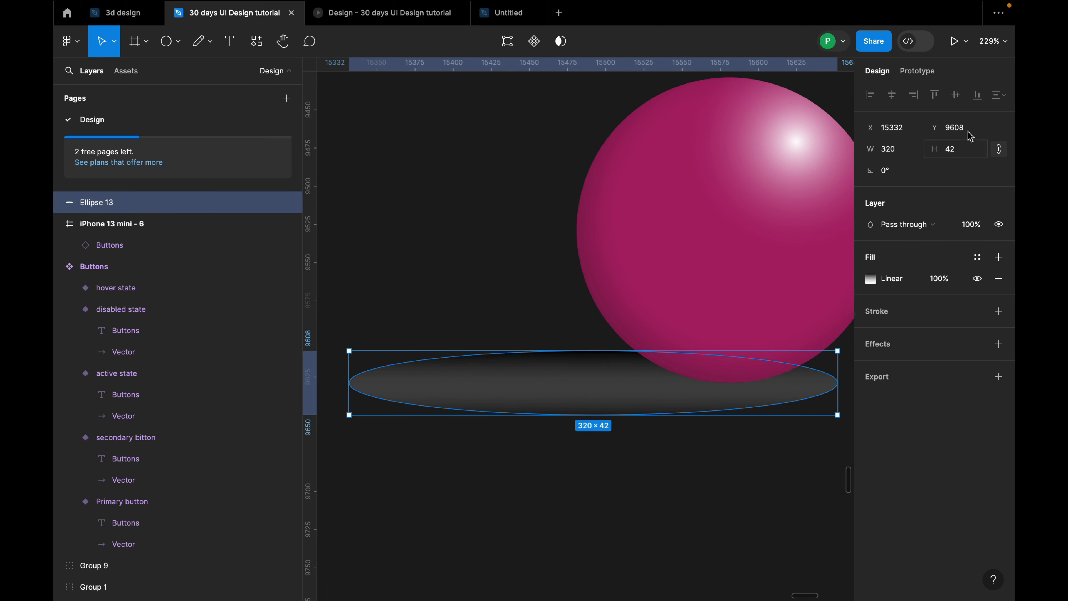
pyautogui.click(960, 160)
pyautogui.write('14')
pyautogui.press('Return')
# Step: Move the reduced ellipse under the sphere's lower left edge to X 15472, Y 9620
pyautogui.moveTo(473, 349); pyautogui.dragTo(707, 381)
pyautogui.click(963, 160)
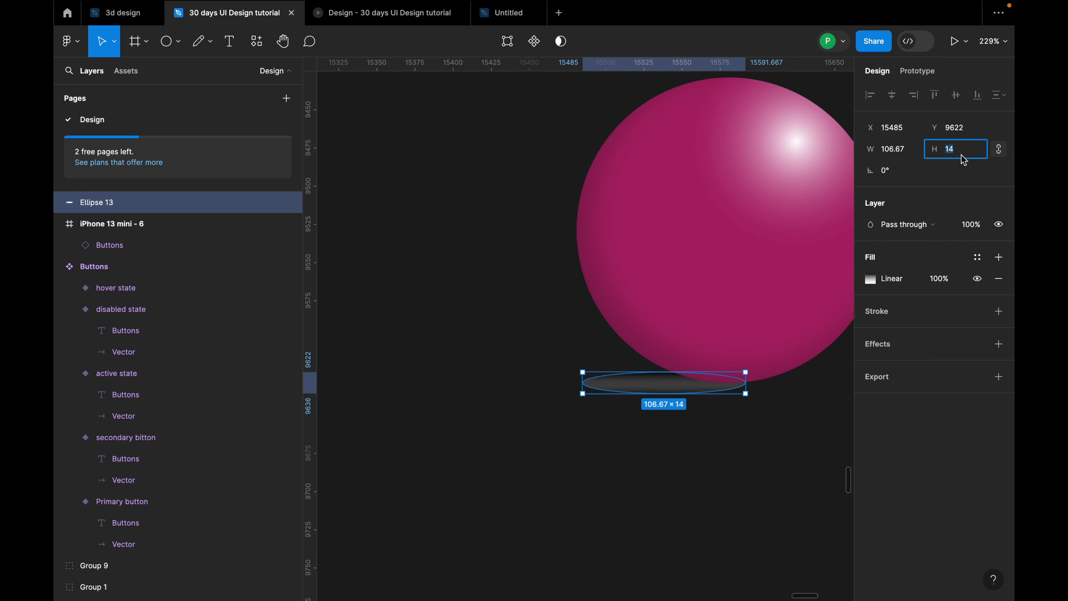
pyautogui.scroll(3, 630, 374)
pyautogui.moveTo(649, 386); pyautogui.dragTo(624, 385)
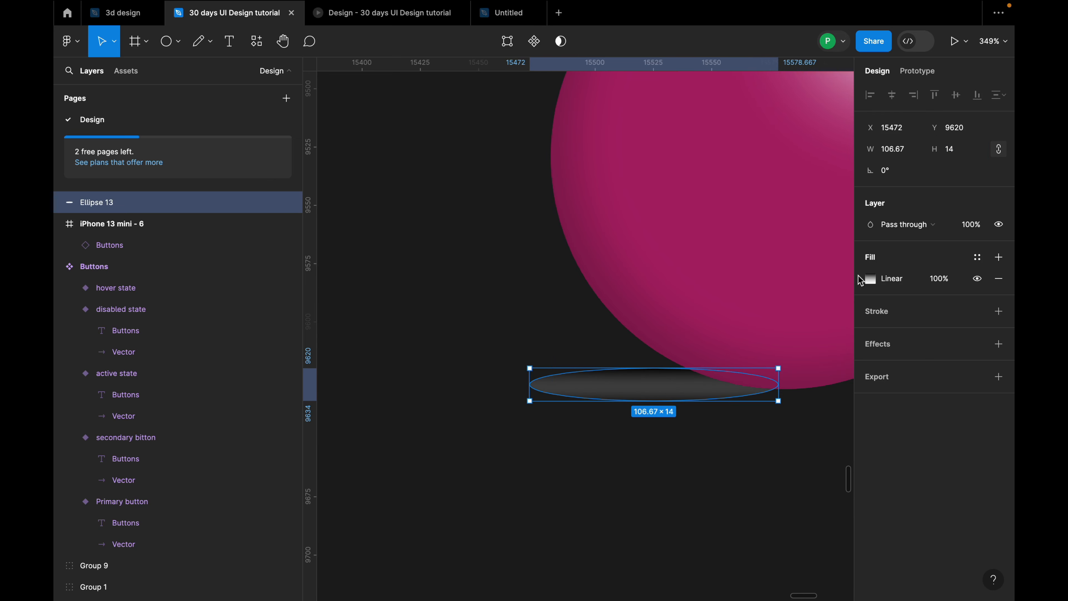
# Step: Check both stops of the ellipse's gradient and set the fill opacity to 30%
pyautogui.click(870, 279)
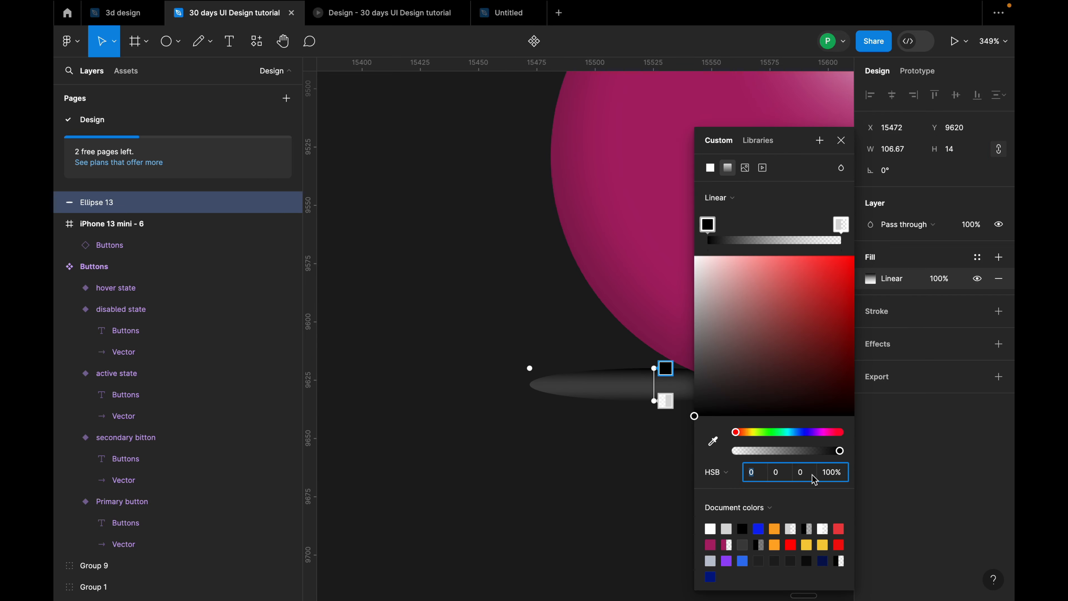
pyautogui.click(842, 227)
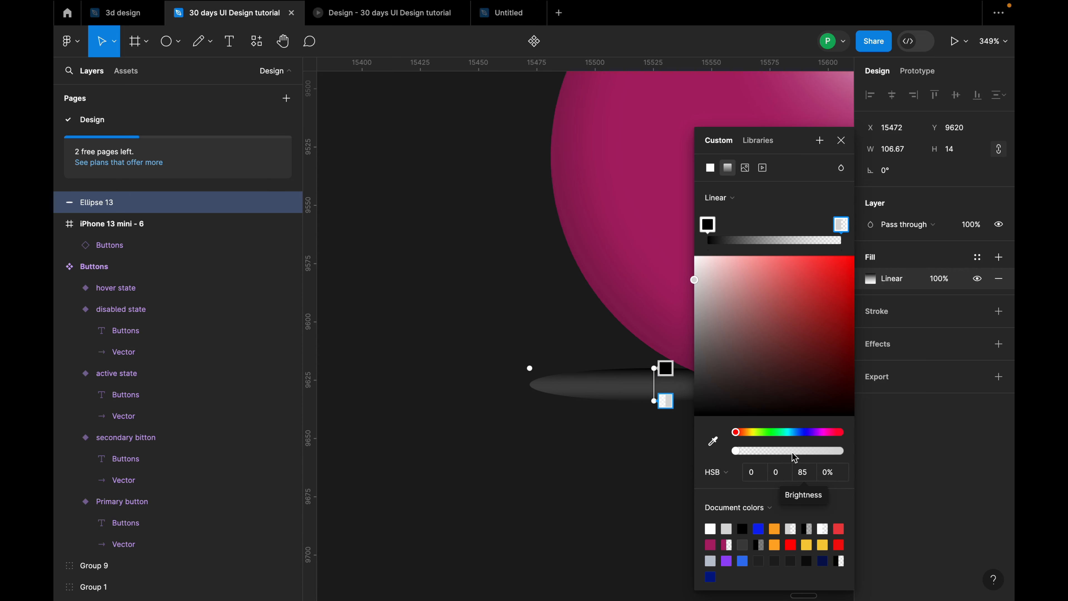
pyautogui.click(937, 279)
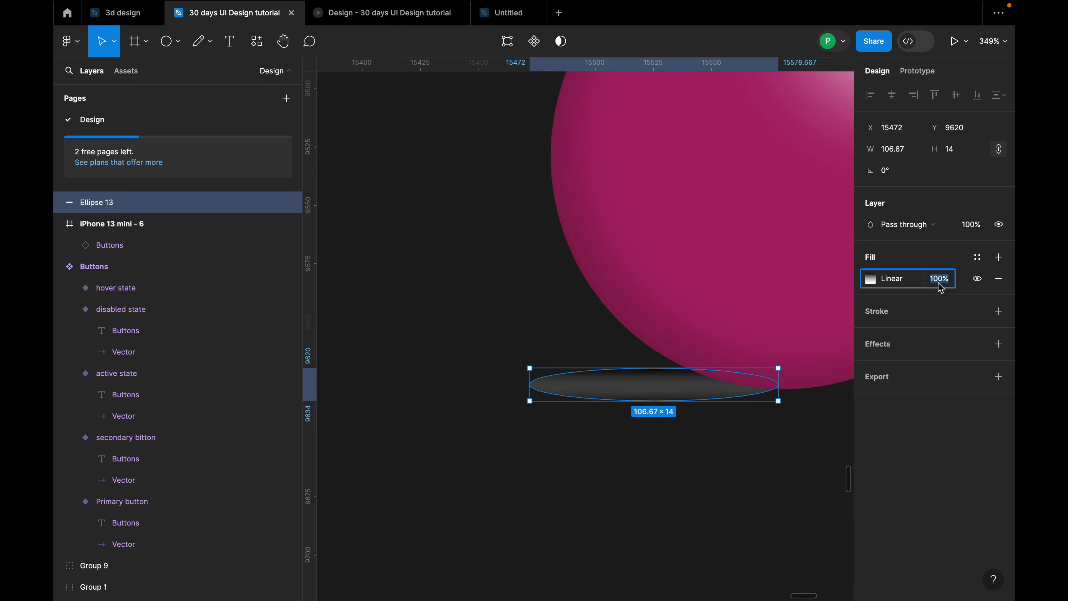
pyautogui.write('30')
pyautogui.press('Return')
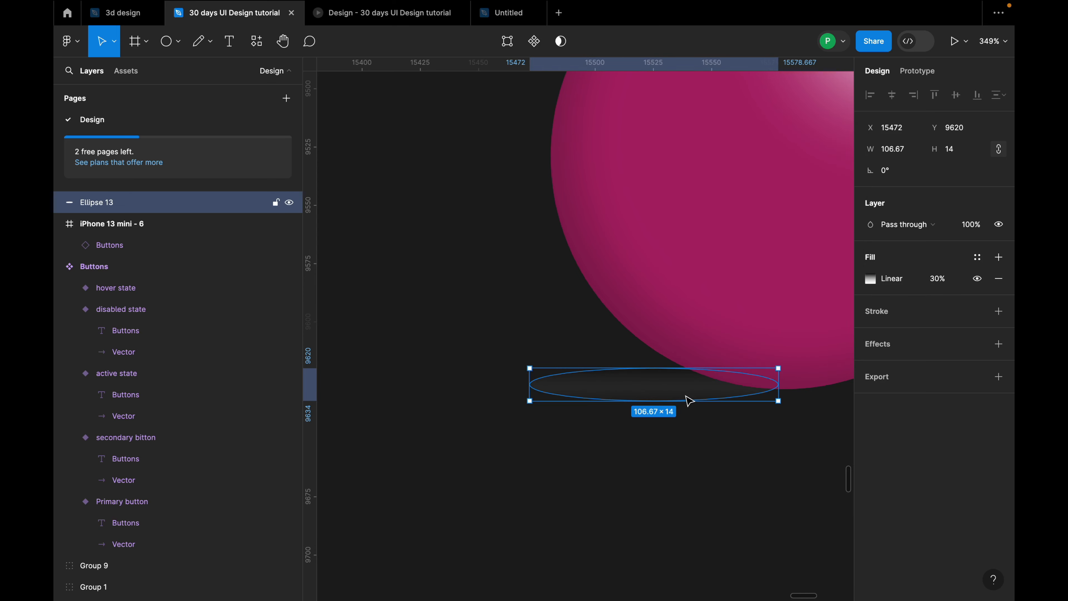
# Step: Move the shadow ellipse to X 15476, Y 9619 and set its fill opacity to 25%
pyautogui.moveTo(687, 398); pyautogui.dragTo(708, 384)
pyautogui.click(939, 277)
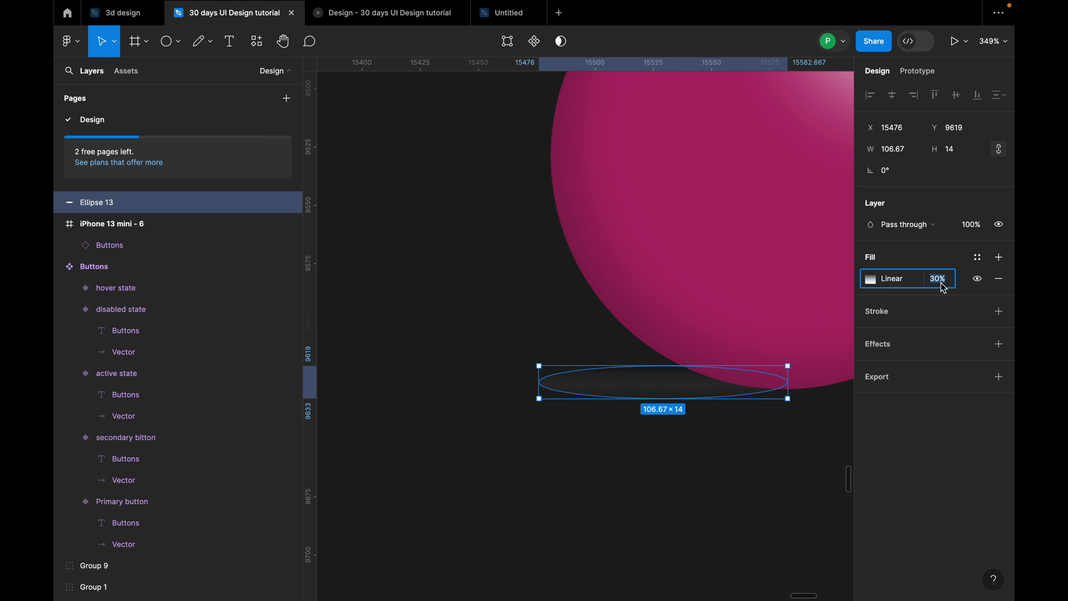
pyautogui.write('25')
pyautogui.press('Return')
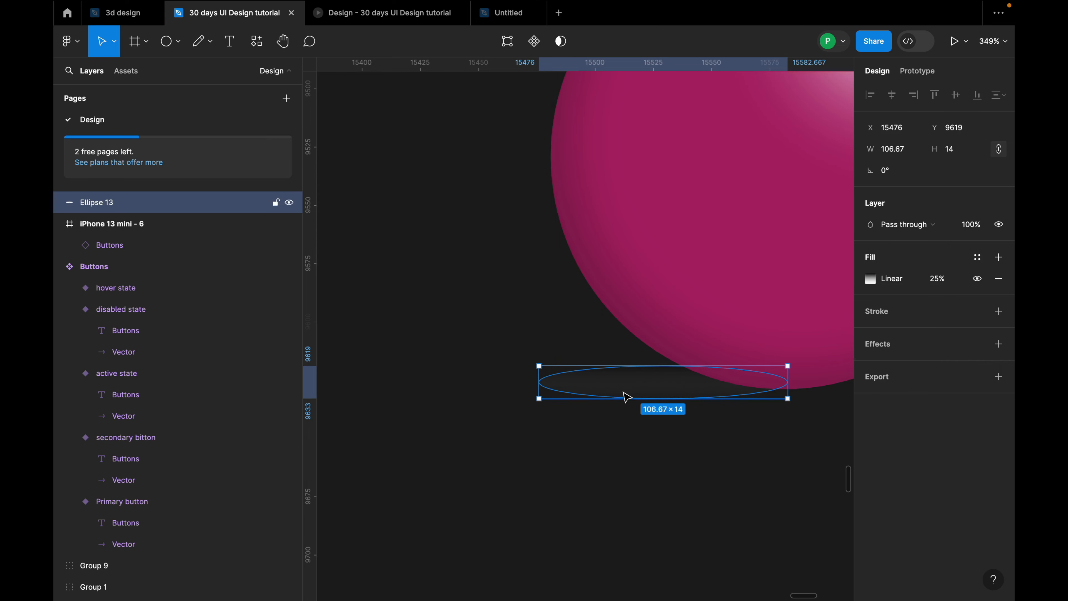
# Step: Stretch the shadow ellipse leftward to a width of 155 and place a duplicate of it further right beneath the sphere
pyautogui.moveTo(540, 380); pyautogui.dragTo(427, 381)
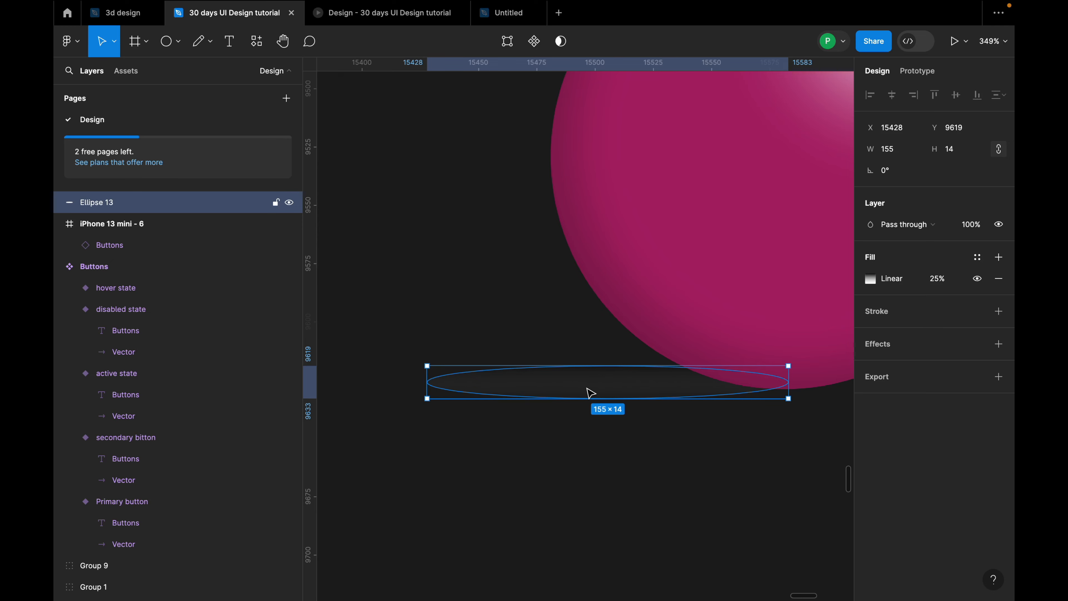
pyautogui.keyDown('alt'); pyautogui.moveTo(591, 393); pyautogui.dragTo(686, 393); pyautogui.keyUp('alt')
pyautogui.click(697, 461)
pyautogui.click(472, 420)
pyautogui.scroll(-5, 480, 431)
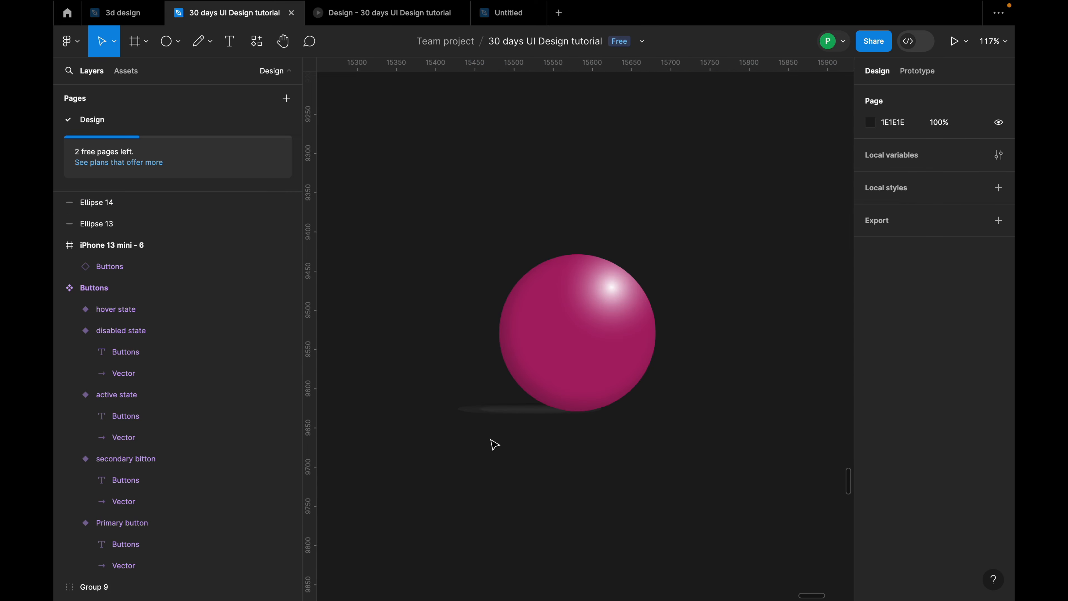
# Step: Move the duplicate shadow ellipse to X 15469, Y 9619 and nudge the original slightly to the right
pyautogui.scroll(5, 496, 445)
pyautogui.moveTo(553, 410); pyautogui.dragTo(579, 411)
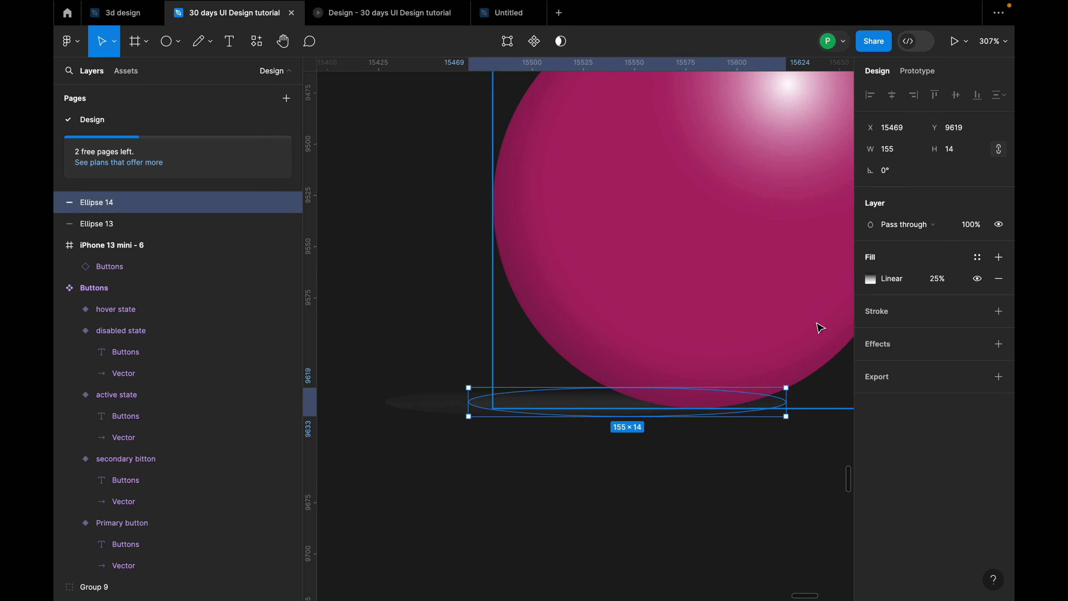
pyautogui.click(448, 408)
pyautogui.moveTo(448, 407); pyautogui.dragTo(453, 411)
pyautogui.click(572, 470)
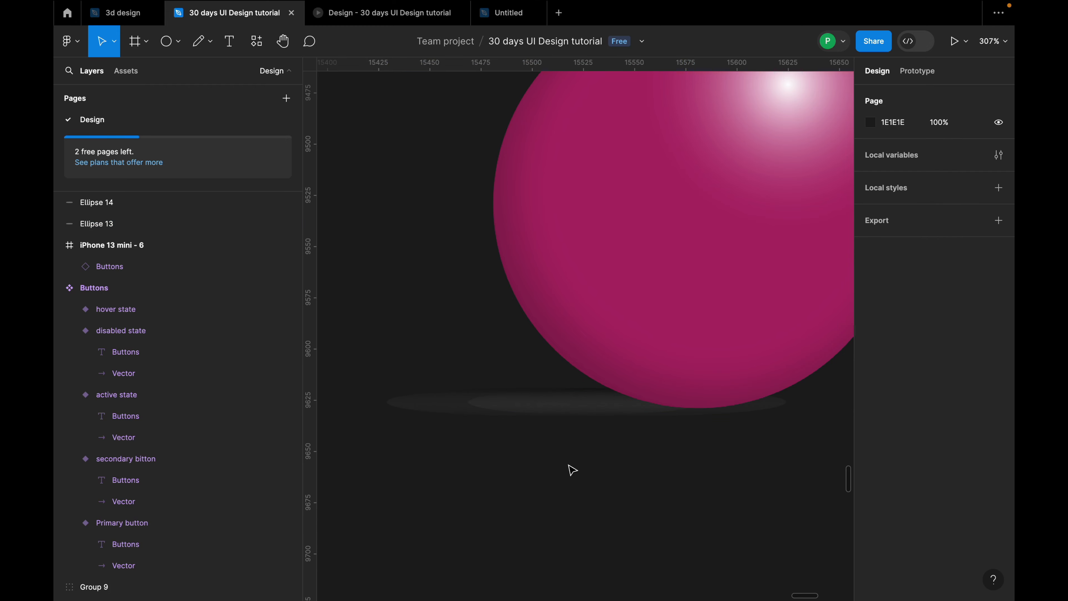
# Step: Lower the duplicate shadow ellipse to Y 9622 and adjust the original's position to line up with it
pyautogui.scroll(-3, 541, 451)
pyautogui.click(541, 422)
pyautogui.moveTo(563, 430); pyautogui.dragTo(556, 426)
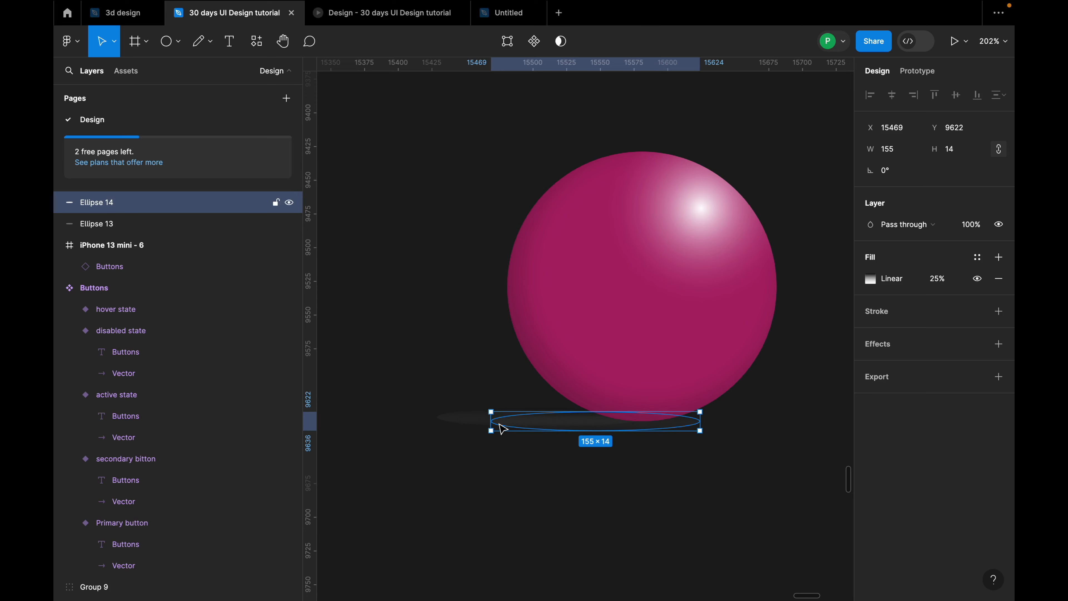
pyautogui.moveTo(484, 424); pyautogui.dragTo(476, 425)
pyautogui.click(477, 385)
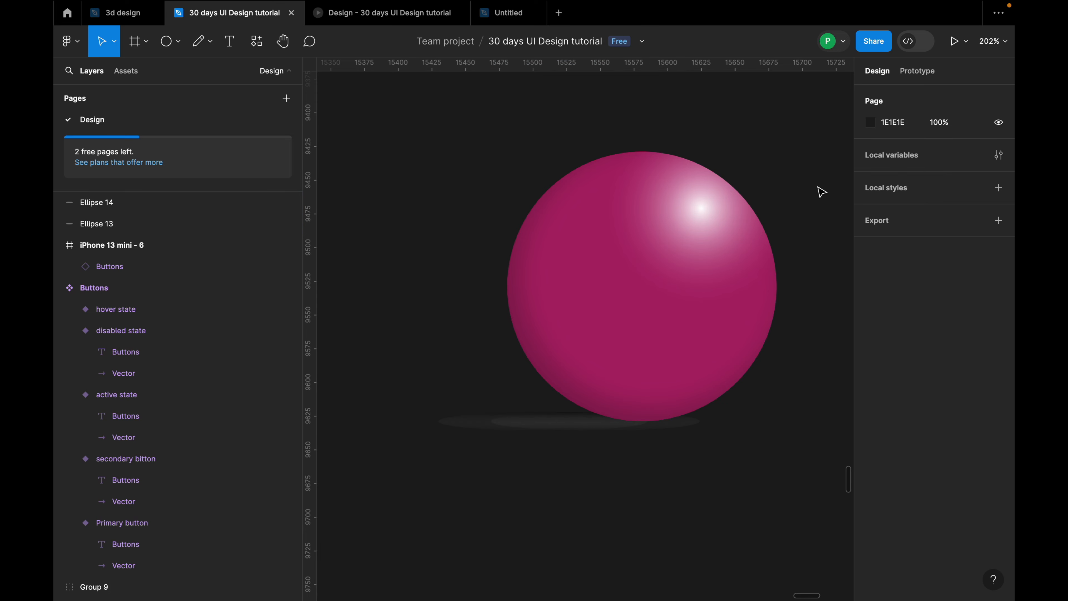
# Step: Change the page background to the light grey D4D4D4
pyautogui.click(902, 124)
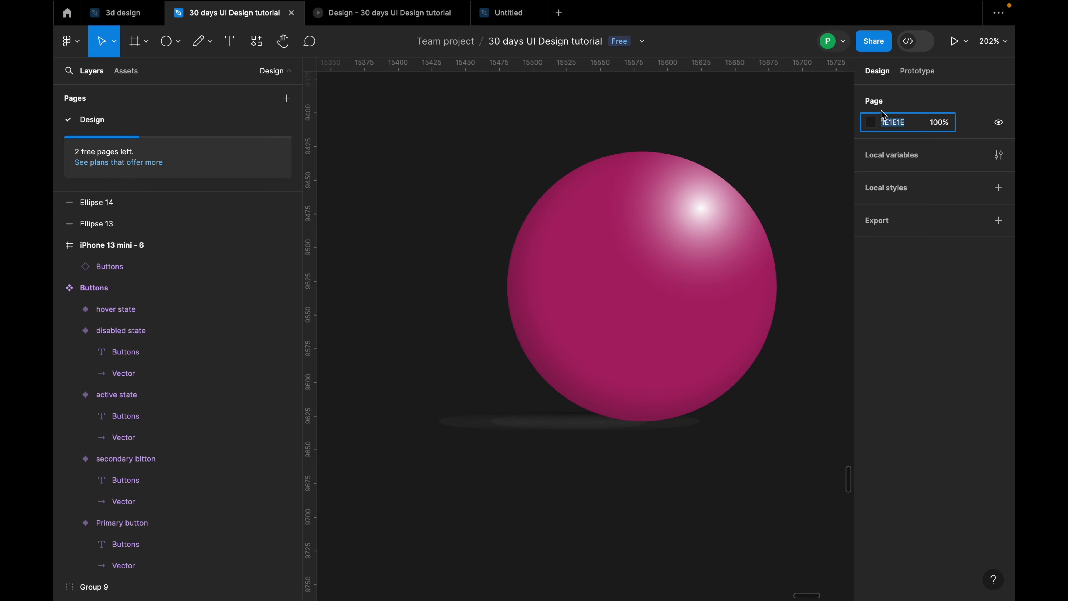
pyautogui.click(872, 125)
pyautogui.moveTo(713, 210); pyautogui.dragTo(693, 183)
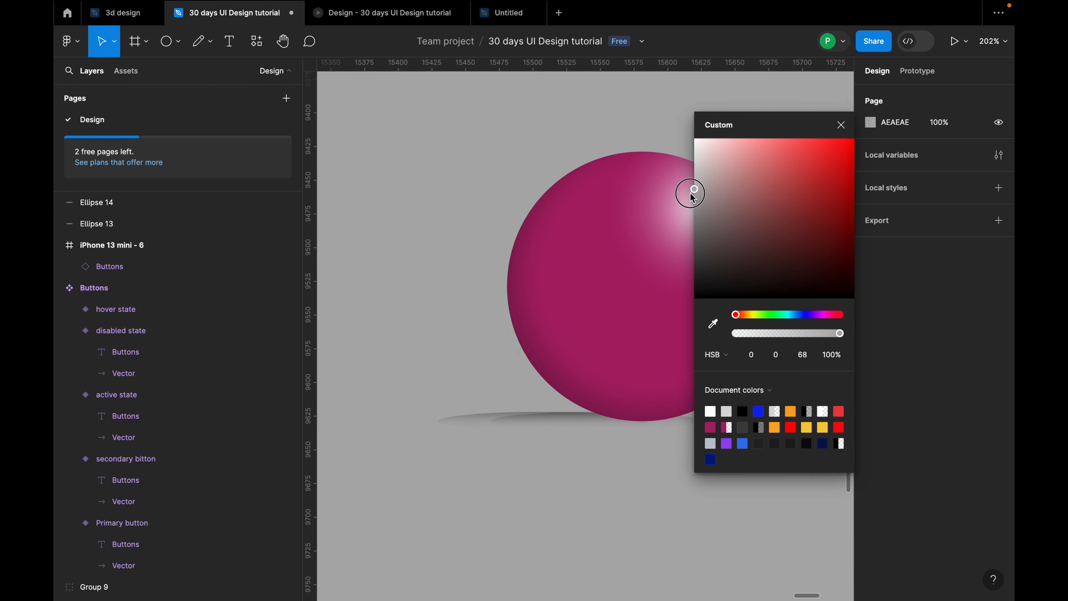
pyautogui.moveTo(691, 199); pyautogui.dragTo(691, 186)
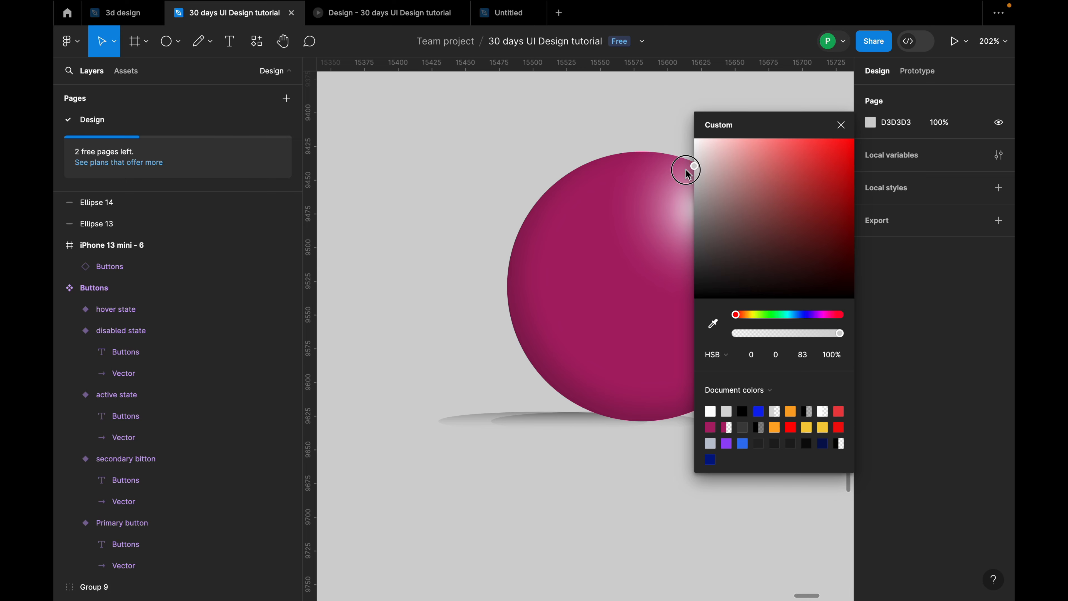
pyautogui.click(838, 124)
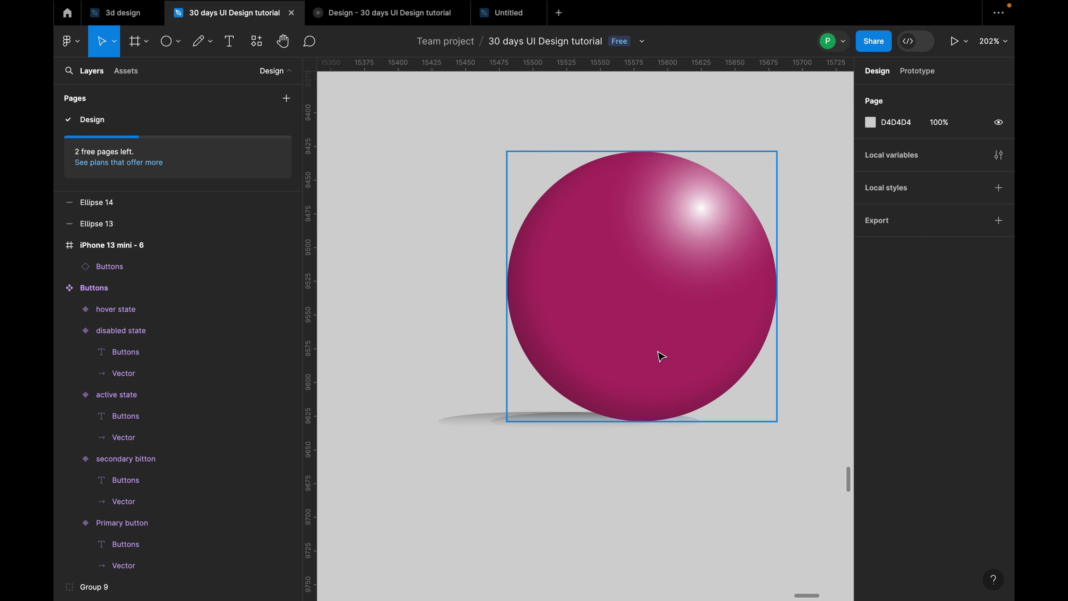
# Step: Move the two shadow ellipses so they coincide at X 15460, Y 9627 beneath the sphere
pyautogui.scroll(3, 553, 424)
pyautogui.click(553, 437)
pyautogui.moveTo(553, 434); pyautogui.dragTo(585, 450)
pyautogui.moveTo(418, 431); pyautogui.dragTo(479, 438)
pyautogui.click(554, 487)
# Step: Move both shadow ellipses together to X 15442, Y 9625, and offset the upper one to X 15457, Y 9622
pyautogui.click(573, 450)
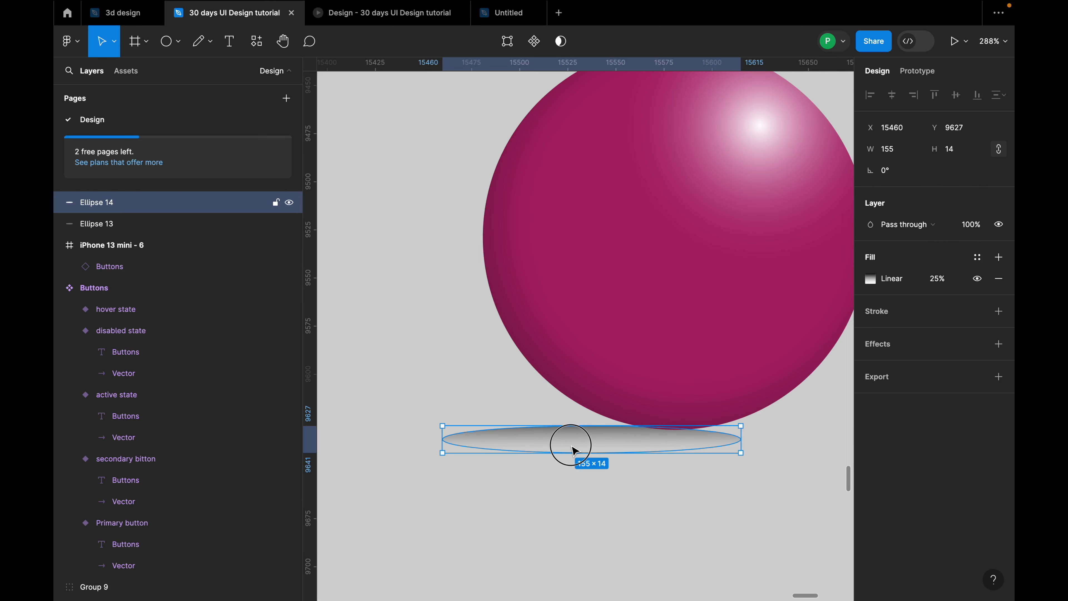
pyautogui.keyDown('shift'); pyautogui.click(269, 223); pyautogui.keyUp('shift')
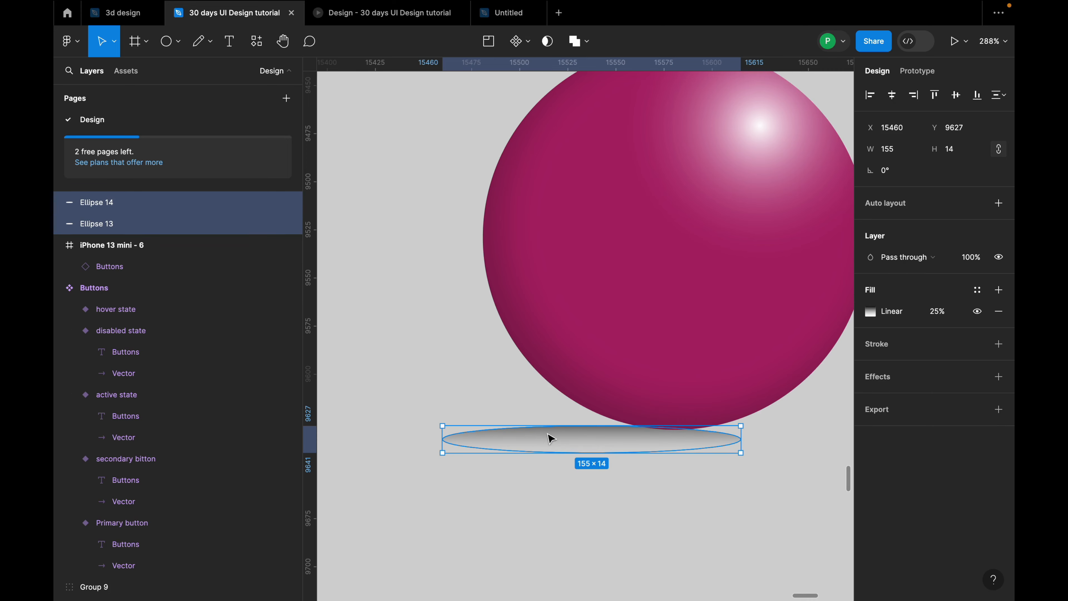
pyautogui.moveTo(550, 438); pyautogui.dragTo(520, 436)
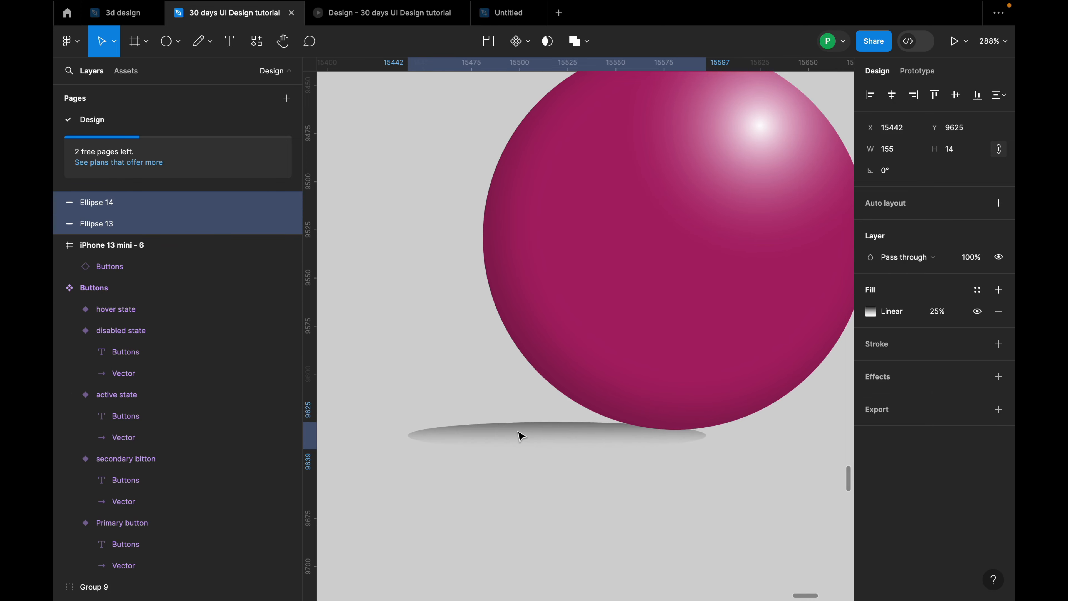
pyautogui.click(603, 493)
pyautogui.moveTo(596, 447); pyautogui.dragTo(627, 440)
pyautogui.click(640, 478)
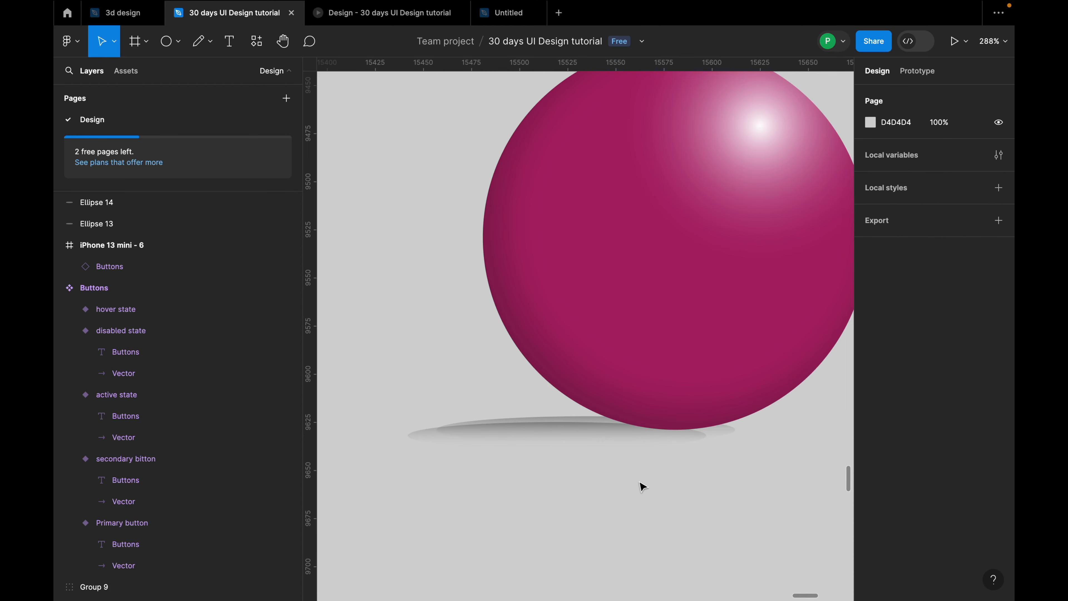
# Step: Change the upper shadow ellipse's fill from a linear to a radial gradient
pyautogui.click(655, 434)
pyautogui.click(870, 278)
pyautogui.click(709, 224)
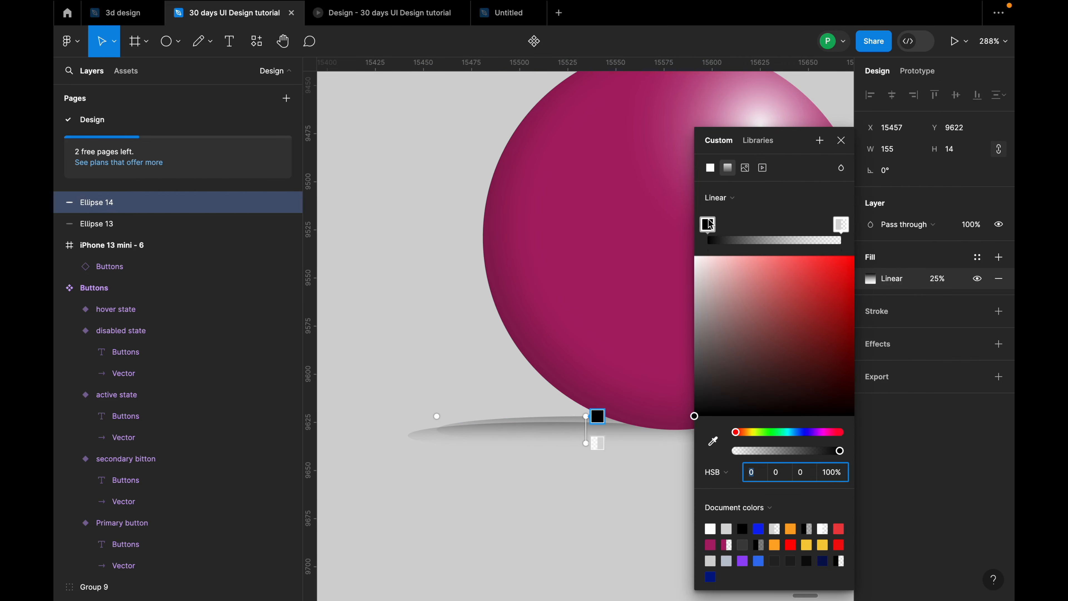
pyautogui.click(743, 204)
pyautogui.click(745, 211)
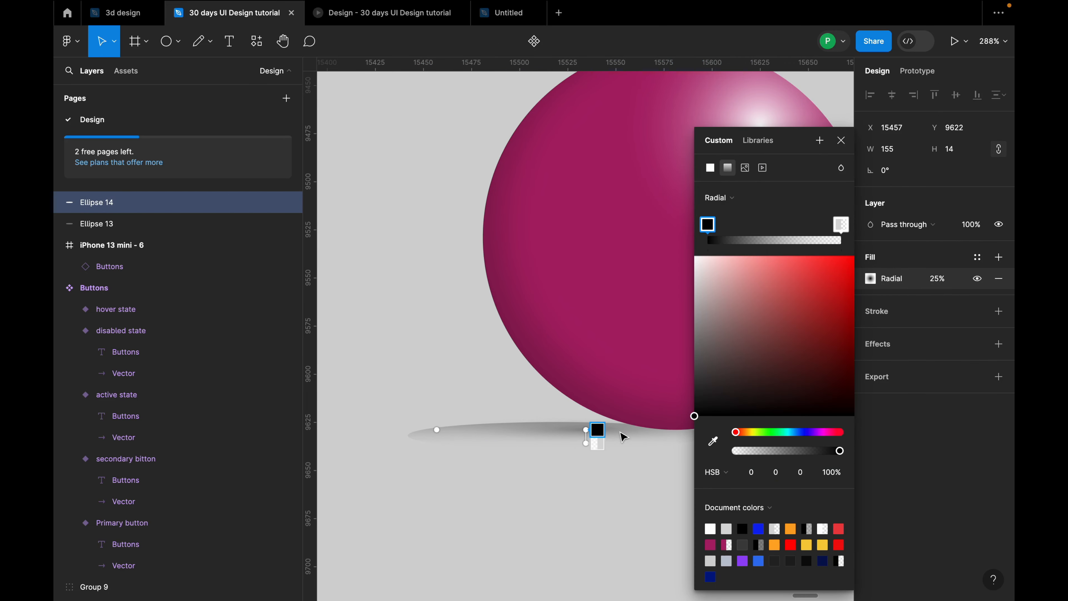
# Step: Try to reshape the upper shadow ellipse's radial gradient on the canvas, and close its fill settings
pyautogui.moveTo(579, 437)
pyautogui.mouseDown()
pyautogui.moveTo(555, 422)
pyautogui.moveTo(582, 425)
pyautogui.moveTo(589, 438)
pyautogui.mouseUp()
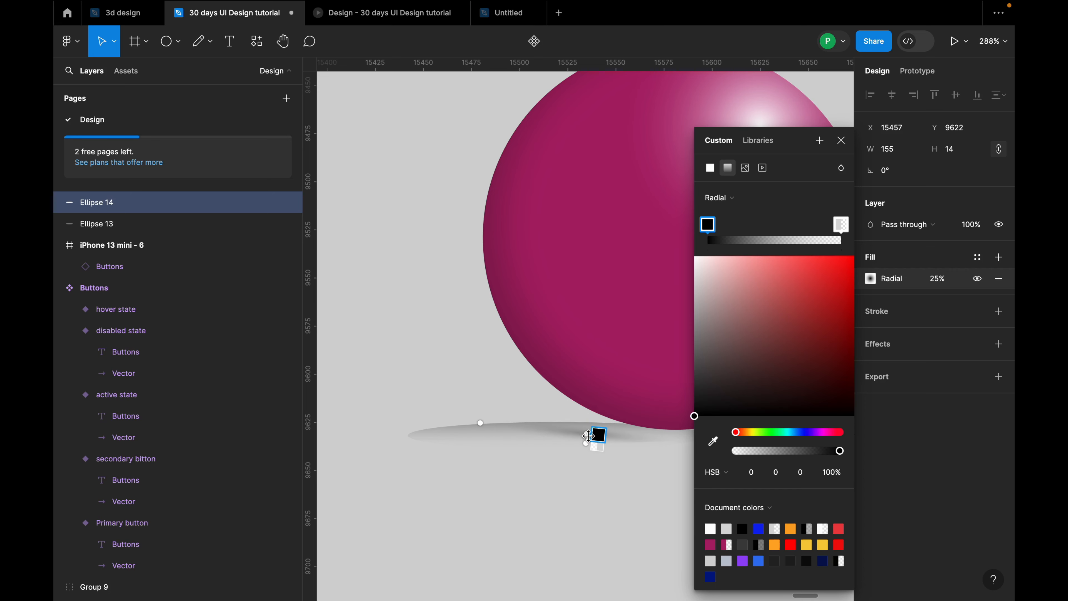
pyautogui.moveTo(793, 148); pyautogui.dragTo(859, 135)
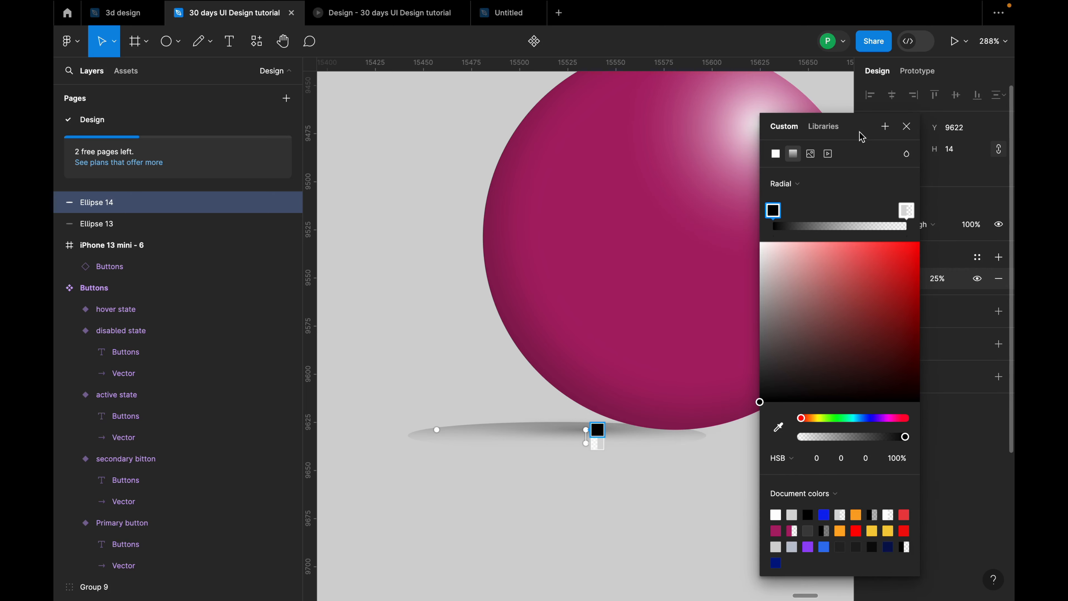
pyautogui.keyDown('ctrl'); pyautogui.scroll(2, 638, 425); pyautogui.keyUp('ctrl')
pyautogui.moveTo(580, 445); pyautogui.dragTo(579, 454)
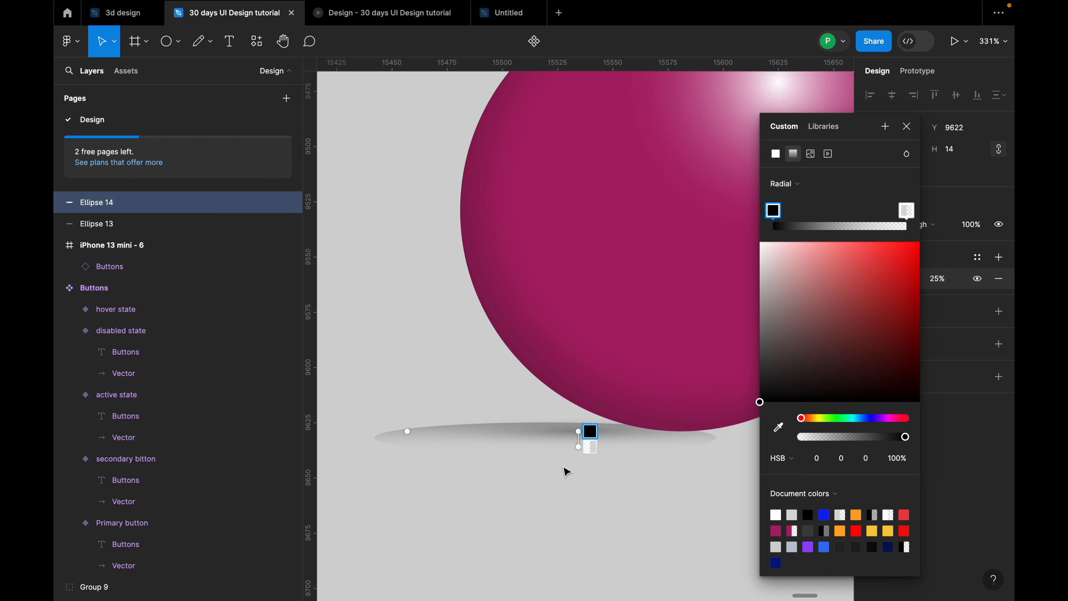
pyautogui.click(397, 438)
pyautogui.click(906, 126)
# Step: Move the lower shadow ellipse to X 15451, Y 9643 and change its fill to a radial gradient
pyautogui.click(400, 440)
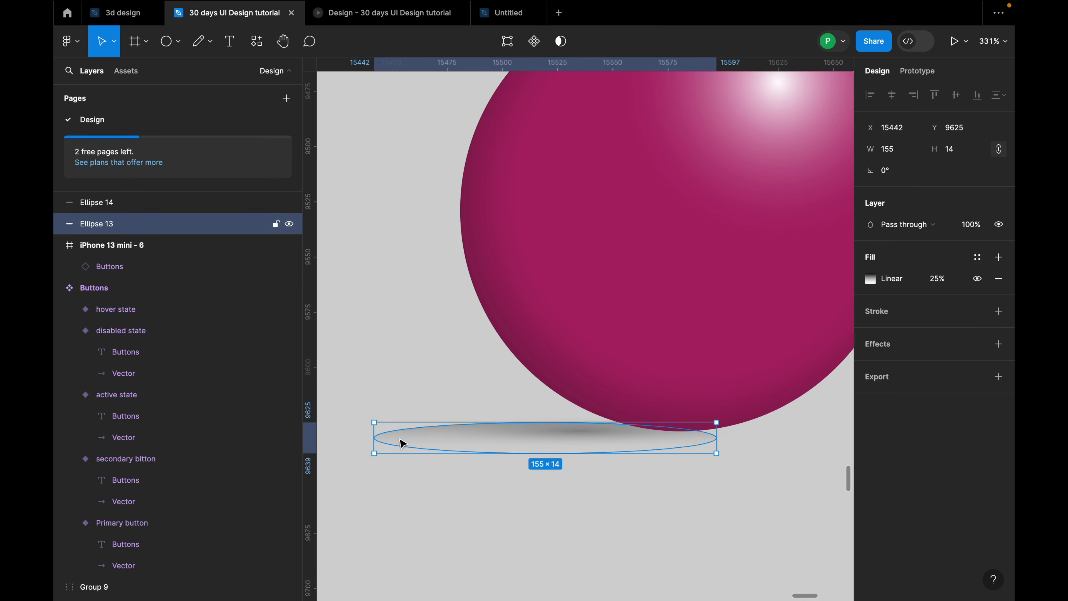
pyautogui.moveTo(400, 442); pyautogui.dragTo(419, 482)
pyautogui.click(520, 481)
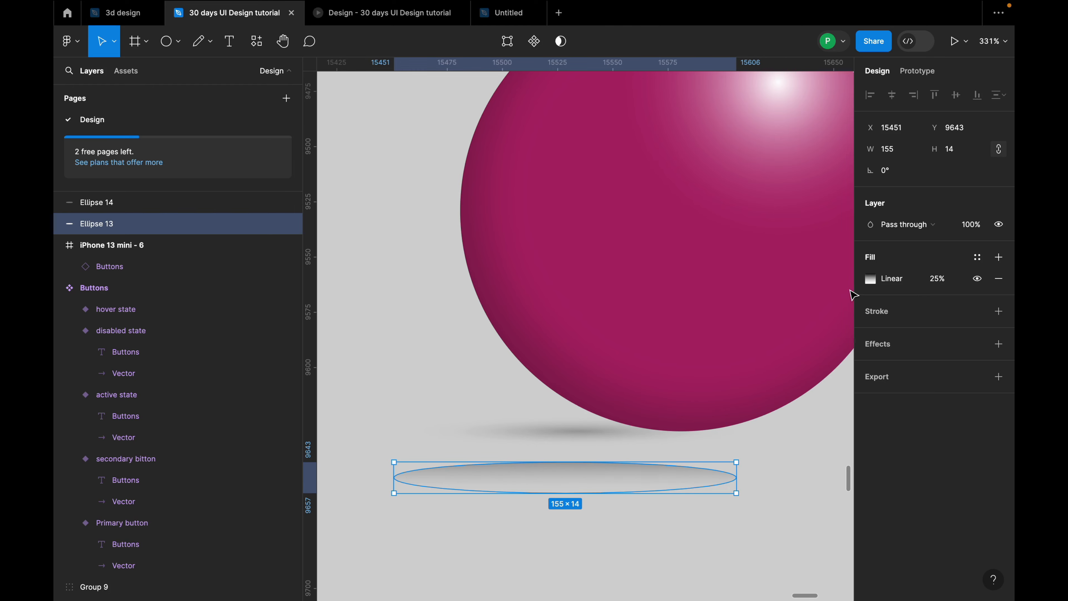
pyautogui.click(870, 278)
pyautogui.click(734, 198)
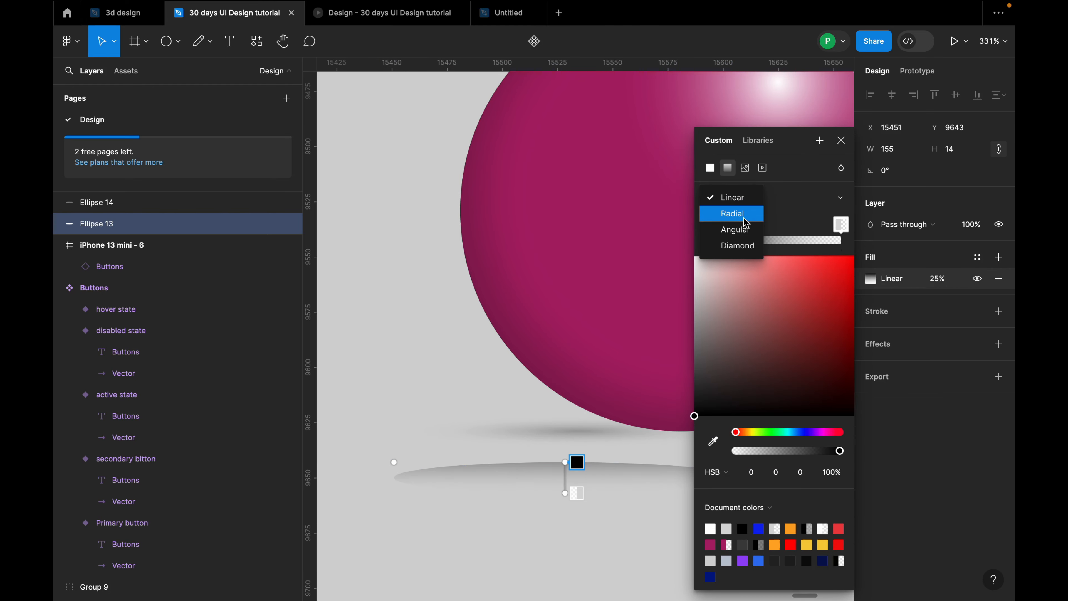
pyautogui.click(742, 214)
pyautogui.press('Escape')
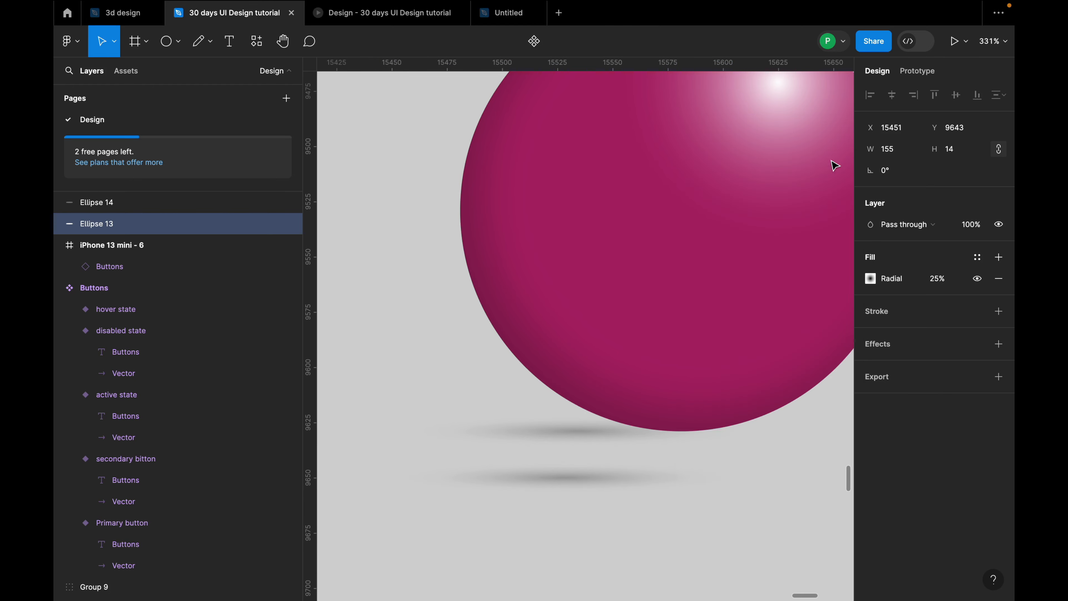
# Step: Move the lower shadow ellipse back under the sphere at X 15448, Y 9625 and group it with the other shadow ellipse
pyautogui.moveTo(639, 477); pyautogui.dragTo(621, 438)
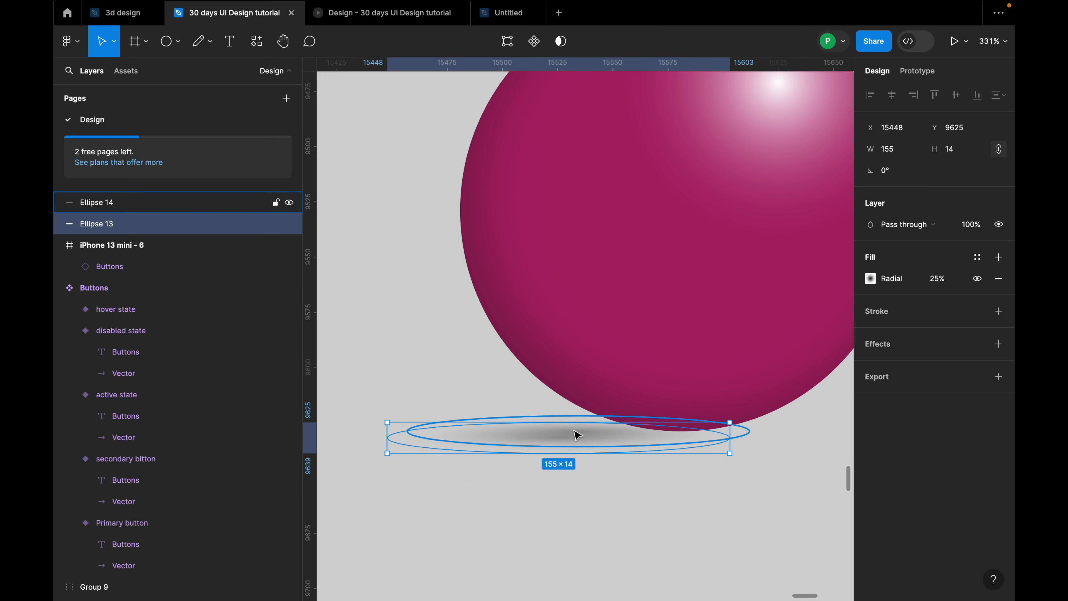
pyautogui.keyDown('shift'); pyautogui.click(108, 203); pyautogui.keyUp('shift')
pyautogui.rightClick(480, 431)
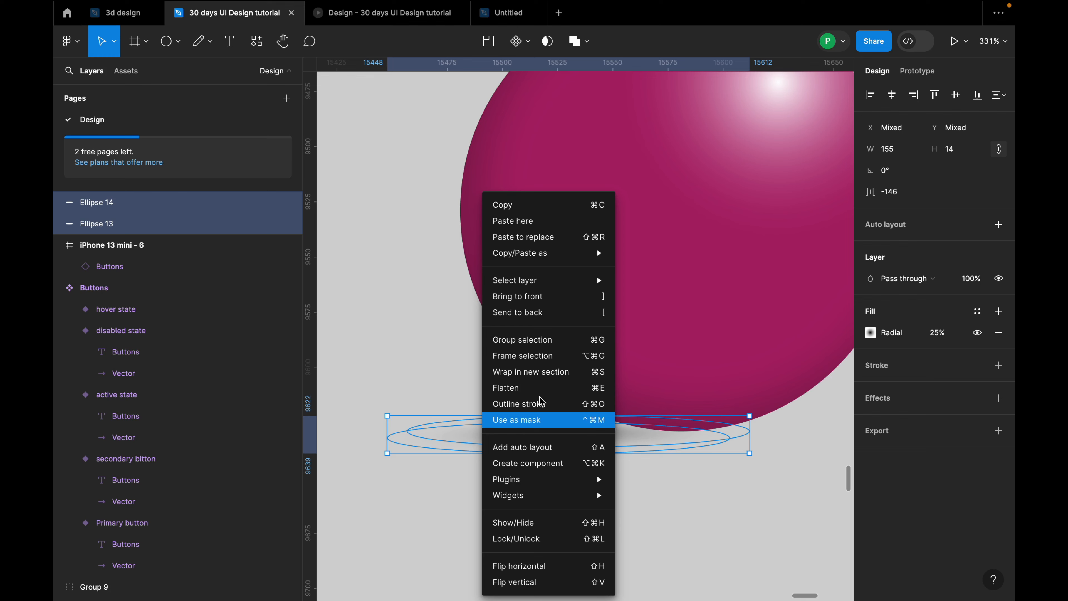
pyautogui.click(530, 339)
pyautogui.click(581, 501)
# Step: Move the shadow group to X 15452, Y 9620 beneath the sphere and tilt it slightly clockwise
pyautogui.click(574, 449)
pyautogui.moveTo(551, 437); pyautogui.dragTo(571, 440)
pyautogui.click(587, 494)
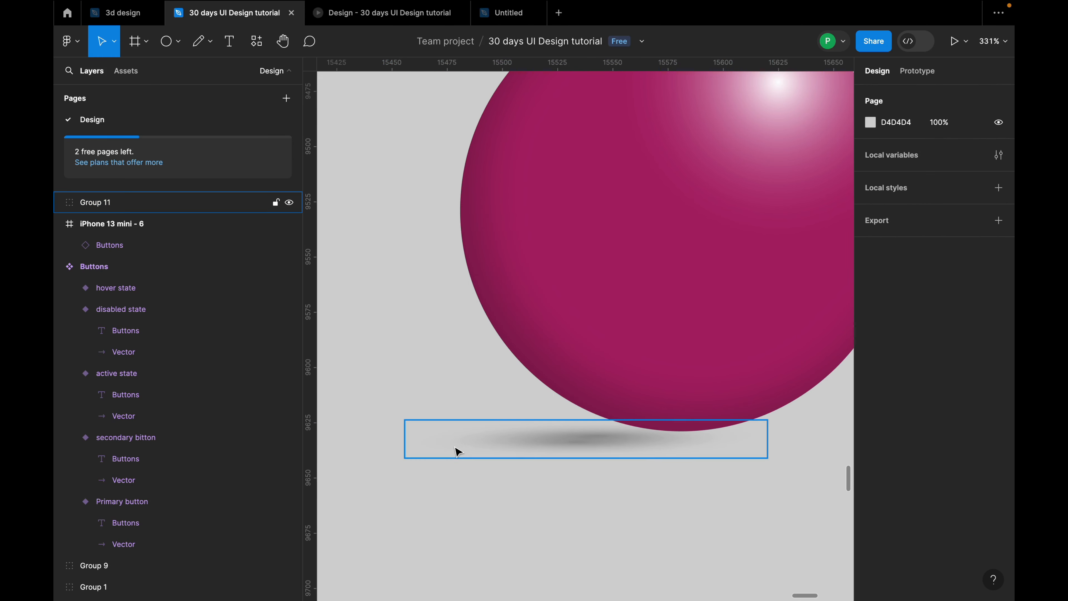
pyautogui.scroll(-6, 471, 472)
pyautogui.moveTo(483, 457); pyautogui.dragTo(483, 447)
pyautogui.scroll(6, 483, 448)
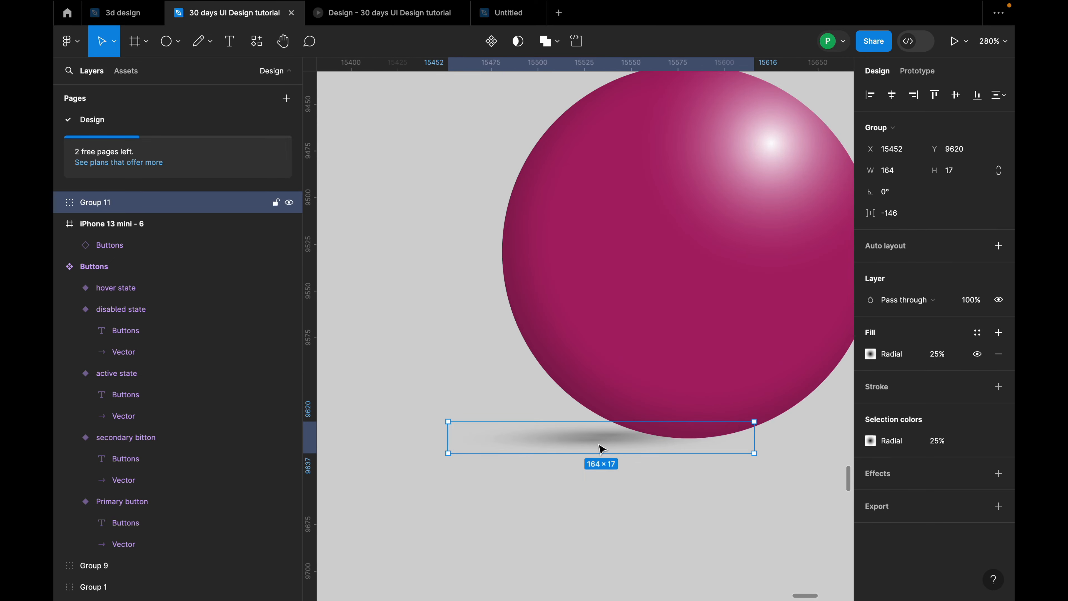
pyautogui.moveTo(764, 418); pyautogui.dragTo(765, 429)
pyautogui.click(727, 508)
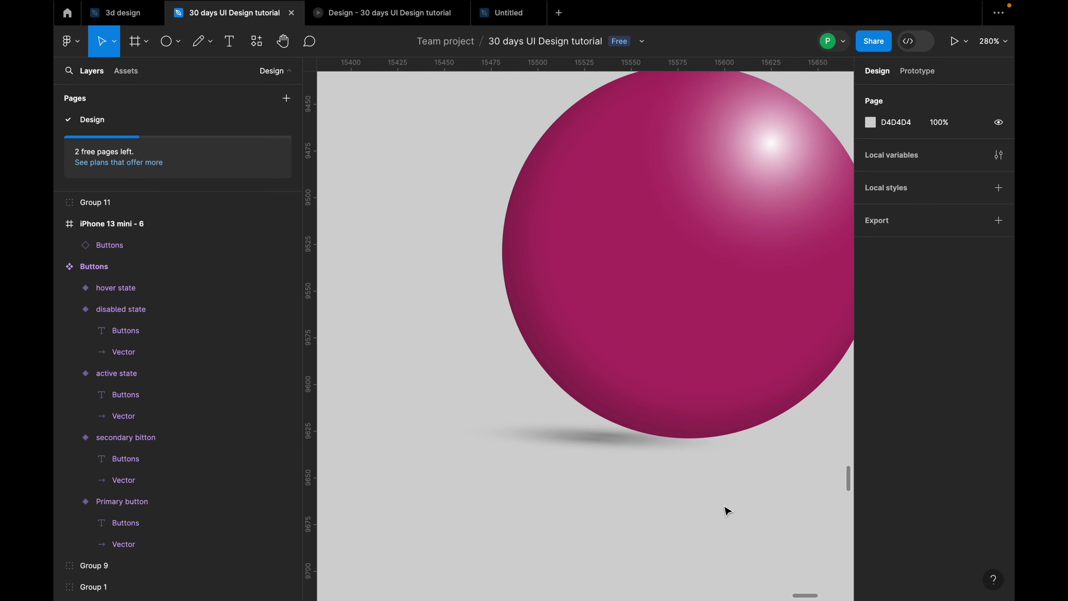
# Step: Examine the sphere and its grouped shadow up close and from a distance
pyautogui.click(605, 440)
pyautogui.scroll(-5, 542, 450)
pyautogui.click(639, 503)
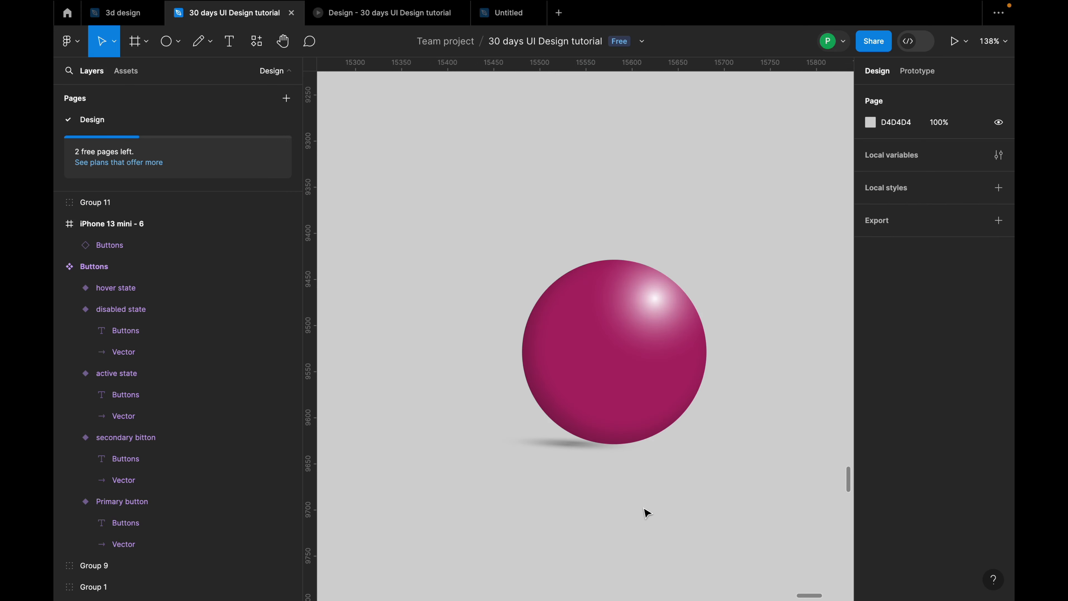
pyautogui.scroll(-5, 561, 473)
pyautogui.scroll(5, 602, 469)
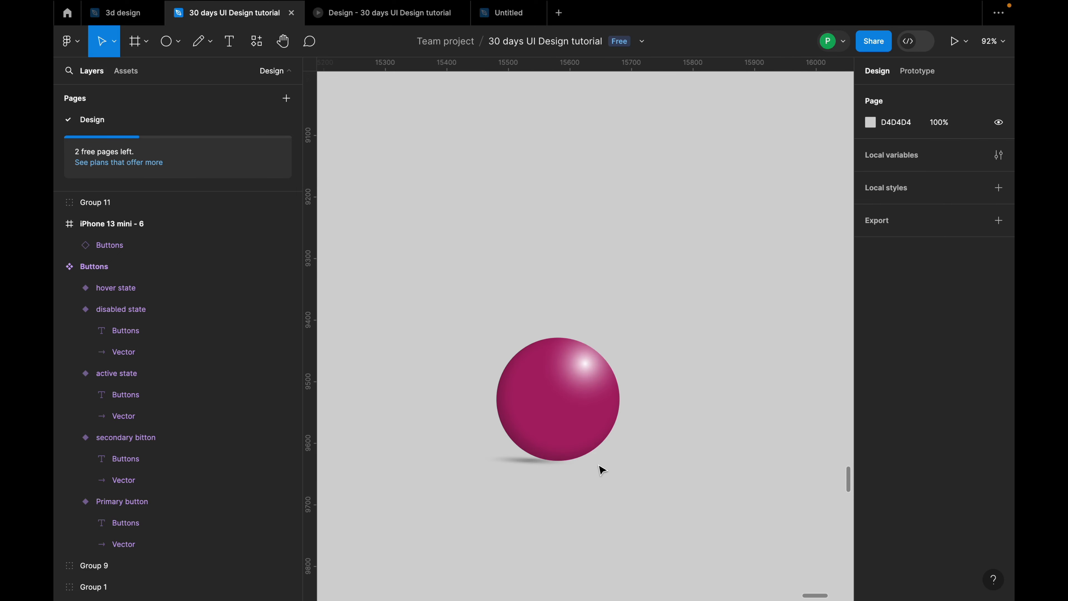
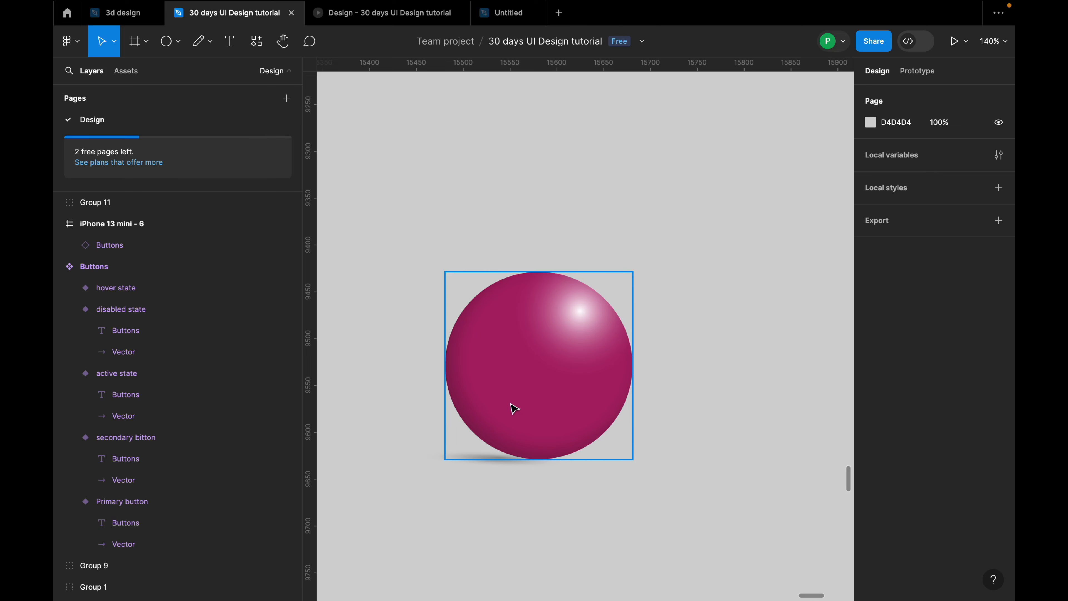
pyautogui.scroll(-5, 511, 410)
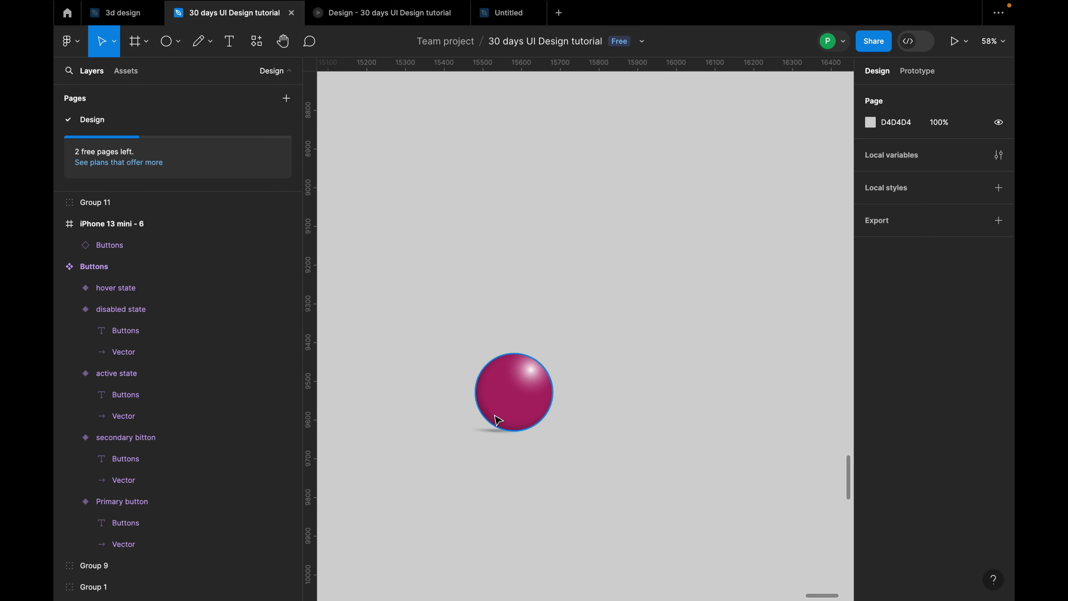
pyautogui.scroll(-8, 499, 420)
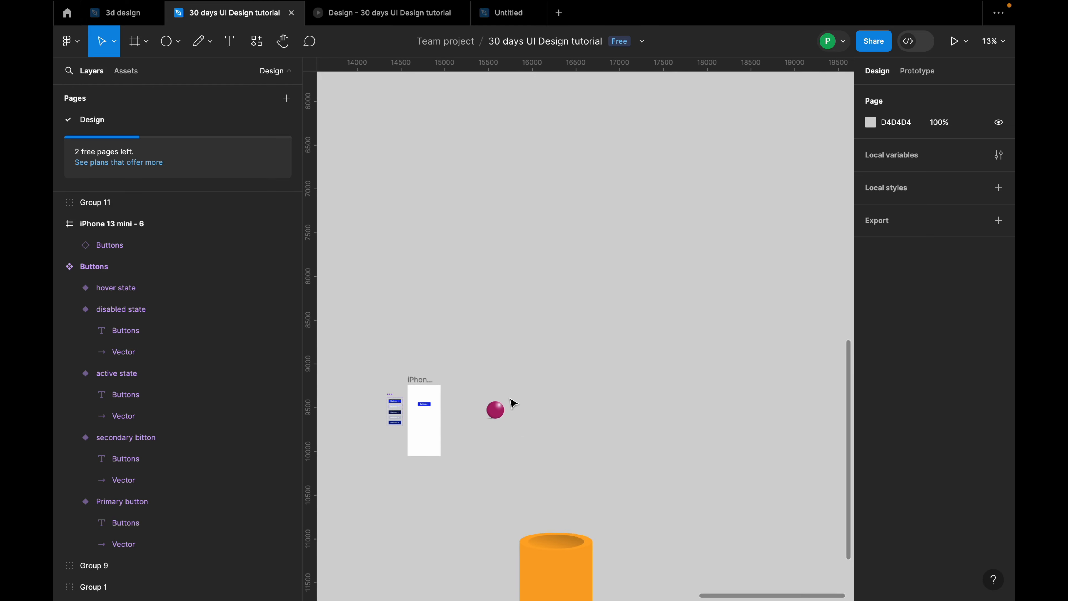
pyautogui.scroll(3, 513, 404)
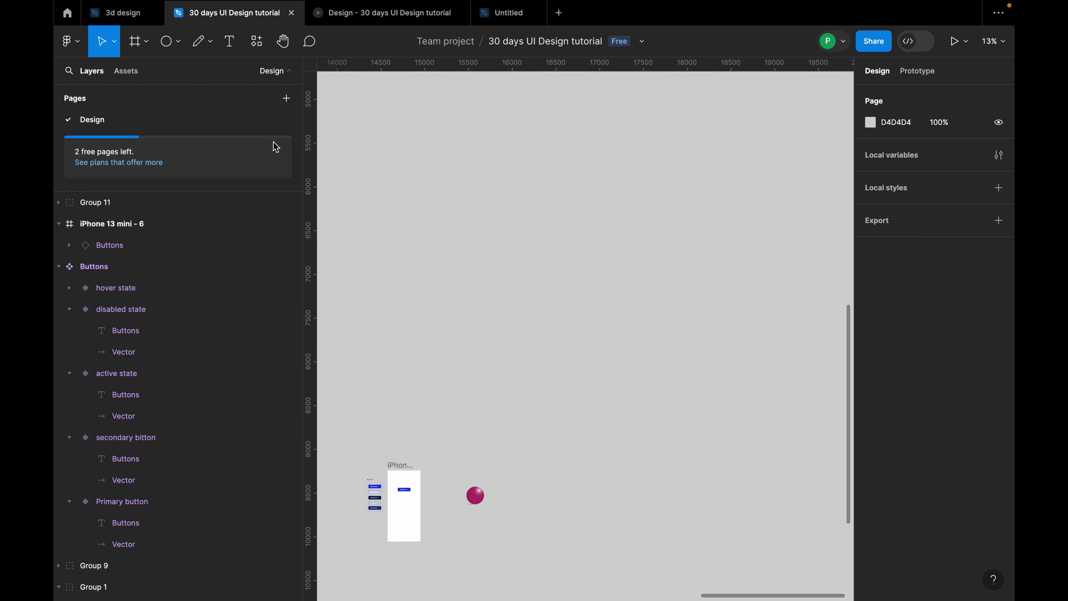
# Step: Add a frame with the 1440 × 1024 Desktop preset and place it at X 16024, Y 6653
pyautogui.click(146, 42)
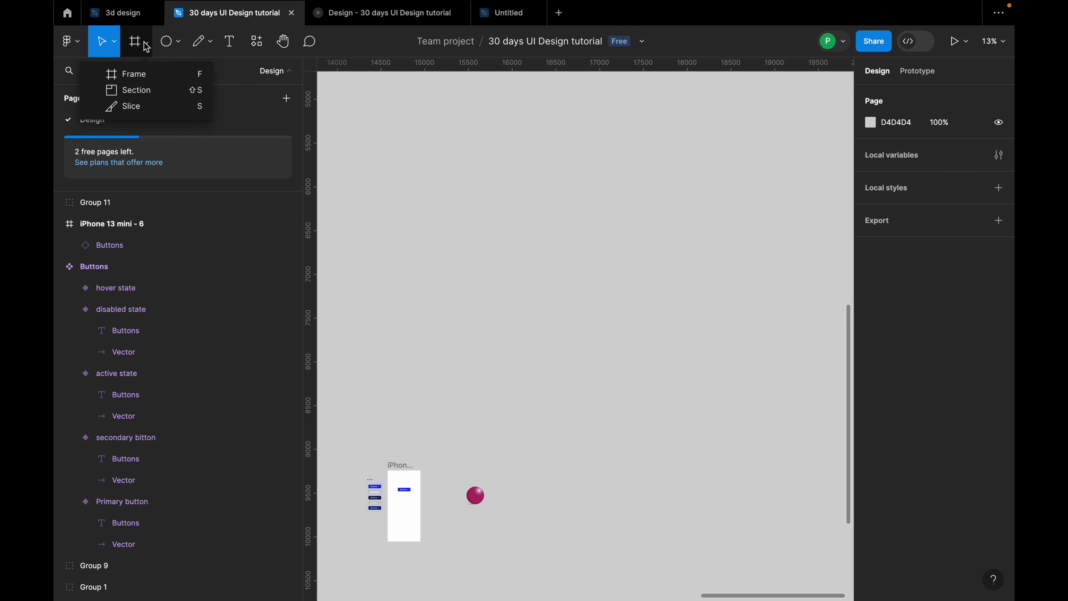
pyautogui.click(142, 76)
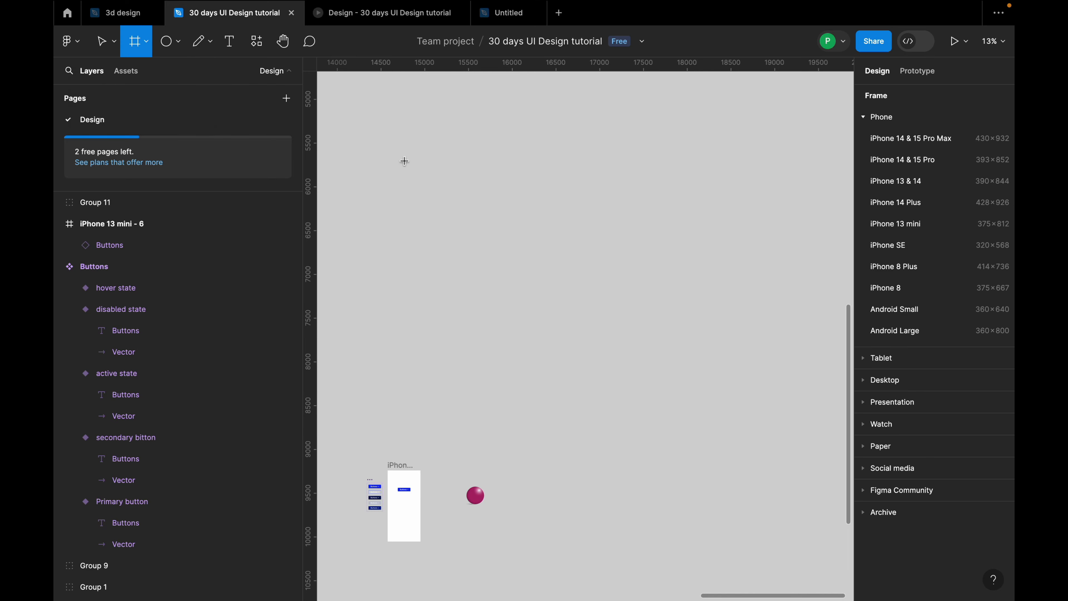
pyautogui.click(869, 126)
pyautogui.click(875, 164)
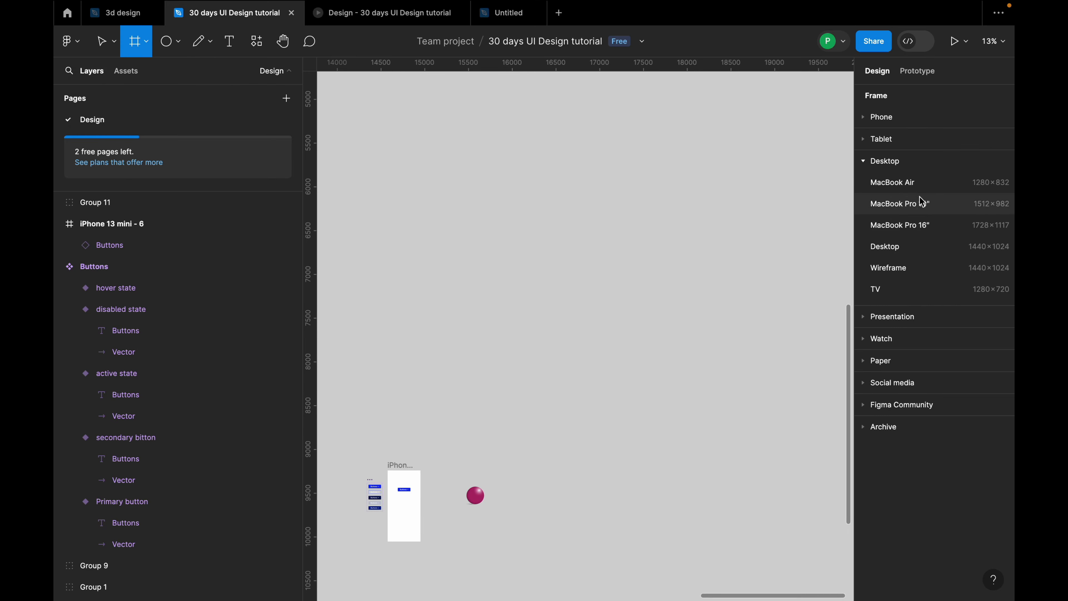
pyautogui.click(900, 248)
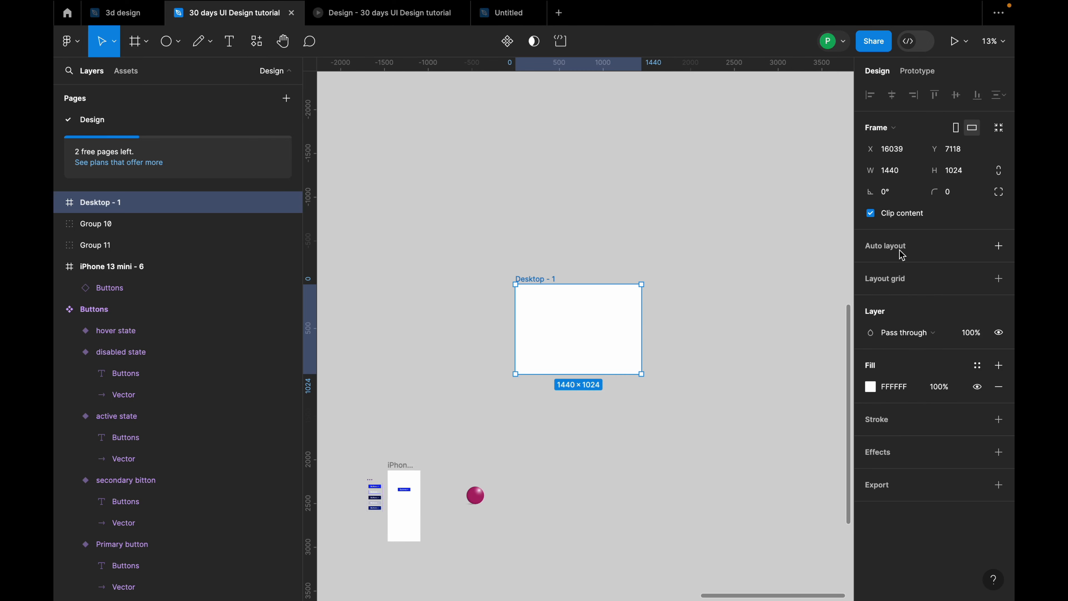
pyautogui.click(580, 278)
pyautogui.hotkey('shift', '2')
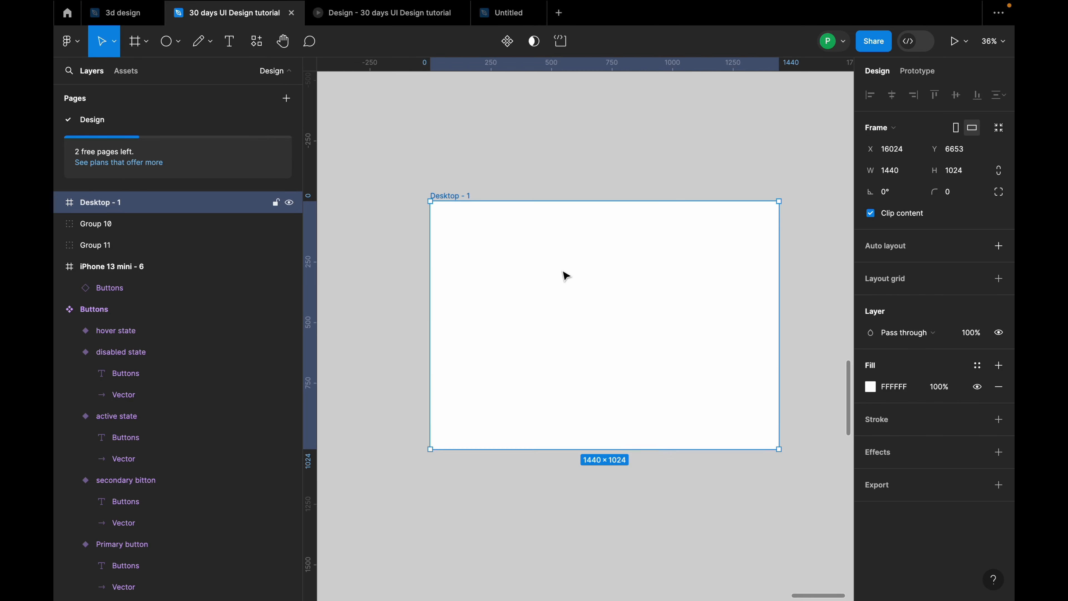
# Step: Rename the desktop frame as Website and move it to X 15938, Y 6558
pyautogui.doubleClick(463, 197)
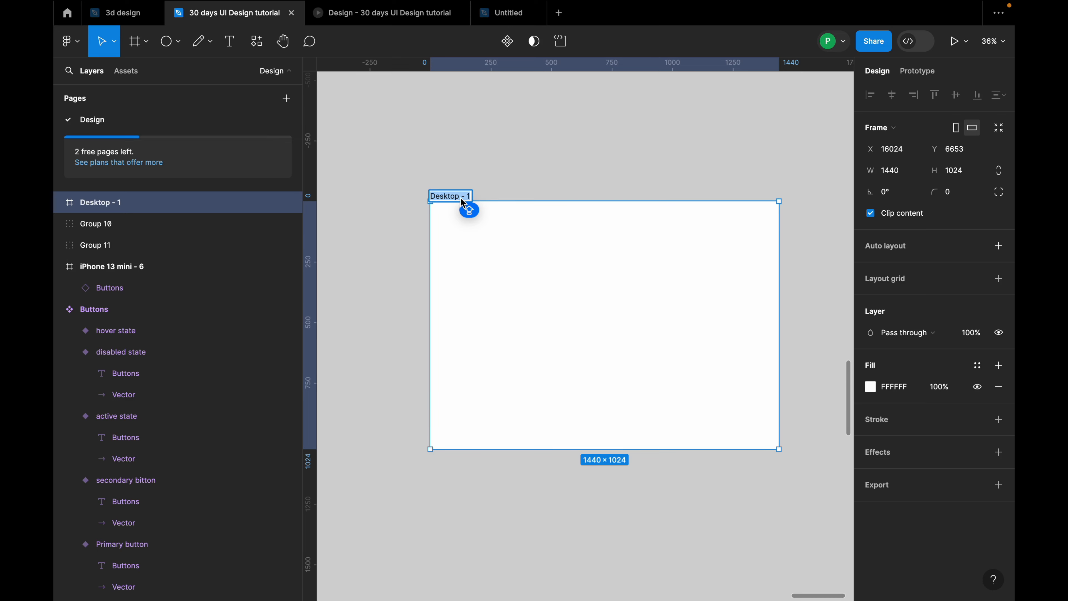
pyautogui.write('Website')
pyautogui.press('Return')
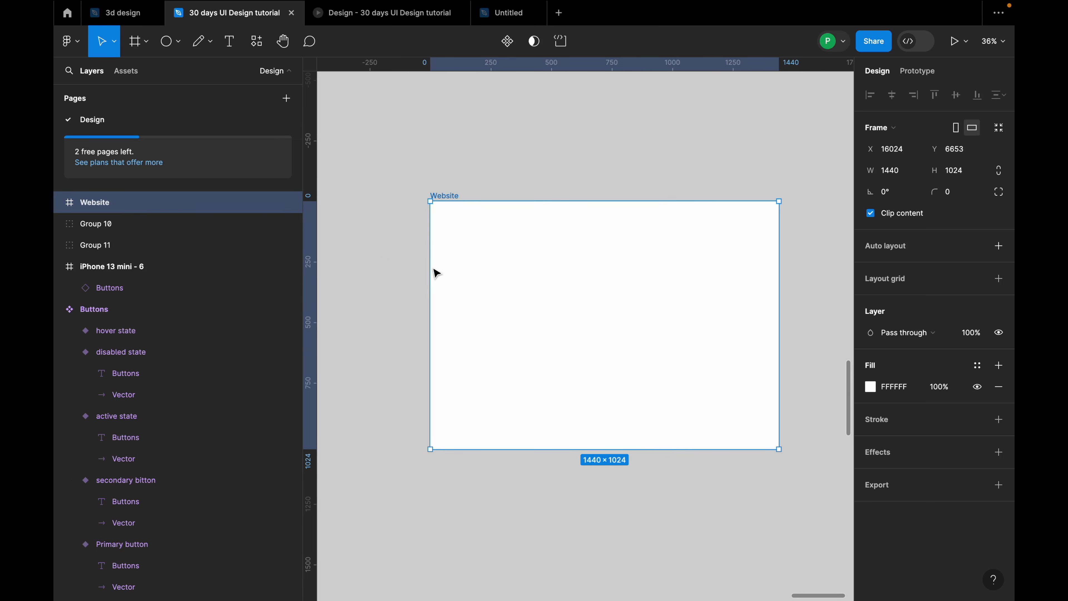
pyautogui.scroll(3, 508, 318)
pyautogui.moveTo(608, 321); pyautogui.dragTo(572, 285)
pyautogui.scroll(-3, 457, 211)
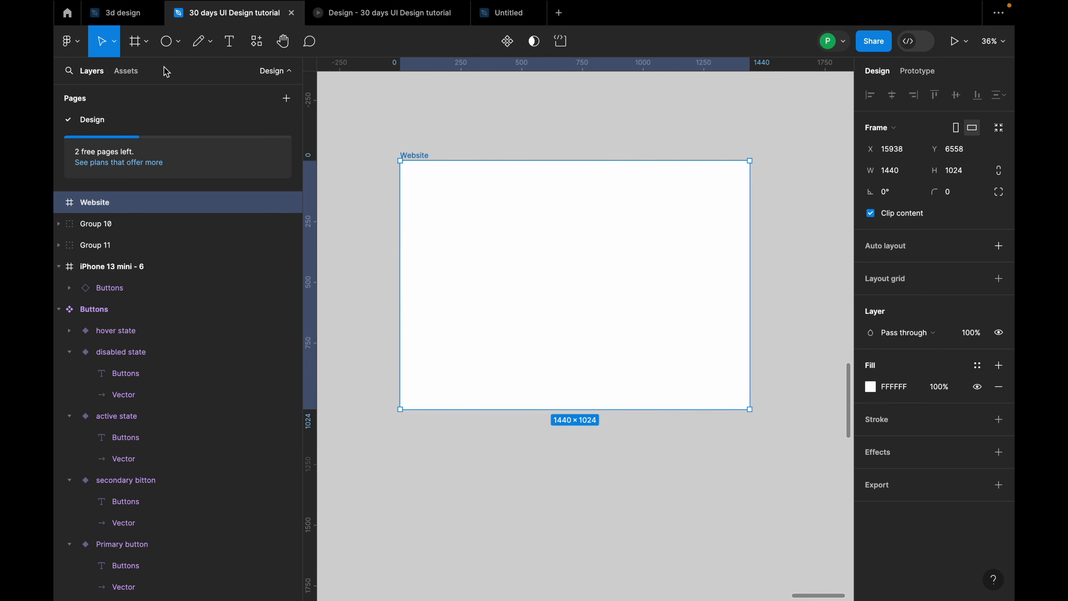
# Step: Draw a rectangle about 1440 × 81 across the full width of the Website frame, along its upper edge
pyautogui.click(177, 41)
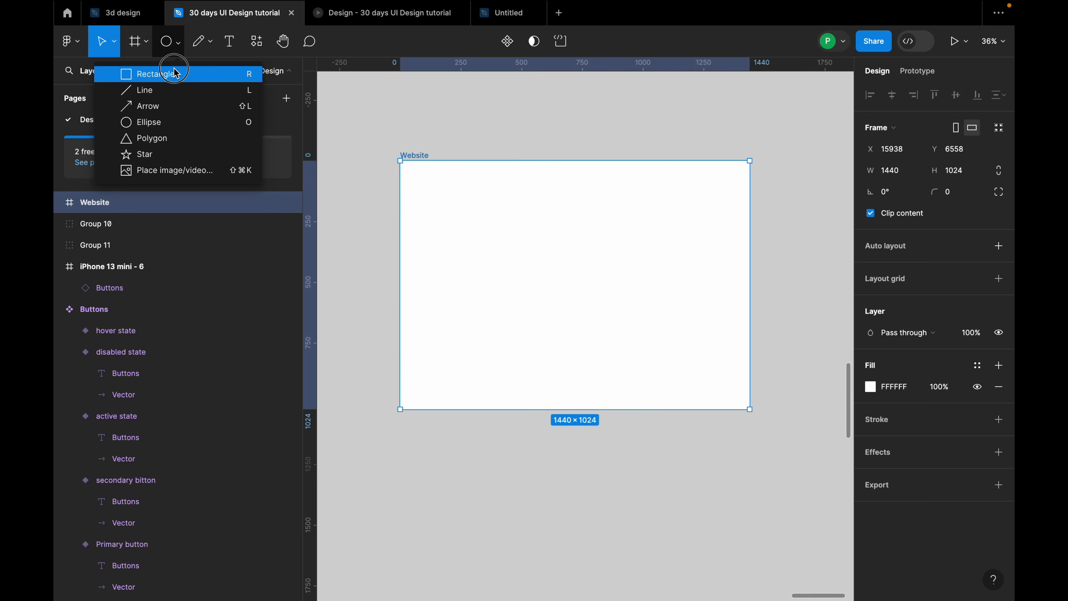
pyautogui.click(176, 73)
pyautogui.scroll(5, 443, 184)
pyautogui.moveTo(374, 148)
pyautogui.mouseDown()
pyautogui.moveTo(458, 179)
pyautogui.moveTo(843, 191)
pyautogui.moveTo(761, 181)
pyautogui.moveTo(769, 178)
pyautogui.mouseUp()
pyautogui.click(775, 209)
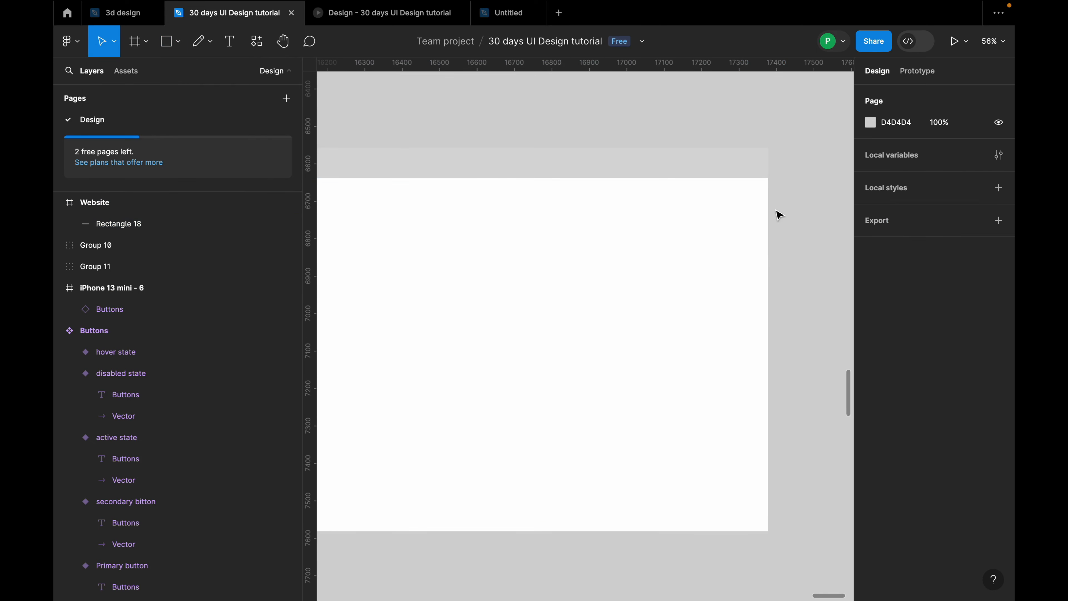
pyautogui.scroll(-4, 775, 209)
# Step: Set the height of the rectangle at the upper edge of the Website frame to 56
pyautogui.click(525, 177)
pyautogui.scroll(2, 528, 181)
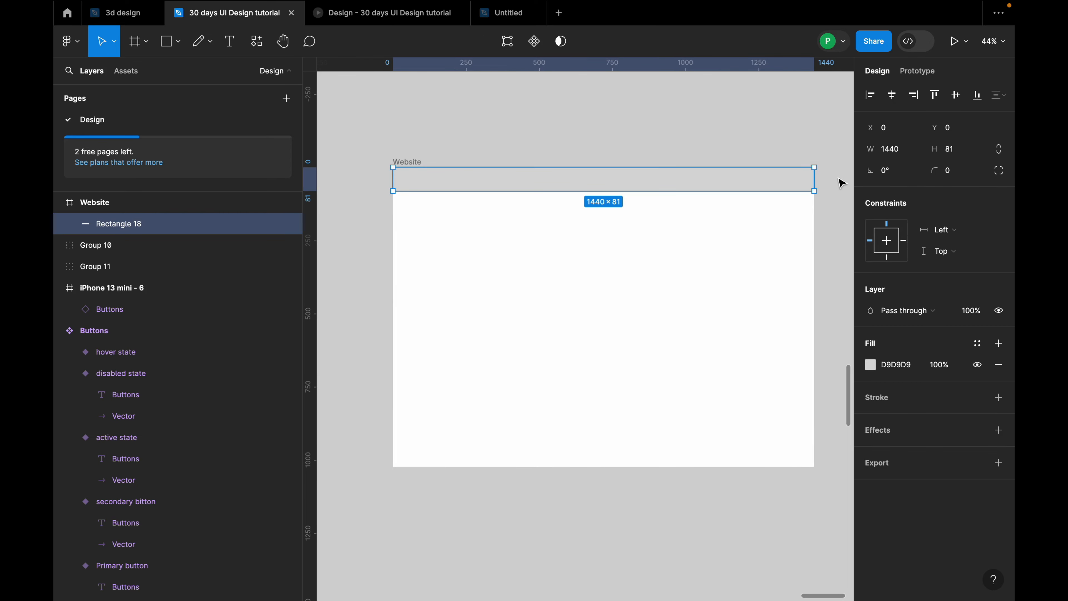
pyautogui.click(959, 155)
pyautogui.press('Return')
pyautogui.click(685, 231)
pyautogui.scroll(2, 660, 187)
pyautogui.click(725, 182)
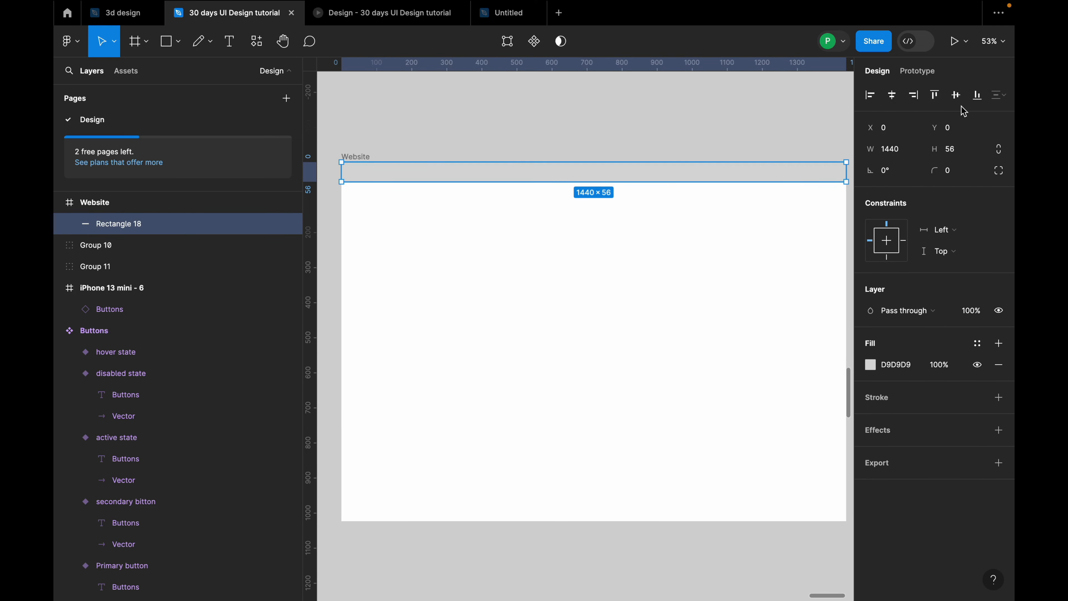
# Step: Try the bottom, top and horizontal-centre alignments on the rectangle within the Website frame
pyautogui.click(978, 95)
pyautogui.click(979, 103)
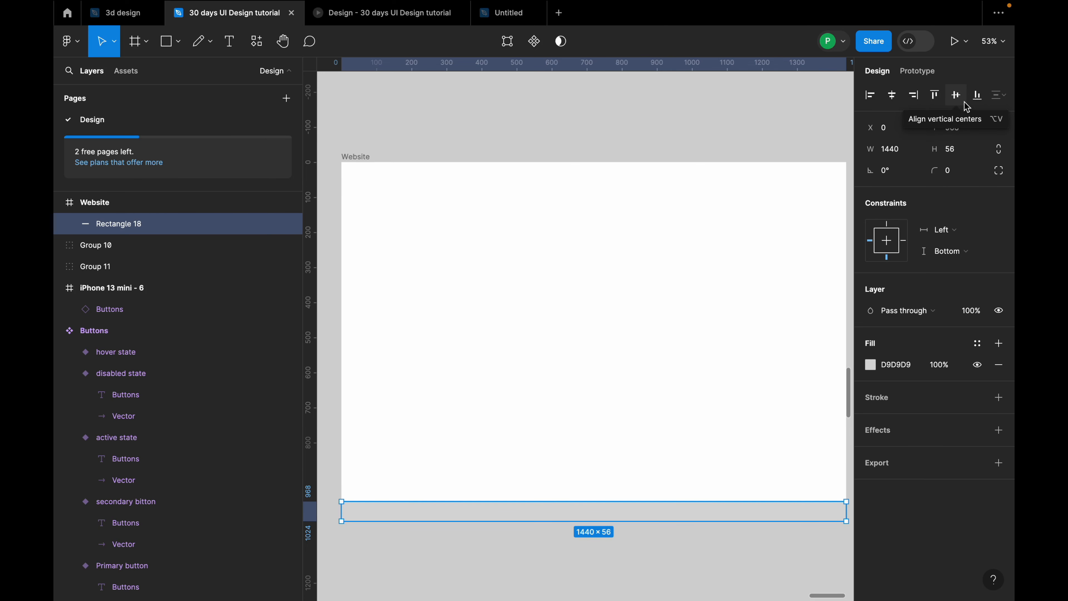
pyautogui.click(933, 97)
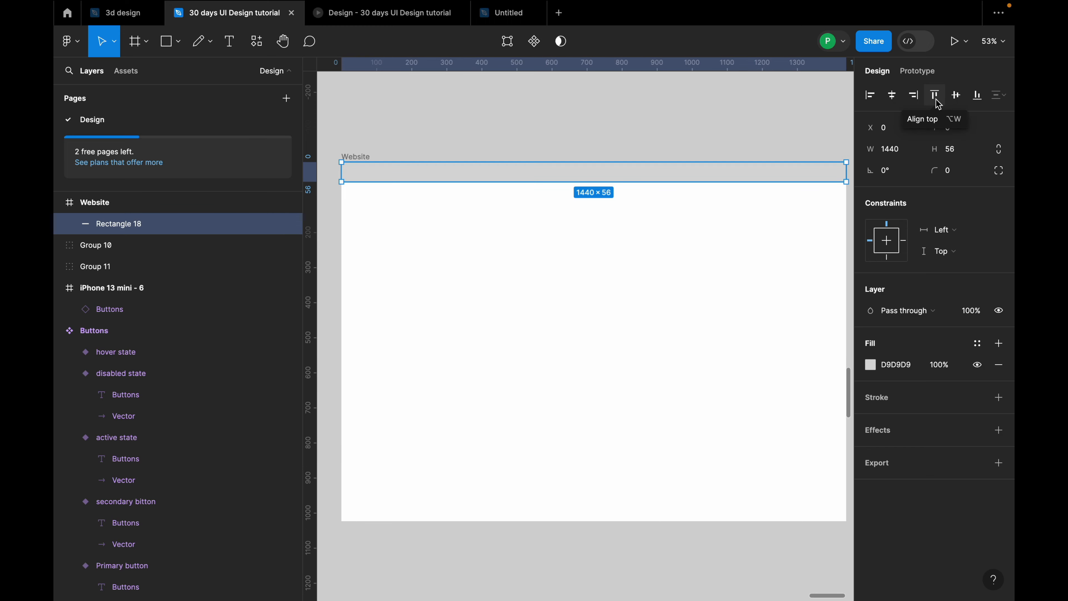
pyautogui.click(897, 102)
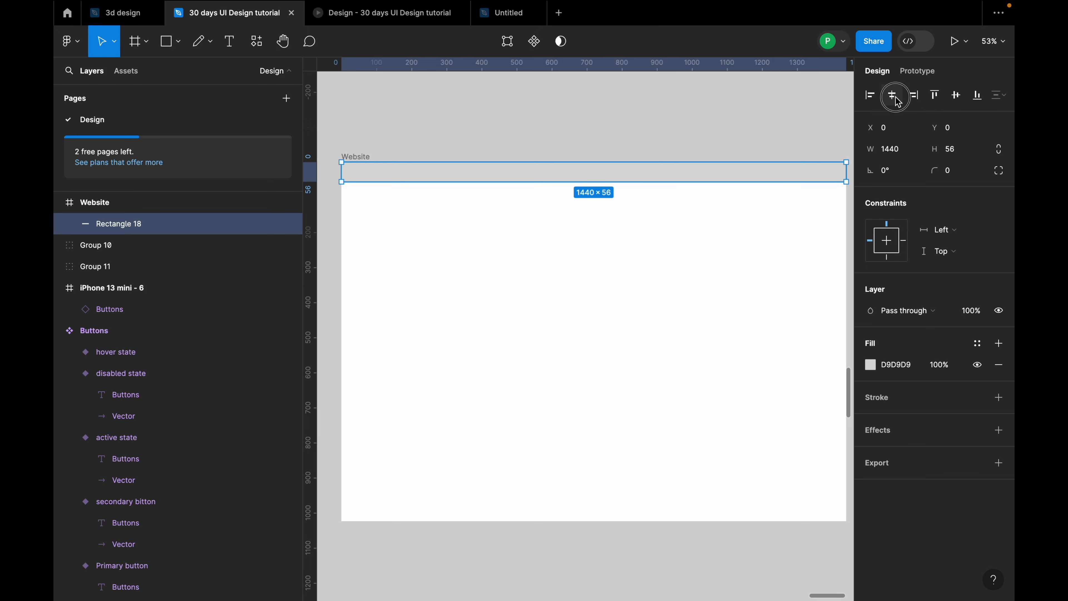
# Step: Try the left and right alignments on the rectangle within the Website frame
pyautogui.click(871, 96)
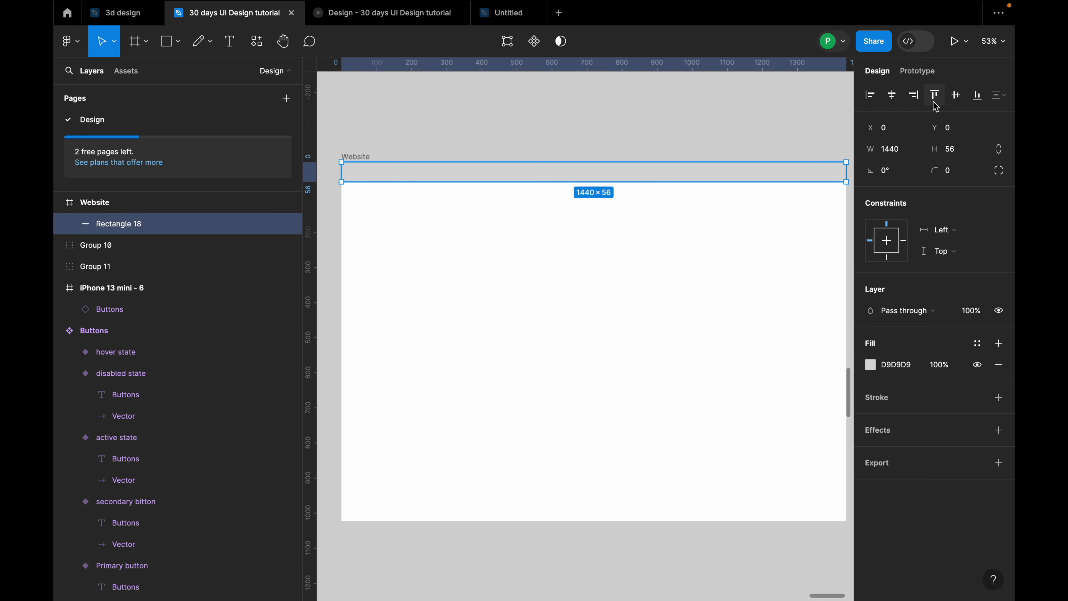
pyautogui.click(914, 95)
pyautogui.click(672, 250)
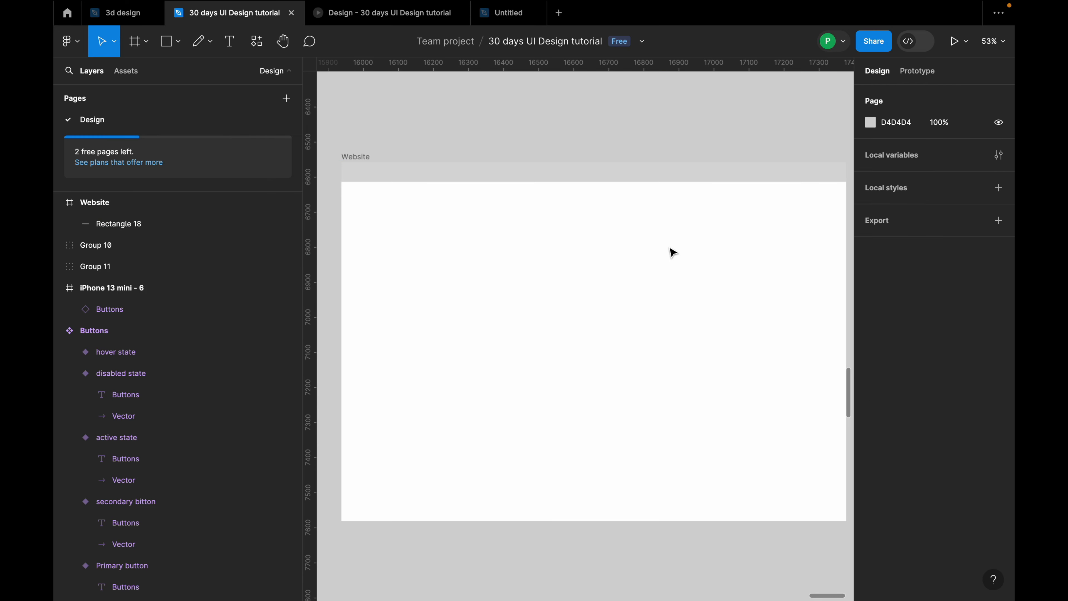
# Step: Add the text "Home" in the white area of the Website frame and place it at about X 390, Y 322
pyautogui.hscroll(-3, 580, 206)
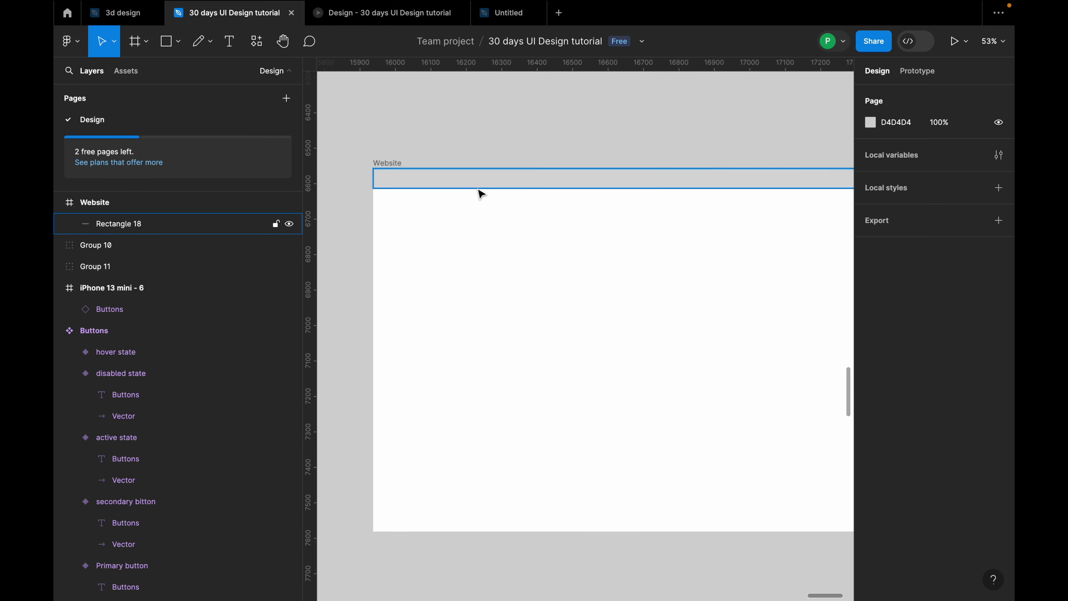
pyautogui.press('t')
pyautogui.click(486, 274)
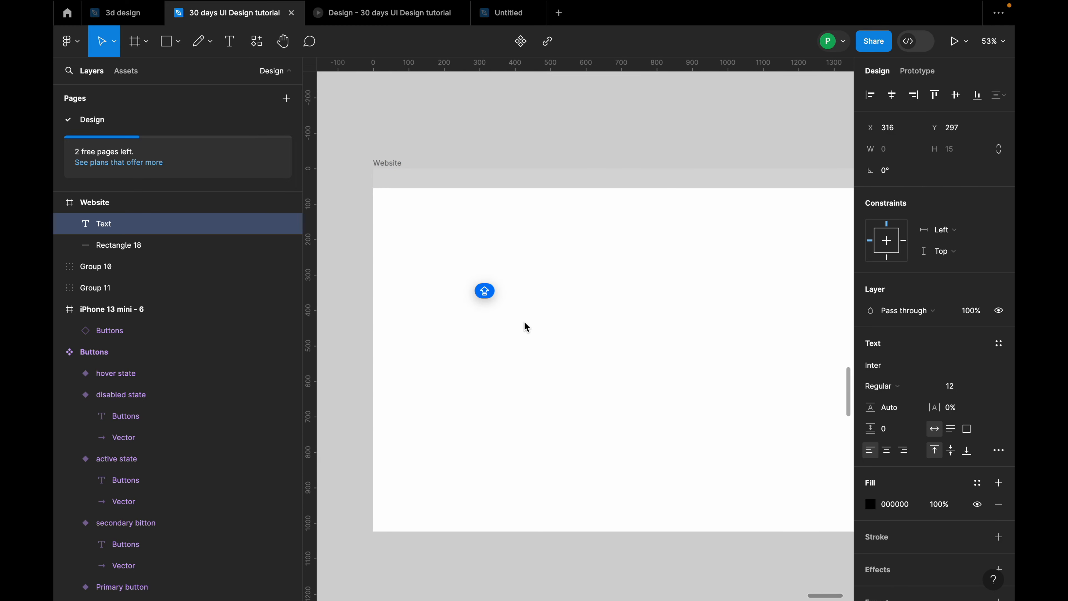
pyautogui.press('Escape')
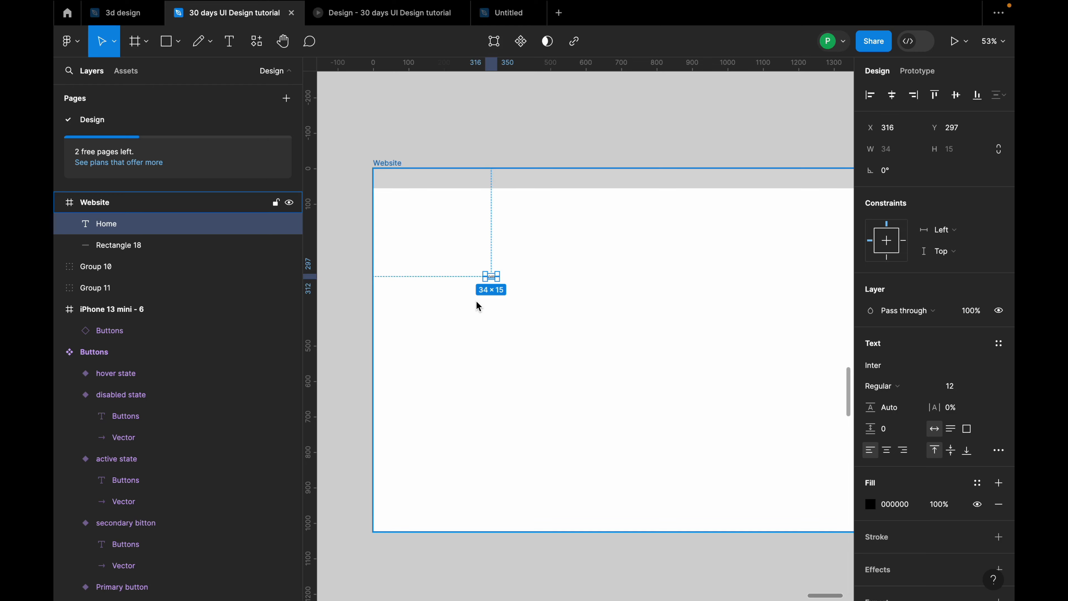
pyautogui.scroll(5, 476, 302)
pyautogui.moveTo(506, 251); pyautogui.dragTo(561, 271)
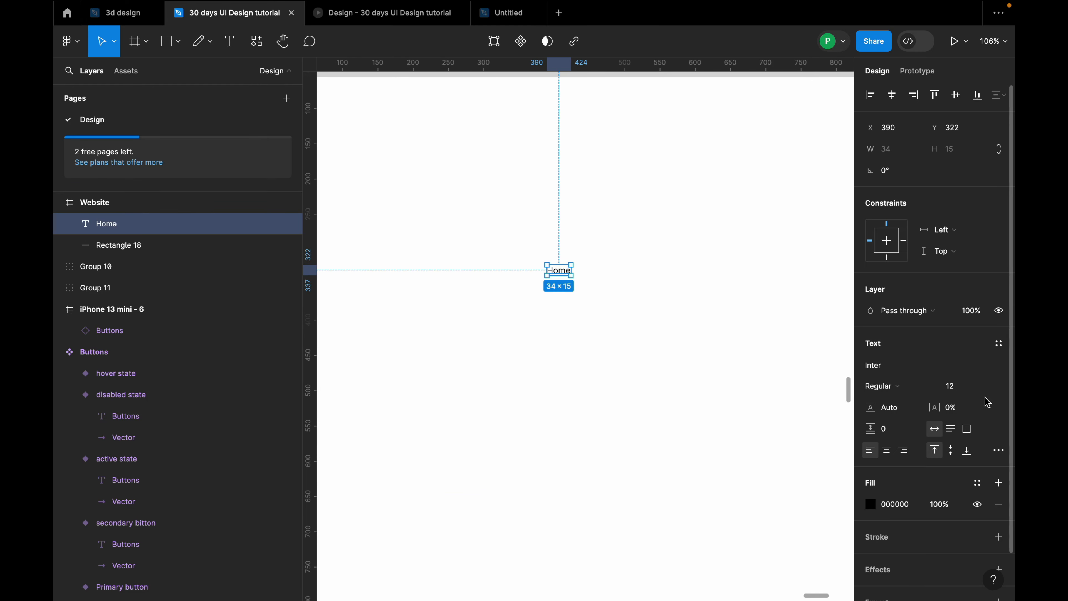
# Step: Set the Home text to the Syne font in Bold at size 16
pyautogui.click(984, 386)
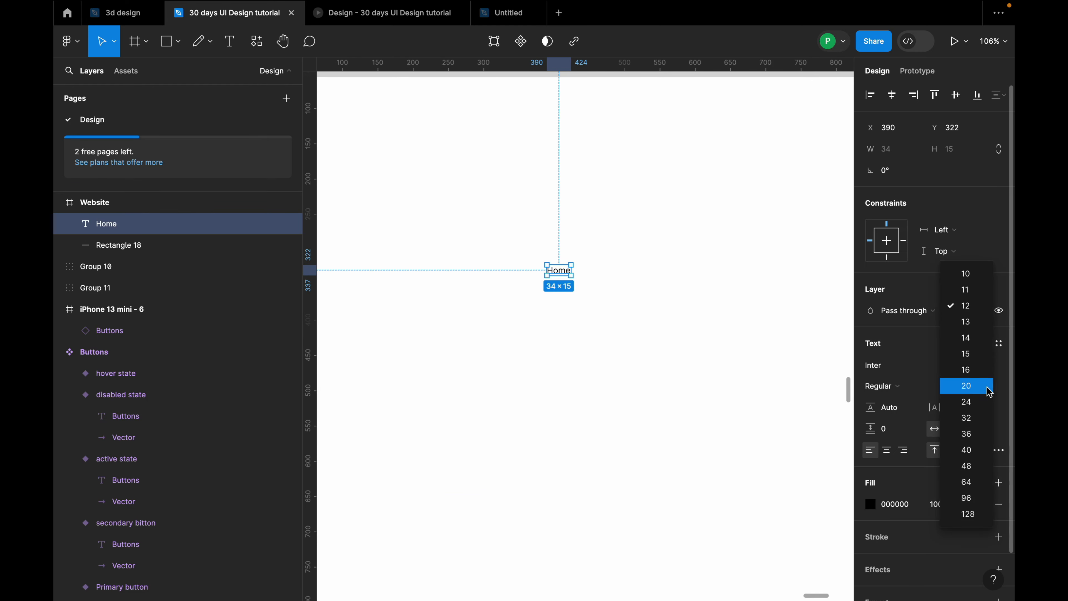
pyautogui.click(975, 371)
pyautogui.click(918, 390)
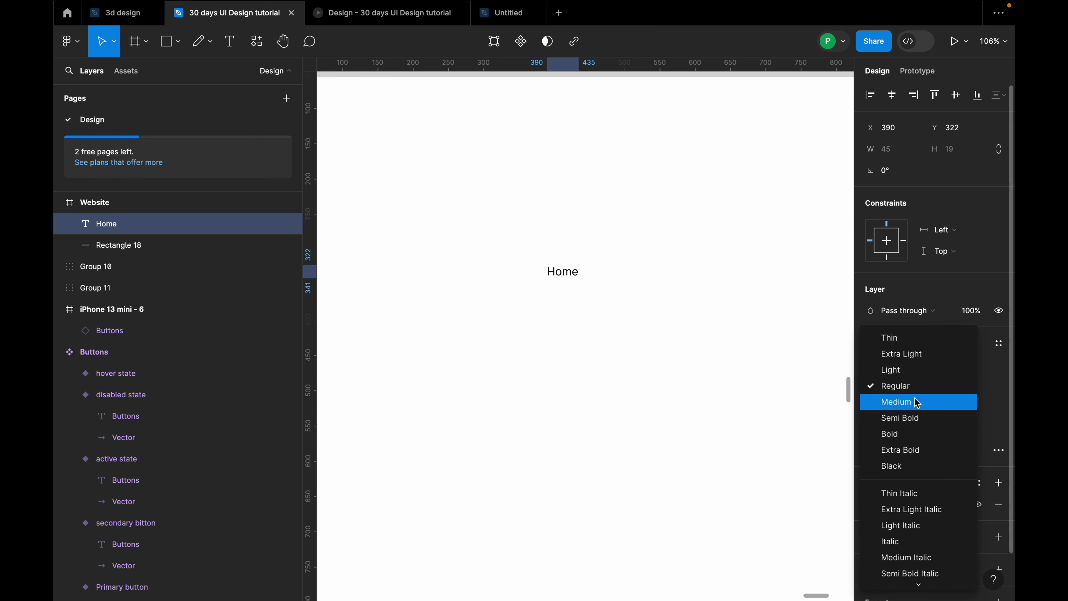
pyautogui.click(908, 427)
pyautogui.click(897, 369)
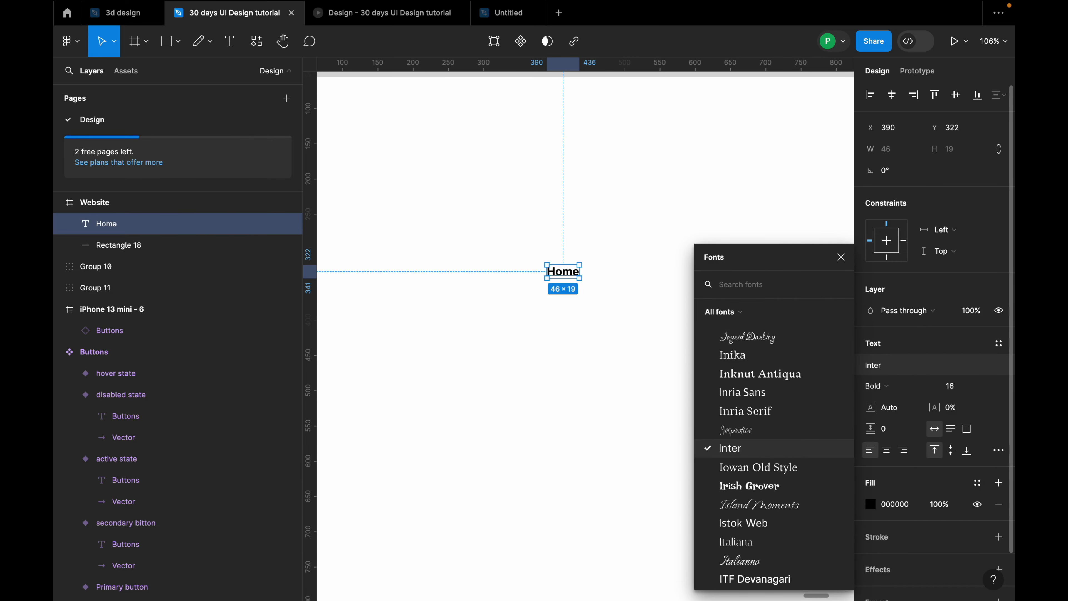
pyautogui.write('syn')
pyautogui.click(733, 327)
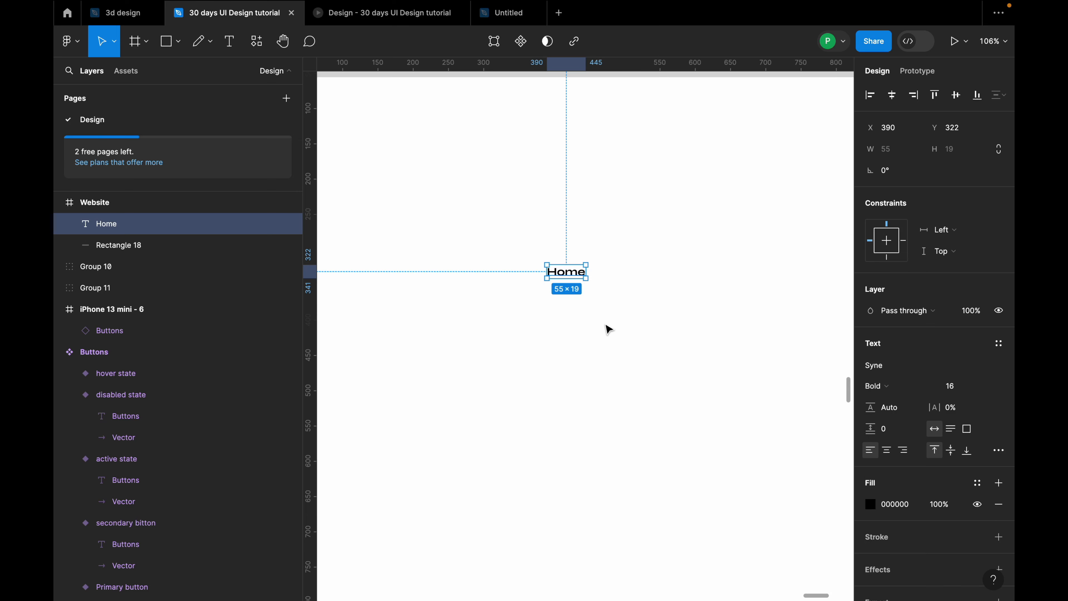
# Step: Try letter spacings of -1% and auto on the Home text and set it back to 0%
pyautogui.scroll(5, 588, 287)
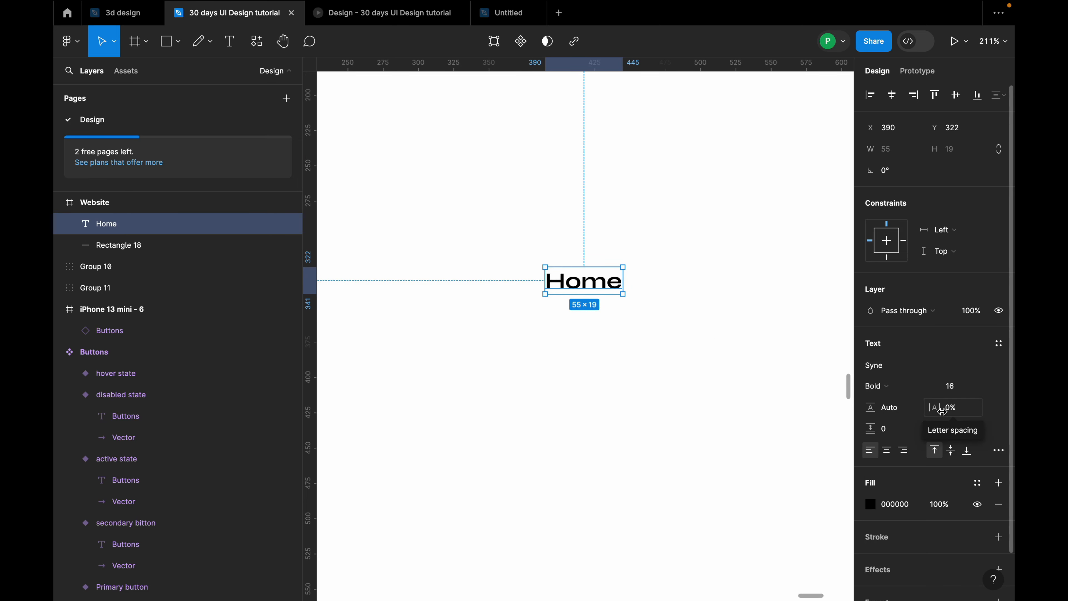
pyautogui.moveTo(936, 408)
pyautogui.mouseDown()
pyautogui.moveTo(918, 411)
pyautogui.moveTo(927, 415)
pyautogui.mouseUp()
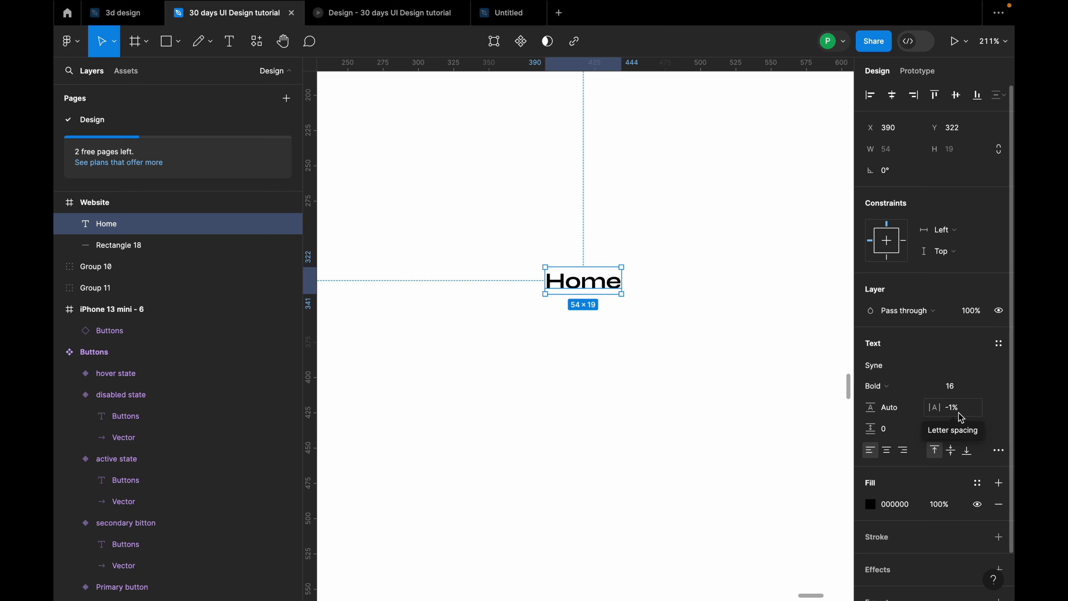
pyautogui.click(967, 411)
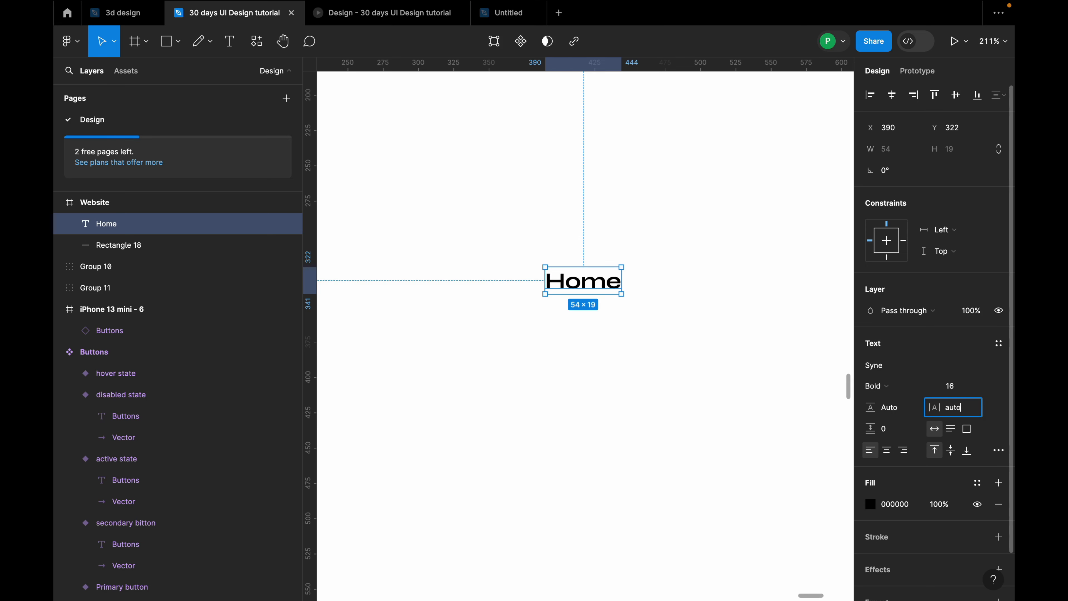
pyautogui.press('Return')
pyautogui.click(967, 411)
pyautogui.write('0')
pyautogui.press('Return')
# Step: Move the Home text into the header bar, vertically centred at about X 275, Y 18
pyautogui.scroll(3, 623, 296)
pyautogui.moveTo(568, 279); pyautogui.dragTo(554, 181)
pyautogui.scroll(-6, 587, 253)
pyautogui.scroll(4, 555, 181)
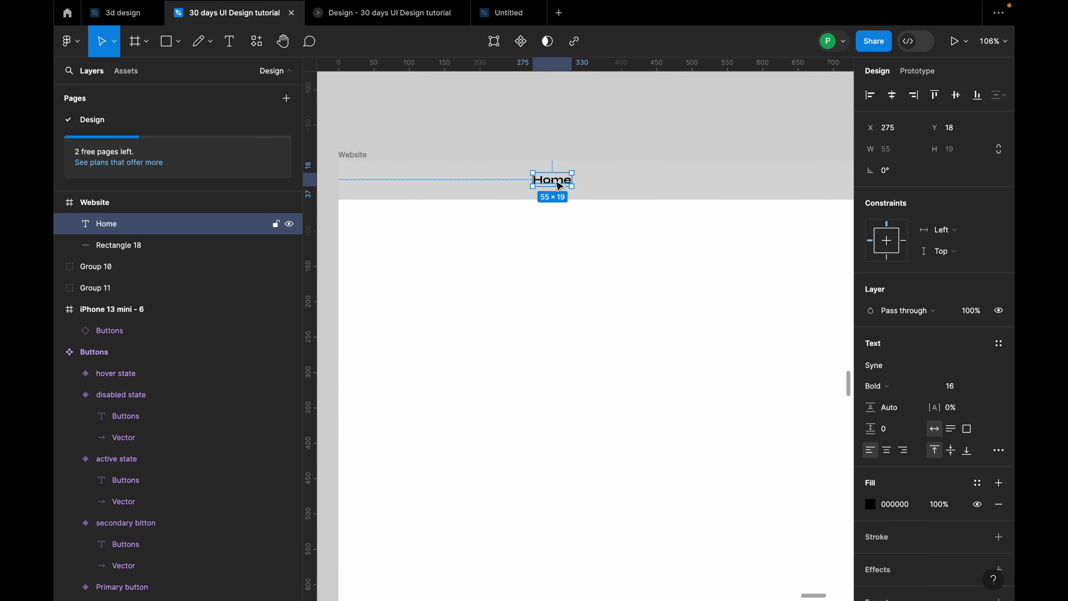
pyautogui.click(557, 184)
# Step: Duplicate the Home label along the header to X 1029, Y 18 and change the copy's text to "Our services"
pyautogui.scroll(-3, 561, 183)
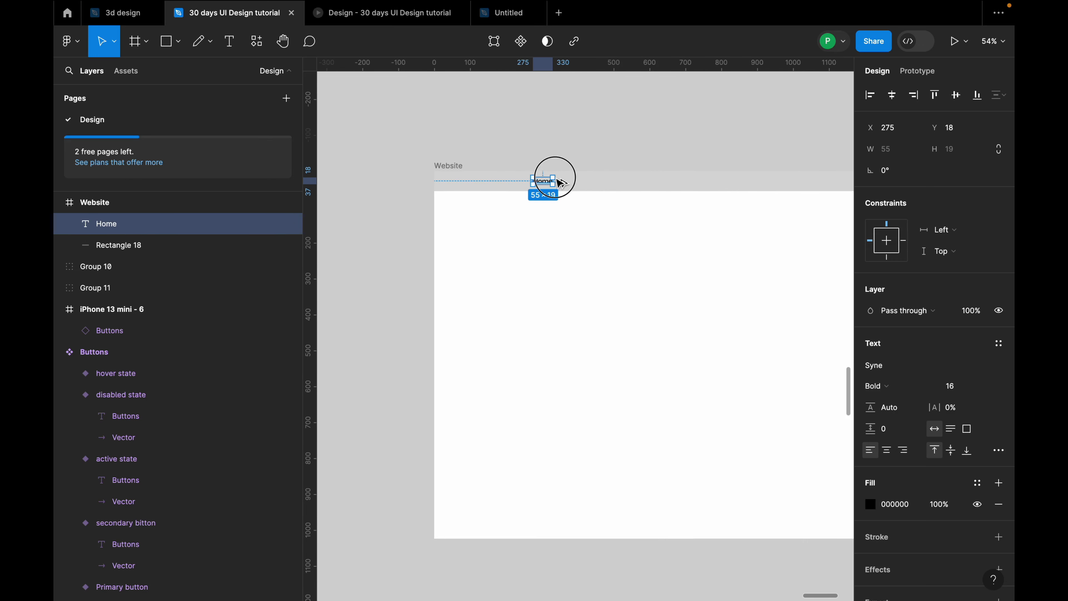
pyautogui.moveTo(561, 183); pyautogui.dragTo(781, 199)
pyautogui.scroll(4, 839, 181)
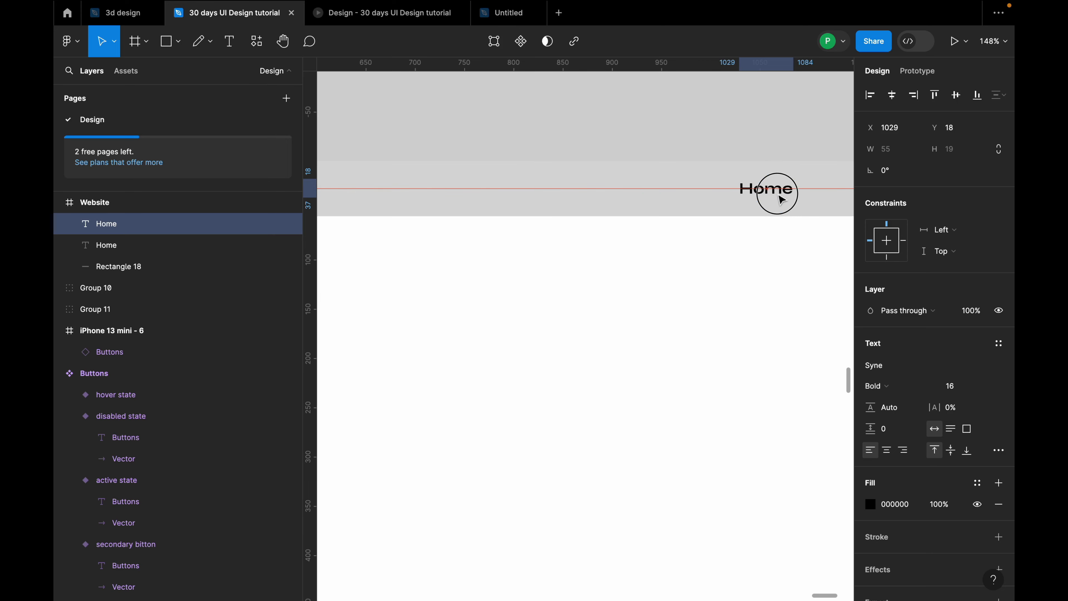
pyautogui.doubleClick(741, 196)
pyautogui.write('Our')
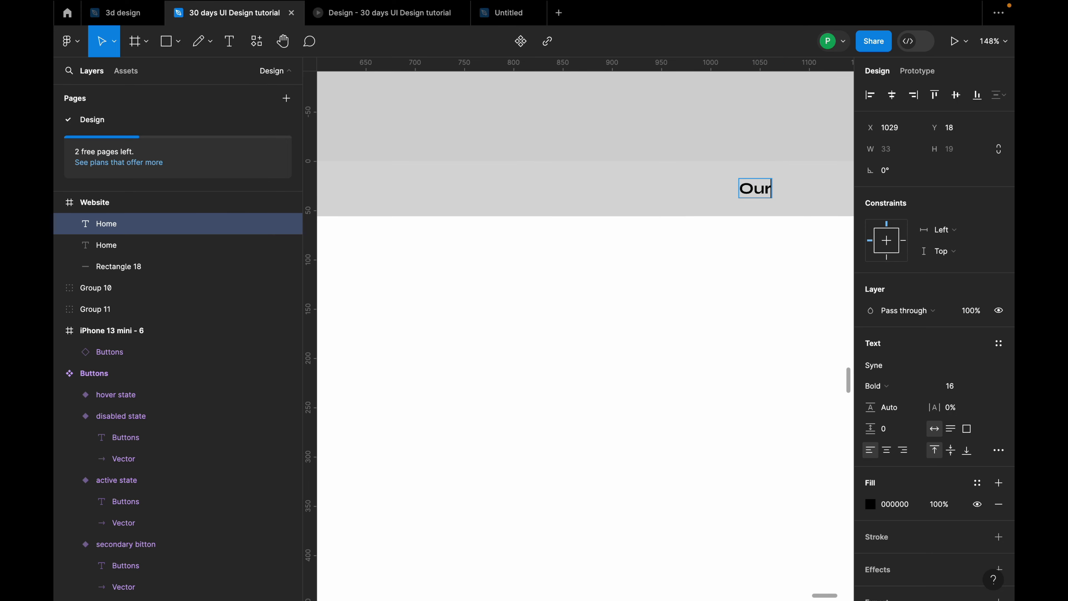
pyautogui.write(' services')
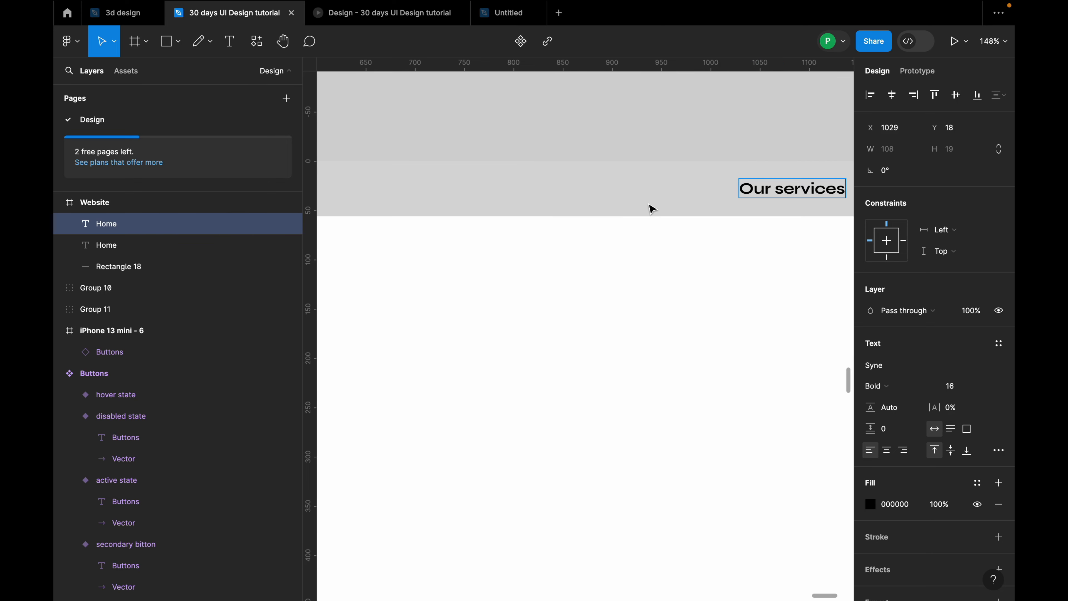
pyautogui.press('Escape')
# Step: Duplicate the Our services label to its right in the header and change the copy's text to "Contact us"
pyautogui.scroll(-4, 649, 208)
pyautogui.scroll(5, 708, 245)
pyautogui.scroll(-3, 725, 306)
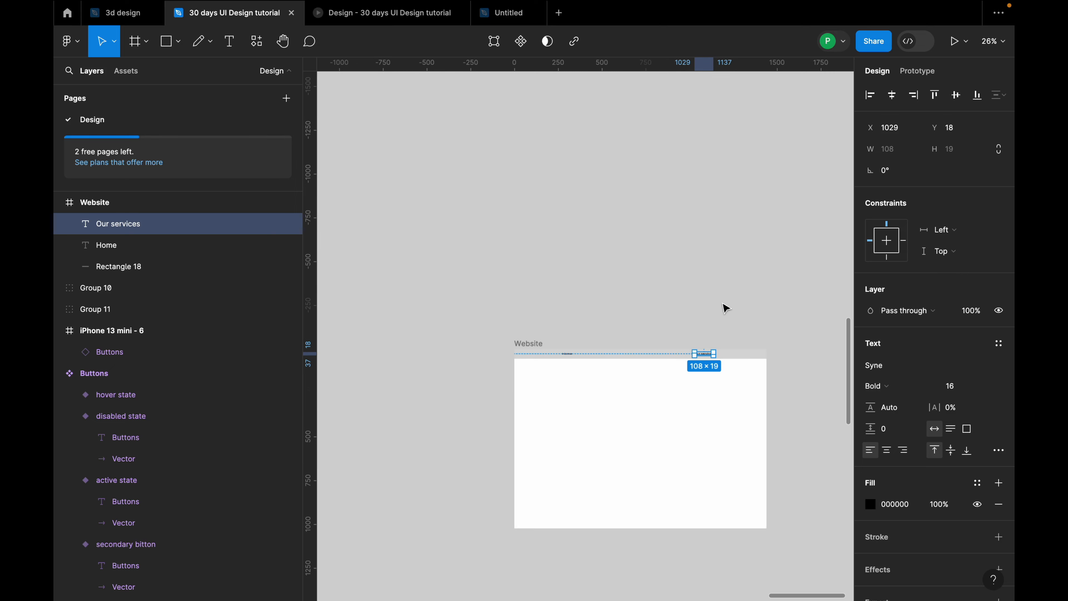
pyautogui.scroll(6, 720, 366)
pyautogui.moveTo(678, 326); pyautogui.dragTo(805, 325)
pyautogui.write('Contact us')
pyautogui.press('Escape')
# Step: Duplicate the Our services label to its left in the header and change the copy's text to "Promo"
pyautogui.scroll(-3, 674, 304)
pyautogui.click(637, 309)
pyautogui.moveTo(637, 310); pyautogui.dragTo(548, 304)
pyautogui.doubleClick(548, 304)
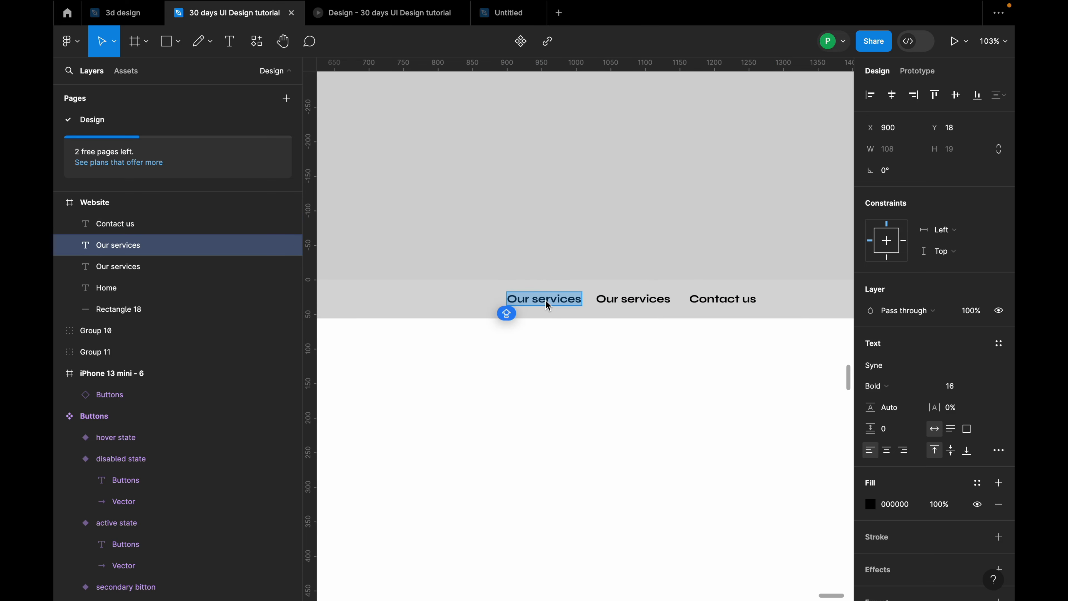
pyautogui.write('Promo')
pyautogui.click(568, 342)
# Step: Combine the Promo, Our services and Contact us labels in a horizontal auto layout with 32 spacing
pyautogui.click(545, 299)
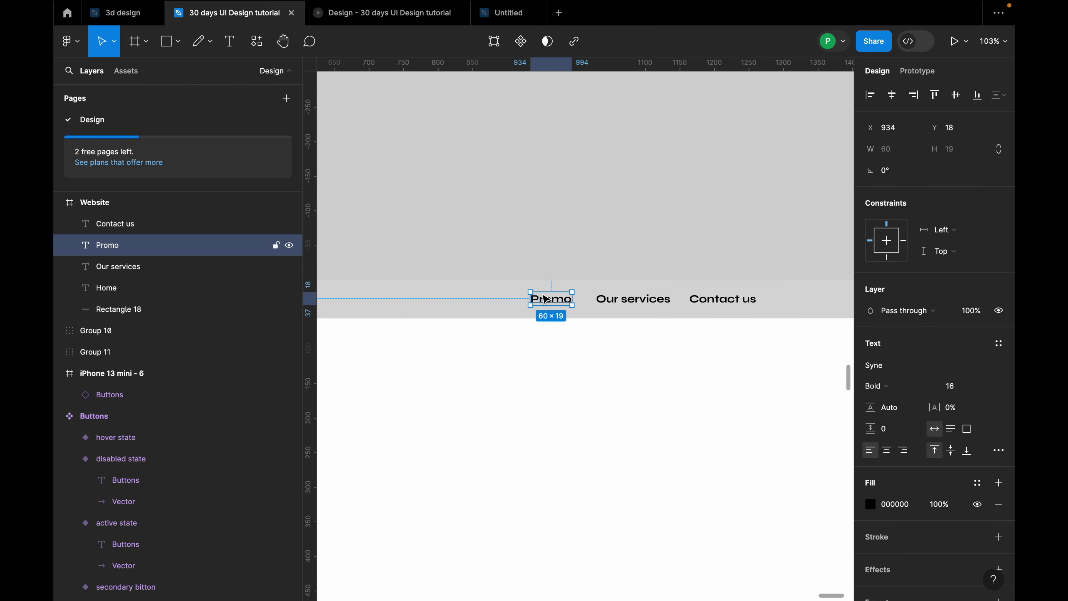
pyautogui.keyDown('shift'); pyautogui.click(637, 300); pyautogui.keyUp('shift')
pyautogui.keyDown('shift'); pyautogui.click(714, 300); pyautogui.keyUp('shift')
pyautogui.hotkey('shift', 'a')
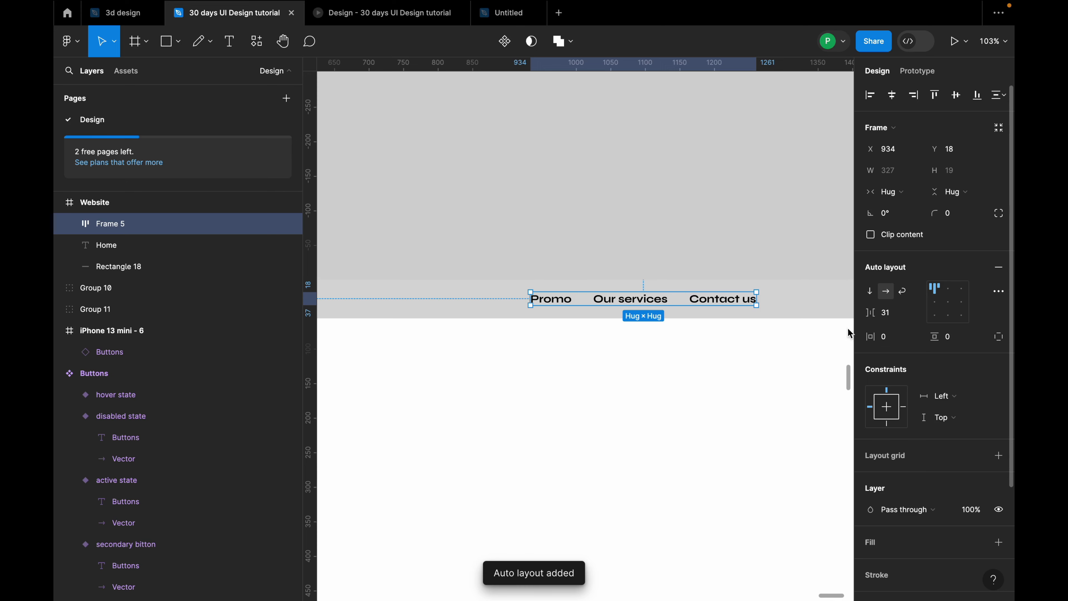
pyautogui.scroll(2, 714, 300)
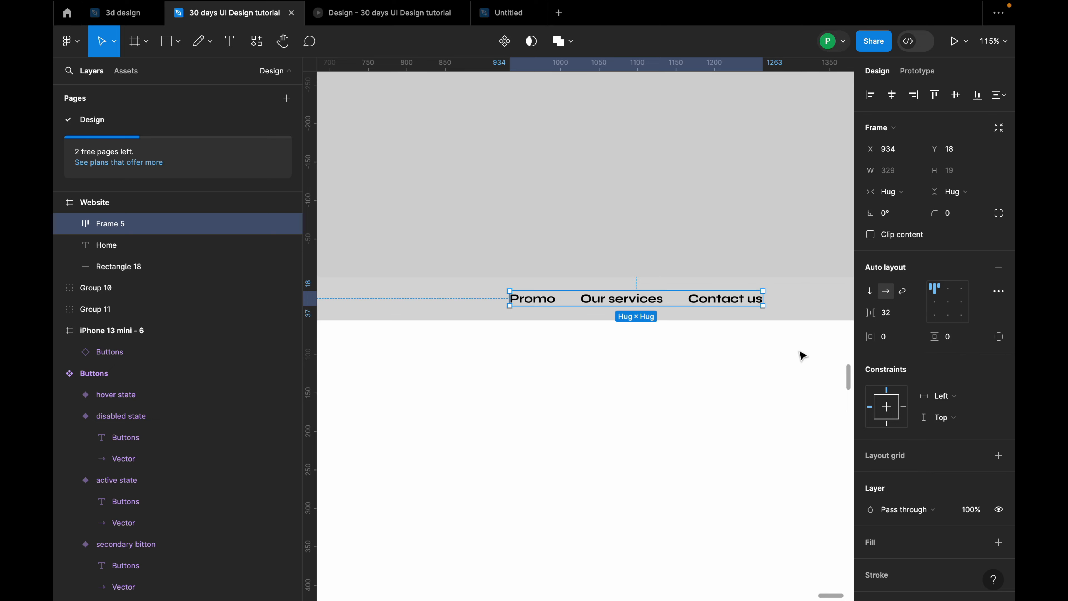
# Step: Place a separate copy of the Contact us label in the header, to the right of the auto-layout navigation row
pyautogui.scroll(-4, 618, 332)
pyautogui.click(698, 322)
pyautogui.moveTo(650, 312); pyautogui.dragTo(822, 313)
pyautogui.scroll(5, 645, 318)
pyautogui.doubleClick(635, 316)
pyautogui.moveTo(790, 219); pyautogui.dragTo(614, 219)
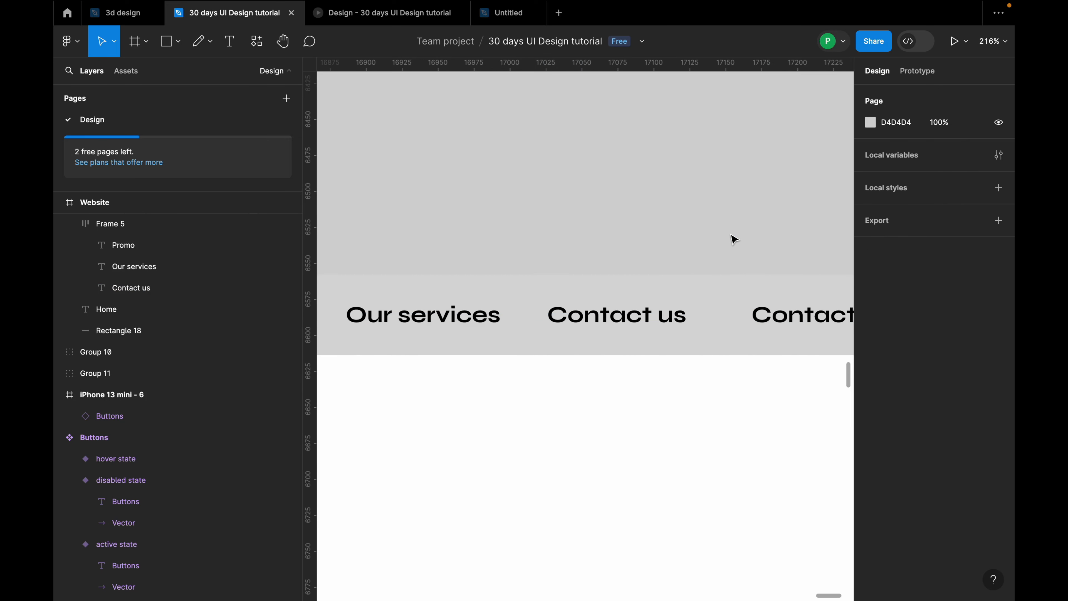
pyautogui.hscroll(5, 731, 242)
# Step: Wrap the separate Contact us label in its own auto-layout frame and move it to about X 1278, Y 8
pyautogui.click(674, 323)
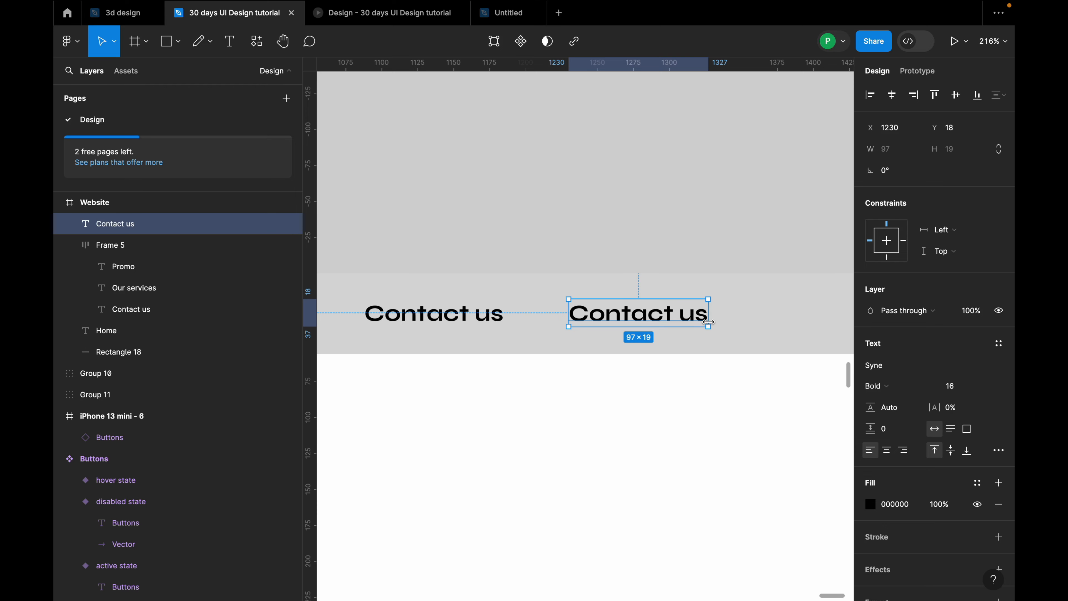
pyautogui.hotkey('shift', 'a')
pyautogui.moveTo(665, 316); pyautogui.dragTo(737, 309)
pyautogui.scroll(-3, 736, 315)
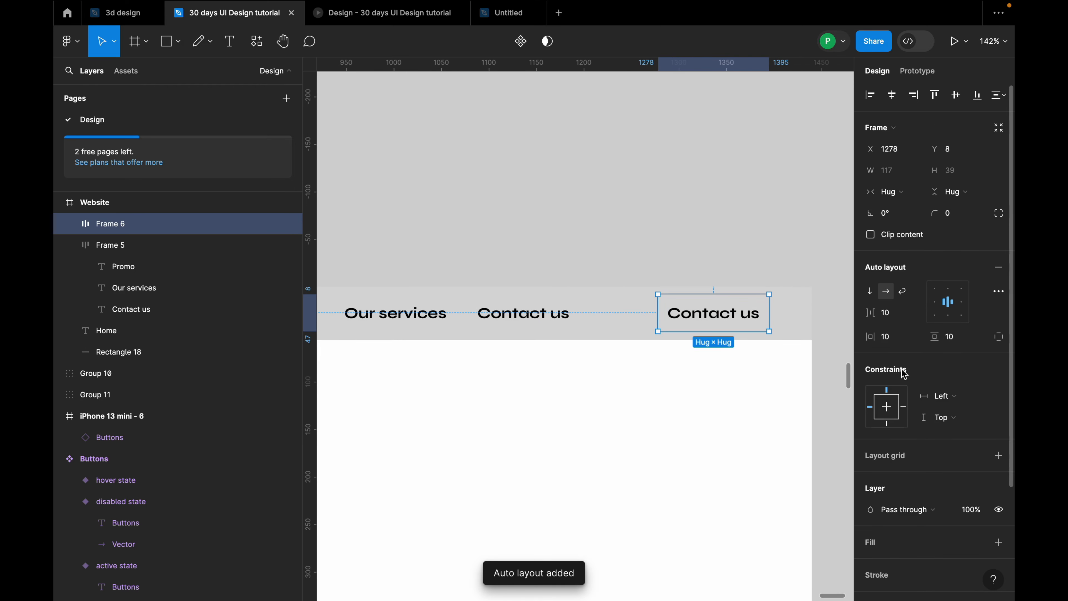
# Step: Set the separate Contact us frame's padding to 16 horizontally and 4 vertically
pyautogui.click(894, 339)
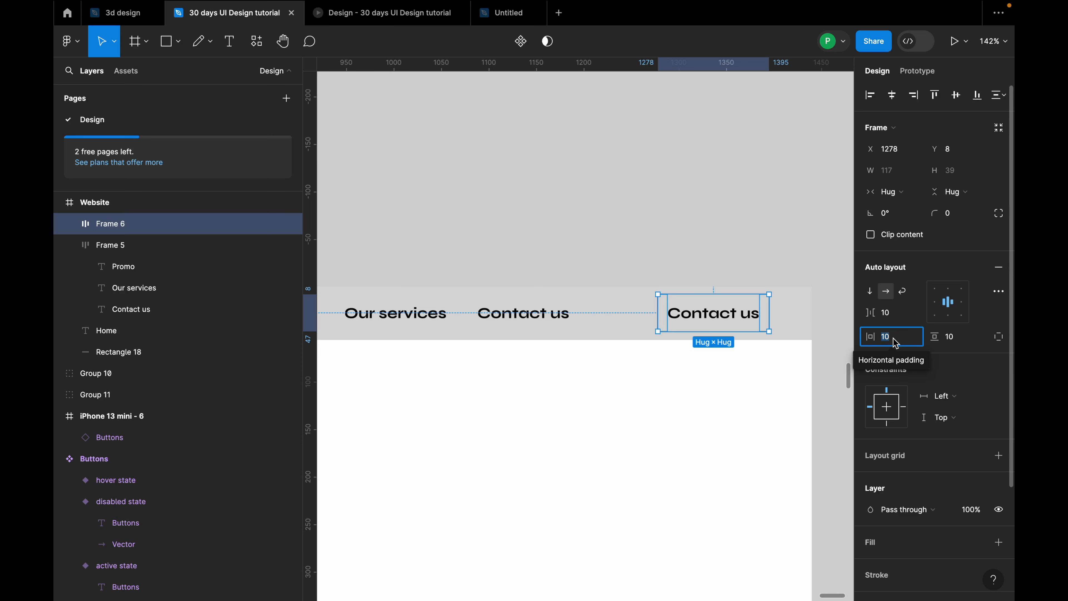
pyautogui.write('16')
pyautogui.press('Return')
pyautogui.click(956, 339)
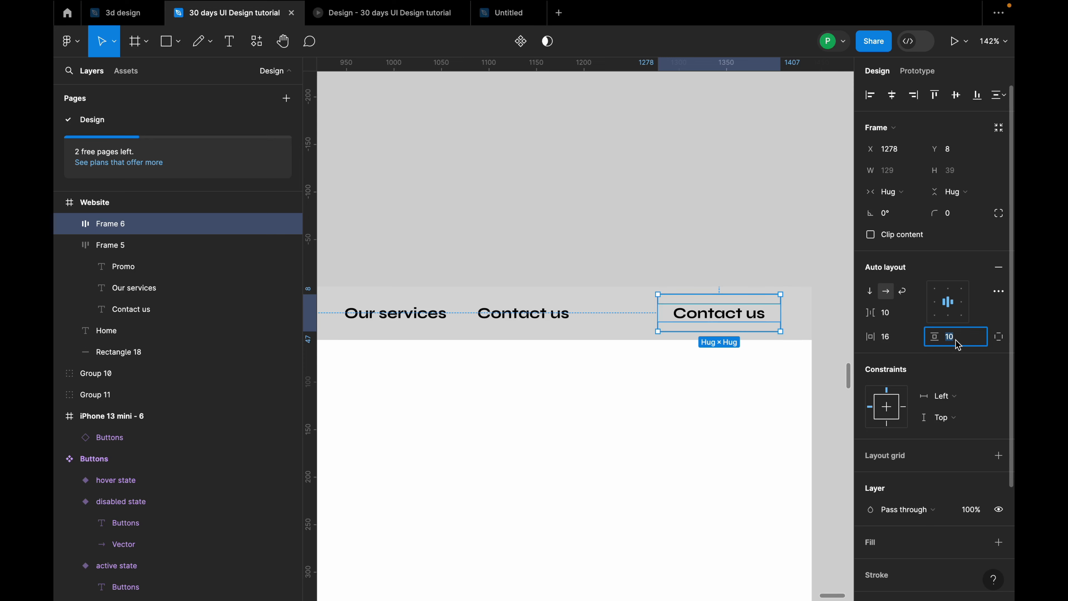
pyautogui.write('4')
pyautogui.press('Return')
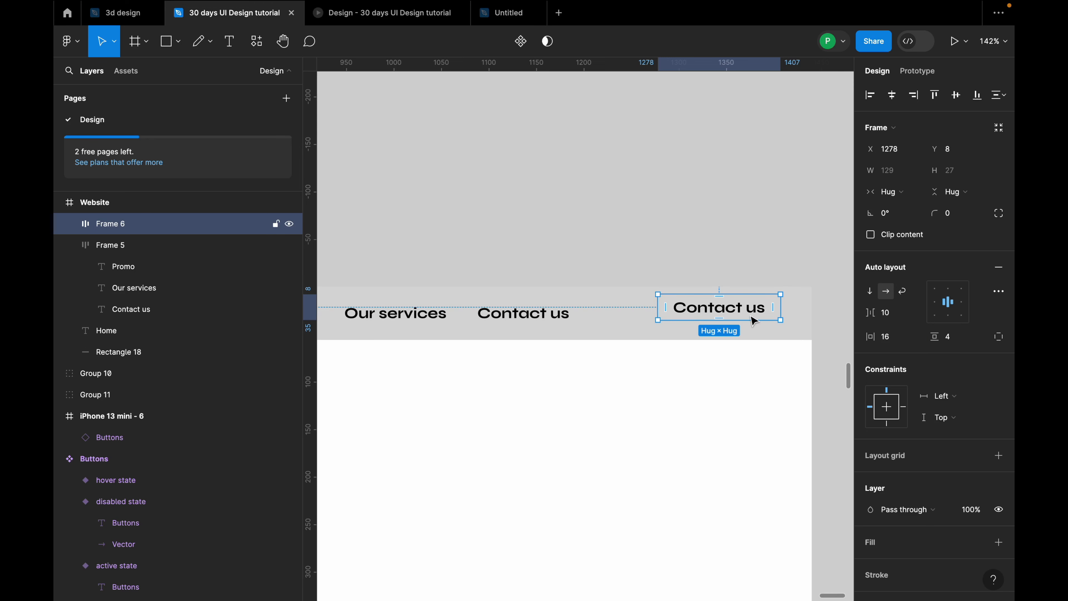
# Step: Set the separate Contact us frame's vertical padding to 8 and item gap to 4, and position it at about X 1274, Y 10
pyautogui.moveTo(753, 322); pyautogui.dragTo(773, 320)
pyautogui.click(960, 342)
pyautogui.write('8')
pyautogui.press('Return')
pyautogui.click(898, 317)
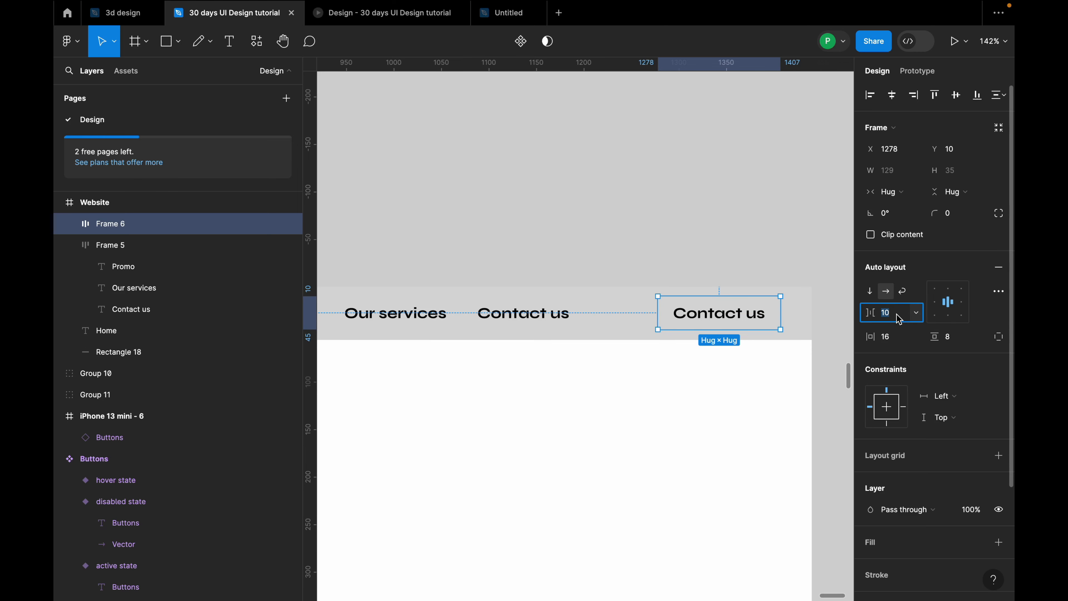
pyautogui.write('4')
pyautogui.press('Return')
pyautogui.click(753, 316)
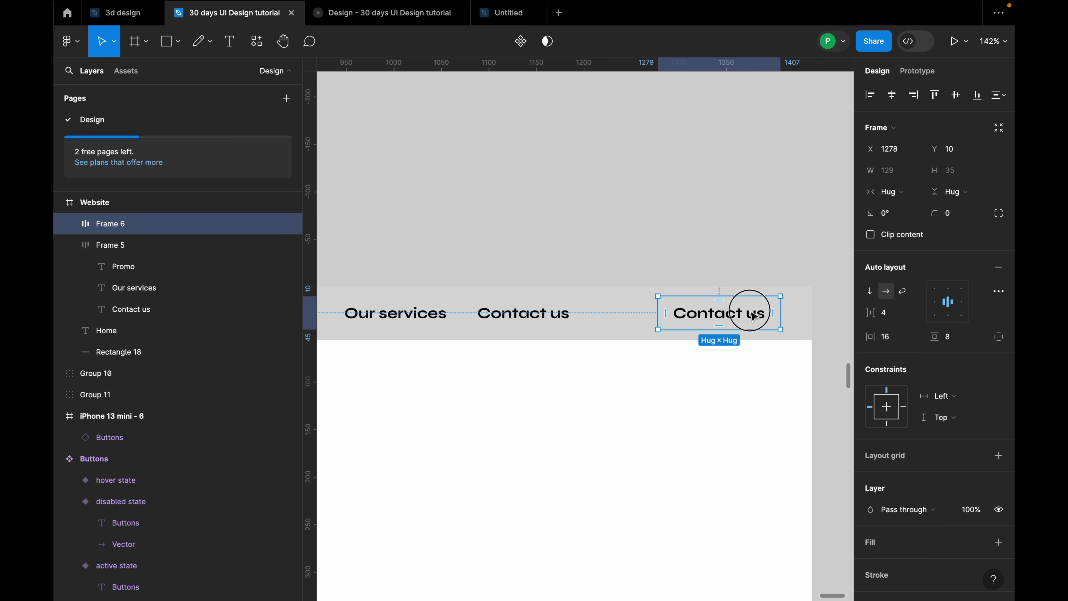
pyautogui.moveTo(753, 316); pyautogui.dragTo(749, 315)
# Step: Add a solid black 000000 fill to the separate Contact us frame
pyautogui.scroll(-3, 976, 471)
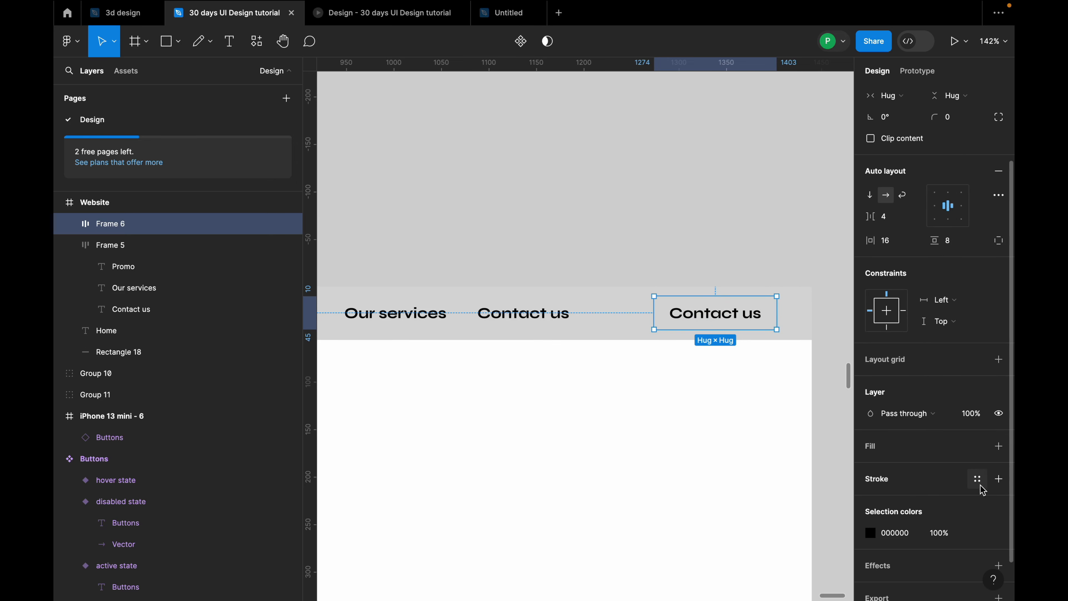
pyautogui.click(998, 446)
pyautogui.click(870, 467)
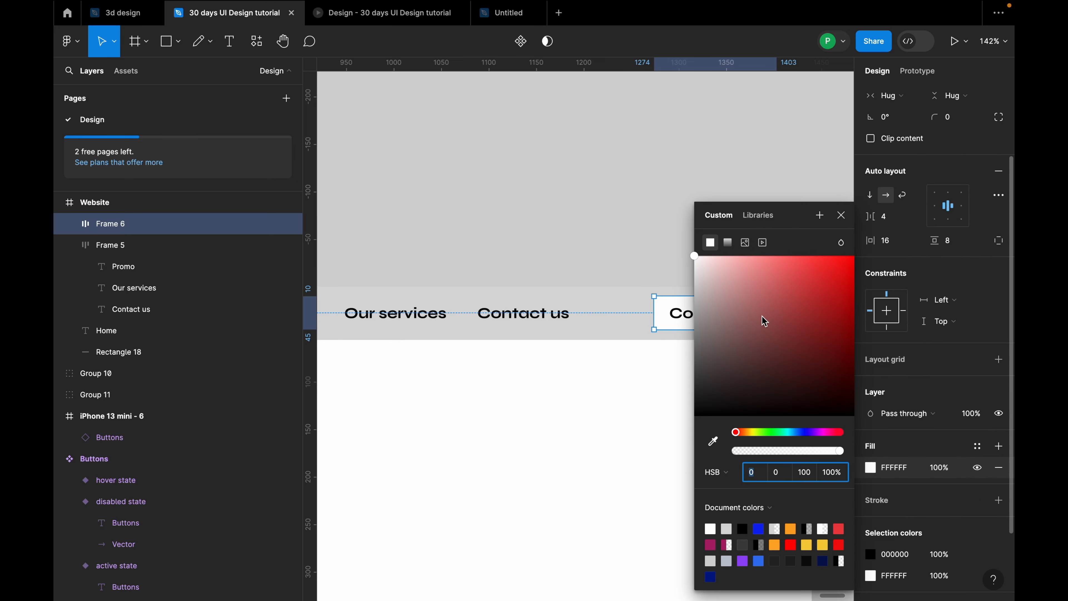
pyautogui.moveTo(720, 389); pyautogui.dragTo(701, 420)
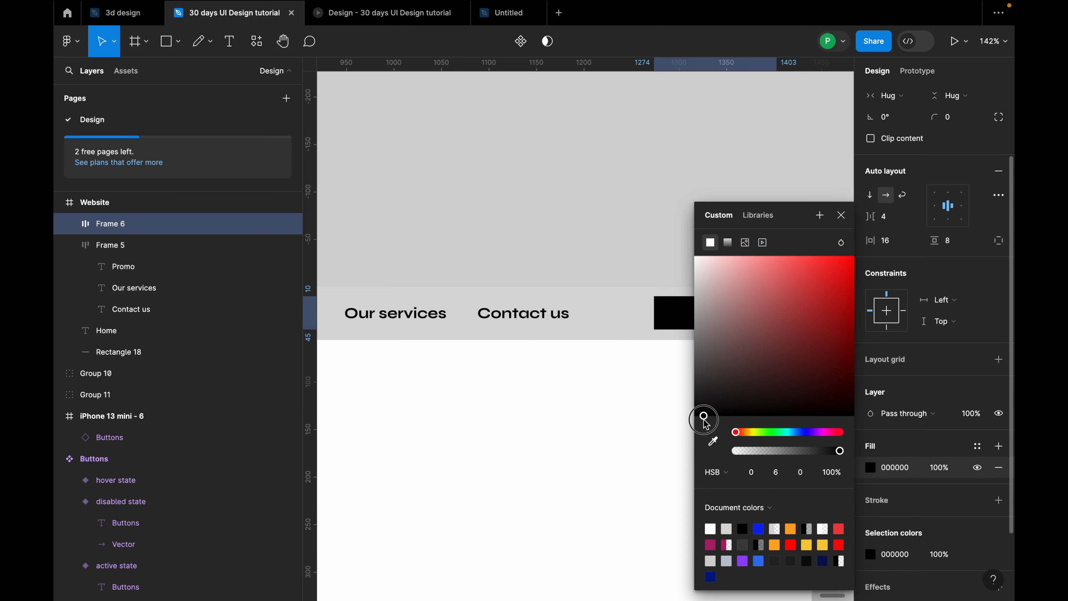
pyautogui.click(842, 219)
# Step: Change the text colour of the Contact us label inside the black frame to white
pyautogui.doubleClick(698, 310)
pyautogui.click(870, 439)
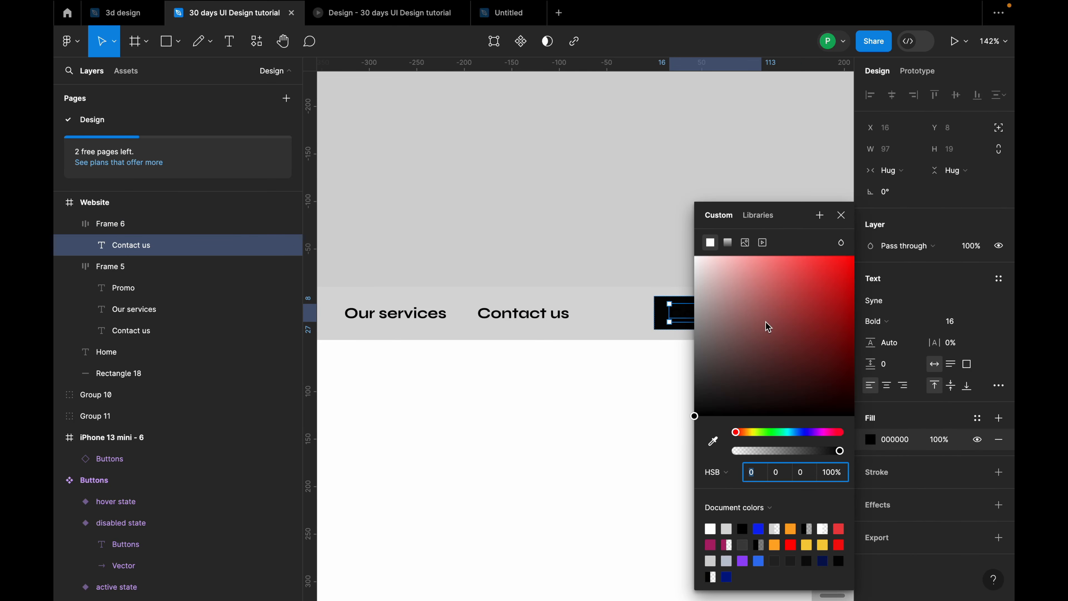
pyautogui.moveTo(723, 286); pyautogui.dragTo(690, 266)
pyautogui.click(631, 221)
# Step: Round the black Contact us frame's corners with a radius of 4
pyautogui.click(768, 318)
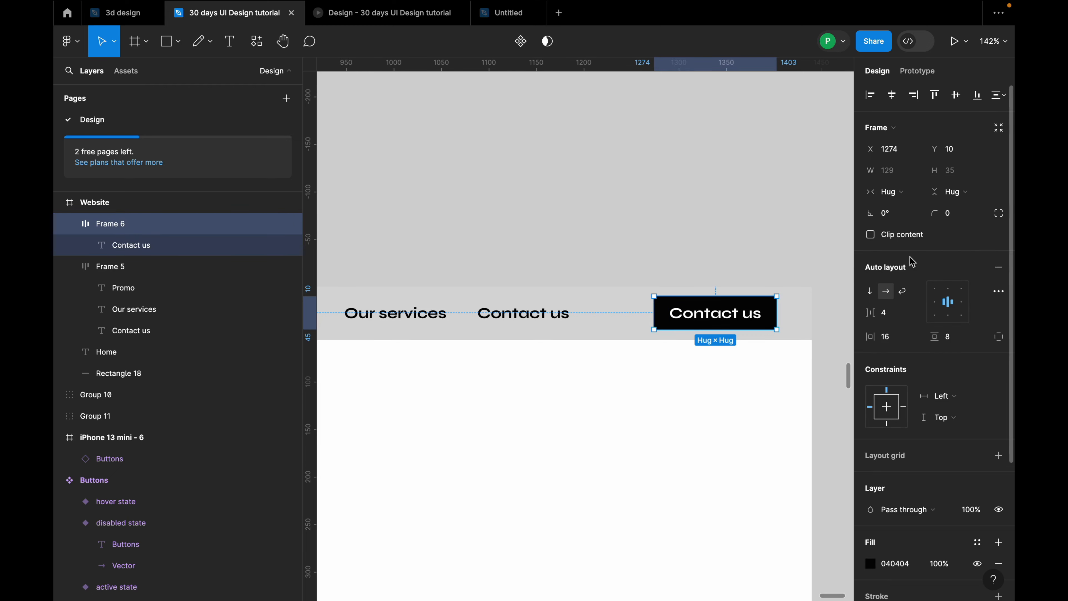
pyautogui.click(949, 215)
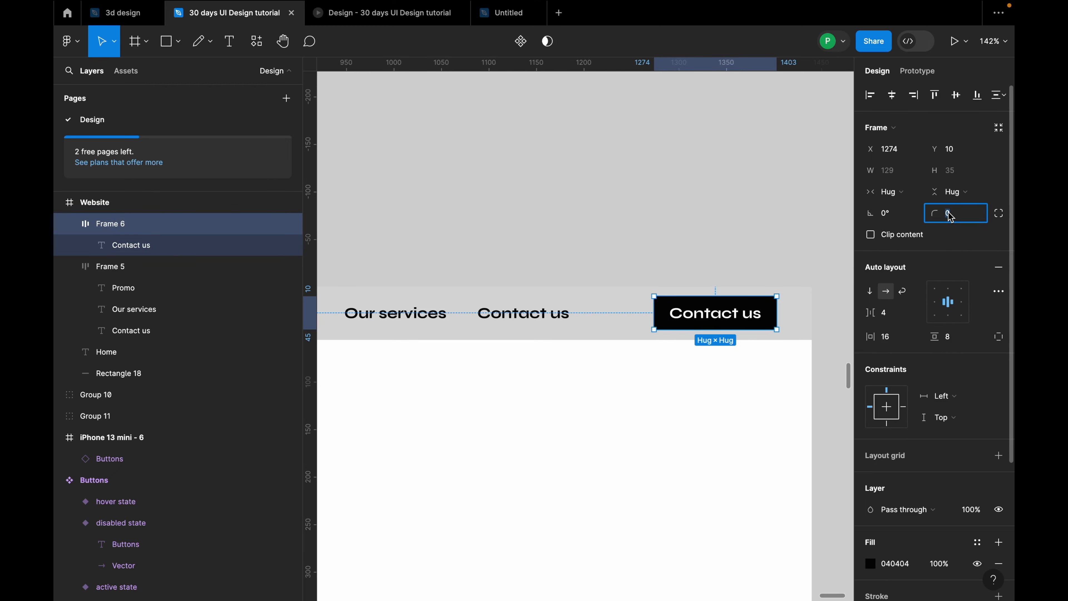
pyautogui.click(801, 239)
# Step: Set the height of the grey header rectangle in the Website frame to 64
pyautogui.scroll(-5, 801, 239)
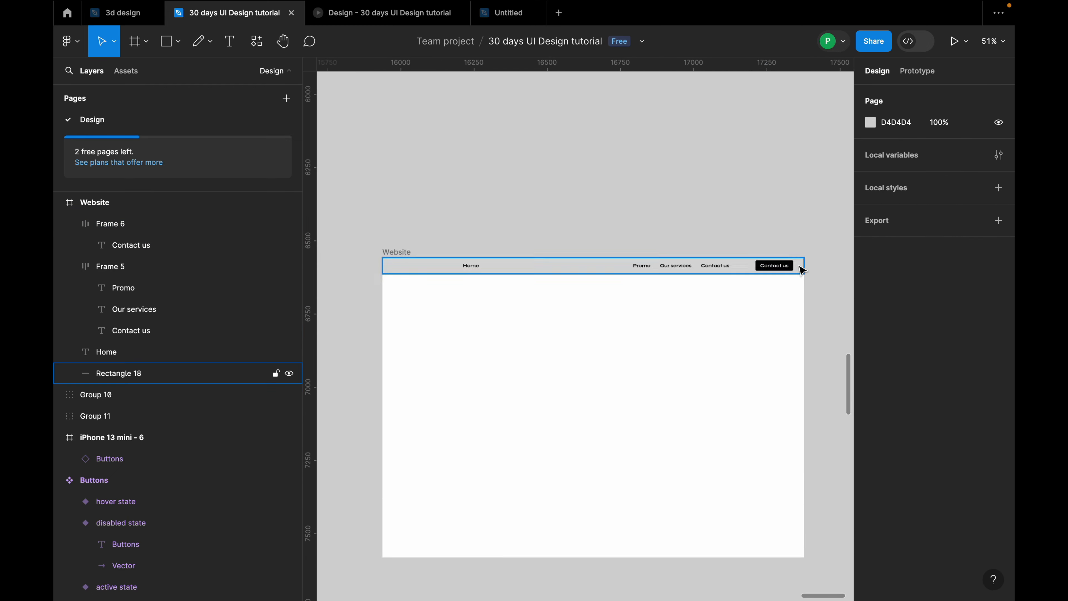
pyautogui.scroll(-2, 800, 267)
pyautogui.scroll(2, 619, 283)
pyautogui.click(616, 267)
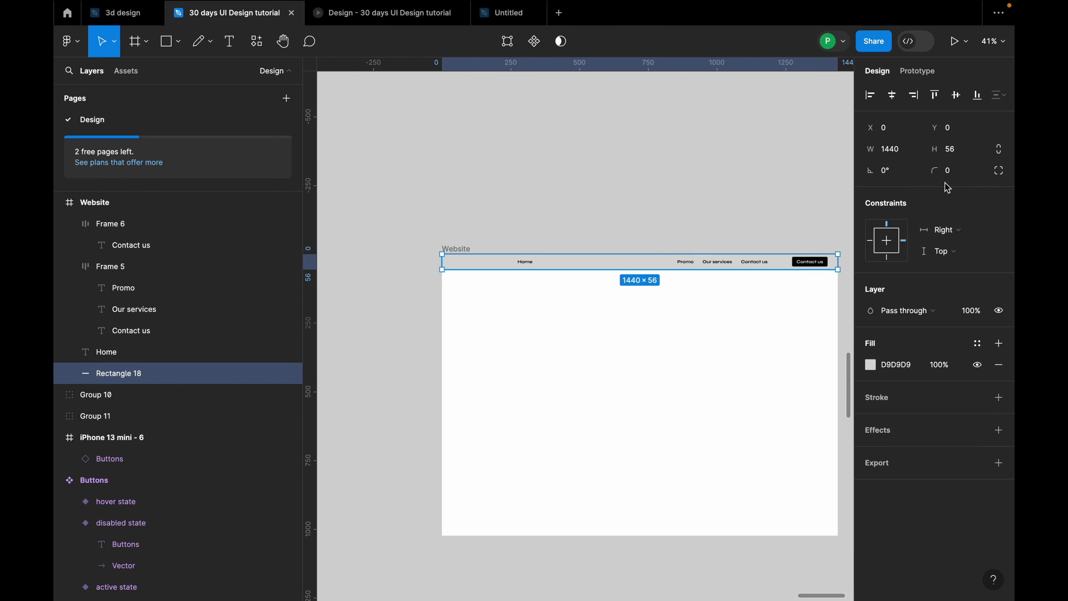
pyautogui.click(958, 159)
pyautogui.press('Return')
pyautogui.click(693, 319)
# Step: Wrap the navigation labels frame and the black Contact us frame together in one horizontal auto-layout frame
pyautogui.scroll(2, 740, 301)
pyautogui.click(834, 260)
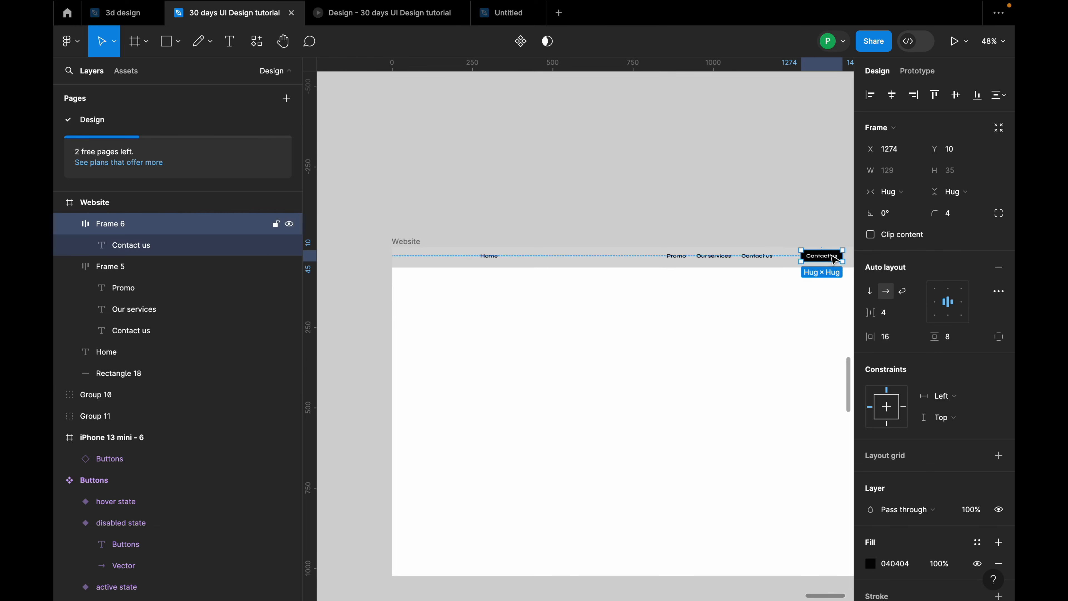
pyautogui.keyDown('shift'); pyautogui.click(752, 264); pyautogui.keyUp('shift')
pyautogui.scroll(3, 825, 262)
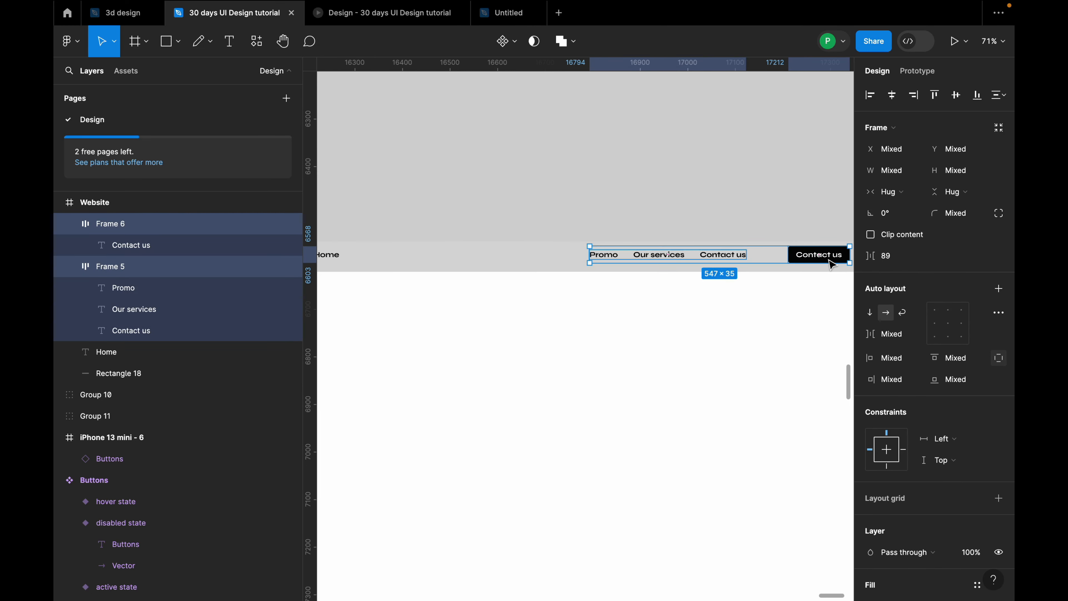
pyautogui.hotkey('shift', 'a')
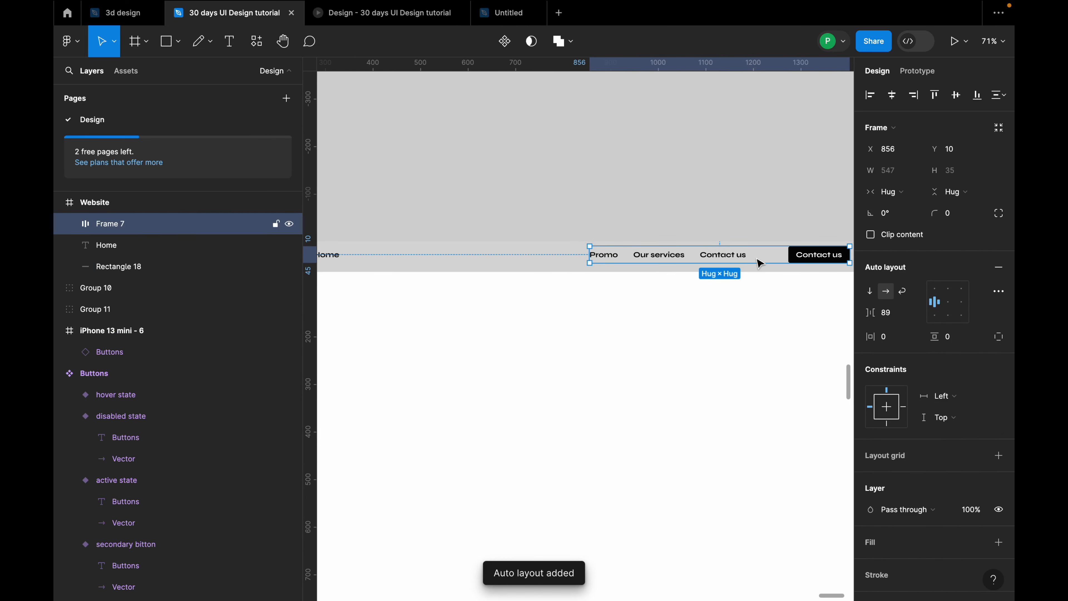
# Step: Set the horizontal gap between items in the combined navigation frame to 92
pyautogui.click(897, 316)
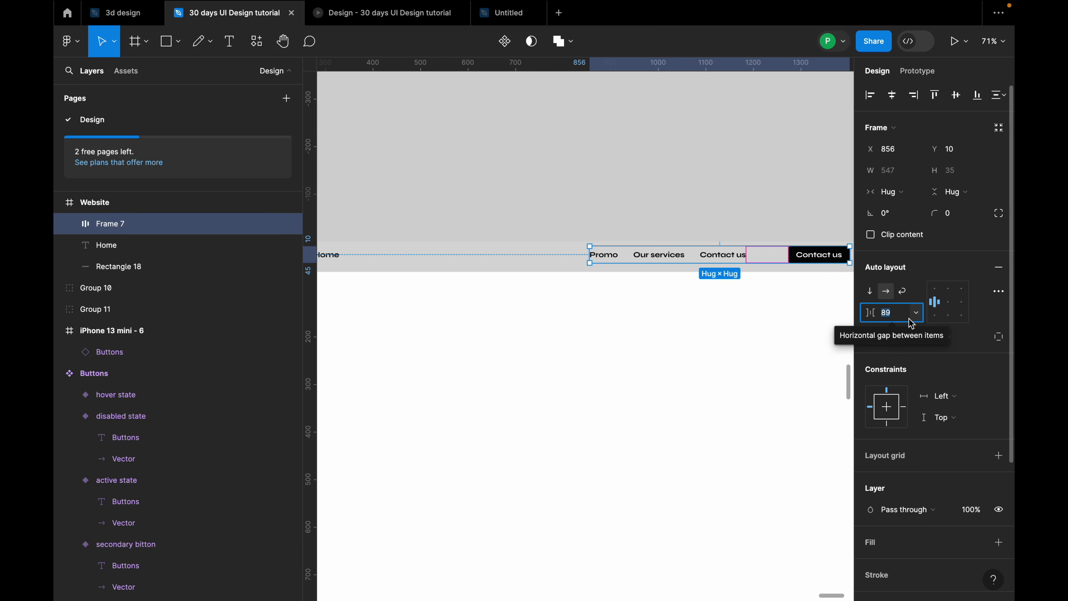
pyautogui.write('9')
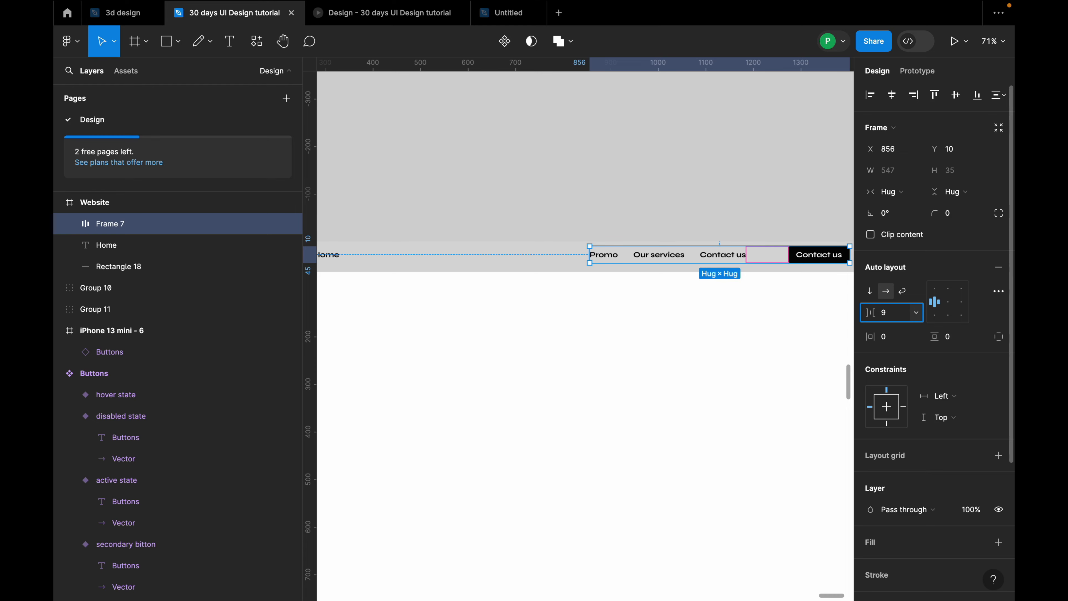
pyautogui.press('Return')
pyautogui.click(685, 337)
# Step: Shift the Home label towards the header's left end and place a duplicate of it at X 72, Y 22
pyautogui.scroll(-4, 646, 258)
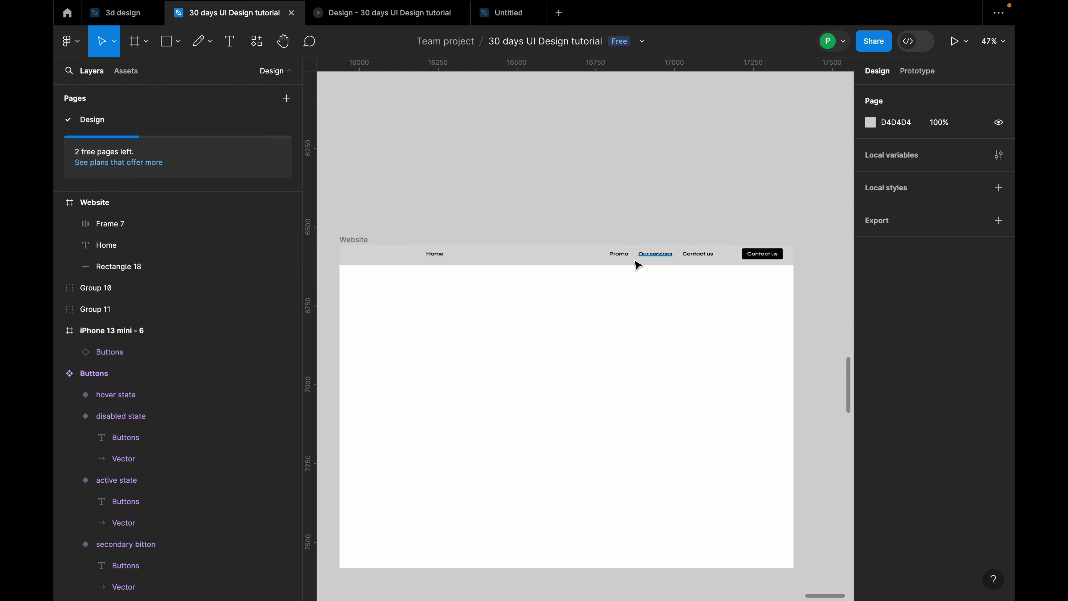
pyautogui.click(435, 254)
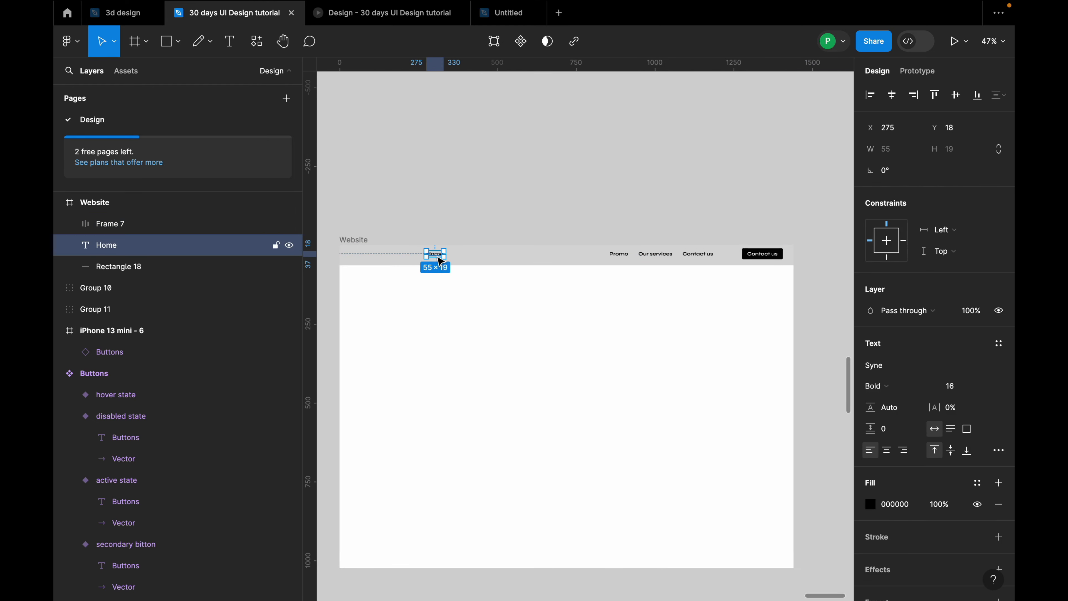
pyautogui.moveTo(441, 261); pyautogui.dragTo(357, 258)
pyautogui.scroll(5, 429, 268)
pyautogui.scroll(-3, 491, 286)
pyautogui.scroll(3, 461, 255)
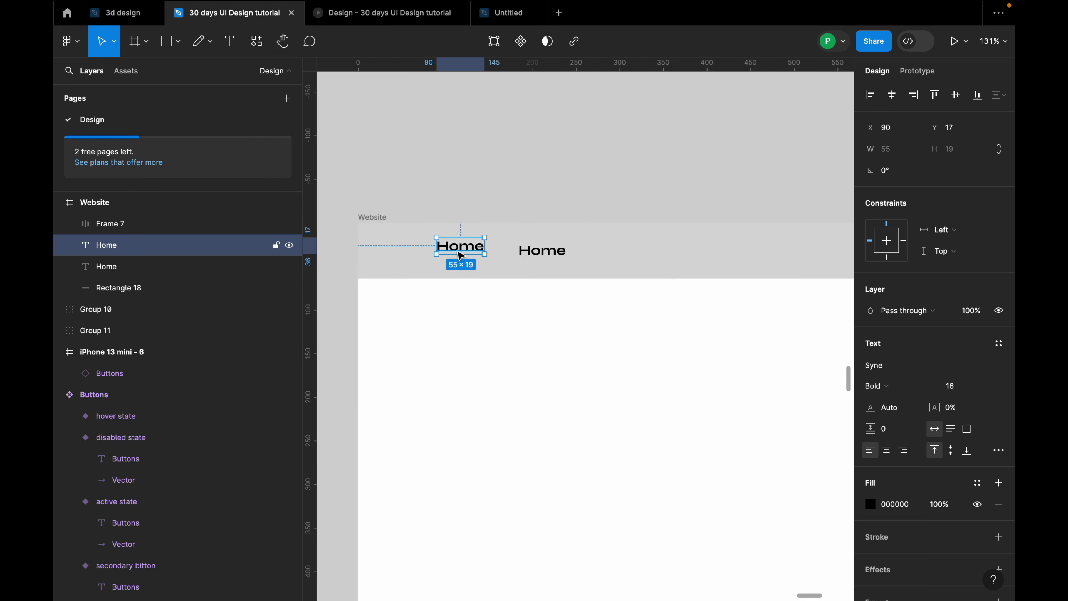
pyautogui.moveTo(461, 255); pyautogui.dragTo(445, 259)
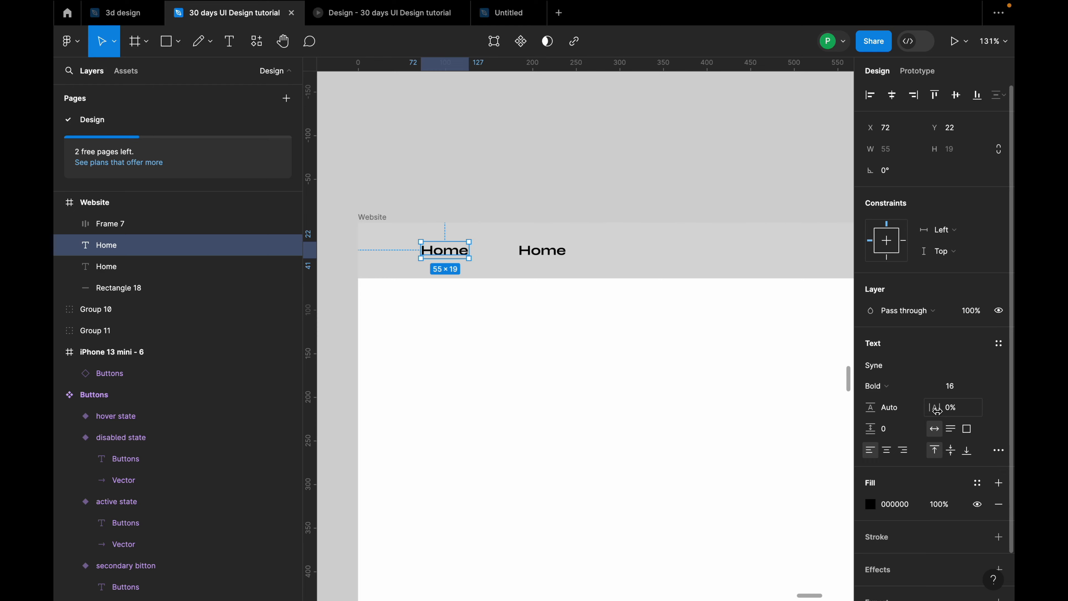
# Step: Tighten the duplicated Home label's letter spacing to -56% and replace its text with HM
pyautogui.moveTo(938, 410); pyautogui.dragTo(860, 407)
pyautogui.scroll(5, 437, 261)
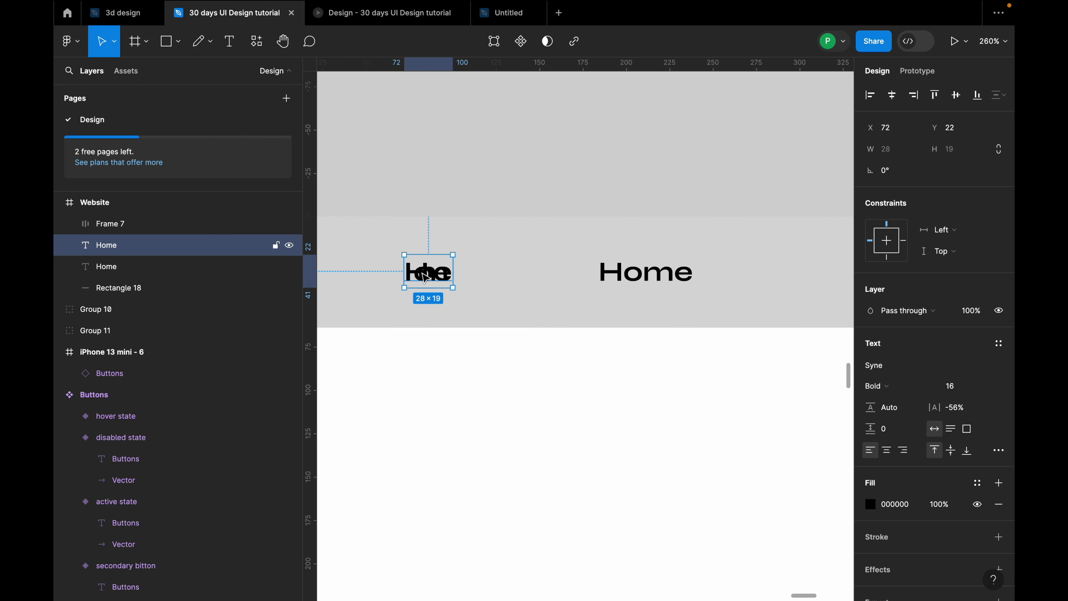
pyautogui.doubleClick(424, 276)
pyautogui.write('HM')
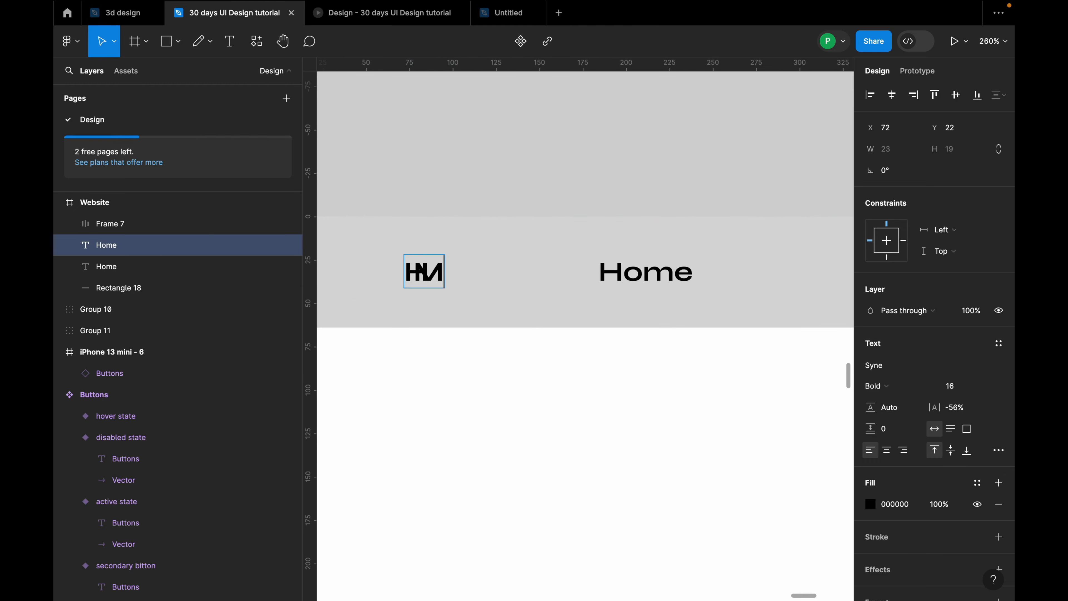
pyautogui.press('Escape')
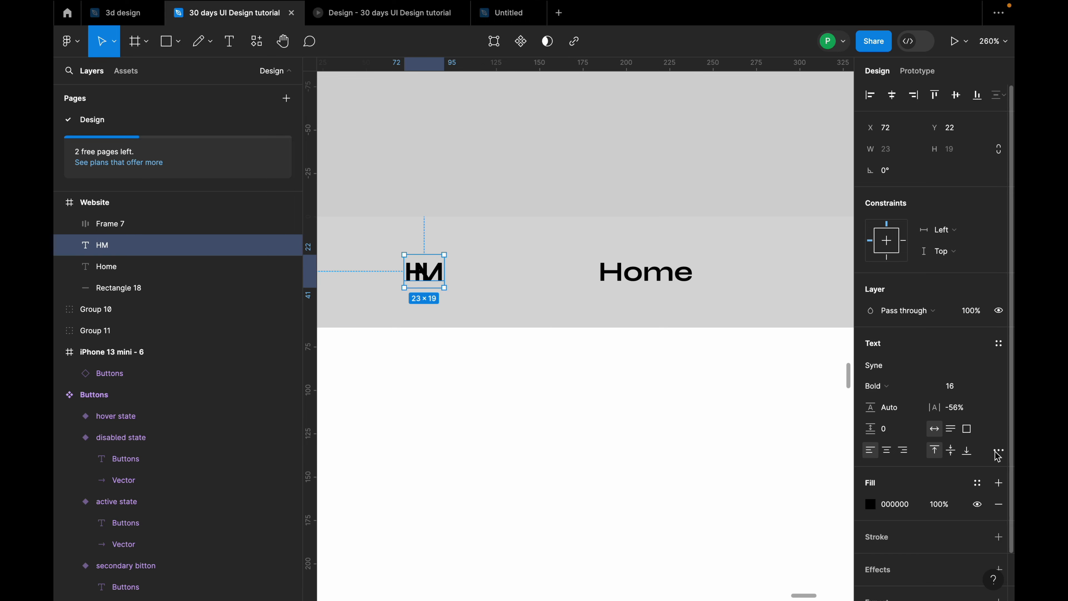
# Step: Set the HM label's letter spacing to -11% and move it to about X 65, Y 22
pyautogui.moveTo(933, 407); pyautogui.dragTo(986, 405)
pyautogui.click(570, 313)
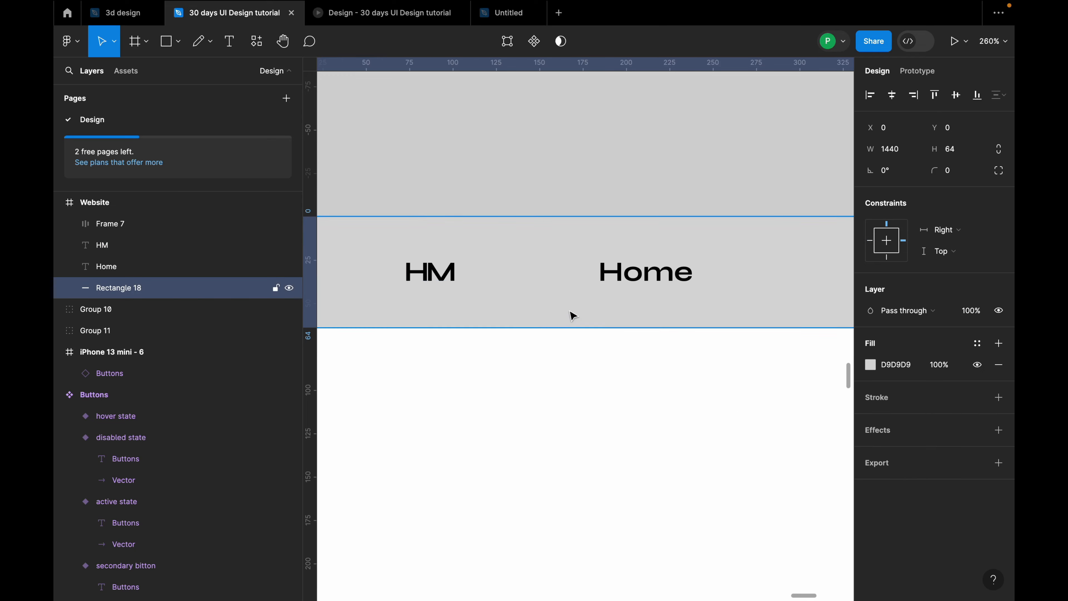
pyautogui.scroll(-5, 546, 307)
pyautogui.click(502, 291)
pyautogui.scroll(-3, 494, 291)
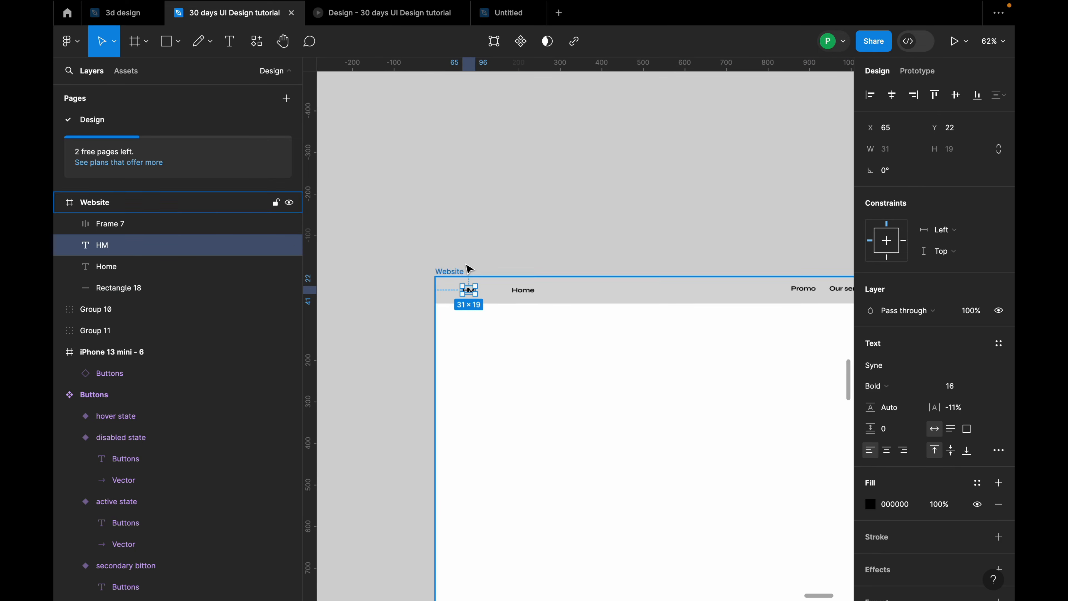
# Step: Add a columns layout grid to the Website frame with a count of 12 and a margin of 120
pyautogui.click(459, 273)
pyautogui.scroll(-3, 459, 272)
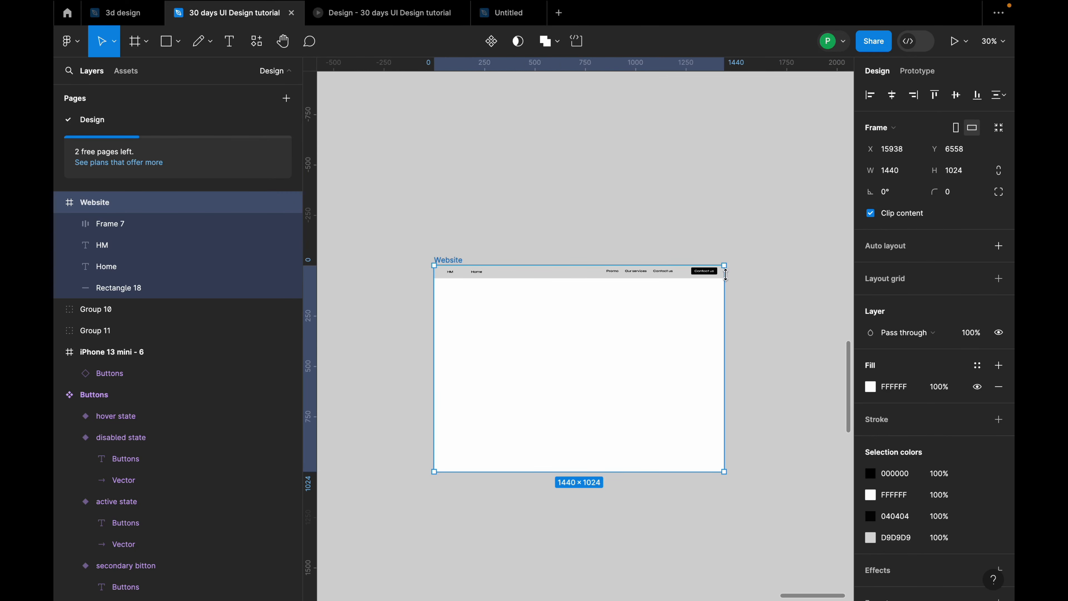
pyautogui.click(998, 279)
pyautogui.click(870, 300)
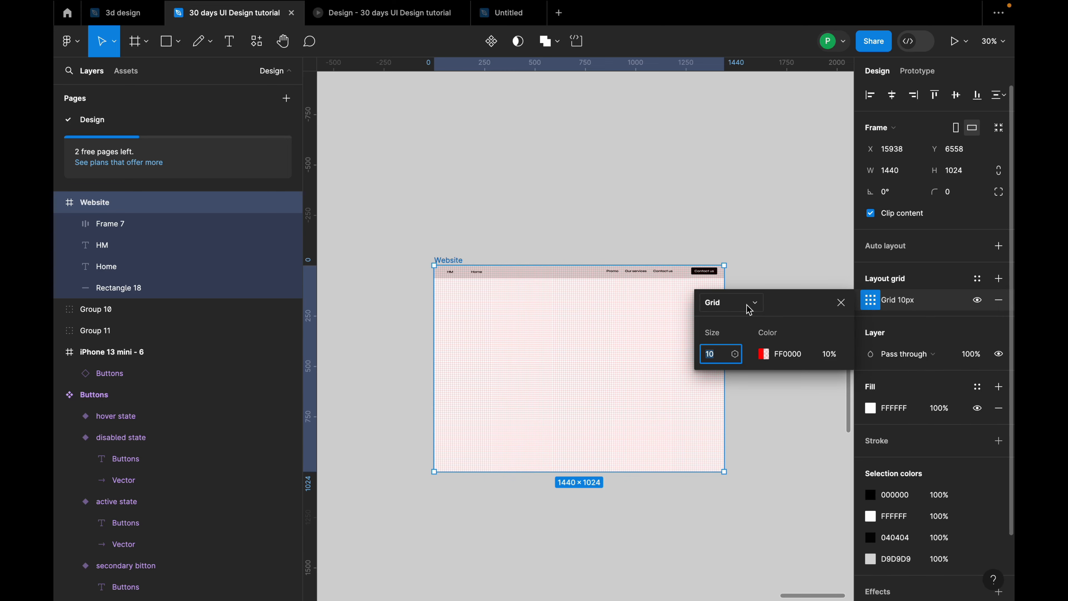
pyautogui.click(737, 302)
pyautogui.click(749, 319)
pyautogui.click(747, 354)
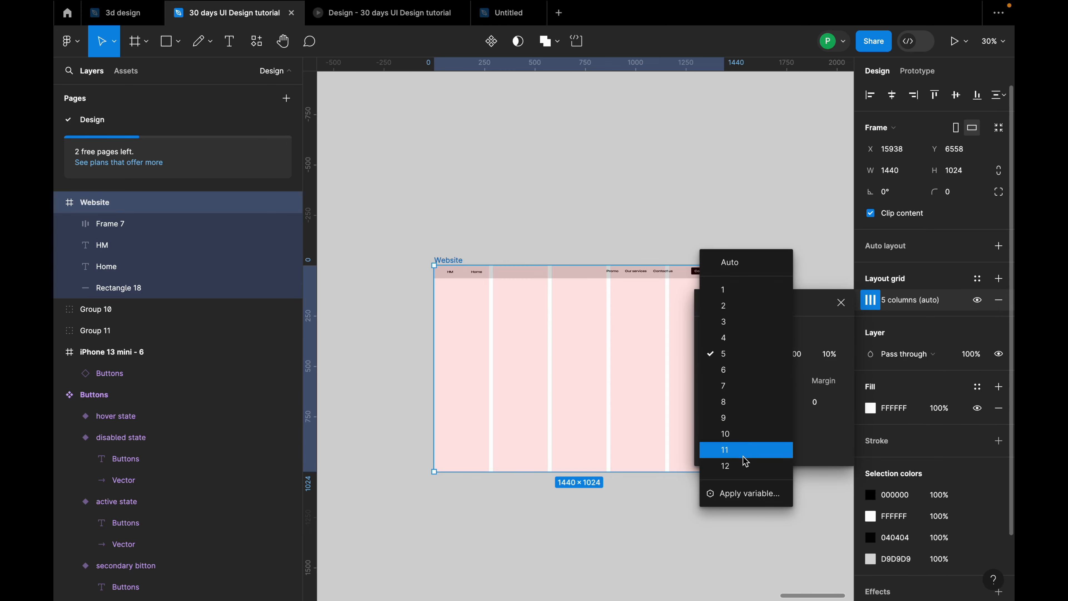
pyautogui.click(773, 465)
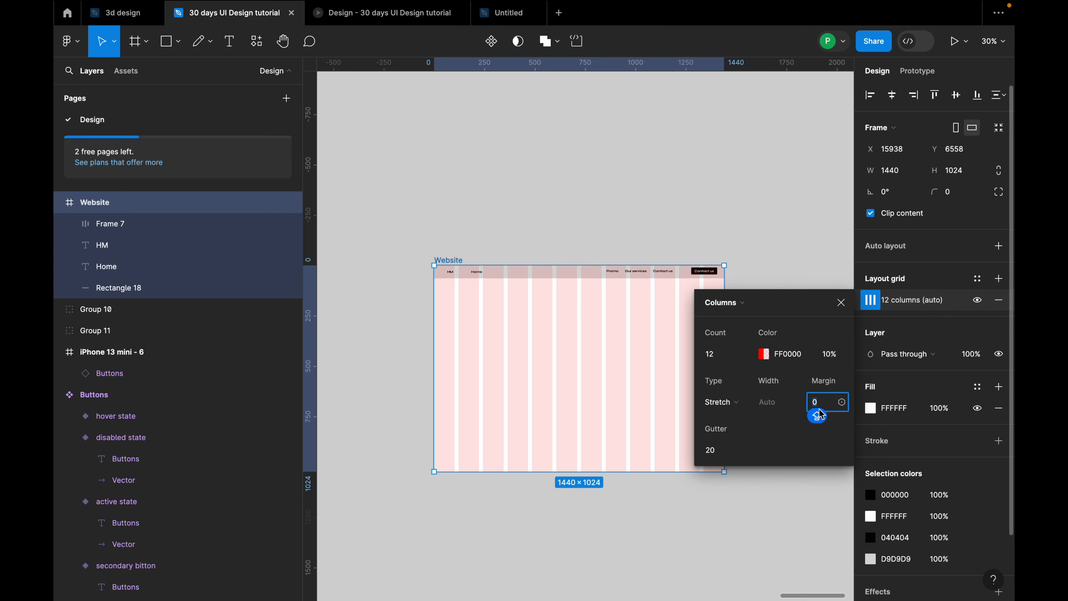
pyautogui.press('Return')
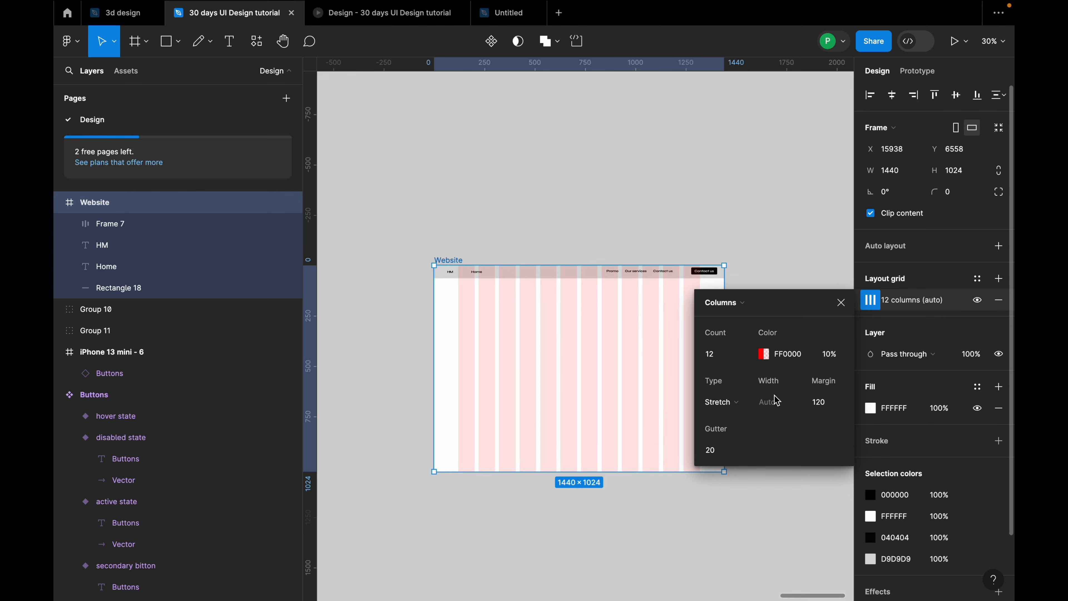
# Step: Try gutters of 62 and 48 on the Website frame's column grid
pyautogui.click(725, 456)
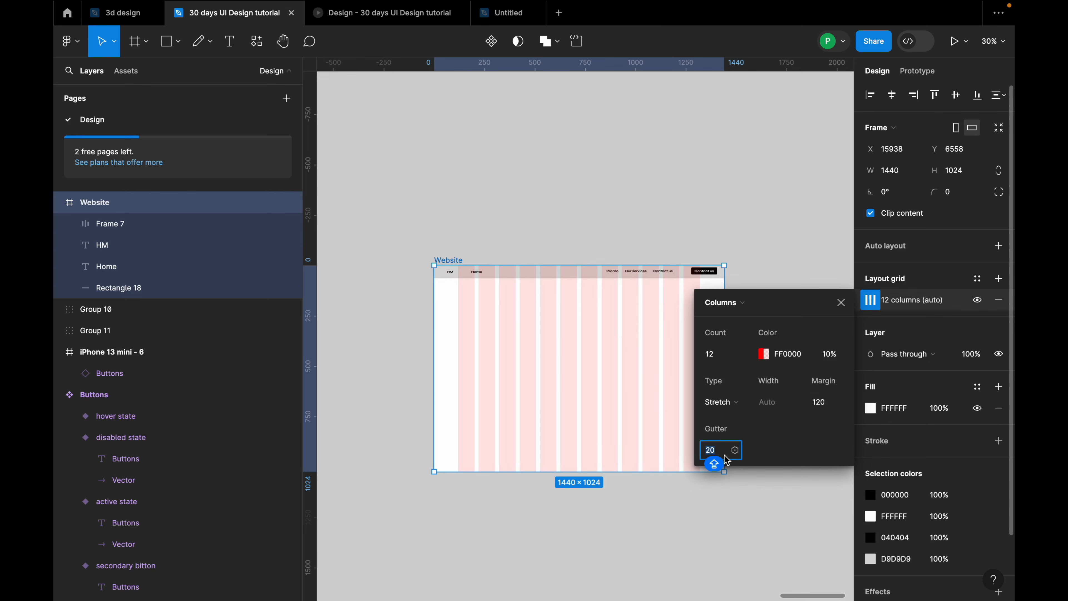
pyautogui.write('62')
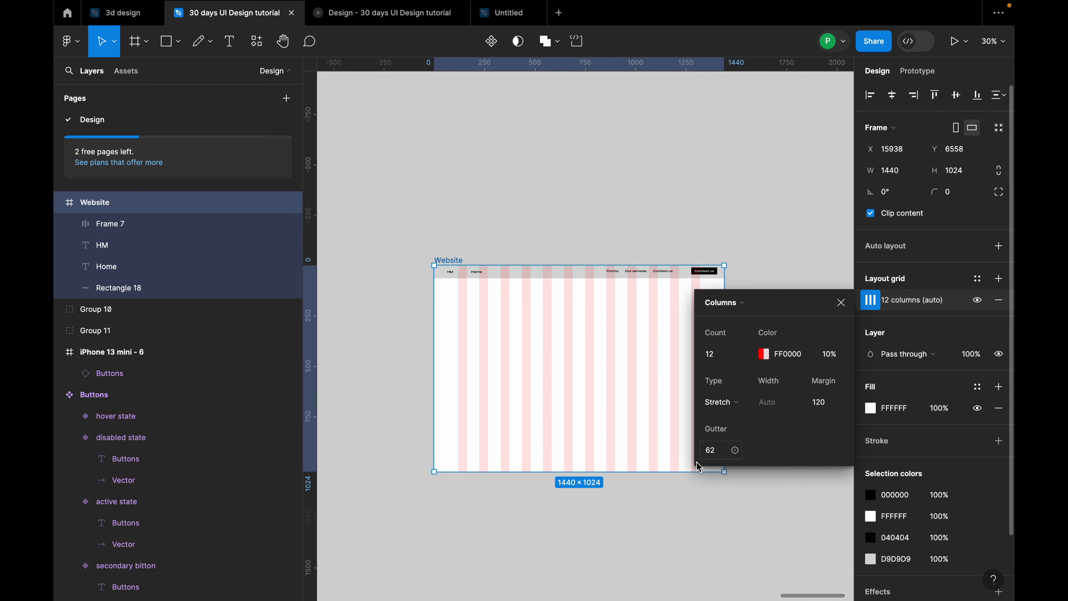
pyautogui.click(718, 453)
pyautogui.doubleClick(716, 448)
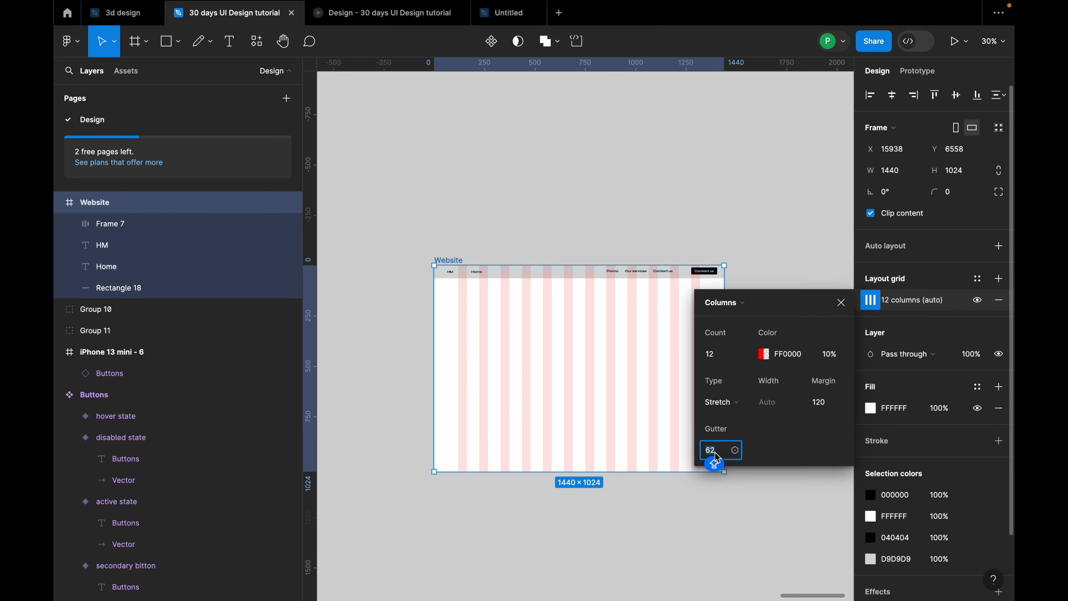
pyautogui.write('48')
pyautogui.press('Return')
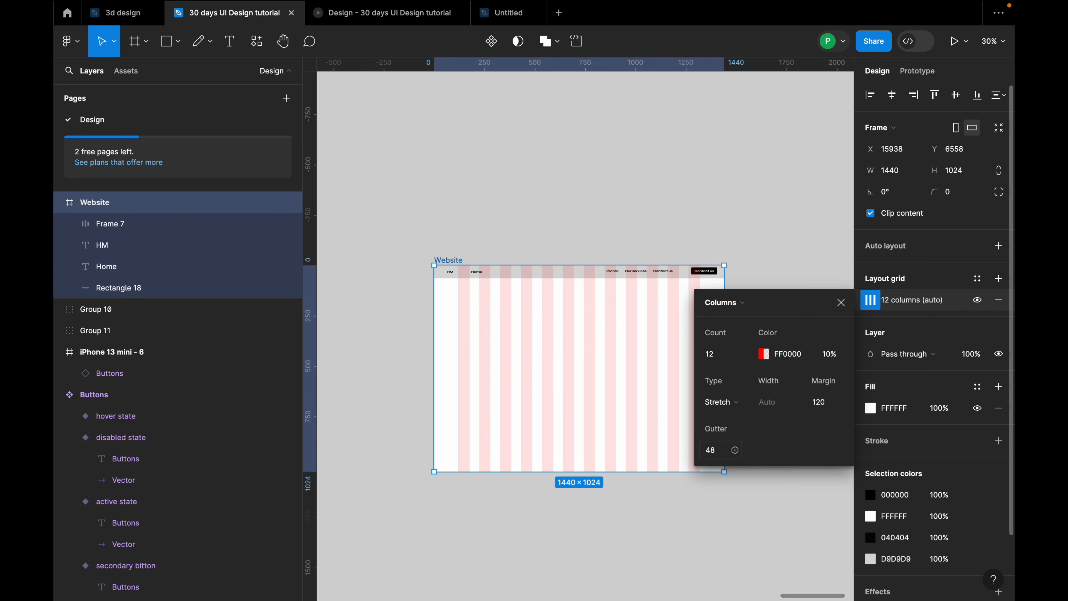
# Step: Set the column grid's gutter to 24
pyautogui.click(720, 450)
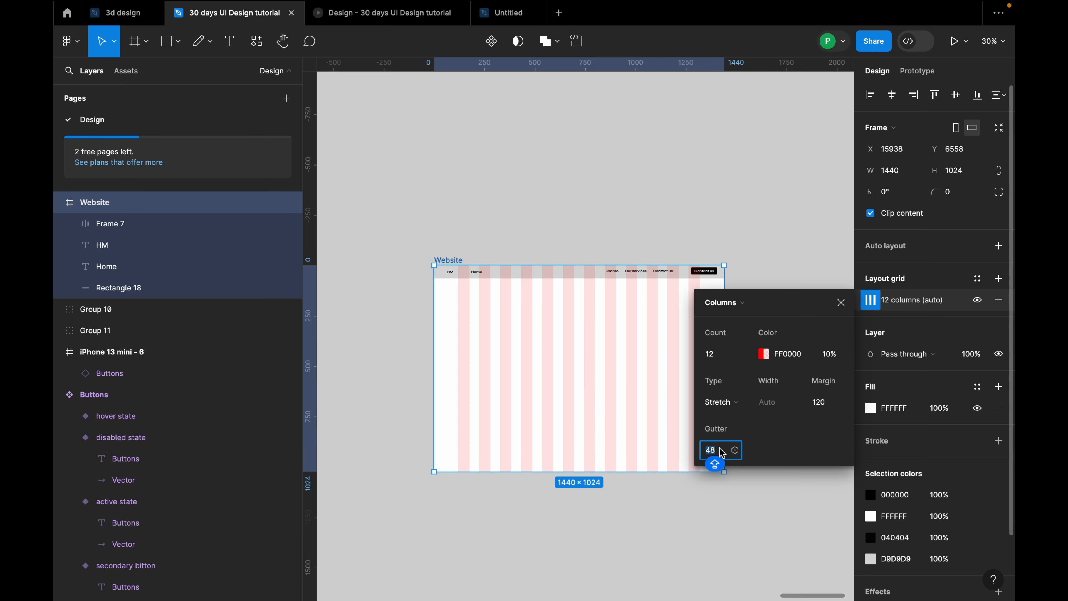
pyautogui.write('24')
pyautogui.press('Return')
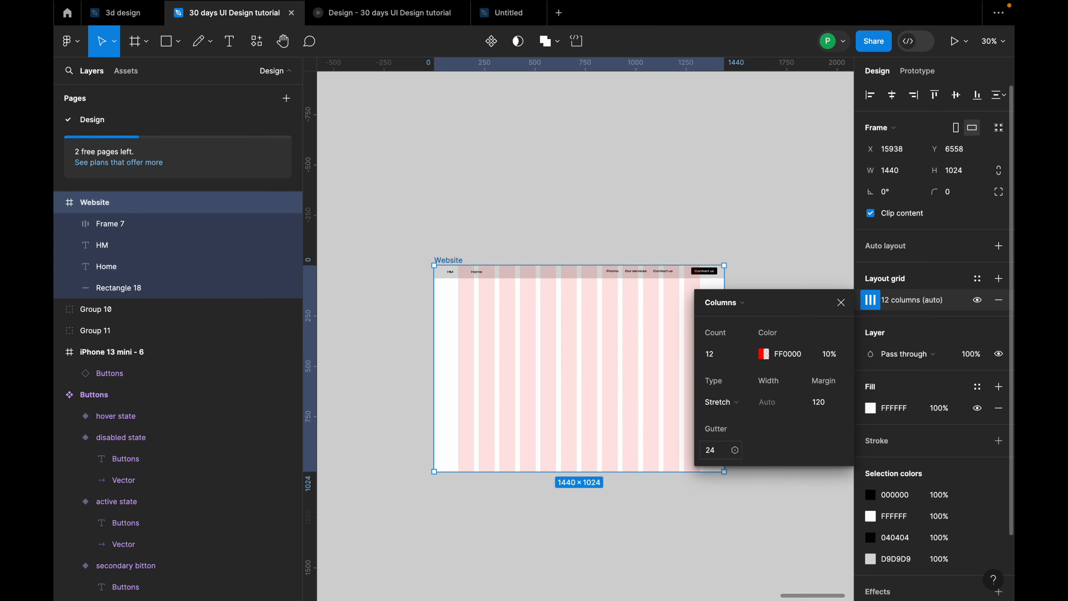
pyautogui.click(495, 360)
# Step: Align Home with the second grid column at X 222, Y 26, and HM with the first at X 120, Y 26
pyautogui.scroll(5, 455, 292)
pyautogui.click(518, 253)
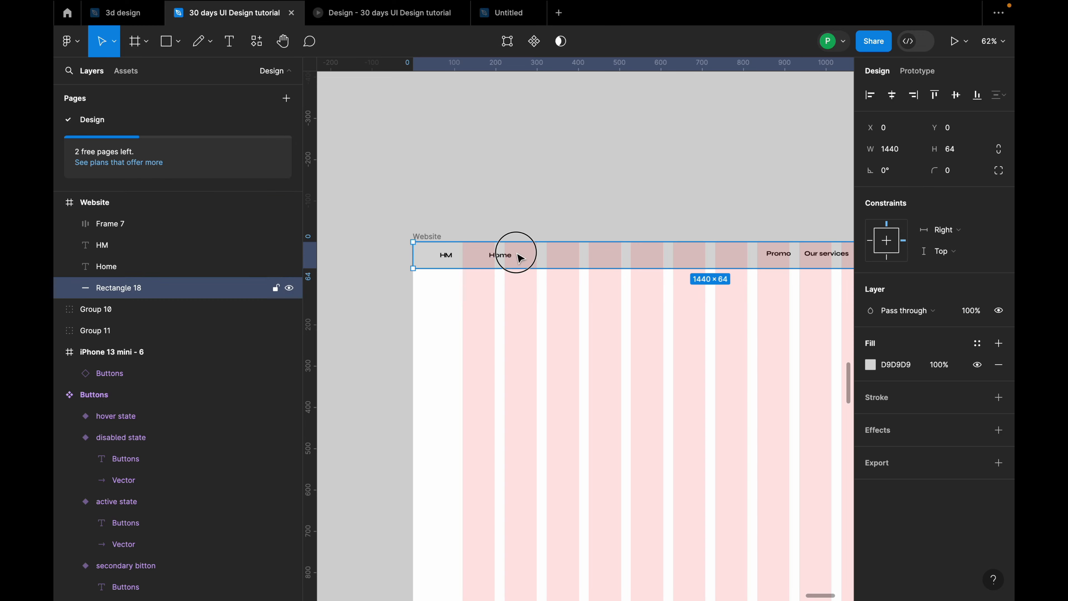
pyautogui.click(509, 256)
pyautogui.scroll(5, 506, 257)
pyautogui.moveTo(509, 262); pyautogui.dragTo(541, 261)
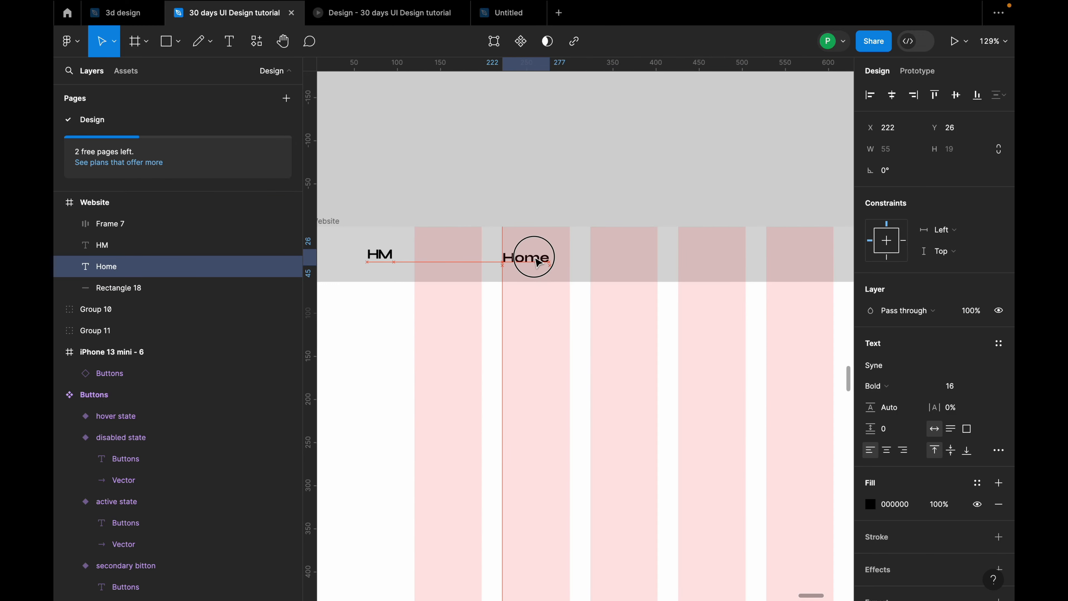
pyautogui.click(391, 258)
pyautogui.moveTo(391, 258); pyautogui.dragTo(426, 255)
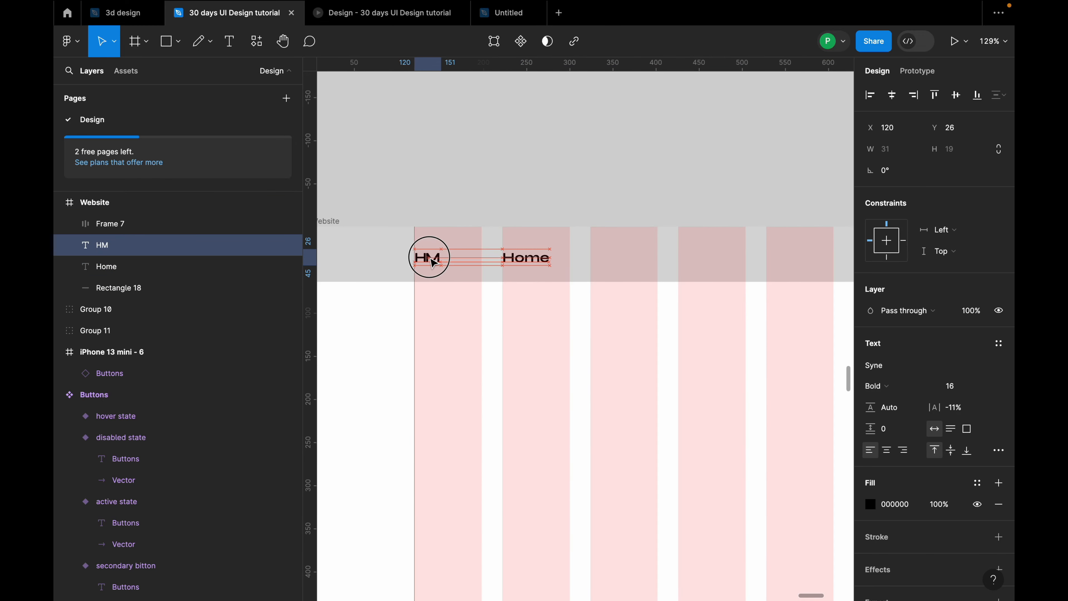
pyautogui.click(479, 279)
# Step: Move the combined navigation frame to X 770, Y 18 so it ends at the last grid column's outer edge
pyautogui.scroll(-3, 466, 276)
pyautogui.scroll(-5, 456, 271)
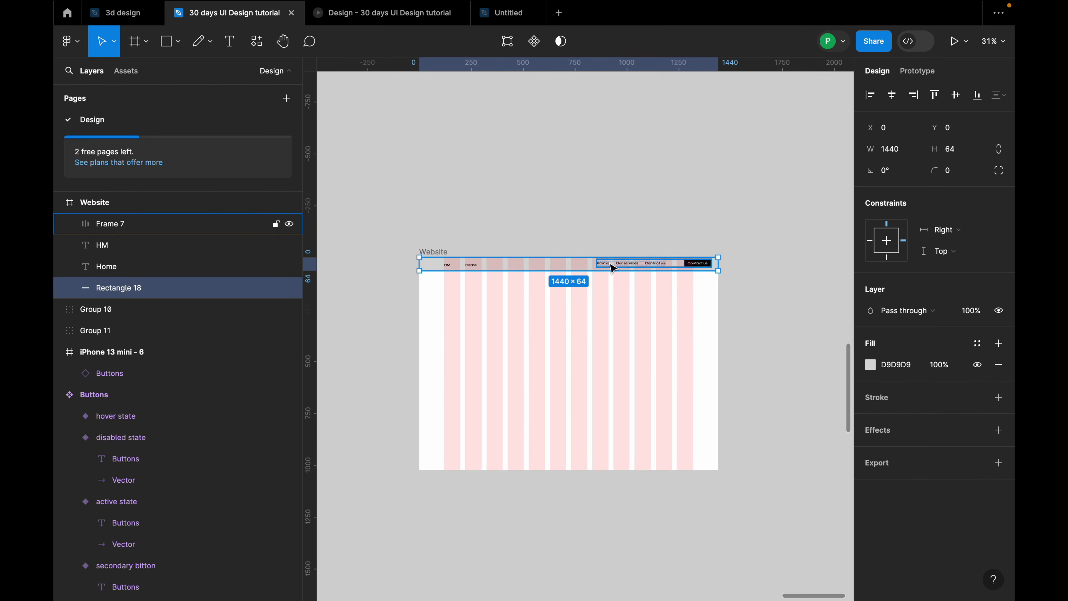
pyautogui.click(702, 266)
pyautogui.scroll(3, 702, 266)
pyautogui.moveTo(694, 264); pyautogui.dragTo(654, 273)
pyautogui.scroll(-2, 544, 269)
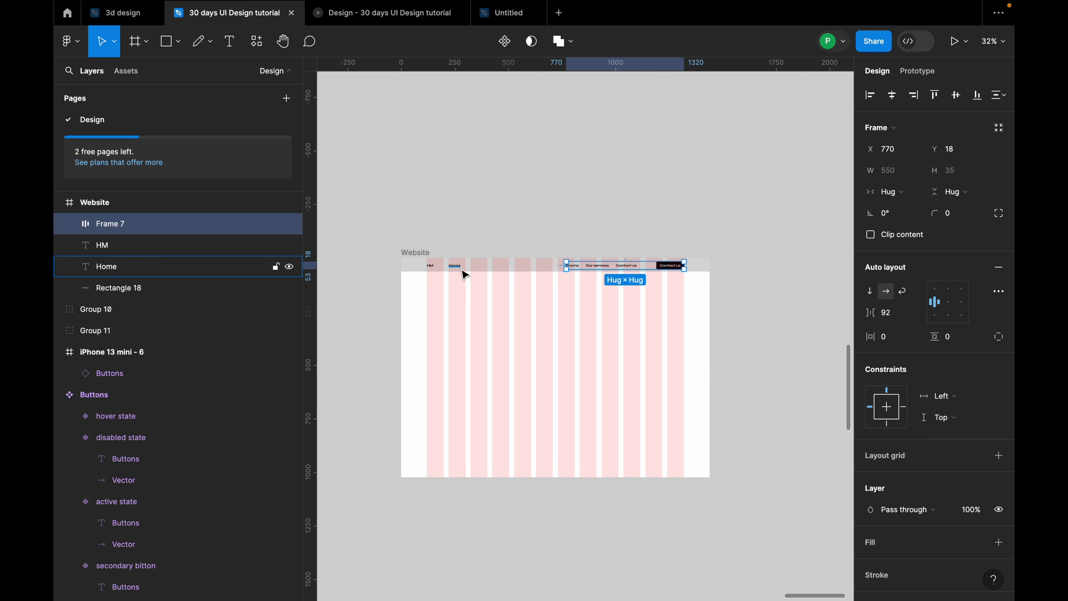
# Step: Combine the Home label and the navigation frame into one horizontal auto layout frame
pyautogui.click(447, 271)
pyautogui.scroll(5, 450, 276)
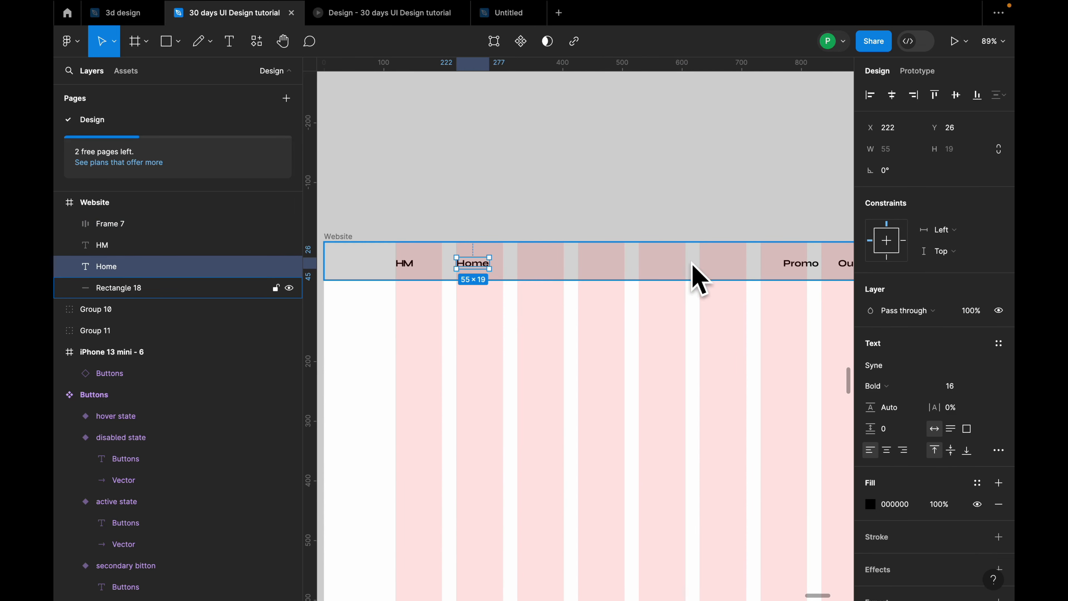
pyautogui.keyDown('shift'); pyautogui.click(792, 264); pyautogui.keyUp('shift')
pyautogui.hotkey('shift', 'a')
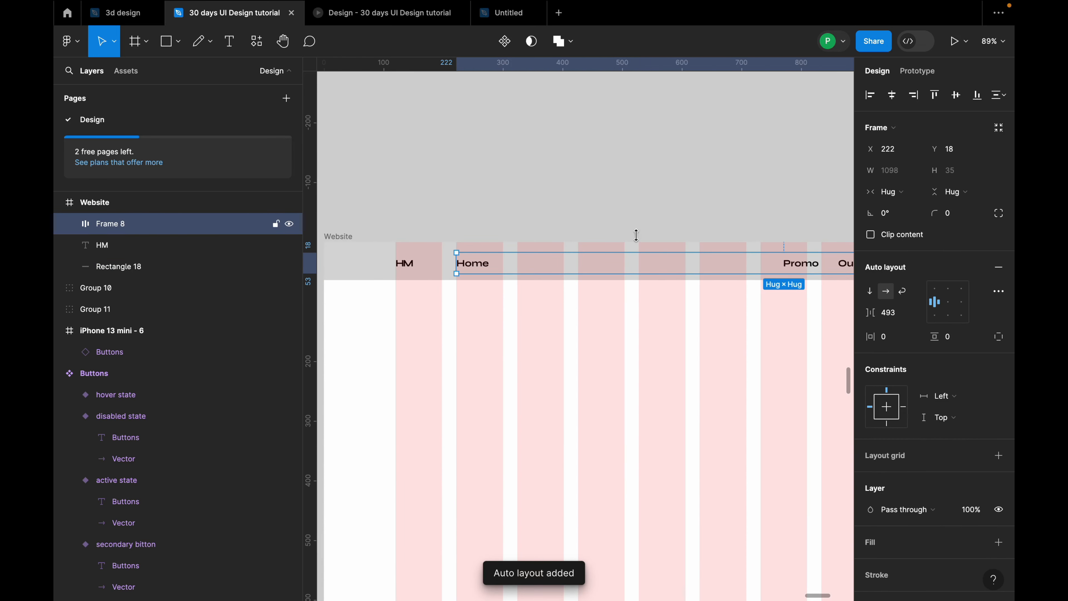
# Step: Delete the Home label from the combined navigation auto layout
pyautogui.click(408, 225)
pyautogui.scroll(-3, 408, 225)
pyautogui.click(453, 248)
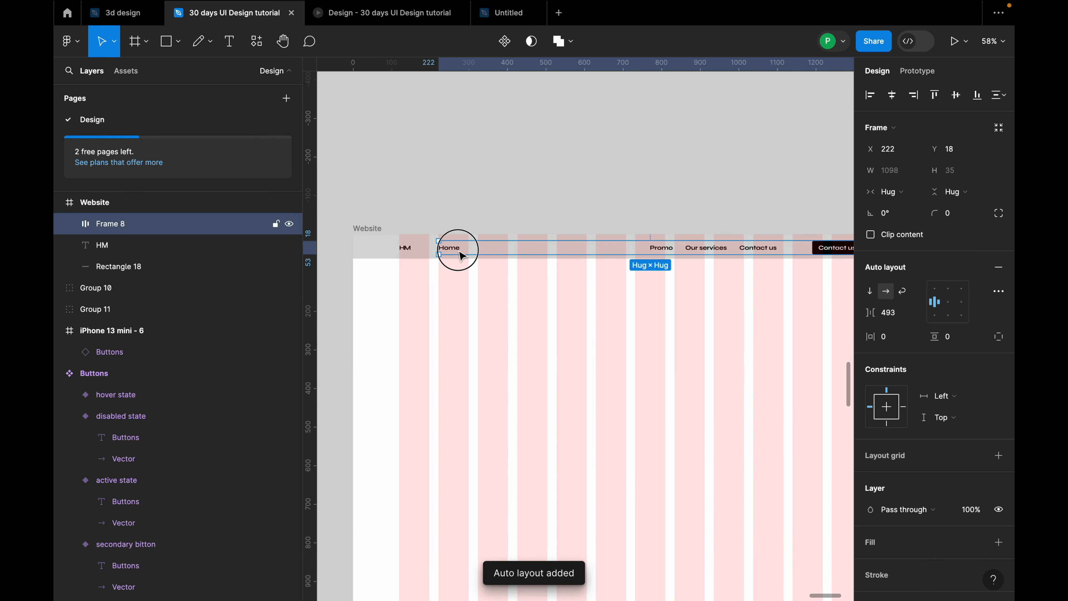
pyautogui.click(445, 248)
pyautogui.press('Delete')
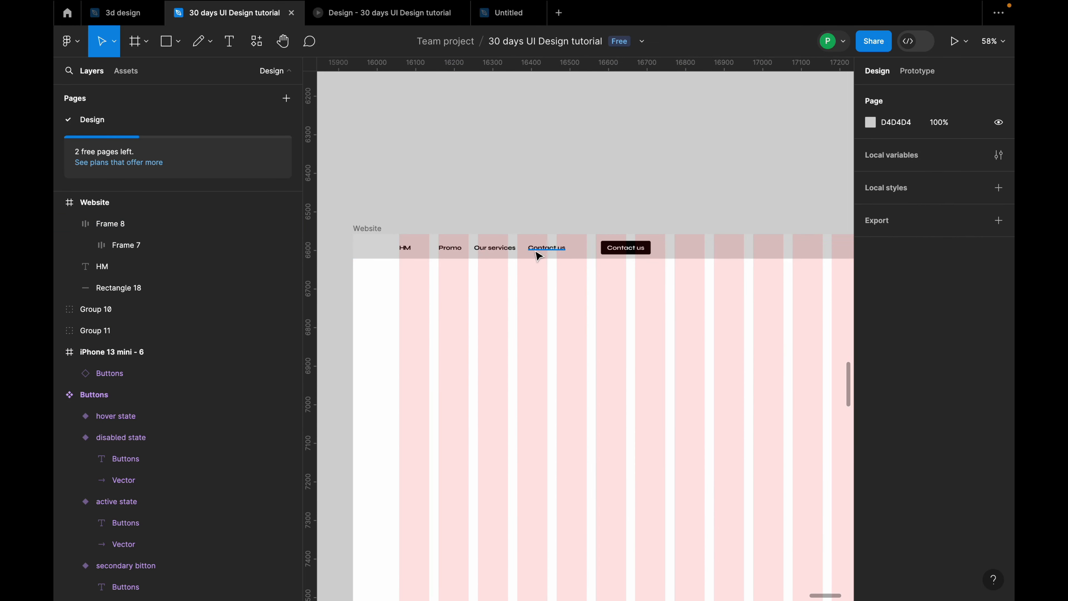
# Step: Move the navigation frame to end at the last grid column's outer edge and wrap it with HM in a horizontal auto layout
pyautogui.scroll(-4, 536, 253)
pyautogui.moveTo(513, 248); pyautogui.dragTo(621, 255)
pyautogui.keyDown('shift'); pyautogui.click(429, 248); pyautogui.keyUp('shift')
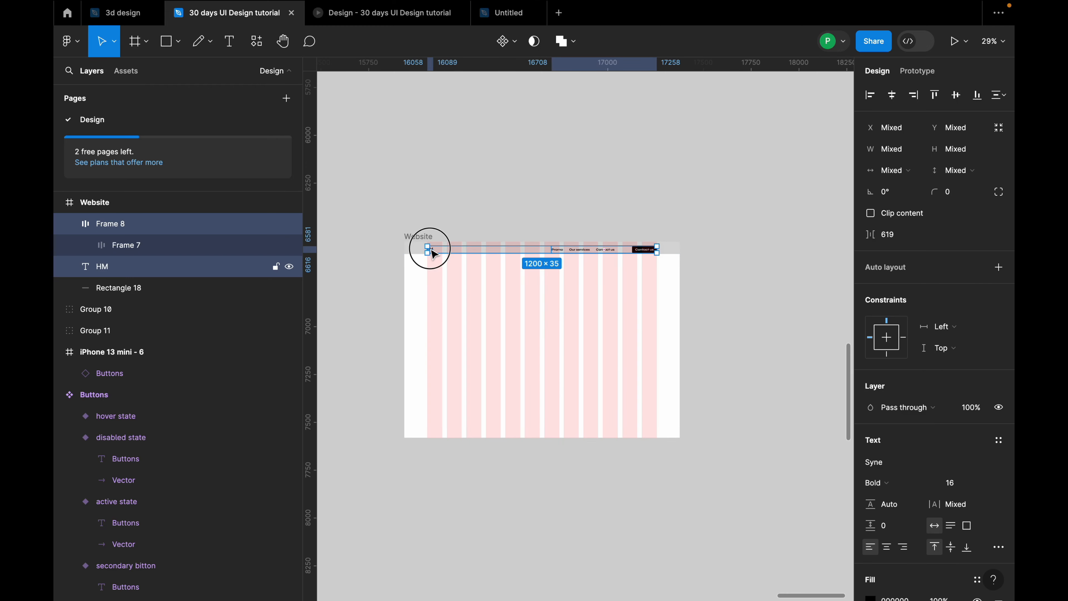
pyautogui.hotkey('shift', 'a')
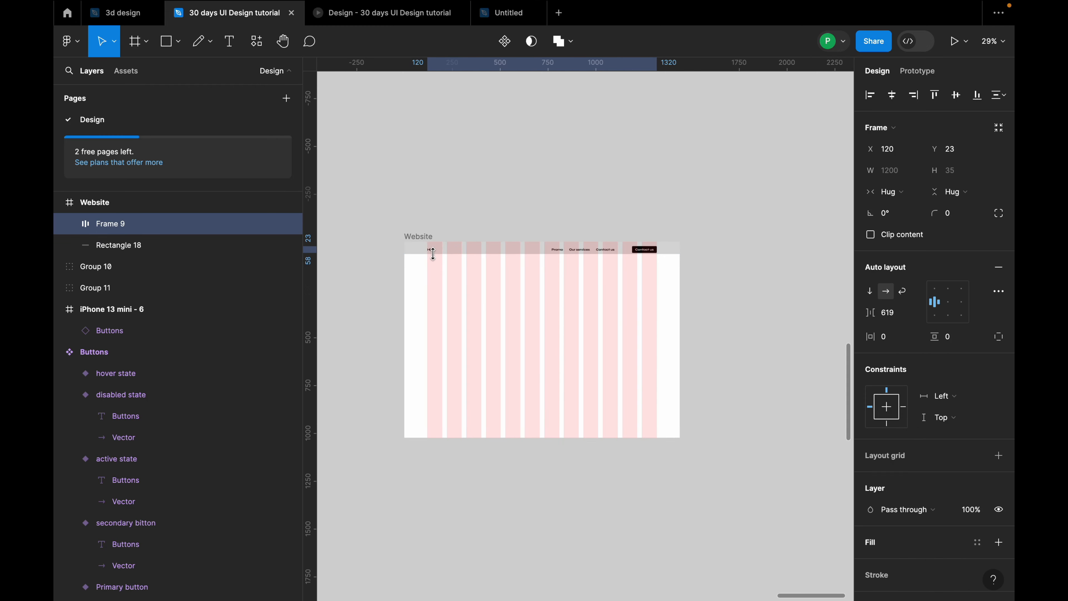
# Step: Move the combined HM and navigation frame to X 120, Y 14 within the header bar
pyautogui.scroll(2, 477, 254)
pyautogui.scroll(2, 535, 249)
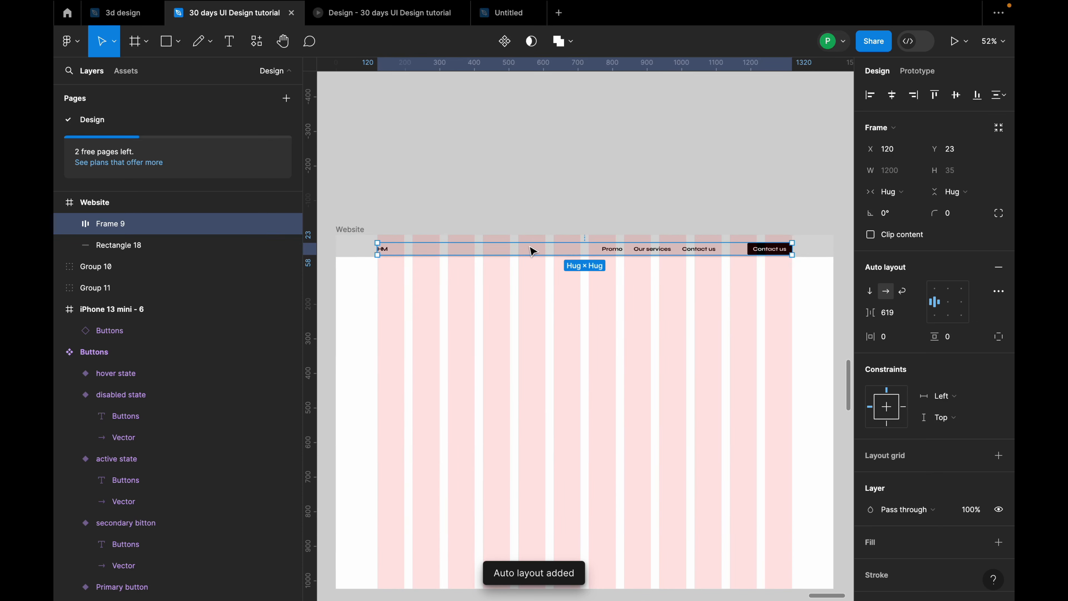
pyautogui.scroll(-2, 595, 248)
pyautogui.click(611, 248)
pyautogui.moveTo(614, 253); pyautogui.dragTo(616, 251)
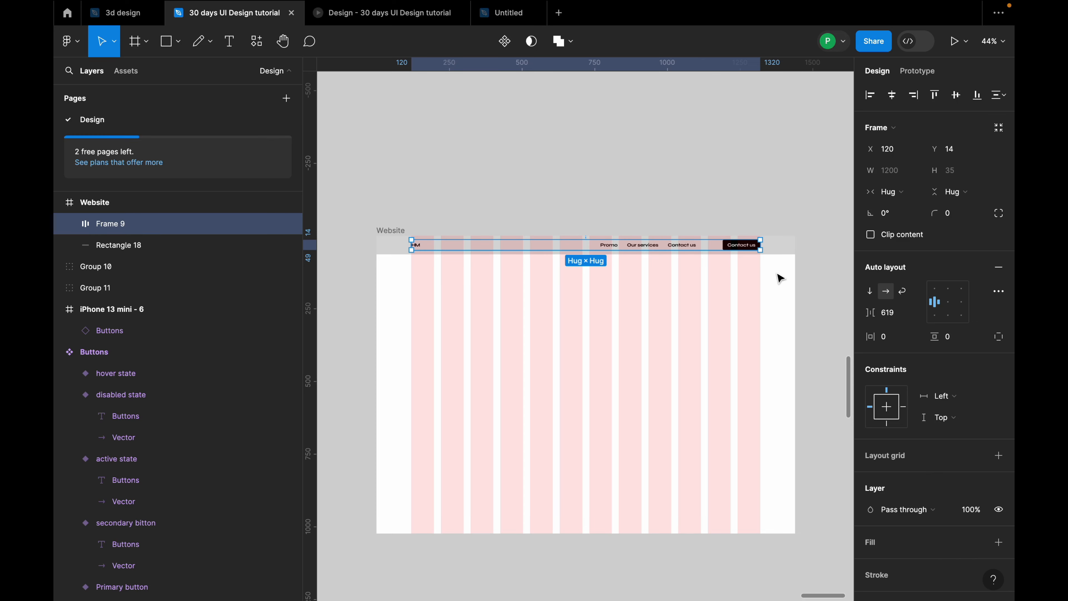
# Step: Centre the HM and navigation frame horizontally and vertically with the header's background rectangle
pyautogui.keyDown('shift'); pyautogui.click(787, 254); pyautogui.keyUp('shift')
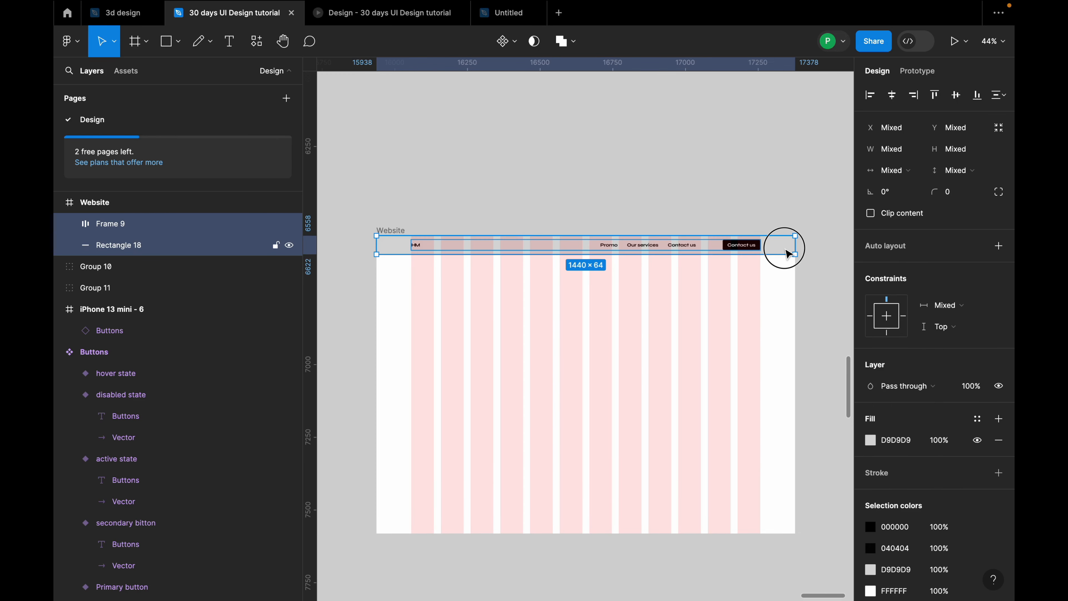
pyautogui.click(893, 97)
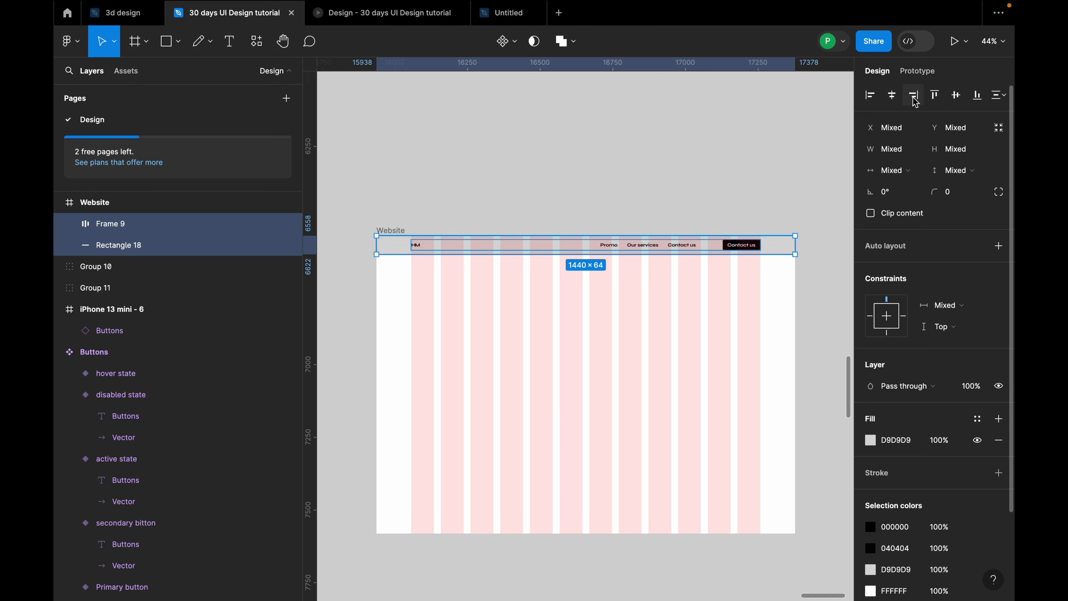
pyautogui.click(956, 97)
pyautogui.click(744, 283)
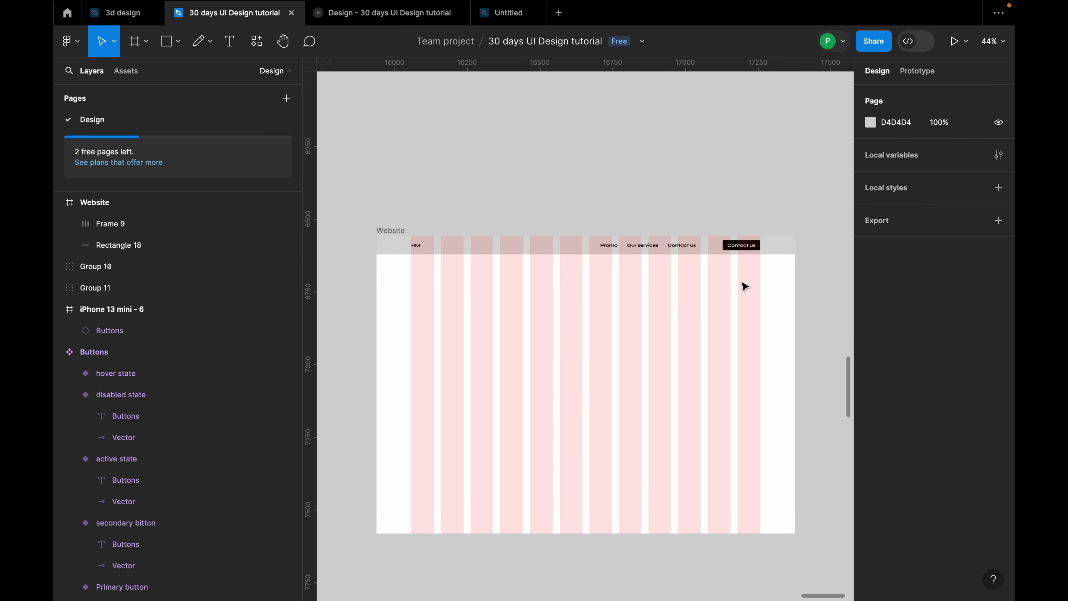
# Step: Draw a 588 × 582 rectangle below the navigation at X 732, Y 169, spanning the last six grid columns
pyautogui.scroll(-3, 513, 336)
pyautogui.scroll(2, 437, 357)
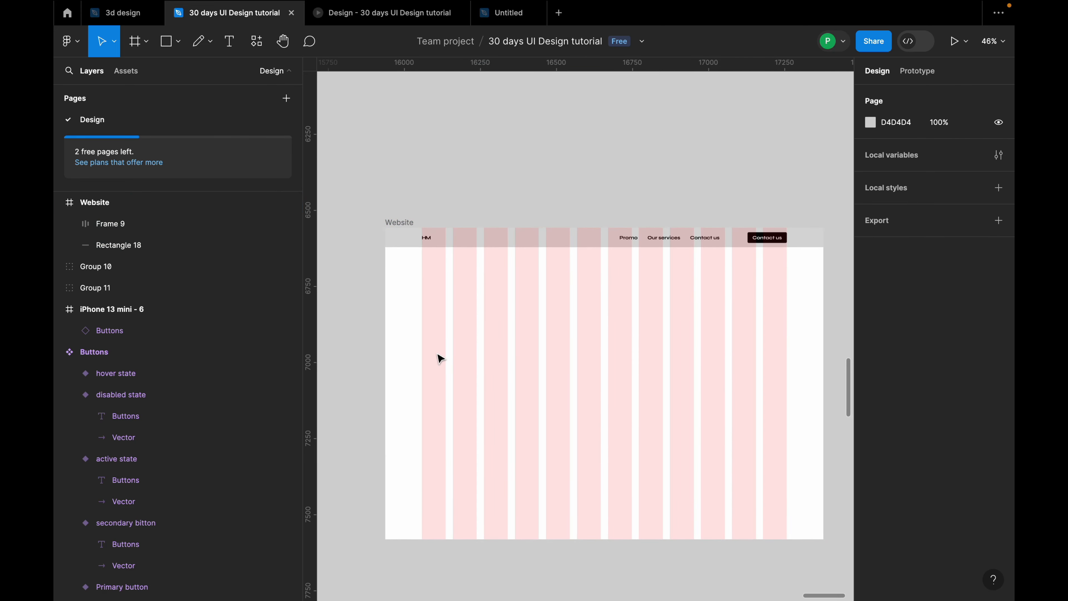
pyautogui.click(179, 41)
pyautogui.click(177, 76)
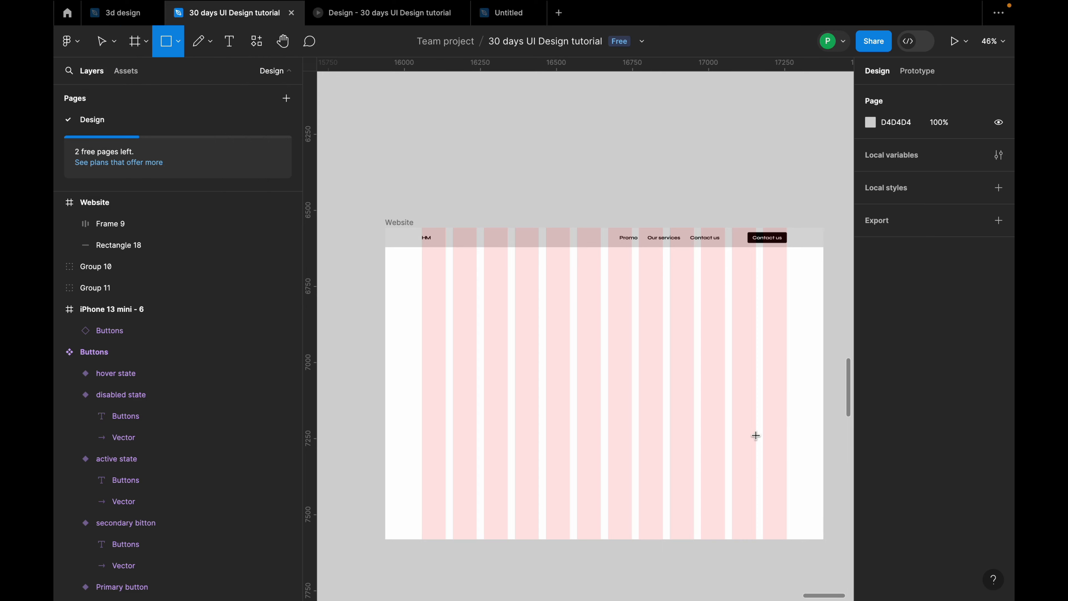
pyautogui.moveTo(645, 281); pyautogui.dragTo(801, 452)
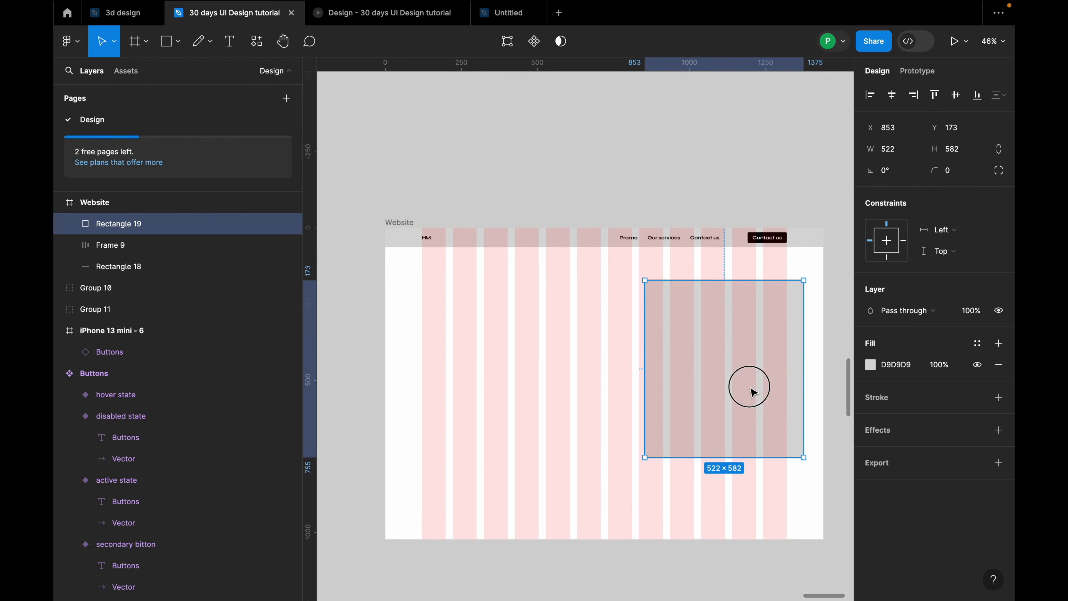
pyautogui.moveTo(754, 388); pyautogui.dragTo(744, 386)
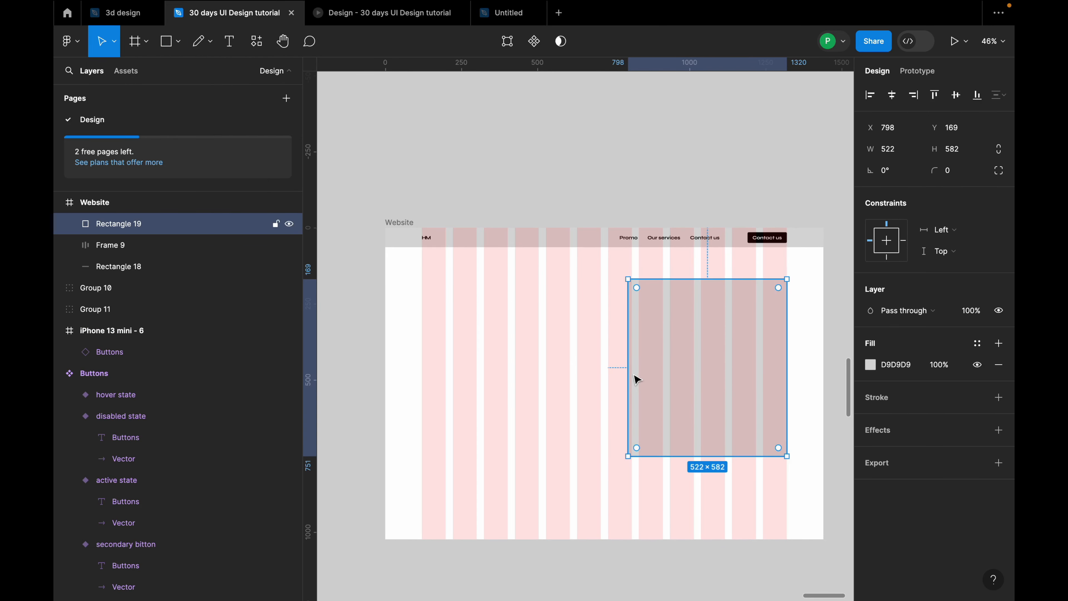
pyautogui.moveTo(628, 369); pyautogui.dragTo(608, 365)
# Step: Fill the rectangle with the aerial beach photo with orange sand from the Pexels plugin
pyautogui.rightClick(684, 353)
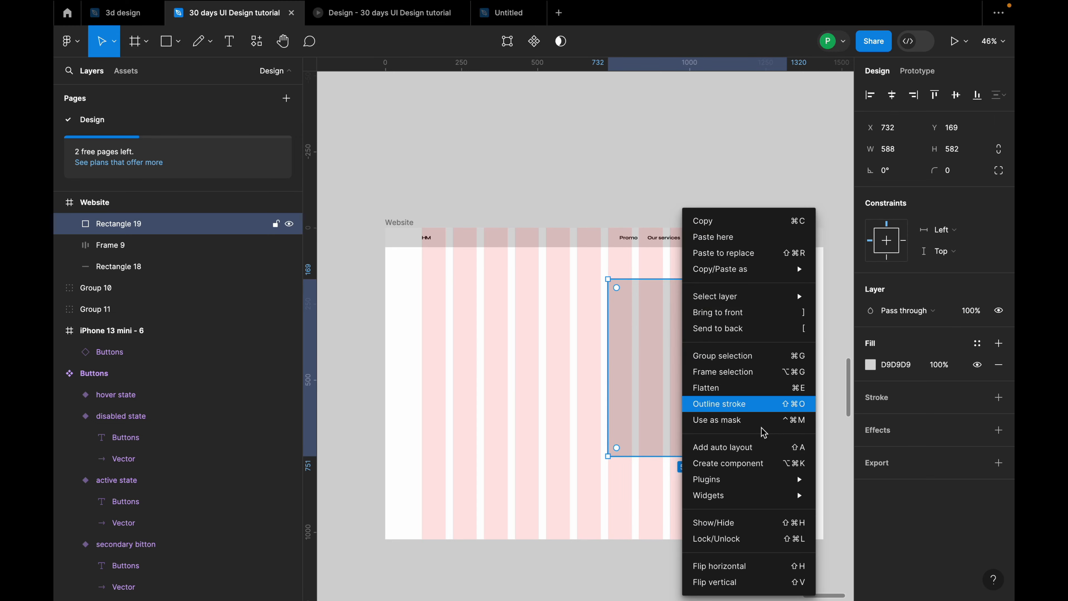
pyautogui.moveTo(751, 479)
pyautogui.click(876, 345)
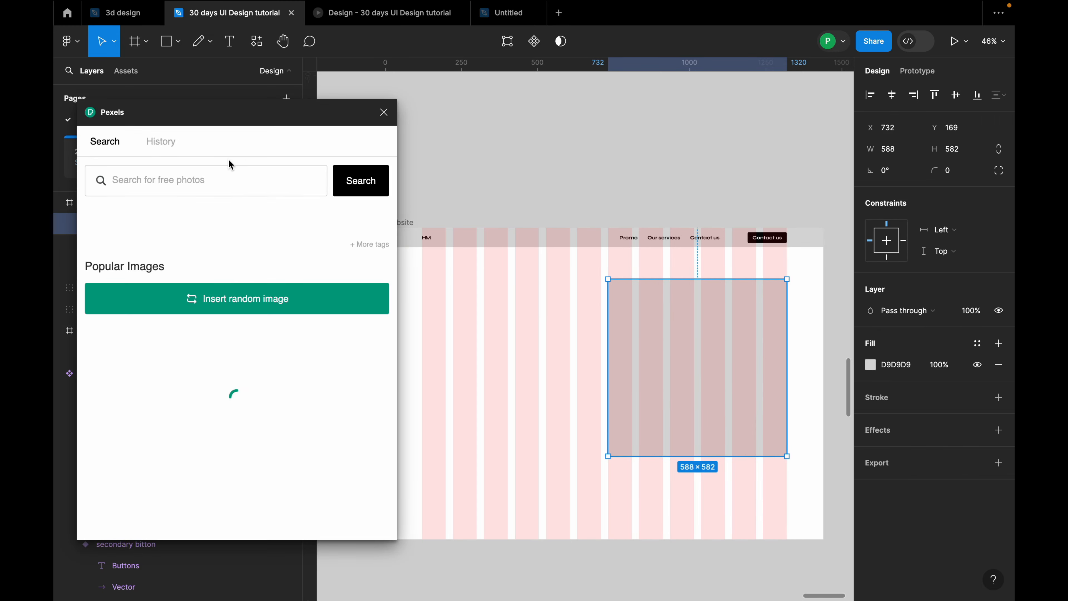
pyautogui.scroll(-10, 286, 448)
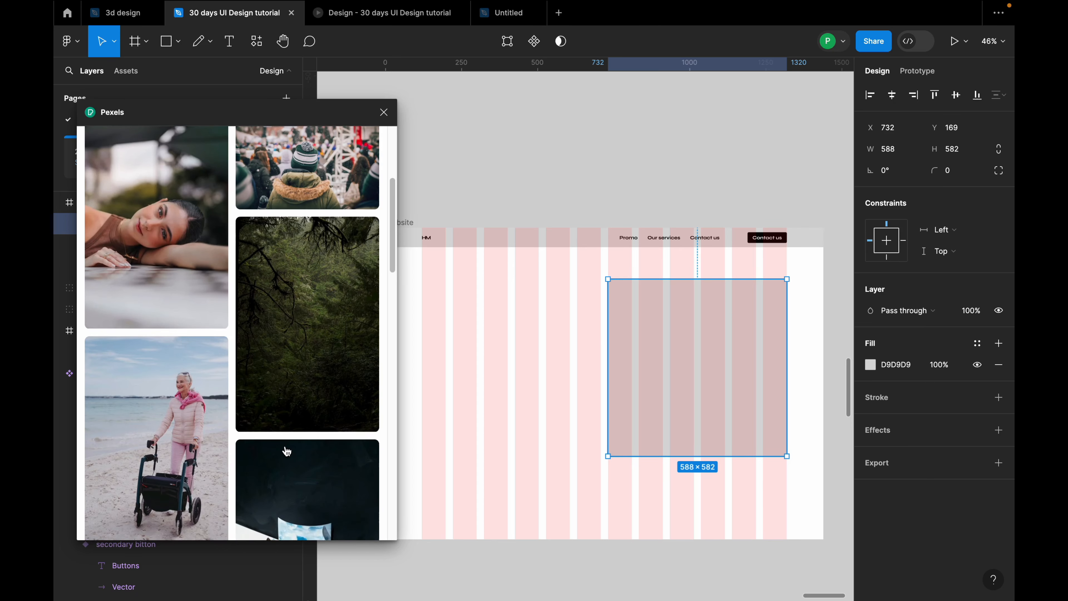
pyautogui.scroll(-15, 286, 451)
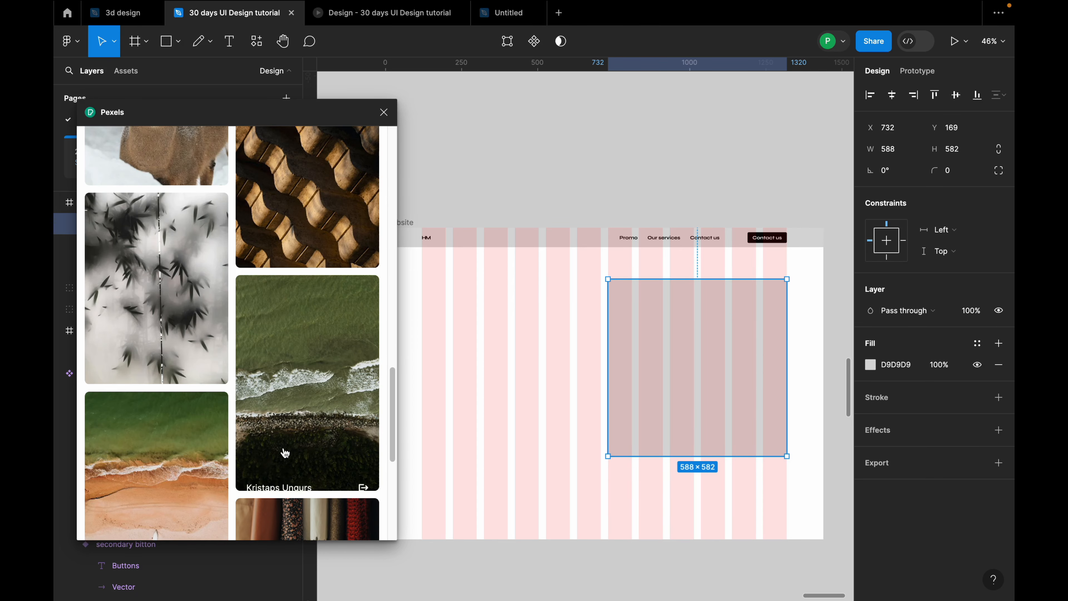
pyautogui.scroll(-5, 287, 449)
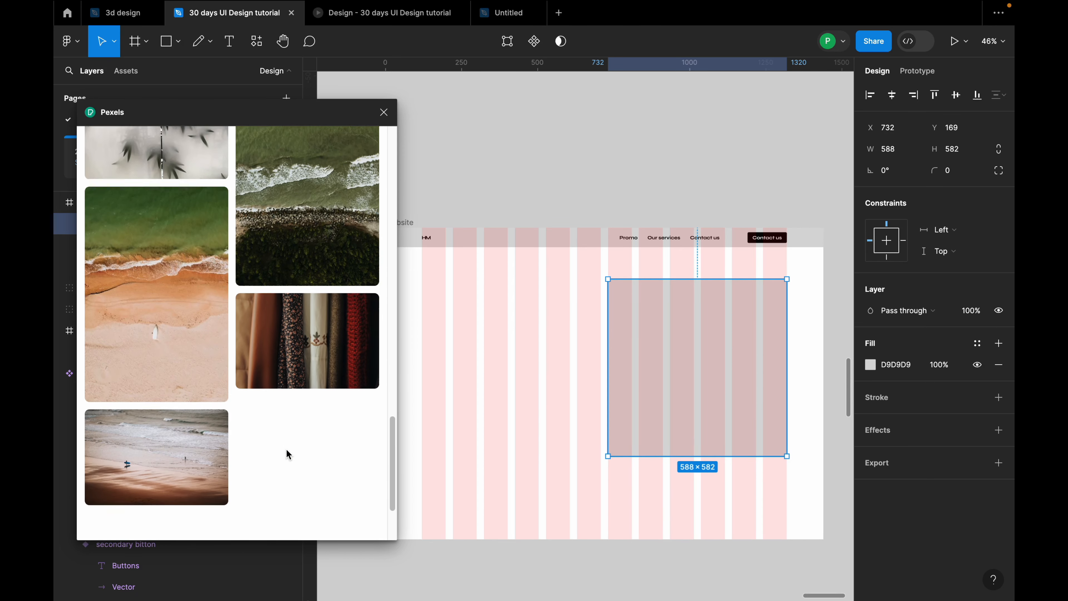
pyautogui.click(176, 242)
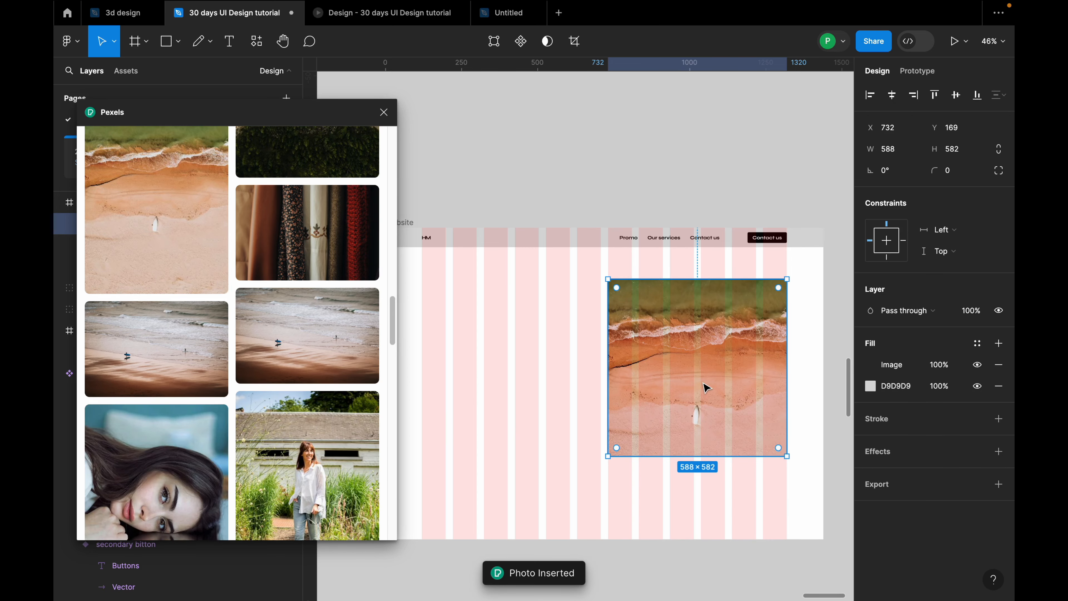
# Step: Fill the rectangle with the Pexels photo of a yellow vintage car by a pink building, and close the plugin
pyautogui.scroll(-10, 256, 445)
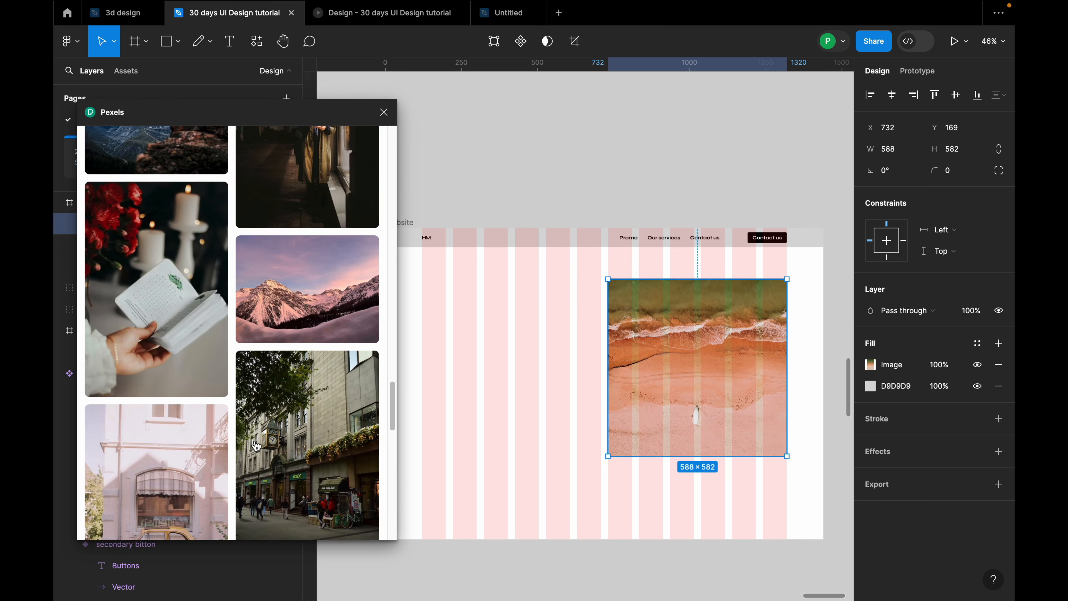
pyautogui.scroll(-5, 305, 442)
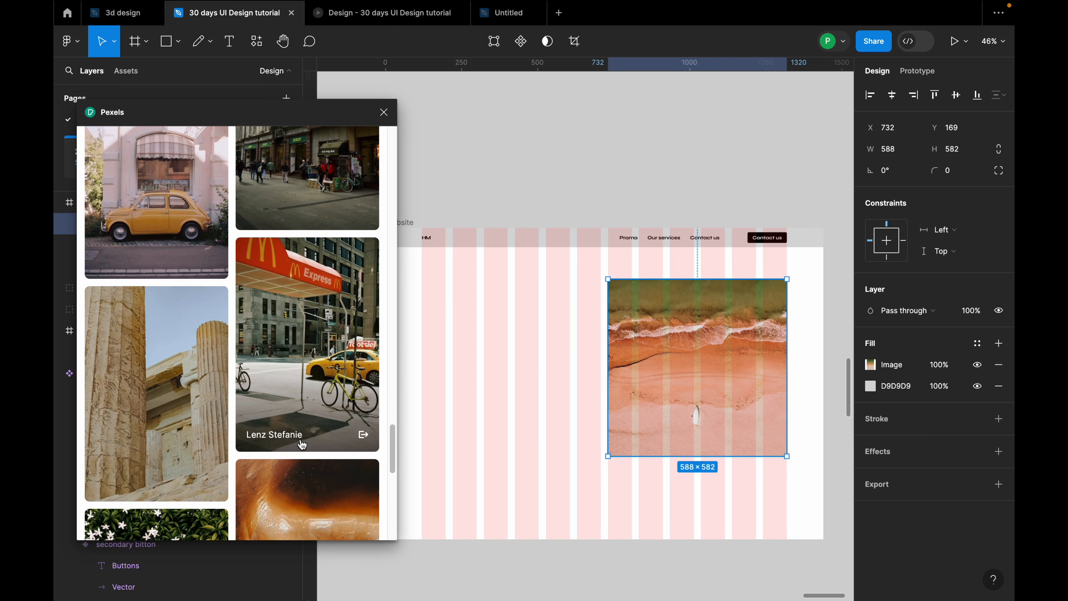
pyautogui.click(159, 251)
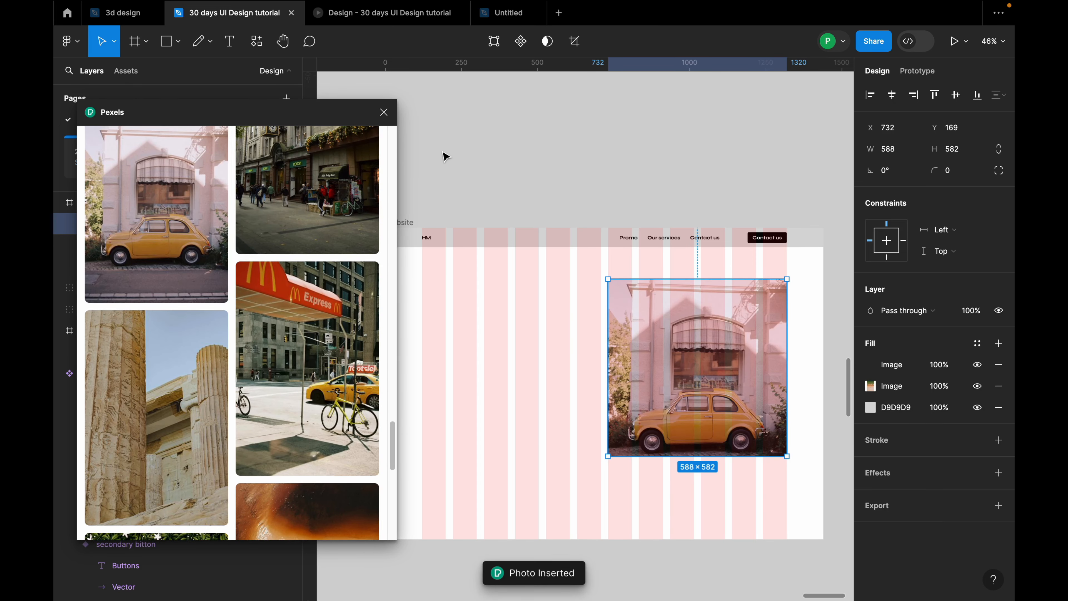
pyautogui.click(745, 266)
pyautogui.scroll(-3, 745, 266)
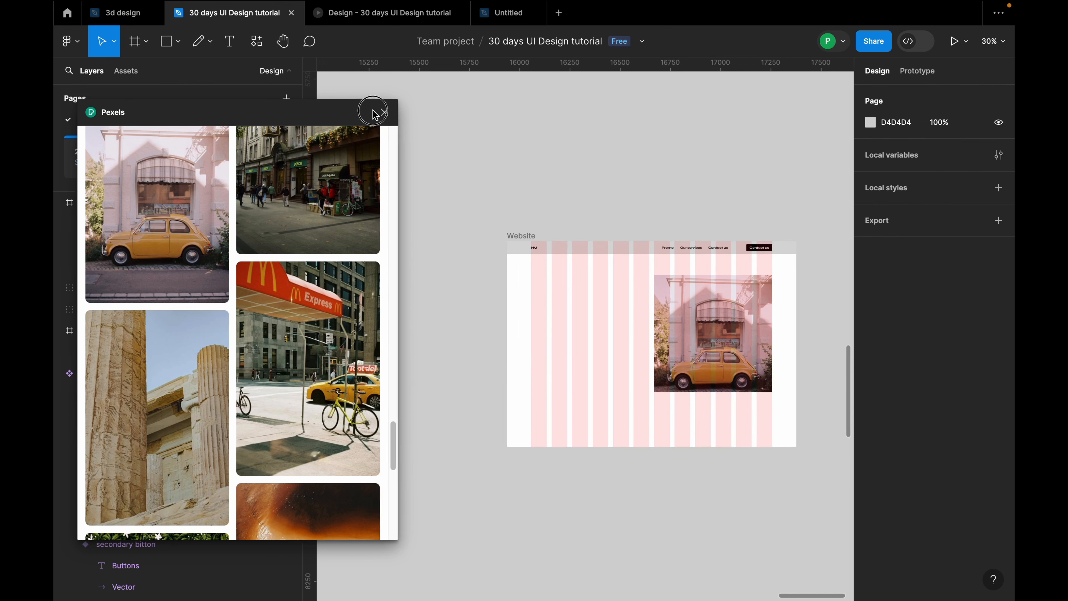
pyautogui.click(383, 112)
# Step: Round the corners of the vintage car image
pyautogui.scroll(5, 776, 361)
pyautogui.click(766, 360)
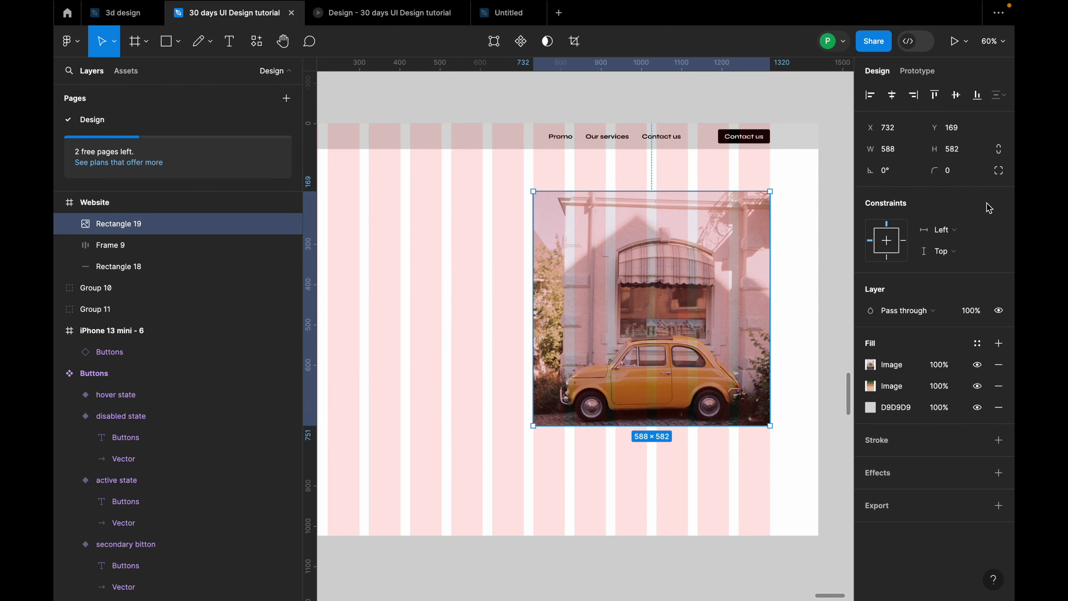
pyautogui.click(958, 178)
pyautogui.write('1')
pyautogui.press('Escape')
# Step: Add the text "Vintage Cars" beside the car image, aligned with the first grid column at X 120, Y 336
pyautogui.scroll(-3, 556, 292)
pyautogui.scroll(2, 547, 285)
pyautogui.press('t')
pyautogui.click(472, 305)
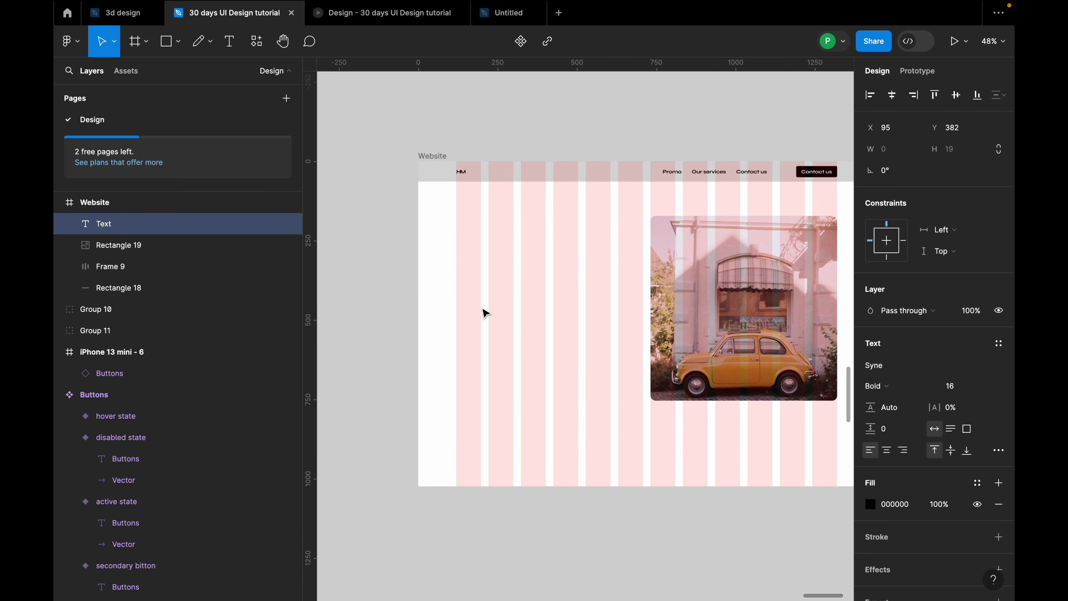
pyautogui.write('M')
pyautogui.press('Escape')
pyautogui.moveTo(471, 293); pyautogui.dragTo(479, 278)
# Step: Set the Vintage Cars heading's font size to 48 and position it at X 120, Y 311
pyautogui.click(986, 388)
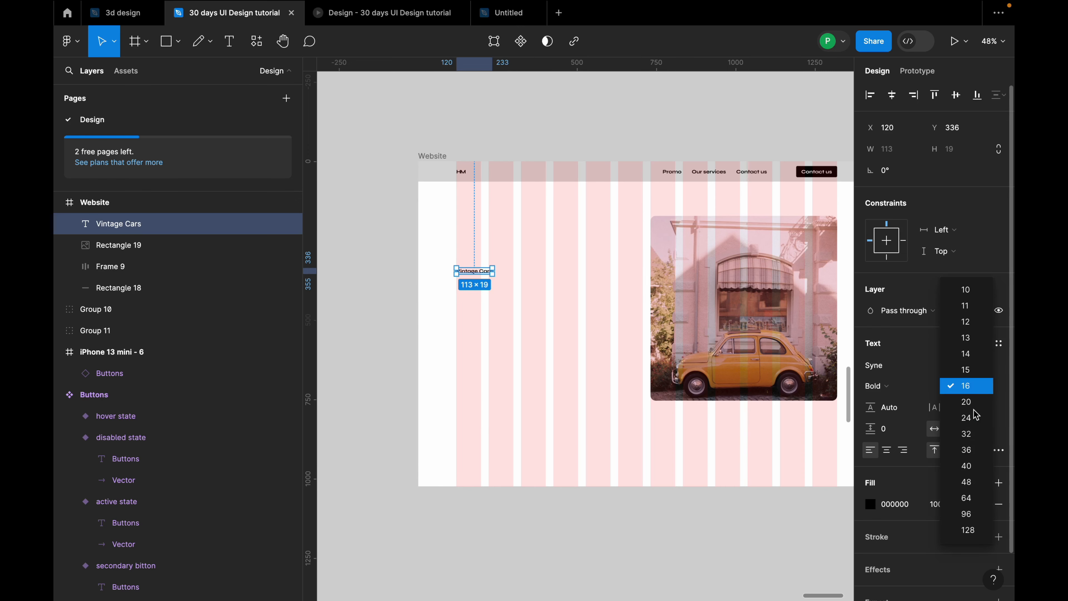
pyautogui.click(967, 483)
pyautogui.moveTo(521, 278); pyautogui.dragTo(517, 271)
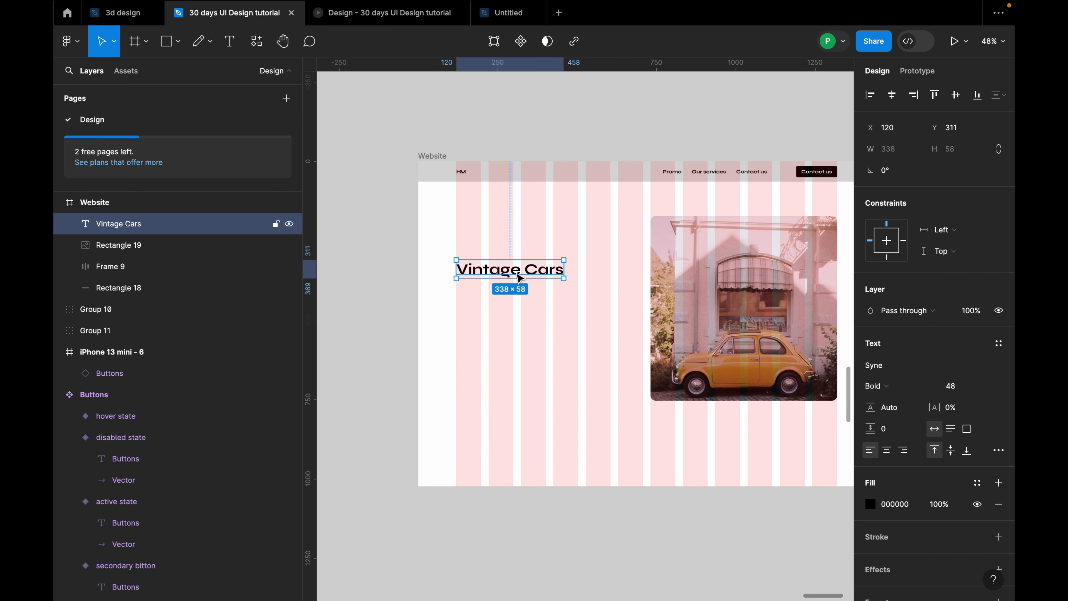
# Step: Set the Vintage Cars heading's line height to 120.8% and its font to Maitree
pyautogui.scroll(5, 517, 274)
pyautogui.click(531, 312)
pyautogui.click(527, 271)
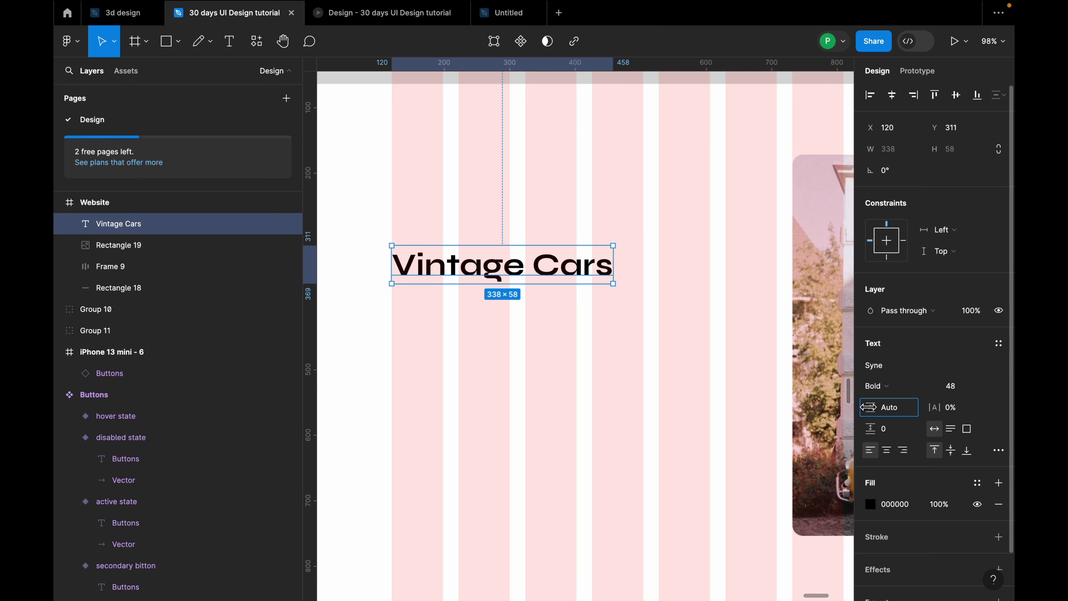
pyautogui.click(887, 365)
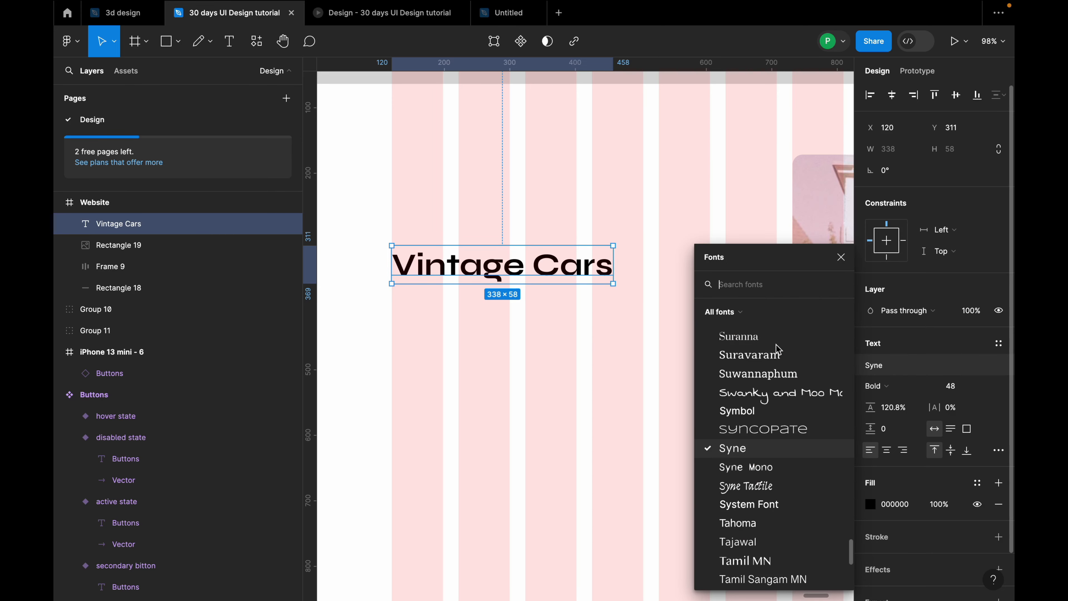
pyautogui.write('maitr')
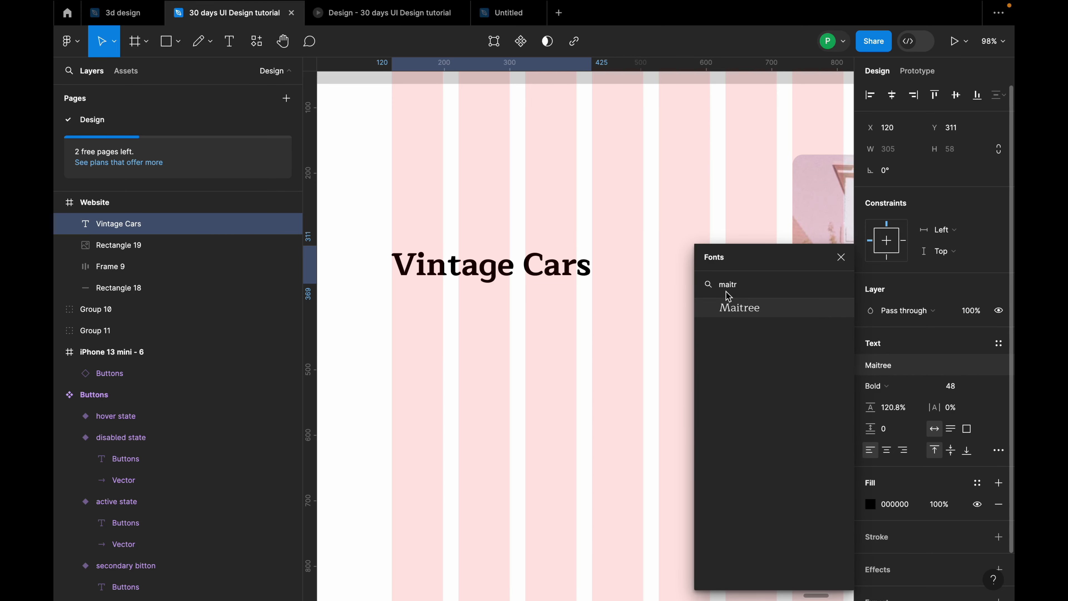
pyautogui.click(742, 312)
# Step: Set the Vintage Cars heading's letter spacing to 7% and move it up to X 120, Y 296
pyautogui.click(584, 323)
pyautogui.click(541, 277)
pyautogui.moveTo(503, 281); pyautogui.dragTo(503, 278)
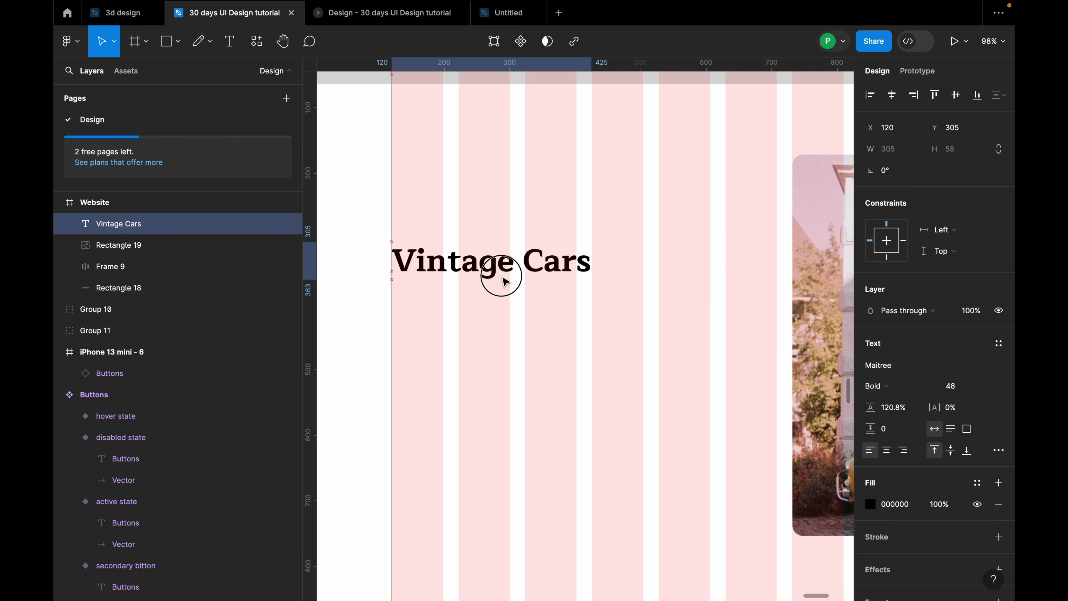
pyautogui.moveTo(933, 414); pyautogui.dragTo(940, 408)
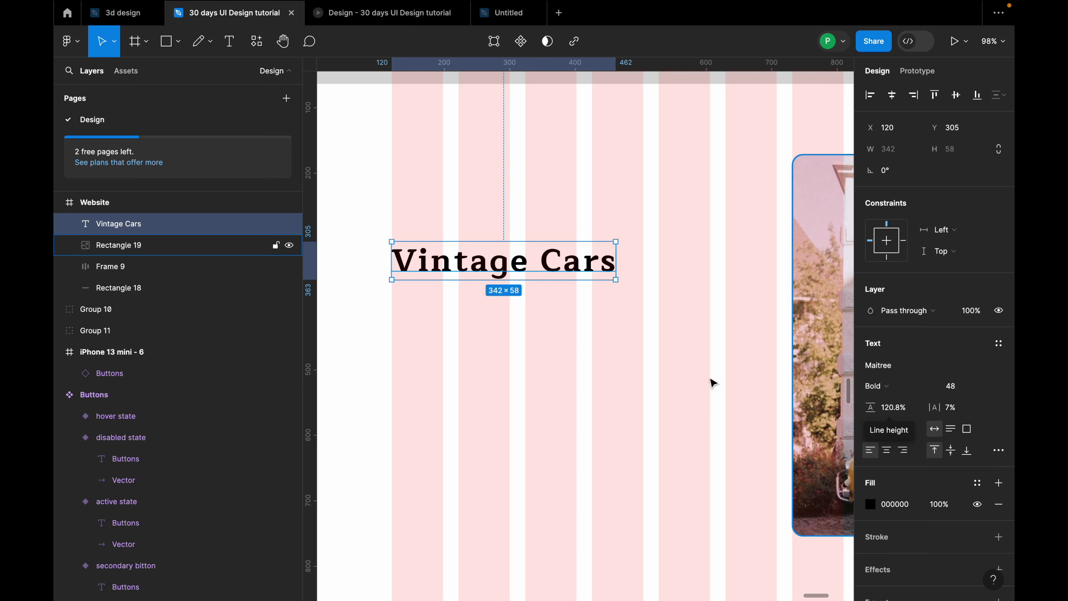
pyautogui.moveTo(529, 258); pyautogui.dragTo(530, 253)
pyautogui.press('-')
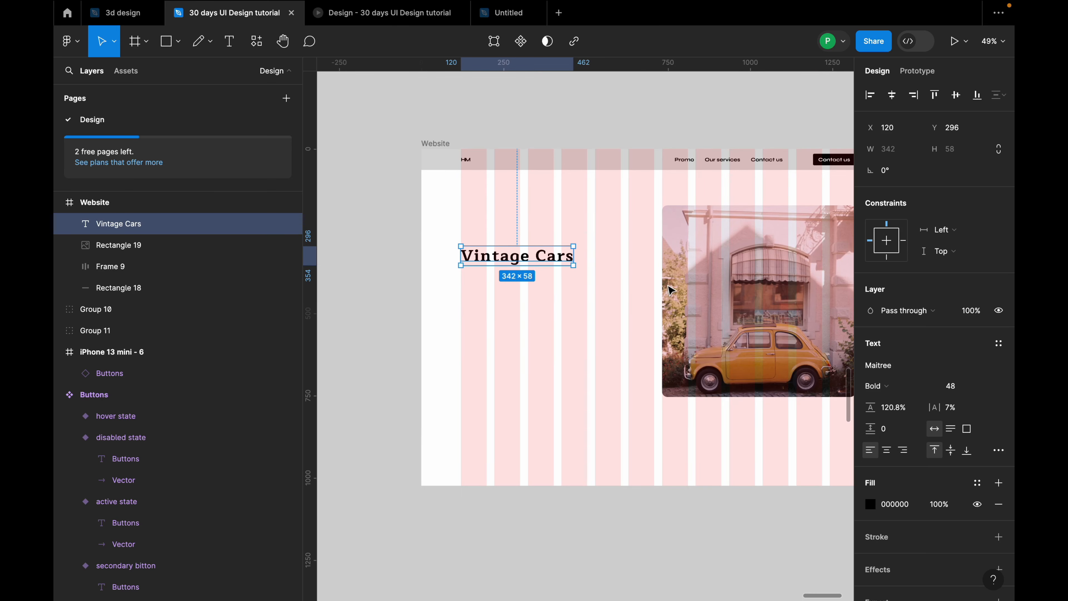
# Step: Set the Vintage Cars heading's font size to 64
pyautogui.click(983, 386)
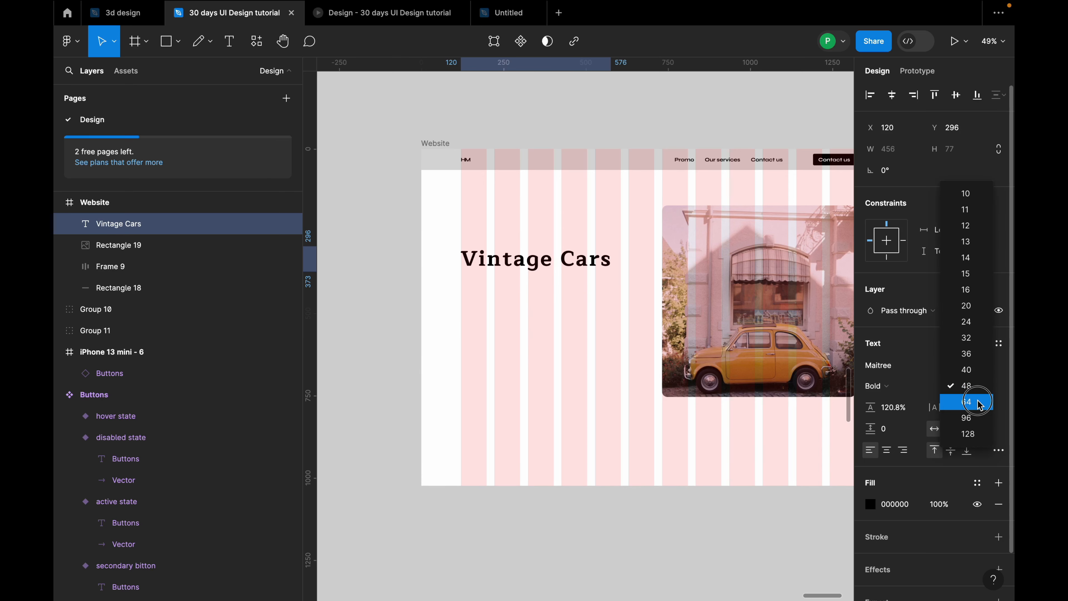
pyautogui.click(978, 401)
pyautogui.click(570, 275)
# Step: Duplicate the Vintage Cars heading to X 120, Y 424 and change the copy's text to "The only choice to make"
pyautogui.click(564, 262)
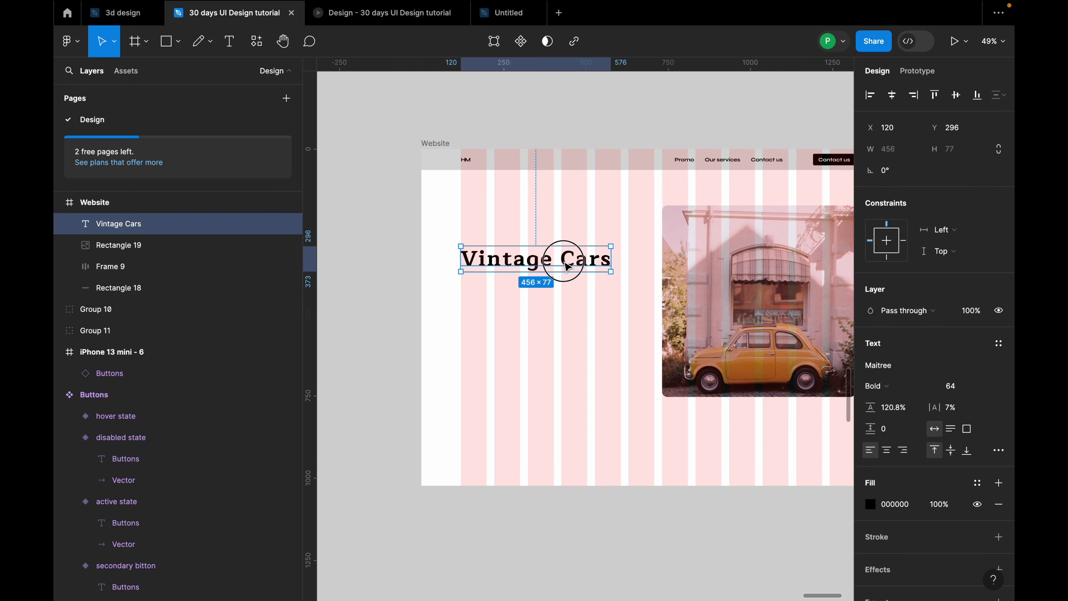
pyautogui.moveTo(563, 265); pyautogui.dragTo(554, 303)
pyautogui.doubleClick(554, 302)
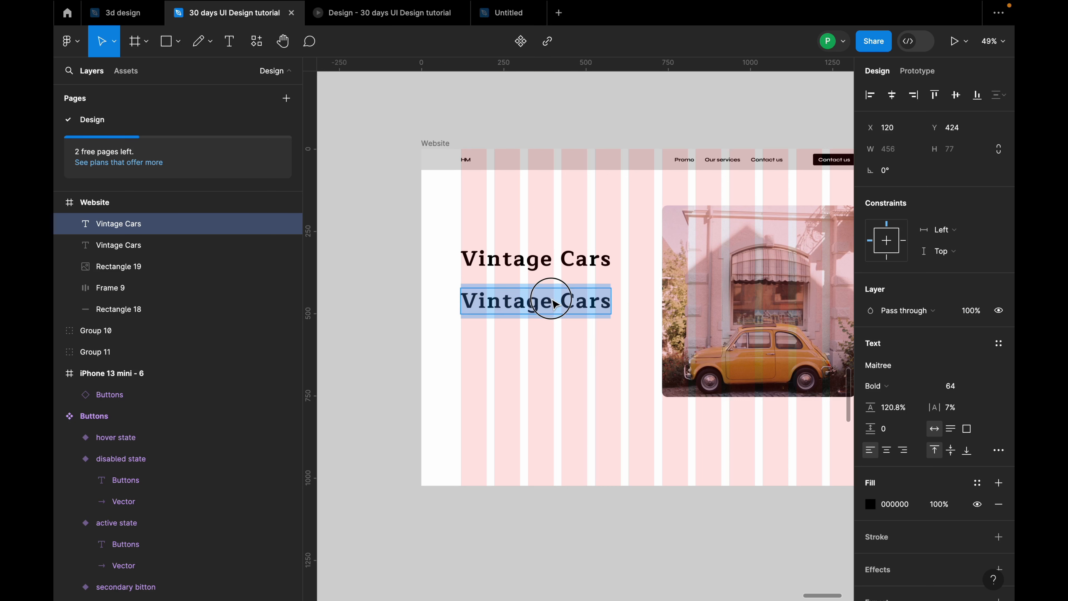
pyautogui.write('The onl')
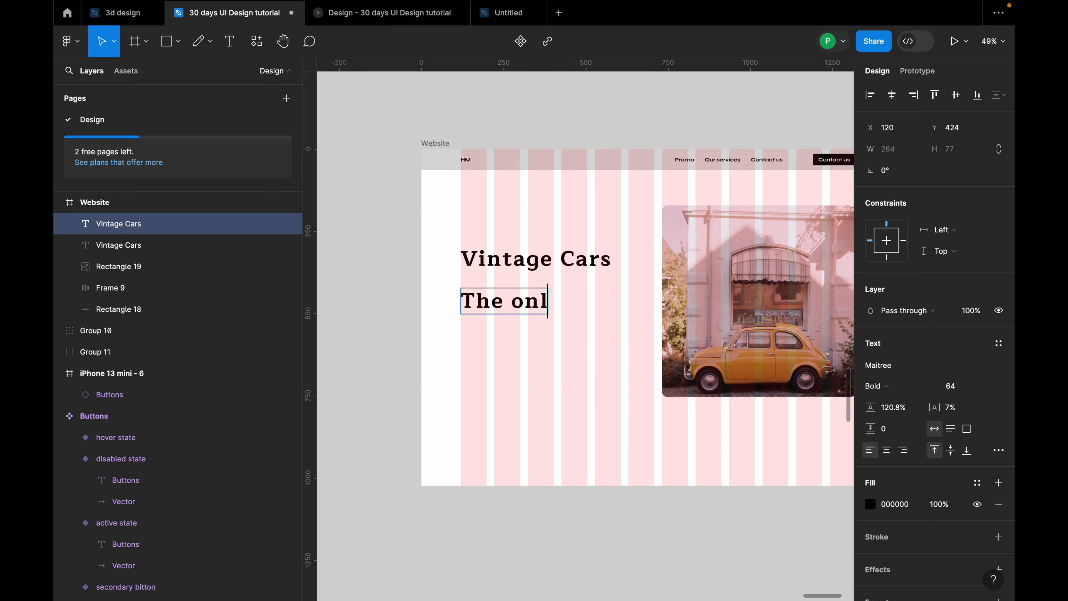
pyautogui.write('y chouce')
pyautogui.press('BackSpace')
pyautogui.press('BackSpace')
pyautogui.press('BackSpace')
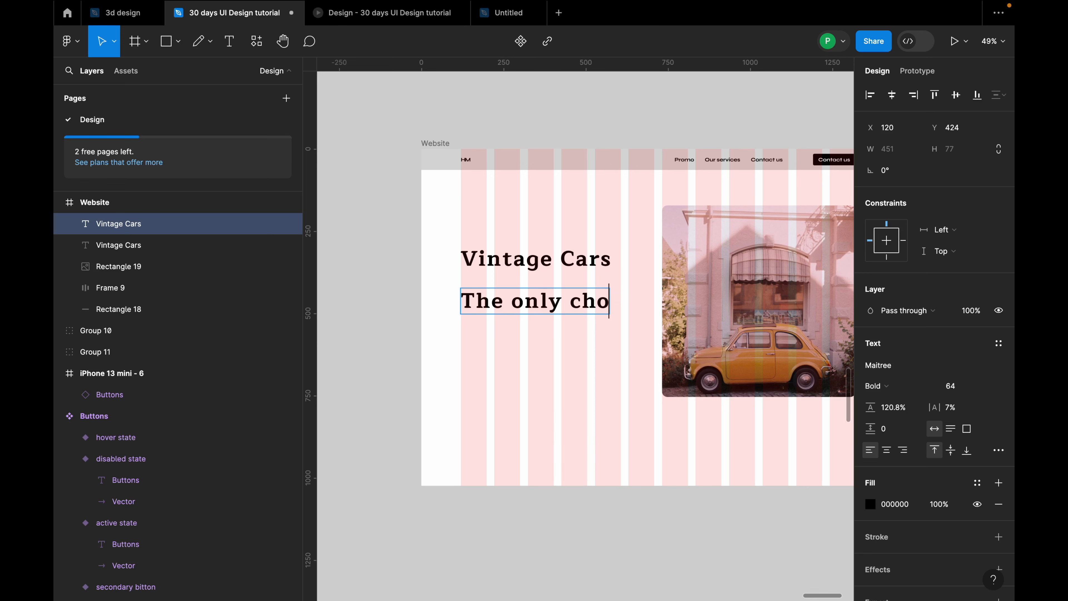
pyautogui.write('ice to make')
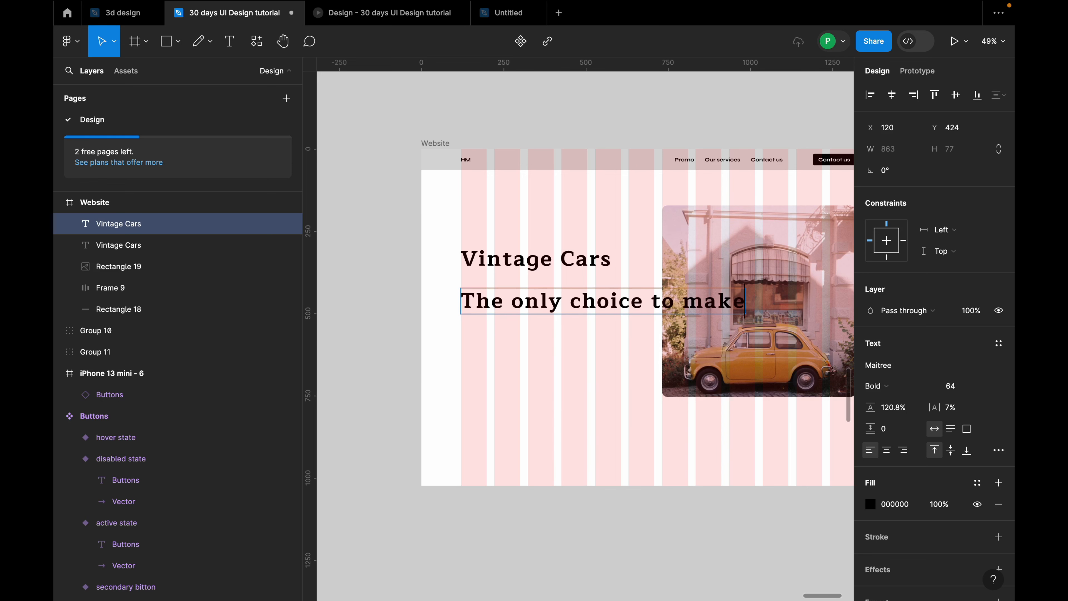
pyautogui.press('Escape')
# Step: Set the tagline below the heading to size 24 and Medium weight, and move it up to X 120, Y 403
pyautogui.click(984, 385)
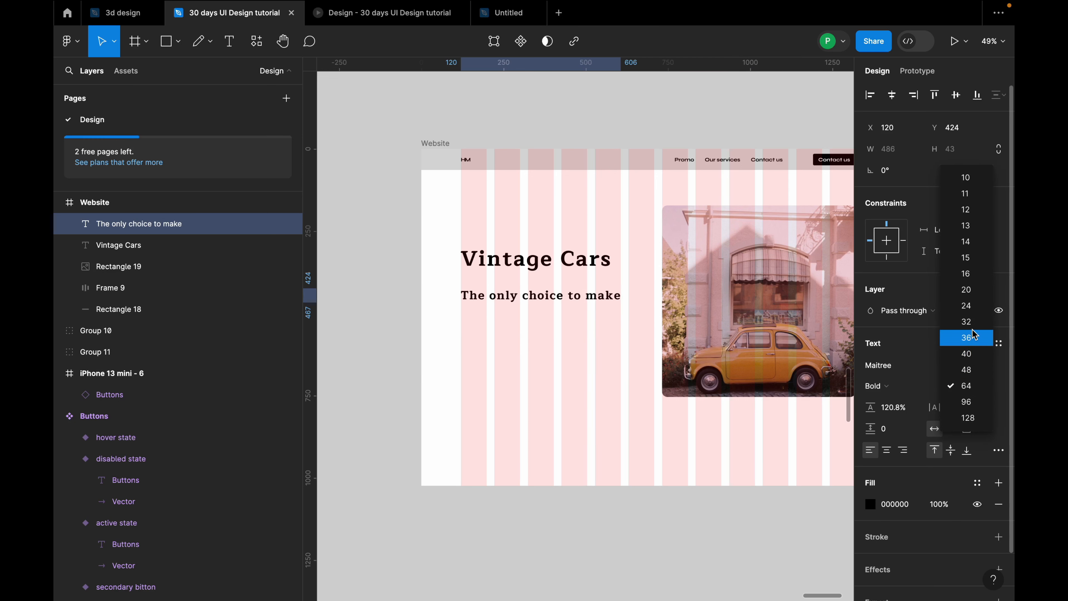
pyautogui.click(967, 306)
pyautogui.moveTo(512, 298); pyautogui.dragTo(512, 294)
pyautogui.scroll(3, 512, 294)
pyautogui.click(875, 386)
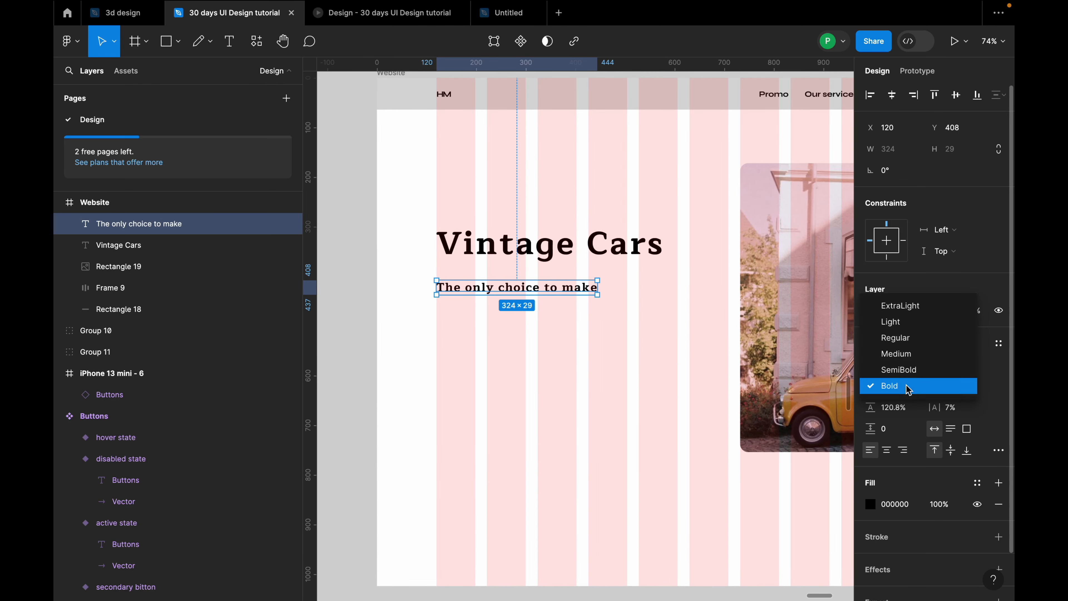
pyautogui.click(910, 358)
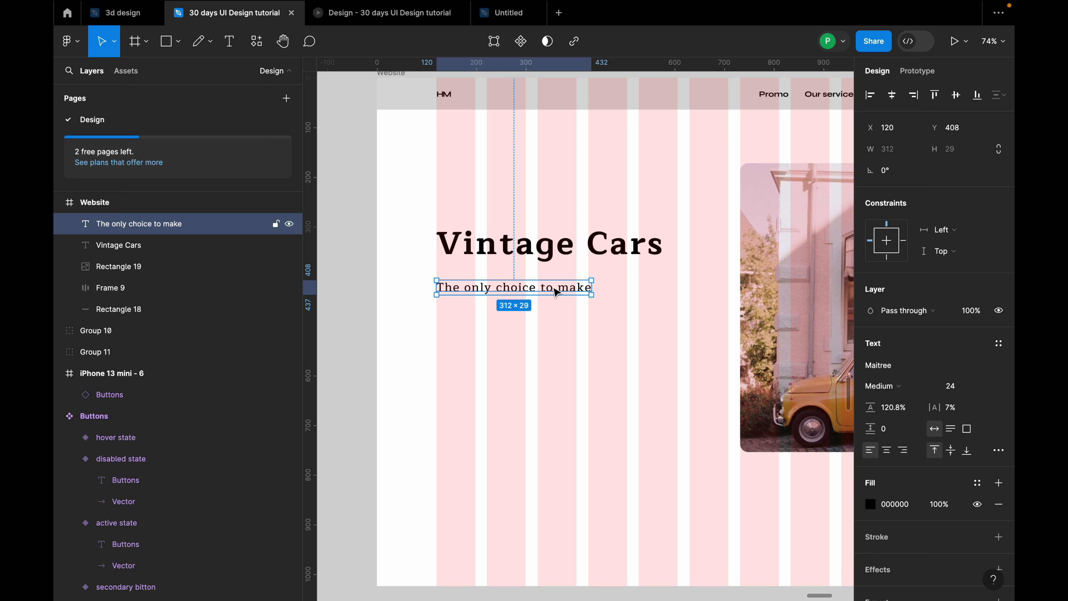
pyautogui.moveTo(554, 289); pyautogui.dragTo(556, 291)
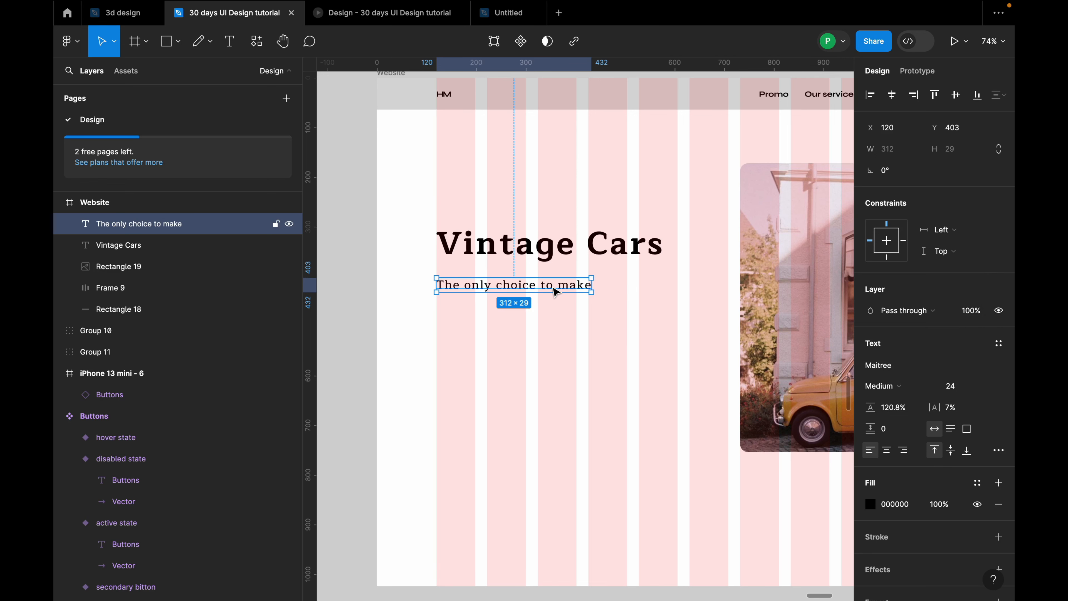
# Step: Open the plugin manager for the tagline text and search all plugins for "lorem"
pyautogui.rightClick(556, 291)
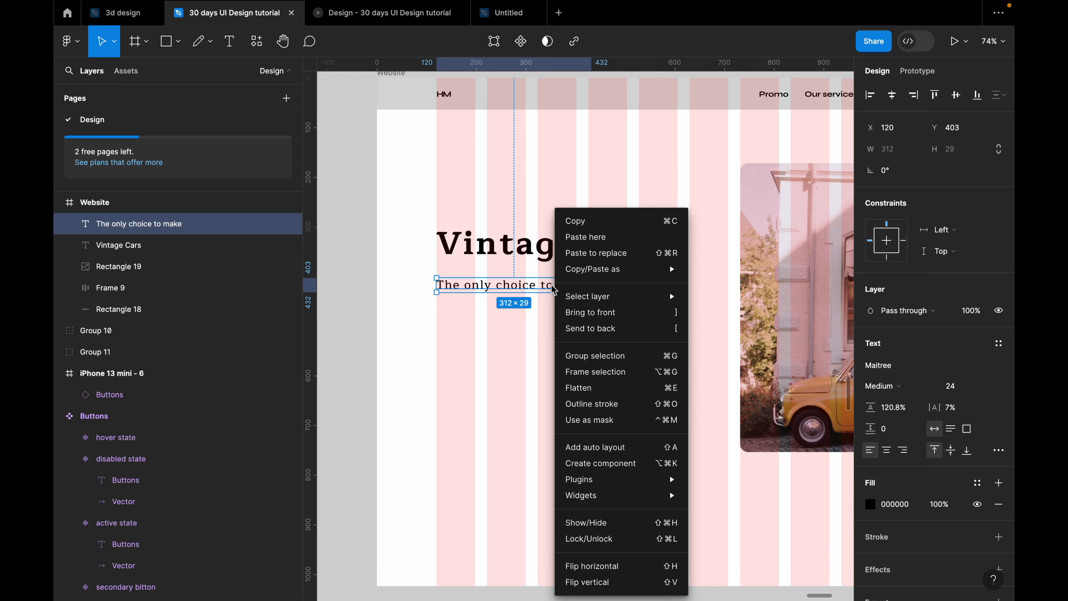
pyautogui.moveTo(557, 295)
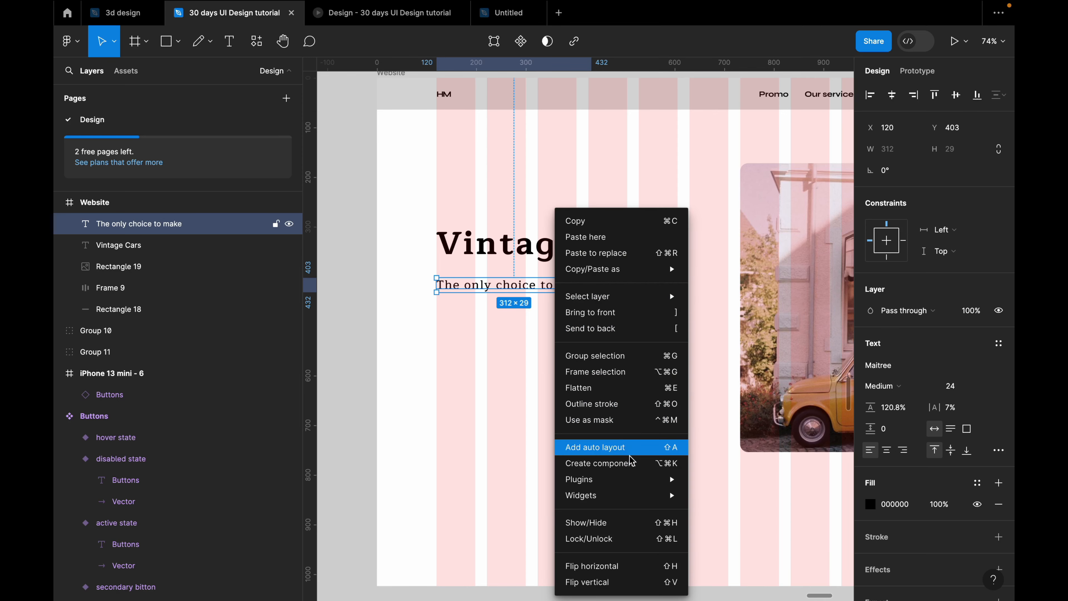
pyautogui.moveTo(630, 479)
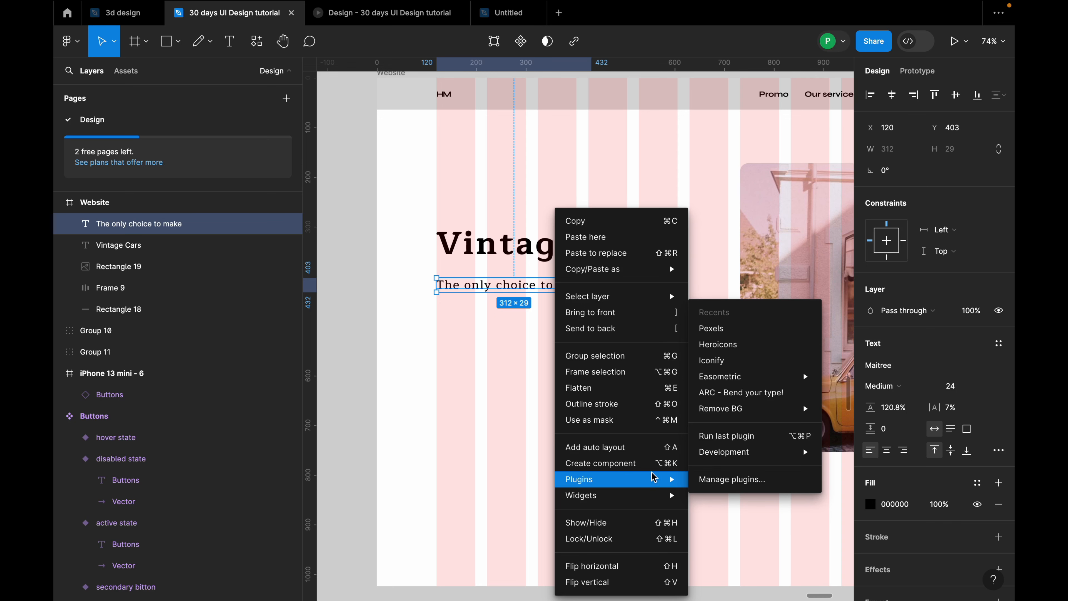
pyautogui.click(717, 482)
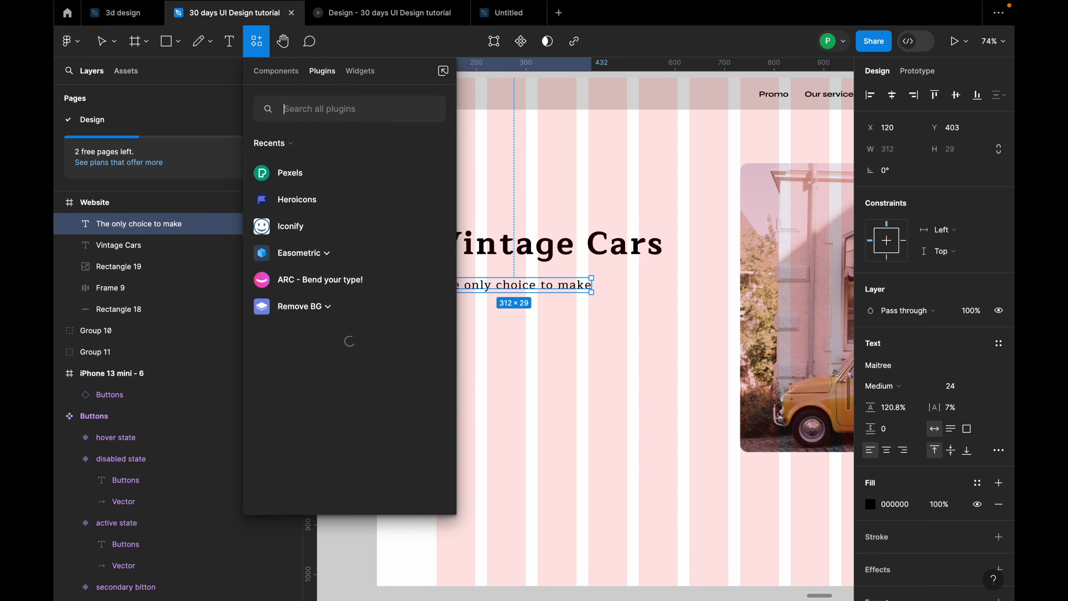
pyautogui.write('lorem')
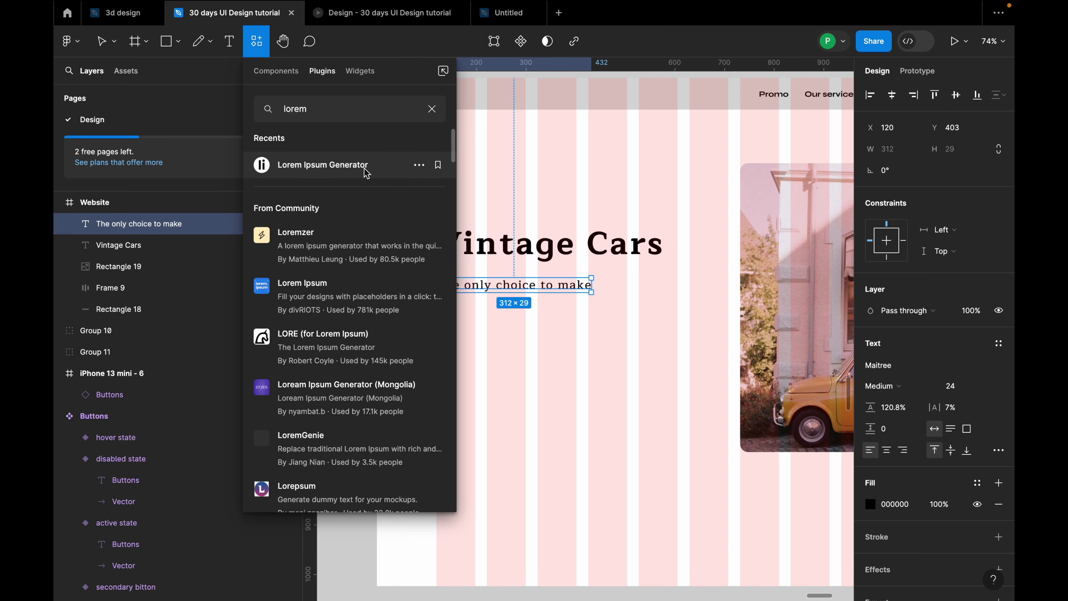
# Step: Try to create placeholder text with the Lorem Ipsum Generator plugin
pyautogui.click(366, 168)
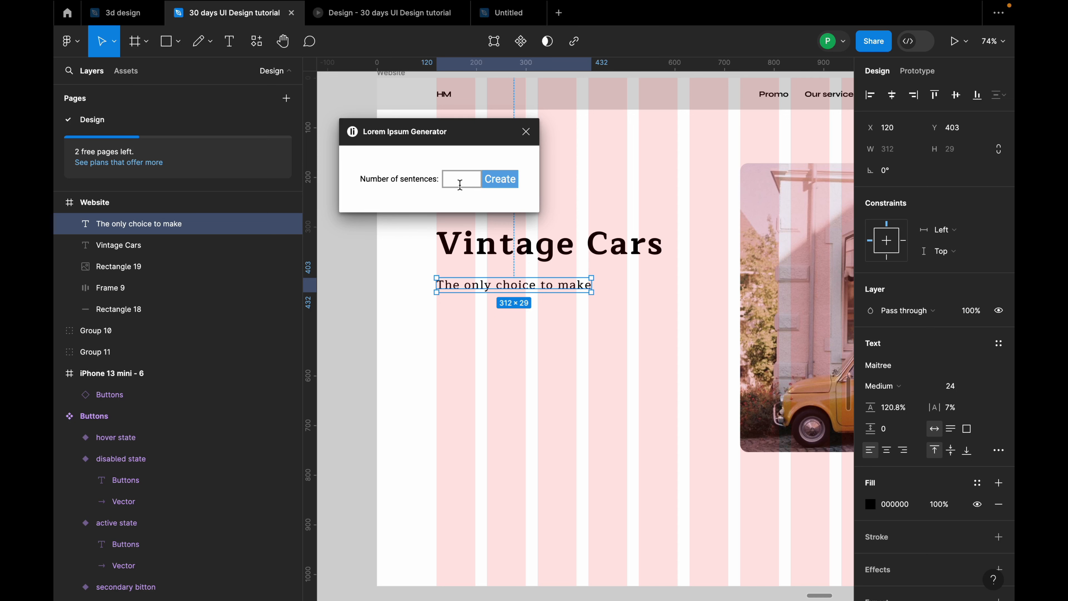
pyautogui.click(510, 184)
pyautogui.moveTo(489, 126); pyautogui.dragTo(345, 131)
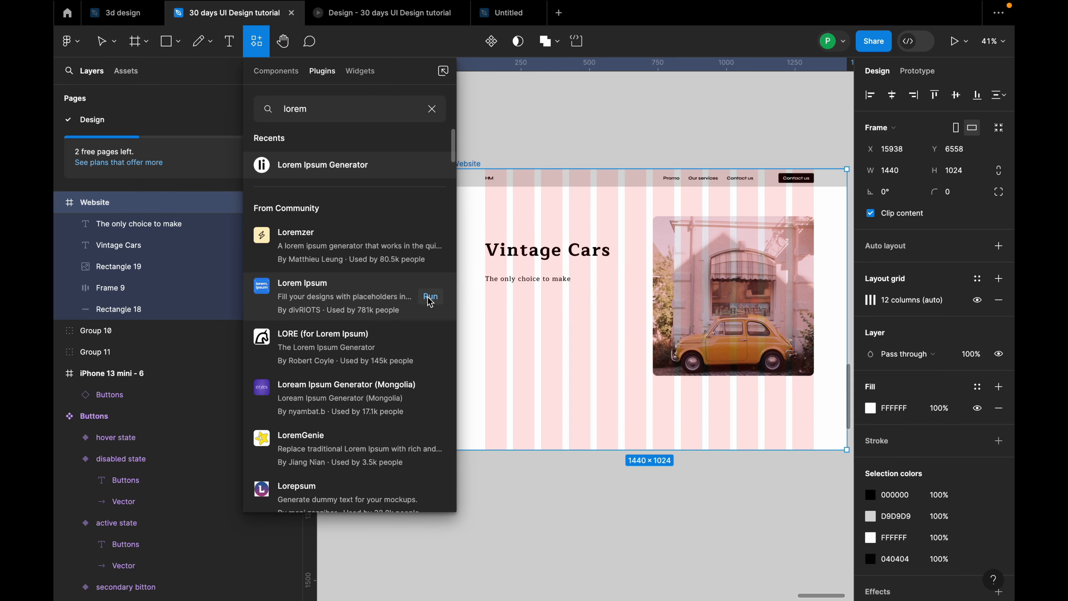
# Step: Run the Lorem Ipsum plugin by divRIOTS and replace the tagline with 3 generated sentences
pyautogui.click(430, 297)
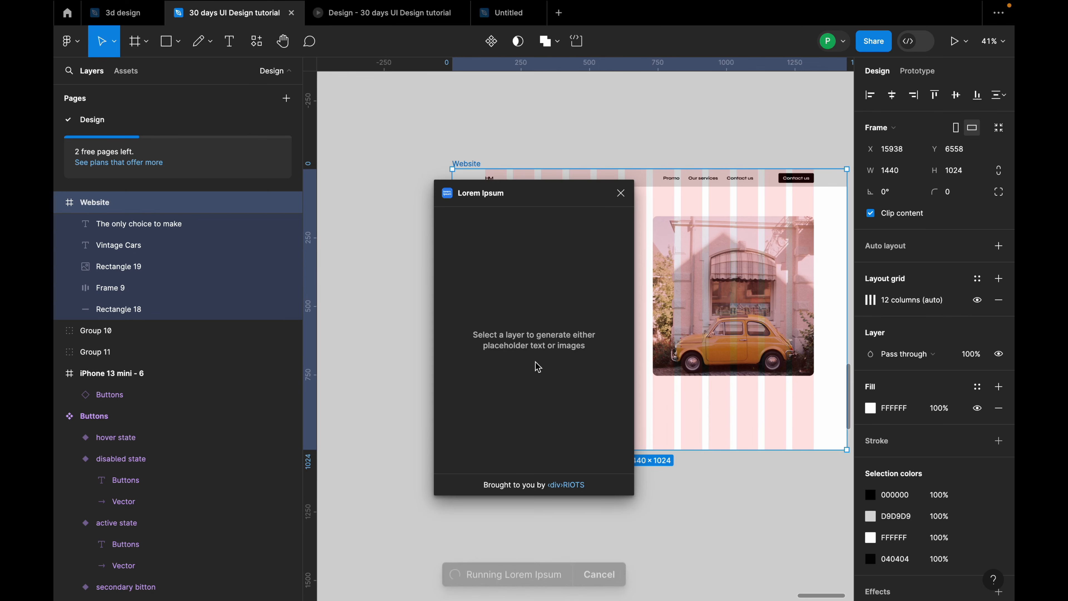
pyautogui.moveTo(546, 197); pyautogui.dragTo(368, 200)
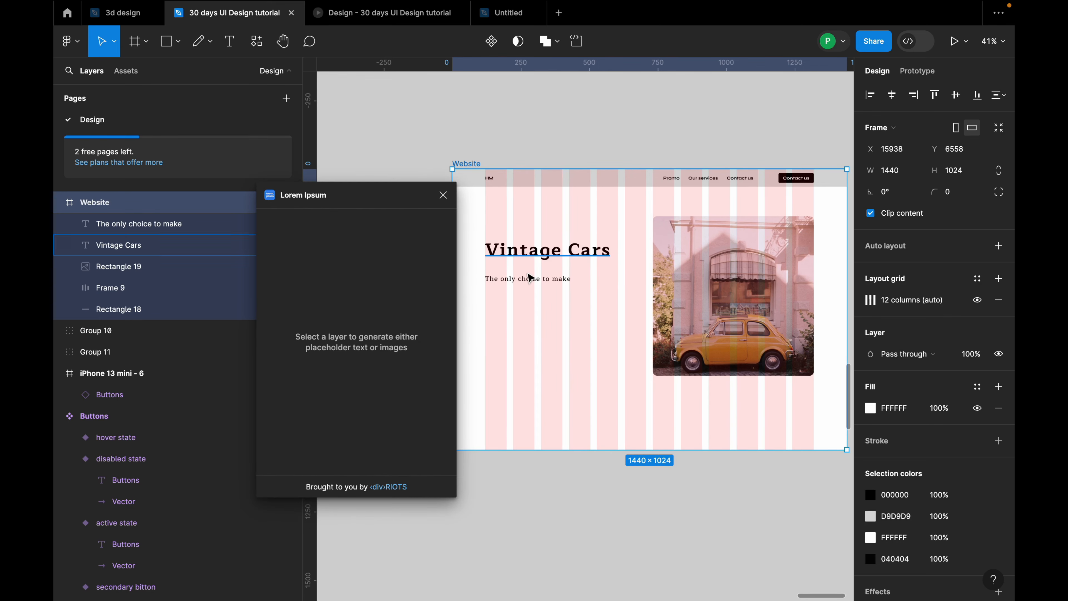
pyautogui.click(530, 278)
pyautogui.click(312, 262)
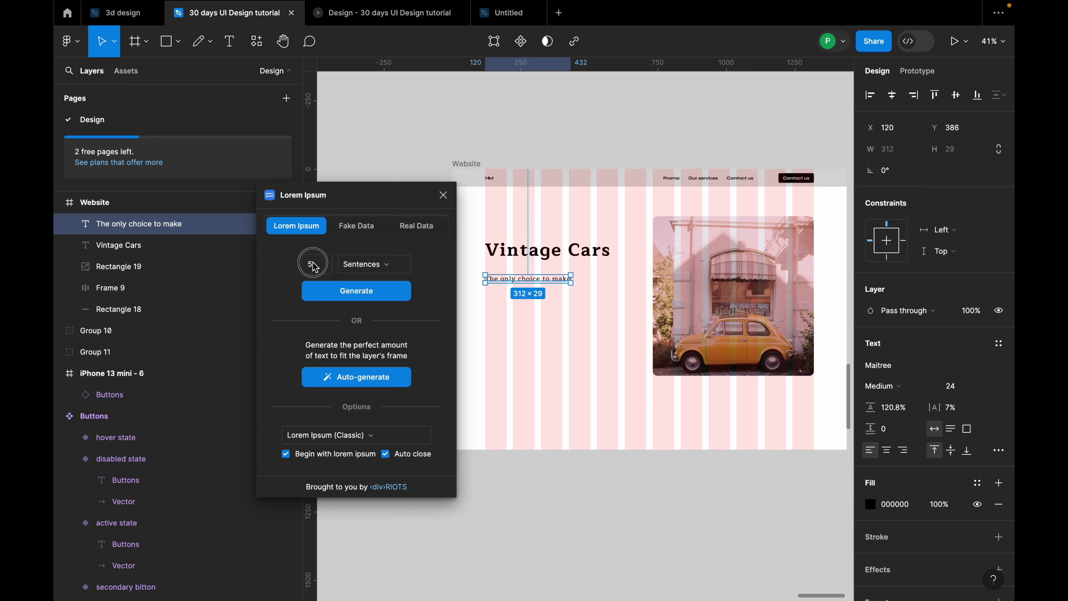
pyautogui.click(311, 266)
pyautogui.write('3')
pyautogui.click(366, 294)
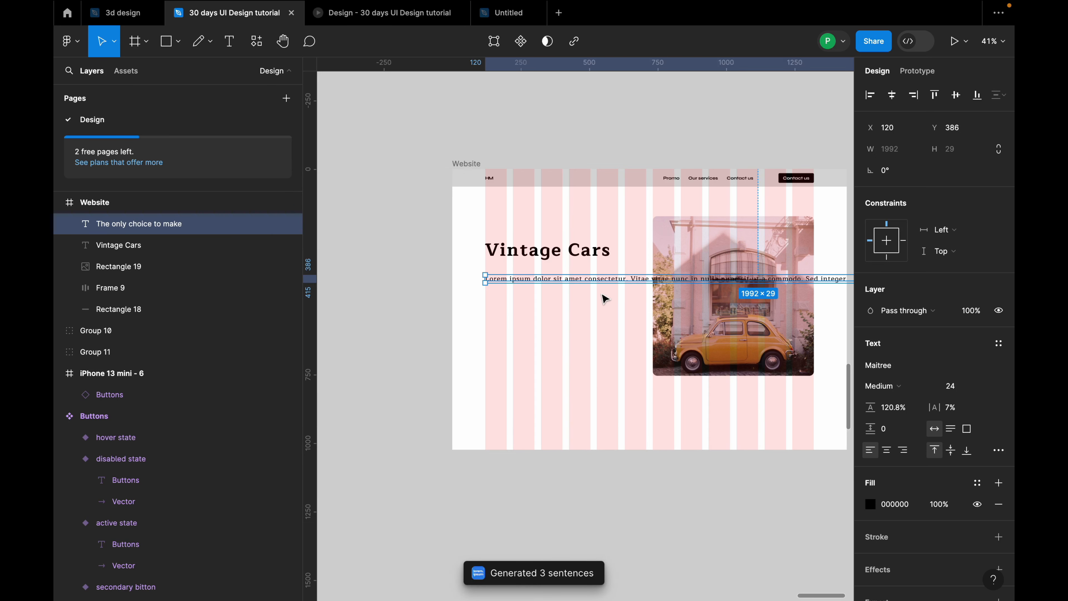
# Step: Wrap the placeholder paragraph into a text box 530 wide and position it at X 120, Y 383
pyautogui.scroll(-3, 472, 300)
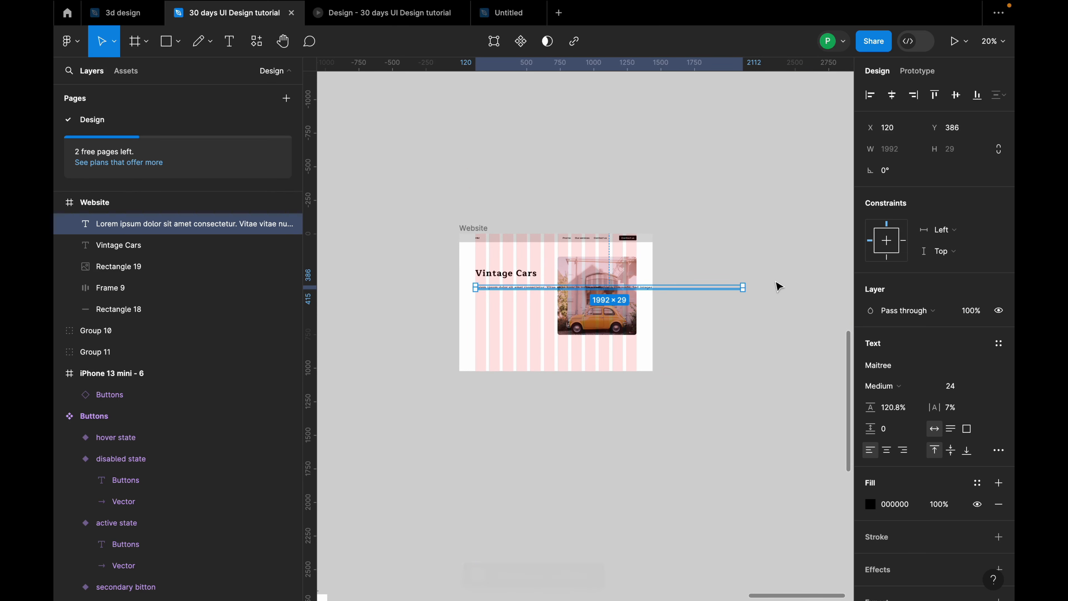
pyautogui.scroll(1, 748, 288)
pyautogui.moveTo(745, 288); pyautogui.dragTo(500, 290)
pyautogui.scroll(5, 438, 294)
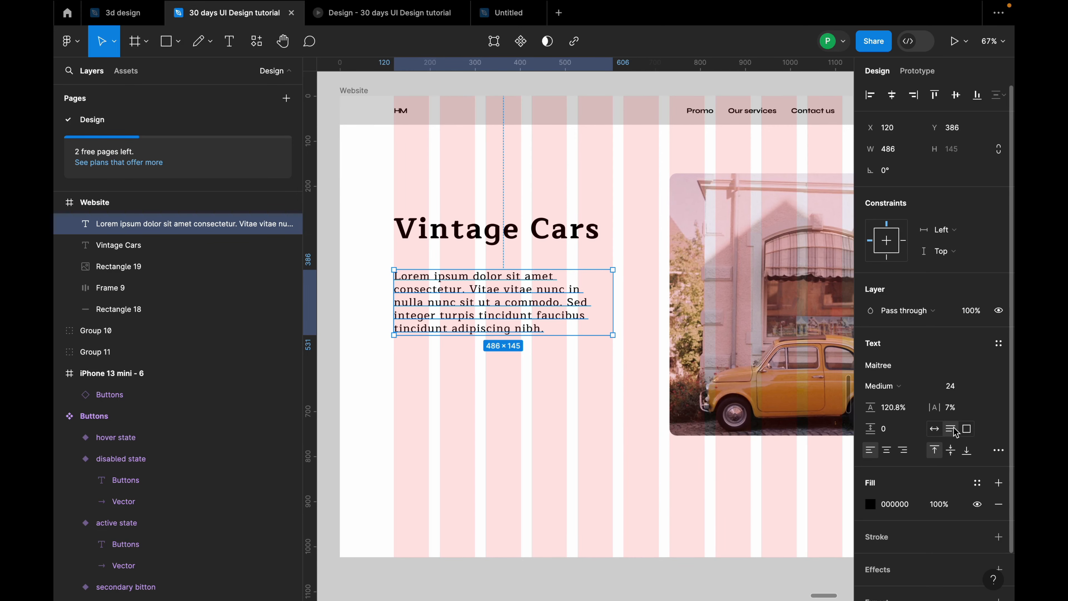
pyautogui.click(959, 411)
pyautogui.click(611, 306)
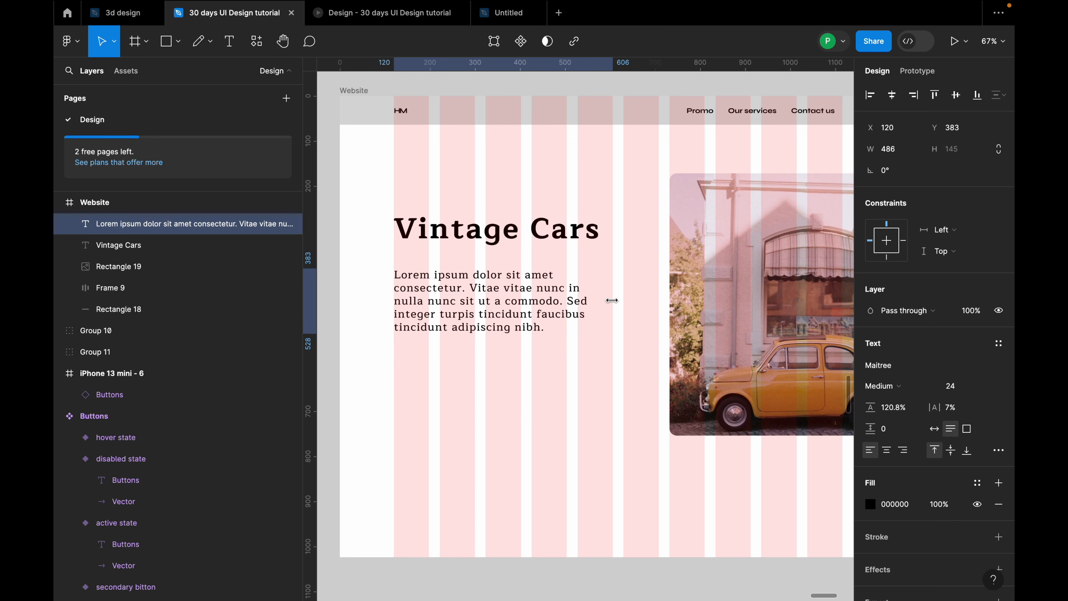
pyautogui.click(614, 299)
pyautogui.moveTo(613, 299); pyautogui.dragTo(633, 294)
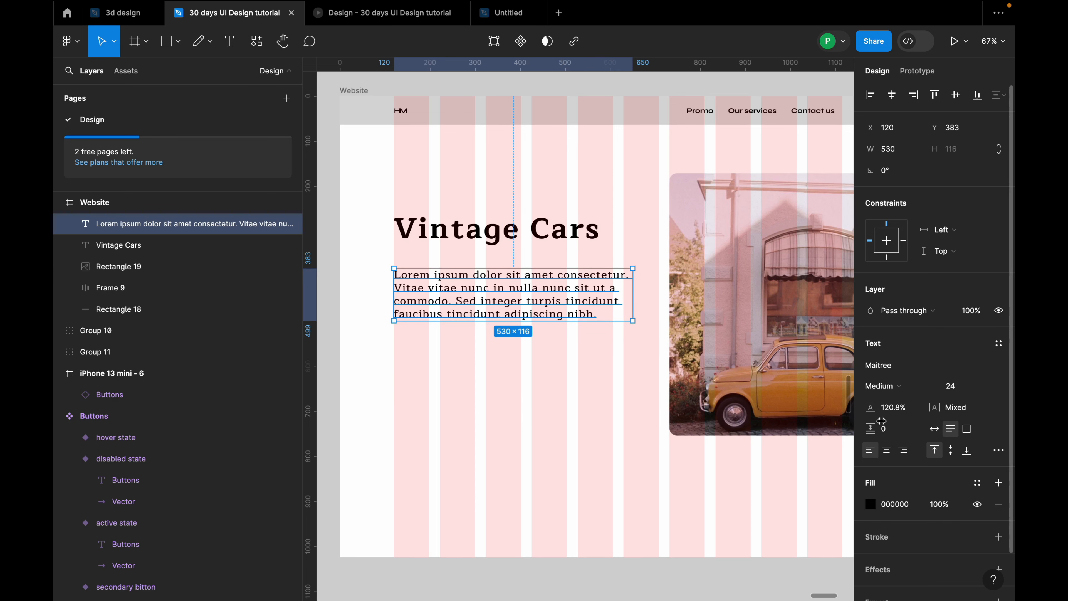
# Step: Set the paragraph's line height to Auto and move it closer to the heading at X 120, Y 364
pyautogui.click(904, 412)
pyautogui.write('auto')
pyautogui.press('Return')
pyautogui.click(589, 376)
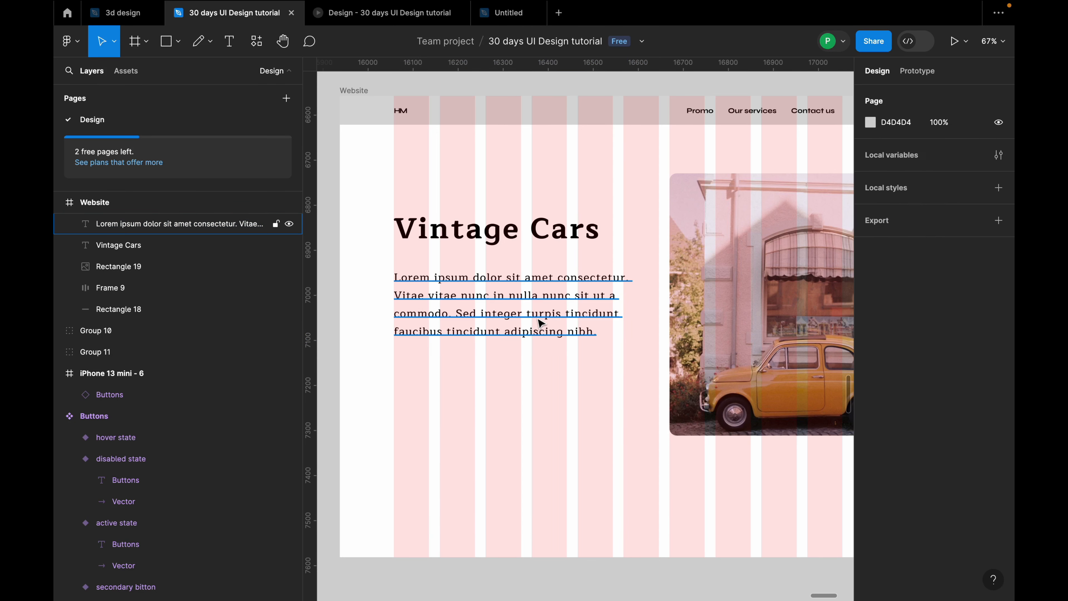
pyautogui.moveTo(487, 332); pyautogui.dragTo(494, 324)
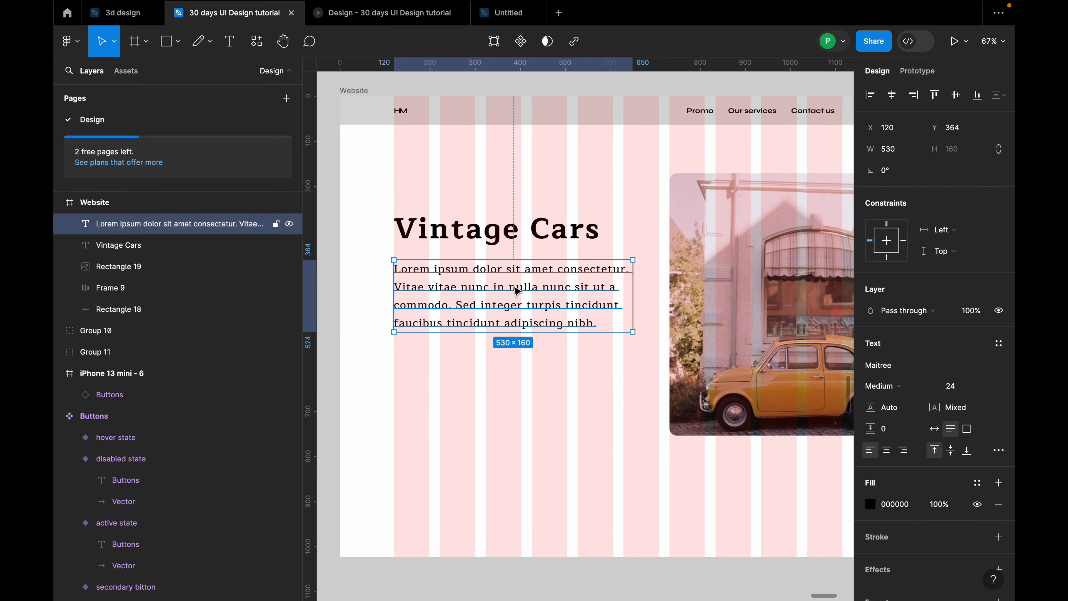
# Step: Combine the heading and paragraph in a vertical auto layout with a spacing of 28
pyautogui.keyDown('shift'); pyautogui.click(513, 240); pyautogui.keyUp('shift')
pyautogui.hotkey('shift', 'a')
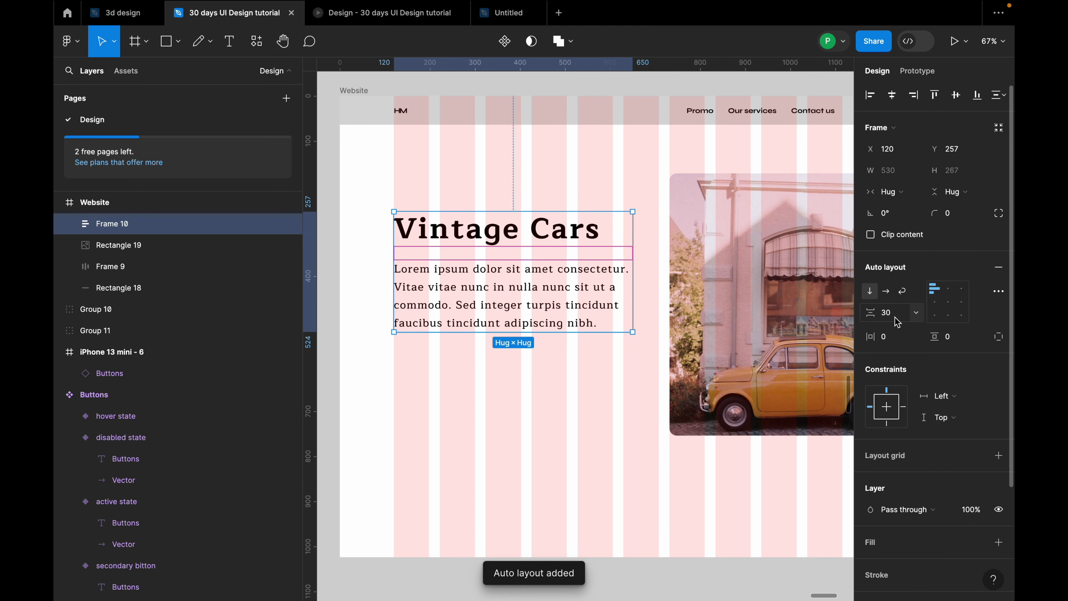
pyautogui.write('28')
pyautogui.click(770, 351)
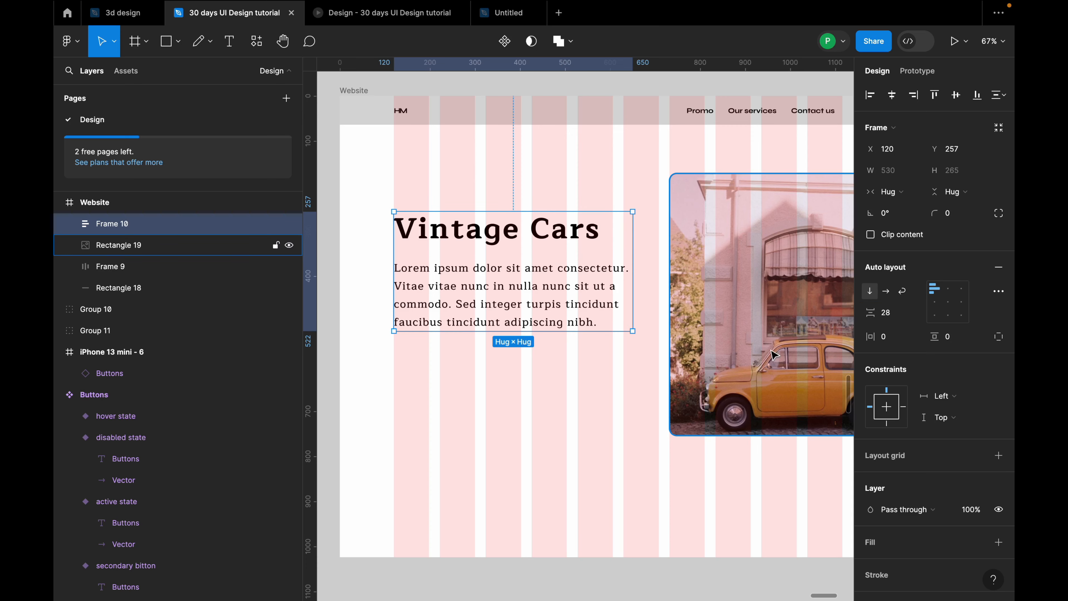
# Step: Place two instances of the local Buttons component side by side below the paragraph, the second at X 324, Y 630
pyautogui.scroll(-3, 571, 380)
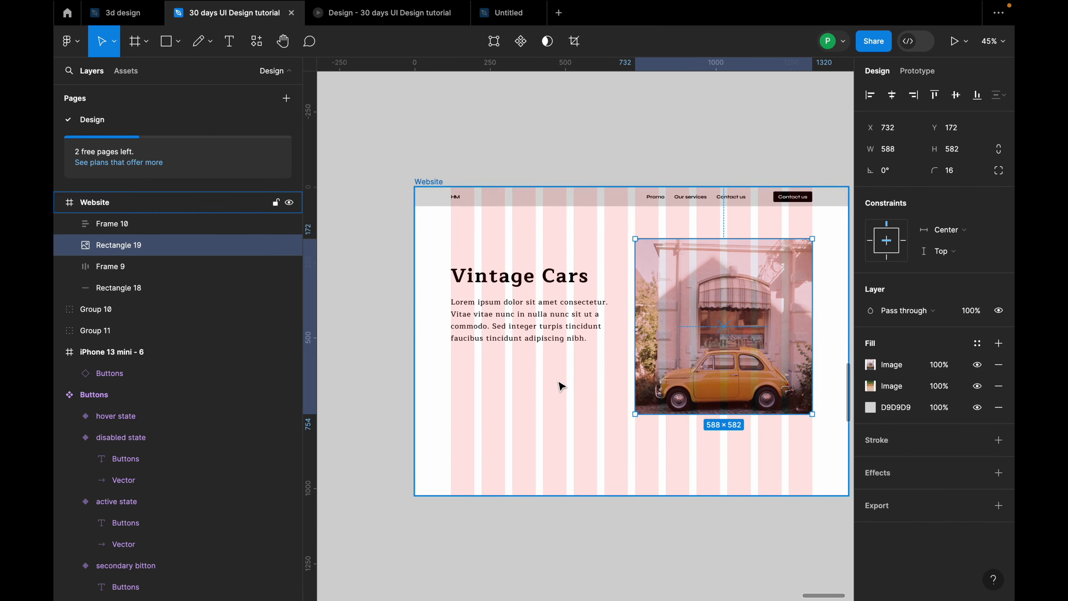
pyautogui.scroll(-4, 566, 385)
pyautogui.scroll(3, 565, 388)
pyautogui.click(126, 72)
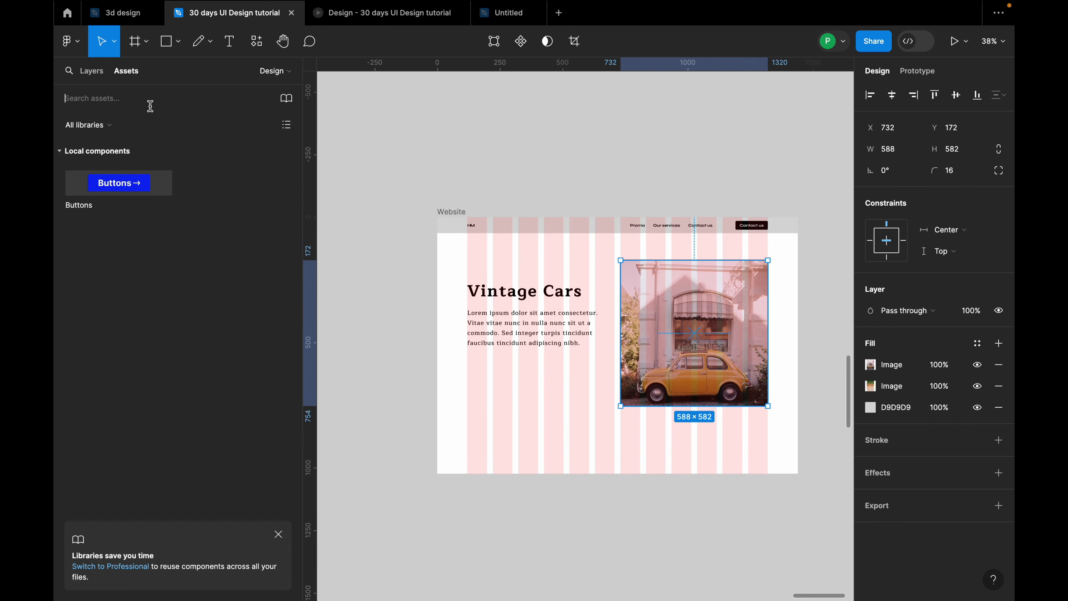
pyautogui.click(128, 190)
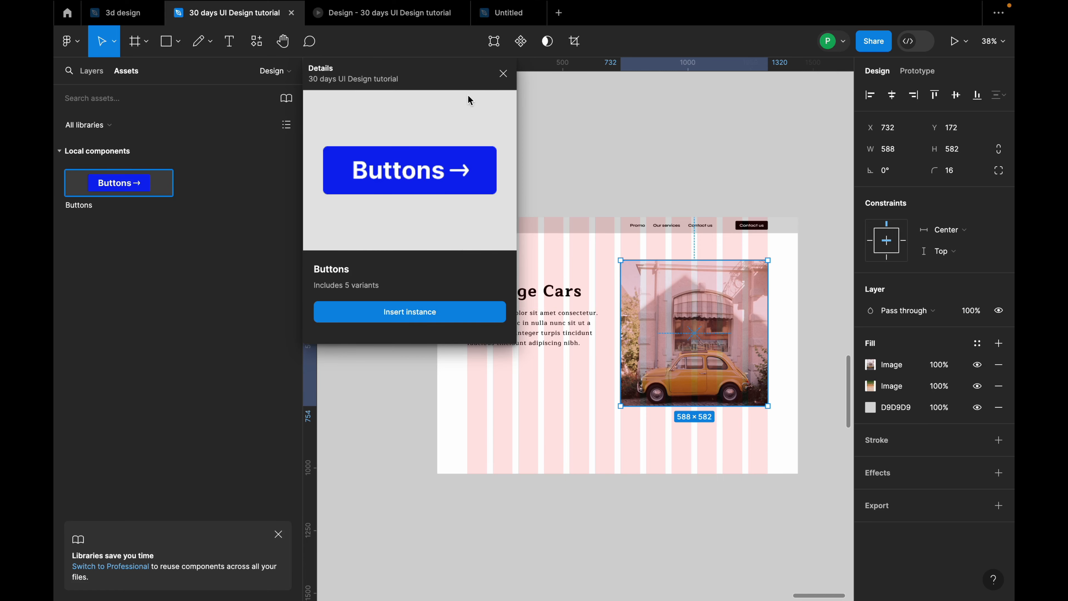
pyautogui.moveTo(128, 183); pyautogui.dragTo(556, 368)
pyautogui.scroll(5, 526, 398)
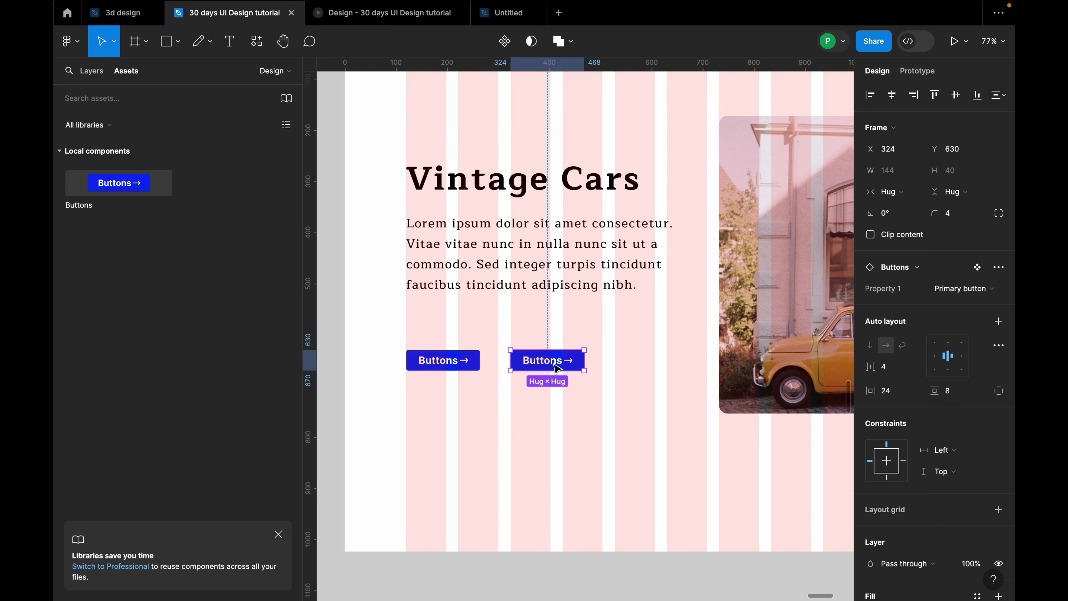
# Step: Switch the second hero button instance to the secondary button variant
pyautogui.click(980, 290)
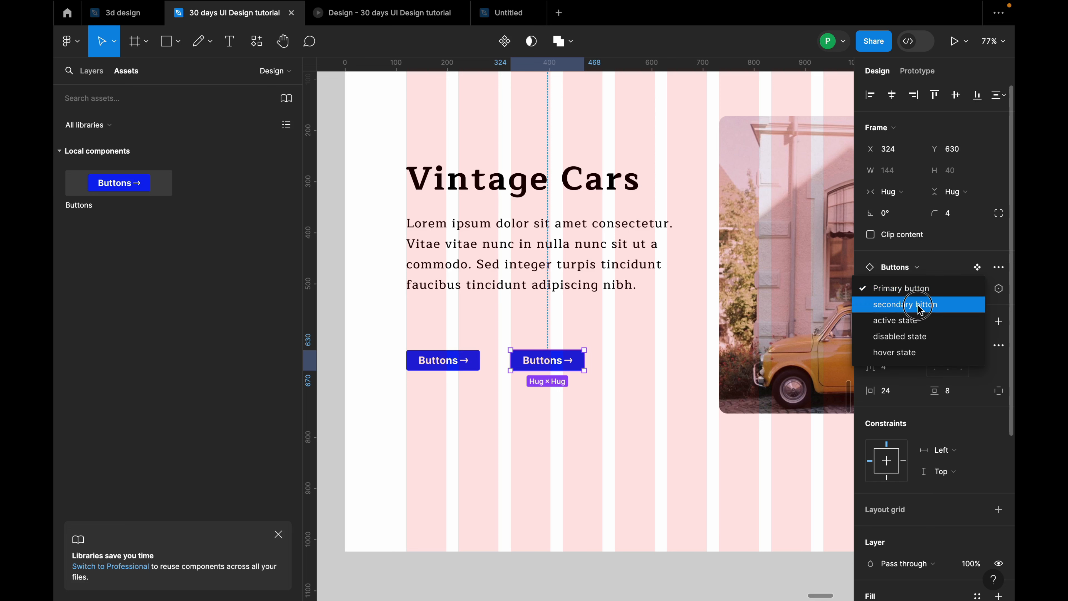
pyautogui.click(909, 304)
pyautogui.doubleClick(555, 366)
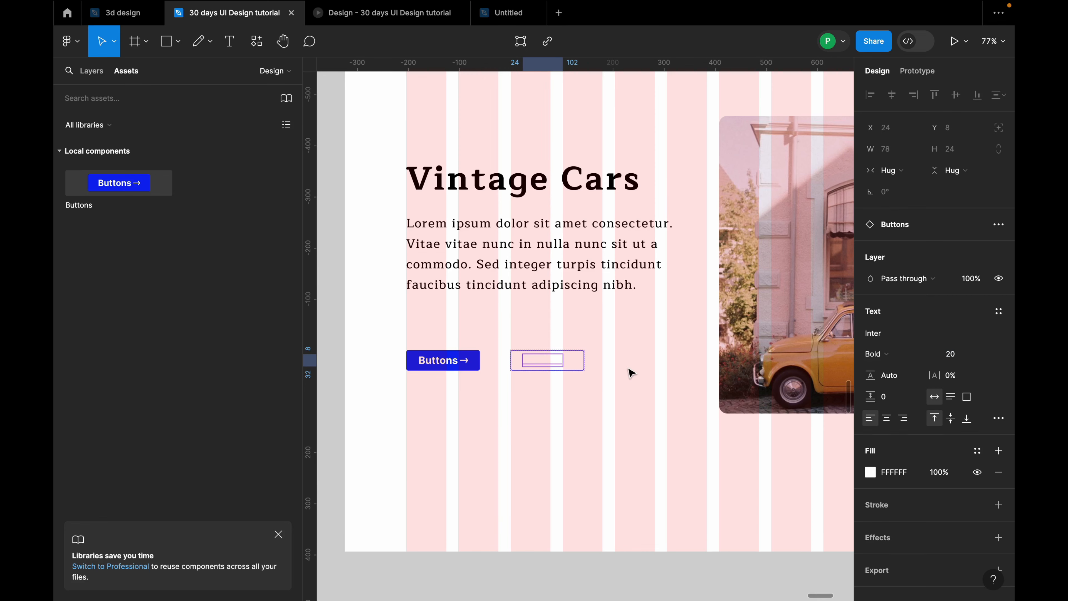
pyautogui.click(655, 427)
pyautogui.scroll(-3, 546, 360)
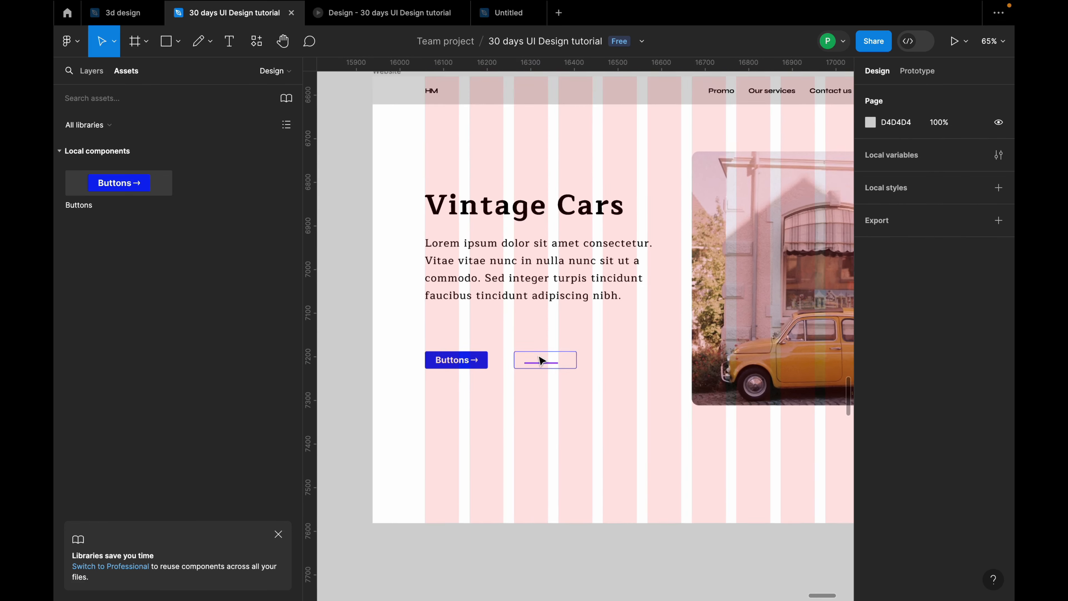
# Step: Fill the Website frame's background with the medium blue 77A5EA
pyautogui.click(423, 125)
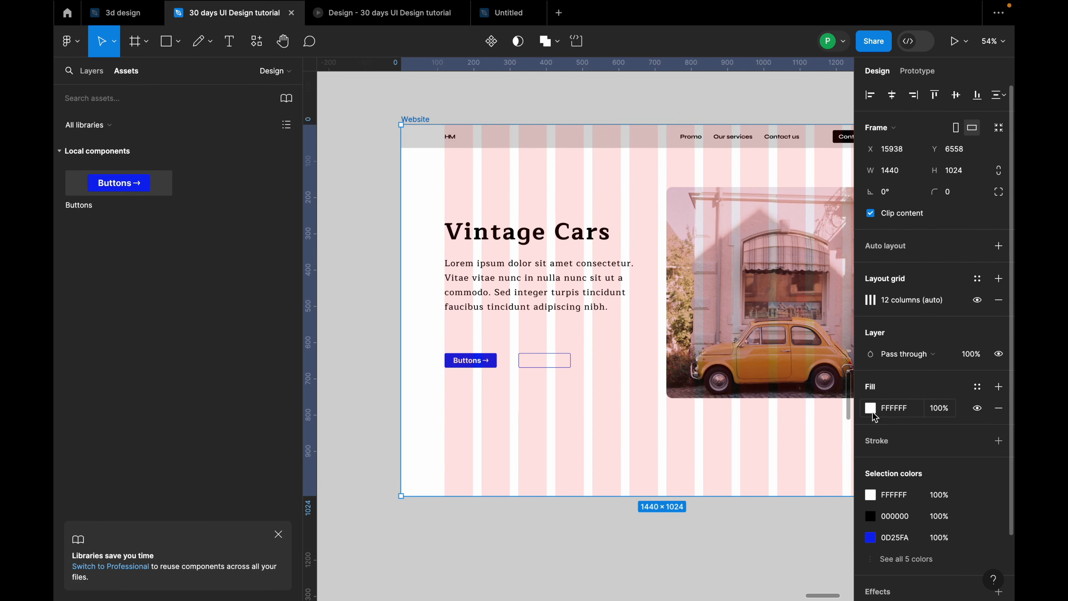
pyautogui.click(870, 408)
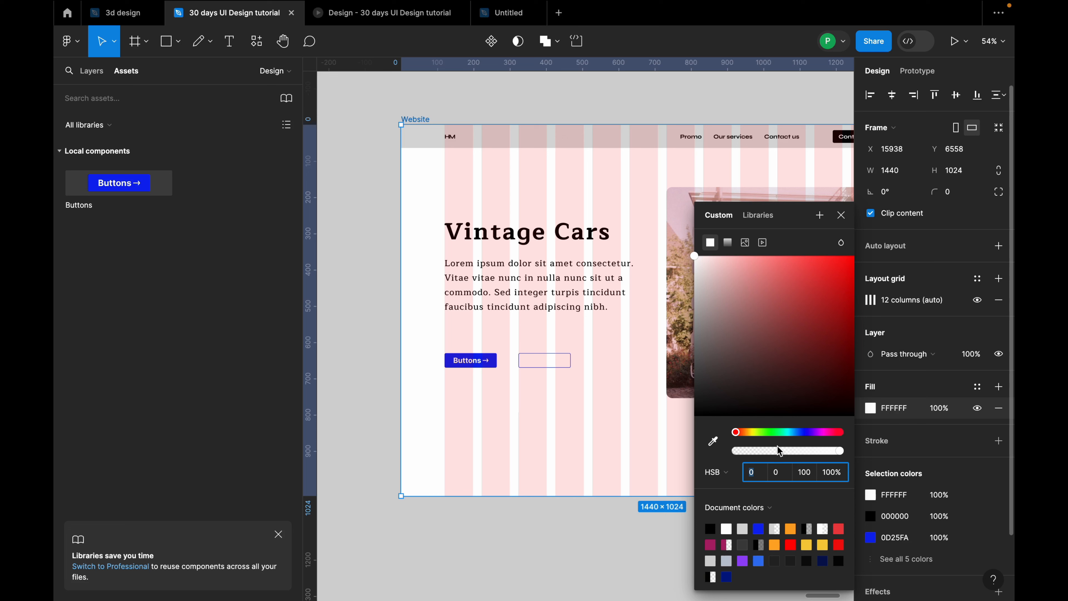
pyautogui.click(797, 433)
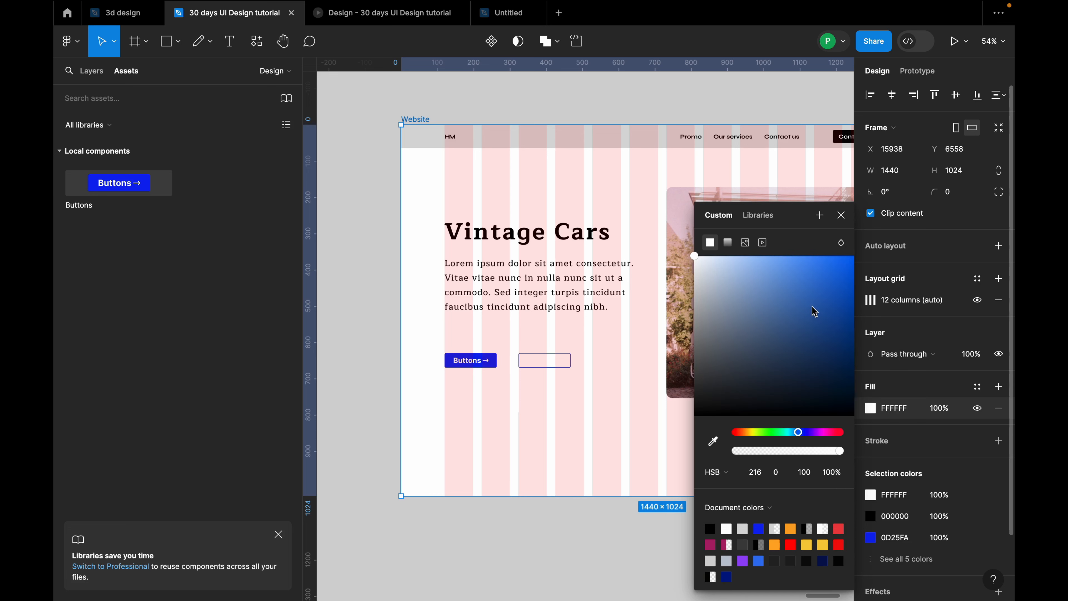
pyautogui.moveTo(814, 311); pyautogui.dragTo(772, 268)
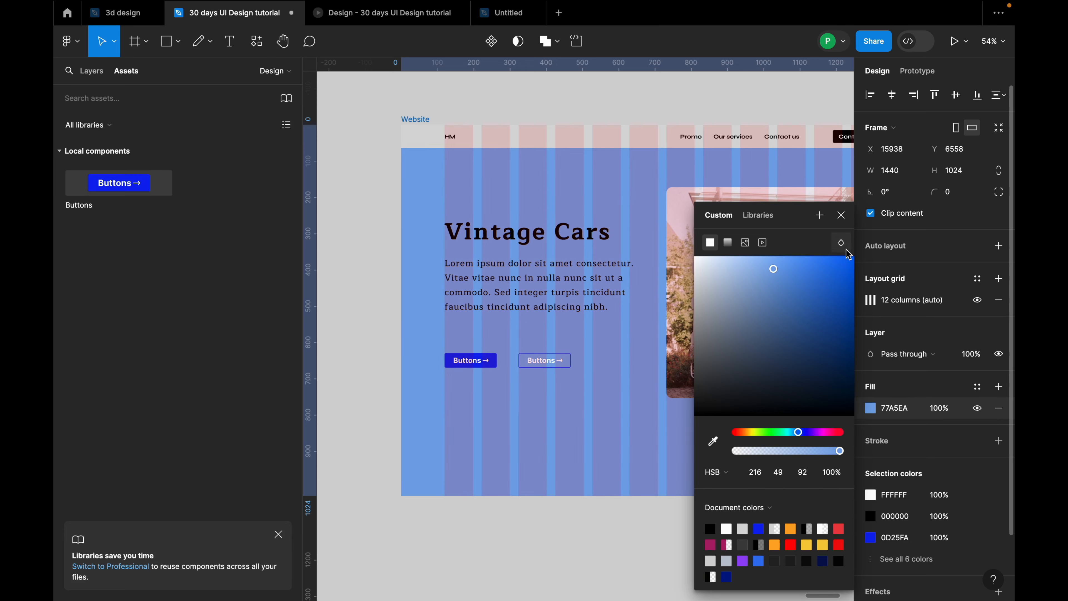
pyautogui.click(840, 215)
pyautogui.click(479, 210)
# Step: Change the fill of the 1440 × 64 header bar to white, FFFFFF
pyautogui.scroll(-5, 475, 276)
pyautogui.click(521, 209)
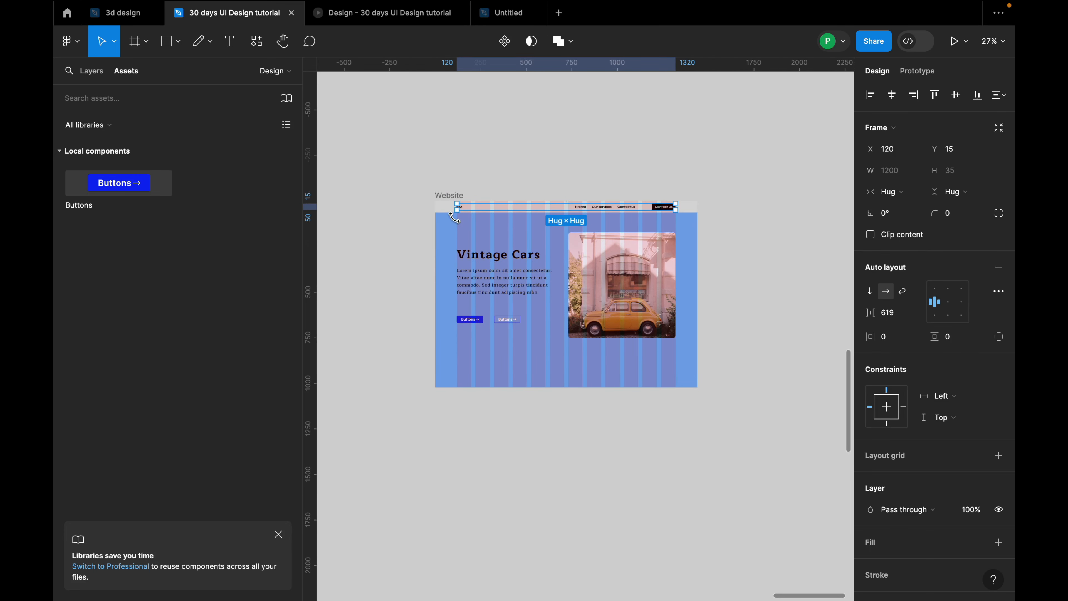
pyautogui.click(443, 208)
pyautogui.scroll(3, 546, 237)
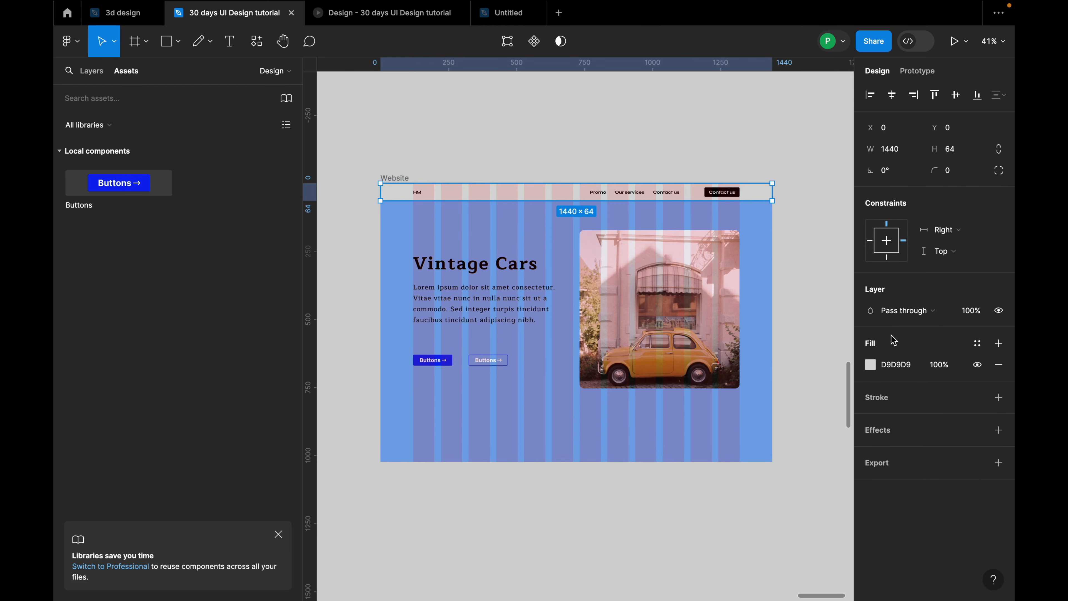
pyautogui.click(869, 364)
pyautogui.moveTo(698, 268); pyautogui.dragTo(620, 148)
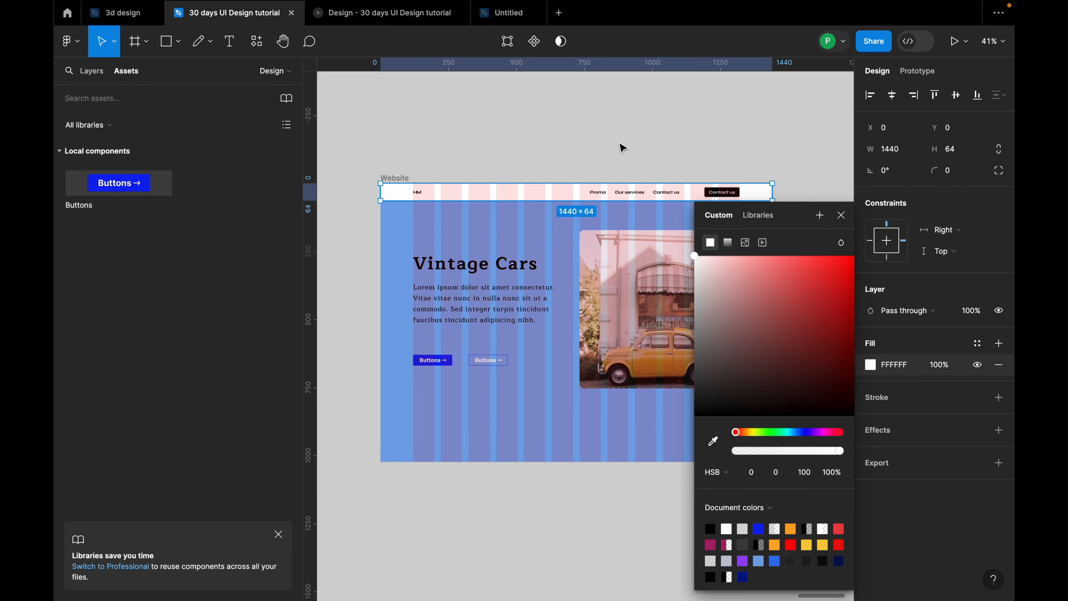
pyautogui.click(620, 148)
pyautogui.click(717, 283)
pyautogui.click(529, 365)
# Step: Combine the two hero buttons in a horizontal auto layout with a spacing of 60
pyautogui.scroll(5, 454, 394)
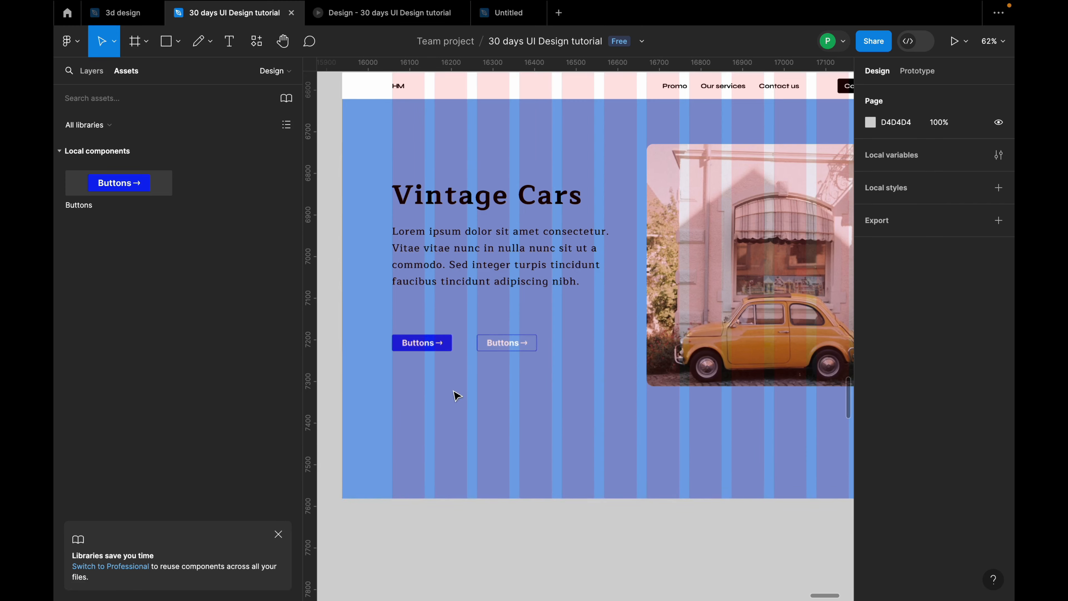
pyautogui.click(421, 343)
pyautogui.keyDown('shift'); pyautogui.click(505, 344); pyautogui.keyUp('shift')
pyautogui.click(476, 376)
pyautogui.scroll(5, 440, 344)
pyautogui.click(441, 344)
pyautogui.keyDown('shift'); pyautogui.click(544, 338); pyautogui.keyUp('shift')
pyautogui.hotkey('shift', 'a')
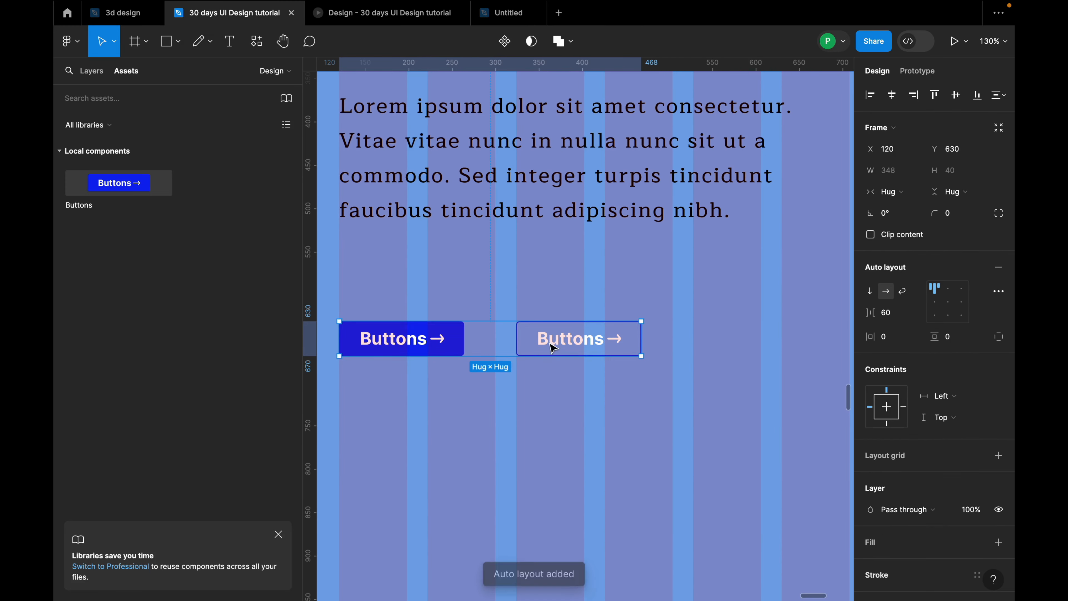
# Step: Combine the hero text block and the button row in a vertical auto layout with a spacing of 108
pyautogui.scroll(-5, 607, 391)
pyautogui.keyDown('shift'); pyautogui.click(615, 261); pyautogui.keyUp('shift')
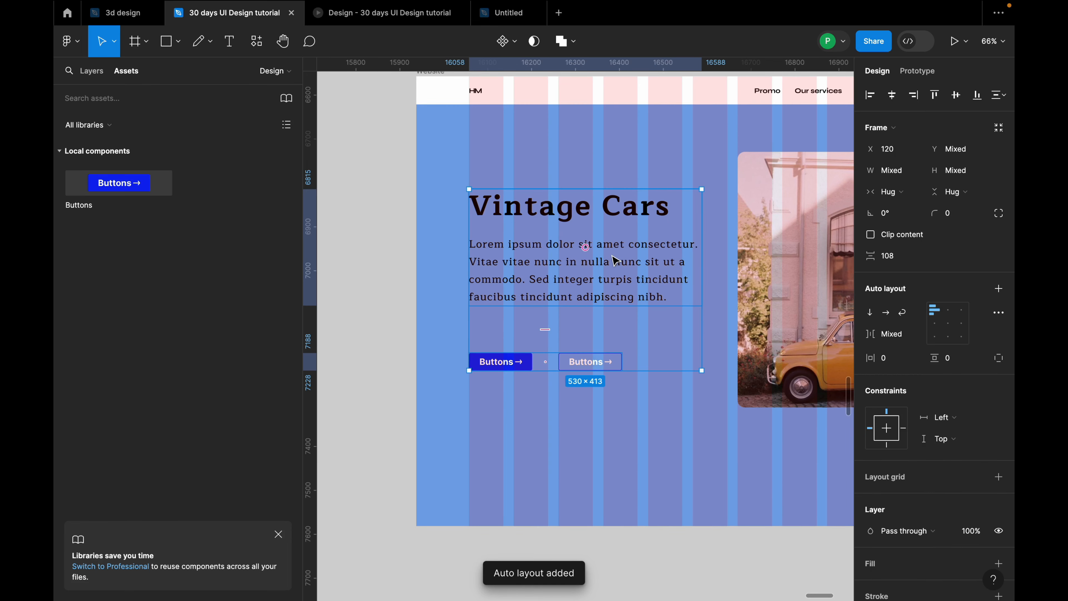
pyautogui.hotkey('shift', 'a')
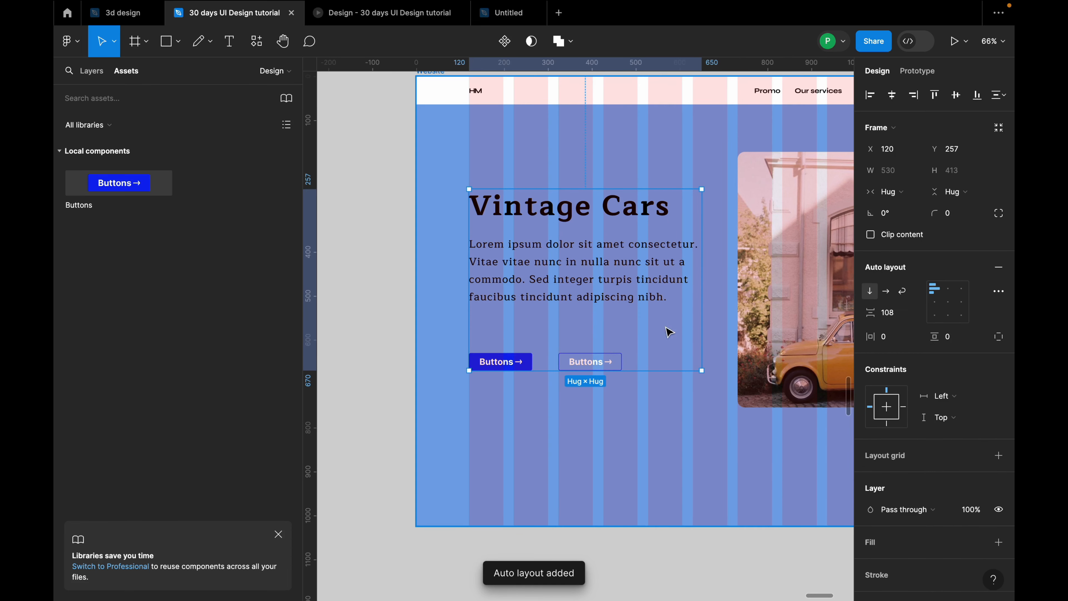
# Step: Move the car image down in the hero section to X 732, Y 221
pyautogui.scroll(-3, 584, 316)
pyautogui.click(605, 297)
pyautogui.moveTo(603, 293); pyautogui.dragTo(602, 294)
pyautogui.scroll(-3, 535, 373)
pyautogui.click(699, 322)
pyautogui.moveTo(704, 298); pyautogui.dragTo(708, 316)
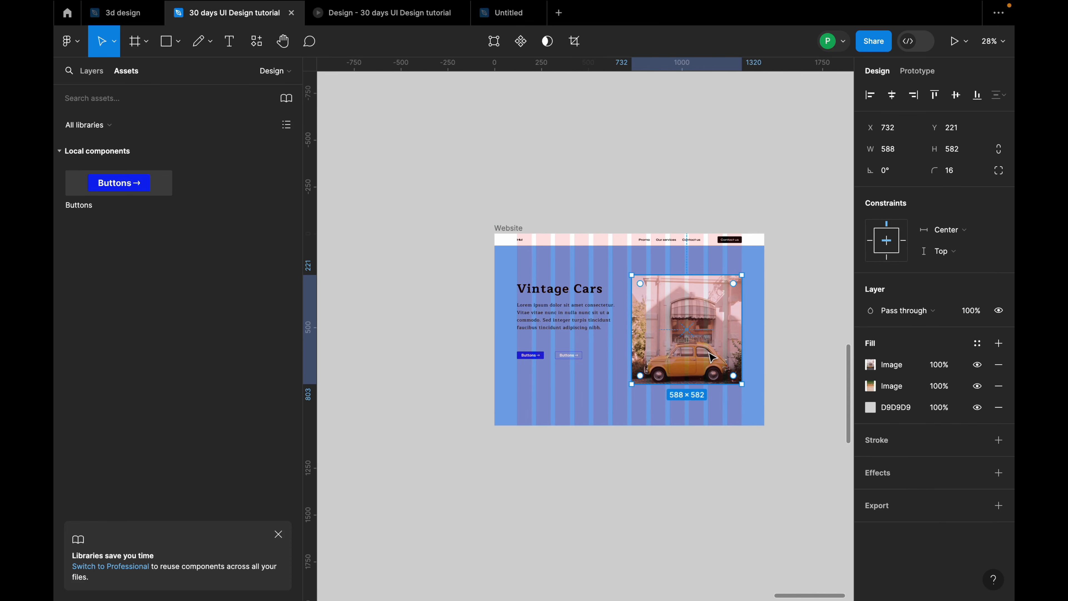
# Step: Hide the 12-column layout grid on the Website frame
pyautogui.click(713, 400)
pyautogui.scroll(2, 713, 400)
pyautogui.click(487, 205)
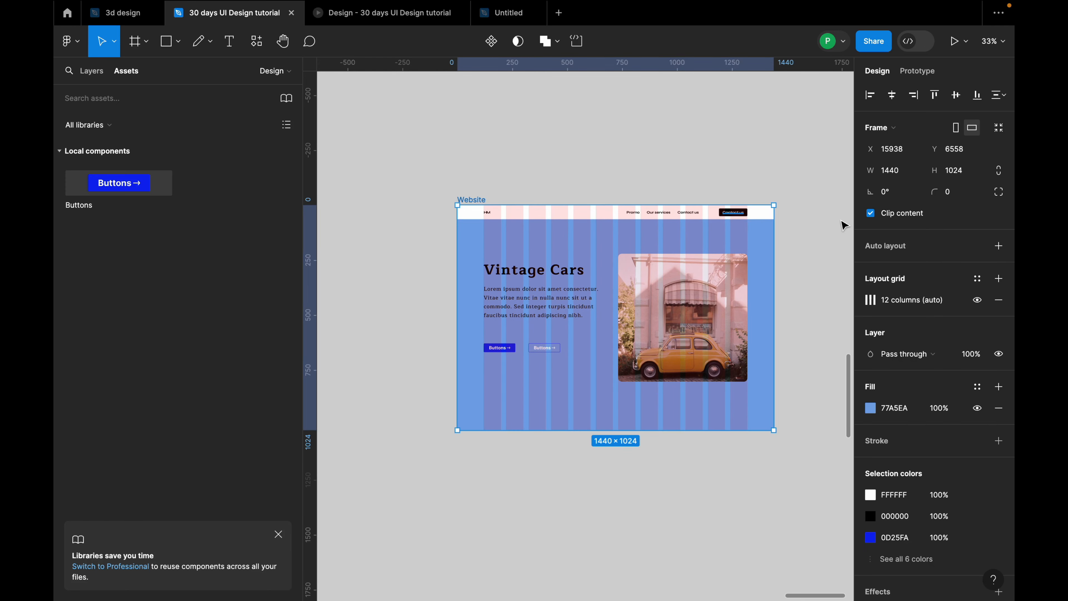
pyautogui.click(977, 300)
# Step: Review the finished page without its grid, checking the header bar, page frame, hero text and car image
pyautogui.scroll(1, 792, 293)
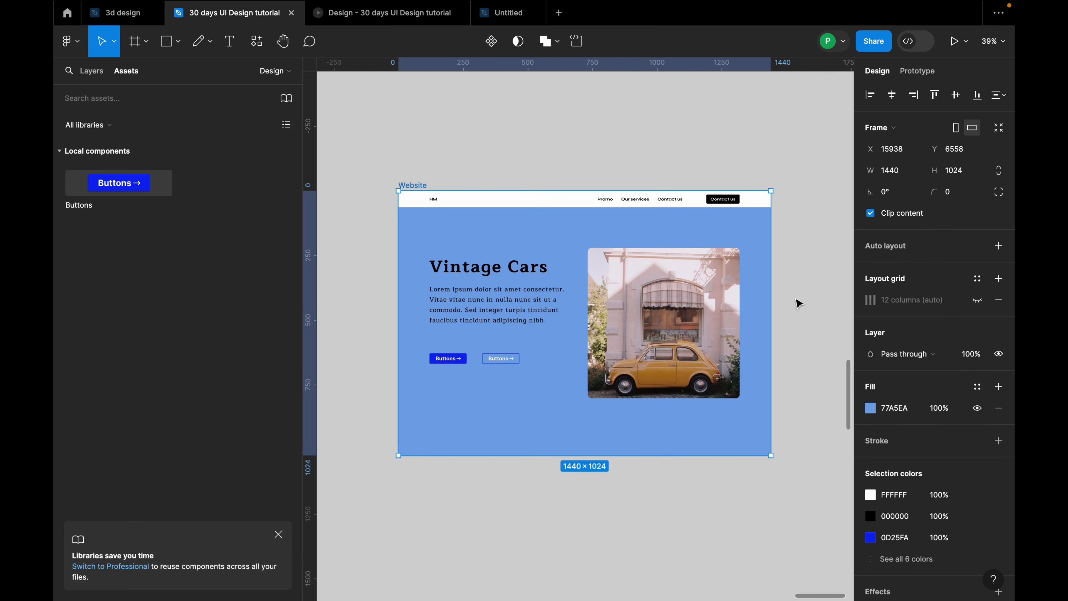
pyautogui.scroll(-1, 782, 337)
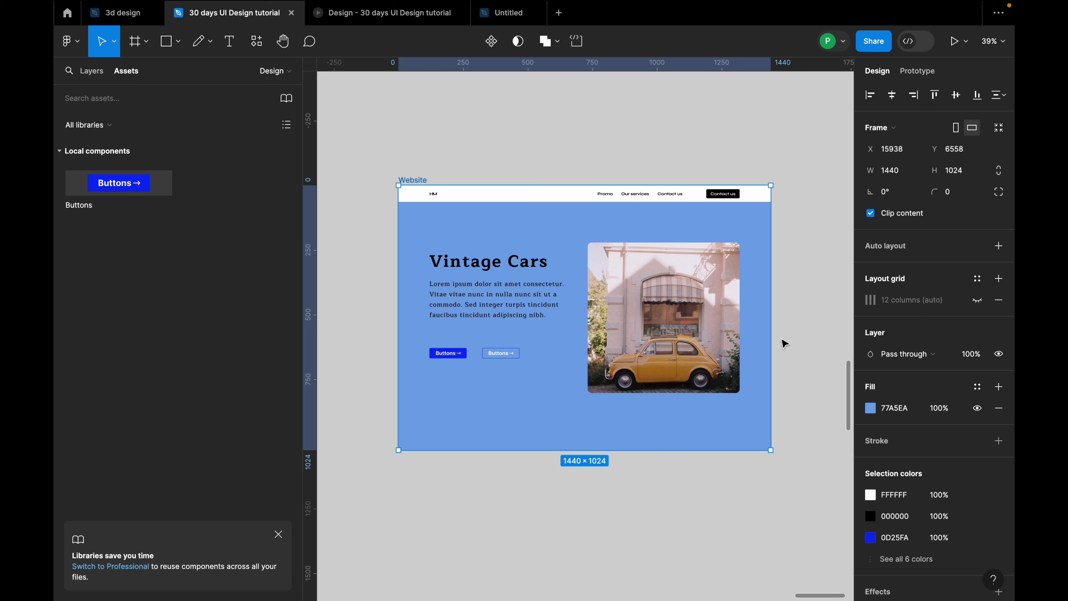
pyautogui.scroll(-3, 783, 343)
pyautogui.scroll(1, 784, 346)
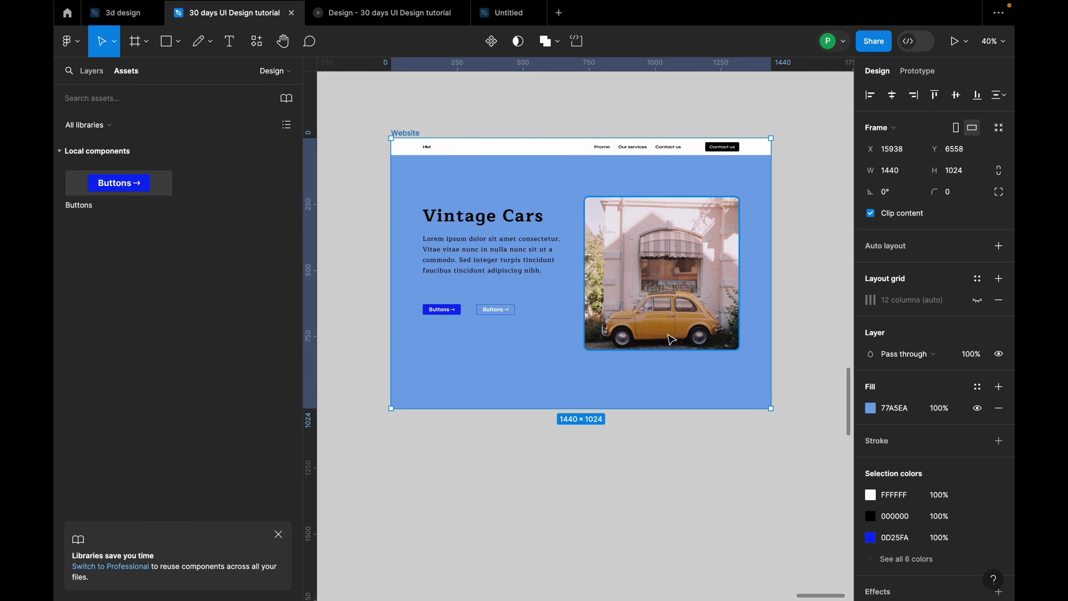
pyautogui.click(401, 151)
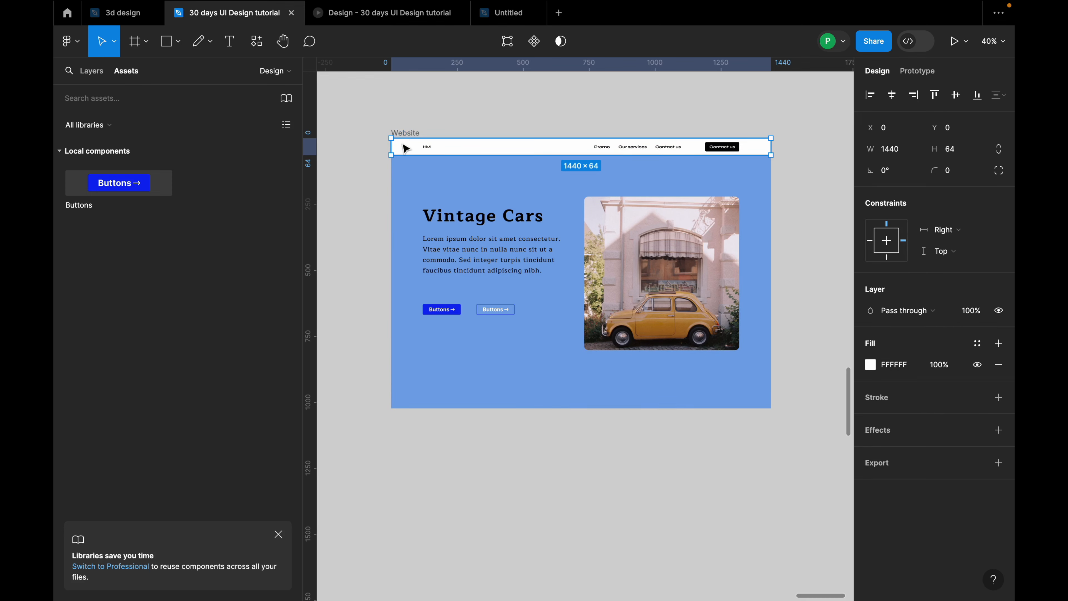
pyautogui.click(408, 134)
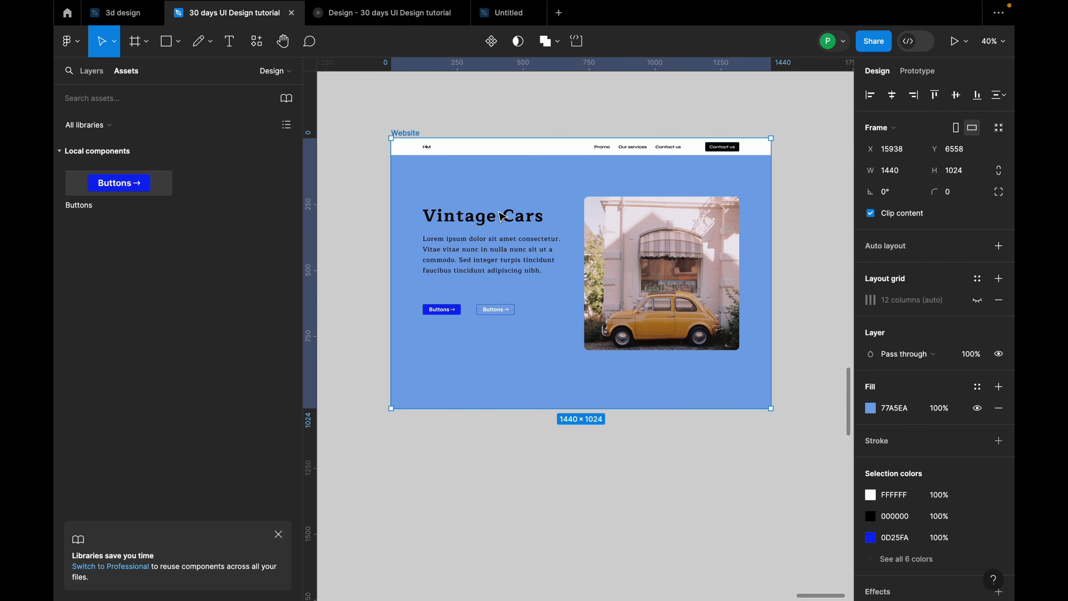
pyautogui.click(517, 225)
pyautogui.click(653, 239)
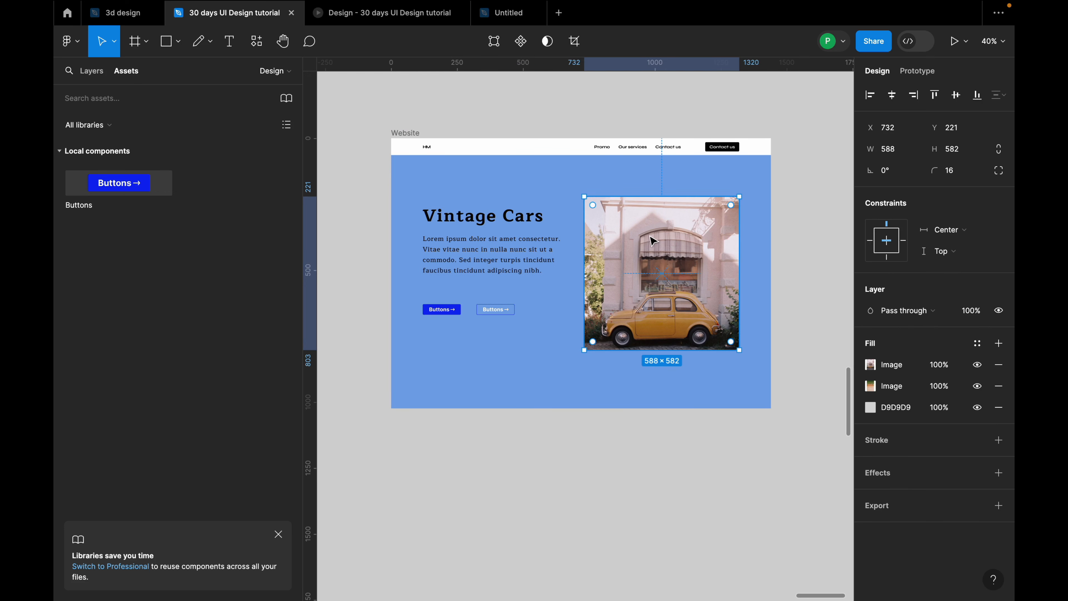